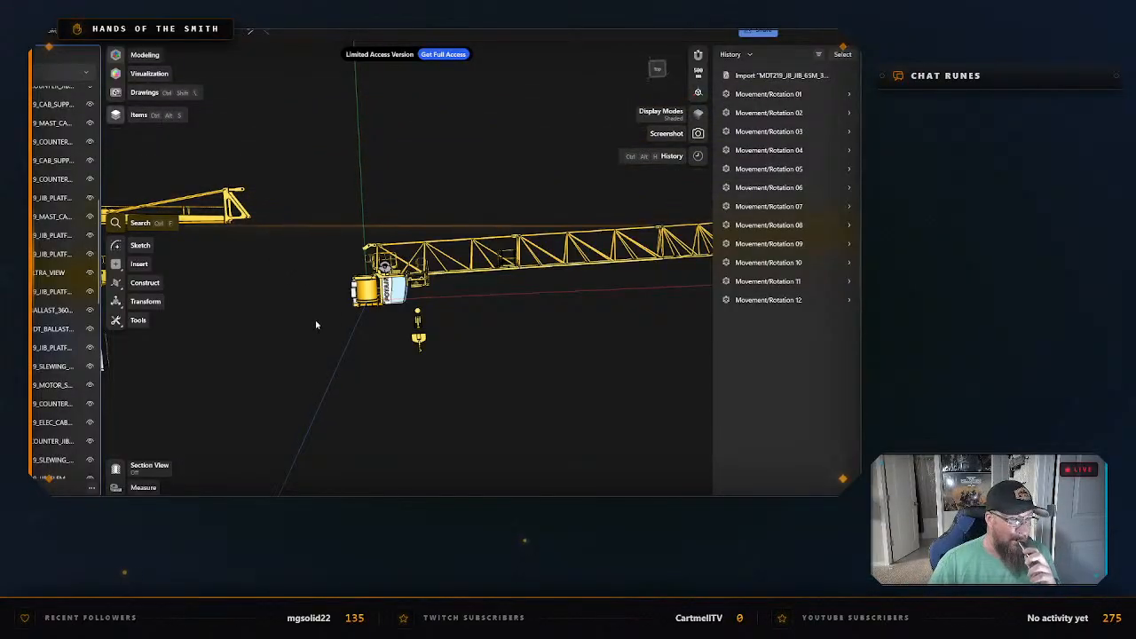
Isolate the white ballast block at the end of the row farthest from the blue blocks.
scroll(444, 328, down, 3)
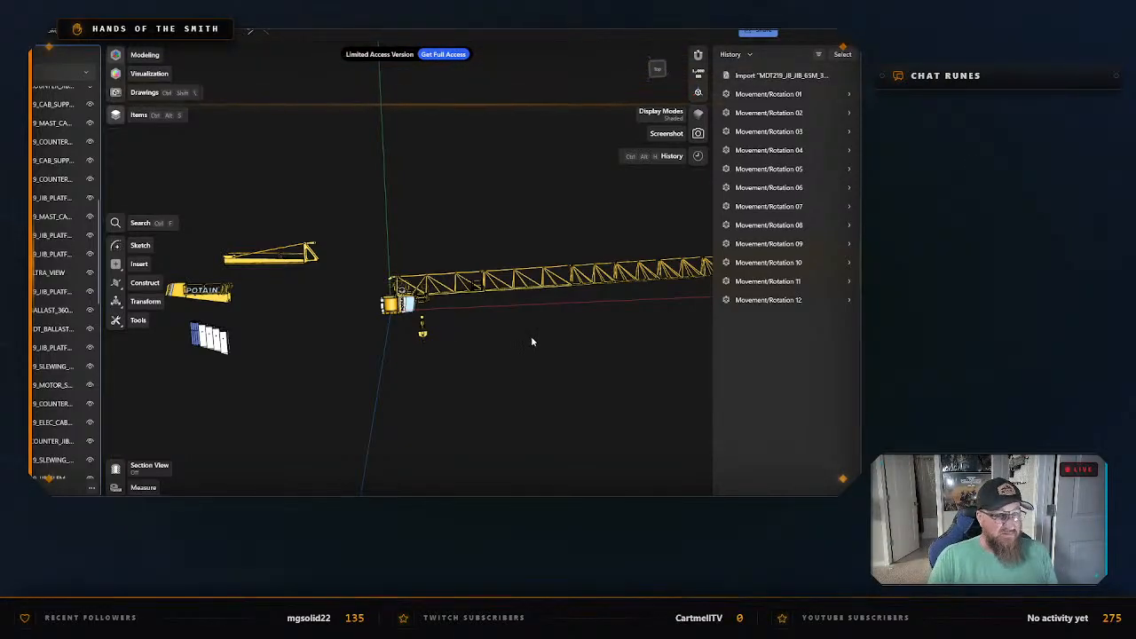
mouse_move(529, 347)
right_down()
mouse_move(541, 346)
mouse_move(500, 417)
mouse_move(441, 358)
mouse_move(499, 290)
mouse_move(542, 332)
mouse_move(527, 358)
right_up()
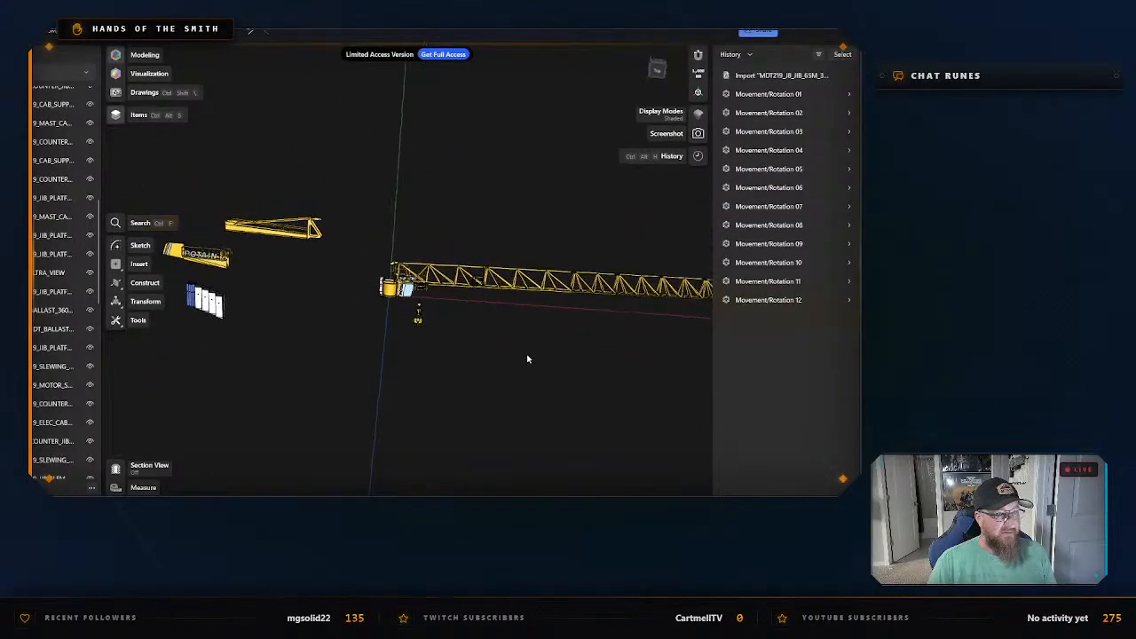
right_drag(412, 366, 510, 340)
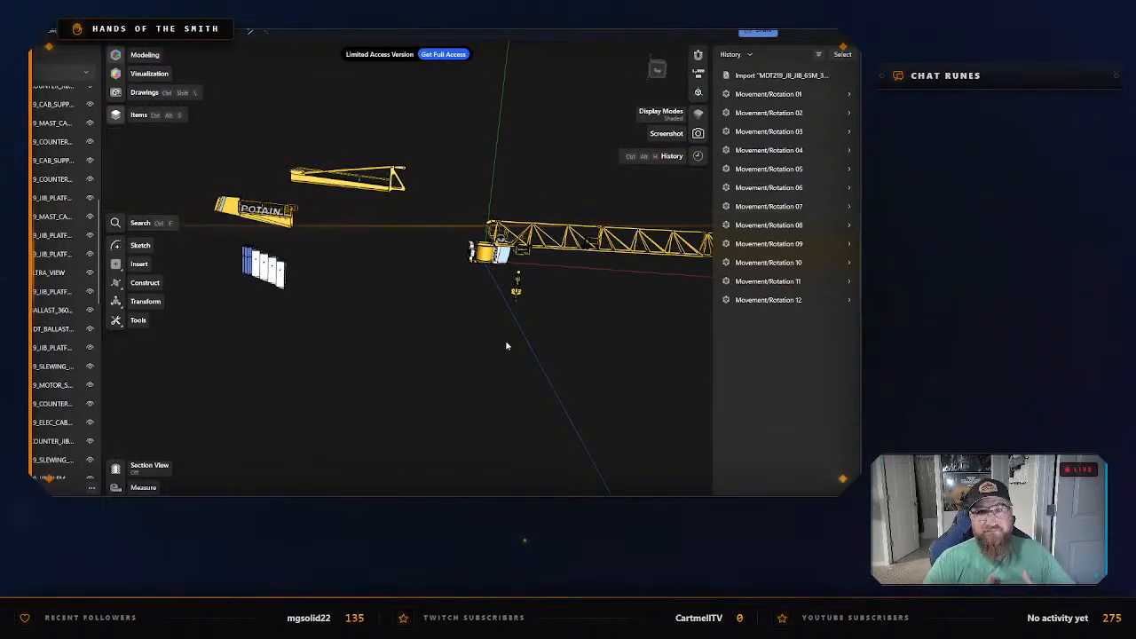
right_drag(364, 330, 459, 281)
right_drag(527, 254, 362, 307)
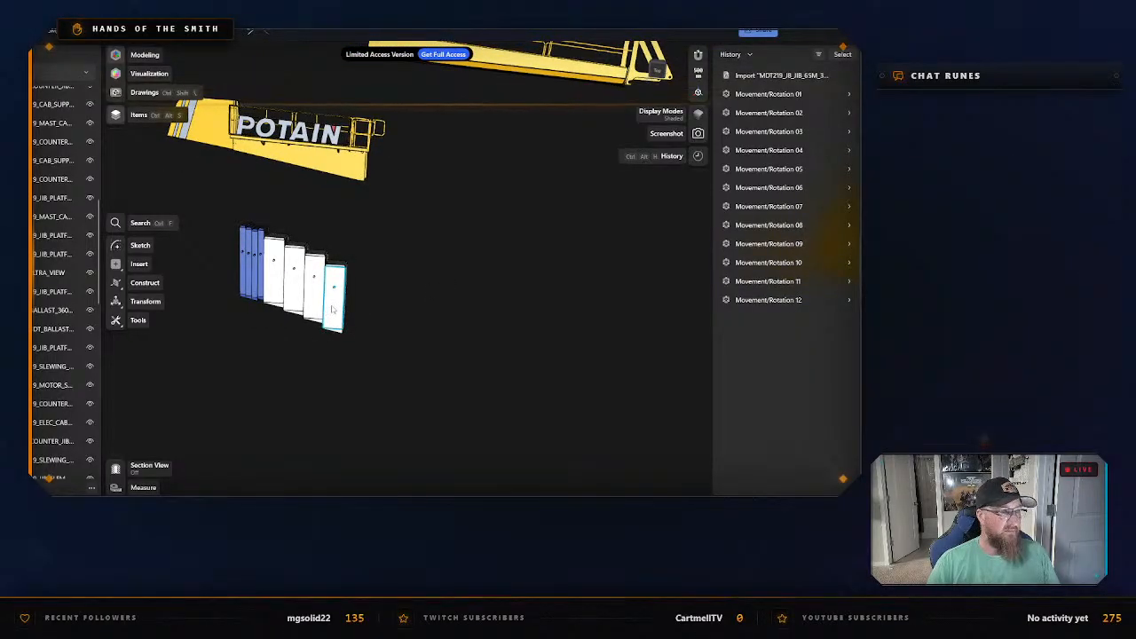
click(326, 313)
key(m)
right_click(340, 313)
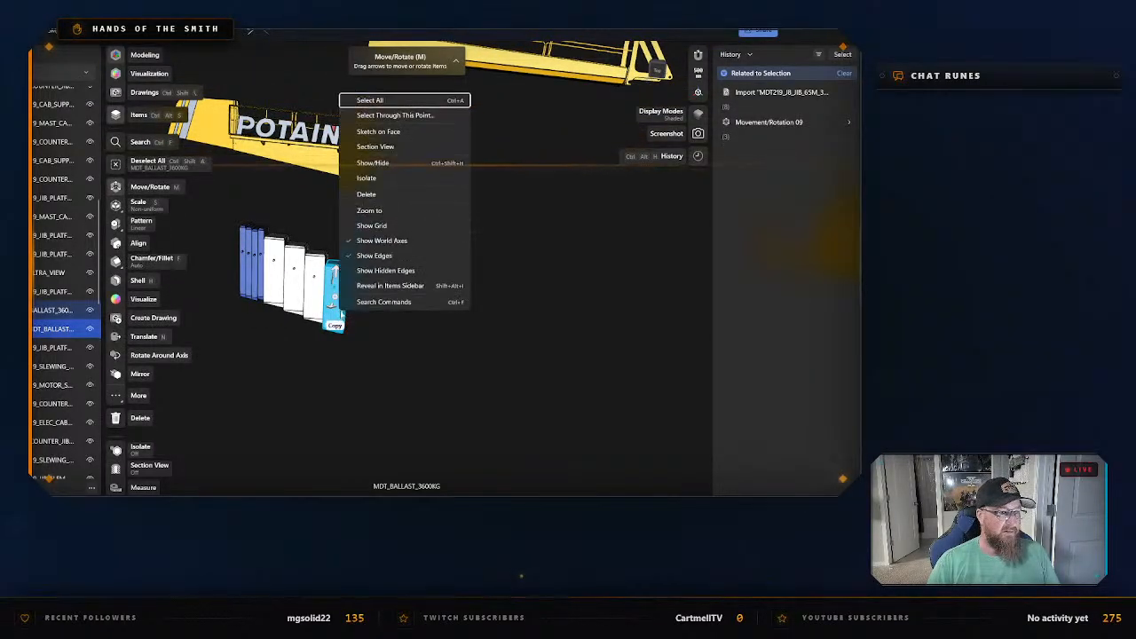
click(395, 183)
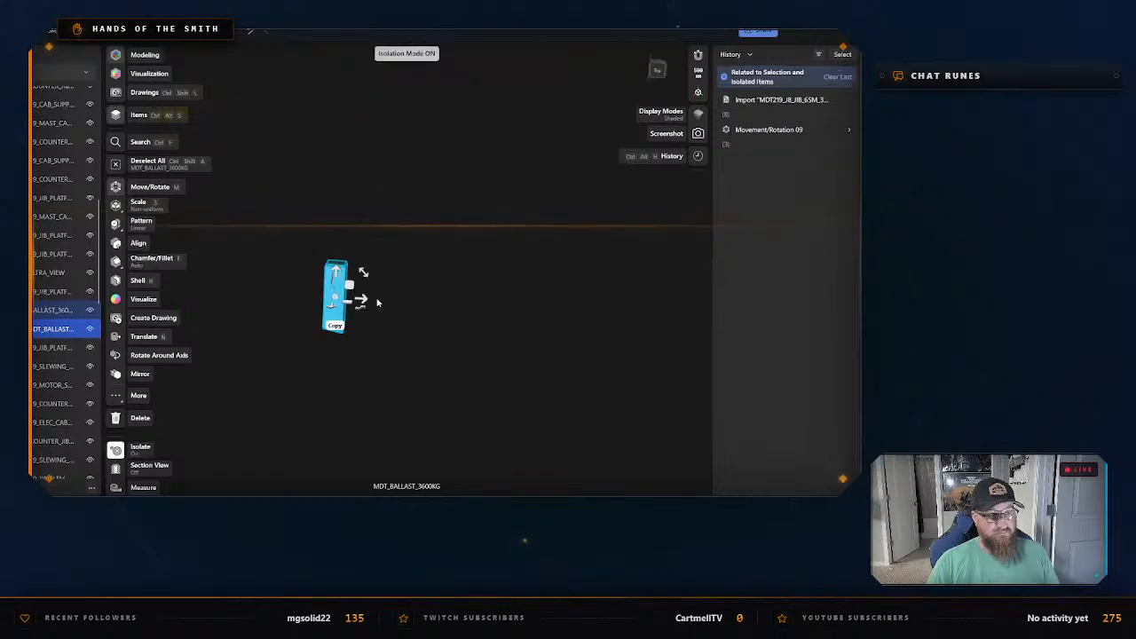
Check the isolated ballast block from another angle and exit isolation.
right_drag(378, 302, 371, 270)
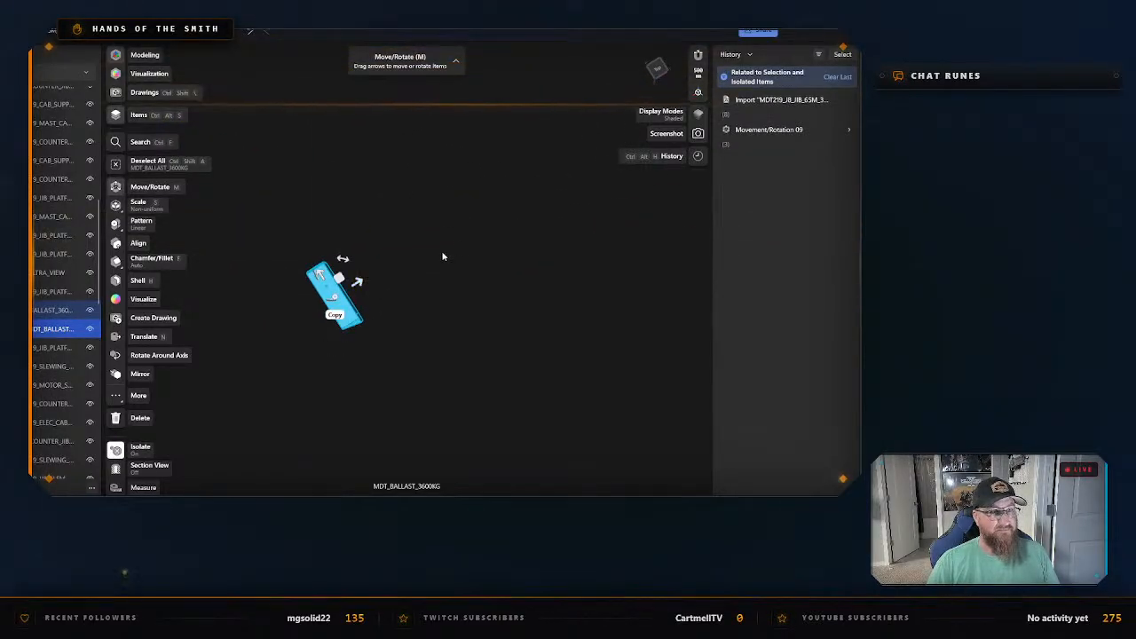
right_click(350, 314)
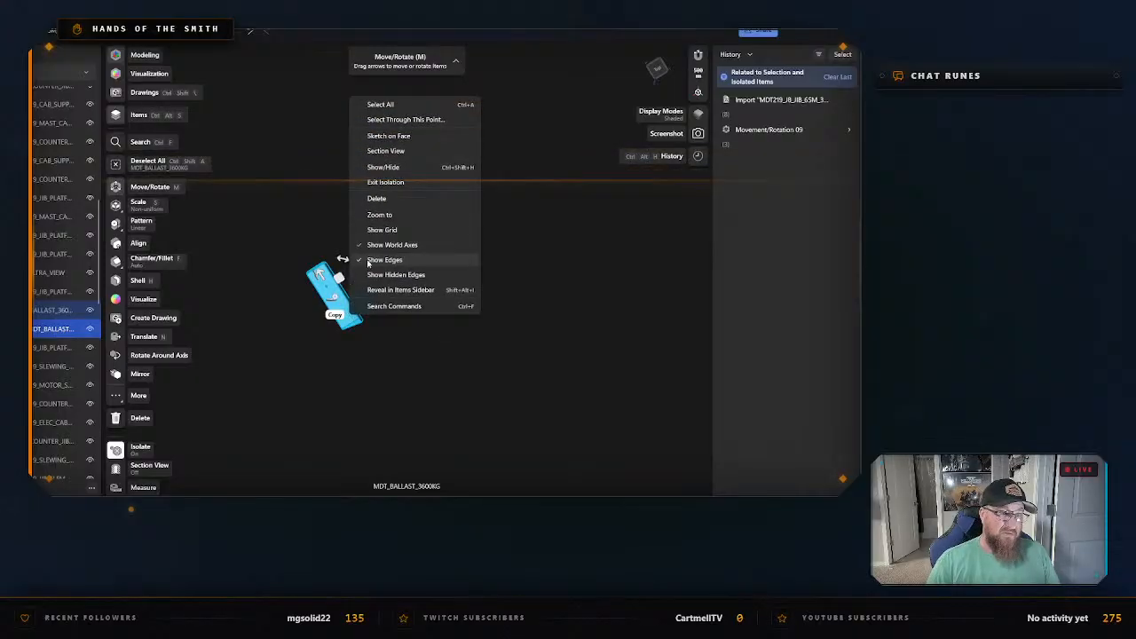
click(439, 184)
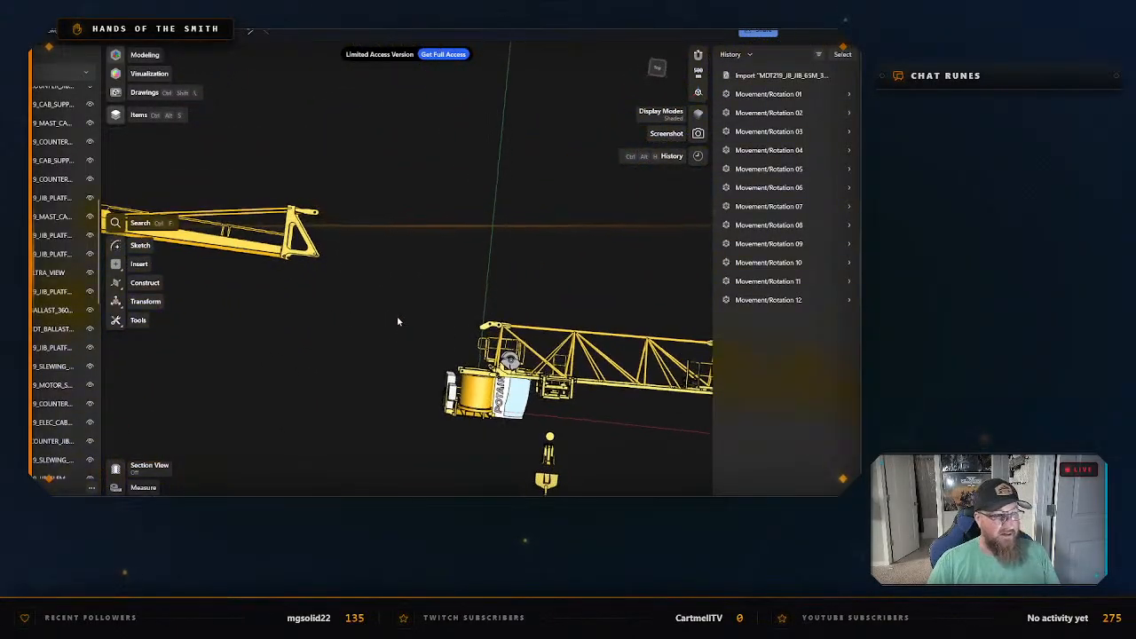
Examine the separate counter-jib section from several angles and check the diameter of one of its tie bars.
mouse_move(397, 324)
middle_down()
mouse_move(471, 332)
mouse_move(414, 337)
middle_up()
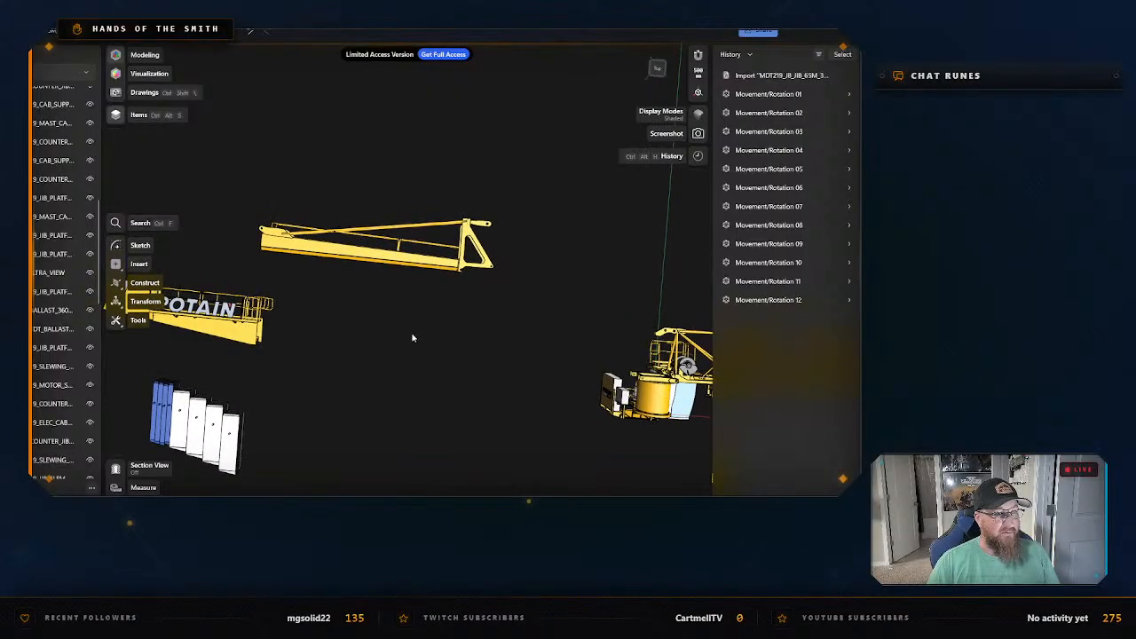
scroll(438, 325, up, 2)
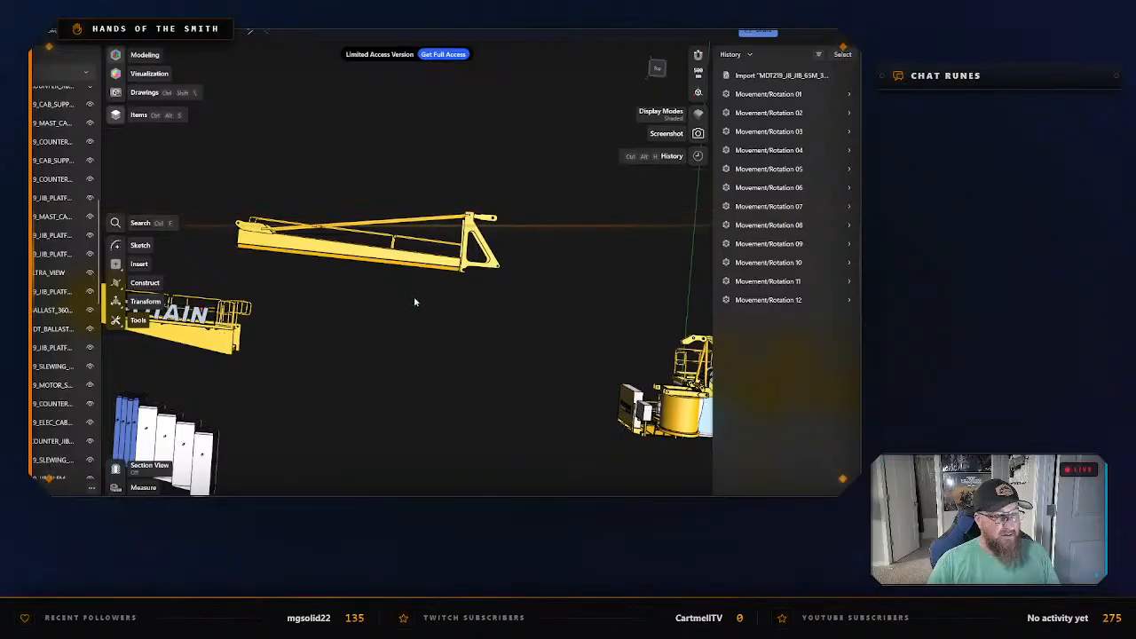
right_drag(412, 296, 427, 359)
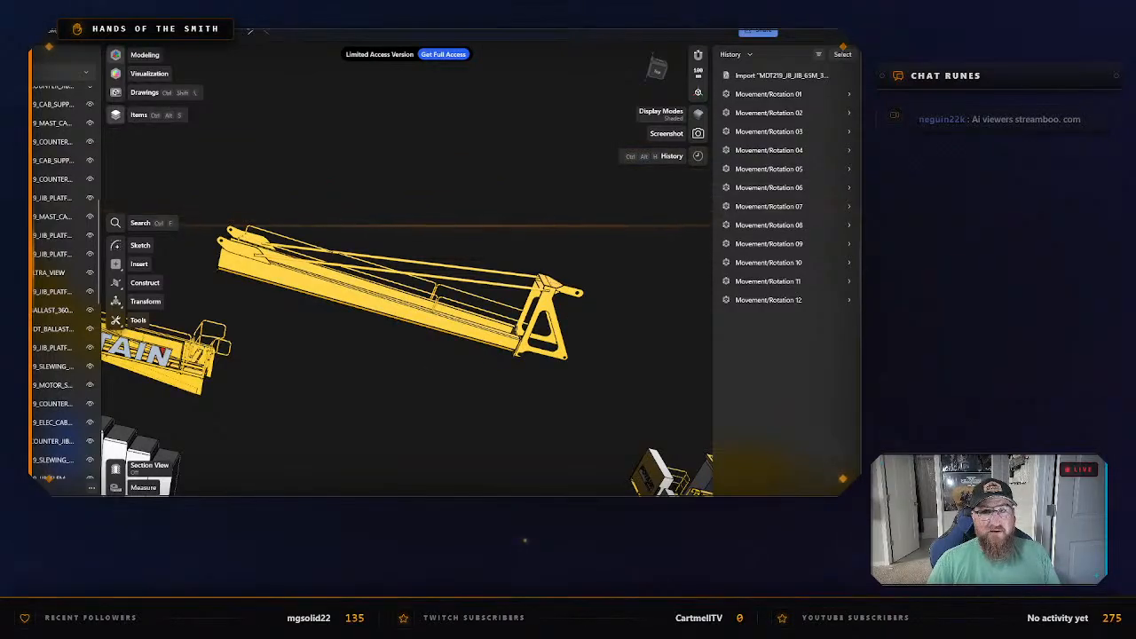
scroll(473, 268, up, 10)
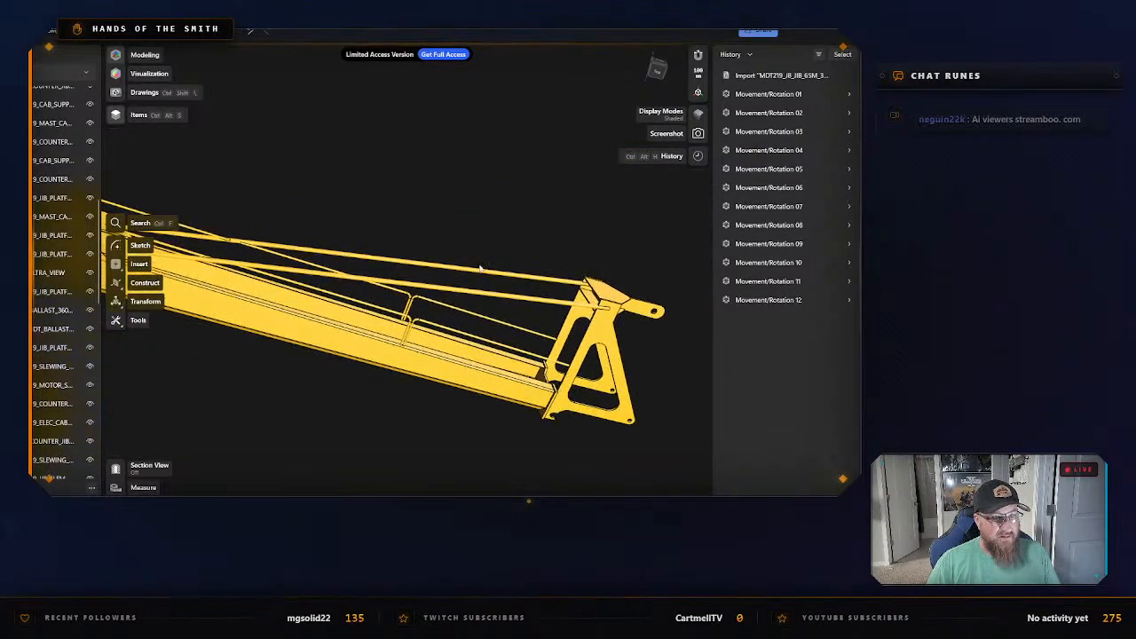
right_drag(550, 265, 478, 165)
click(521, 308)
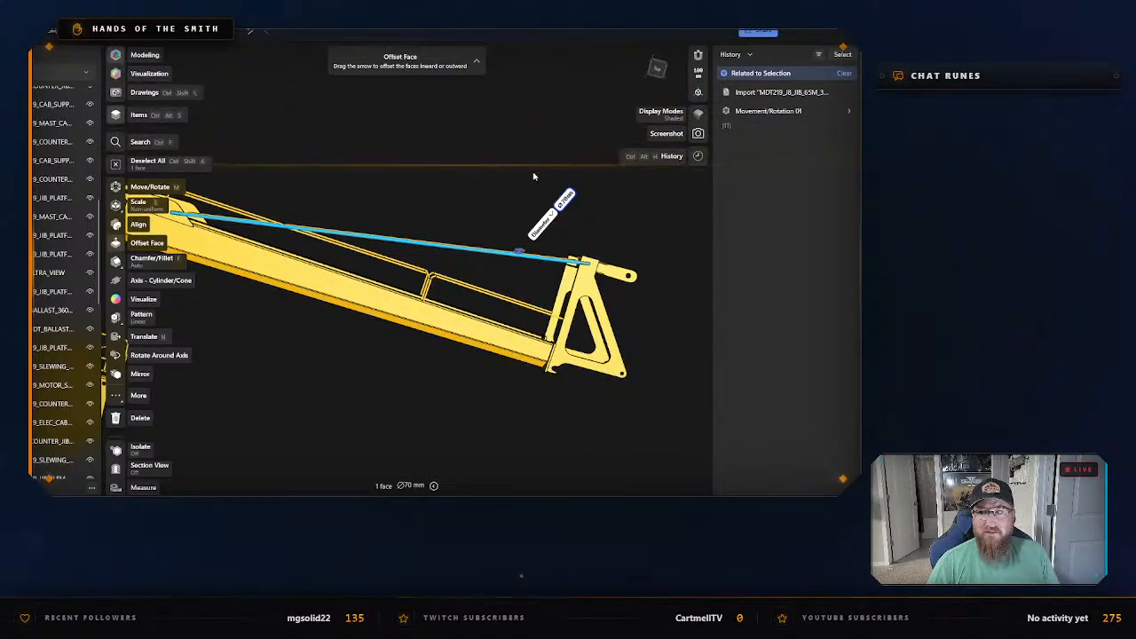
click(472, 186)
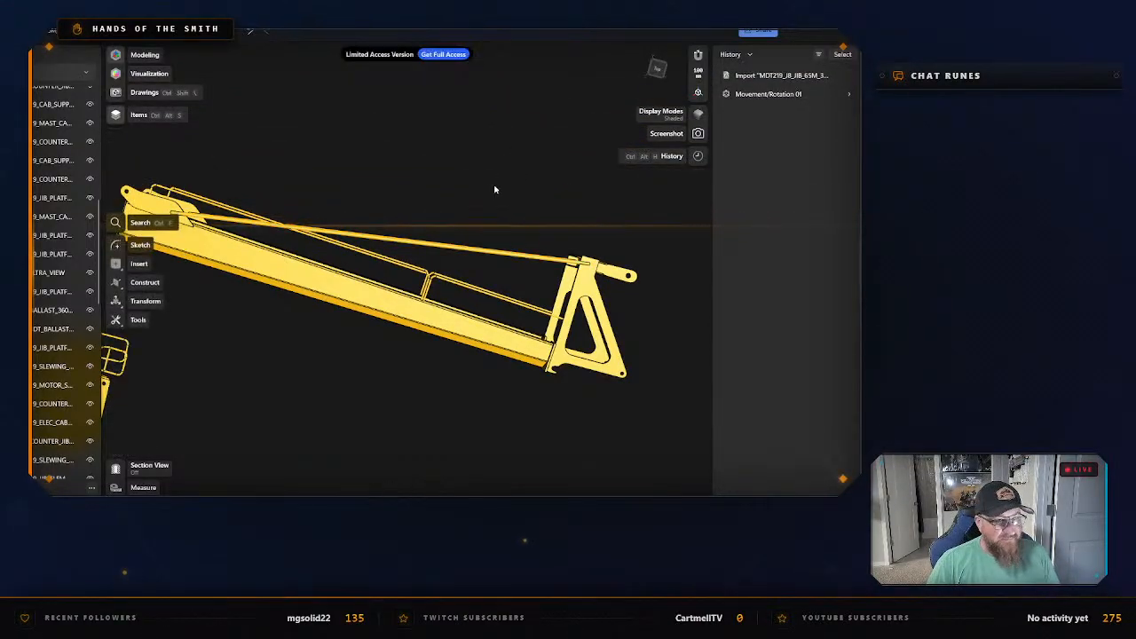
right_drag(495, 187, 462, 223)
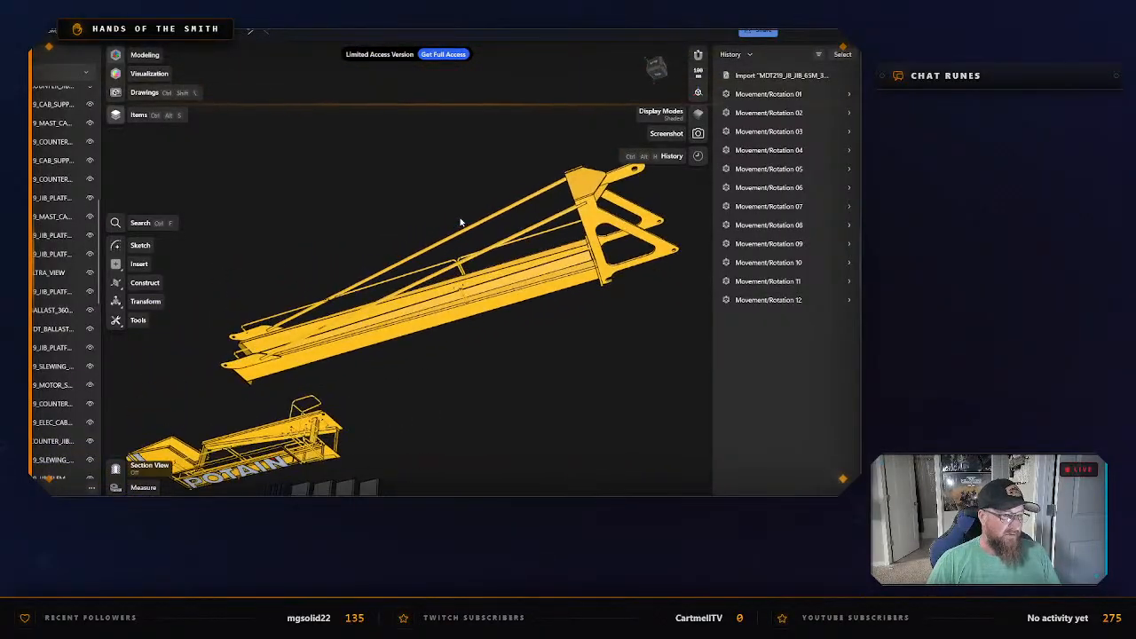
Check the item names of the outermost blue ballast block and the first white block beside the blue ones.
middle_drag(485, 363, 497, 266)
right_drag(497, 267, 512, 169)
middle_drag(391, 388, 561, 264)
right_drag(560, 265, 516, 238)
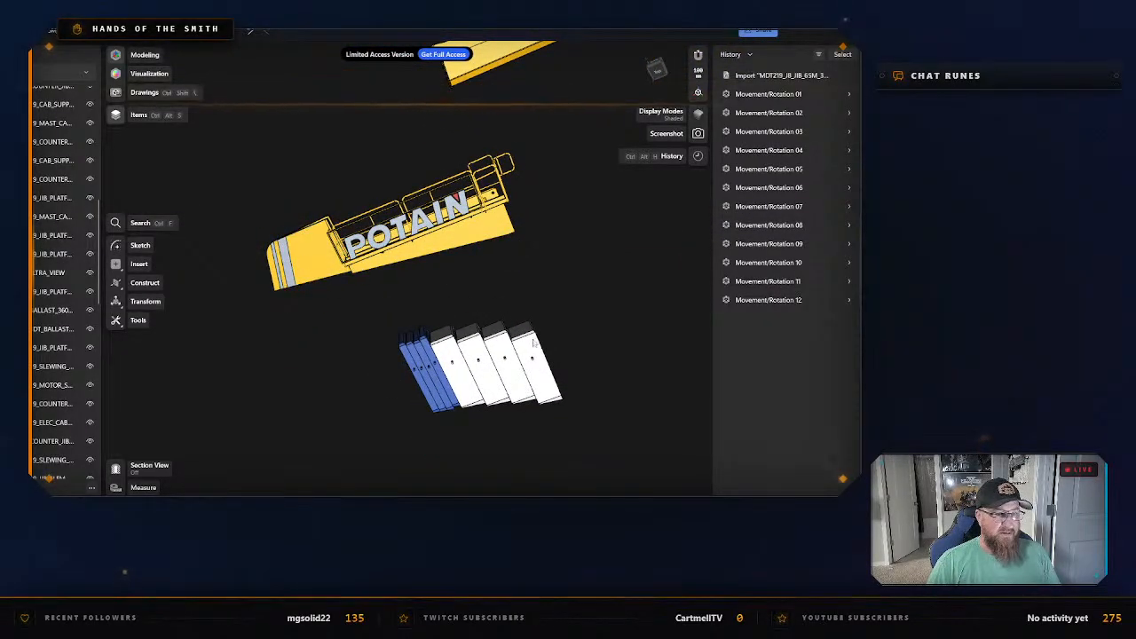
click(407, 364)
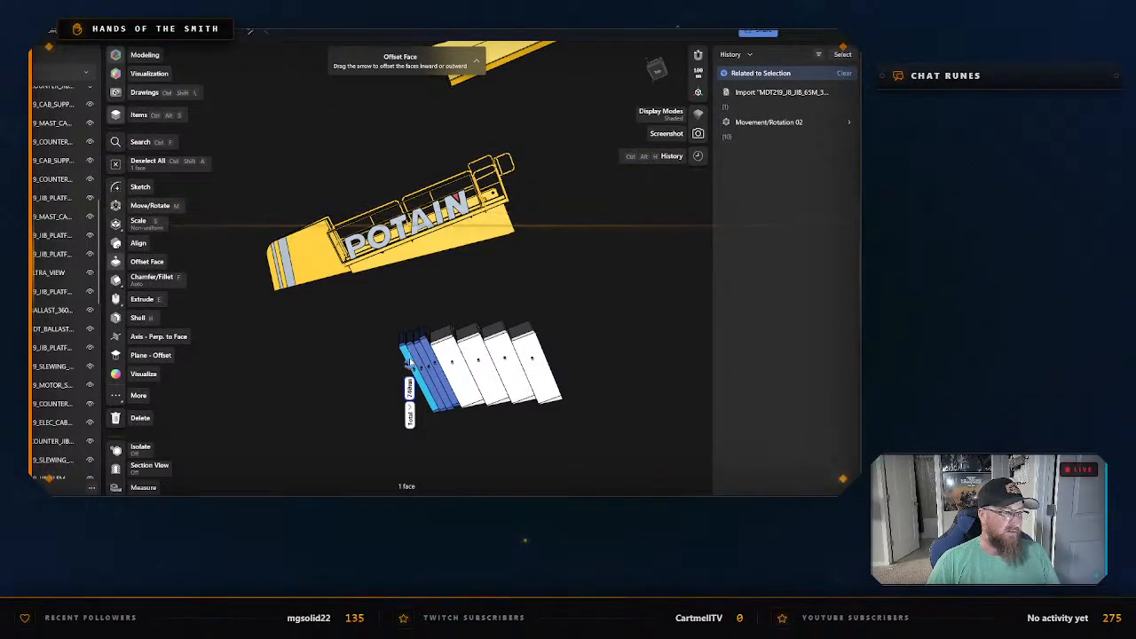
scroll(430, 395, down, 1)
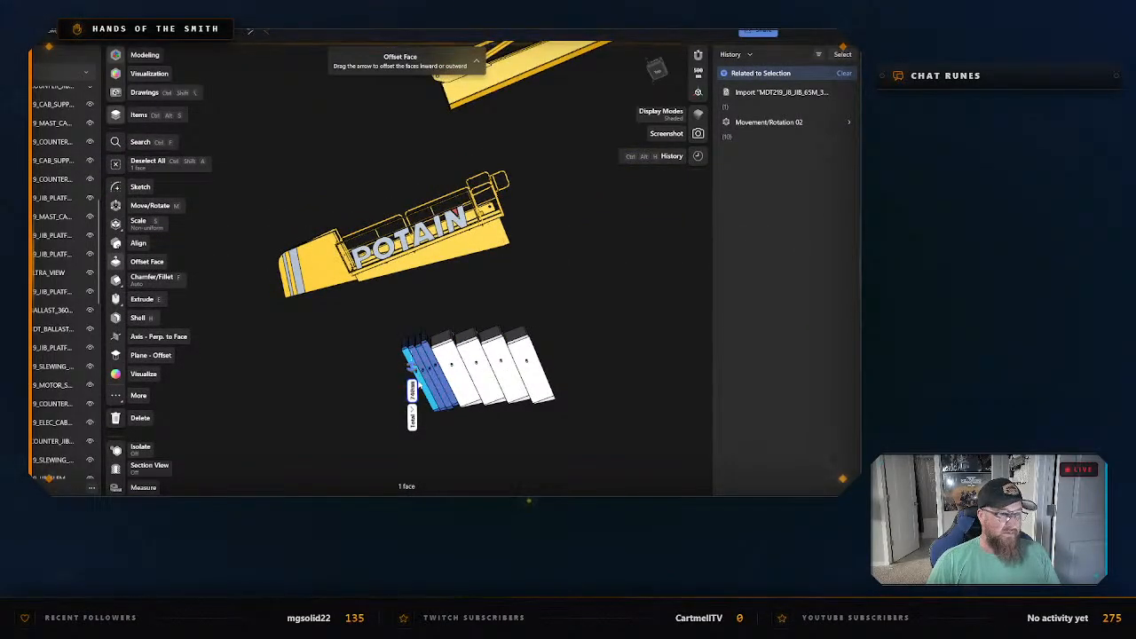
scroll(410, 411, up, 1)
double_click(410, 410)
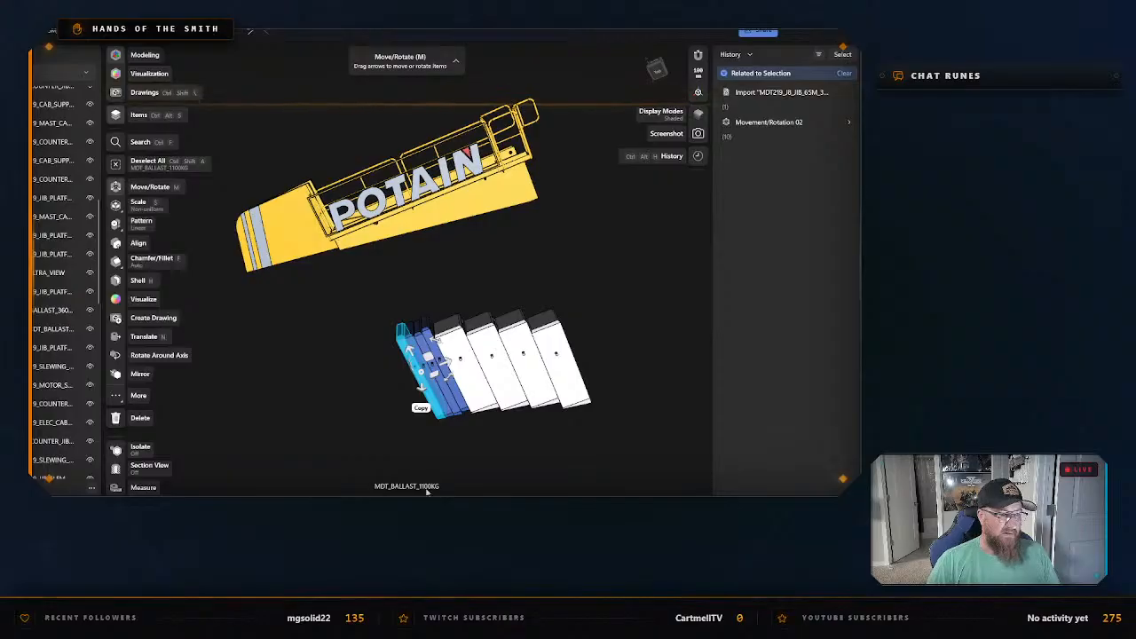
click(464, 471)
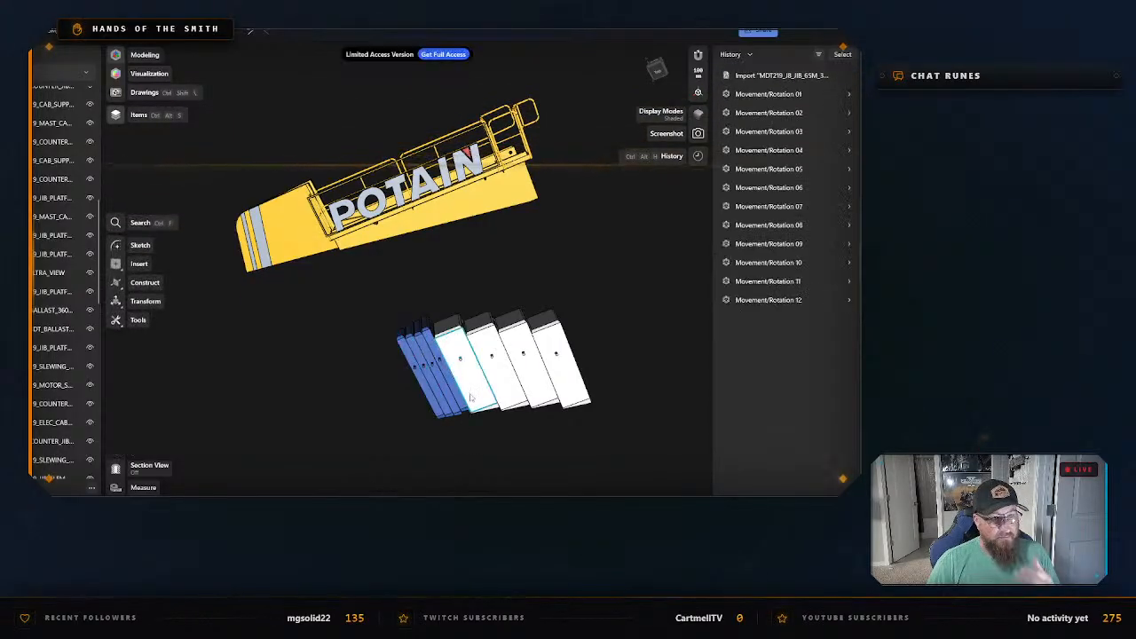
click(467, 384)
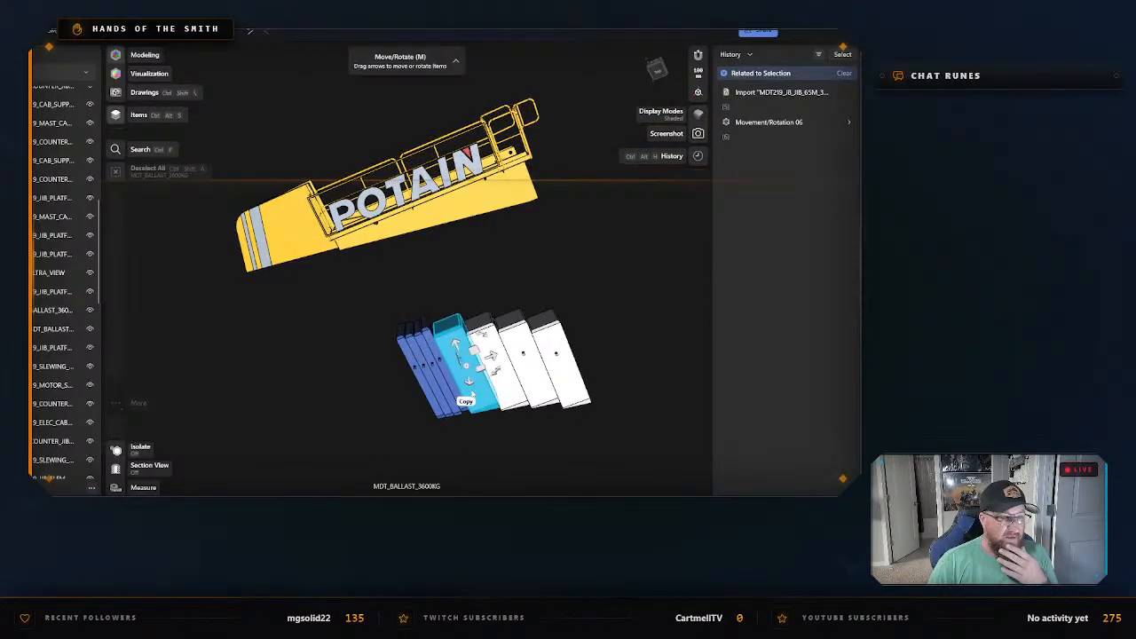
click(624, 360)
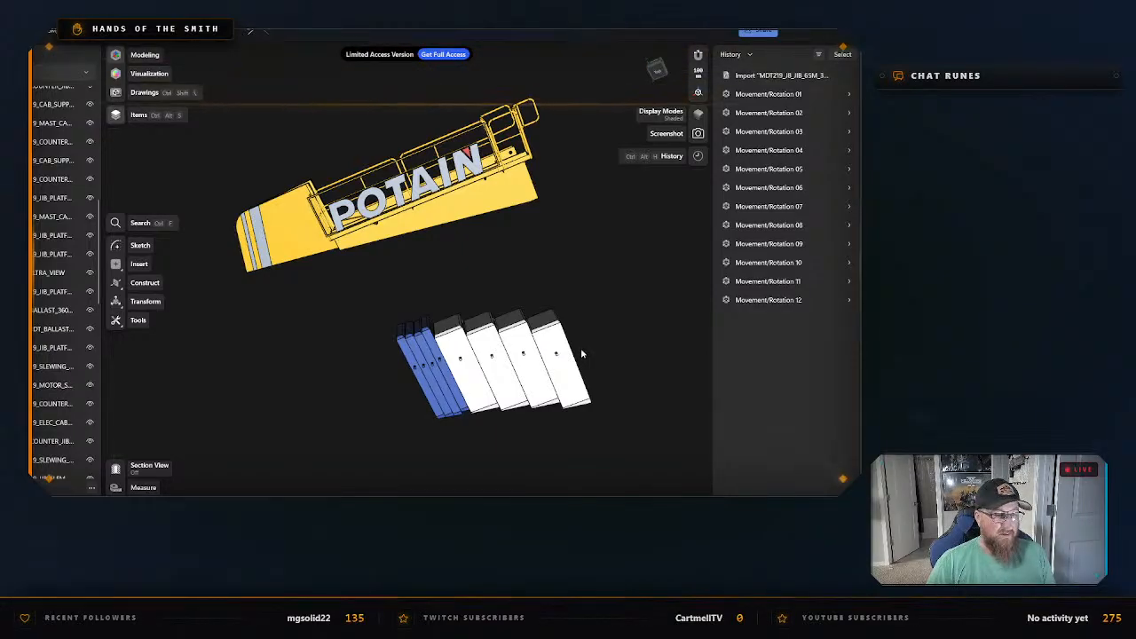
Examine the row of blue and white ballast blocks up close.
middle_drag(598, 387, 525, 364)
scroll(486, 362, up, 1)
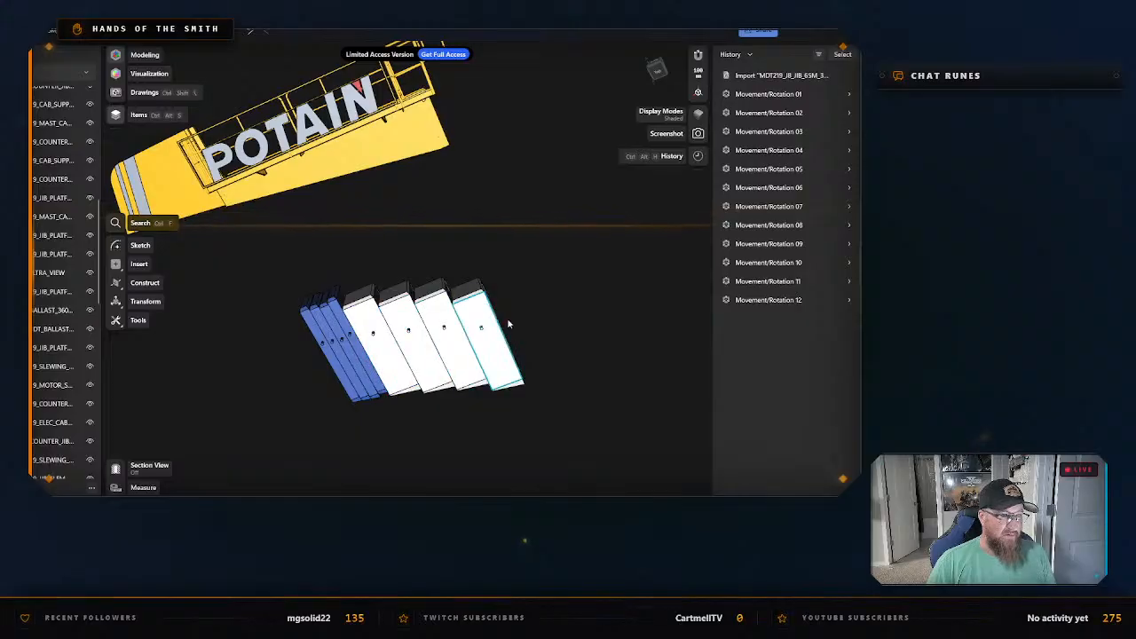
scroll(508, 322, down, 3)
right_drag(521, 308, 614, 260)
scroll(502, 320, up, 2)
scroll(487, 339, up, 1)
scroll(492, 312, up, 2)
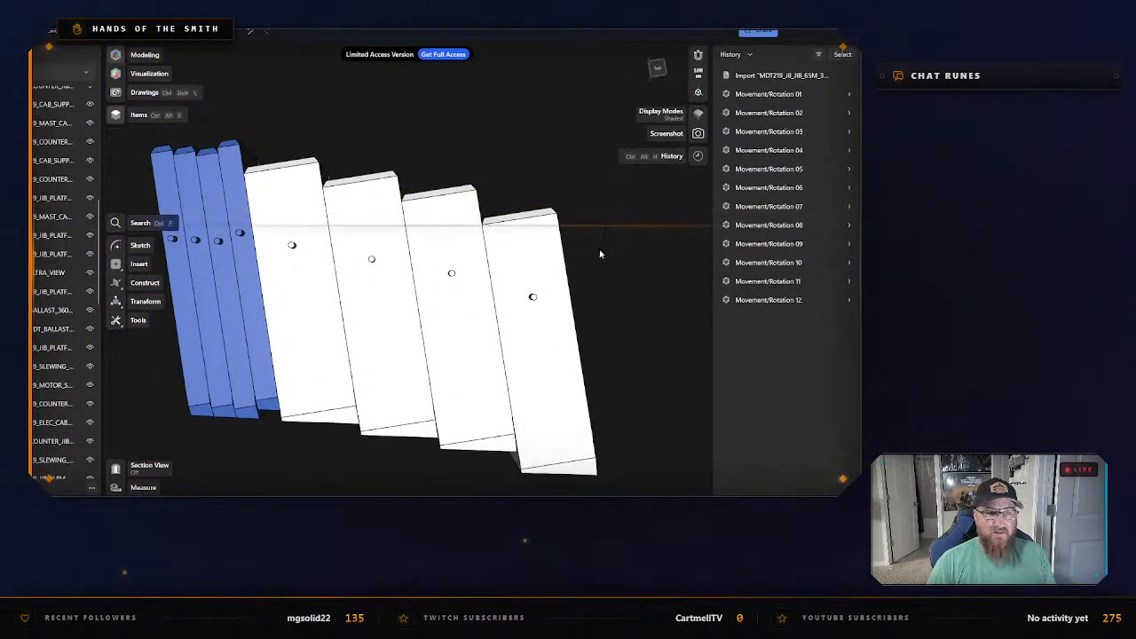
Examine the hook block and the parts hanging below the jib beside the operator's cab.
scroll(590, 248, down, 7)
middle_drag(565, 219, 400, 395)
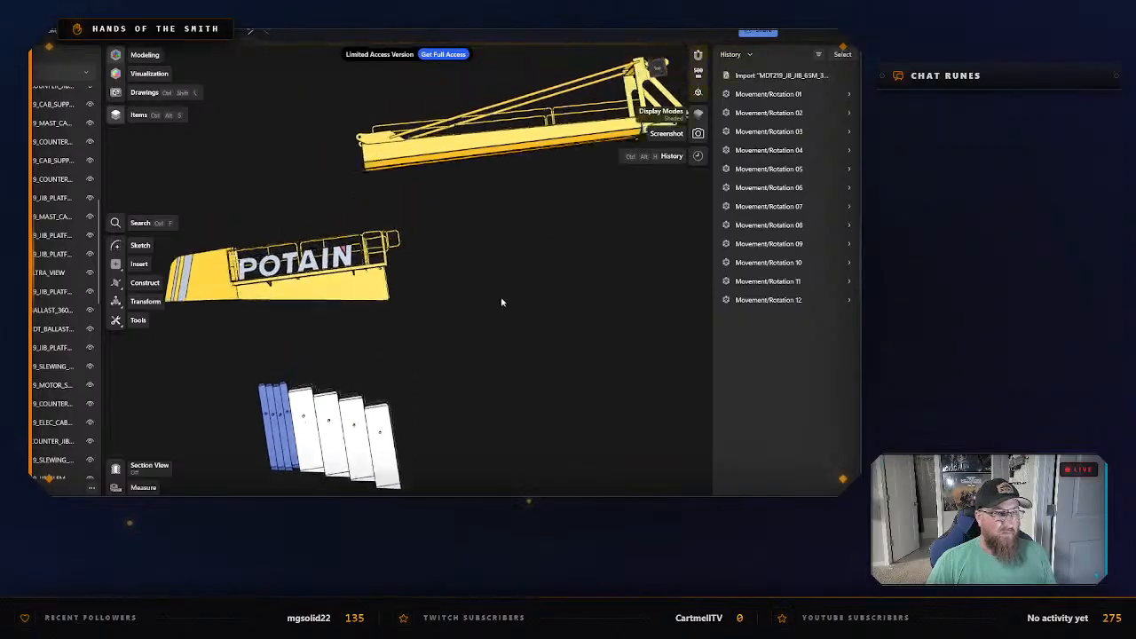
middle_drag(502, 302, 422, 348)
middle_drag(539, 286, 388, 358)
middle_drag(562, 347, 366, 295)
middle_drag(563, 372, 475, 368)
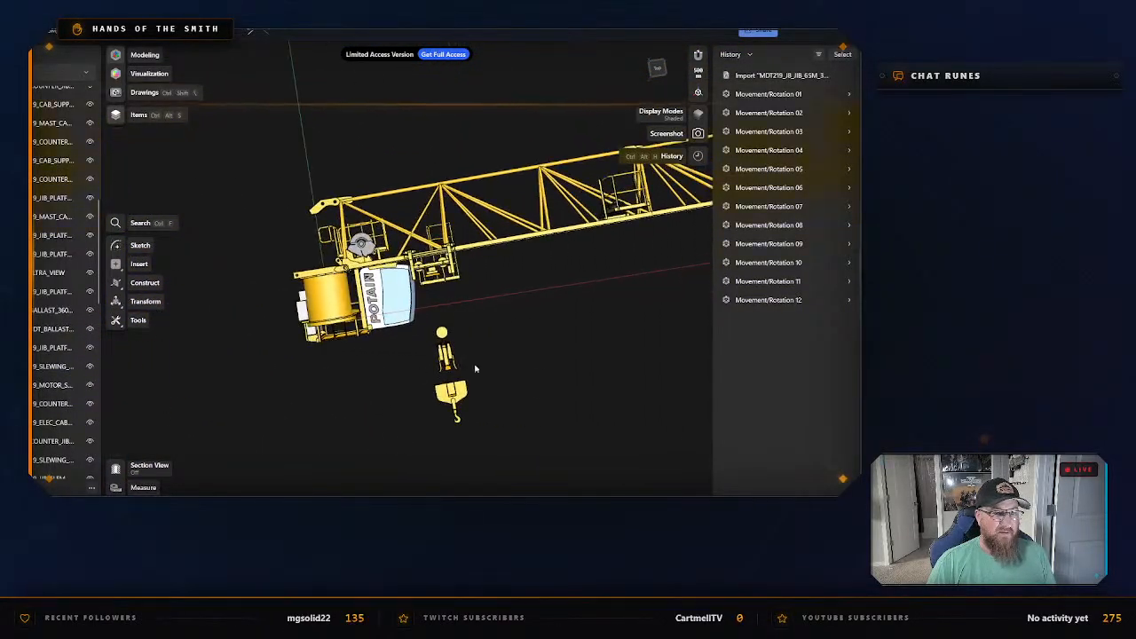
scroll(548, 287, up, 6)
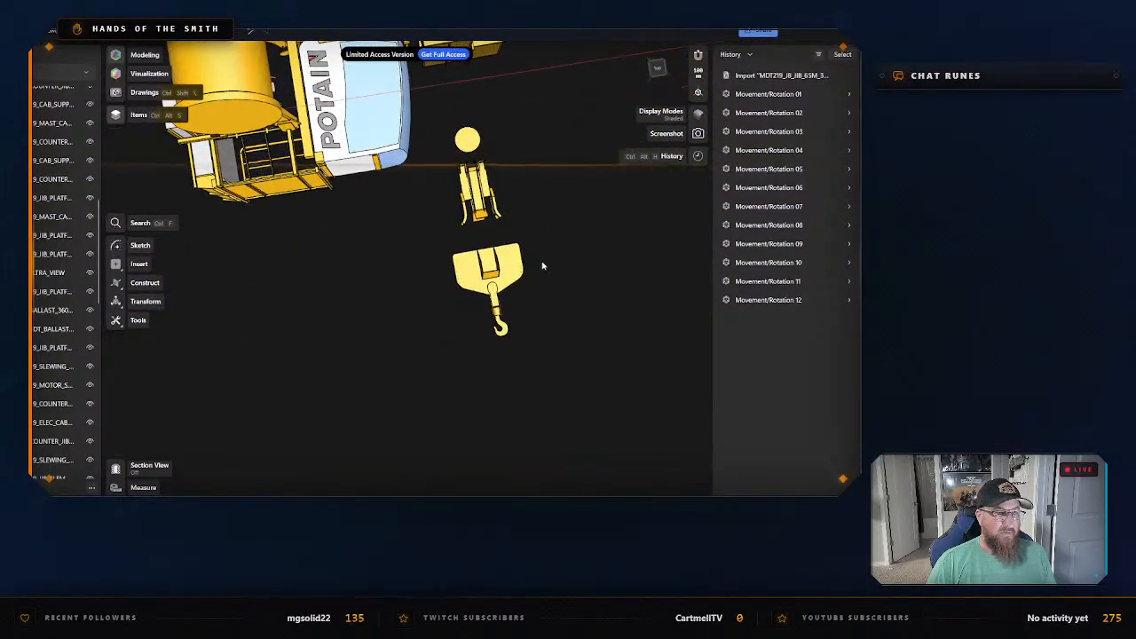
right_drag(543, 266, 491, 141)
middle_drag(545, 180, 441, 216)
drag(450, 207, 441, 211)
mouse_move(455, 214)
right_down()
mouse_move(426, 211)
mouse_move(385, 271)
mouse_move(417, 288)
mouse_move(378, 302)
mouse_move(466, 191)
mouse_move(436, 223)
mouse_move(458, 231)
right_up()
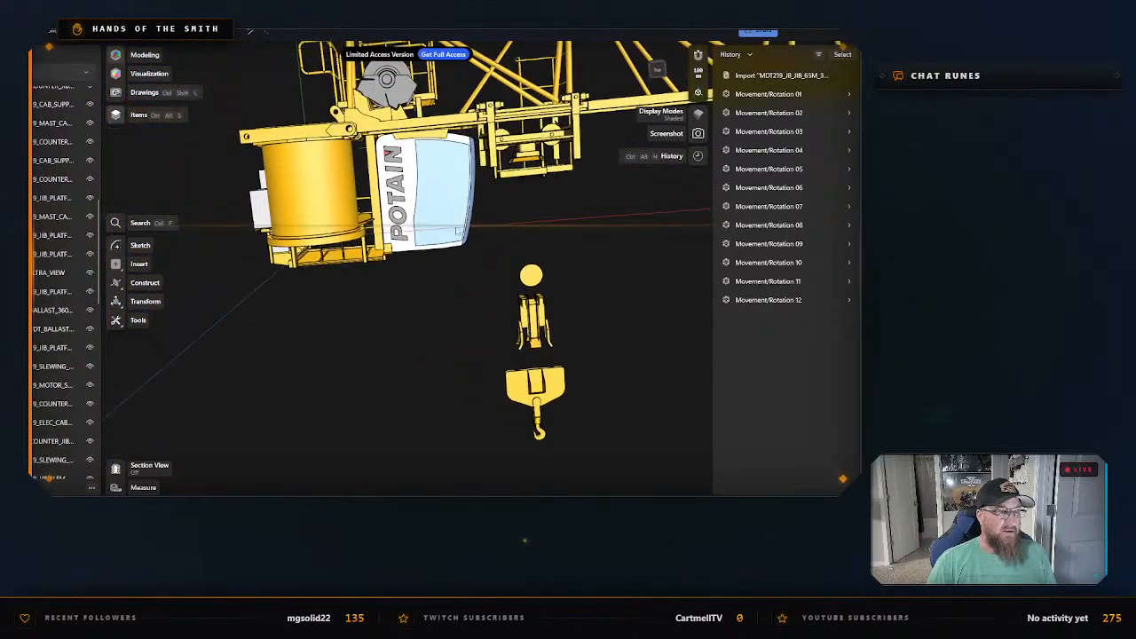
Examine the cab, trolley and jib truss sections, including the view from the opposite side.
right_drag(553, 235, 601, 251)
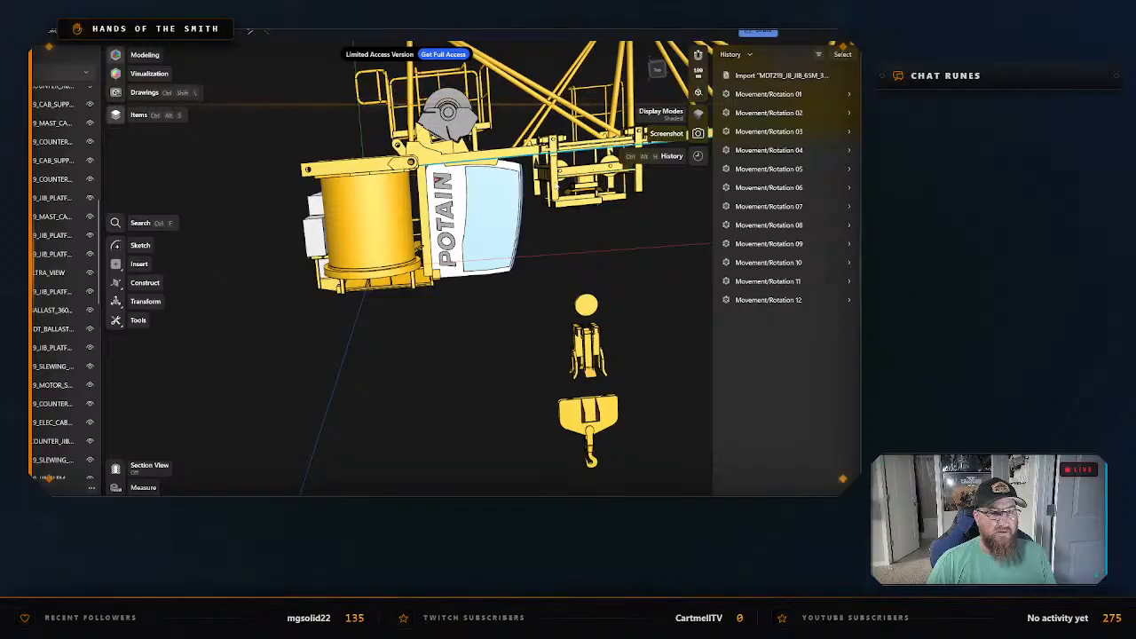
right_drag(636, 245, 553, 311)
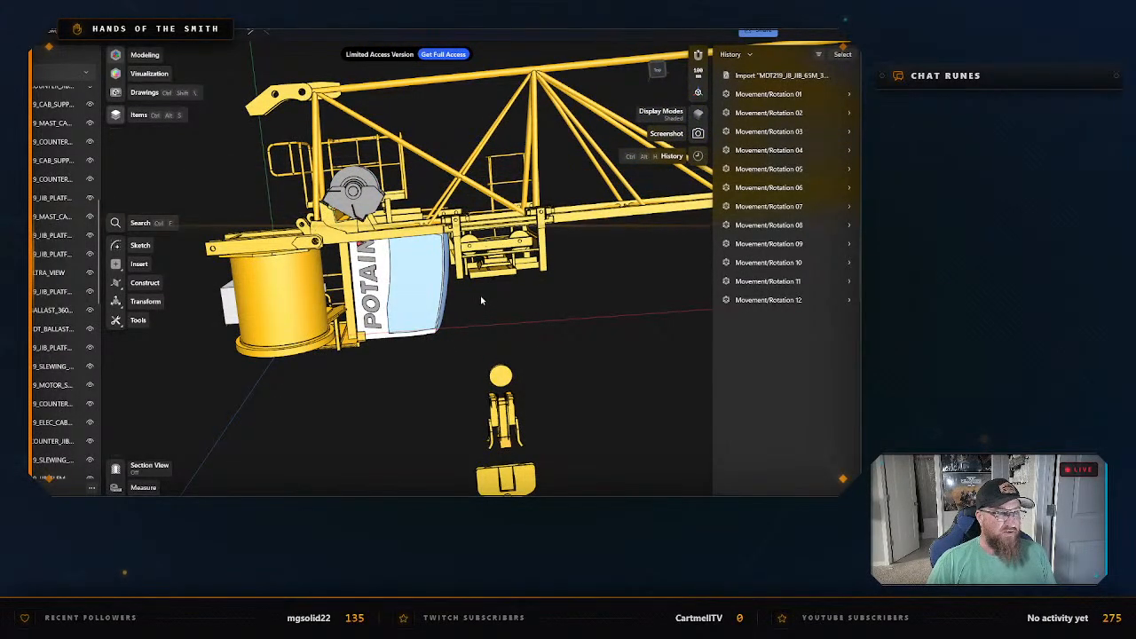
right_drag(481, 300, 399, 373)
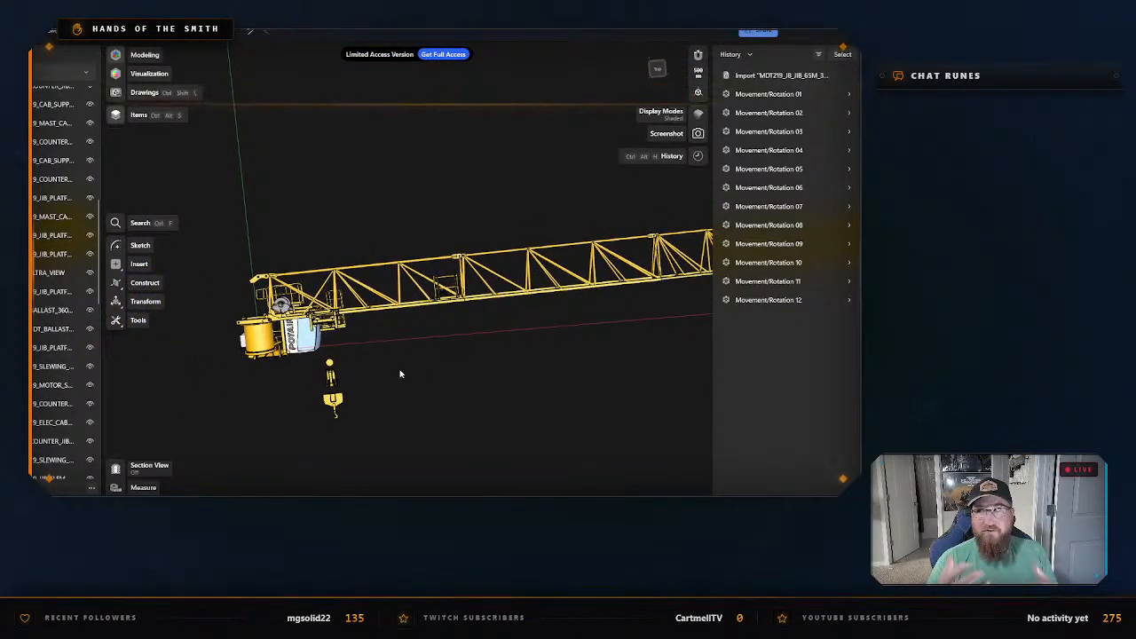
scroll(435, 336, up, 2)
scroll(506, 320, up, 2)
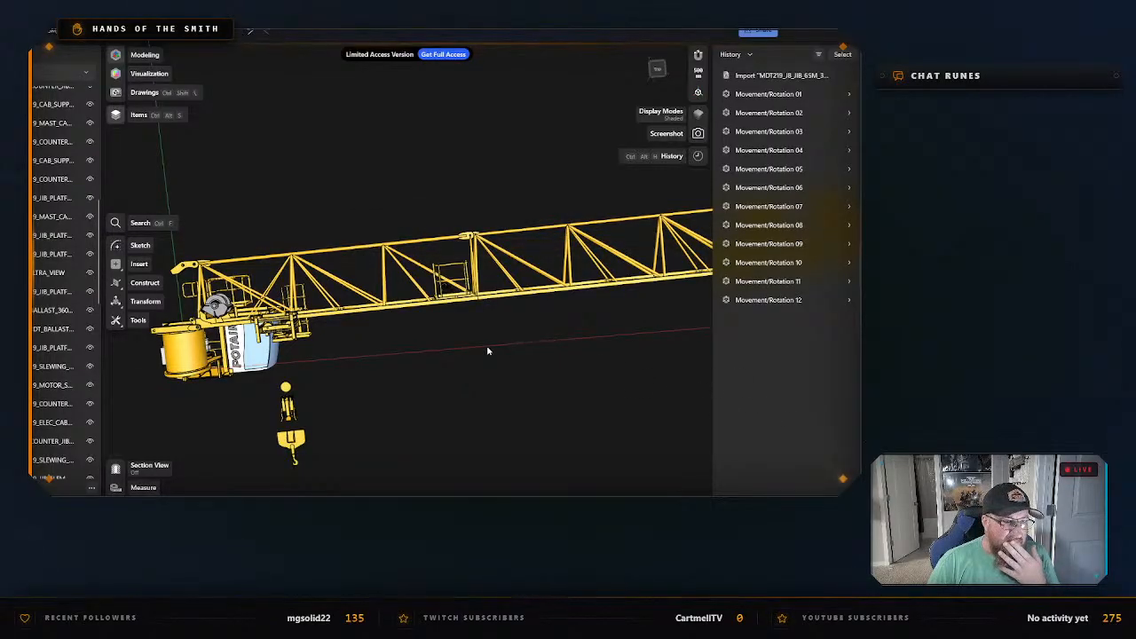
scroll(389, 323, up, 3)
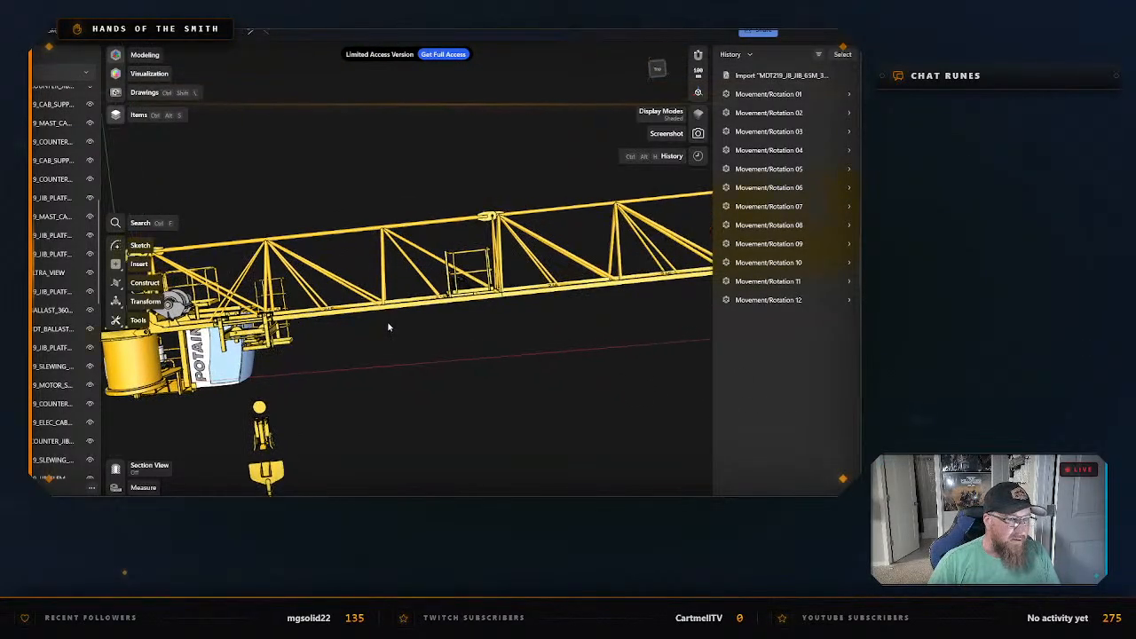
middle_drag(389, 324, 467, 334)
right_drag(467, 335, 442, 397)
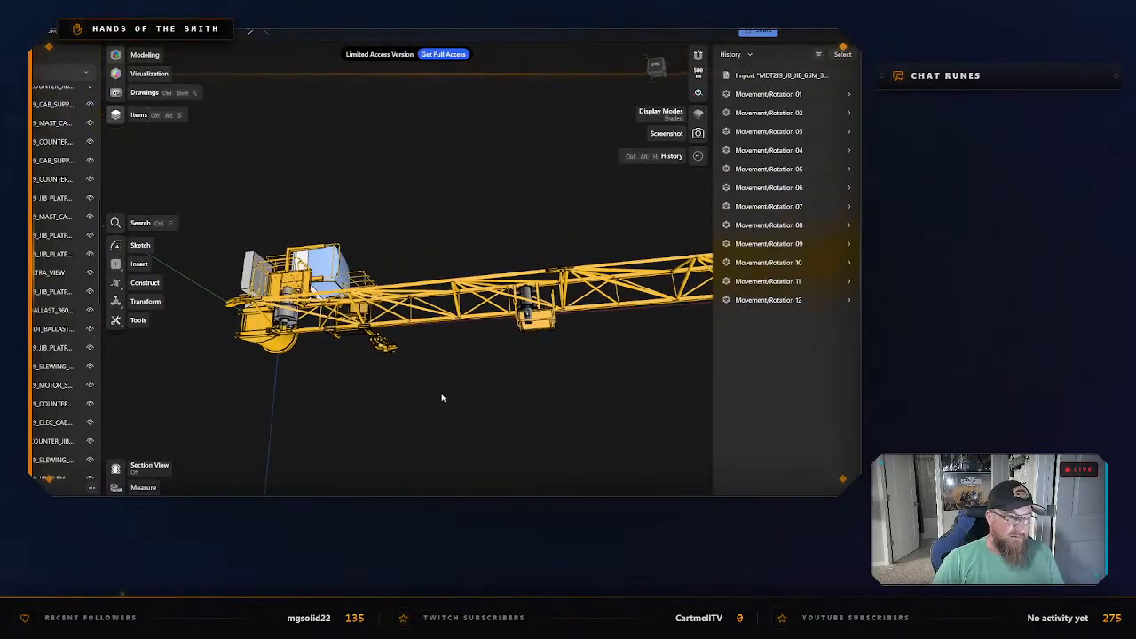
Move the first jib section (MDT219_JIB_ELEM_1_BIM) down along the blue axis, clear of the jib line.
click(425, 325)
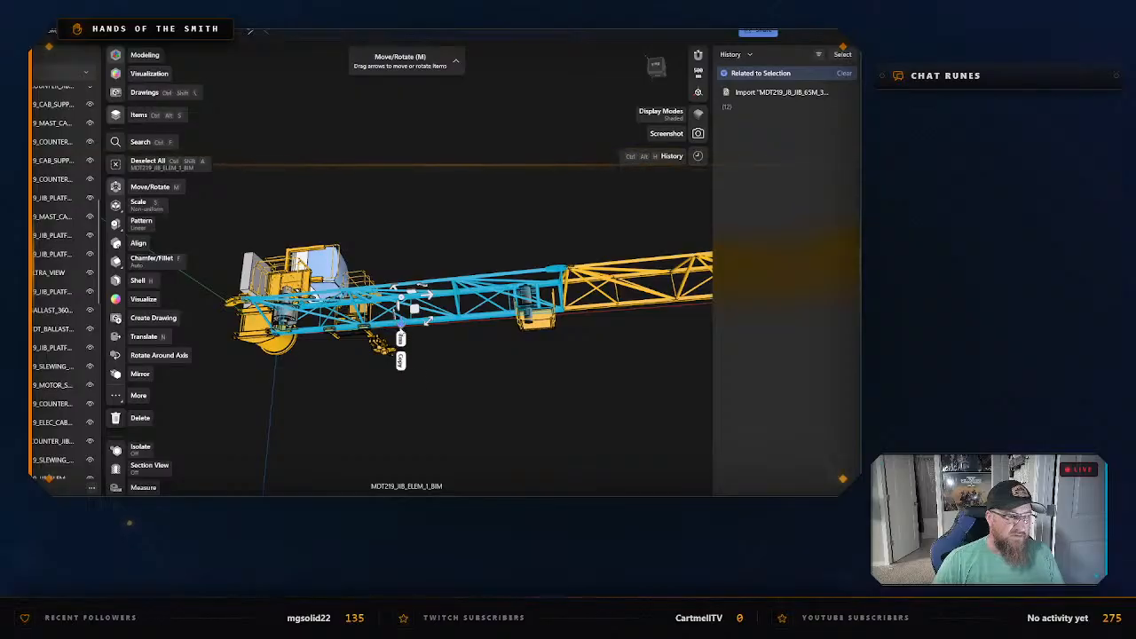
drag(401, 327, 400, 449)
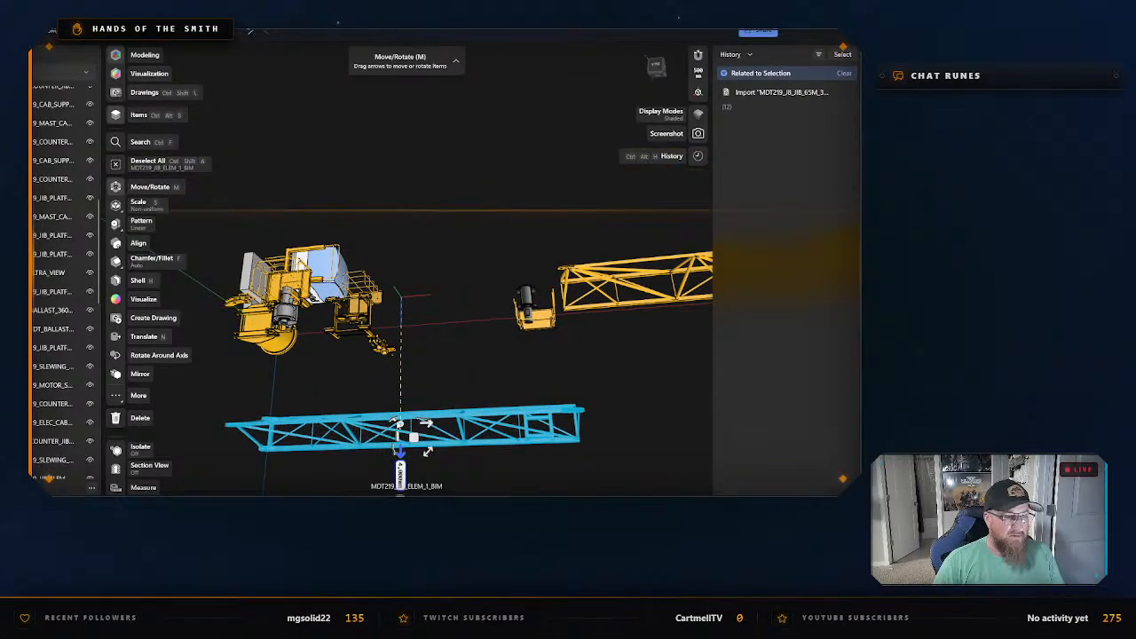
click(557, 369)
right_drag(559, 371, 437, 382)
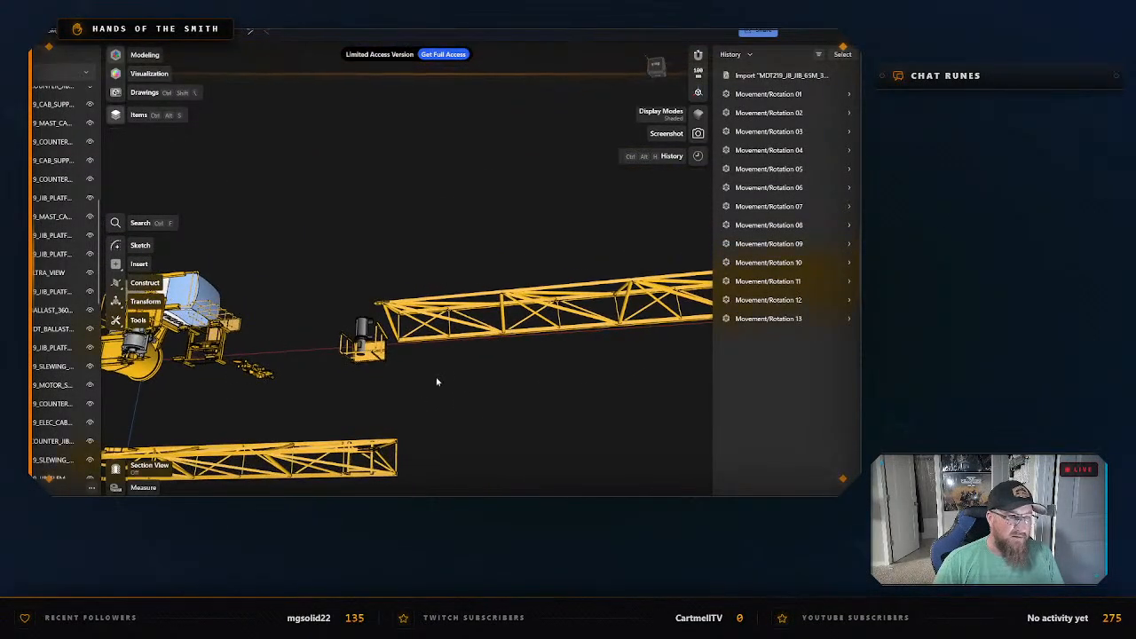
Move the second jib section (MDT219_JIB_ELEM_2_BIM) up along the blue axis, opposite to the first section.
click(491, 335)
key(m)
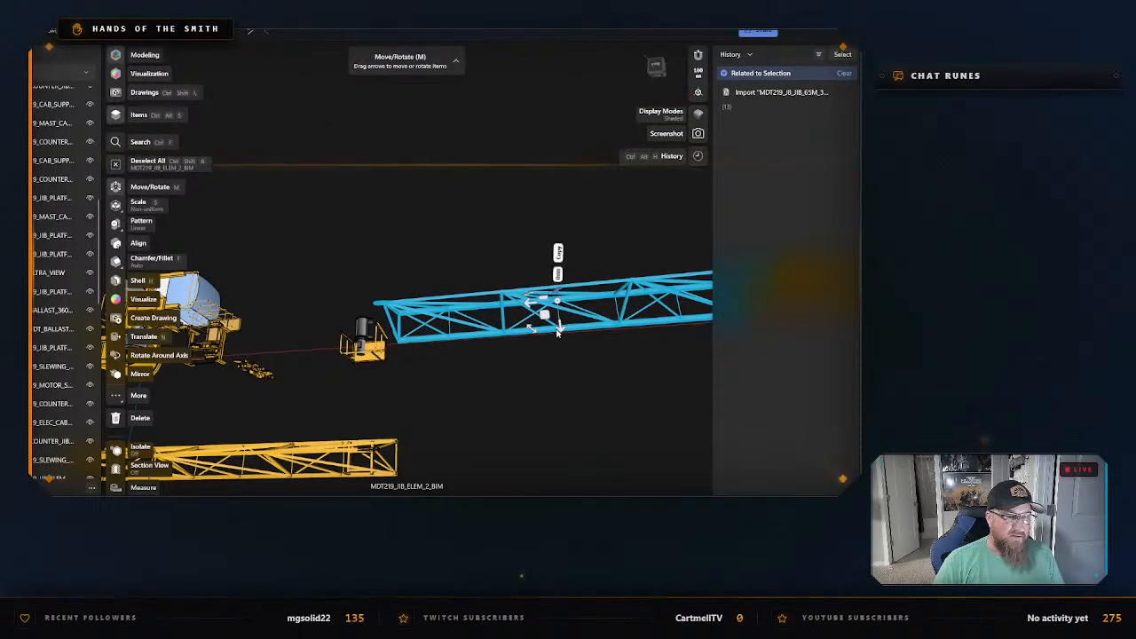
drag(558, 330, 543, 276)
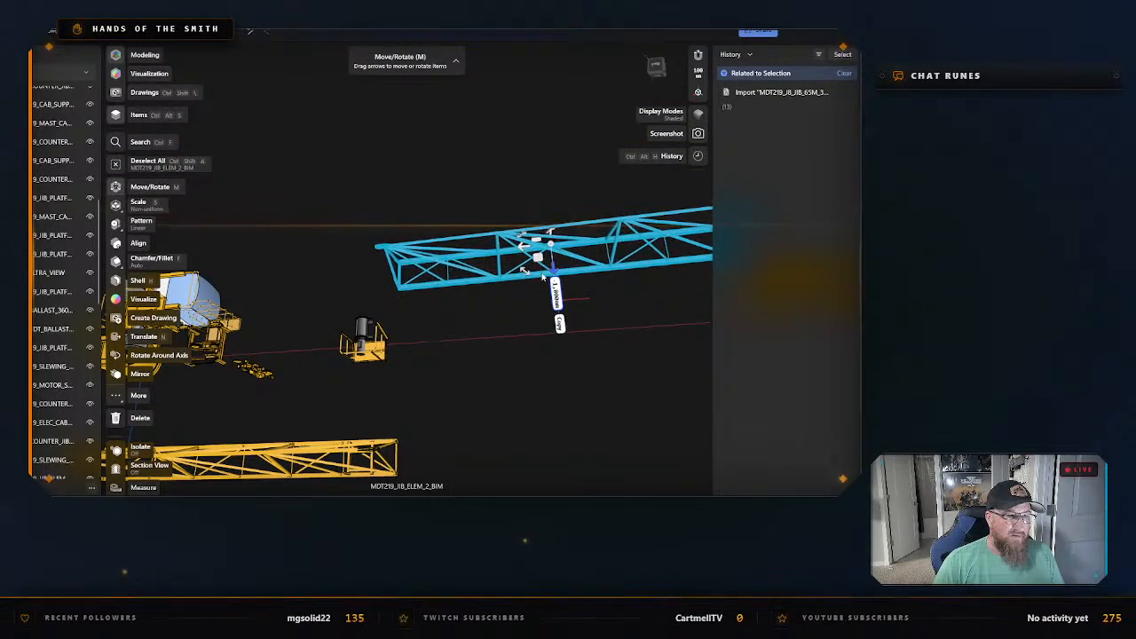
middle_drag(612, 367, 420, 367)
middle_drag(551, 357, 386, 382)
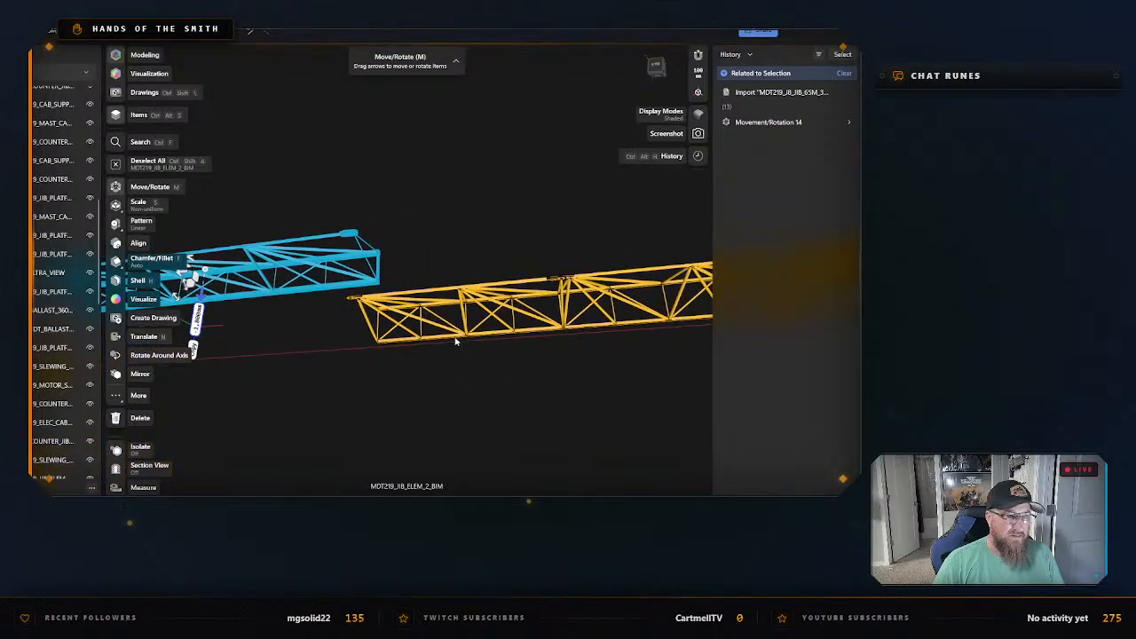
Move the third jib section (MDT219_JIB_ELEM_3_BIM) down along the blue axis, clear of its neighbours.
click(477, 335)
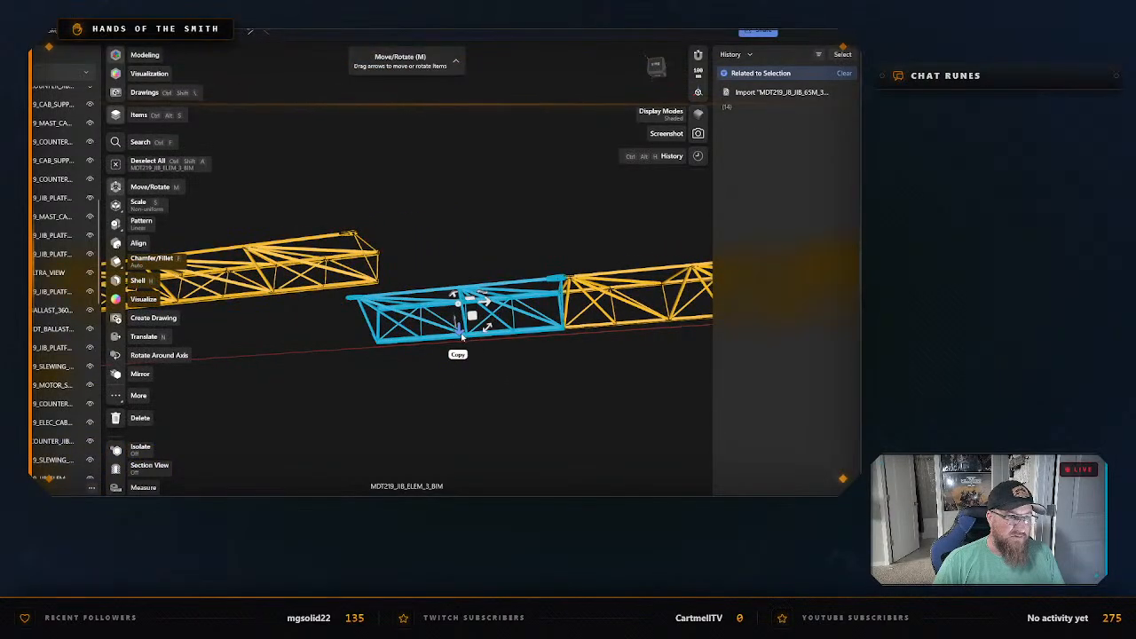
drag(459, 344, 452, 454)
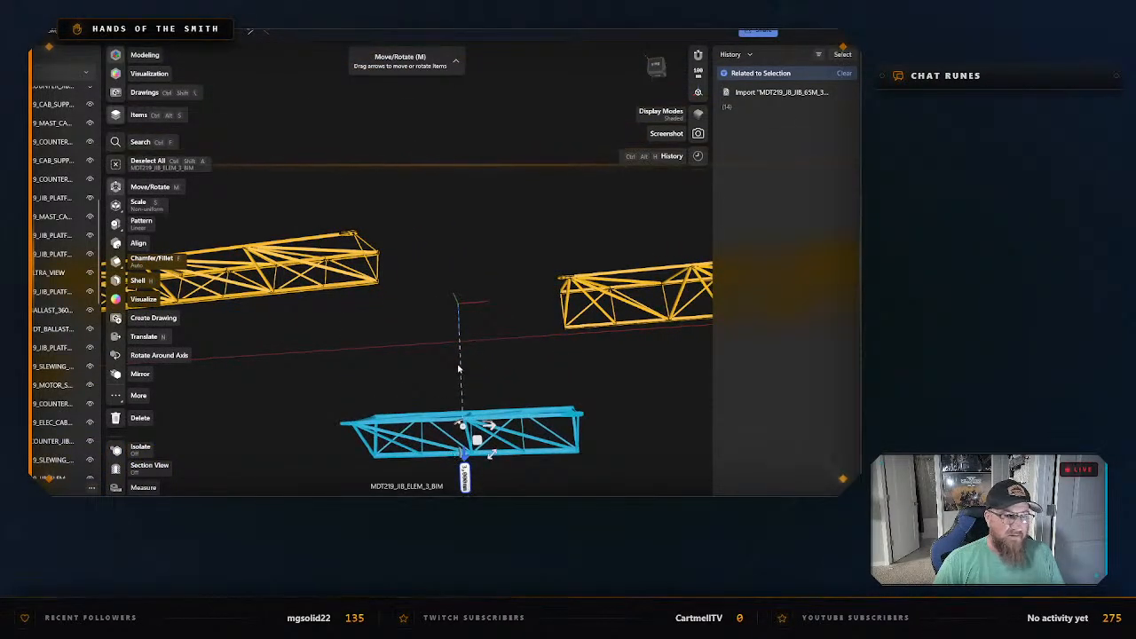
click(459, 369)
middle_drag(556, 361, 462, 367)
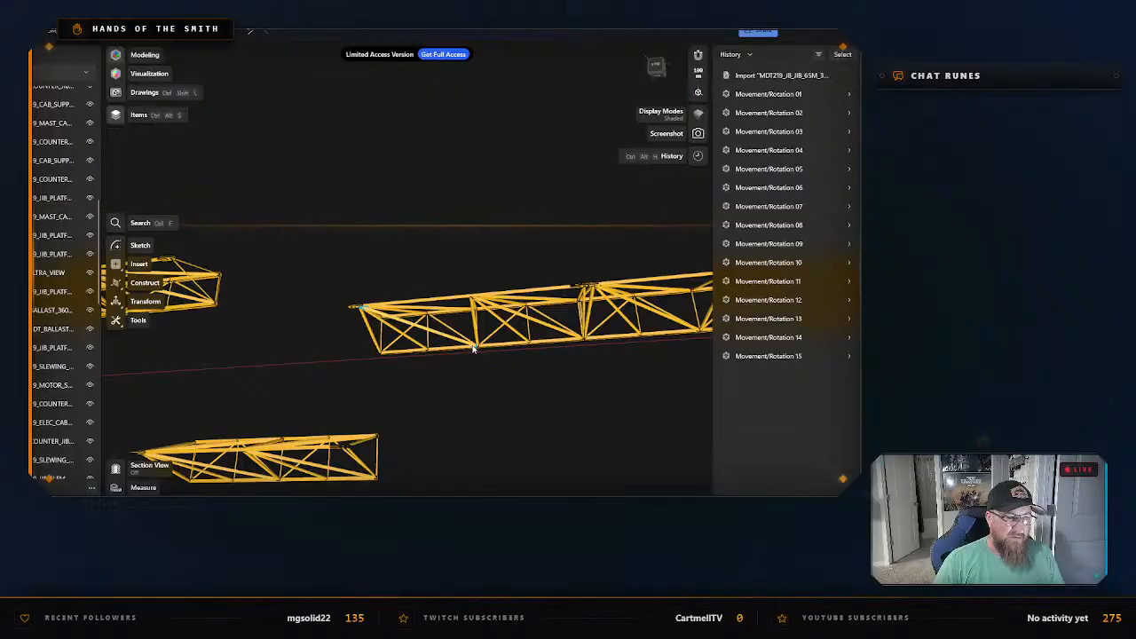
Move the fourth jib section (MDT219_JIB_ELEM_4_BIM) up along the blue axis, away from the red axis line.
click(473, 349)
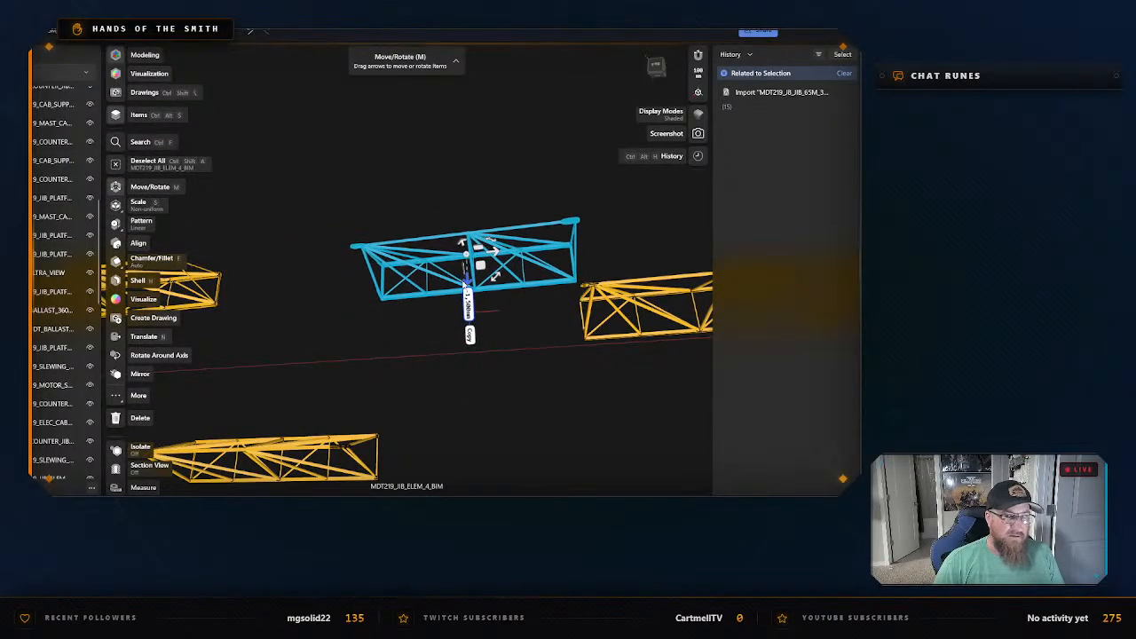
click(533, 378)
middle_drag(533, 378, 309, 379)
middle_drag(456, 368, 419, 372)
Move the fifth jib section (MDT219_JIB_ELEM_5_BIM) down along the blue axis, out of the jib line.
click(437, 342)
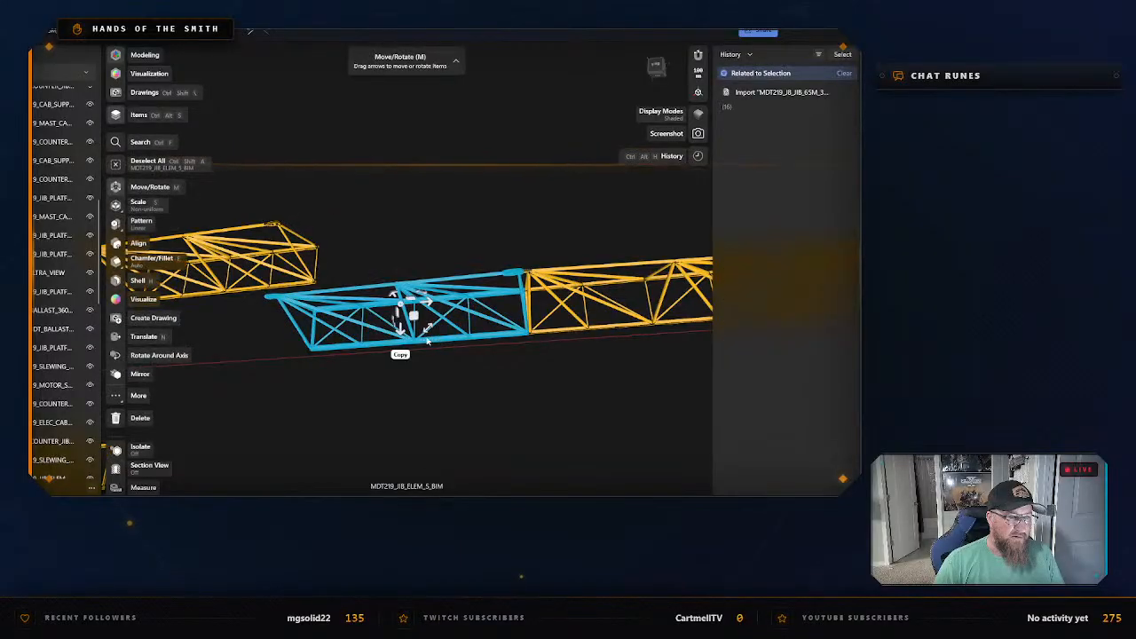
drag(402, 351, 403, 457)
middle_drag(528, 383, 229, 409)
right_drag(456, 373, 455, 344)
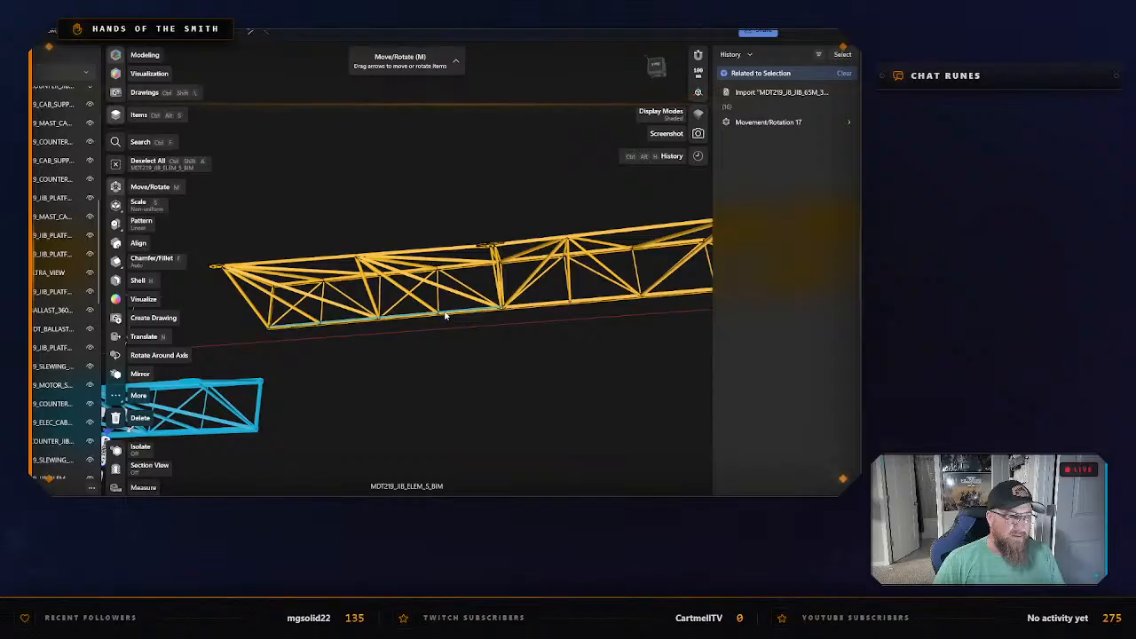
Move the sixth jib section, next after the fifth, up along the blue axis and out of line.
click(445, 315)
drag(364, 289, 364, 201)
click(511, 357)
middle_drag(533, 359, 383, 378)
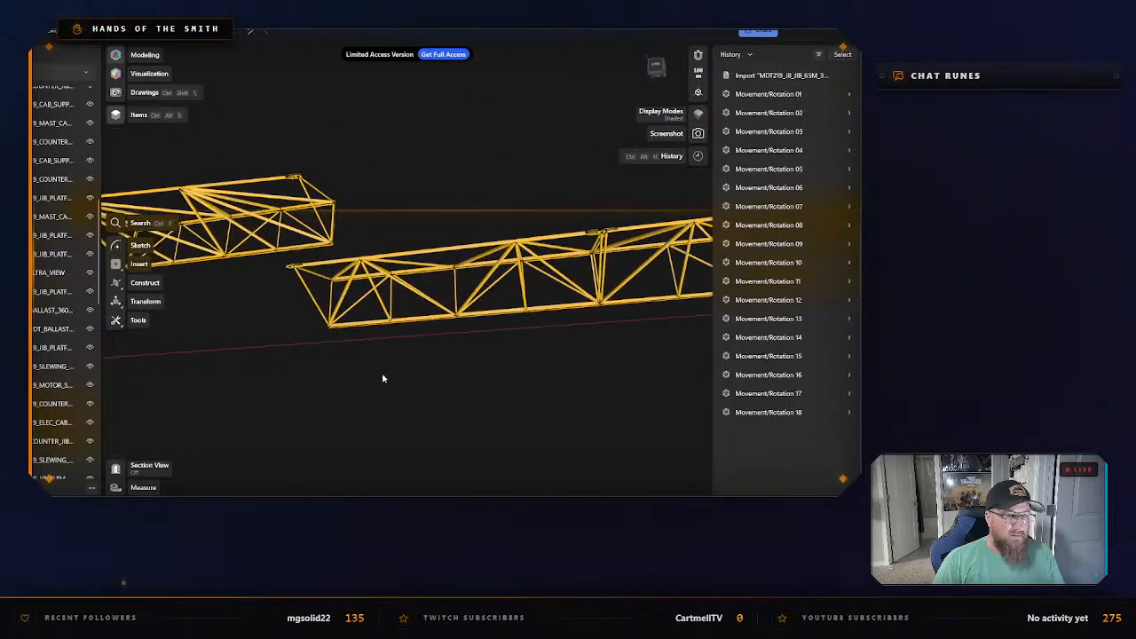
Move the seventh jib section (MDT219_JIB_ELEM_7_BIM) down along the blue axis, past the red axis line.
click(474, 317)
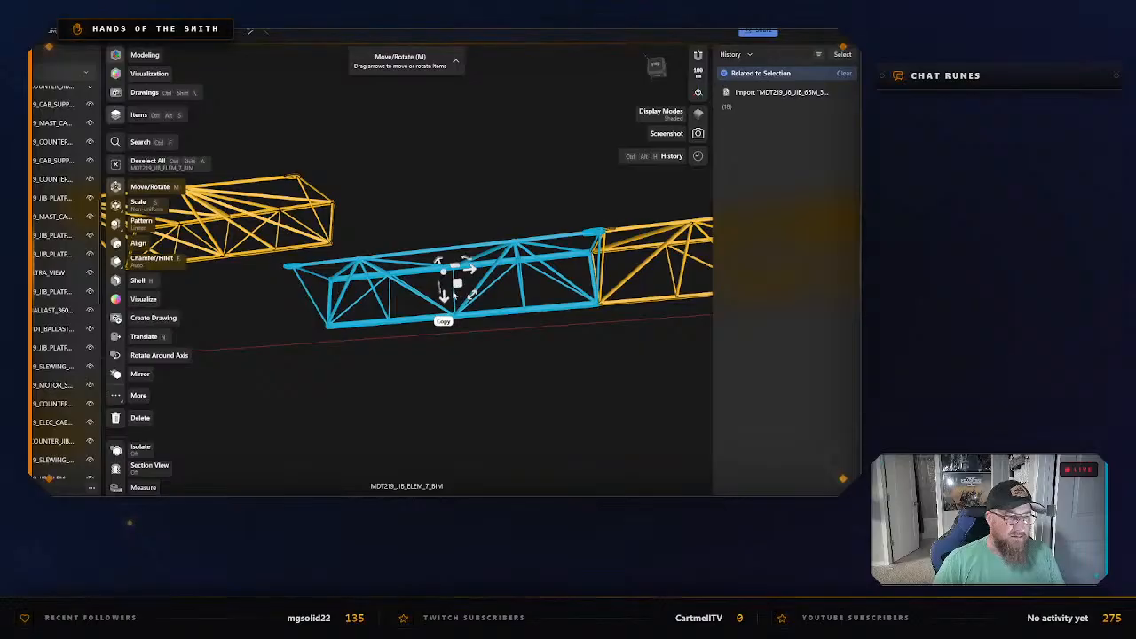
drag(445, 300, 437, 414)
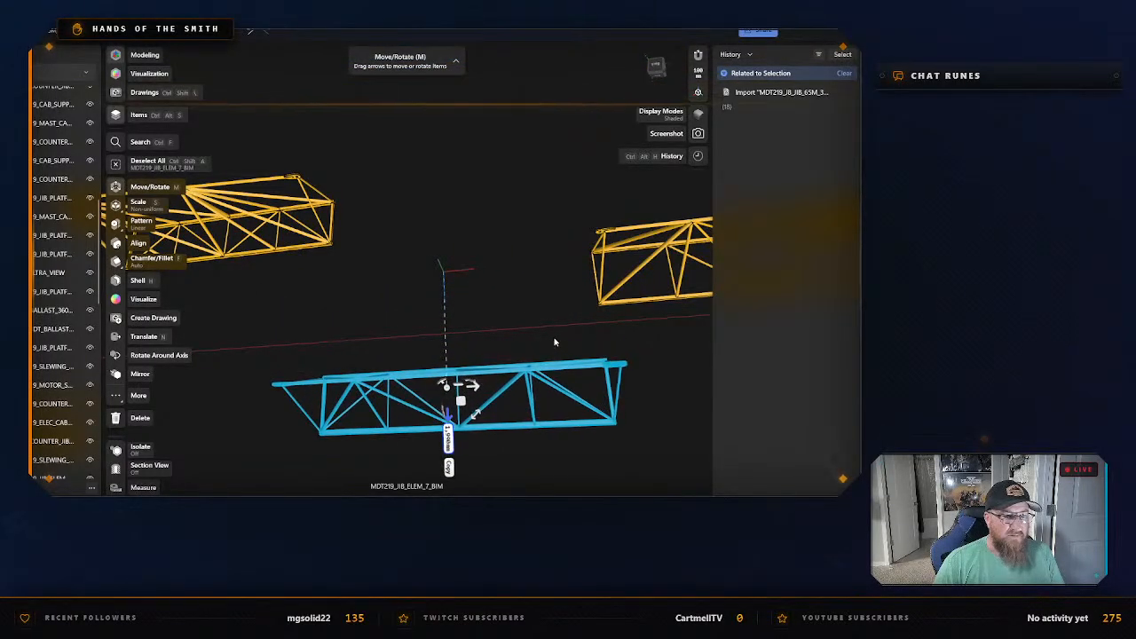
click(634, 325)
middle_drag(636, 326, 364, 365)
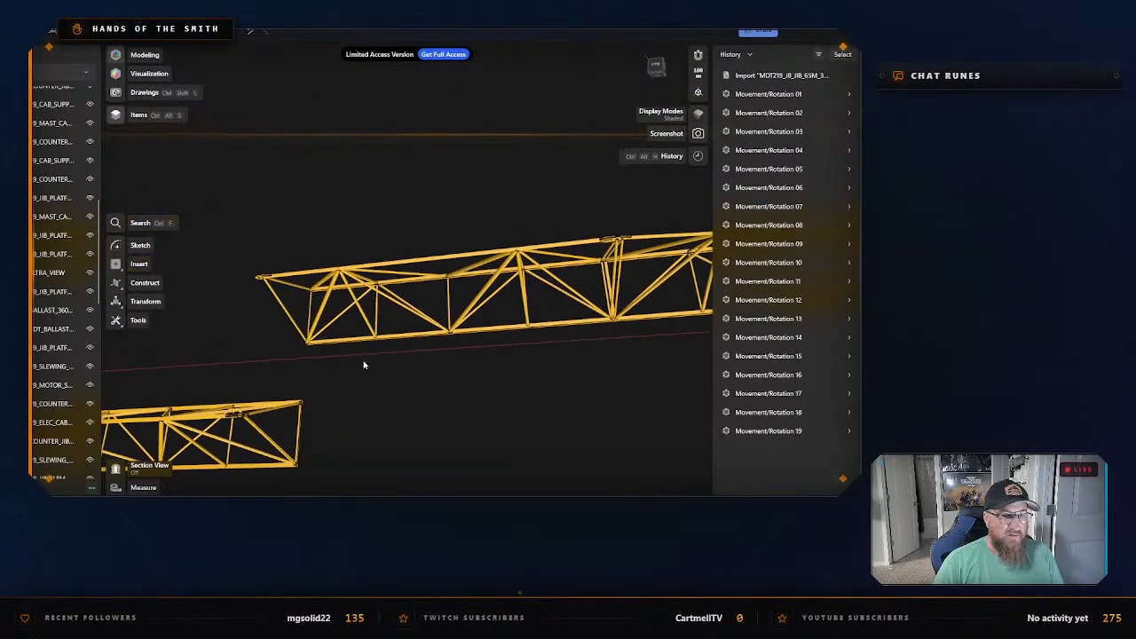
Move the eighth jib section (MDT219_JIB_ELEM_8_BIM) up along the blue axis, clear of the ninth section.
click(426, 337)
drag(436, 307, 431, 228)
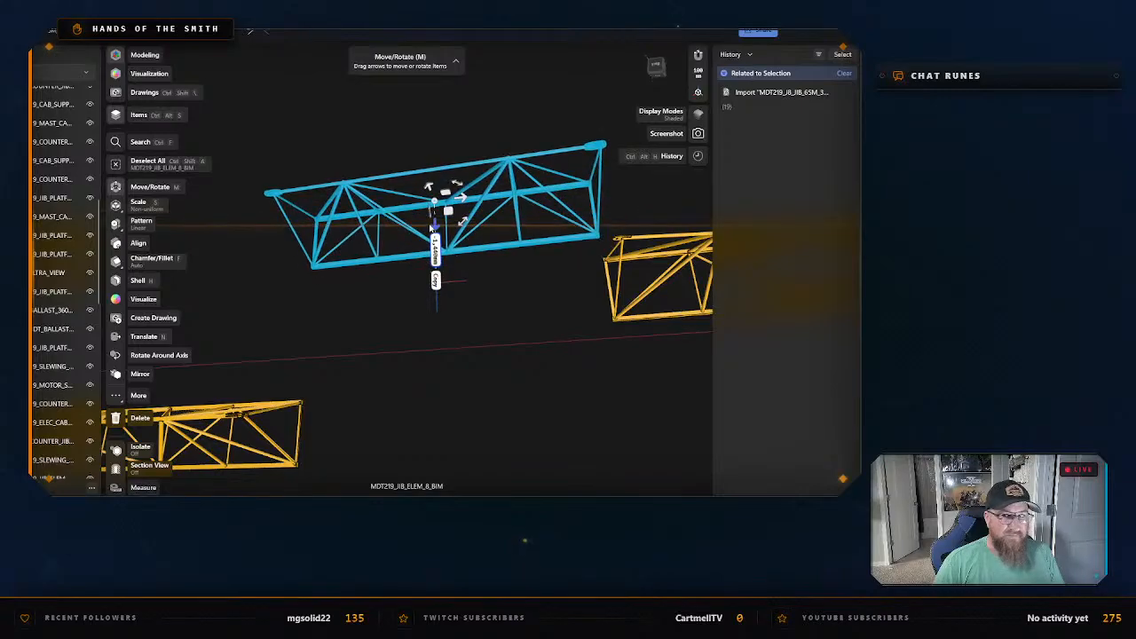
click(558, 342)
middle_drag(568, 343, 436, 365)
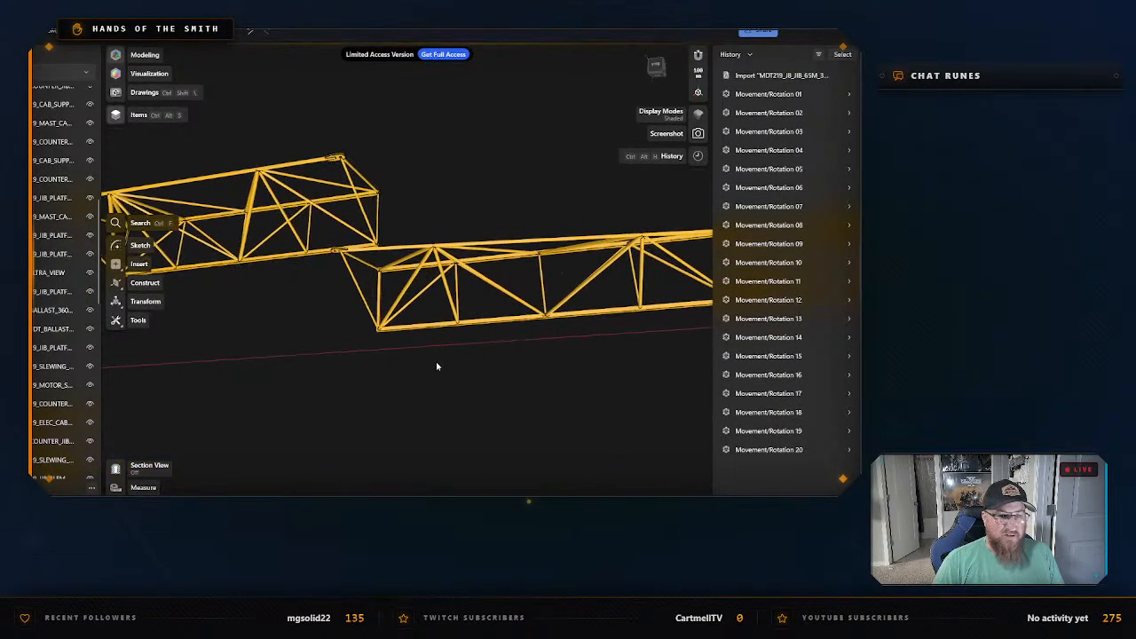
Move the ninth jib section (MDT219_JIB_ELEM_9_BIM) down along the blue axis until it sits well clear of the tenth section.
click(473, 321)
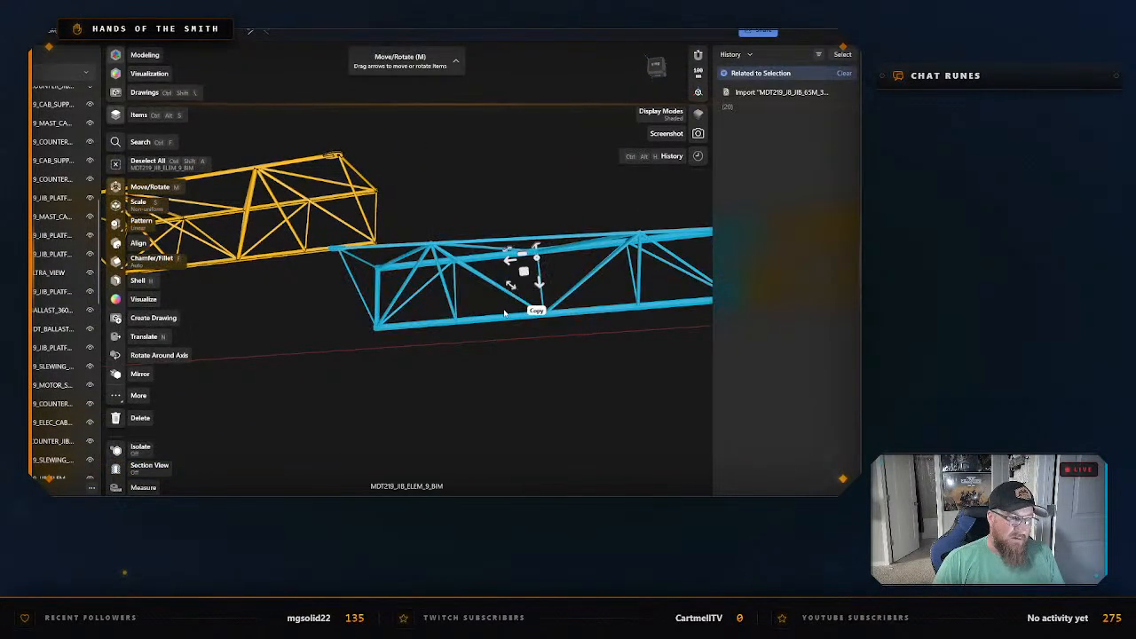
drag(539, 286, 547, 347)
middle_drag(568, 393, 260, 383)
middle_drag(564, 357, 527, 373)
right_drag(527, 372, 607, 325)
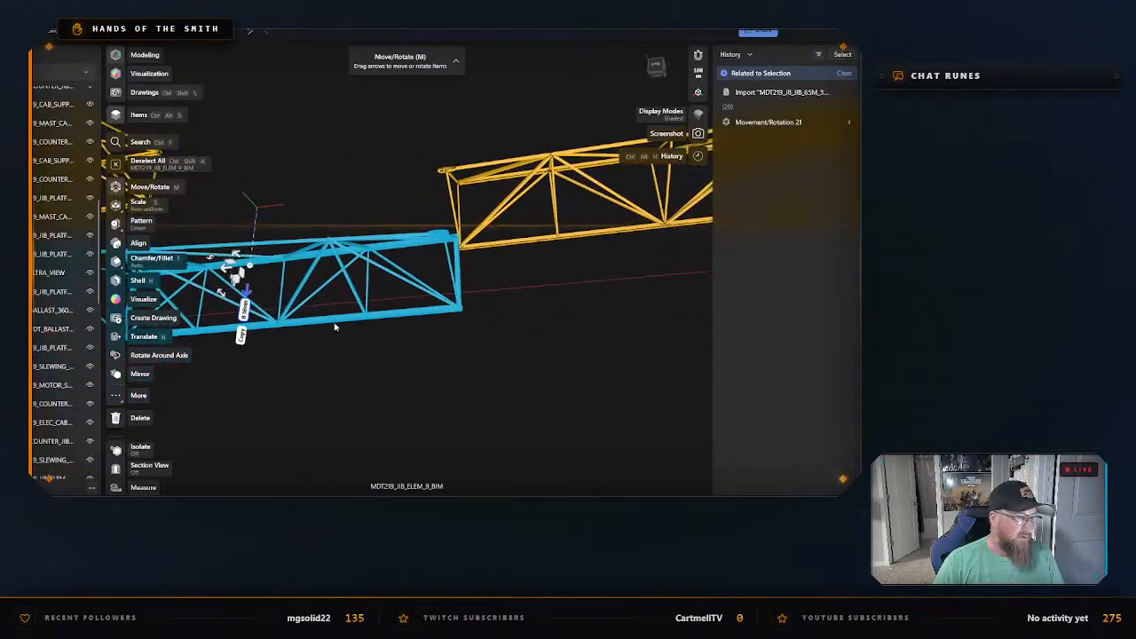
drag(248, 290, 242, 328)
right_drag(533, 298, 431, 335)
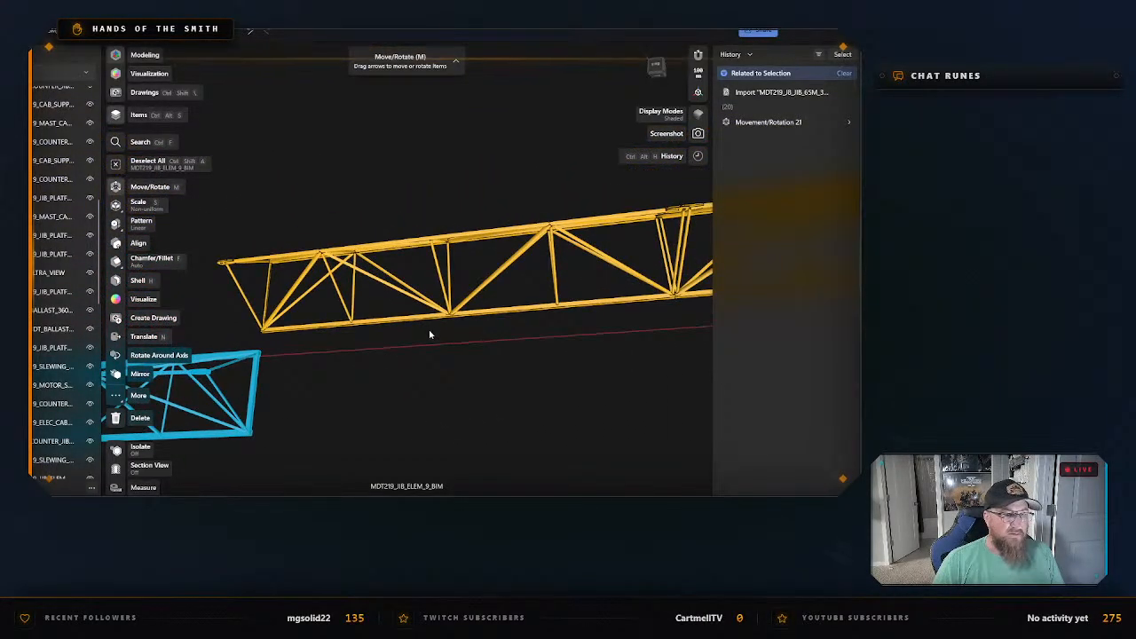
Move the tenth jib section (MDT219_JIB_ELEM_10_BIM) up along the blue axis, clear of the end section.
click(476, 314)
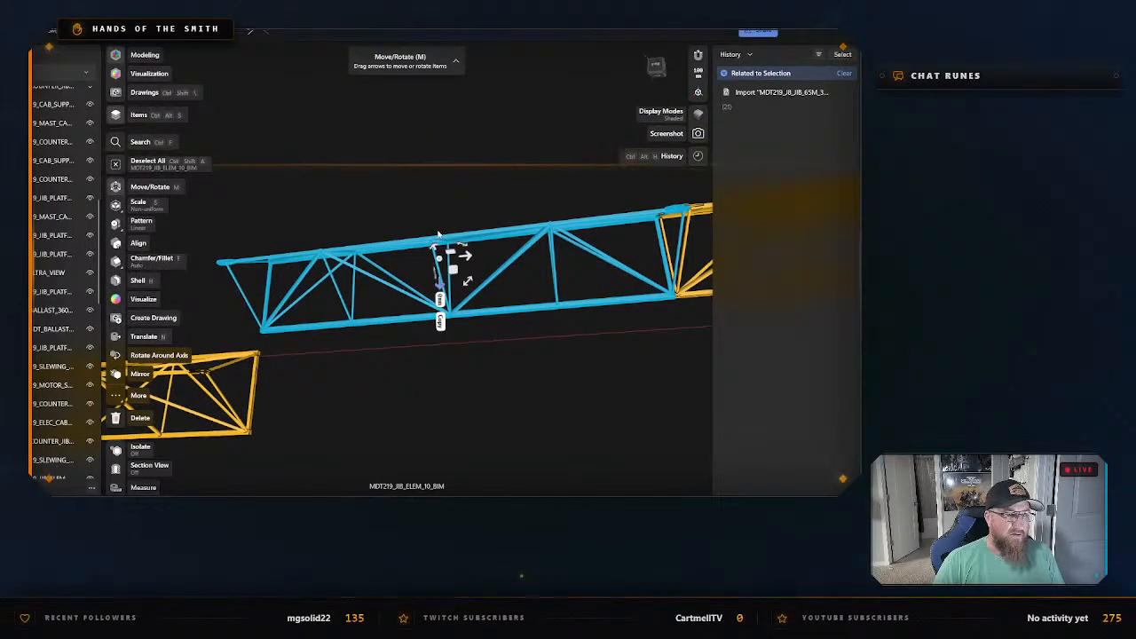
drag(441, 259, 437, 139)
right_drag(450, 216, 498, 299)
Try to shift the end jib section (MDT219_JIB_ELEM_11_BIM) slightly along the blue axis and undo the move.
click(498, 300)
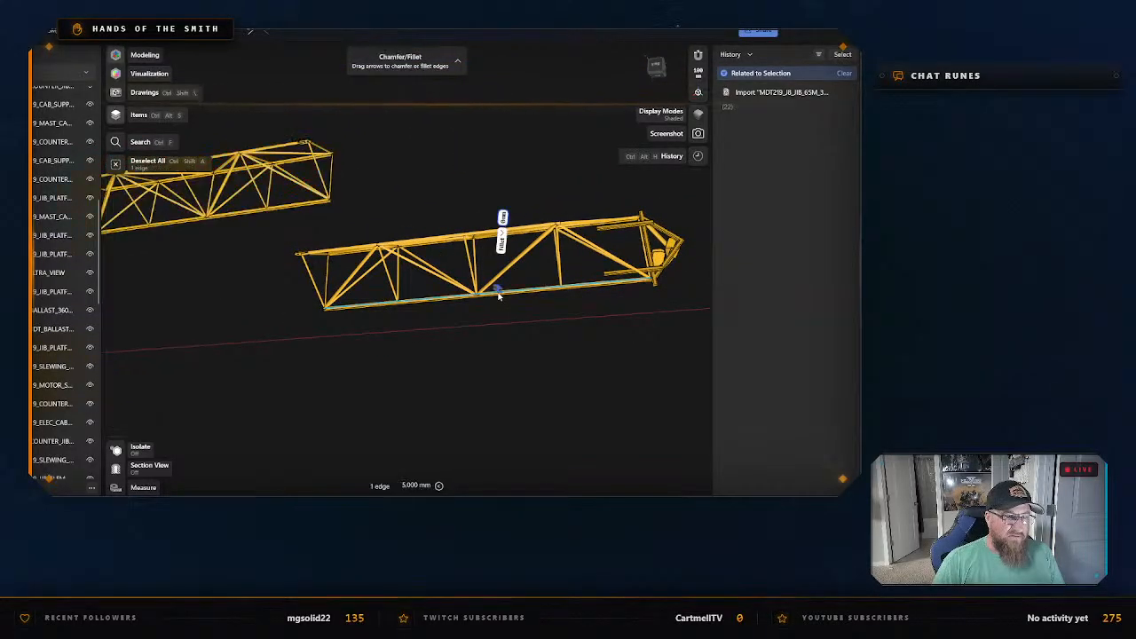
mouse_move(468, 279)
mouse_down()
mouse_move(471, 320)
mouse_move(470, 293)
mouse_up()
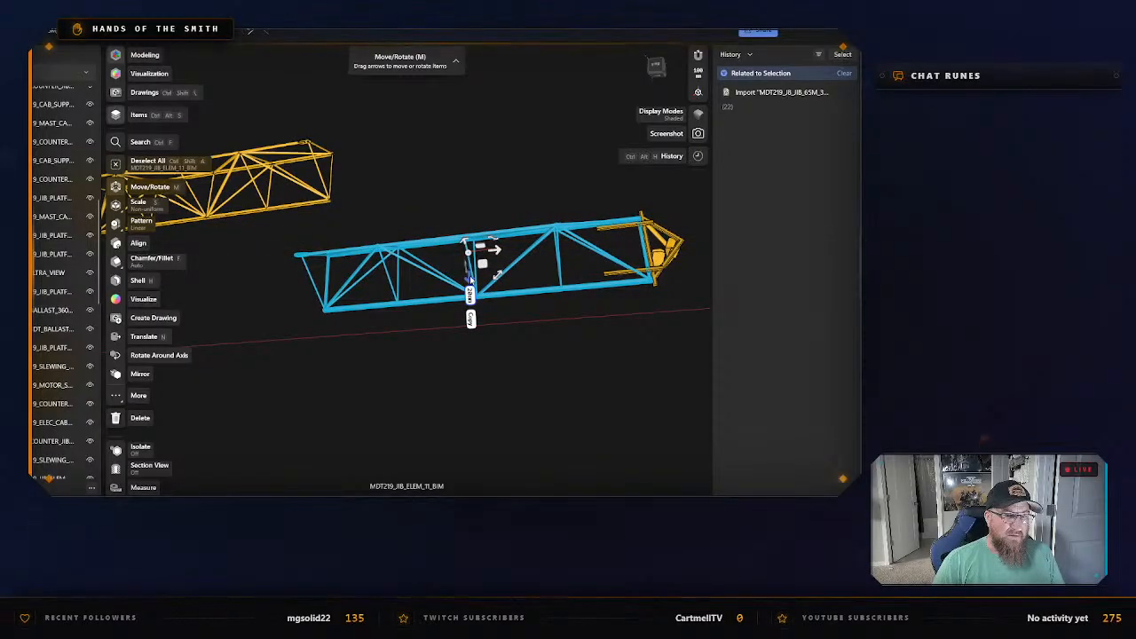
click(545, 362)
click(391, 258)
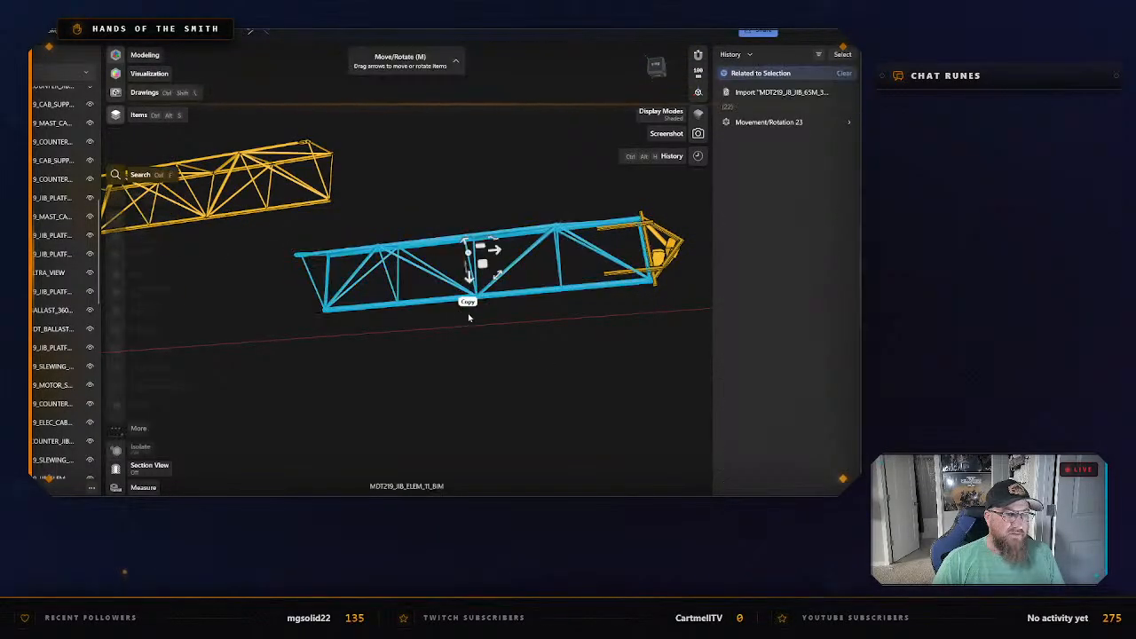
click(591, 360)
key(ctrl+z)
click(597, 360)
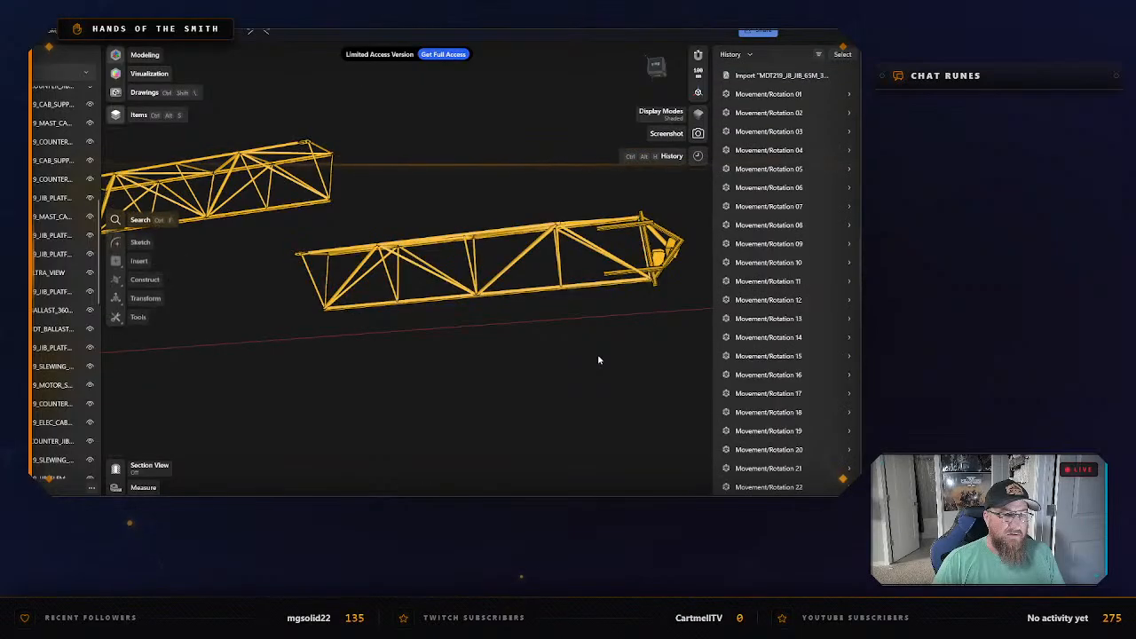
Examine the separated jib sections, trolley, hook block, cab and slewing parts from several angles.
right_drag(609, 355, 539, 290)
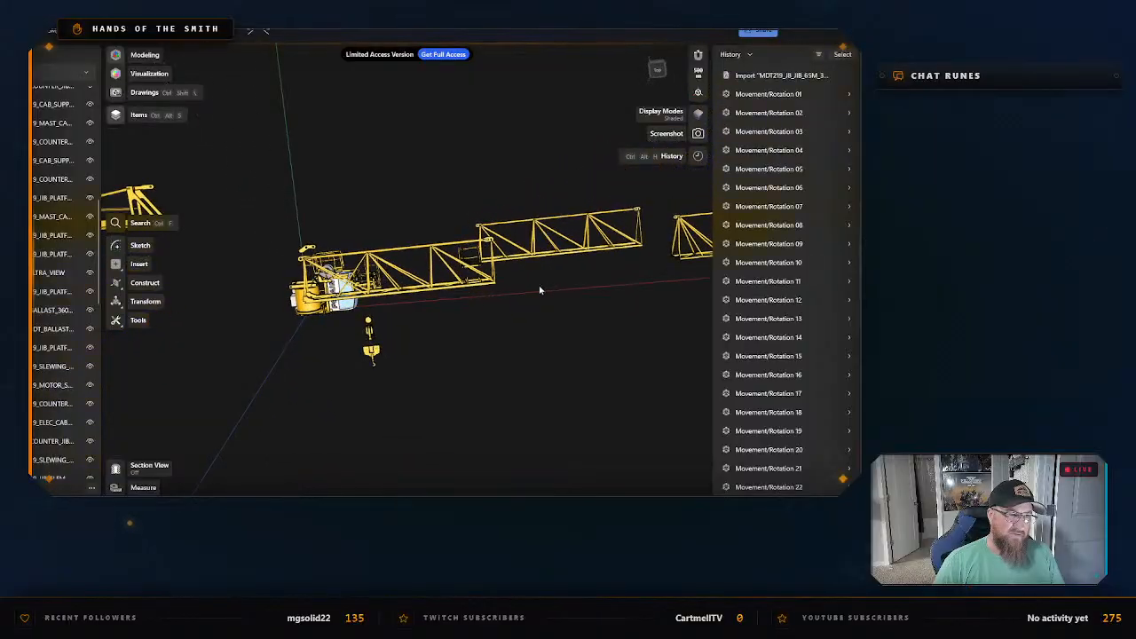
right_drag(480, 346, 454, 317)
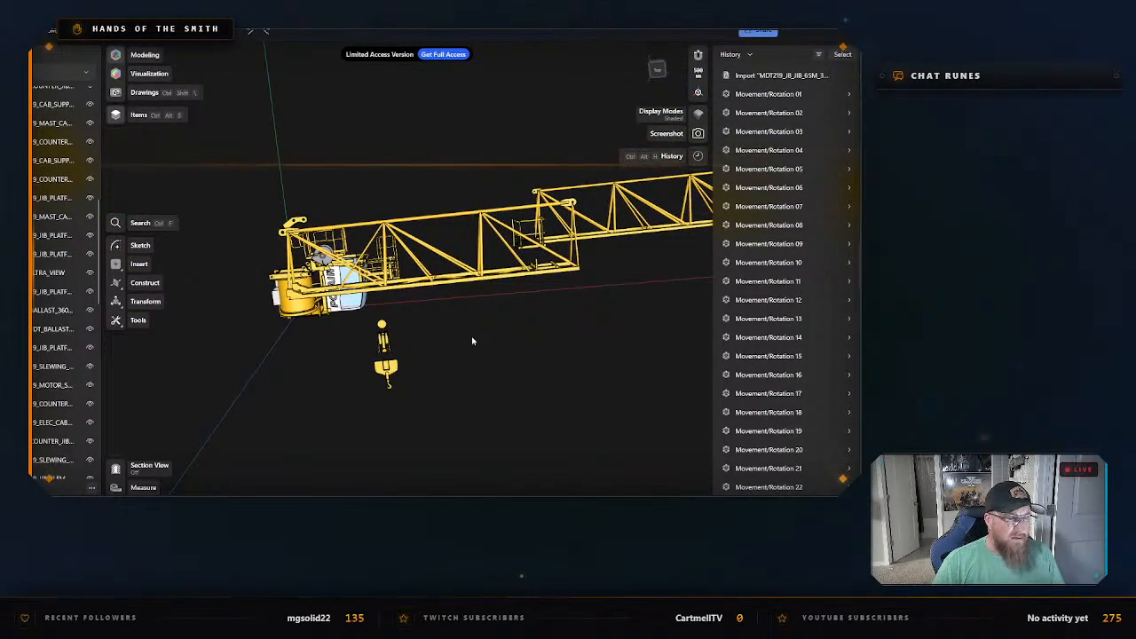
right_drag(472, 338, 483, 370)
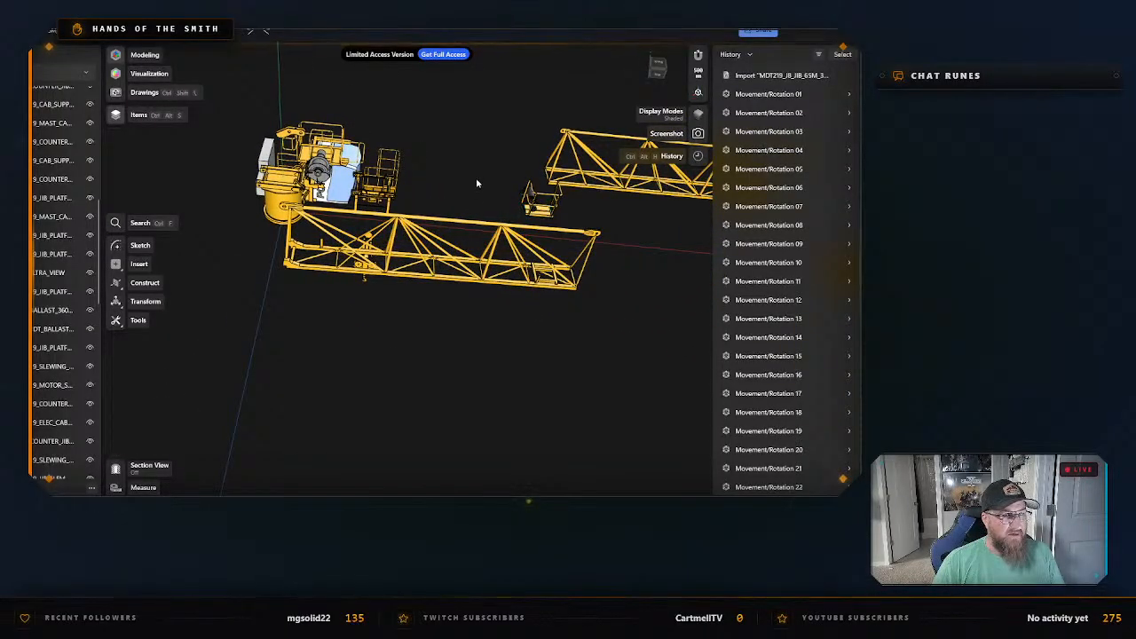
right_drag(479, 166, 471, 181)
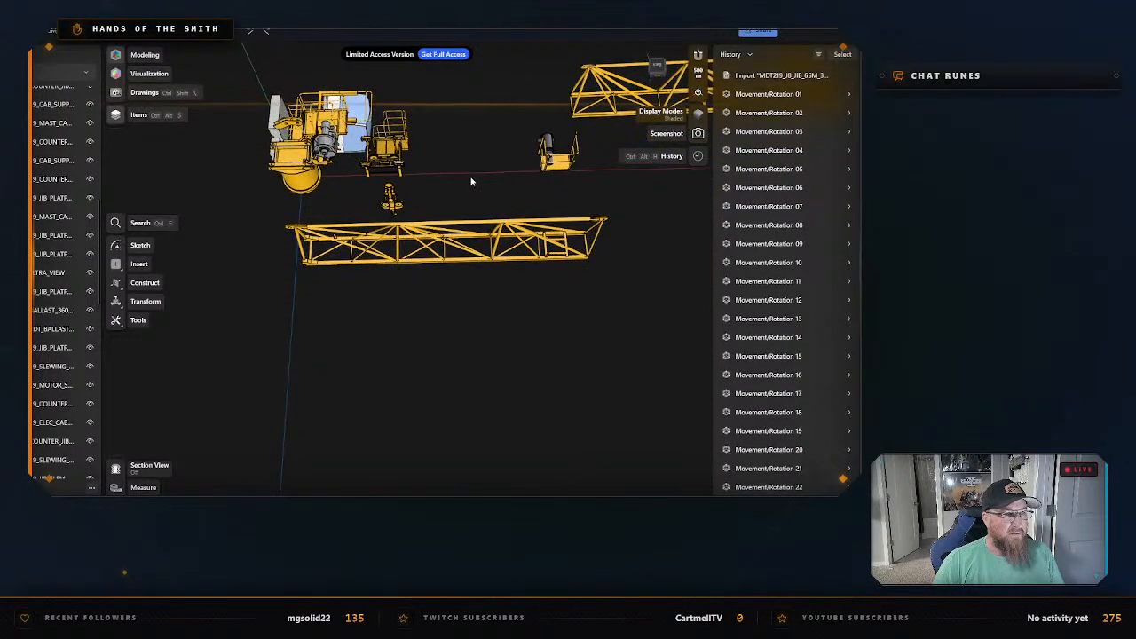
scroll(546, 142, up, 4)
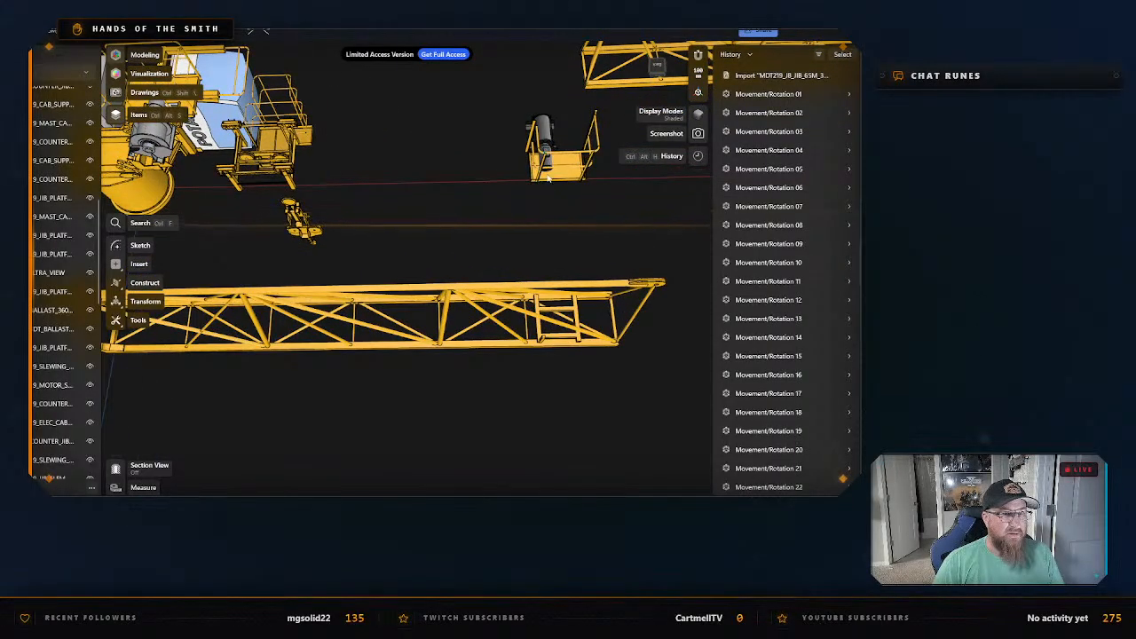
right_drag(303, 228, 398, 139)
middle_drag(399, 140, 512, 207)
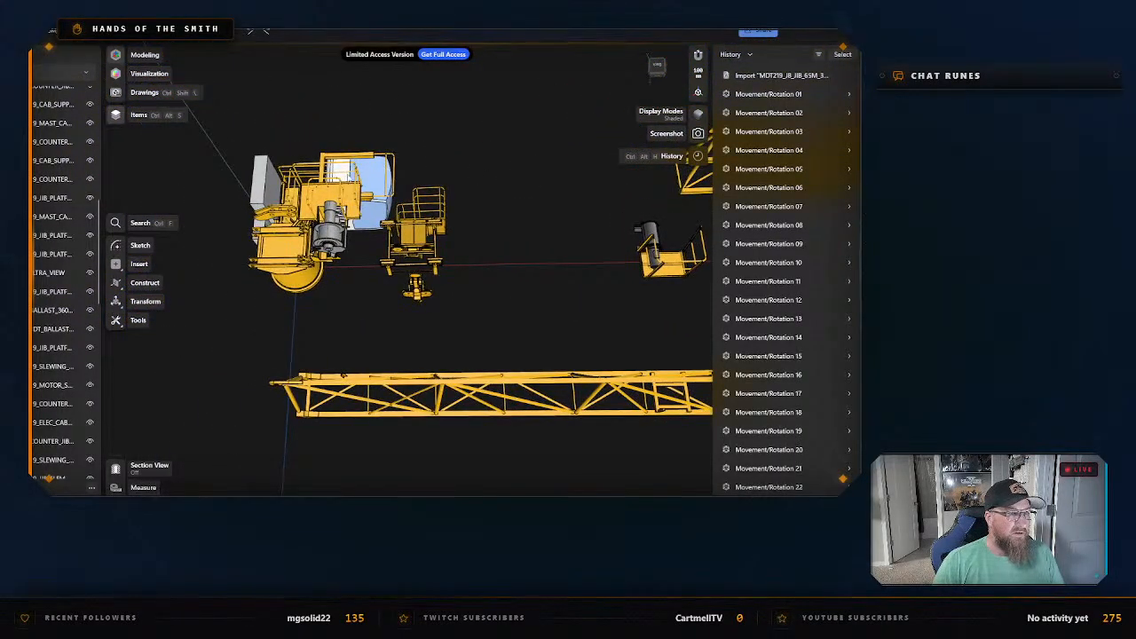
middle_drag(322, 130, 396, 119)
scroll(334, 166, up, 1)
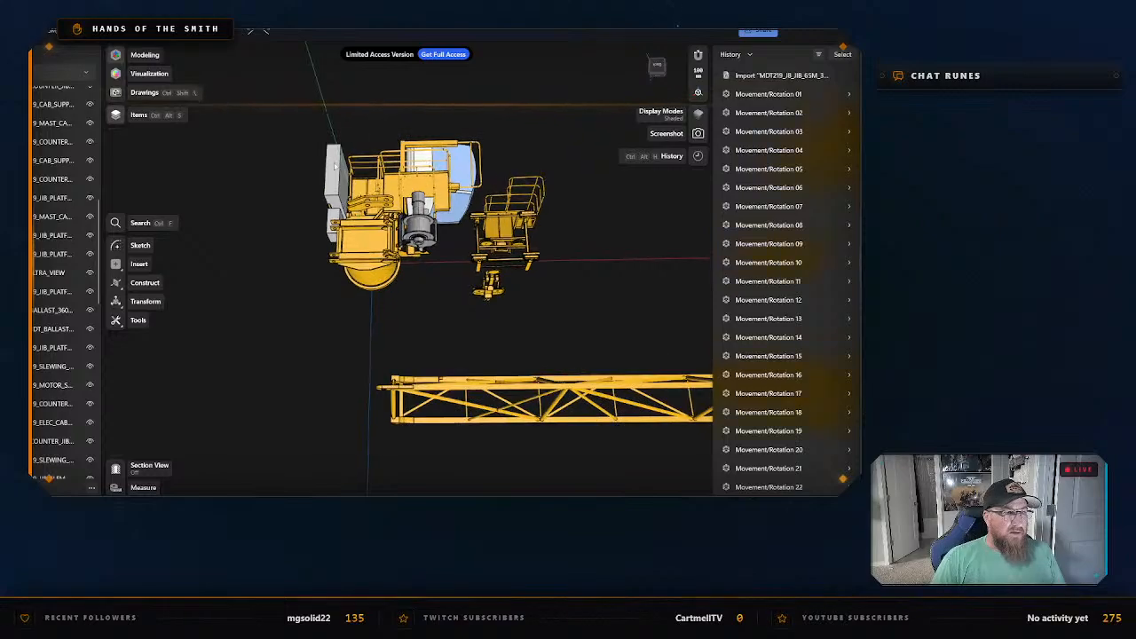
right_drag(335, 166, 376, 184)
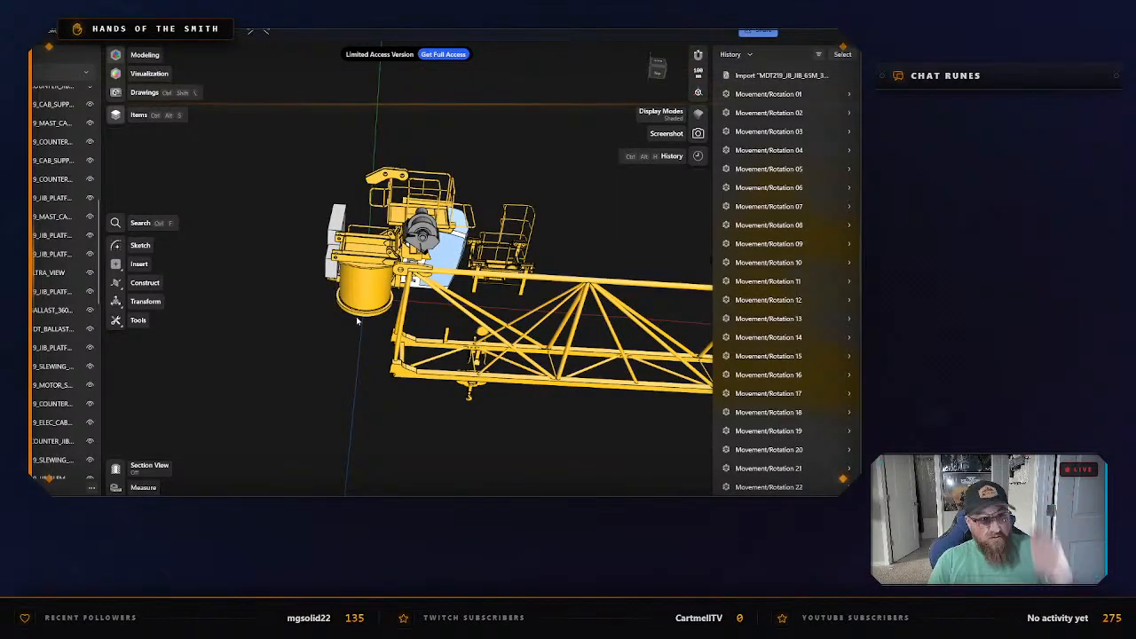
right_drag(333, 333, 398, 303)
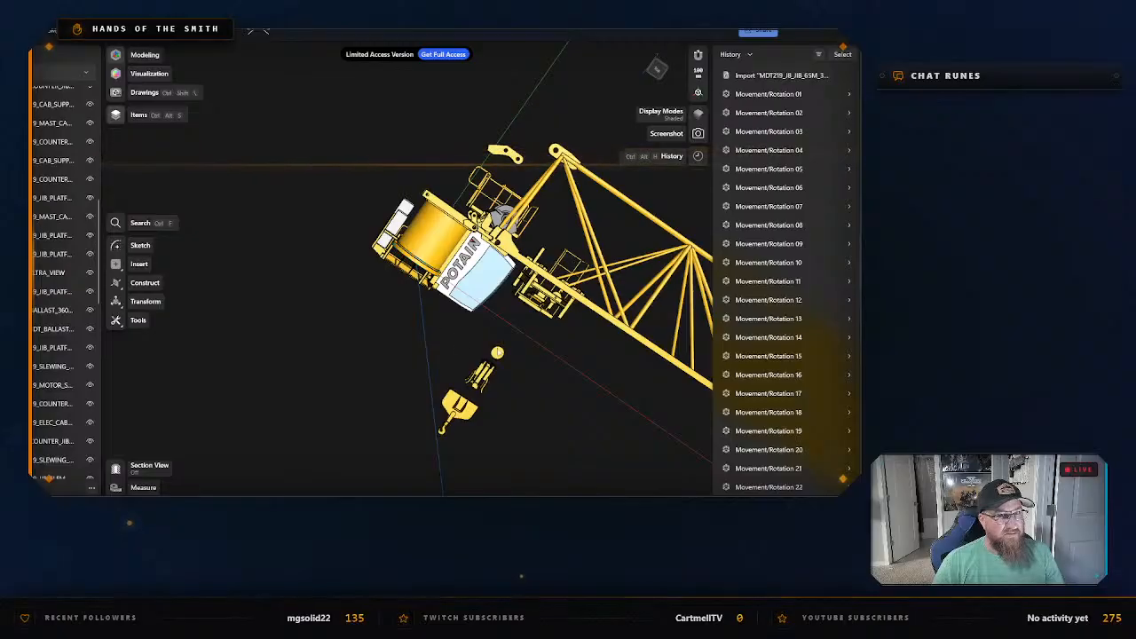
Examine the crane's cab, slewing parts and counterweight components from orbiting angles and from straight-on standard views.
right_drag(576, 399, 516, 360)
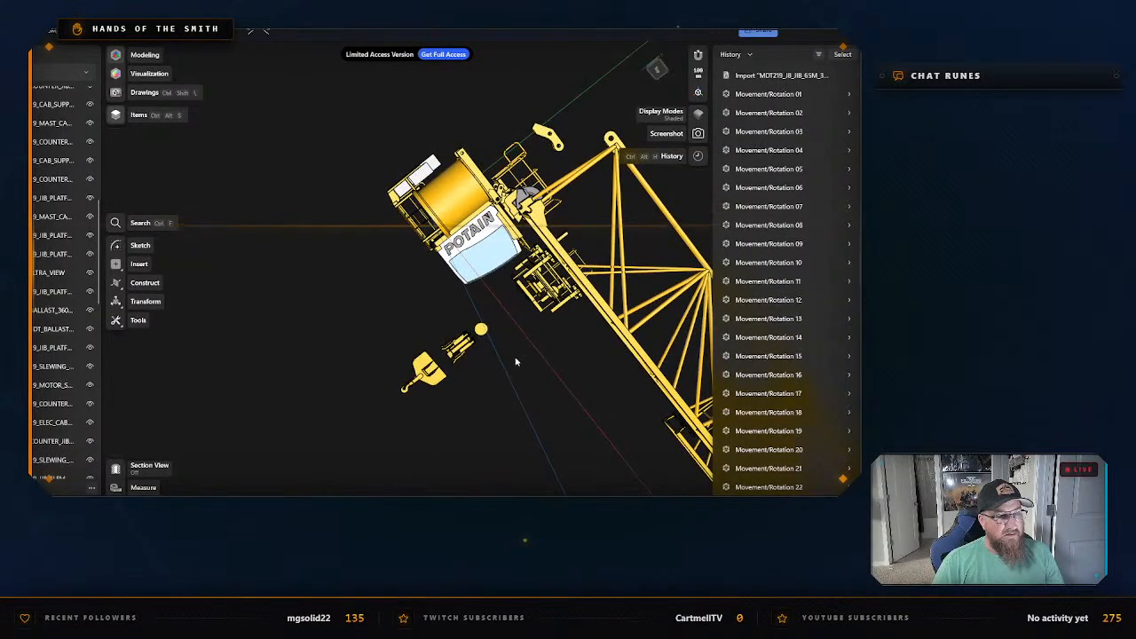
right_drag(558, 126, 515, 160)
mouse_move(658, 74)
mouse_down()
mouse_move(672, 104)
mouse_move(644, 64)
mouse_up()
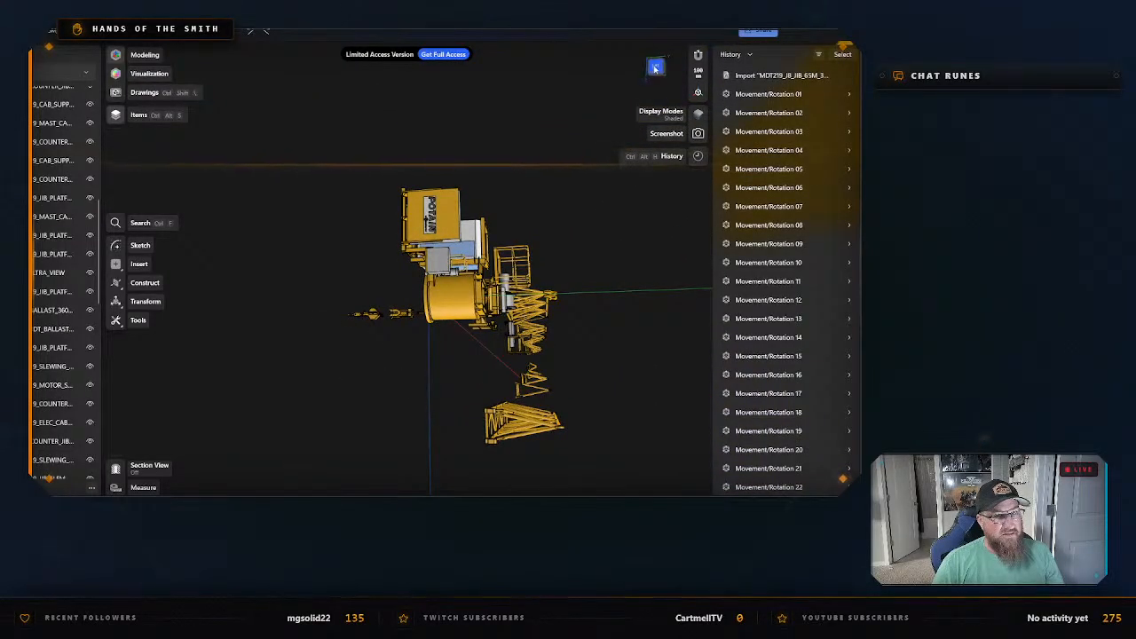
click(655, 68)
scroll(420, 240, up, 2)
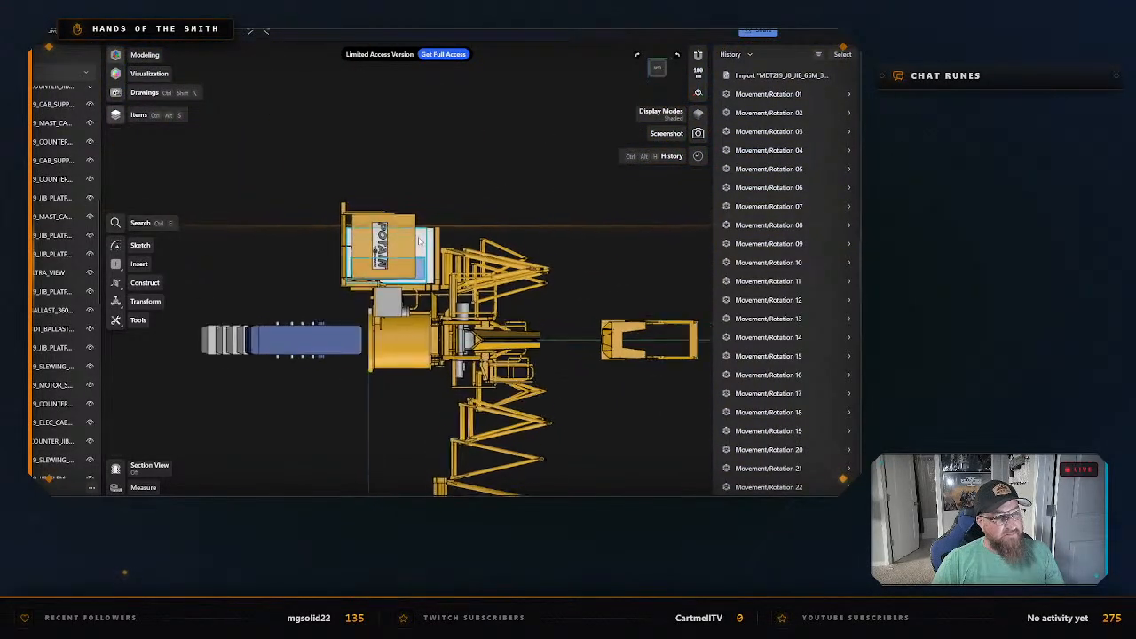
scroll(420, 241, up, 2)
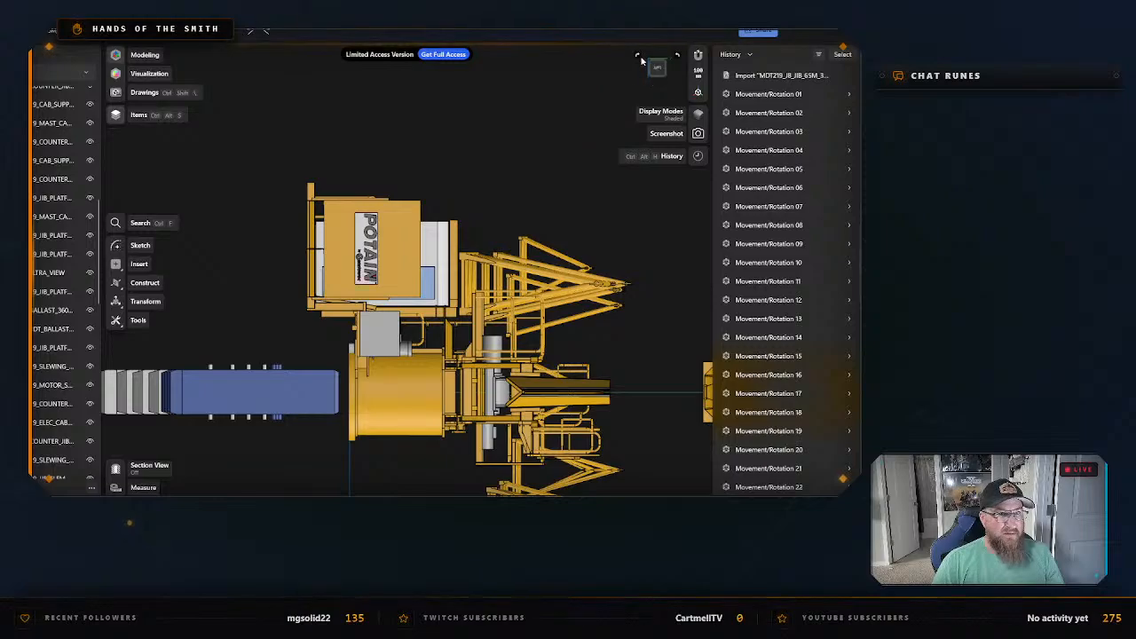
click(675, 54)
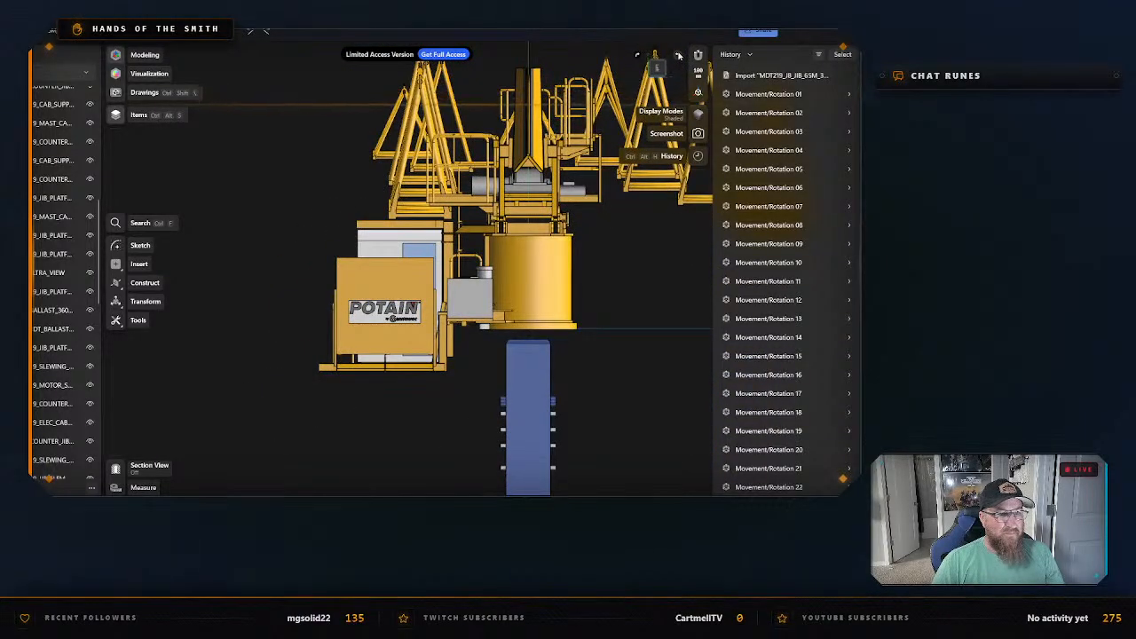
middle_drag(406, 416, 453, 417)
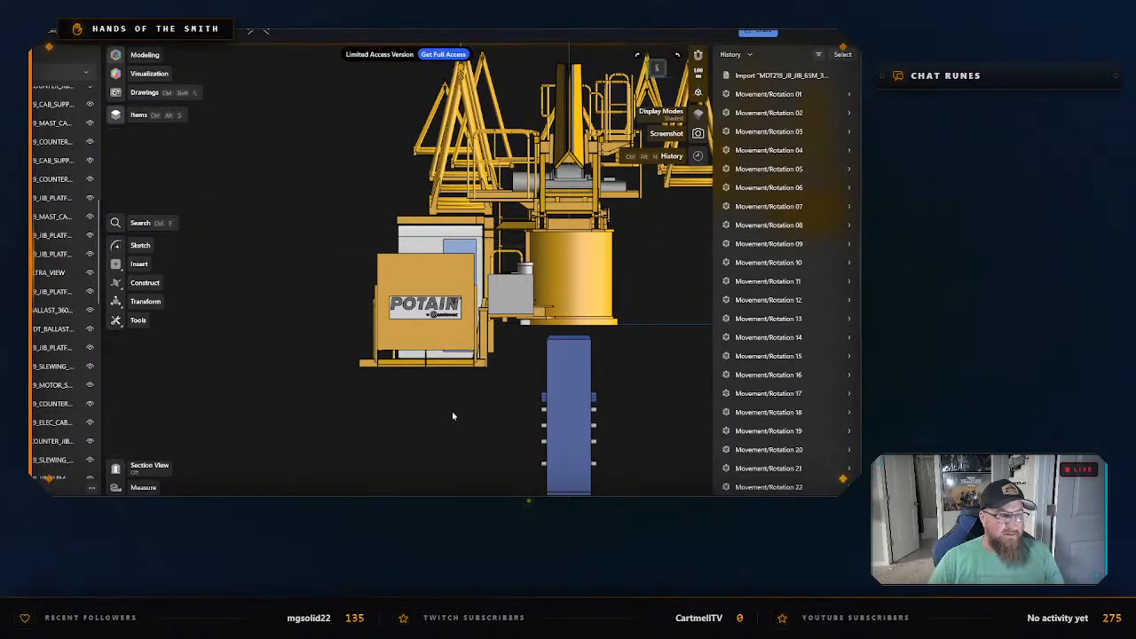
scroll(456, 415, up, 1)
scroll(450, 415, down, 2)
Move the operator's cab (CAB_ULTRA_VIEW) out along the blue axis, clear of its support platform and the slewing parts.
right_drag(441, 413, 501, 378)
click(433, 285)
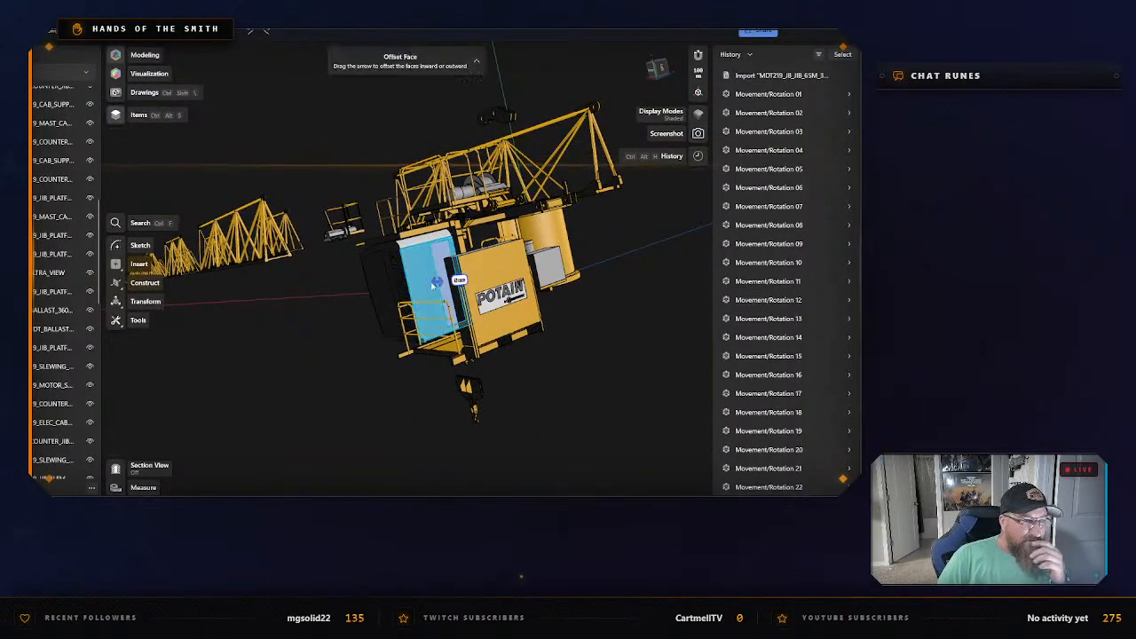
drag(389, 292, 234, 338)
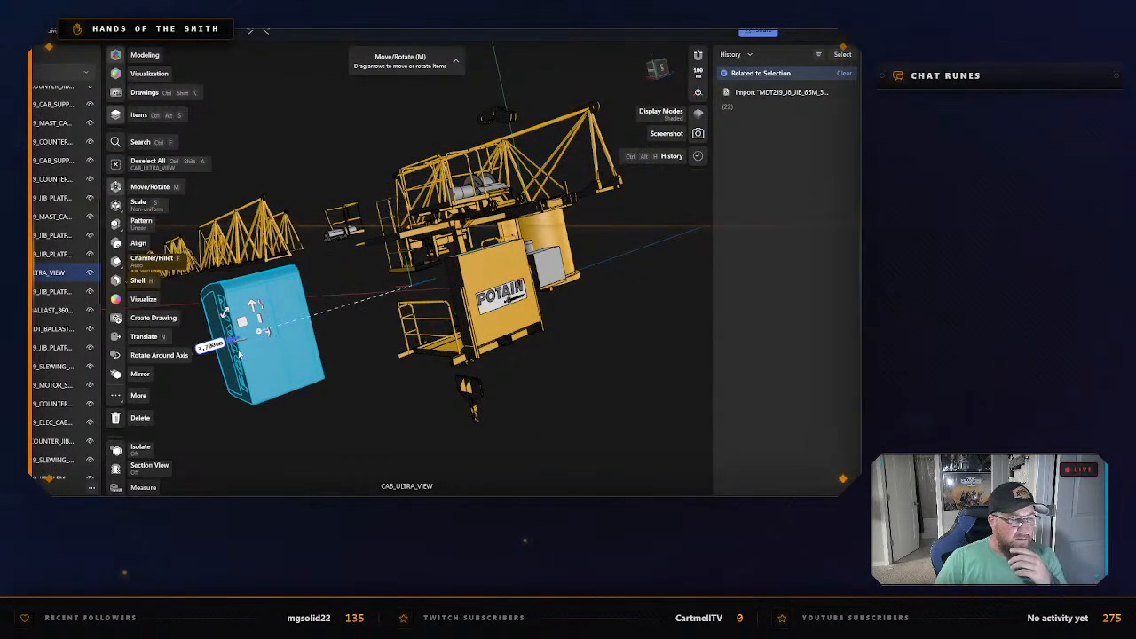
click(383, 412)
Move the cab support platform with its attached cabinet well clear of the slewing parts and the Potain sign.
right_drag(368, 411, 409, 416)
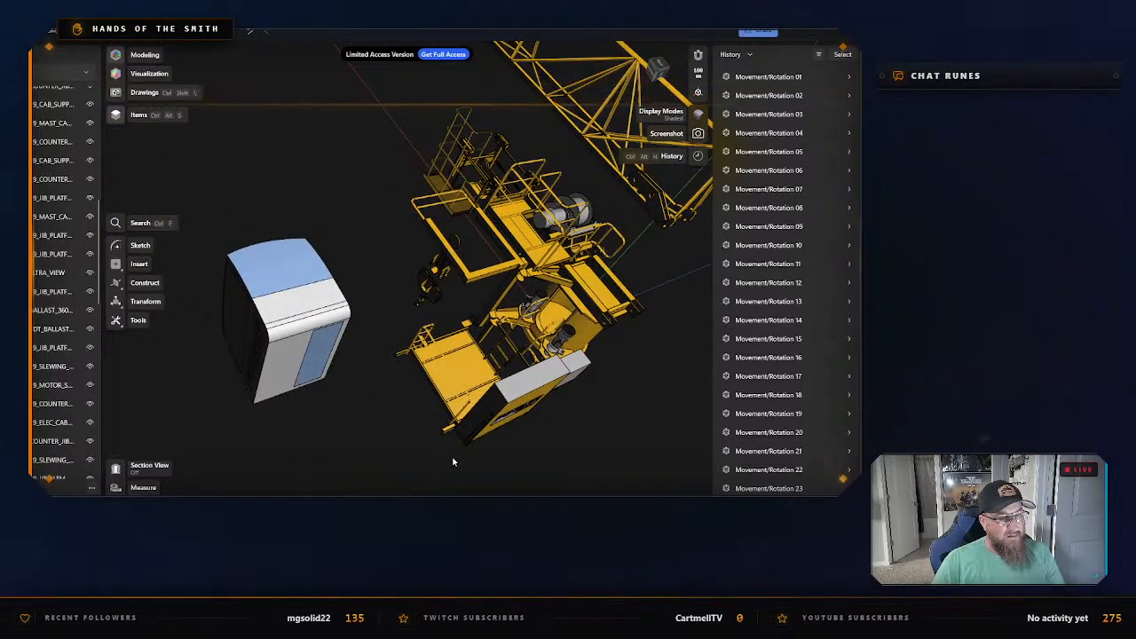
right_drag(453, 457, 446, 382)
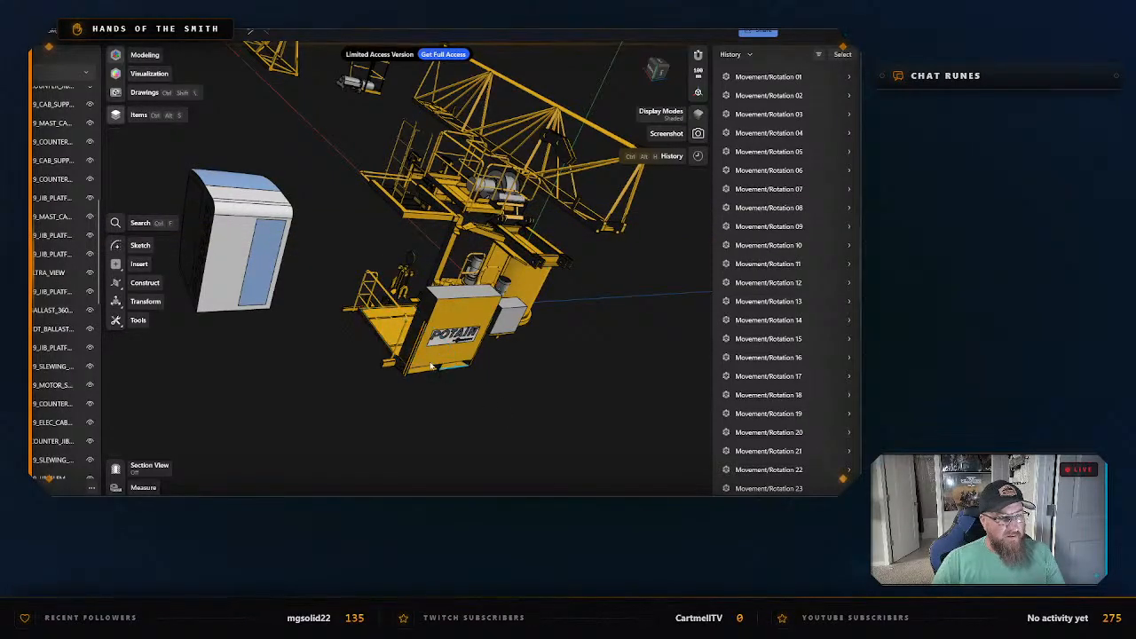
click(410, 316)
drag(412, 302, 441, 423)
click(530, 362)
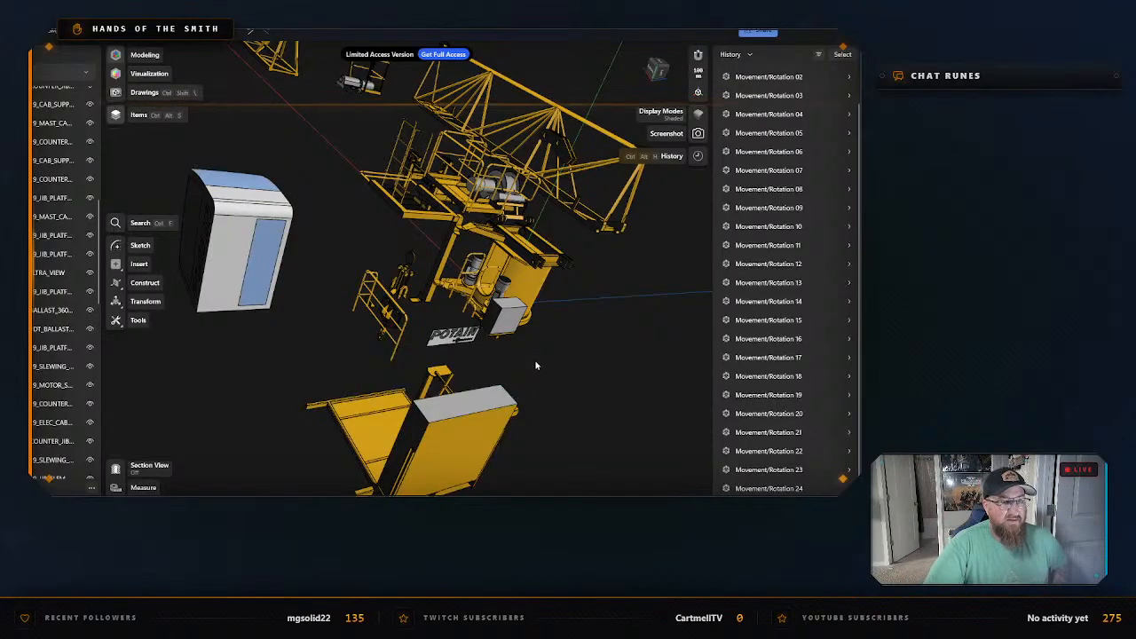
Move the large yellow cylindrical slewing section away from the turntable base and the motors until it stands clear.
right_drag(540, 368, 488, 353)
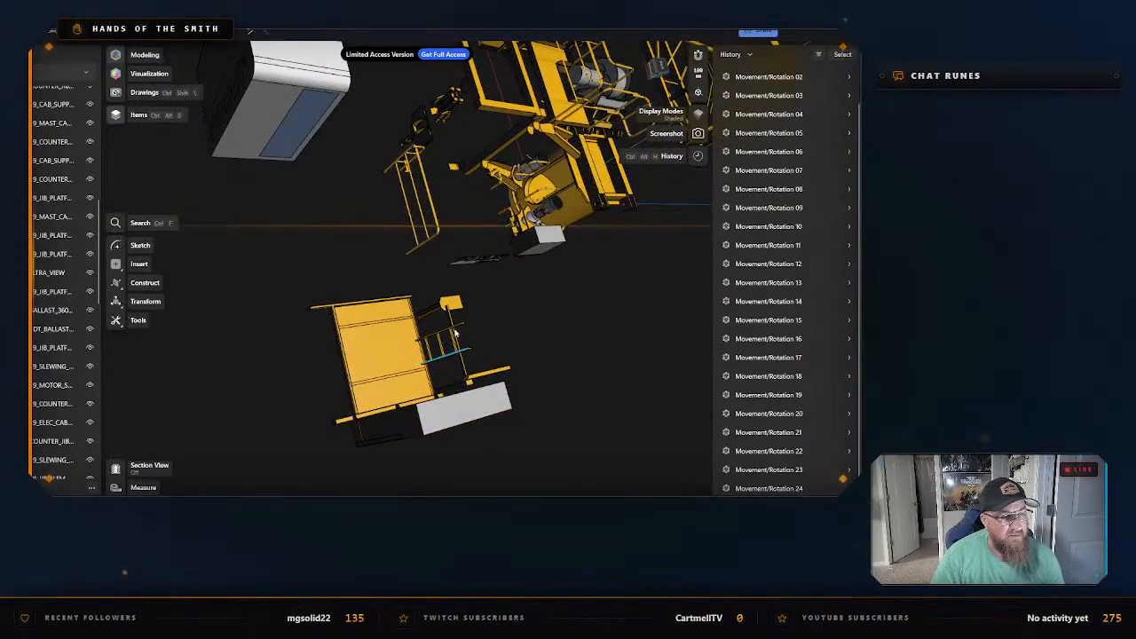
right_drag(513, 470, 564, 391)
click(565, 389)
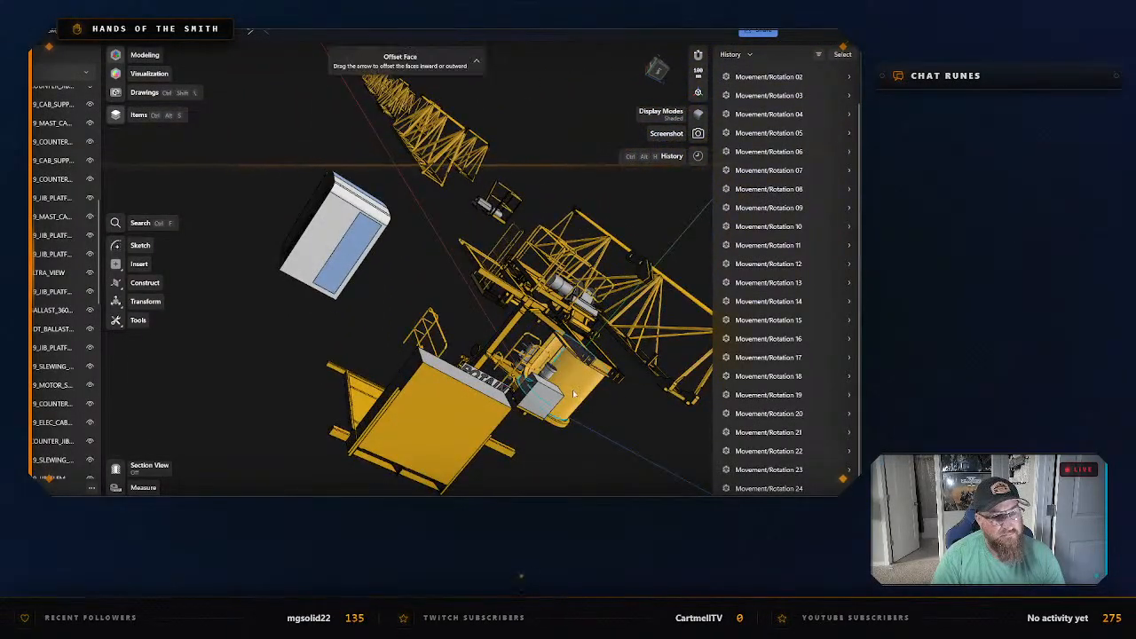
right_drag(640, 423, 436, 391)
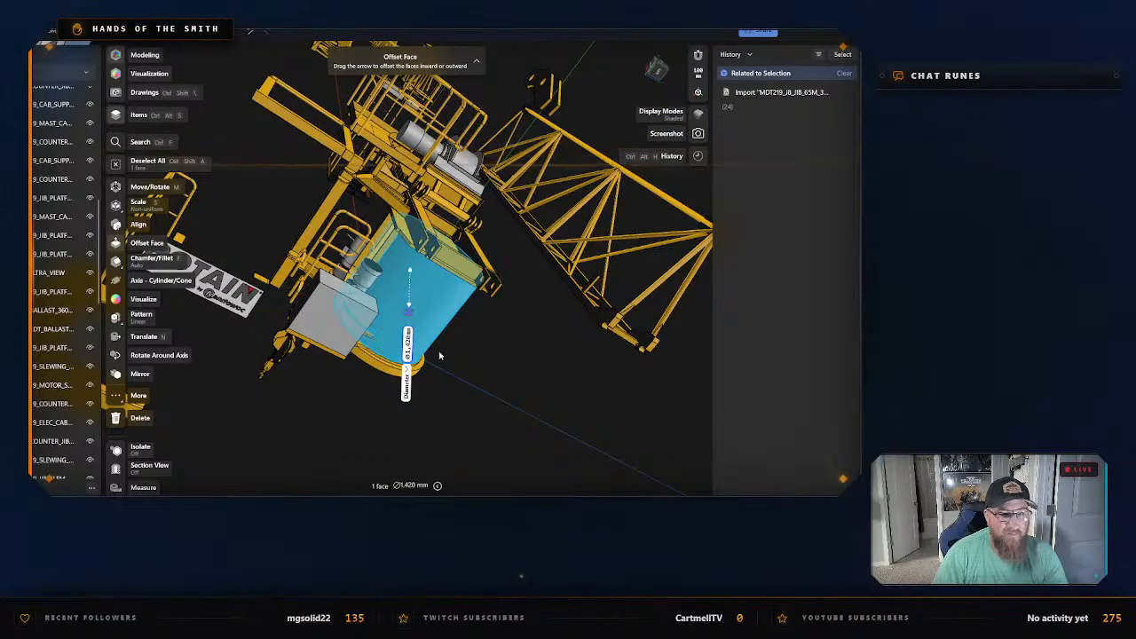
right_drag(497, 379, 475, 389)
click(471, 390)
double_click(434, 317)
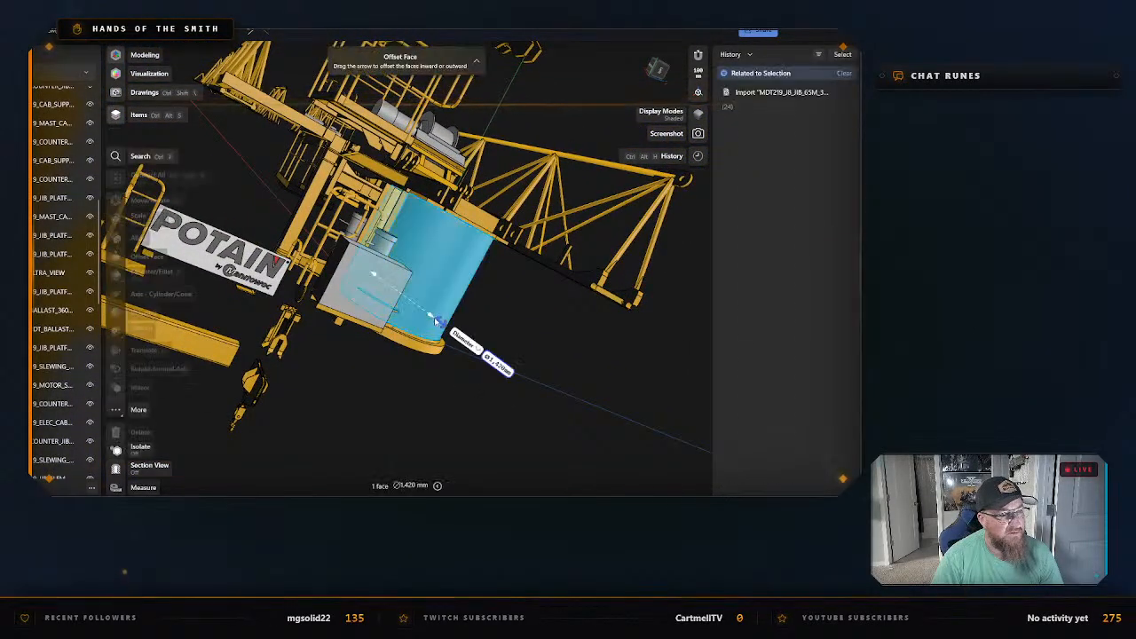
right_drag(498, 388, 399, 237)
drag(400, 237, 435, 418)
click(608, 407)
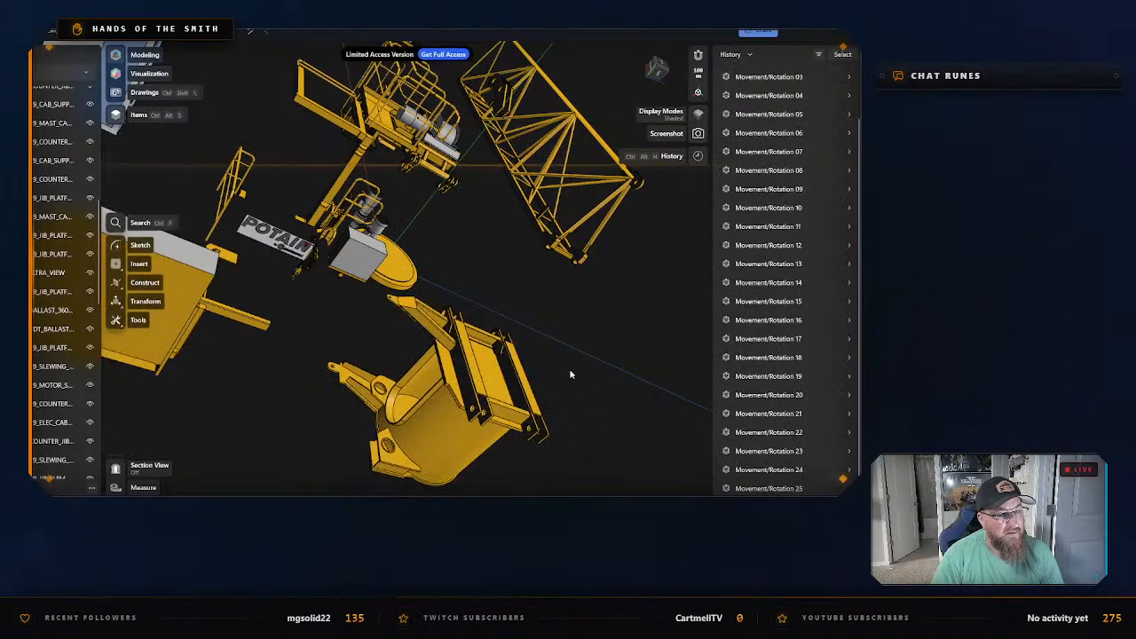
mouse_move(523, 301)
middle_down()
mouse_move(509, 294)
mouse_move(544, 320)
mouse_move(533, 321)
middle_up()
mouse_move(534, 324)
right_down()
mouse_move(530, 307)
mouse_move(578, 328)
mouse_move(545, 339)
mouse_move(446, 312)
mouse_move(426, 337)
mouse_move(457, 347)
mouse_move(414, 345)
right_up()
right_click(414, 345)
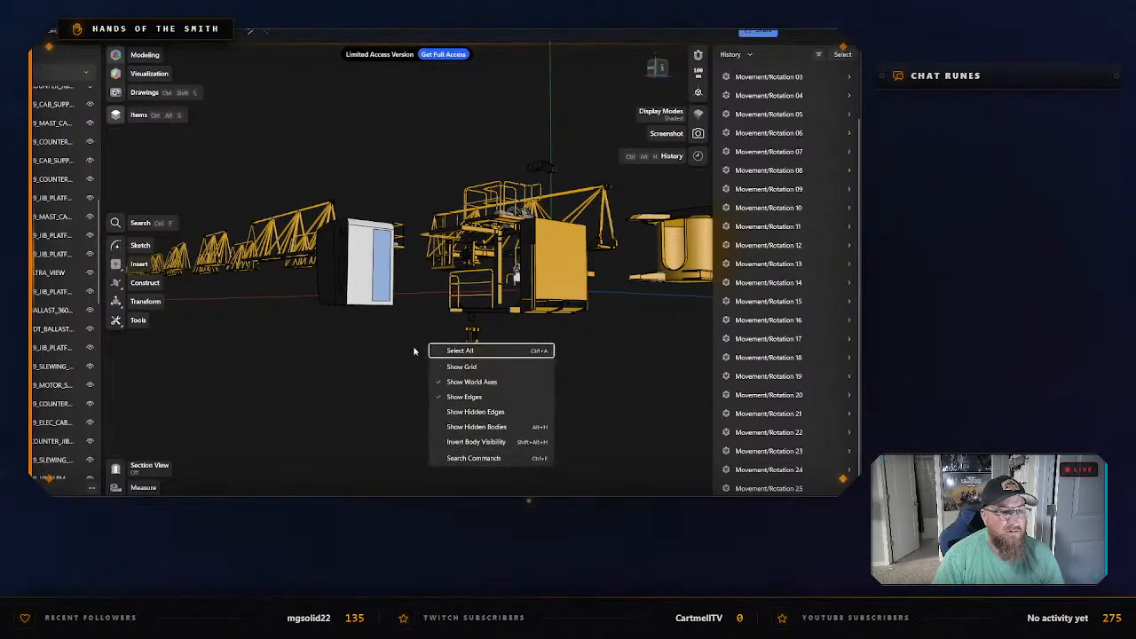
click(417, 348)
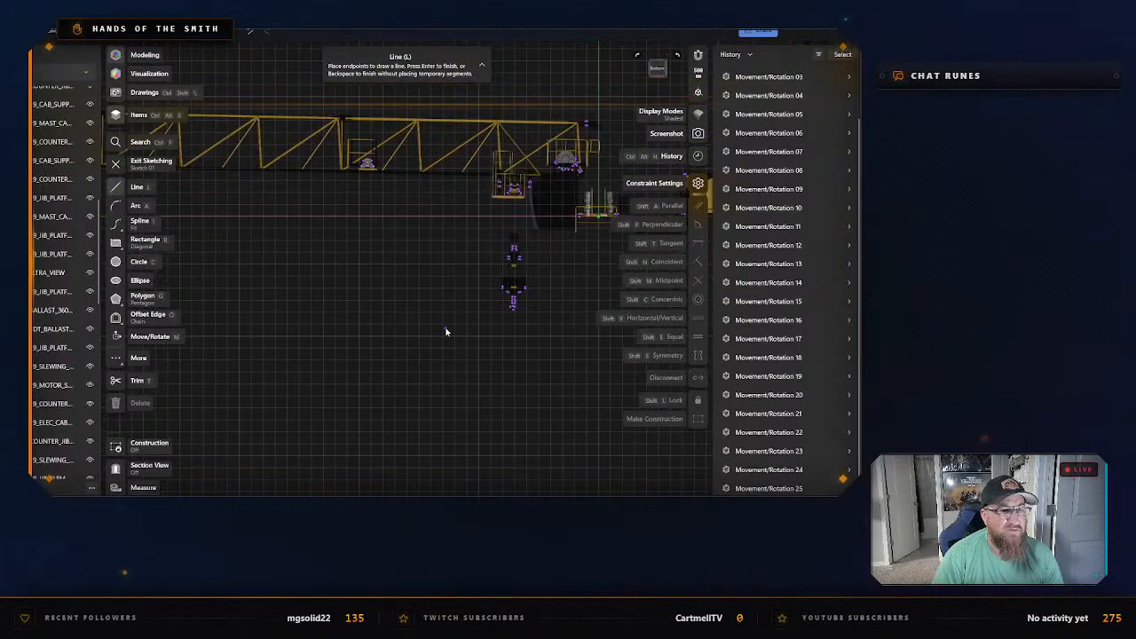
mouse_move(443, 281)
middle_down()
mouse_move(392, 300)
mouse_move(337, 345)
middle_up()
scroll(463, 320, up, 3)
middle_drag(505, 336, 447, 393)
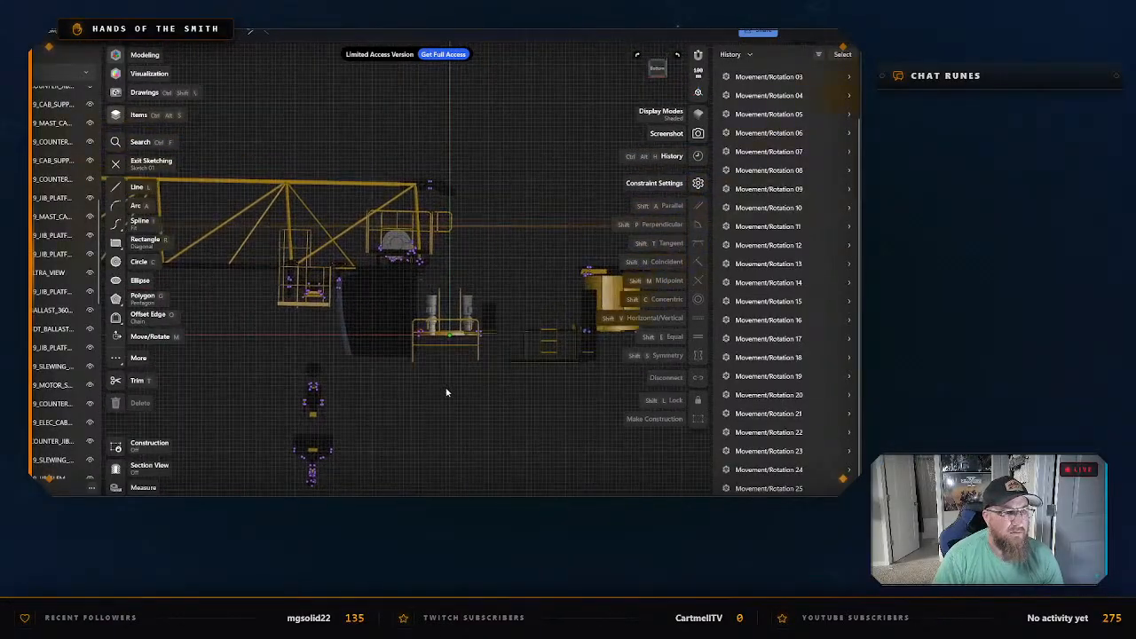
key(Escape)
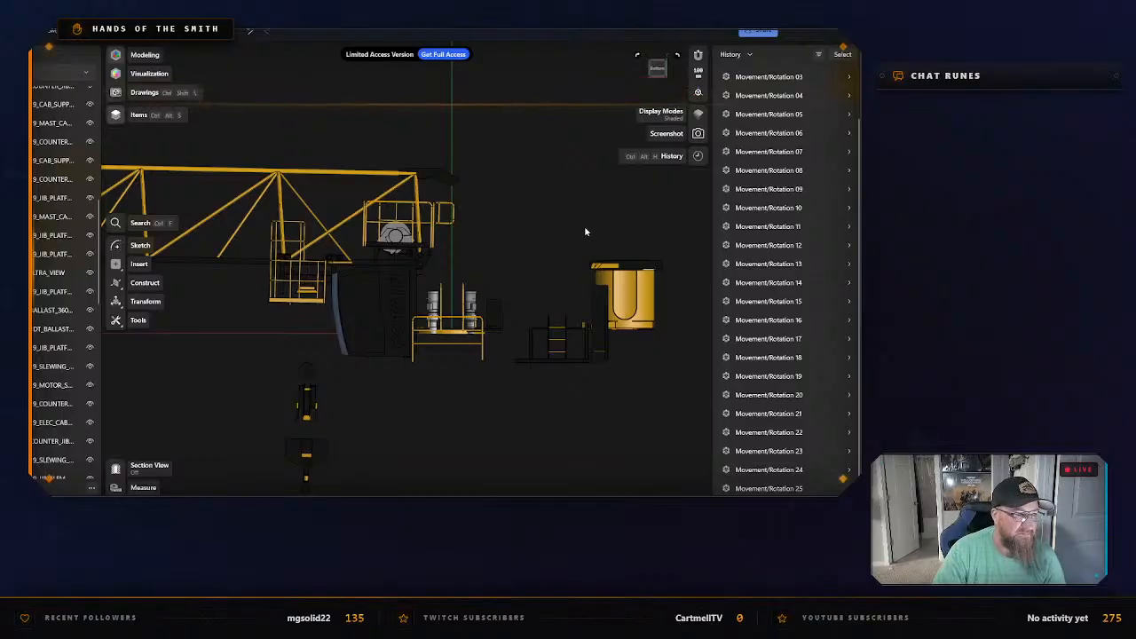
Examine the separated cab and slewing parts, the counter-jib and the ballast blocks, identifying the end block by selecting it.
right_drag(582, 234, 473, 264)
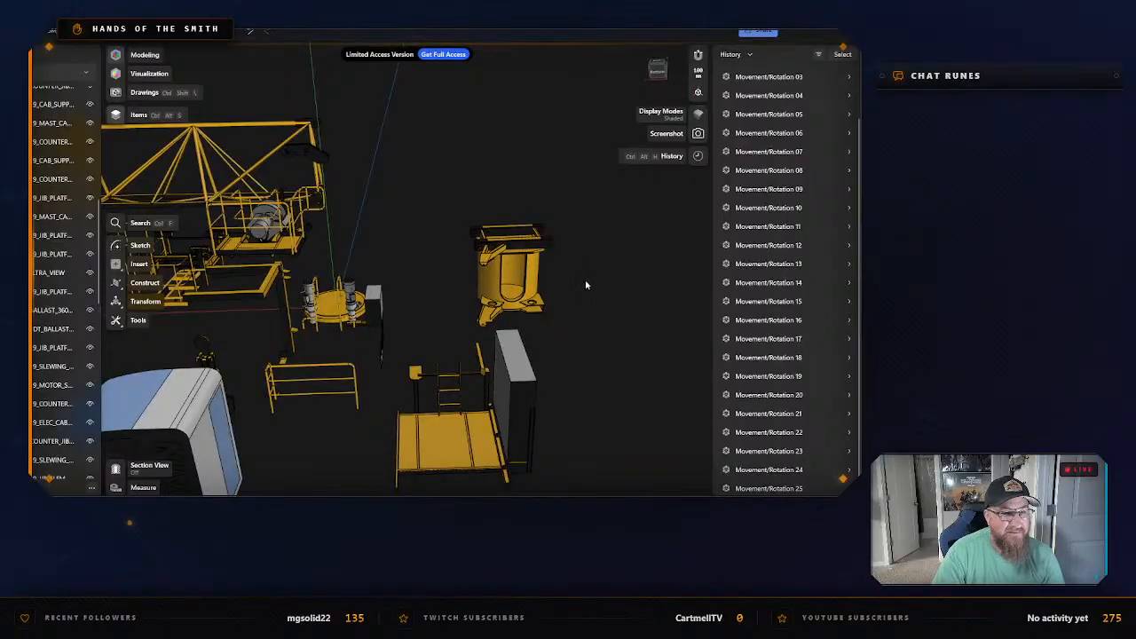
scroll(606, 321, down, 5)
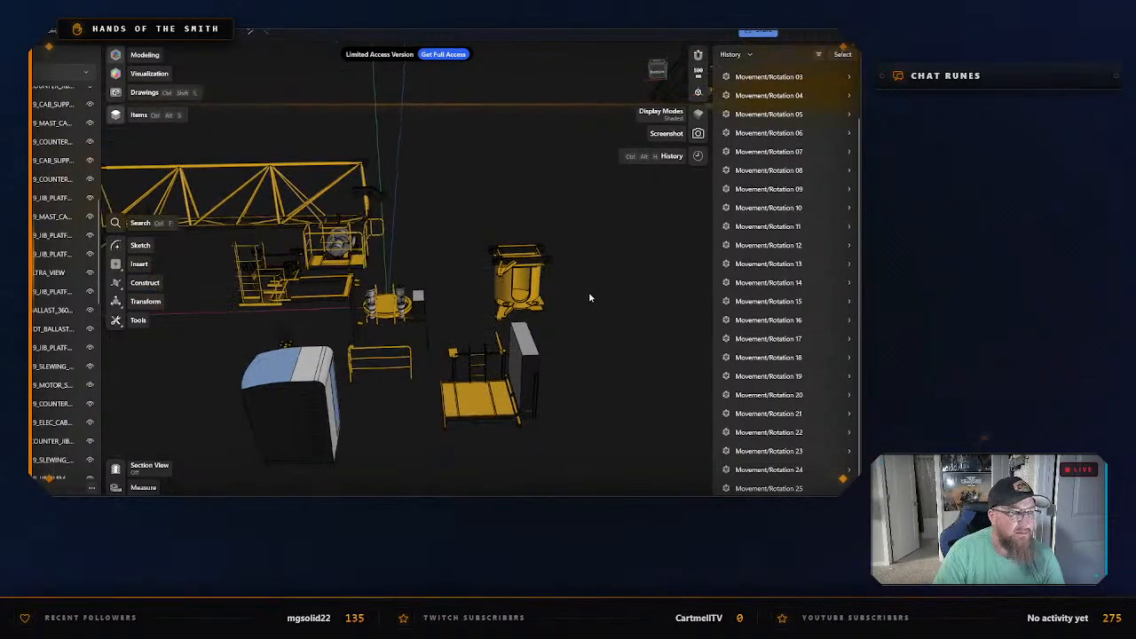
right_drag(626, 250, 508, 391)
click(543, 373)
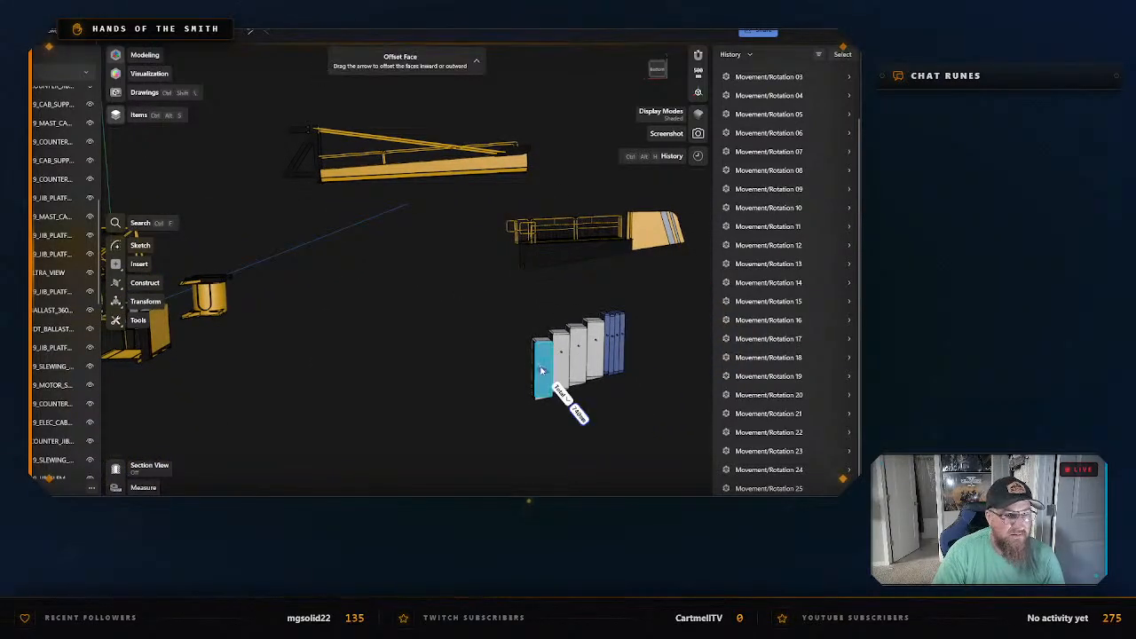
mouse_move(566, 421)
right_down()
mouse_move(586, 440)
mouse_move(576, 422)
right_up()
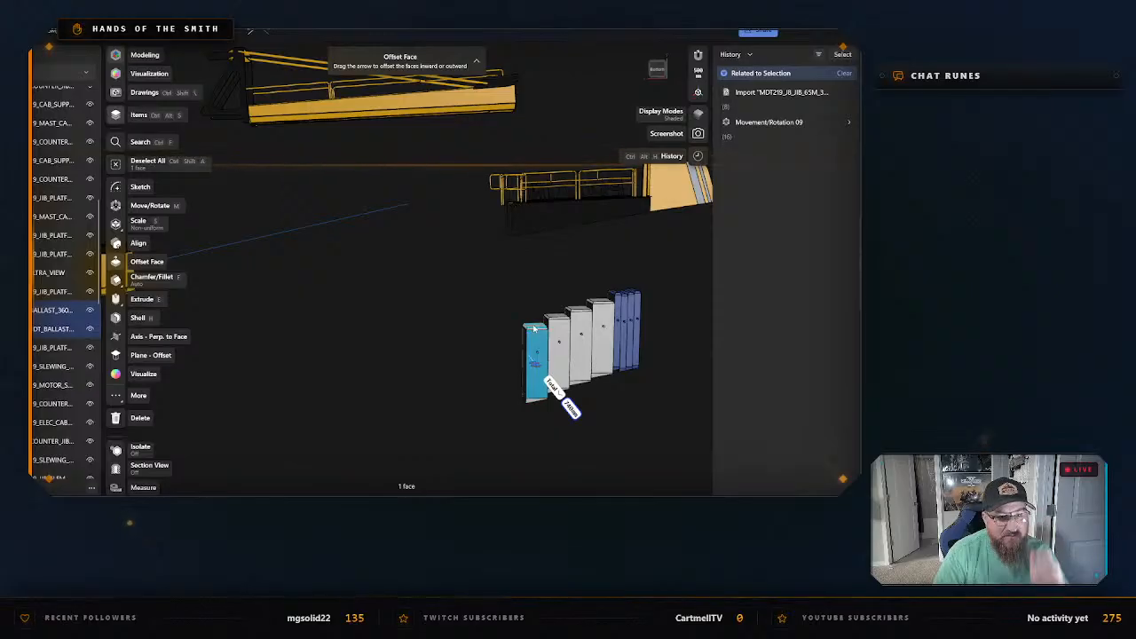
key(Escape)
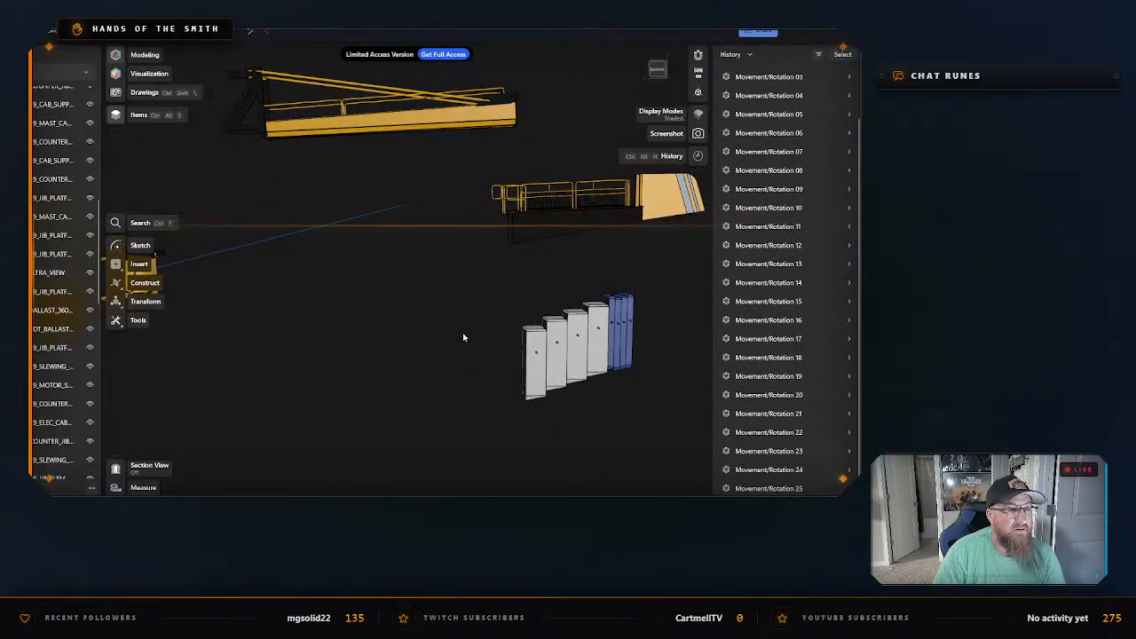
middle_drag(455, 325, 468, 293)
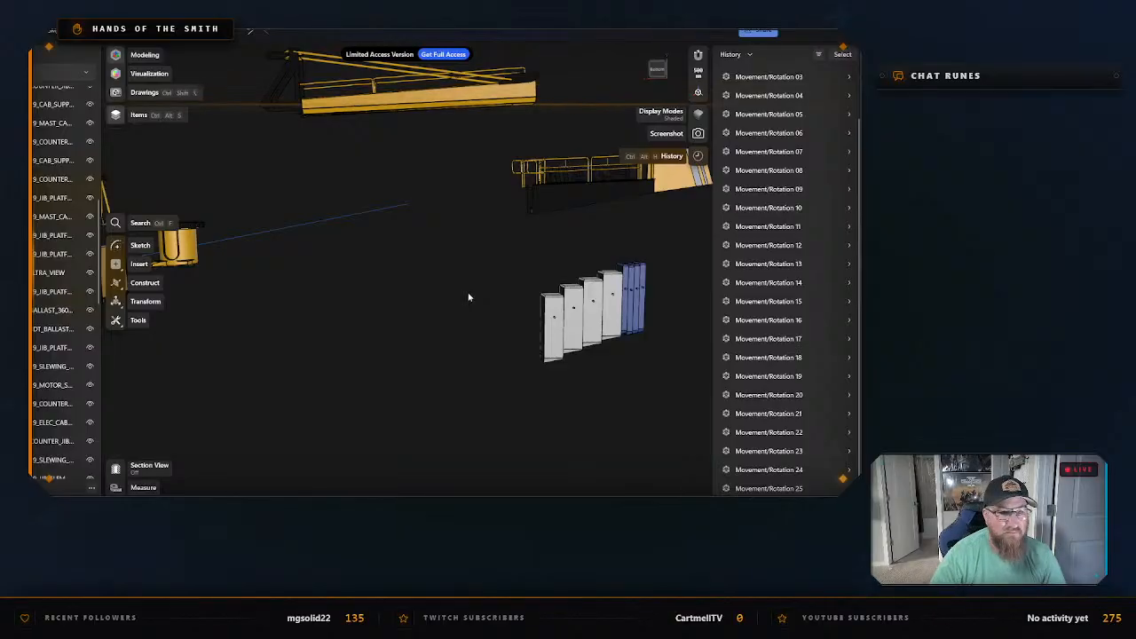
scroll(468, 316, up, 2)
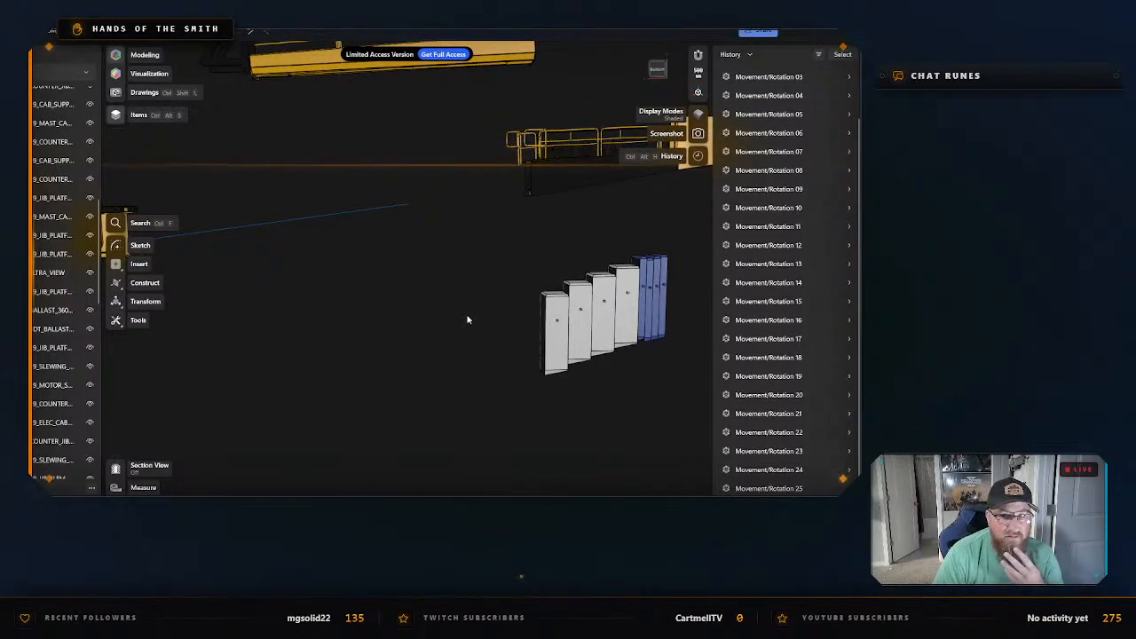
click(559, 338)
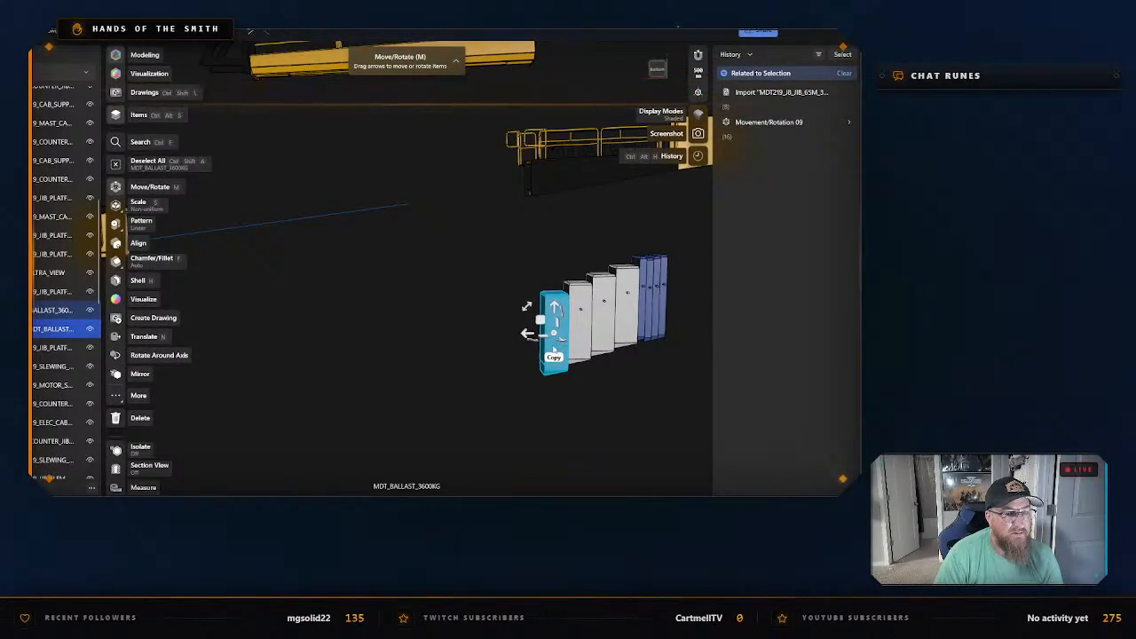
click(439, 308)
scroll(378, 259, down, 4)
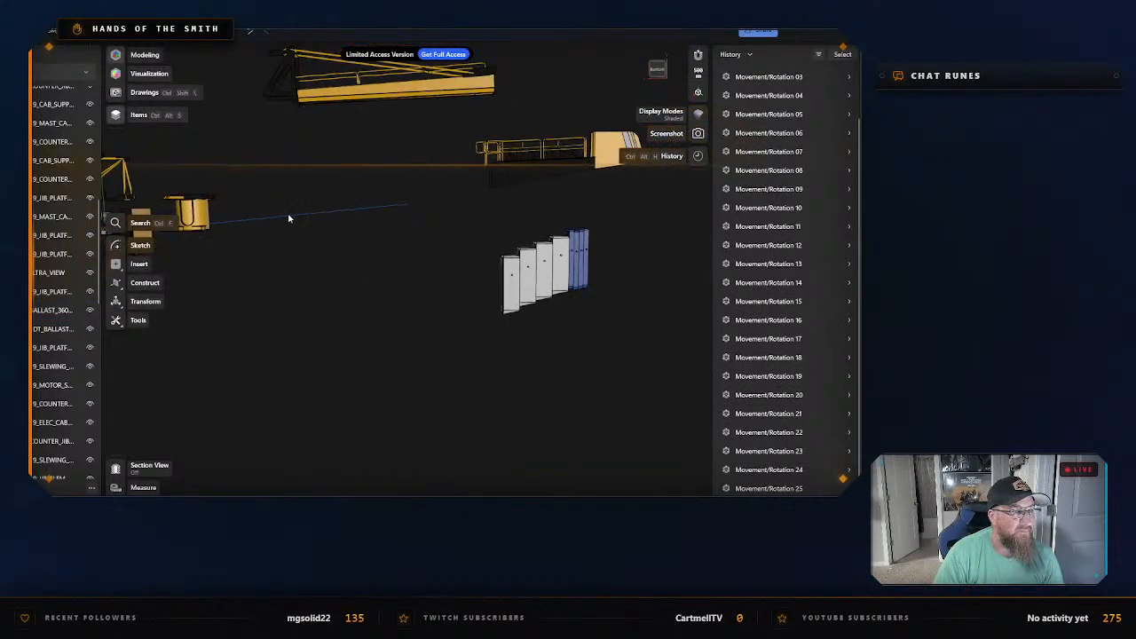
Inspect a jib section's lattice up close and check the diameter of its top chord.
right_drag(288, 218, 394, 384)
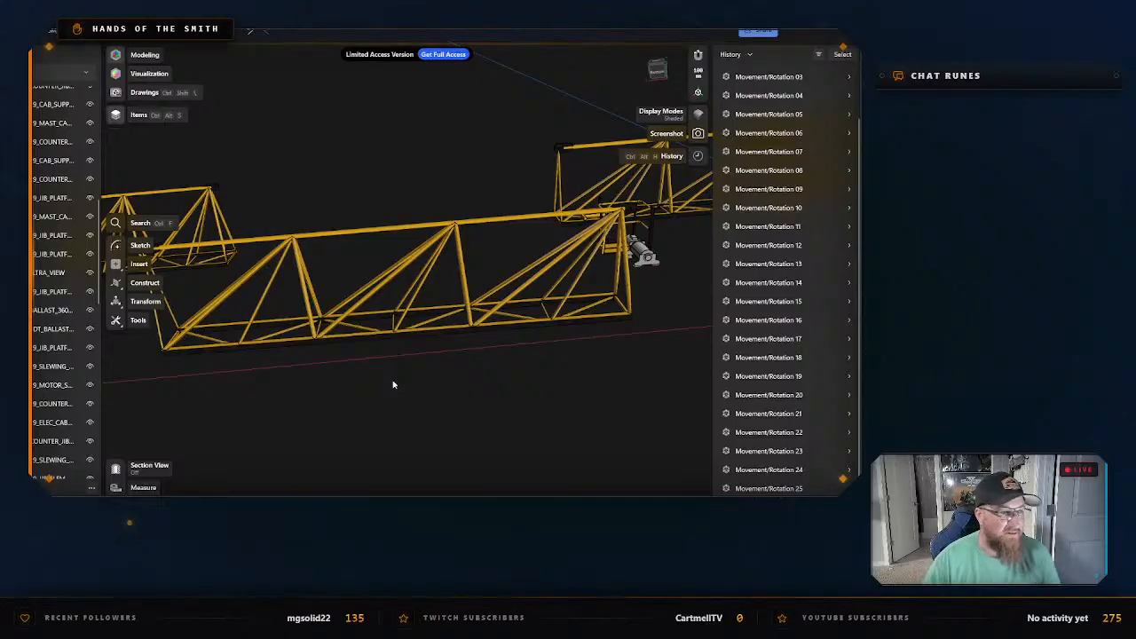
right_drag(353, 352, 362, 370)
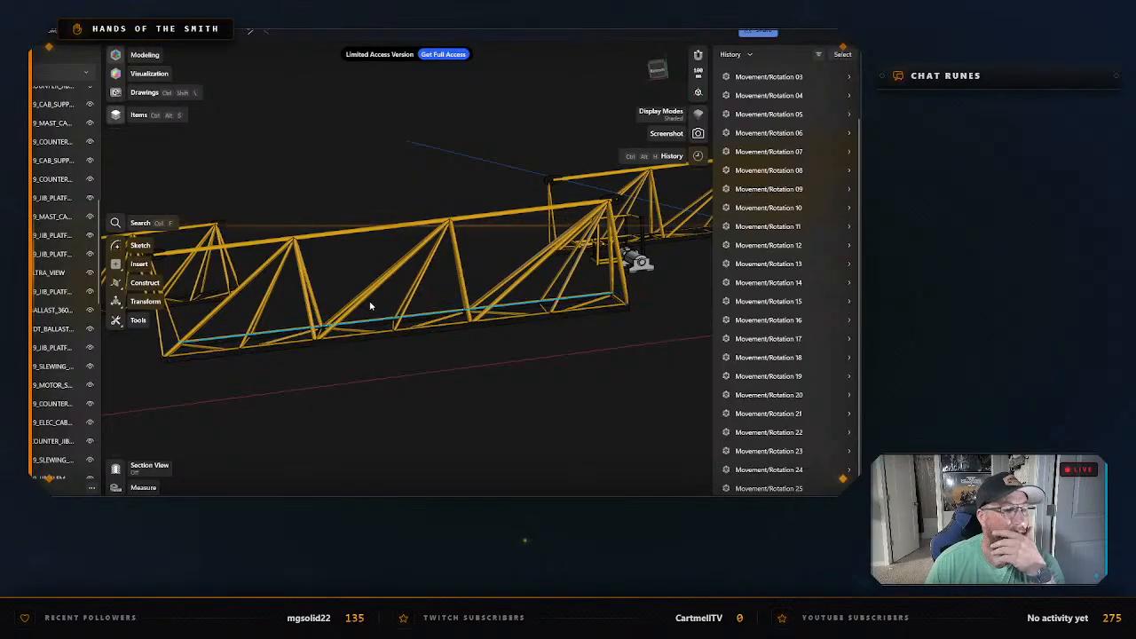
right_drag(429, 358, 451, 294)
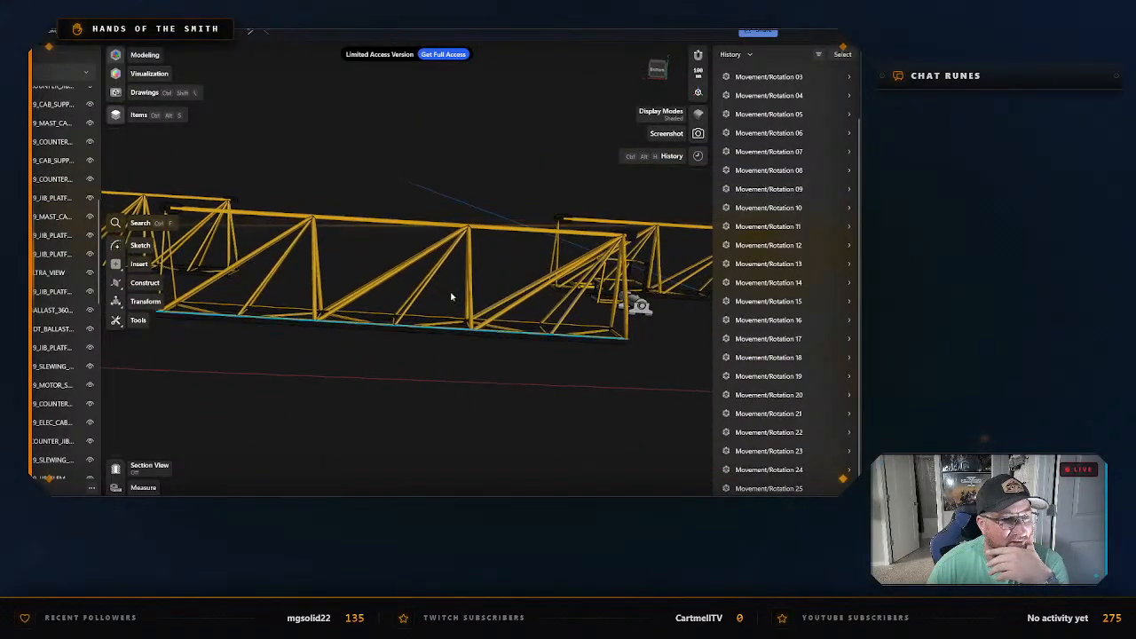
click(485, 228)
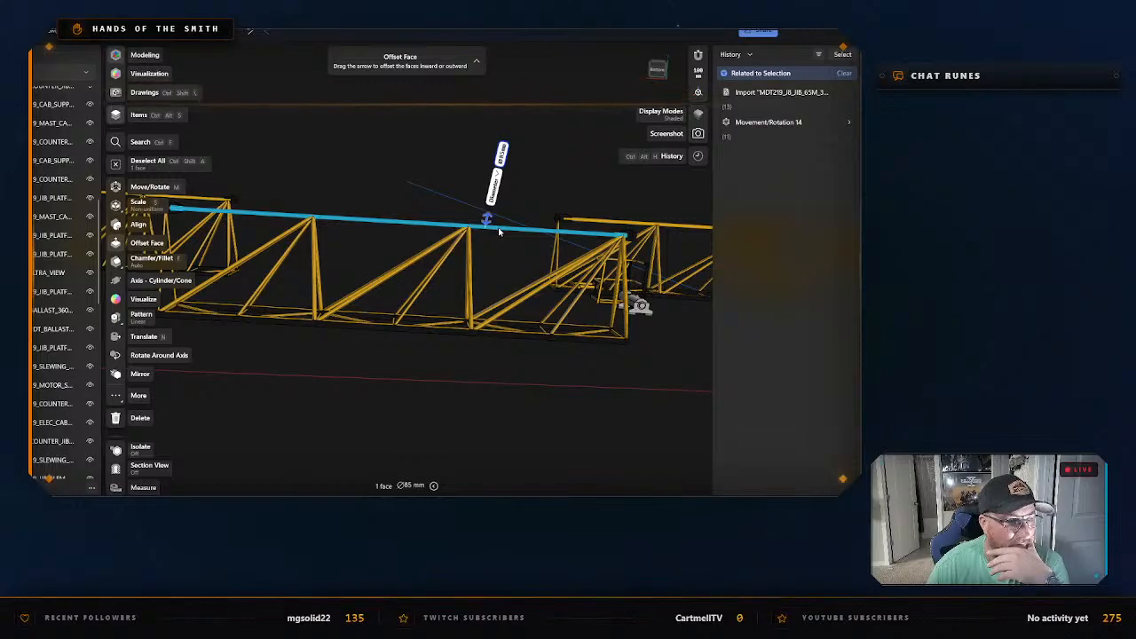
double_click(492, 230)
click(393, 375)
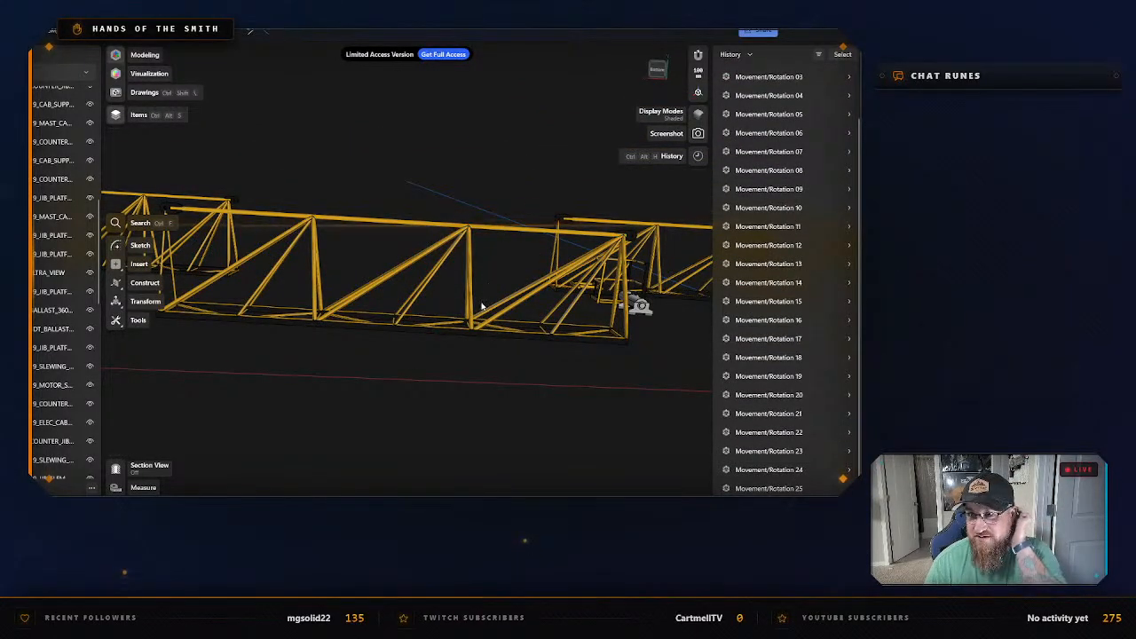
scroll(412, 352, down, 8)
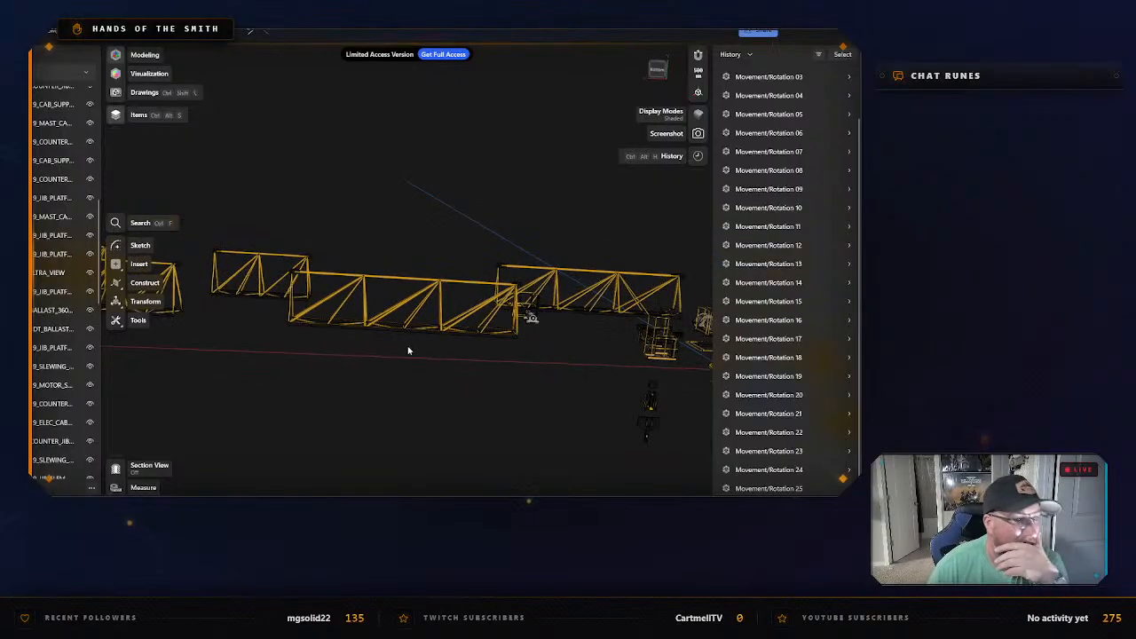
Examine the spread-out jib sections, the turntable with its motors, and the separated cab and platform from several angles and distances.
right_drag(516, 378, 444, 362)
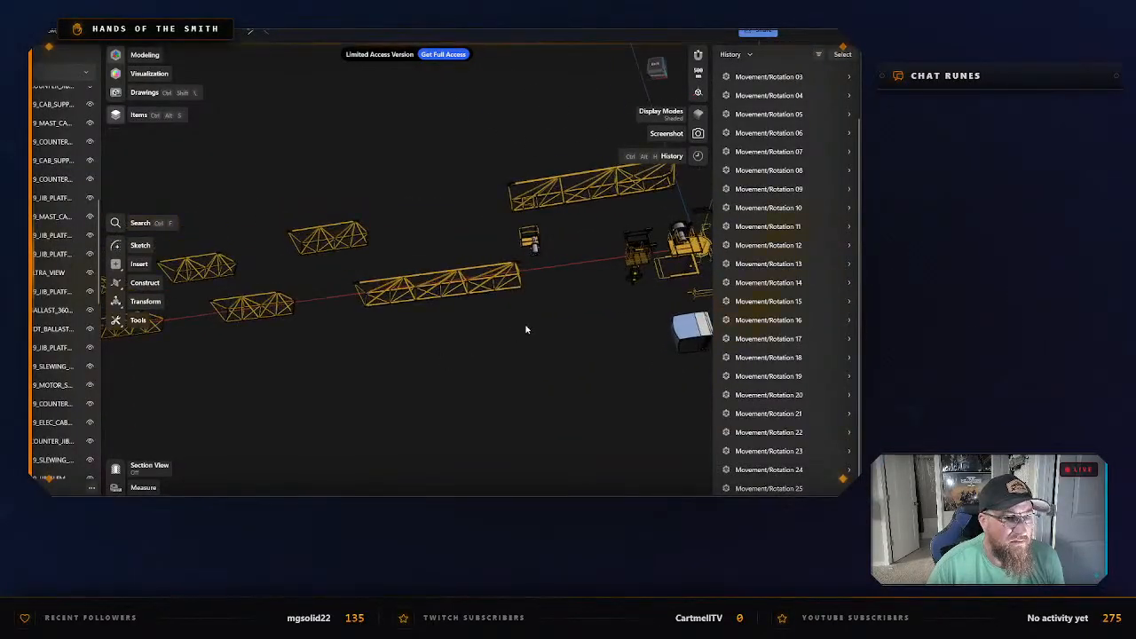
right_drag(525, 330, 528, 287)
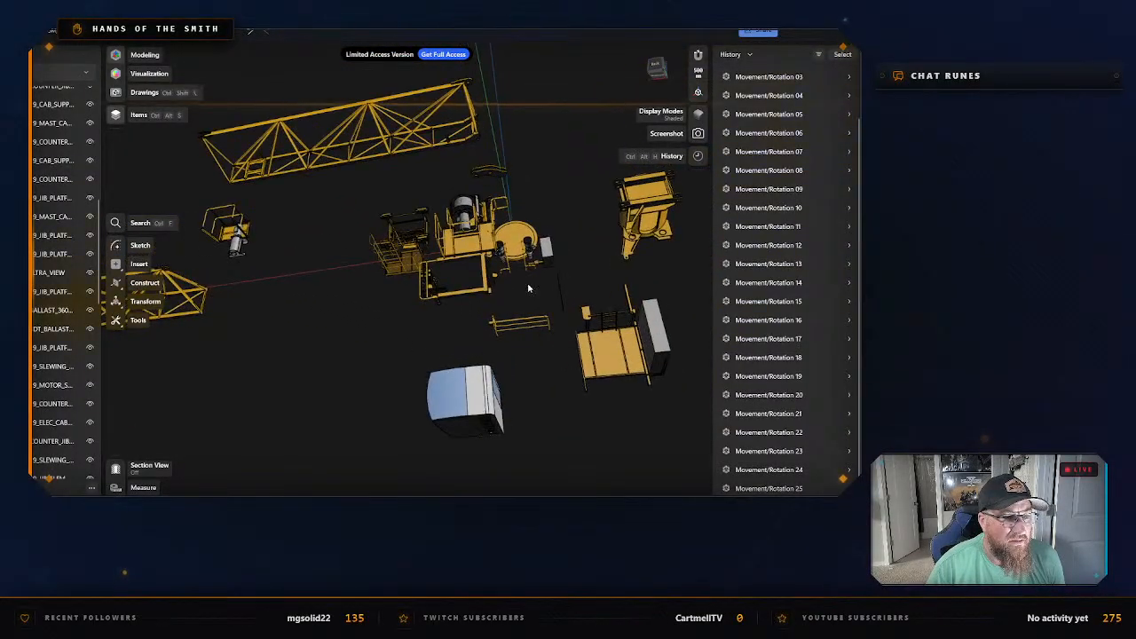
scroll(528, 288, up, 5)
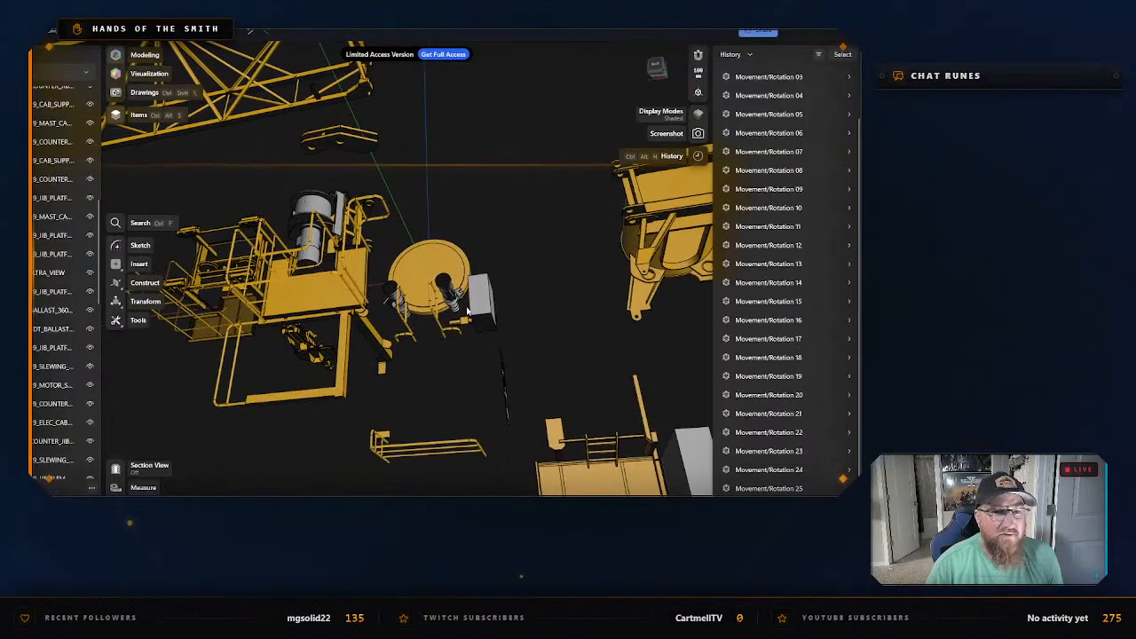
right_drag(467, 310, 442, 332)
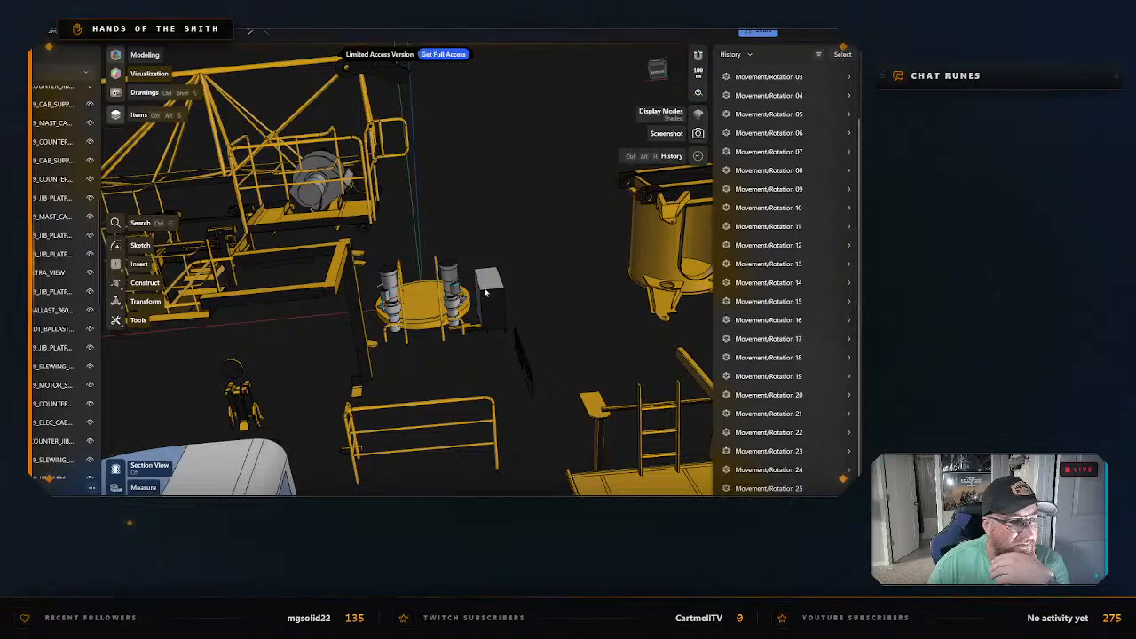
scroll(509, 291, down, 2)
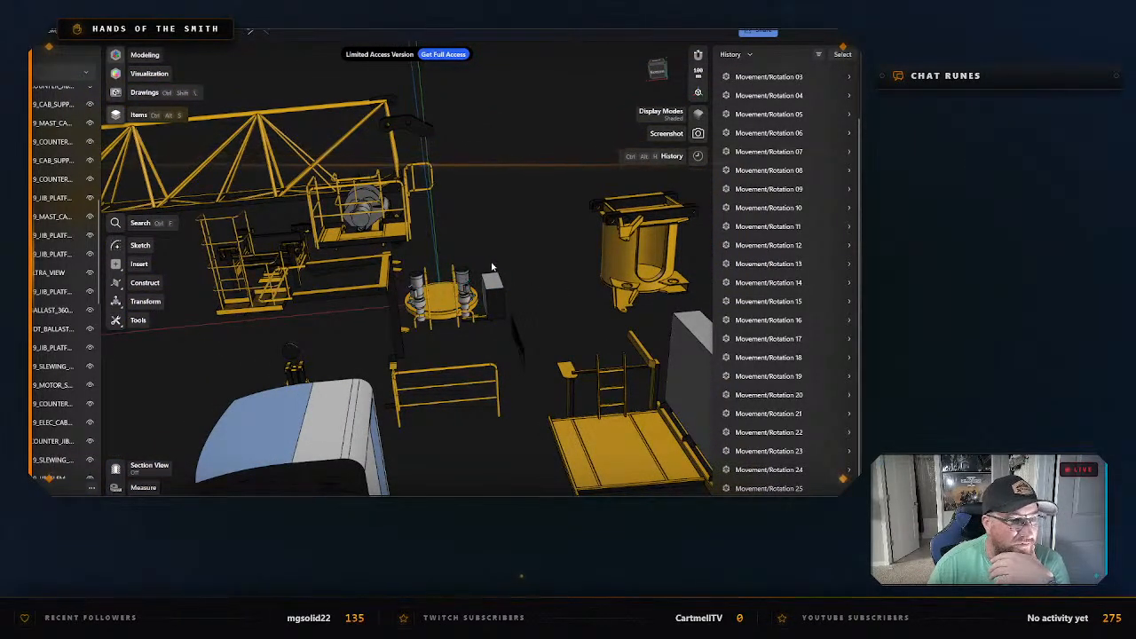
scroll(493, 262, down, 5)
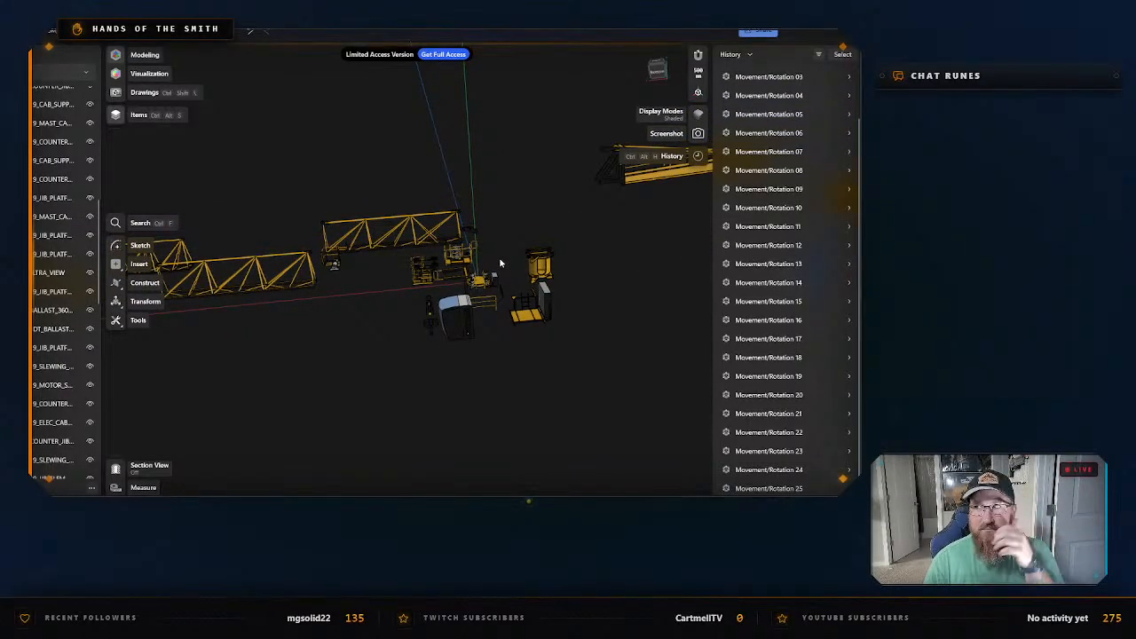
scroll(490, 269, up, 5)
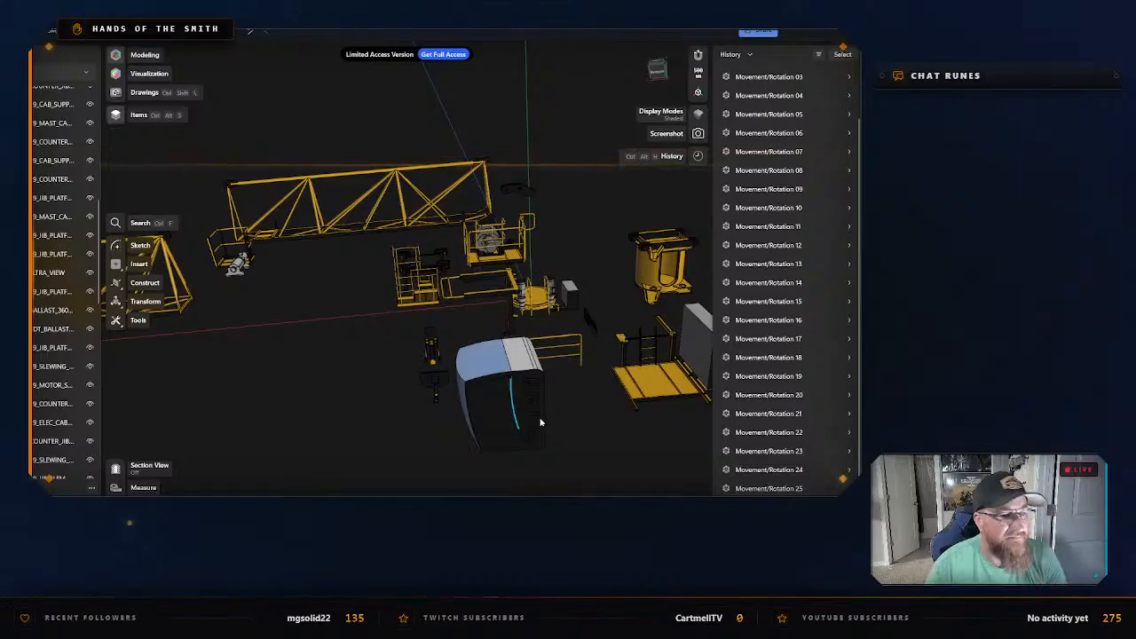
Isolate the Potain cab body so that all other crane components are hidden.
middle_drag(608, 452, 530, 361)
scroll(512, 354, up, 2)
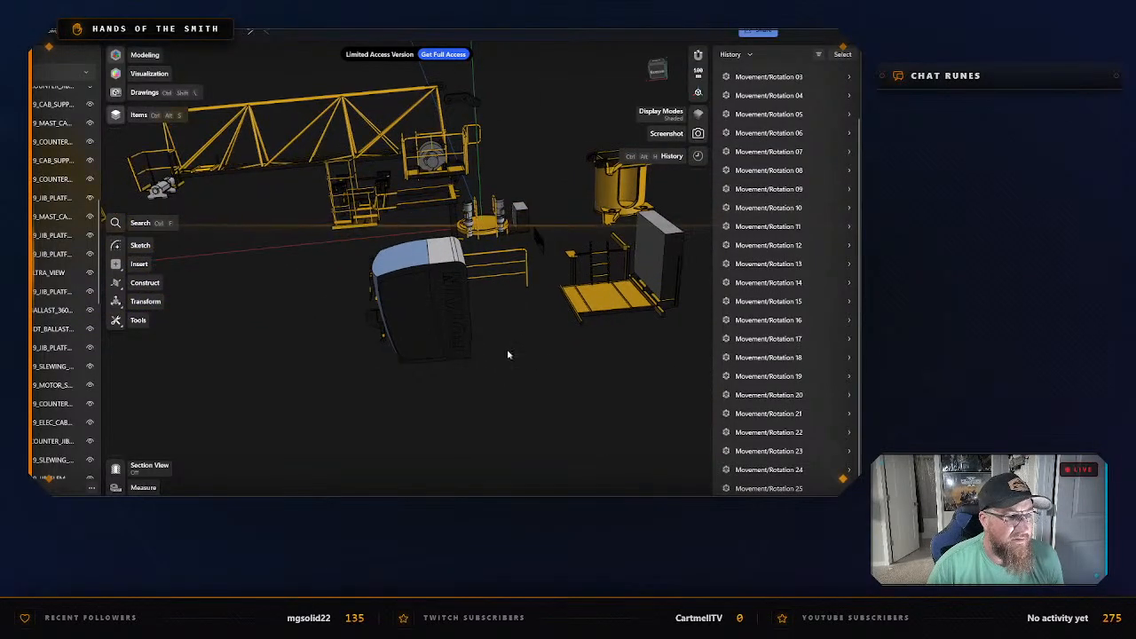
click(423, 331)
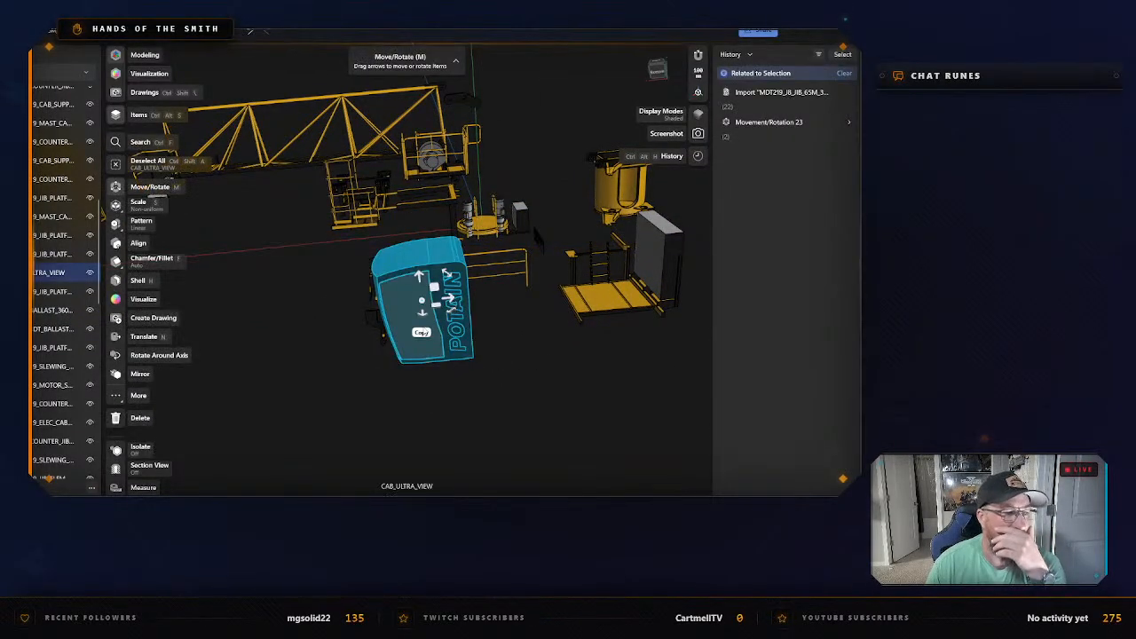
right_click(407, 324)
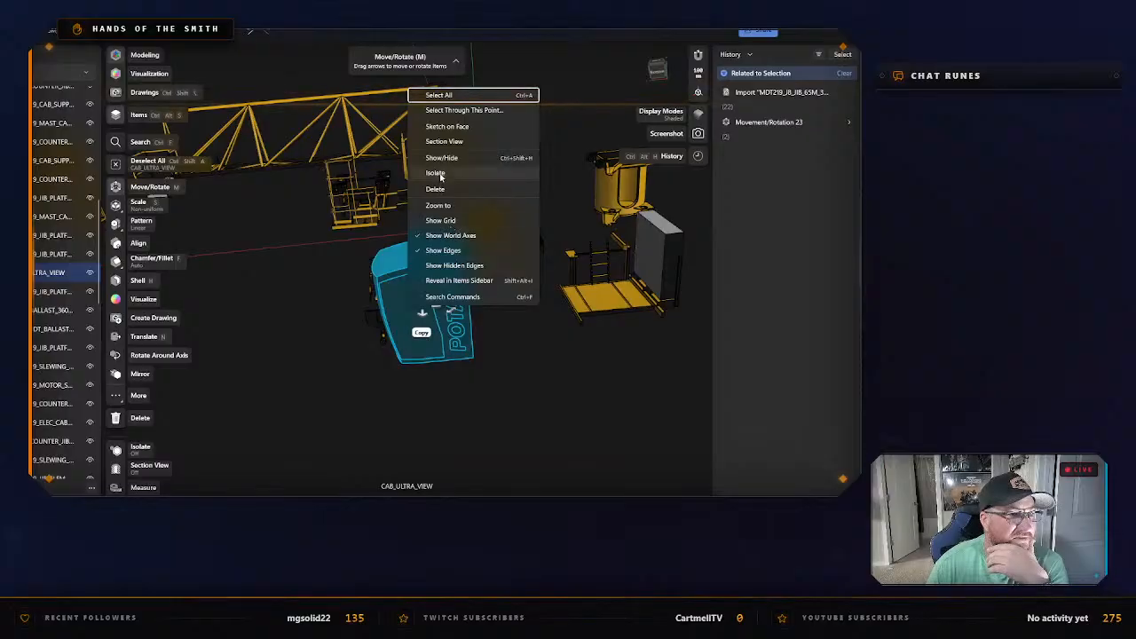
click(440, 175)
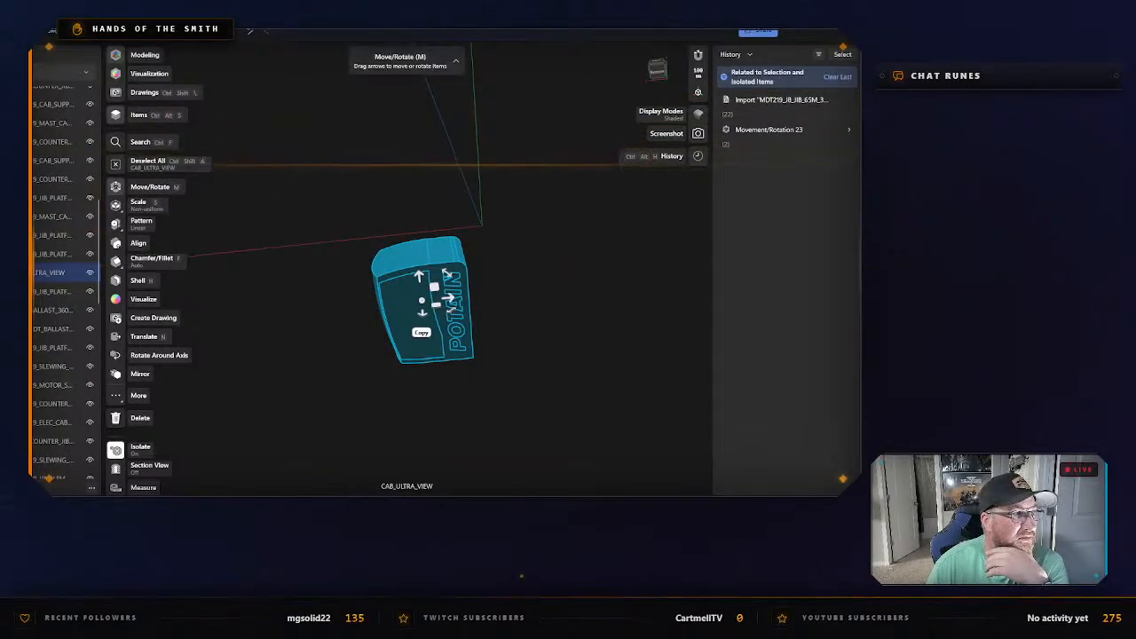
Try to export the isolated cab as a STEP file.
click(124, 32)
mouse_move(161, 235)
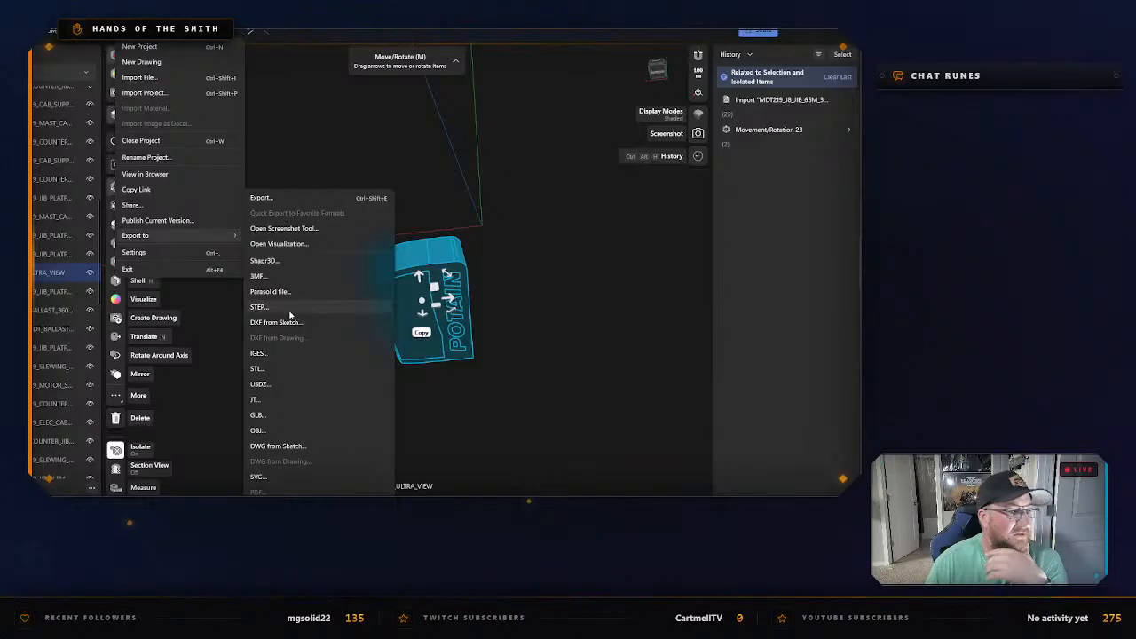
click(259, 307)
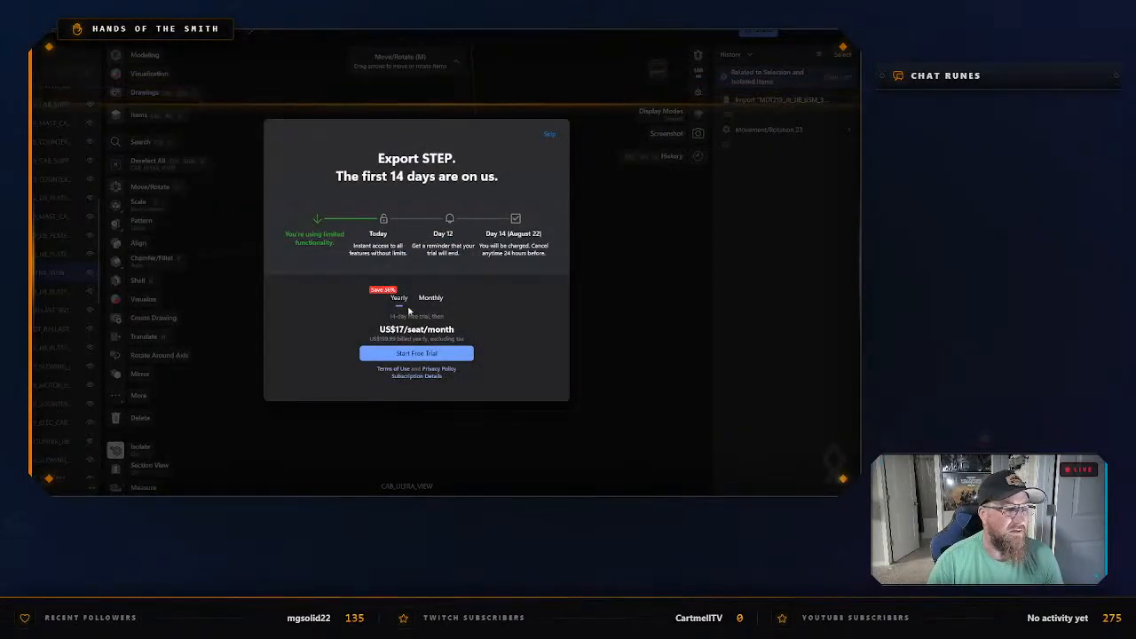
click(548, 136)
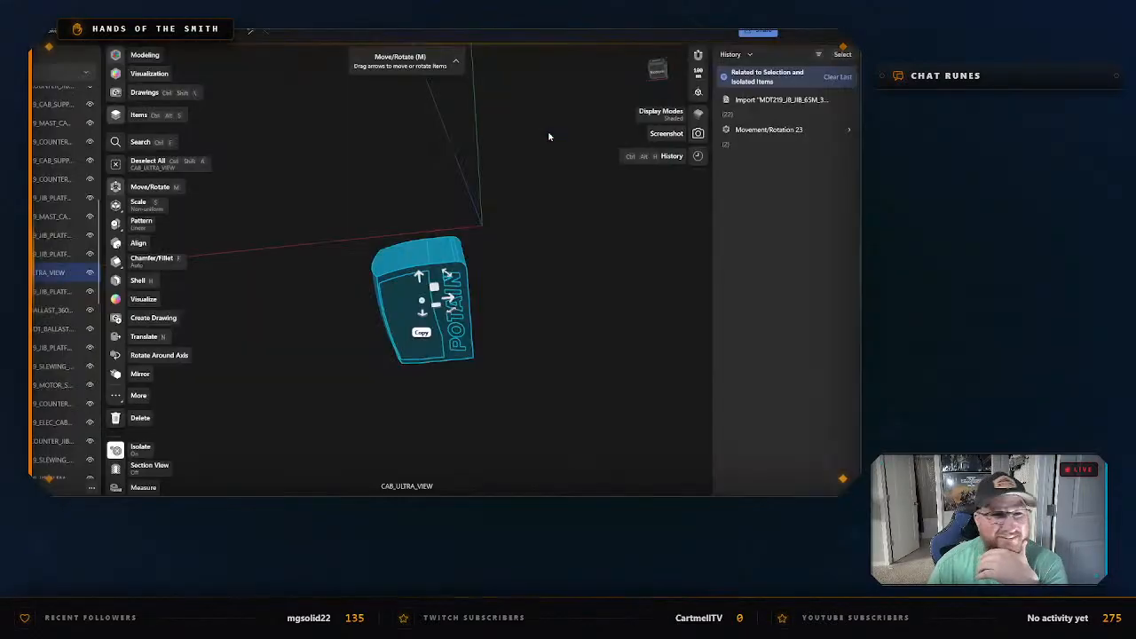
Export the isolated cab as a low-quality binary STL, declining the trial offer and keeping STL instead of 3MF.
click(128, 32)
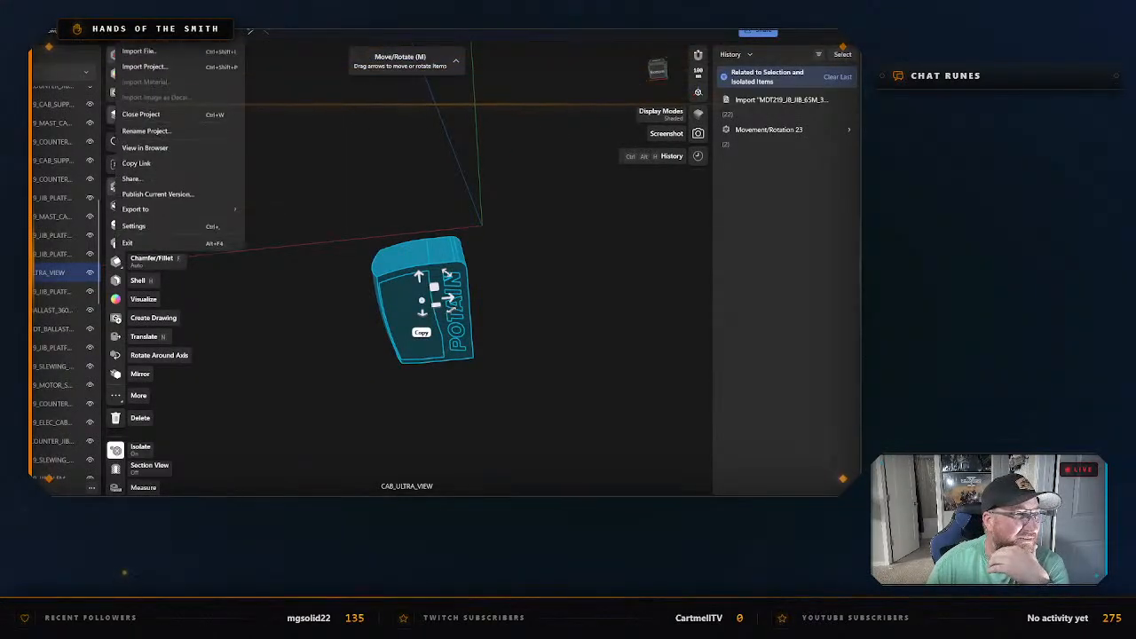
mouse_move(190, 236)
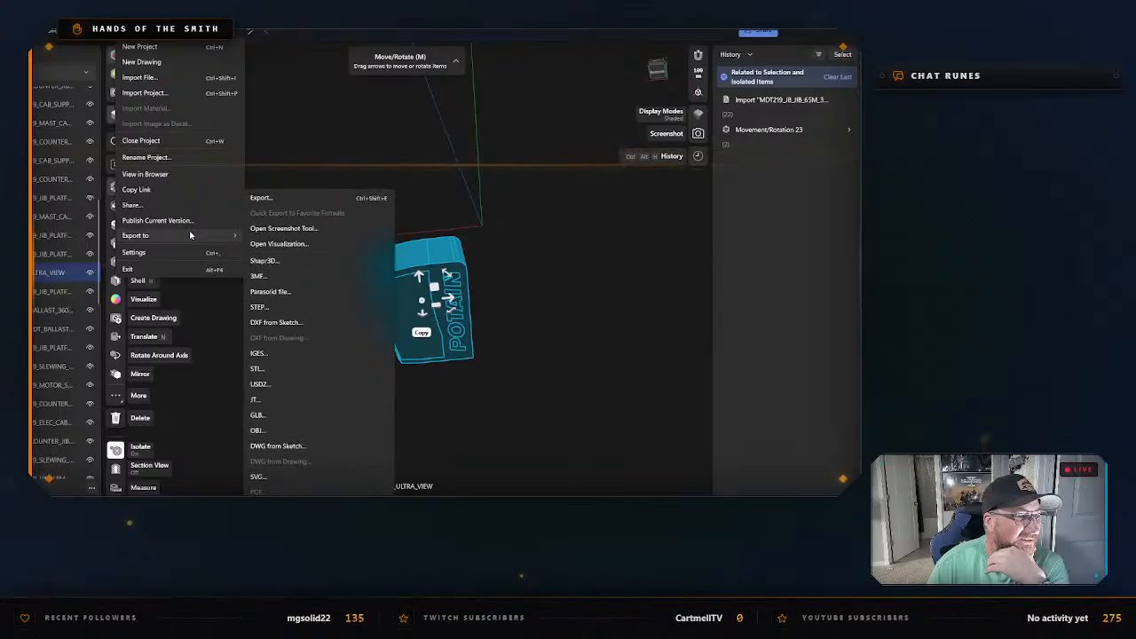
click(262, 198)
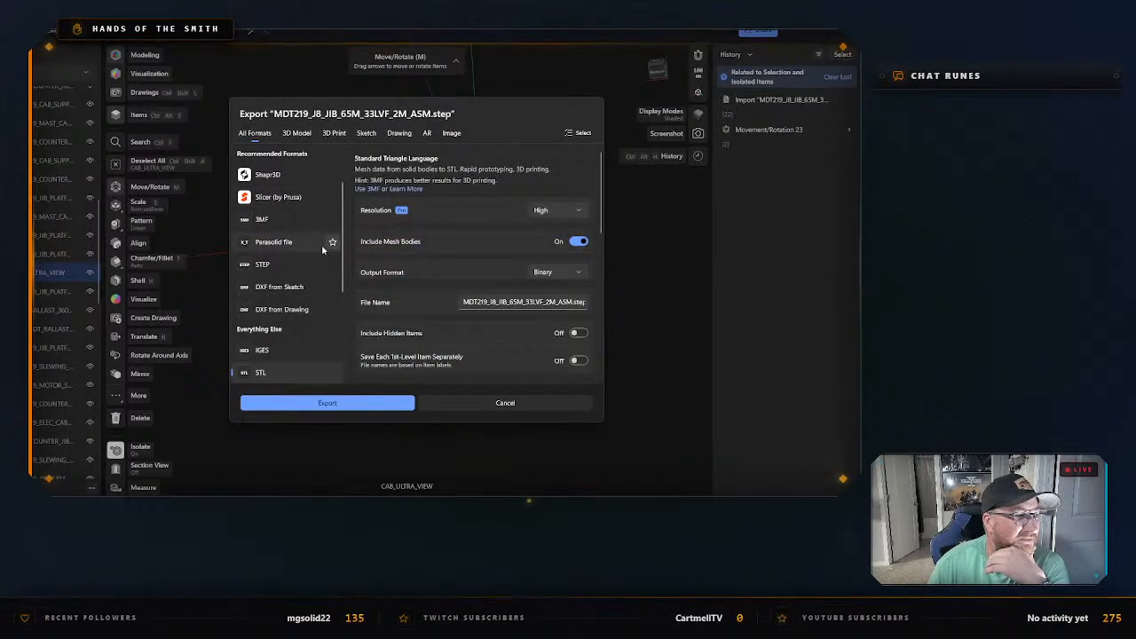
scroll(310, 267, down, 3)
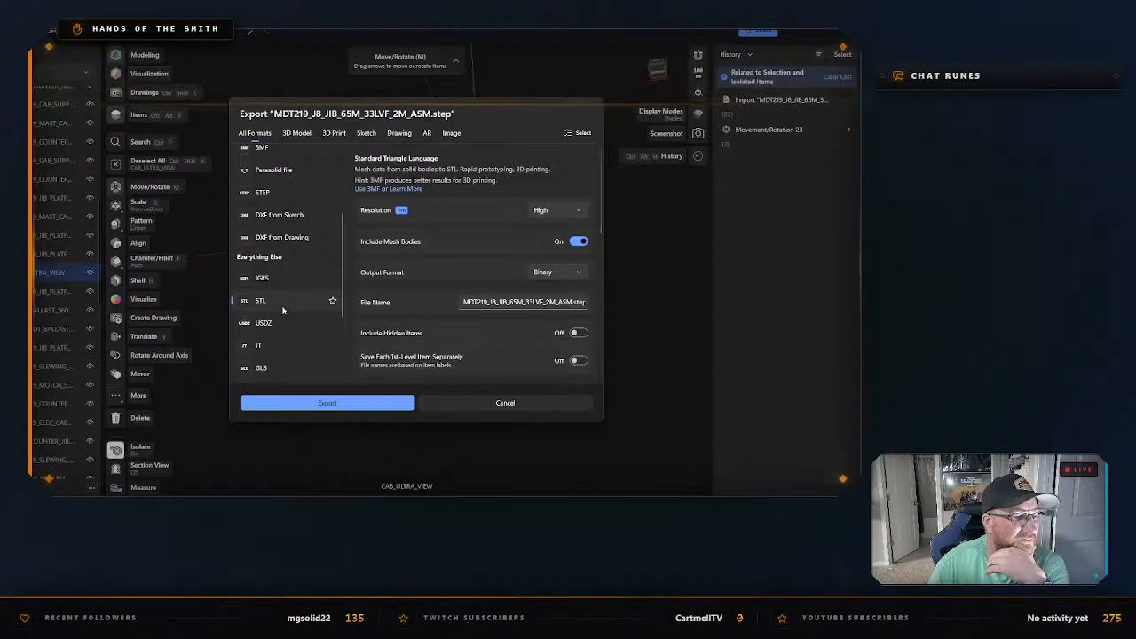
scroll(286, 310, up, 1)
scroll(286, 311, down, 1)
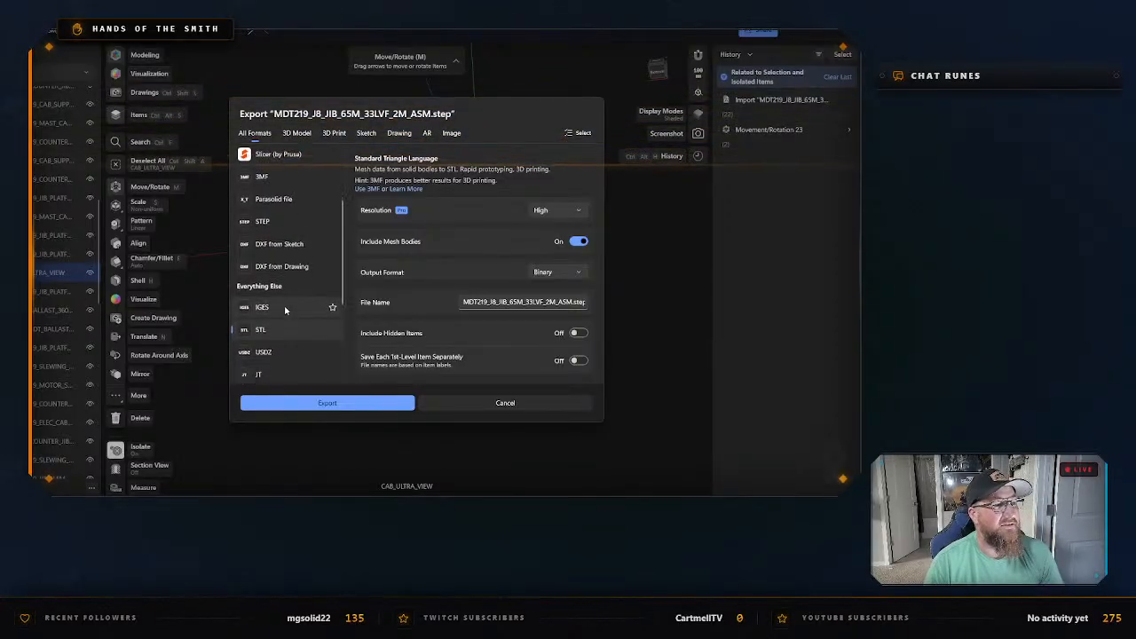
click(322, 403)
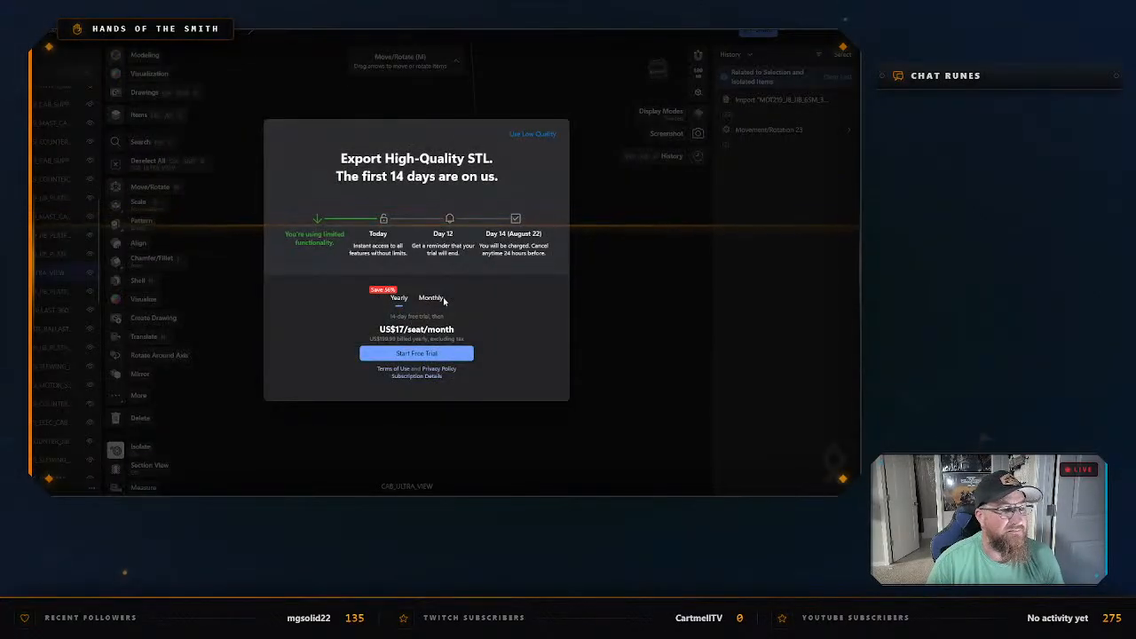
click(527, 136)
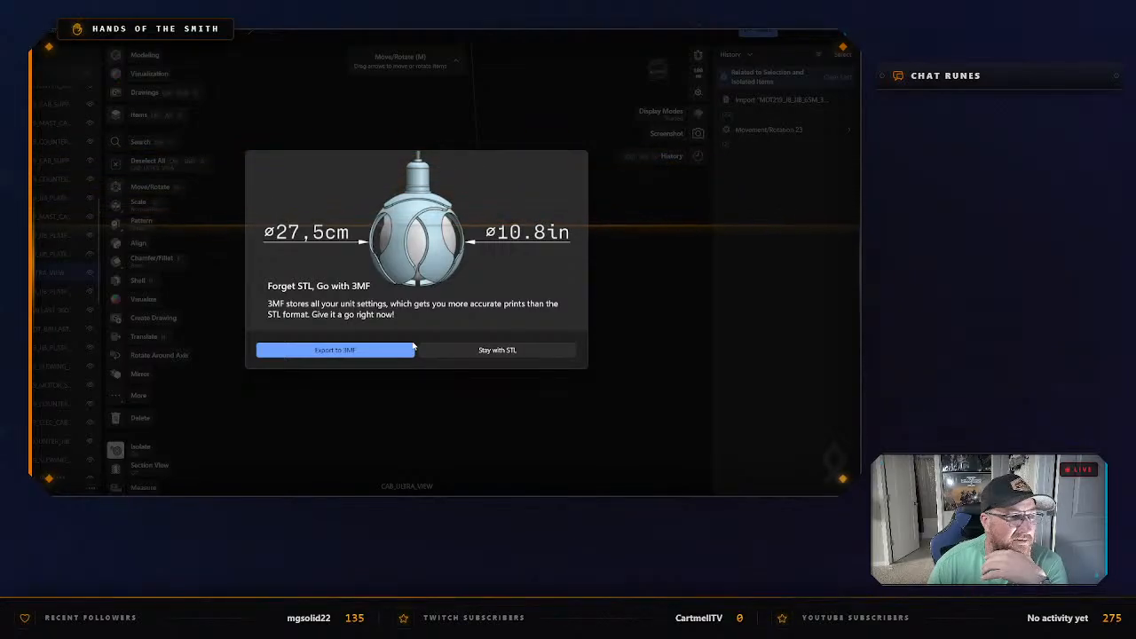
click(494, 352)
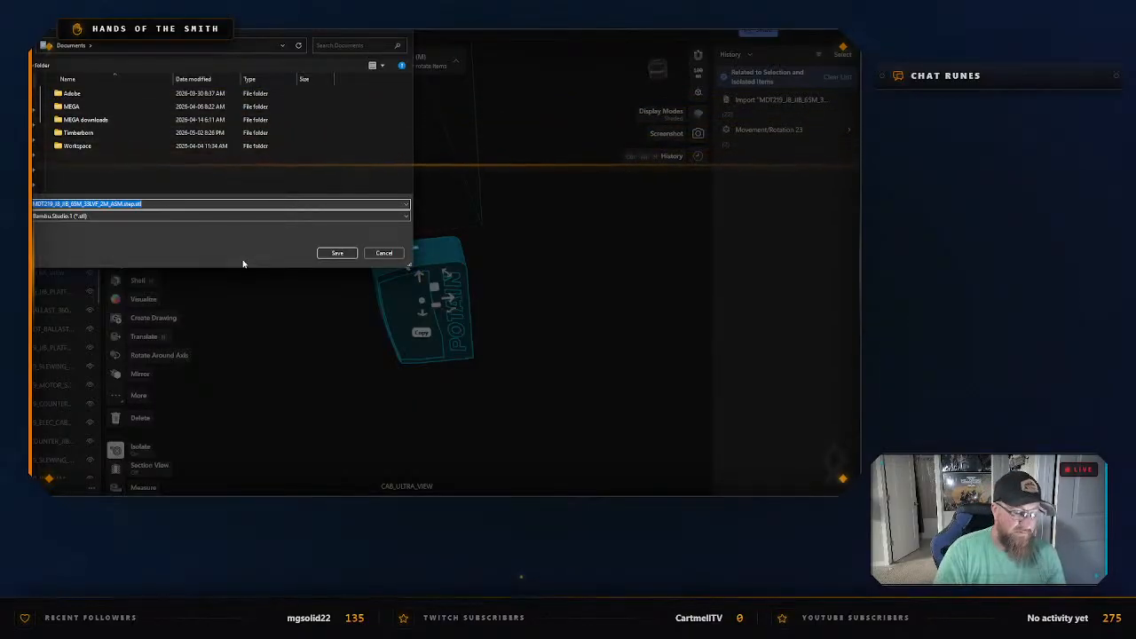
Save the STL as "Potain Cab" in a new Documents folder named "Potain MDT 219 J8 - CAD Files".
text(Potain Cab)
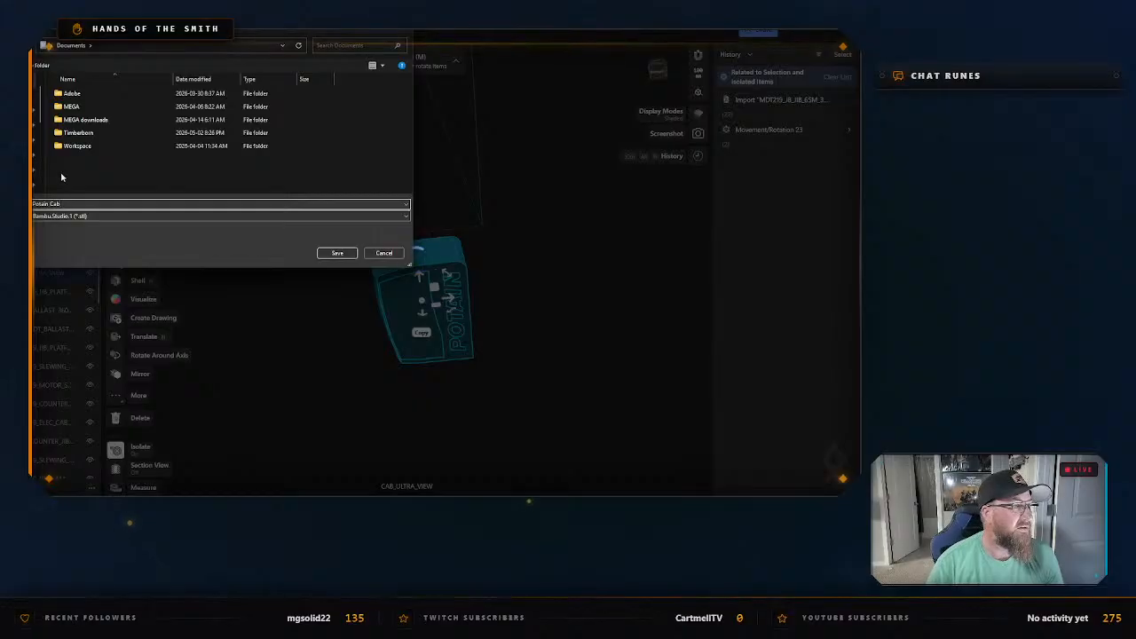
right_click(98, 174)
mouse_move(177, 302)
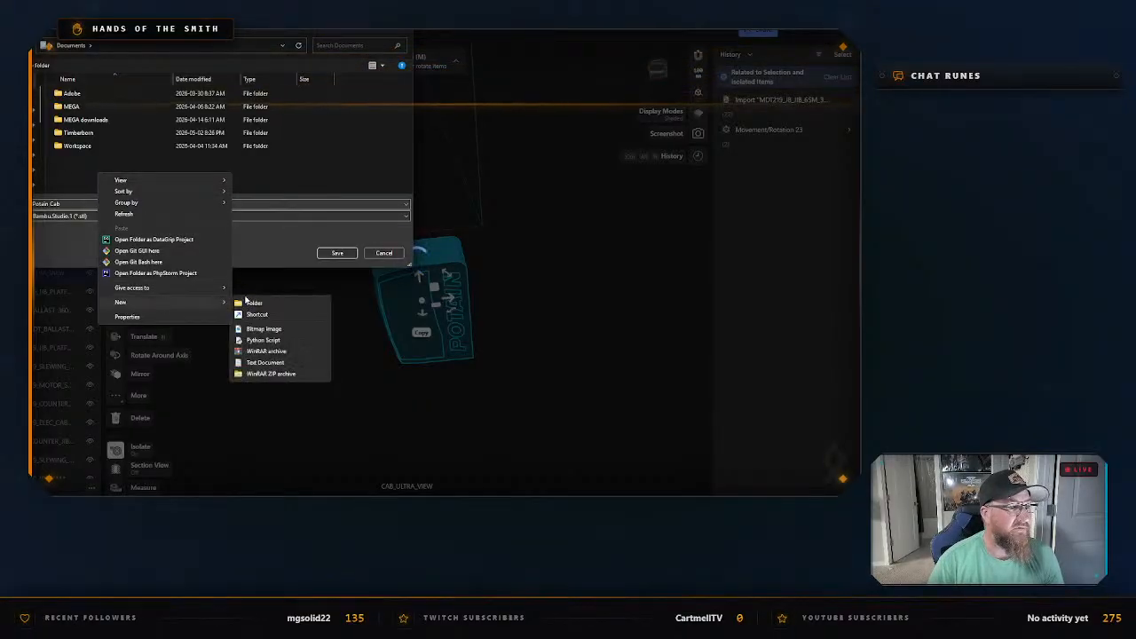
click(253, 303)
text(Potain)
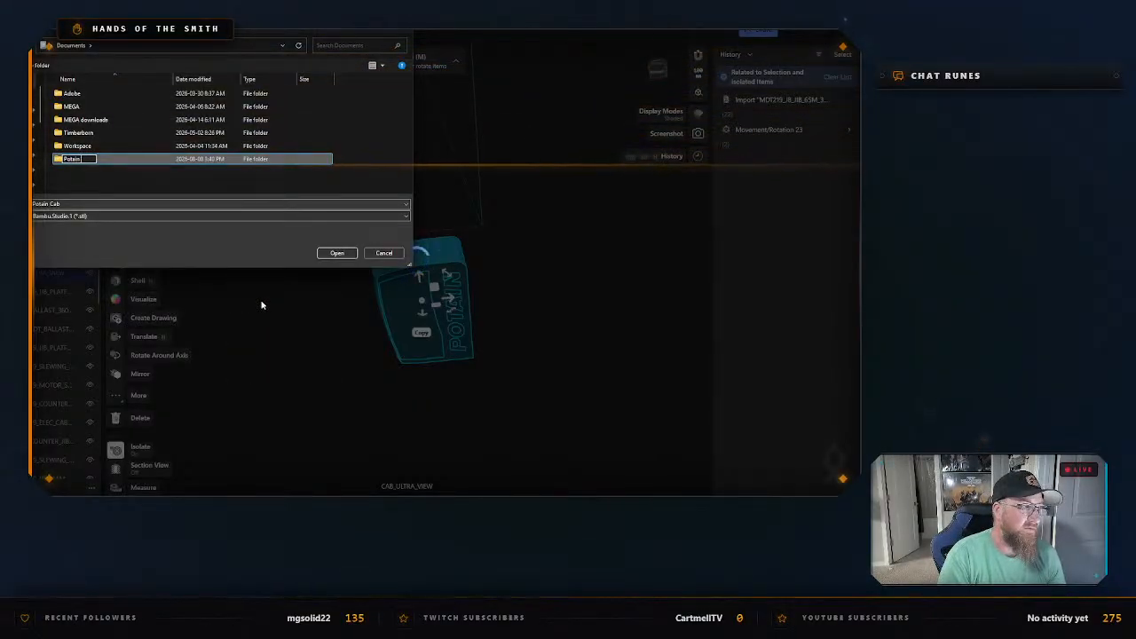
text( MDT 219)
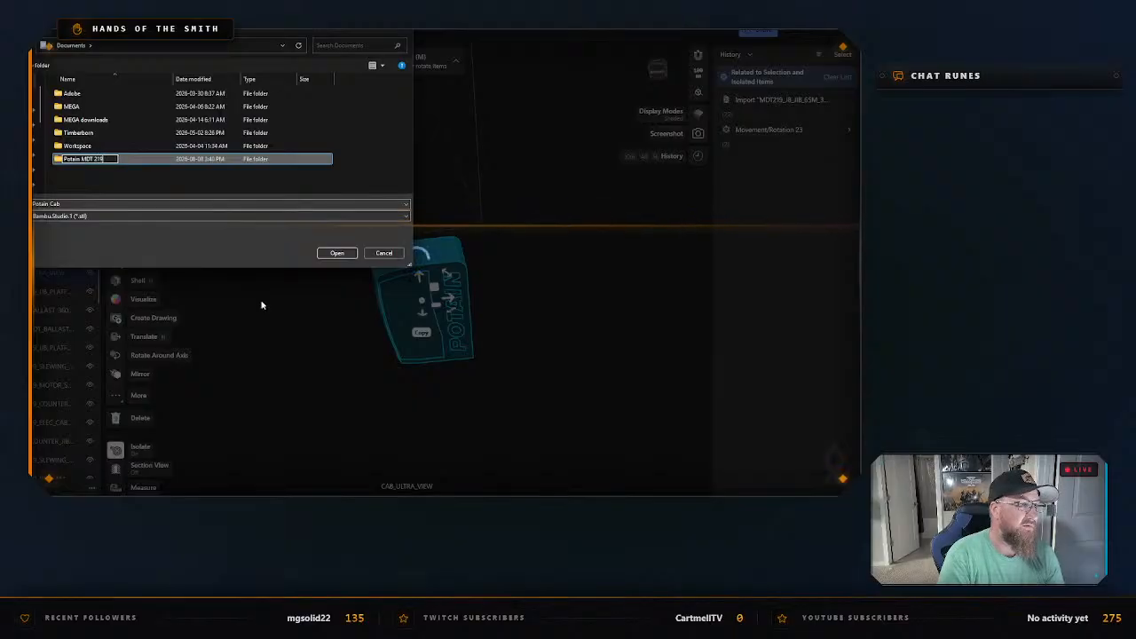
text( J8)
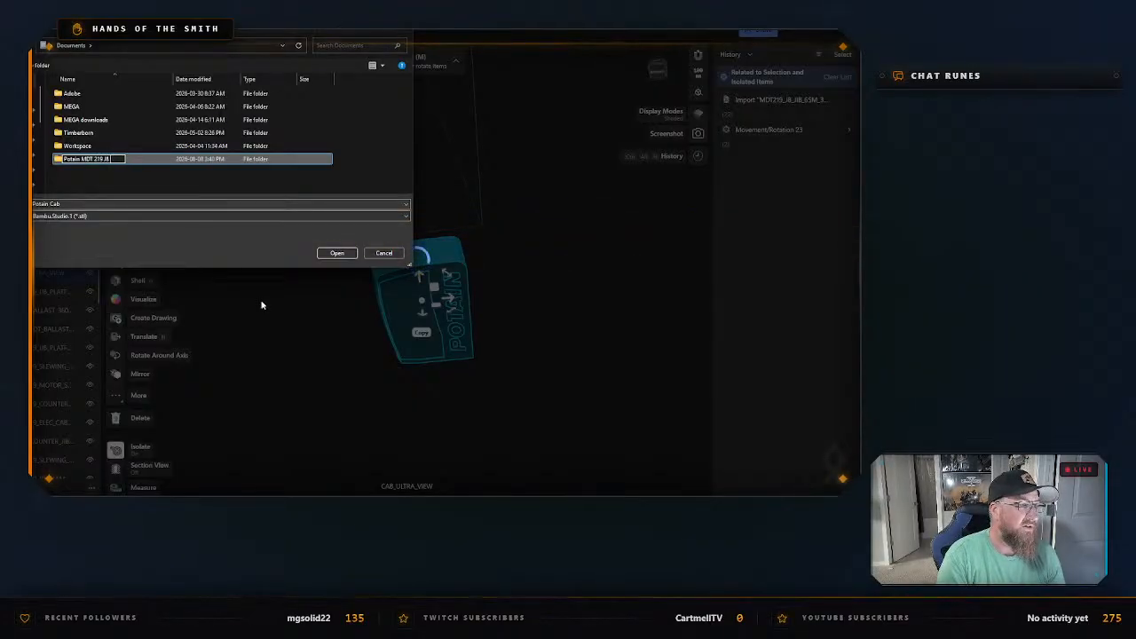
text( - CAD)
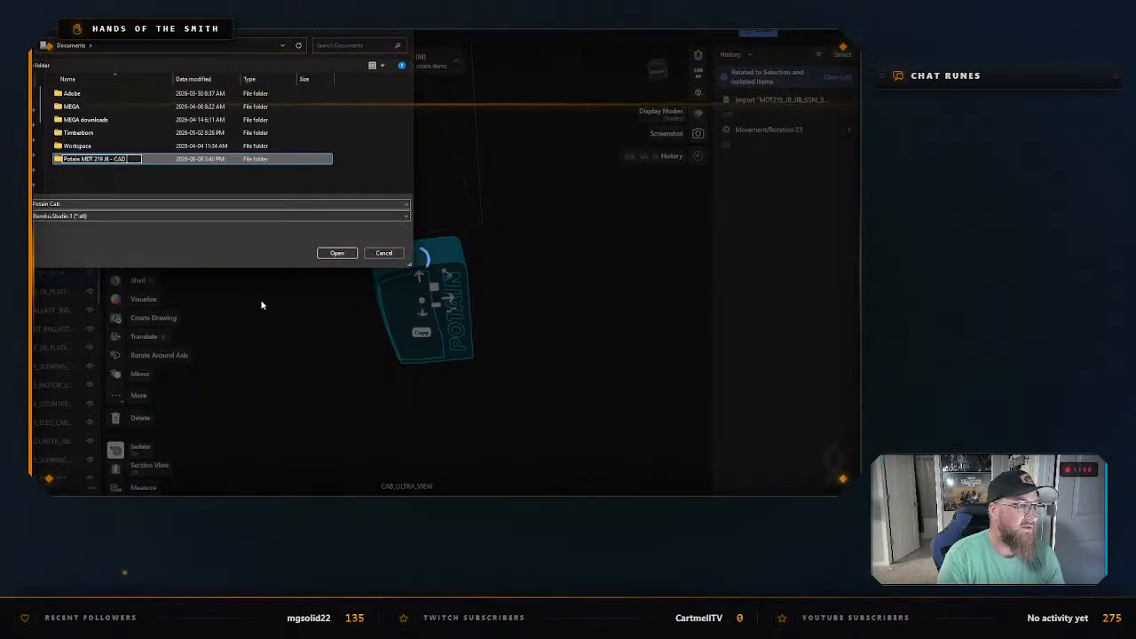
text( Files)
key(Return)
key(Return)
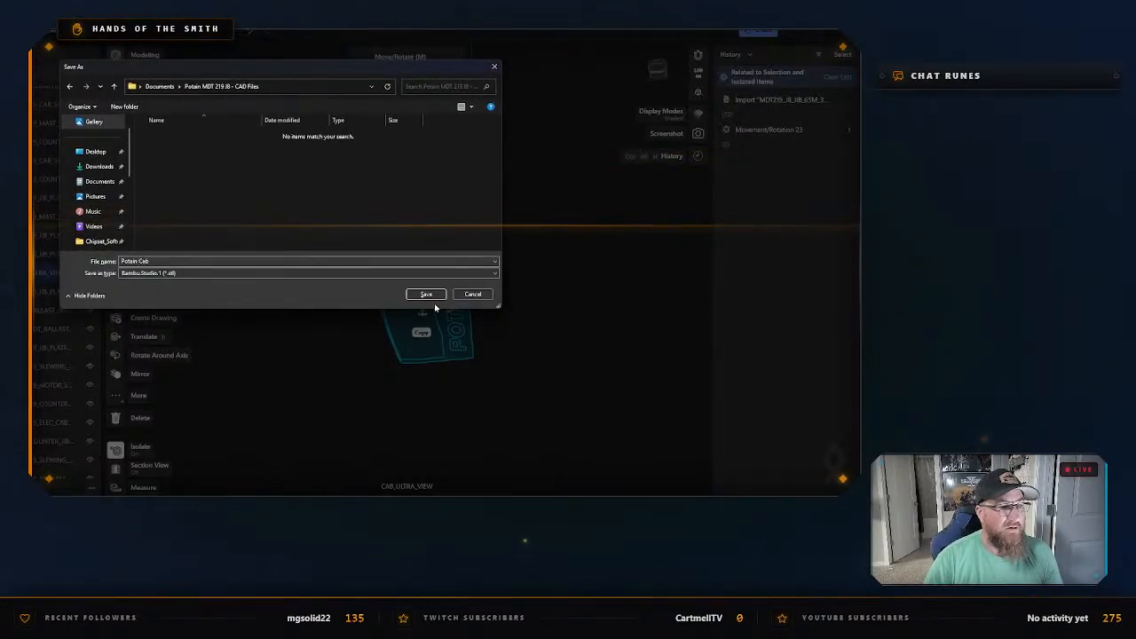
click(429, 296)
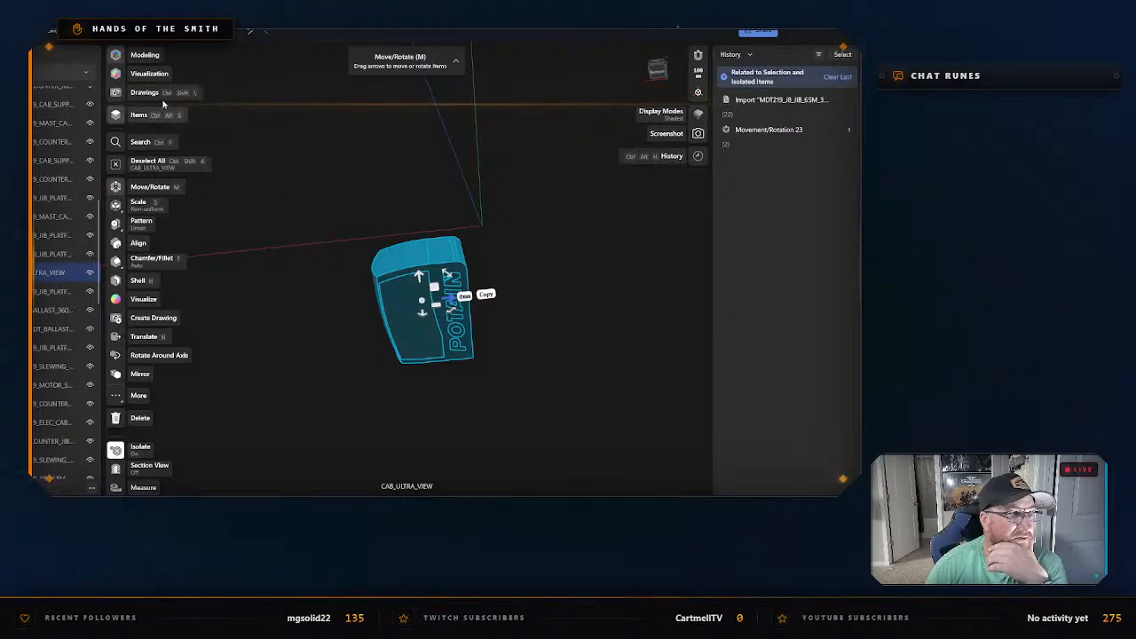
Review the resolution choices in the STL export settings and leave them without exporting.
click(124, 31)
mouse_move(179, 237)
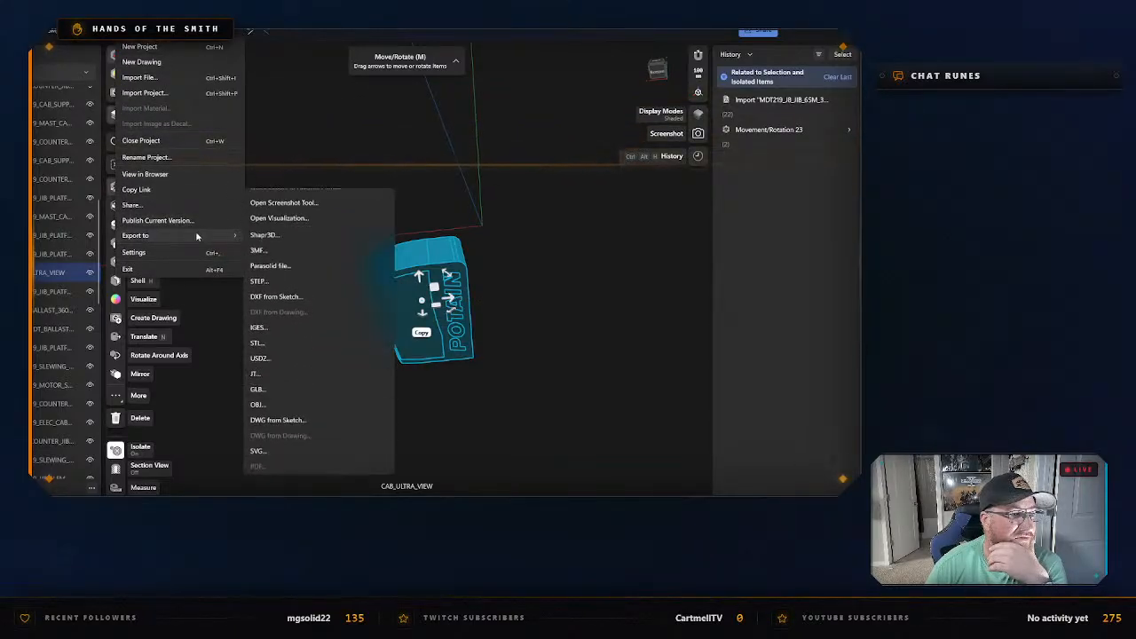
click(293, 199)
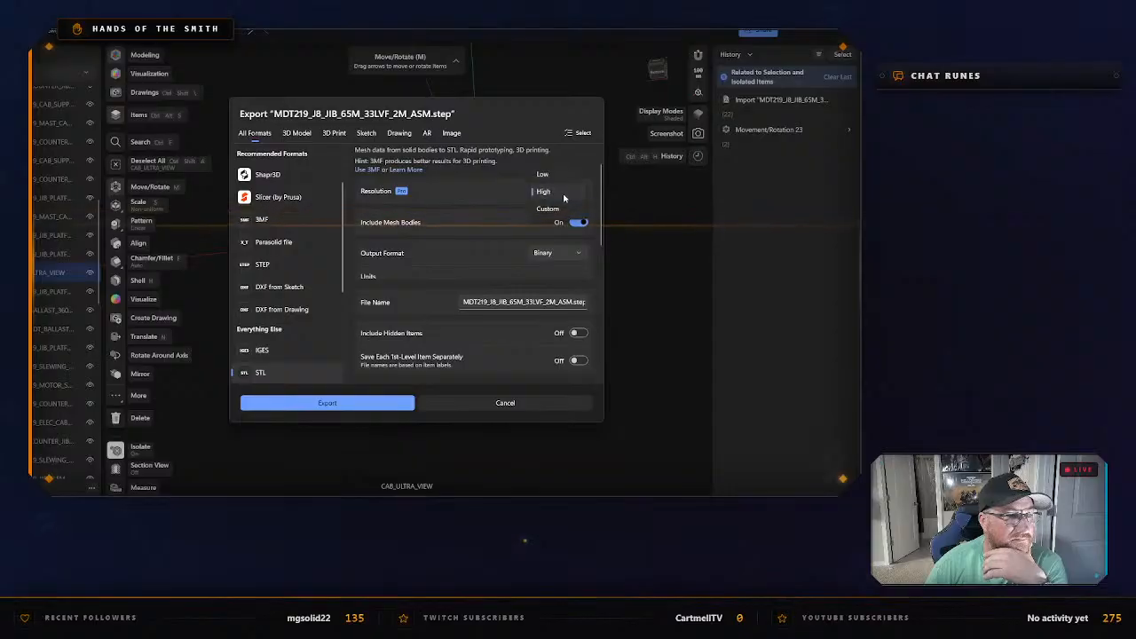
click(505, 404)
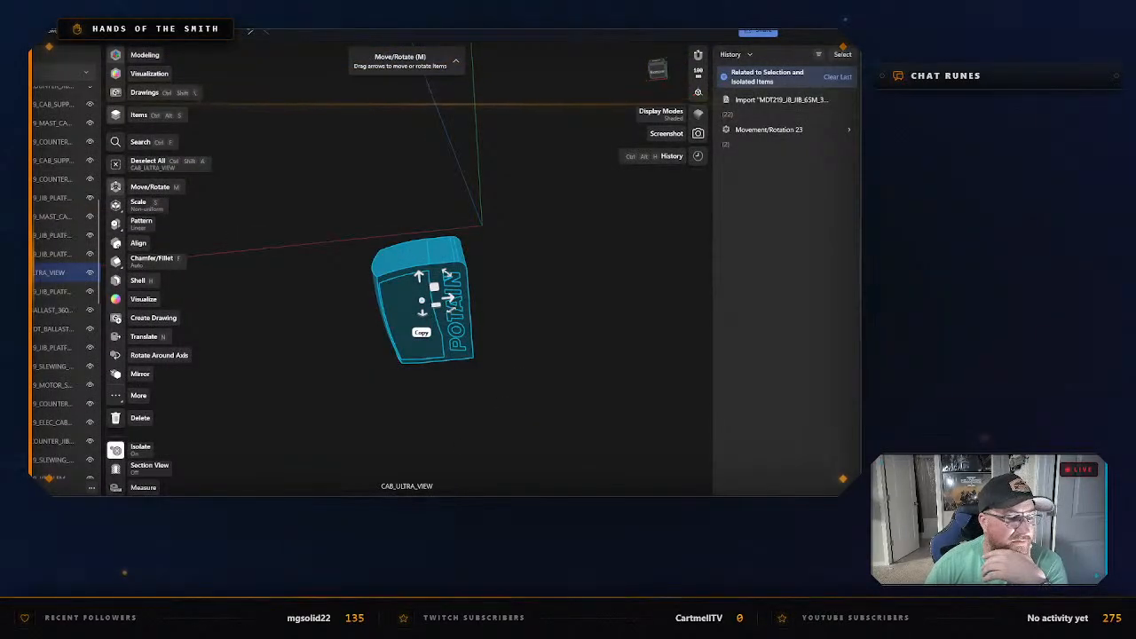
Launch Bambu Studio and open the Prepare workspace with its empty build plate.
key(super)
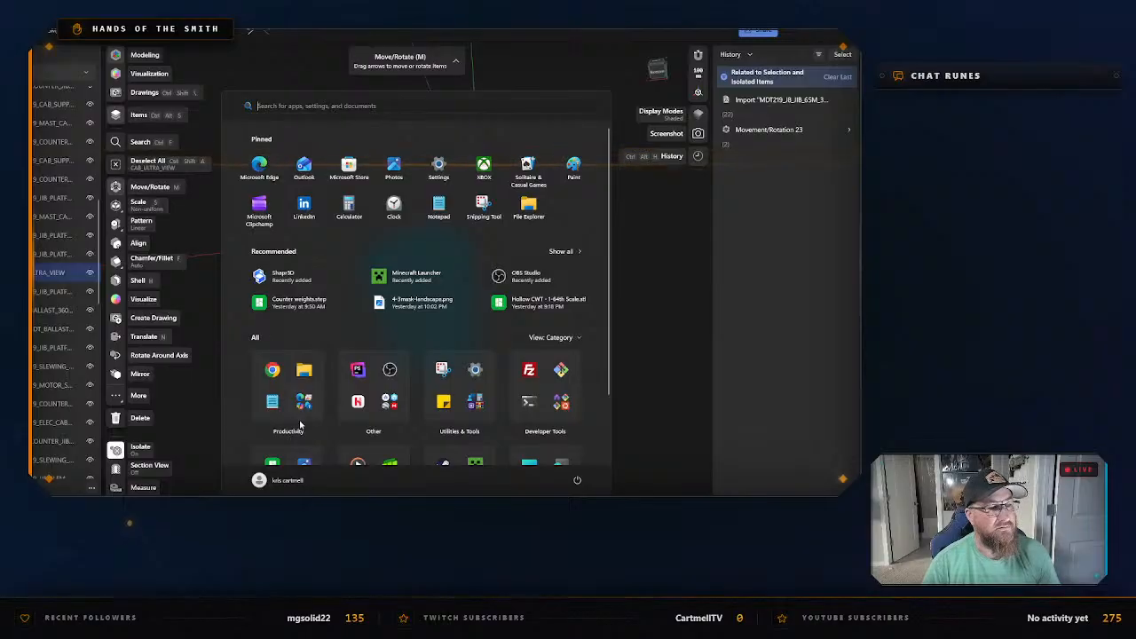
text(ba)
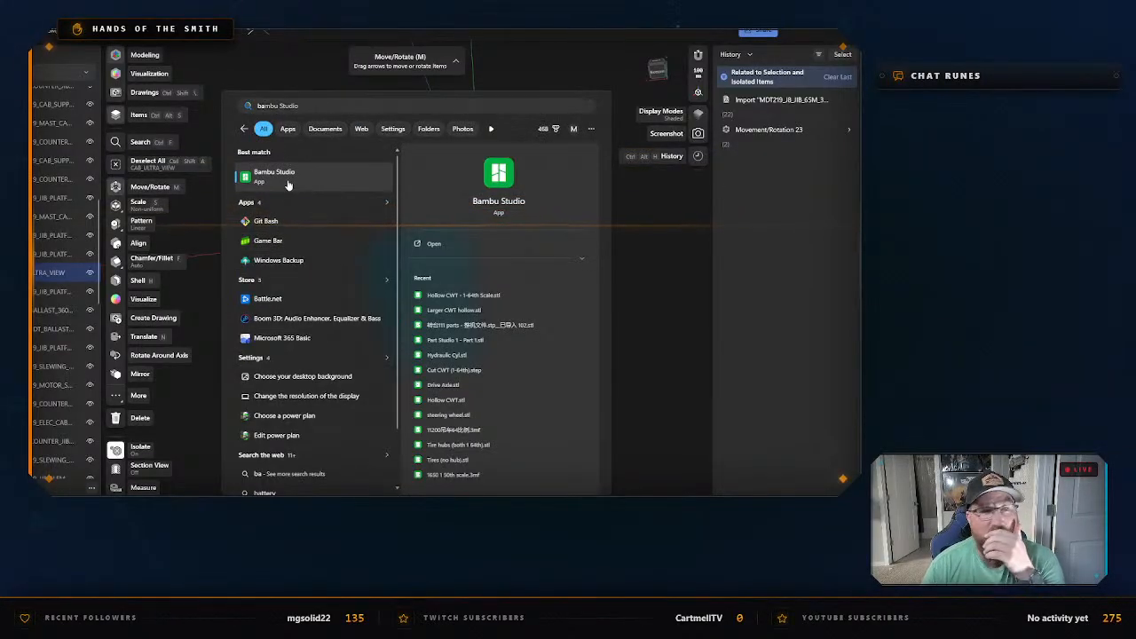
click(287, 184)
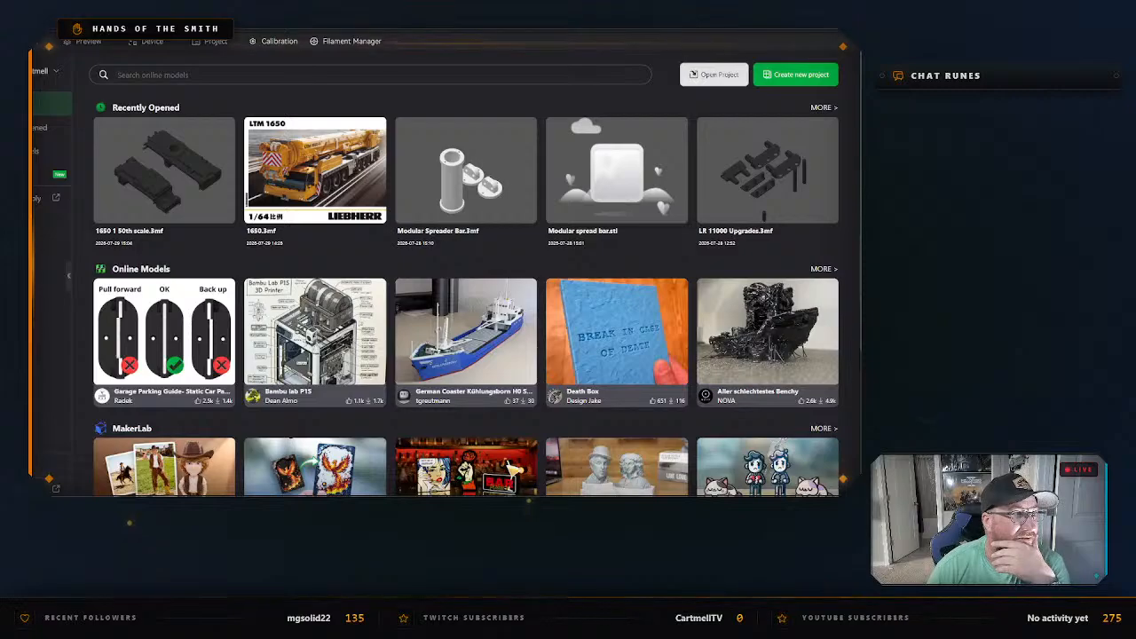
click(36, 42)
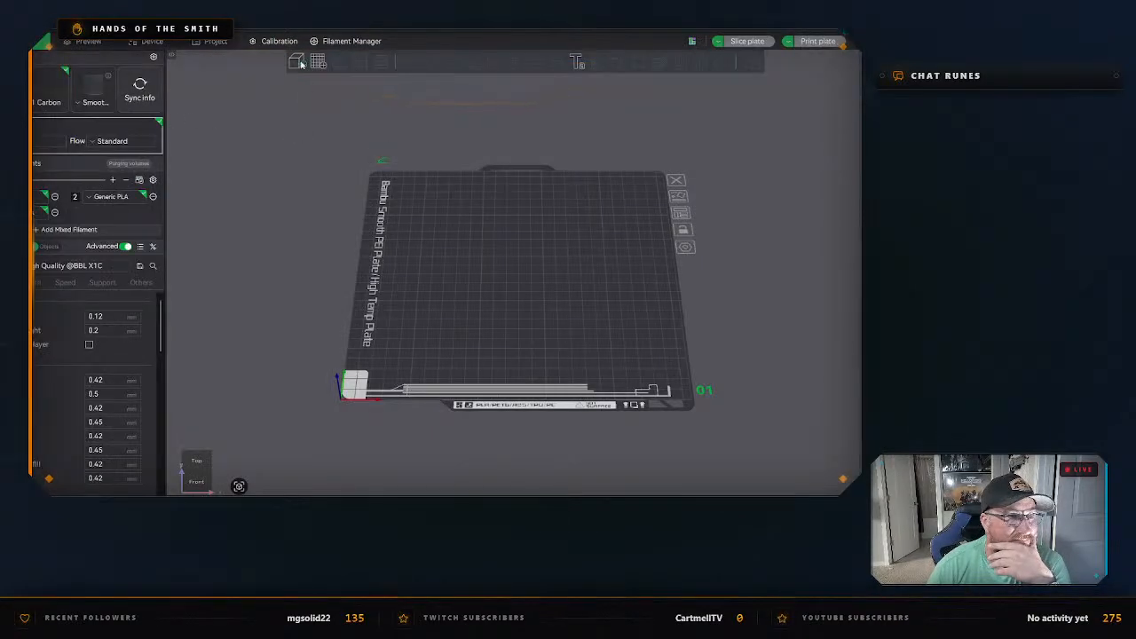
Import "Potain Cab.stl" from the Documents folder "Potain MDT 219 J8 - CAD Files" onto the build plate.
click(298, 61)
click(33, 140)
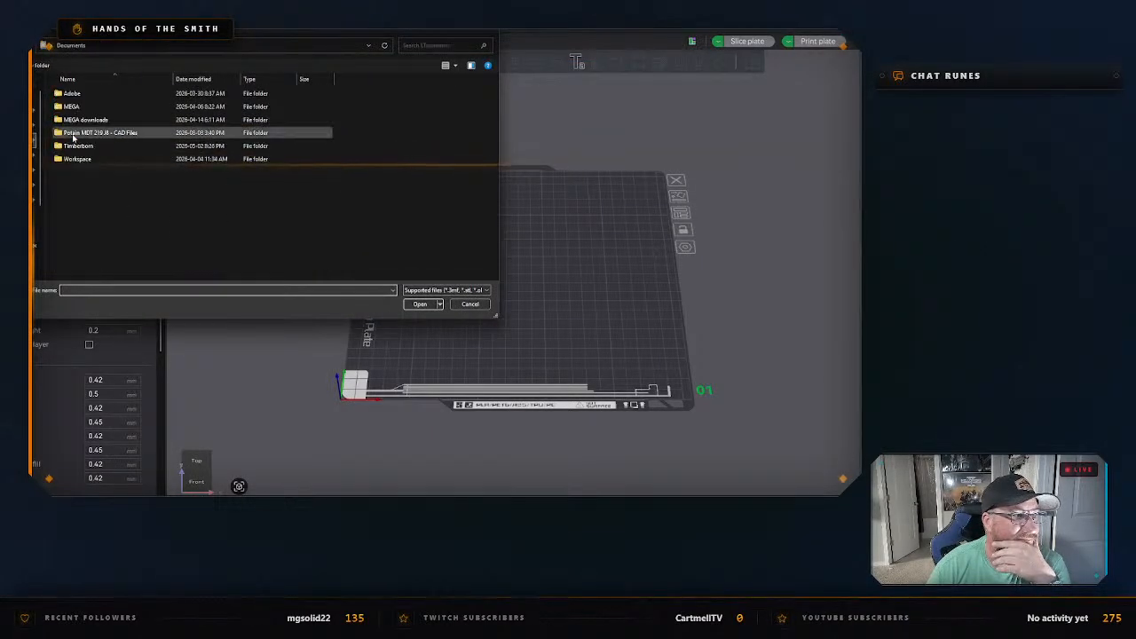
double_click(92, 132)
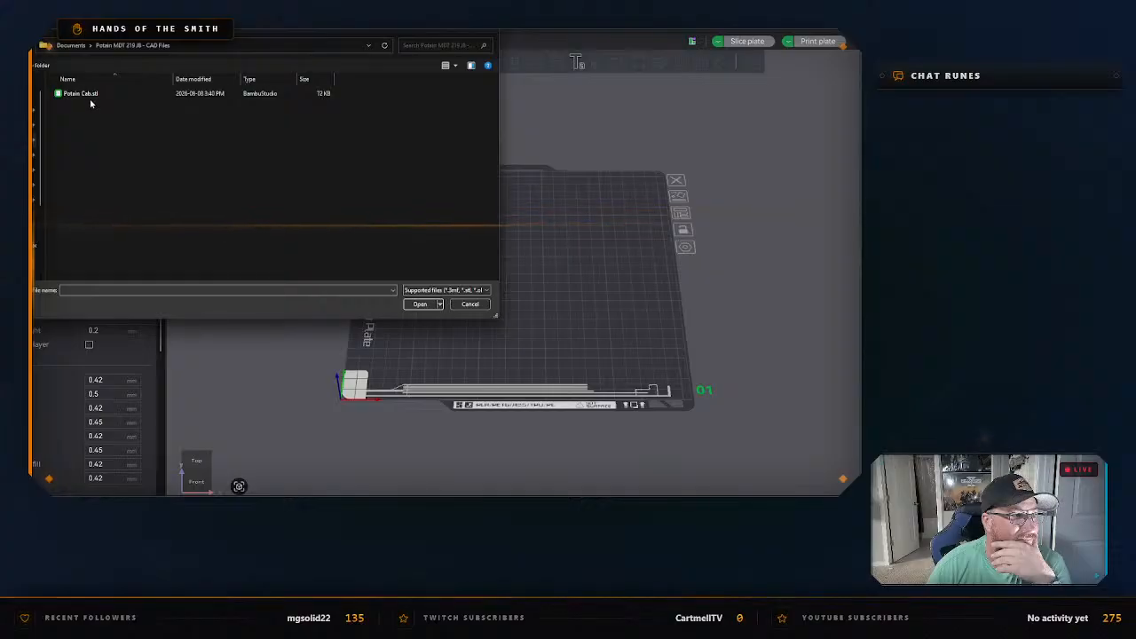
click(90, 95)
double_click(90, 96)
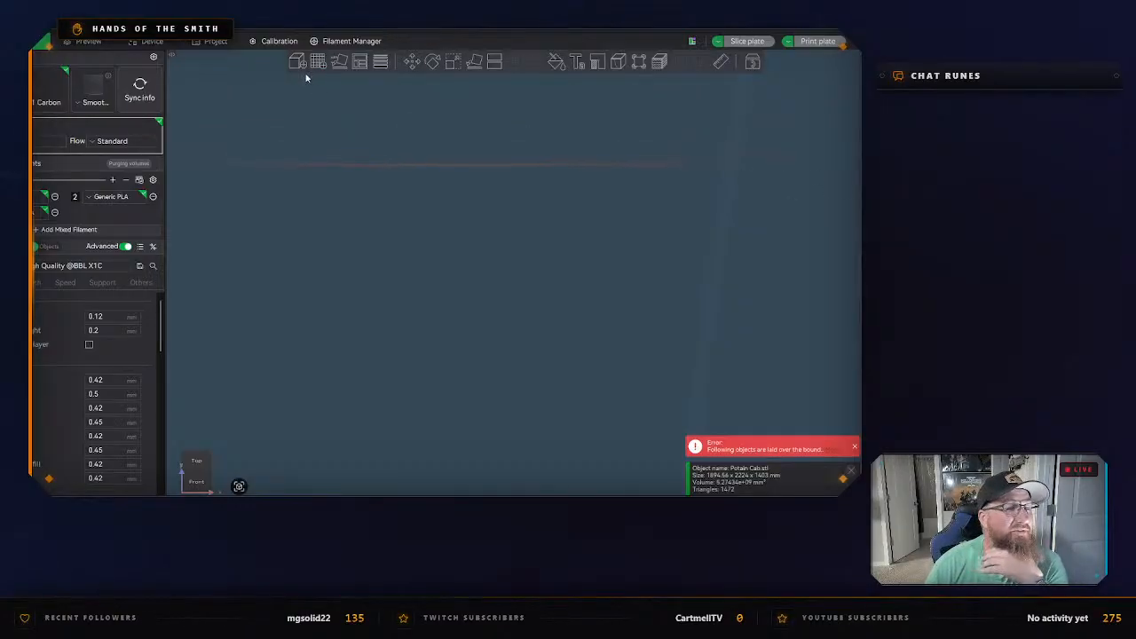
Scale the imported cab uniformly so that its X size is 37.89 mm.
click(452, 63)
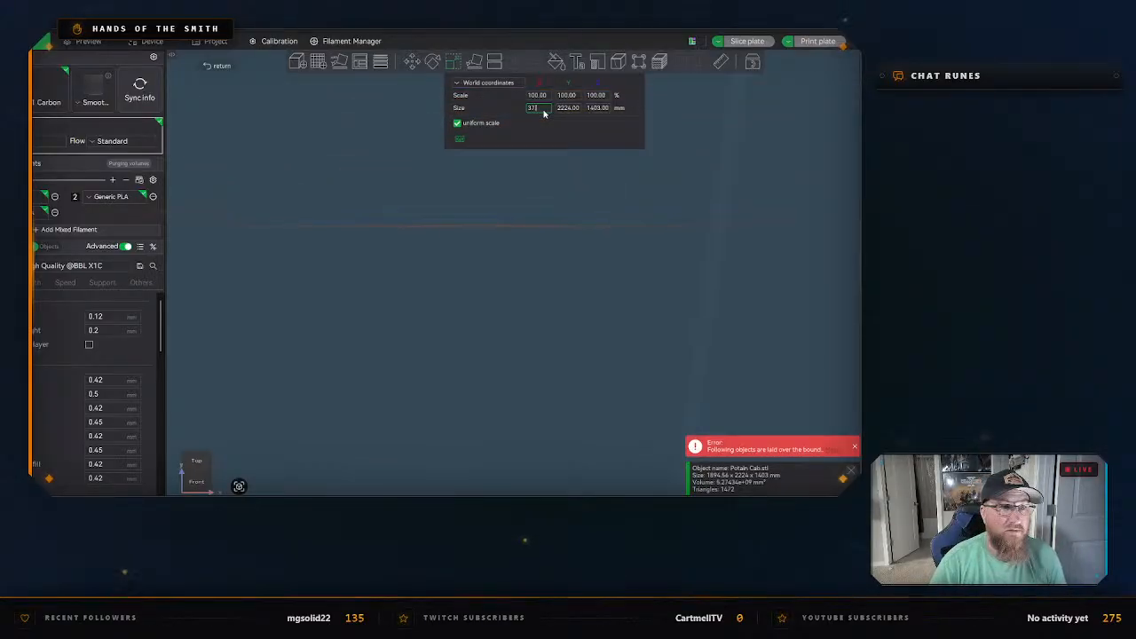
key(Return)
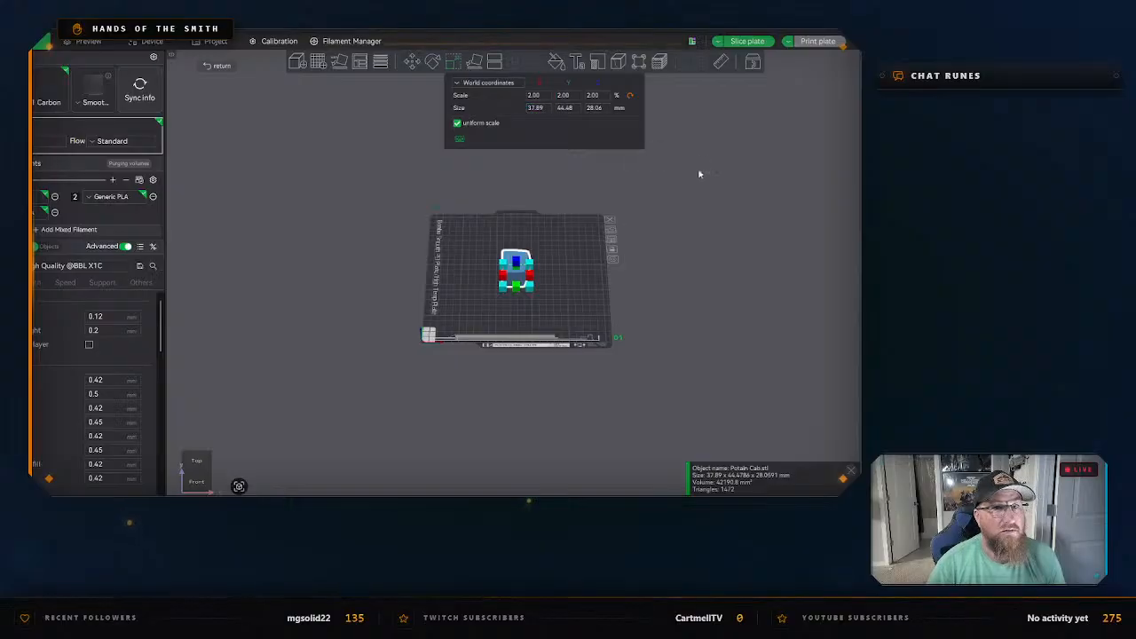
click(627, 200)
Lay the cab on its flat, front-facing end face so that its longest dimension stands upright on the plate.
scroll(634, 293, up, 5)
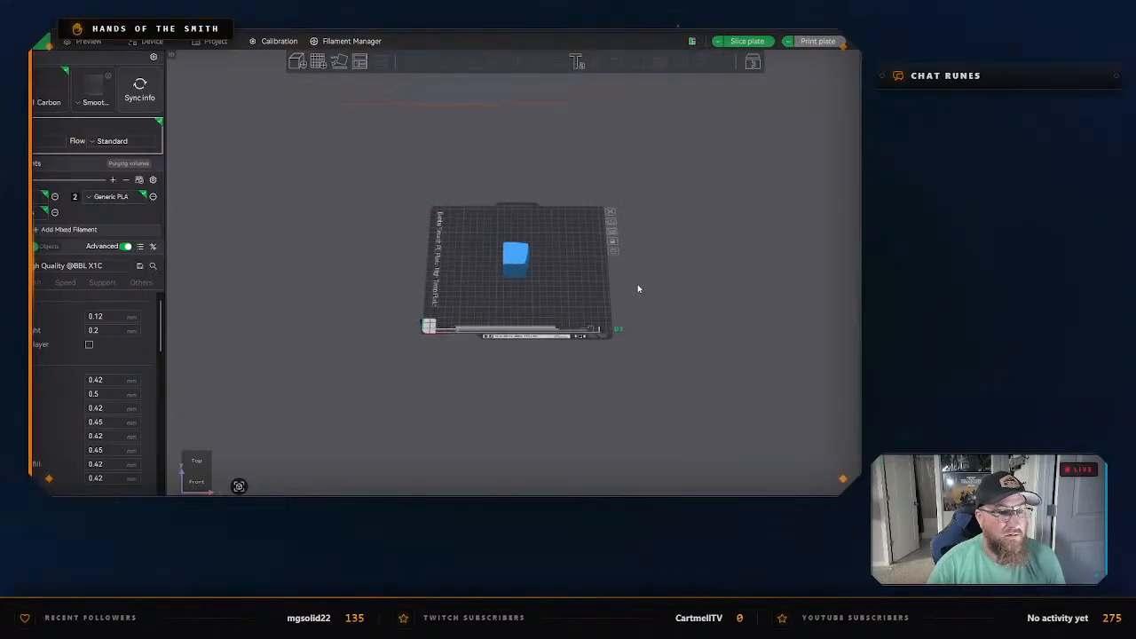
scroll(634, 308, up, 3)
drag(633, 309, 636, 358)
drag(648, 314, 573, 291)
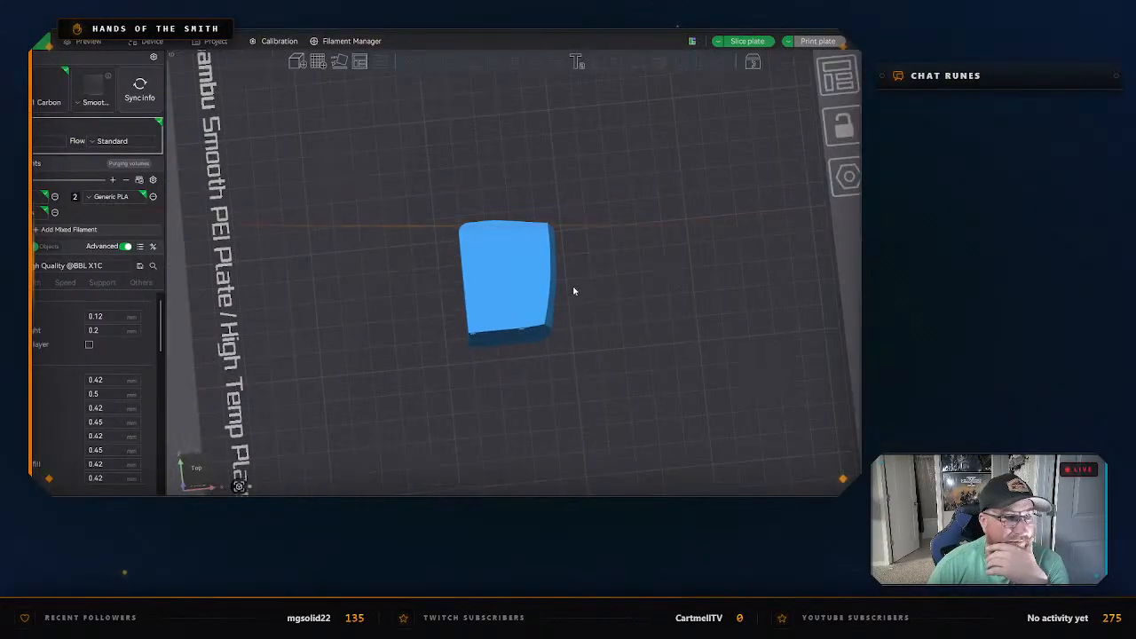
click(535, 249)
click(476, 64)
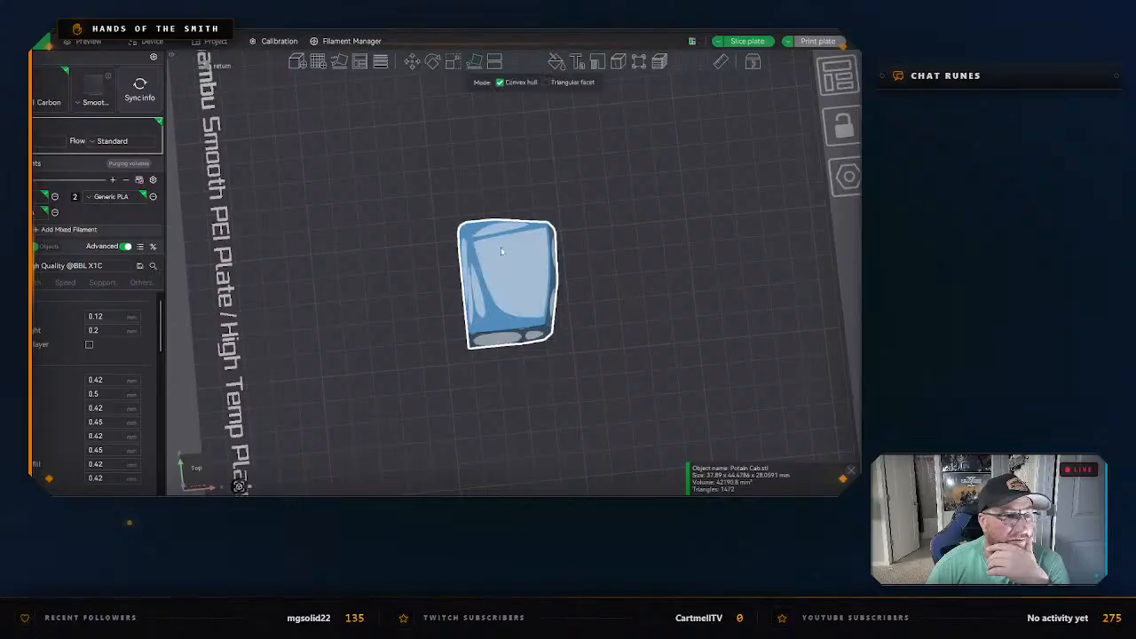
click(500, 337)
click(602, 310)
drag(602, 310, 632, 286)
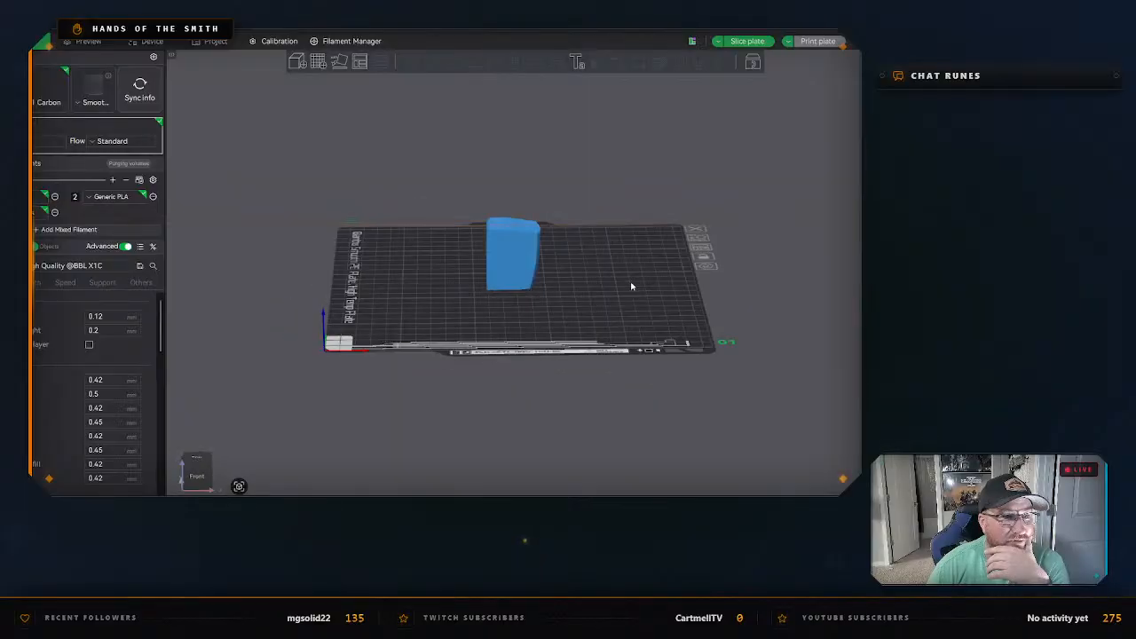
click(528, 256)
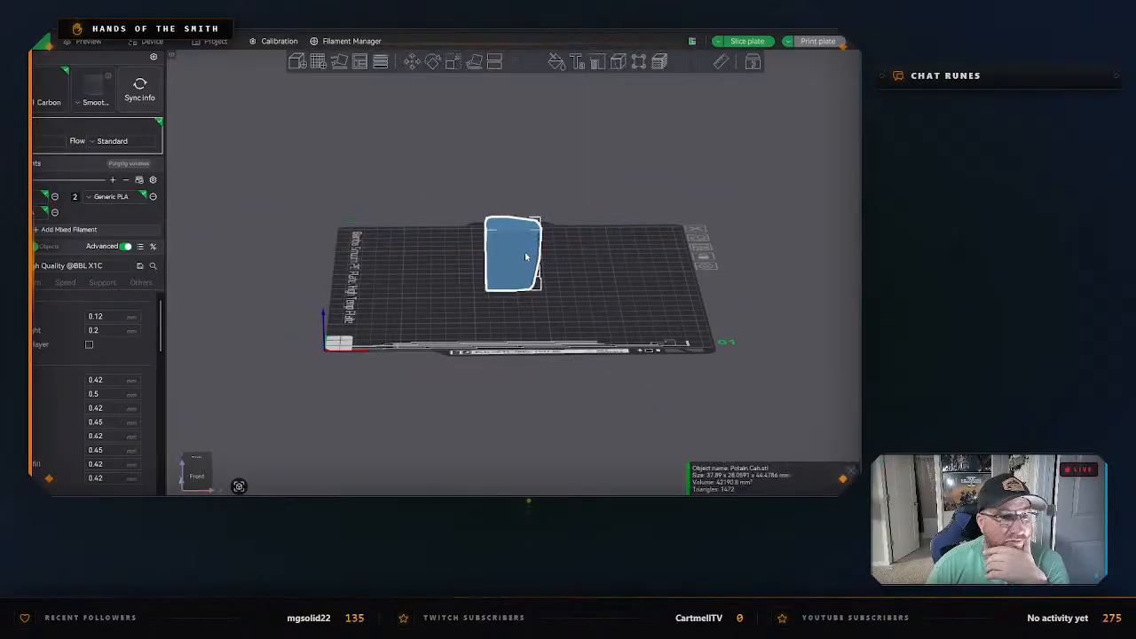
Return to Shapr3D, deselect the cab and exit isolation so all crane components are shown.
key(alt+Tab)
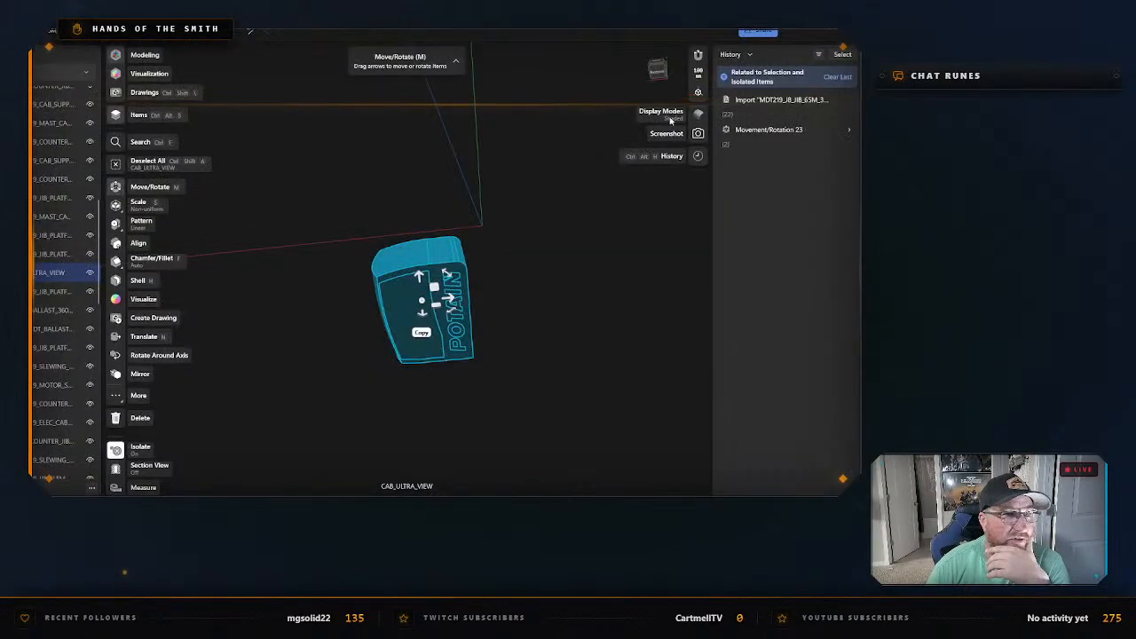
click(544, 280)
right_click(448, 288)
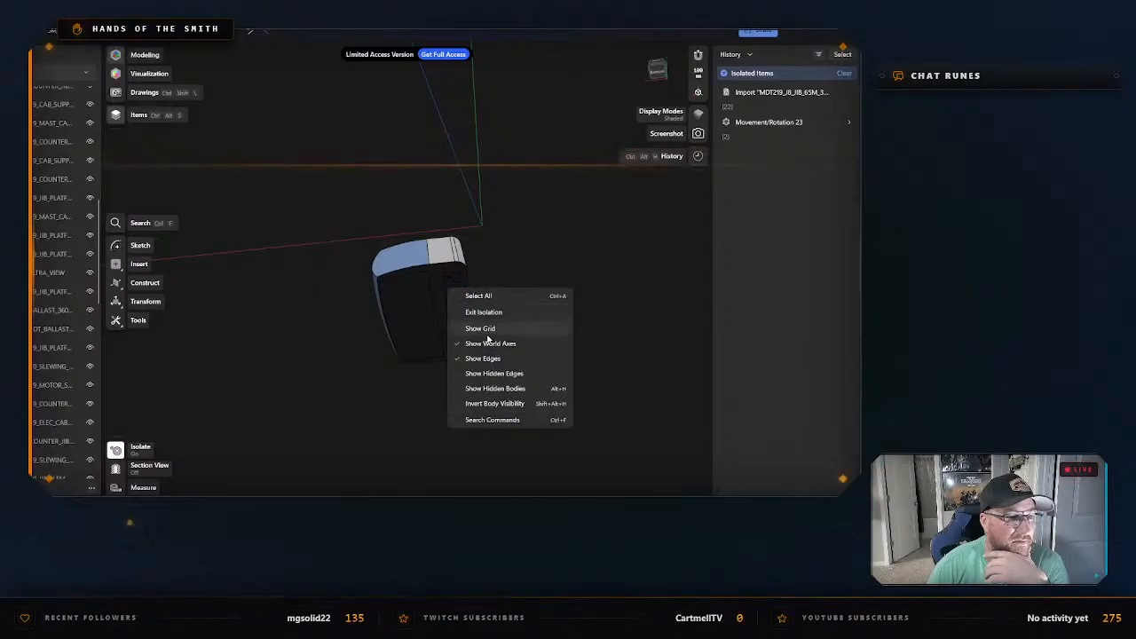
click(460, 305)
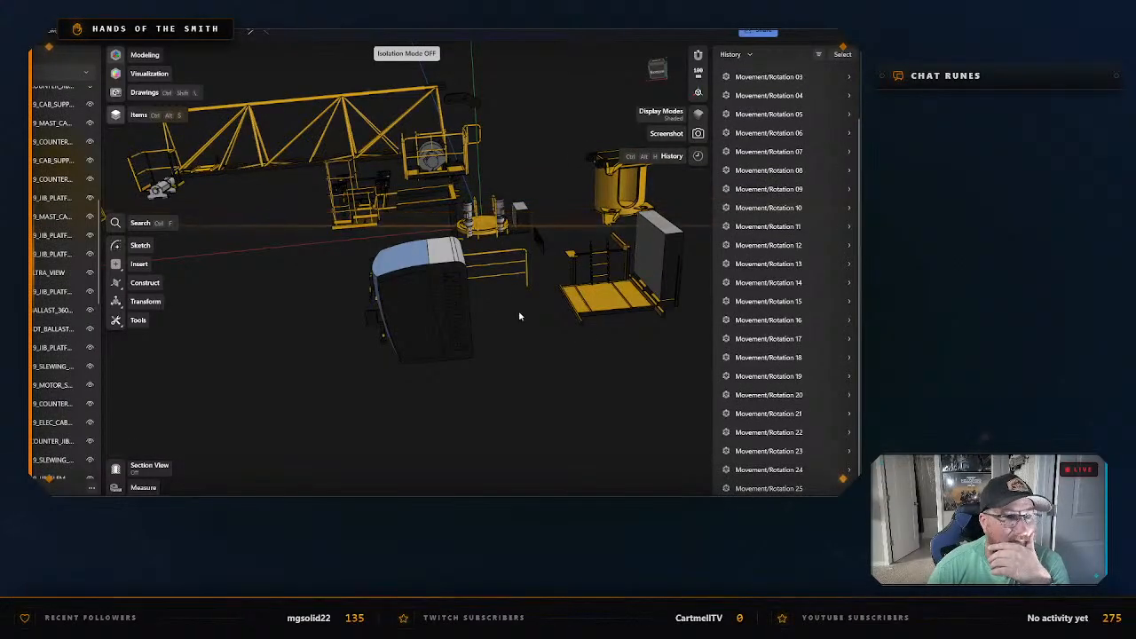
Isolate the jib section MDT219_JIB_ELEM_2_BIM from the other crane components.
scroll(519, 314, down, 5)
middle_drag(275, 346, 388, 304)
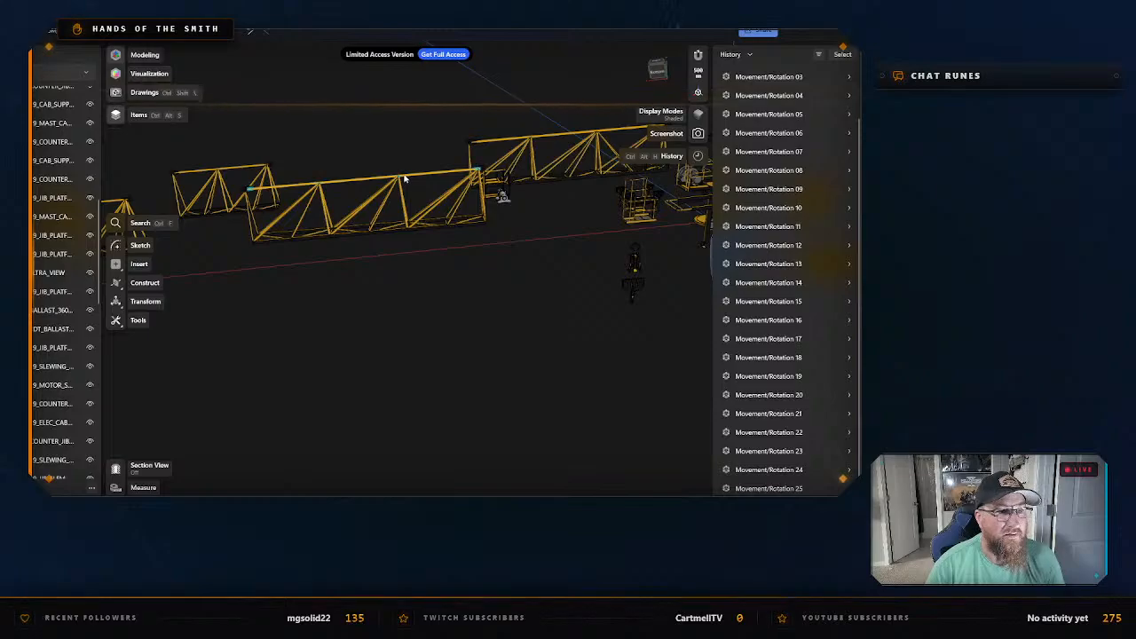
click(404, 182)
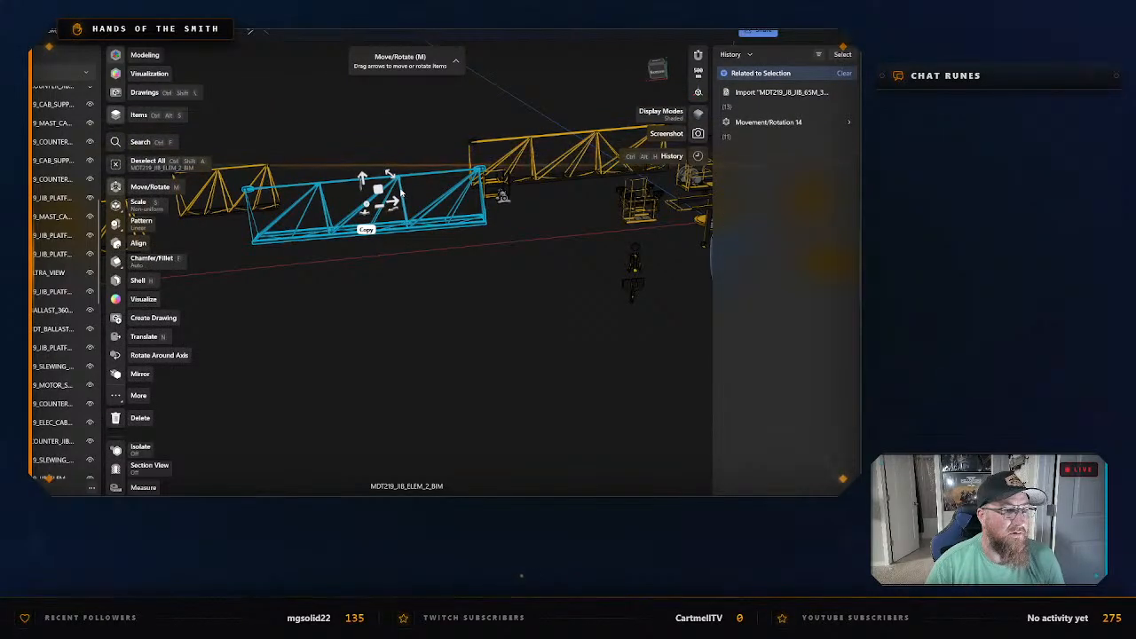
right_click(401, 188)
click(410, 193)
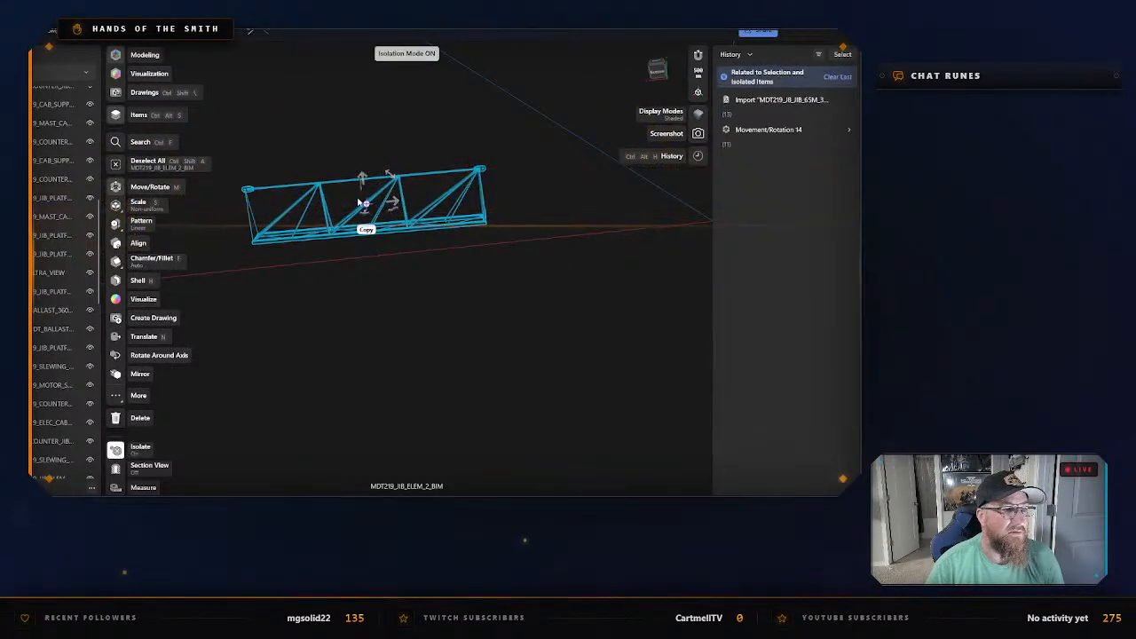
scroll(438, 270, up, 1)
Open the export settings for the isolated jib section and examine the STEP, 3MF and Slicer (by Prusa) options.
click(124, 31)
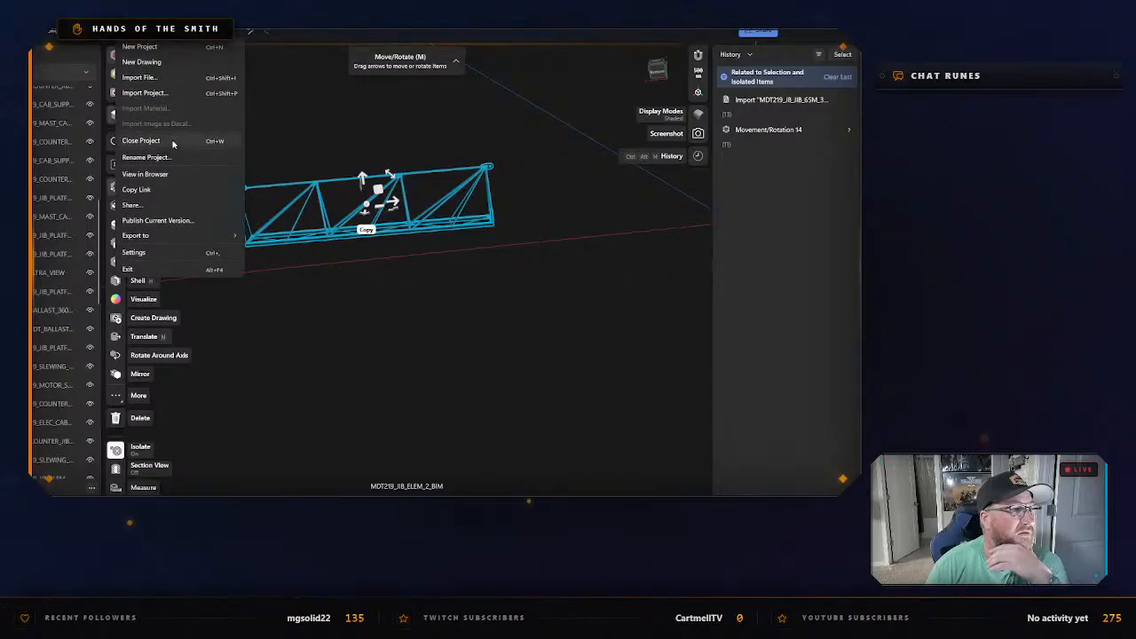
mouse_move(178, 238)
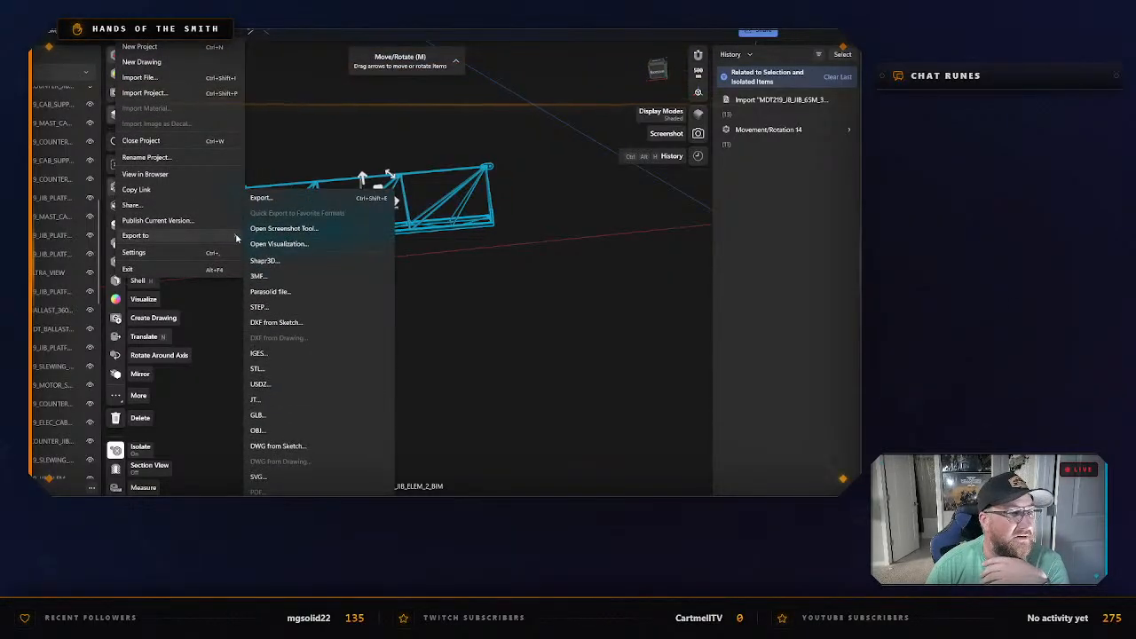
click(312, 196)
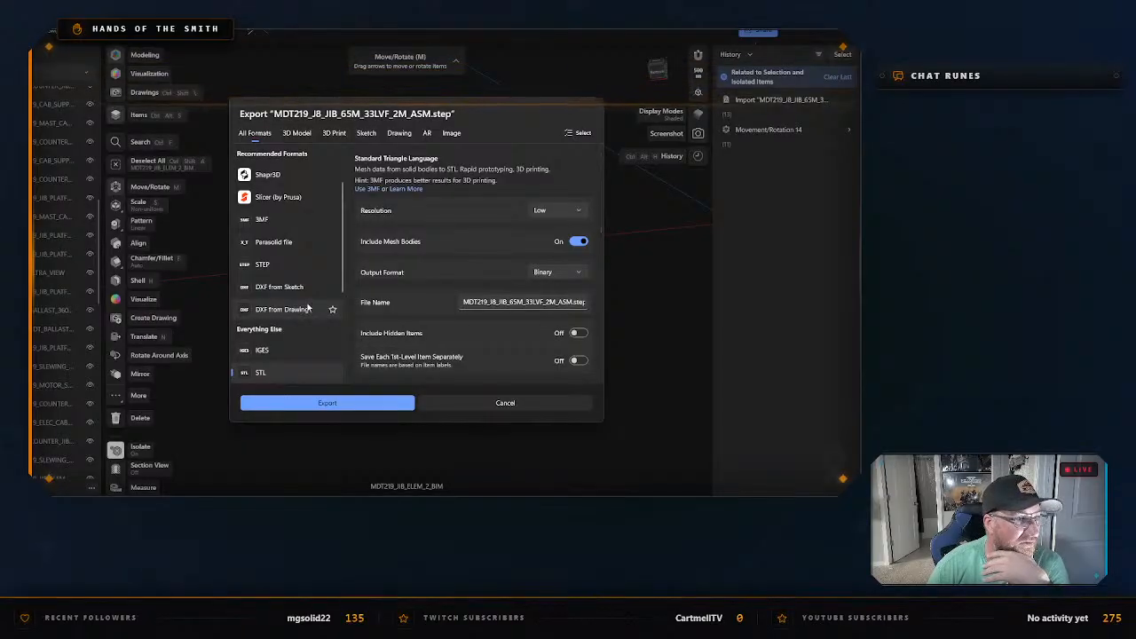
click(297, 266)
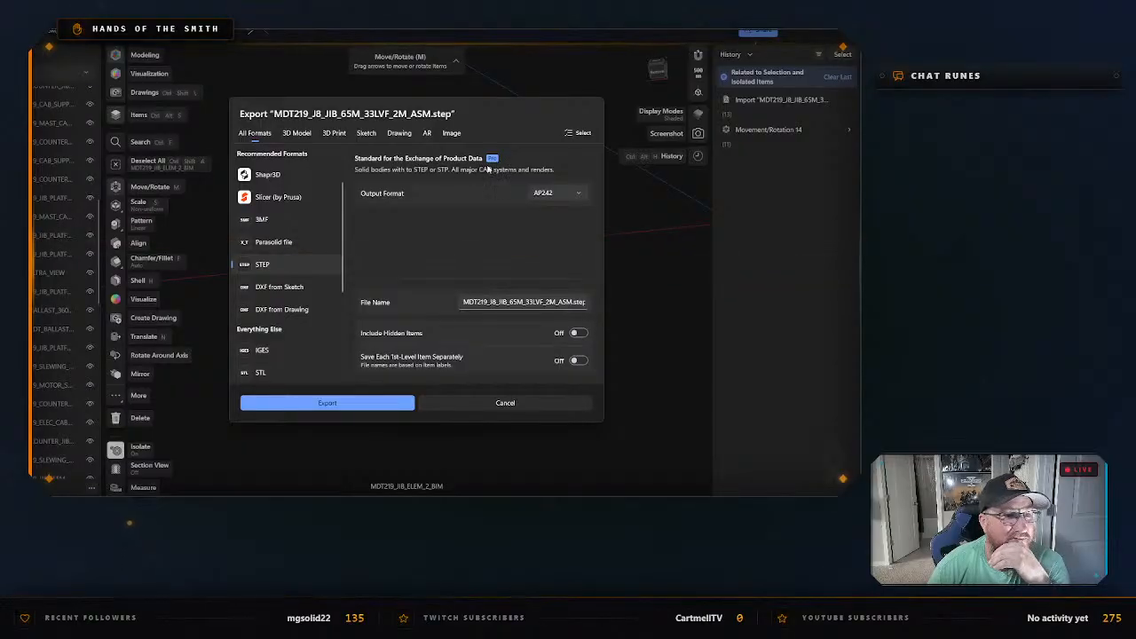
click(287, 220)
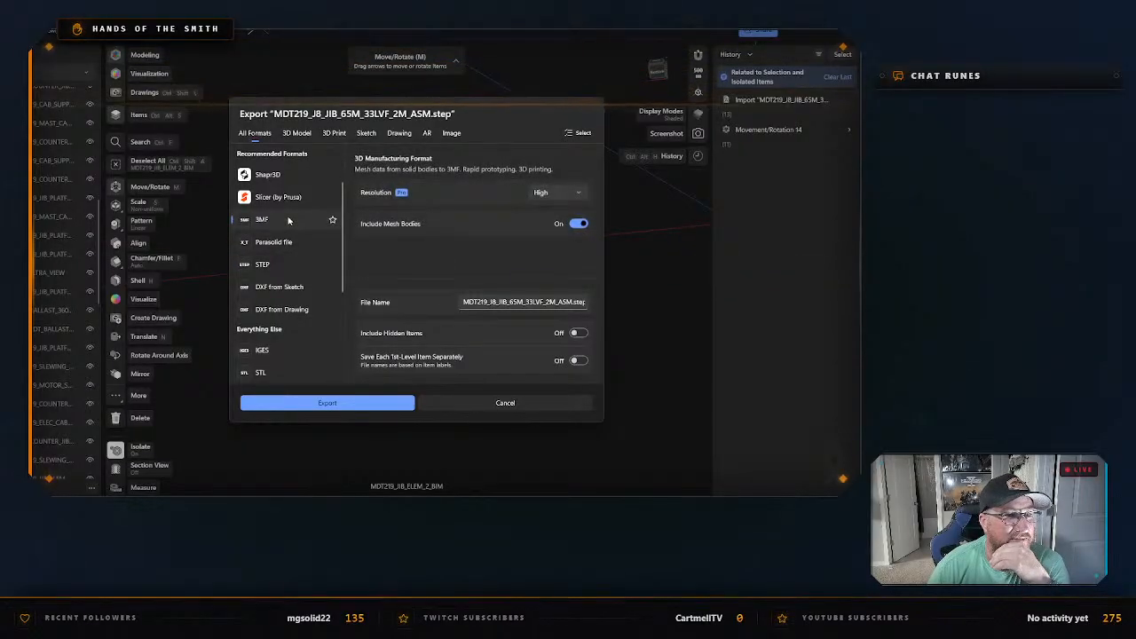
click(283, 242)
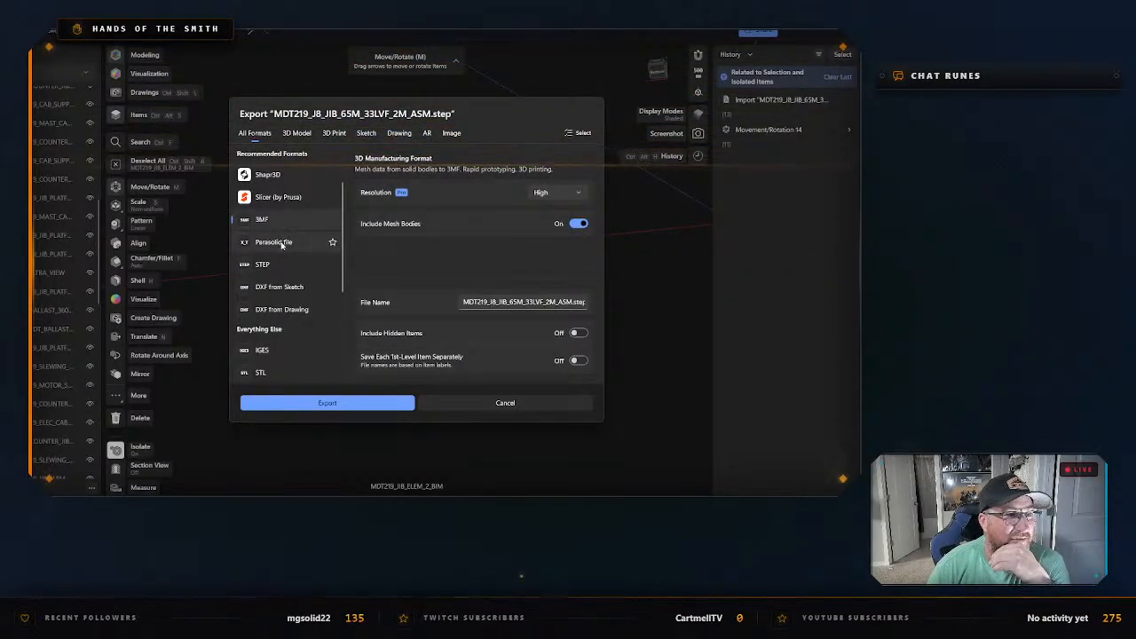
click(292, 200)
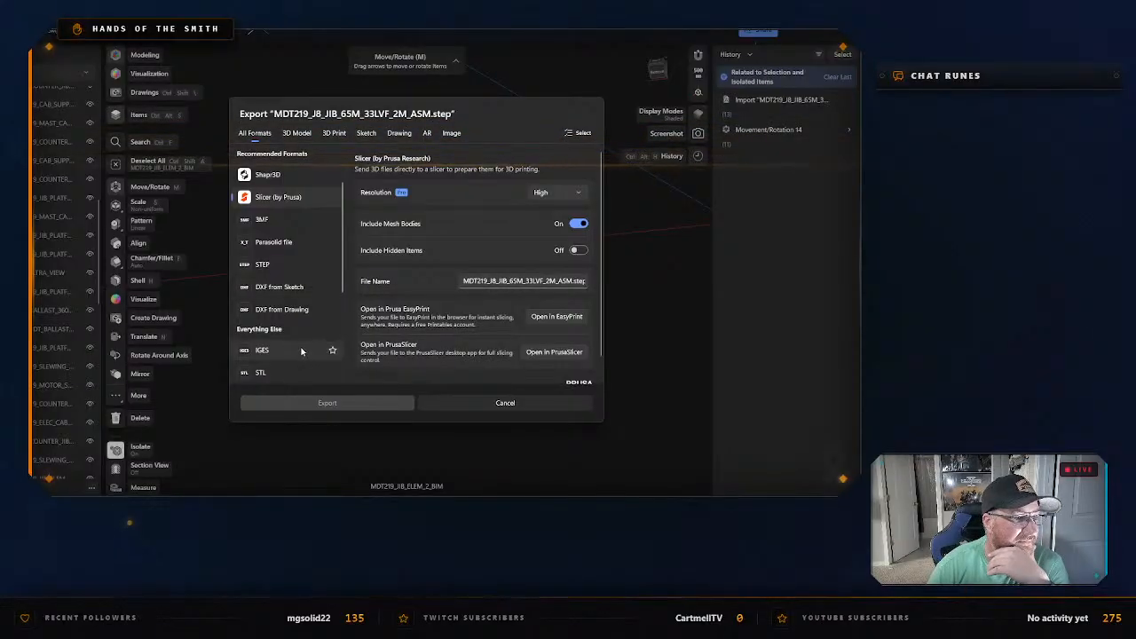
click(300, 264)
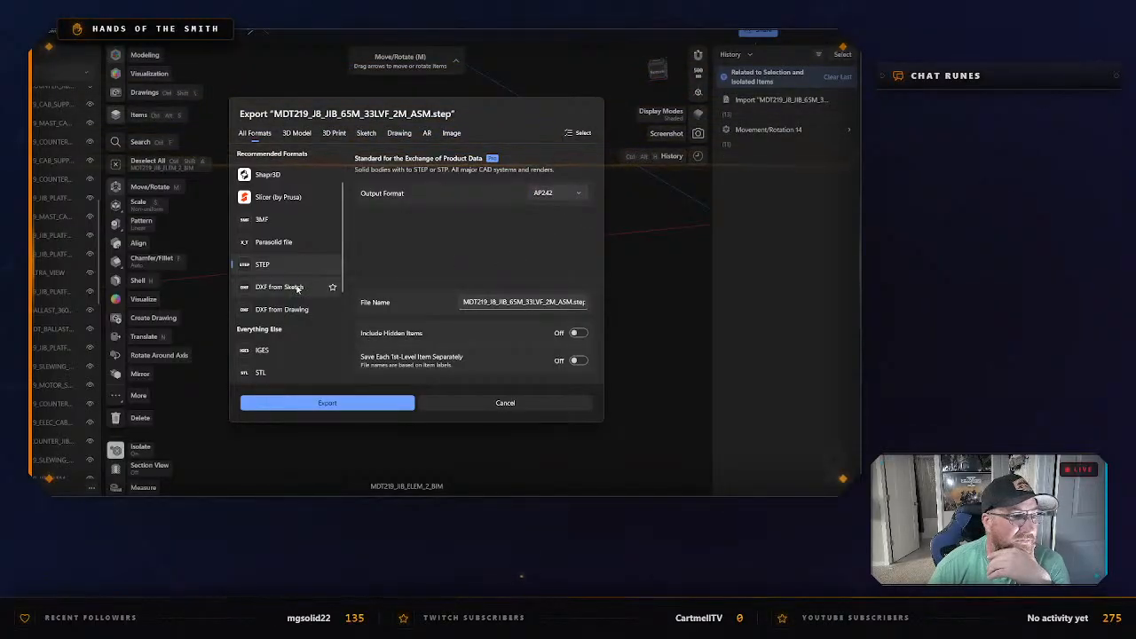
Export the isolated jib section as a low-resolution binary STL named "First Jib Section" in the "Potain MDT 219 J8 - CAD Files" folder.
scroll(292, 293, down, 1)
click(267, 336)
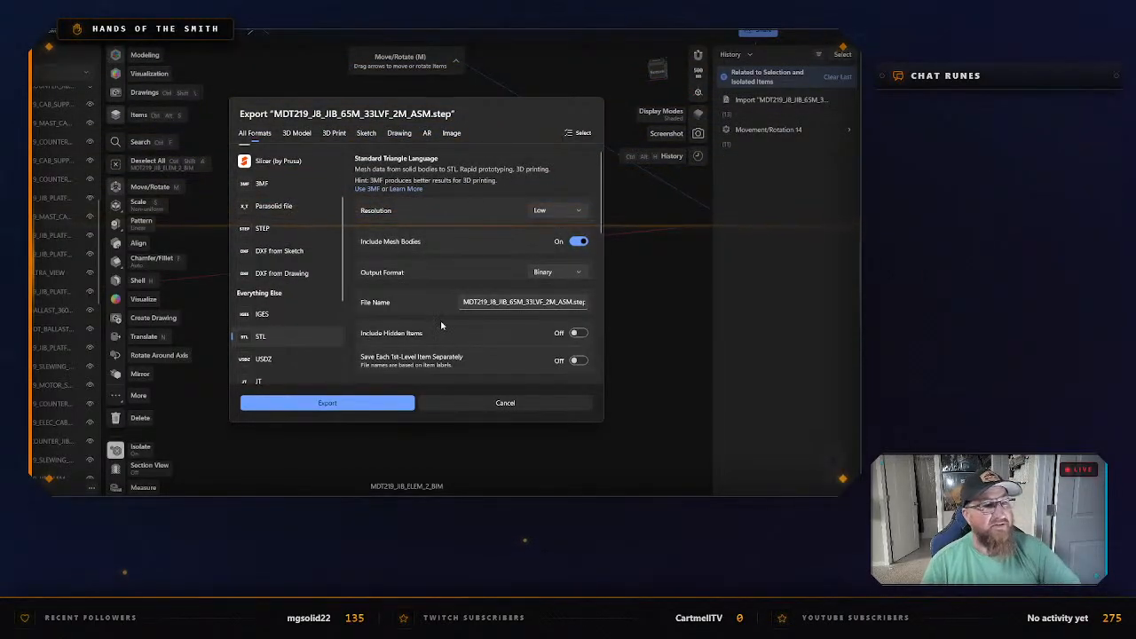
click(498, 306)
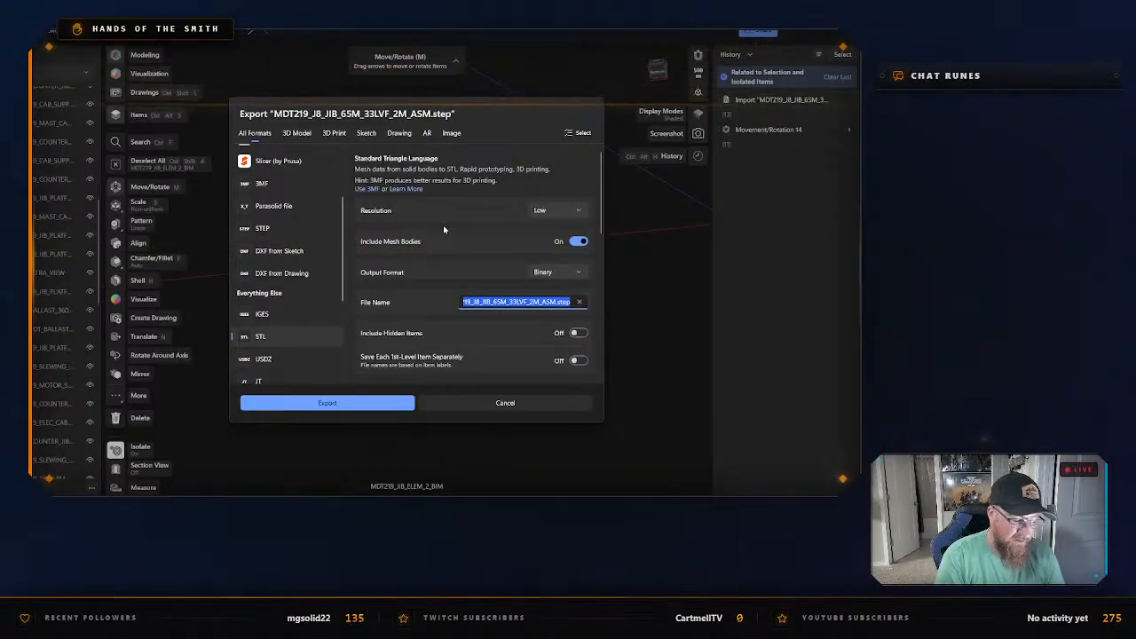
text(First Jib Section)
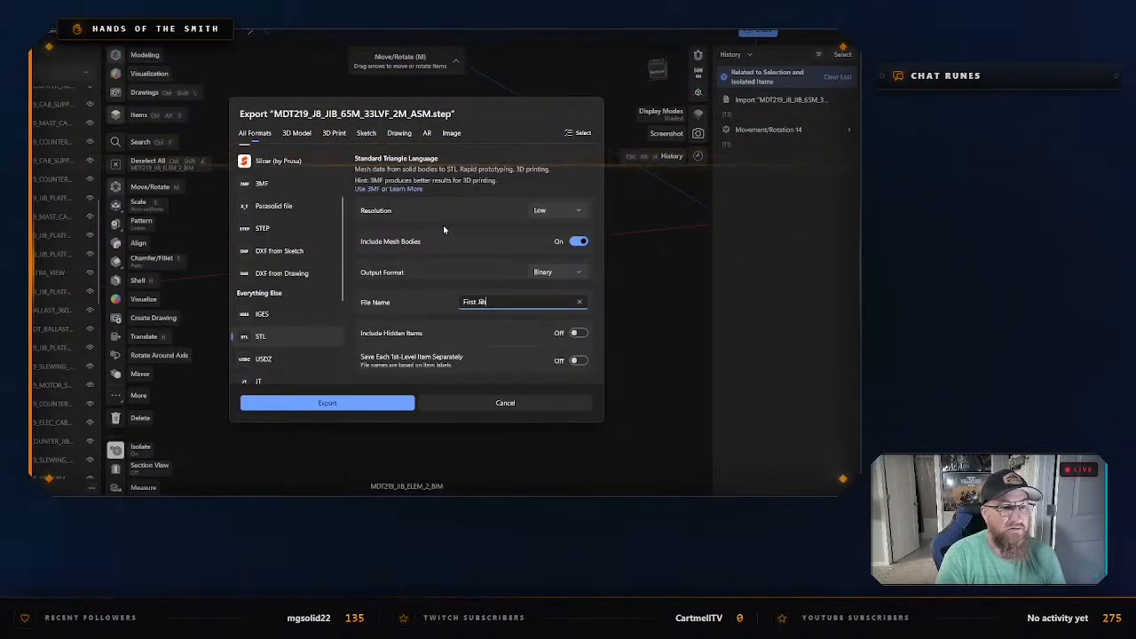
click(352, 403)
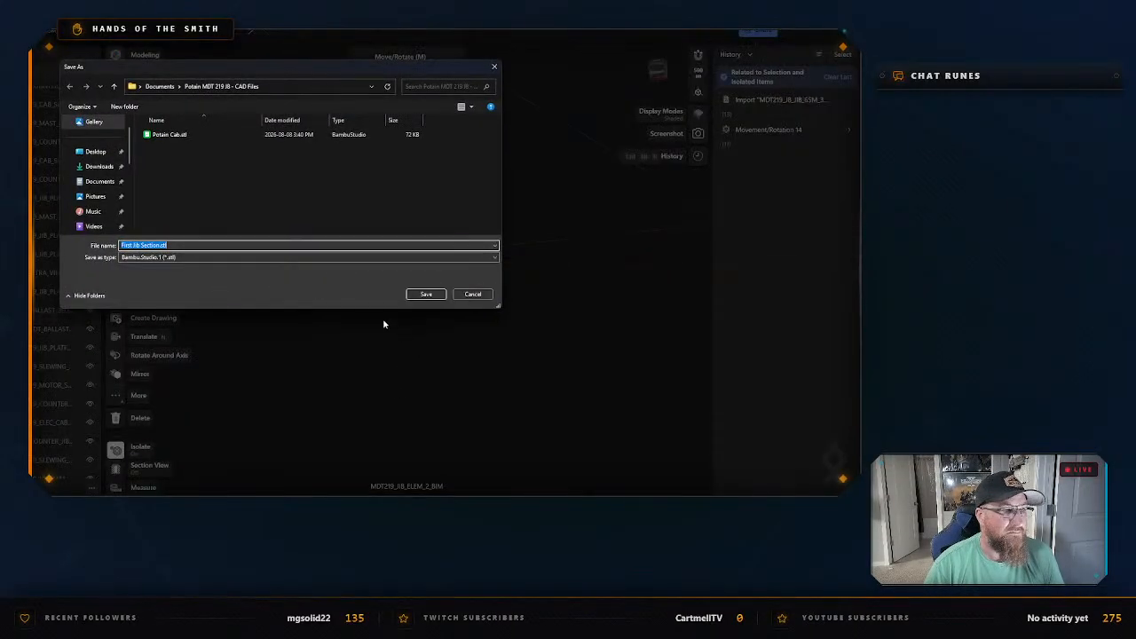
click(432, 296)
Switch to Bambu Studio and add a second build plate beside the one holding the cab.
click(455, 504)
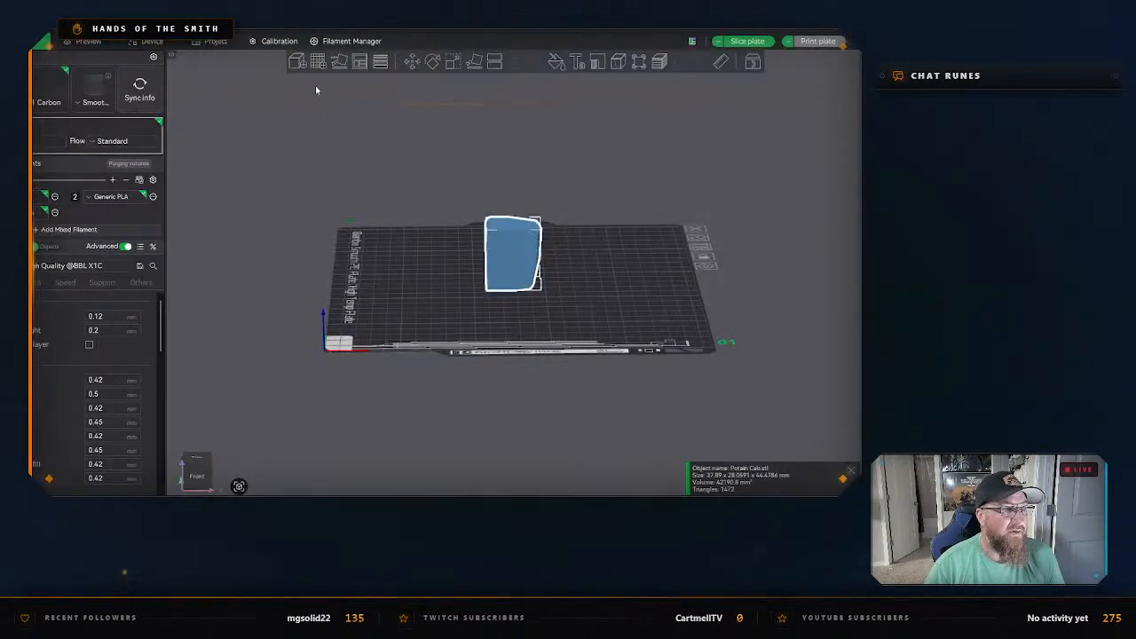
click(318, 62)
click(628, 277)
right_drag(628, 277, 430, 327)
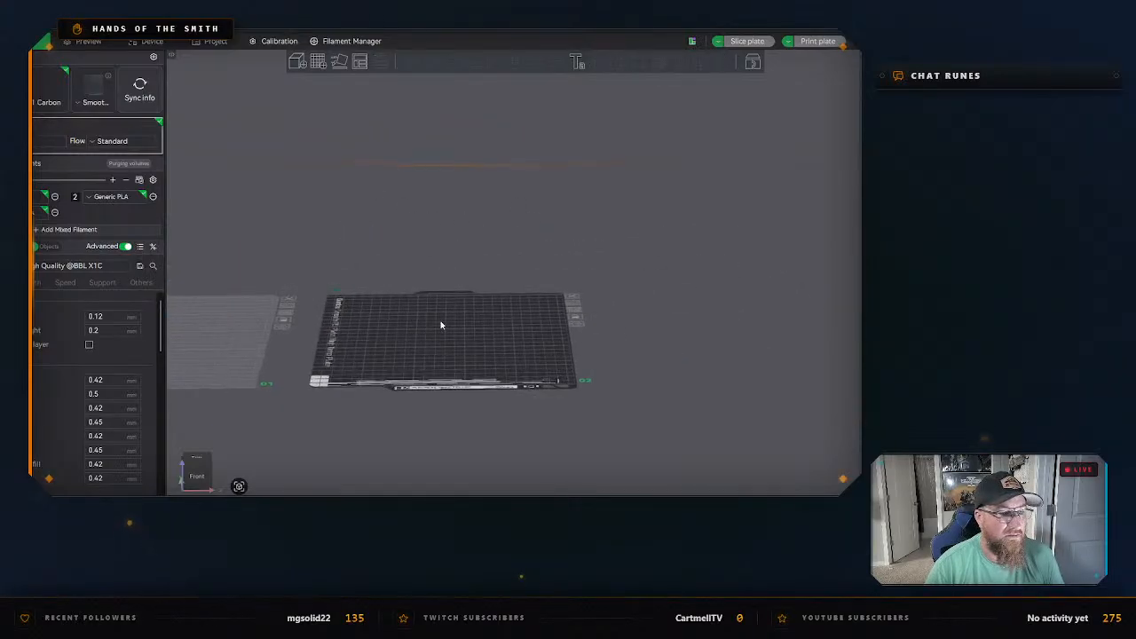
scroll(441, 323, down, 4)
drag(440, 321, 440, 345)
scroll(439, 345, up, 5)
right_drag(433, 340, 489, 260)
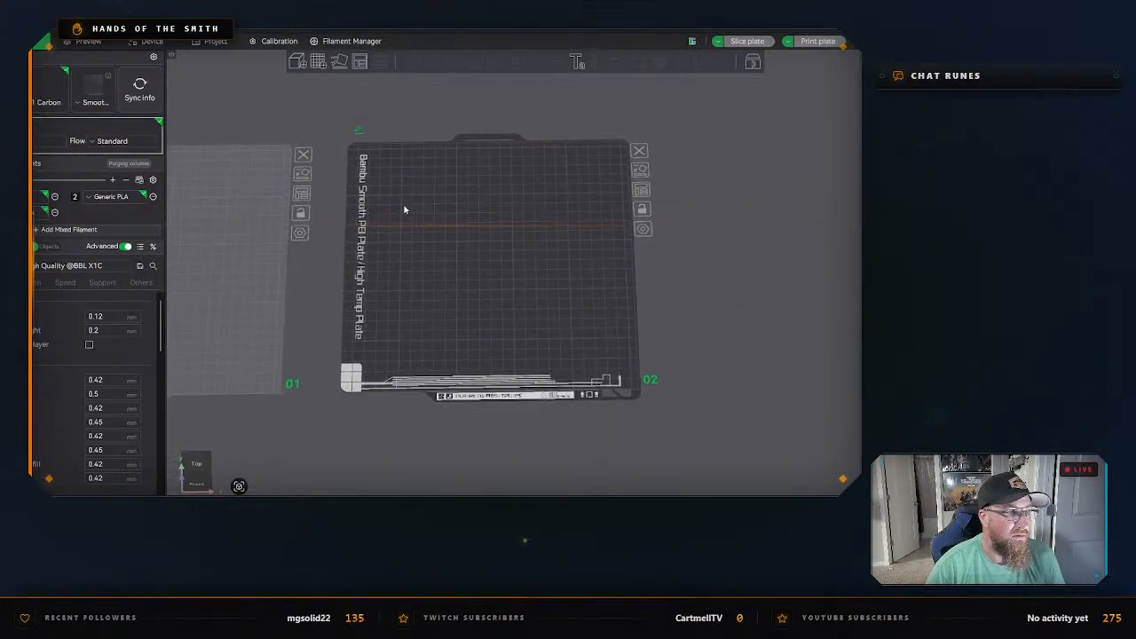
Import First Jib Section.stl onto plate 2 and decline the automatic scaling to fit the print bed.
click(297, 61)
double_click(109, 94)
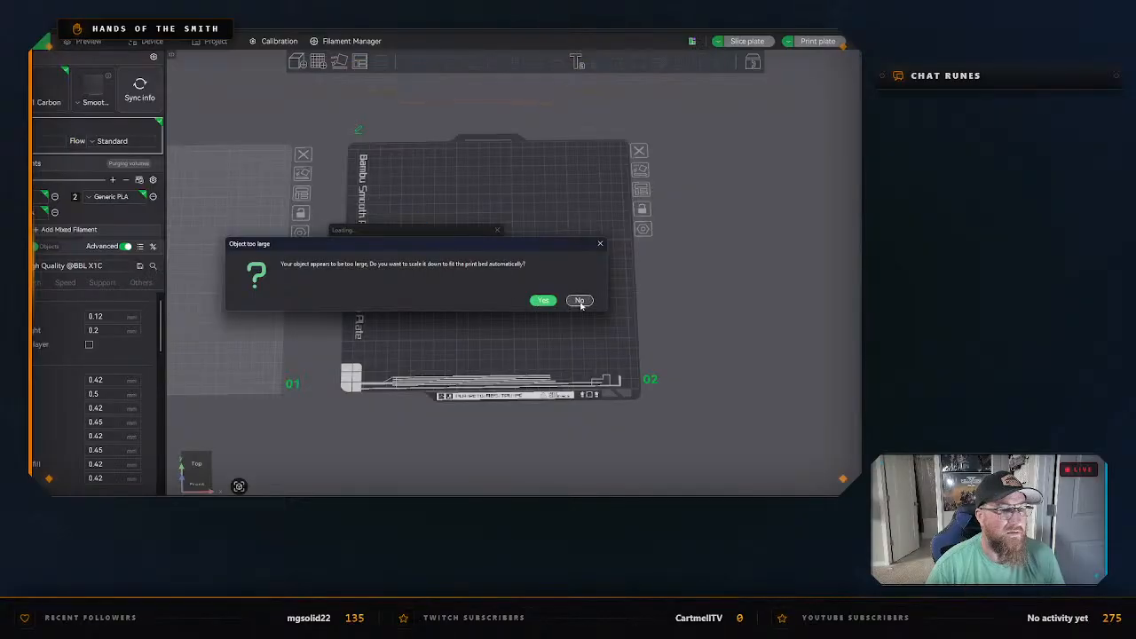
click(579, 301)
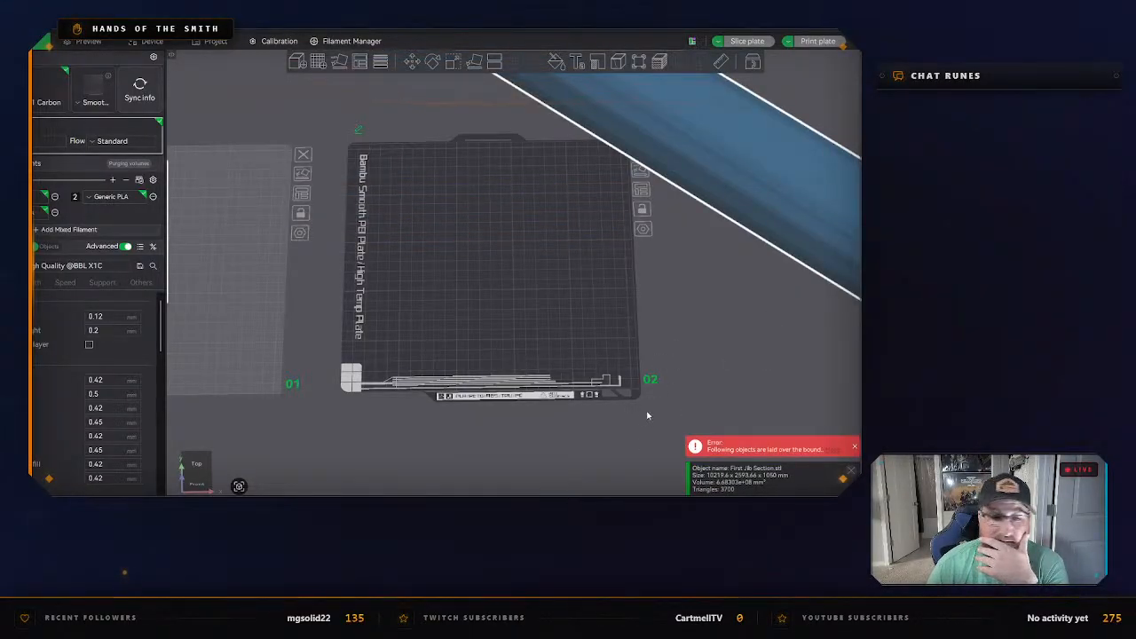
Scale the jib section uniformly to a length of 204.39 mm so it fits on plate 2.
click(471, 69)
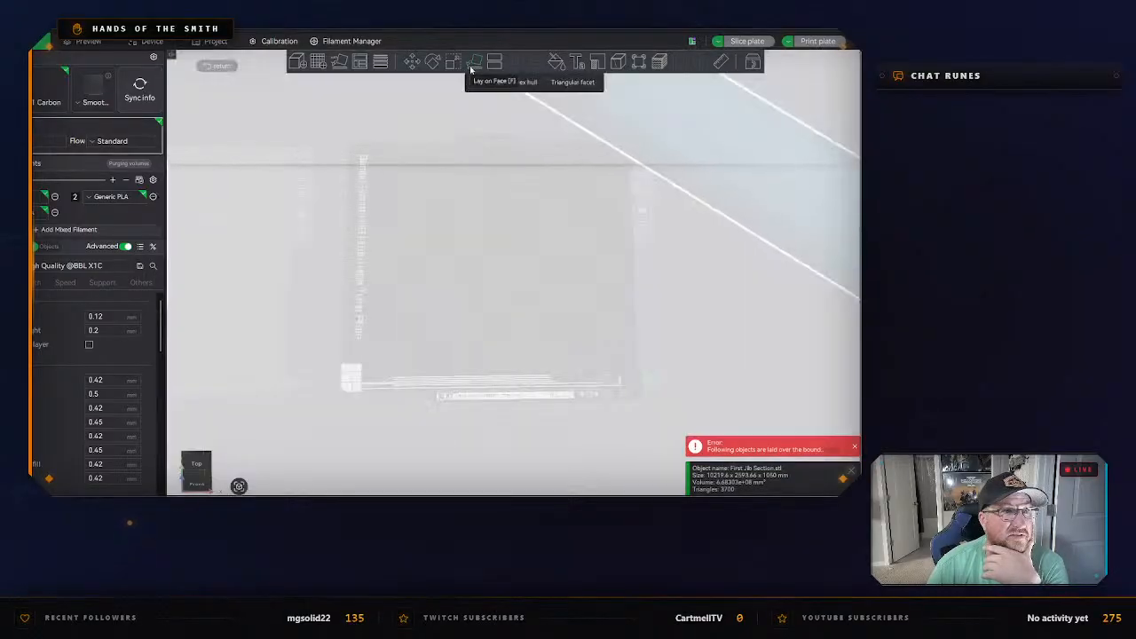
click(476, 67)
click(453, 62)
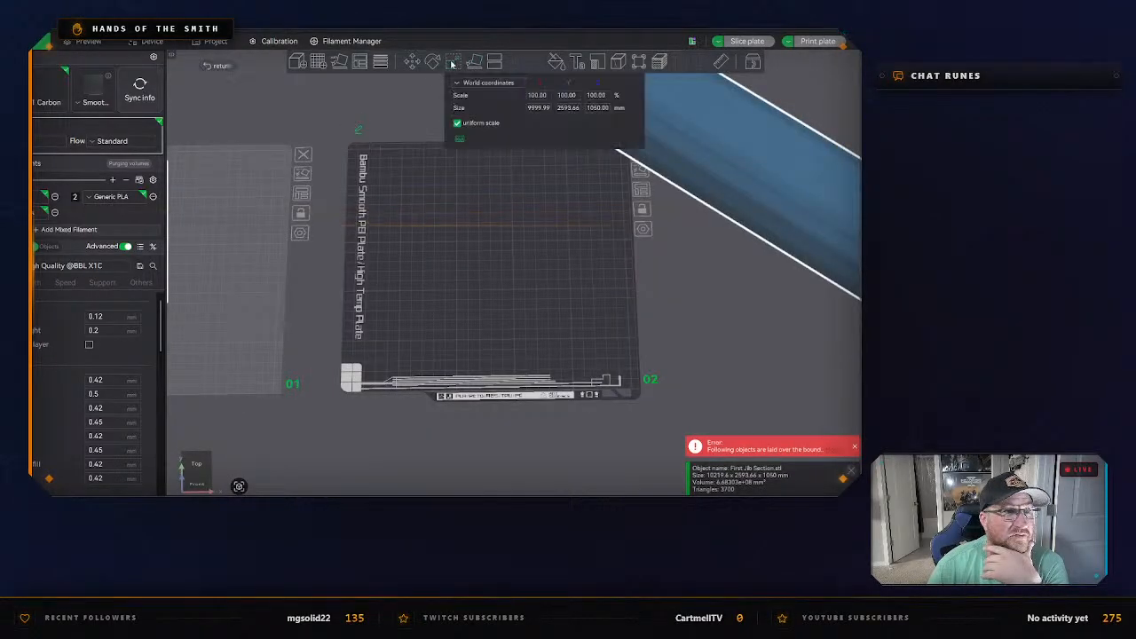
key(Return)
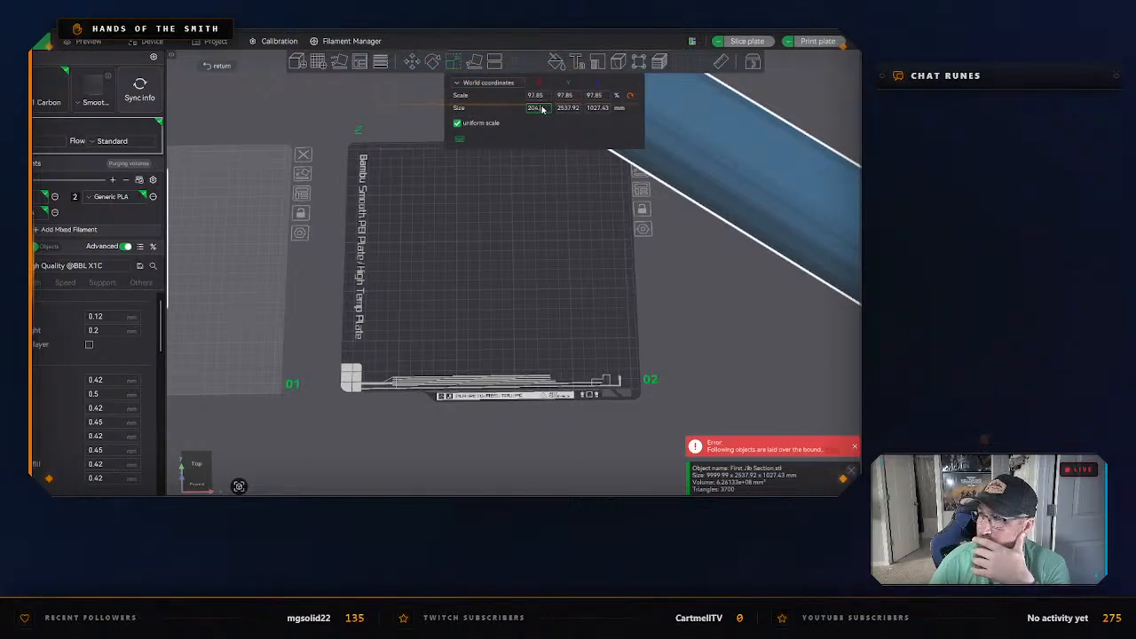
key(Return)
click(530, 184)
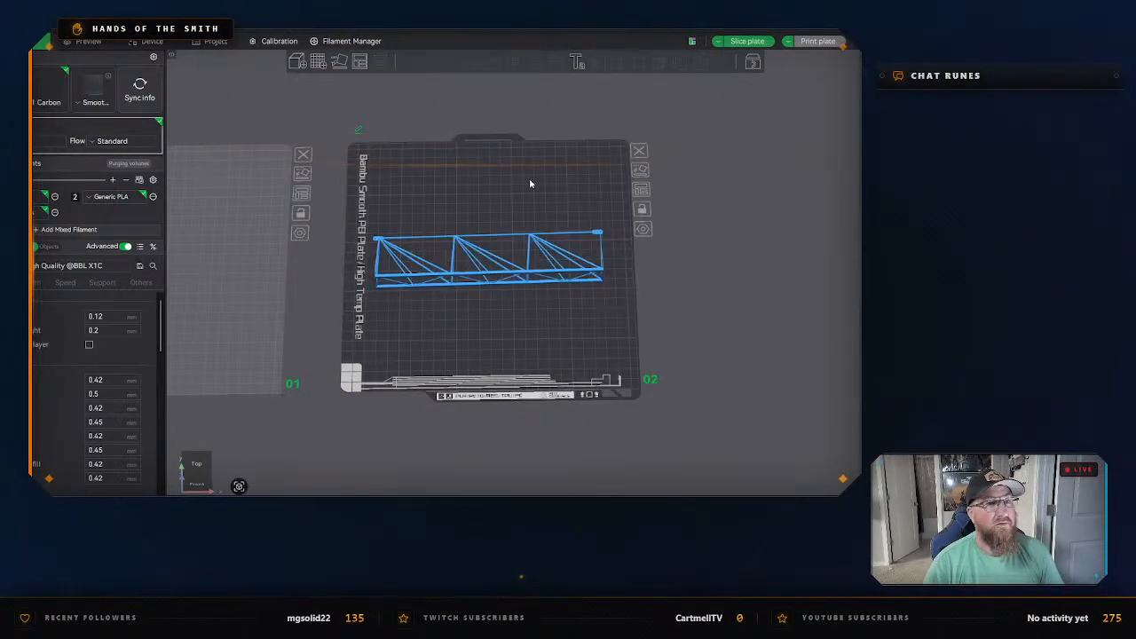
Lay the jib section on its flat two-chord side so that the single chord points upward.
scroll(608, 233, up, 5)
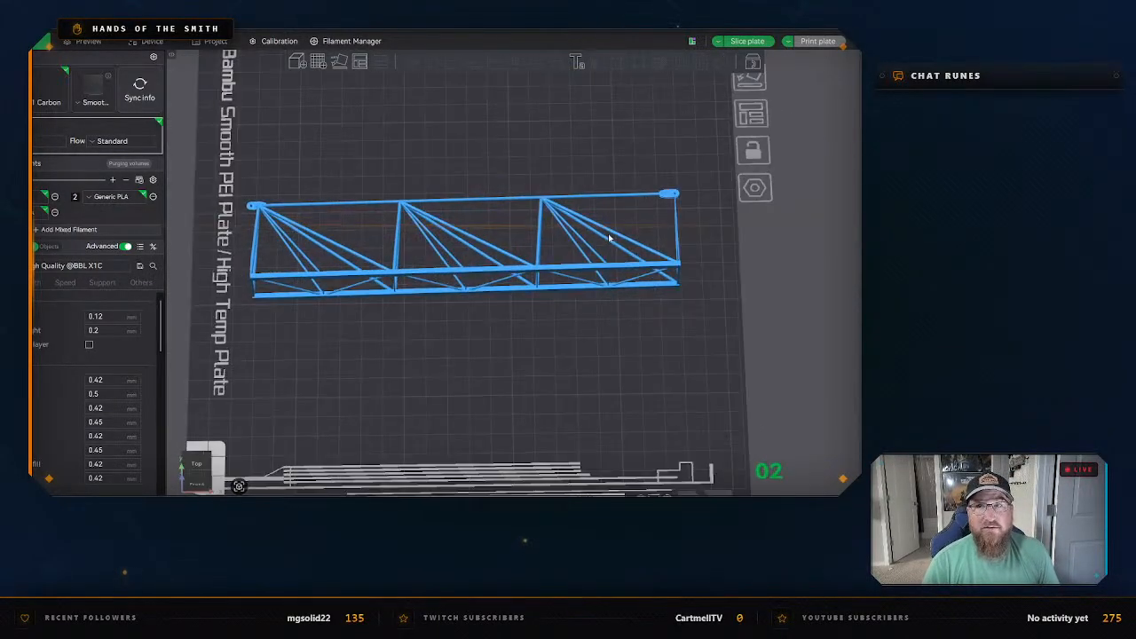
right_drag(516, 335, 535, 316)
drag(535, 316, 529, 291)
scroll(481, 260, up, 5)
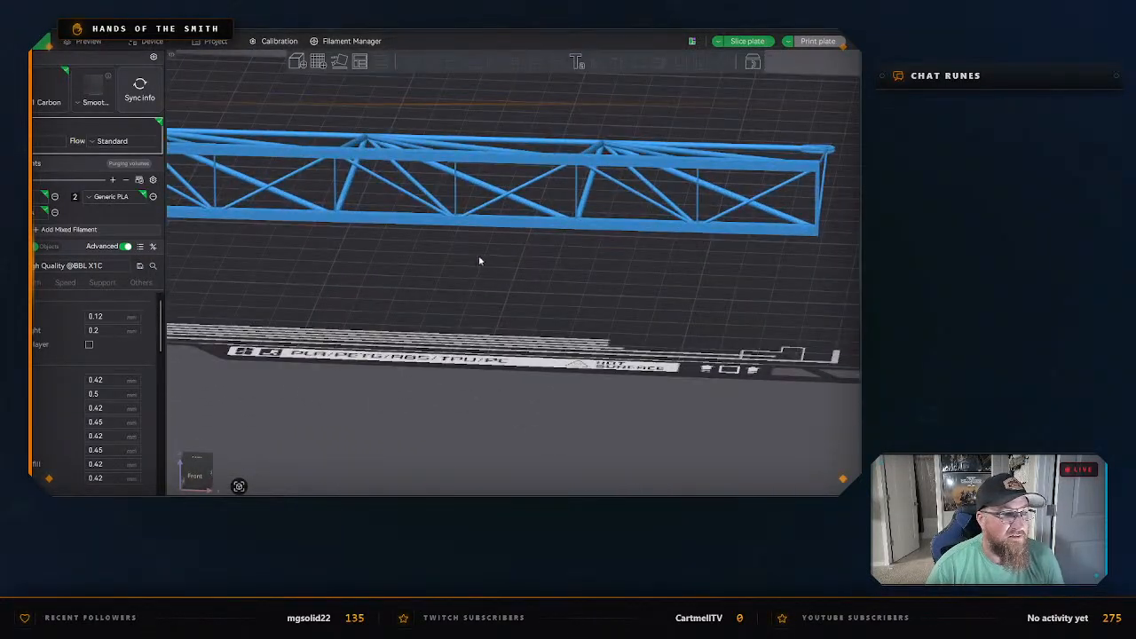
right_drag(542, 267, 536, 265)
drag(520, 261, 484, 224)
click(446, 182)
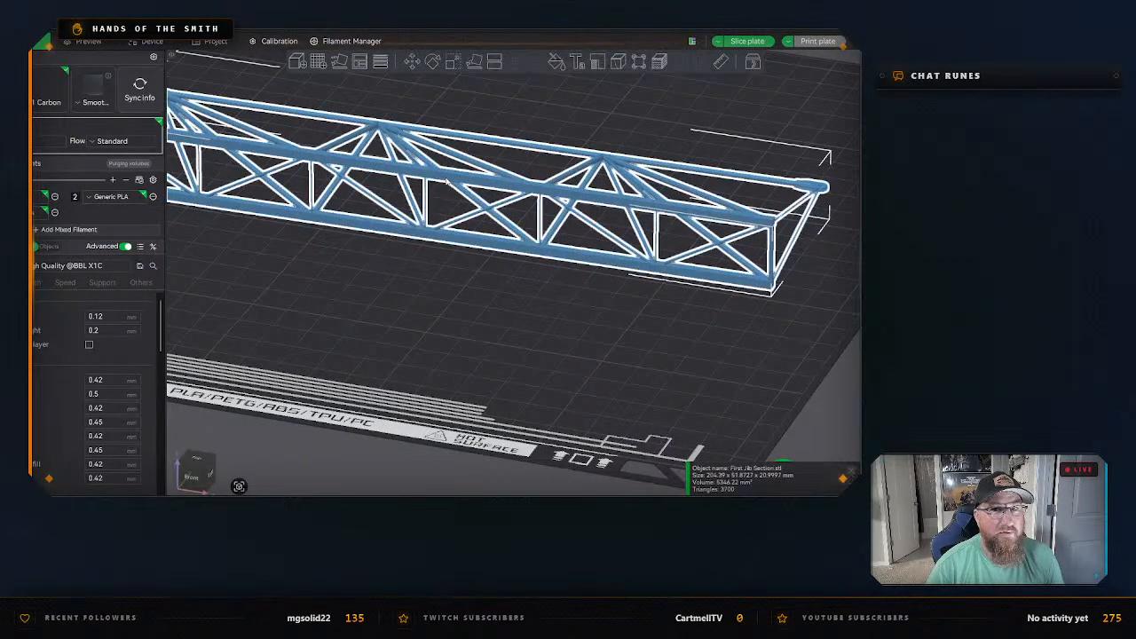
click(473, 64)
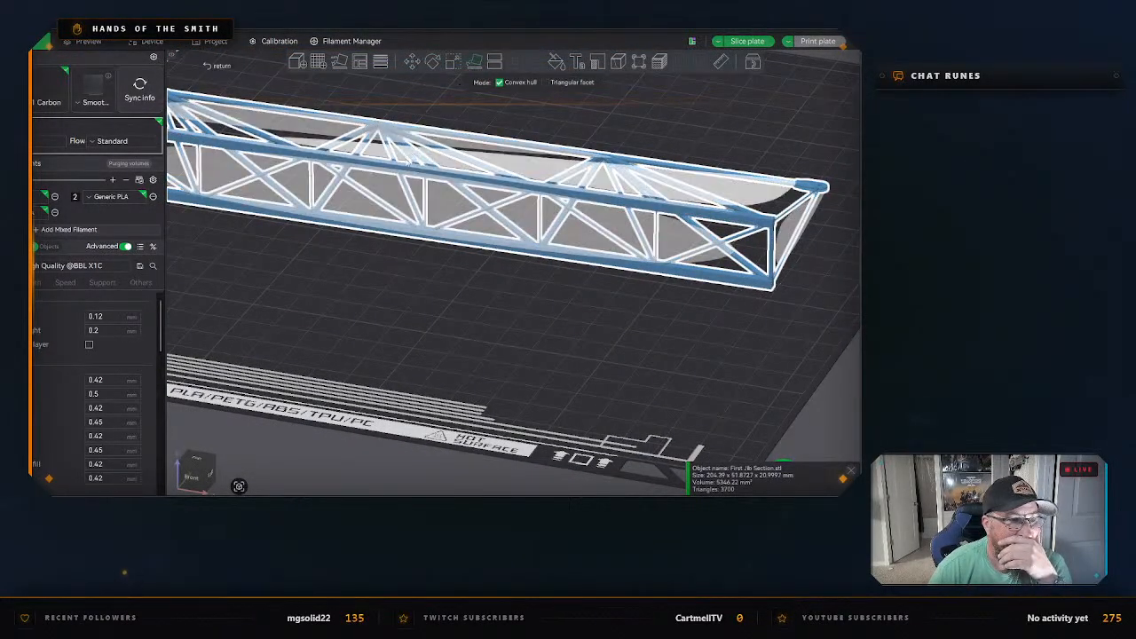
click(571, 273)
scroll(532, 316, down, 7)
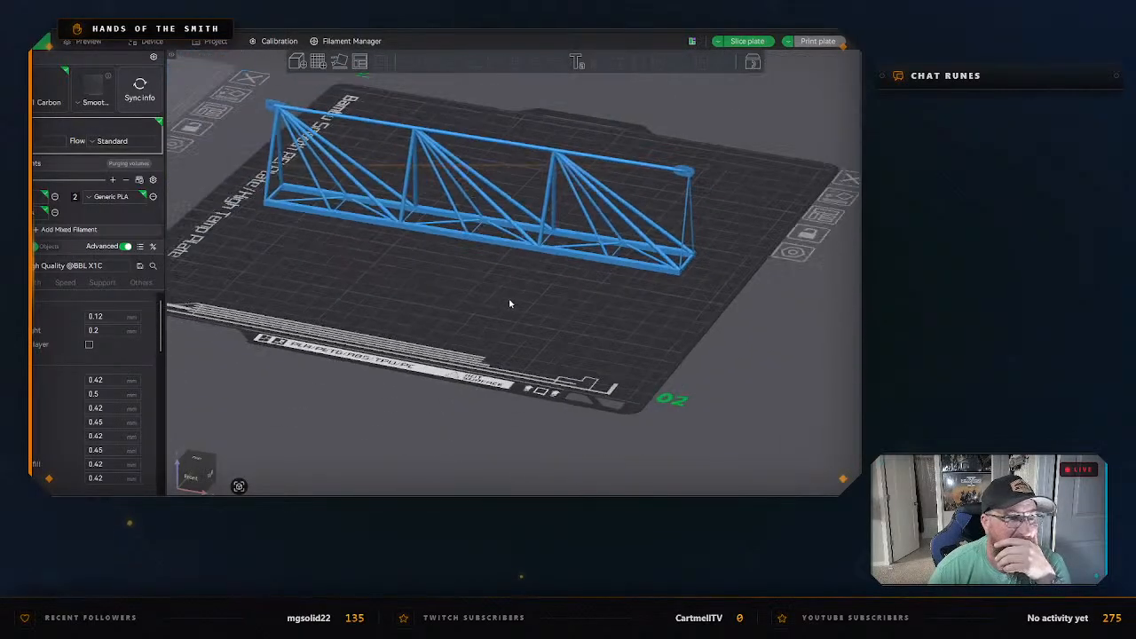
Enable tree(auto) supports and slice plate 2 with the upright jib section.
right_drag(471, 288, 494, 282)
drag(493, 283, 550, 344)
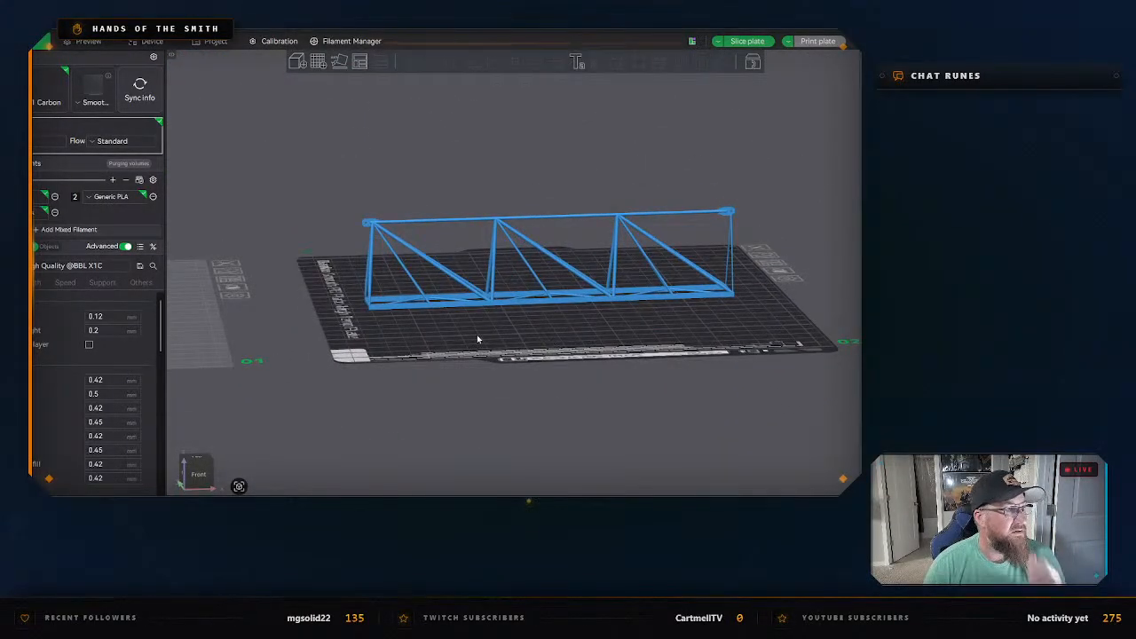
click(103, 282)
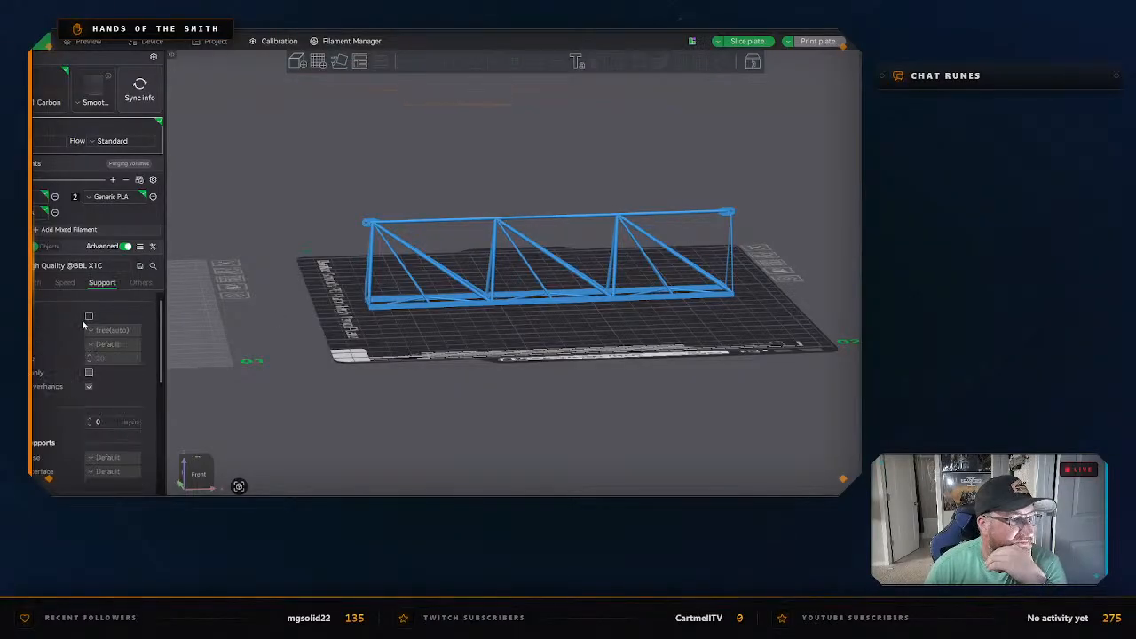
click(89, 317)
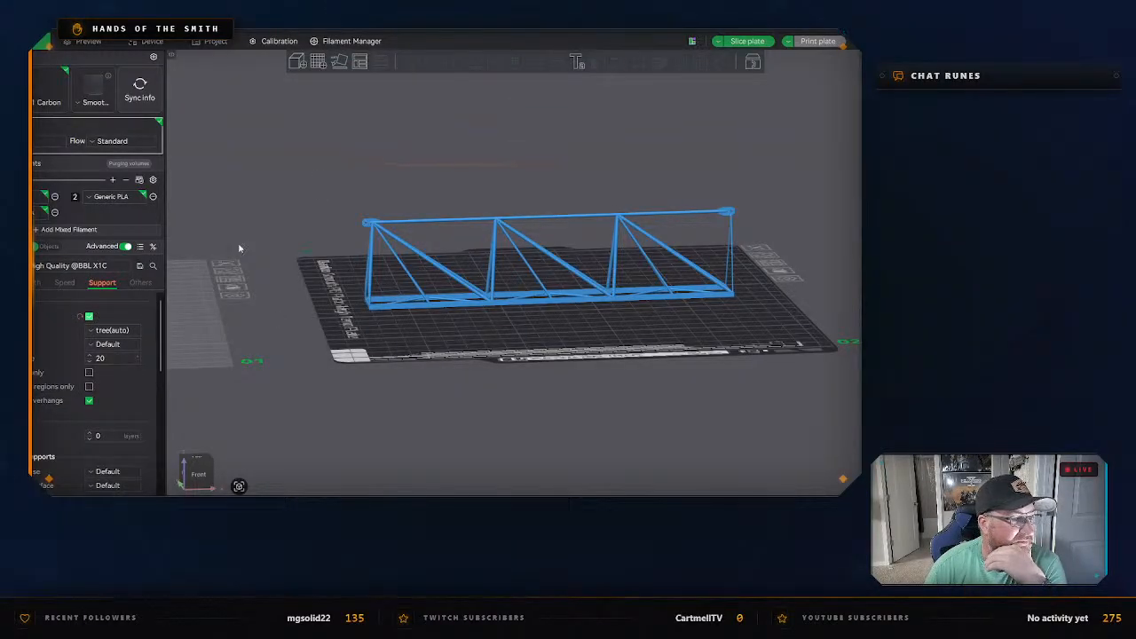
click(744, 41)
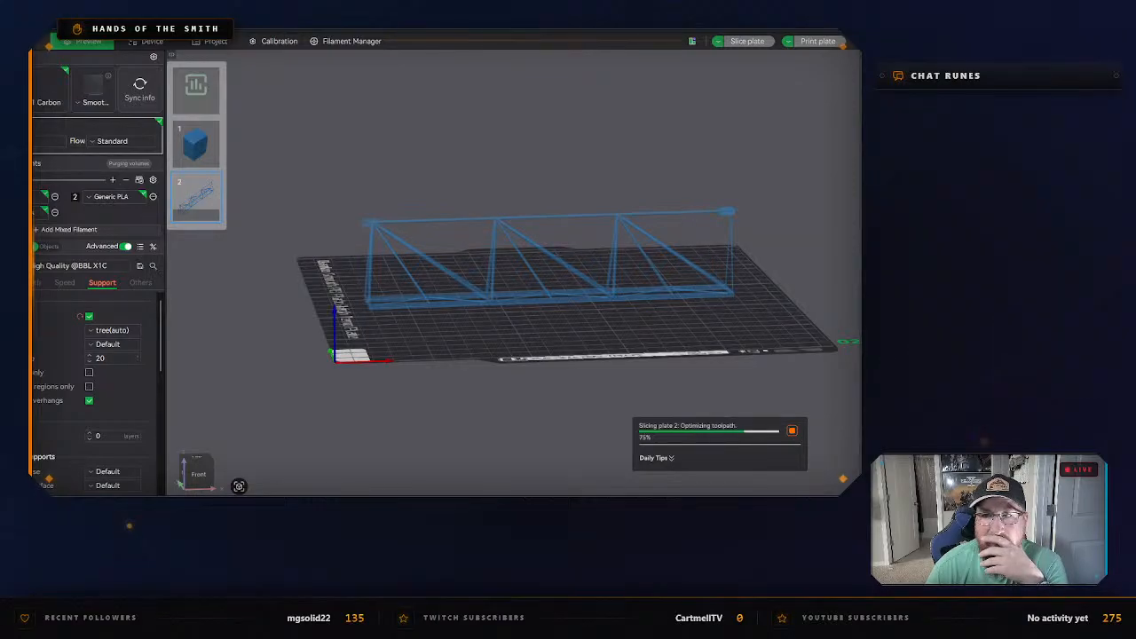
Examine the jib section's sliced tree supports, filament use and print time, and return to the unsliced model.
scroll(508, 298, up, 5)
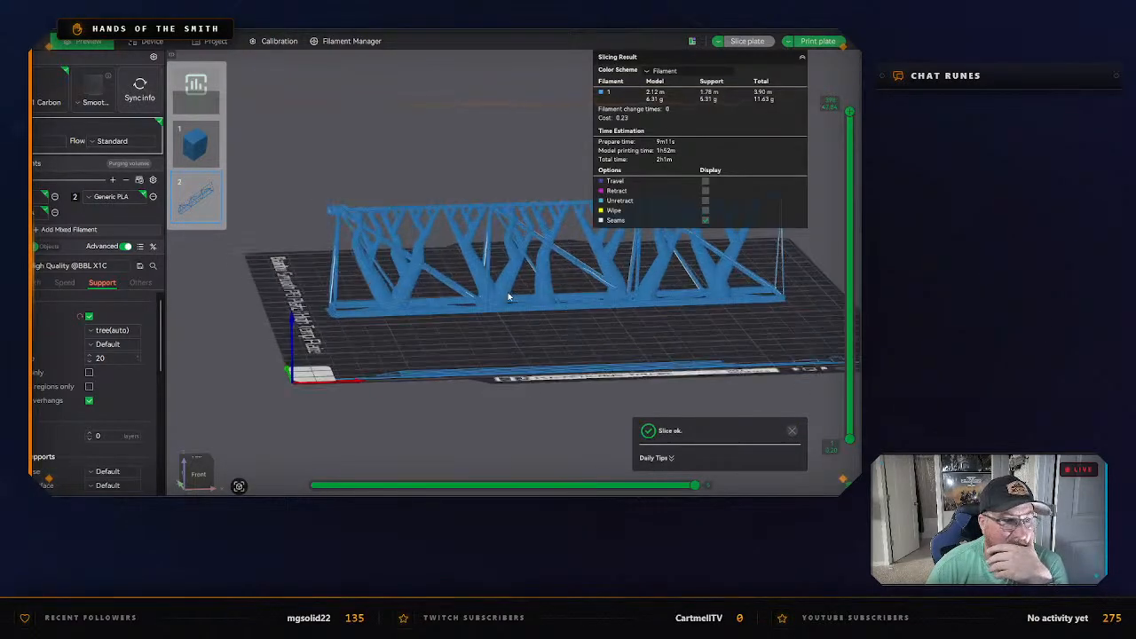
drag(414, 361, 448, 343)
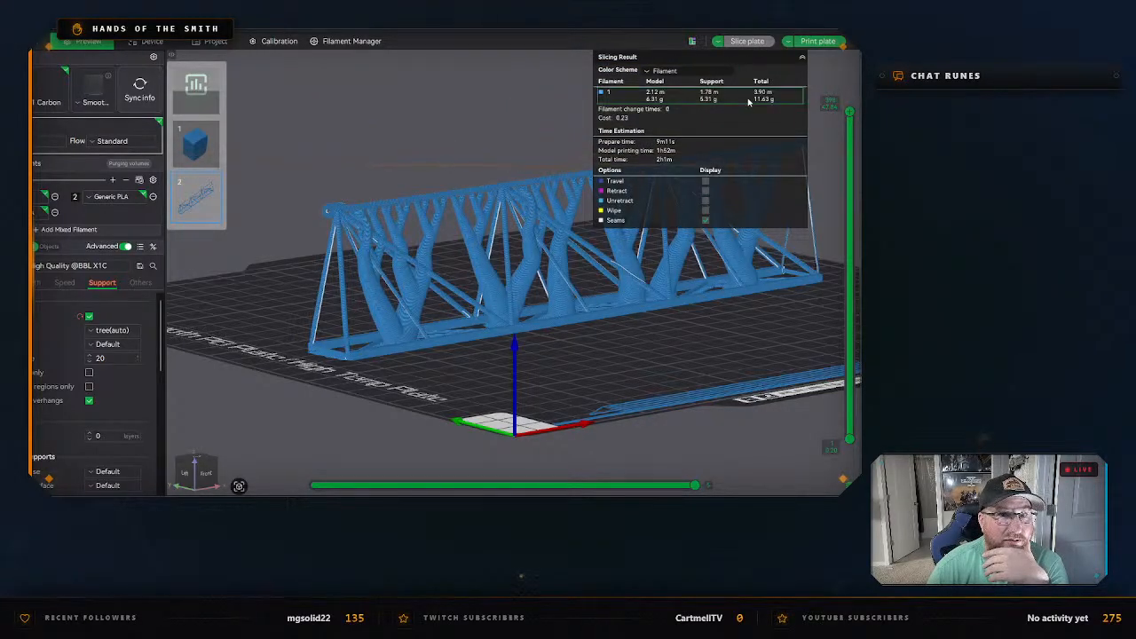
click(46, 41)
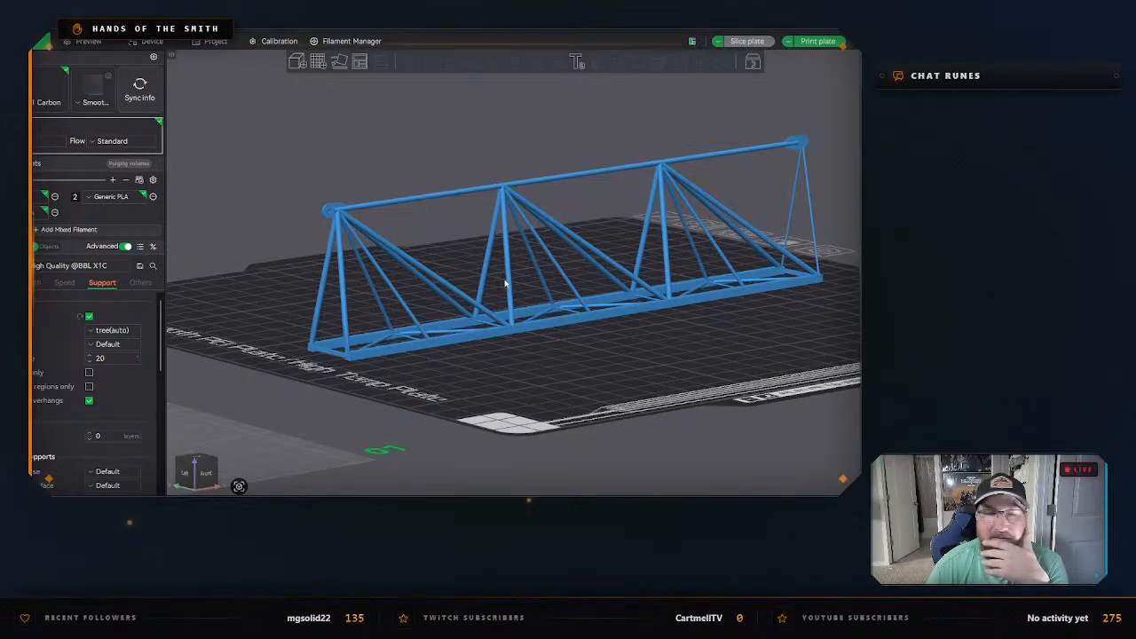
drag(604, 360, 576, 363)
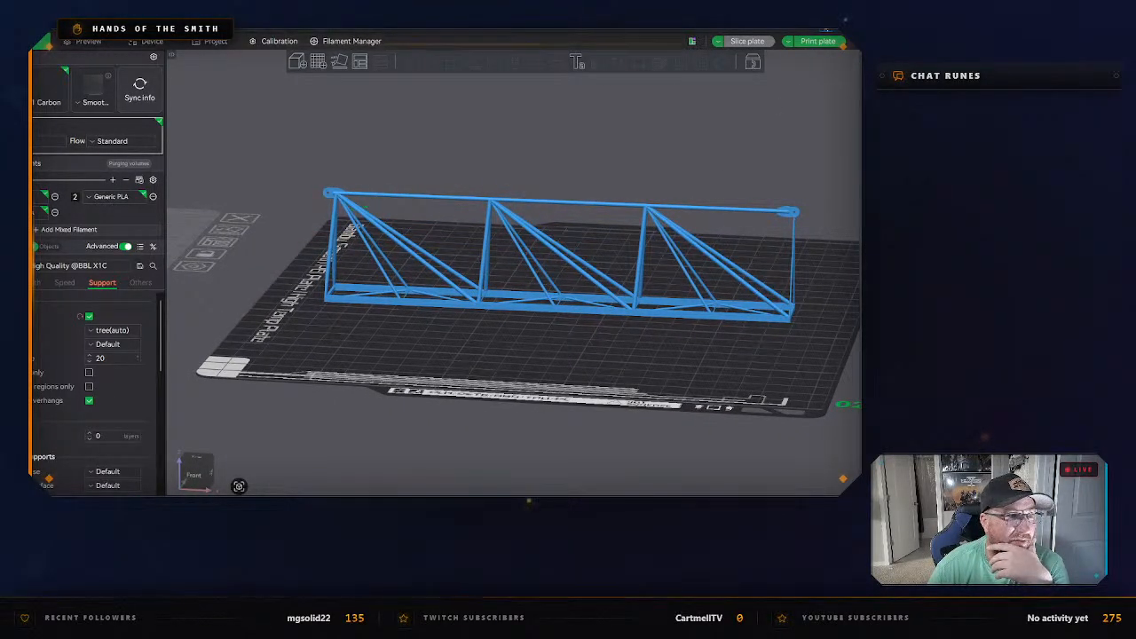
Switch to Shapr3D and turn off isolation so all crane components are shown.
key(alt+Tab)
click(525, 236)
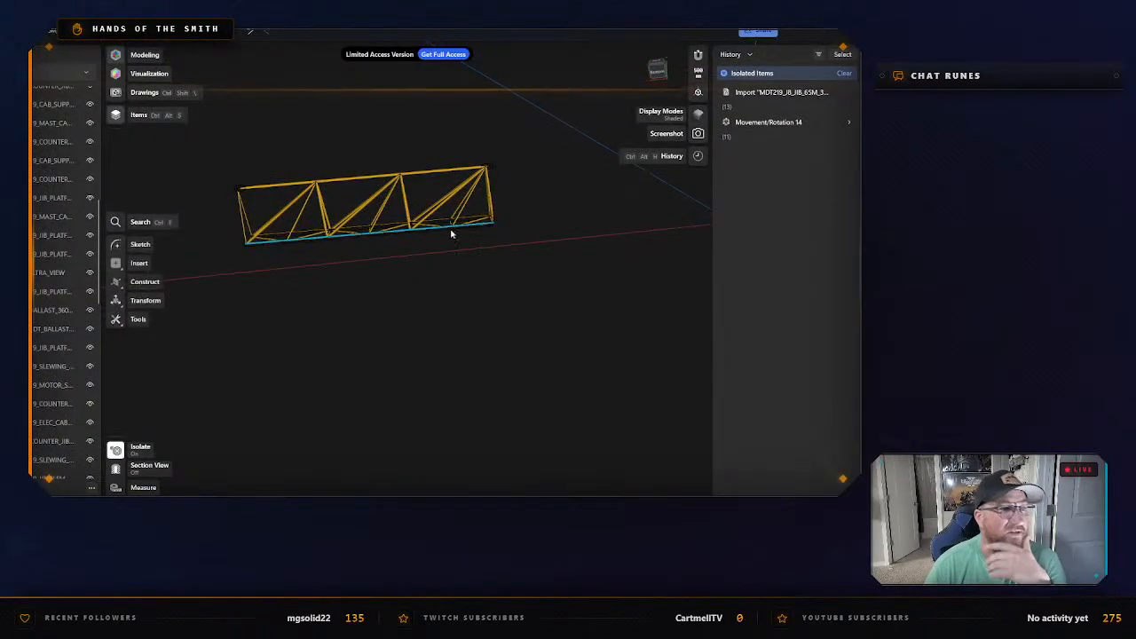
right_click(403, 307)
click(446, 330)
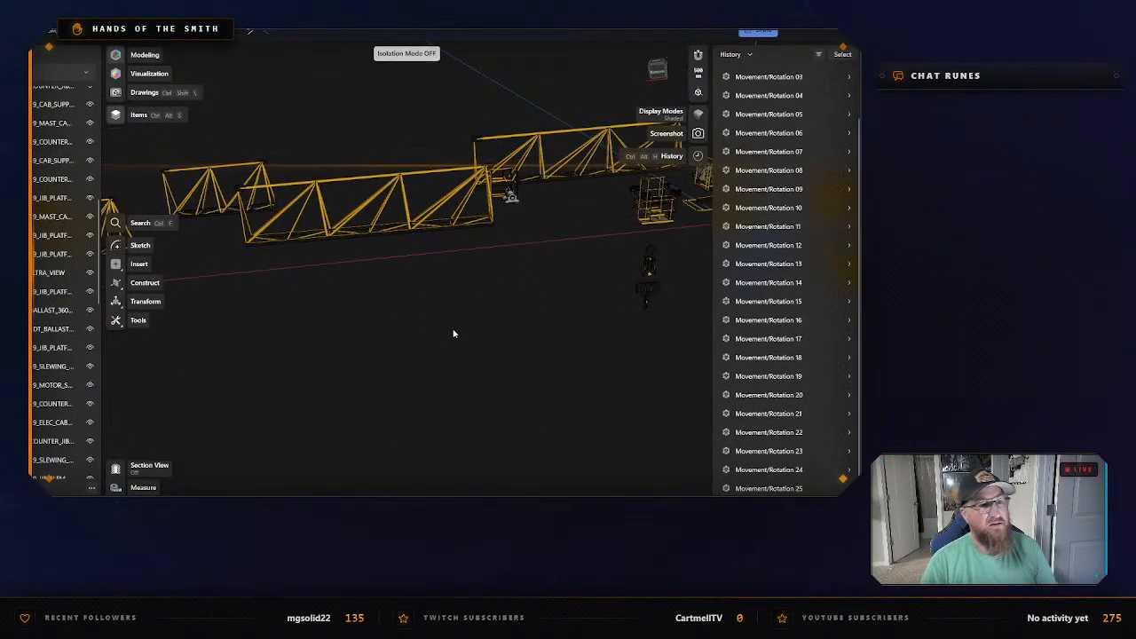
Select jib sections MDT219_JIB_ELEM_5_BIM, ELEM_4 and ELEM_3 in turn to identify them, and clear the selection.
right_drag(450, 302, 401, 257)
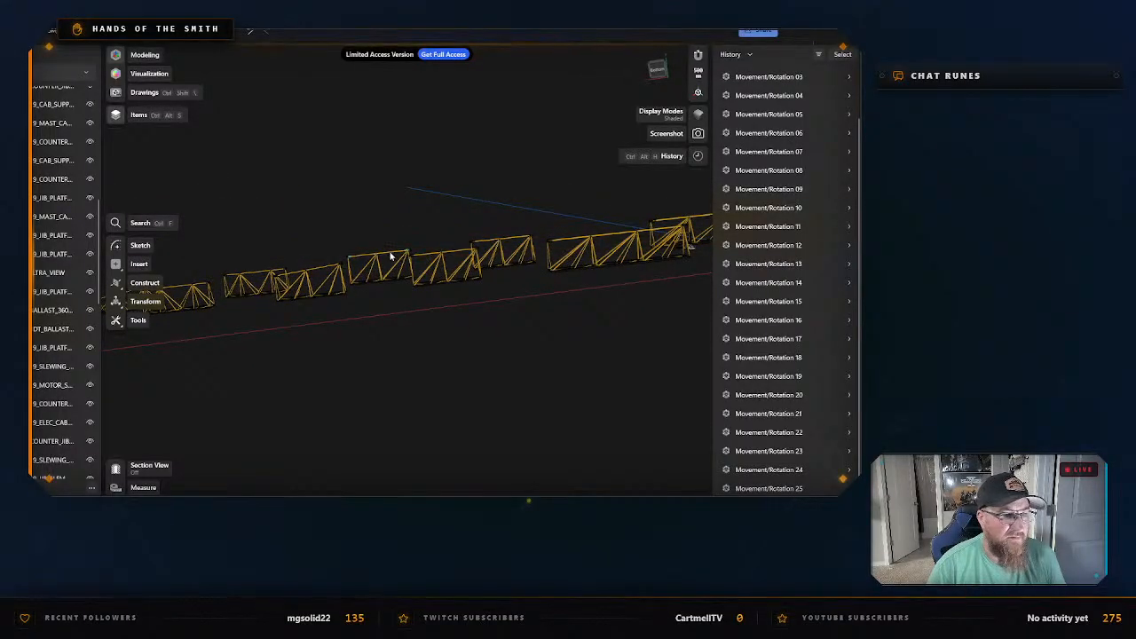
click(390, 257)
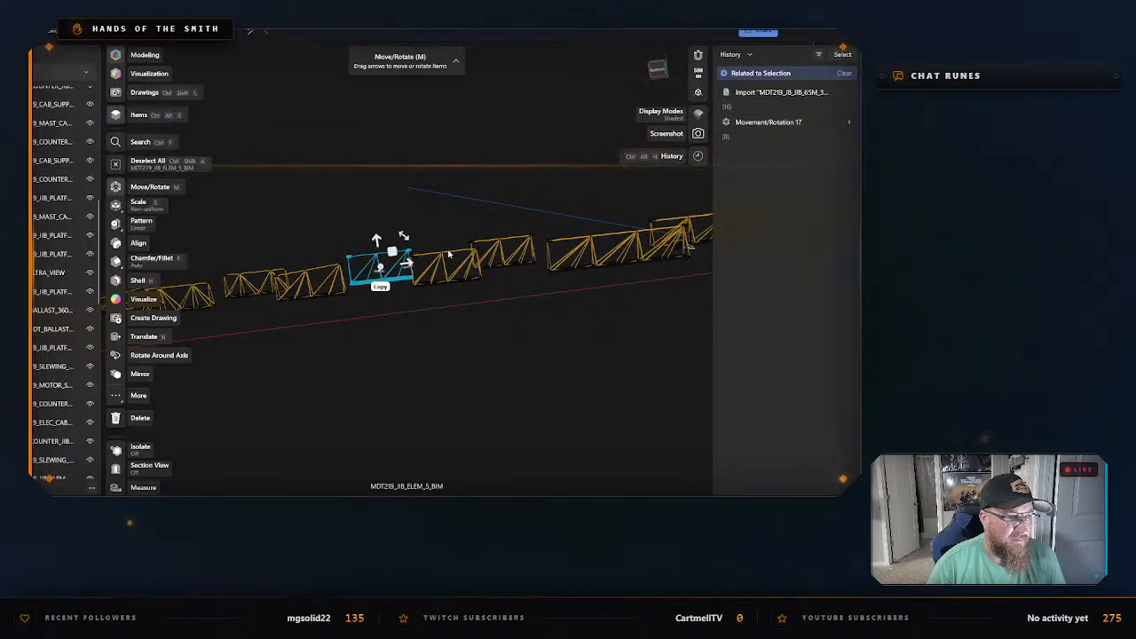
scroll(445, 257, up, 3)
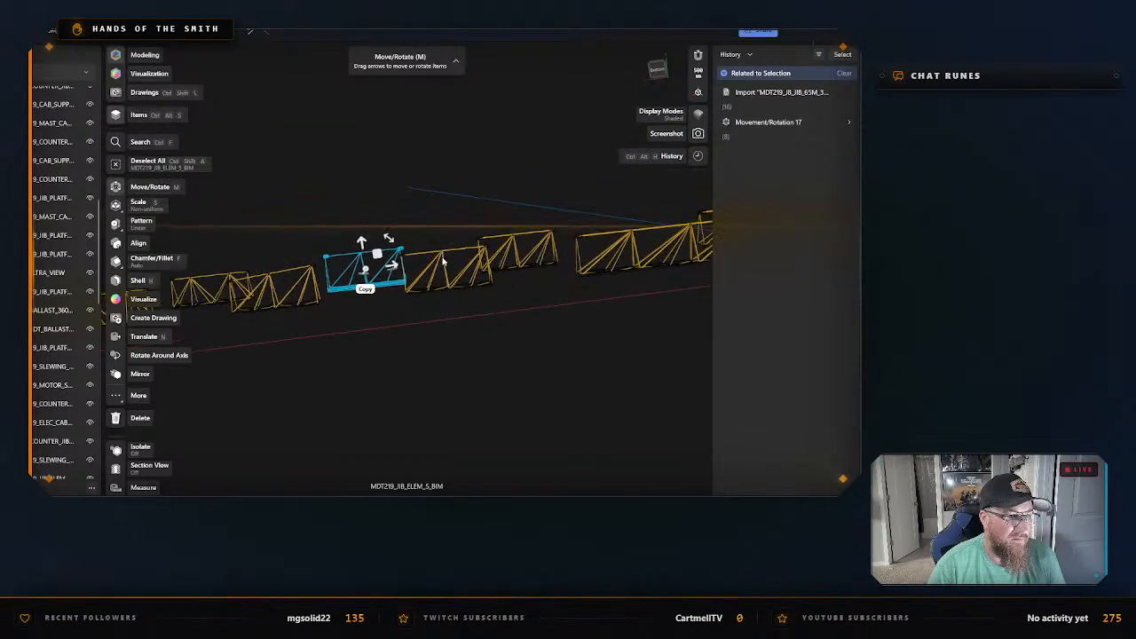
scroll(441, 259, up, 2)
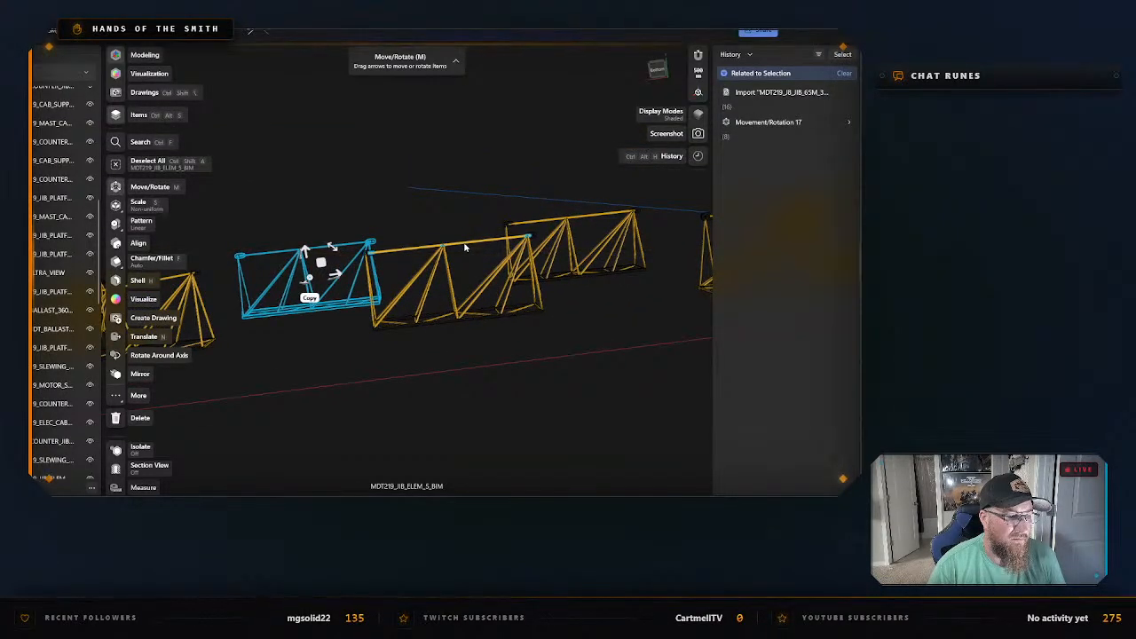
click(463, 248)
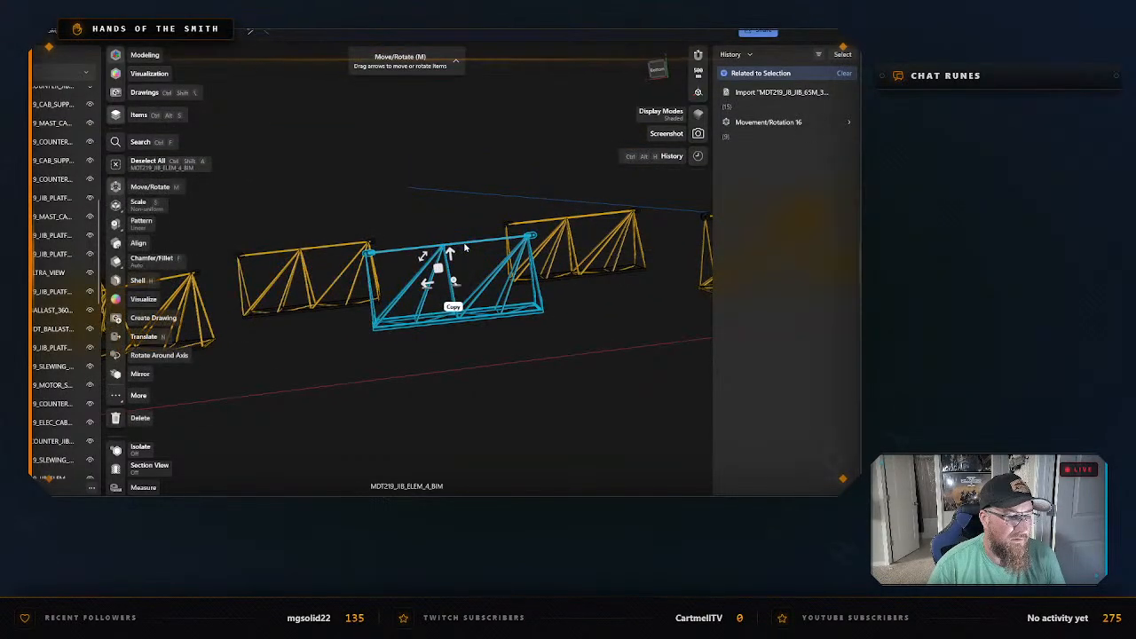
click(571, 222)
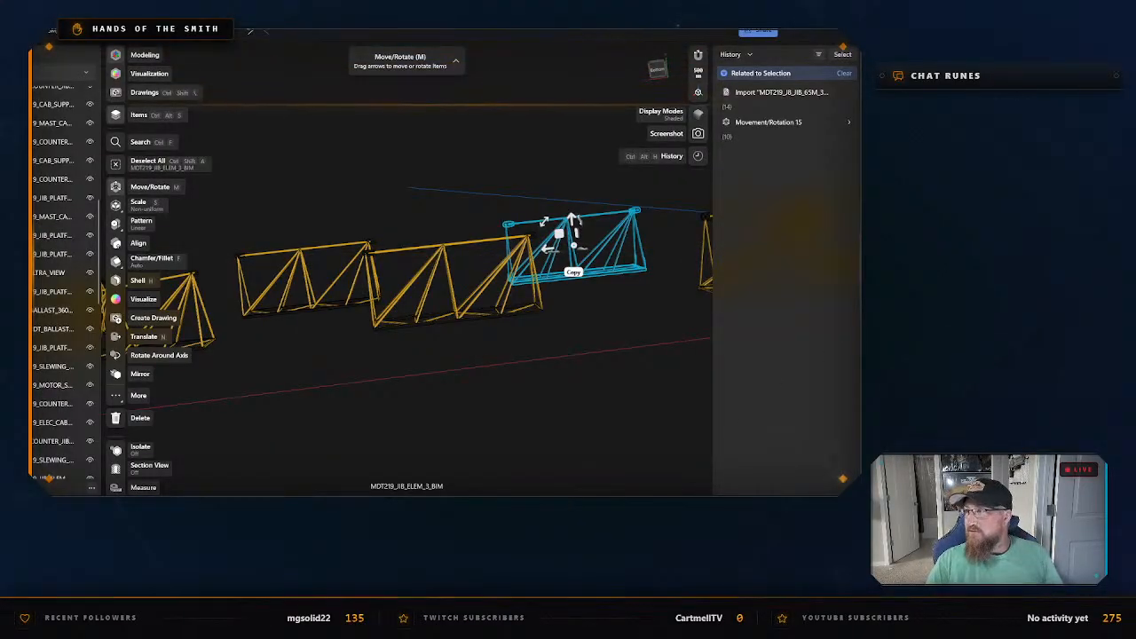
click(482, 401)
scroll(522, 350, down, 1)
scroll(531, 337, up, 3)
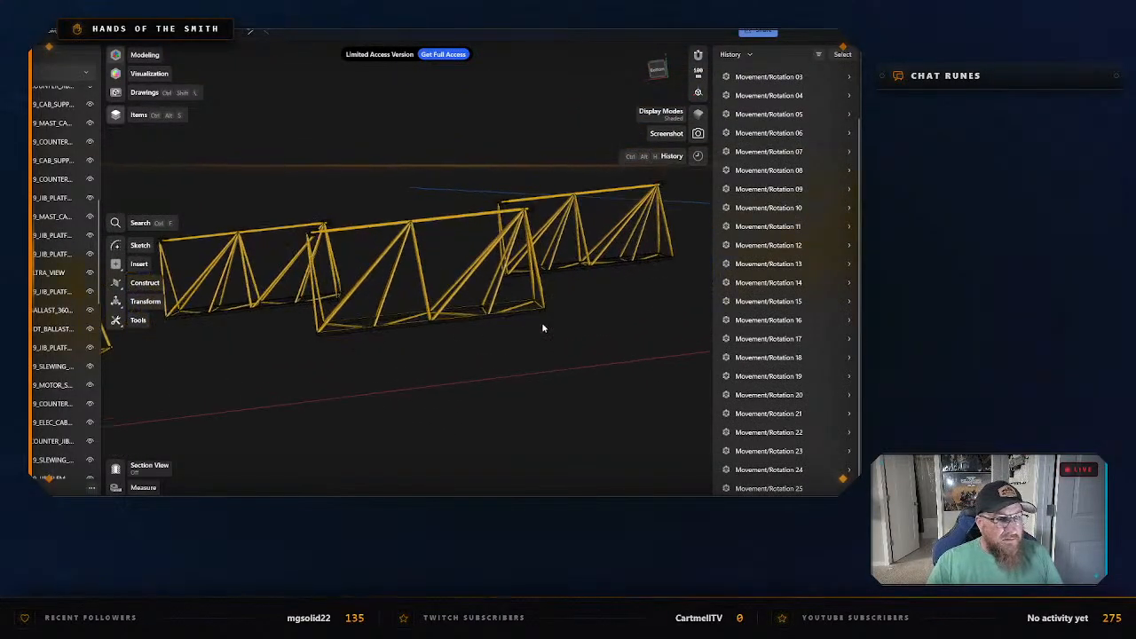
Select the whole jib section MDT219_JIB_ELEM_2_BIM and isolate it again.
middle_drag(613, 322, 435, 228)
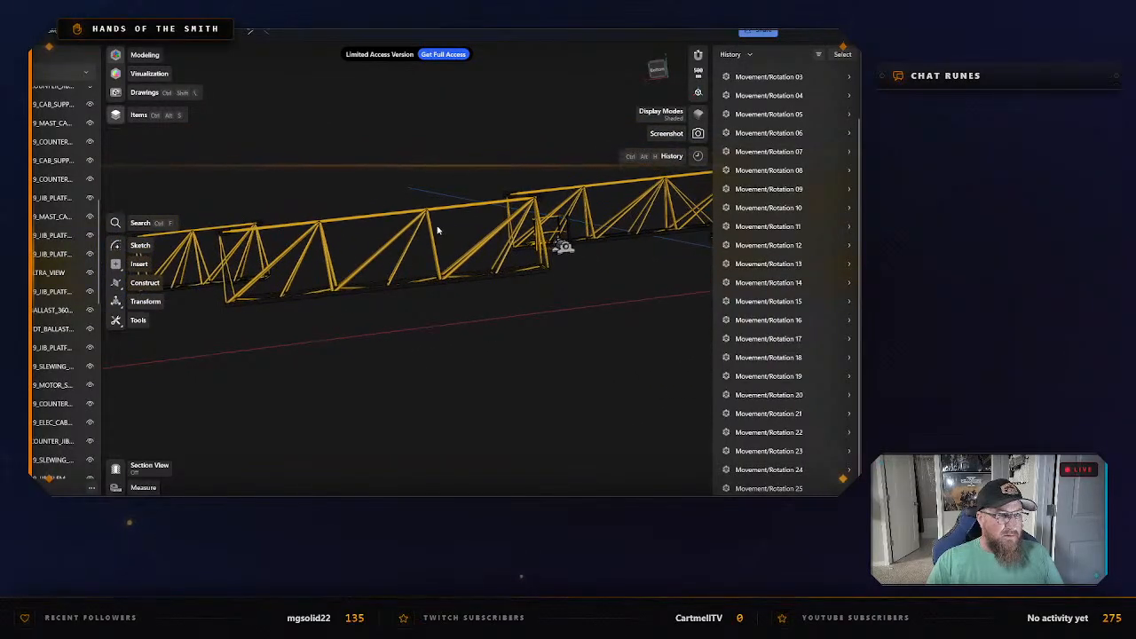
click(447, 211)
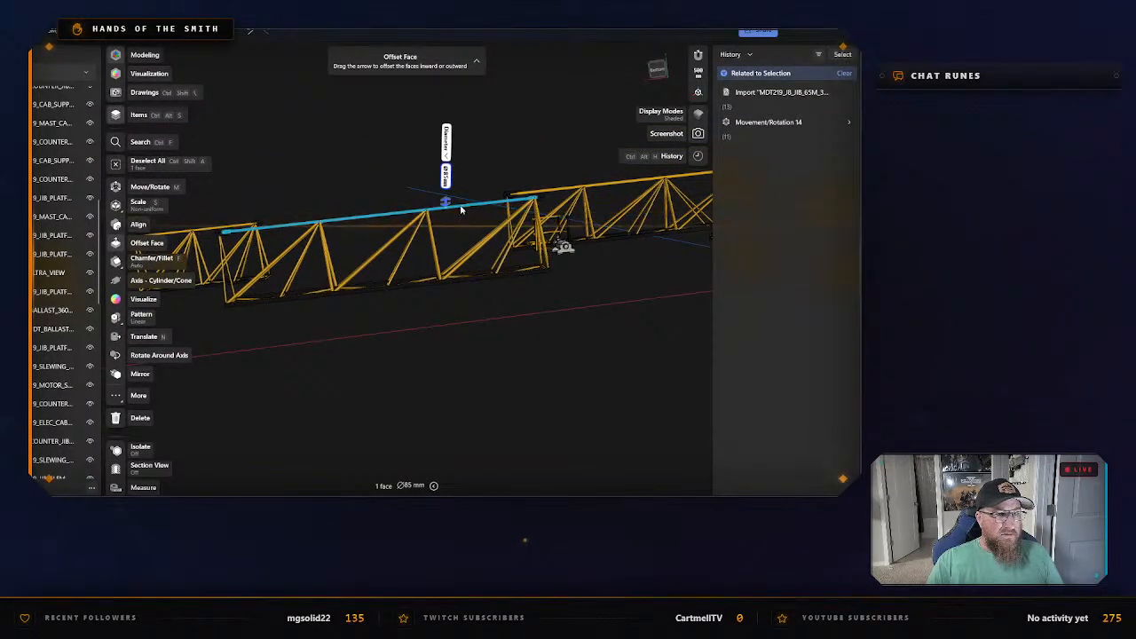
double_click(463, 209)
right_click(466, 209)
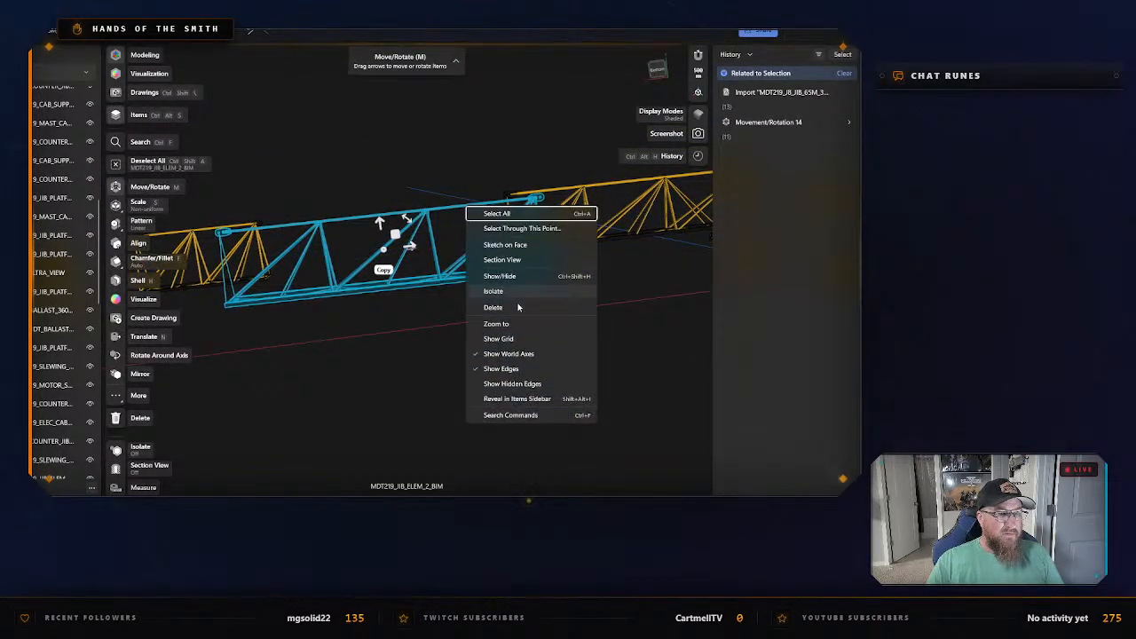
click(498, 292)
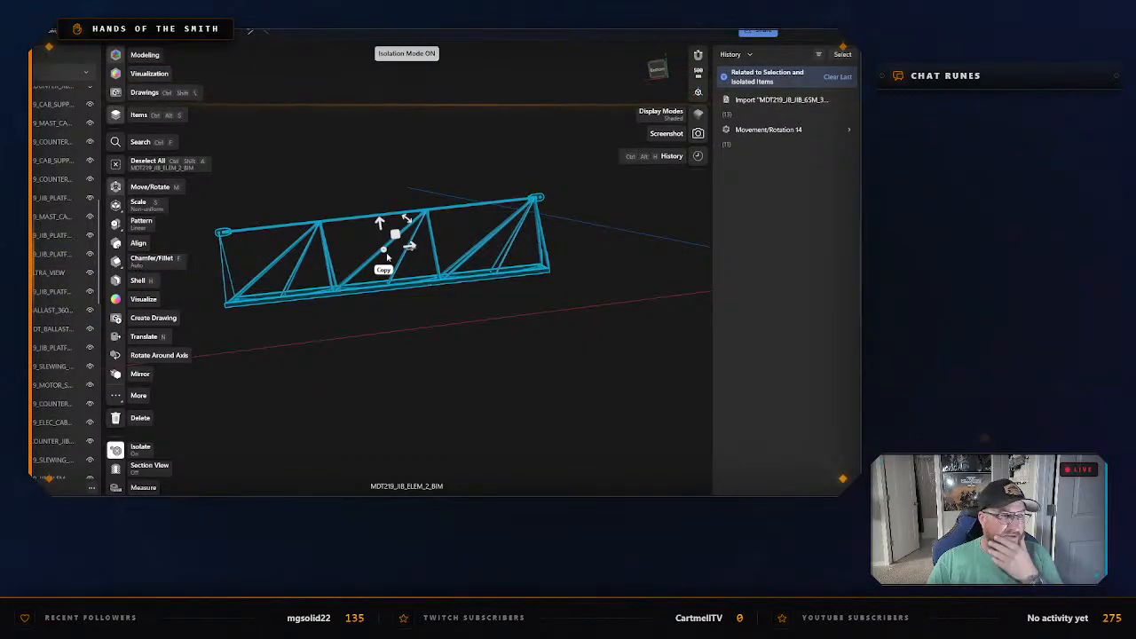
Export the isolated jib section MDT219_JIB_ELEM_2_BIM as a low-resolution binary STL named Jib #2 in the Potain CAD files folder.
click(127, 31)
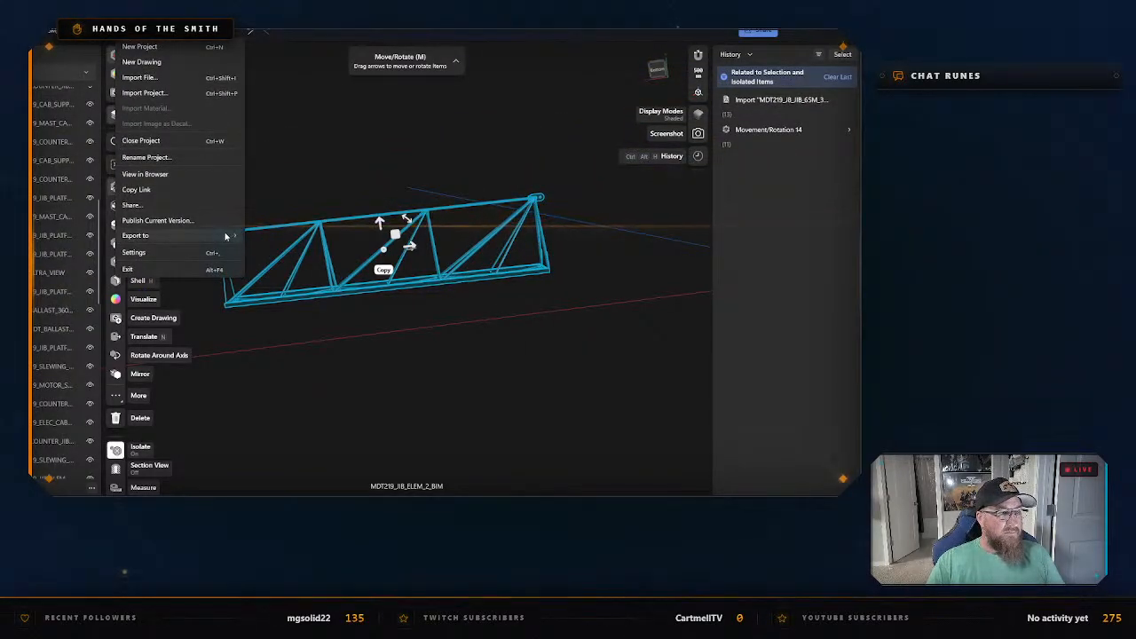
mouse_move(225, 236)
click(301, 199)
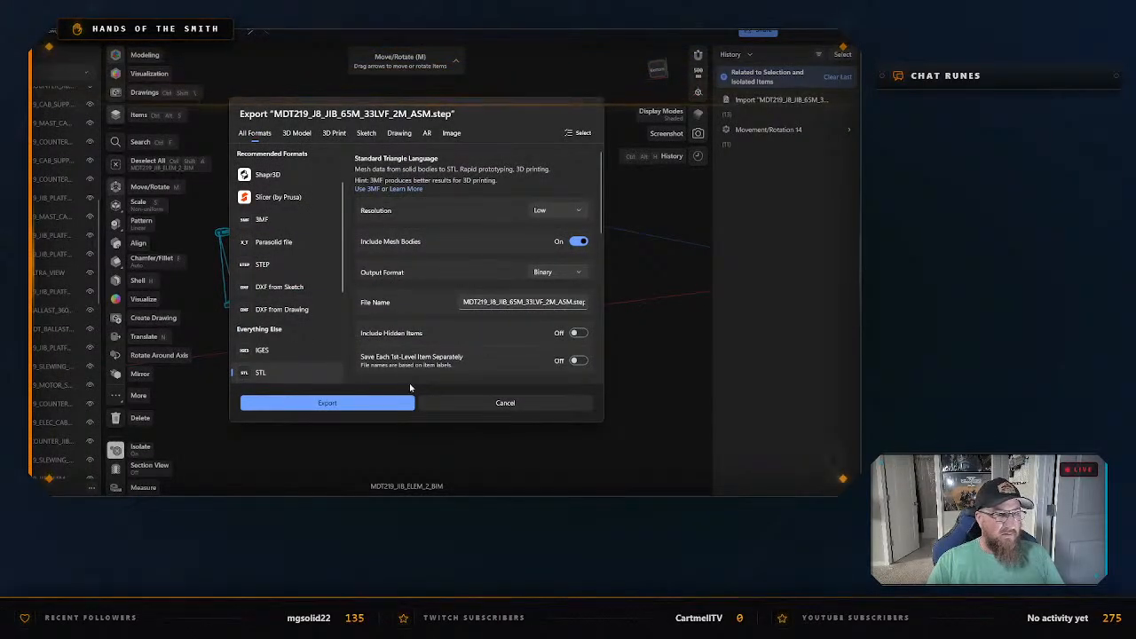
double_click(507, 302)
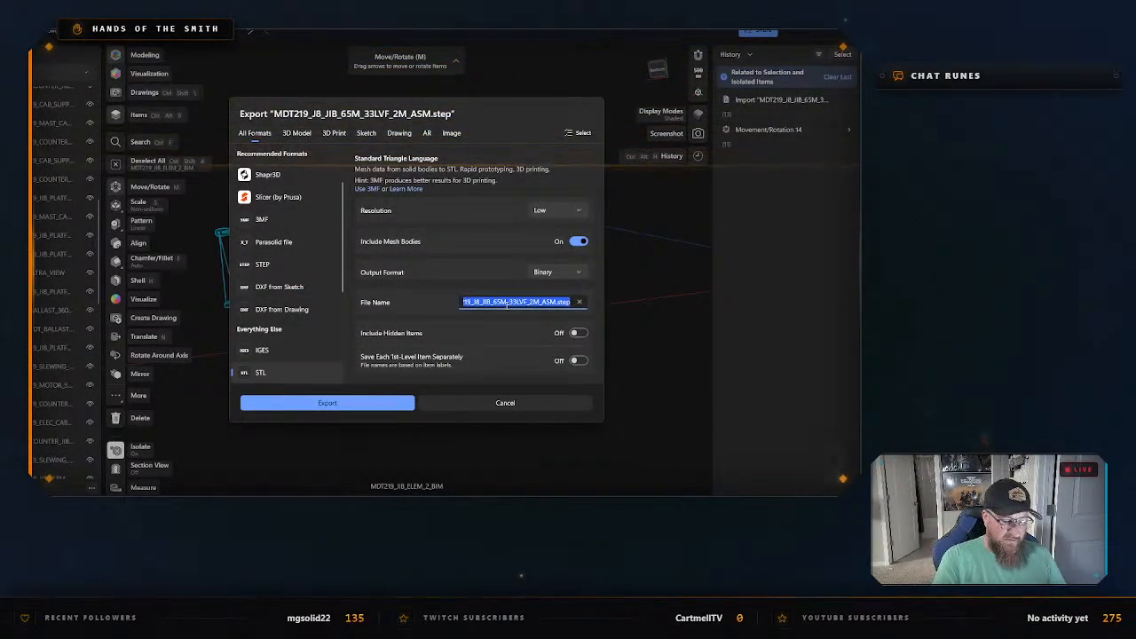
text(Jib #2)
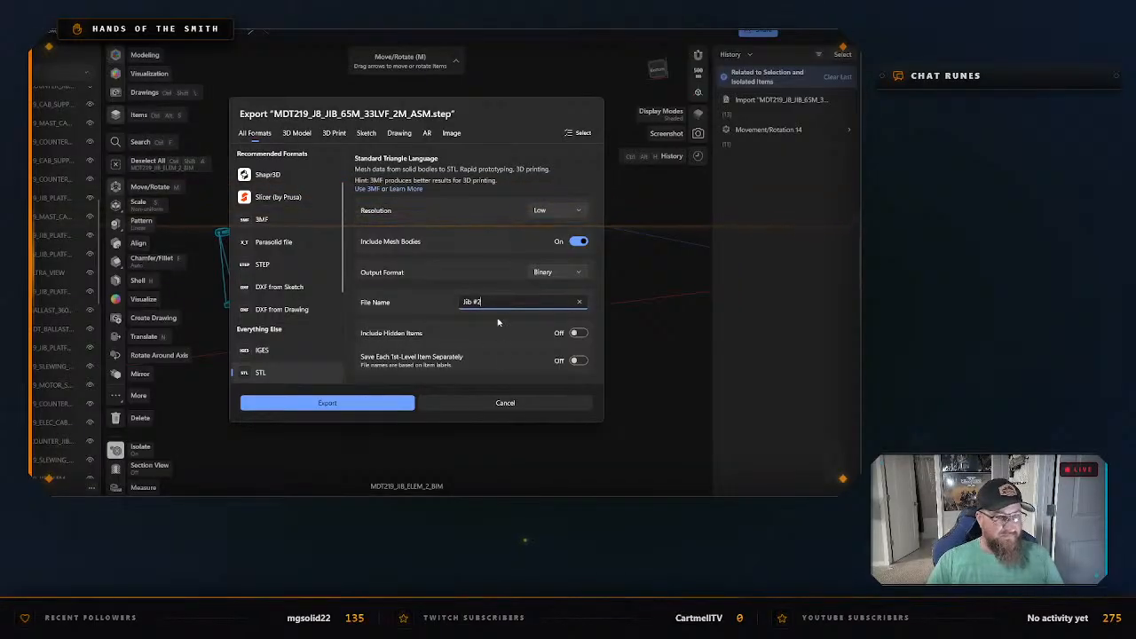
click(361, 402)
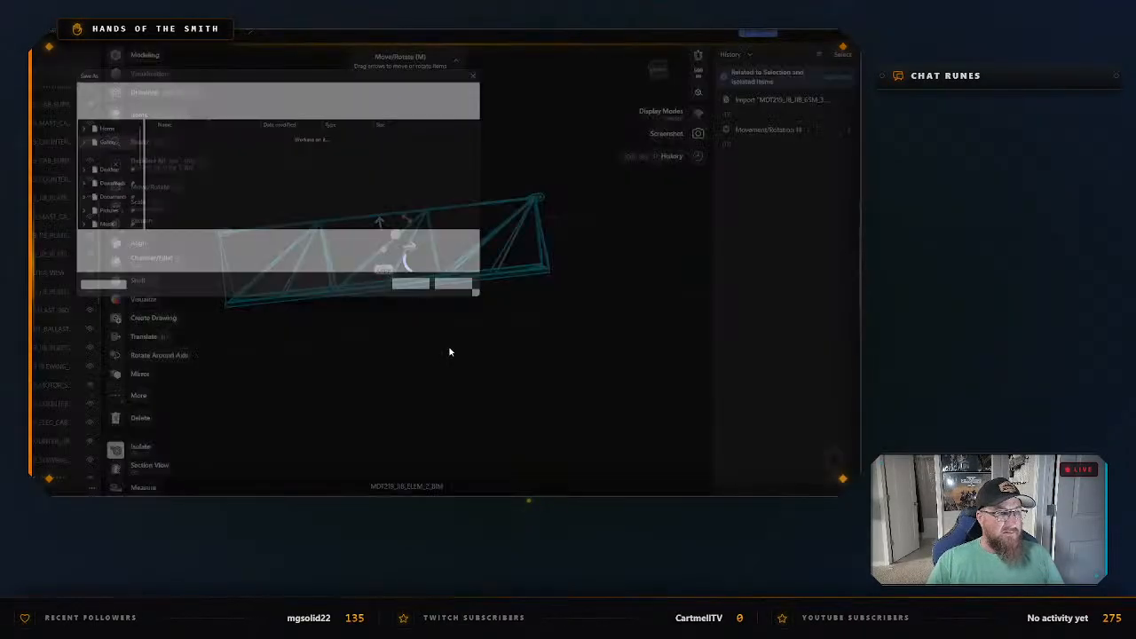
click(426, 294)
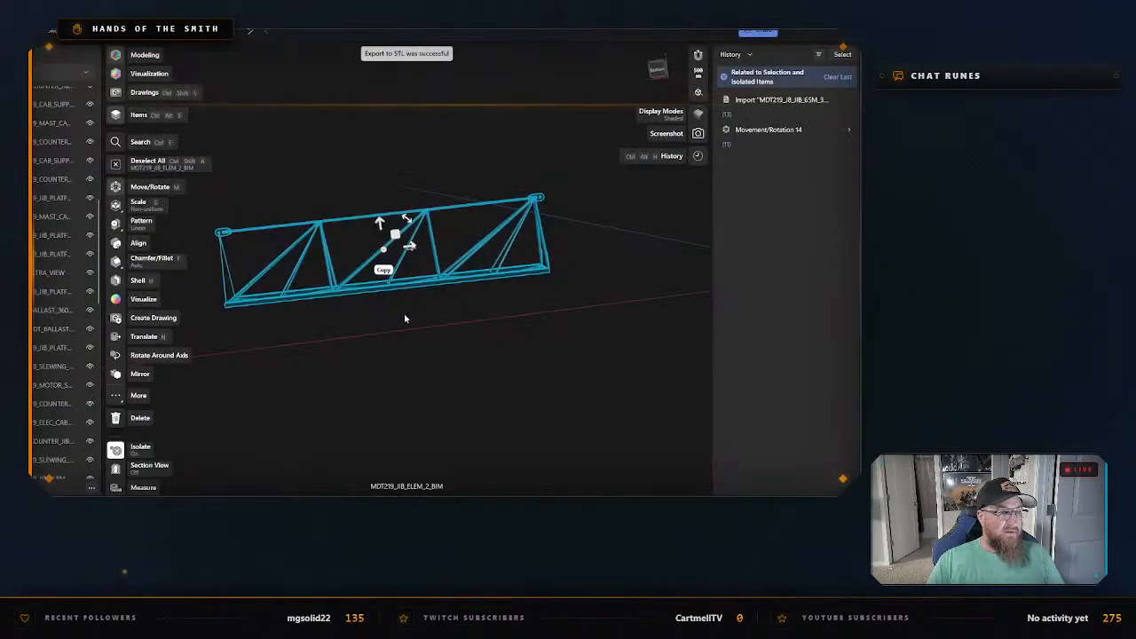
Exit isolation so the other jib sections are shown beside MDT219_JIB_ELEM_2_BIM.
right_click(407, 313)
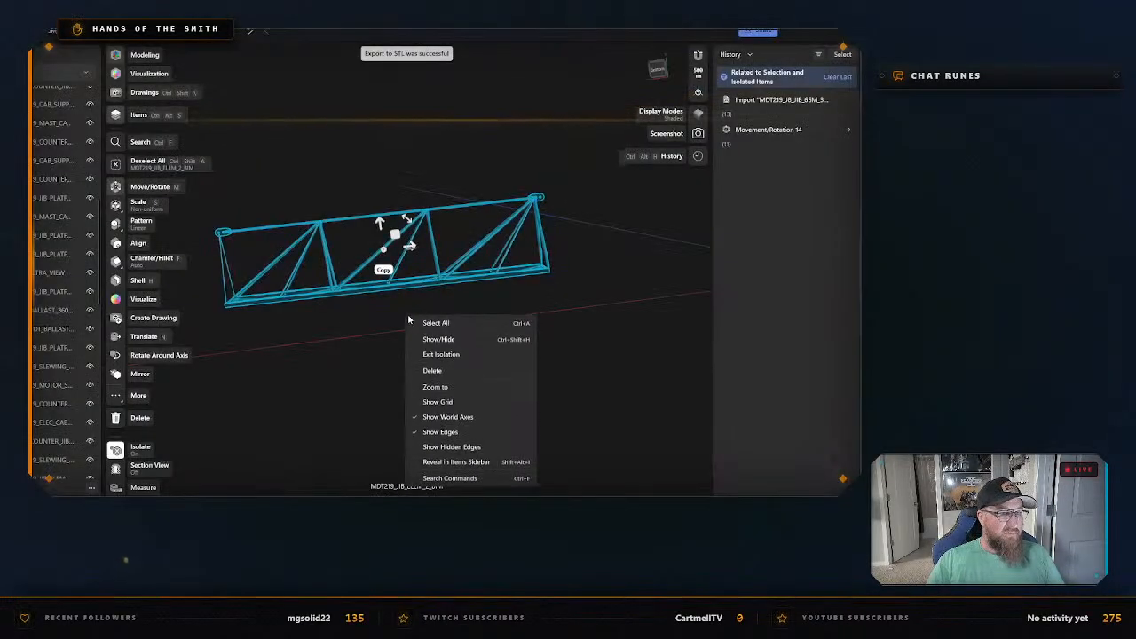
click(438, 354)
middle_drag(337, 353, 506, 340)
middle_drag(380, 351, 497, 358)
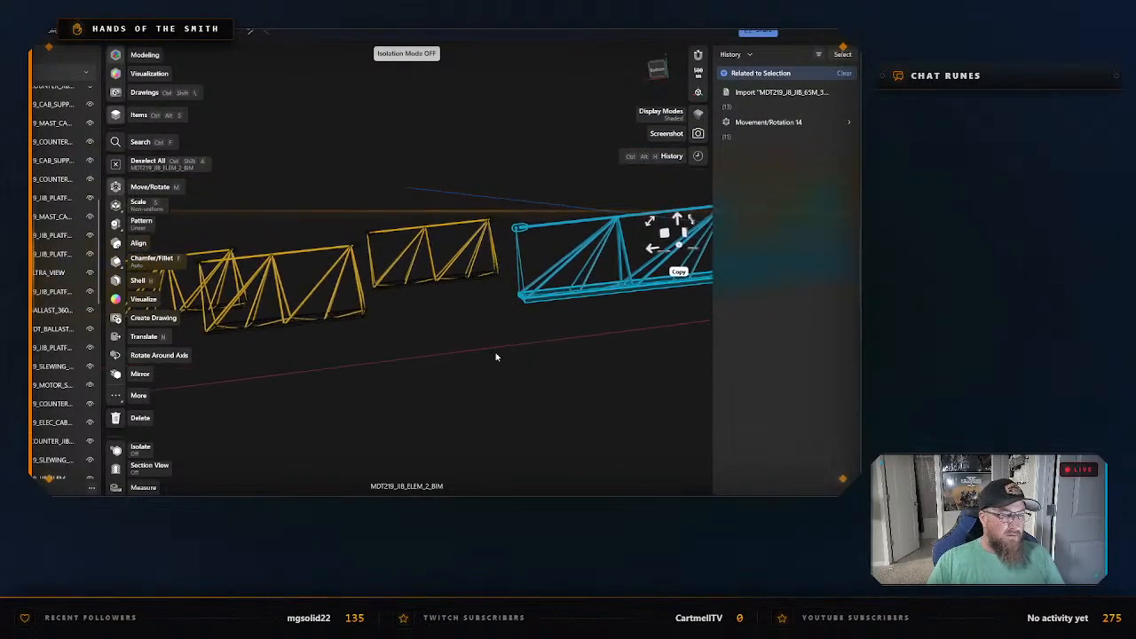
Select jib section MDT219_JIB_ELEM_3_BIM, export to STL as Jib #3 without isolating it, and clear the selection.
click(432, 229)
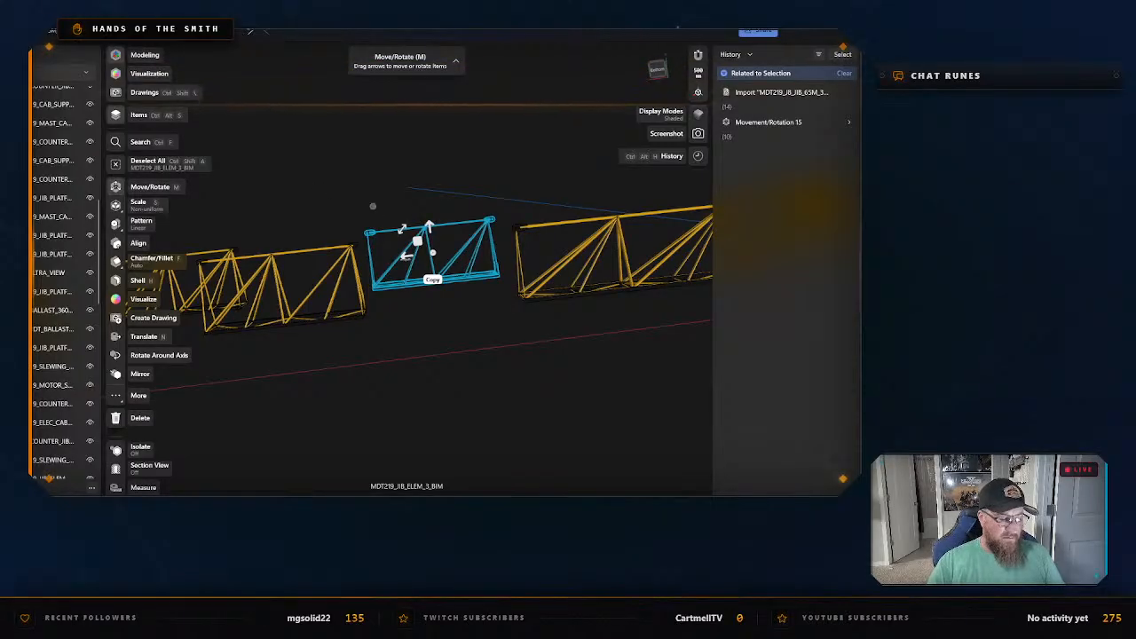
key(ctrl+e)
triple_click(504, 303)
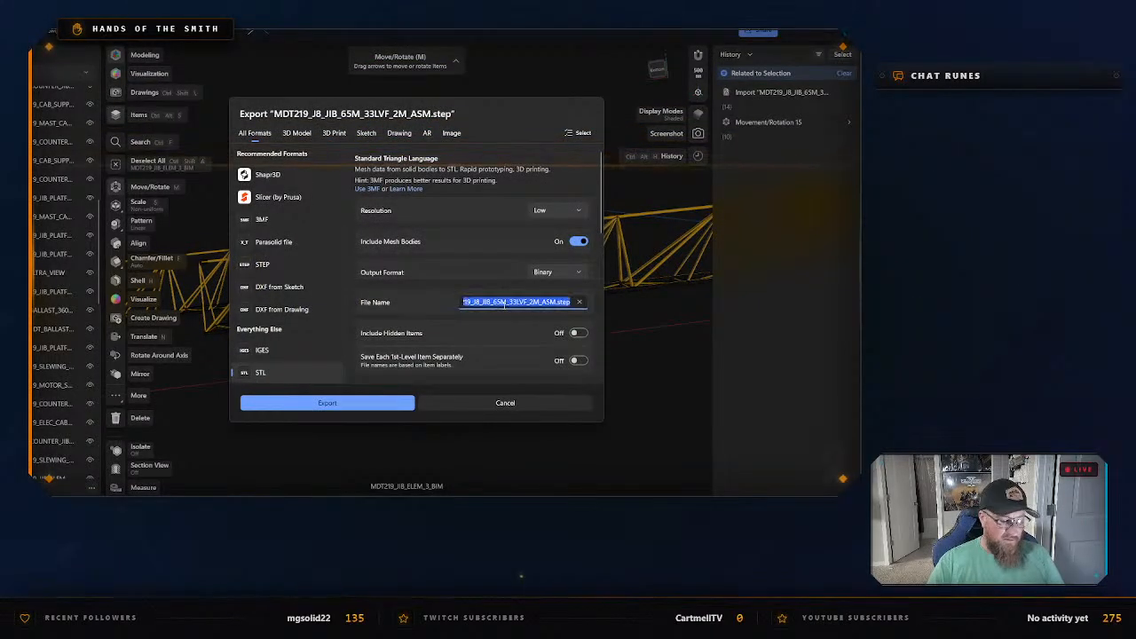
text(Jib #3)
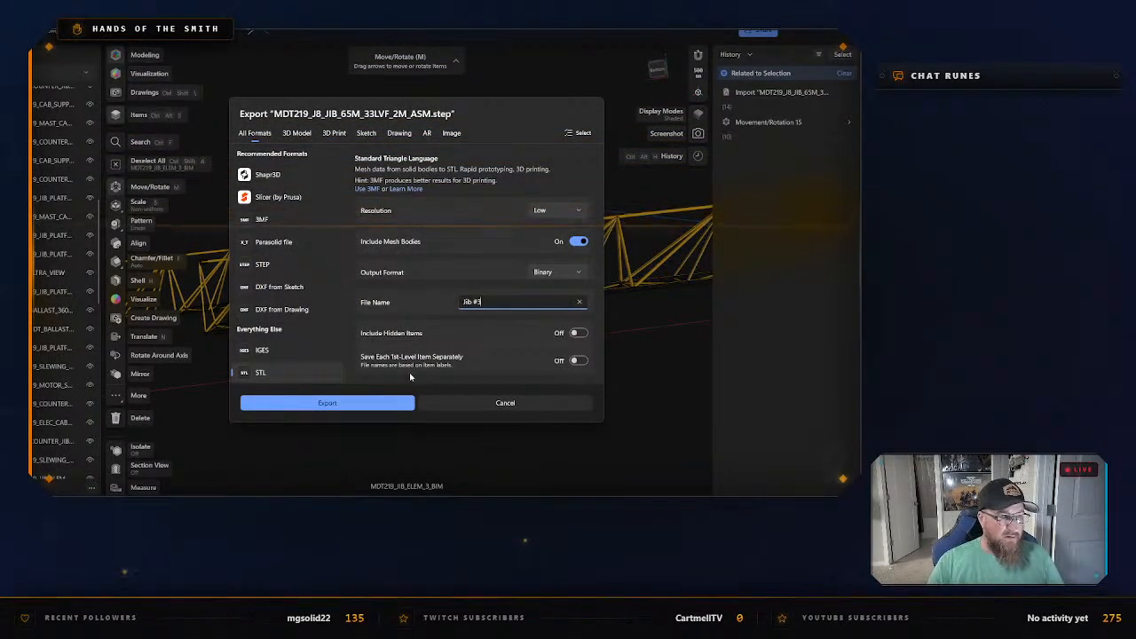
click(376, 403)
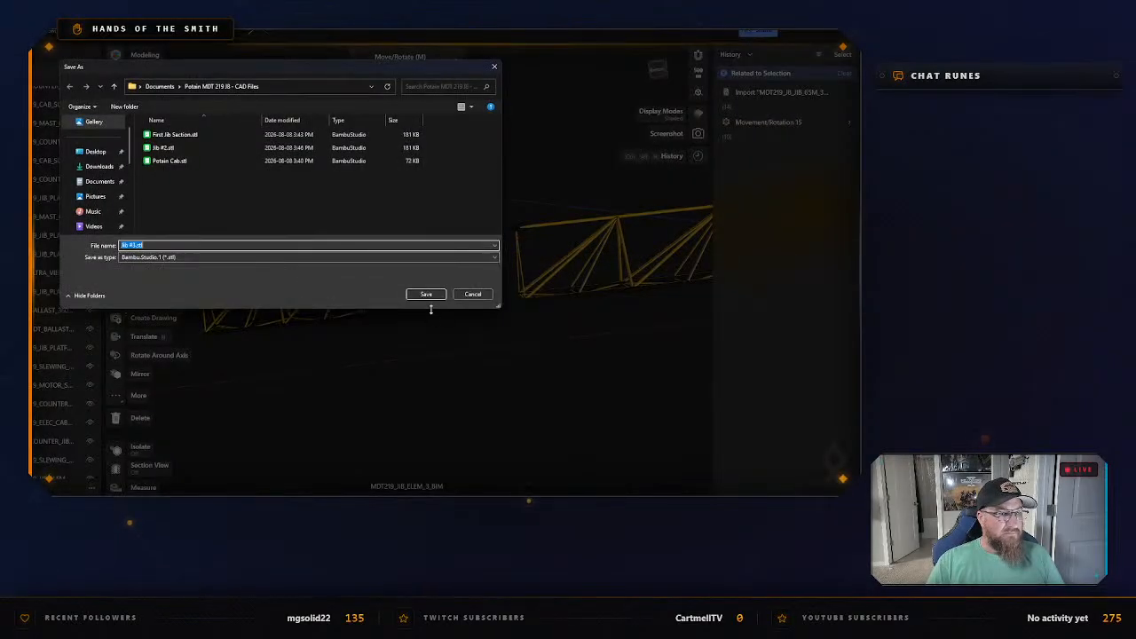
click(426, 294)
click(366, 353)
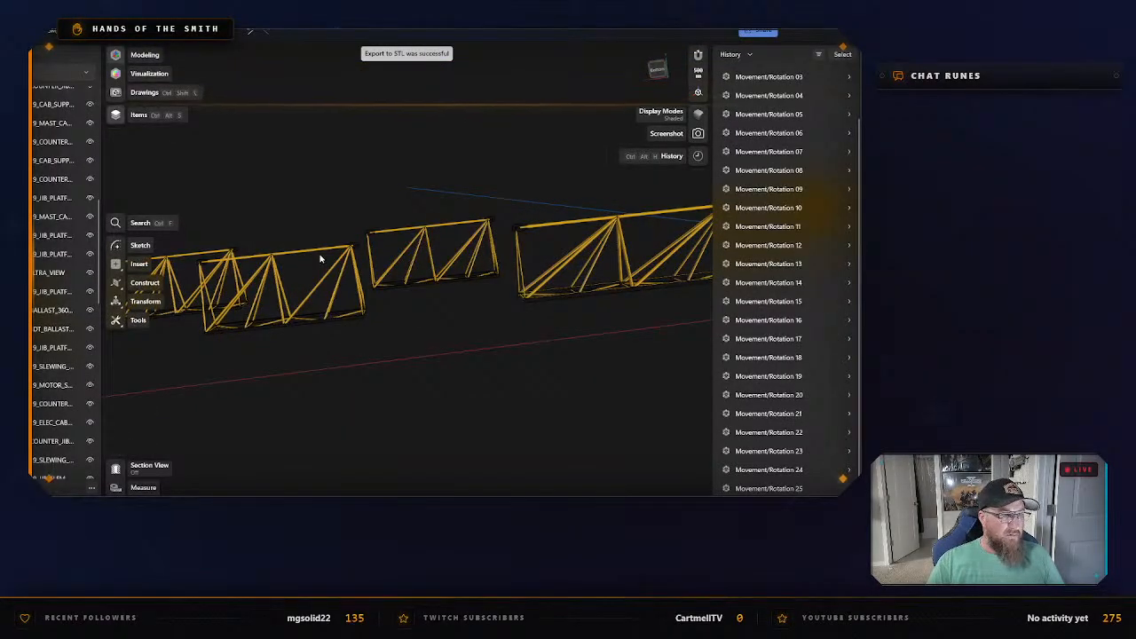
Select the whole jib section MDT219_JIB_ELEM_3_BIM and isolate it.
click(414, 229)
right_click(417, 229)
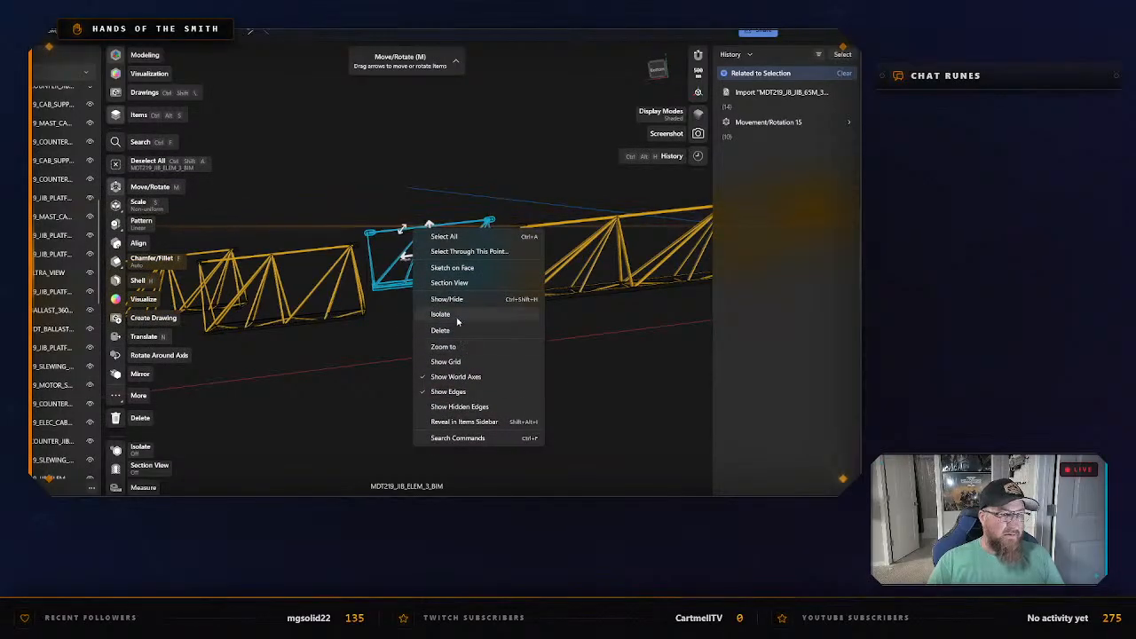
click(440, 314)
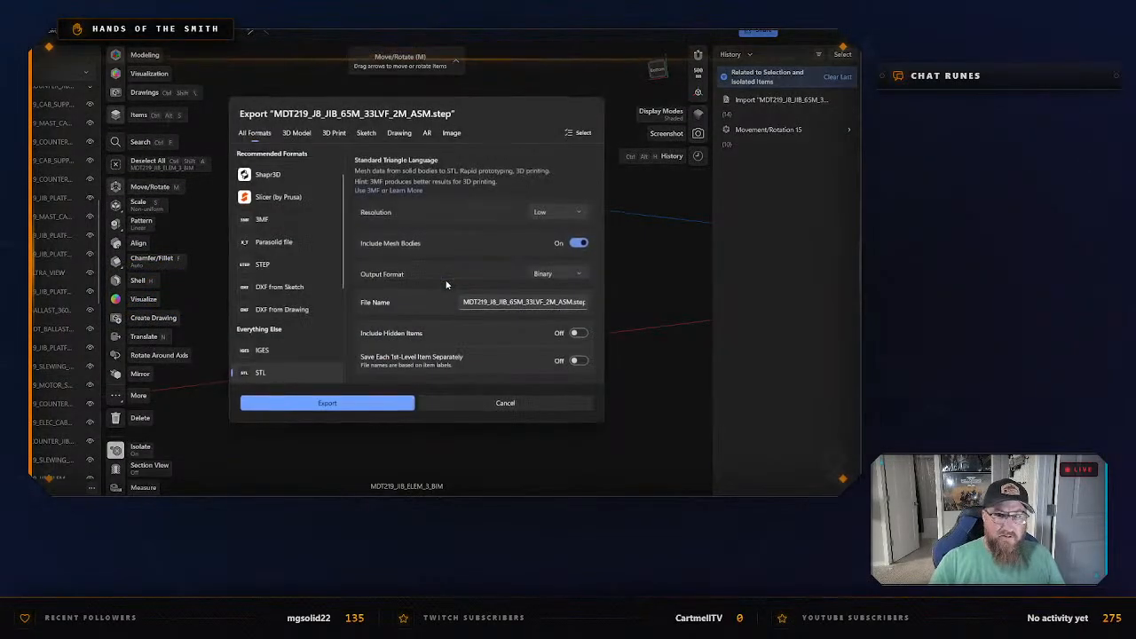
Export the isolated MDT219_JIB_ELEM_3_BIM as an STL named Jib #3, replacing the existing file of that name.
key(ctrl+e)
click(500, 302)
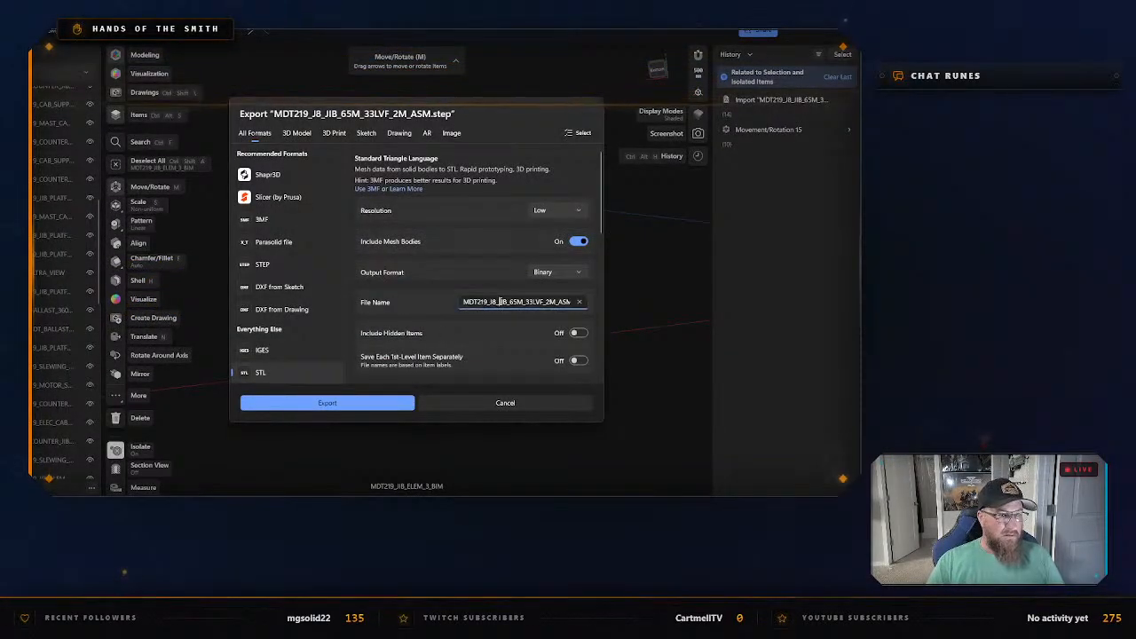
key(ctrl+a)
text(JIB)
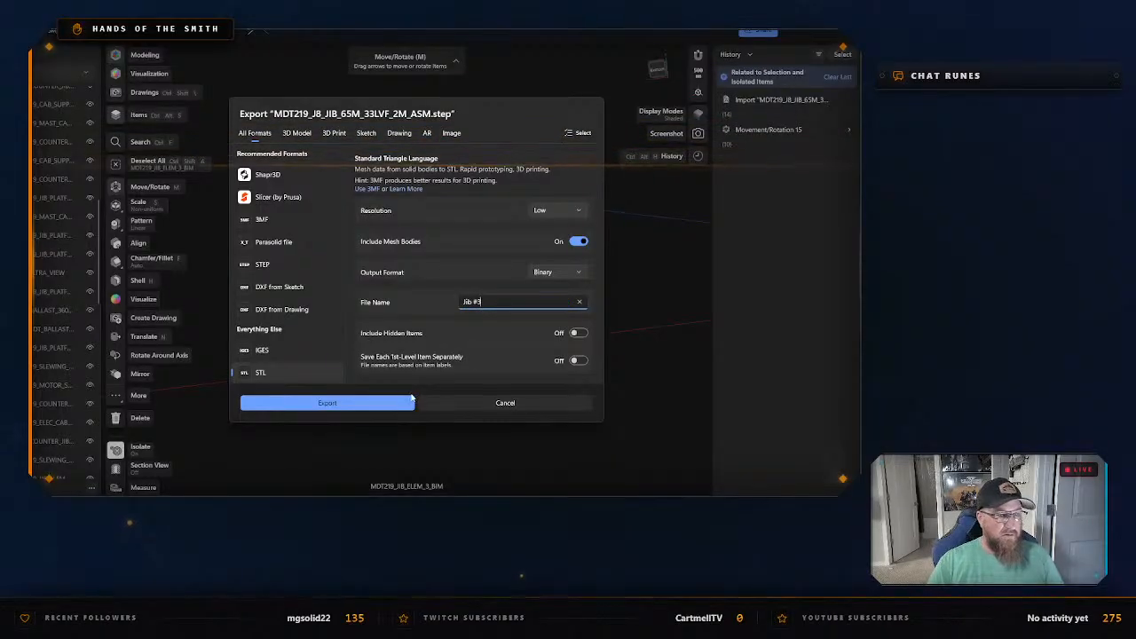
click(408, 402)
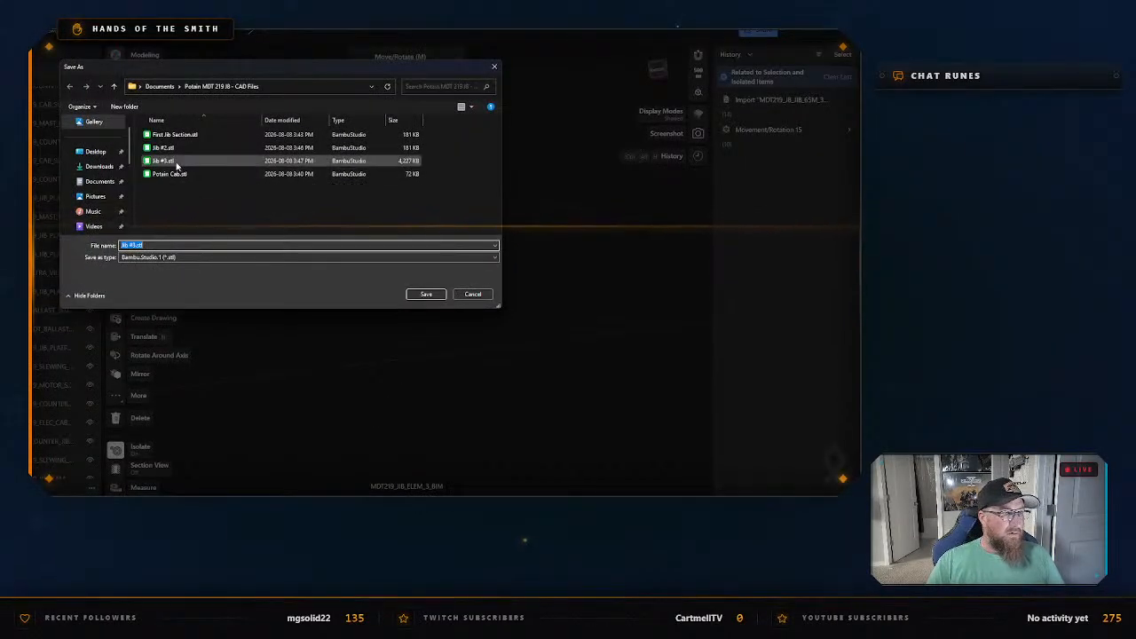
click(410, 295)
click(439, 265)
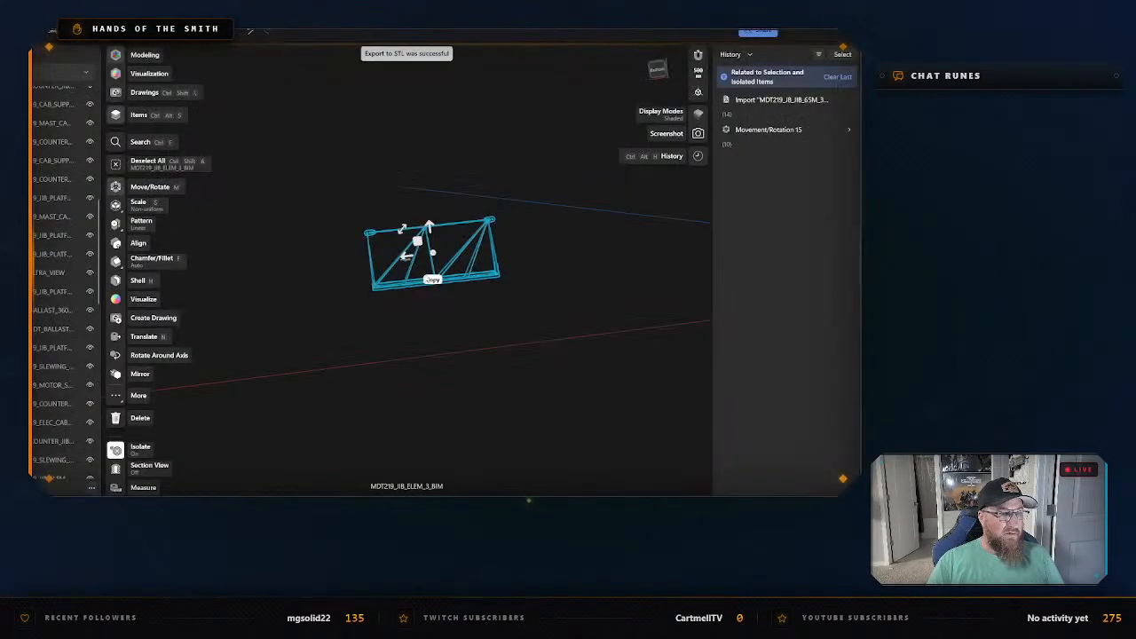
Exit isolation of the exported section, then select jib section MDT219_JIB_ELEM_4_BIM and isolate it.
right_click(410, 358)
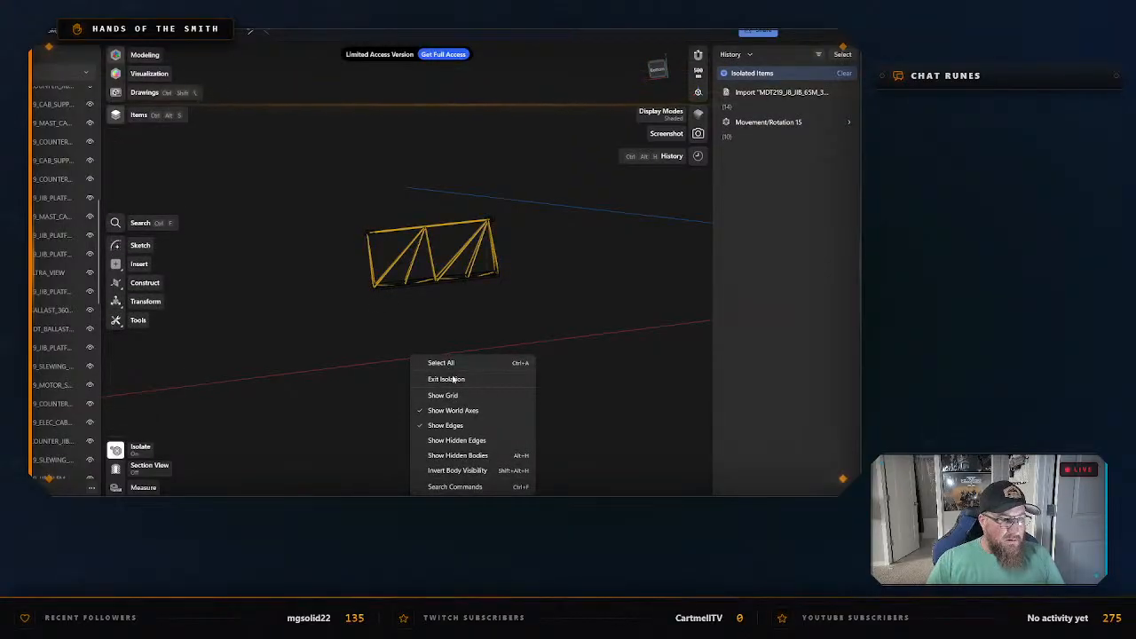
click(423, 371)
click(308, 255)
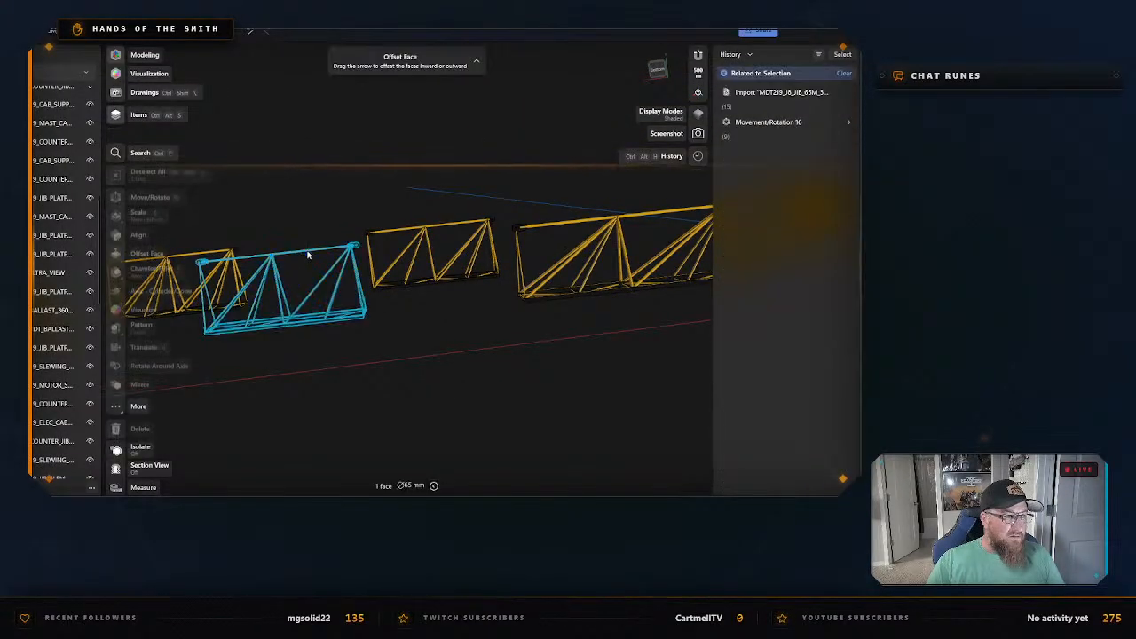
key(m)
right_click(317, 255)
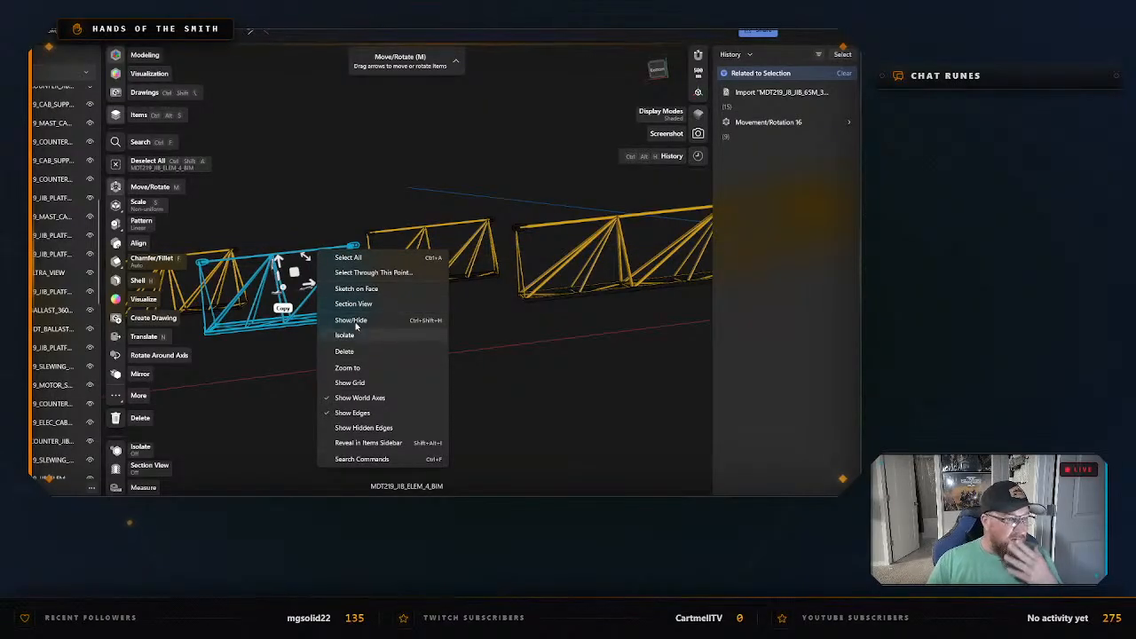
click(345, 335)
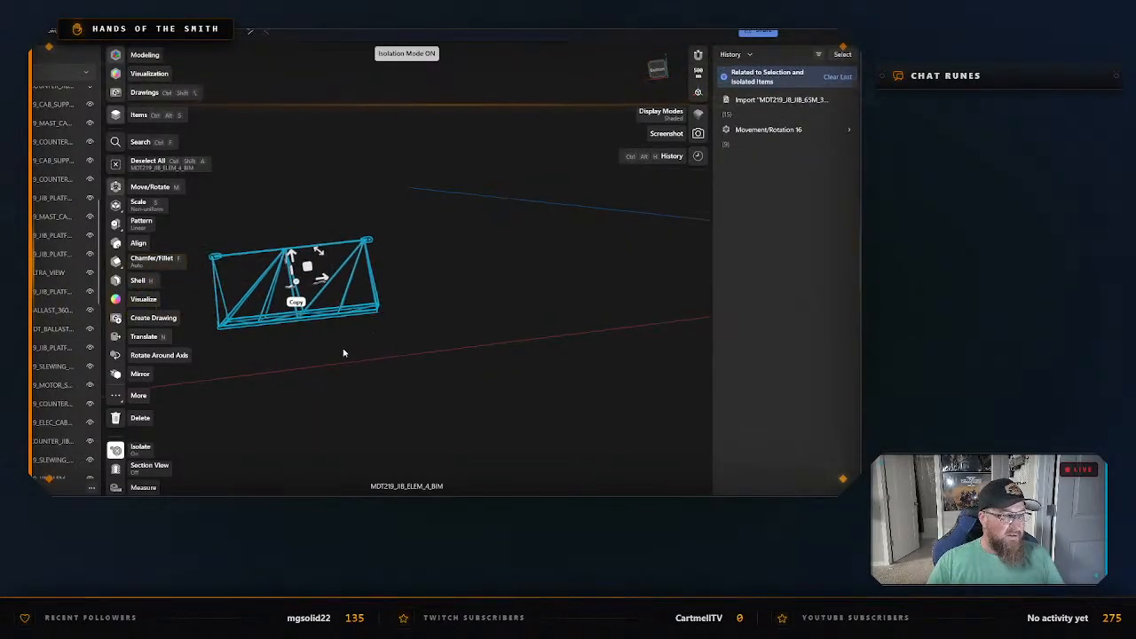
Export the isolated MDT219_JIB_ELEM_4_BIM as an STL named Jib #4 in the same folder.
key(ctrl+e)
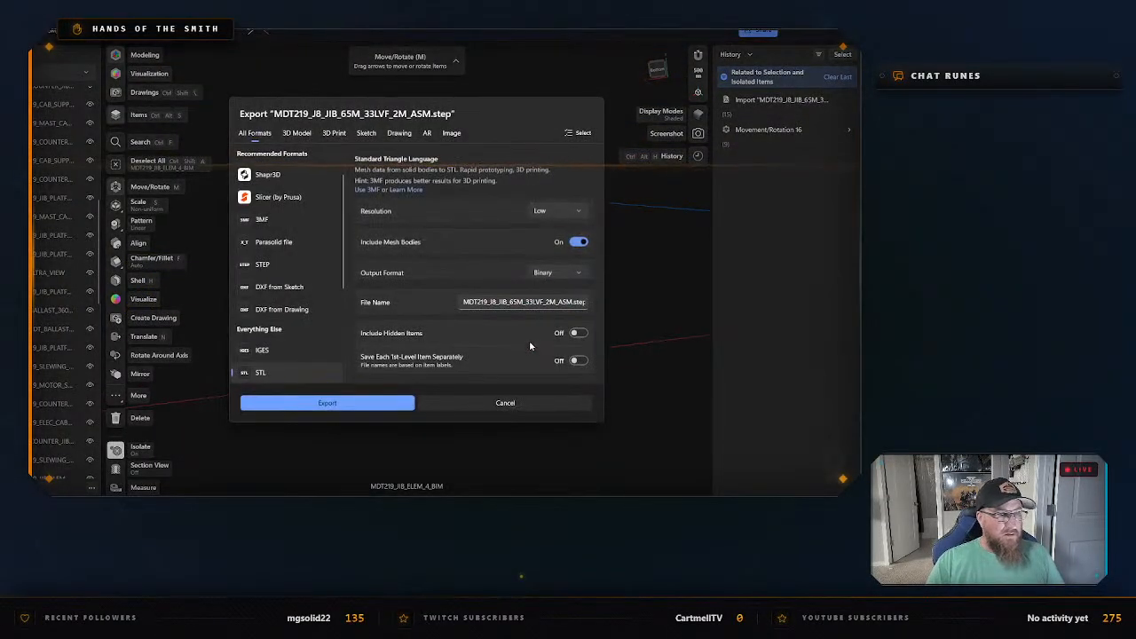
click(404, 405)
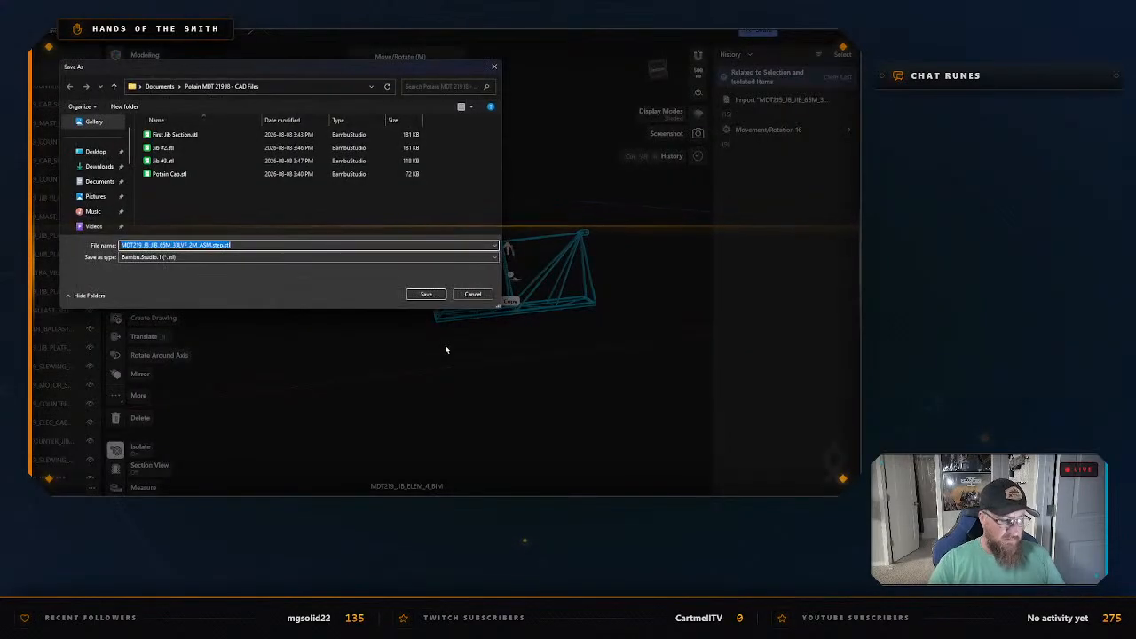
text(Jib #4)
key(Return)
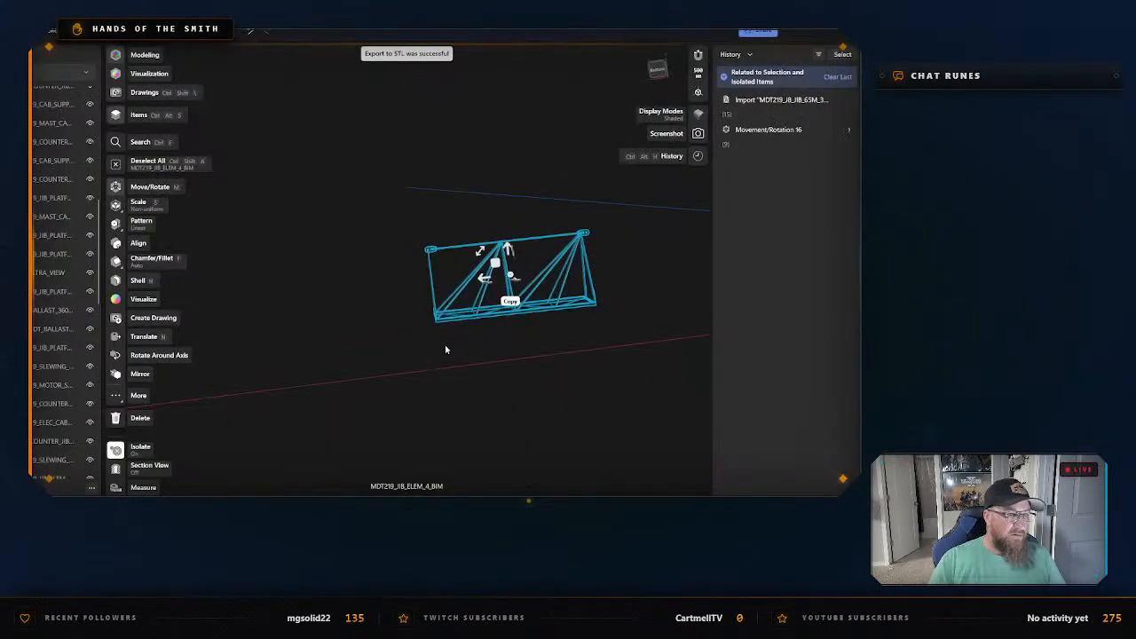
Exit isolation of MDT219_JIB_ELEM_4_BIM and clear the selection.
right_click(446, 348)
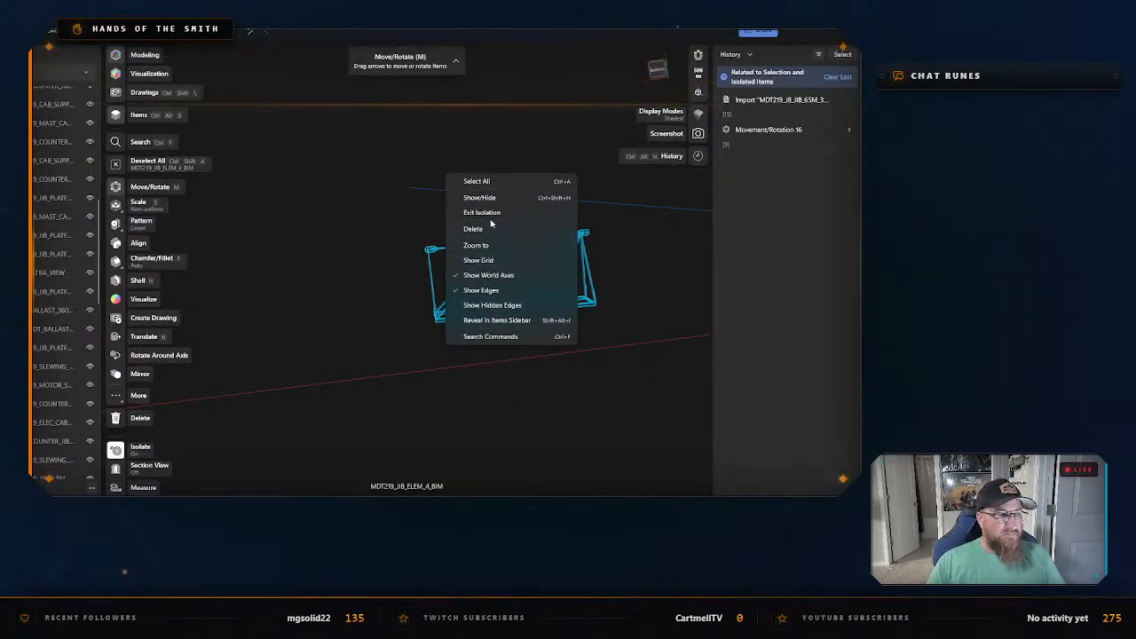
key(m)
key(Escape)
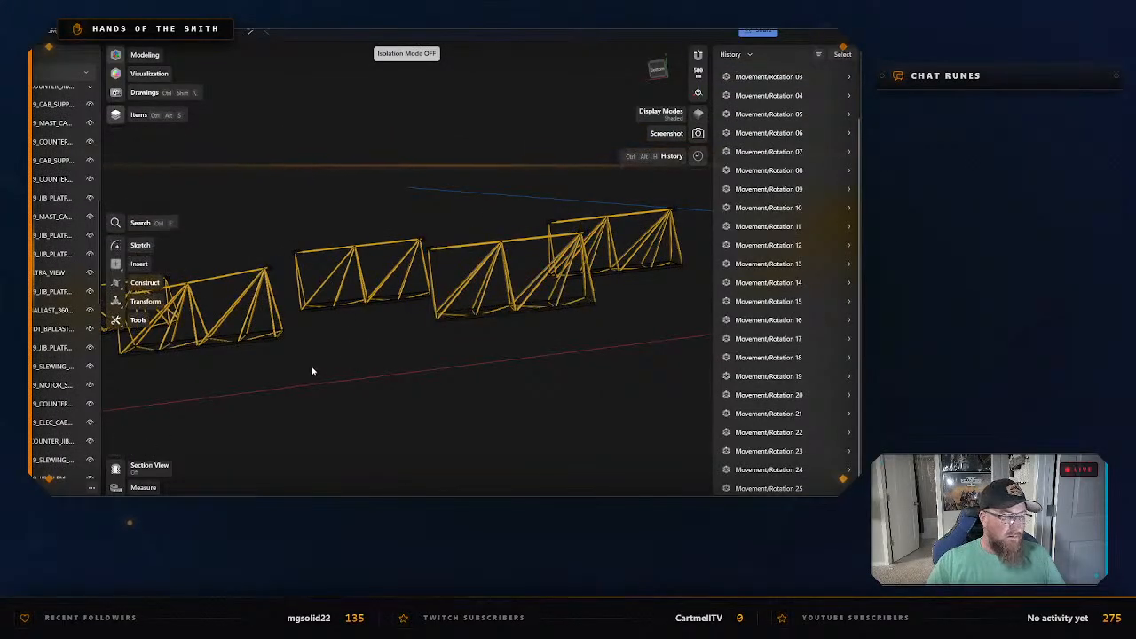
Select the whole jib section MDT219_JIB_ELEM_5_BIM and isolate it.
middle_drag(312, 371, 451, 349)
scroll(455, 247, up, 2)
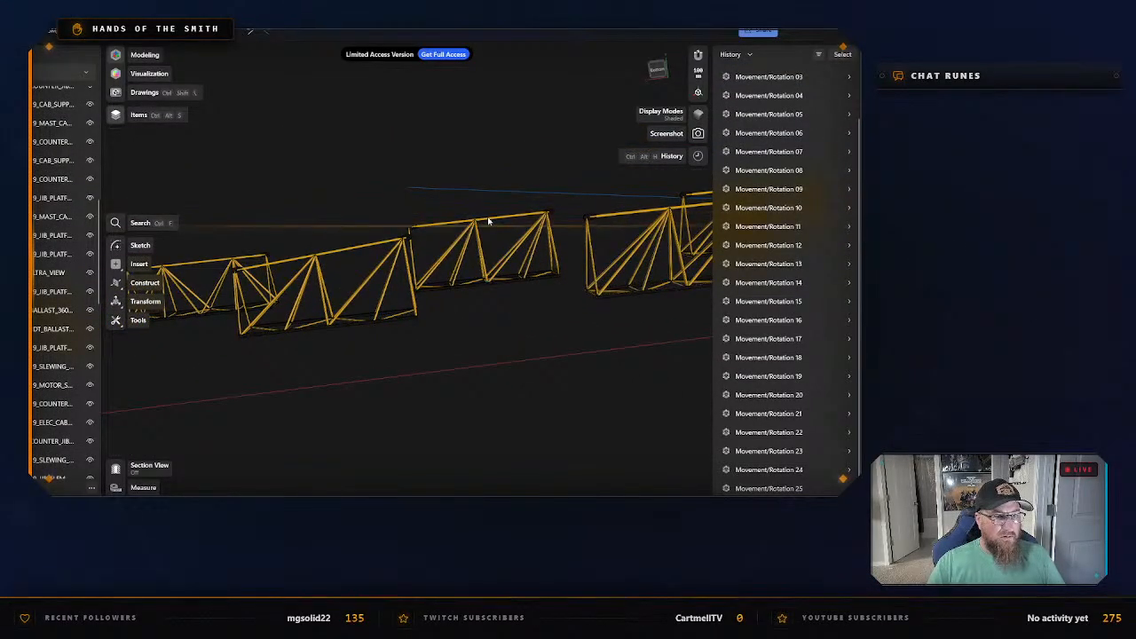
click(486, 223)
key(m)
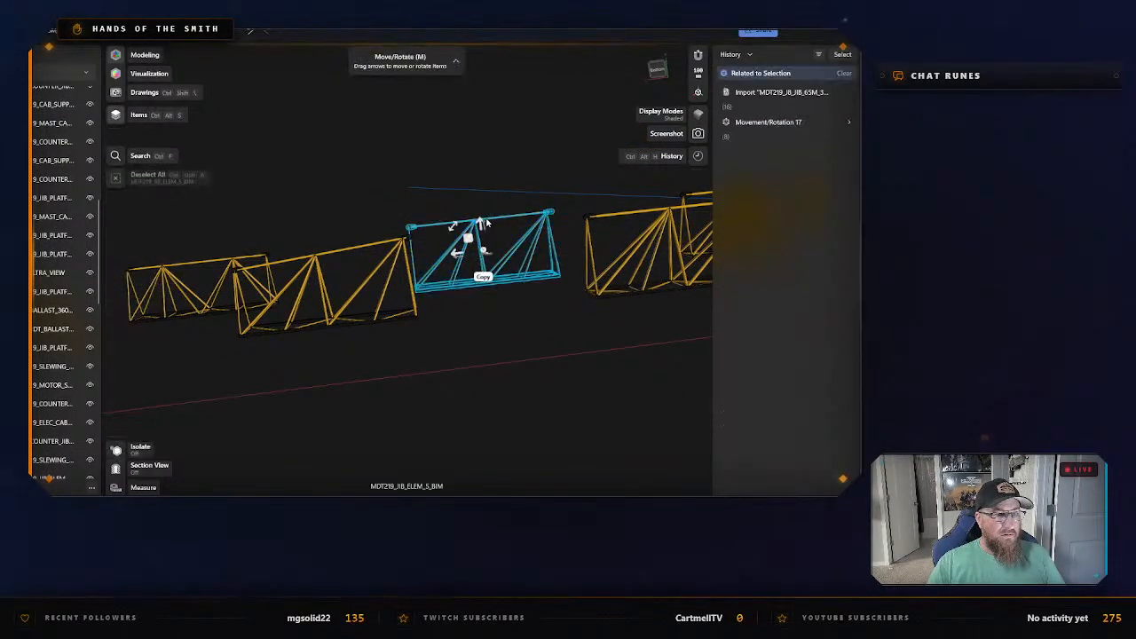
click(477, 213)
key(Escape)
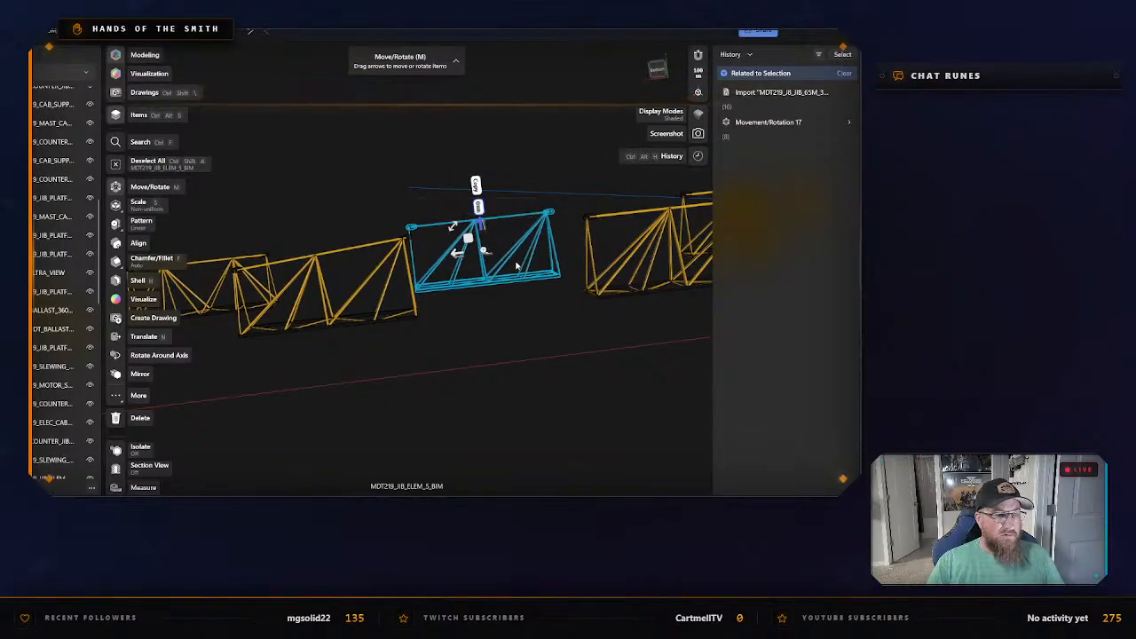
scroll(489, 221, up, 3)
right_click(489, 222)
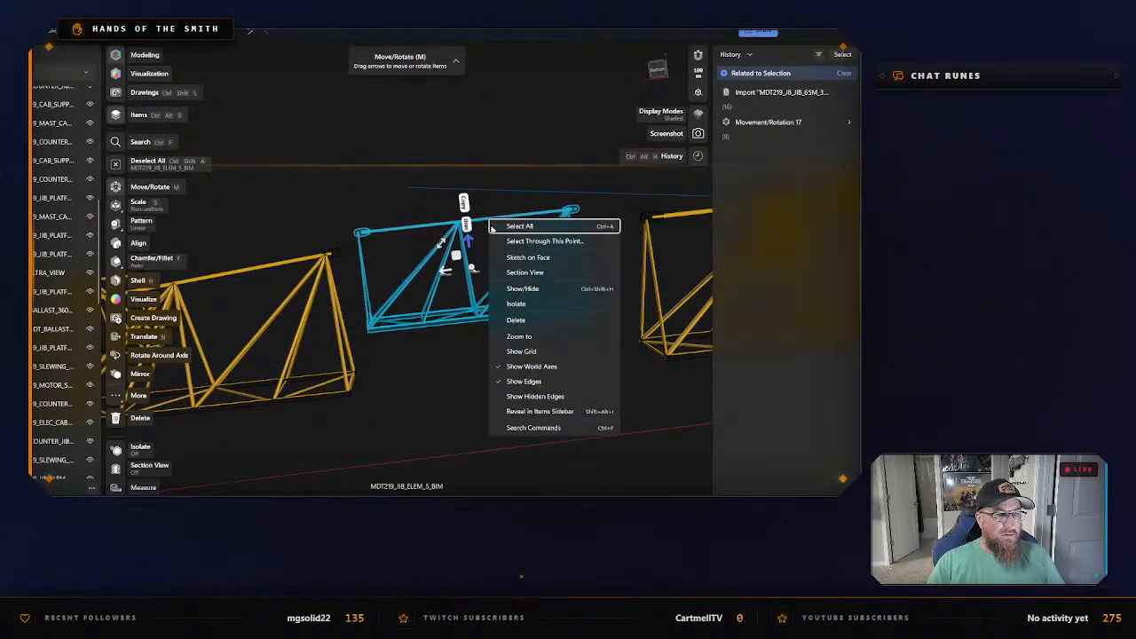
click(526, 304)
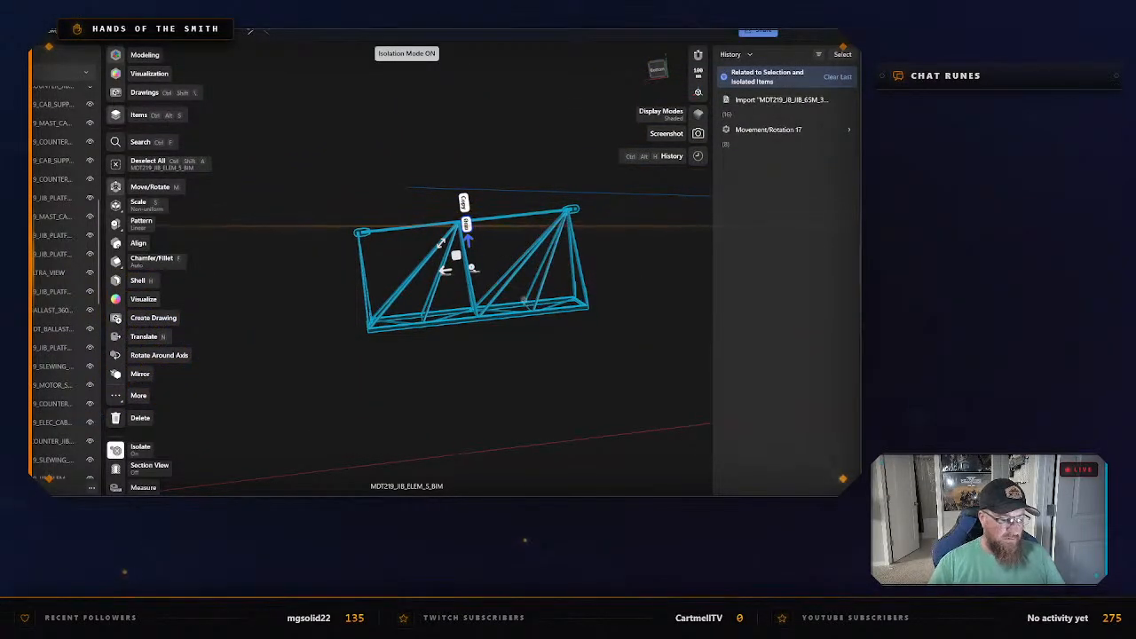
Export the isolated MDT219_JIB_ELEM_5_BIM as an STL named Jib #5 in the Potain CAD files folder.
key(ctrl+e)
click(371, 396)
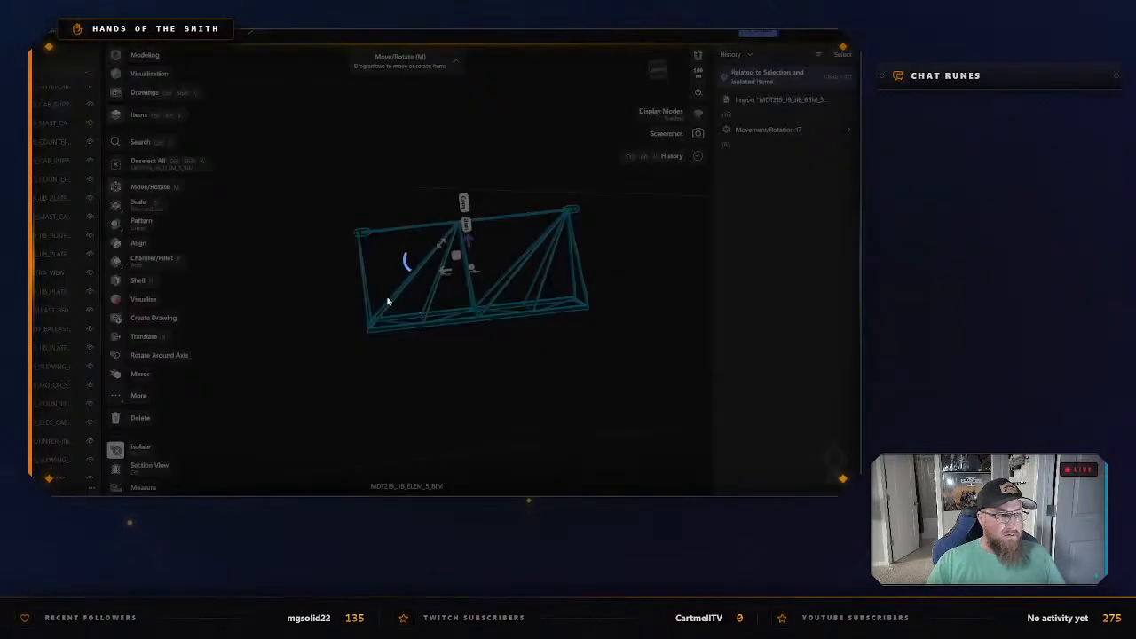
text(Jib #5)
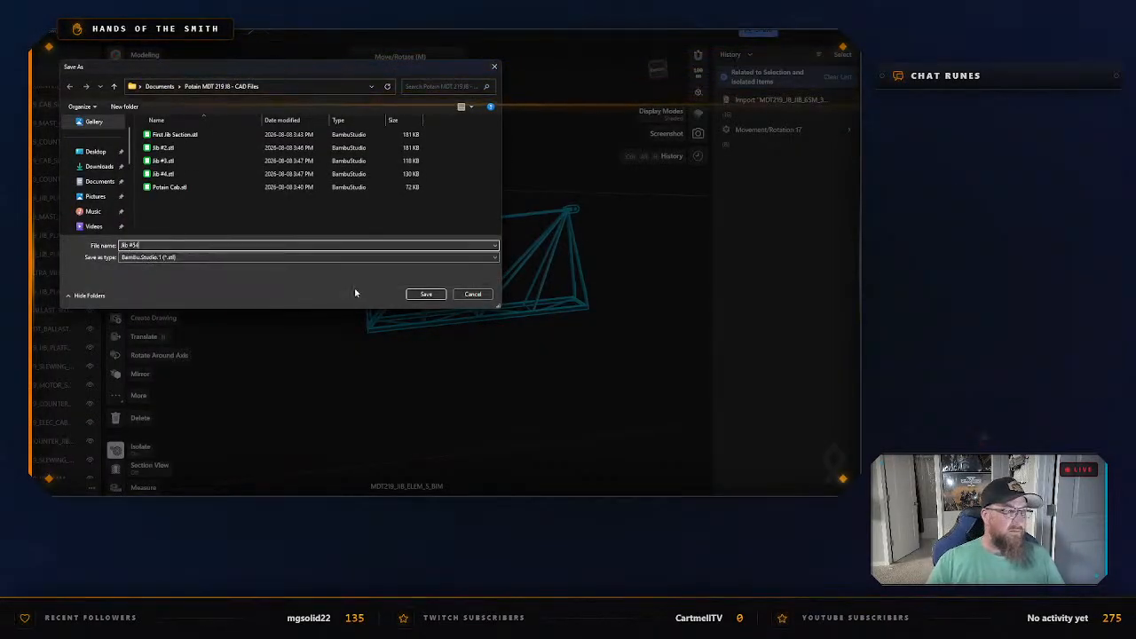
key(Return)
Exit isolation of the exported section, then select jib section MDT219_JIB_ELEM_6_BIM and isolate it.
right_click(349, 372)
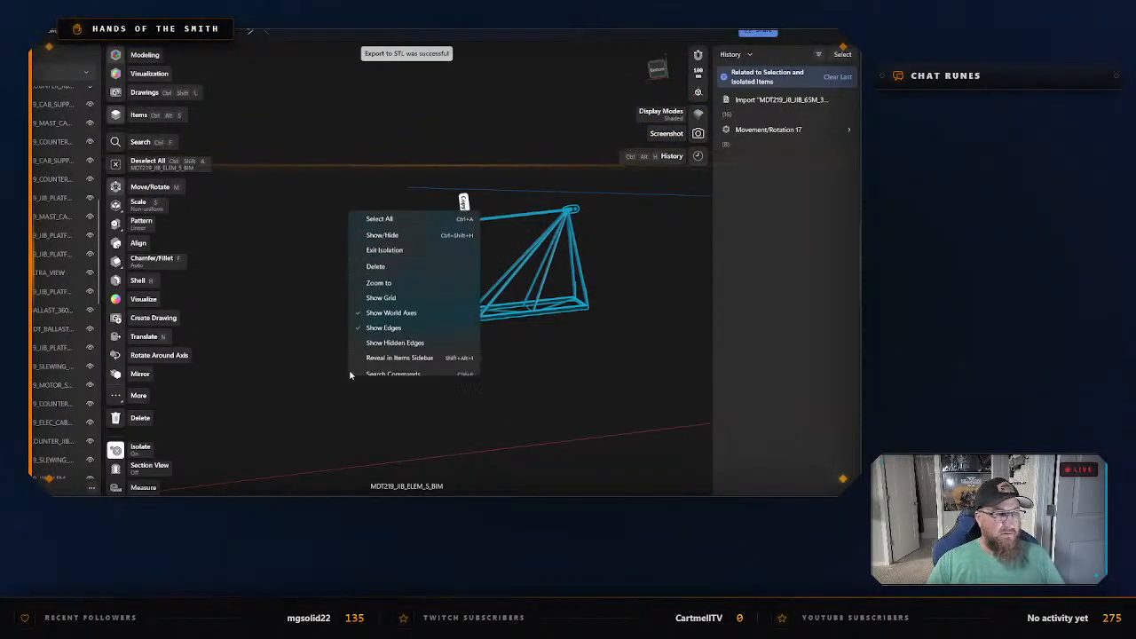
click(391, 245)
click(372, 402)
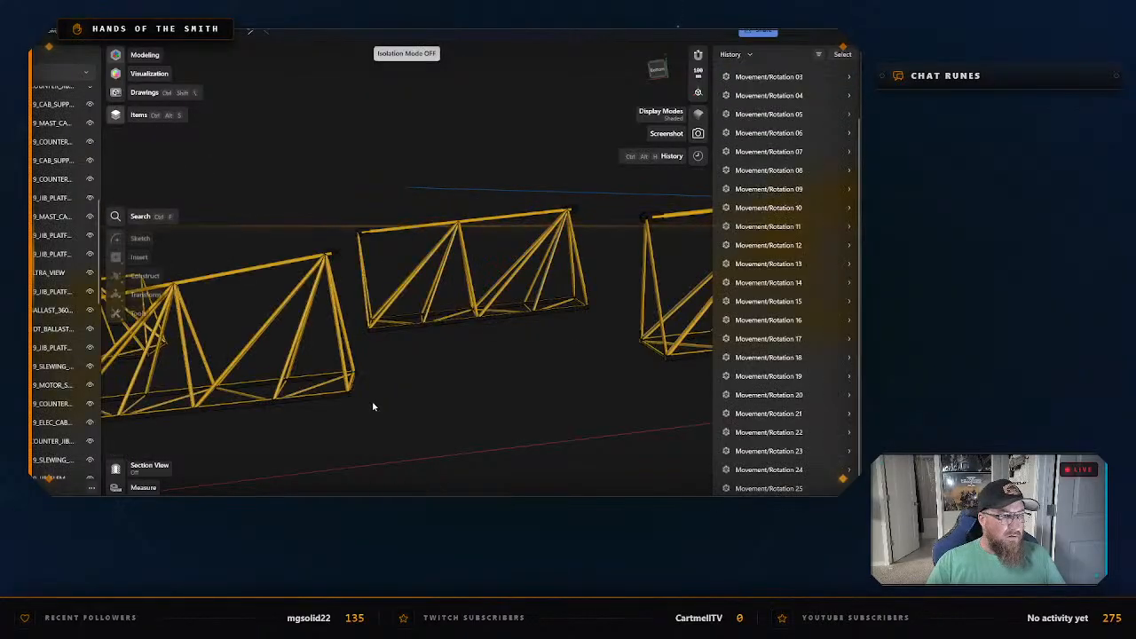
middle_drag(382, 435, 590, 373)
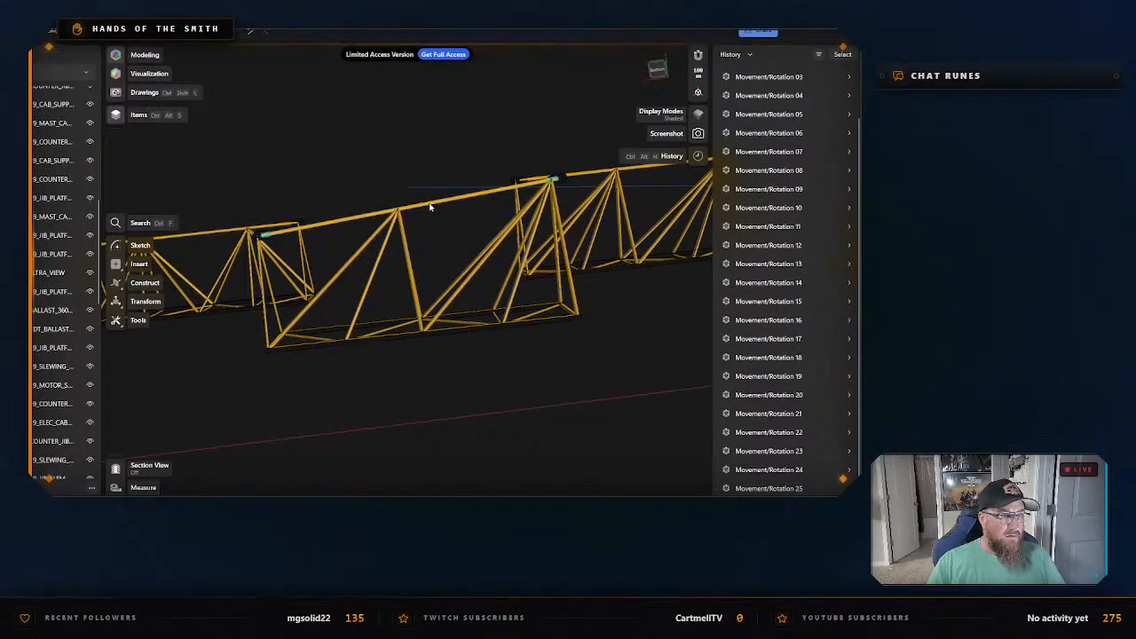
click(430, 206)
right_click(430, 207)
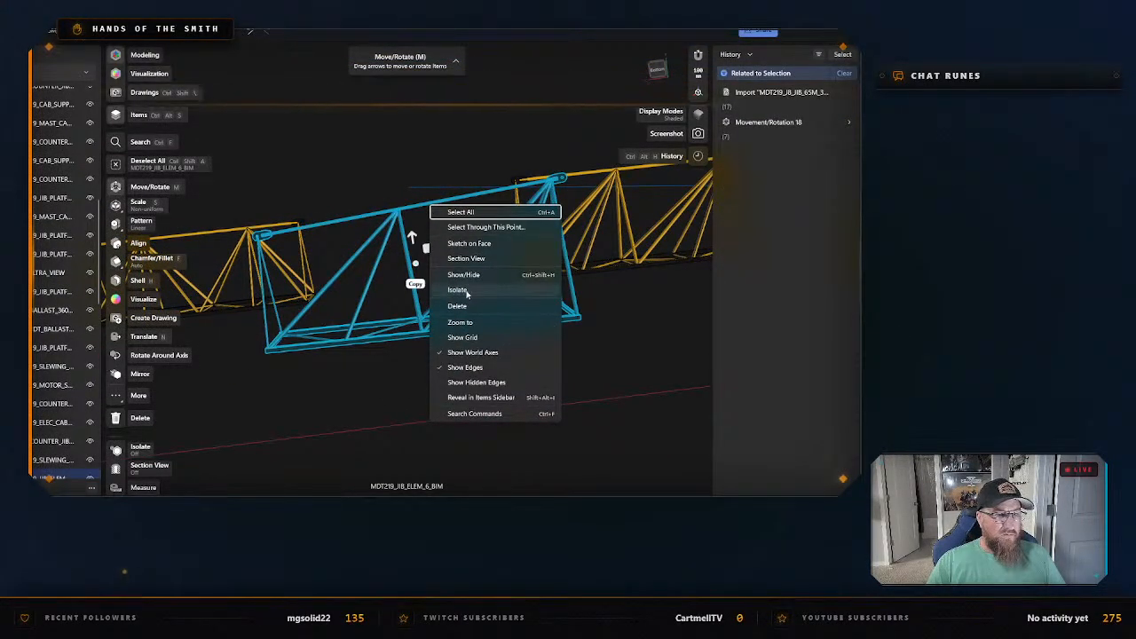
click(457, 291)
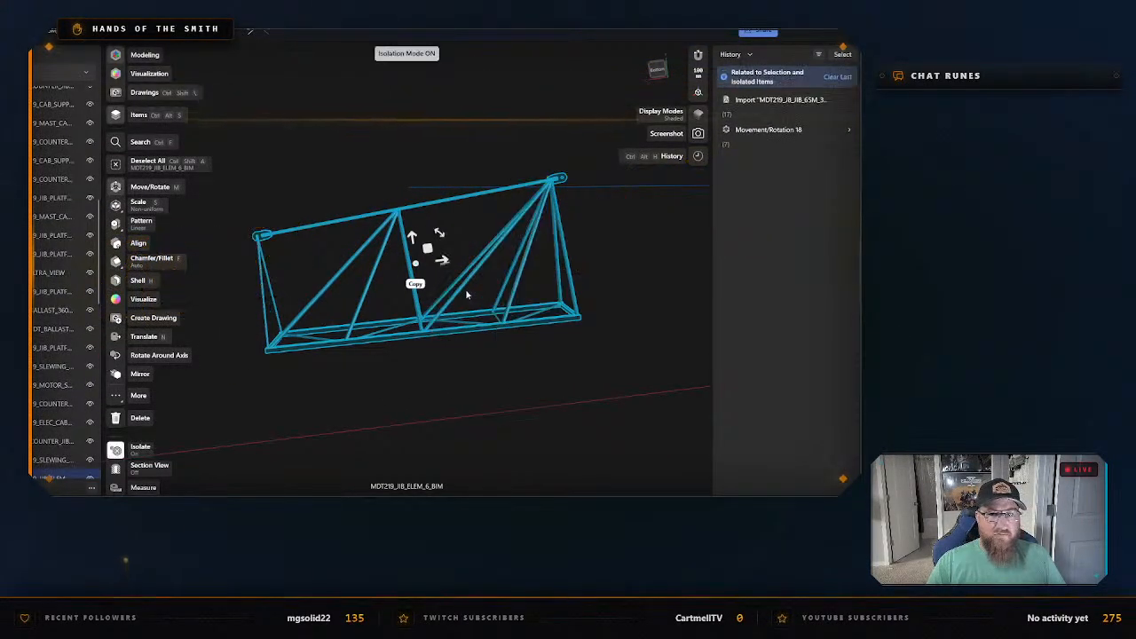
Export the isolated MDT219_JIB_ELEM_6_BIM as an STL named Jib #6 in the same folder.
right_click(406, 210)
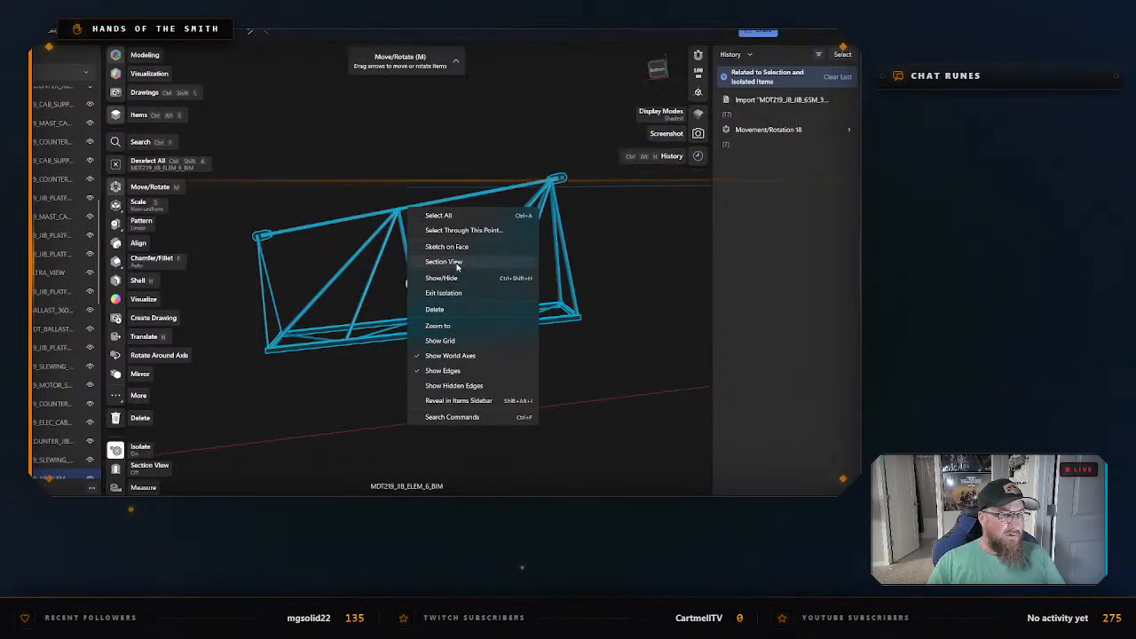
click(434, 147)
key(ctrl+e)
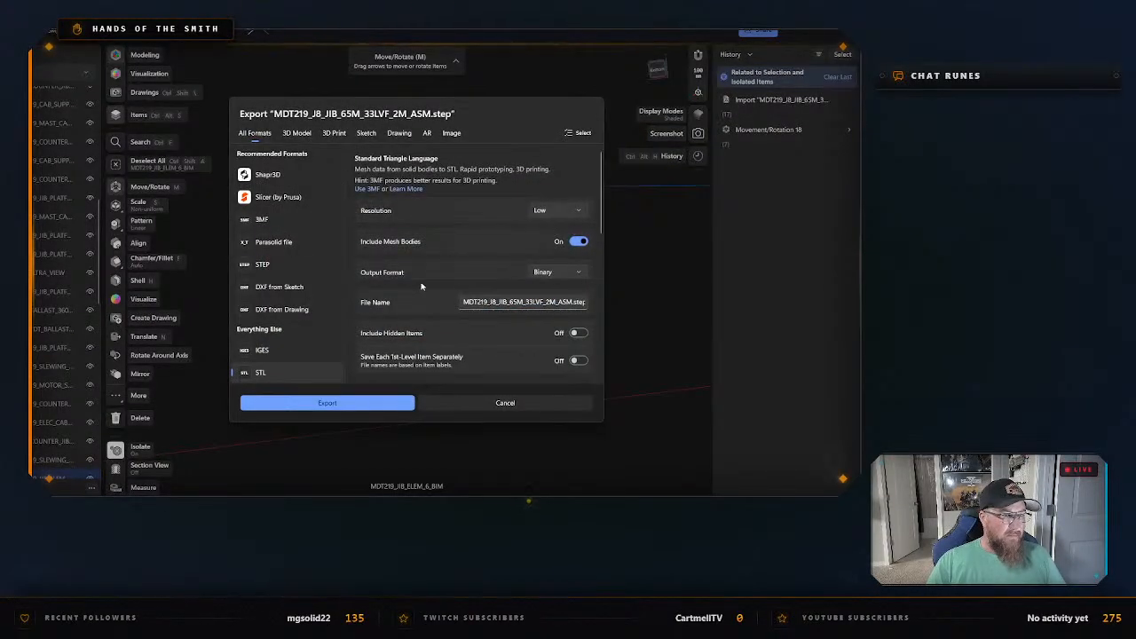
click(528, 305)
key(ctrl+a)
text(J)
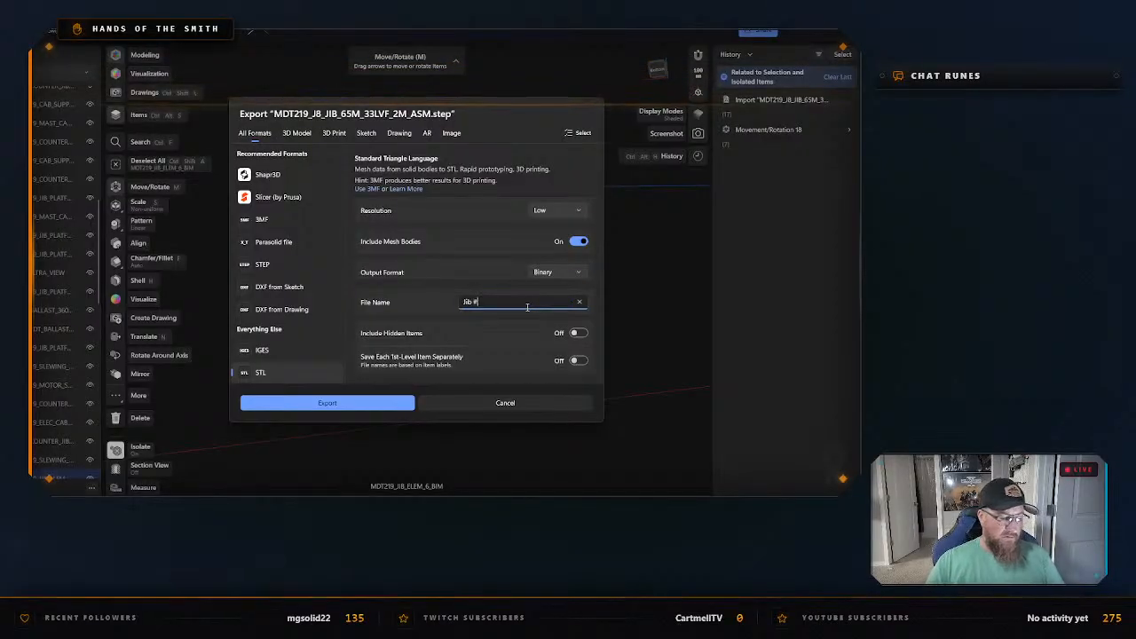
click(382, 403)
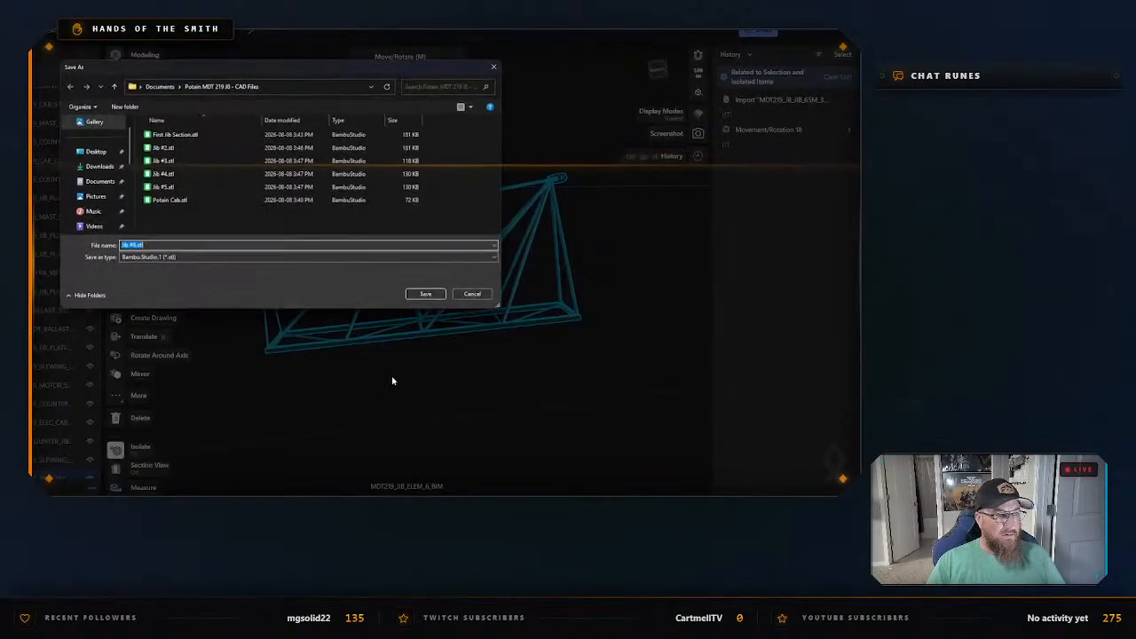
click(439, 297)
Exit isolation of MDT219_JIB_ELEM_6_BIM, then select the whole jib section MDT219_JIB_ELEM_7_BIM and isolate it.
click(400, 382)
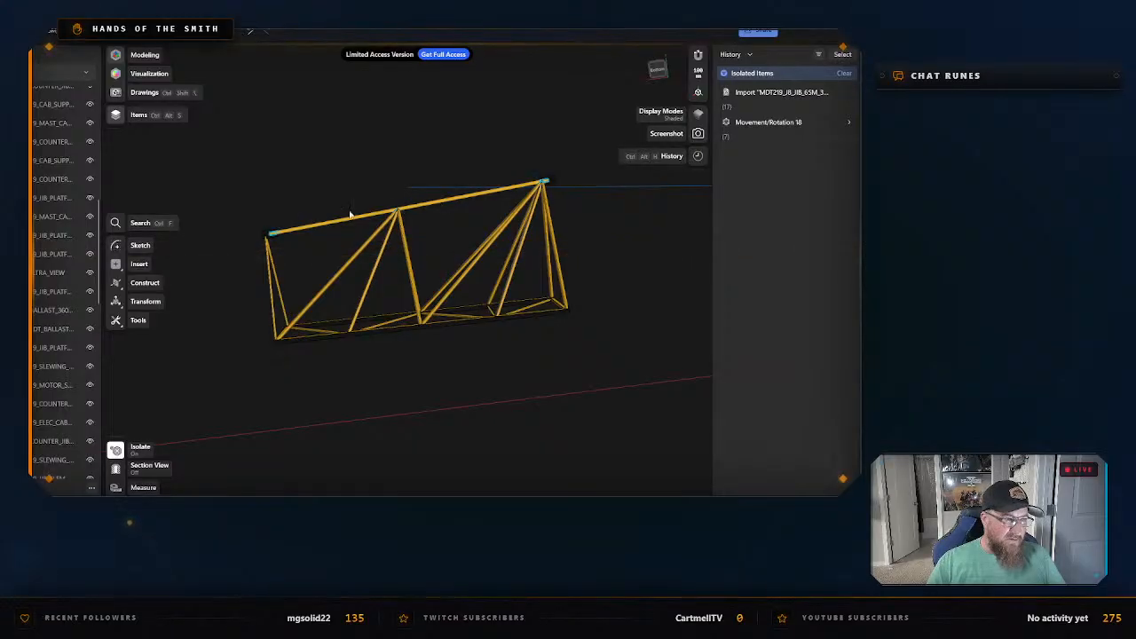
right_click(292, 192)
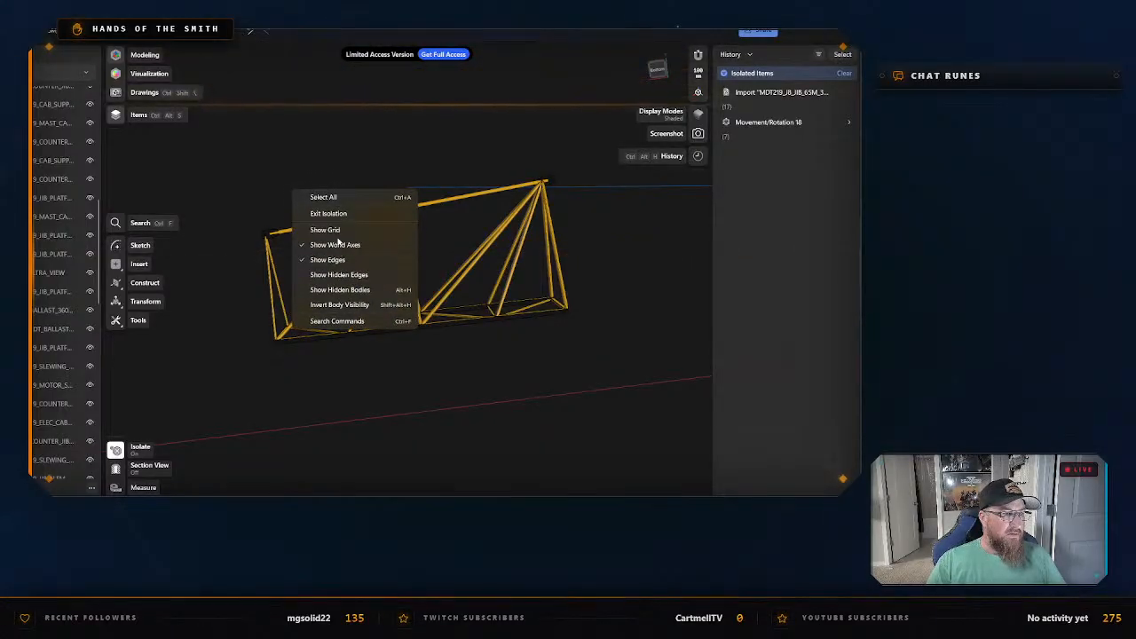
click(334, 220)
right_drag(237, 374, 506, 373)
scroll(381, 279, up, 2)
click(385, 230)
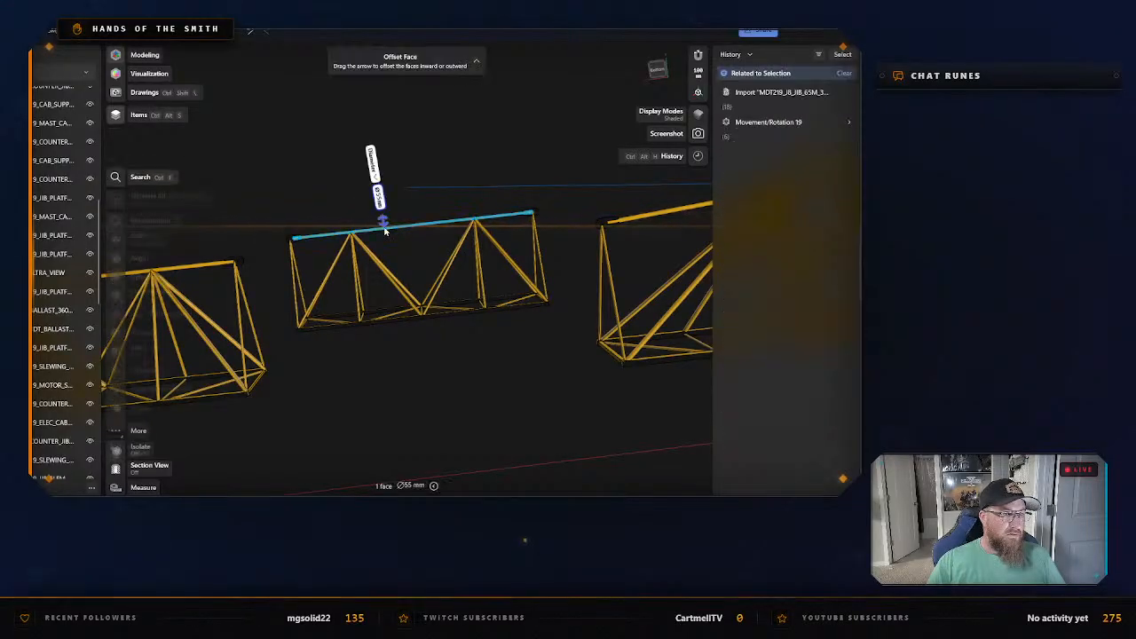
right_click(384, 231)
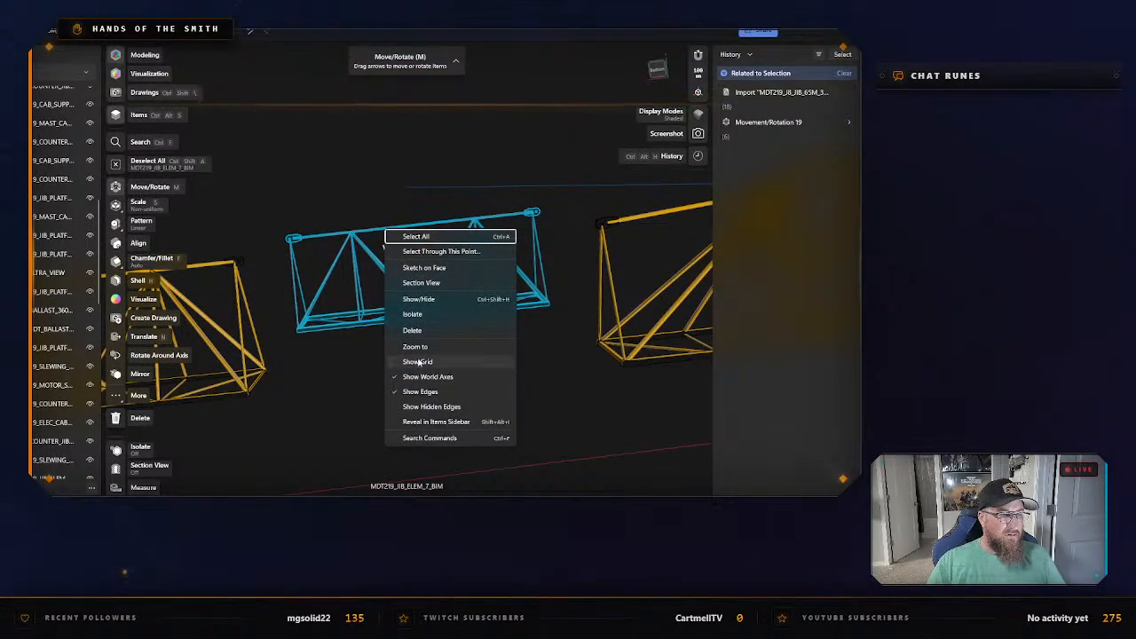
click(413, 314)
Export the isolated MDT219_JIB_ELEM_7_BIM as an STL named Jib #7 in the same folder.
key(ctrl+e)
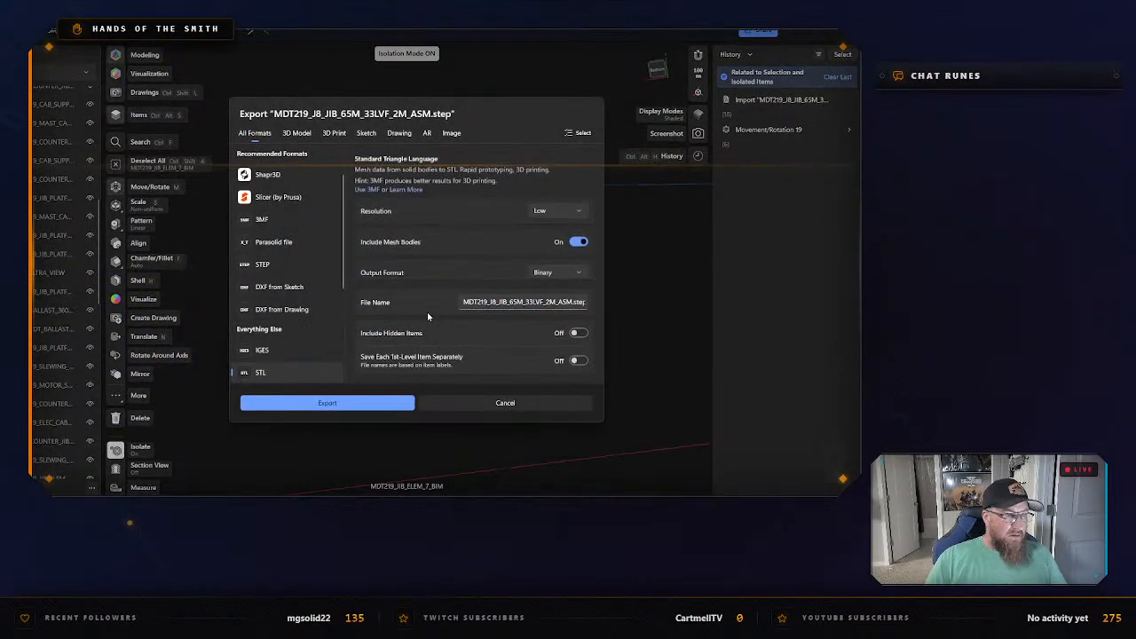
click(346, 407)
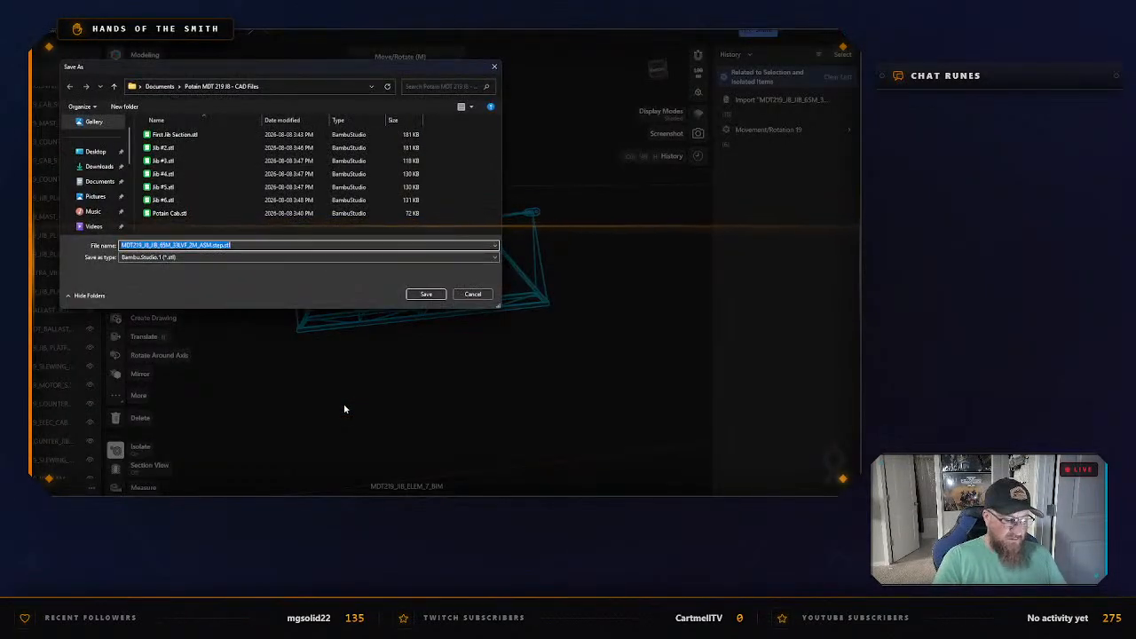
text(Jib #7)
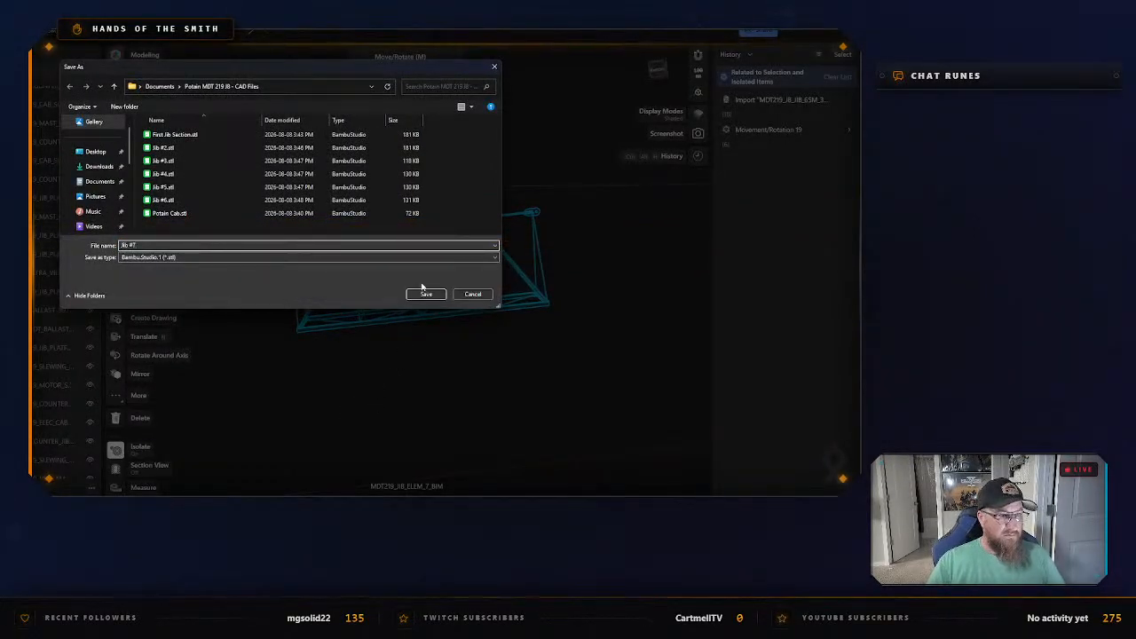
click(426, 294)
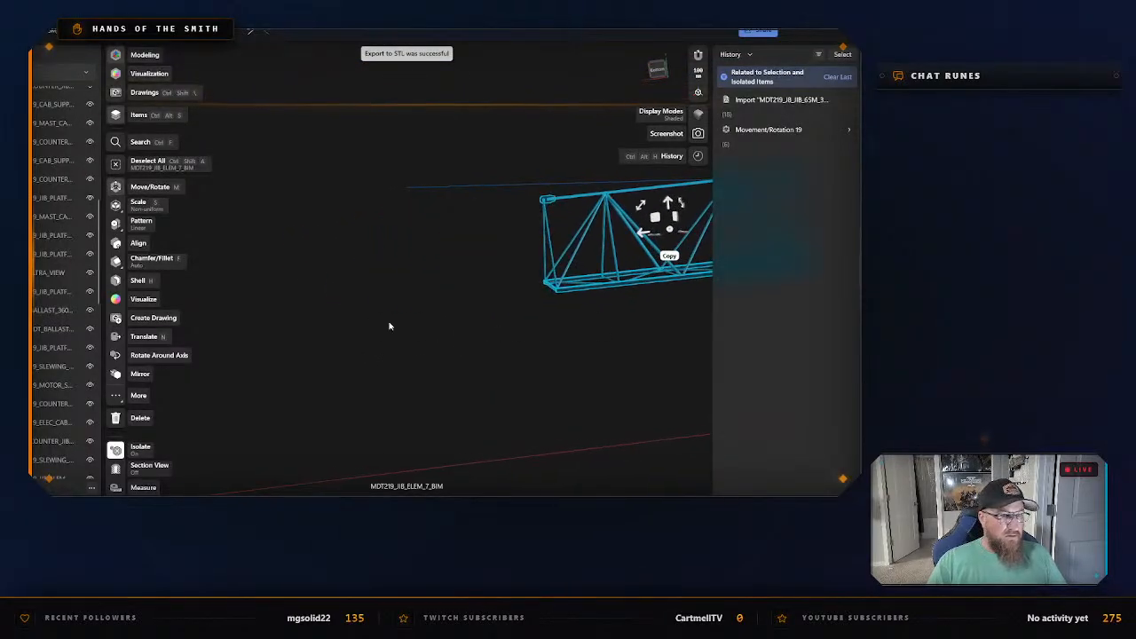
Exit isolation of MDT219_JIB_ELEM_7_BIM, then select jib section MDT219_JIB_ELEM_8_BIM and isolate it.
right_click(388, 326)
click(406, 363)
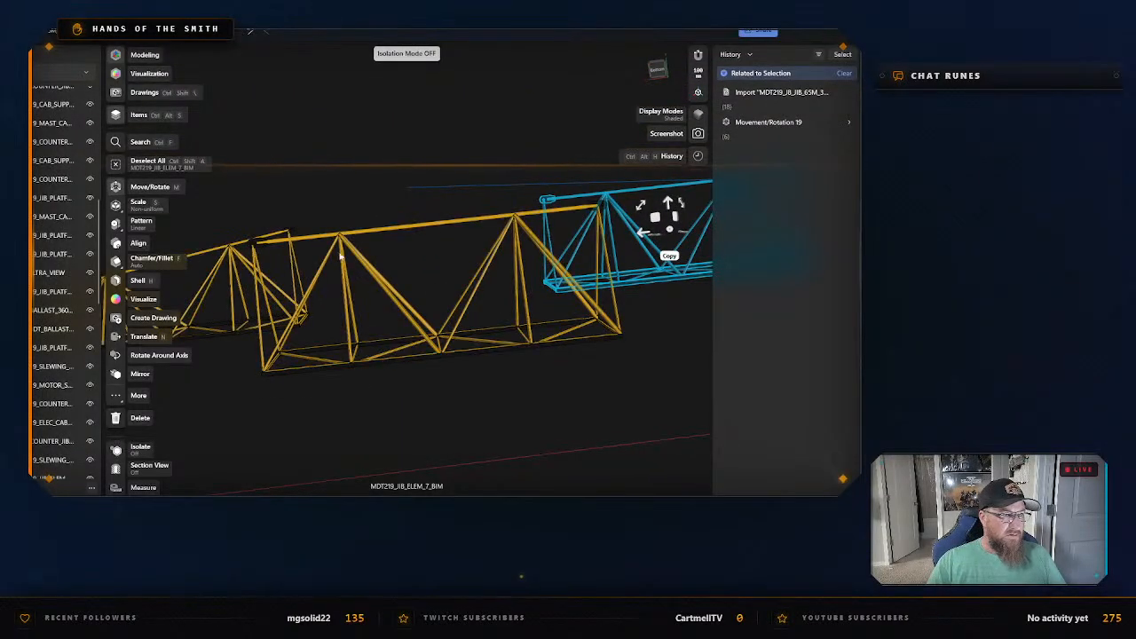
click(364, 234)
right_click(364, 234)
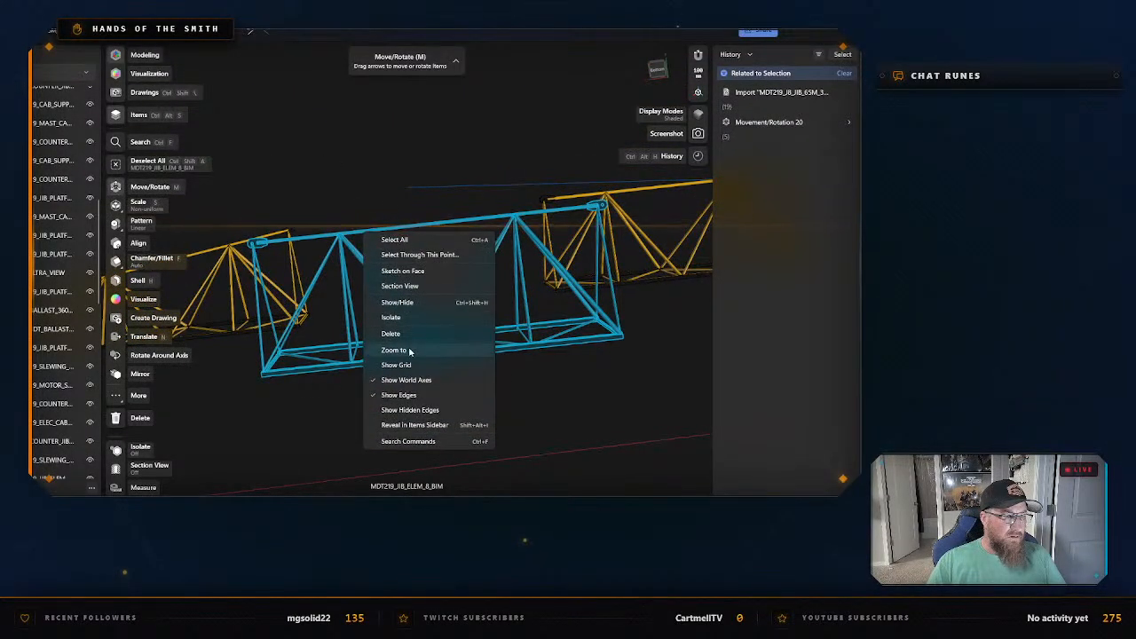
click(391, 318)
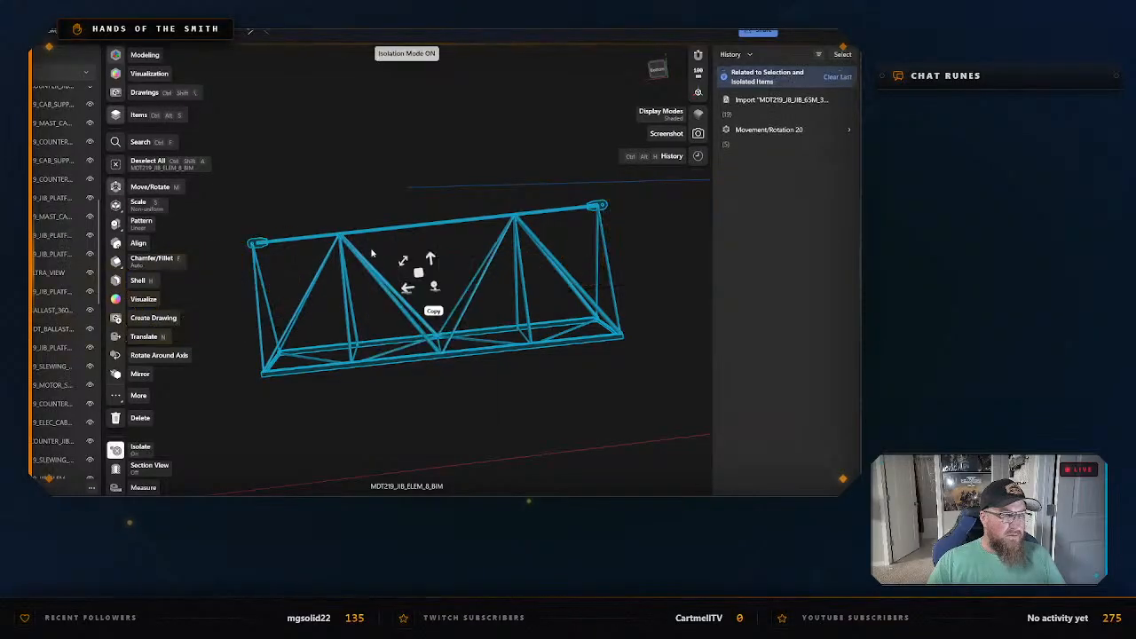
Export the isolated MDT219_JIB_ELEM_8_BIM as an STL named Jib #8 in the same folder.
key(ctrl+e)
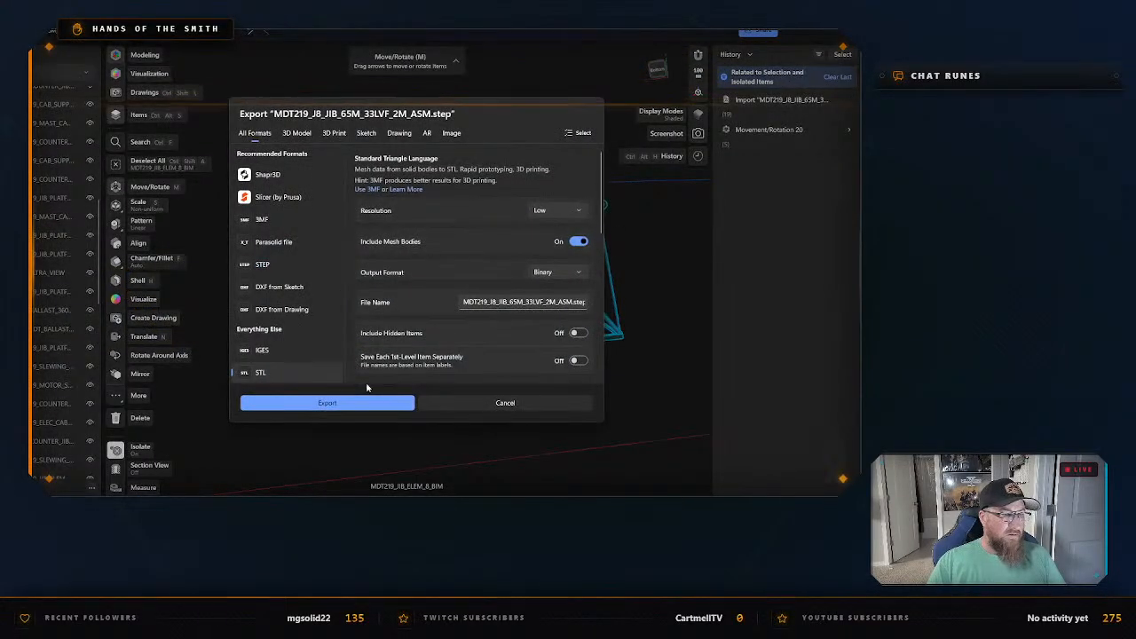
click(356, 403)
text(Jib #8)
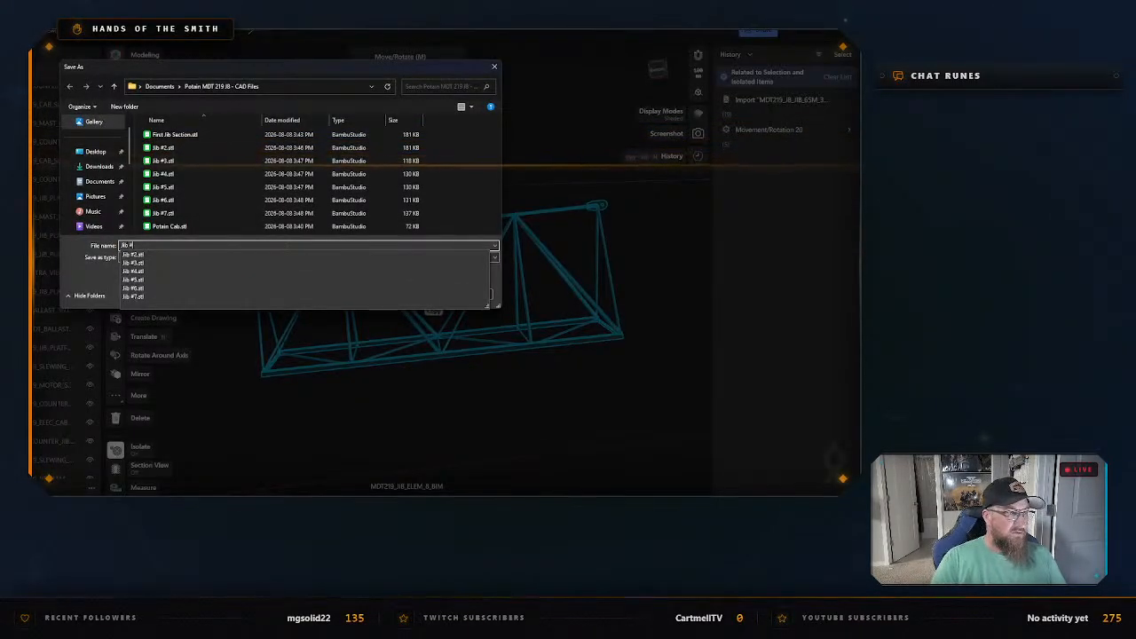
key(Return)
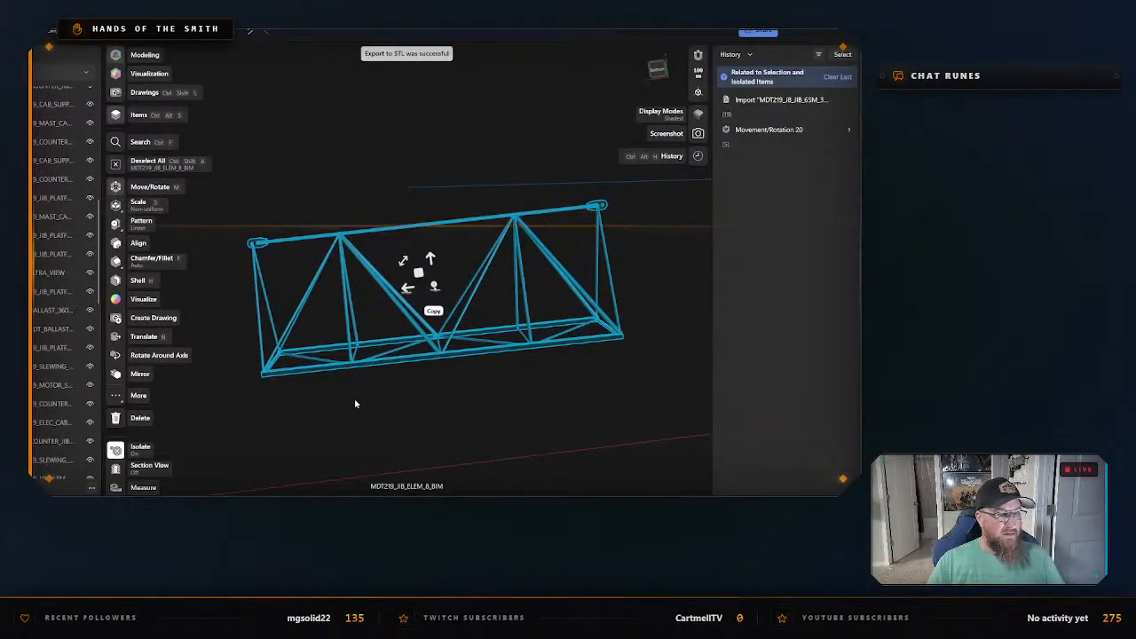
Exit isolation of MDT219_JIB_ELEM_8_BIM, then select the tapered jib section MDT219_JIB_ELEM_9_BIM and isolate it.
right_click(356, 230)
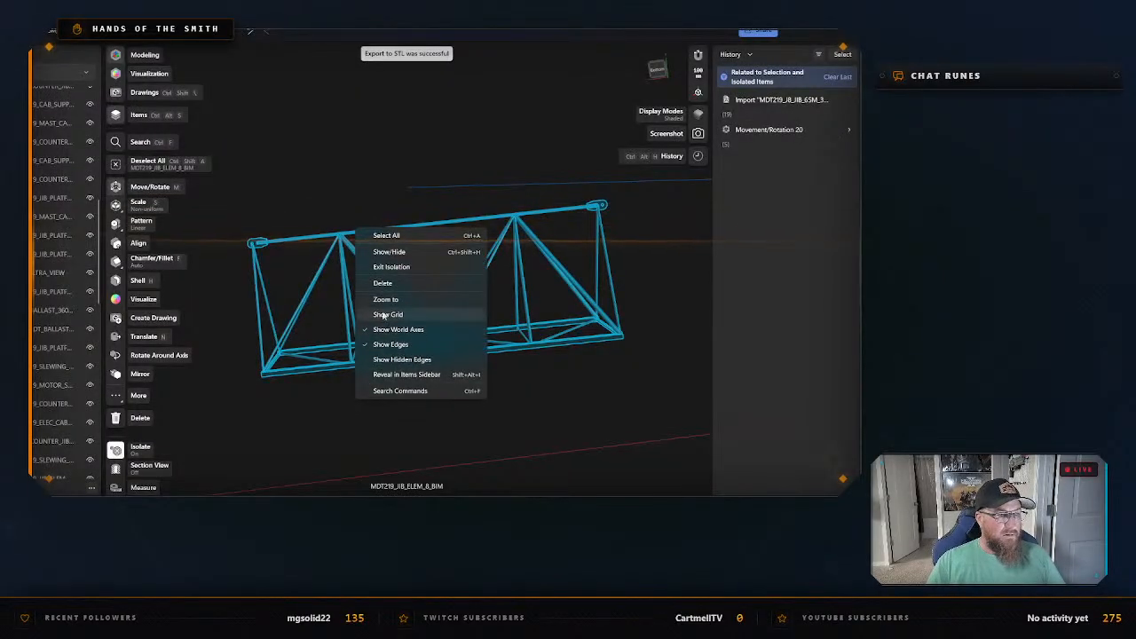
click(402, 272)
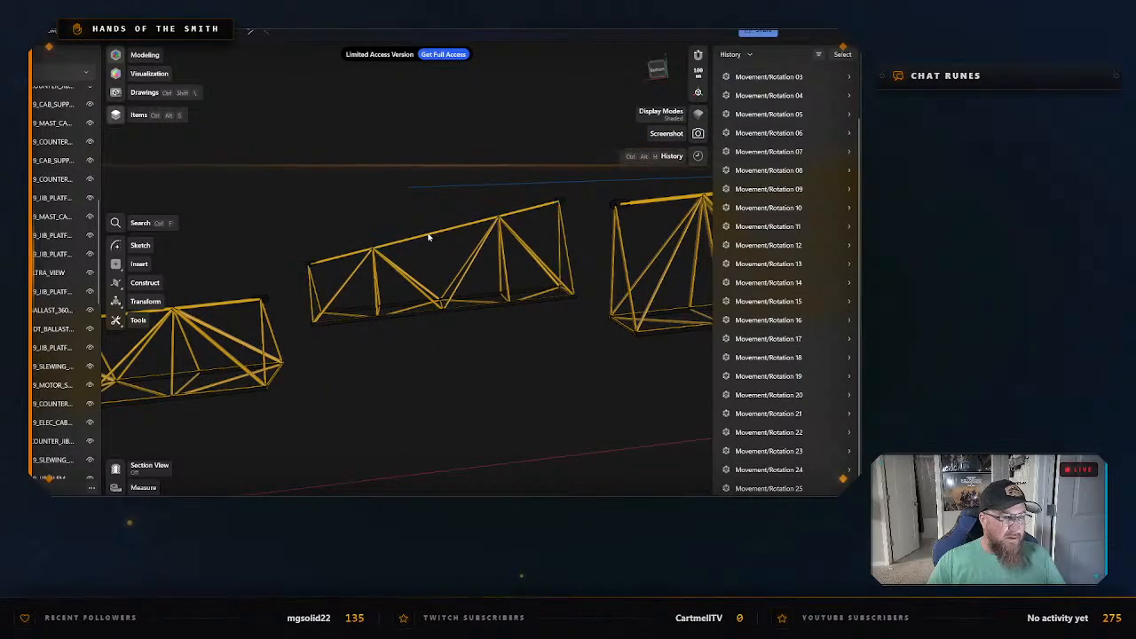
click(427, 239)
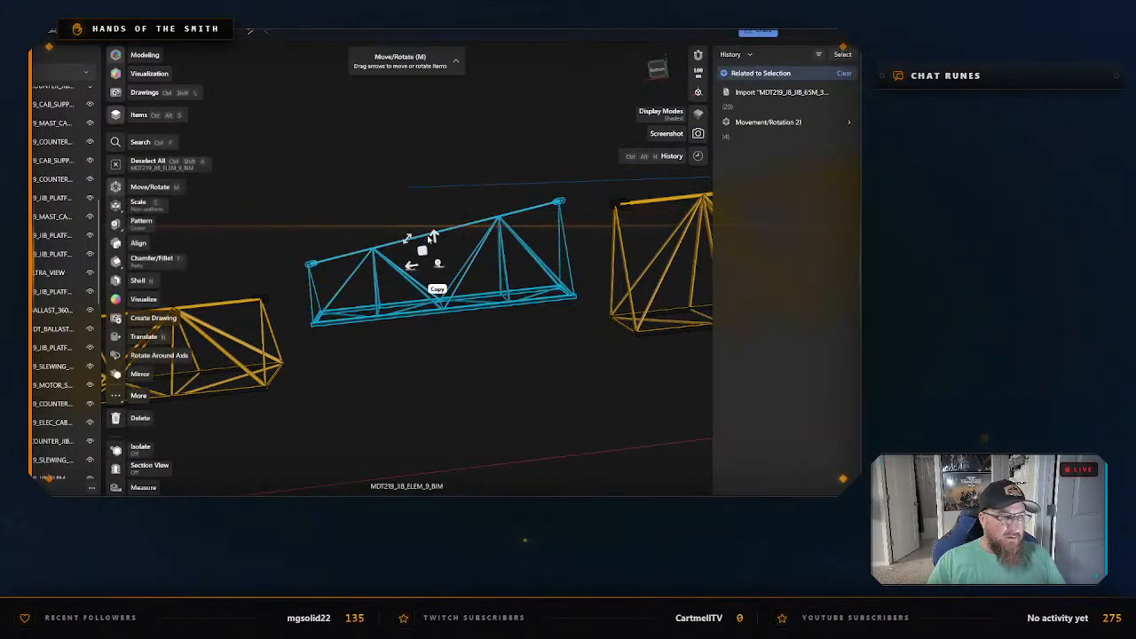
right_click(426, 237)
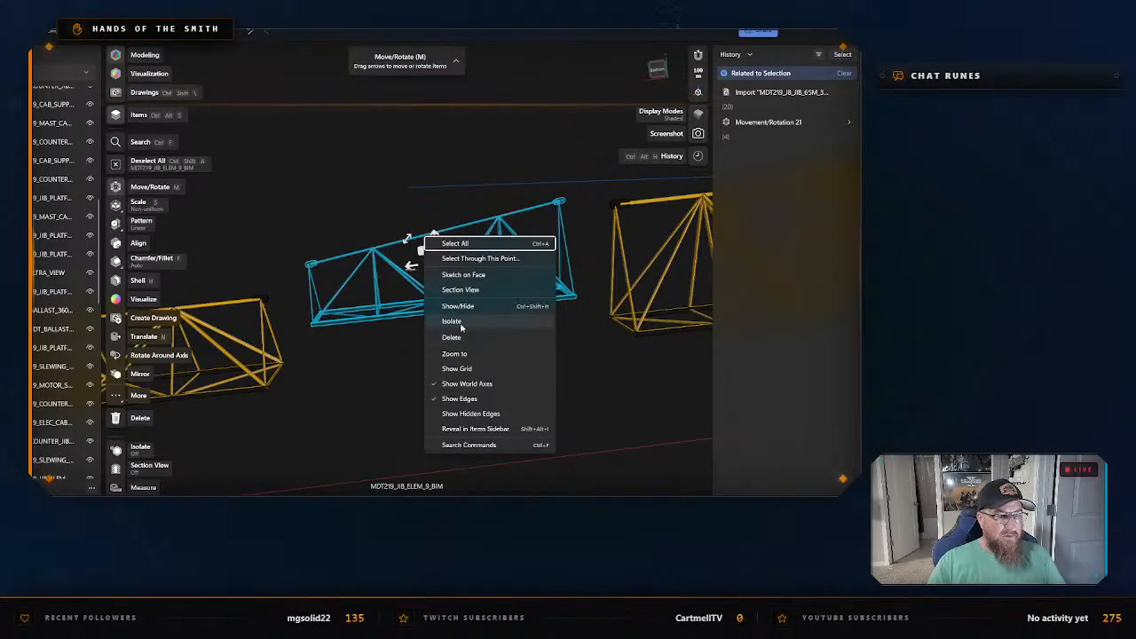
click(453, 322)
Export the isolated MDT219_JIB_ELEM_9_BIM as an STL with a file name beginning "Jib #9 - Tran" in the same folder.
key(ctrl+e)
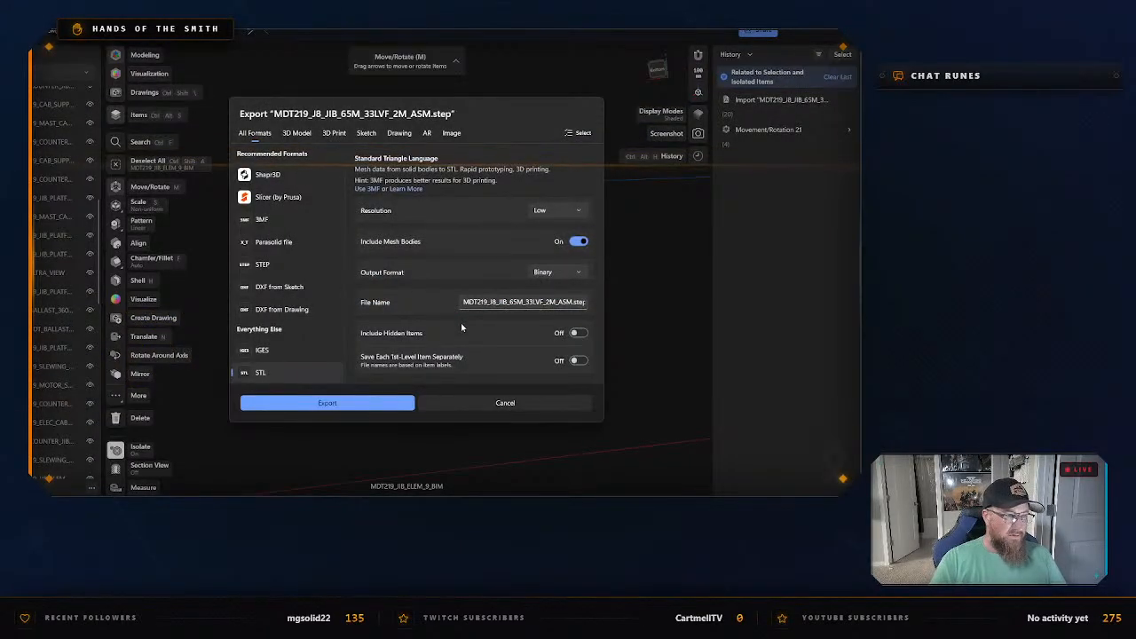
click(375, 406)
text(Jib)
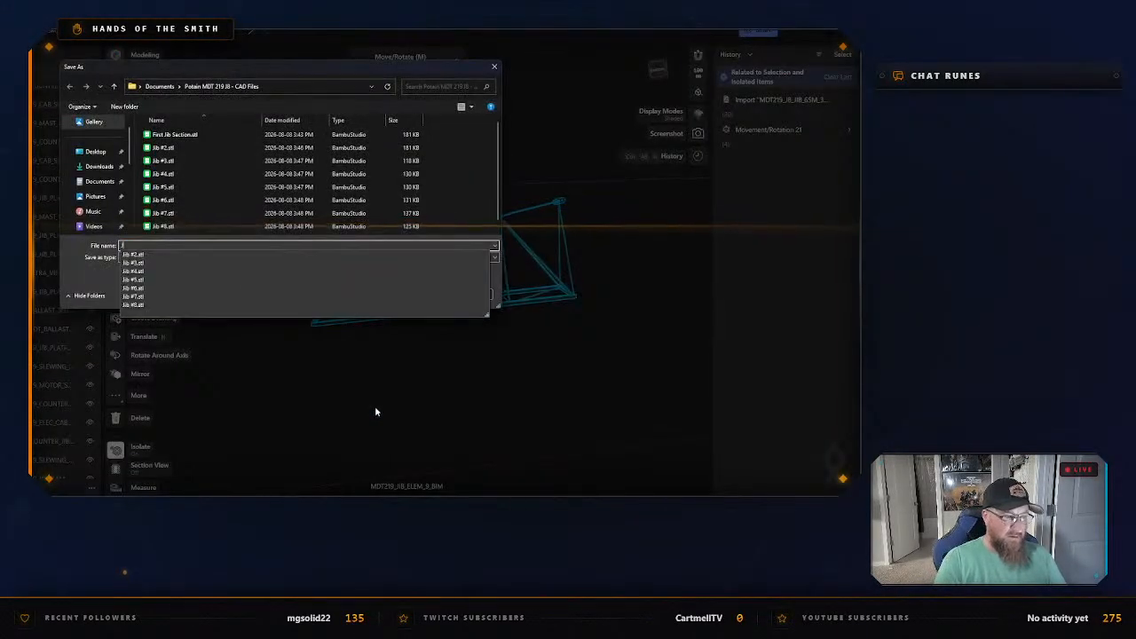
text( #)
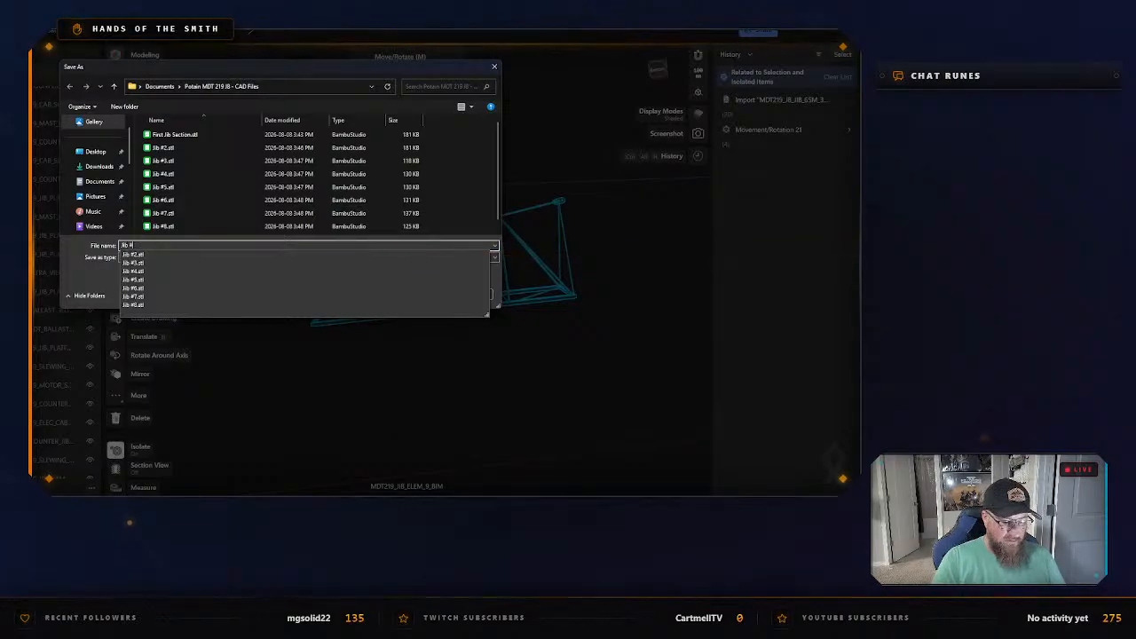
text(9 - Transit)
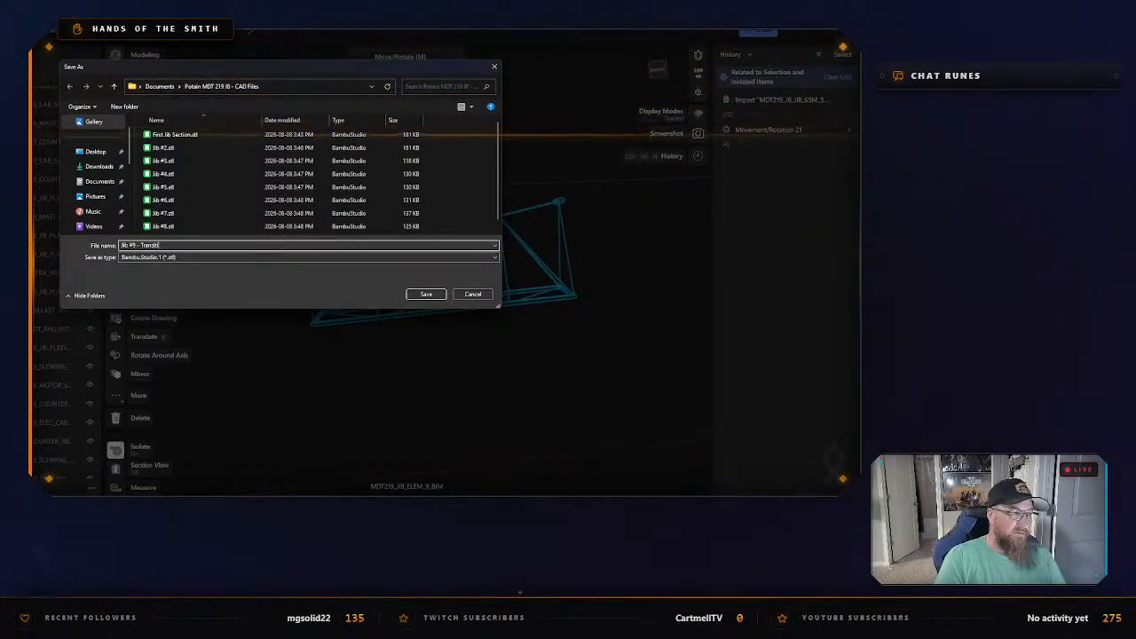
key(Return)
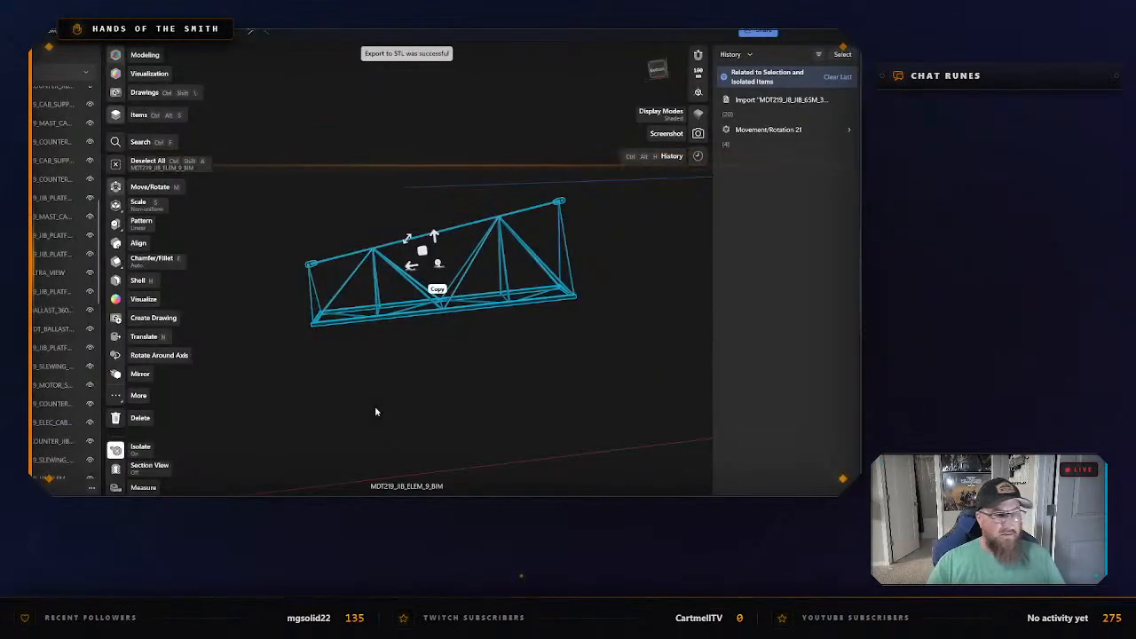
Exit isolation of MDT219_JIB_ELEM_9_BIM, then select the whole jib section MDT219_JIB_ELEM_10_BIM for isolation.
click(375, 411)
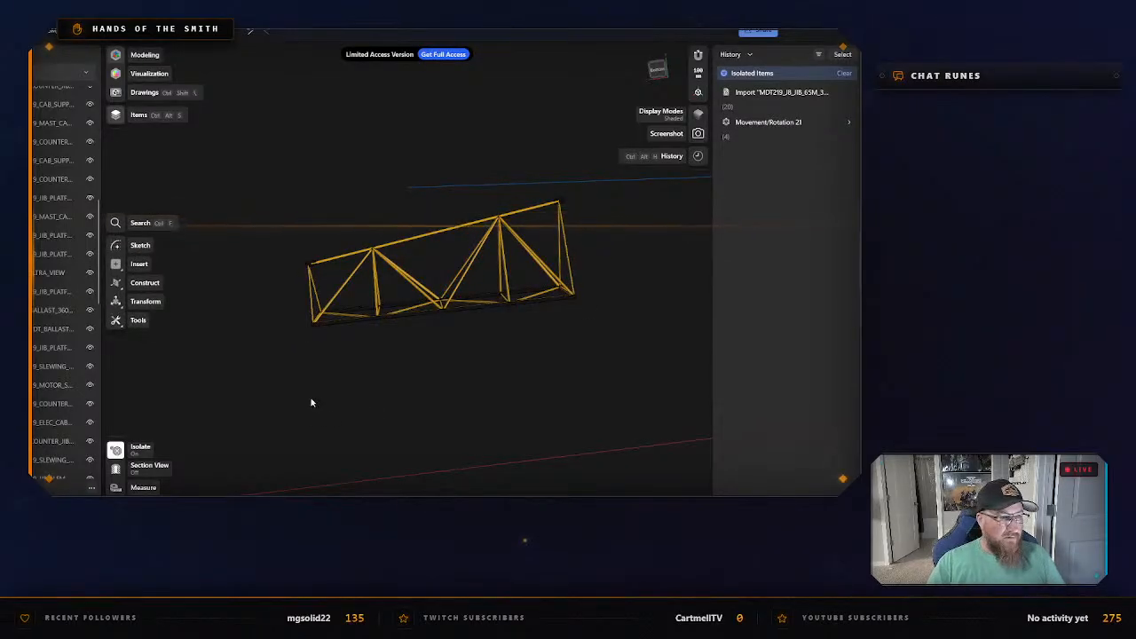
right_click(311, 259)
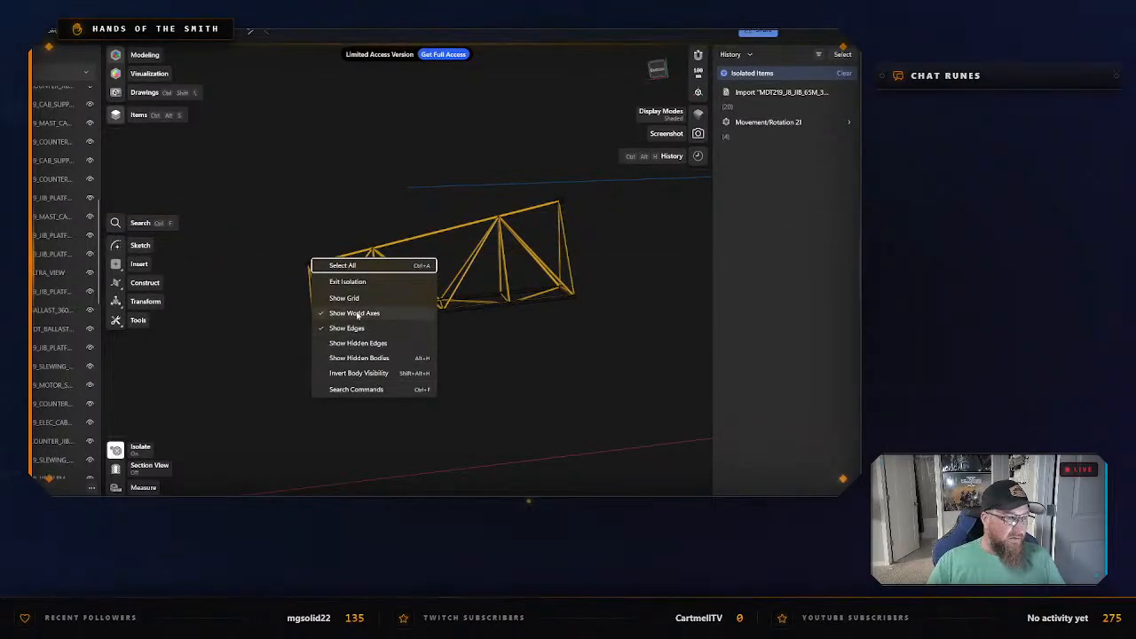
click(347, 281)
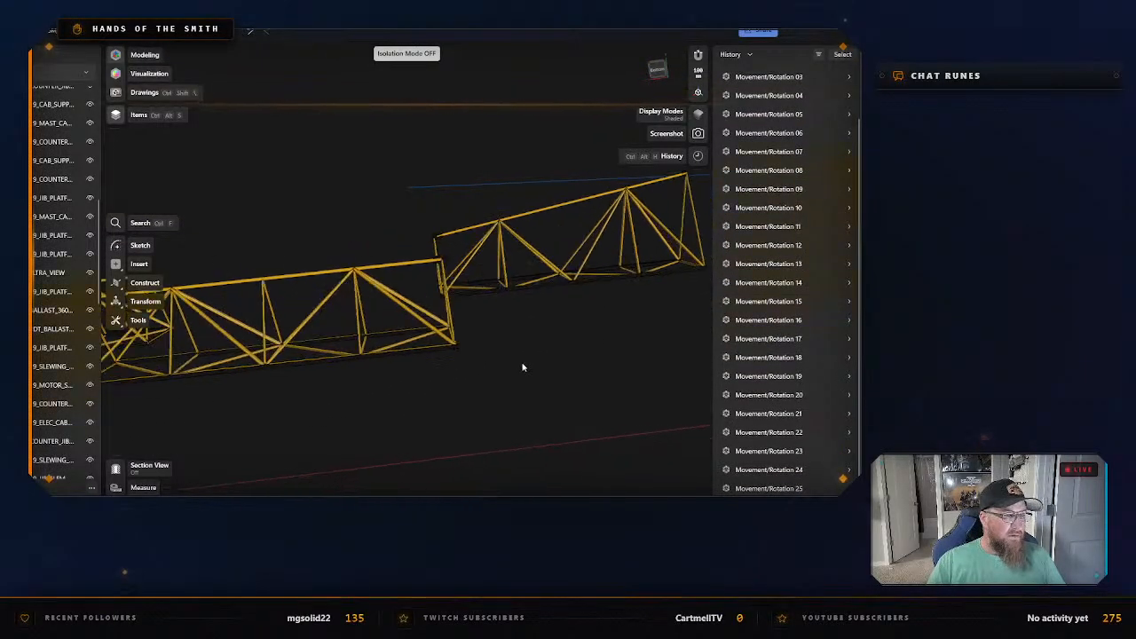
middle_drag(341, 413, 512, 355)
click(406, 230)
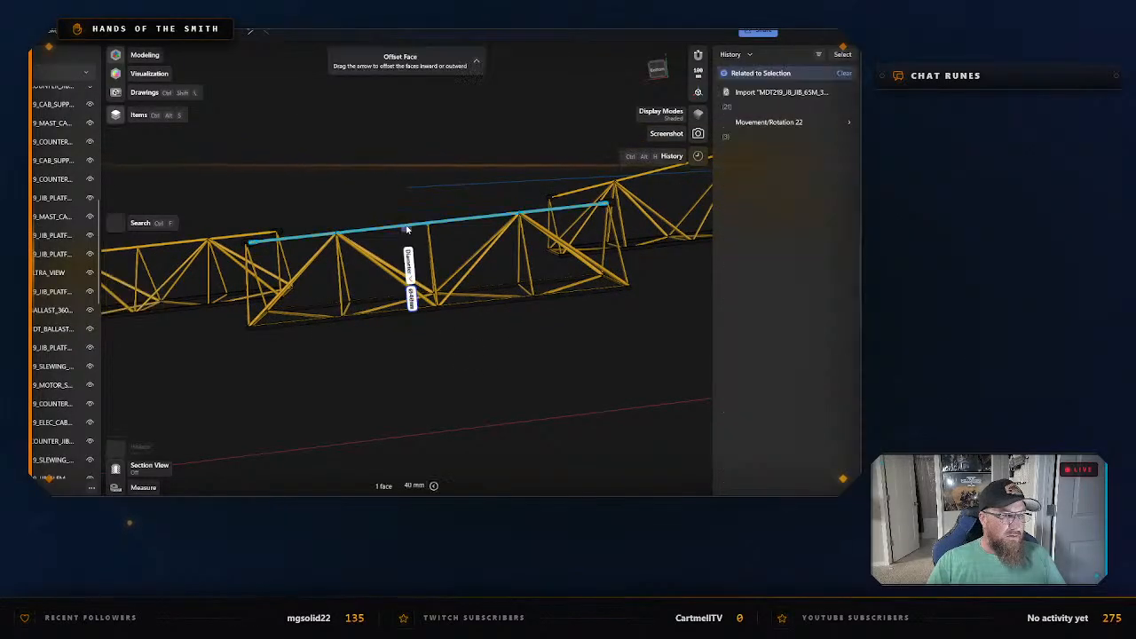
right_click(408, 228)
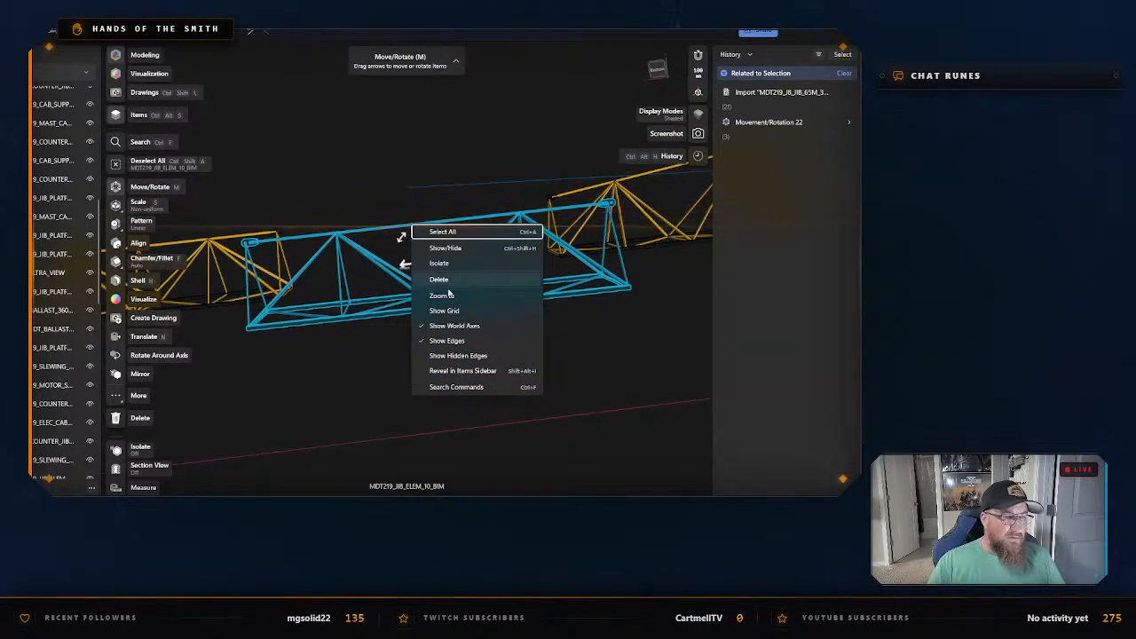
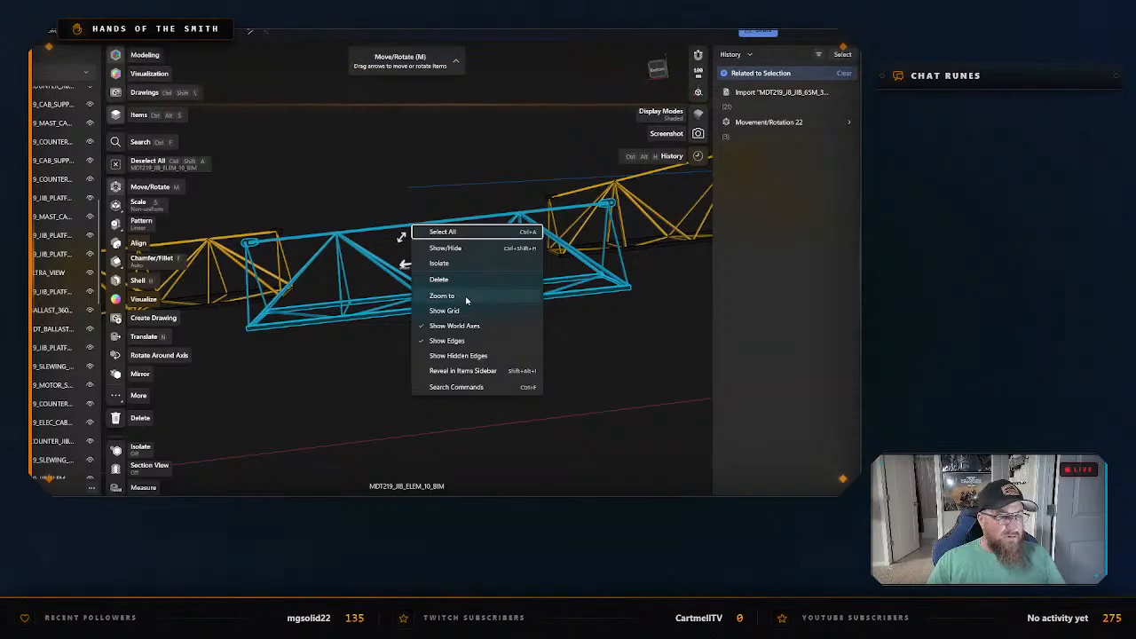
Isolate the selected MDT219_JIB_ELEM_10_BIM and export it as an STL named Jib #10 in the same folder.
click(448, 264)
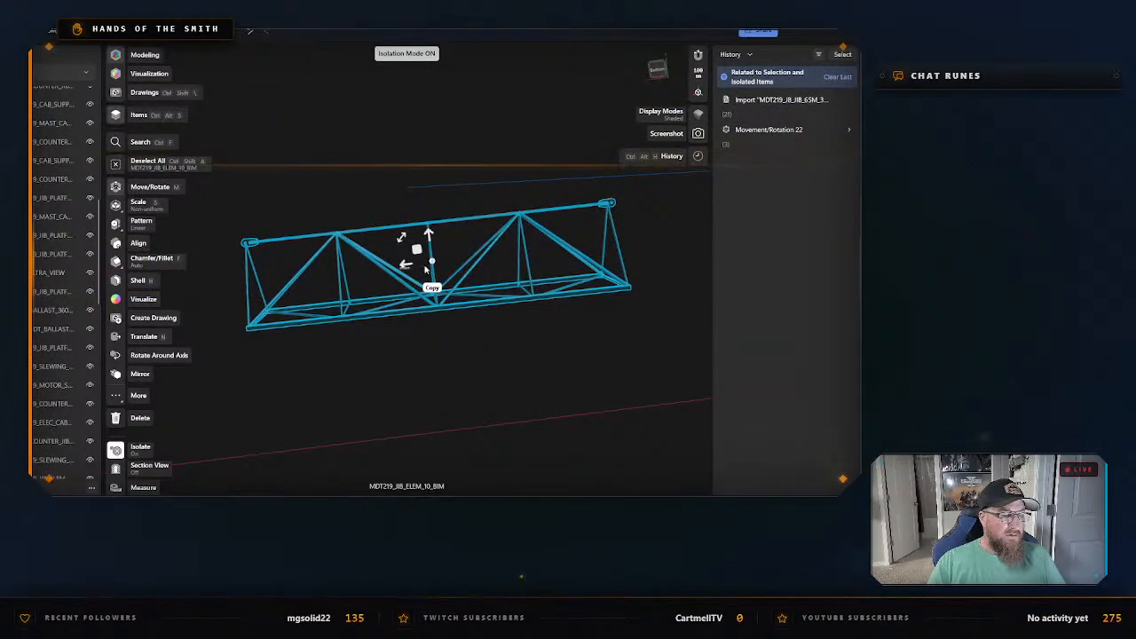
key(ctrl+e)
click(340, 409)
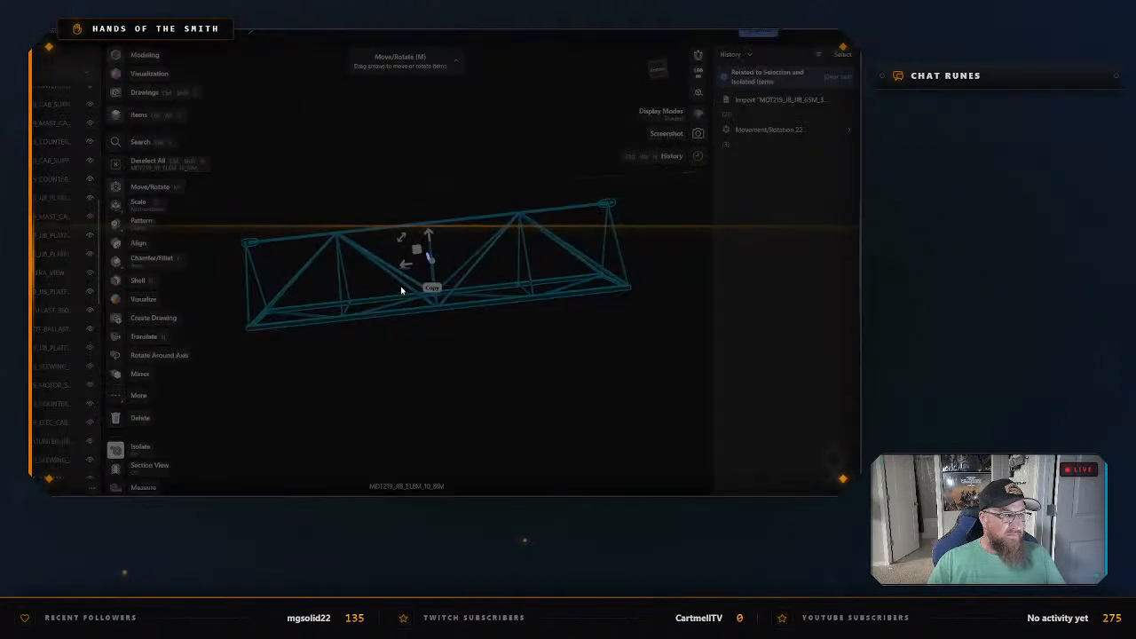
text(Jib #10)
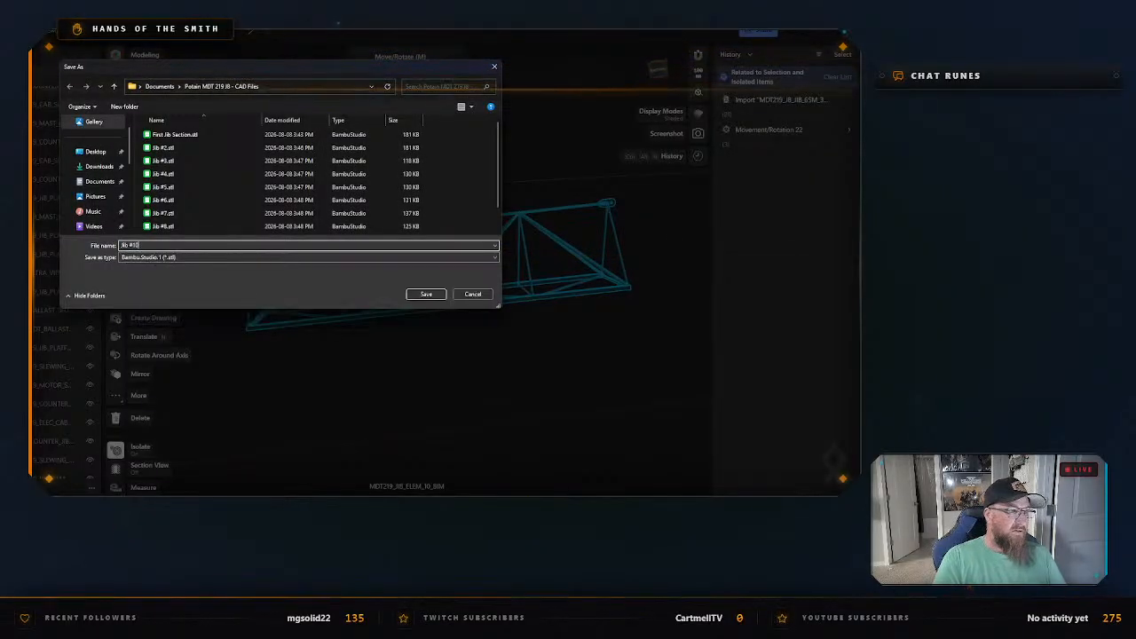
key(Return)
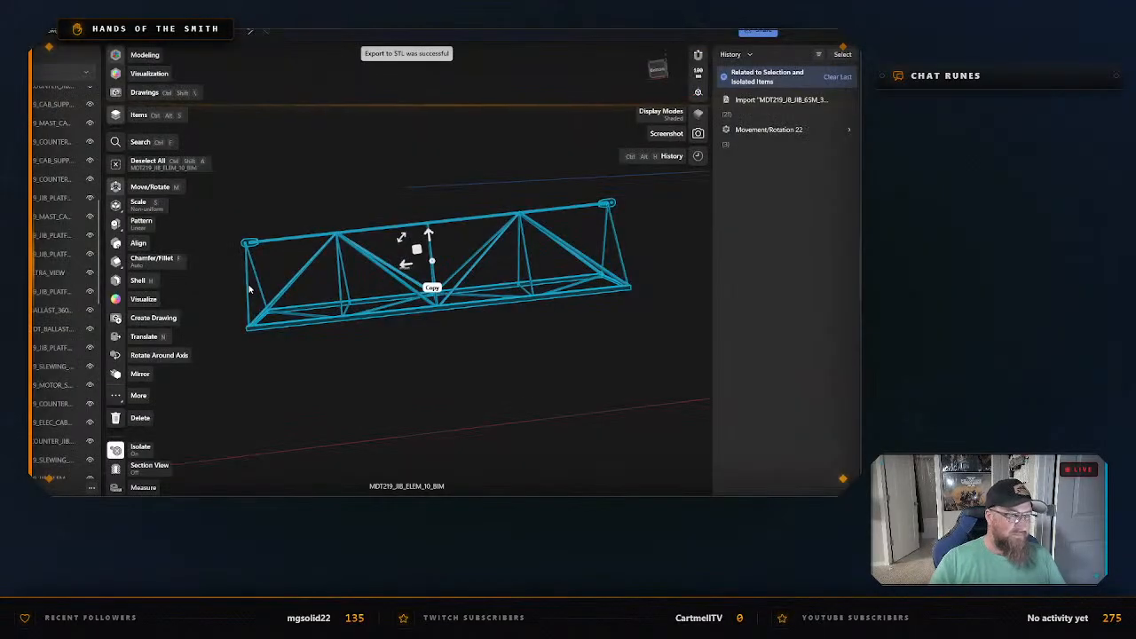
Exit isolation of MDT219_JIB_ELEM_10_BIM and bring the jib's end section into view.
right_click(320, 202)
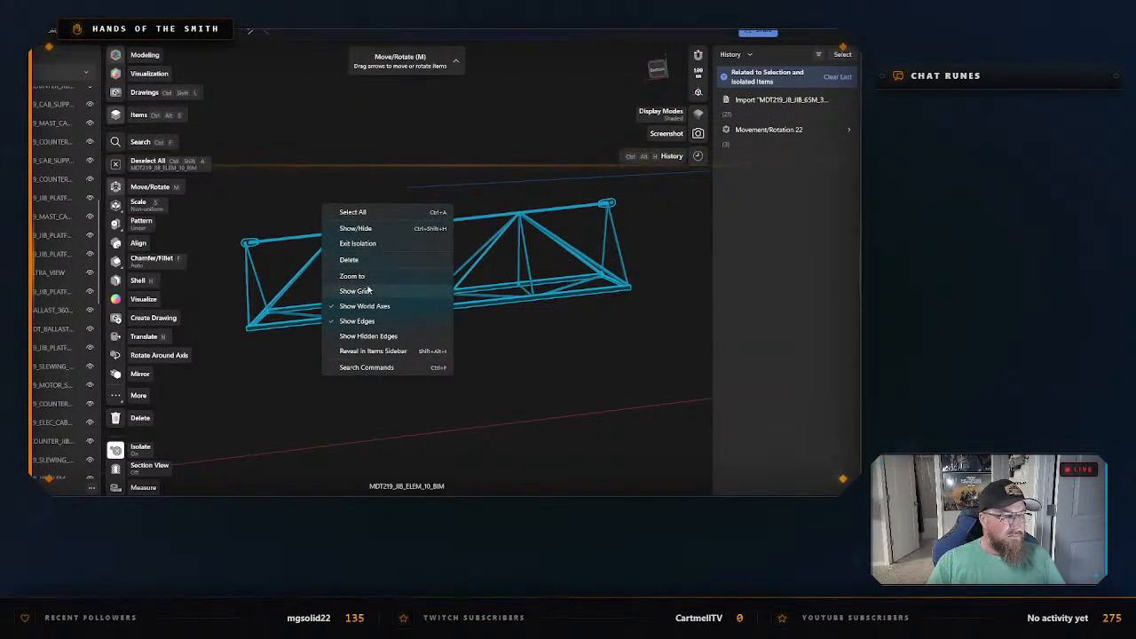
click(358, 244)
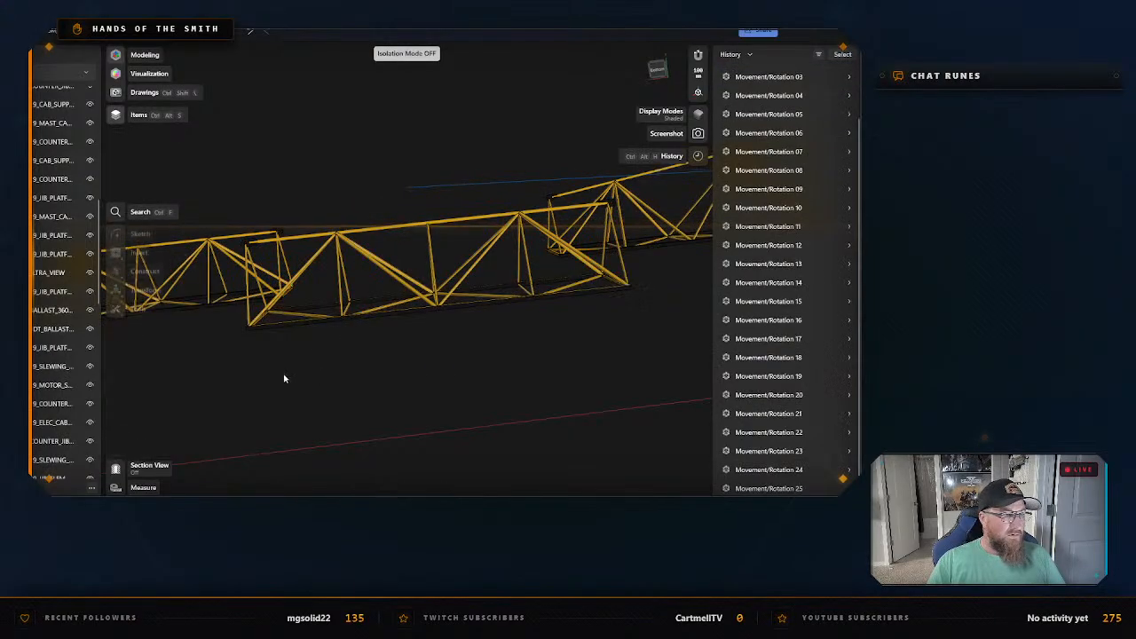
right_drag(520, 347, 395, 349)
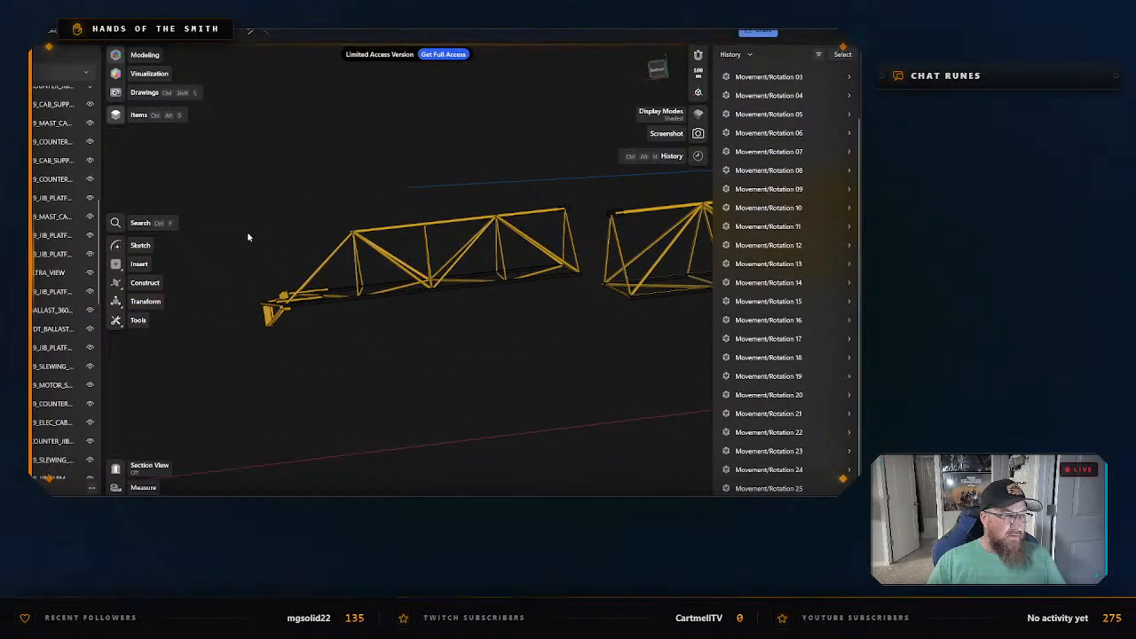
drag(244, 198, 584, 370)
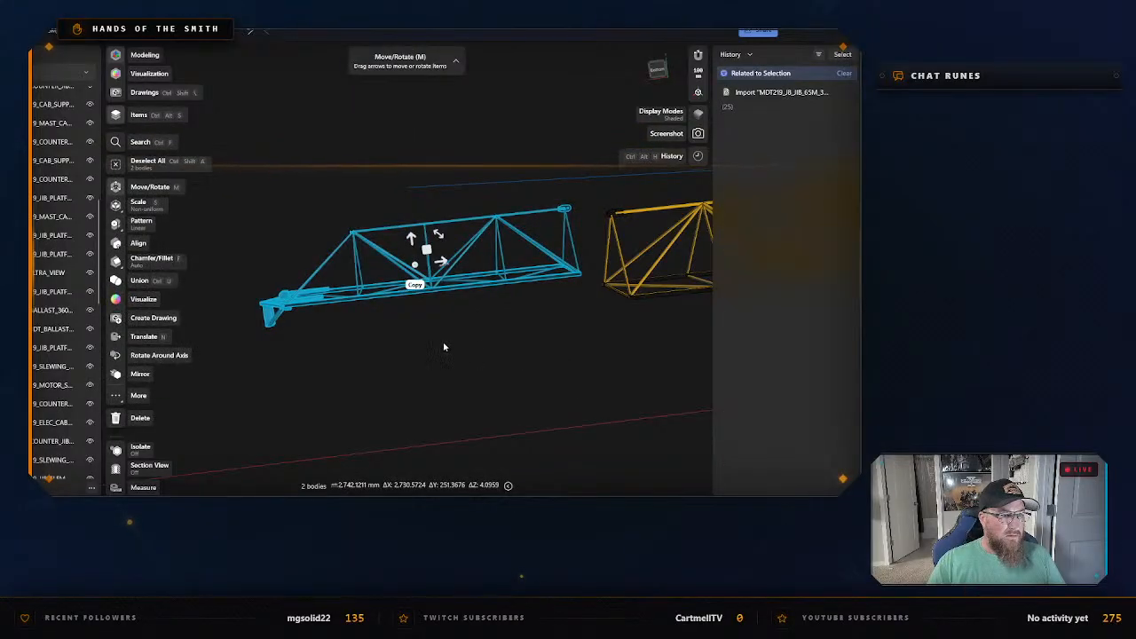
scroll(444, 347, up, 1)
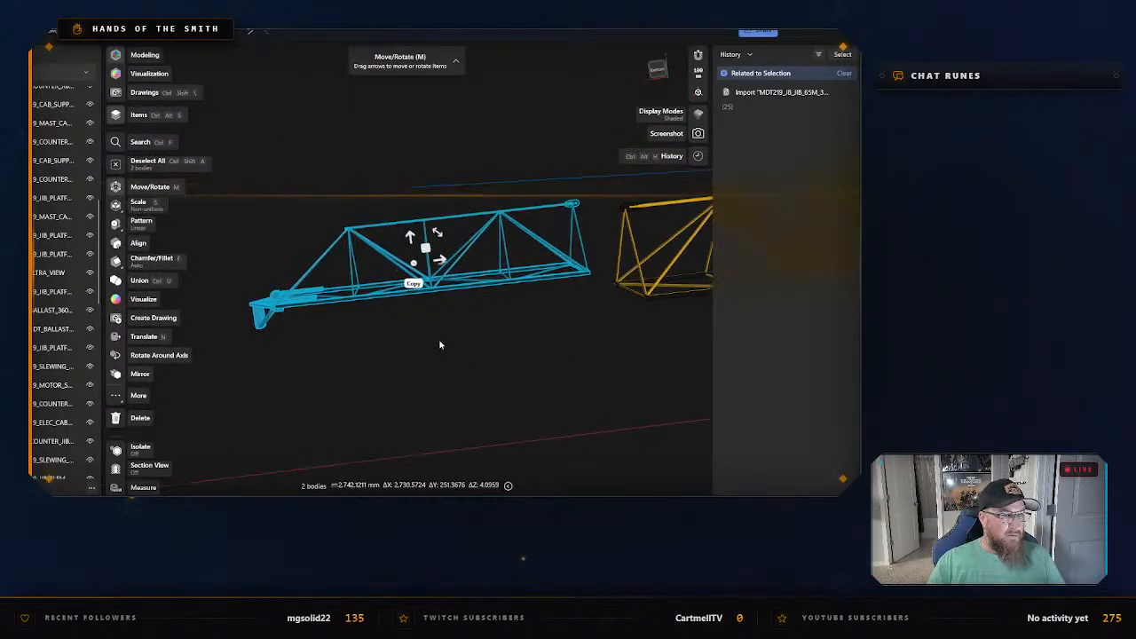
click(309, 332)
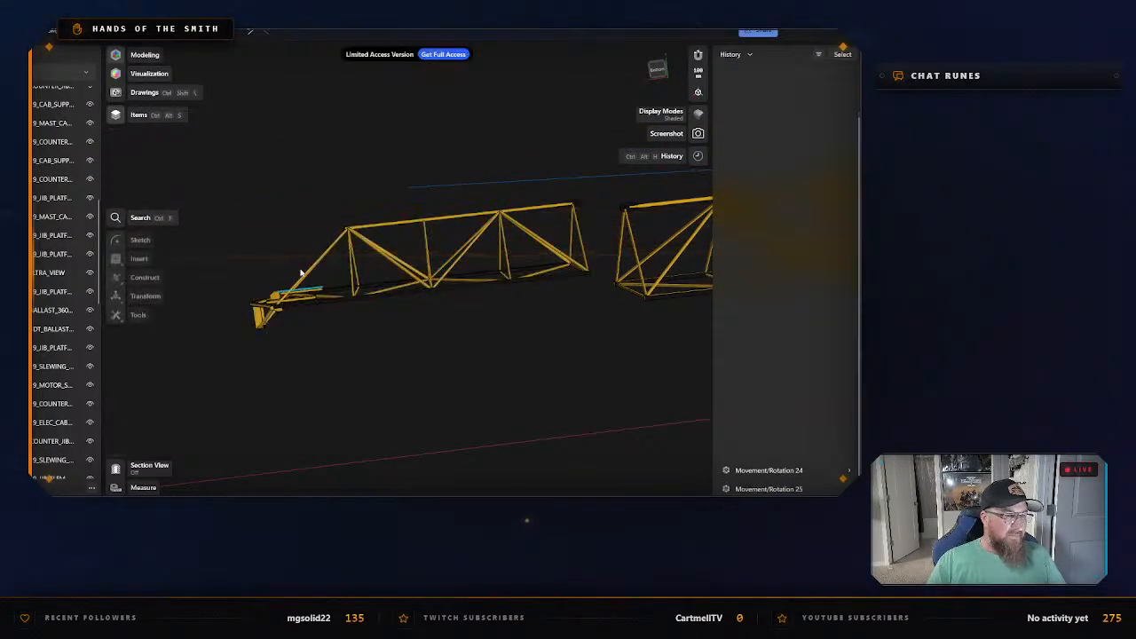
click(355, 229)
click(361, 331)
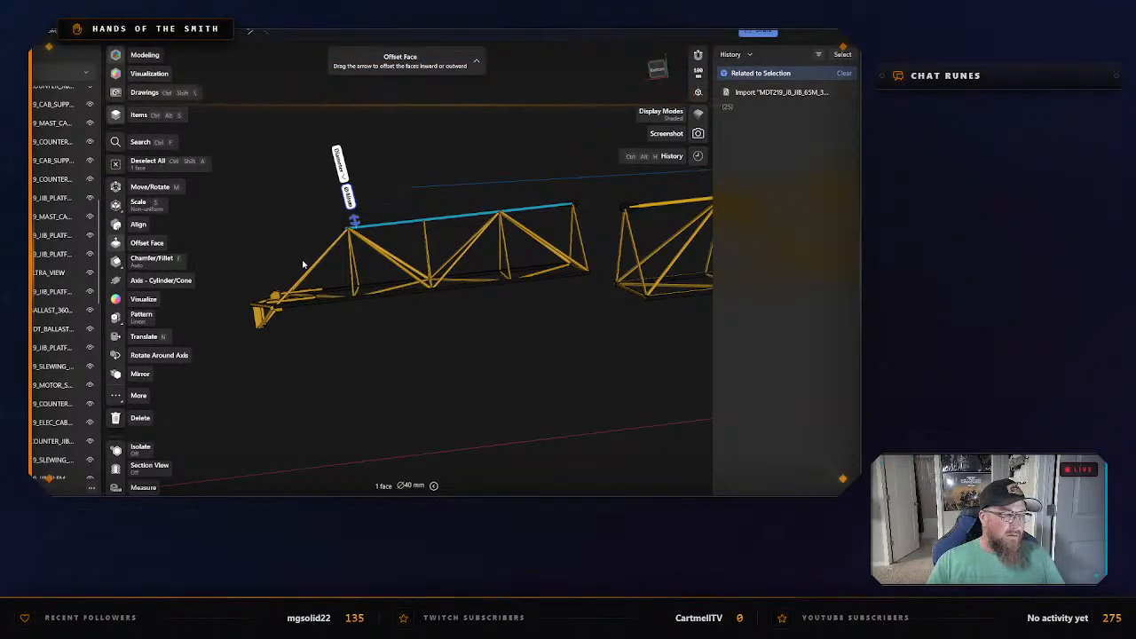
Select the whole end jib section MDT219_JIB_ELEM_11_BIM without the nose and isolate it.
double_click(315, 269)
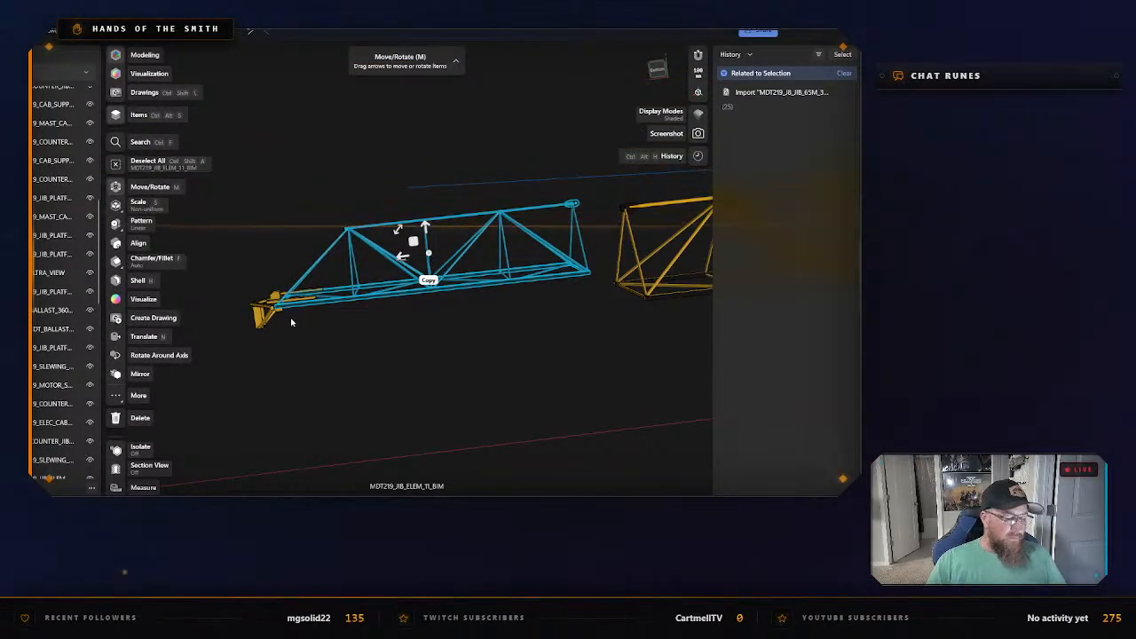
scroll(297, 289, up, 5)
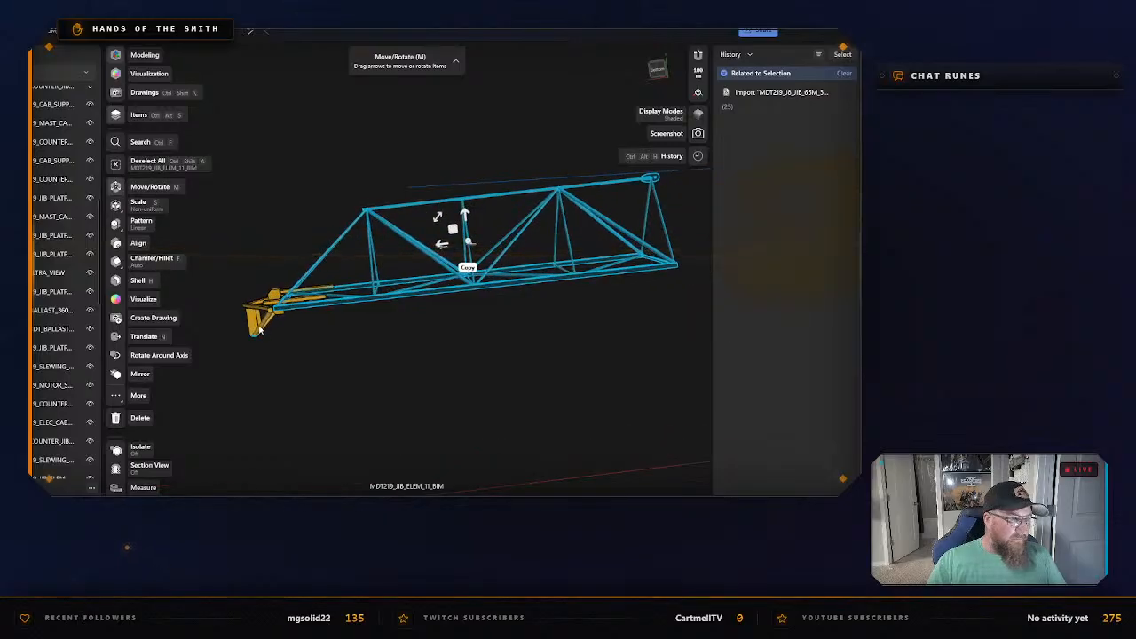
right_click(369, 214)
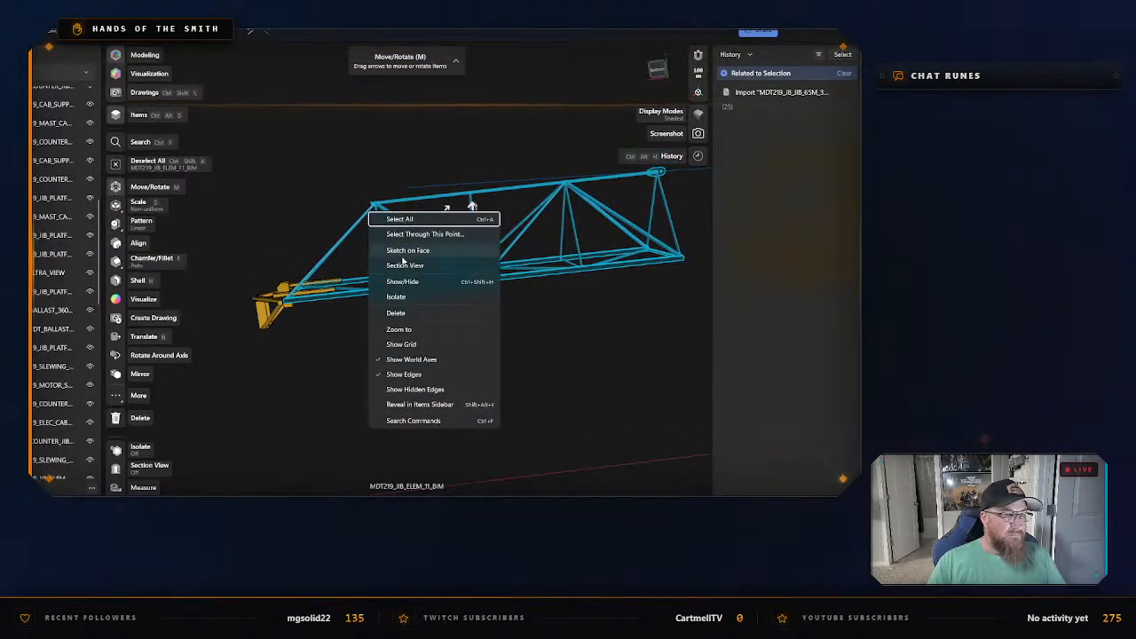
click(407, 296)
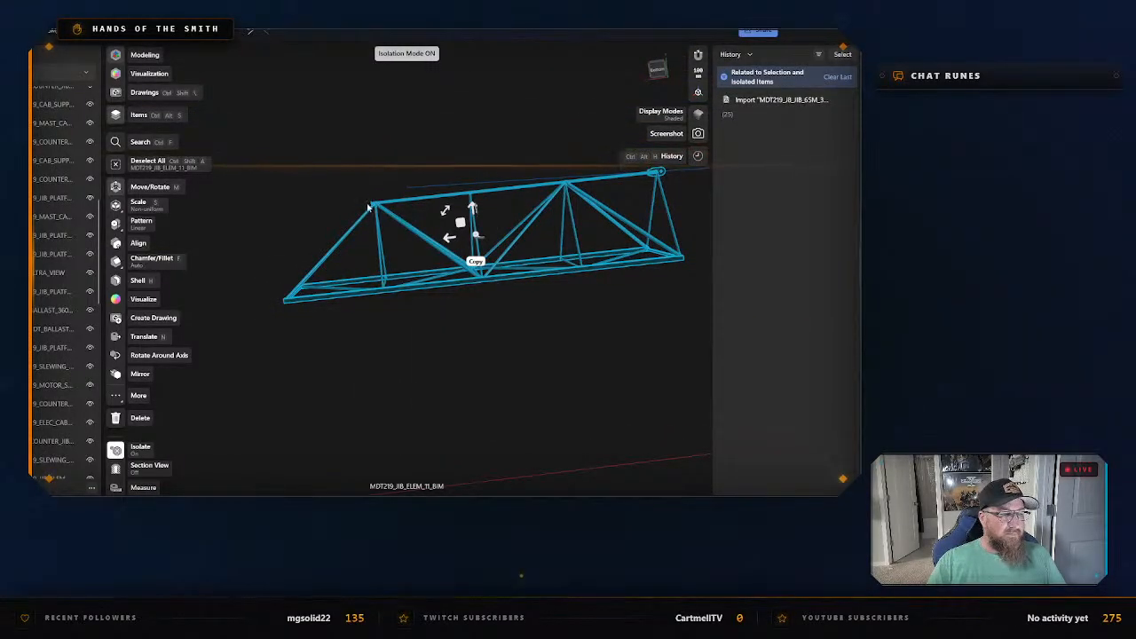
Export the isolated MDT219_JIB_ELEM_11_BIM as an STL named Jib #11 - Tip Section in the same folder.
key(ctrl+e)
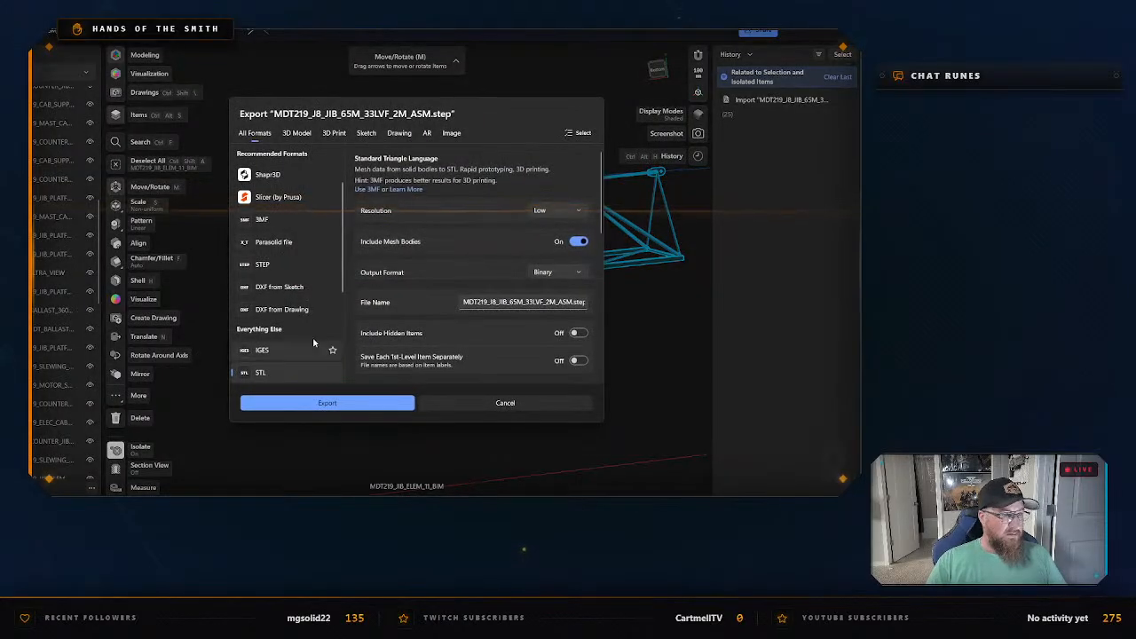
click(325, 402)
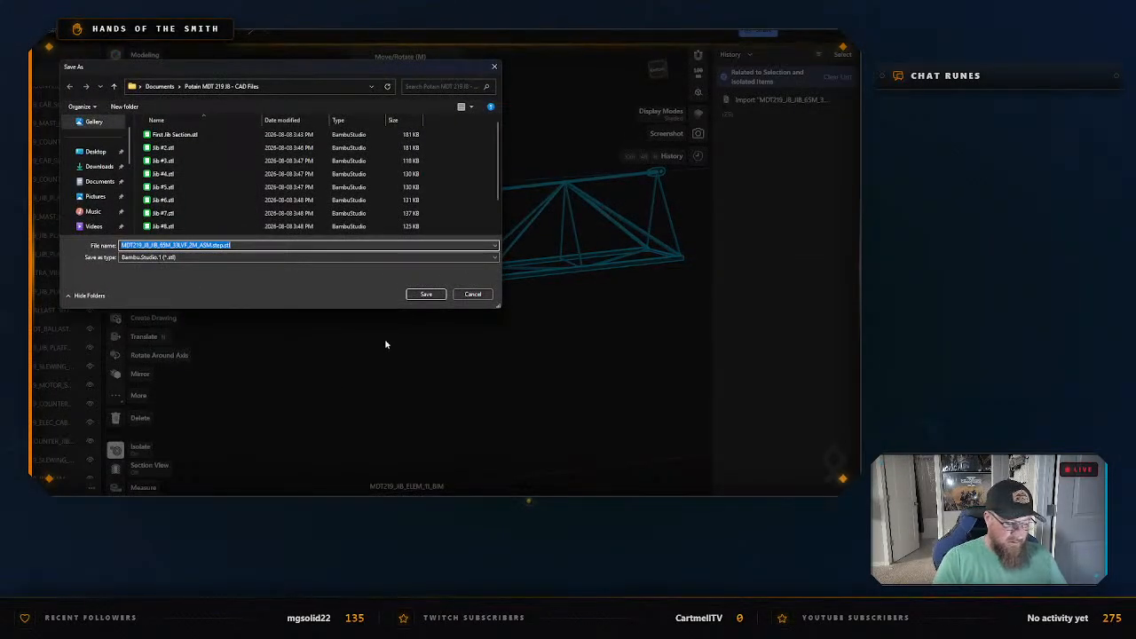
text(Jib)
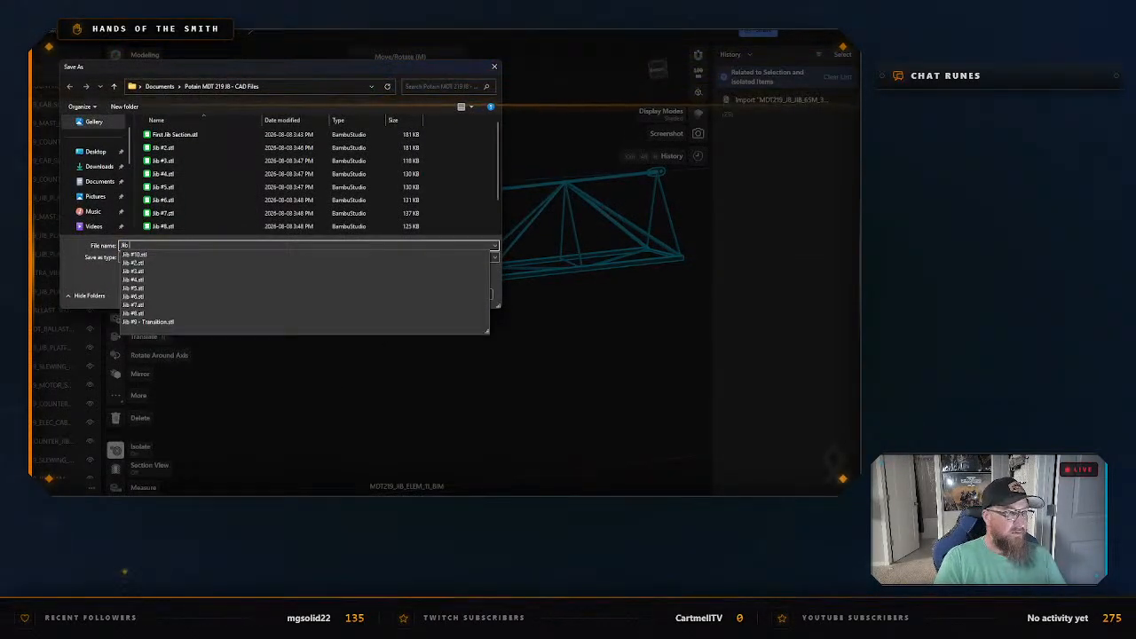
text( #11 - T)
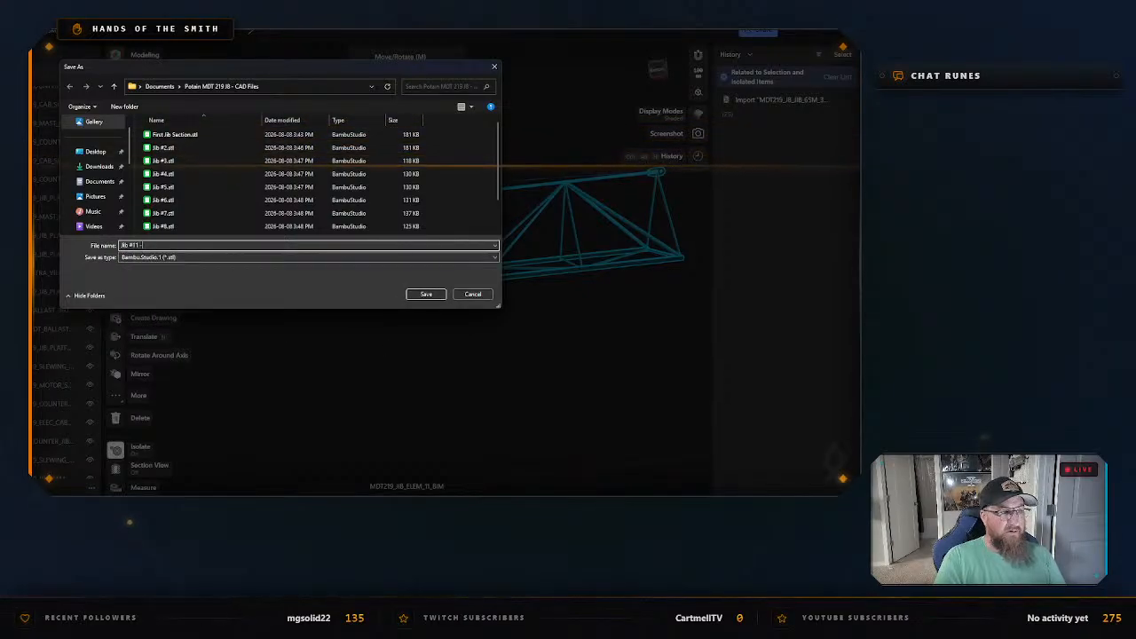
text(ip Section)
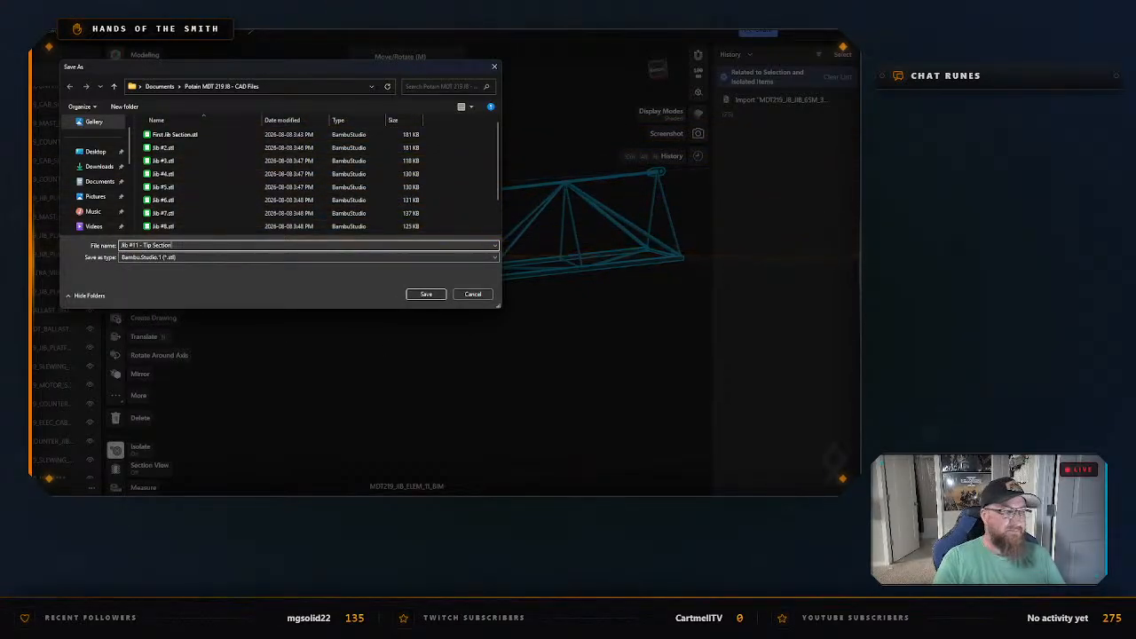
key(Return)
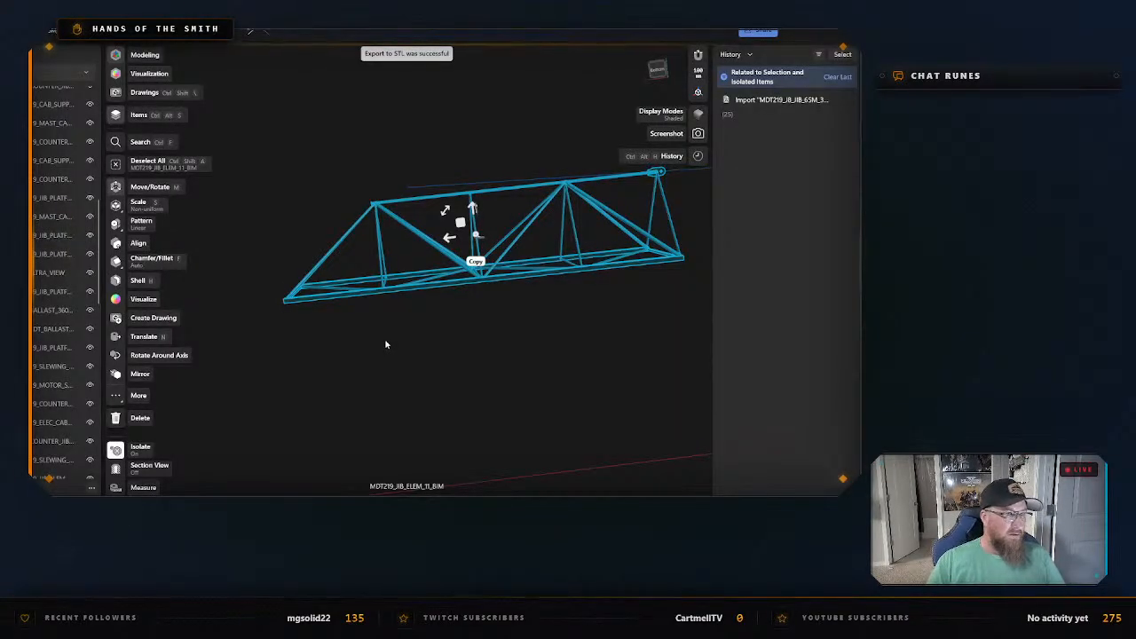
Exit isolation of MDT219_JIB_ELEM_11_BIM, then select the jib nose MDT219_JIB_NOSE_BIM and isolate it.
right_click(384, 338)
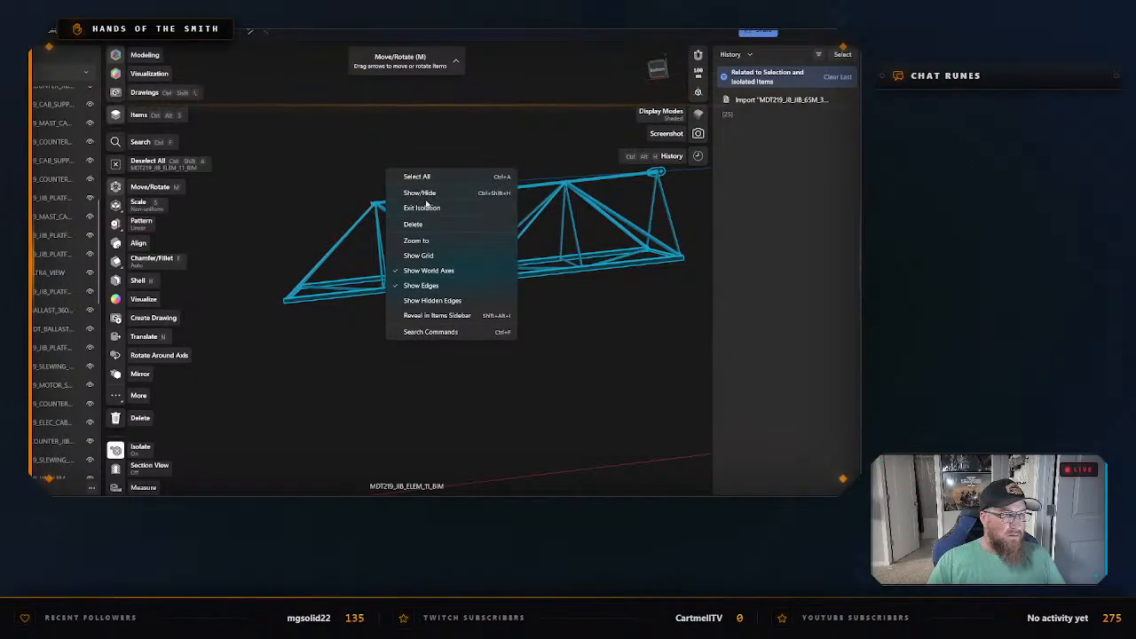
click(424, 208)
click(261, 311)
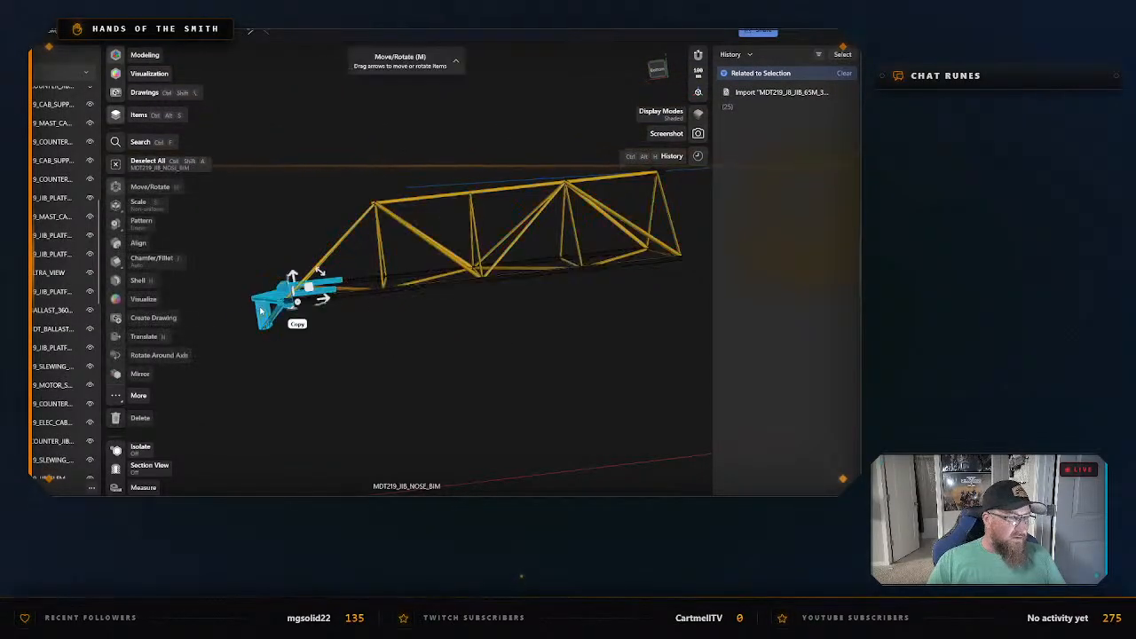
right_click(262, 304)
click(290, 175)
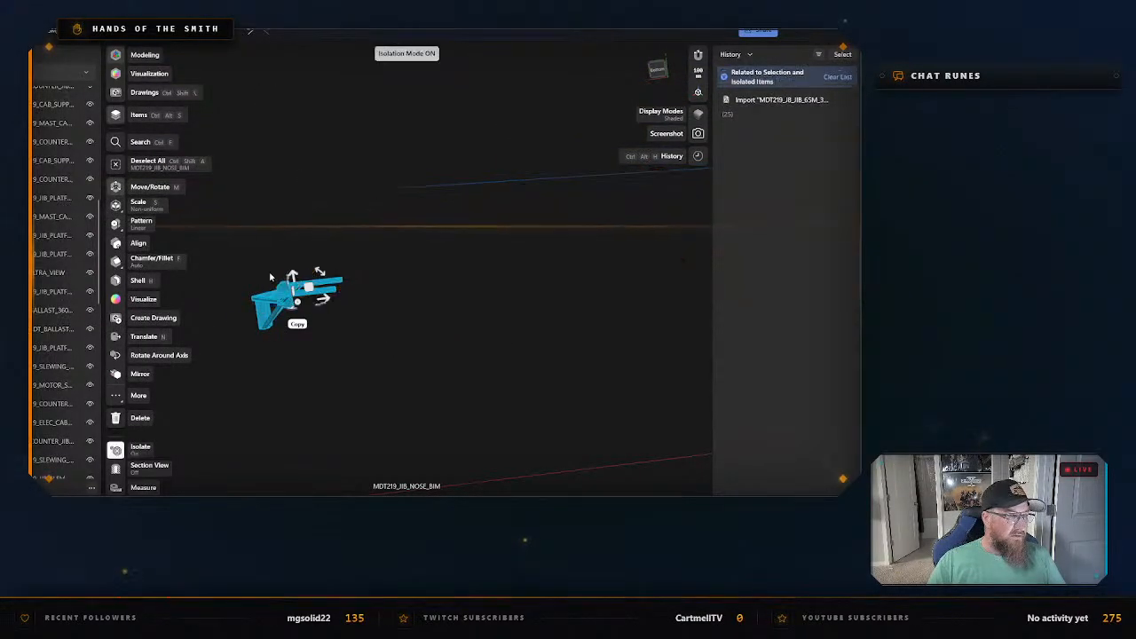
Export the isolated MDT219_JIB_NOSE_BIM as an STL named Jib Nose in the same folder, then exit isolation.
key(ctrl+e)
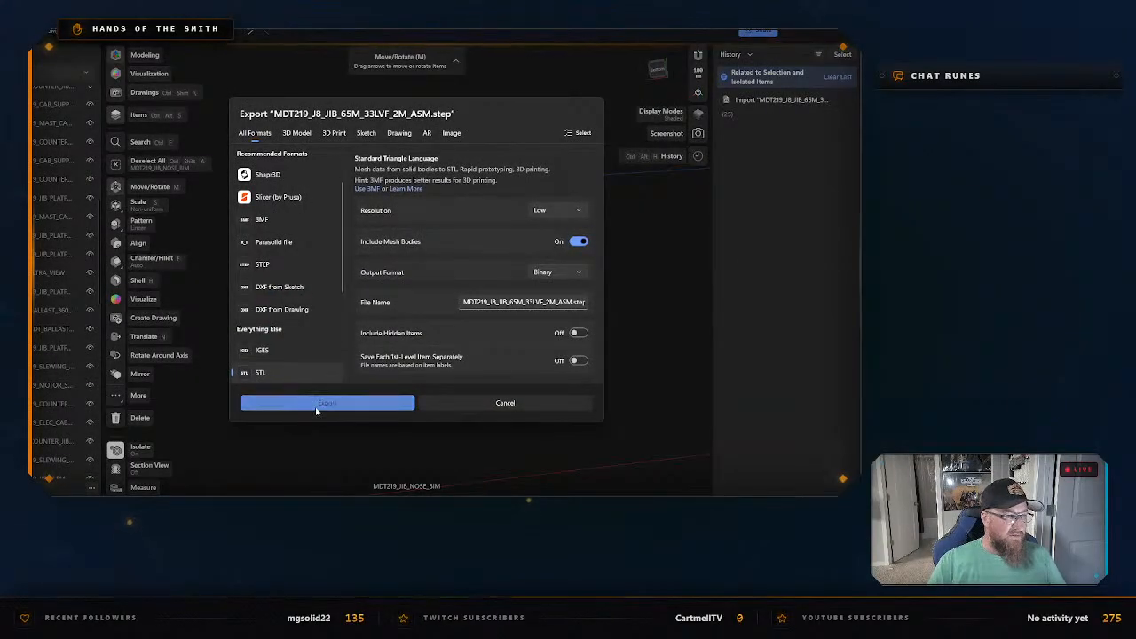
click(317, 410)
text(Jib Tip)
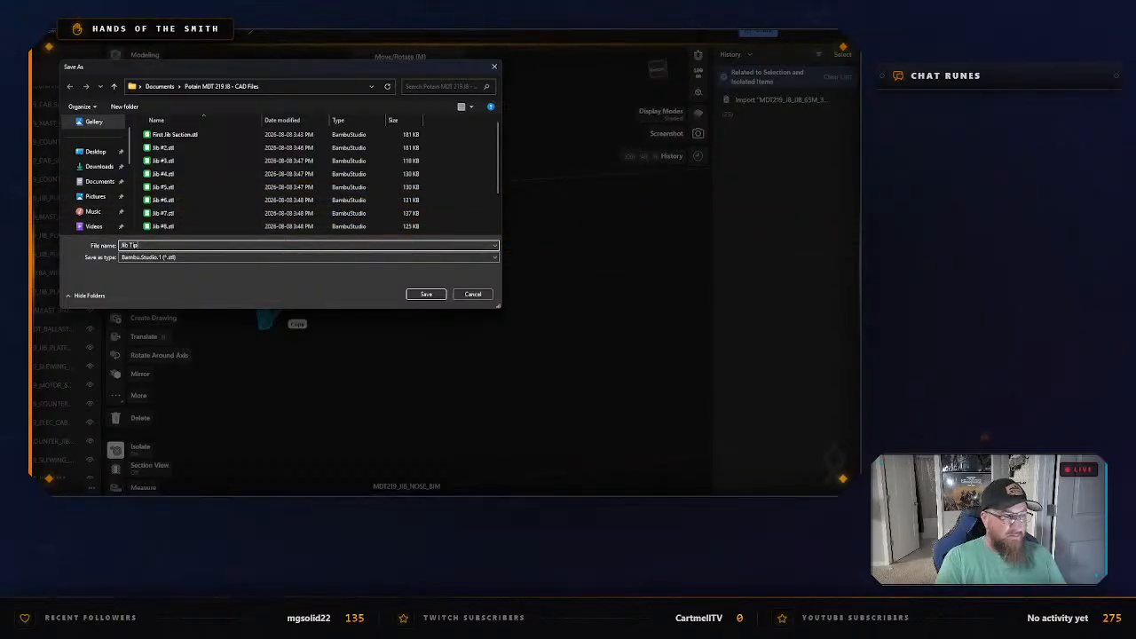
text(Nose)
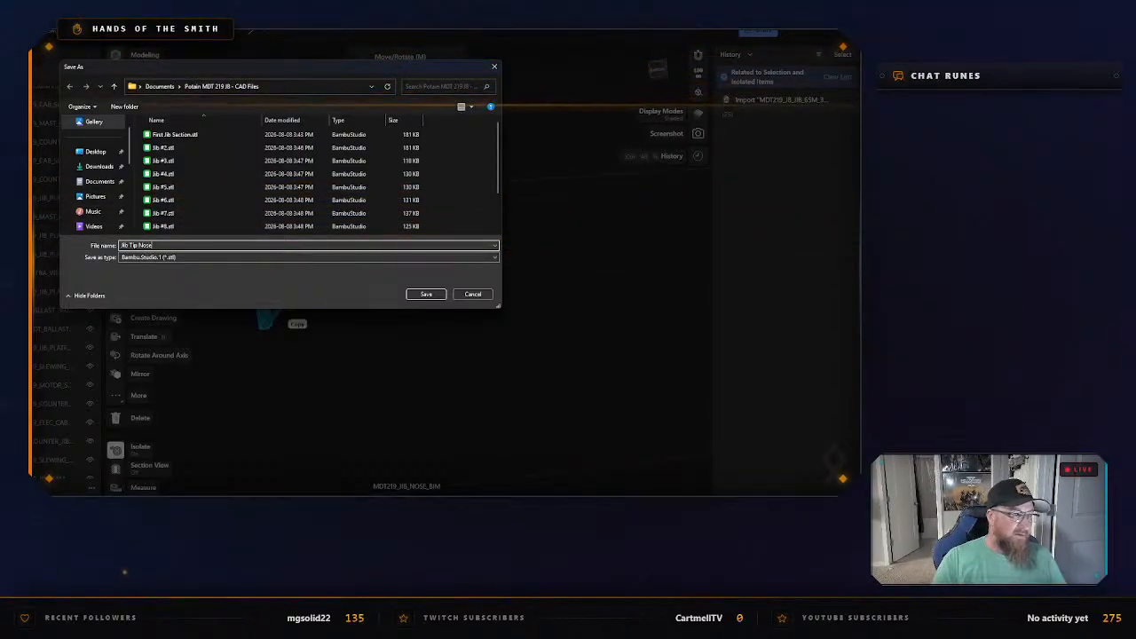
key(ctrl+a)
text(Jib)
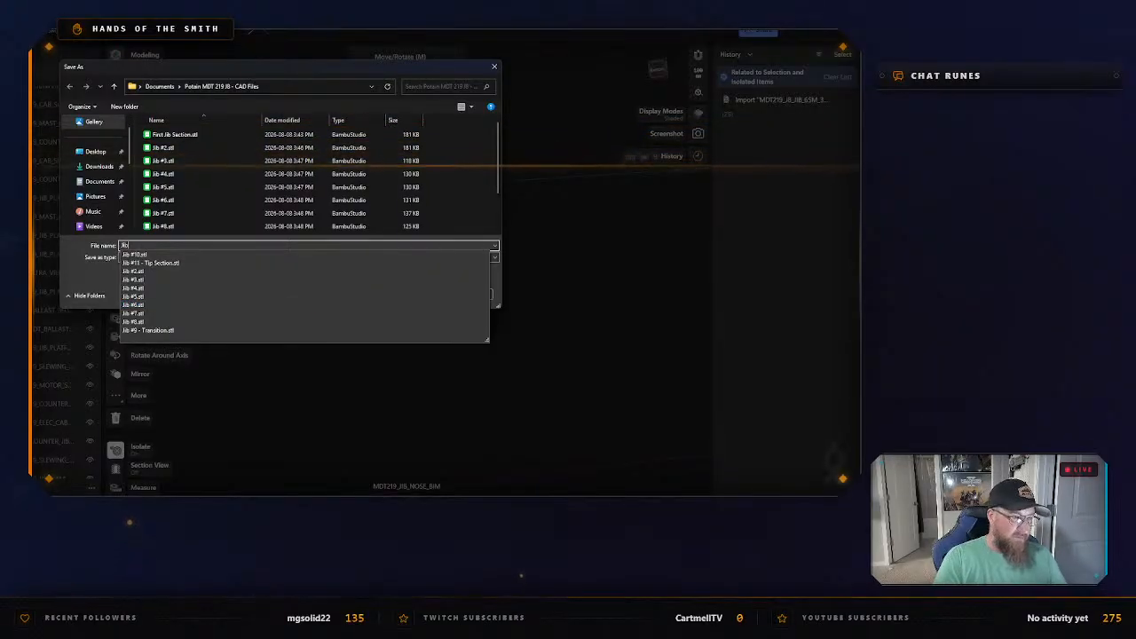
text( Nose)
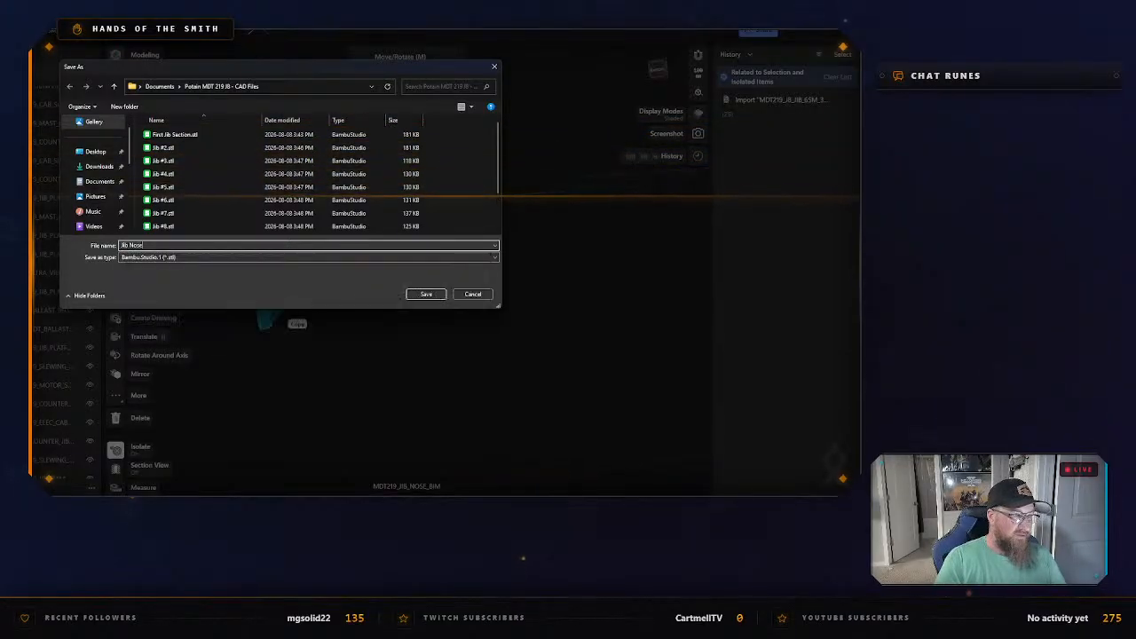
click(425, 293)
right_click(395, 330)
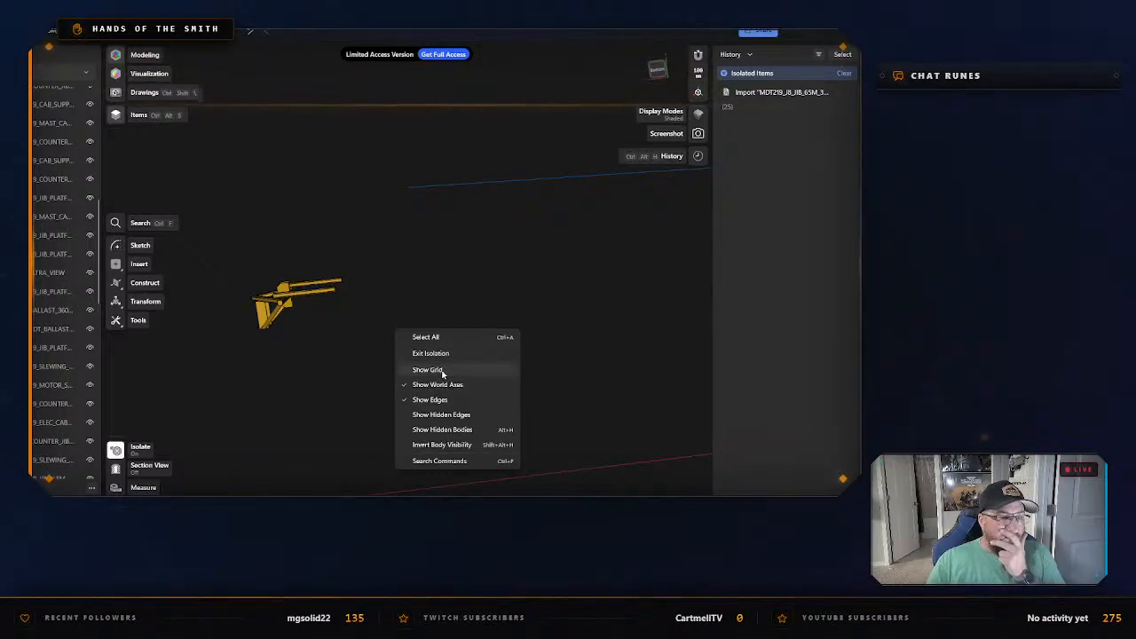
click(433, 354)
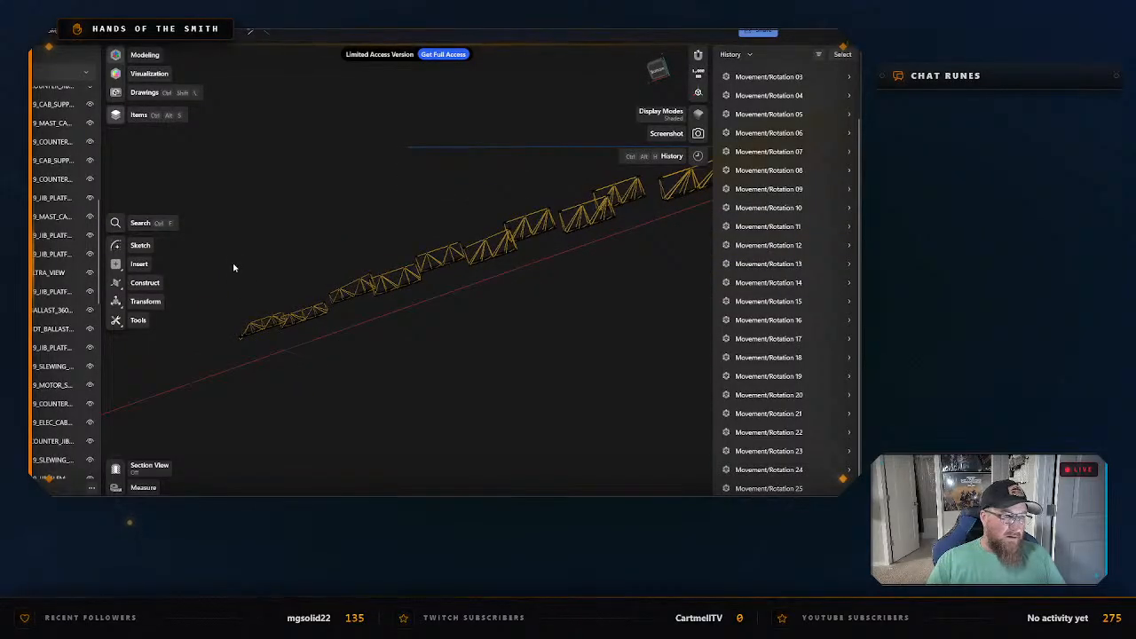
drag(216, 210, 643, 384)
key(m)
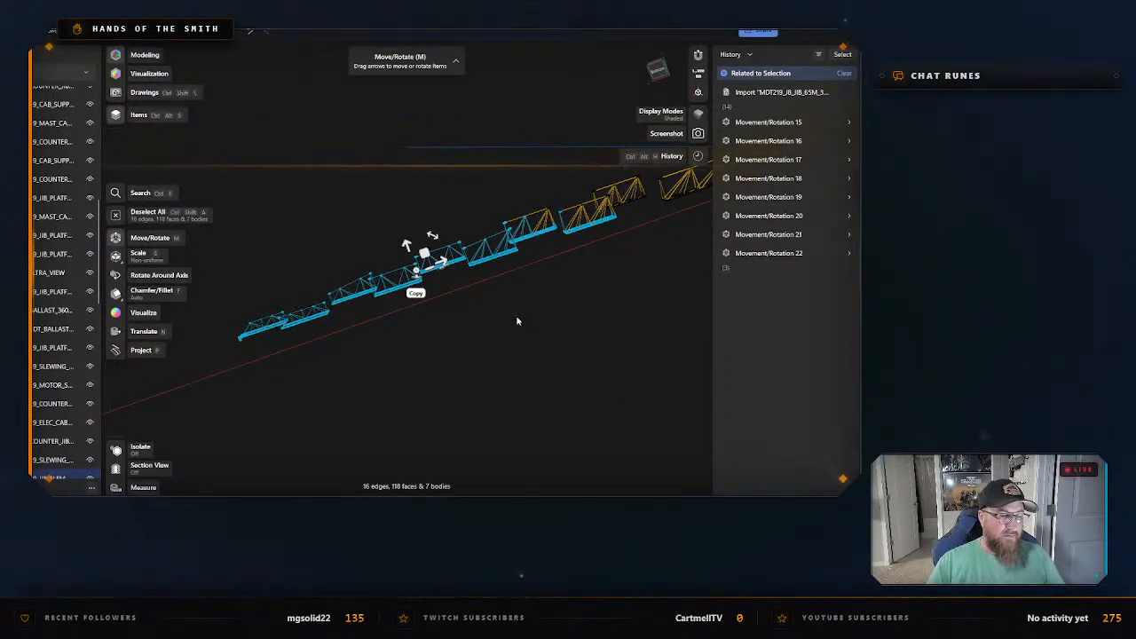
middle_drag(560, 280, 500, 332)
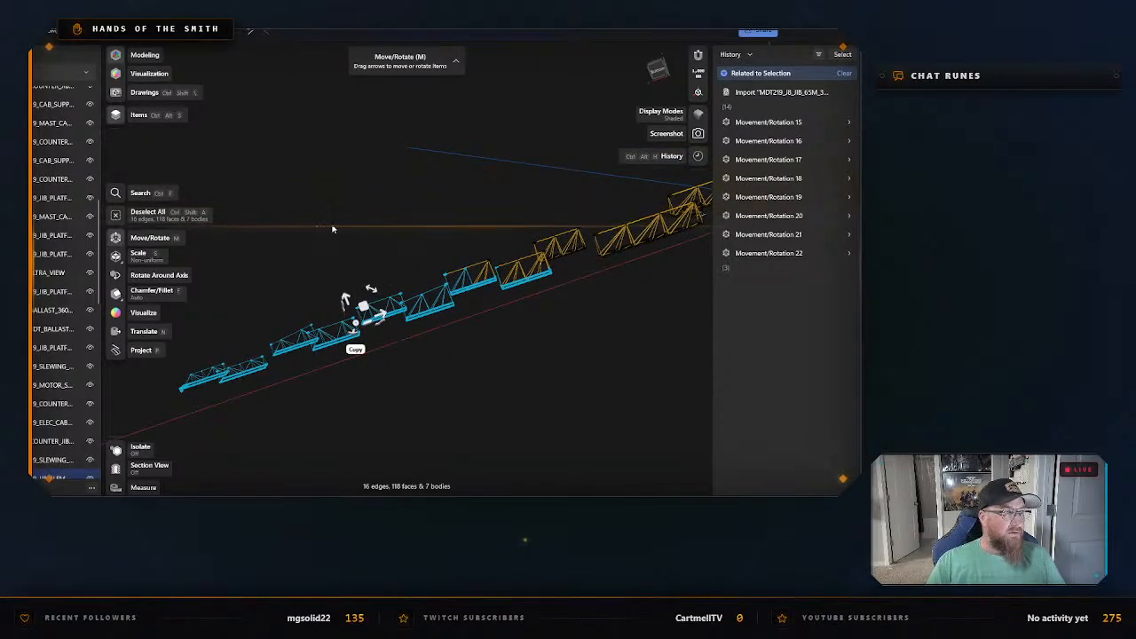
click(366, 254)
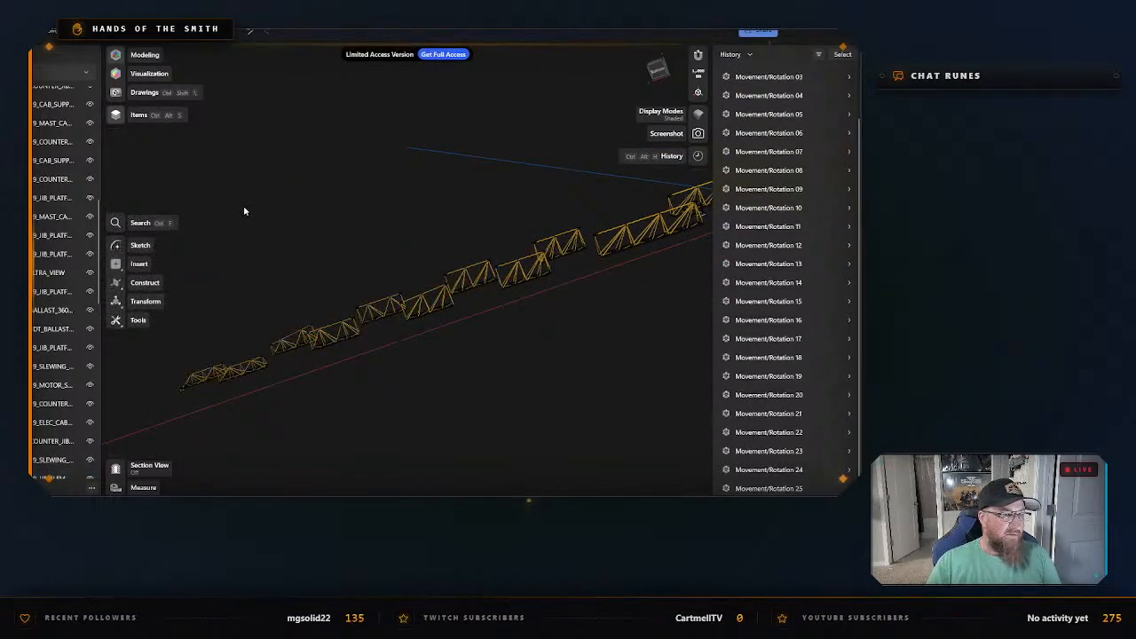
drag(188, 188, 607, 421)
click(514, 380)
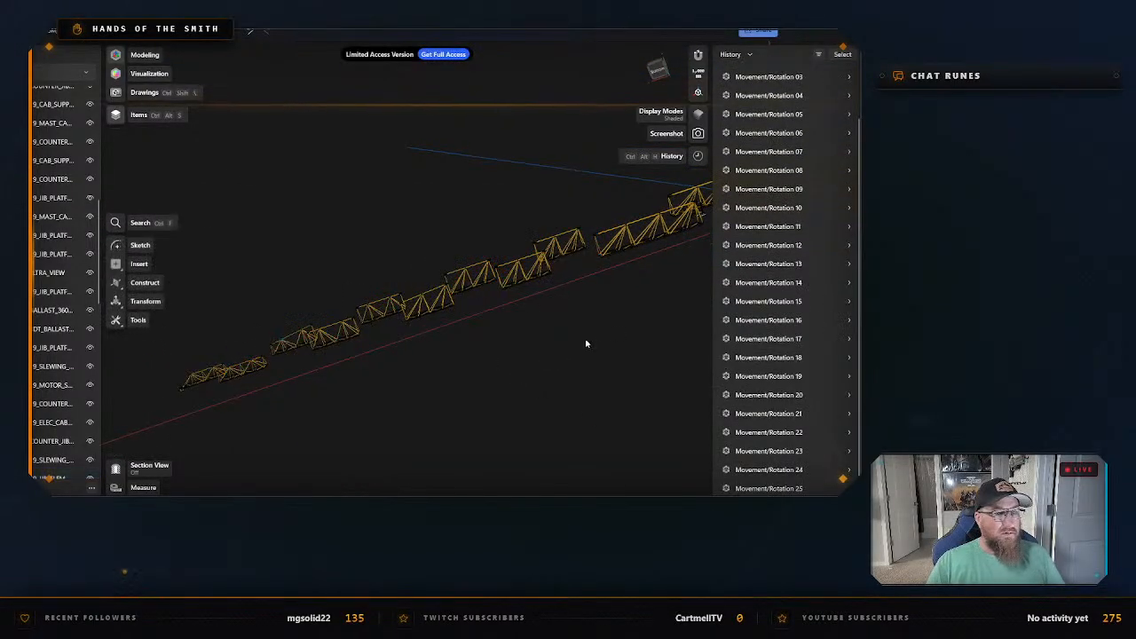
Select the three bodies of the hook and sheave block hanging near the cab and isolate them.
middle_drag(586, 342, 452, 368)
scroll(485, 386, up, 2)
scroll(503, 378, up, 5)
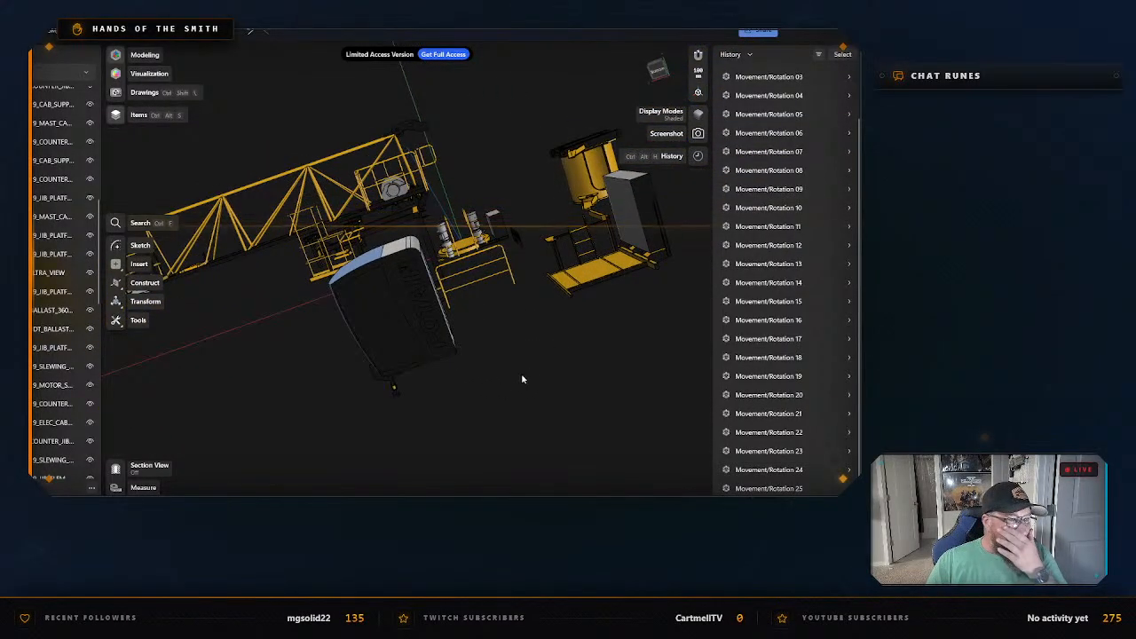
right_drag(506, 397, 577, 383)
click(517, 395)
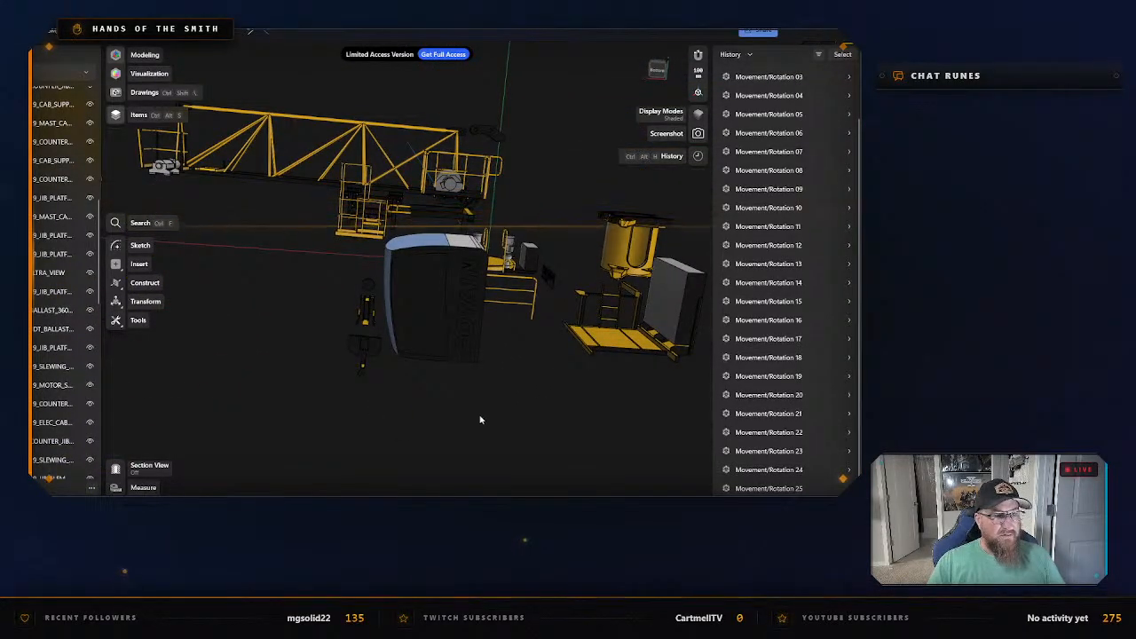
right_drag(480, 419, 523, 414)
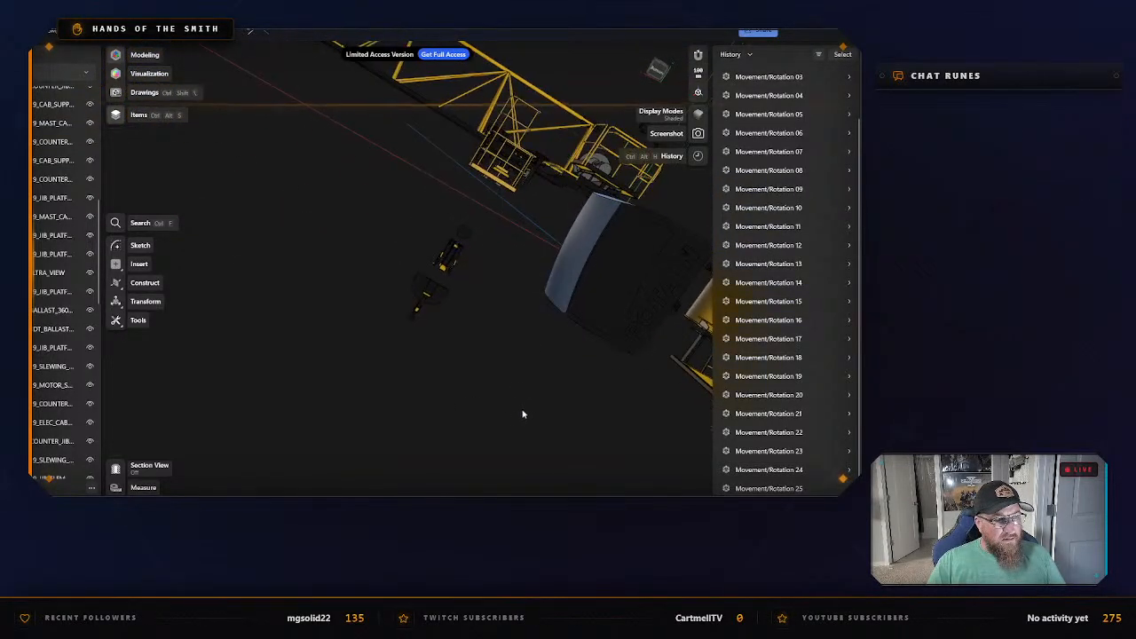
drag(388, 216, 457, 329)
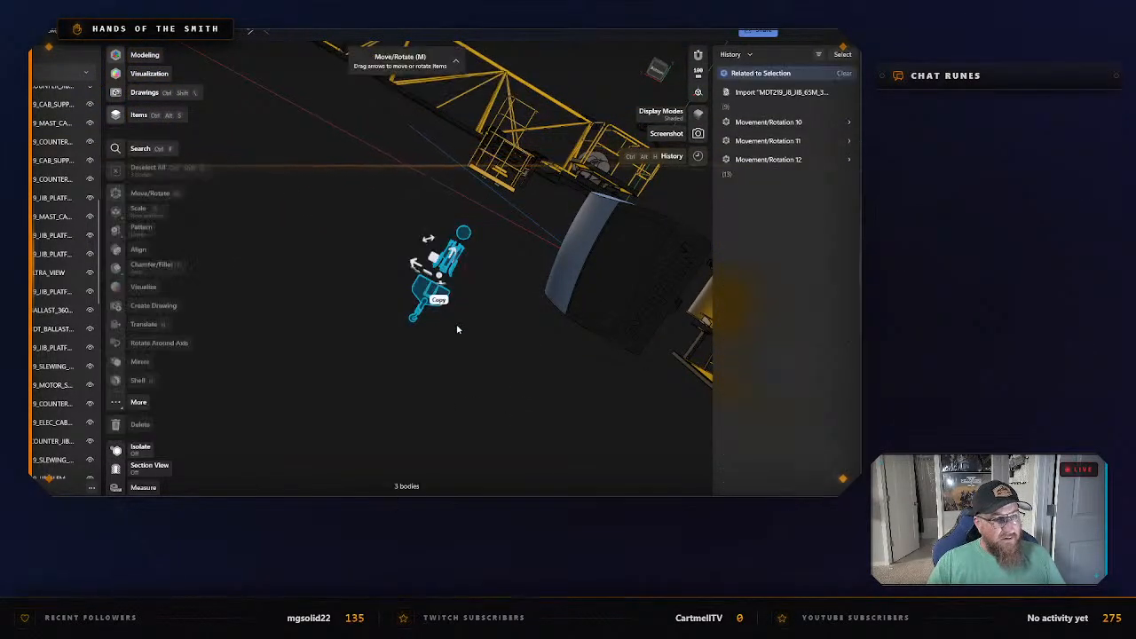
right_click(413, 261)
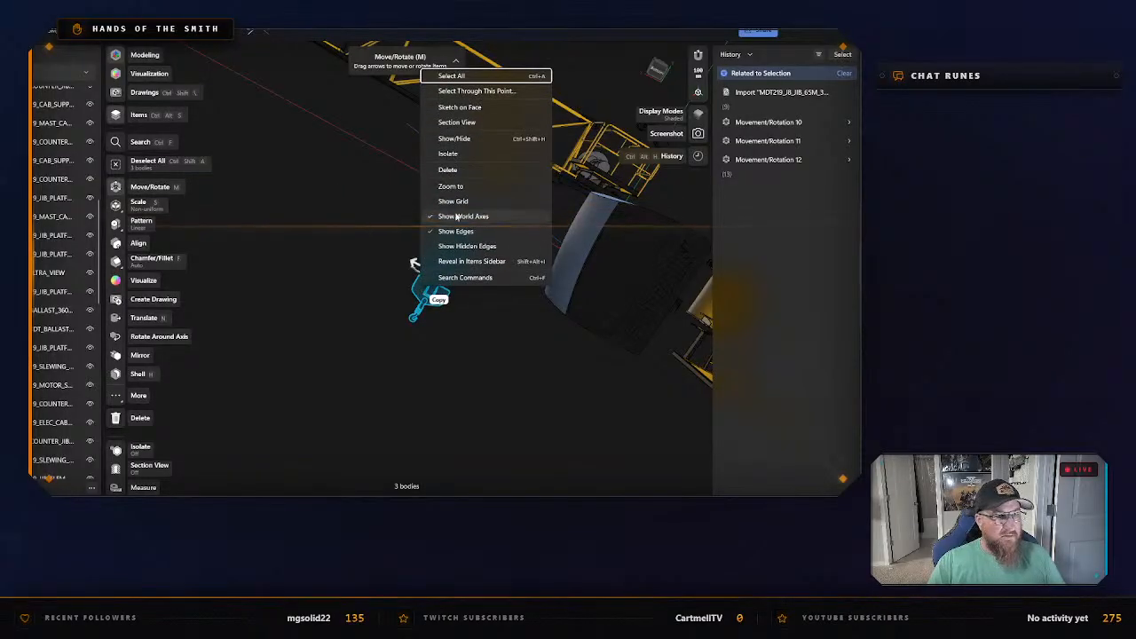
click(447, 182)
right_click(414, 261)
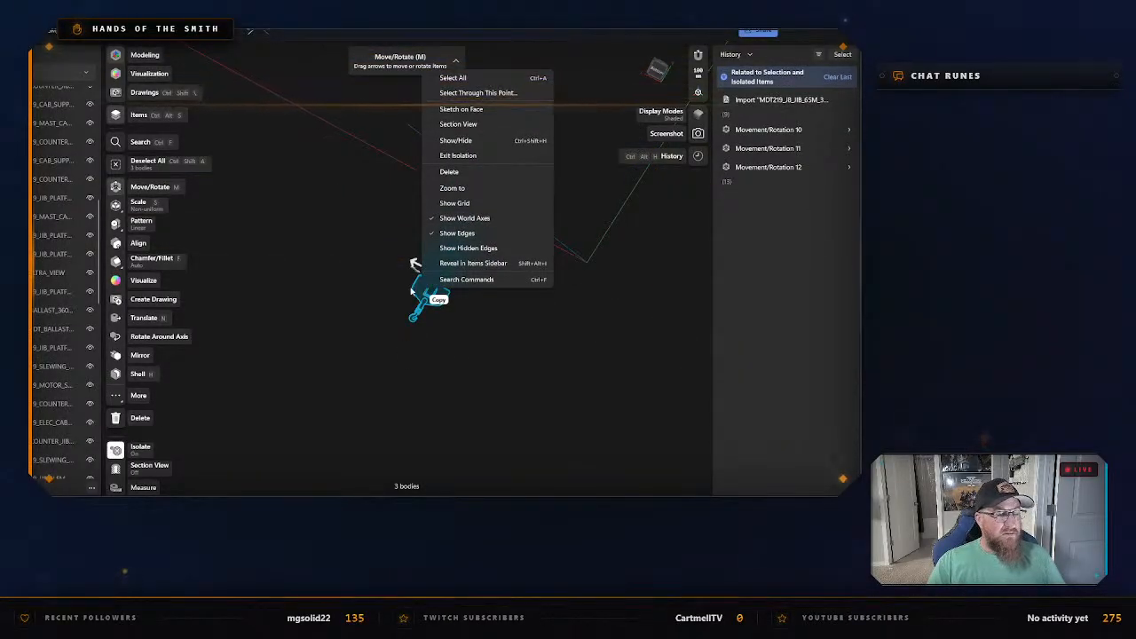
click(411, 291)
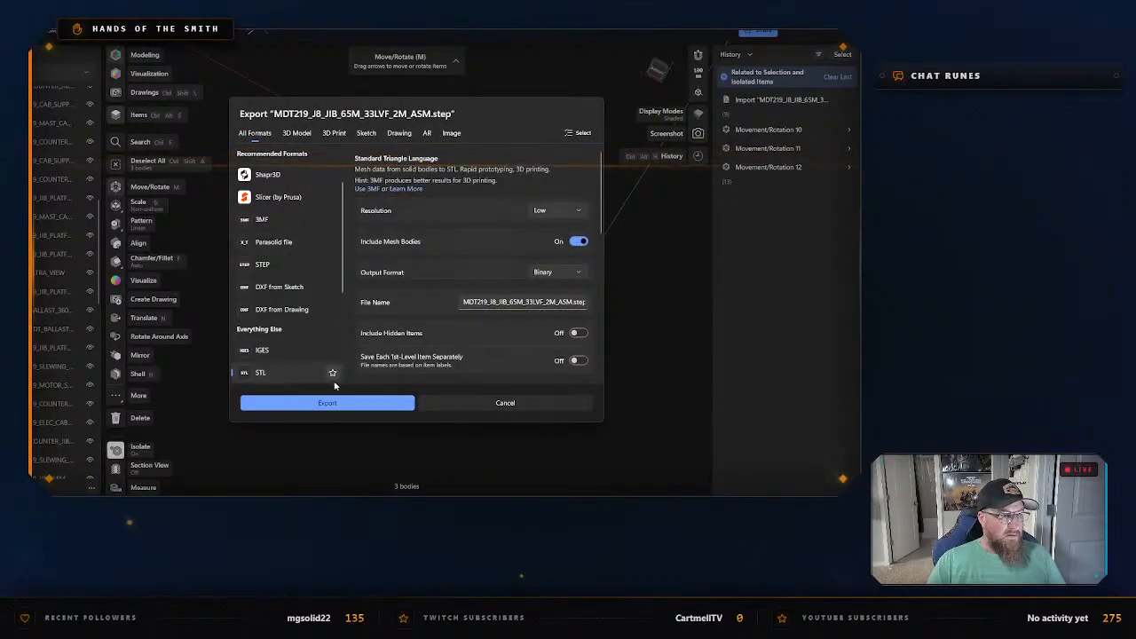
Export the isolated hook bodies as an STL named Hook SM-DM & Sheave in the same folder.
click(338, 403)
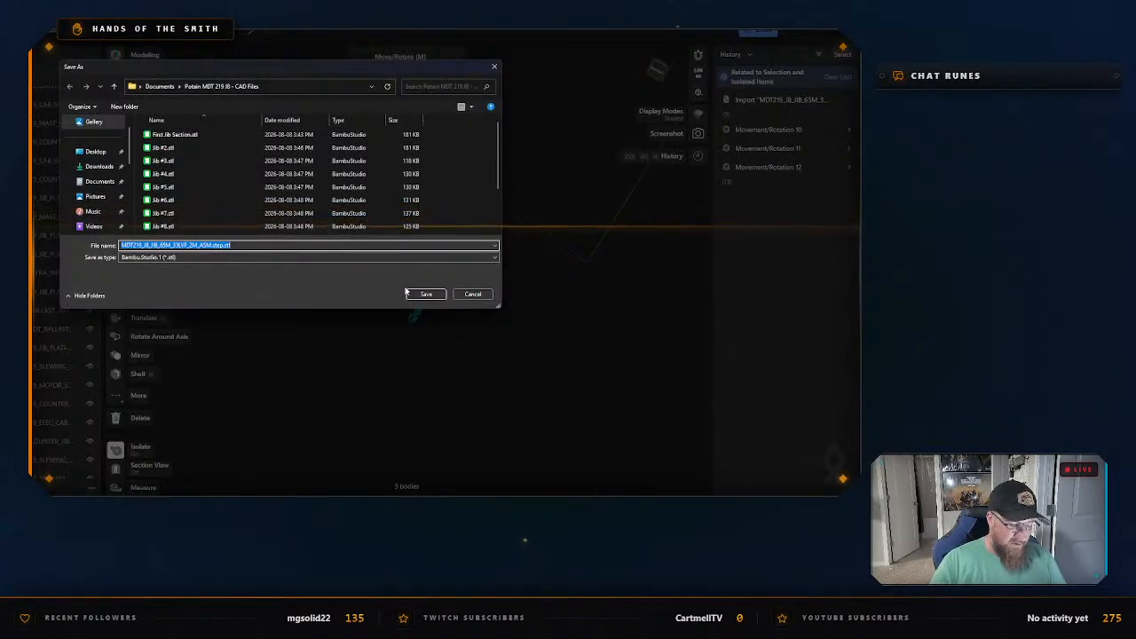
text(Hoo)
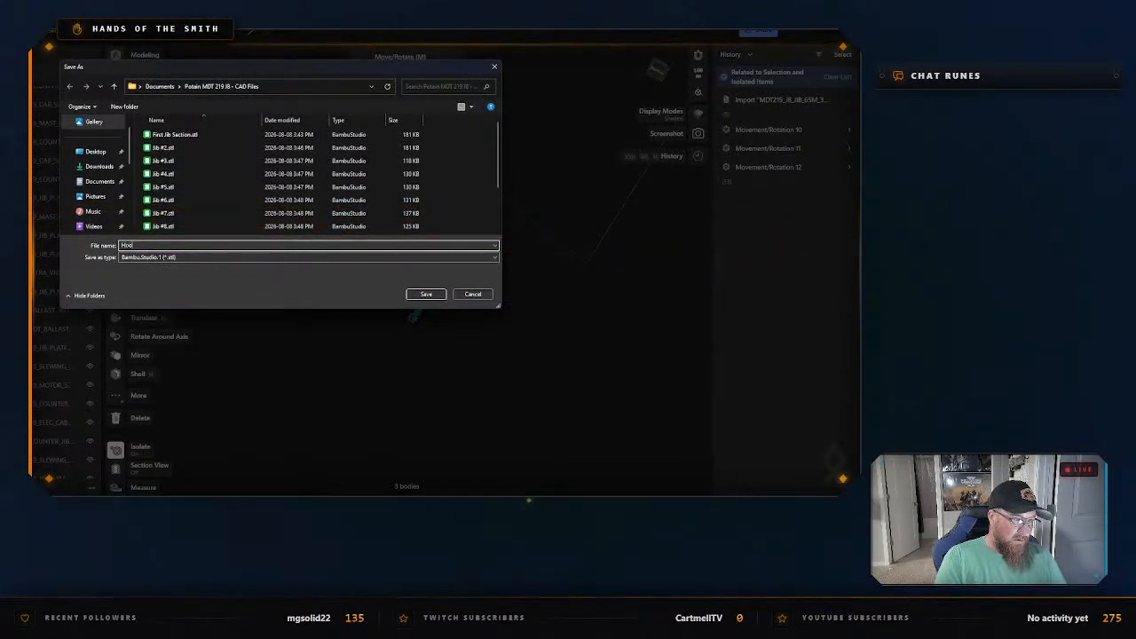
text(k 2m)
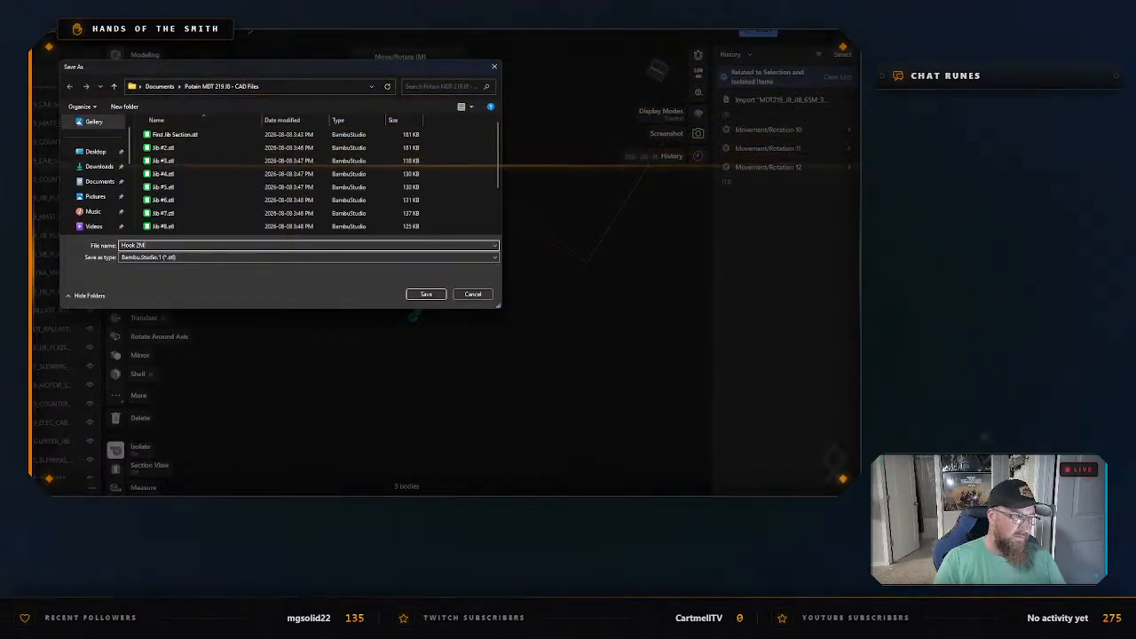
key(BackSpace)
key(BackSpace)
text(SM/DM)
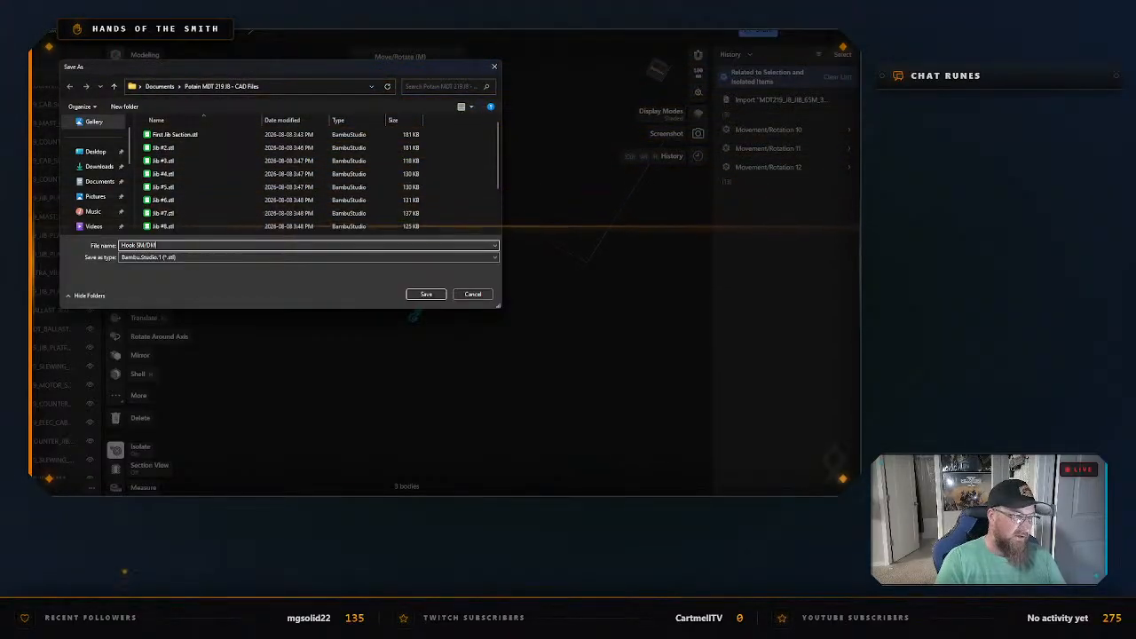
key(BackSpace)
key(BackSpace)
key(BackSpace)
text(-DM &)
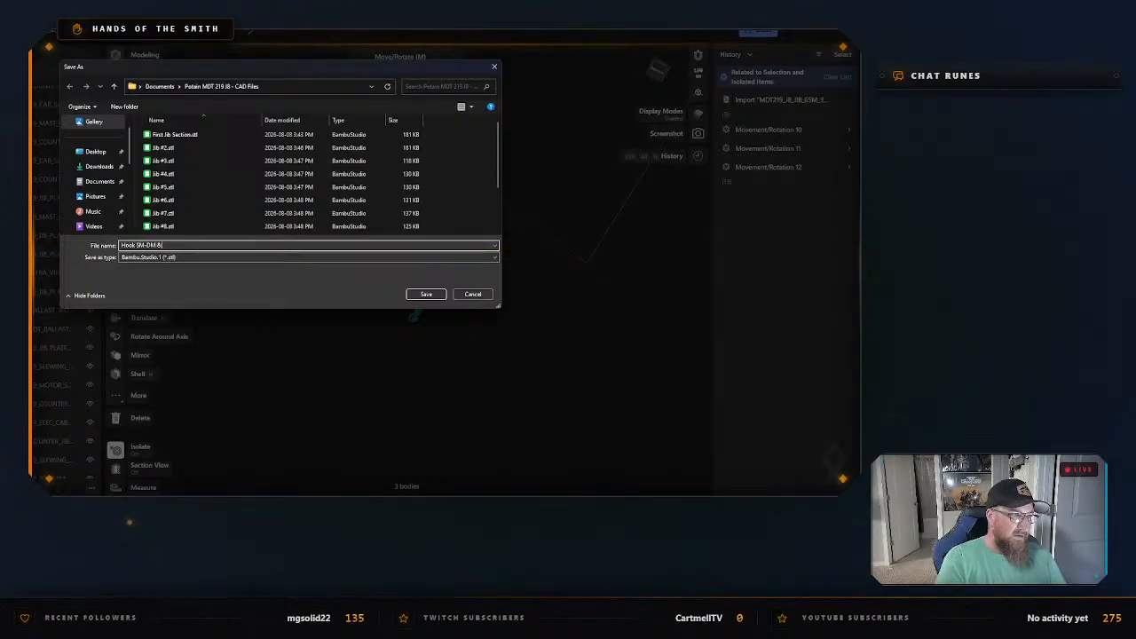
text( Sheave)
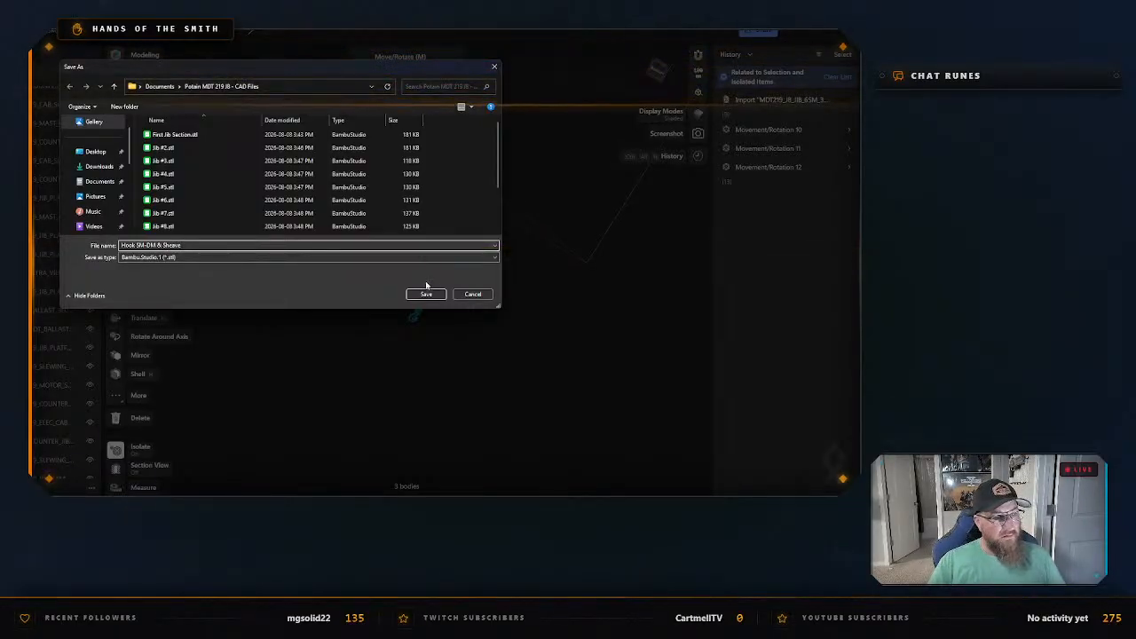
click(426, 293)
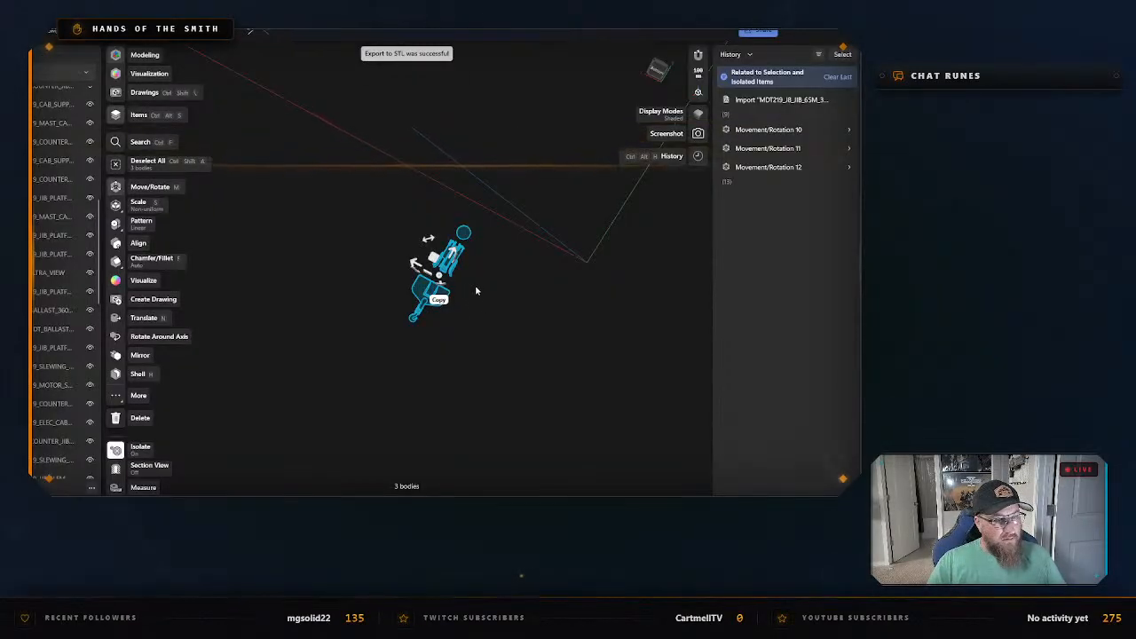
Exit isolation of the hook, then select the counter-jib link MDT219_CTN_JIB_TWIN_LINK_BIM and isolate it.
click(476, 290)
right_click(476, 290)
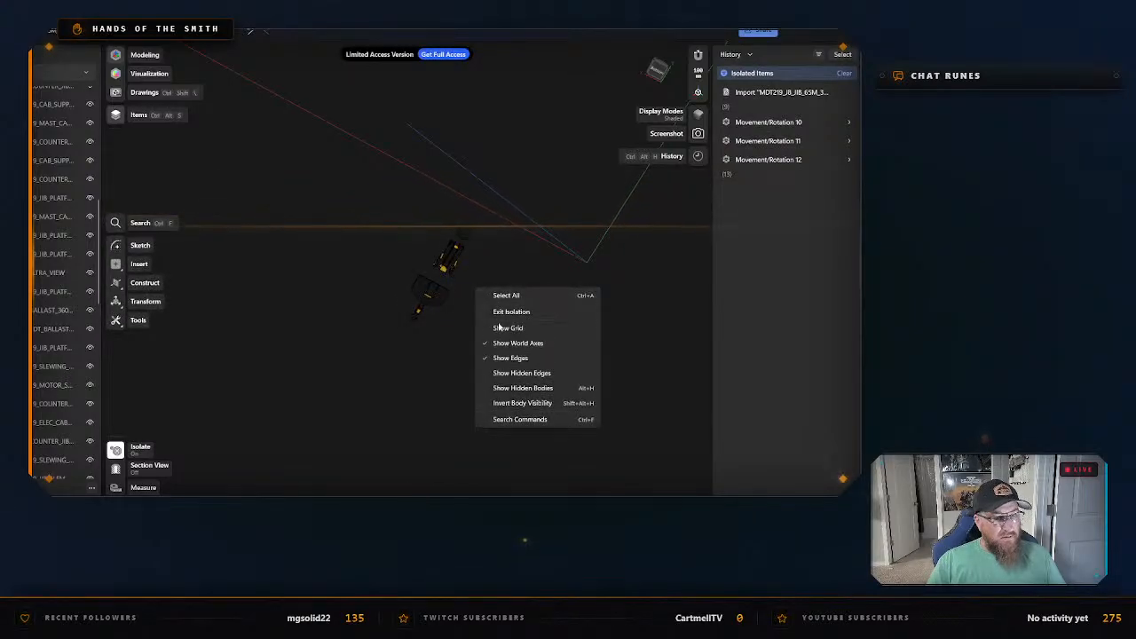
click(511, 312)
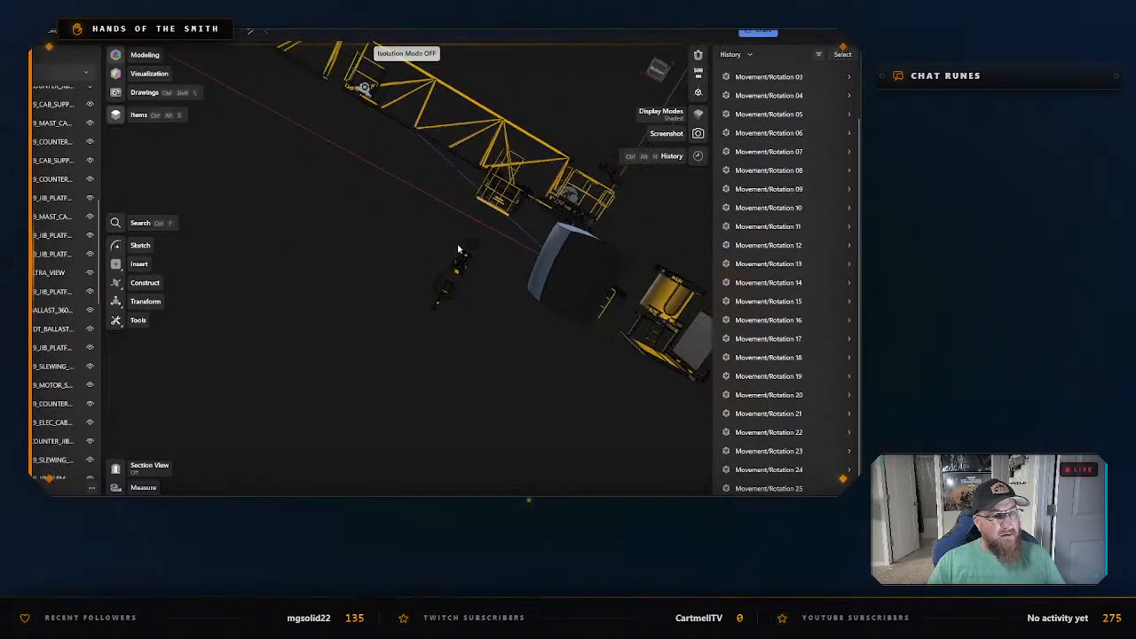
middle_drag(445, 240, 385, 318)
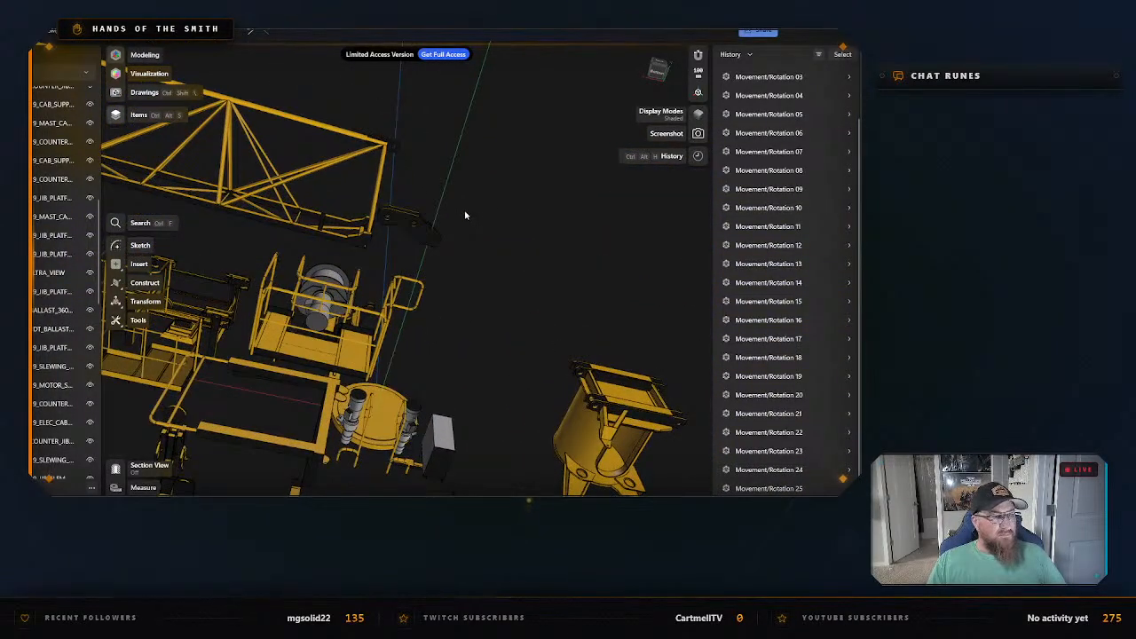
click(404, 229)
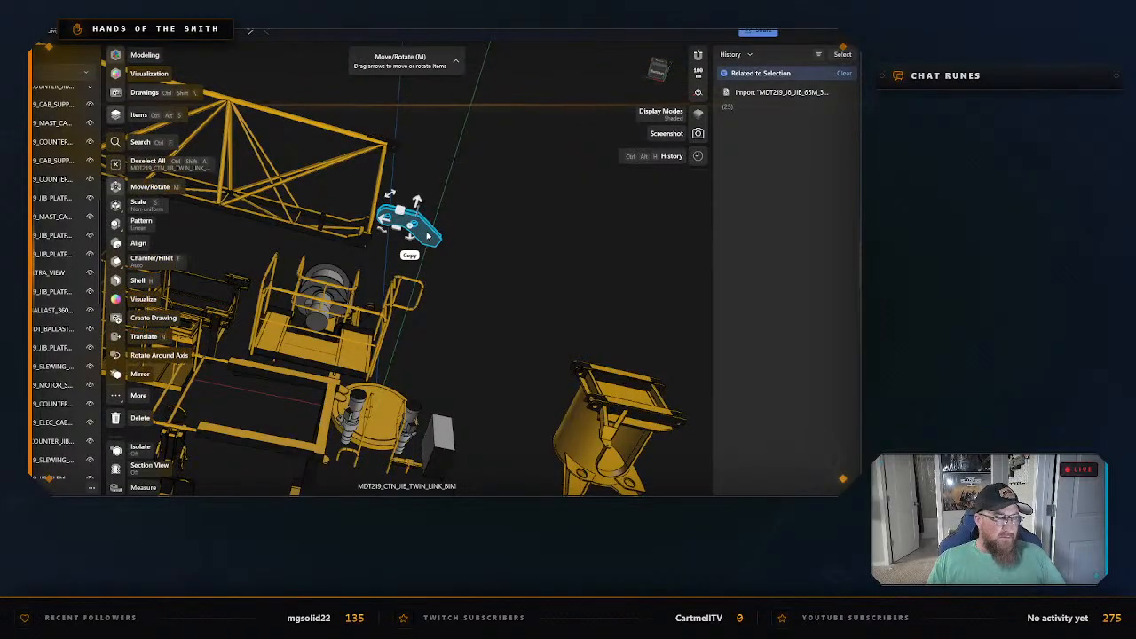
right_click(426, 235)
click(454, 301)
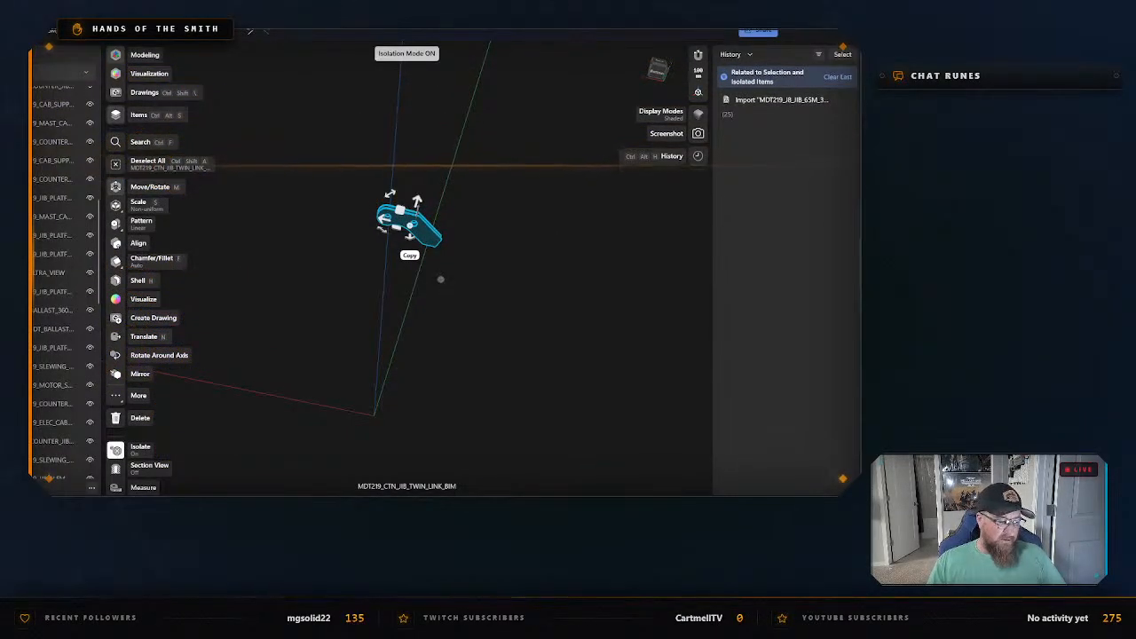
Start the STL export of the isolated twin link and create and open a Connector Parts subfolder as its destination.
key(ctrl+e)
click(354, 401)
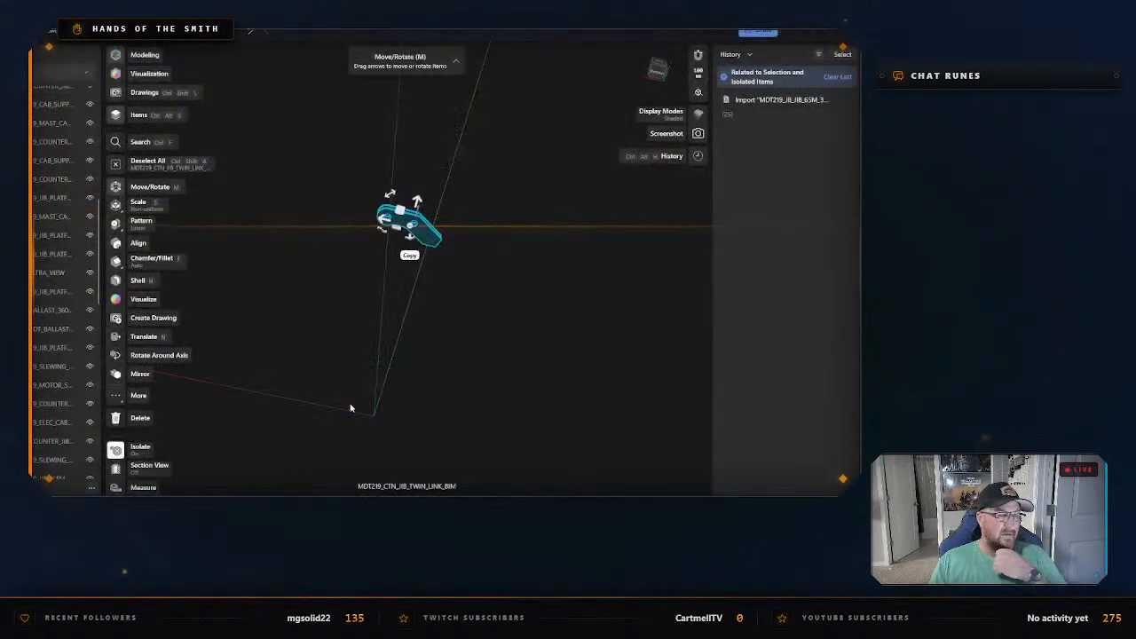
scroll(427, 221, down, 2)
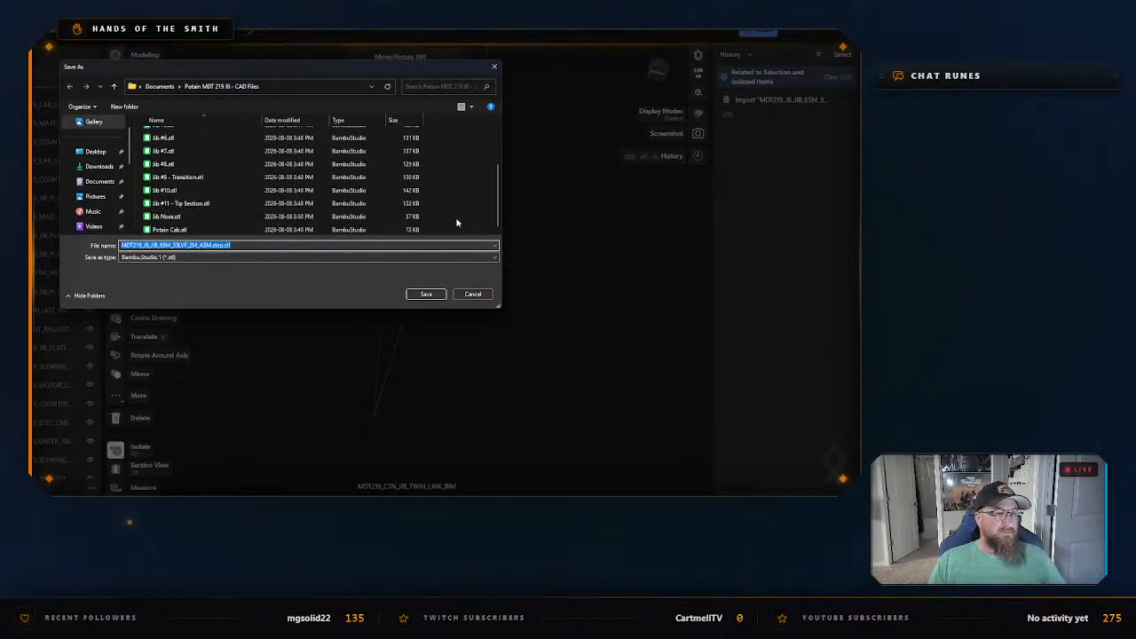
right_click(481, 226)
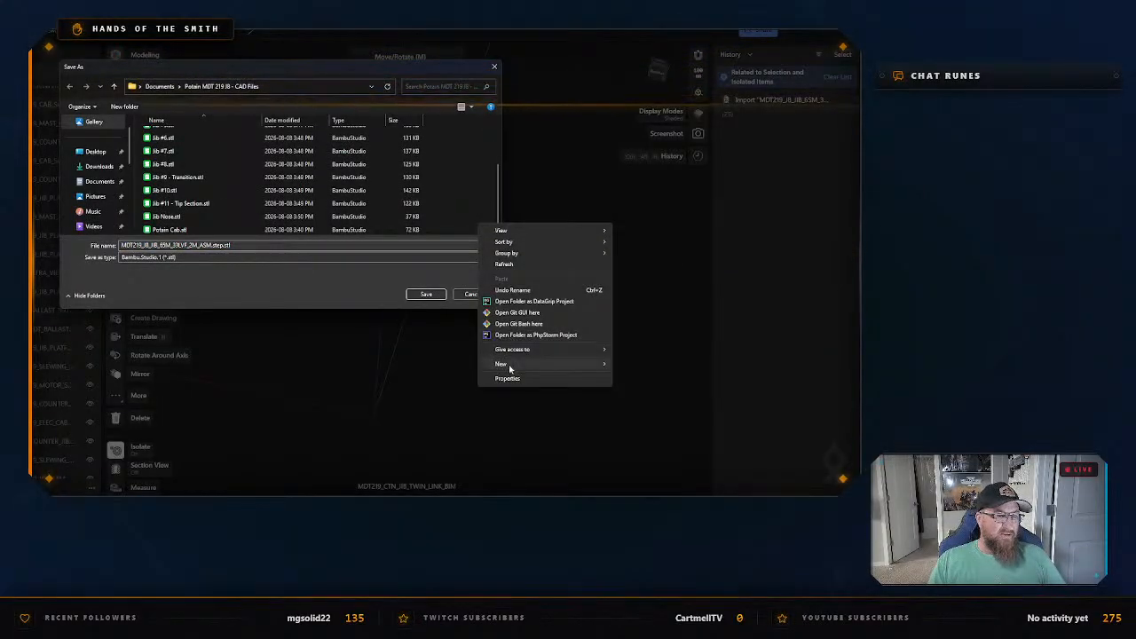
mouse_move(499, 363)
click(624, 362)
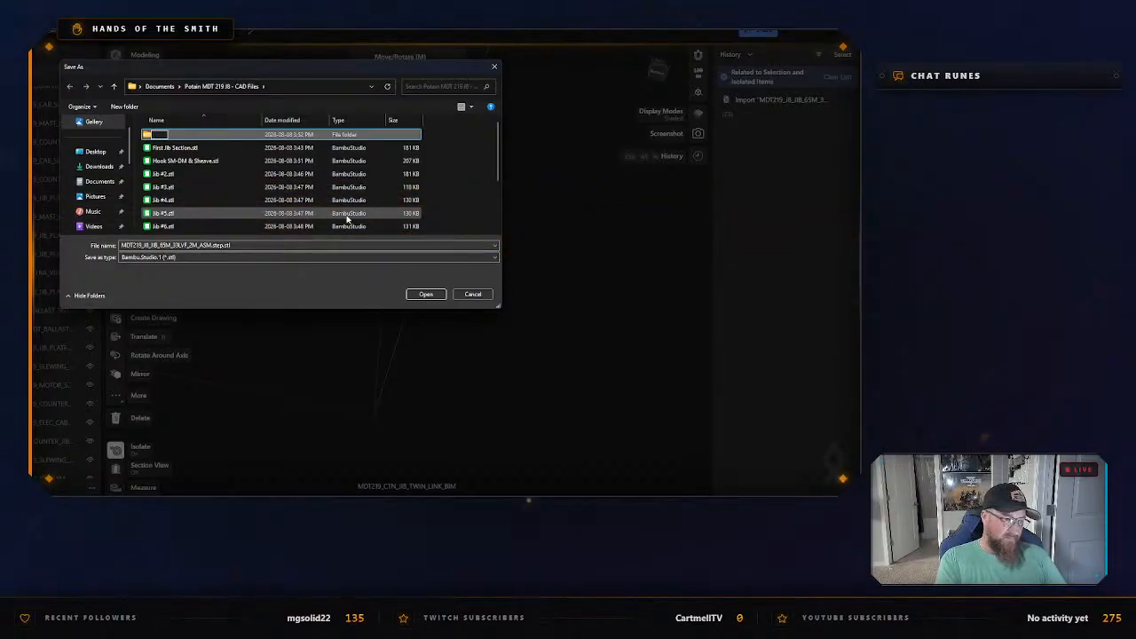
text(Connector)
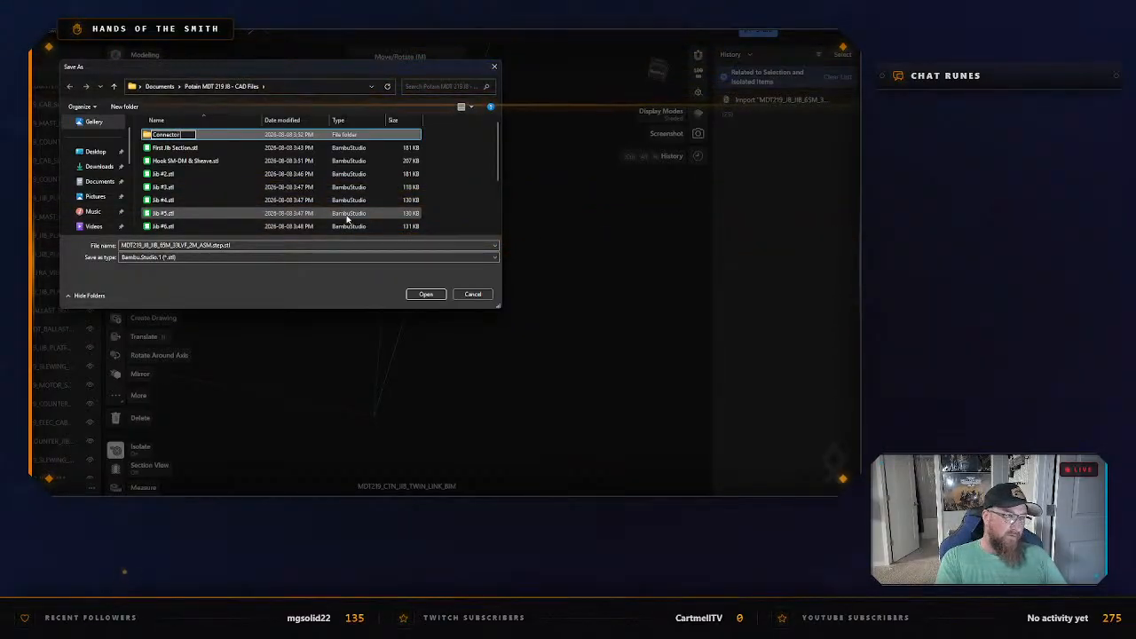
text( Parts)
key(Return)
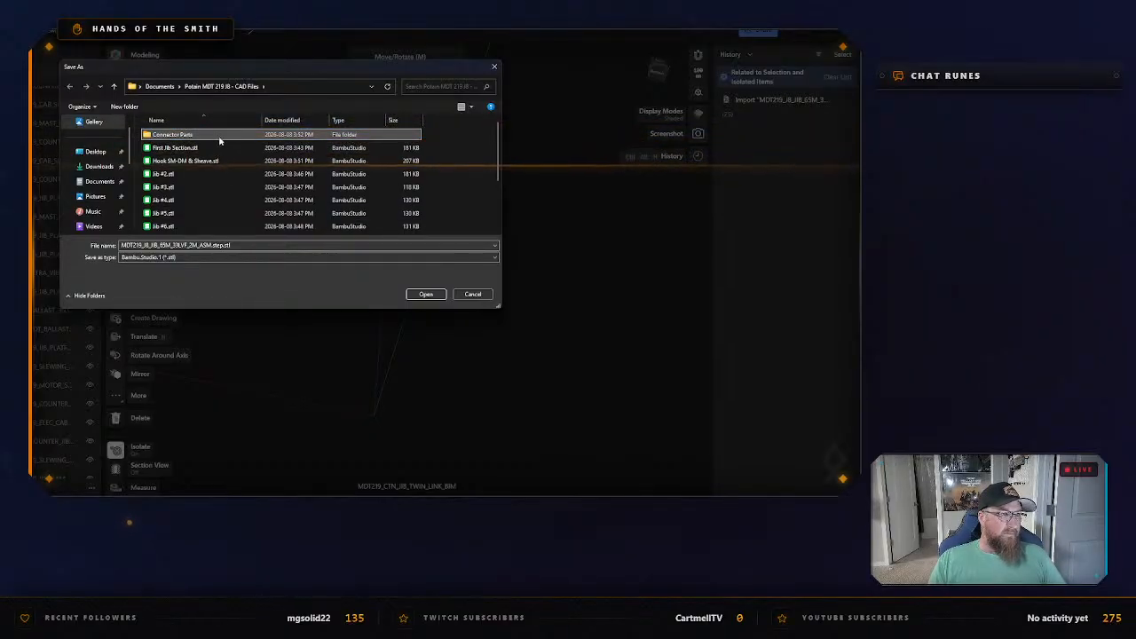
key(Return)
Save the twin link STL as Main Jib to Counter Jib Connection plate in Connector Parts, then exit isolation.
click(246, 262)
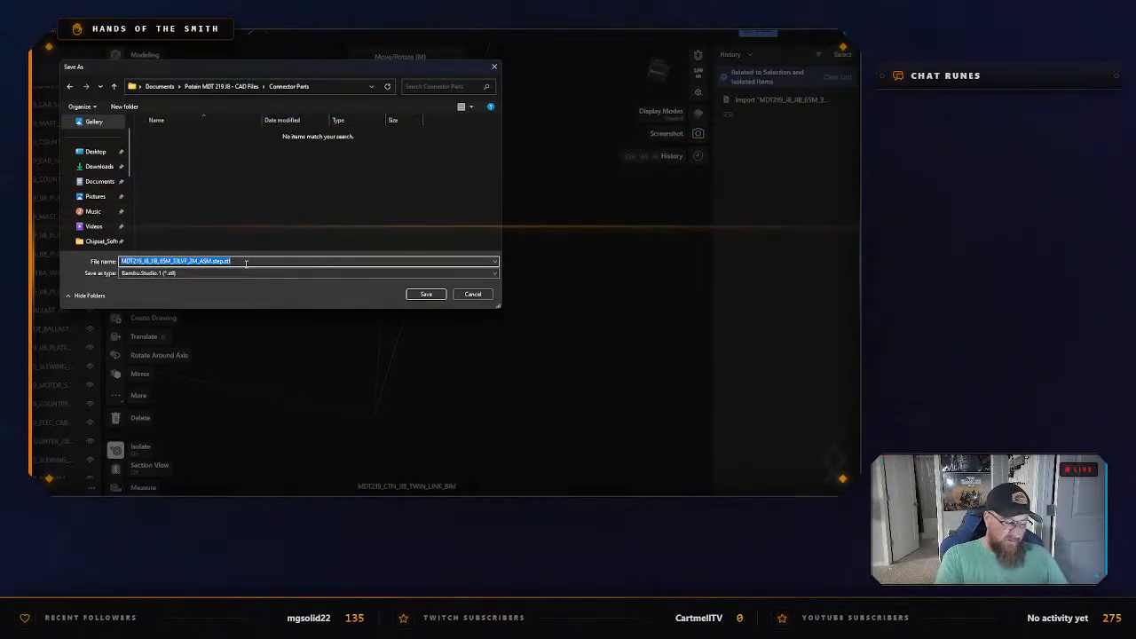
text(Main)
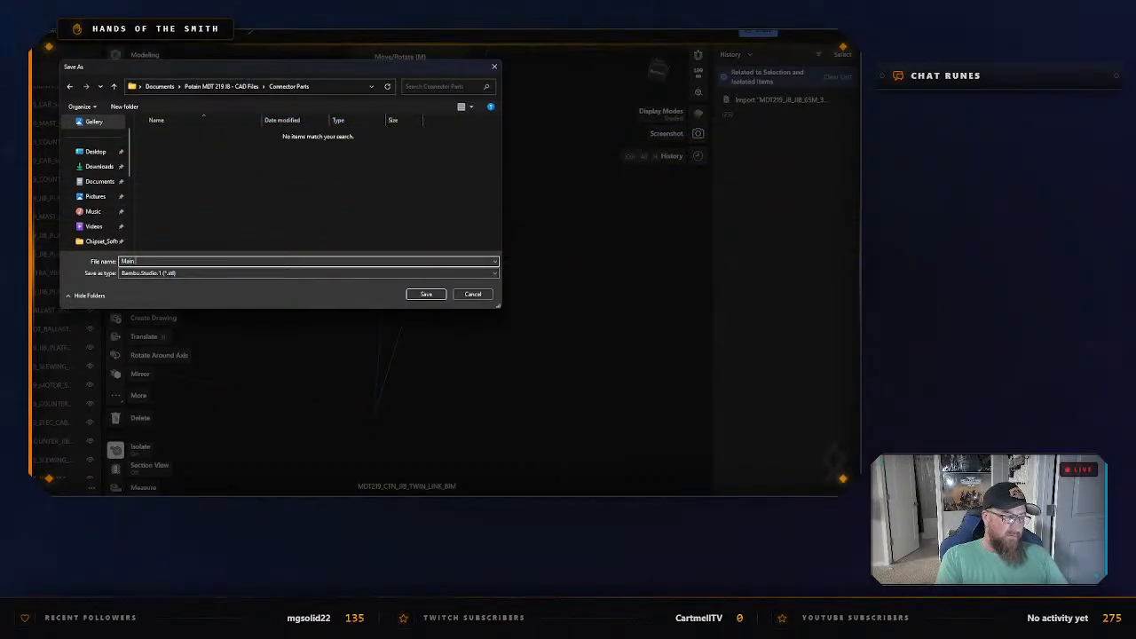
text( Jib to Counter)
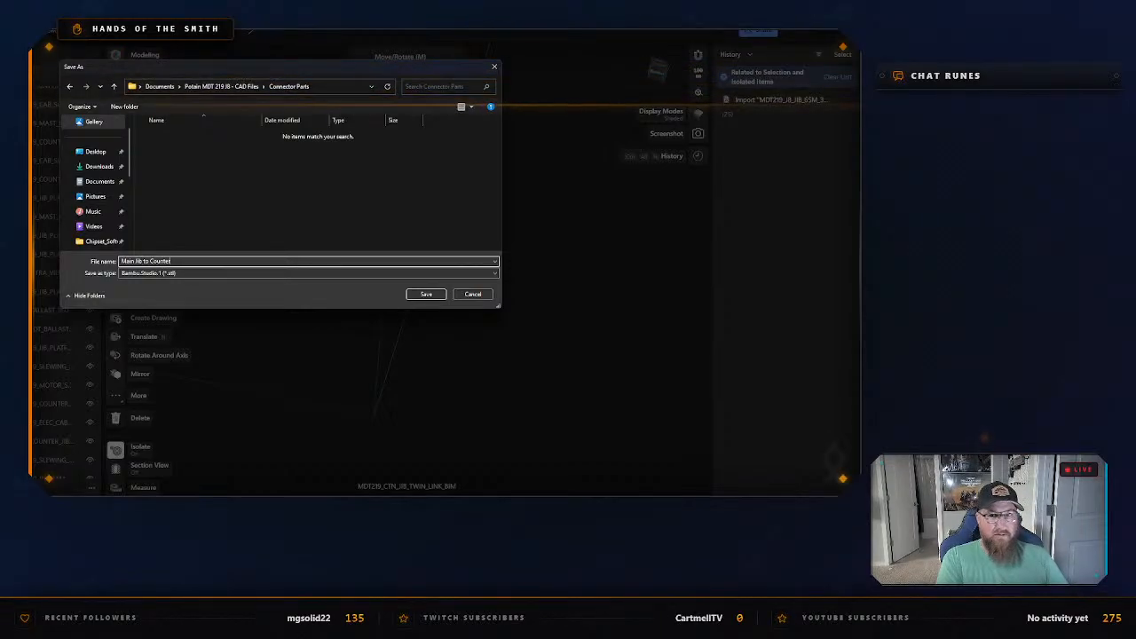
text( Jib Conne)
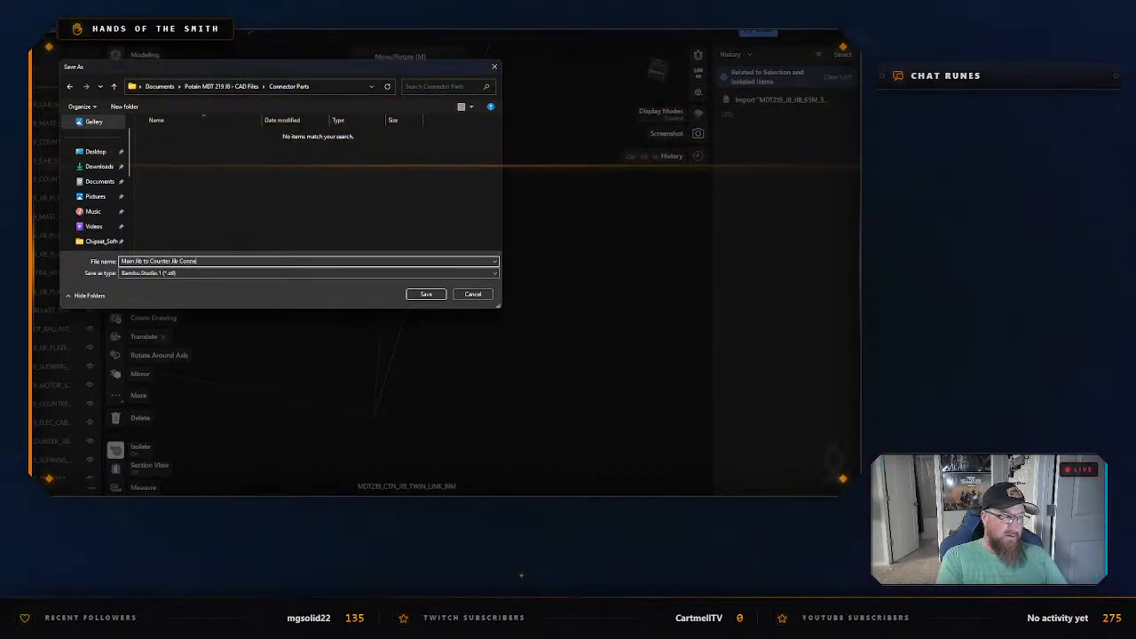
text(ction Plate)
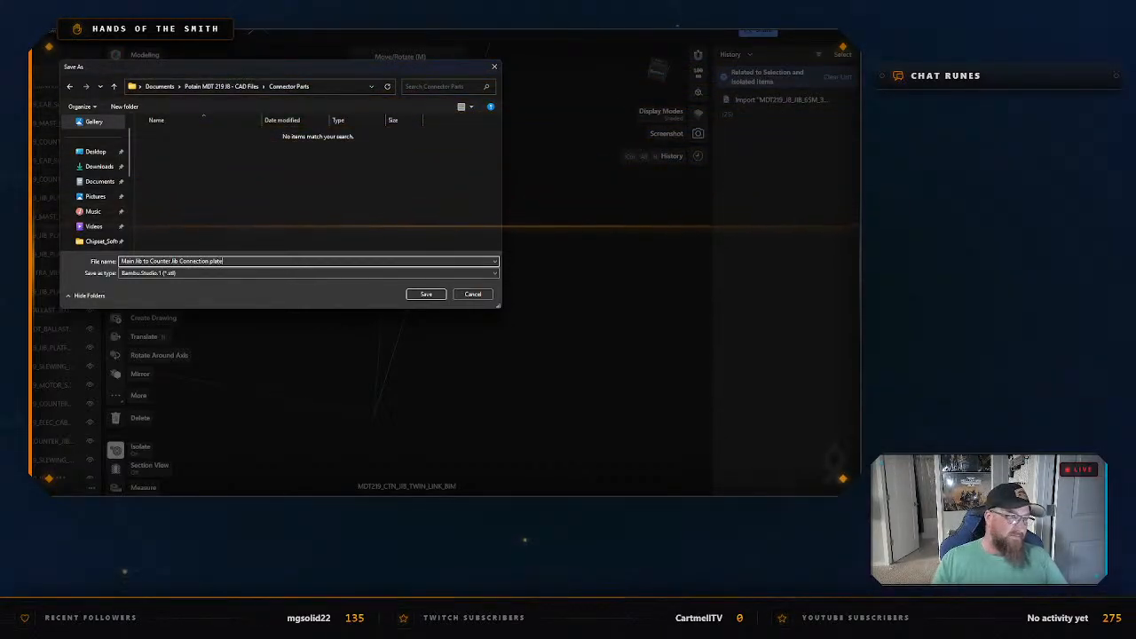
click(426, 295)
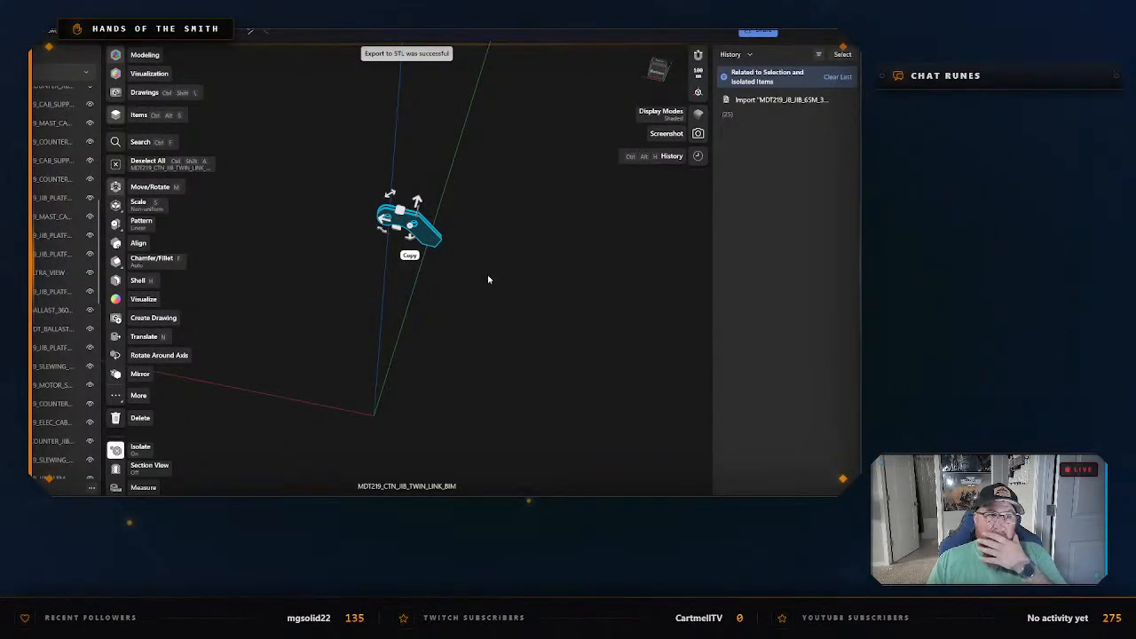
right_click(487, 280)
click(520, 298)
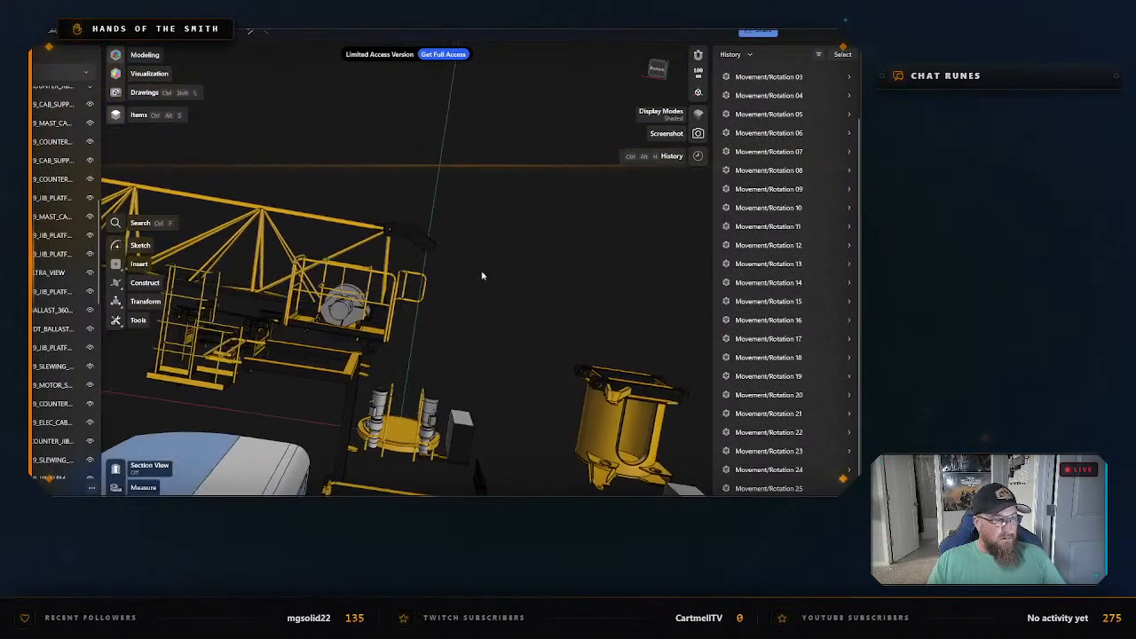
right_drag(482, 272, 437, 232)
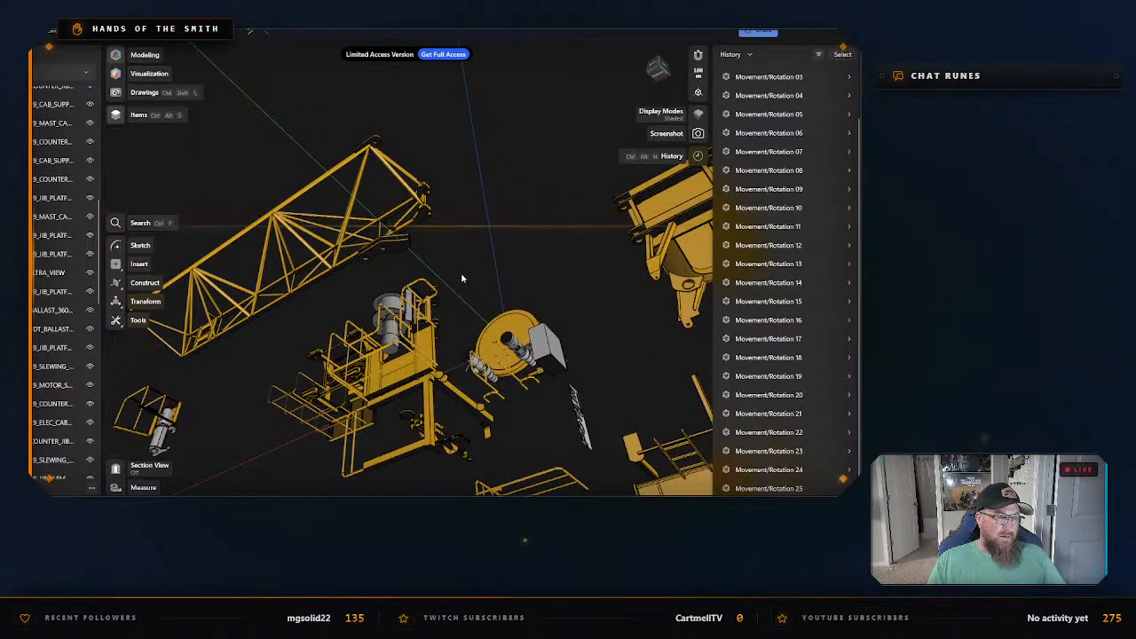
mouse_move(460, 278)
right_down()
mouse_move(492, 261)
mouse_move(473, 244)
mouse_move(523, 182)
mouse_move(500, 226)
mouse_move(481, 231)
mouse_move(493, 225)
right_up()
drag(493, 225, 476, 222)
double_click(496, 224)
click(494, 224)
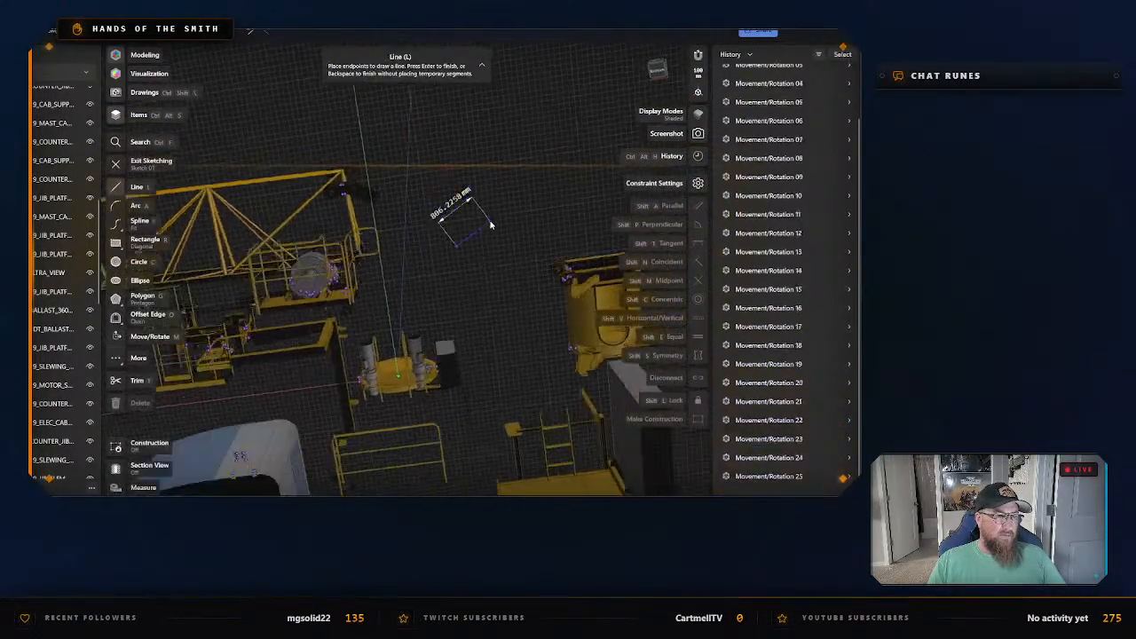
key(Escape)
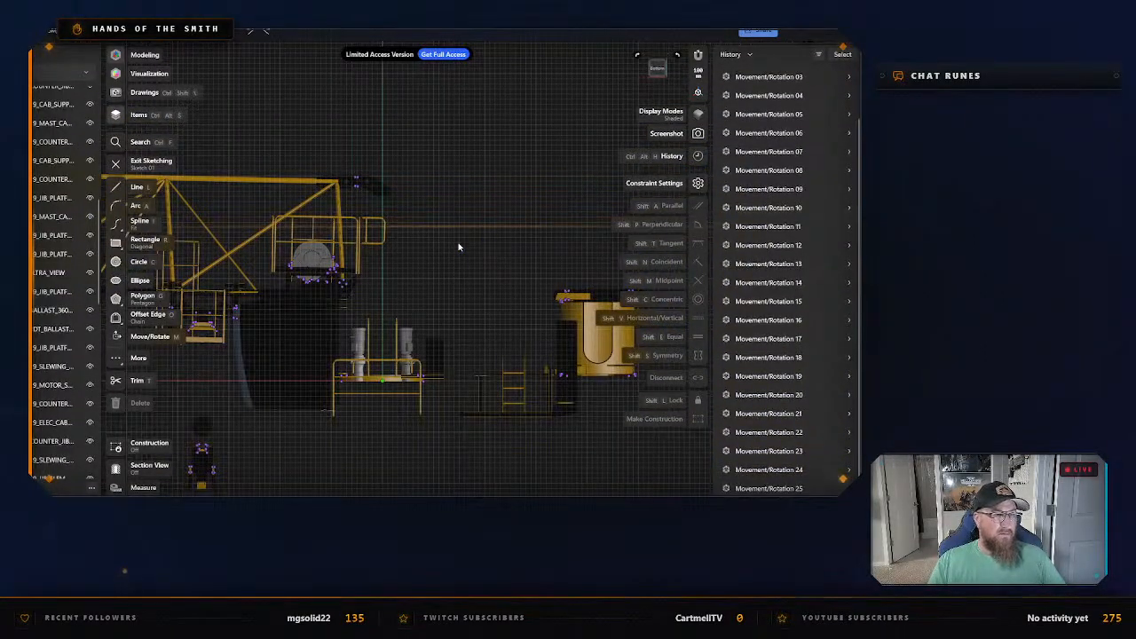
Leave the sketch and examine the crane's remaining parts from the side and end views.
key(Escape)
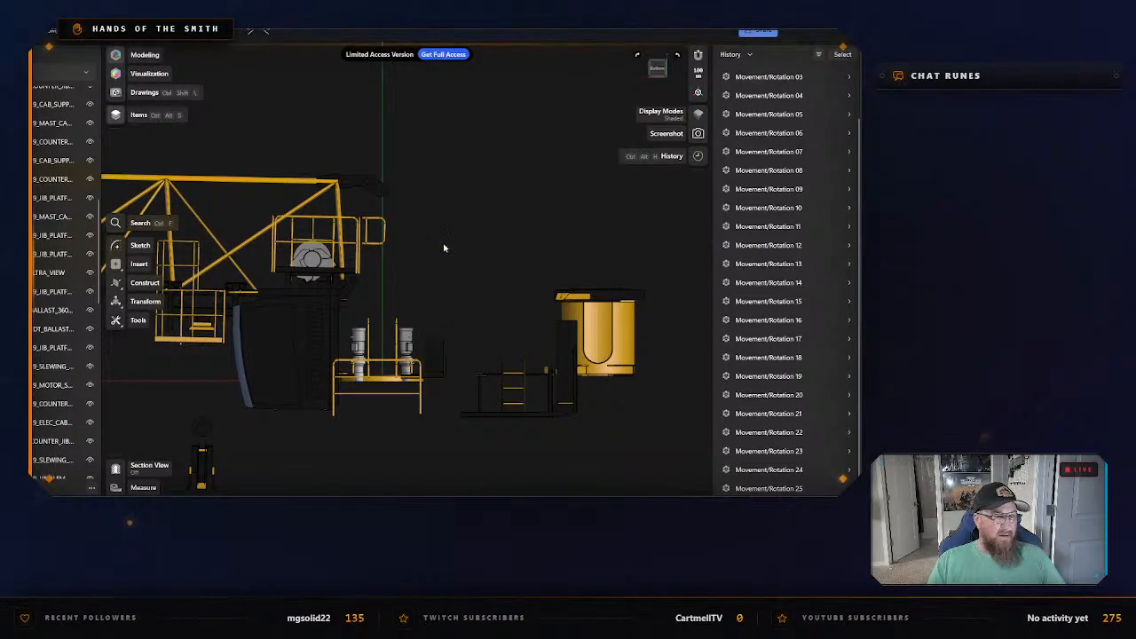
middle_drag(444, 249, 492, 246)
scroll(462, 250, up, 1)
scroll(437, 253, up, 2)
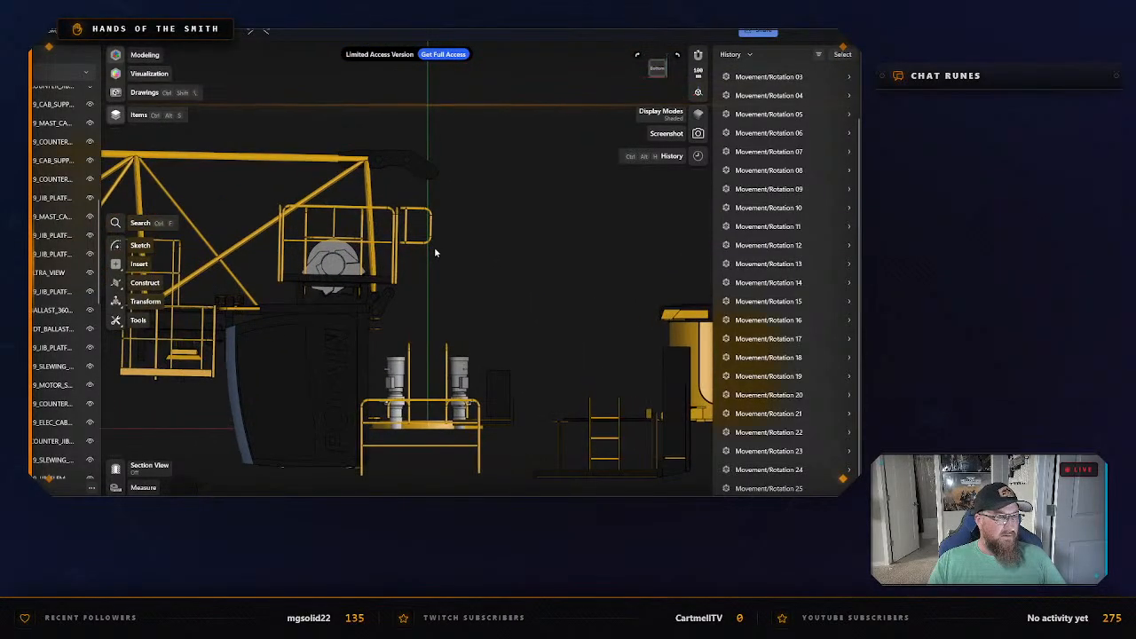
right_drag(445, 249, 580, 176)
click(653, 76)
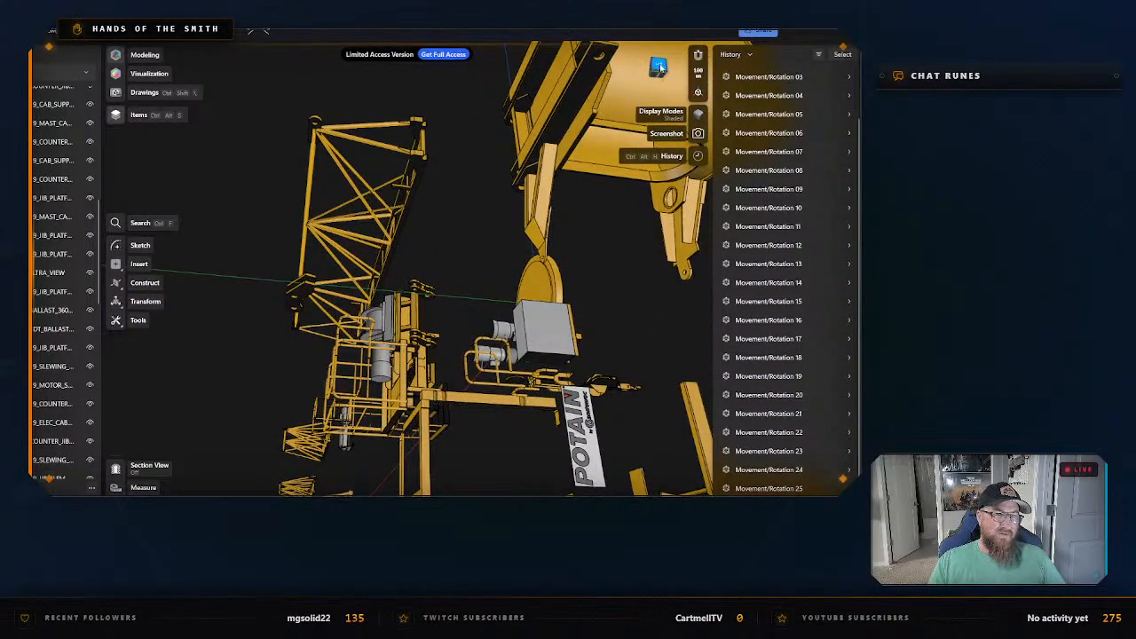
middle_drag(367, 335, 475, 263)
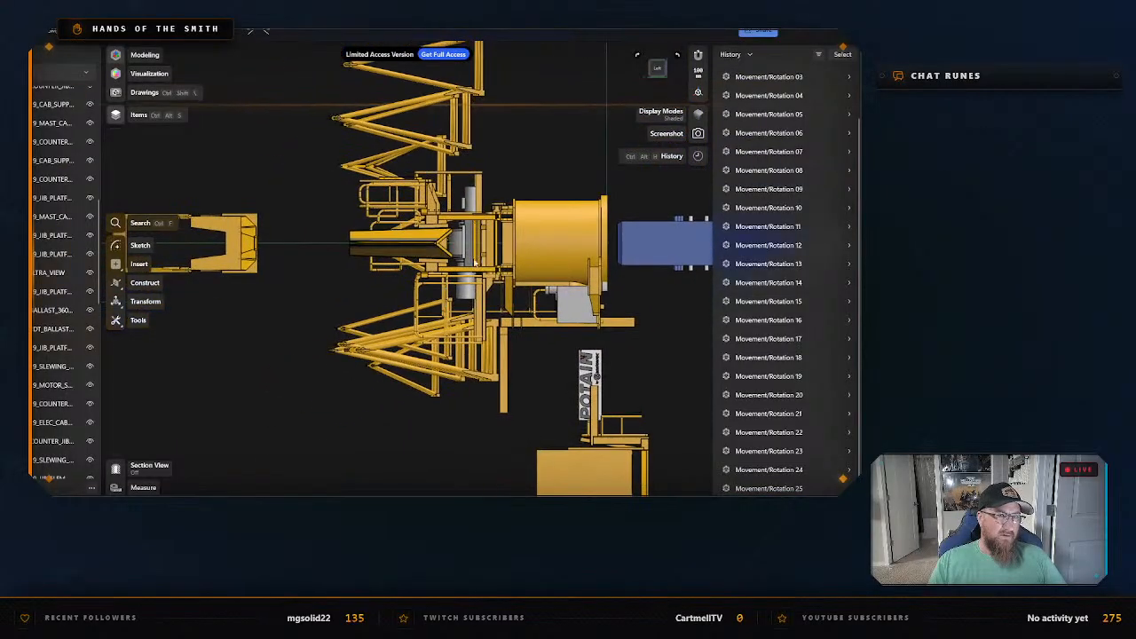
click(678, 59)
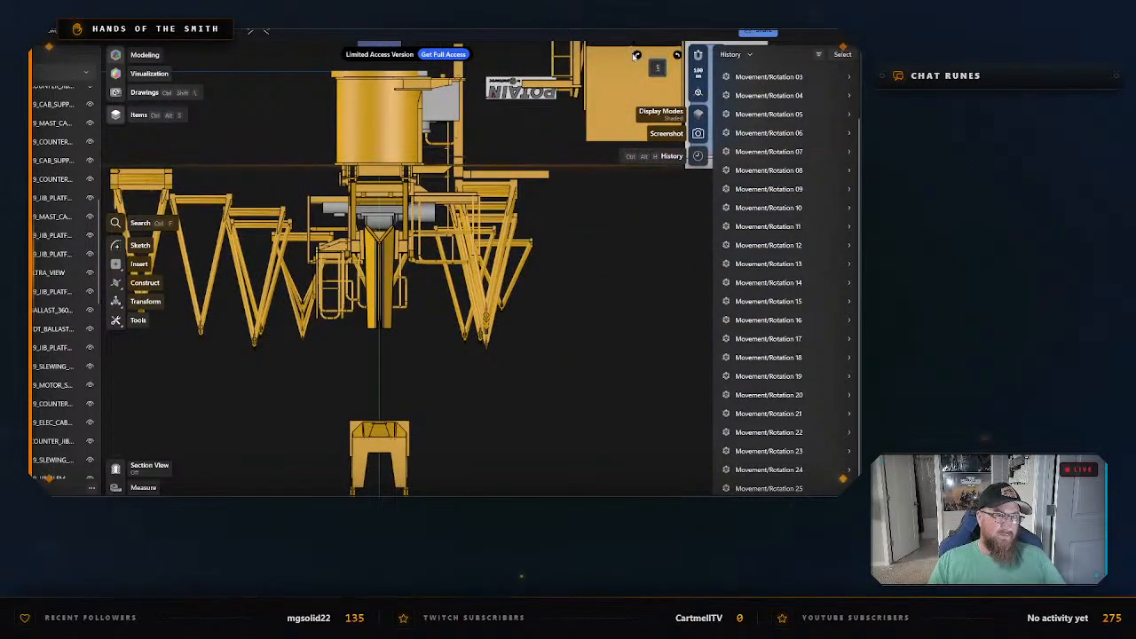
click(635, 56)
click(637, 56)
scroll(367, 233, up, 2)
middle_drag(388, 217, 485, 207)
scroll(451, 248, up, 1)
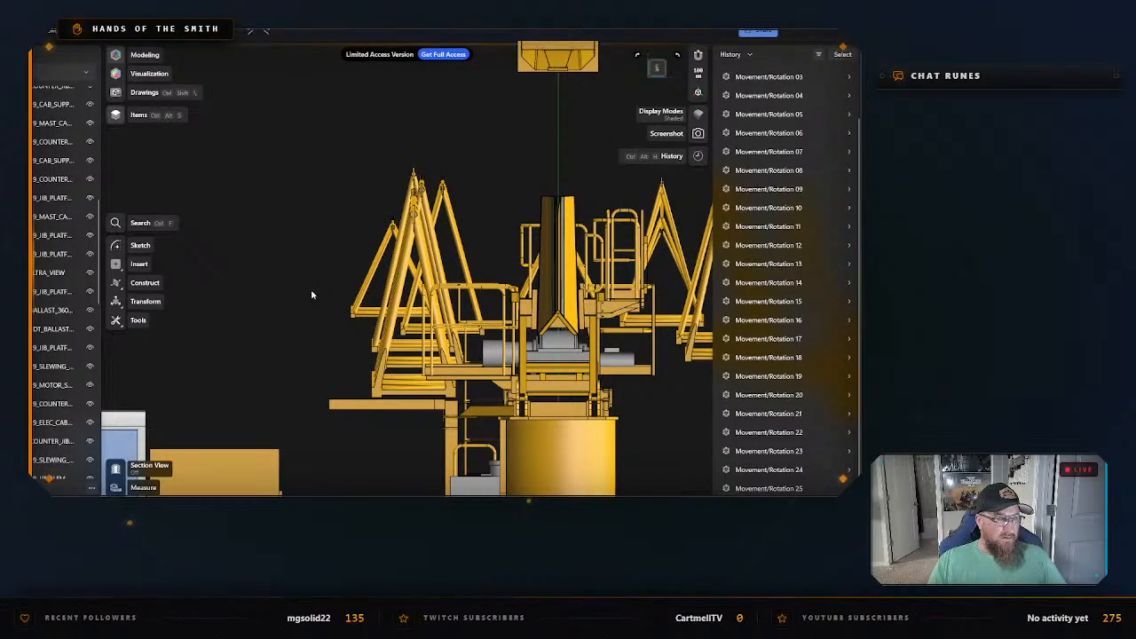
middle_drag(311, 295, 276, 262)
right_drag(621, 90, 567, 249)
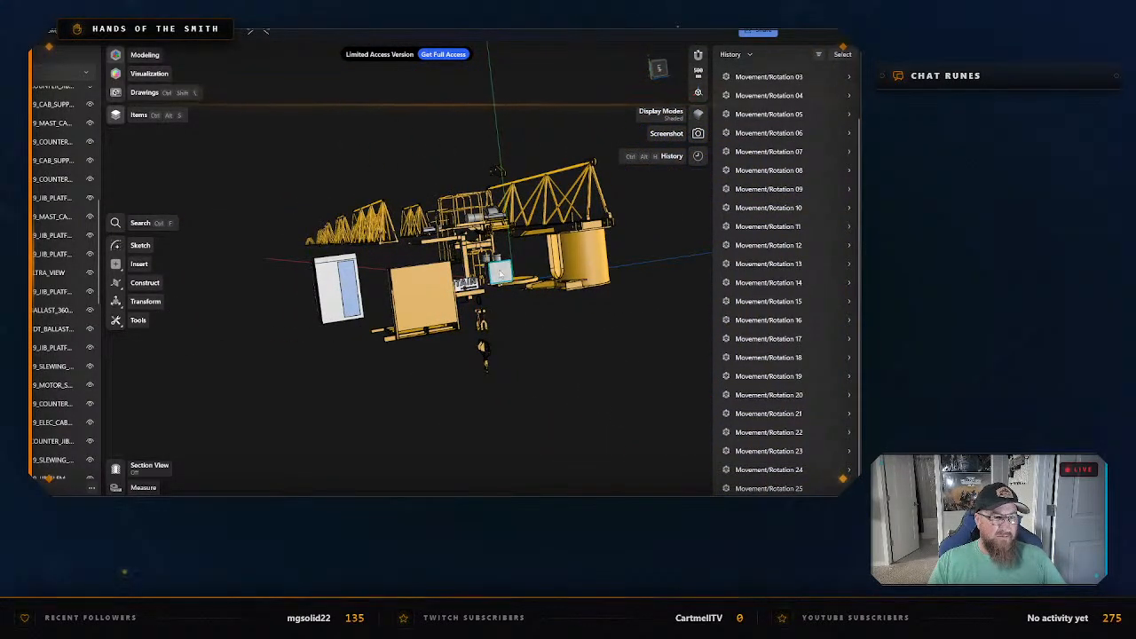
Check which body the grey box beside the POTAIN sign belongs to, and examine the parts around it.
key(m)
click(500, 273)
scroll(533, 279, up, 6)
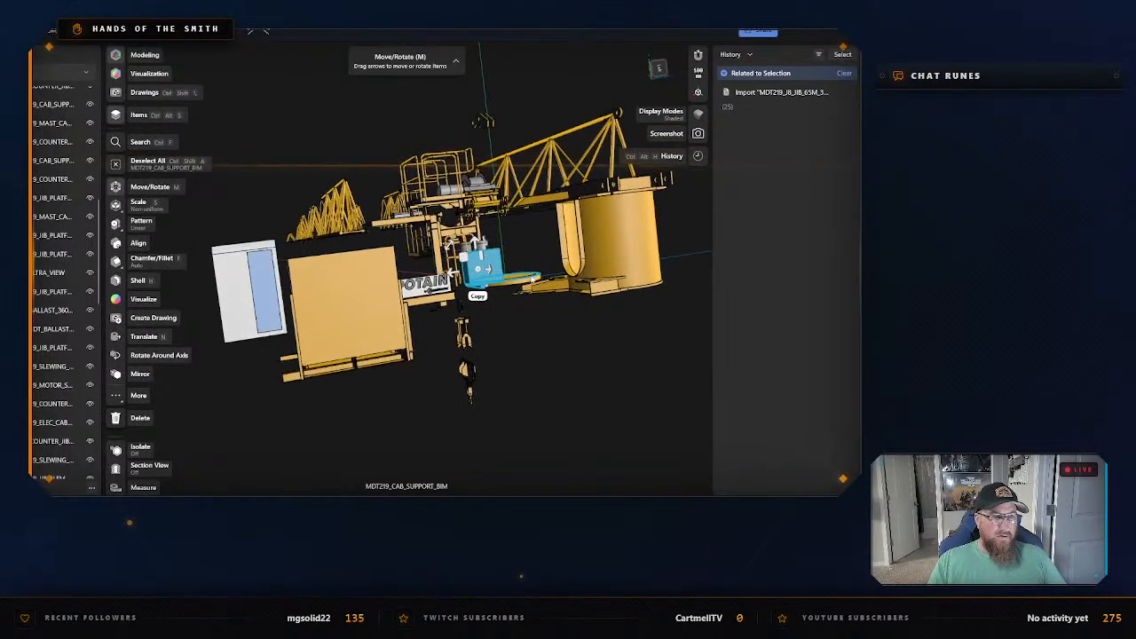
click(513, 311)
mouse_move(493, 319)
right_down()
mouse_move(522, 321)
mouse_move(524, 308)
mouse_move(495, 317)
right_up()
drag(495, 317, 498, 329)
right_drag(498, 330, 586, 388)
right_drag(423, 324, 370, 300)
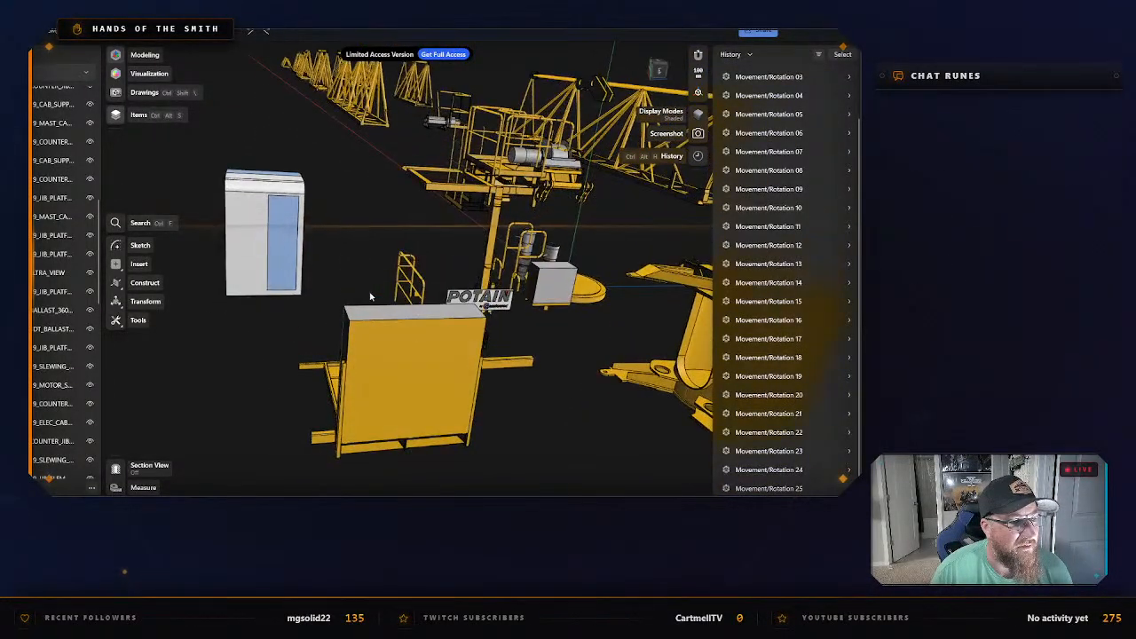
drag(370, 294, 394, 284)
right_drag(543, 354, 484, 352)
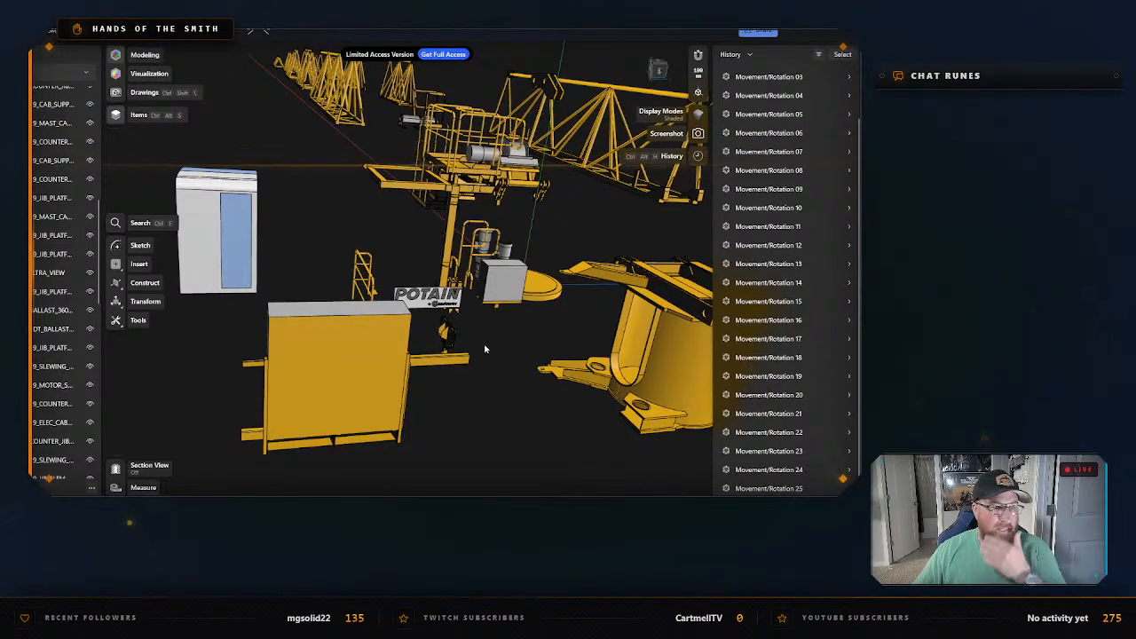
scroll(485, 351, down, 2)
scroll(486, 351, down, 3)
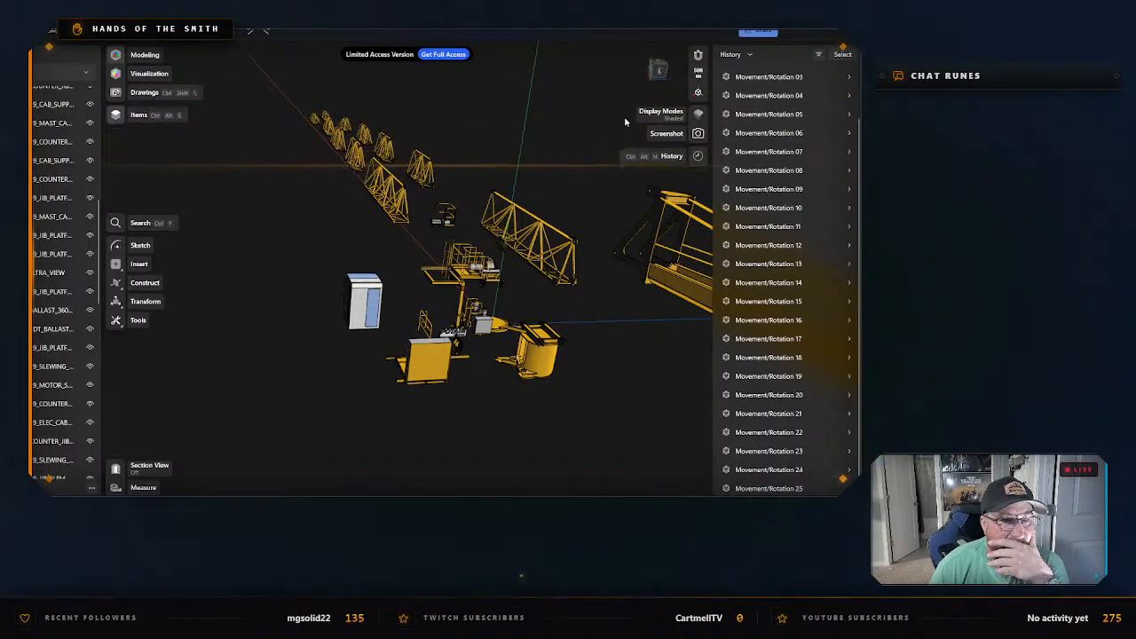
click(664, 282)
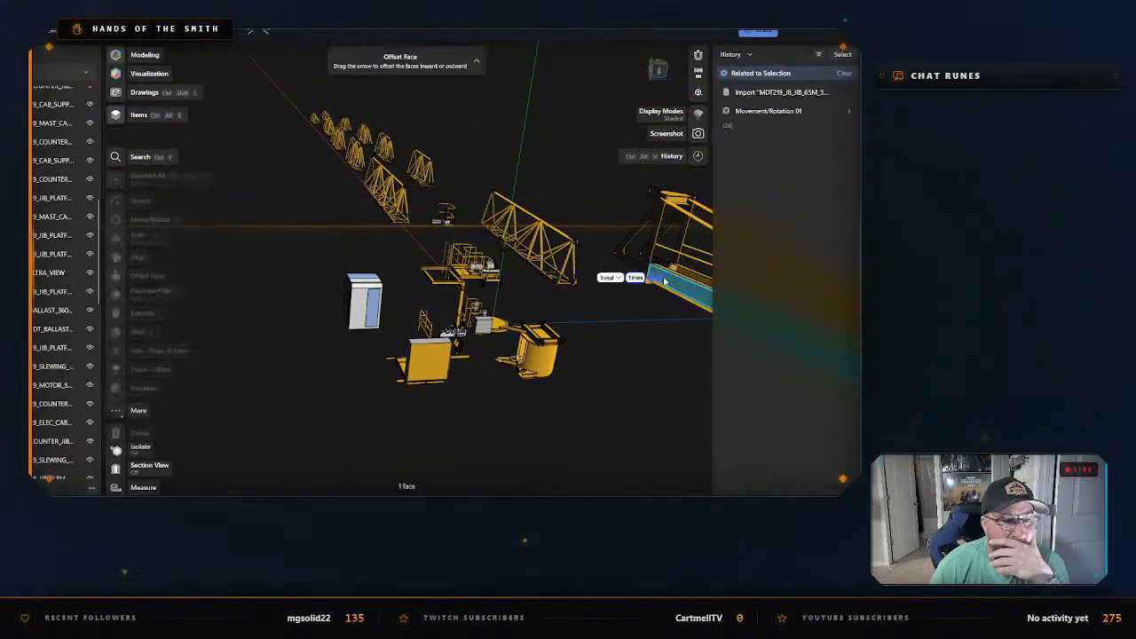
scroll(596, 222, down, 5)
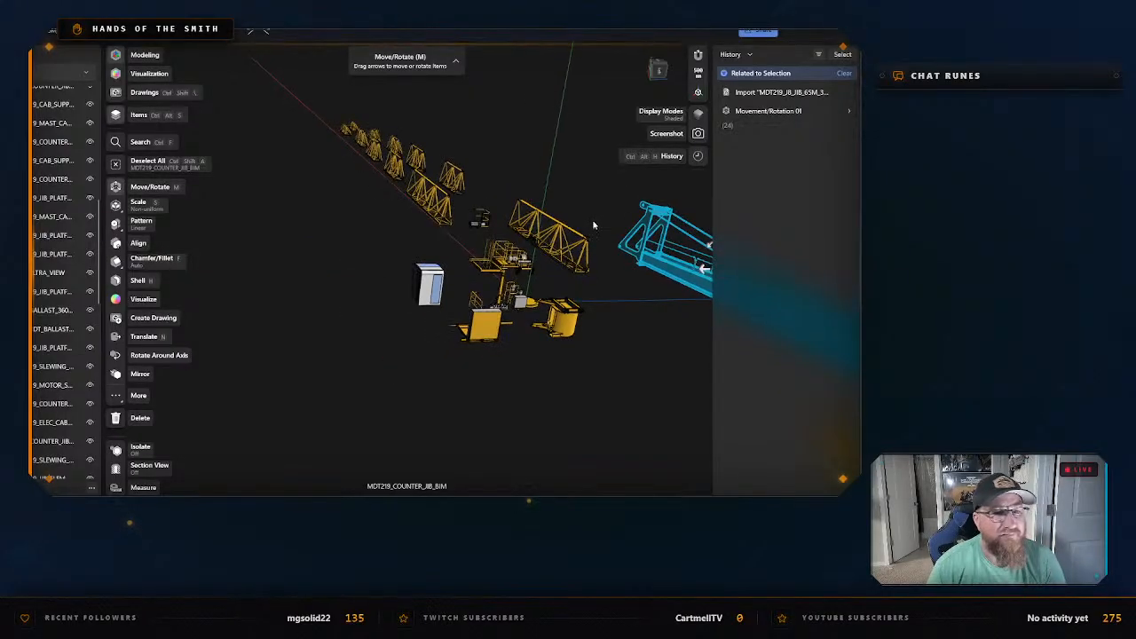
right_drag(636, 313, 386, 262)
drag(384, 273, 330, 293)
click(405, 295)
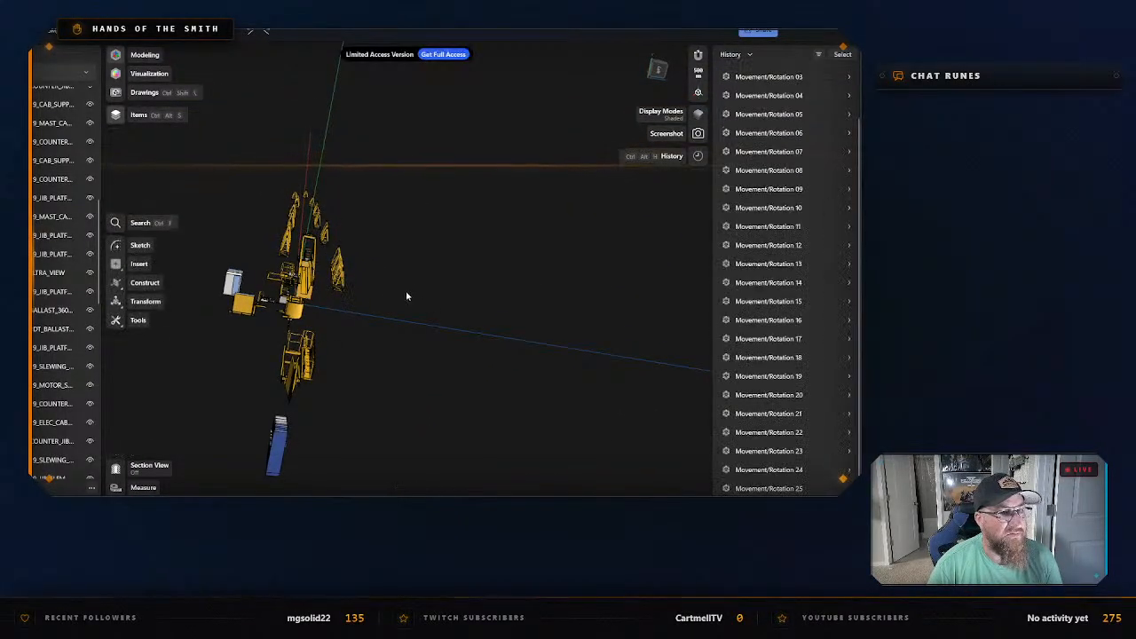
Select the counter-jib body MDT219_COUNTER_JIB_BIM in the top view and isolate it.
click(307, 290)
key(m)
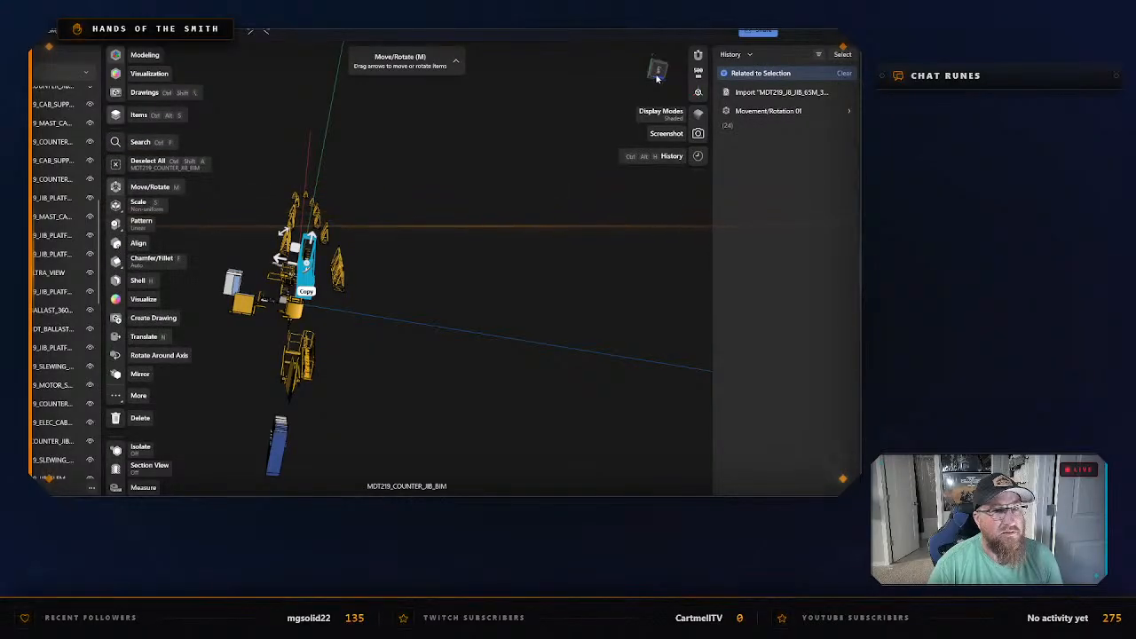
click(659, 73)
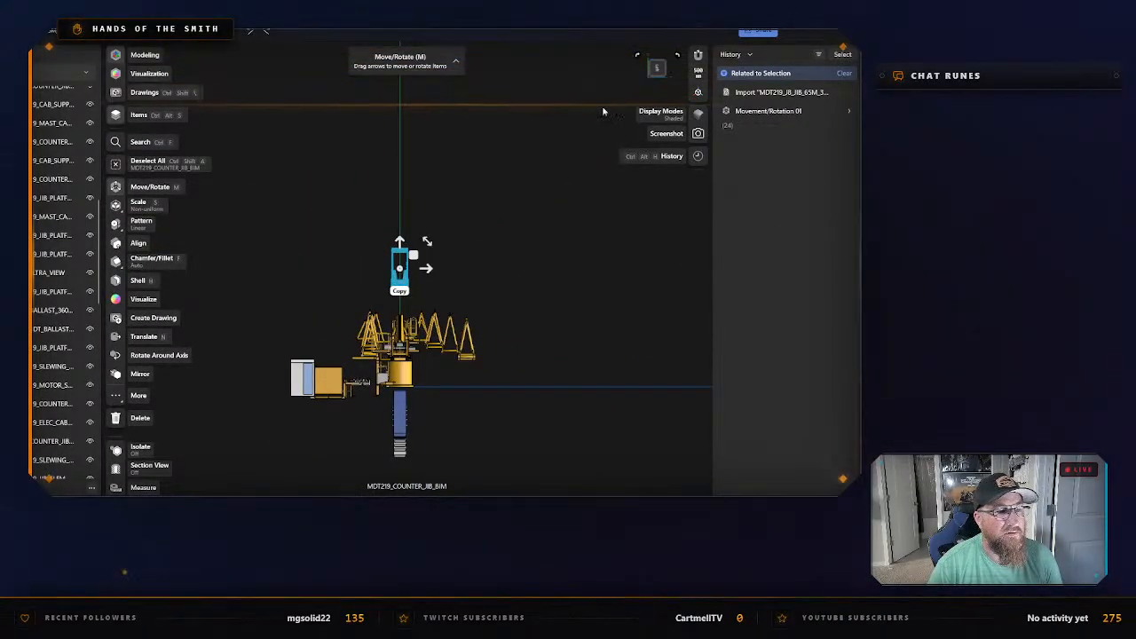
click(652, 73)
click(662, 73)
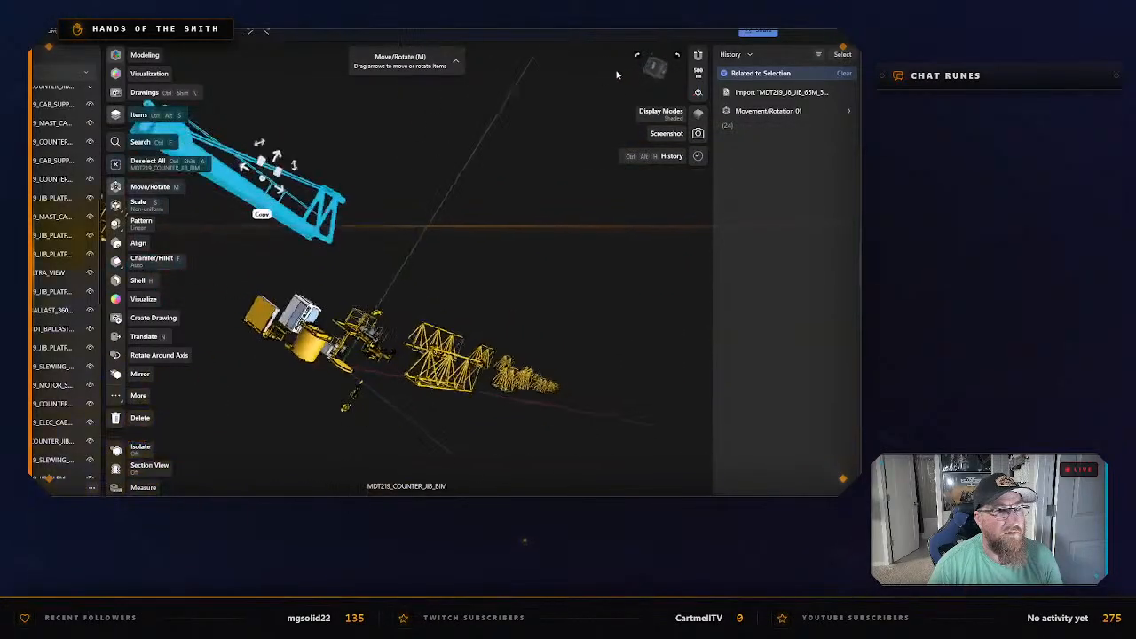
click(663, 75)
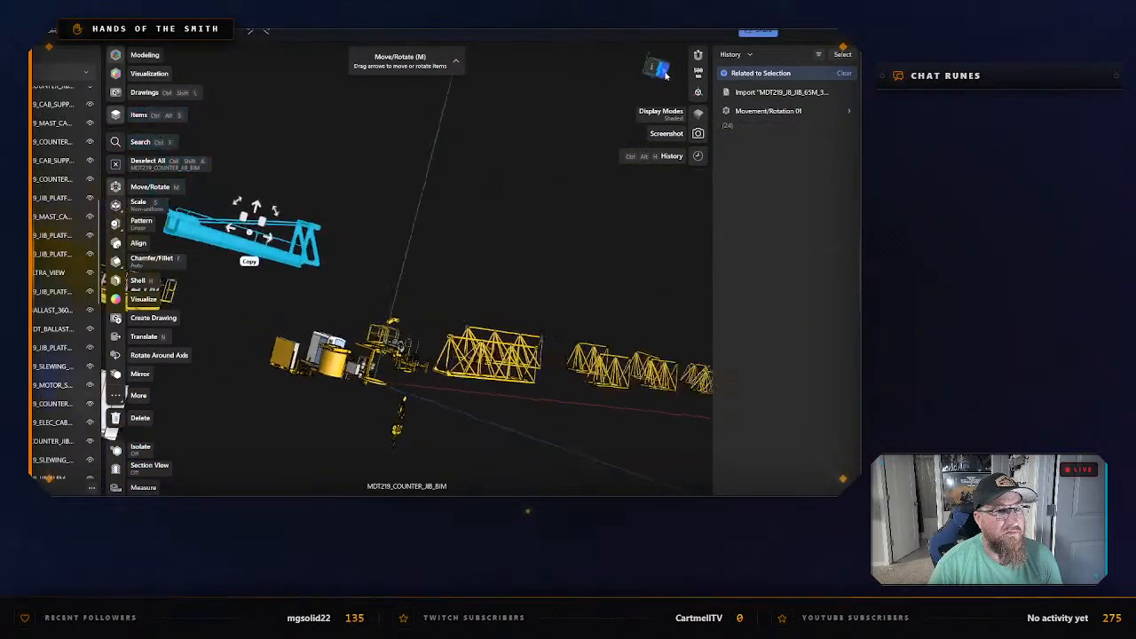
click(666, 71)
middle_drag(406, 223, 645, 250)
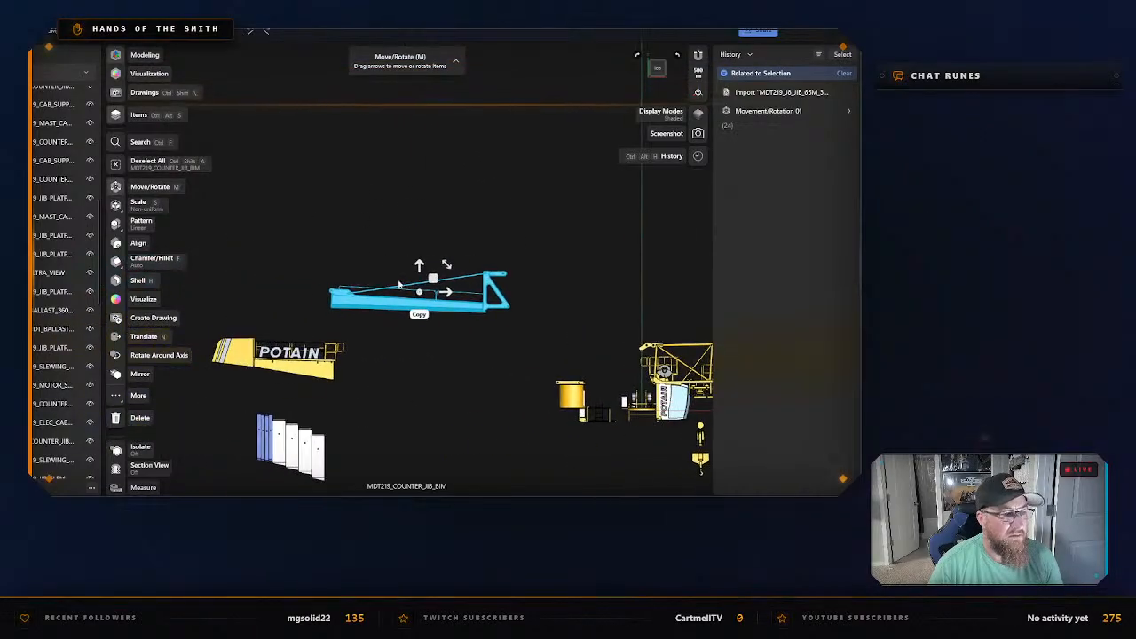
scroll(397, 289, up, 5)
scroll(395, 304, up, 4)
scroll(438, 228, down, 2)
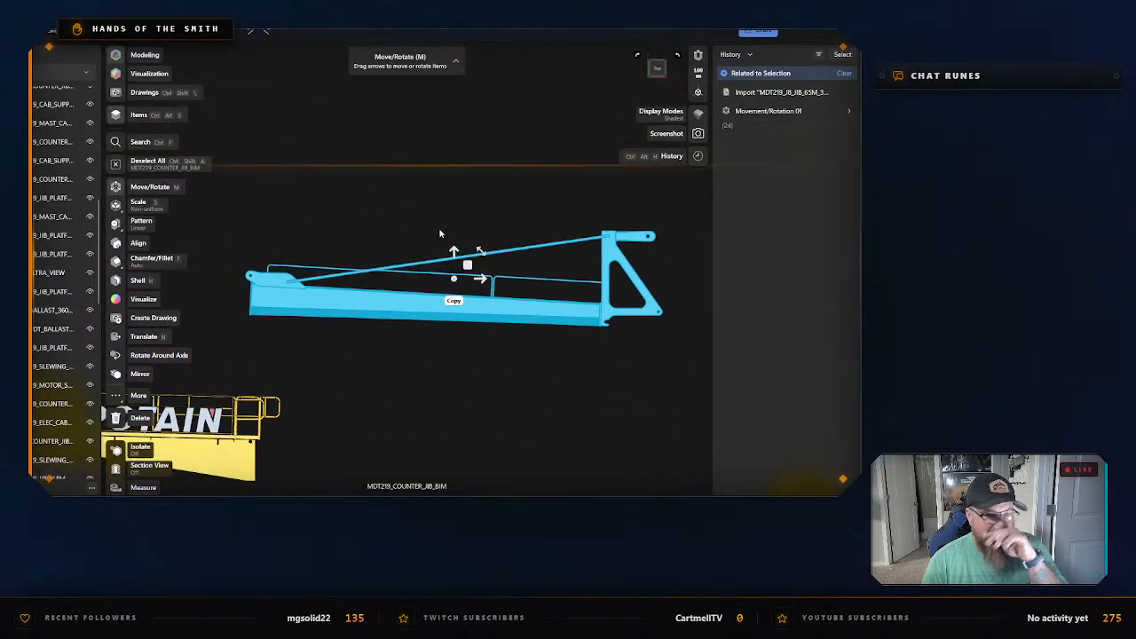
right_click(465, 174)
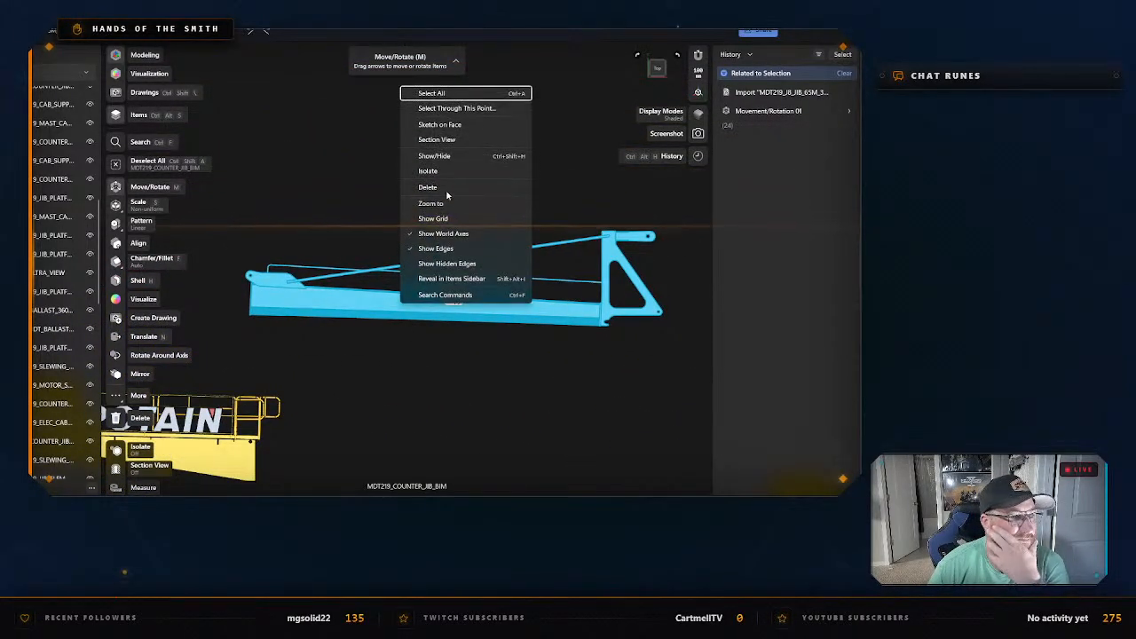
click(428, 171)
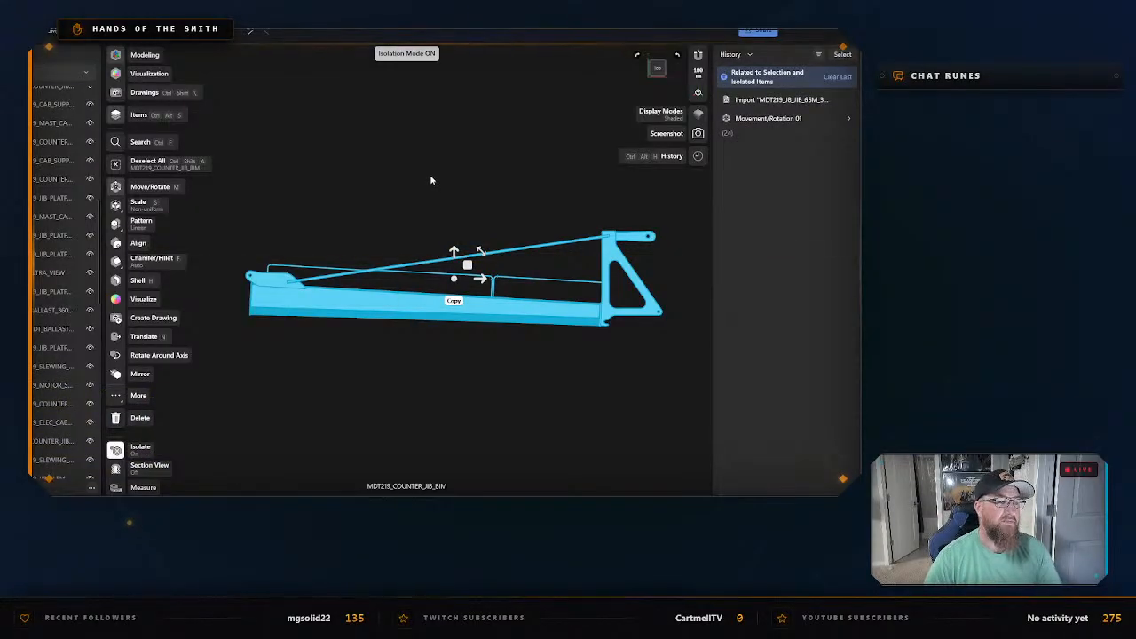
Start the STL export of the isolated counter jib and create and open a Counter Jib folder beside Connector Parts as its destination.
key(ctrl+e)
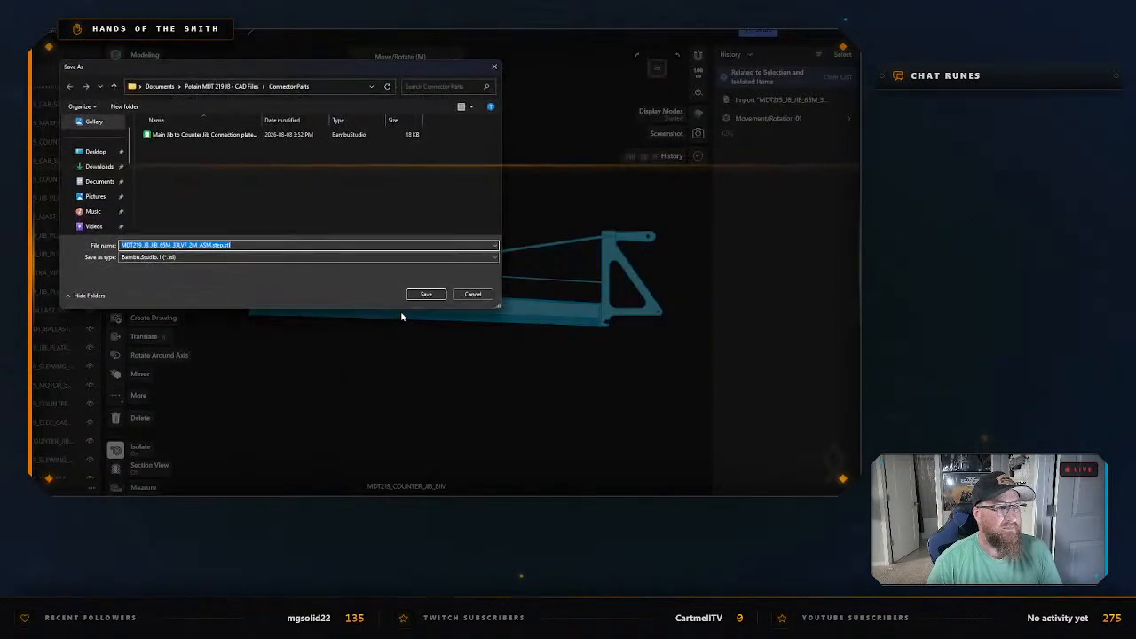
click(238, 86)
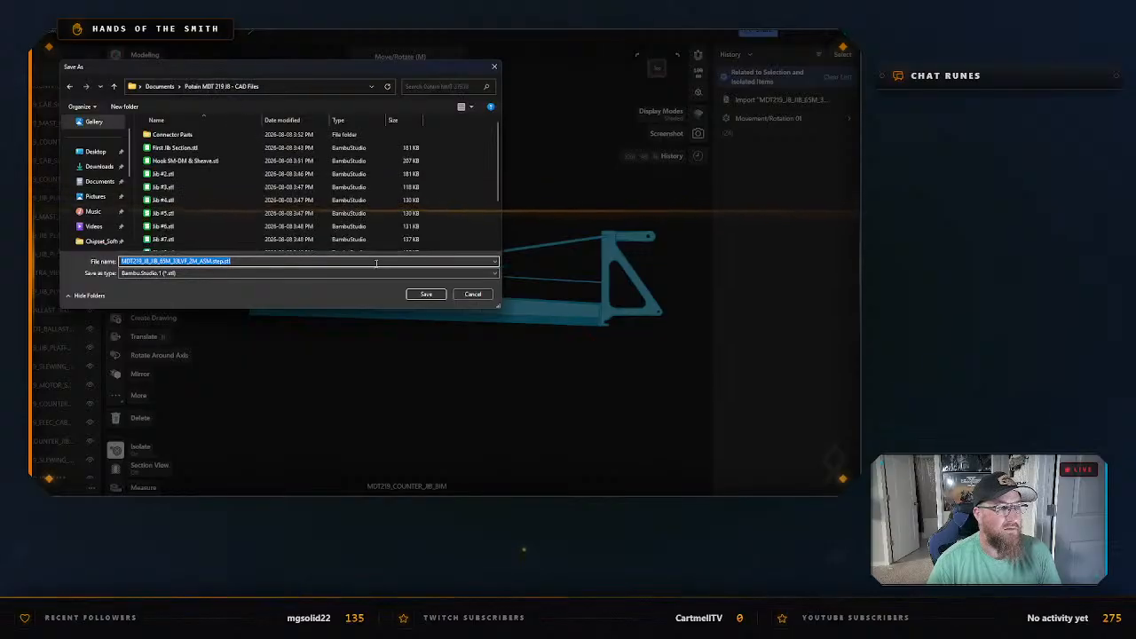
right_click(474, 219)
mouse_move(515, 355)
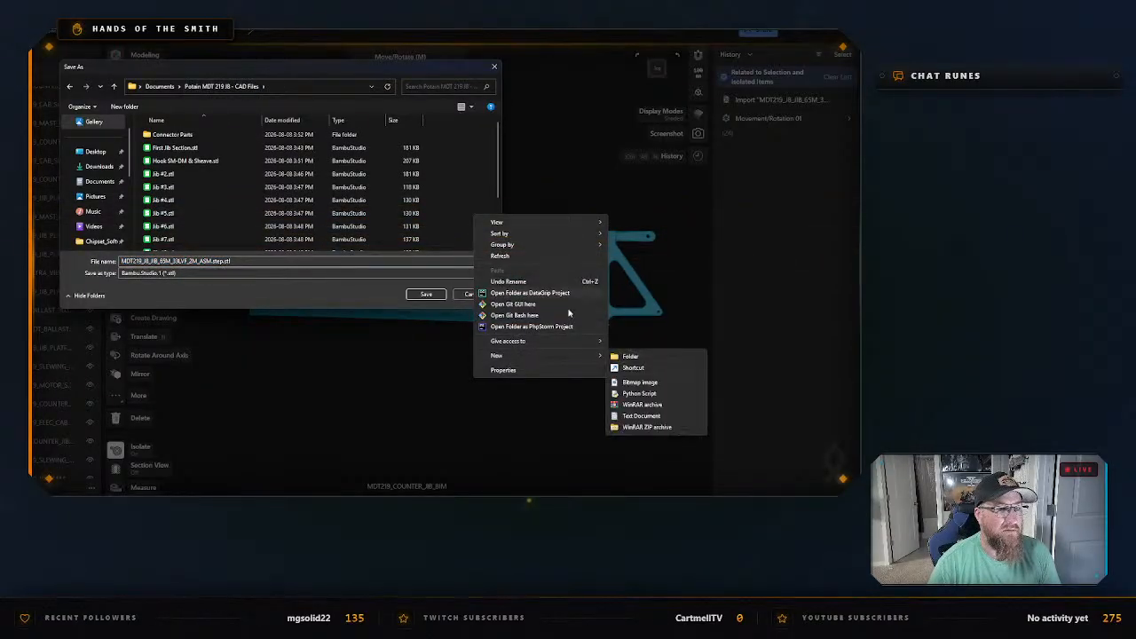
click(627, 356)
text(C)
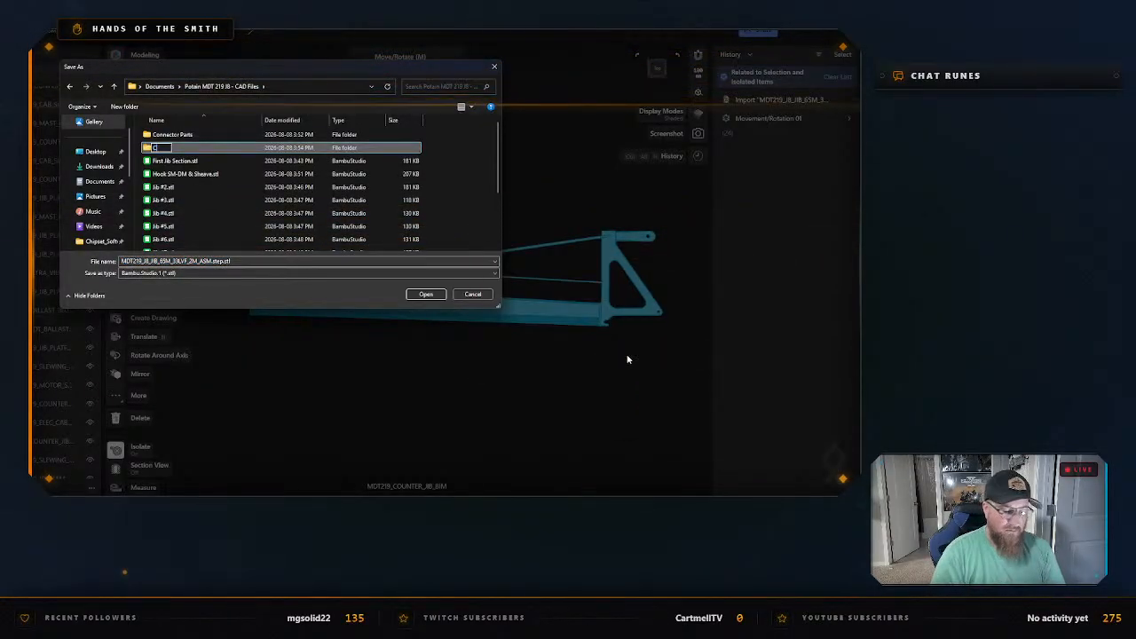
text(ounter Jib)
key(Return)
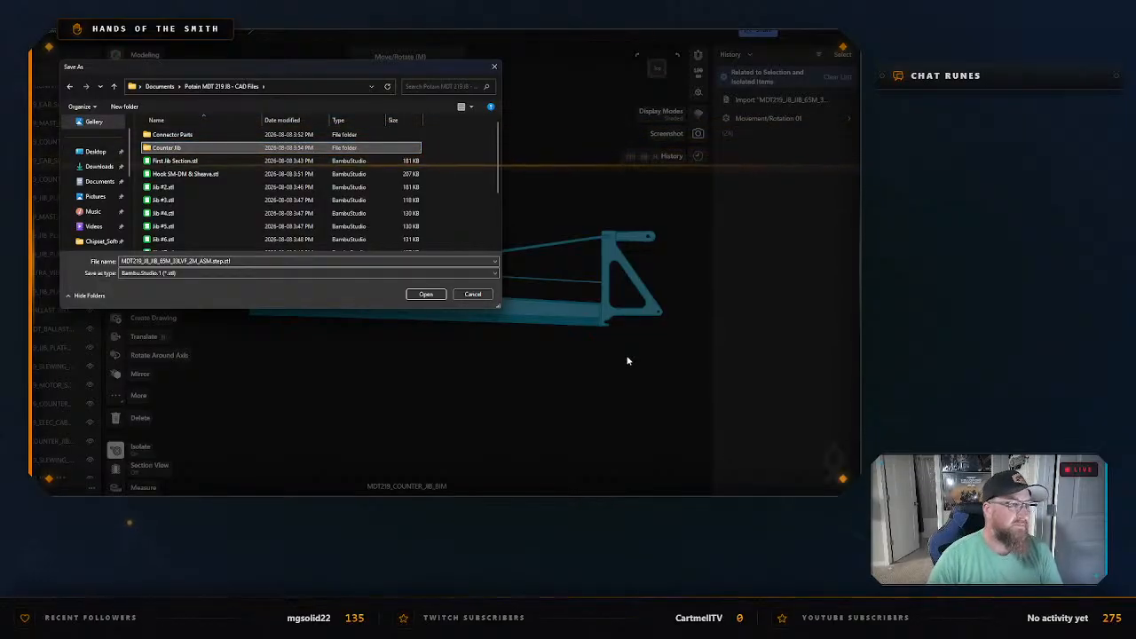
click(426, 294)
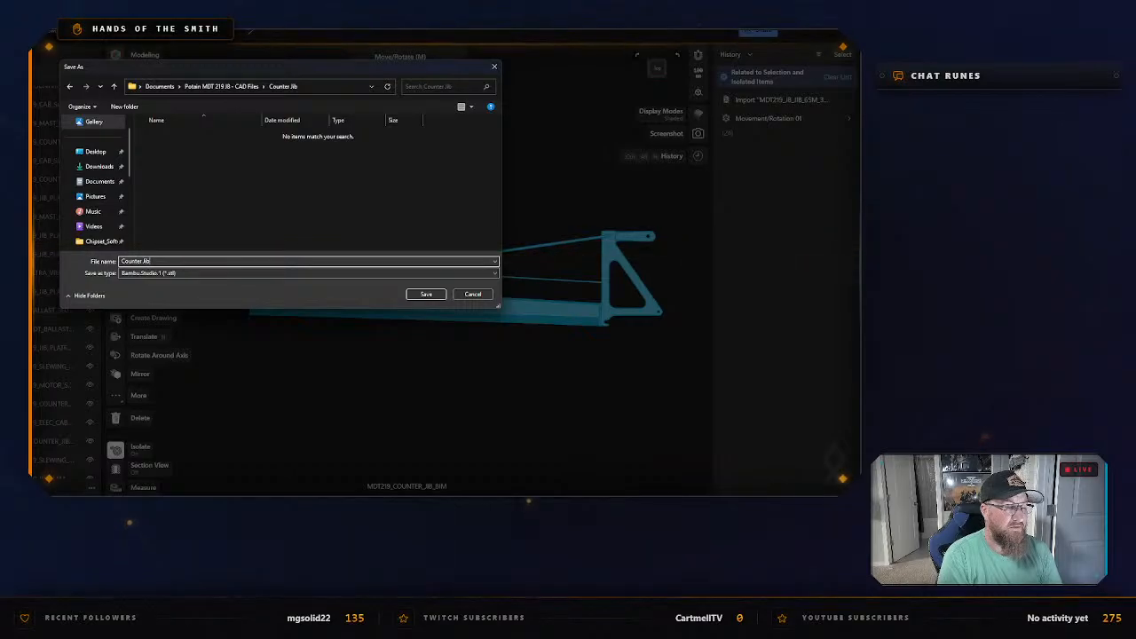
Save the counter-jib STL as Counter Jib #1 in the Counter Jib folder, and exit isolation.
text(#1)
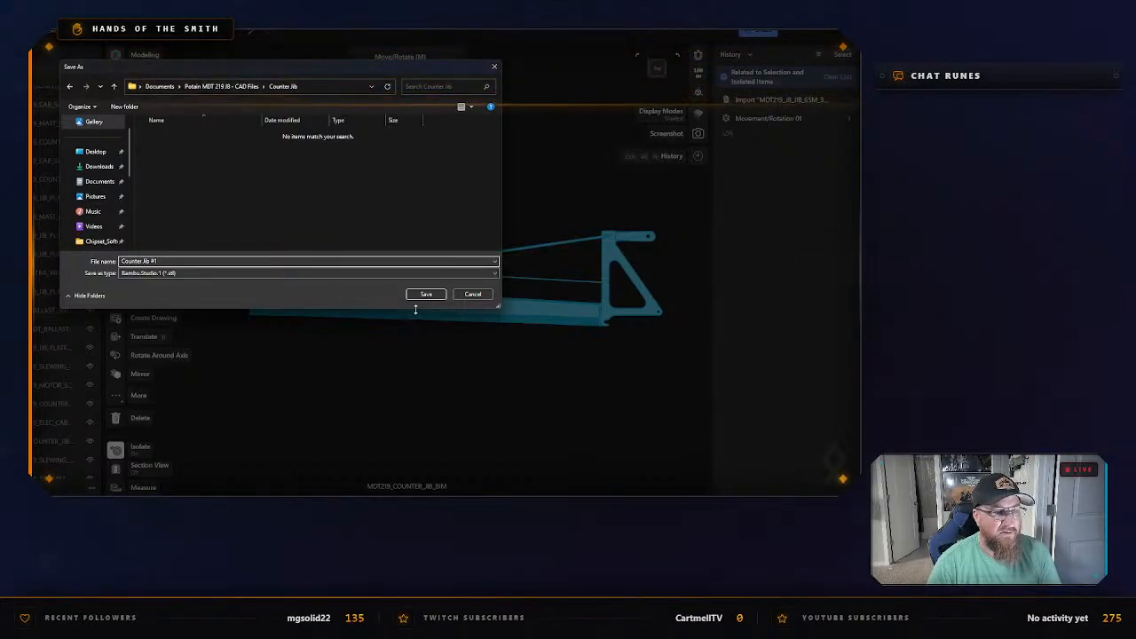
key(Return)
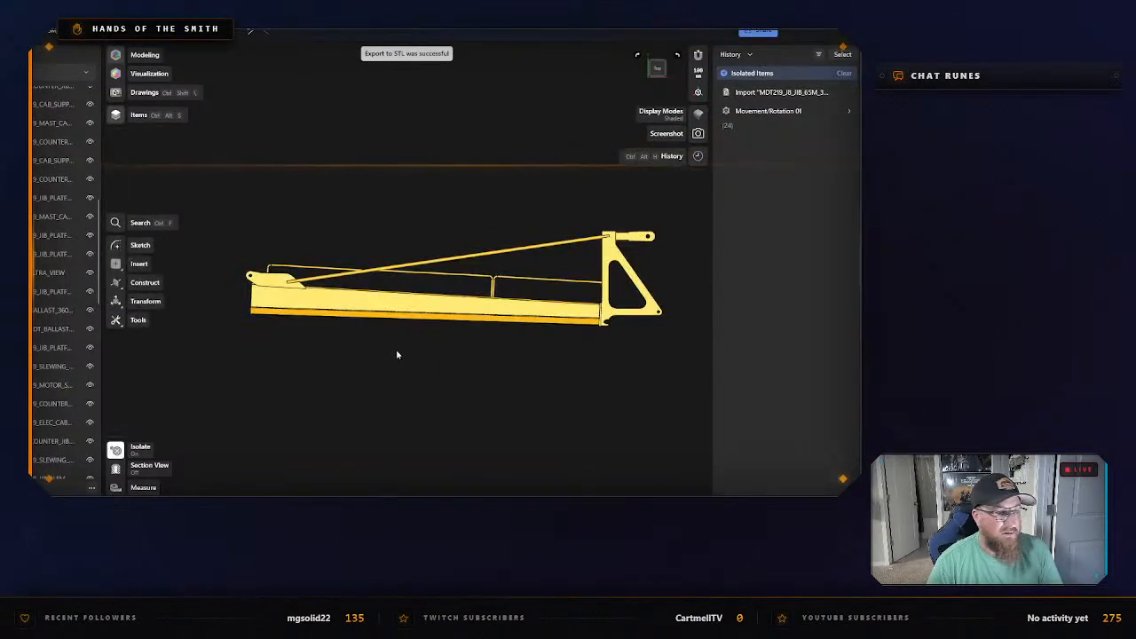
right_click(376, 344)
click(401, 350)
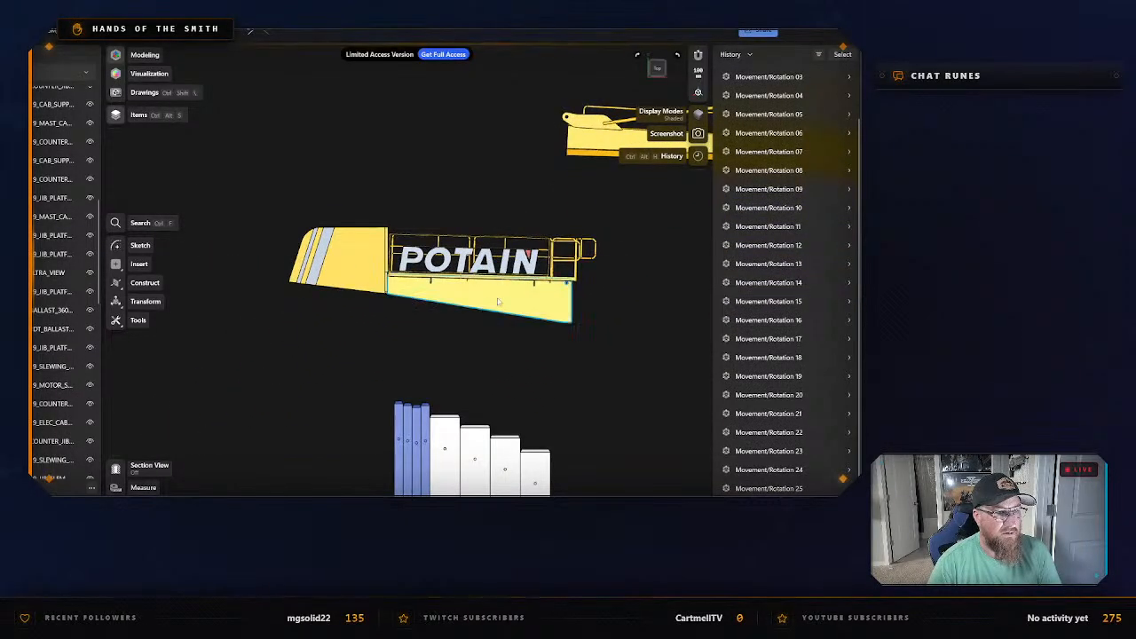
Examine which bodies make up the POTAIN-lettered counter-jib section by selecting them individually and together.
click(498, 302)
click(598, 306)
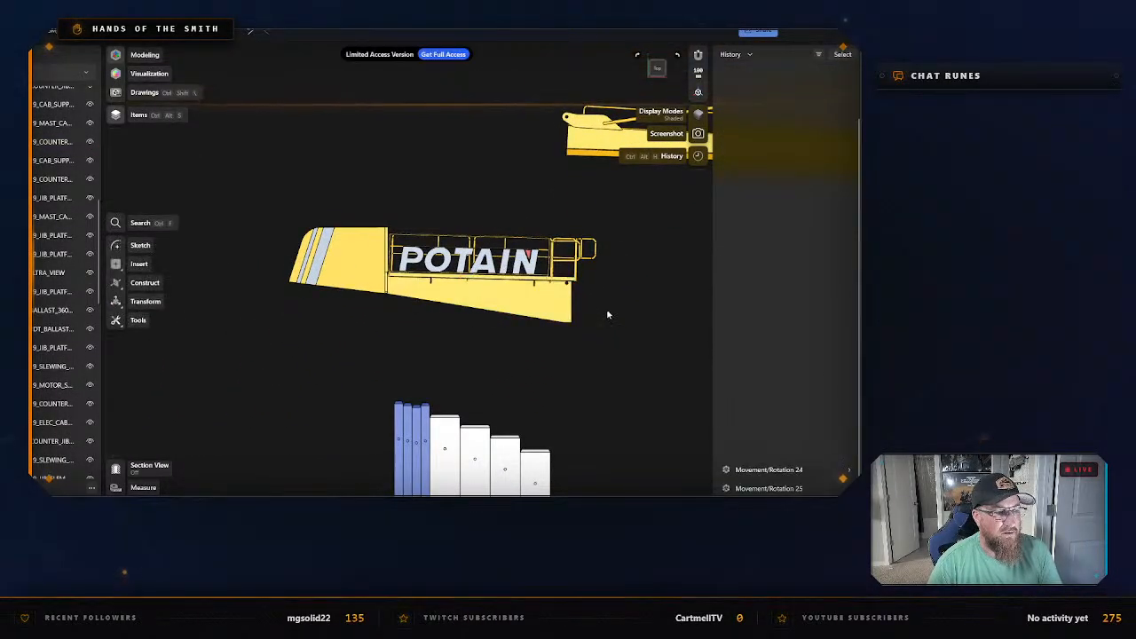
click(525, 302)
click(621, 344)
drag(623, 354, 284, 213)
scroll(513, 303, up, 3)
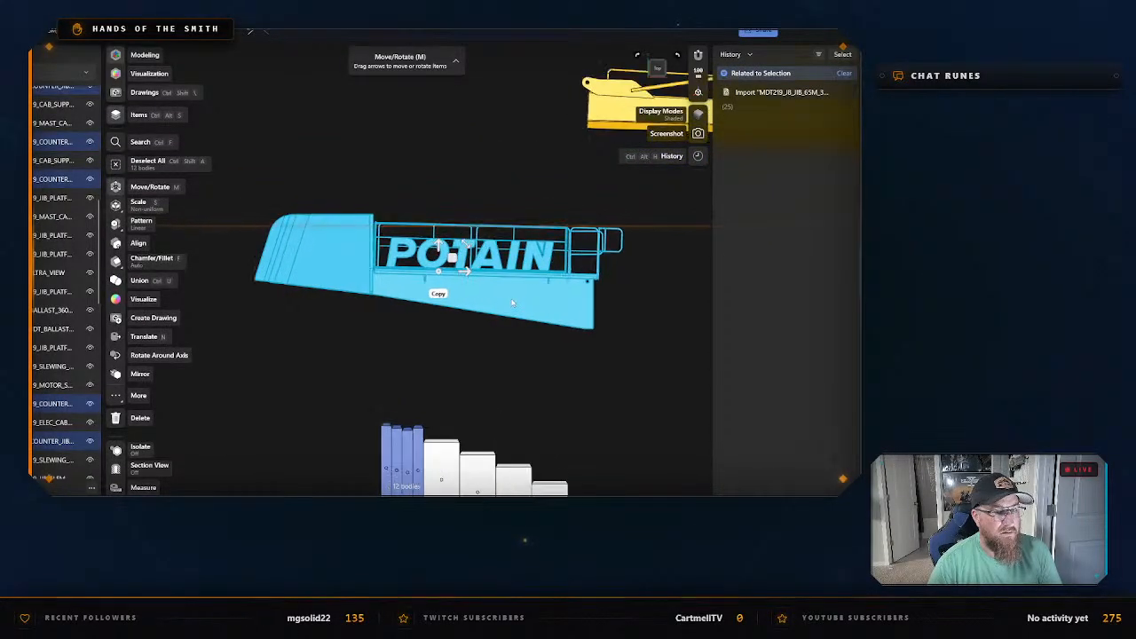
click(623, 300)
mouse_move(623, 300)
right_down()
mouse_move(609, 323)
mouse_move(609, 312)
right_up()
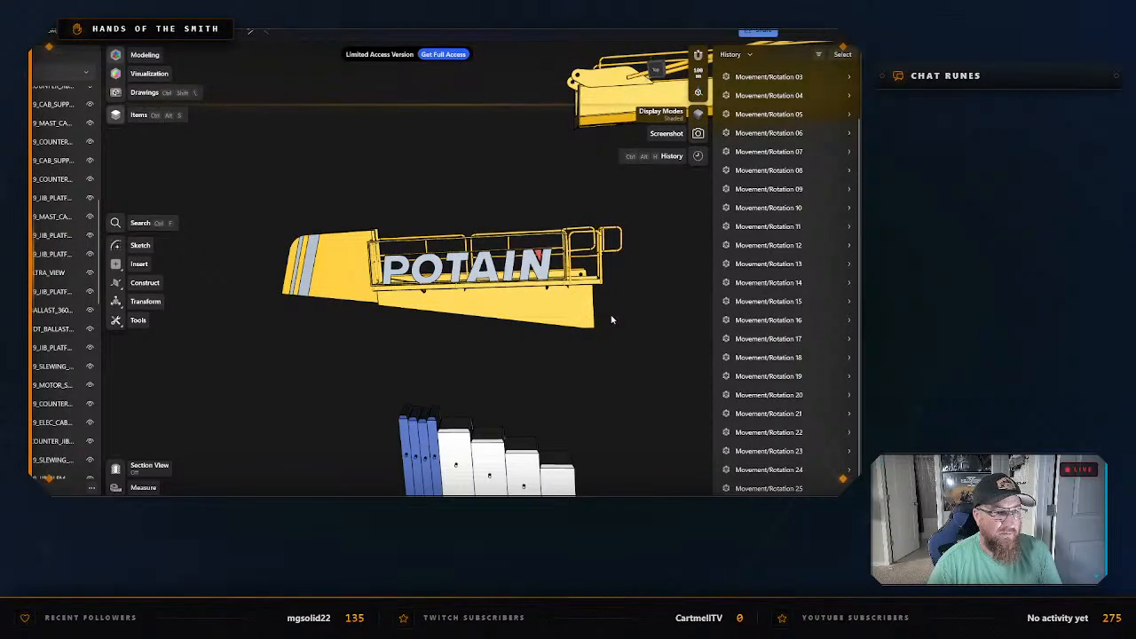
click(547, 307)
click(615, 299)
mouse_move(603, 333)
right_down()
mouse_move(601, 396)
mouse_move(596, 347)
right_up()
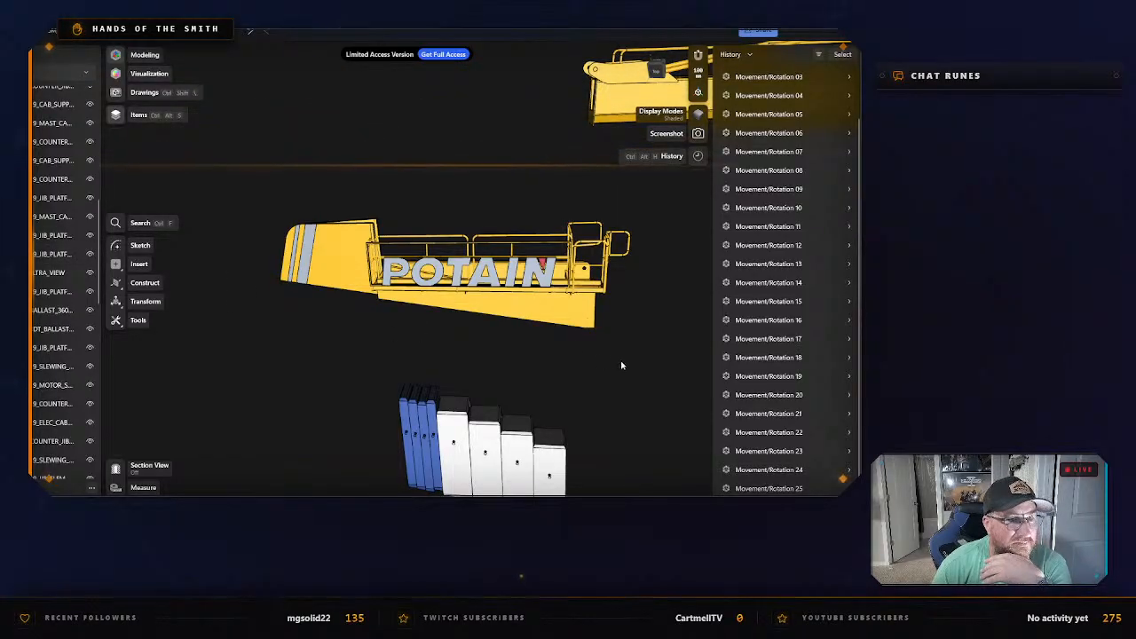
drag(622, 365, 319, 209)
click(317, 355)
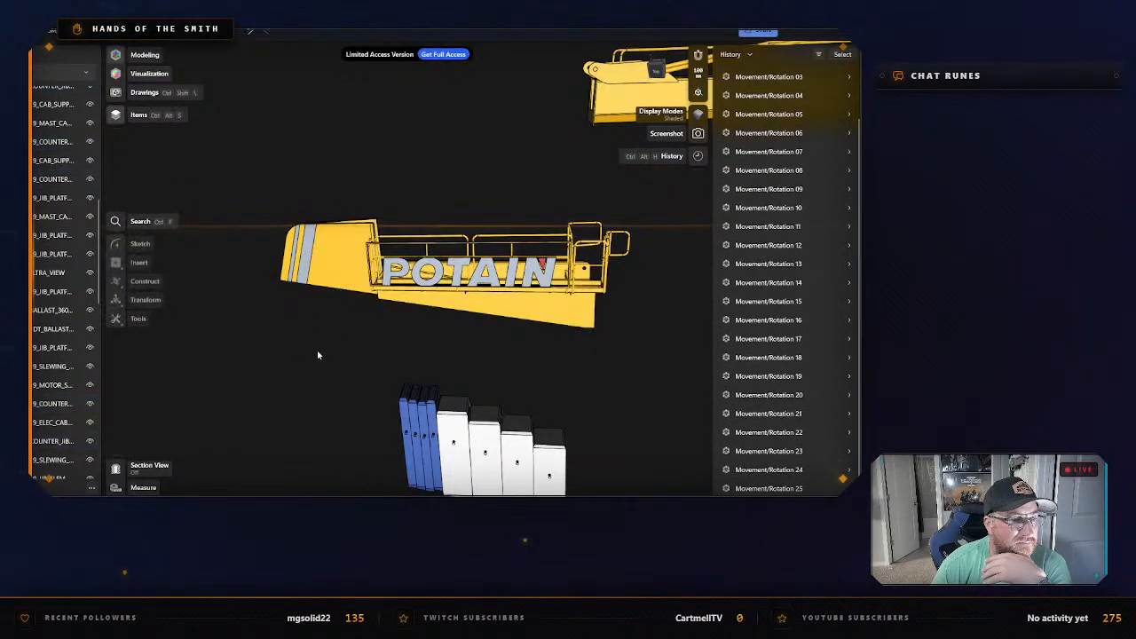
drag(247, 353, 654, 208)
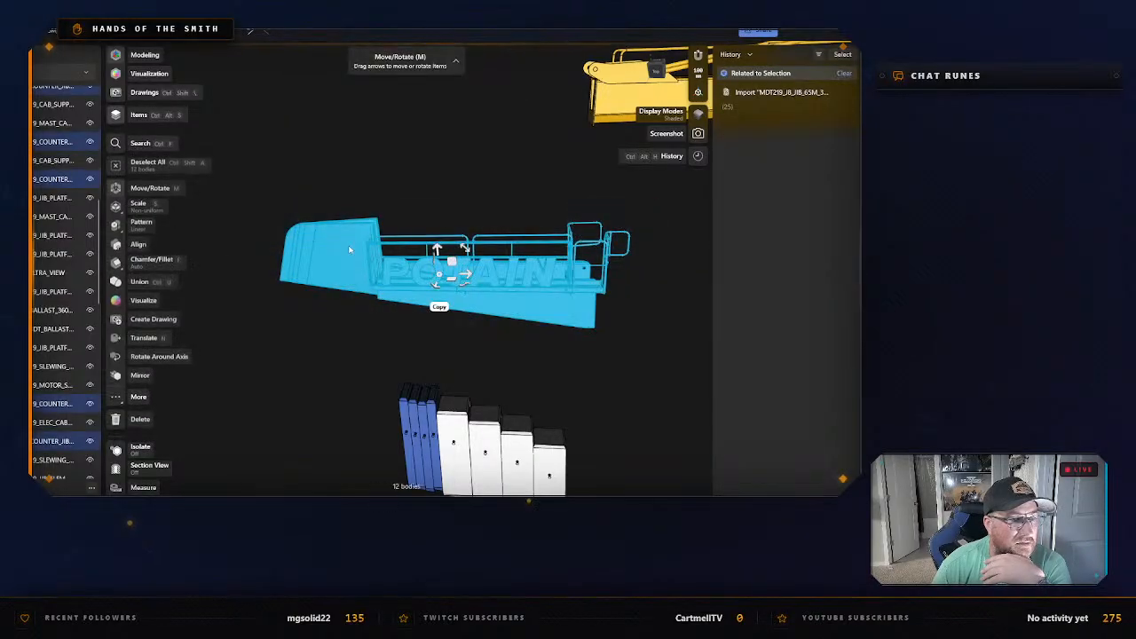
right_click(341, 253)
click(300, 340)
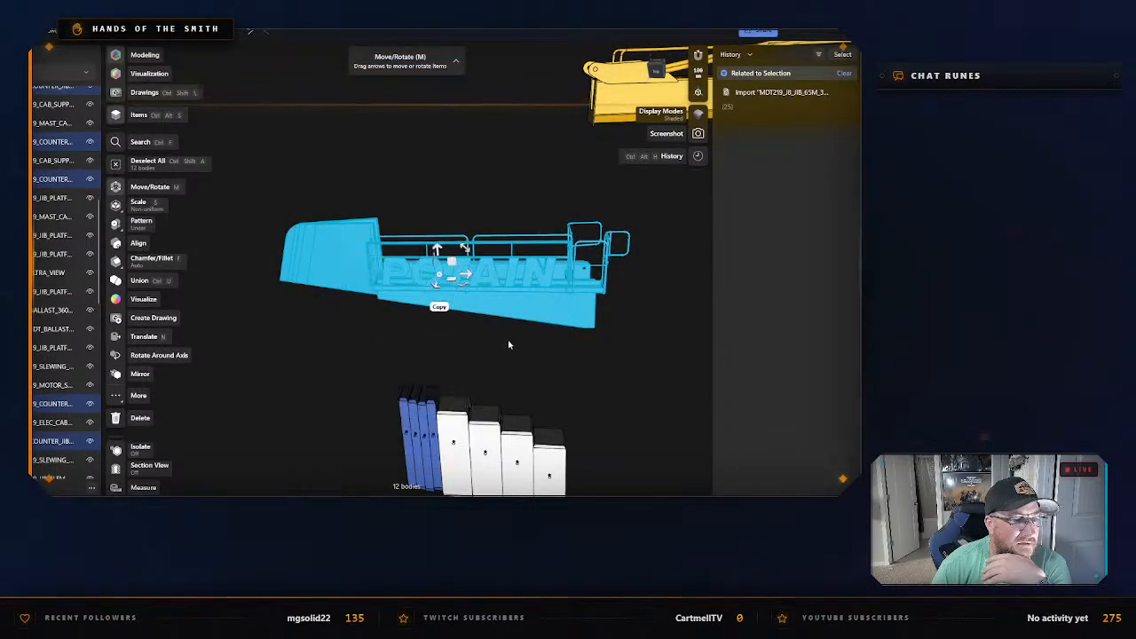
Select the tapered counter-jib frame under the POTAIN lettering and move it about 1,200 mm down, clear of the railings.
click(507, 339)
double_click(500, 311)
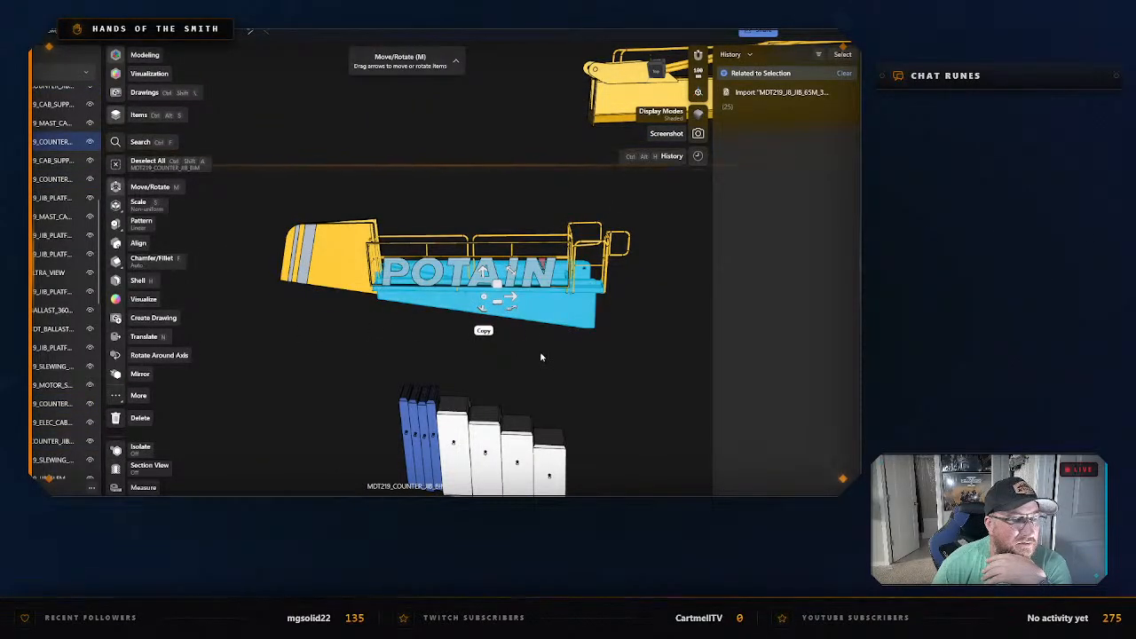
mouse_move(540, 352)
right_down()
mouse_move(510, 356)
mouse_move(482, 400)
mouse_move(520, 385)
mouse_move(544, 347)
right_up()
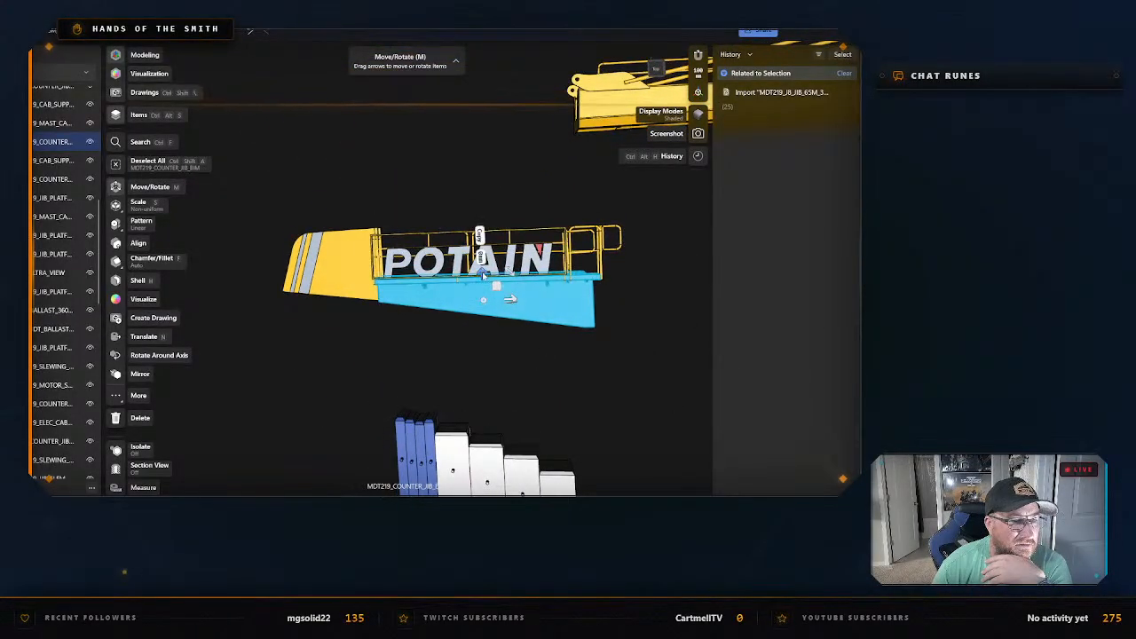
drag(483, 275, 486, 327)
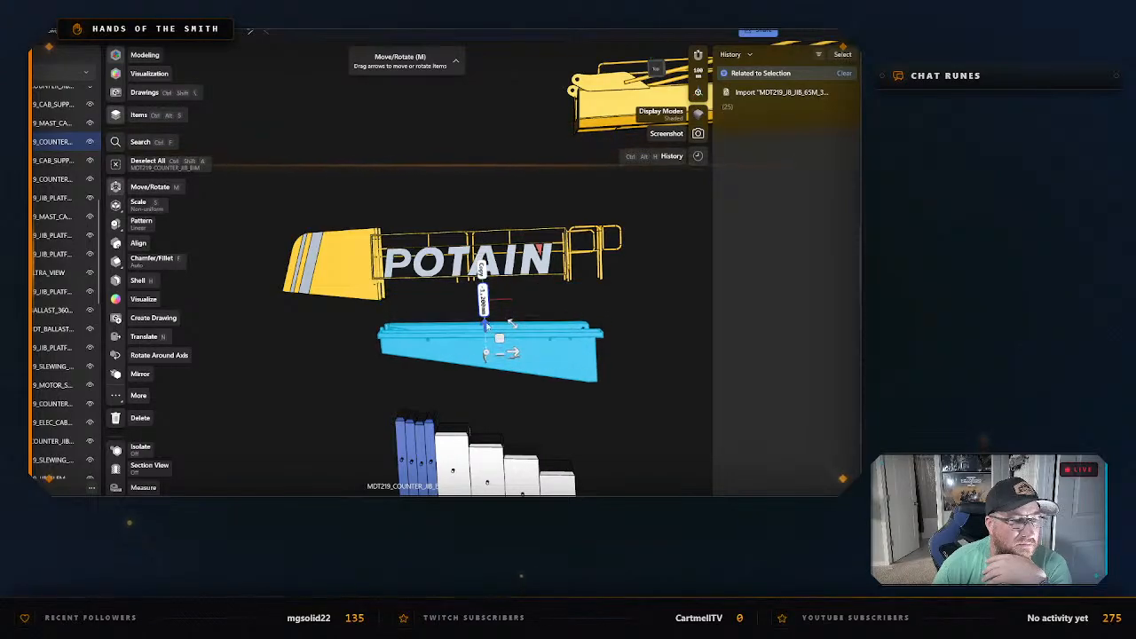
Isolate the lowered counter-jib frame and start its STL export.
right_click(535, 354)
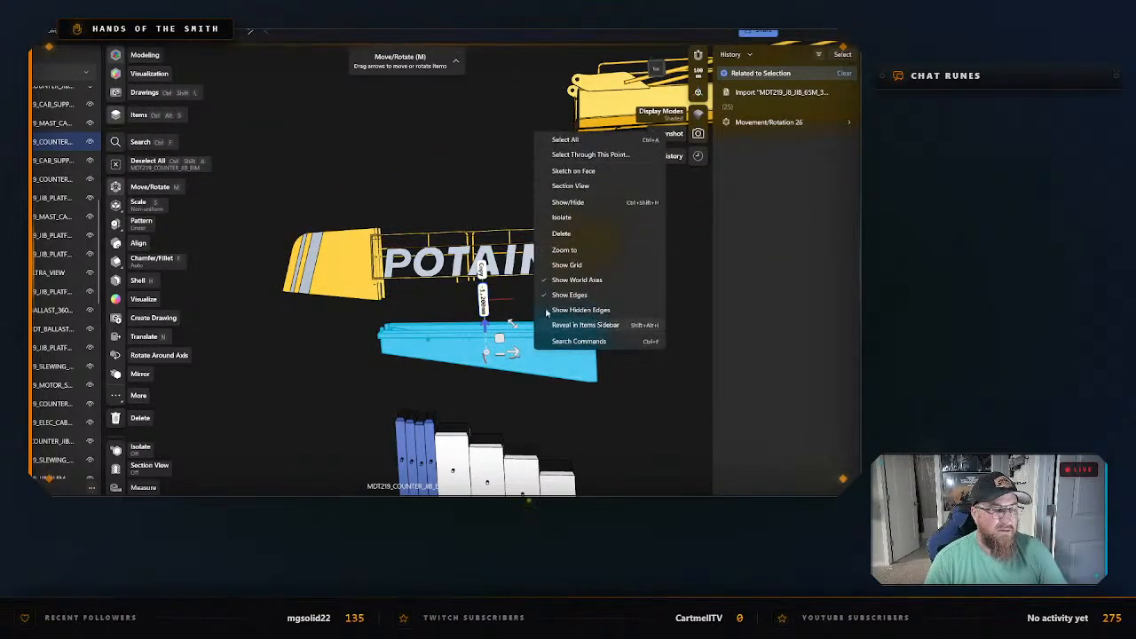
click(574, 222)
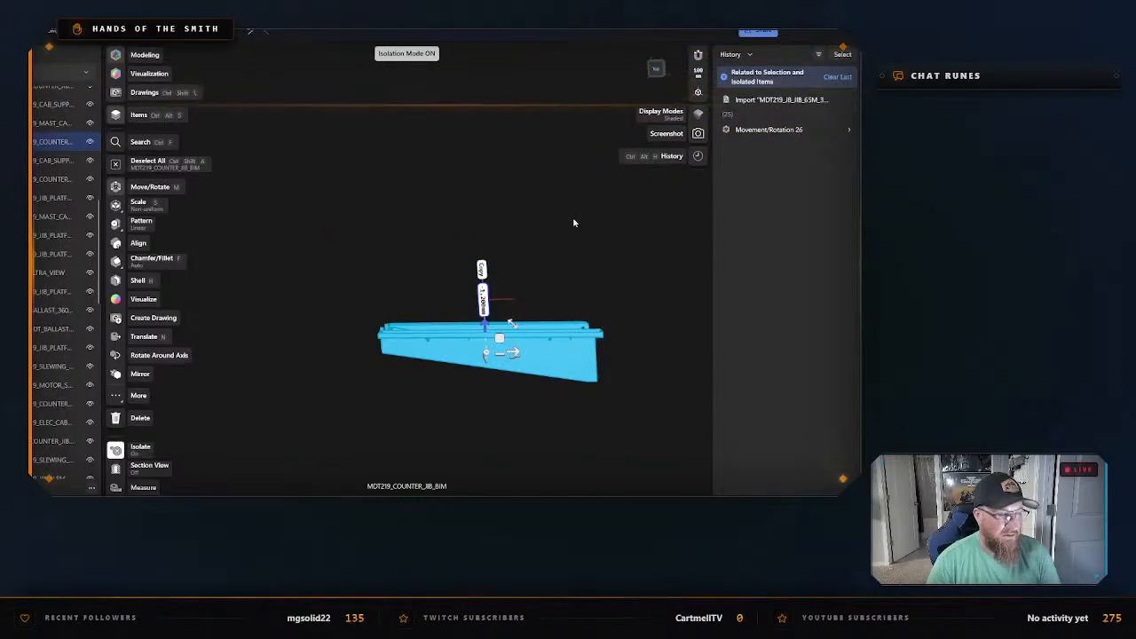
key(ctrl+e)
click(347, 401)
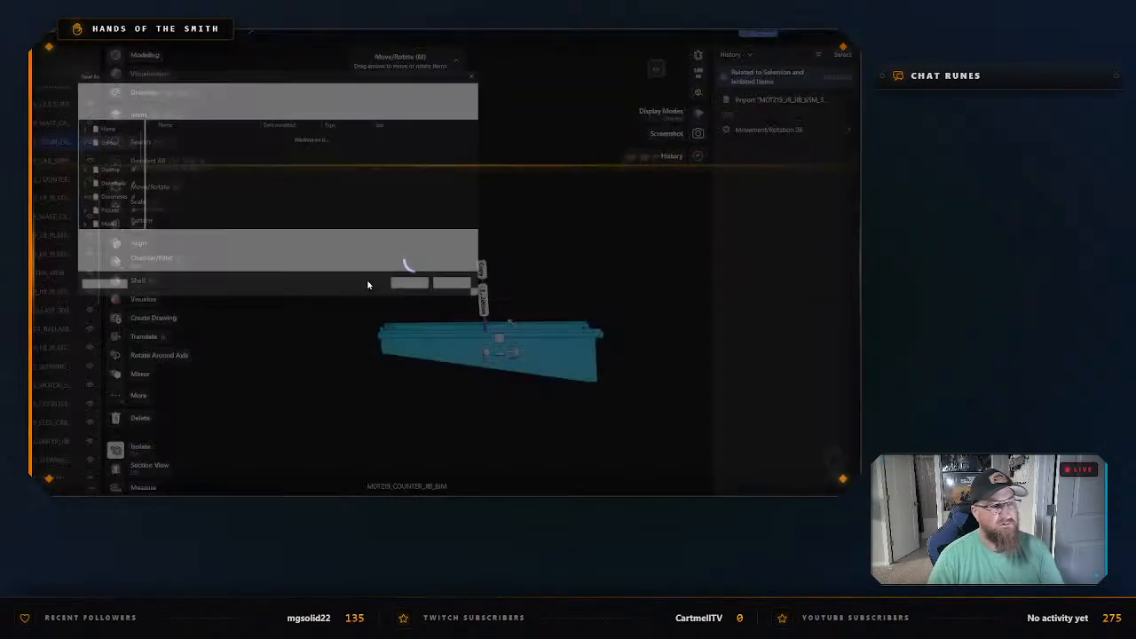
text(E)
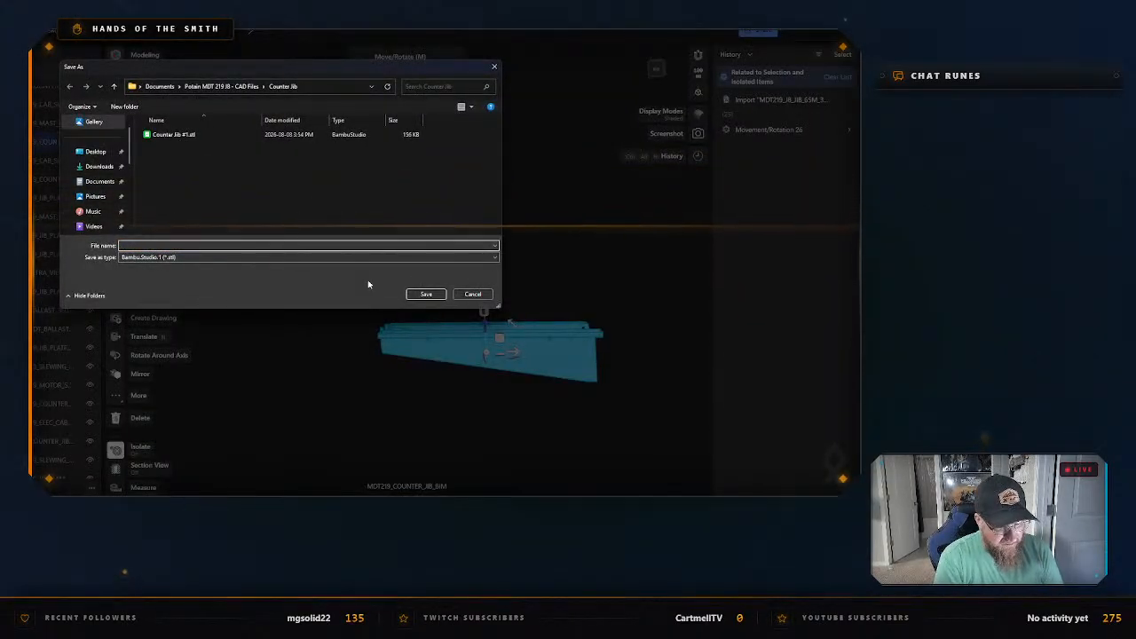
text(Counter Jib)
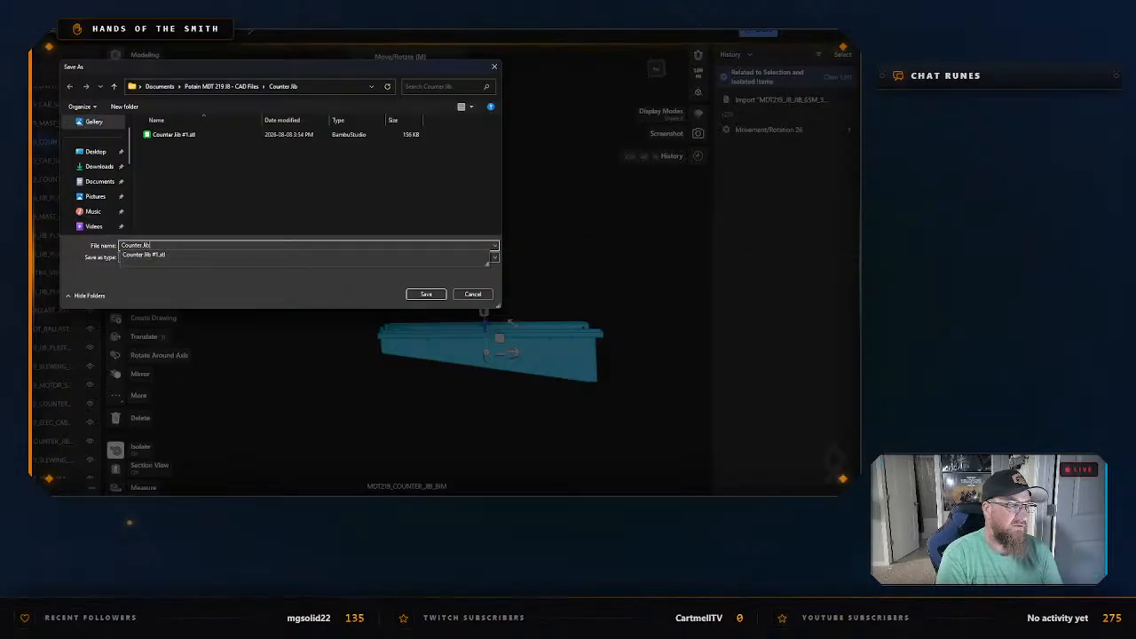
text( #2 -)
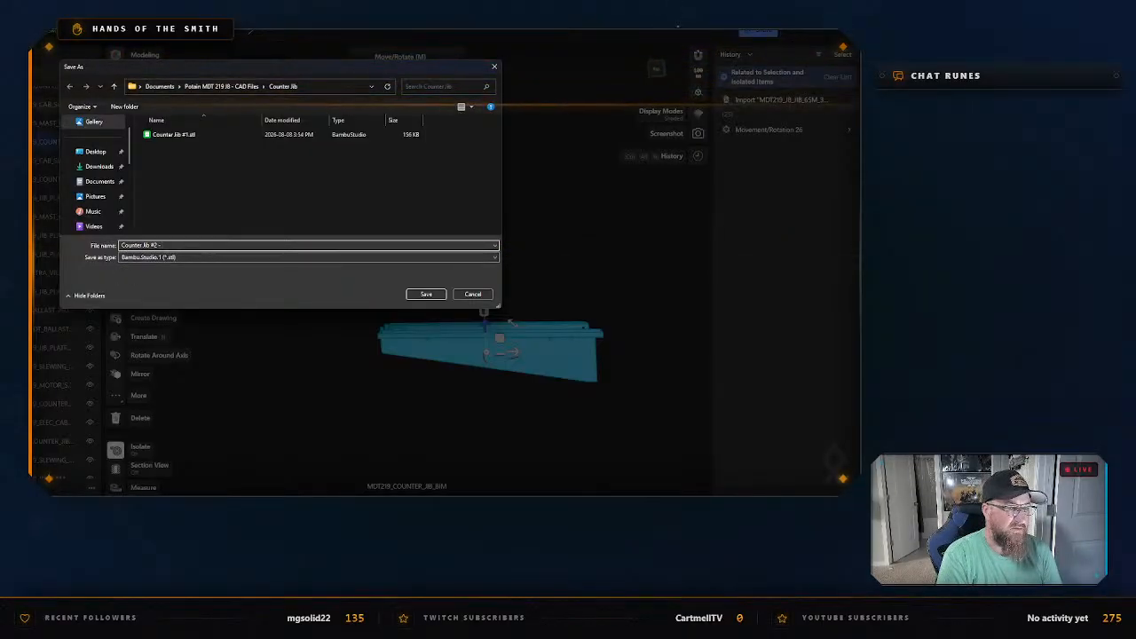
text( CWT)
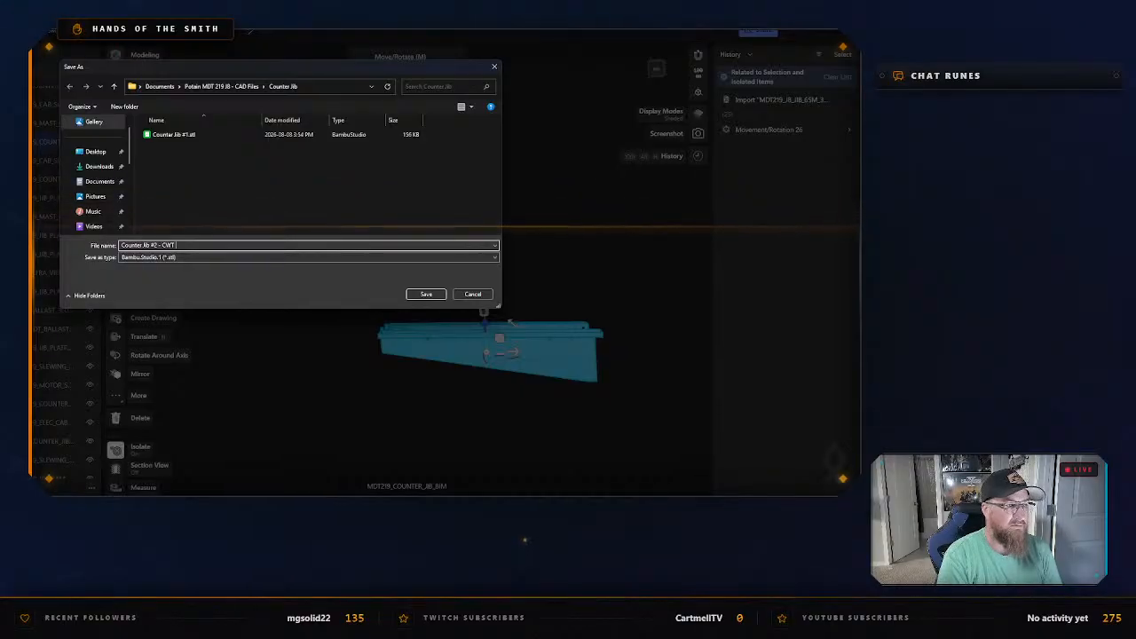
Save the frame's STL as Counter Jib #2 - CWT in the Counter Jib folder, and exit isolation.
key(Return)
right_click(361, 283)
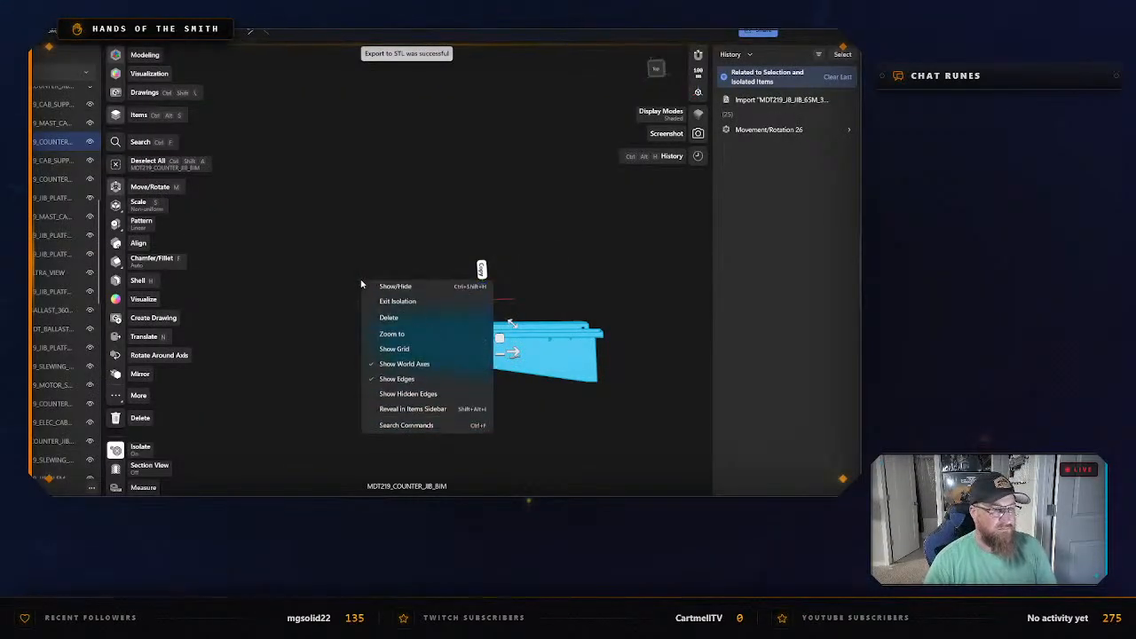
click(395, 320)
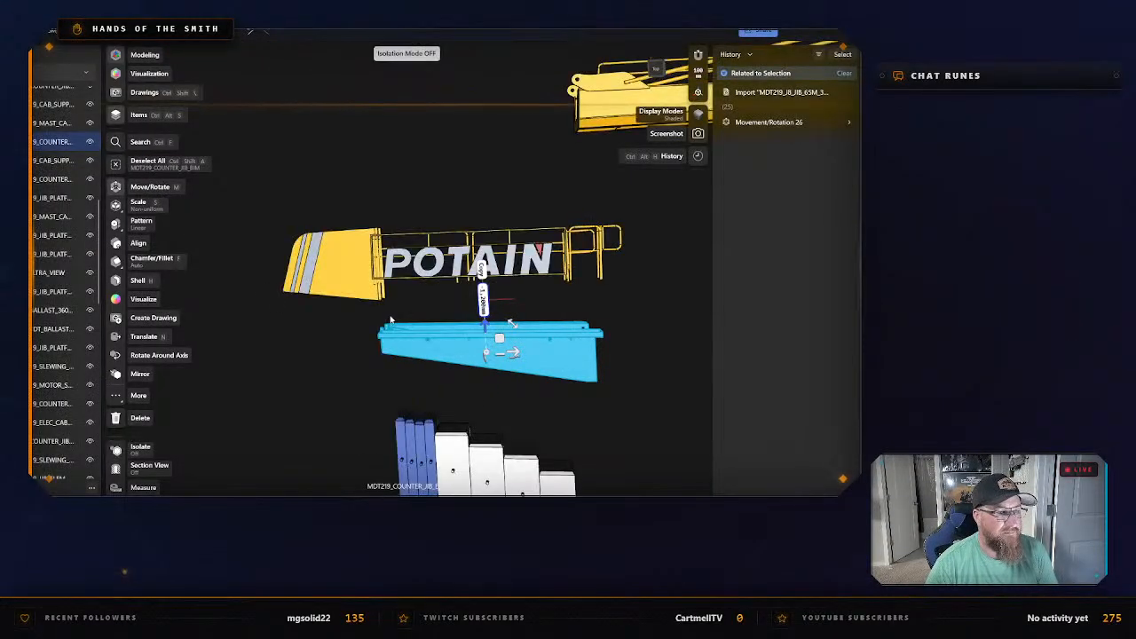
Try to move the wind sail plate MDT_COUNTER_JIB_WIND_SAIL_PLATE away from the end of the POTAIN railing section.
click(333, 265)
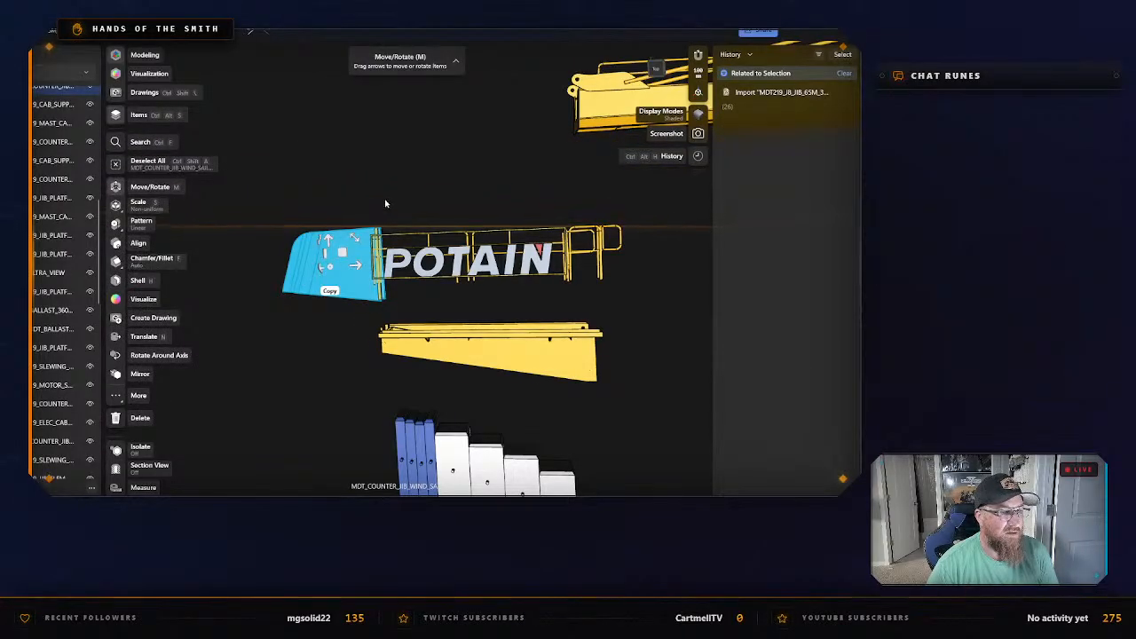
middle_drag(386, 200, 385, 228)
click(371, 200)
click(341, 265)
right_drag(388, 231, 403, 267)
drag(330, 218, 316, 213)
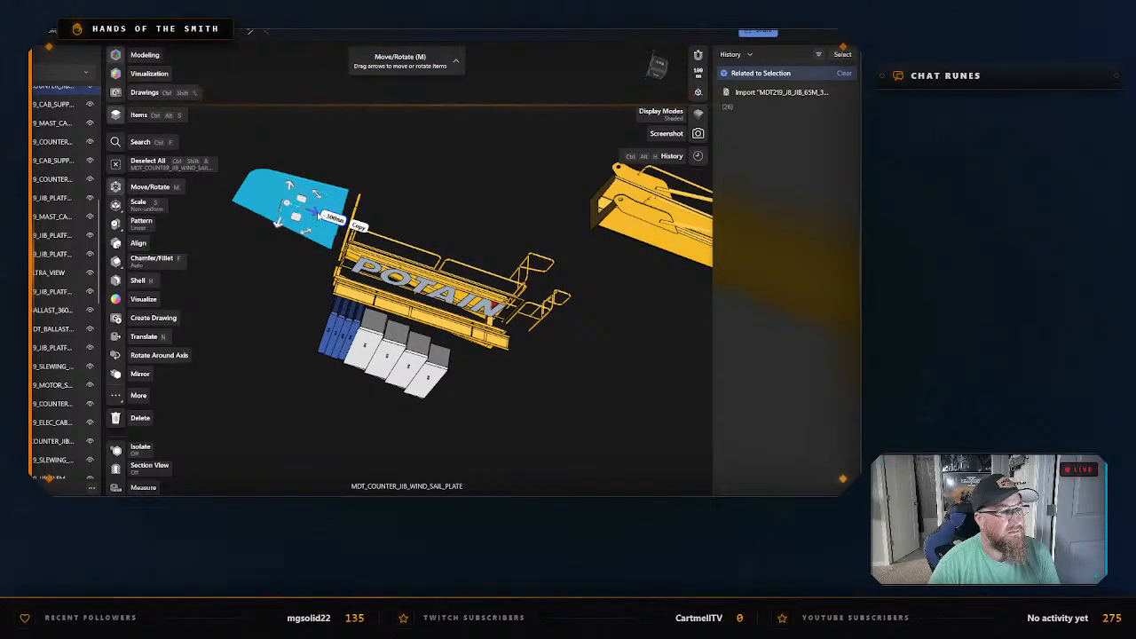
right_drag(408, 202, 400, 176)
click(400, 180)
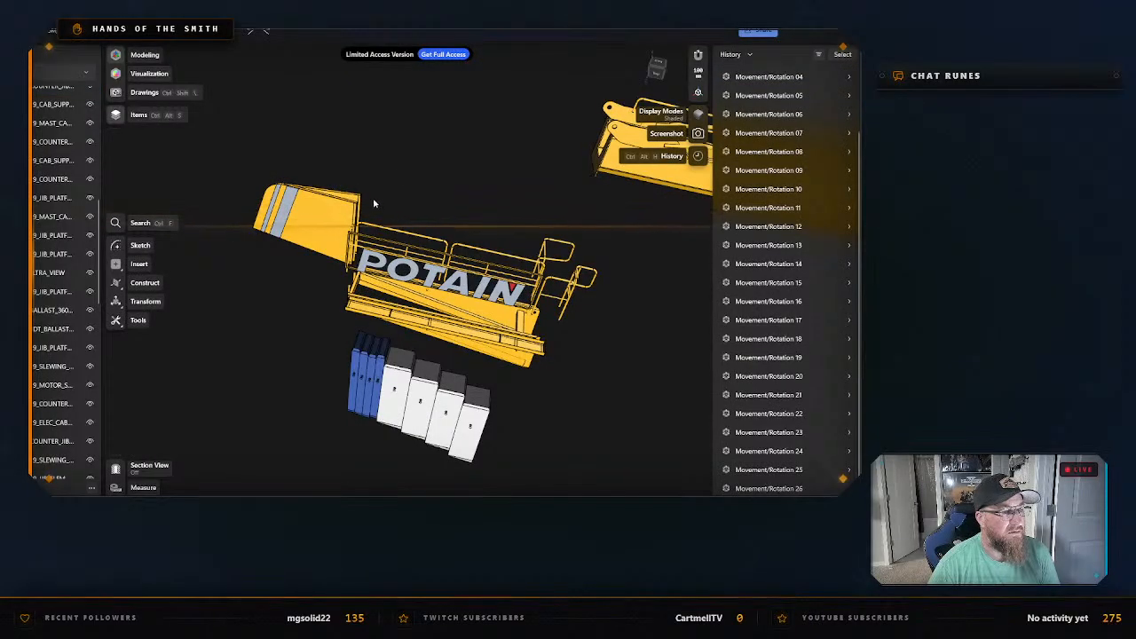
right_drag(418, 213, 325, 205)
drag(241, 147, 350, 214)
scroll(307, 209, up, 5)
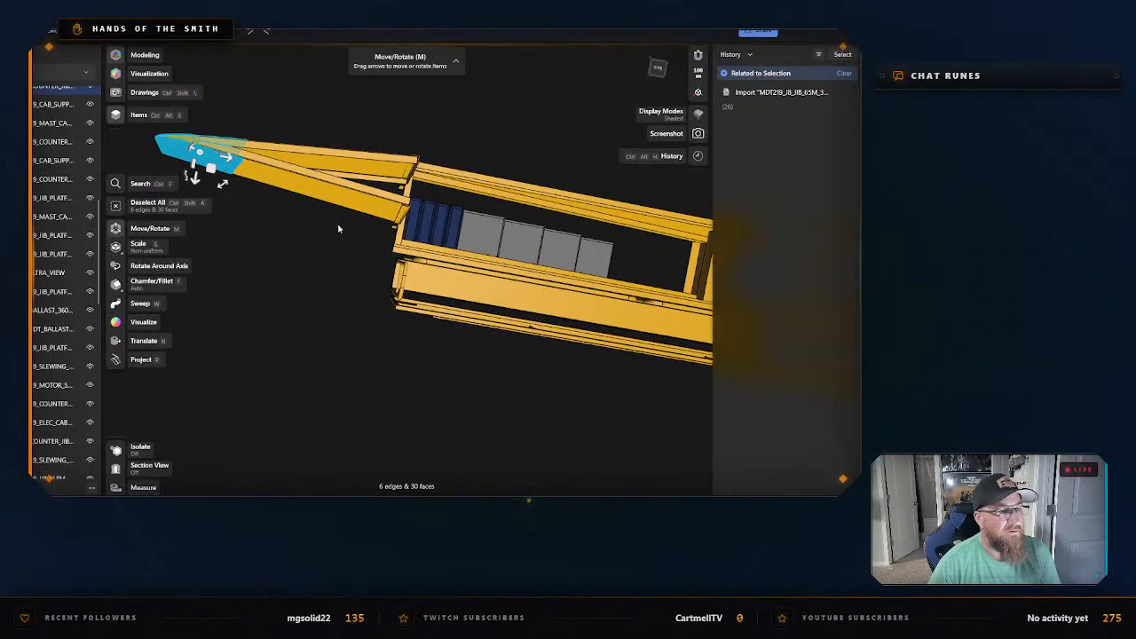
right_drag(347, 234, 320, 266)
scroll(322, 264, up, 1)
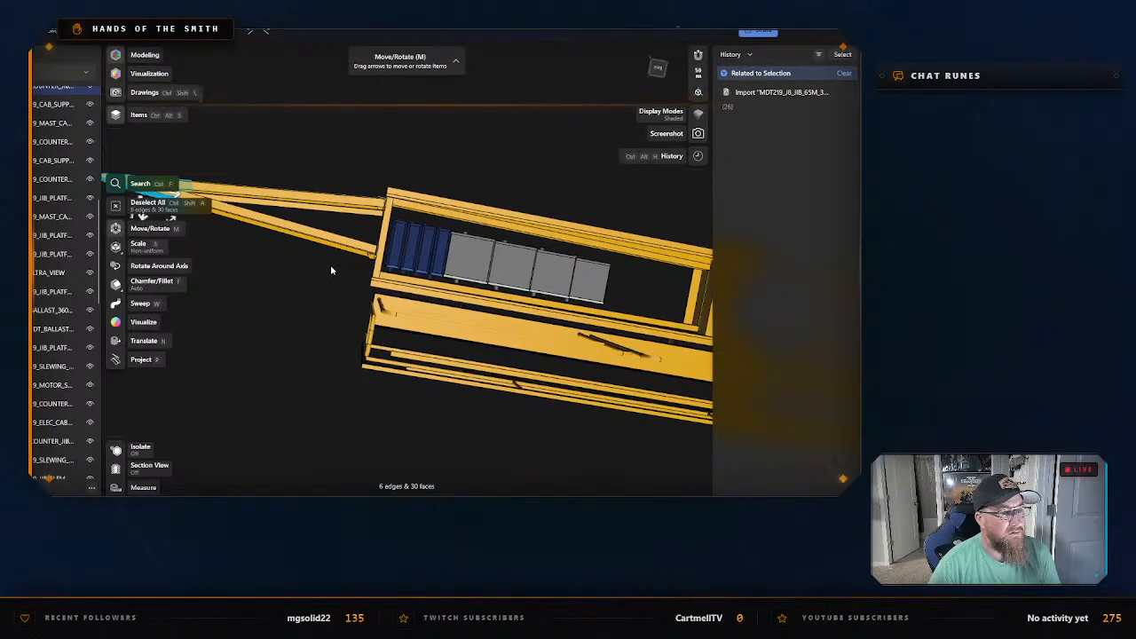
click(330, 268)
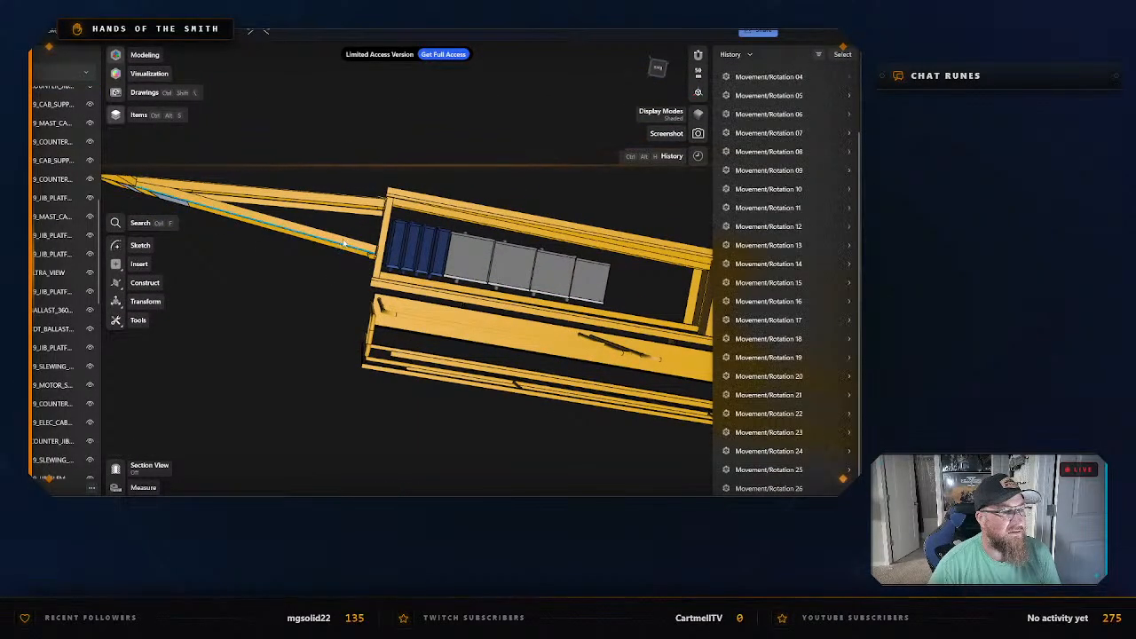
Select the wind sail plate with its attached end pieces, three bodies in all, and move them about 990 mm away from the railings.
click(345, 246)
key(m)
scroll(367, 262, up, 1)
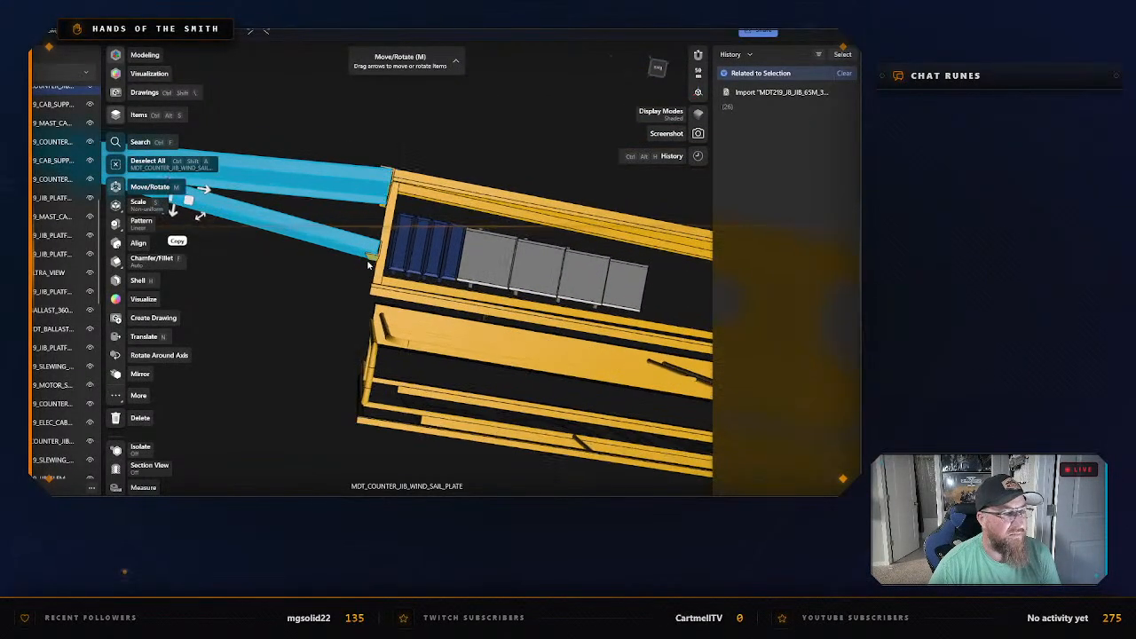
scroll(367, 259, up, 2)
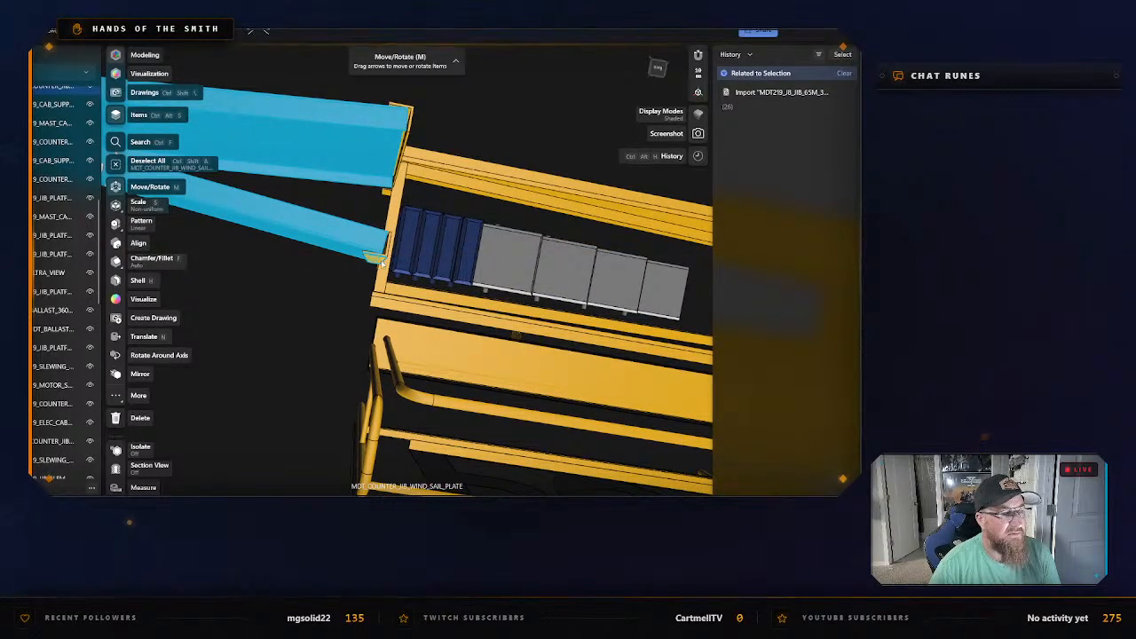
click(412, 112)
right_drag(458, 124, 380, 177)
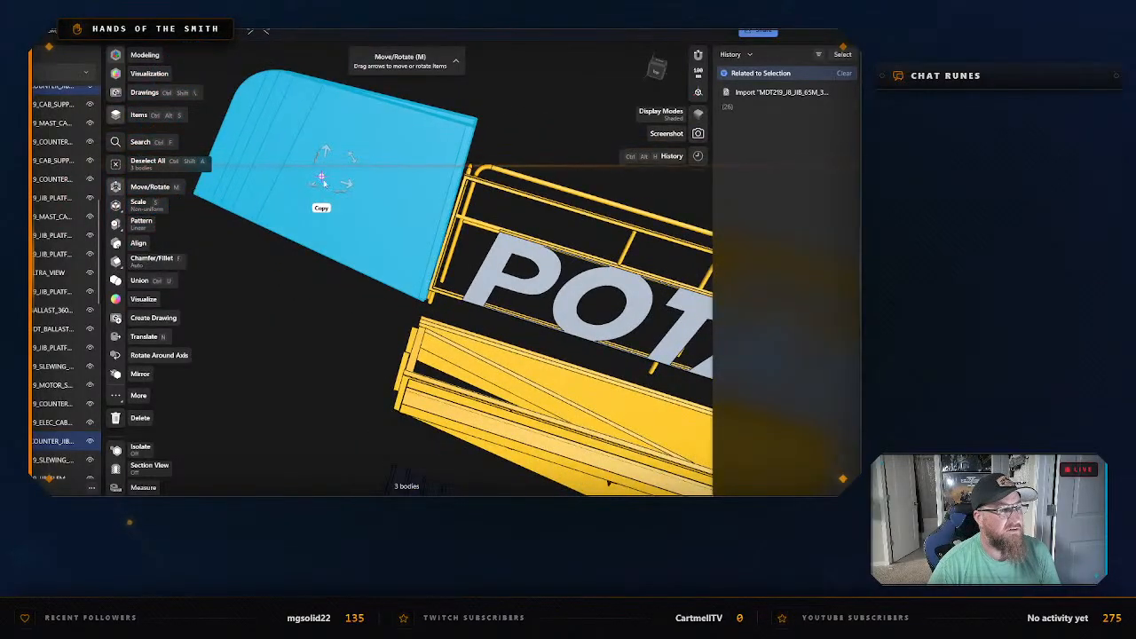
drag(353, 186, 254, 159)
middle_drag(273, 250, 442, 351)
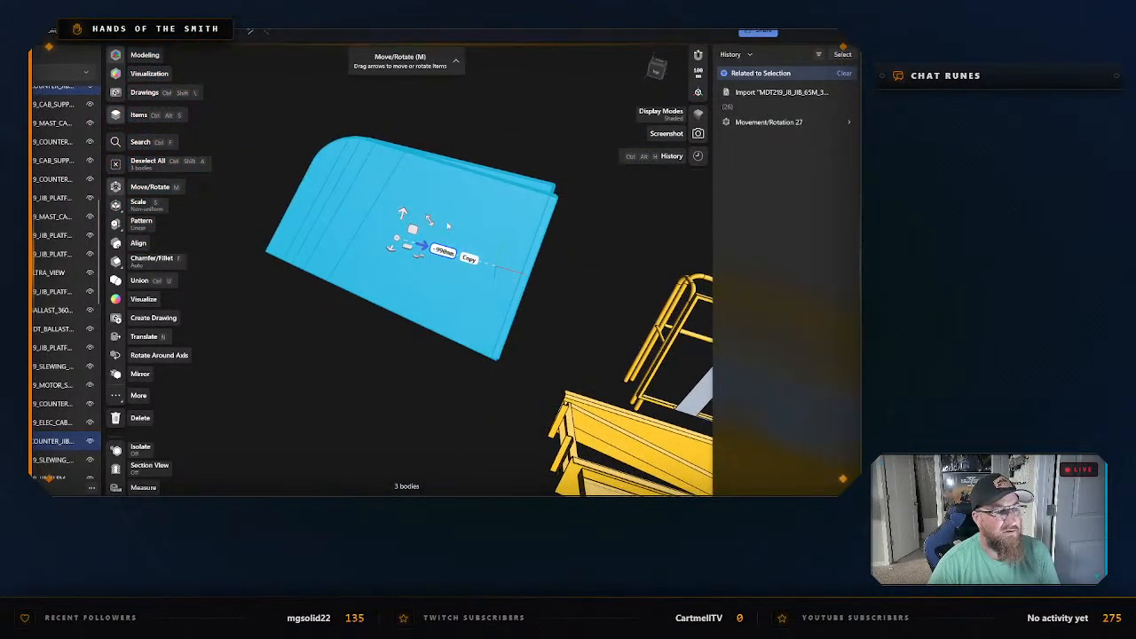
Isolate the three wind sail bodies and start their STL export.
right_click(461, 215)
click(494, 303)
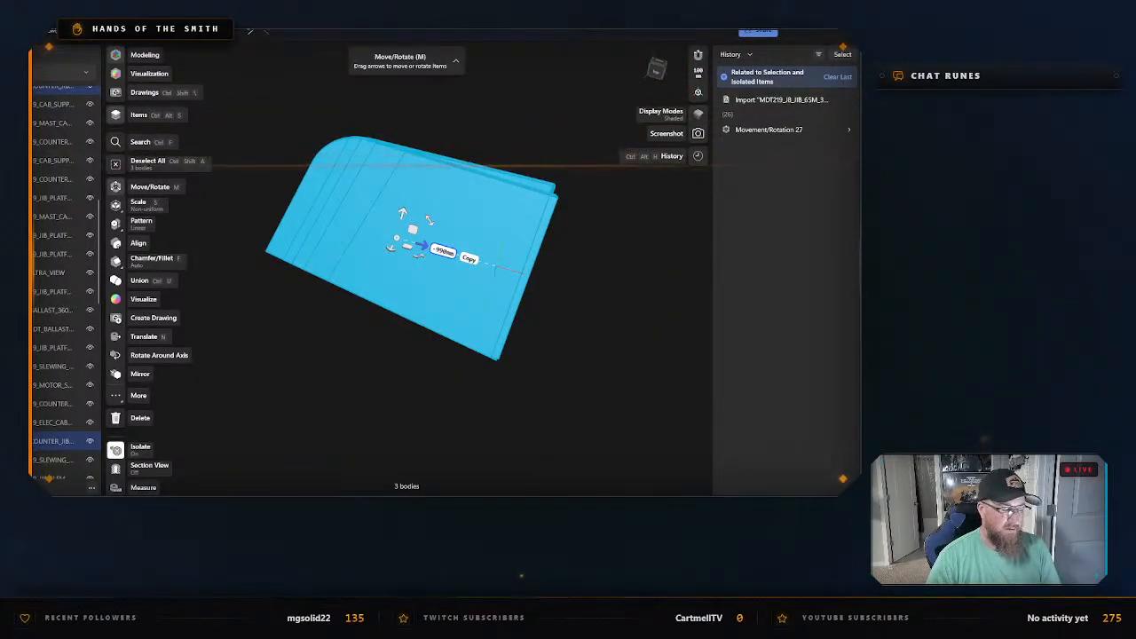
key(ctrl+e)
click(343, 399)
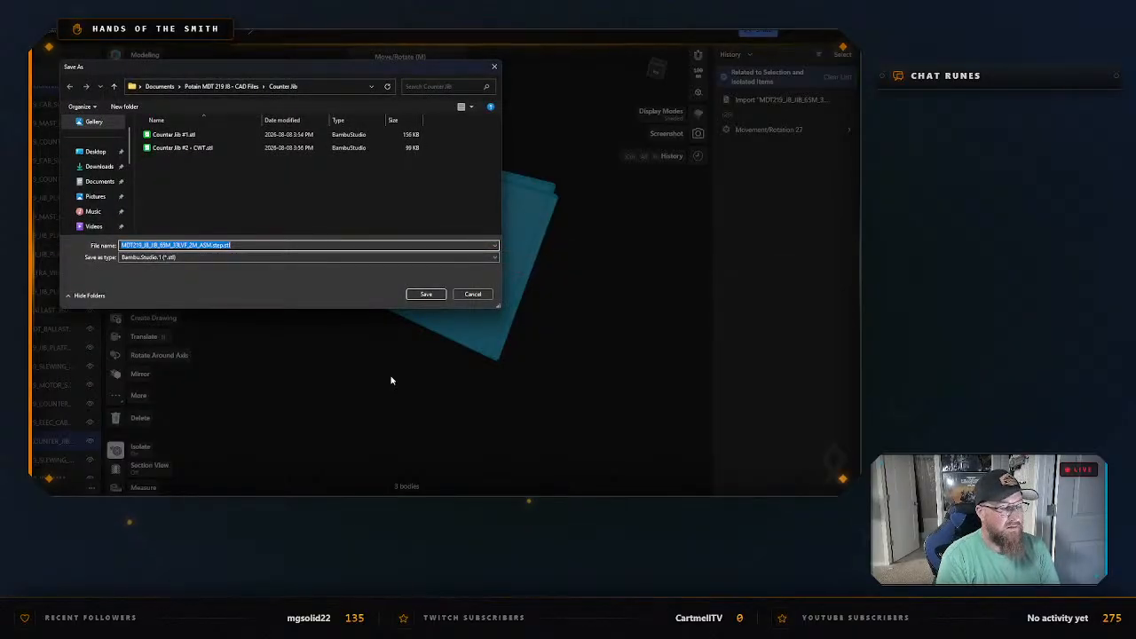
Save the wind sail STL as Windsail in the Counter Jib folder, and exit isolation.
text(W)
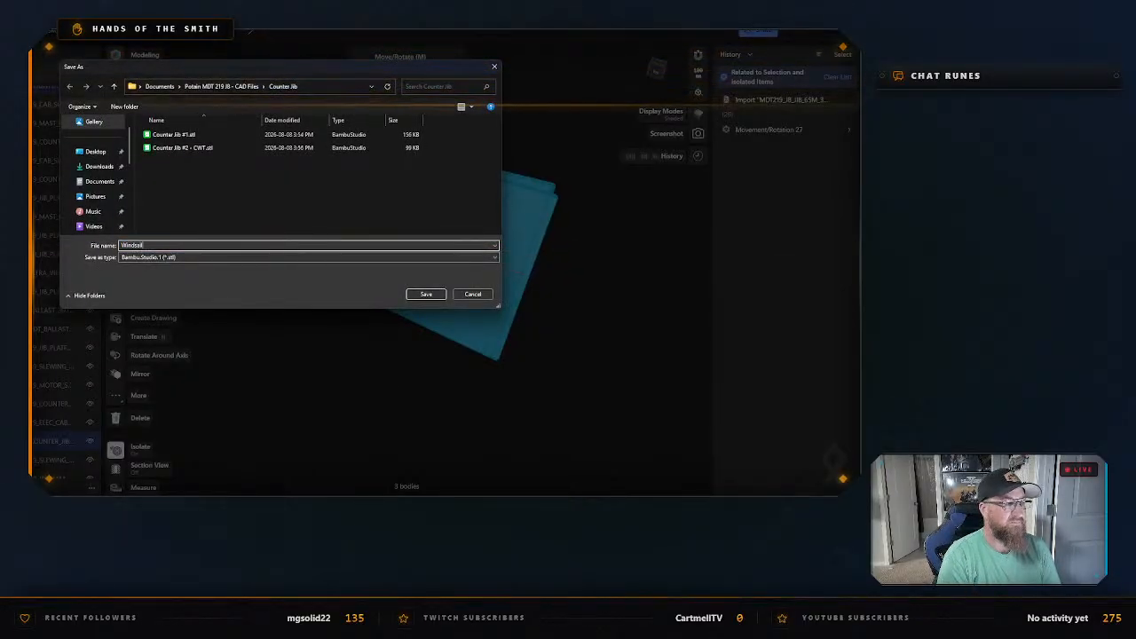
text(indsail)
click(424, 294)
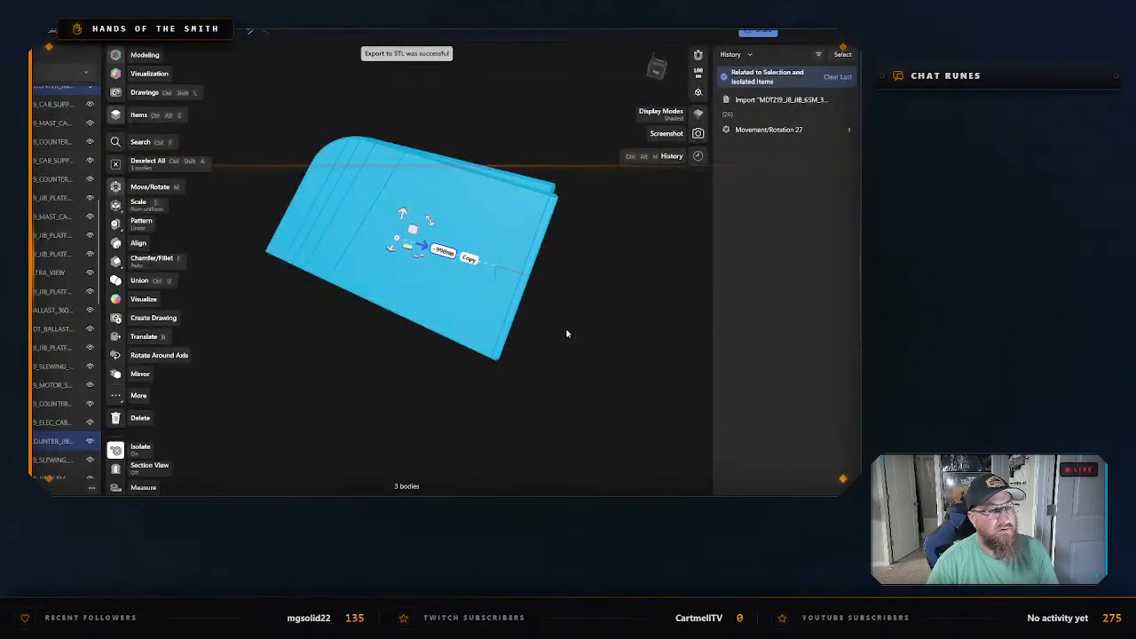
right_click(548, 315)
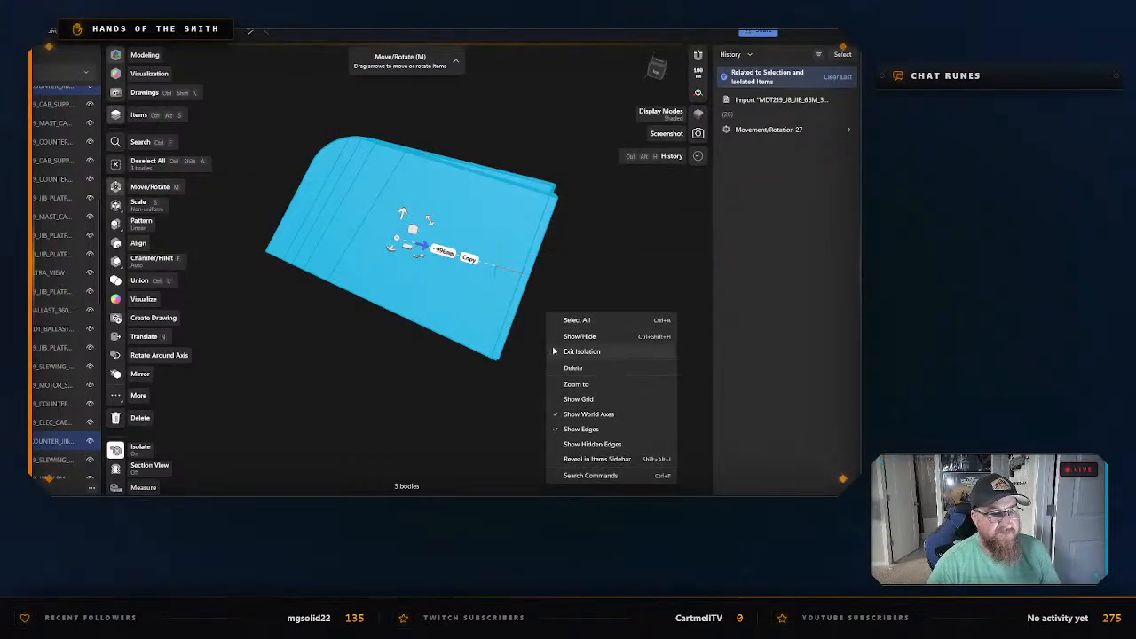
click(596, 352)
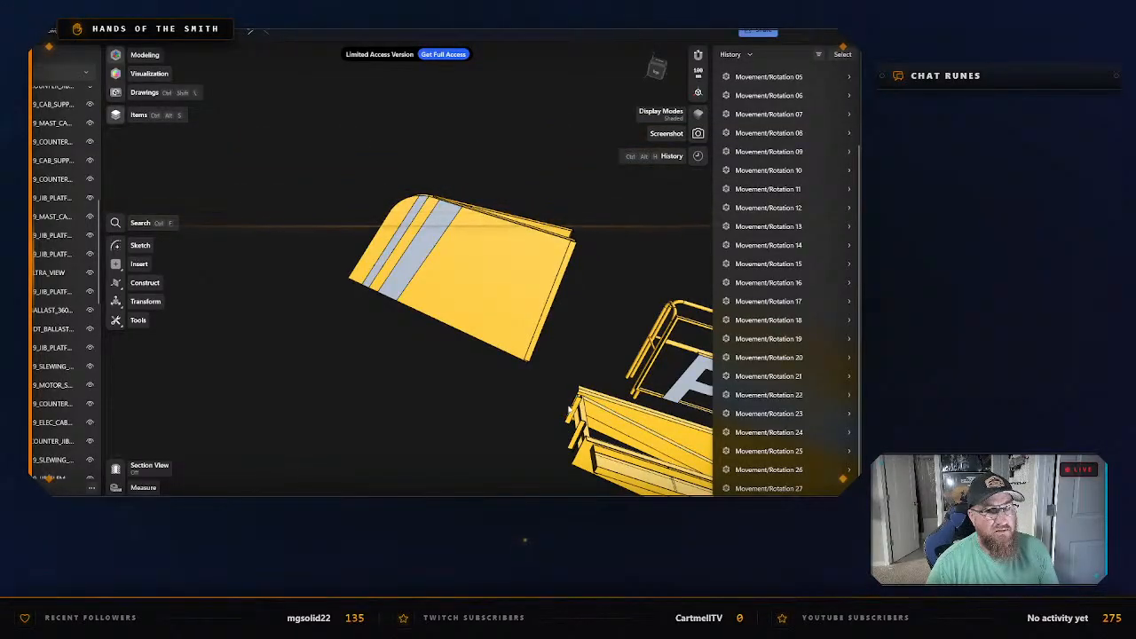
middle_drag(569, 409, 264, 273)
scroll(611, 371, down, 2)
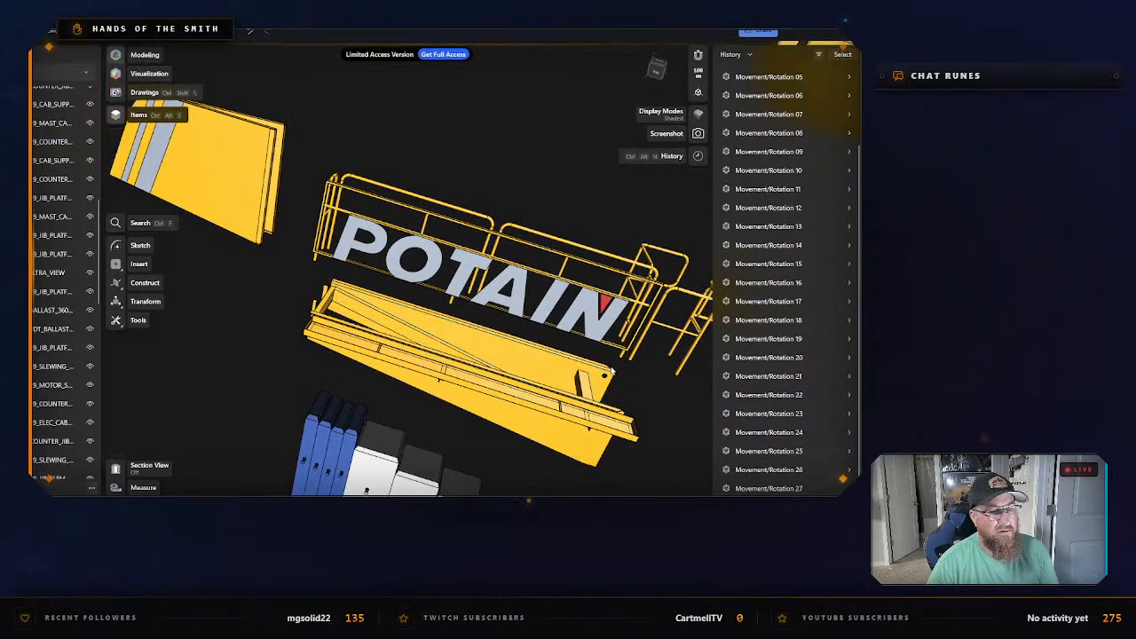
middle_drag(621, 381, 581, 351)
drag(249, 88, 523, 176)
key(m)
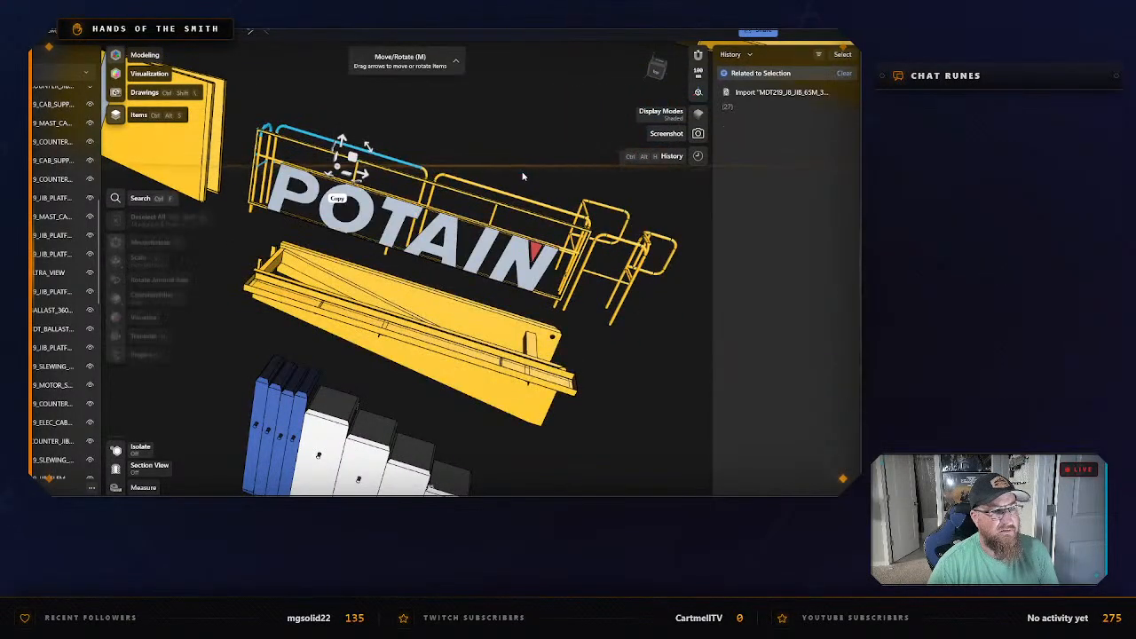
key(Escape)
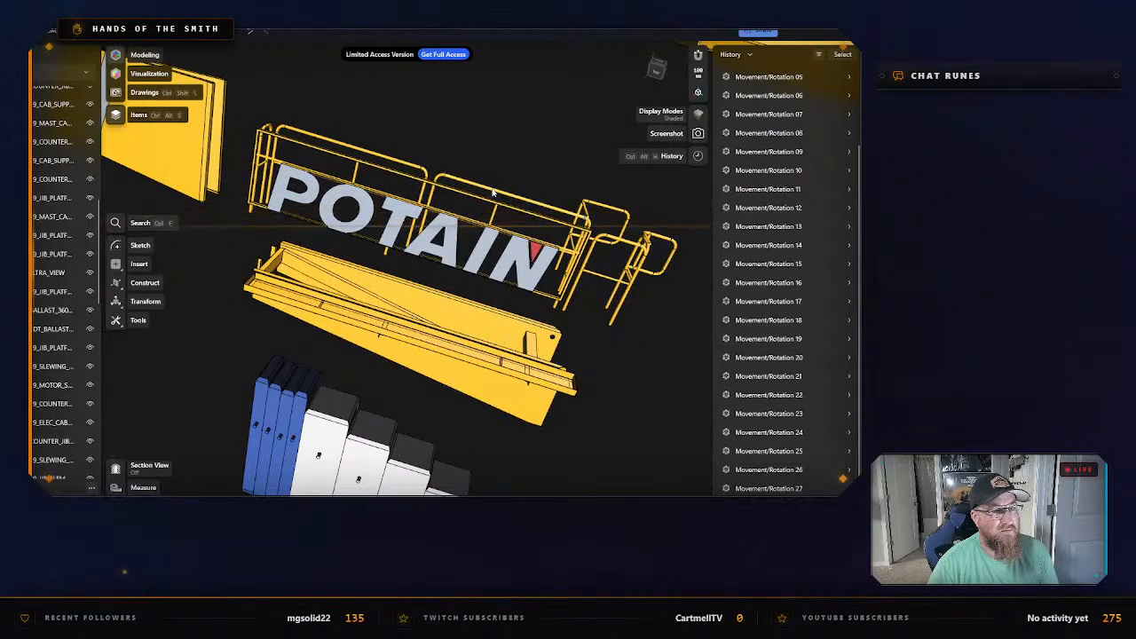
click(493, 192)
key(m)
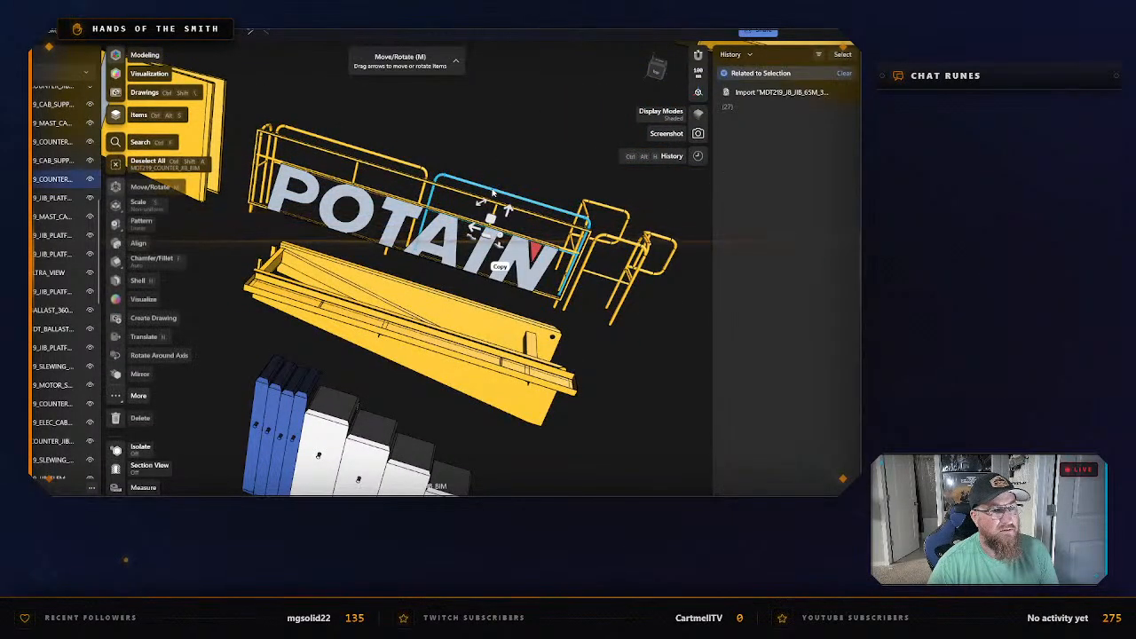
right_drag(635, 343, 627, 312)
click(651, 340)
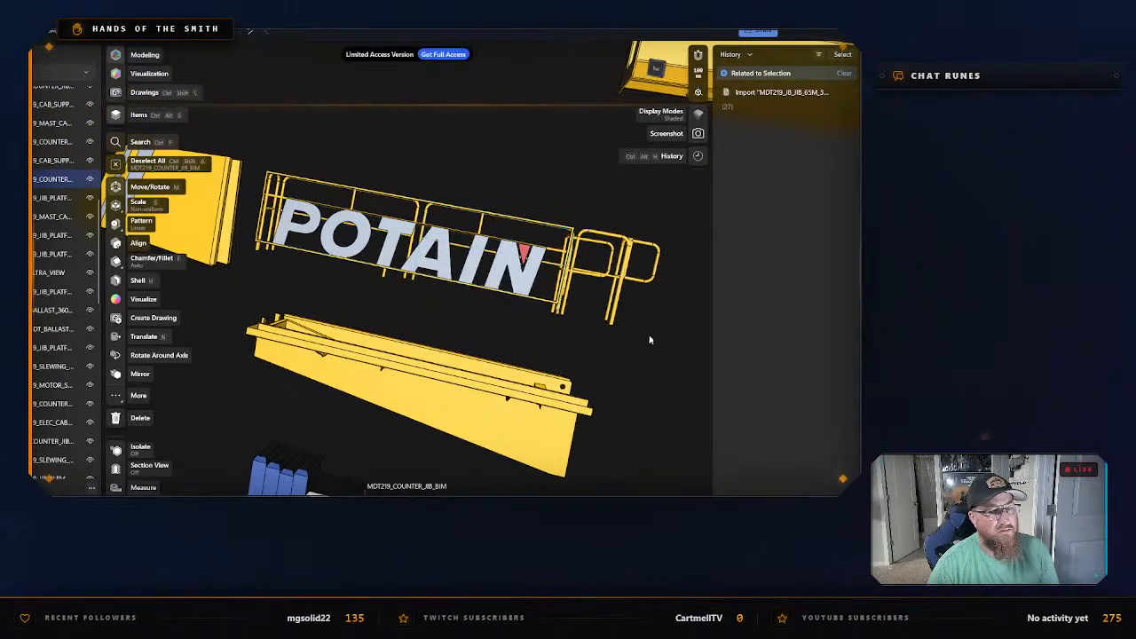
From the top view, select all eight bodies of the counter-jib railings and POTAIN lettering, and isolate them.
drag(670, 354, 605, 238)
click(656, 74)
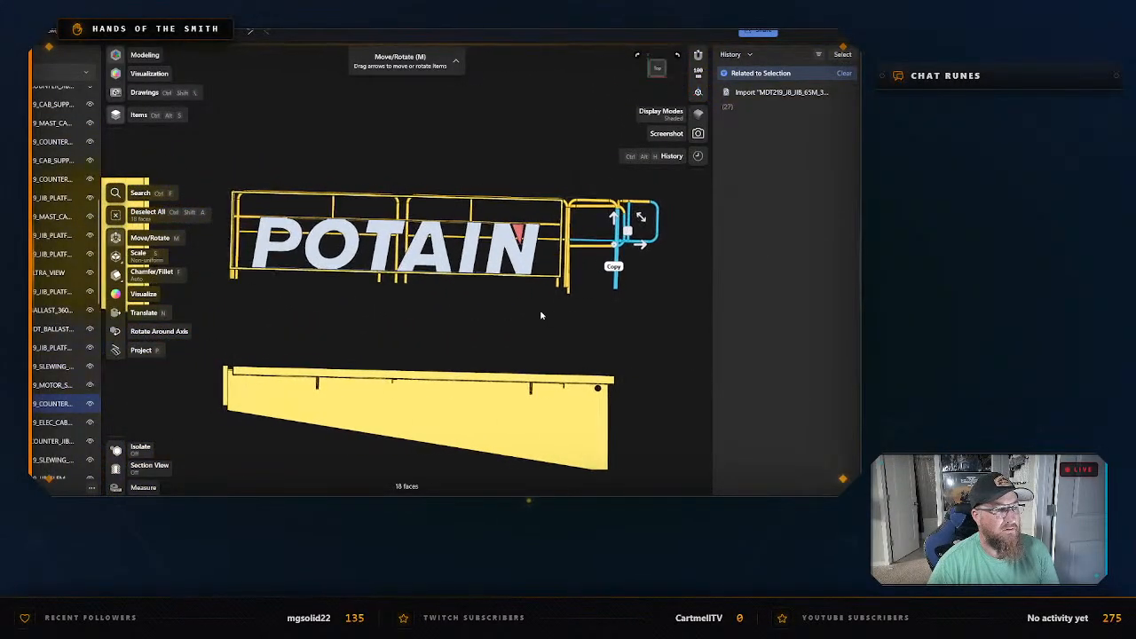
drag(219, 153, 674, 308)
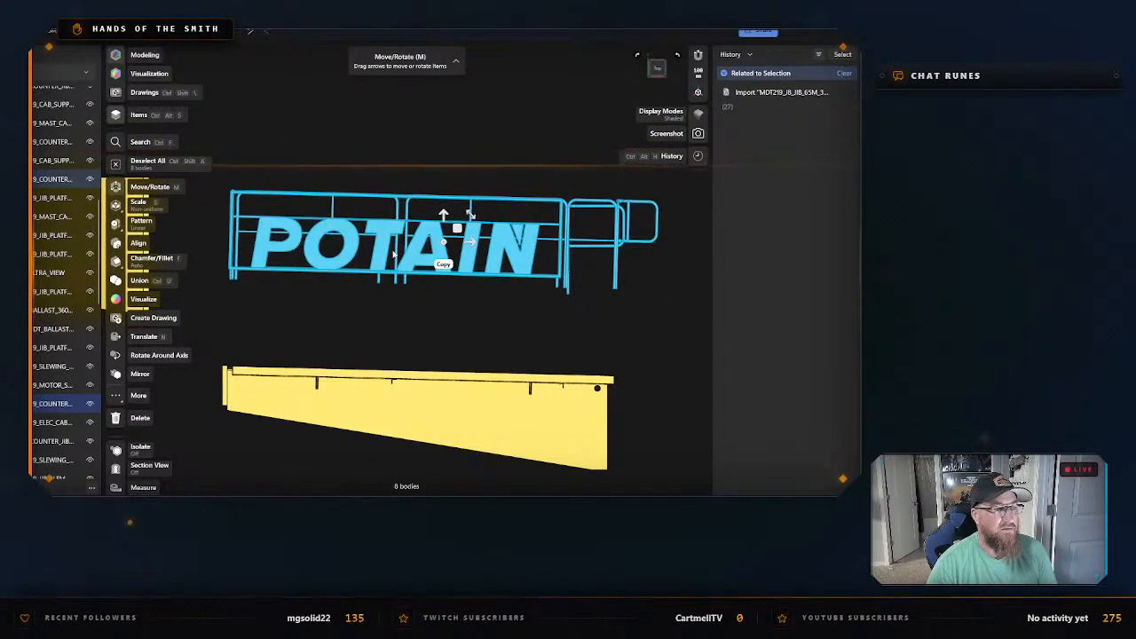
right_click(423, 252)
click(461, 338)
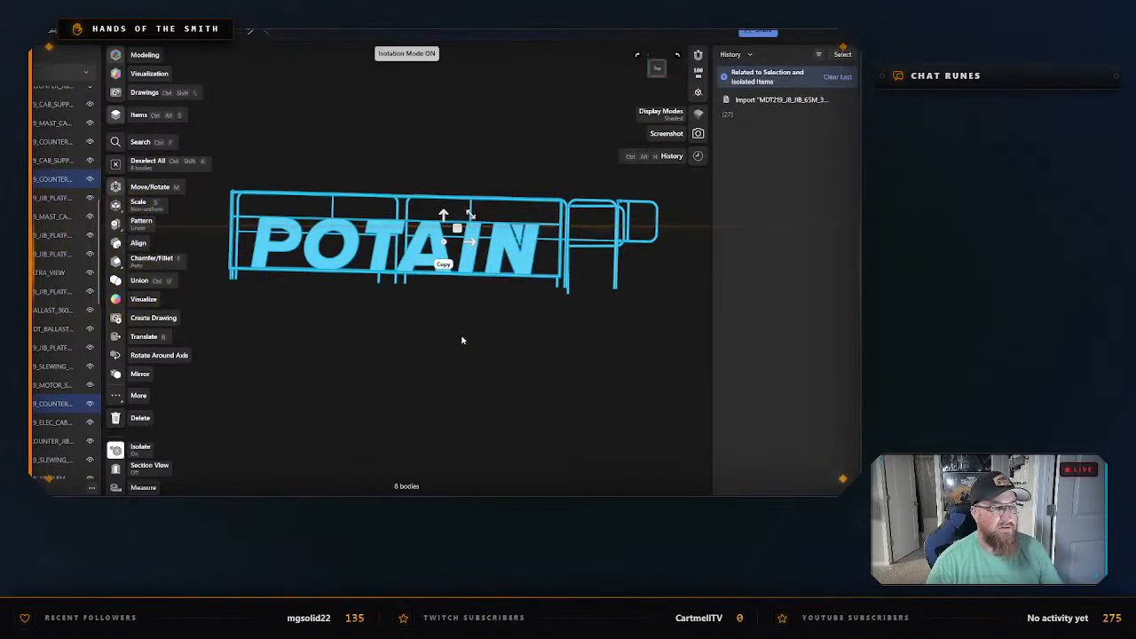
Export the isolated railings and lettering as an STL named Handrails & Potain Logo in the Counter Jib folder, and exit isolation.
key(ctrl+e)
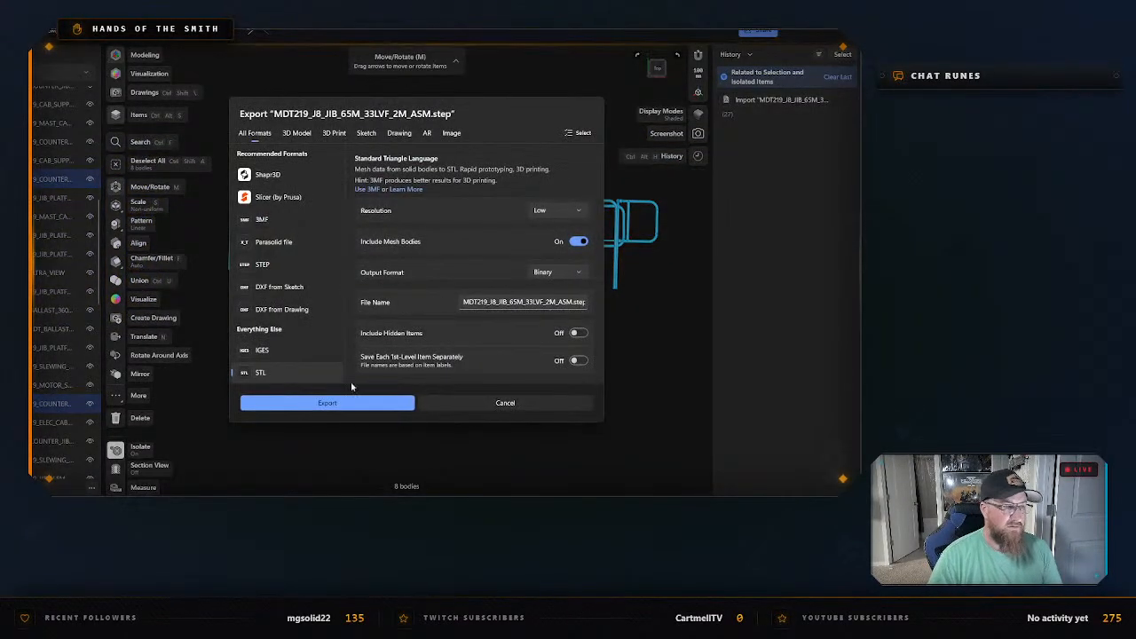
click(329, 404)
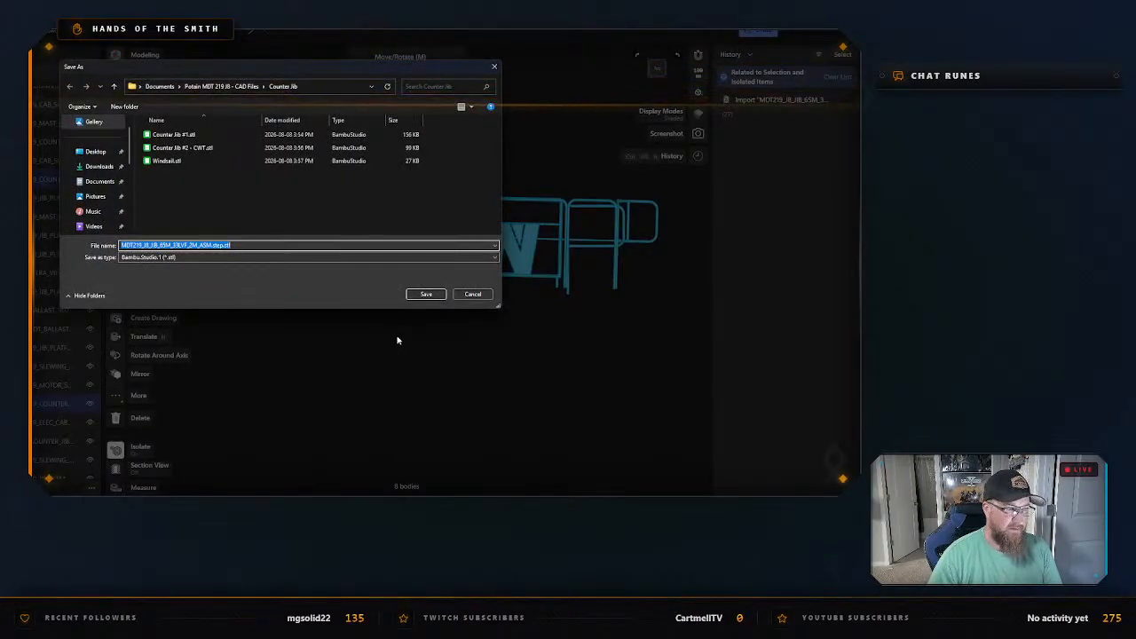
text(Handra)
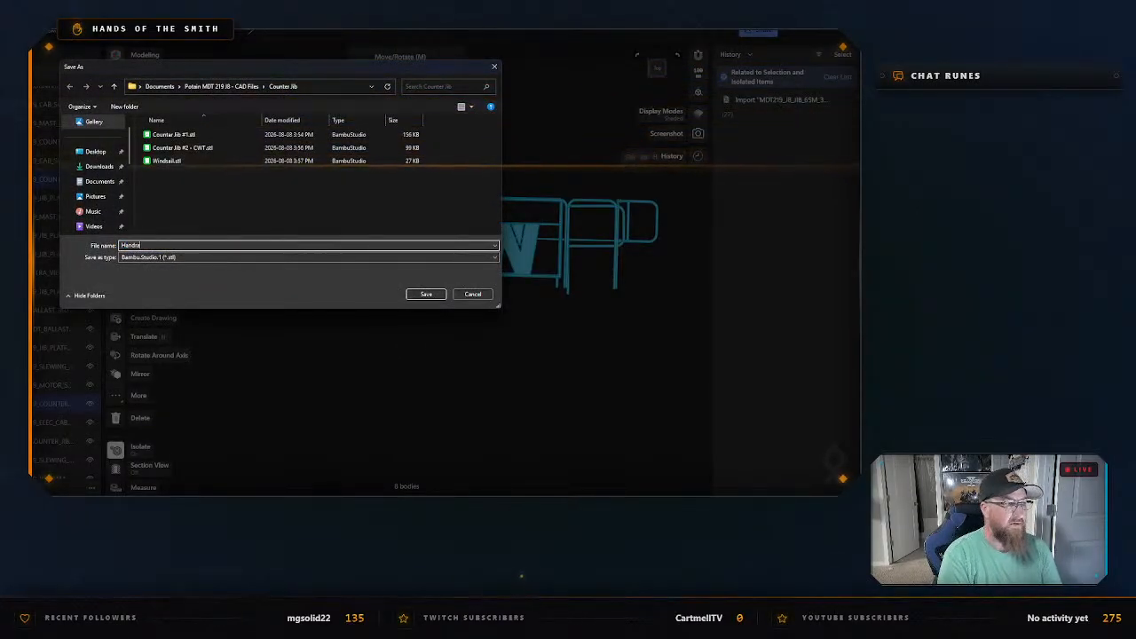
text(ils & Potain)
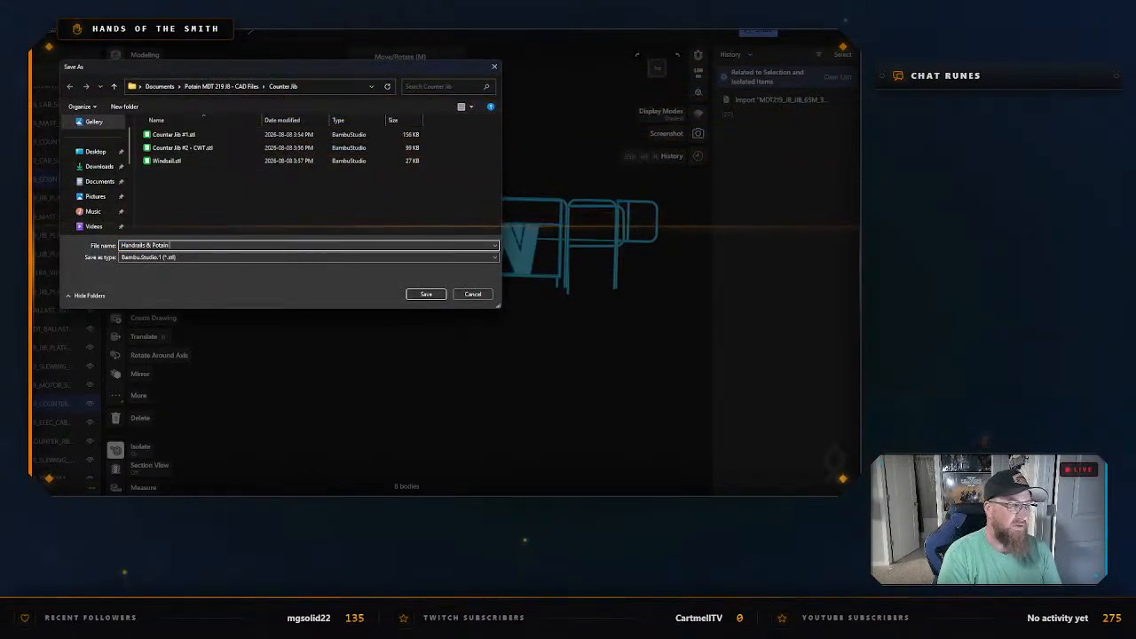
text( Logo)
key(Return)
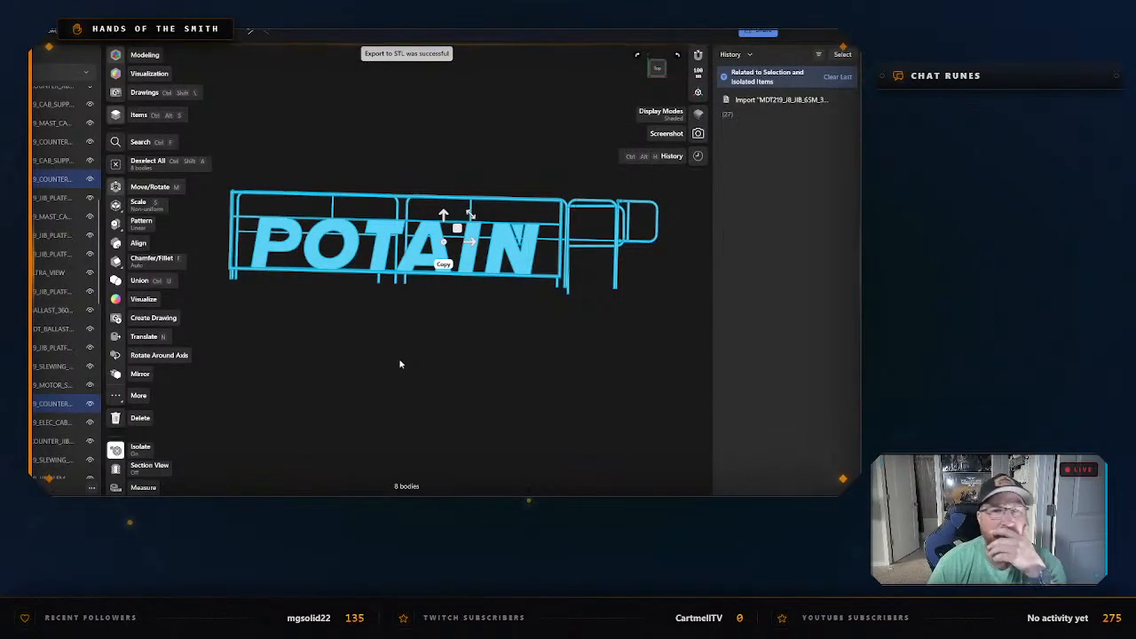
click(439, 351)
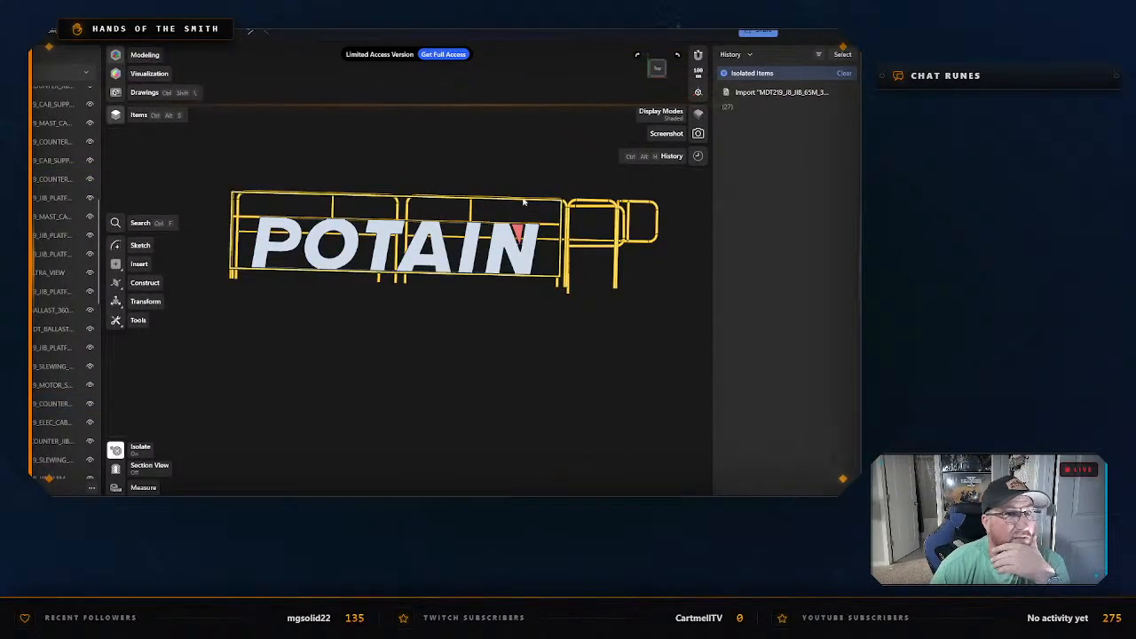
right_click(522, 326)
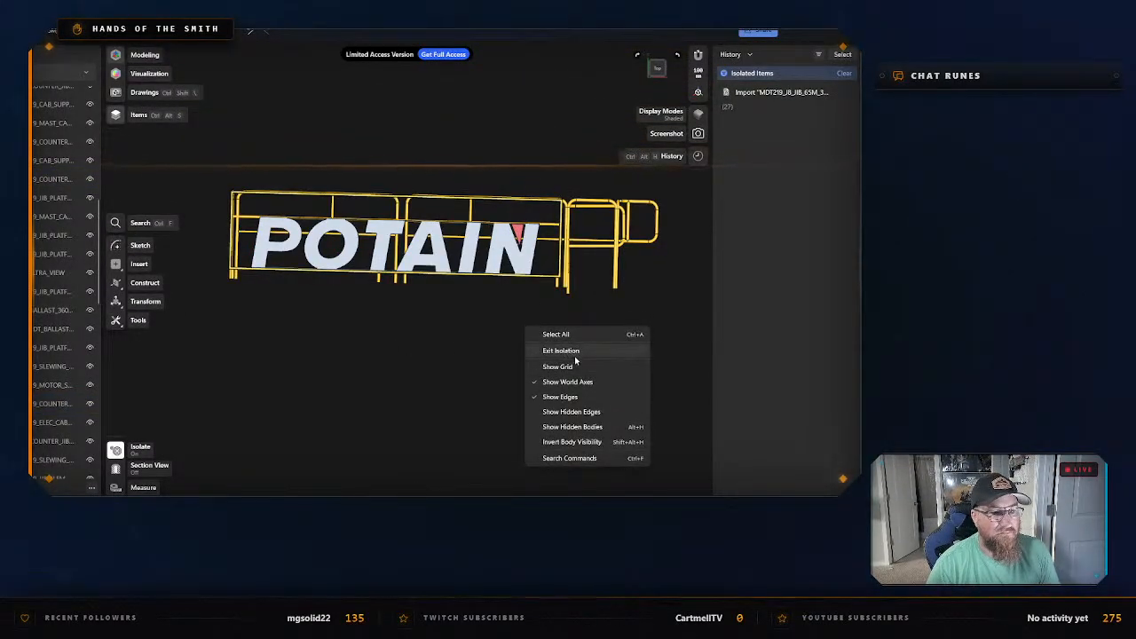
click(572, 351)
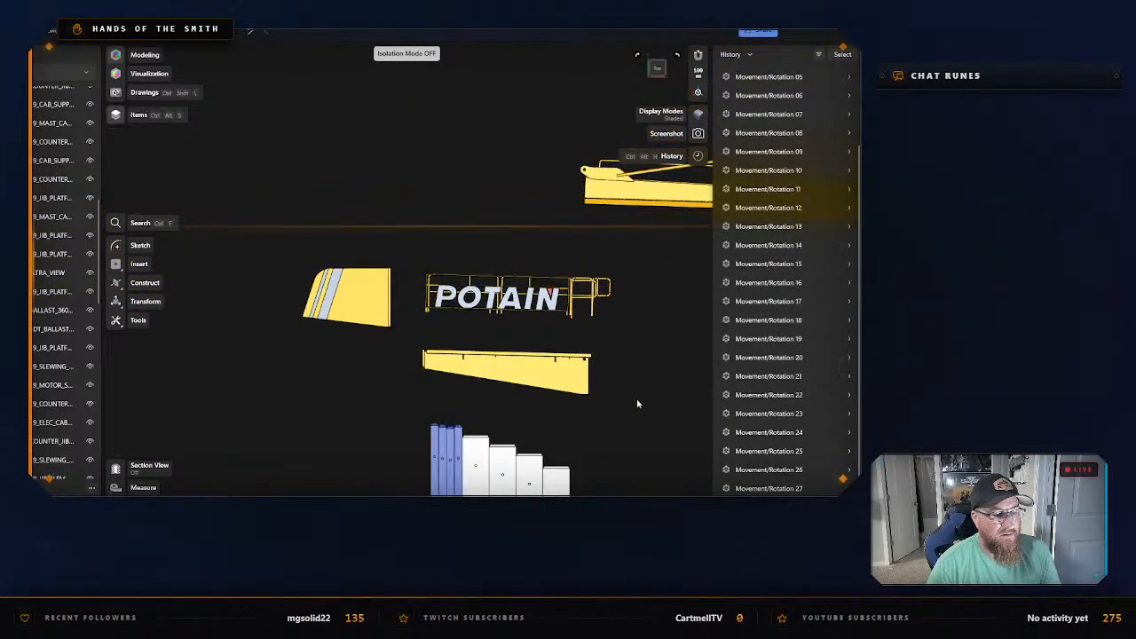
Isolate the outermost white ballast block, MDT_BALLAST_3600KG, and start its STL export.
middle_drag(637, 403, 578, 211)
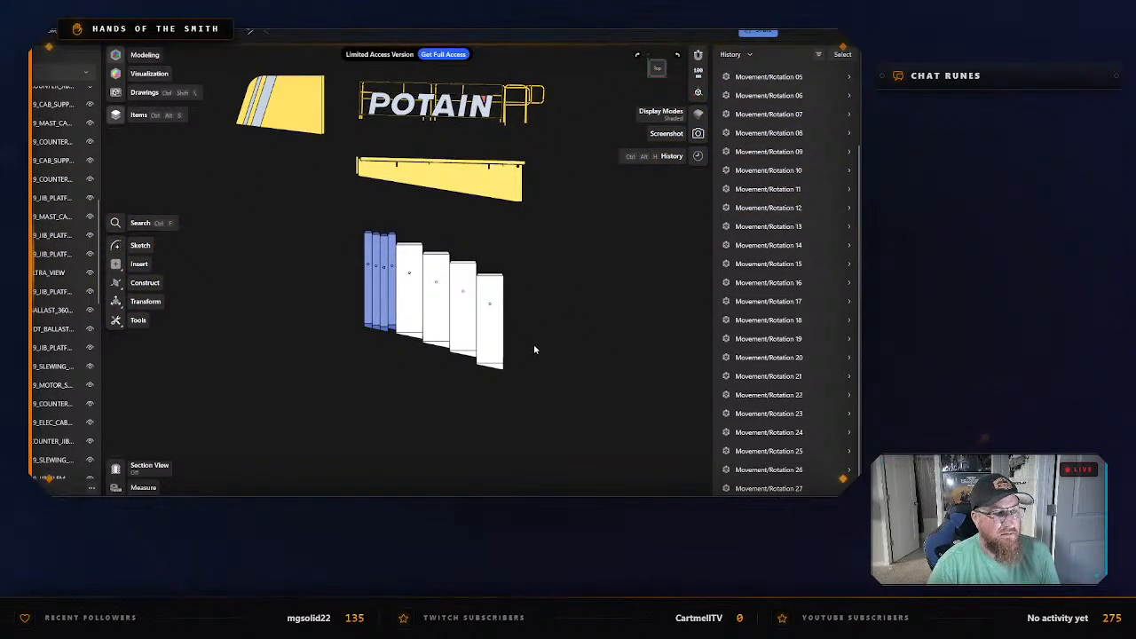
scroll(533, 344, up, 3)
click(493, 332)
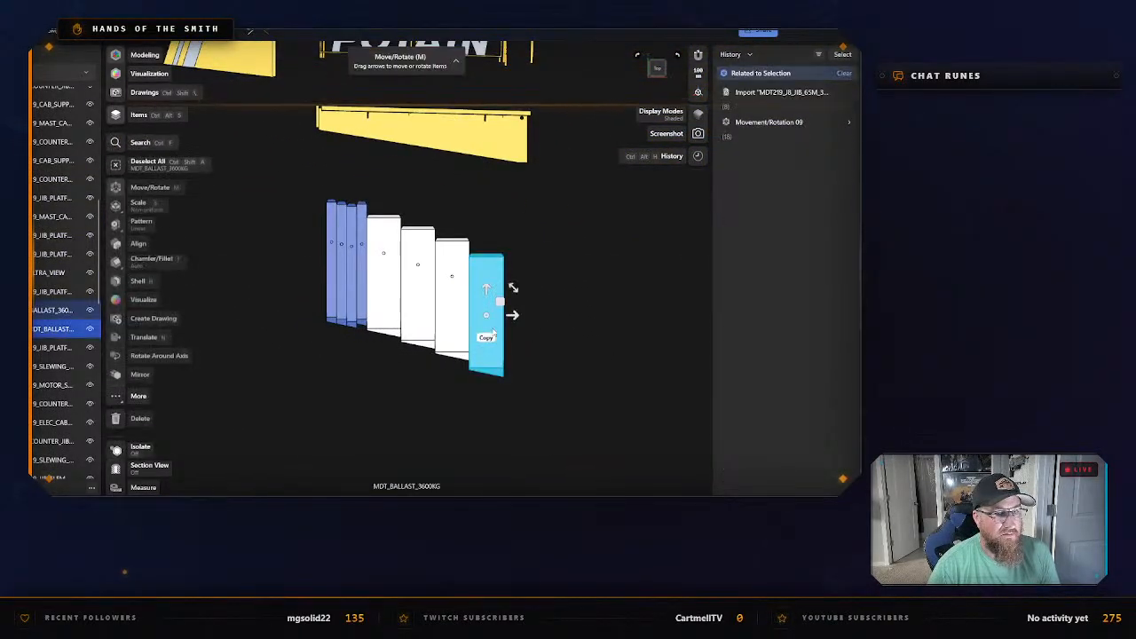
right_click(494, 328)
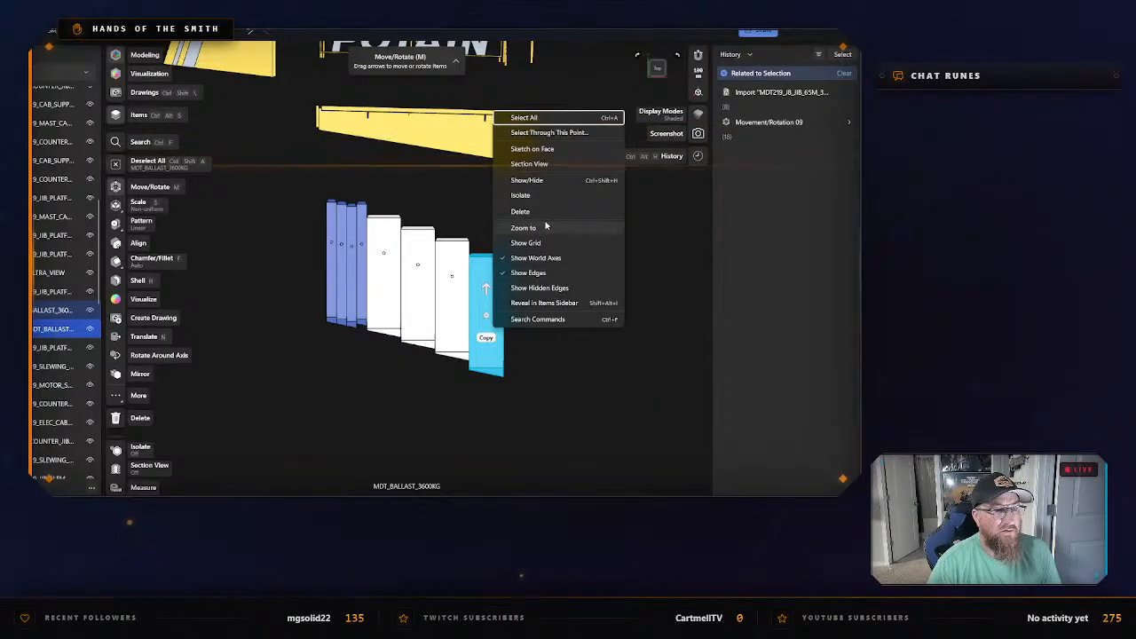
click(521, 196)
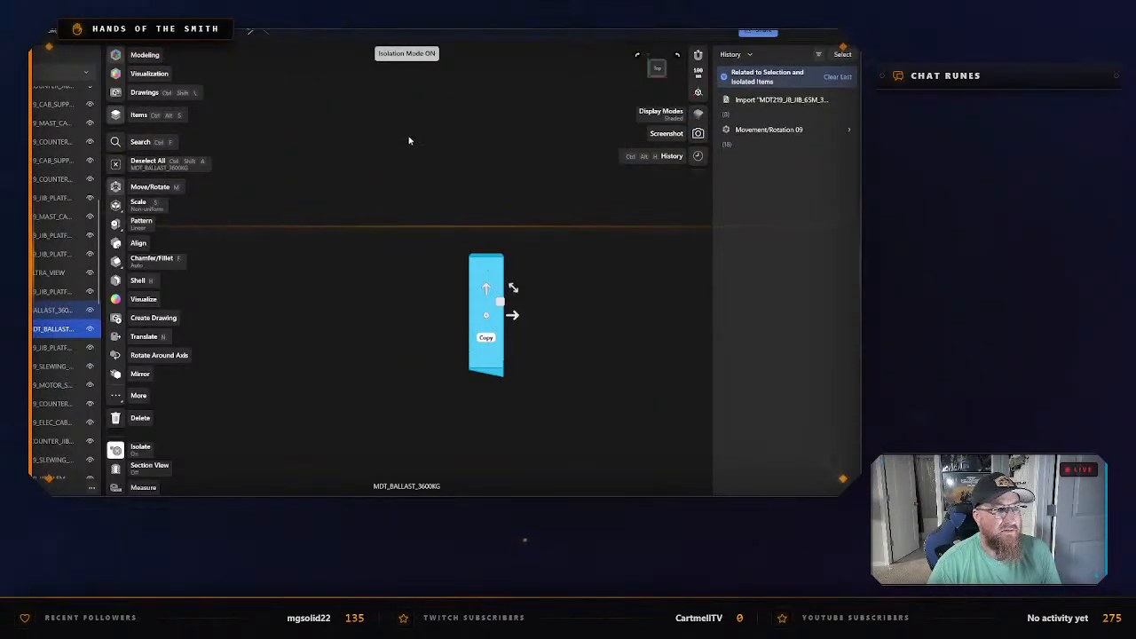
key(ctrl+e)
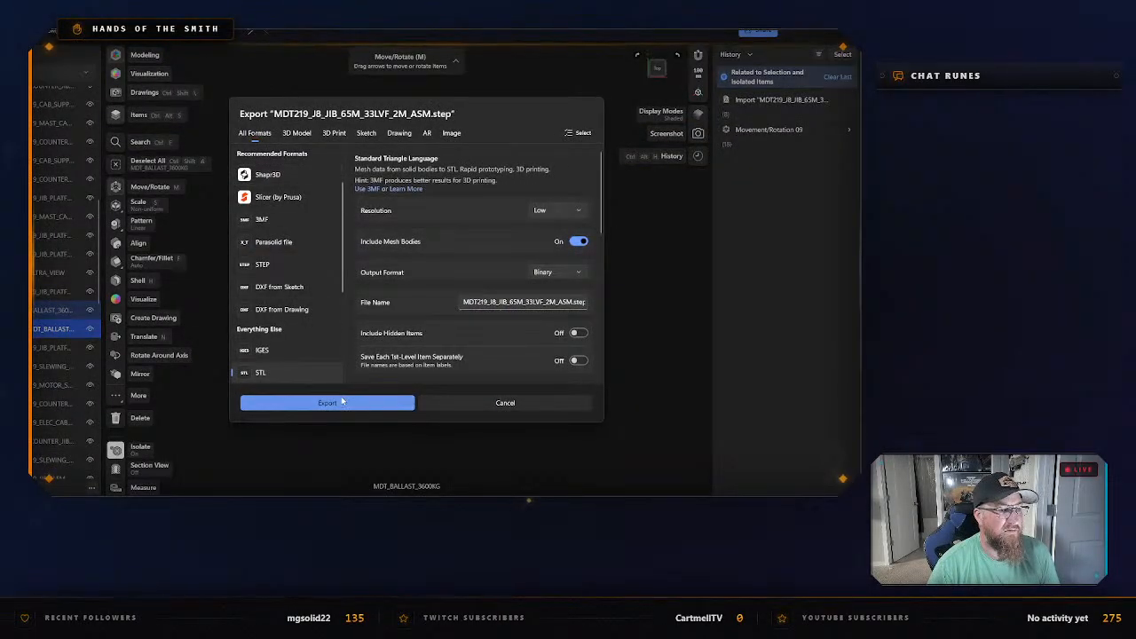
click(341, 400)
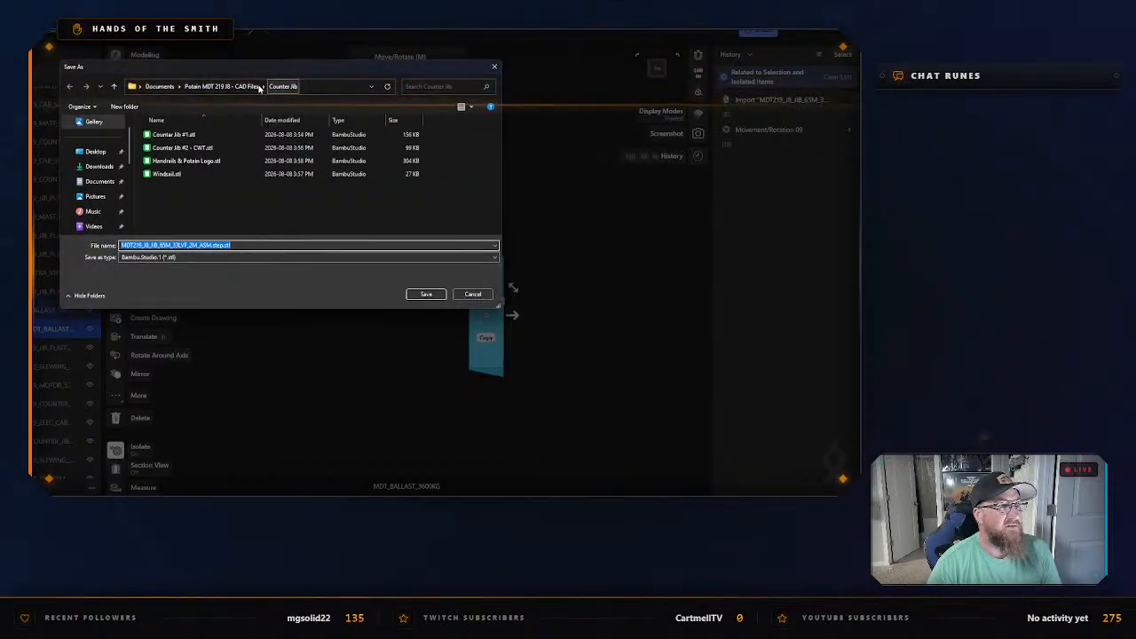
Create a folder named Counterweight inside the Counter Jib folder and open it as the save location.
click(240, 86)
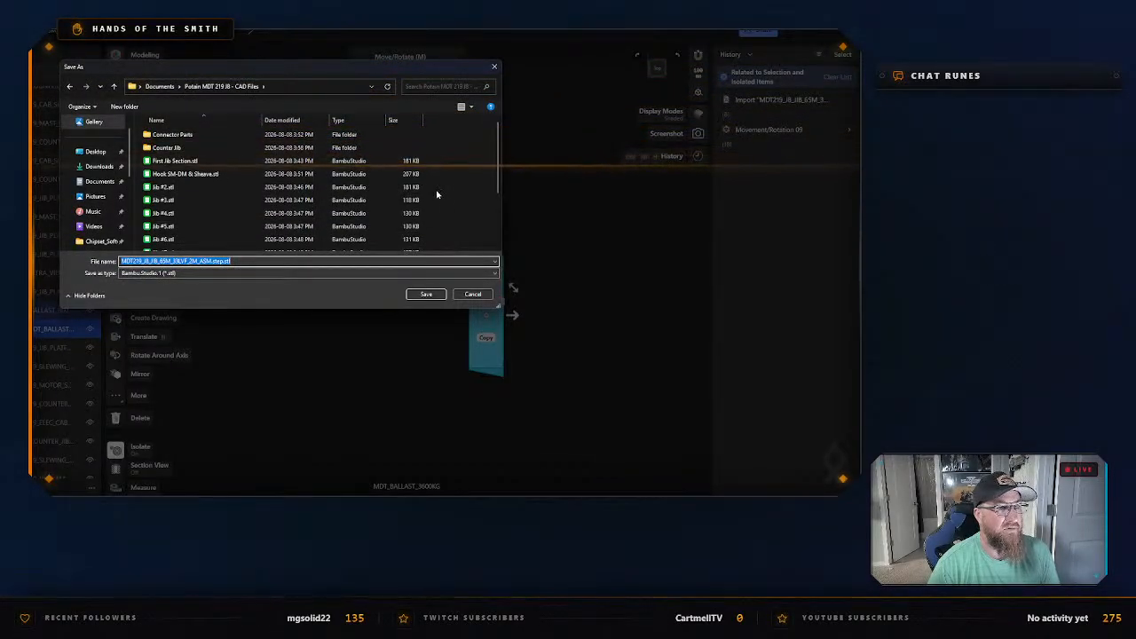
double_click(217, 148)
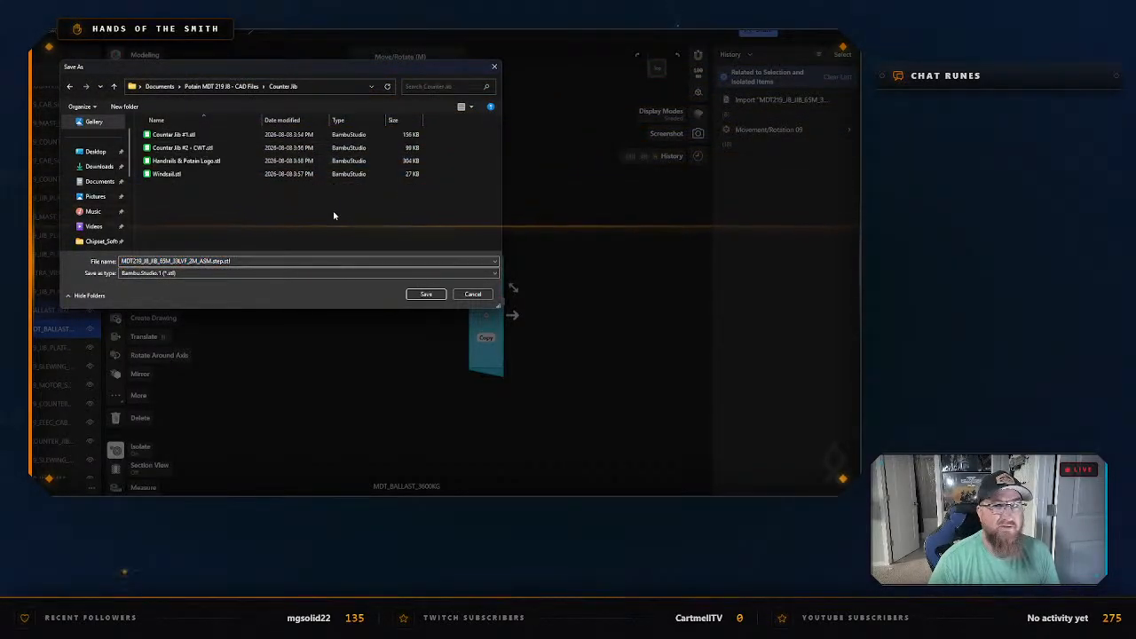
right_click(311, 215)
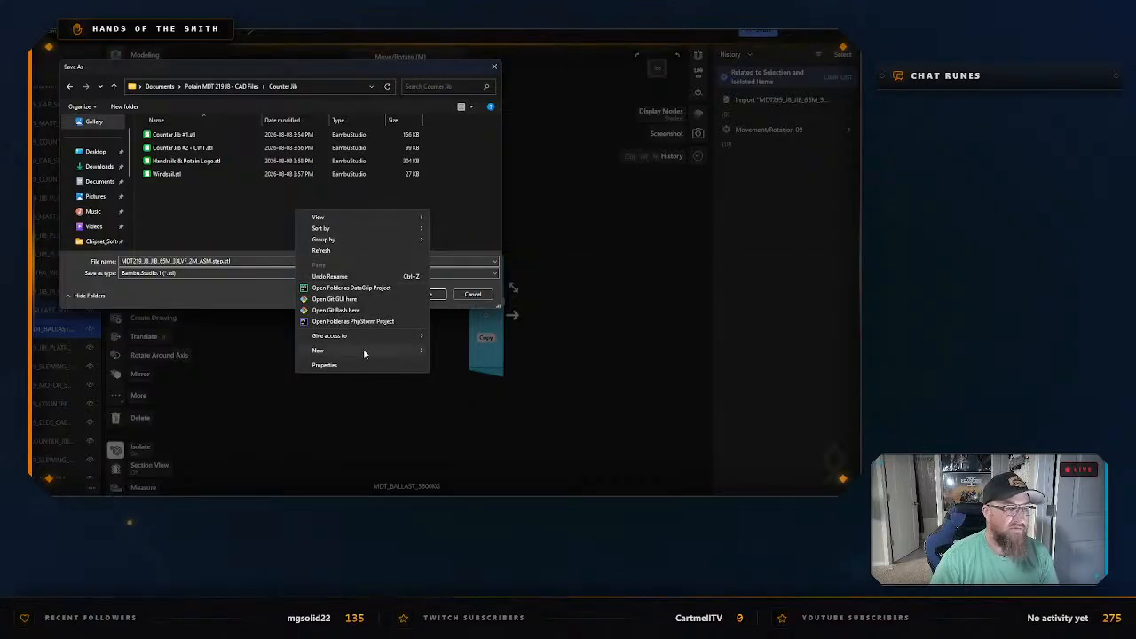
mouse_move(363, 352)
click(444, 351)
text(C)
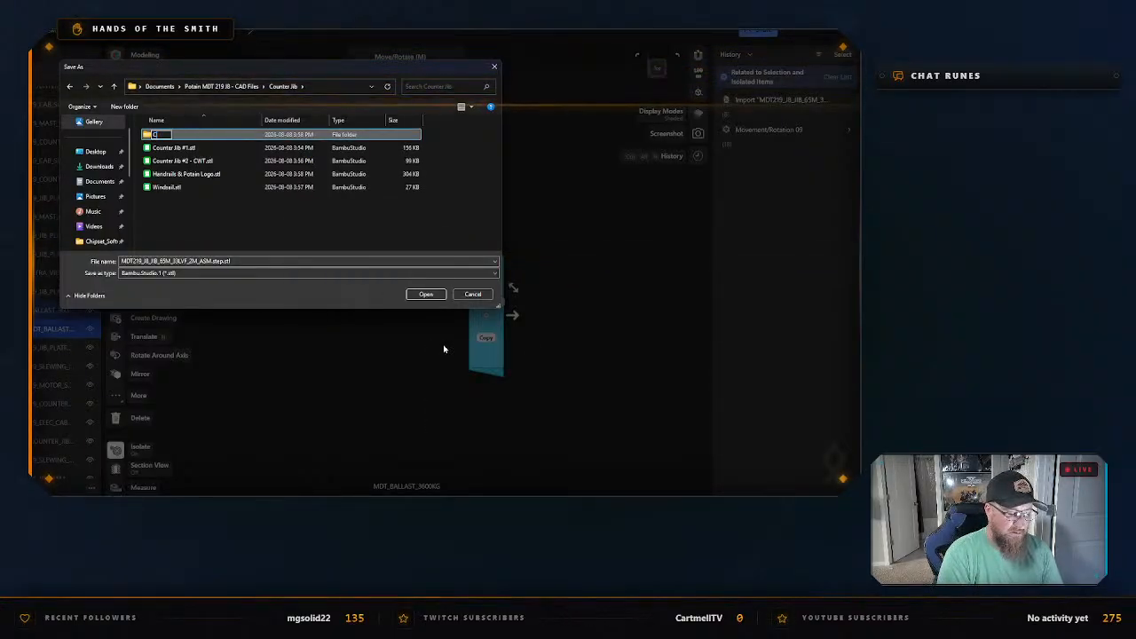
text(ounterweight)
key(Return)
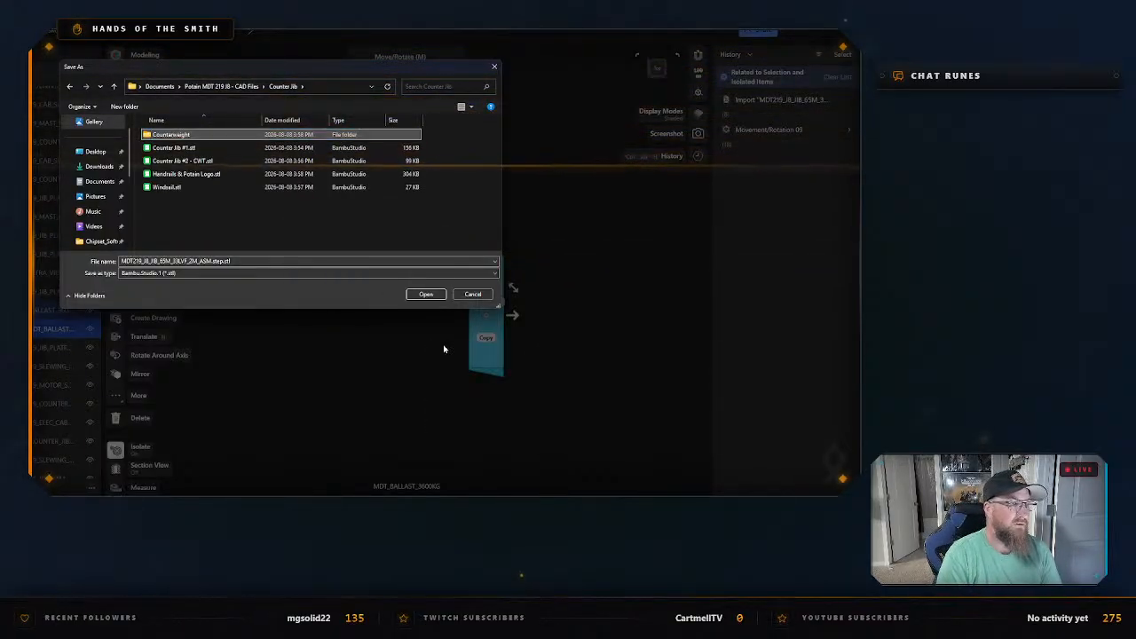
double_click(170, 134)
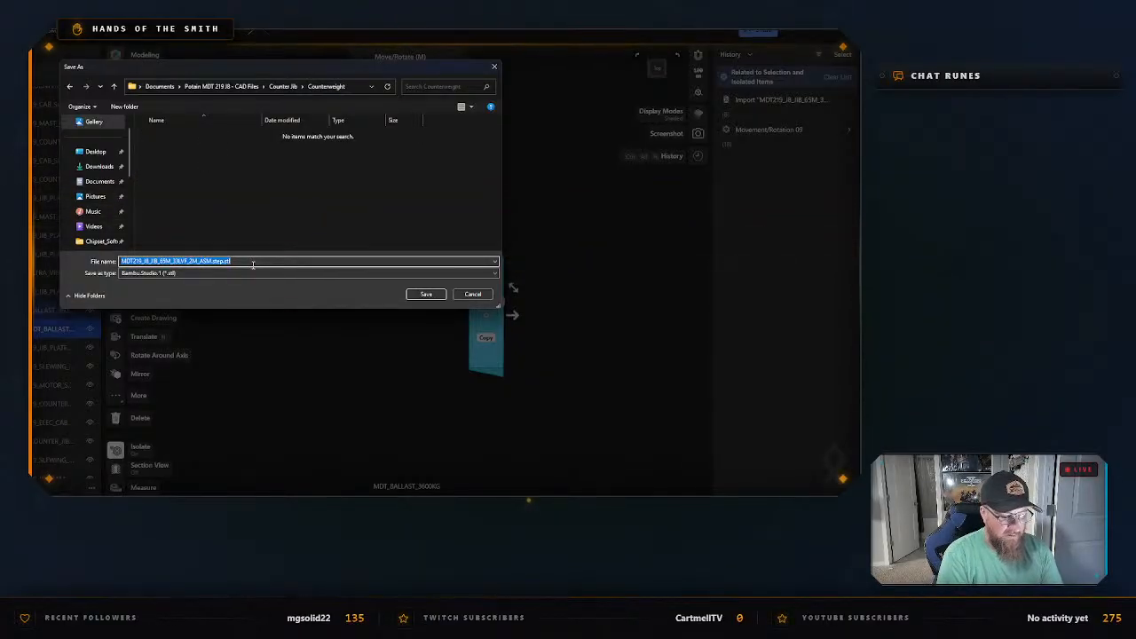
Save the ballast block's STL as CWT 3600kg in the Counterweight folder, and exit isolation.
text(CWT)
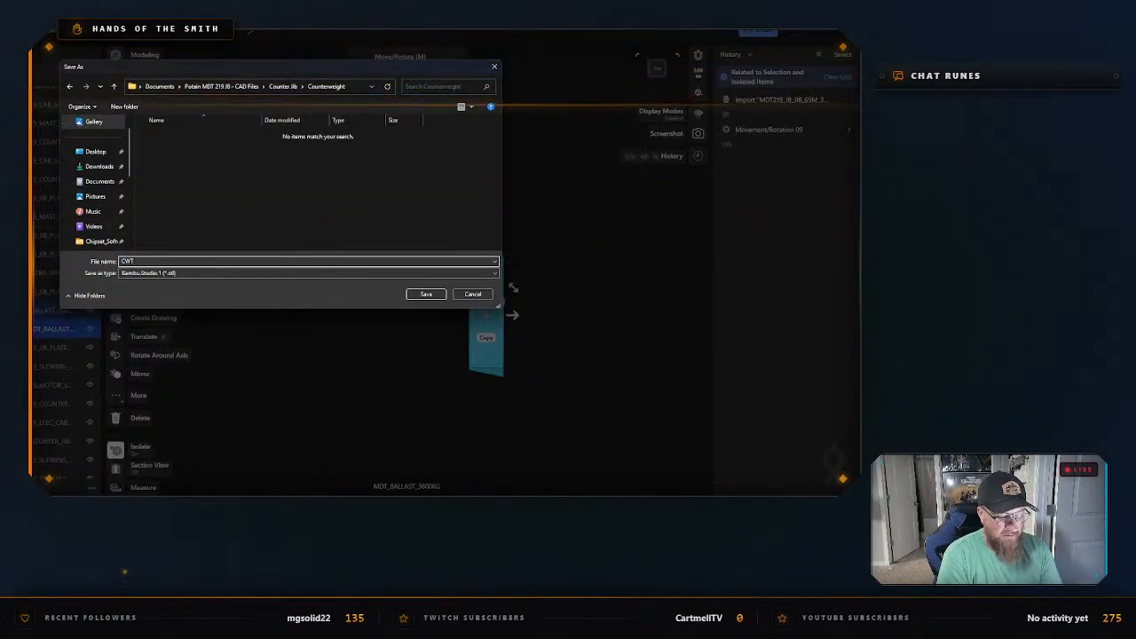
text( 3600kg)
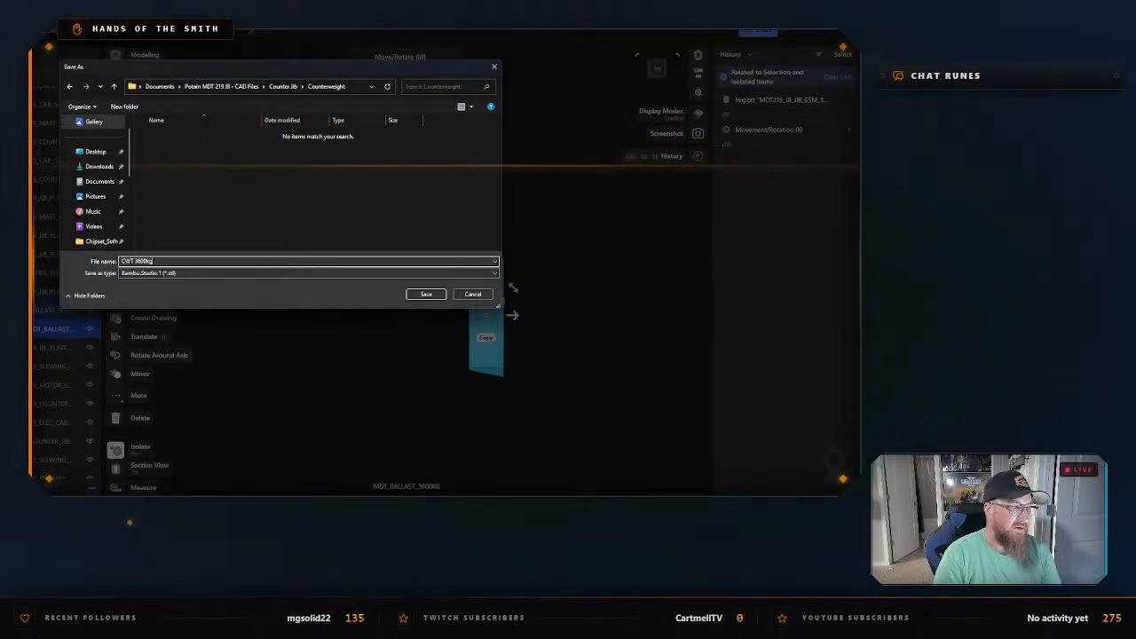
key(Return)
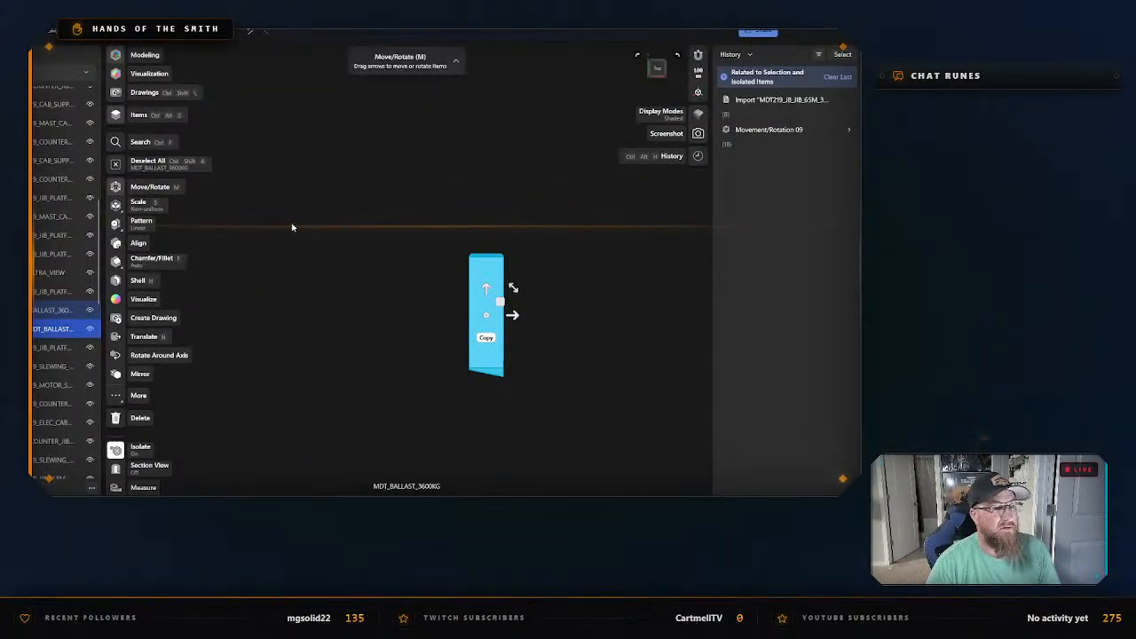
click(293, 203)
right_click(294, 204)
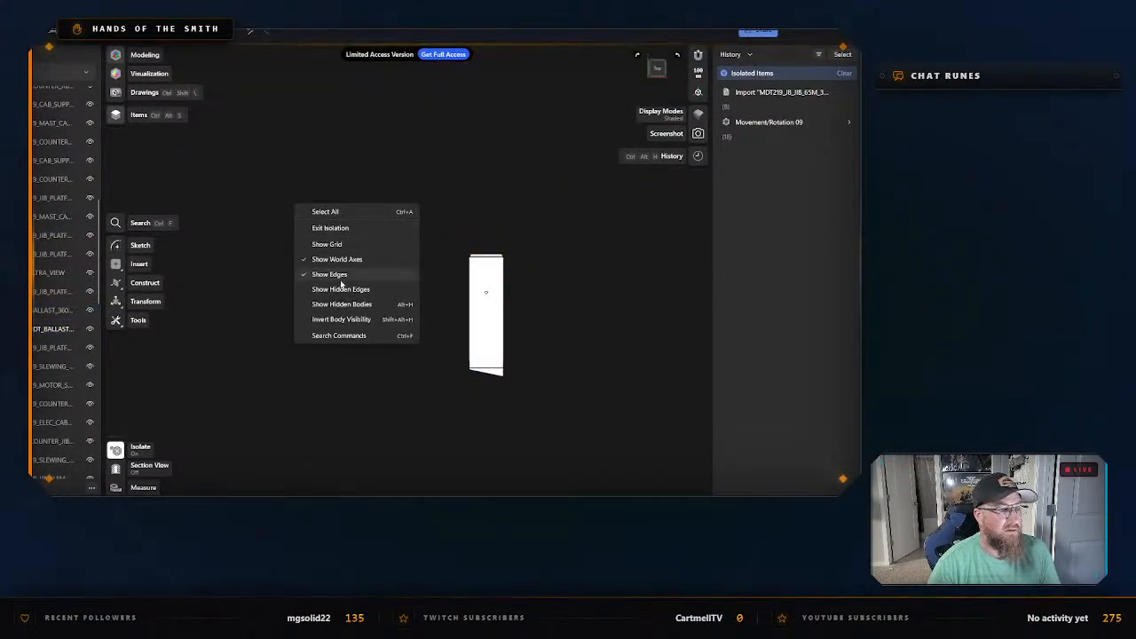
click(331, 228)
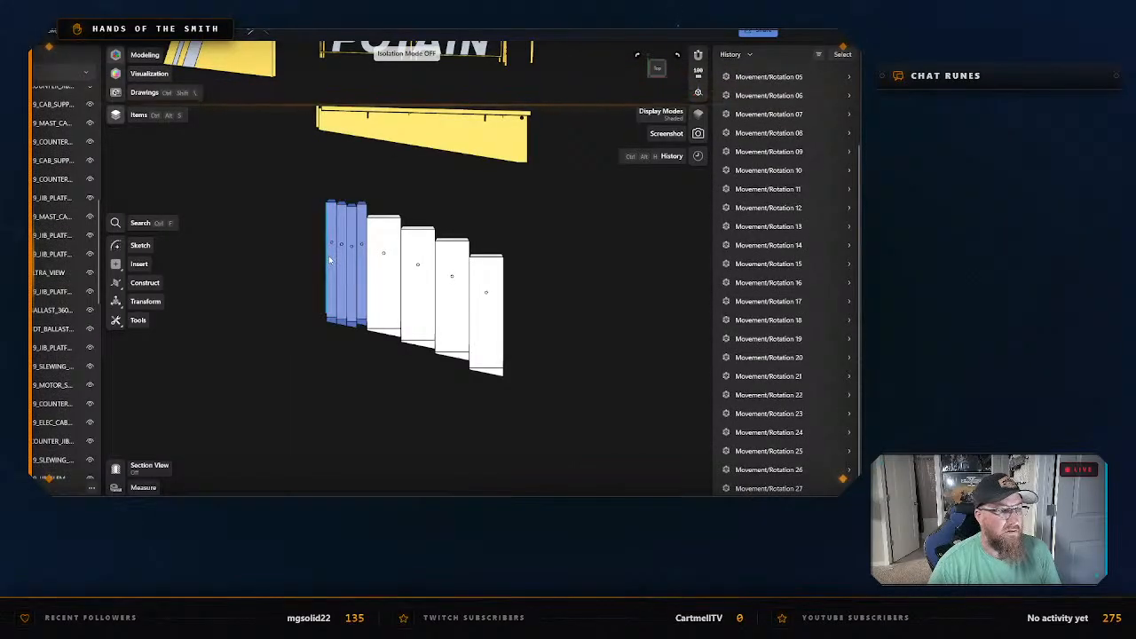
Isolate the outermost thin blue ballast block, MDT_BALLAST_1100KG.
click(329, 260)
key(m)
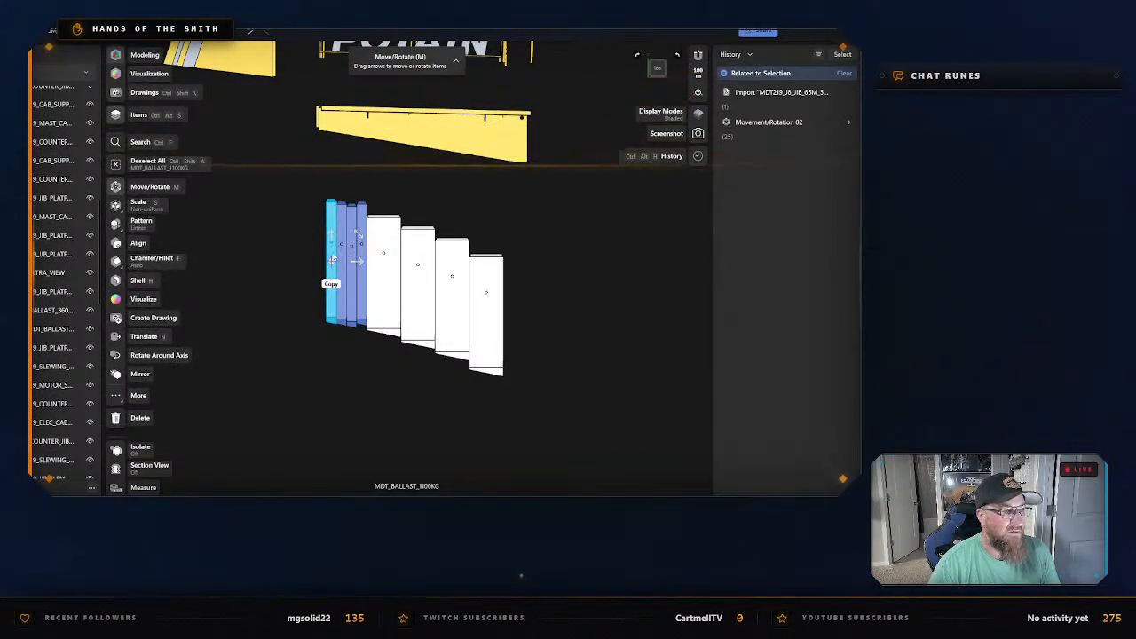
right_click(332, 309)
click(371, 177)
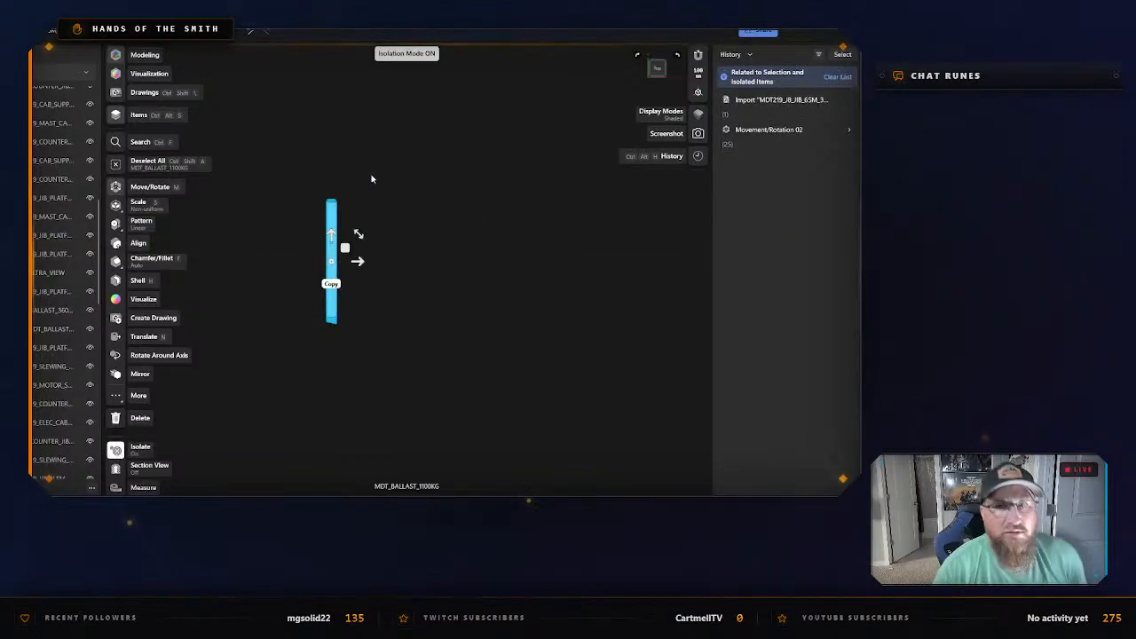
Export the isolated 1100 kg ballast block as STL named CWT 1100kg in the Counterweight folder, and exit isolation.
key(ctrl+e)
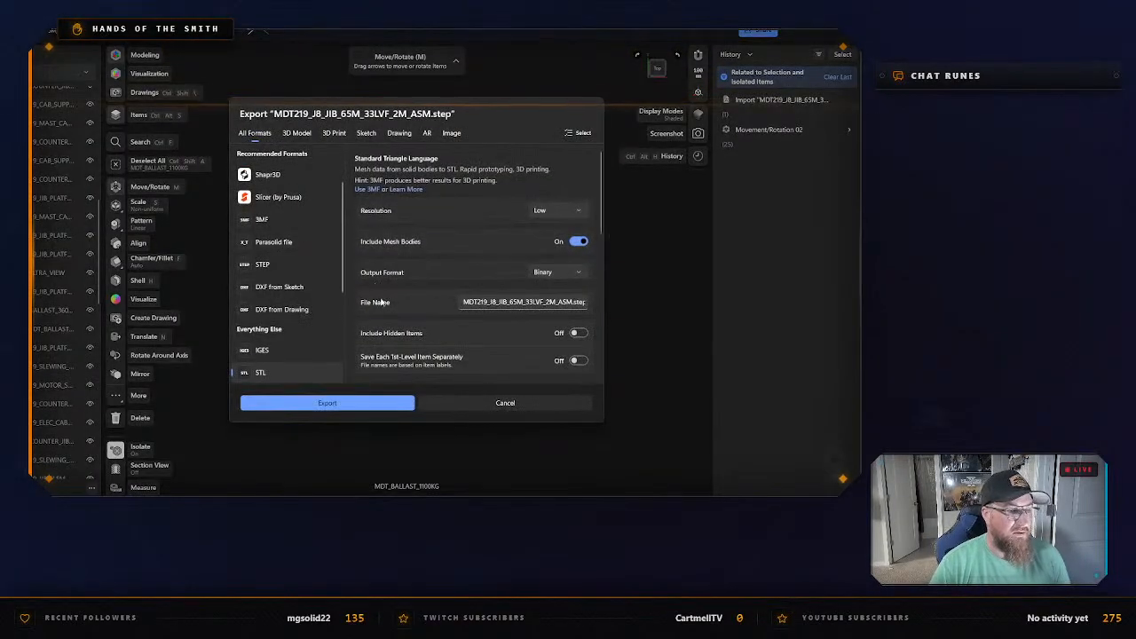
key(Return)
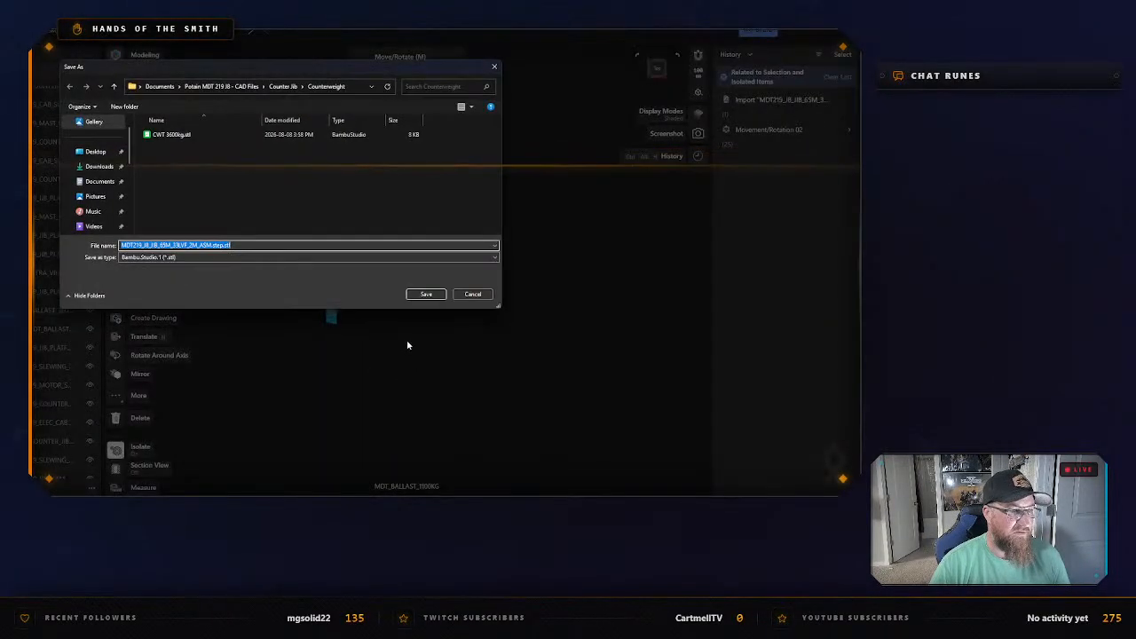
text(CWT)
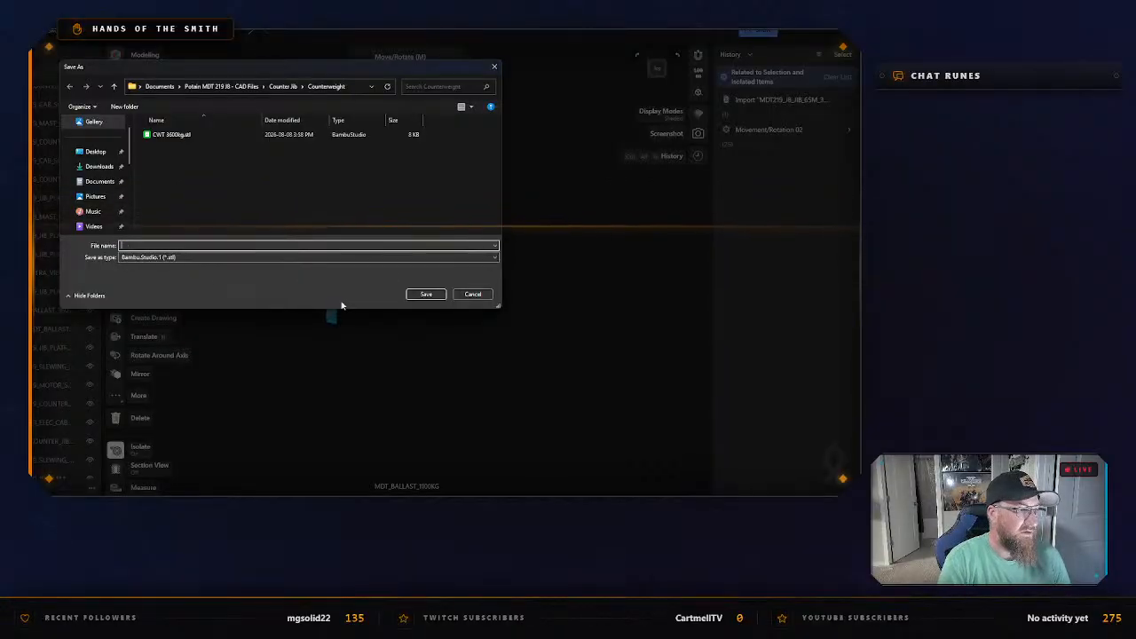
text( 1100kg)
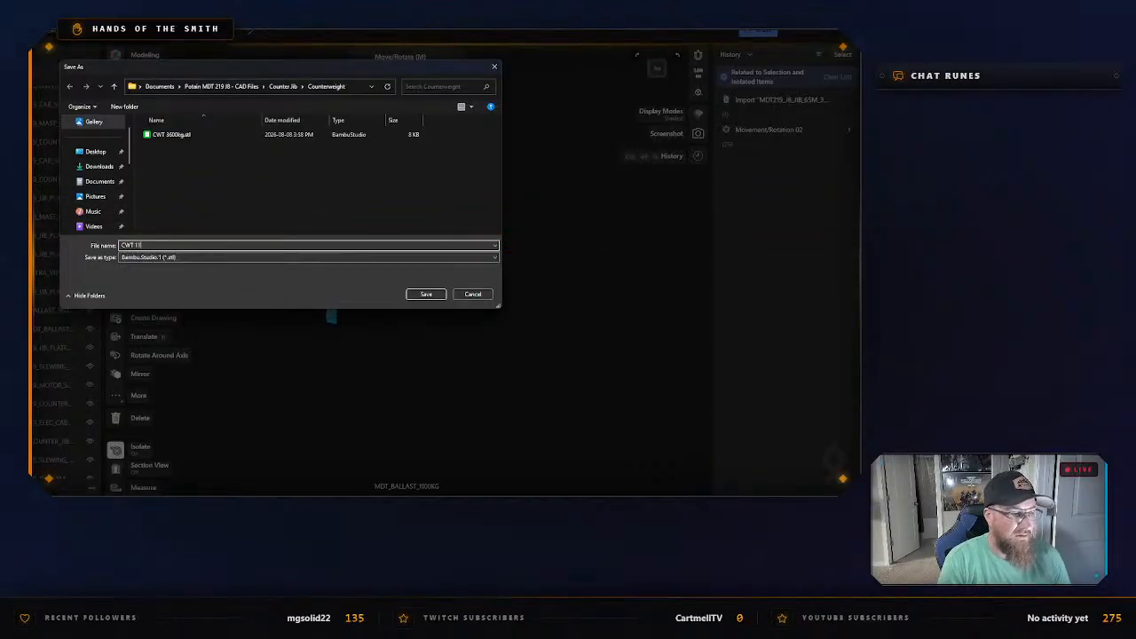
key(Return)
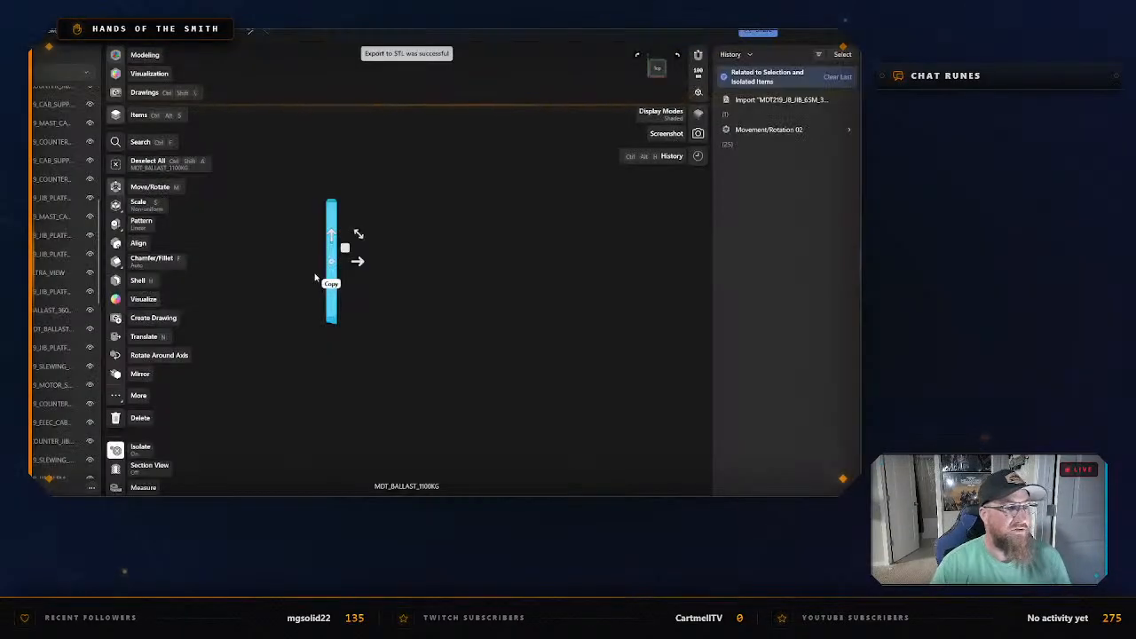
right_click(423, 235)
click(449, 254)
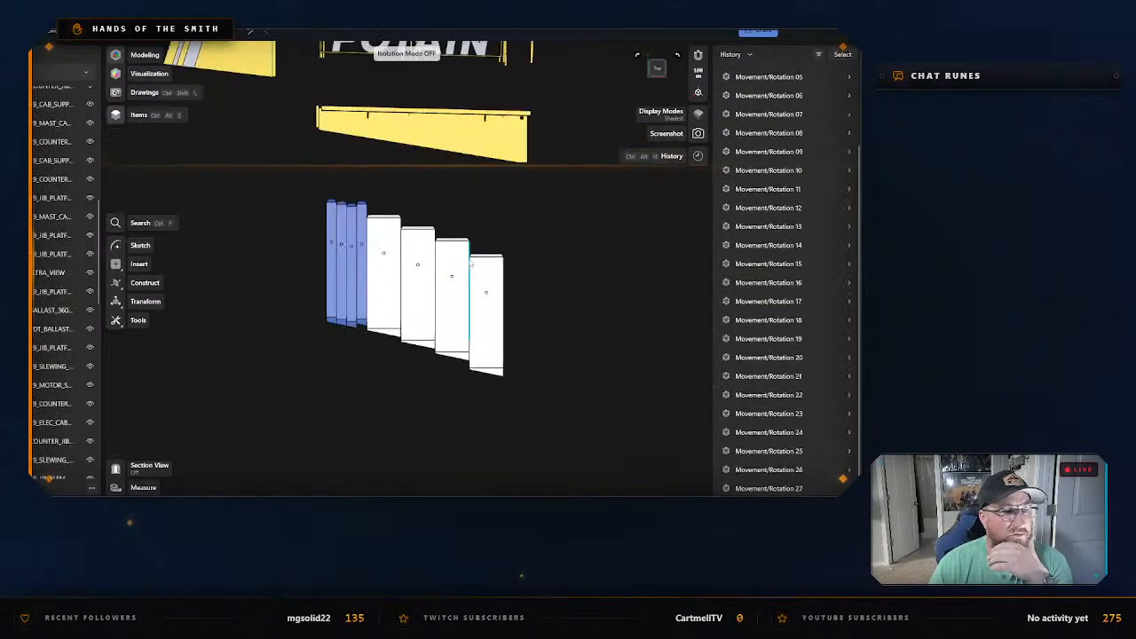
Isolate the yellow cylindrical mast cab body, MDT219_MAST_CAB_BIM, located between the ballast blocks and the operator's cab.
scroll(511, 226, down, 2)
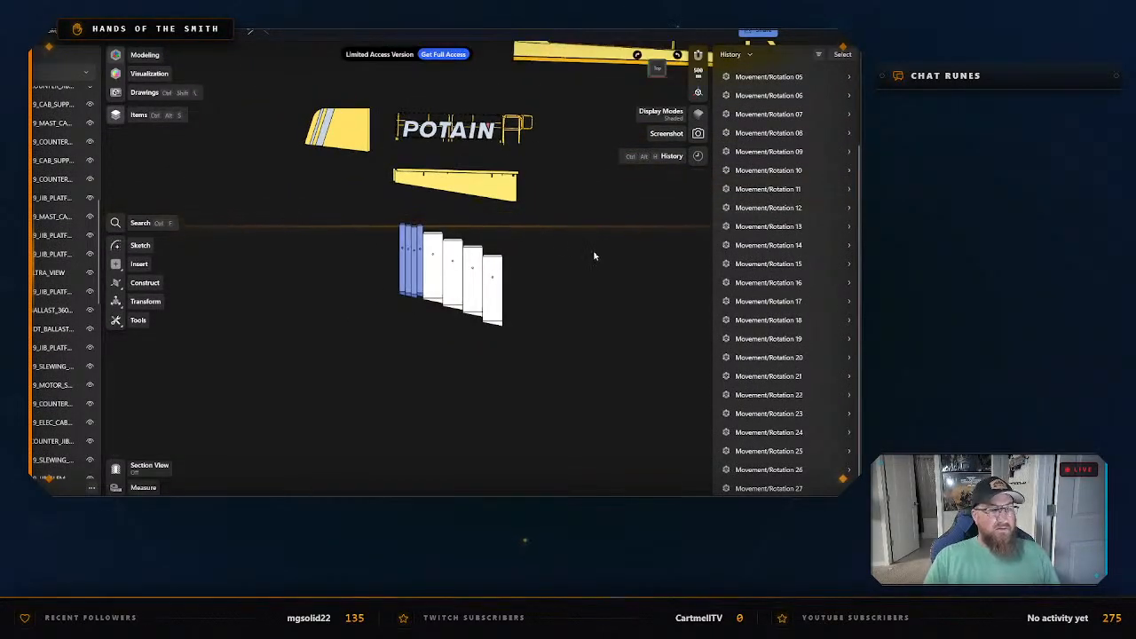
middle_drag(580, 258, 415, 340)
middle_drag(539, 178, 427, 229)
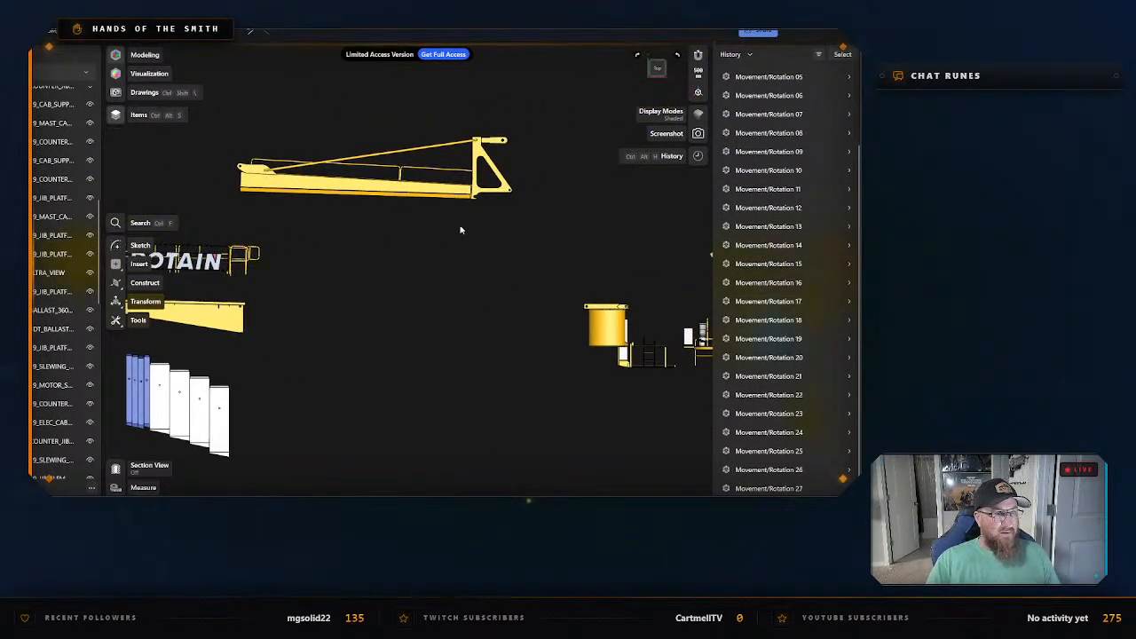
middle_drag(571, 361, 426, 304)
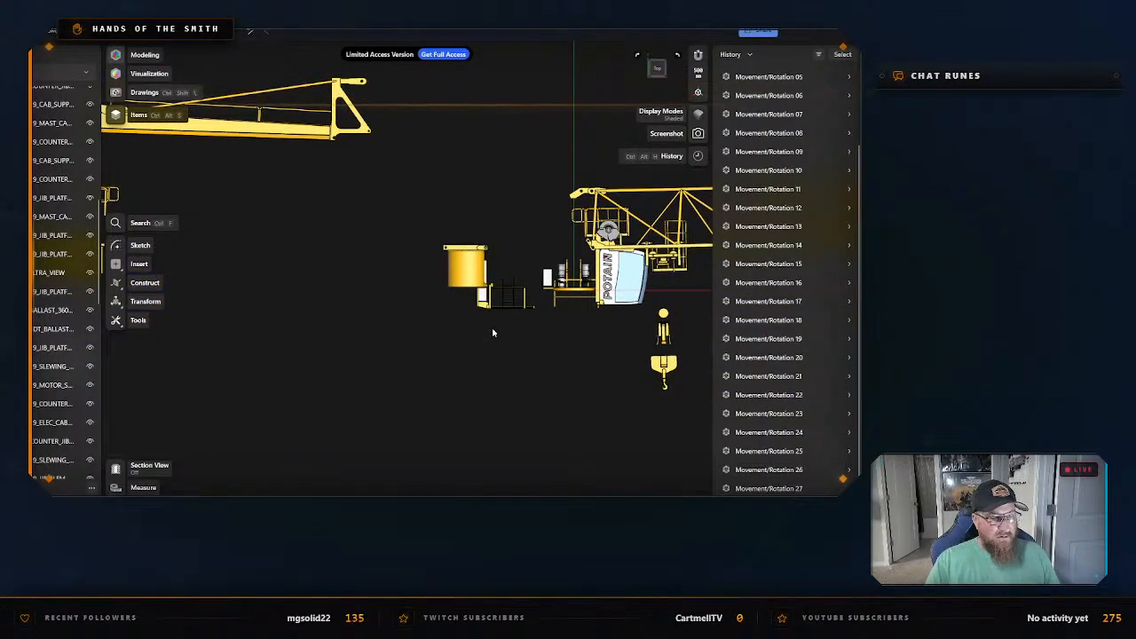
scroll(493, 332, up, 2)
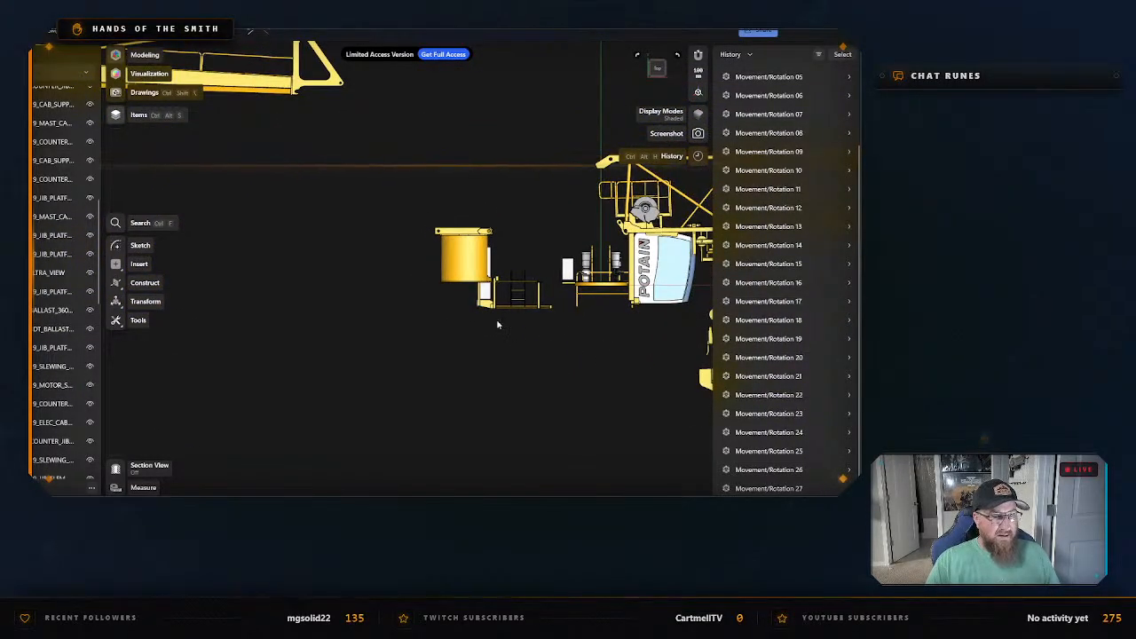
scroll(503, 329, up, 1)
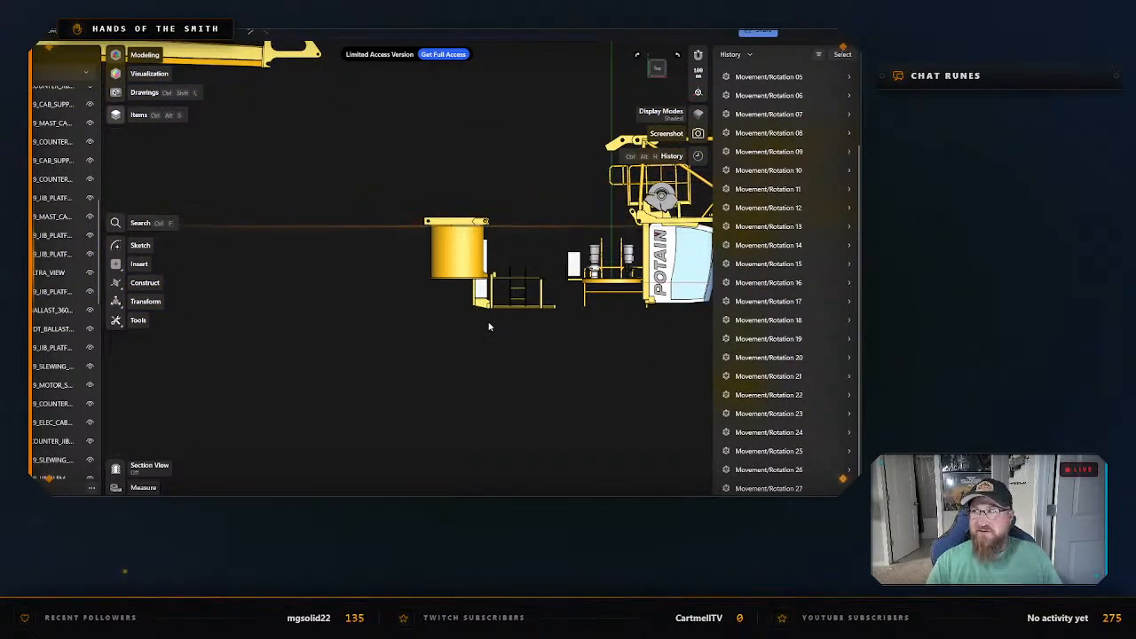
scroll(488, 324, up, 1)
middle_drag(447, 301, 401, 321)
drag(409, 322, 410, 329)
right_drag(409, 320, 408, 333)
click(394, 337)
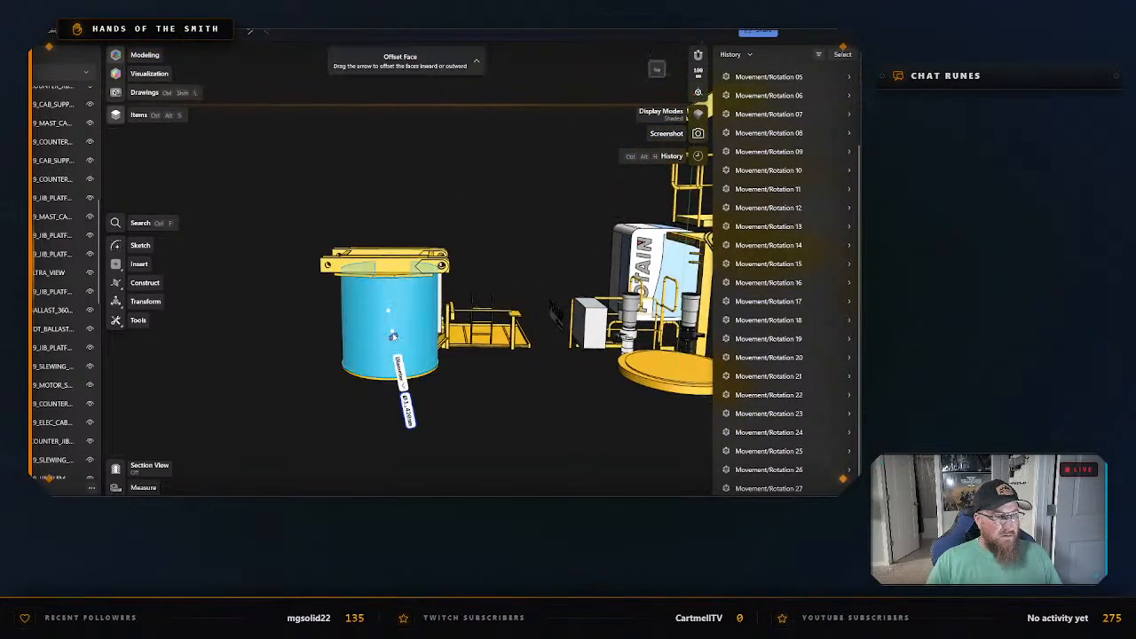
double_click(393, 336)
right_drag(454, 373, 382, 330)
right_click(373, 323)
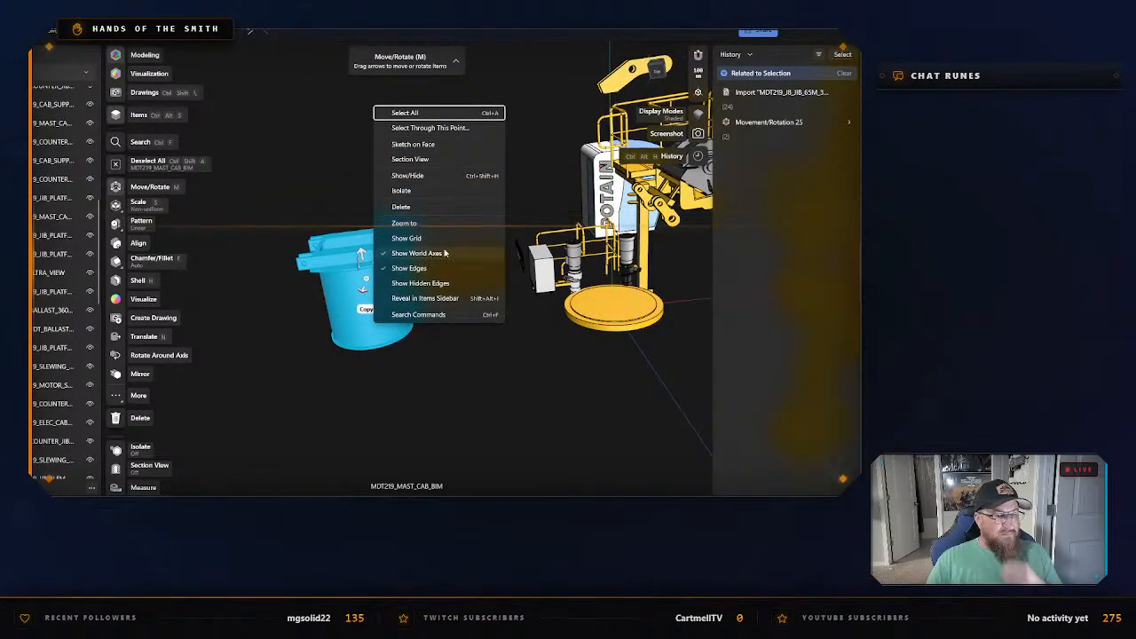
click(415, 193)
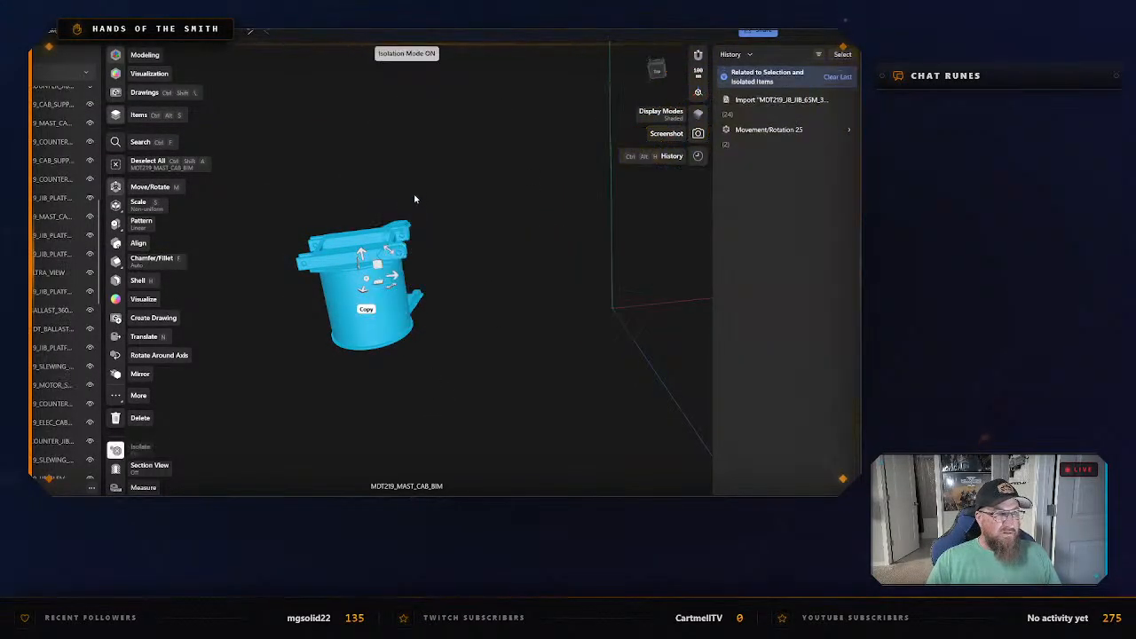
Start the mast cab's STL export, creating and opening a Mast Sections folder inside Potain MDT 219 J8 - CAD Files as the save location.
key(ctrl+e)
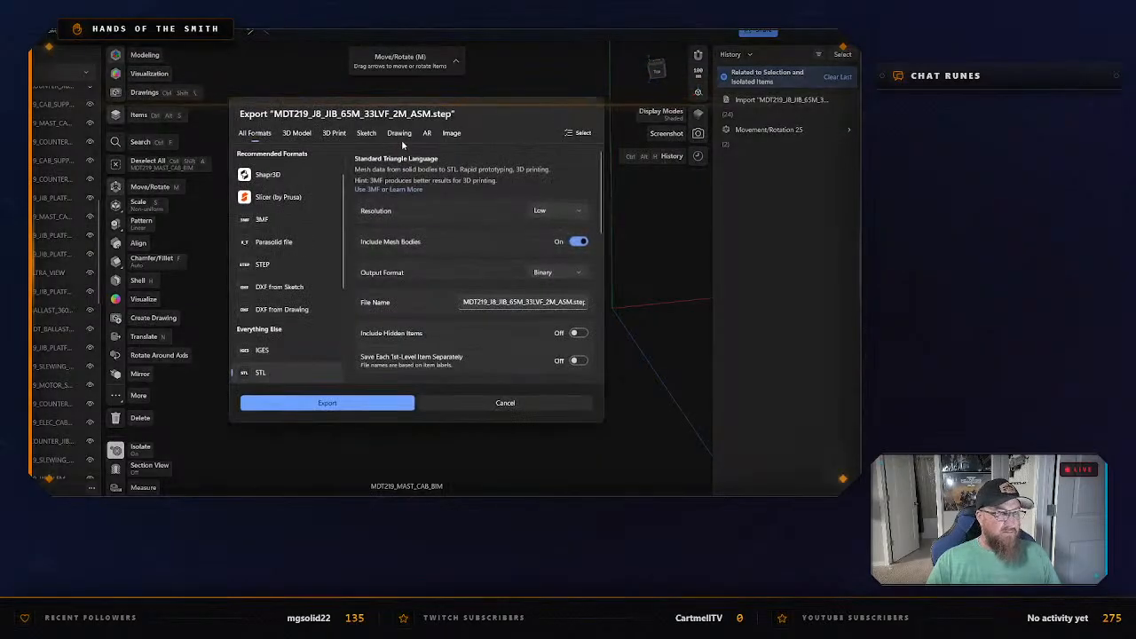
click(399, 403)
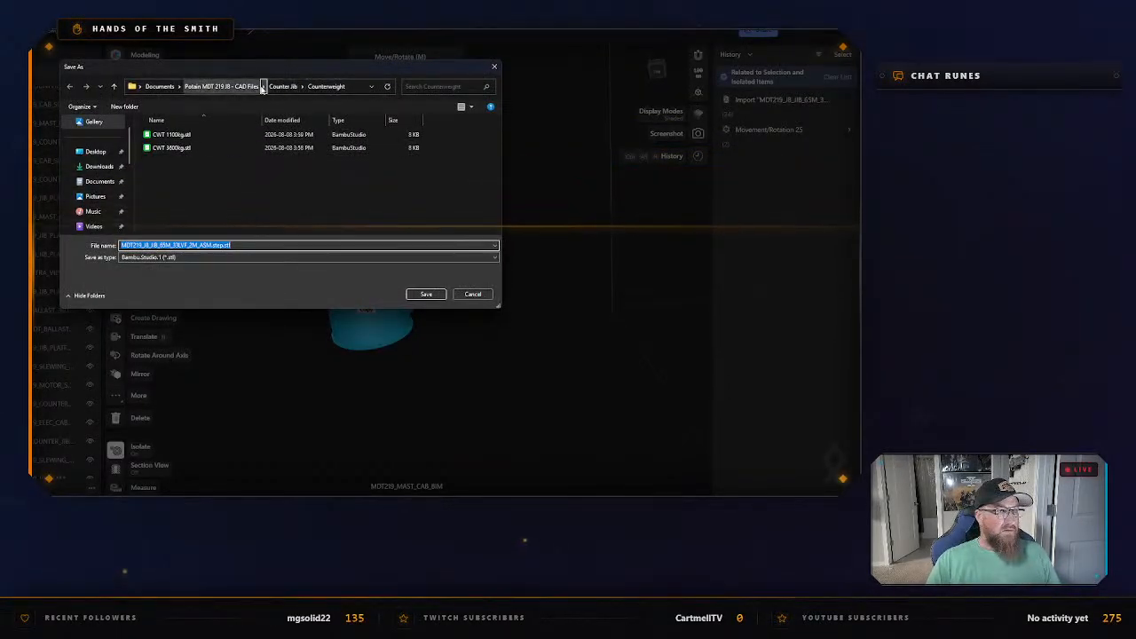
click(221, 86)
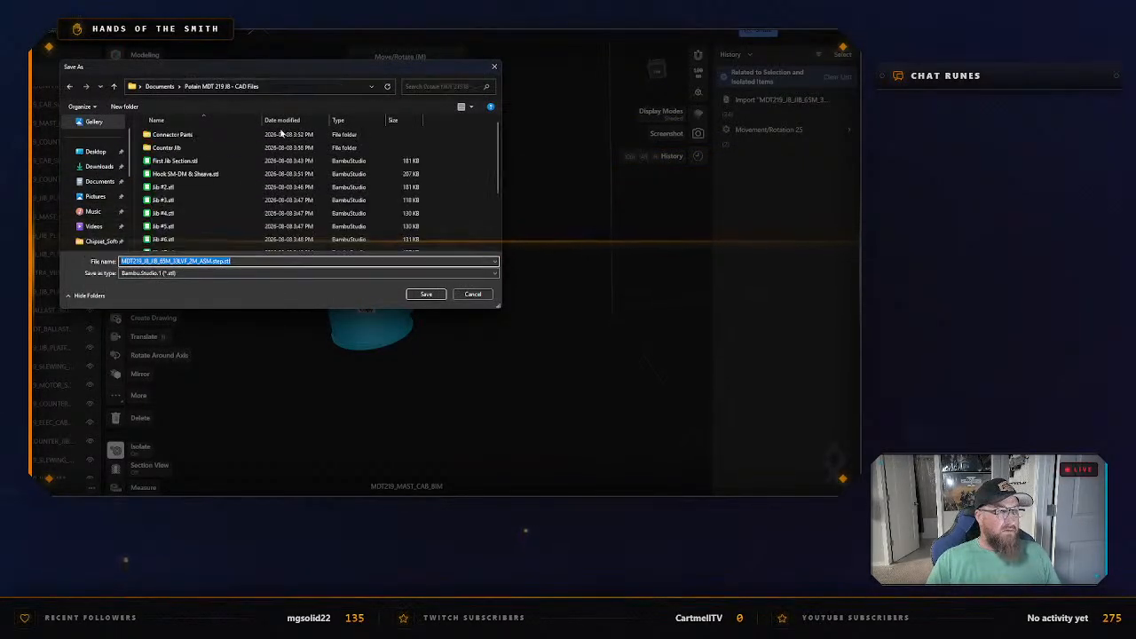
right_click(484, 222)
mouse_move(586, 356)
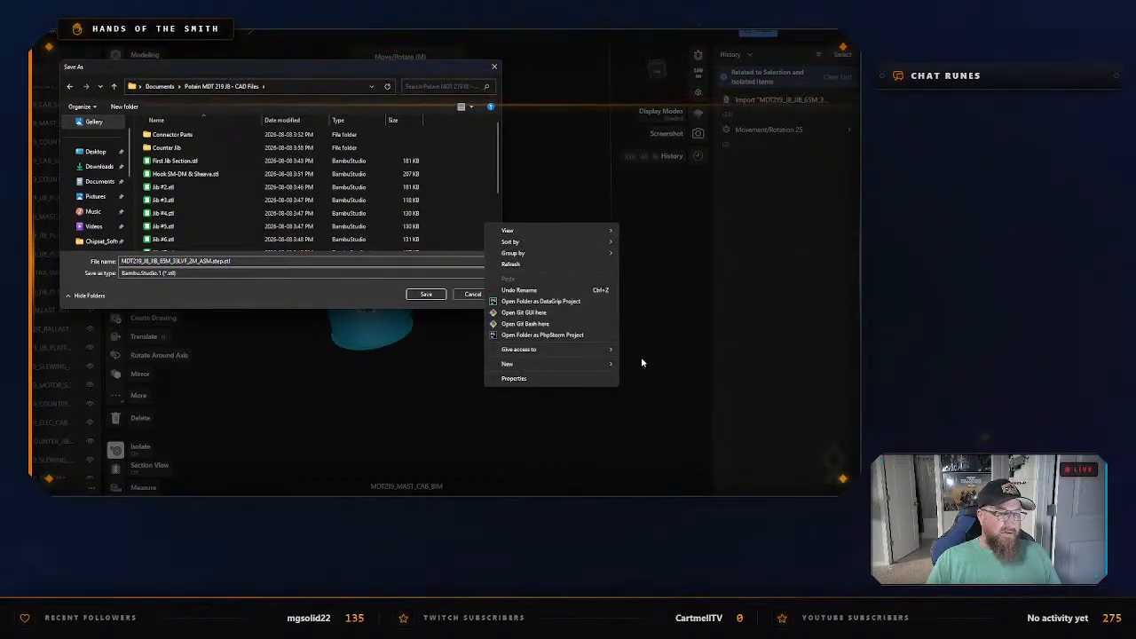
click(634, 365)
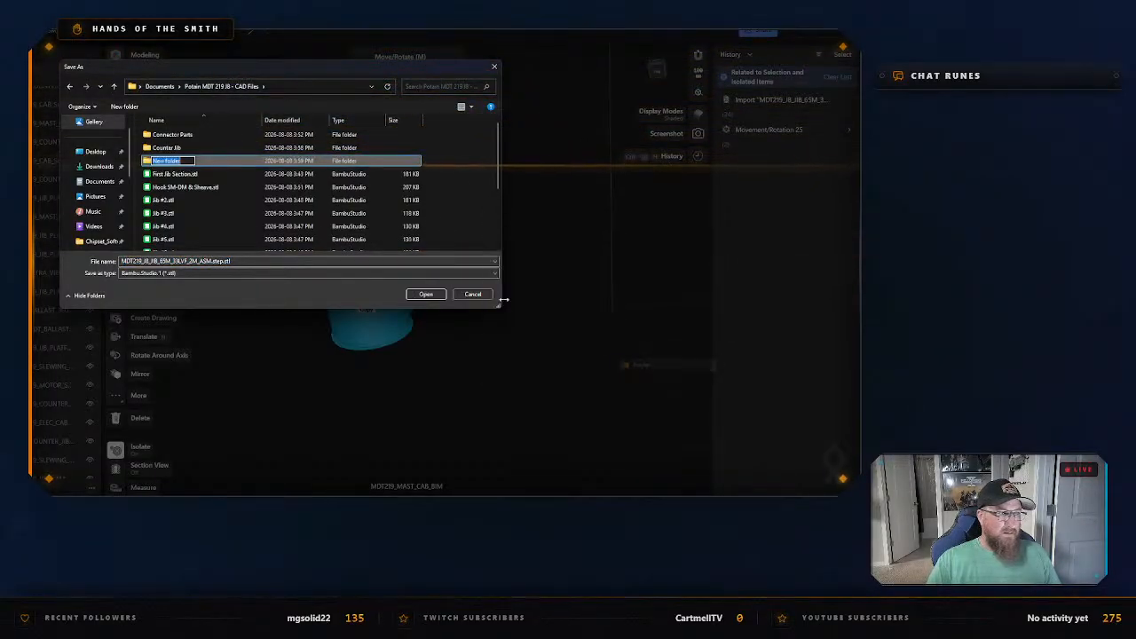
text(Mast)
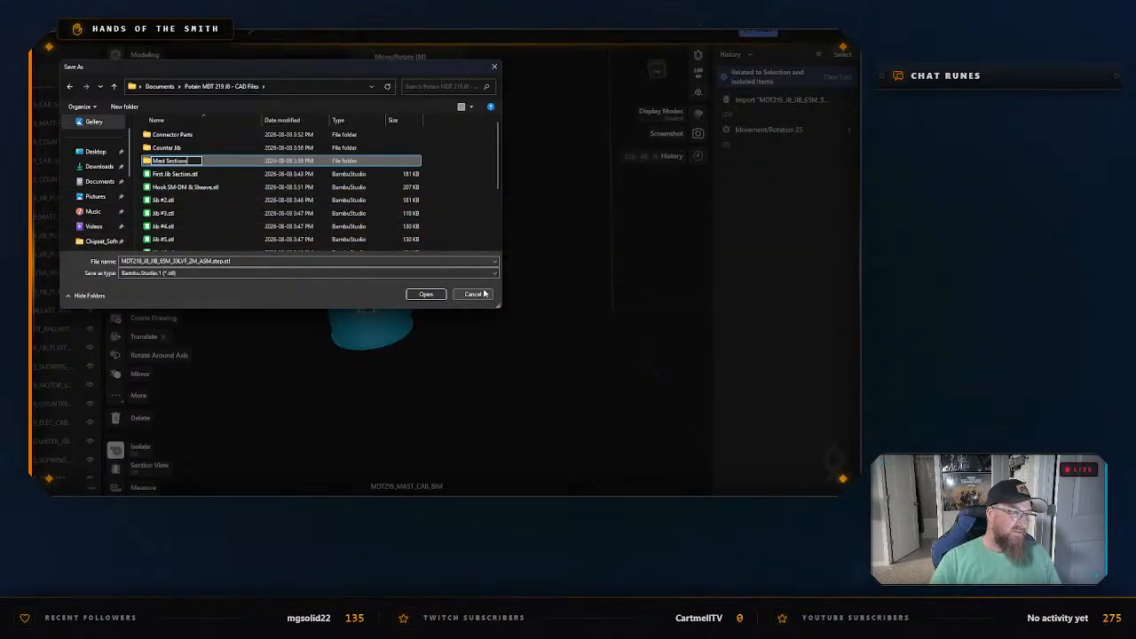
text( Sections)
key(Return)
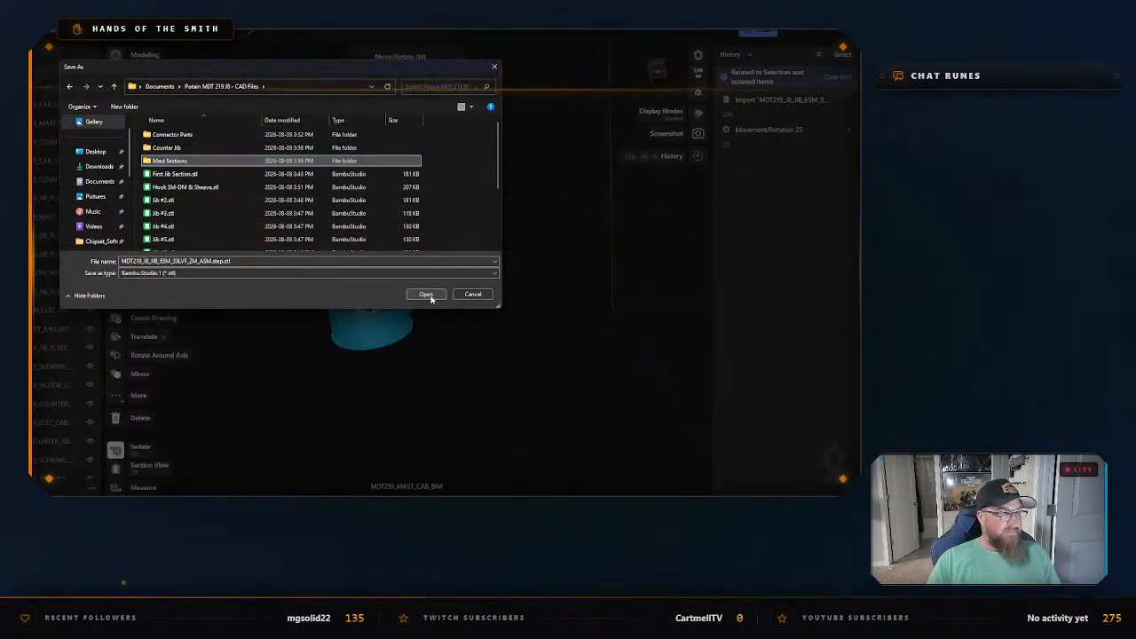
double_click(233, 163)
Save the mast cab's STL as Mast Cab - Slewing Ring in the Mast Sections folder, and exit isolation.
text(M)
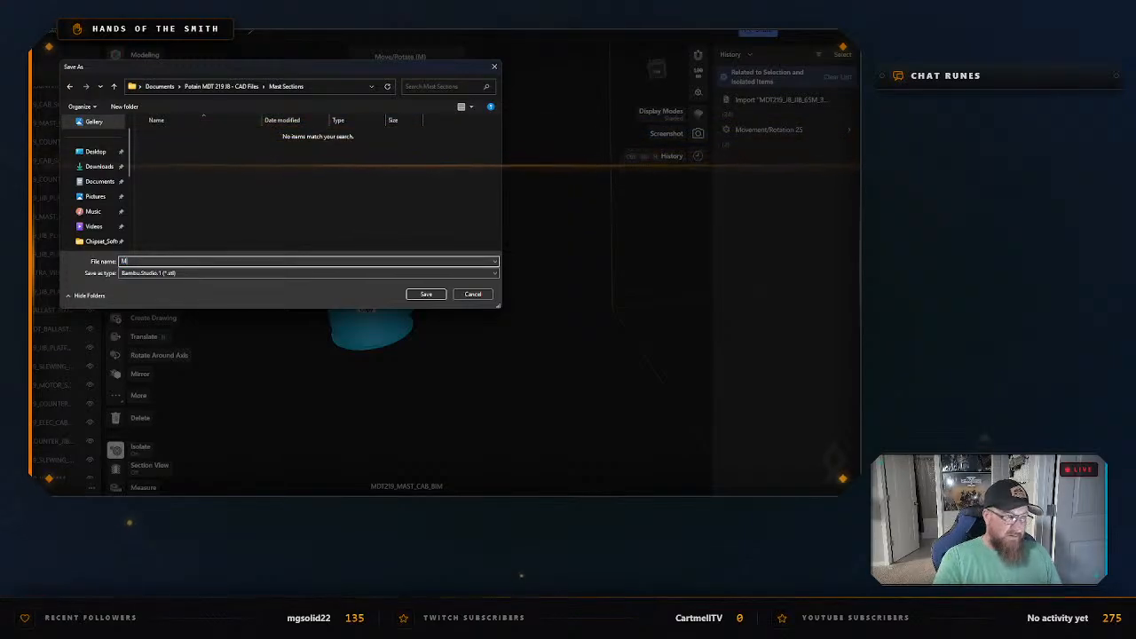
text(ast Cab)
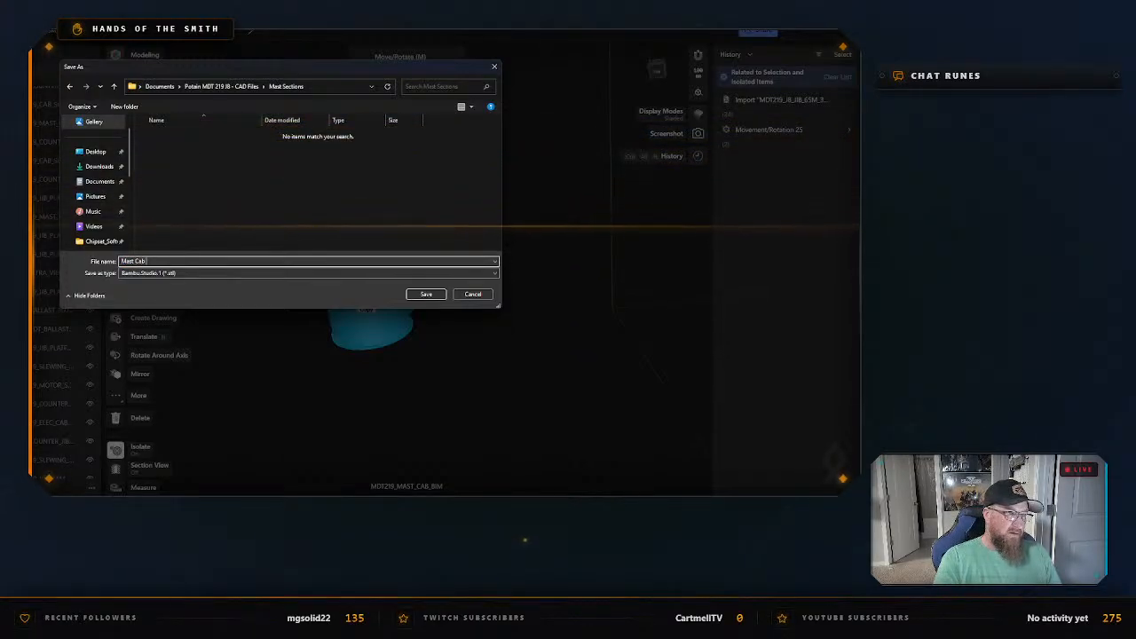
text( - Slewing Ring)
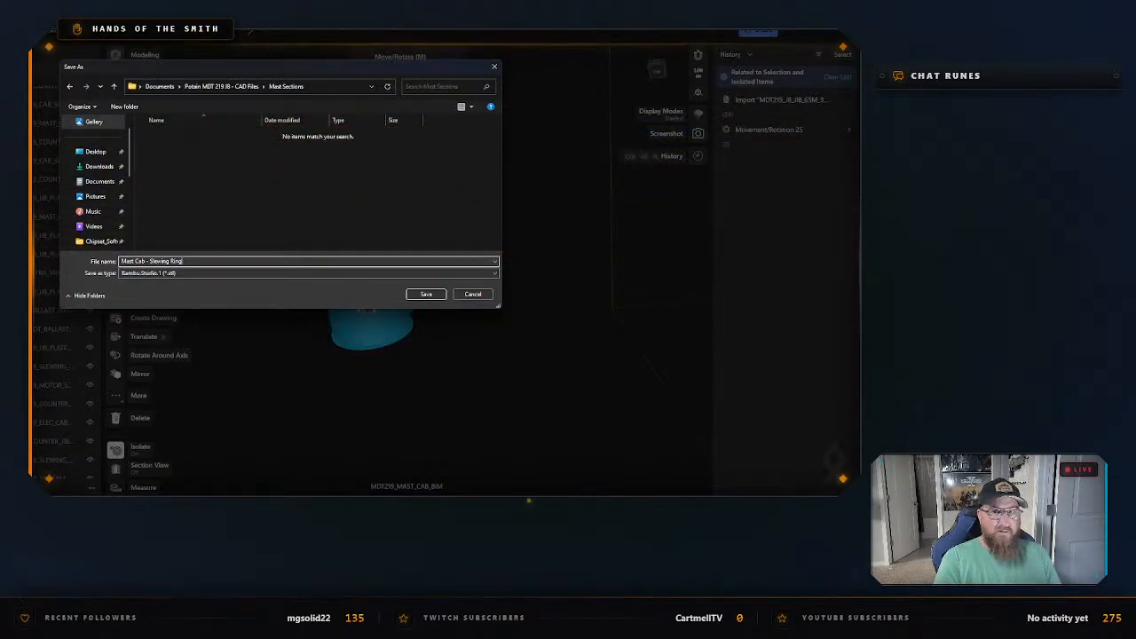
key(Return)
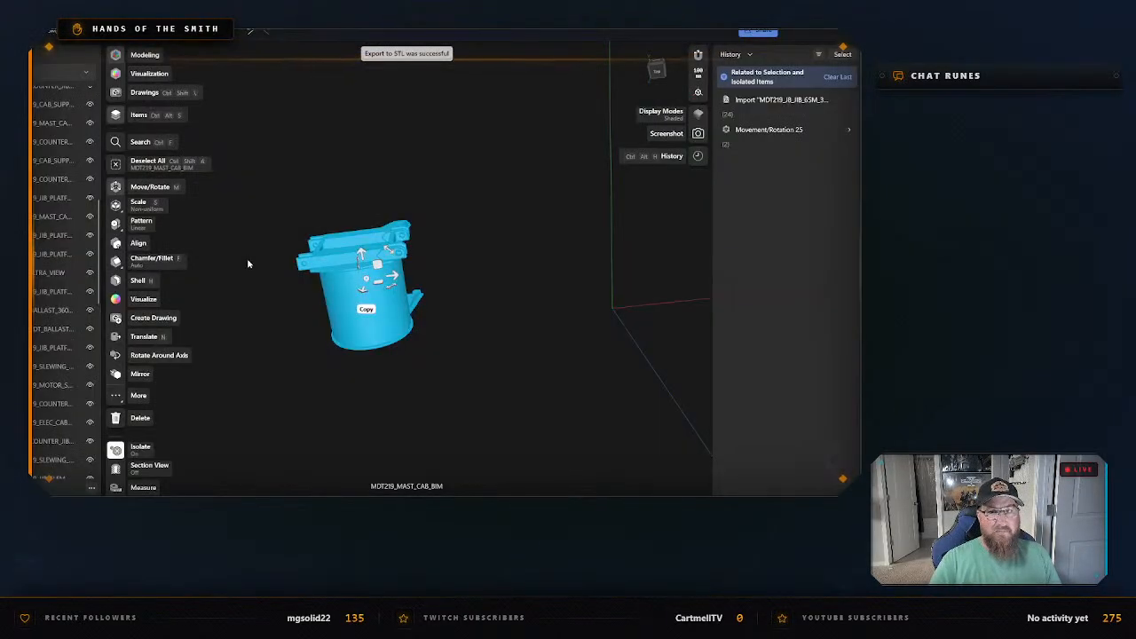
right_click(316, 181)
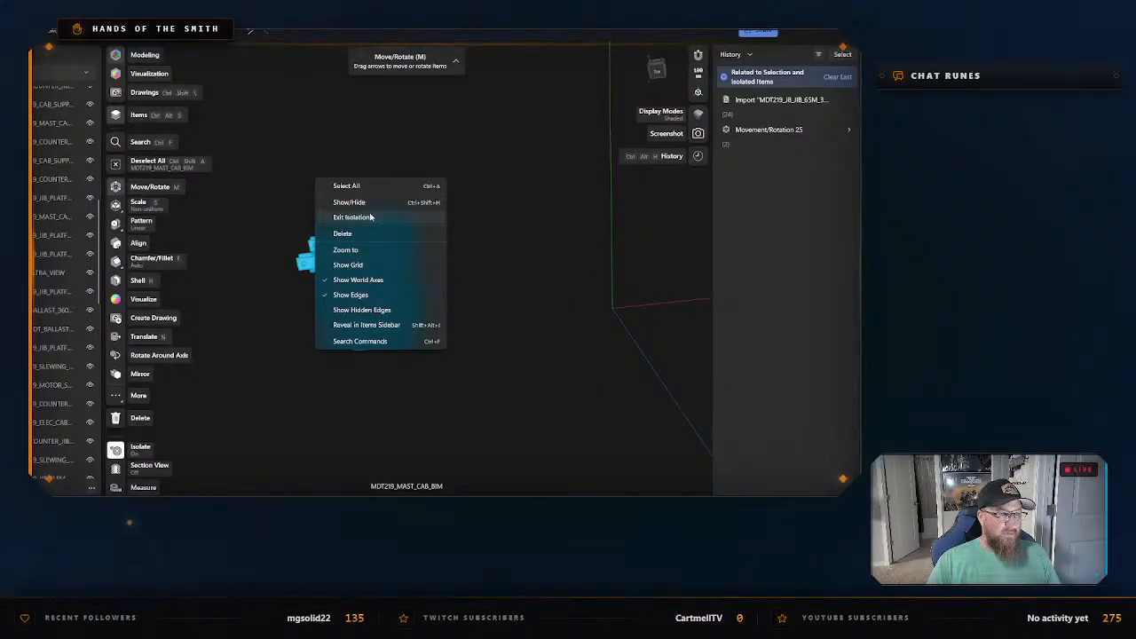
click(353, 218)
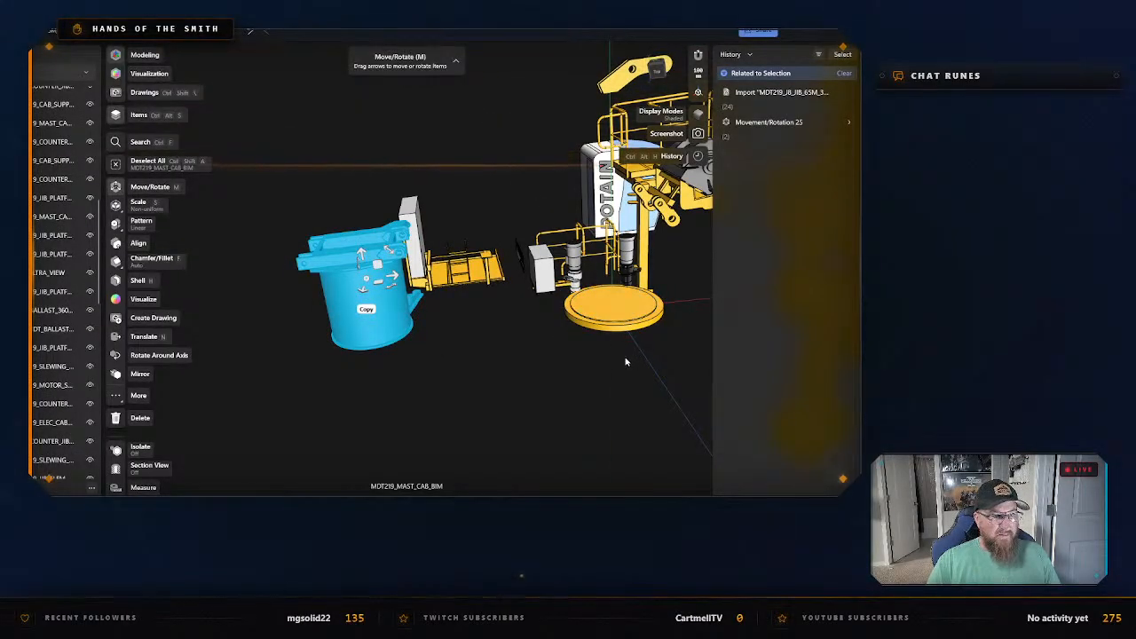
Isolate the round yellow slewing ring, MDT219_SLEWING_RING_BIM, below the operator's cab assembly.
right_drag(625, 362, 607, 385)
click(570, 306)
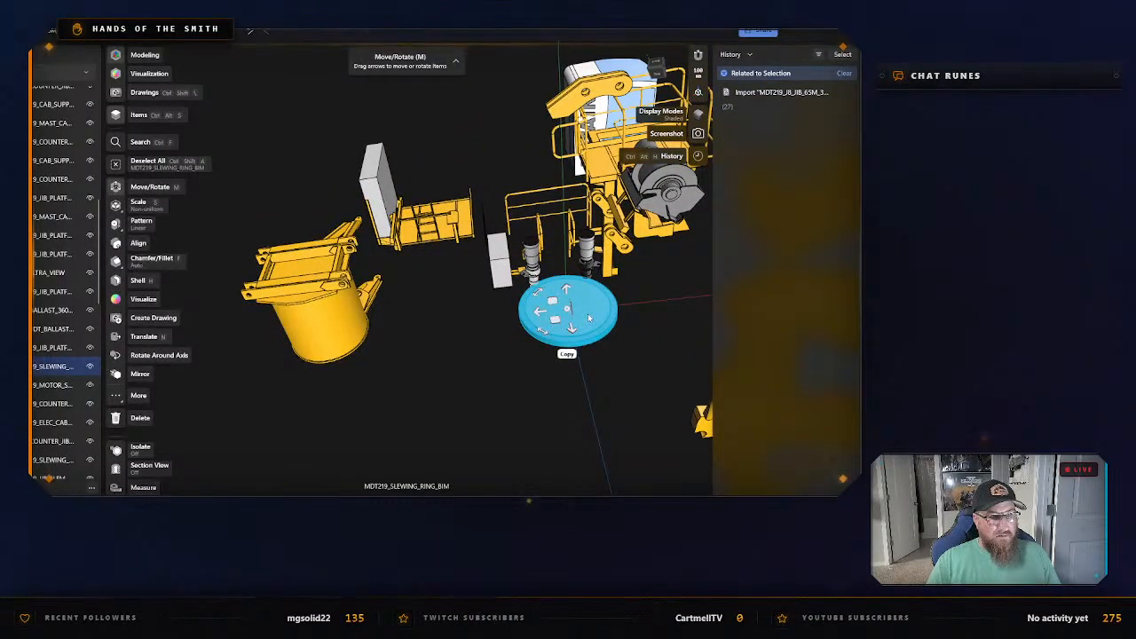
right_click(590, 317)
click(633, 180)
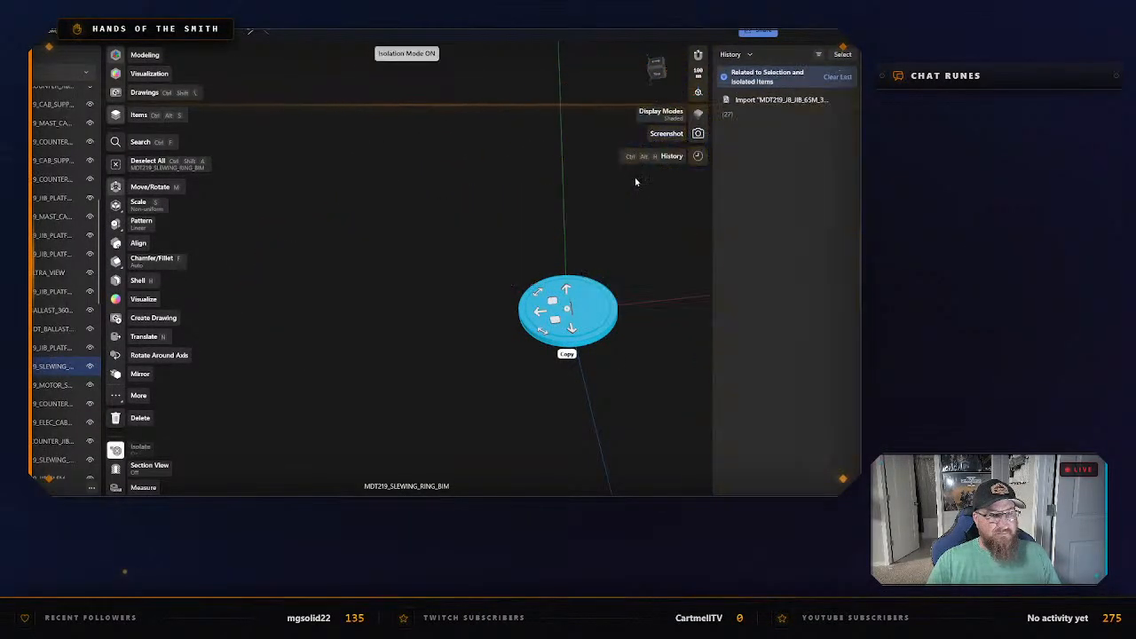
right_click(605, 182)
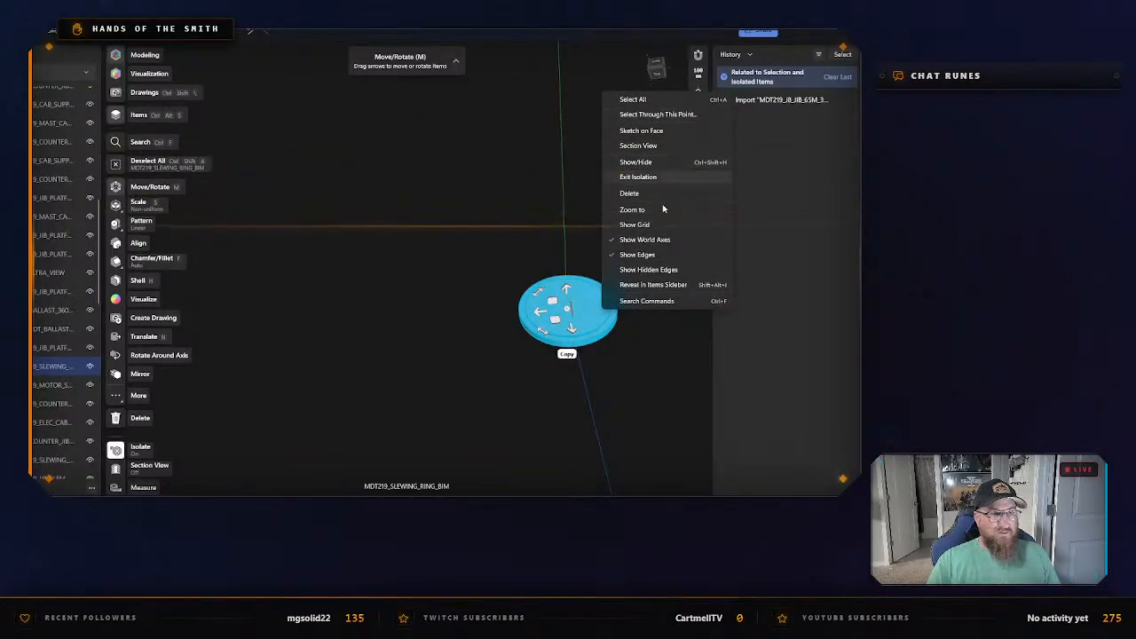
click(580, 183)
Export the isolated slewing ring as an STL named Slewing ring in the Mast Sections folder.
key(ctrl+e)
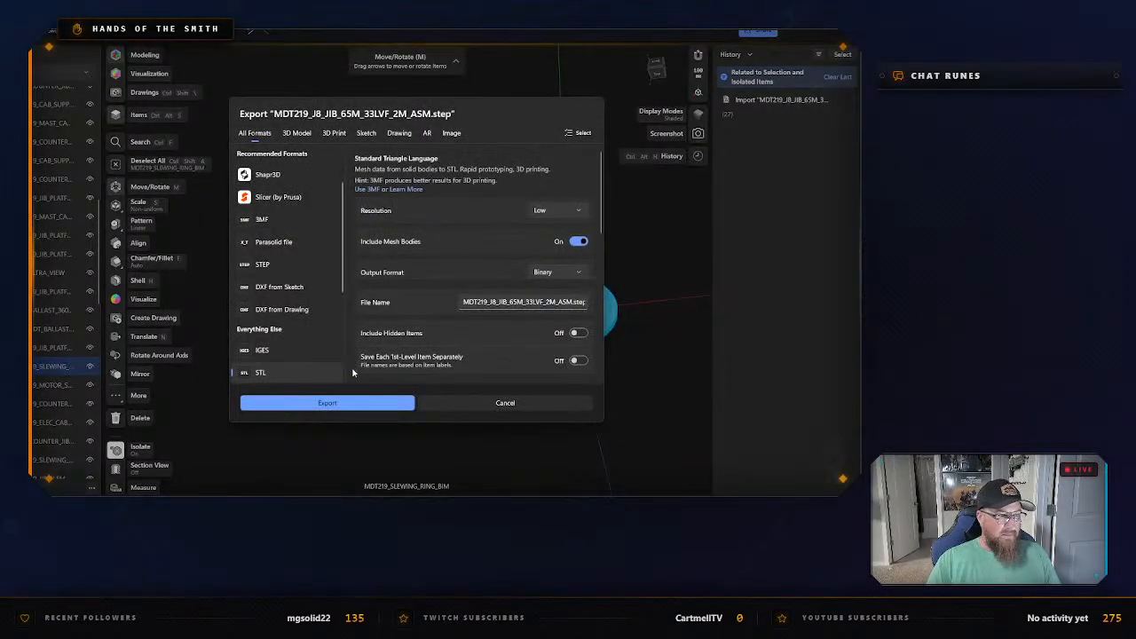
click(345, 405)
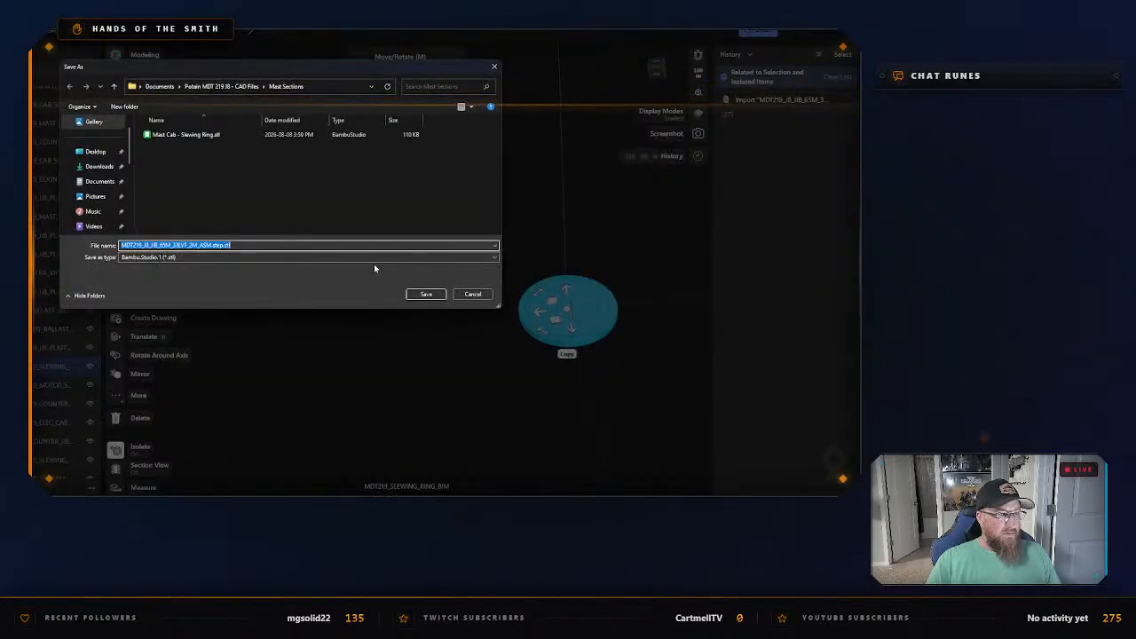
text(Slew)
text(ring -)
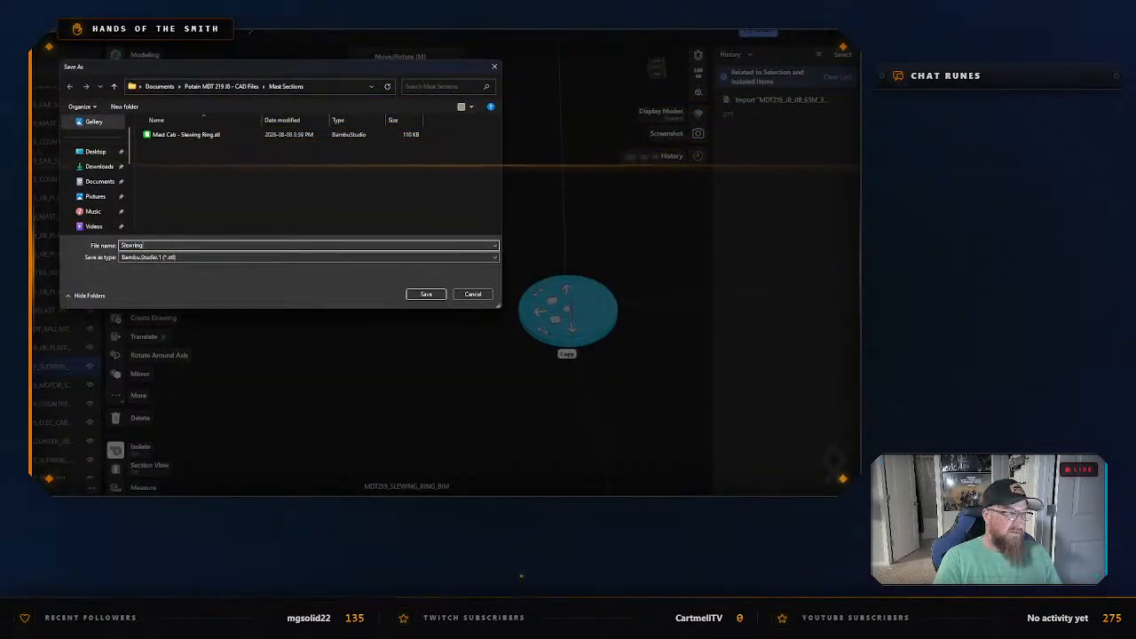
key(BackSpace)
key(BackSpace)
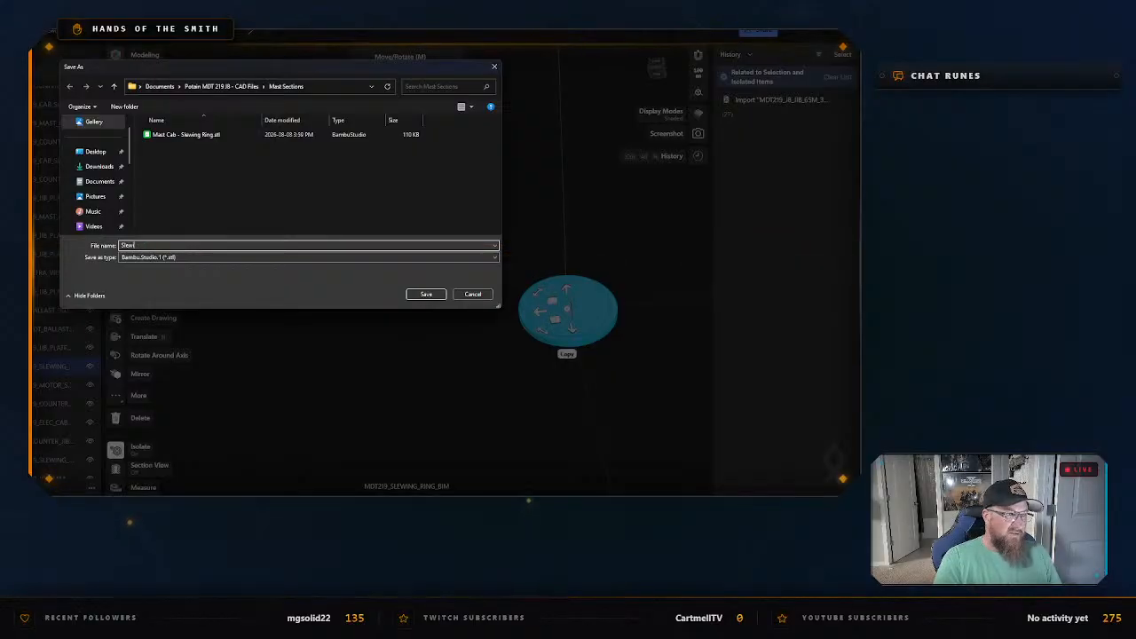
text(ing ring base)
key(Return)
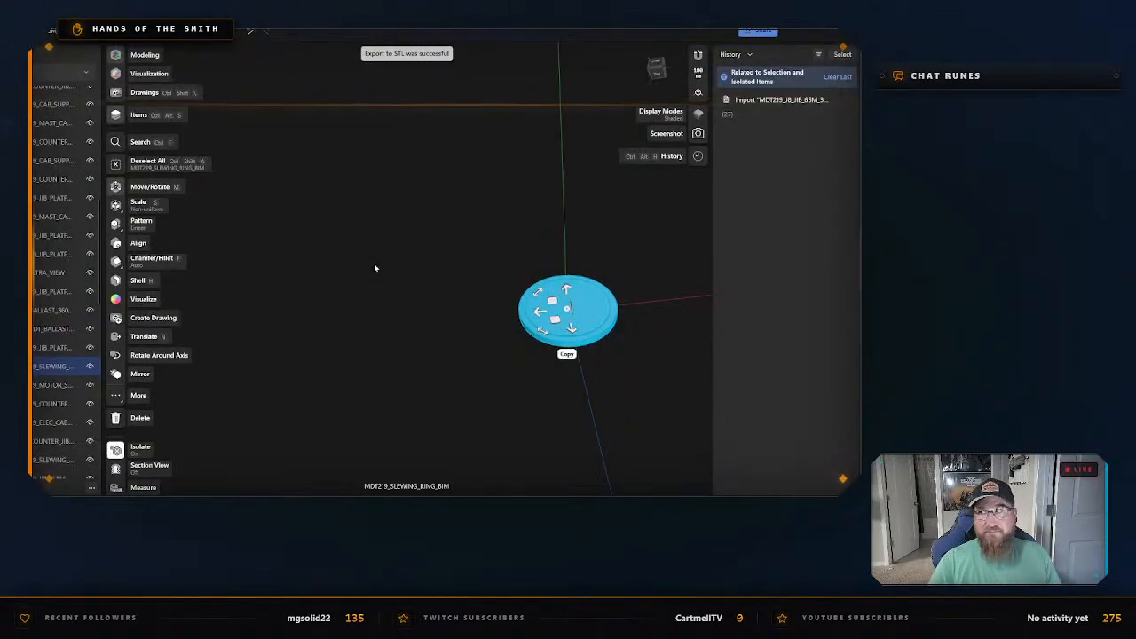
Deselect the slewing ring and exit isolation to bring back the full crane assembly.
click(374, 265)
right_click(406, 279)
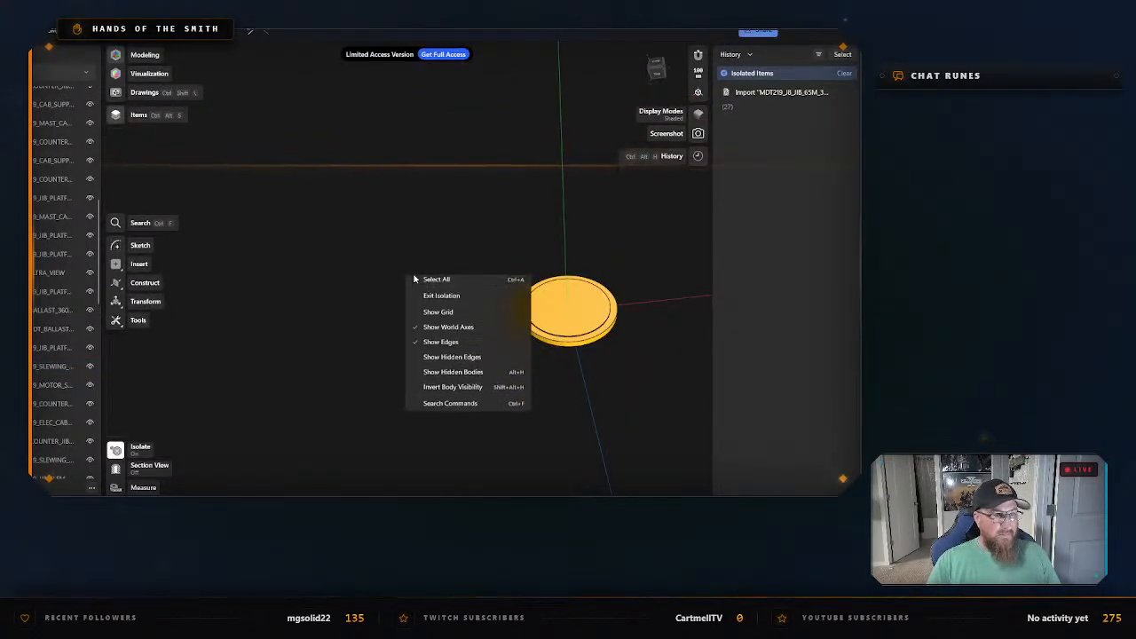
click(451, 301)
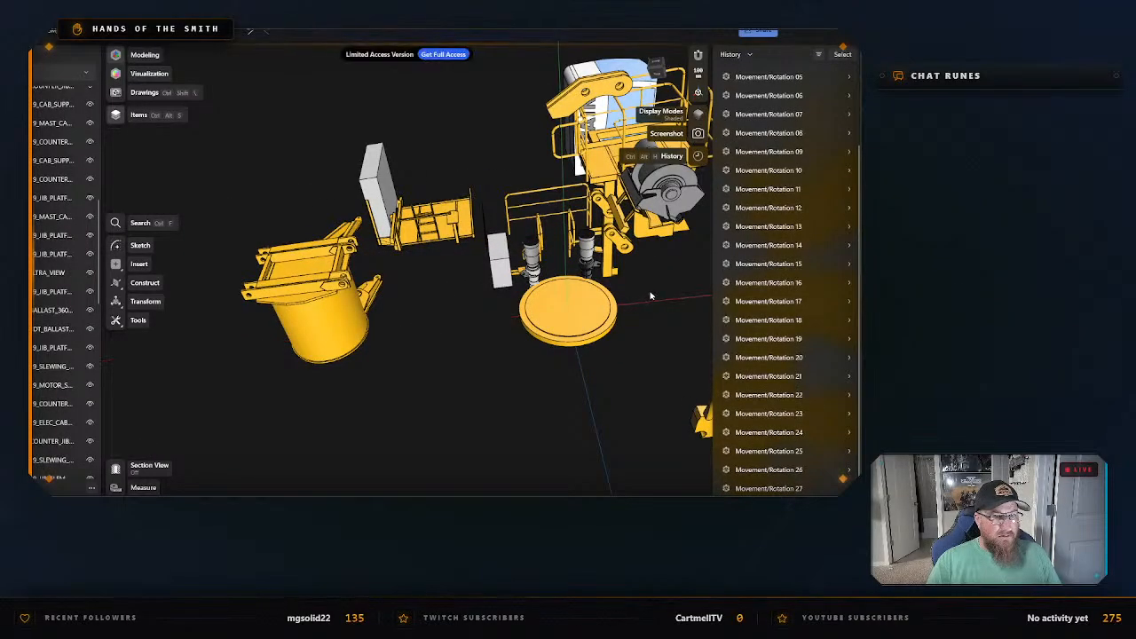
Select all four bodies of the two slewing gear motors above the slewing ring and isolate them.
click(586, 245)
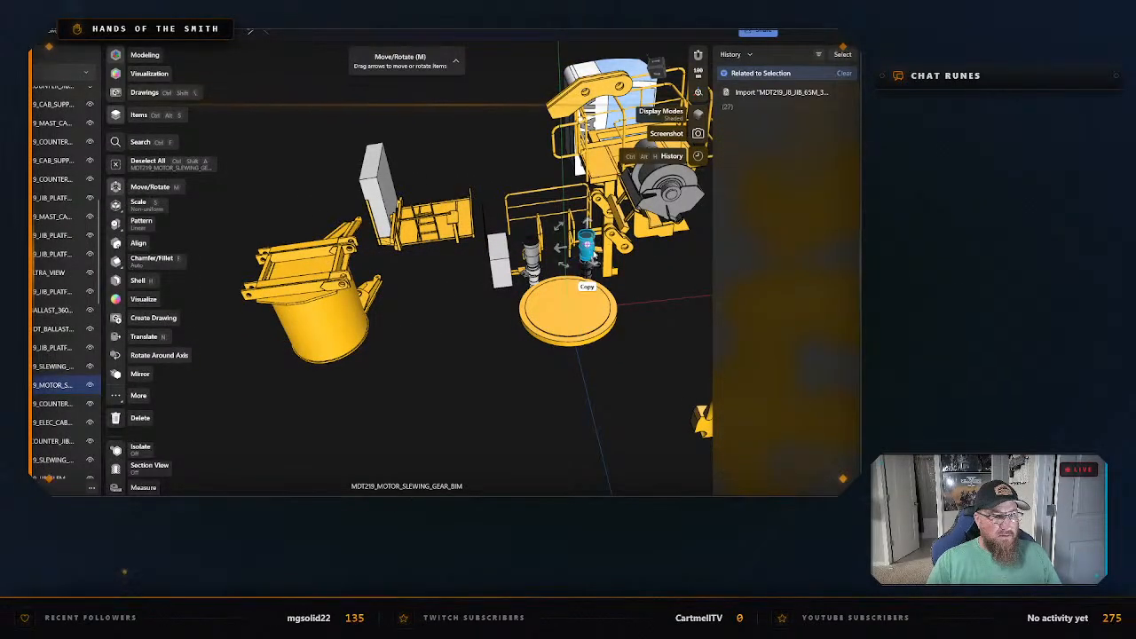
scroll(653, 287, up, 6)
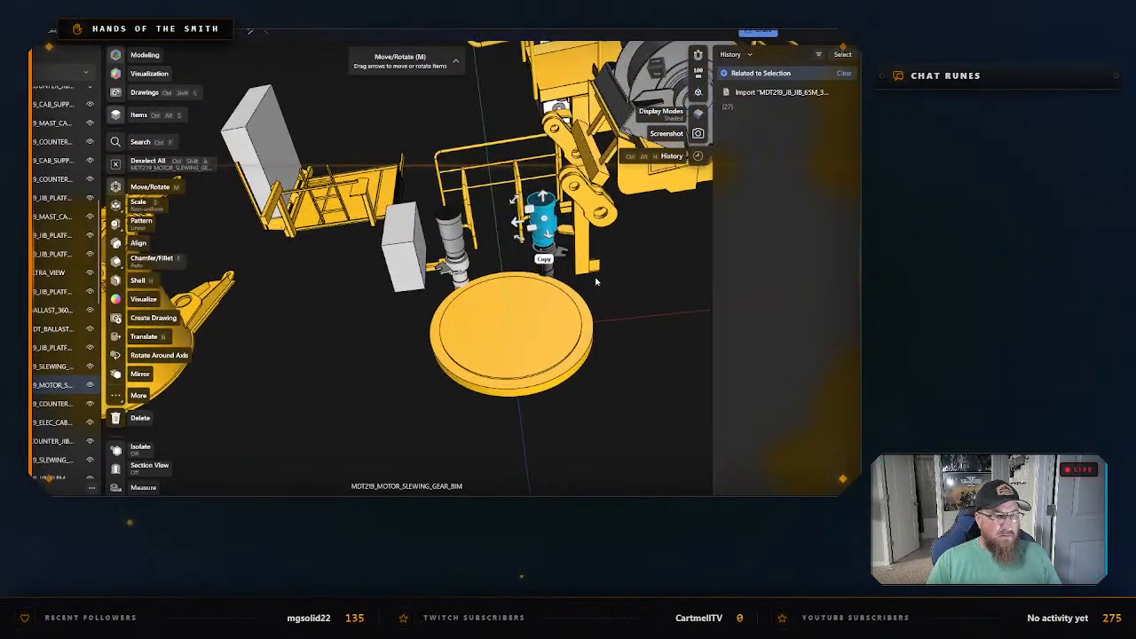
click(520, 261)
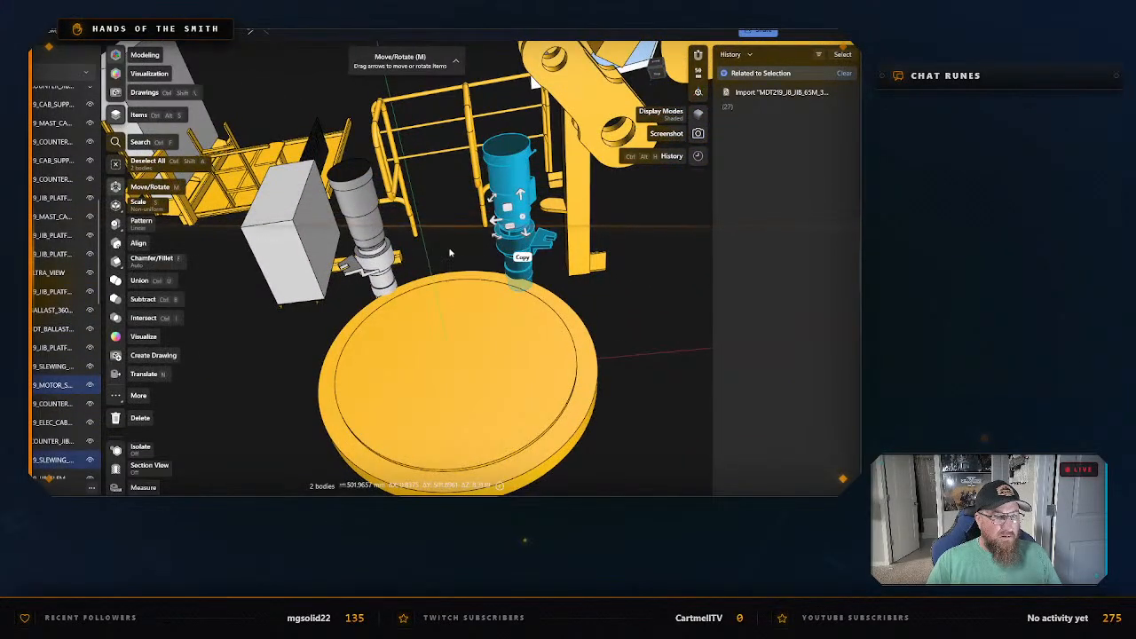
click(365, 220)
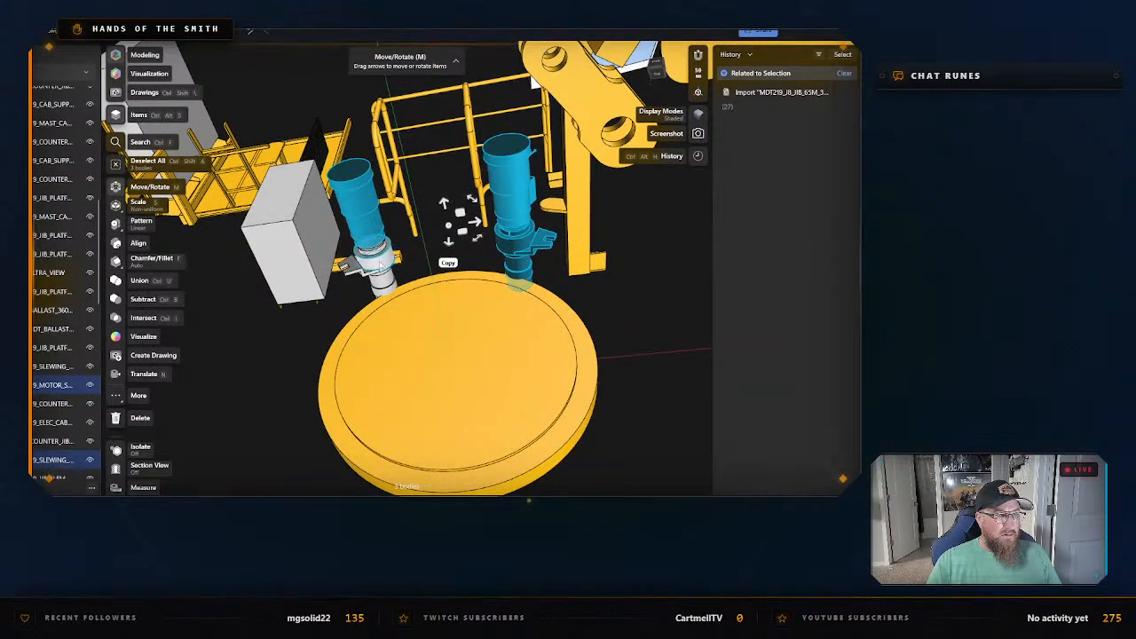
click(380, 265)
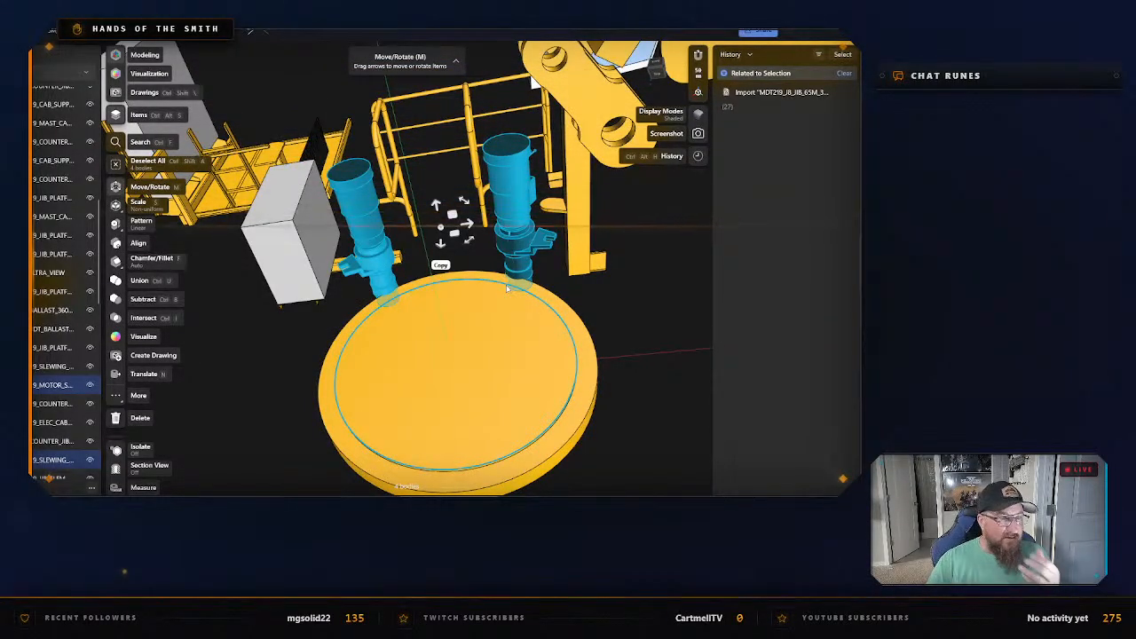
right_click(362, 210)
click(391, 292)
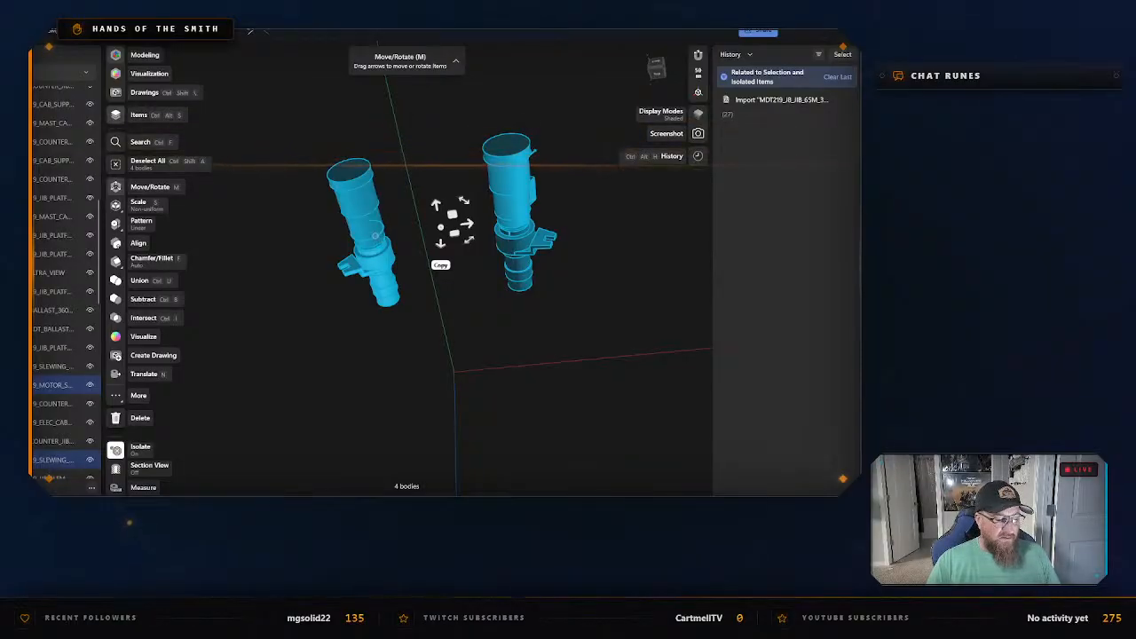
Export the isolated slewing motors as an STL named Sling Motor in the Mast Sections folder, and exit isolation.
key(ctrl+e)
click(326, 403)
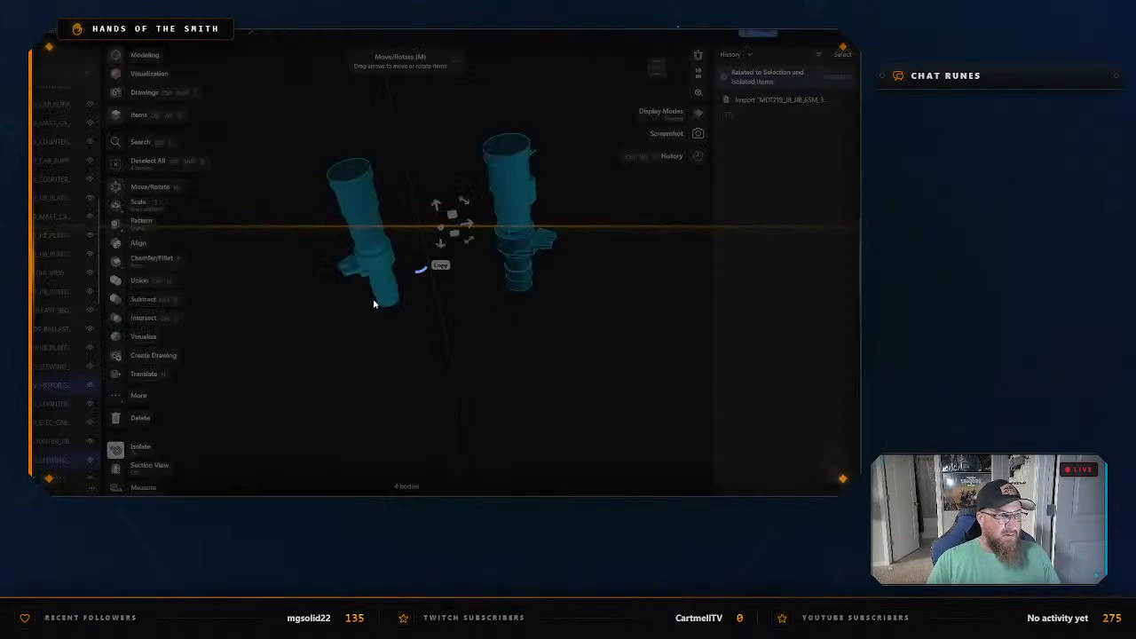
text(Sling Motors)
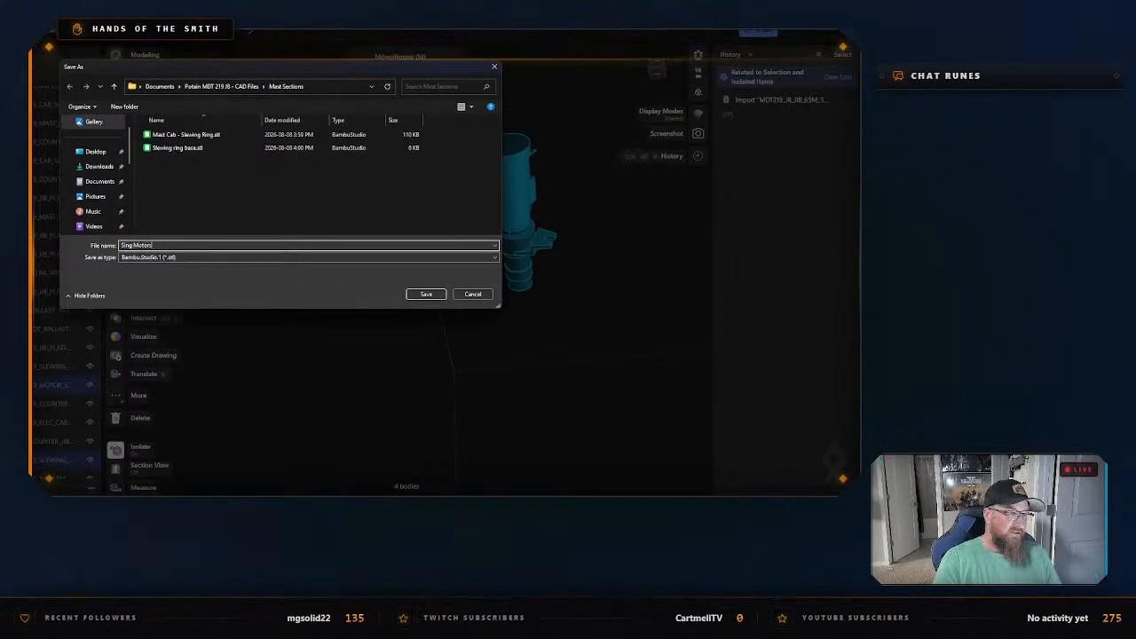
key(Return)
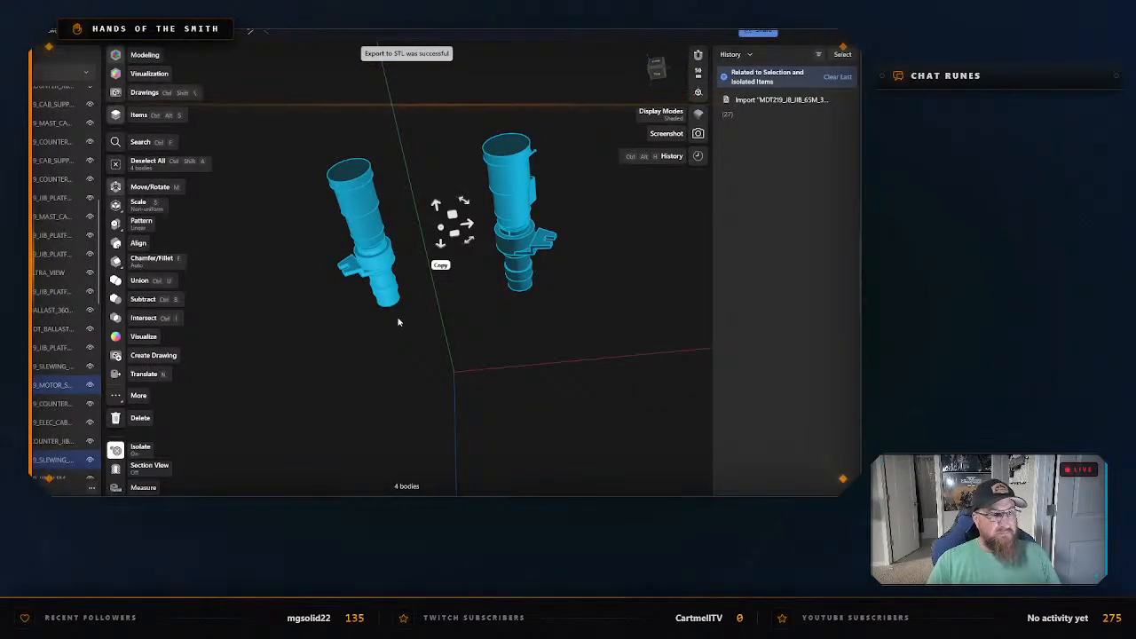
click(362, 327)
right_click(362, 327)
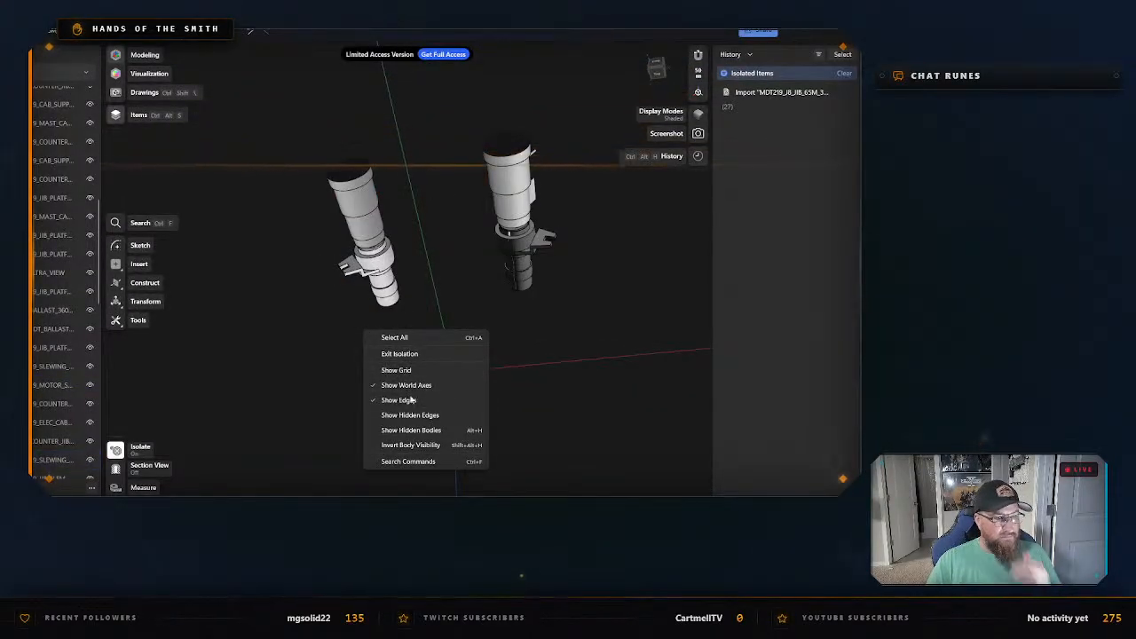
click(402, 353)
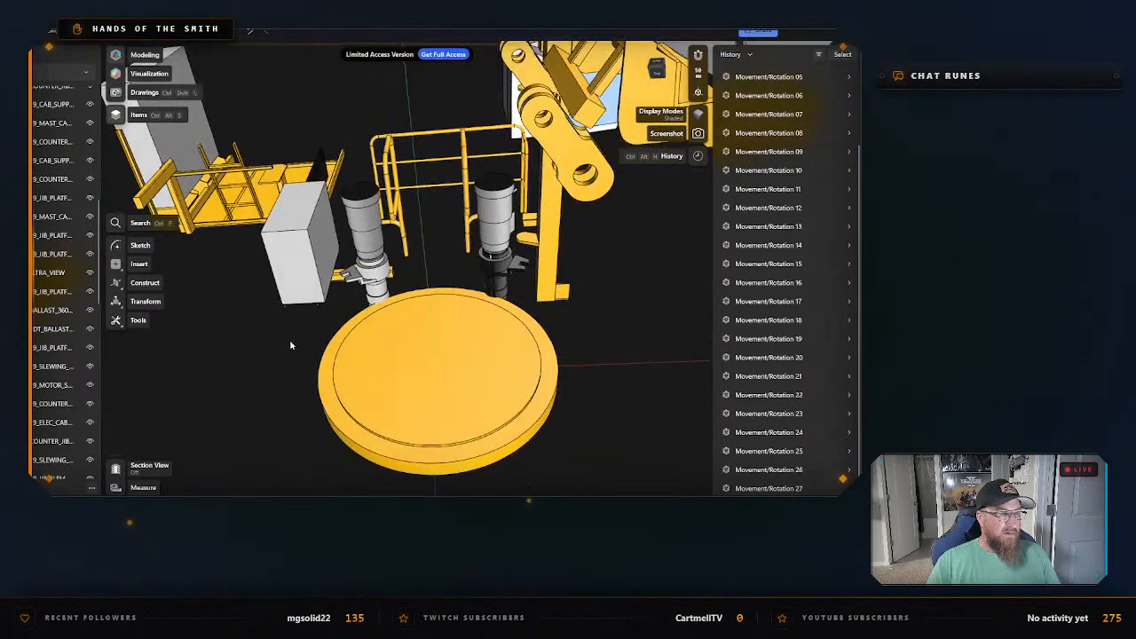
Hide the already exported round slewing ring, MDT219_SLEWING_RING_BIM, and clear the selection.
right_drag(290, 345, 320, 342)
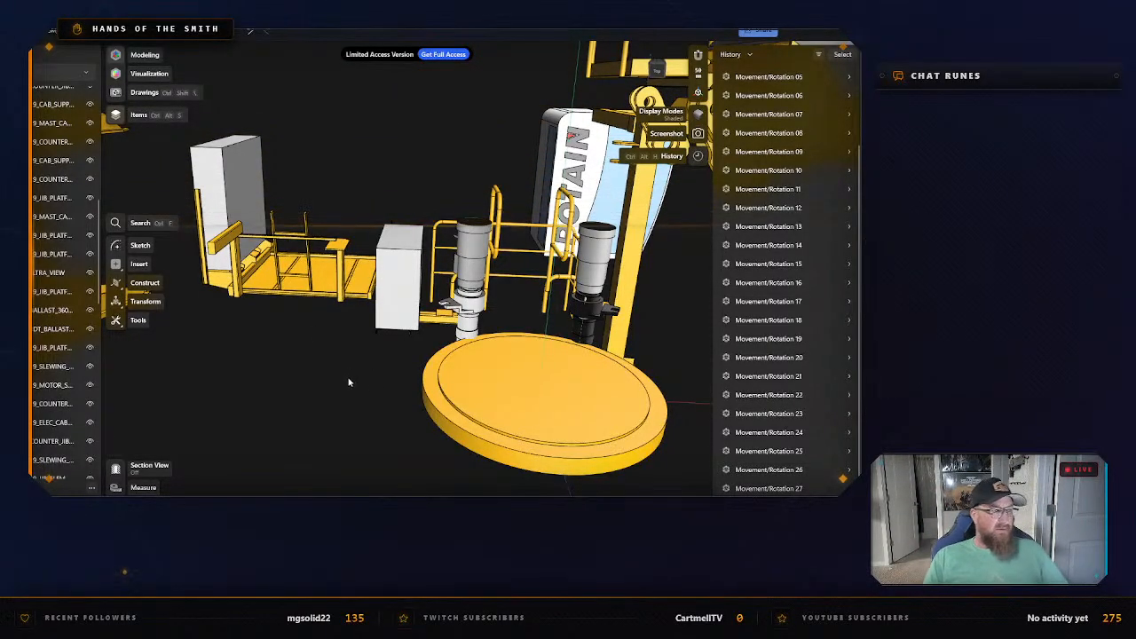
click(507, 393)
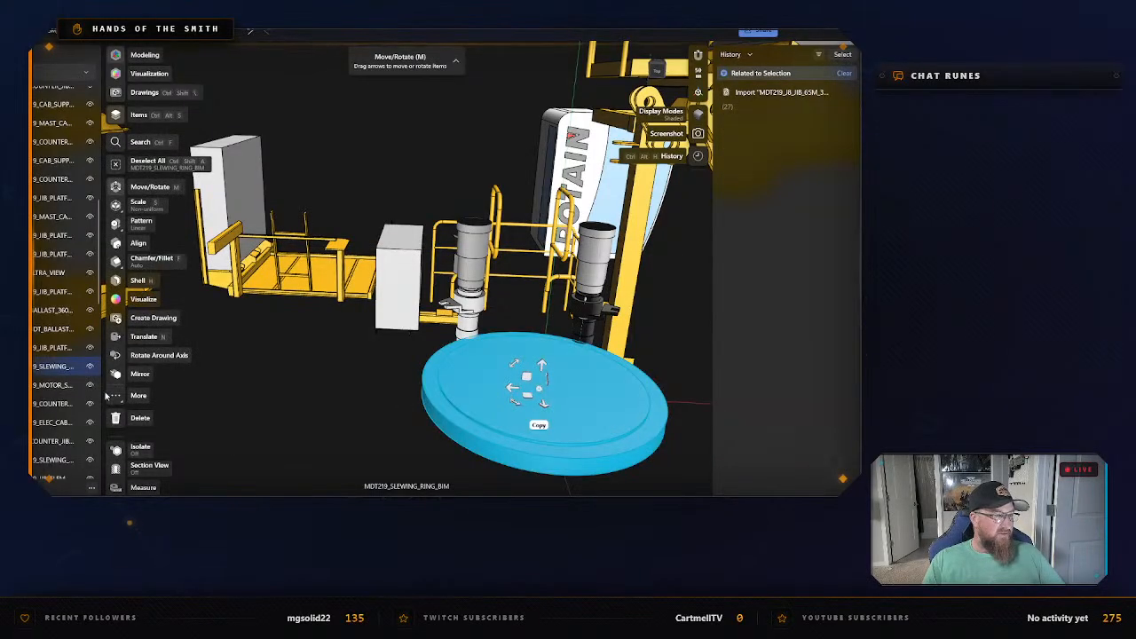
click(90, 368)
click(327, 417)
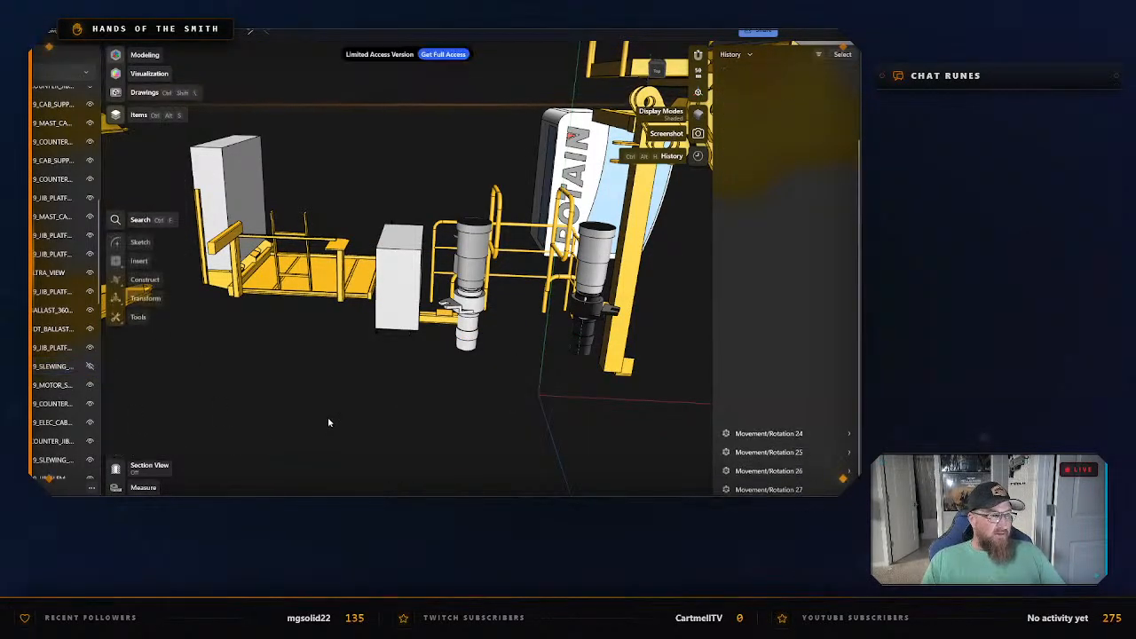
Hide the cylindrical yellow mast cab, MDT219_MAST_CAB_BIM, and clear the selection.
scroll(327, 417, down, 3)
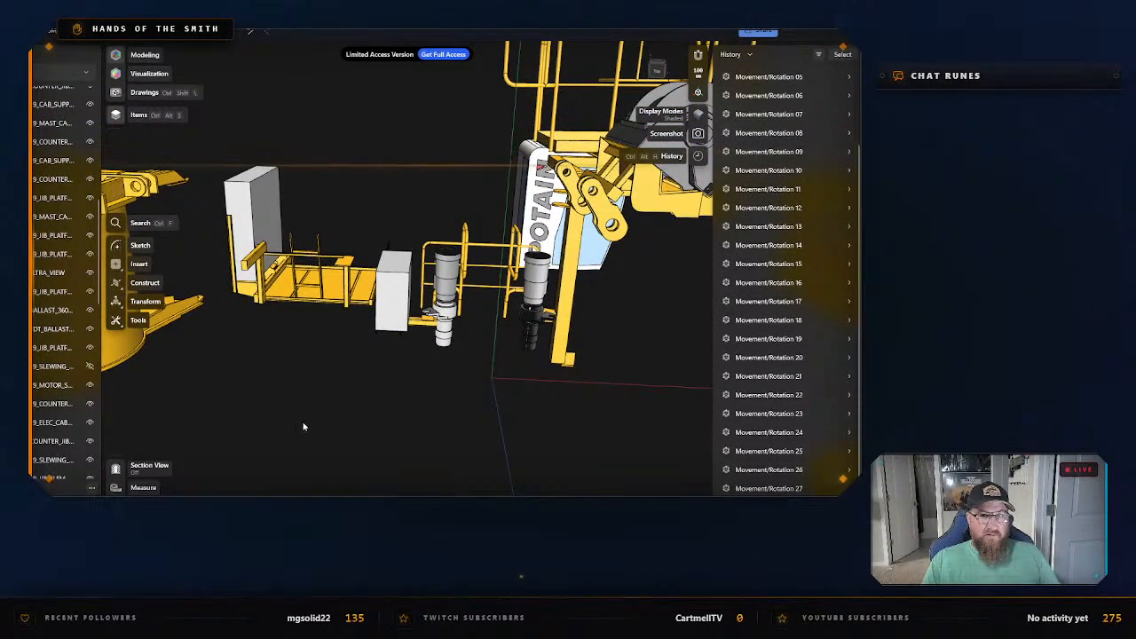
middle_drag(279, 434, 379, 436)
scroll(432, 426, down, 2)
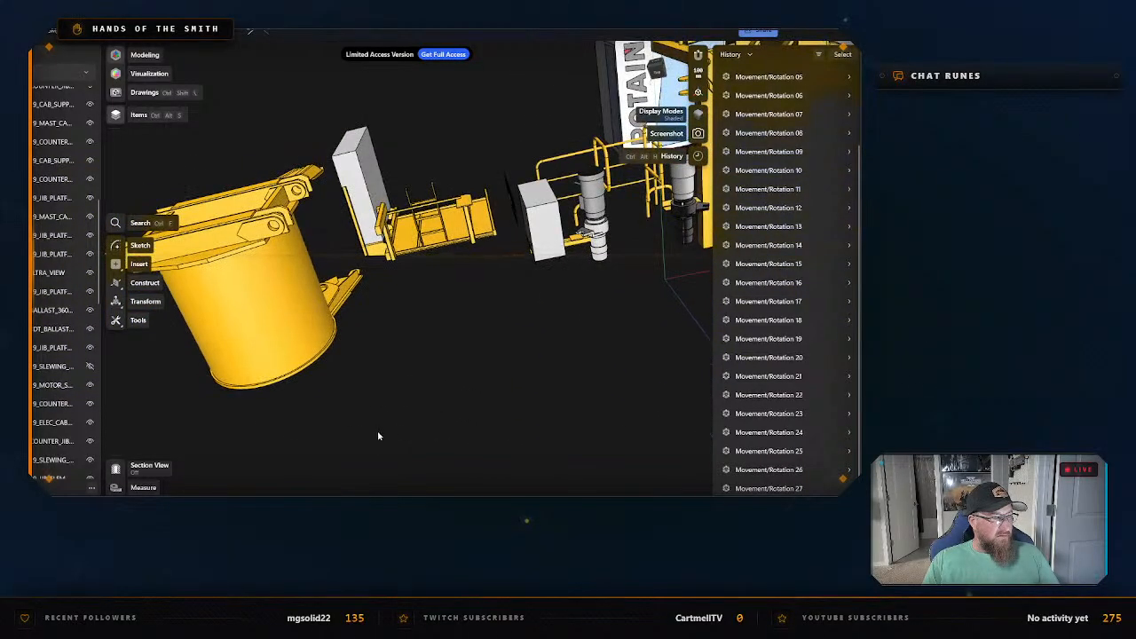
click(244, 314)
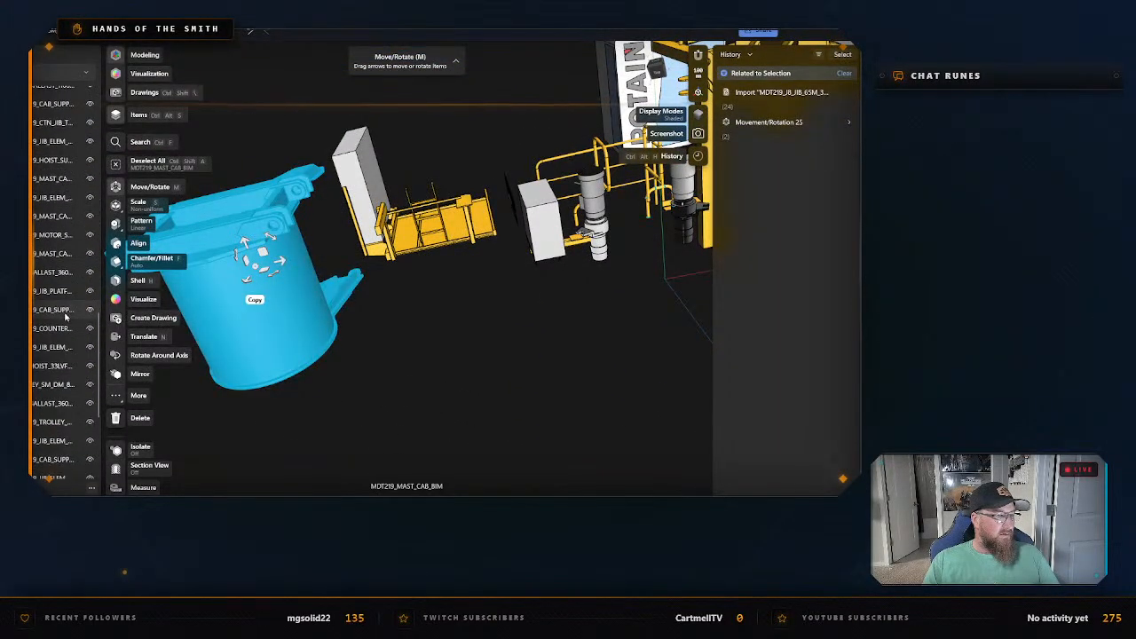
scroll(66, 321, up, 10)
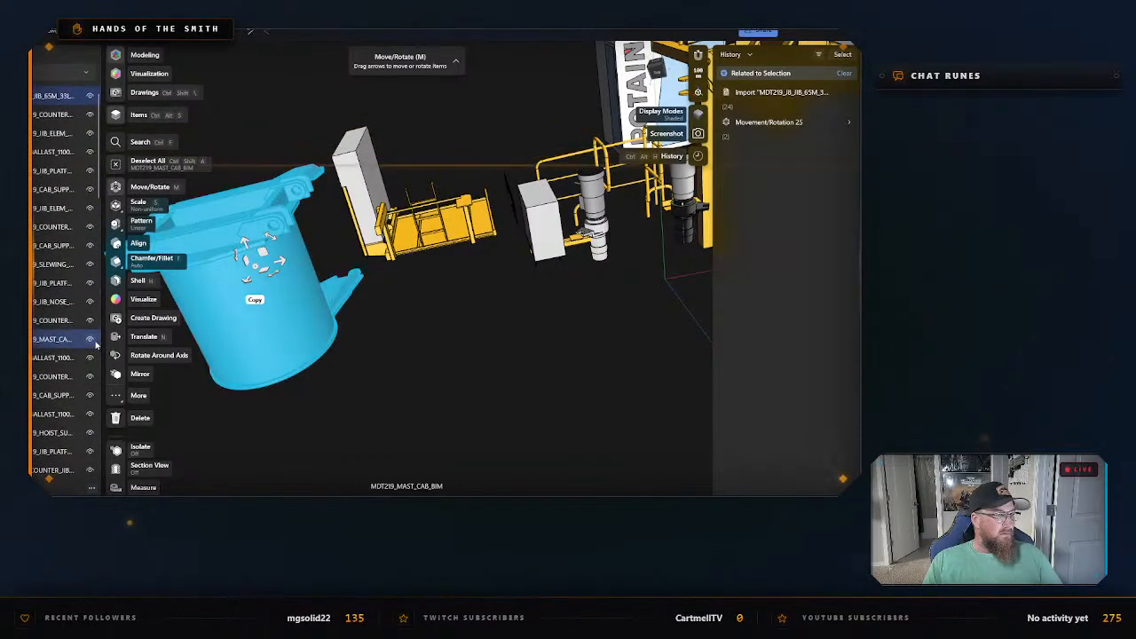
click(90, 339)
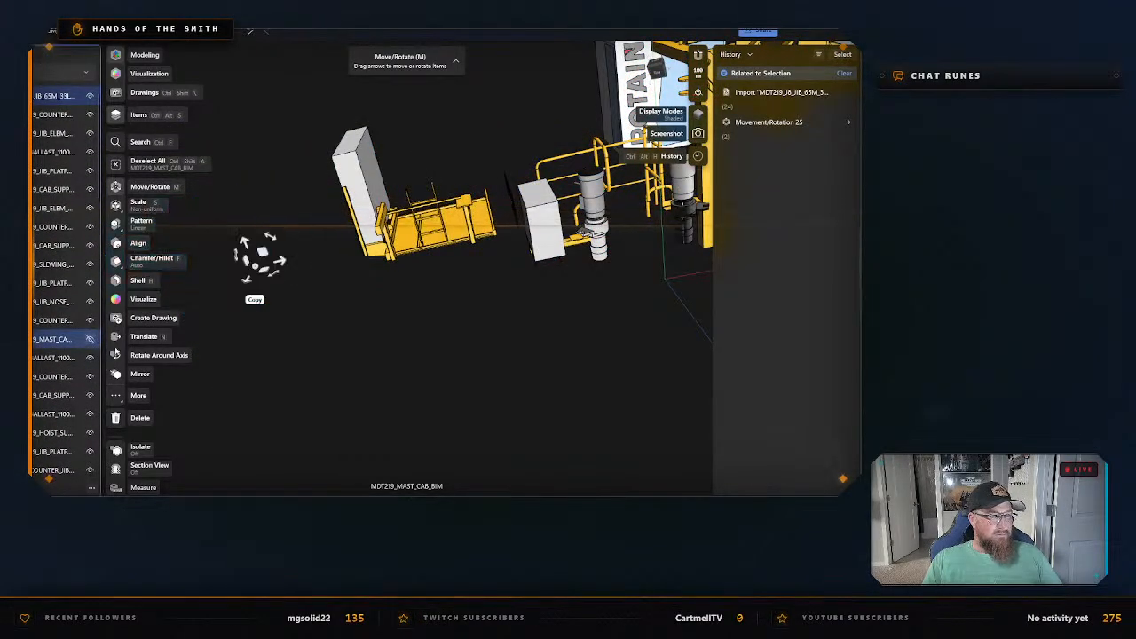
click(410, 421)
Select the whole counter-jib group, including its POTAIN sign and ballast blocks, and hide its highlighted bodies one by one.
right_drag(410, 422, 399, 287)
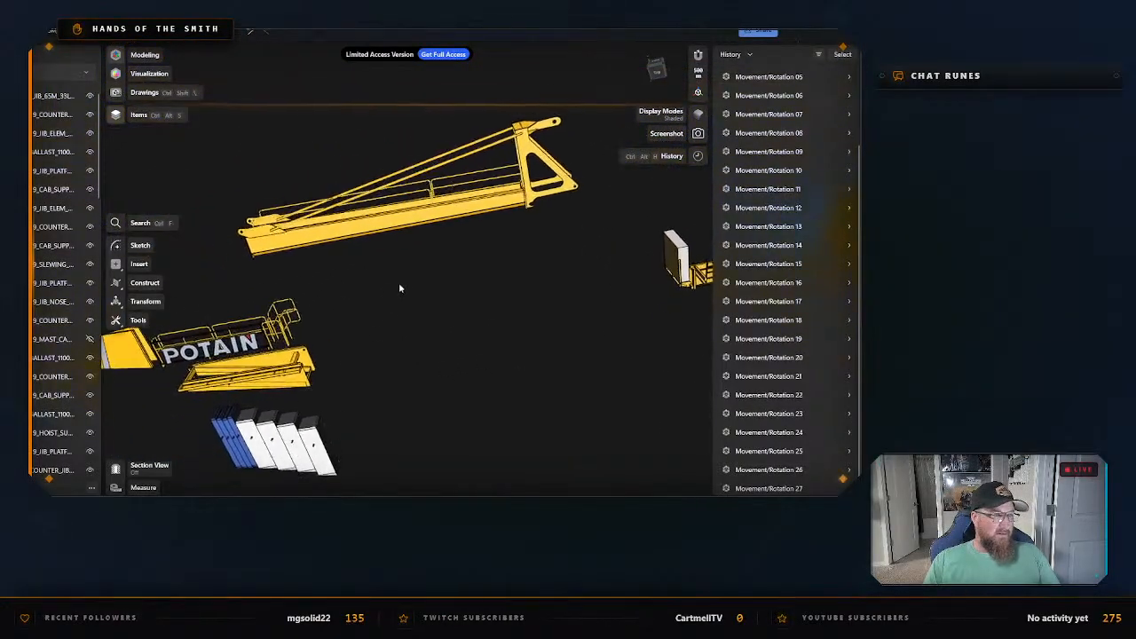
middle_drag(399, 288, 406, 269)
scroll(405, 269, down, 5)
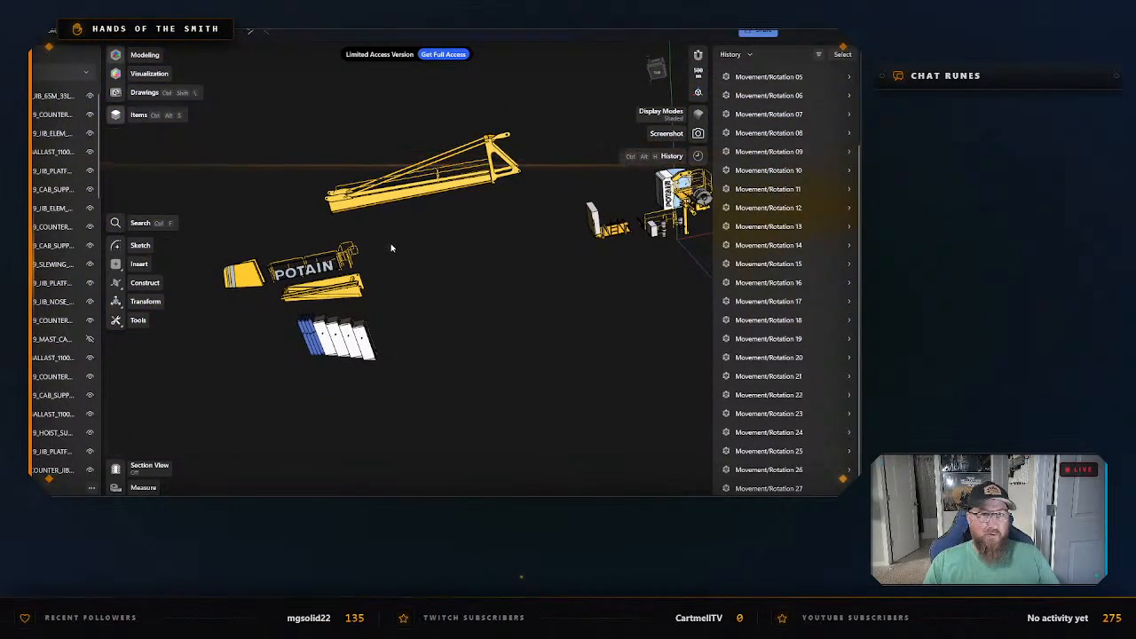
drag(189, 131, 541, 425)
drag(374, 135, 558, 211)
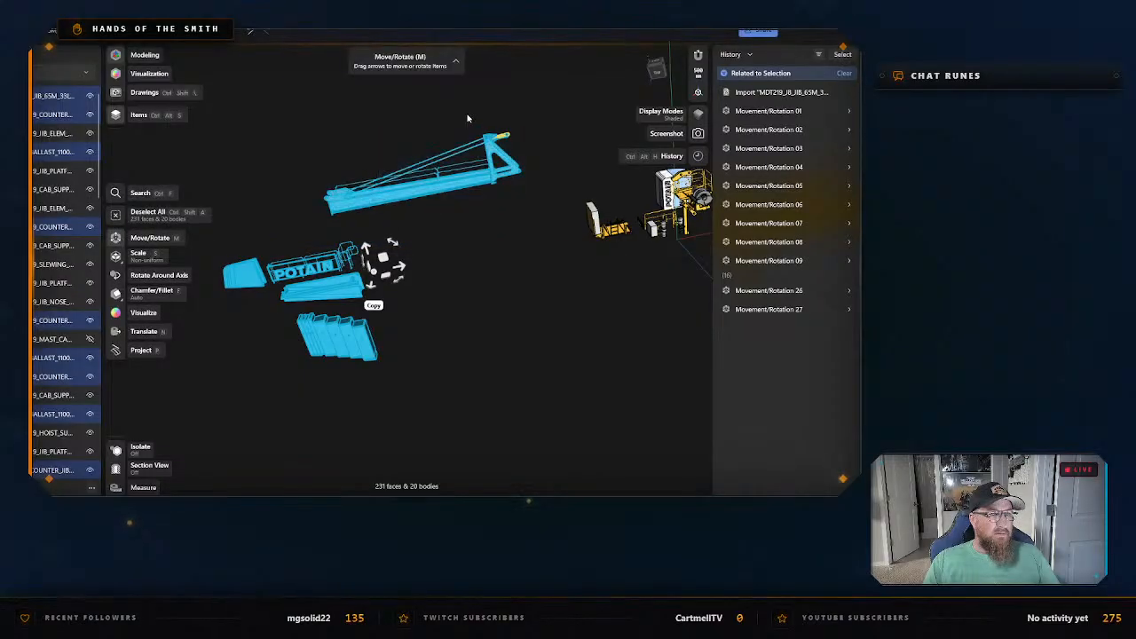
click(89, 227)
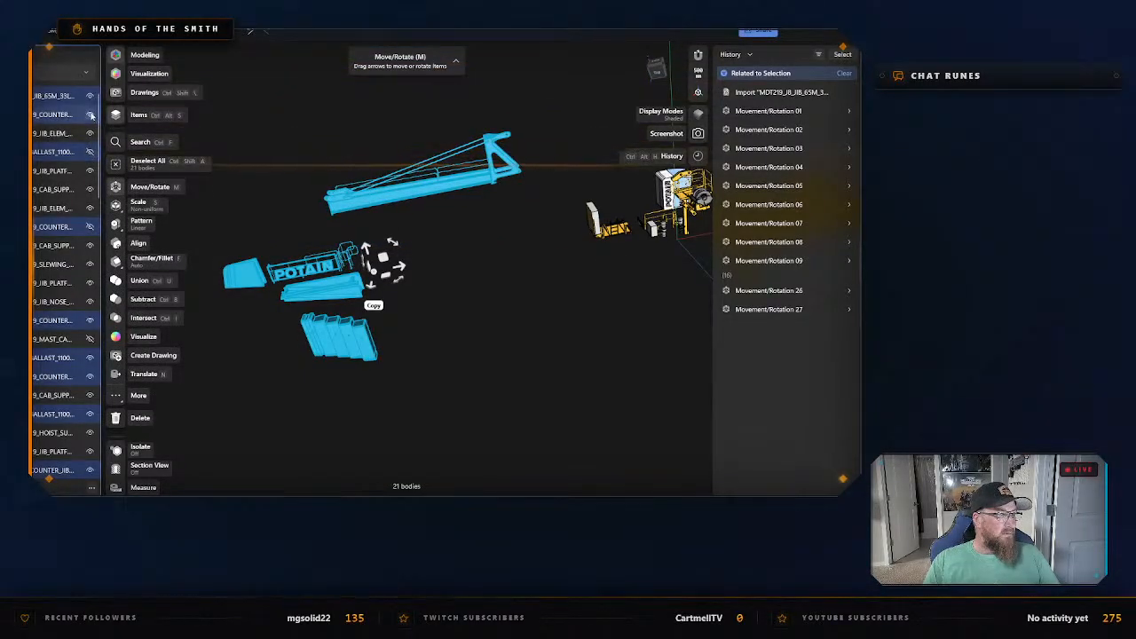
click(91, 322)
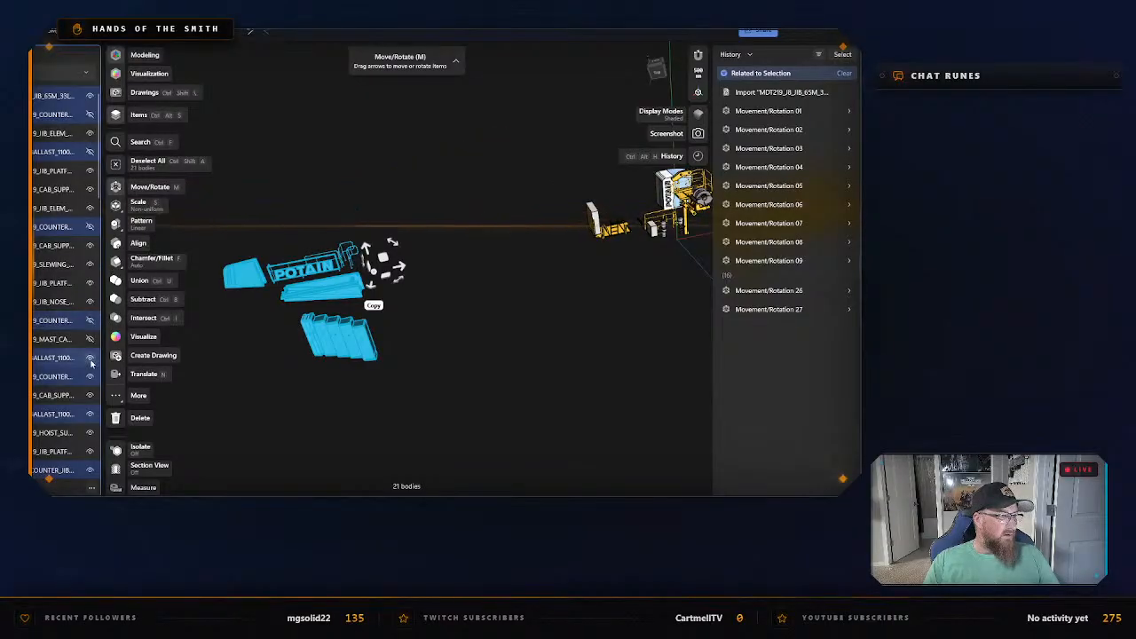
click(91, 360)
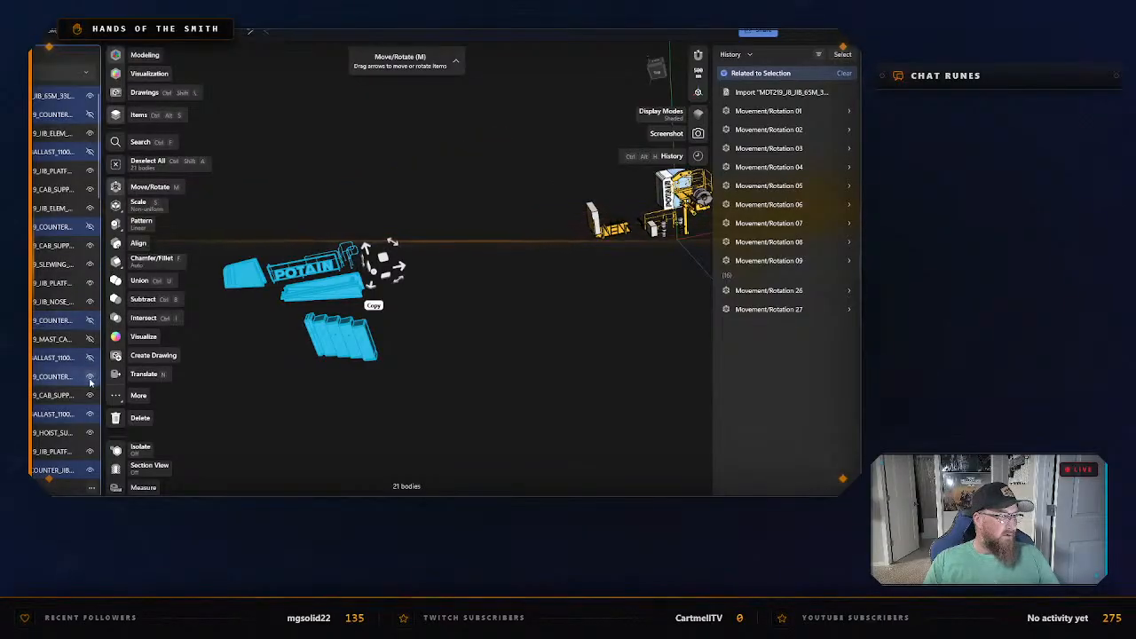
click(91, 471)
scroll(92, 355, down, 5)
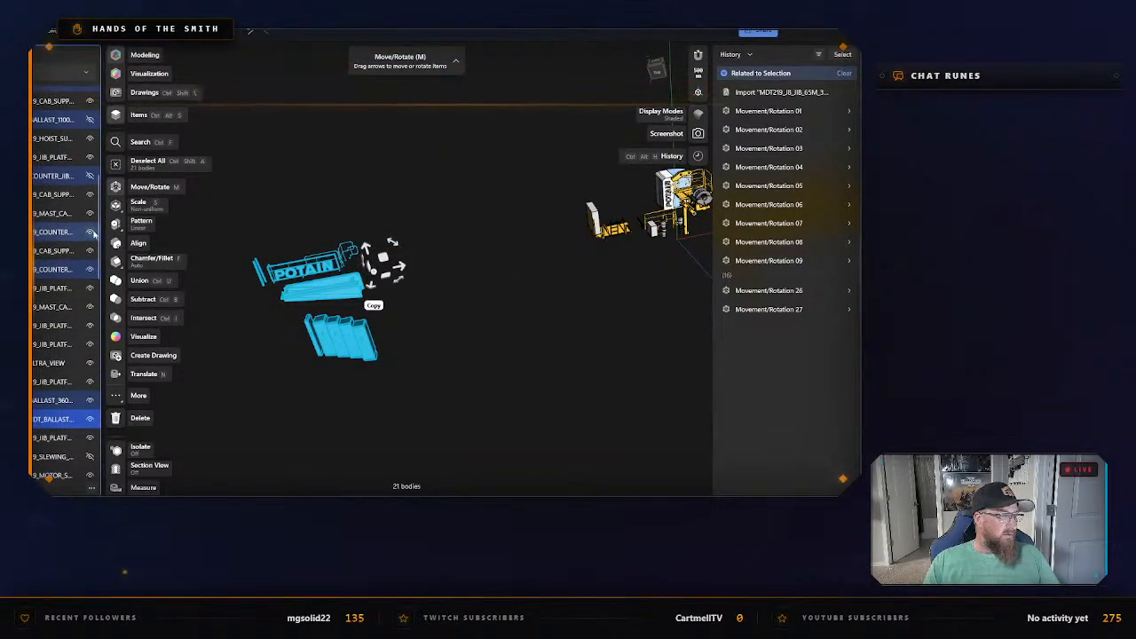
click(90, 232)
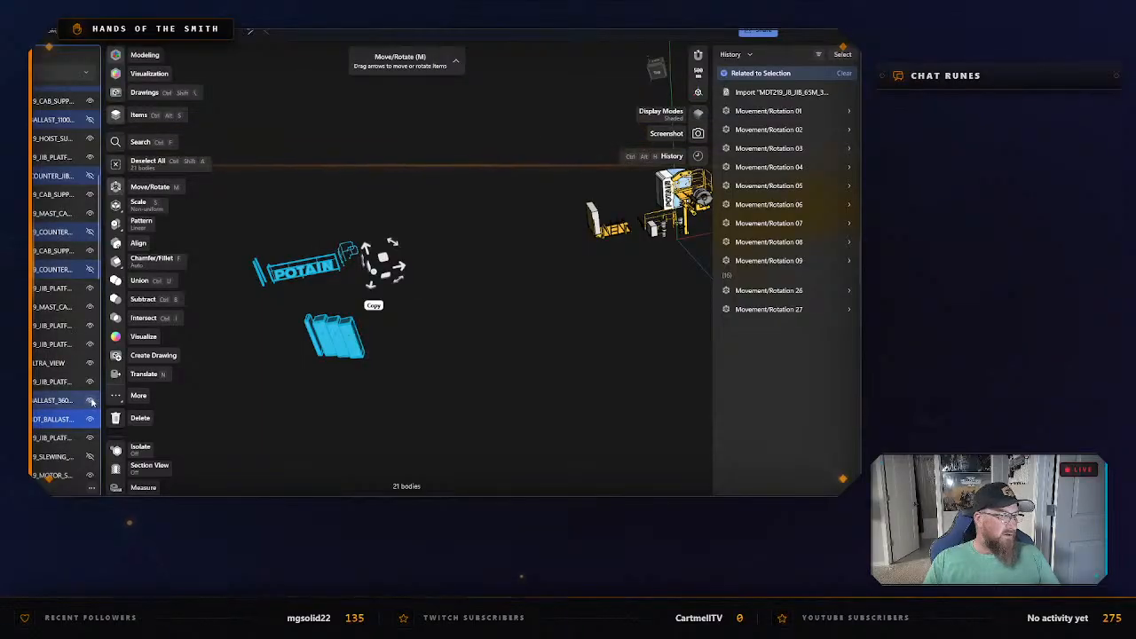
scroll(91, 391, down, 1)
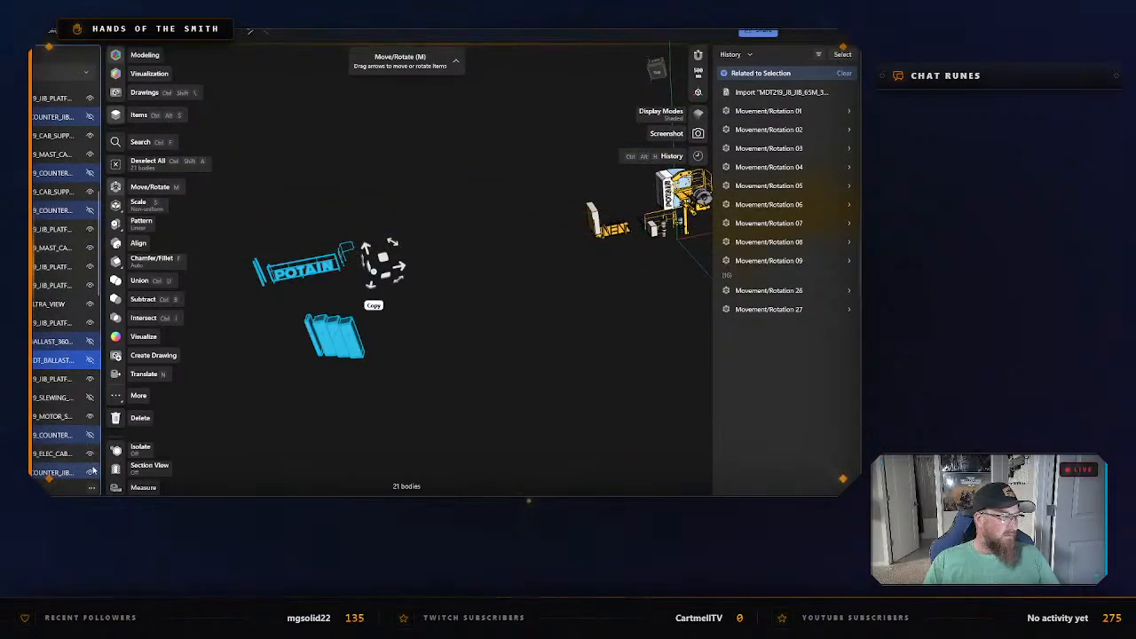
scroll(89, 364, down, 3)
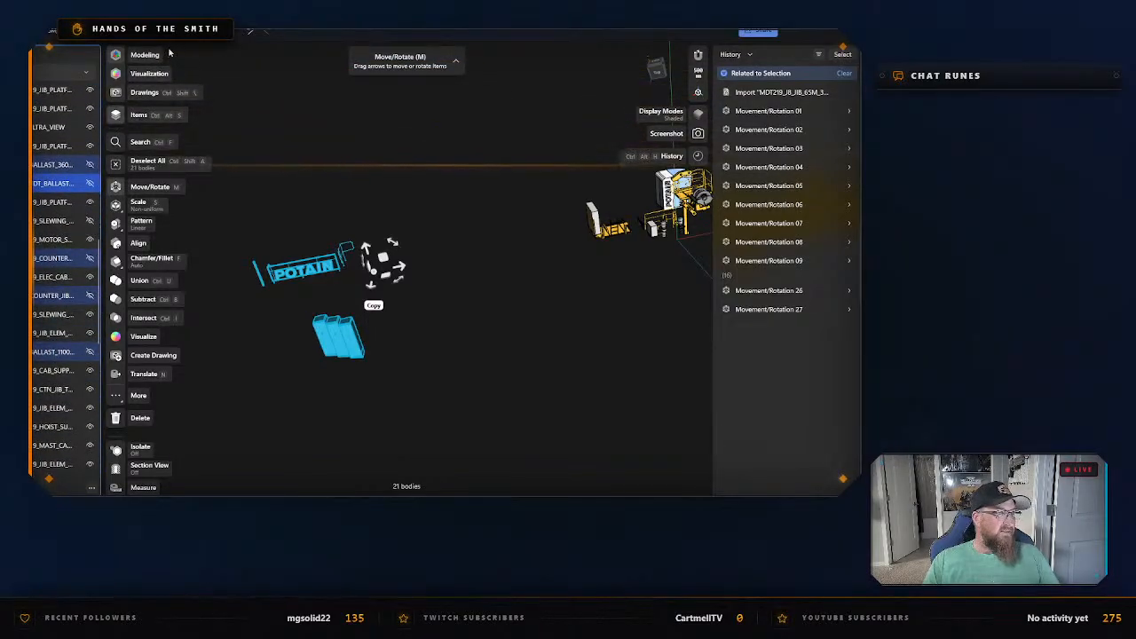
click(149, 73)
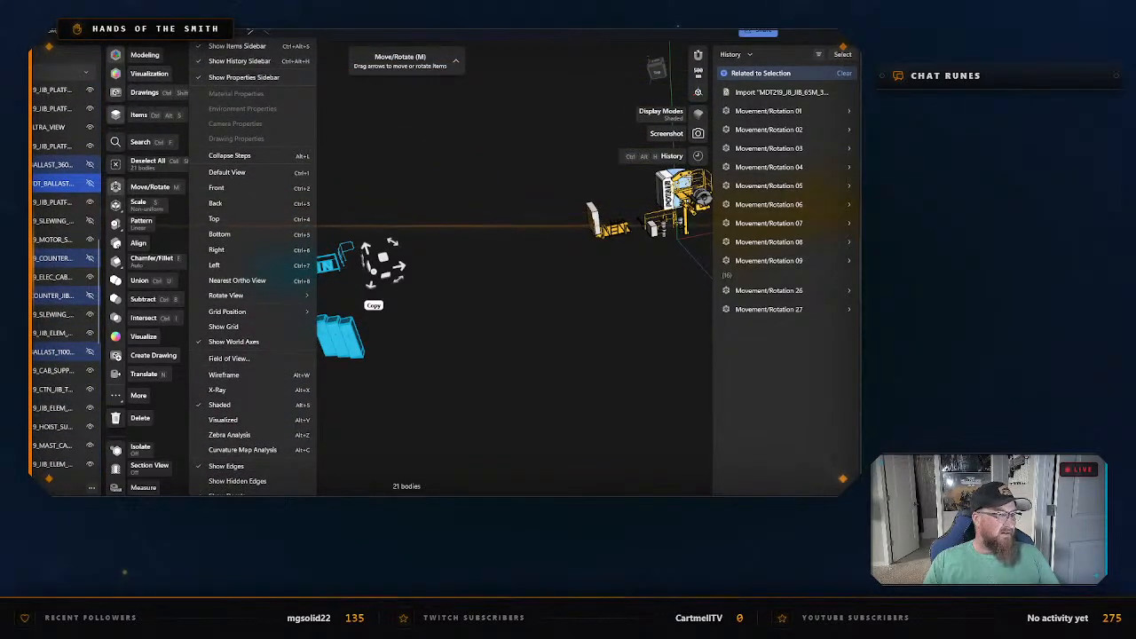
scroll(262, 147, down, 1)
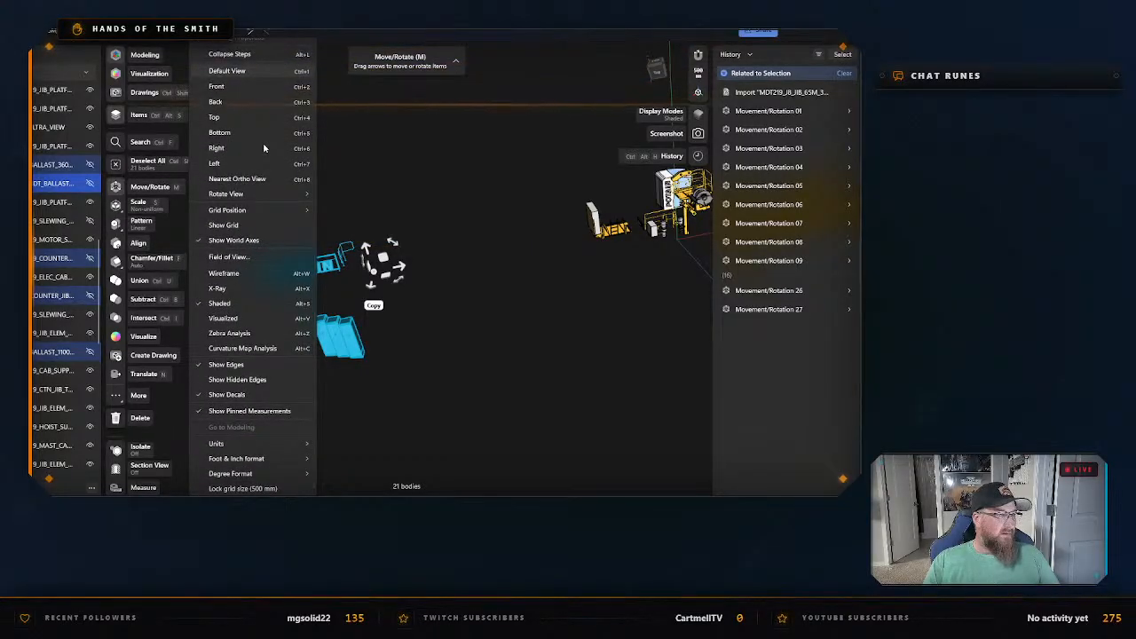
scroll(263, 142, up, 1)
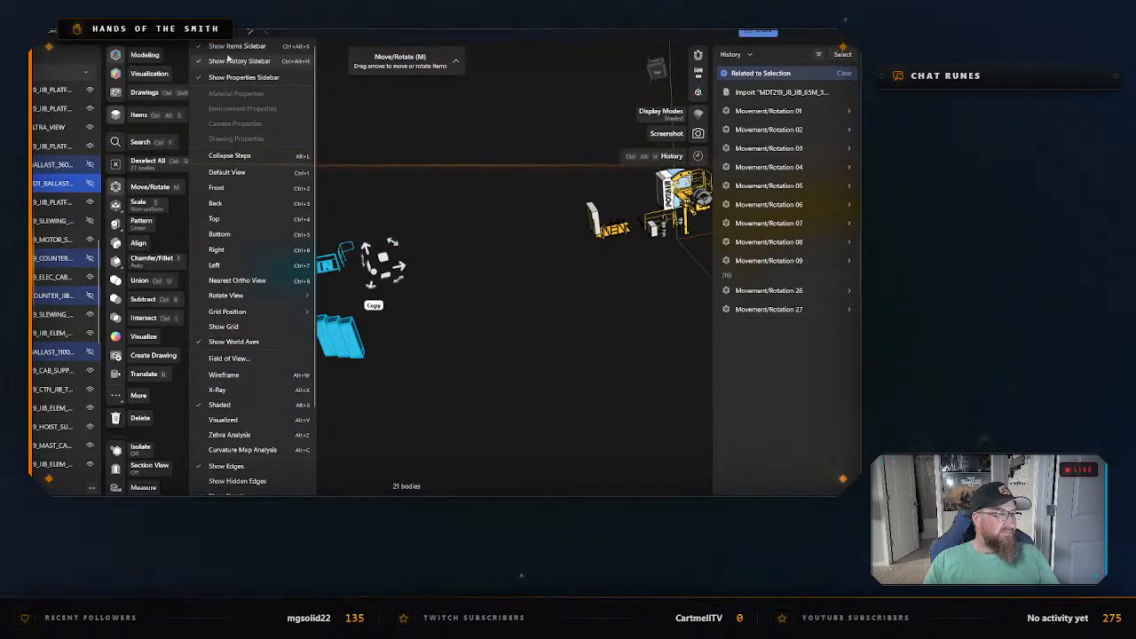
click(209, 34)
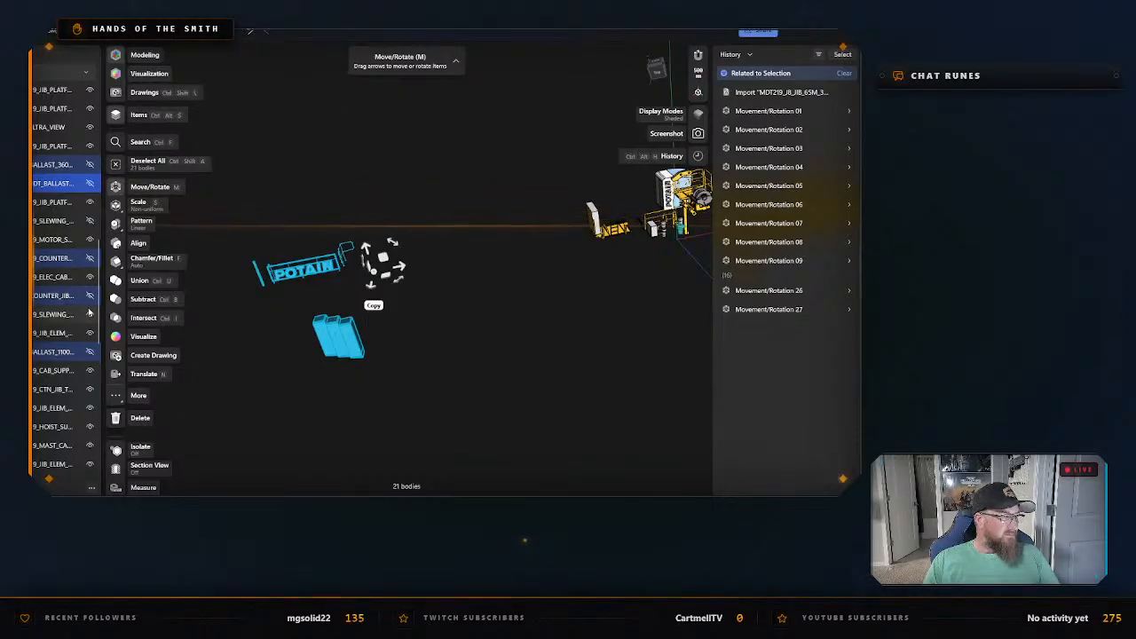
Hide the remaining highlighted counter-jib bodies, including the last ballast blocks and the POTAIN sign, and clear the selection.
scroll(91, 355, down, 3)
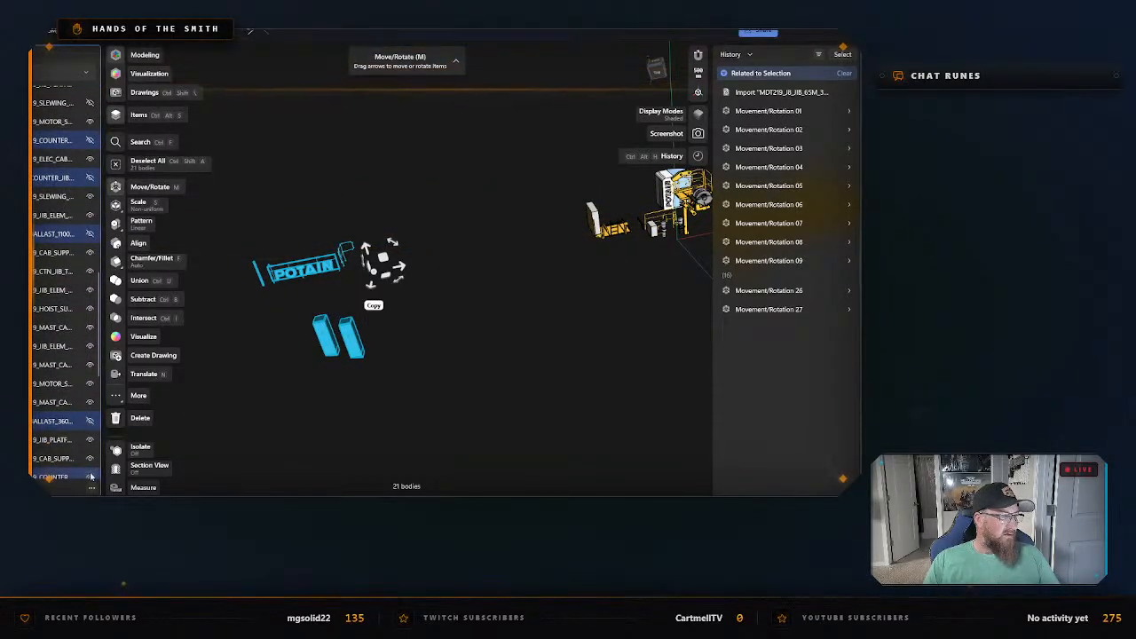
scroll(87, 426, down, 5)
click(89, 375)
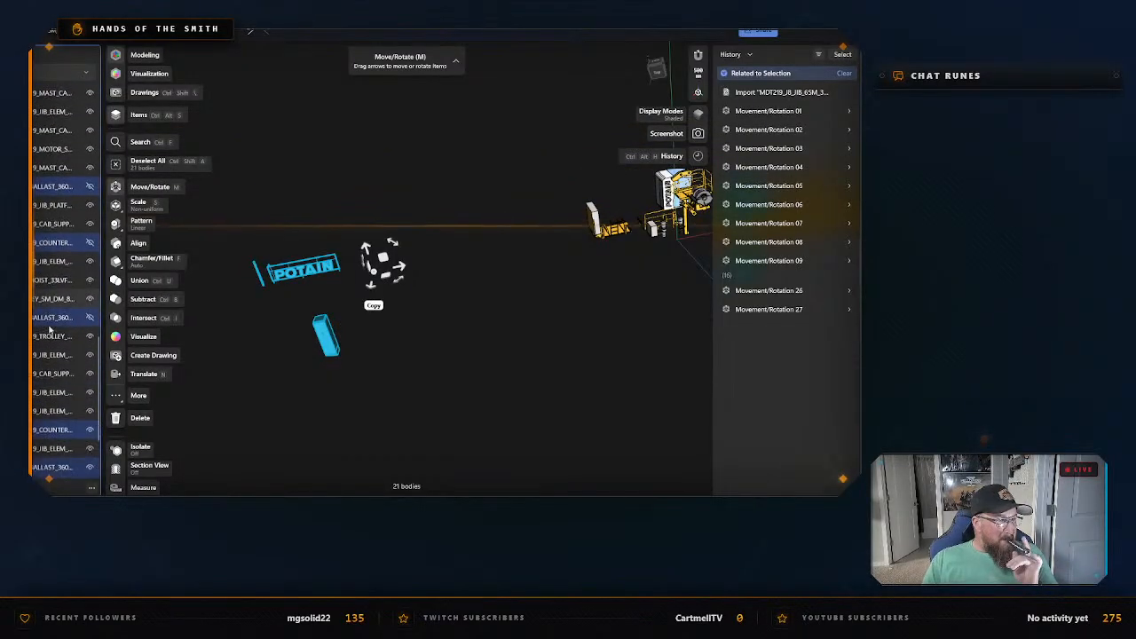
scroll(92, 324, down, 5)
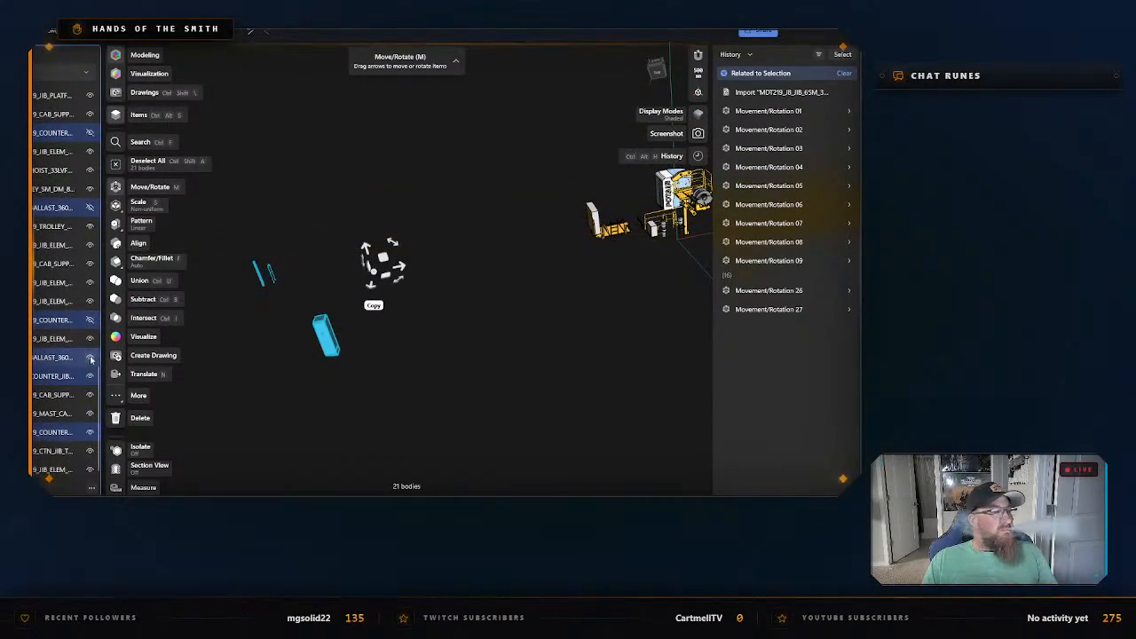
click(89, 357)
click(89, 378)
click(90, 432)
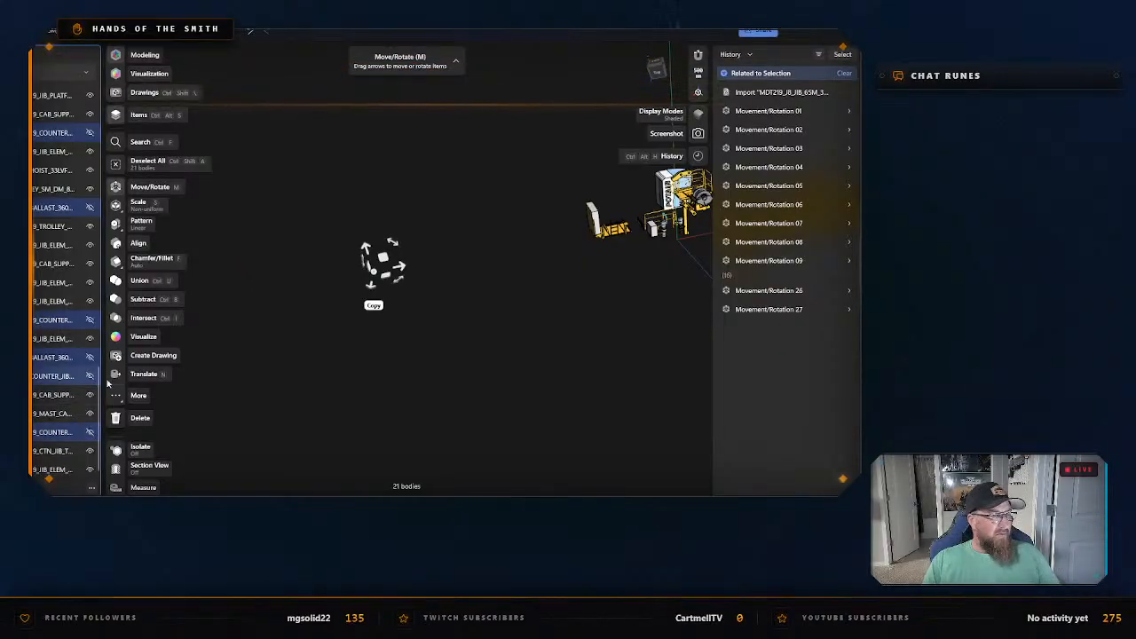
scroll(311, 344, down, 1)
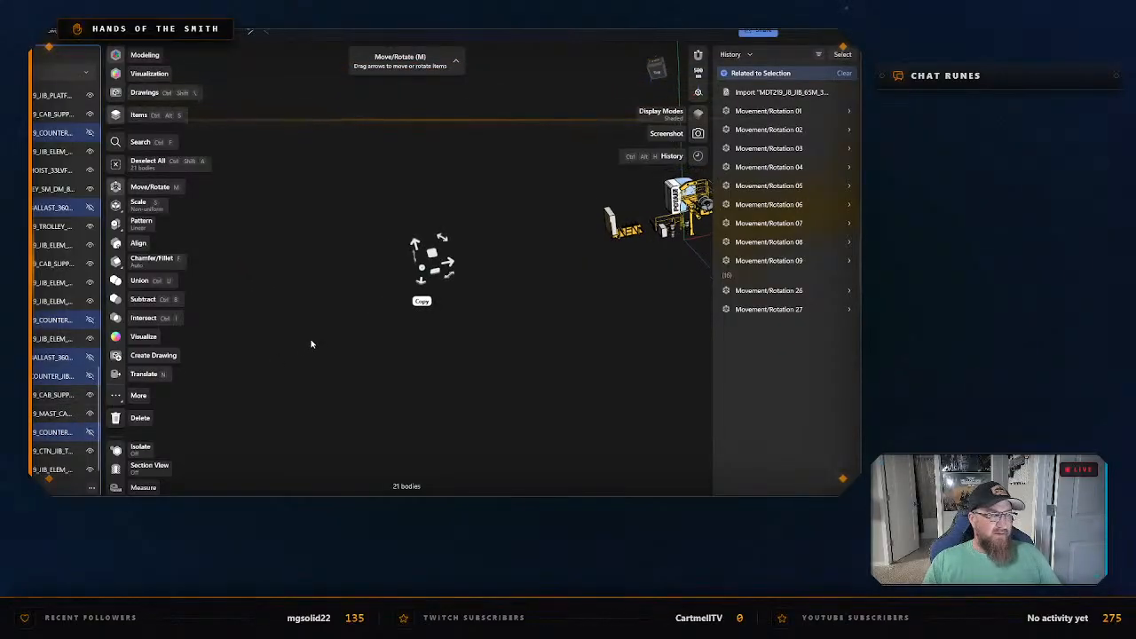
click(622, 345)
Select all the lattice jib sections, including the jib nose, hide their 12 highlighted bodies one by one, and clear the selection.
right_drag(653, 312, 432, 320)
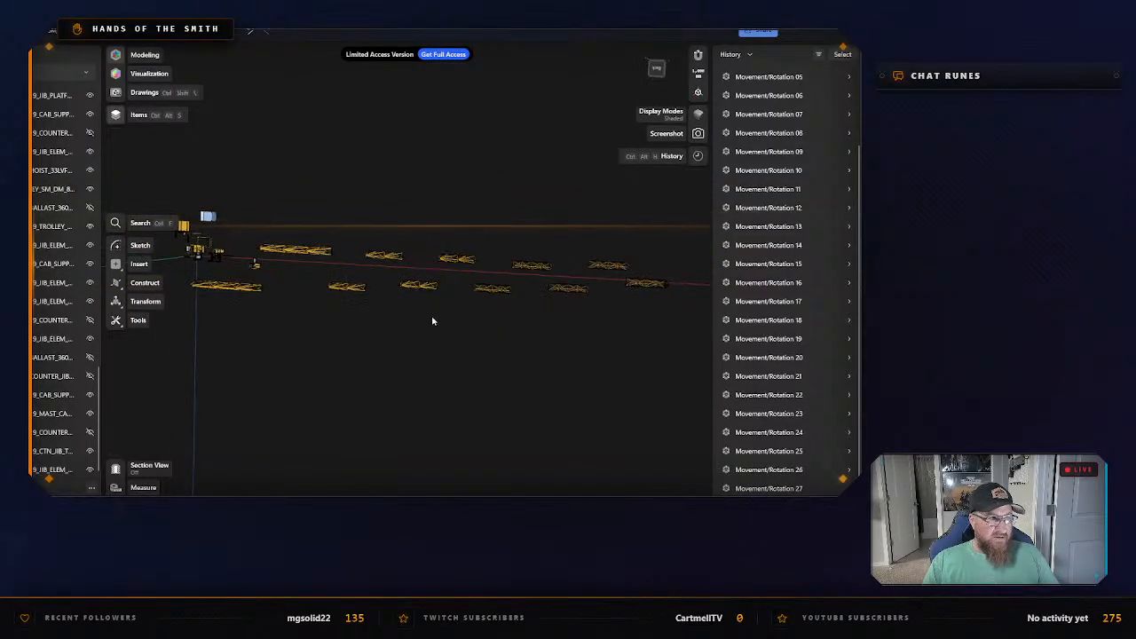
drag(263, 186, 687, 353)
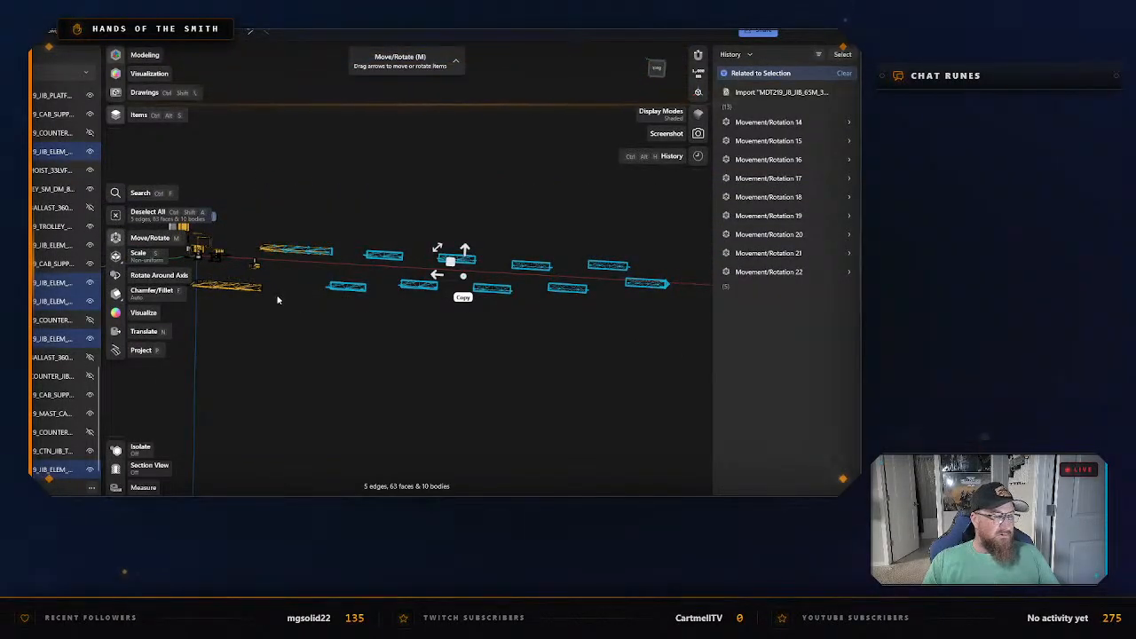
middle_drag(291, 296, 448, 312)
scroll(449, 312, up, 5)
scroll(321, 313, up, 4)
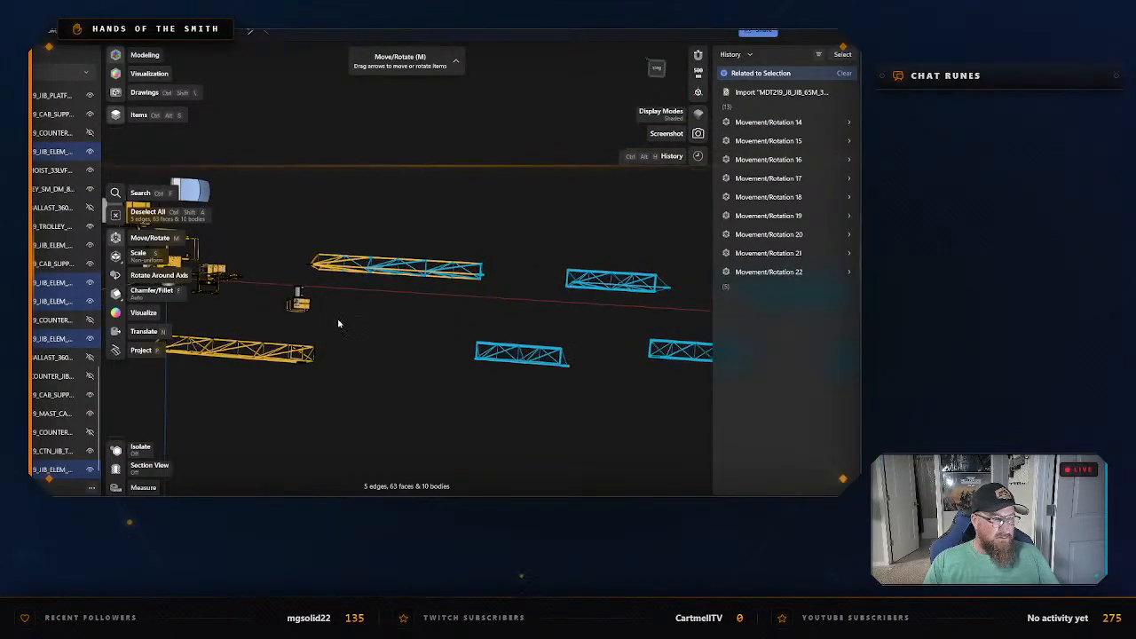
drag(298, 213, 551, 274)
right_drag(355, 398, 304, 266)
drag(301, 259, 595, 362)
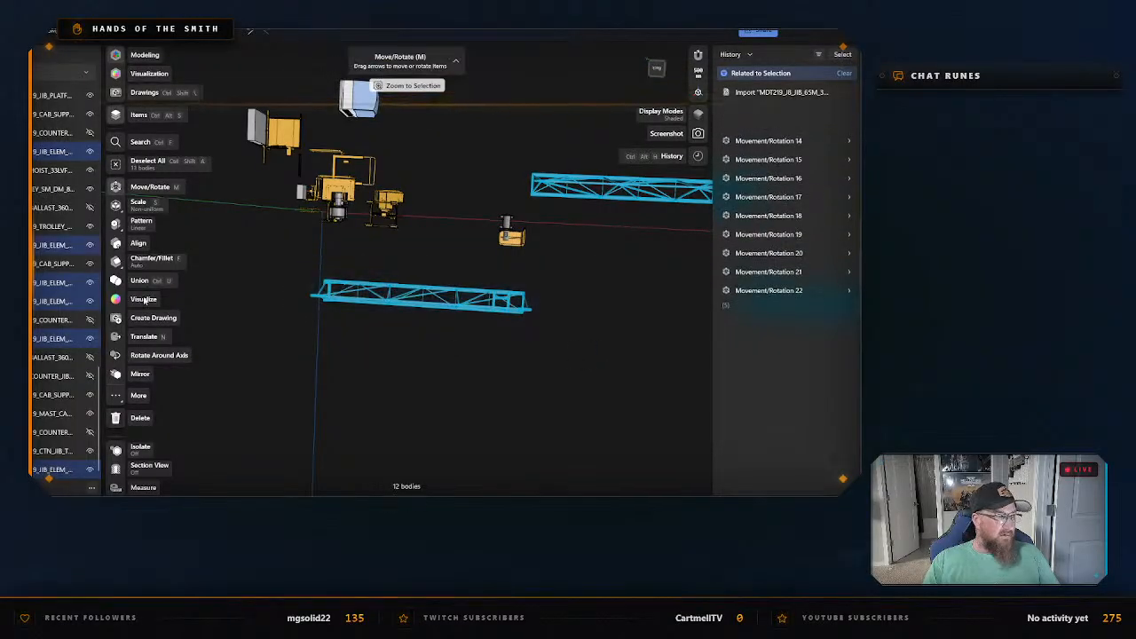
click(90, 245)
click(93, 283)
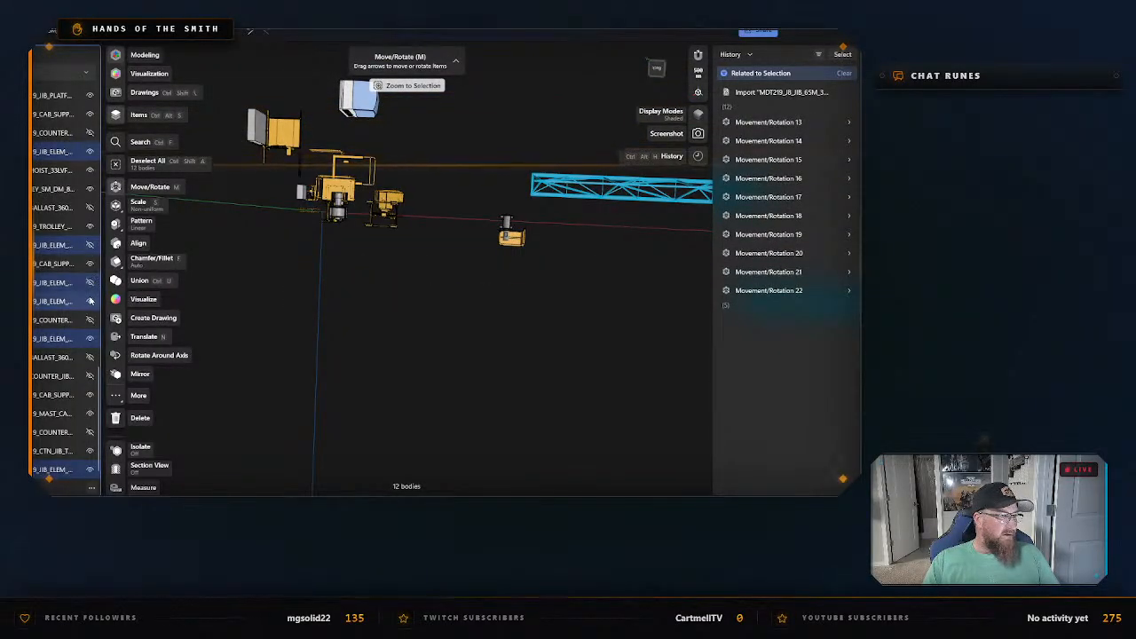
click(91, 301)
click(90, 340)
click(89, 152)
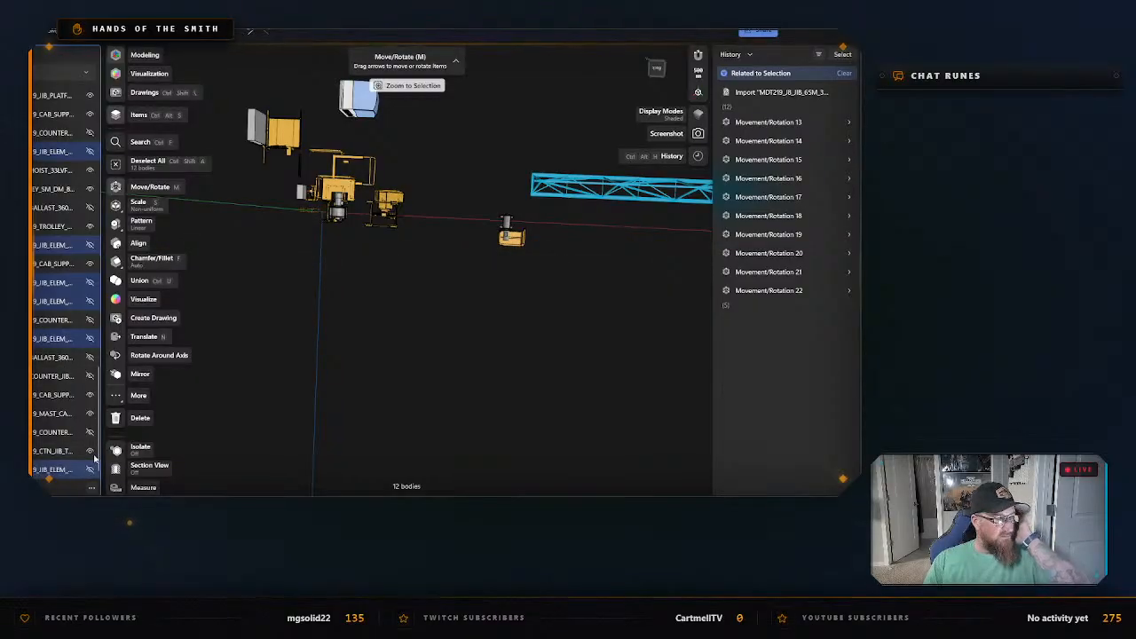
scroll(67, 354, down, 5)
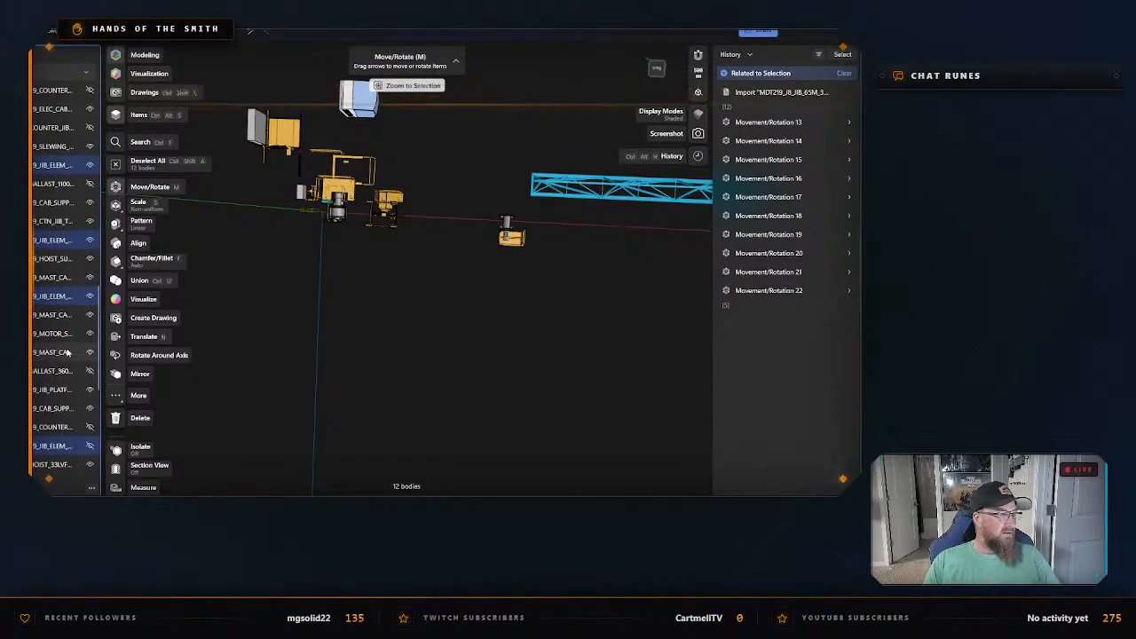
scroll(67, 353, up, 3)
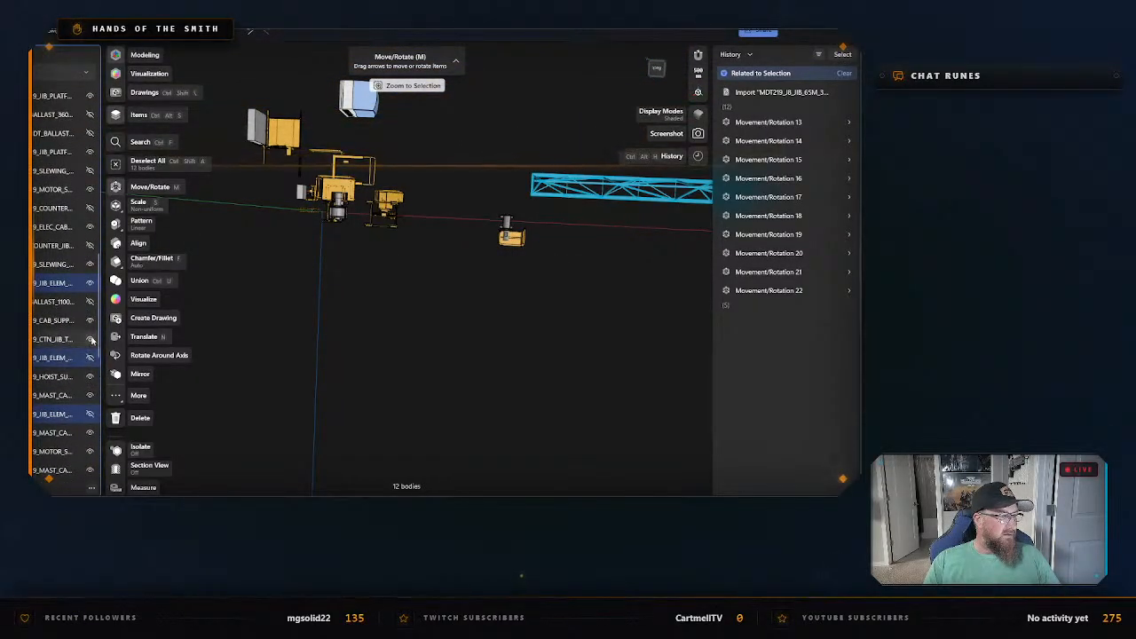
scroll(88, 373, up, 4)
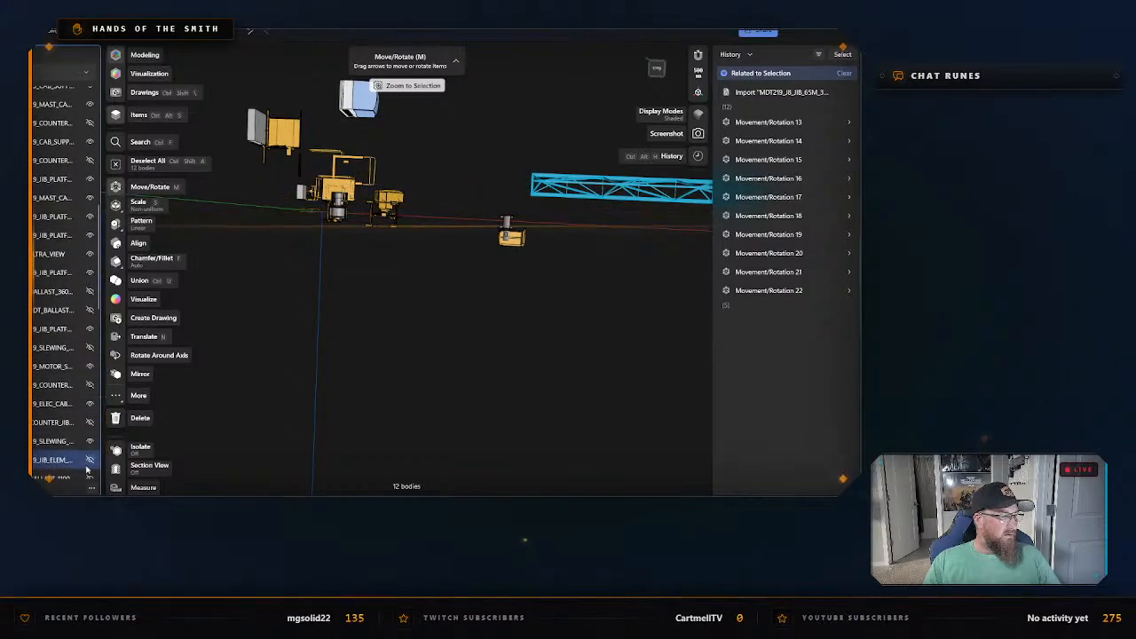
scroll(88, 426, down, 8)
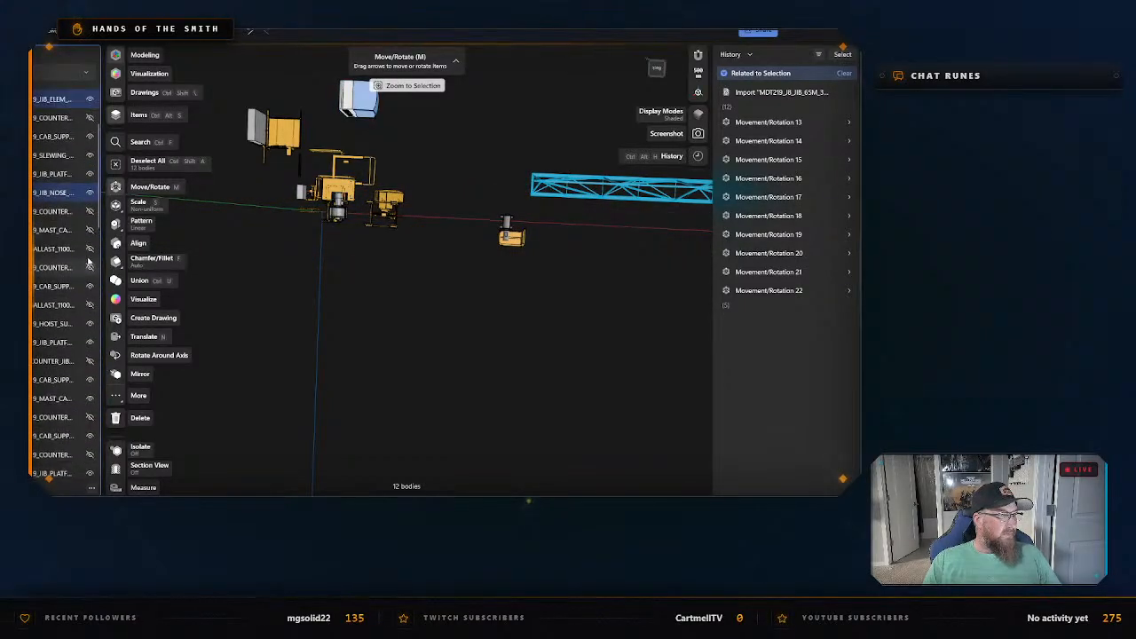
scroll(89, 218, up, 3)
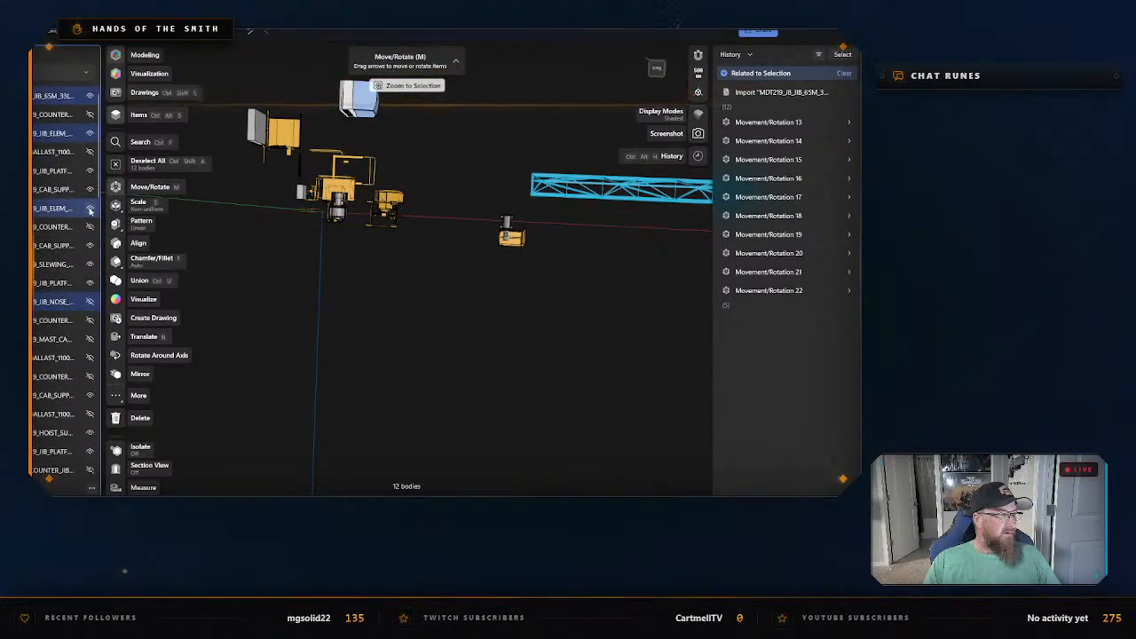
click(90, 208)
click(419, 324)
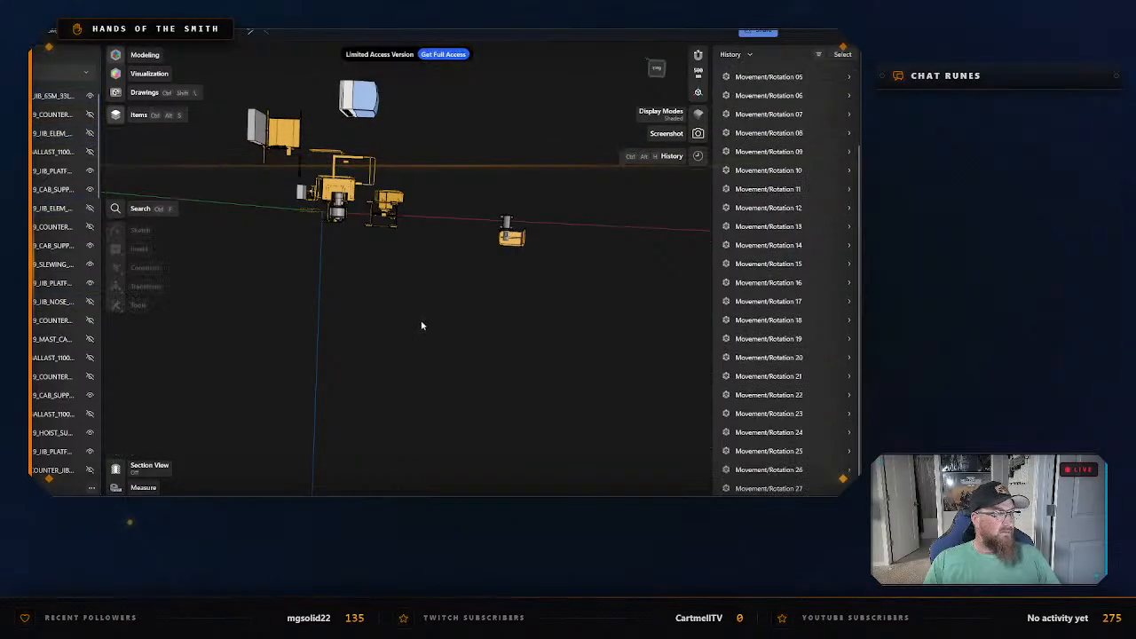
scroll(471, 325, down, 4)
middle_drag(511, 313, 298, 332)
scroll(530, 328, down, 6)
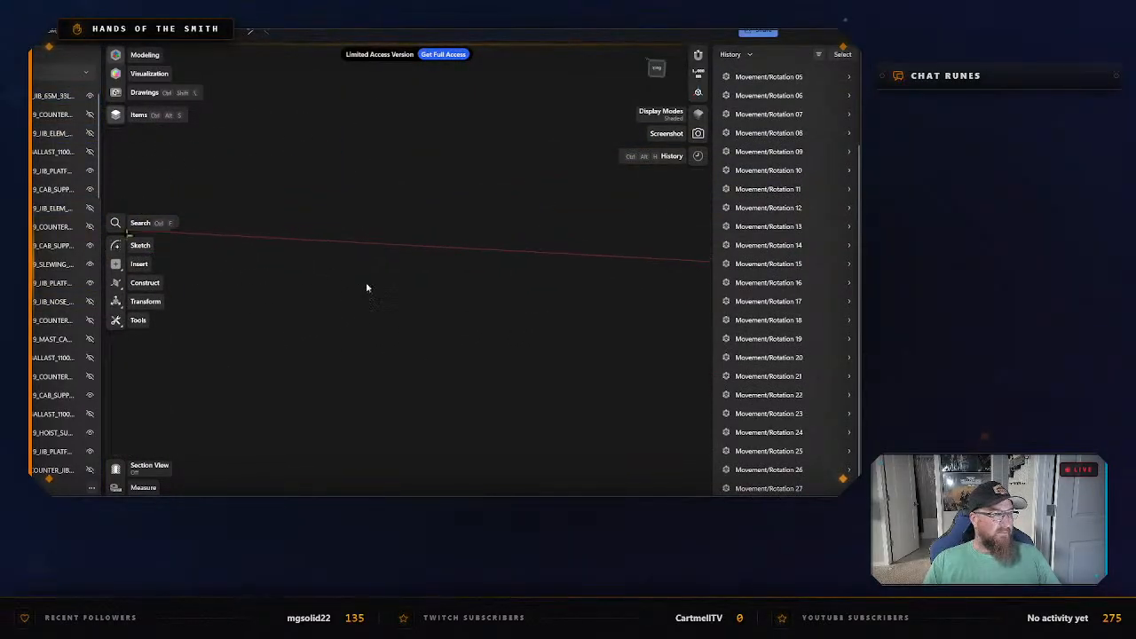
middle_drag(366, 288, 498, 365)
scroll(491, 344, up, 4)
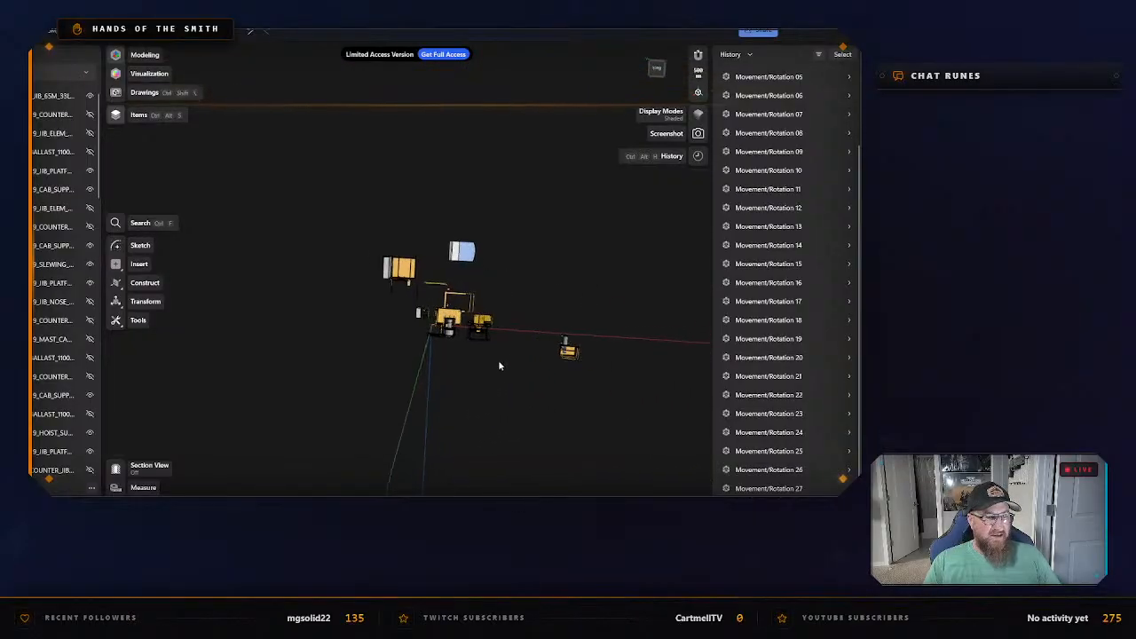
scroll(499, 365, up, 3)
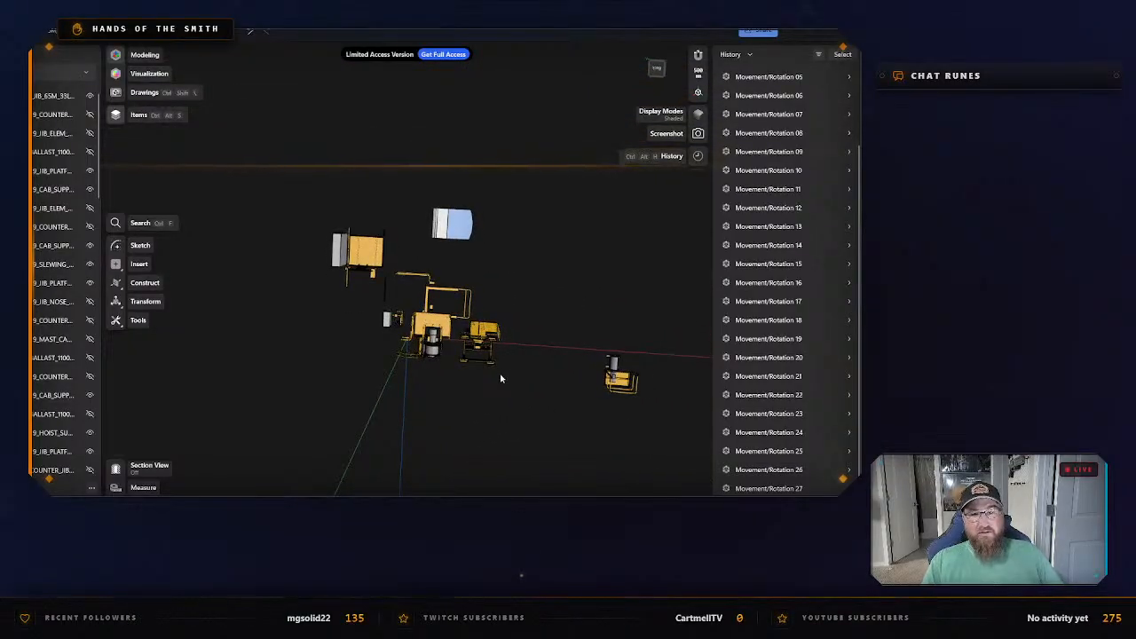
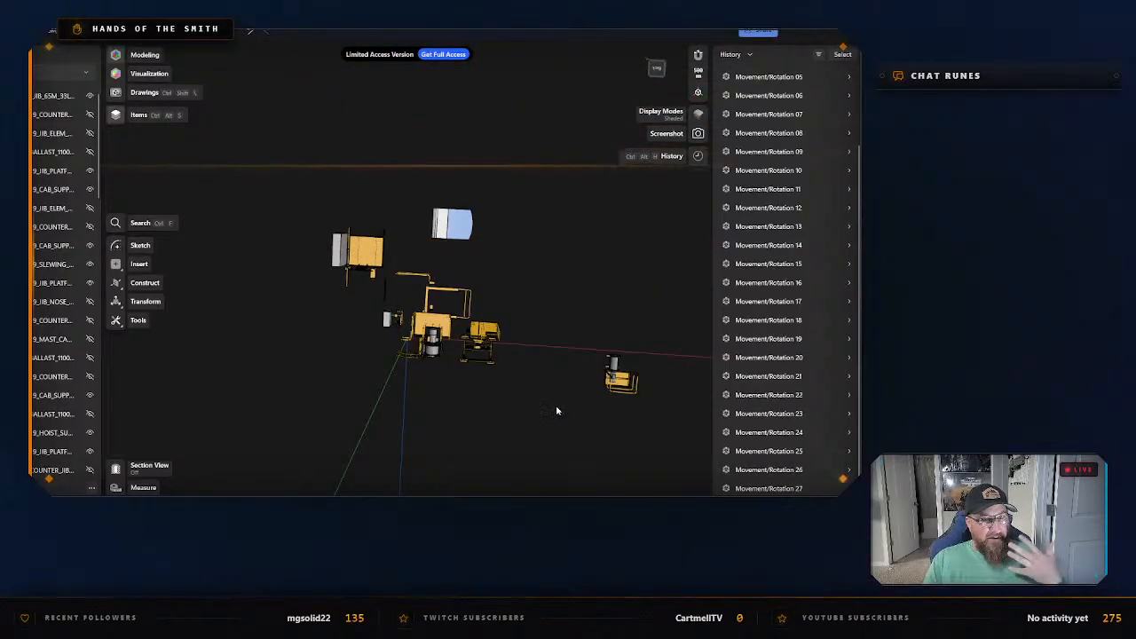
Select the whole hook block hanging below the crane, hide its highlighted bodies, and clear the selection.
right_drag(533, 420, 531, 343)
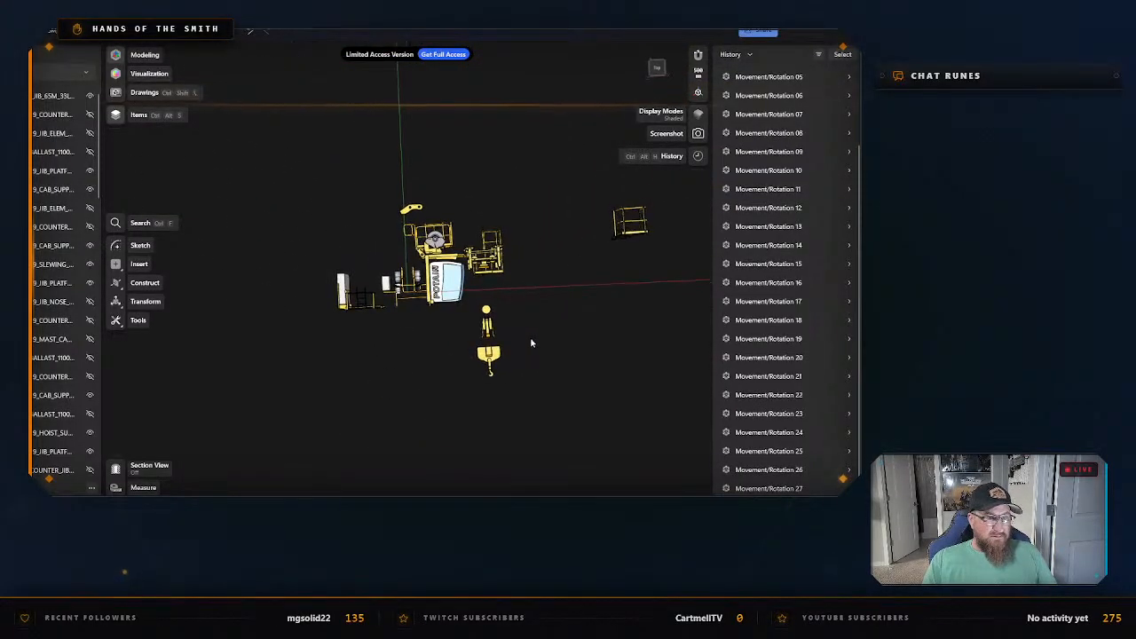
drag(526, 306, 478, 378)
key(m)
scroll(89, 301, down, 10)
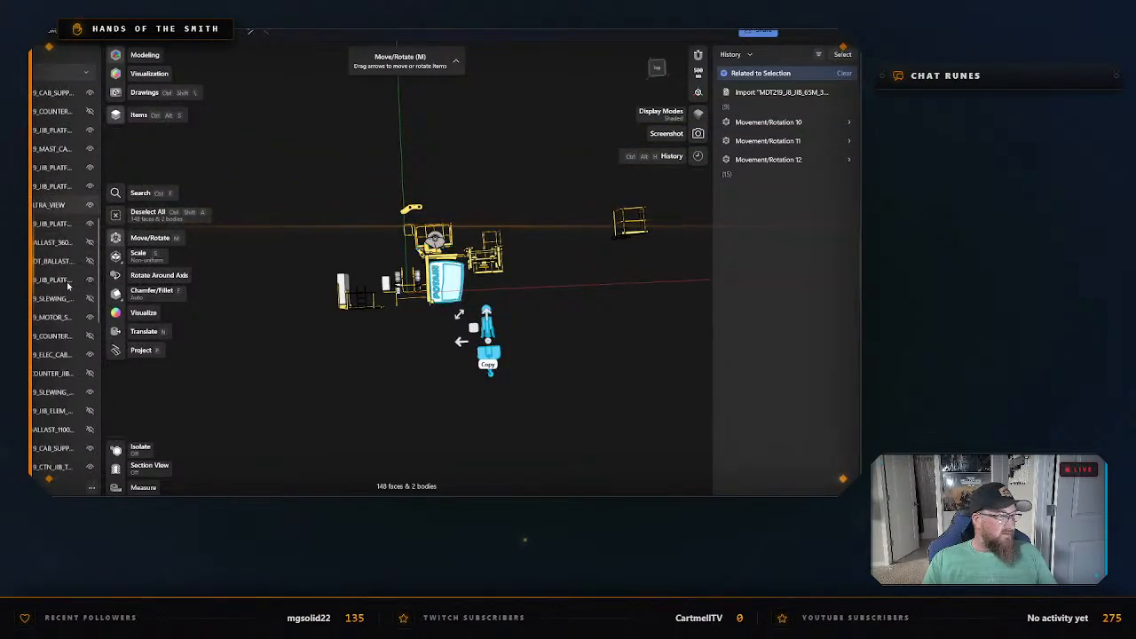
scroll(79, 320, down, 10)
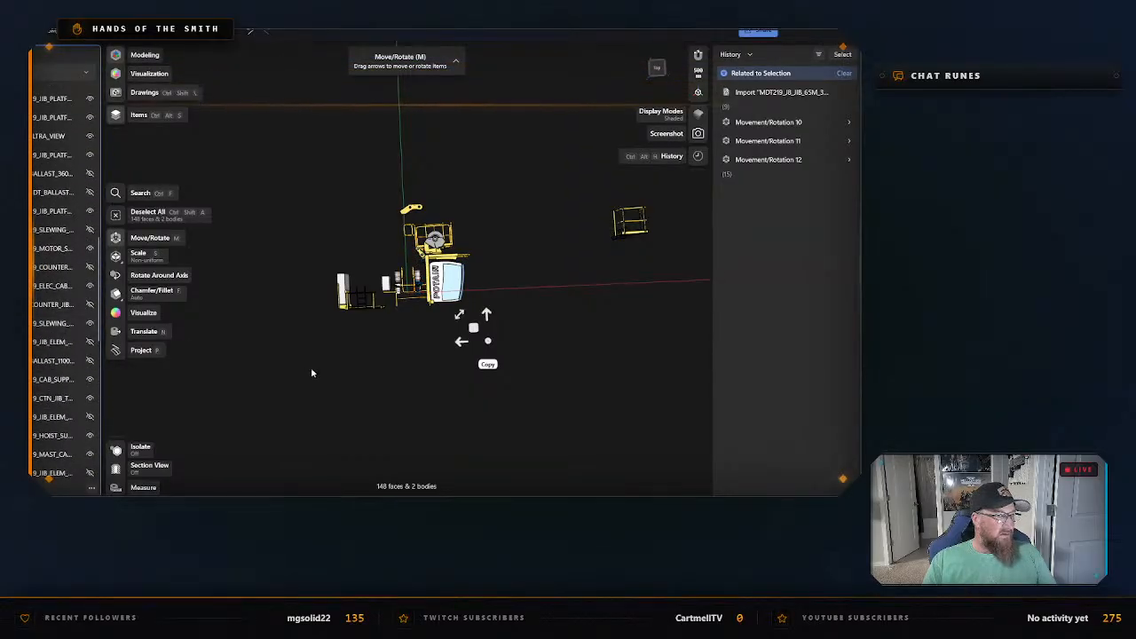
click(343, 360)
Hide the operator's cab body, CAB_ULTRA_VIEW, and clear the selection.
scroll(351, 358, up, 4)
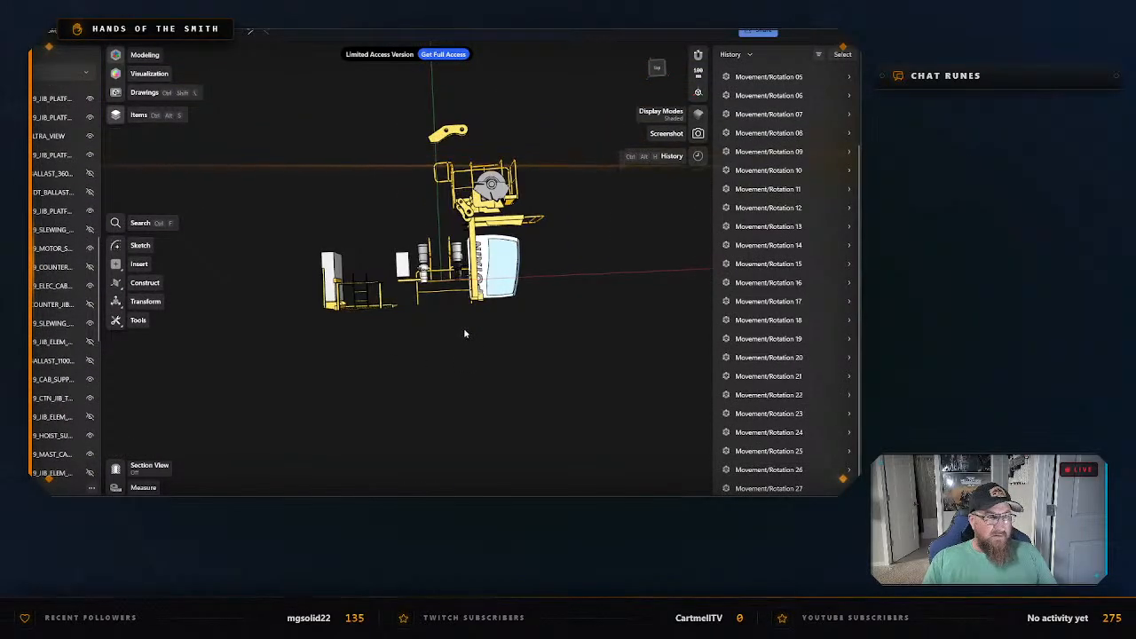
click(498, 262)
key(m)
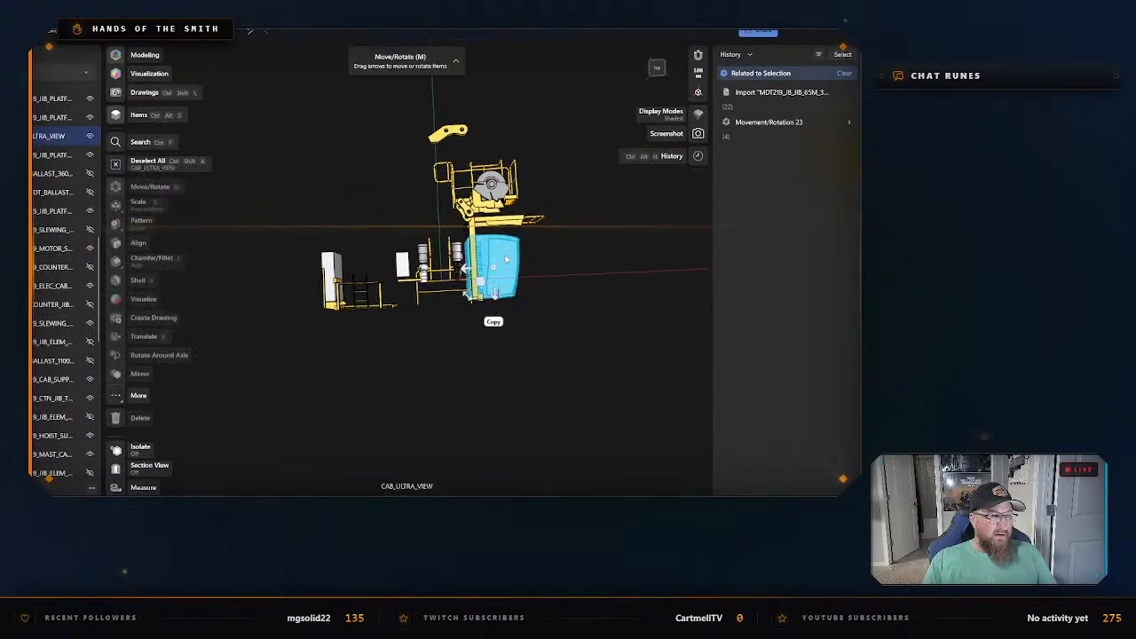
click(89, 136)
click(427, 388)
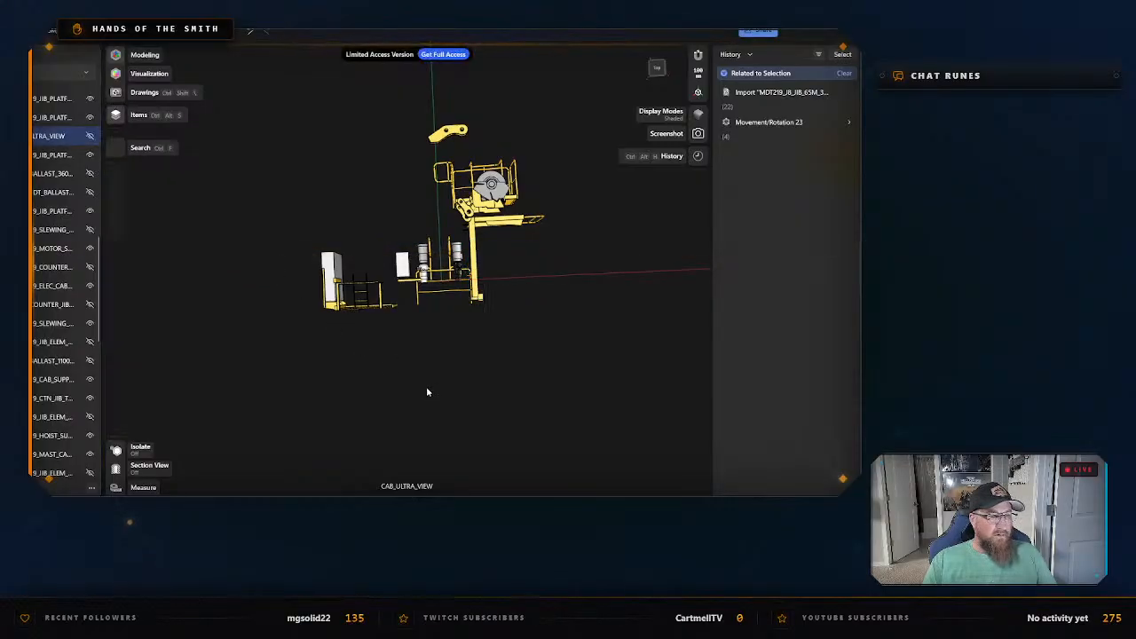
Select both slewing motors, MDT219_MOTOR_SLEWING_GEAR_BIM, with their gear units, hide the four bodies one by one, and clear the selection.
right_drag(426, 388, 462, 358)
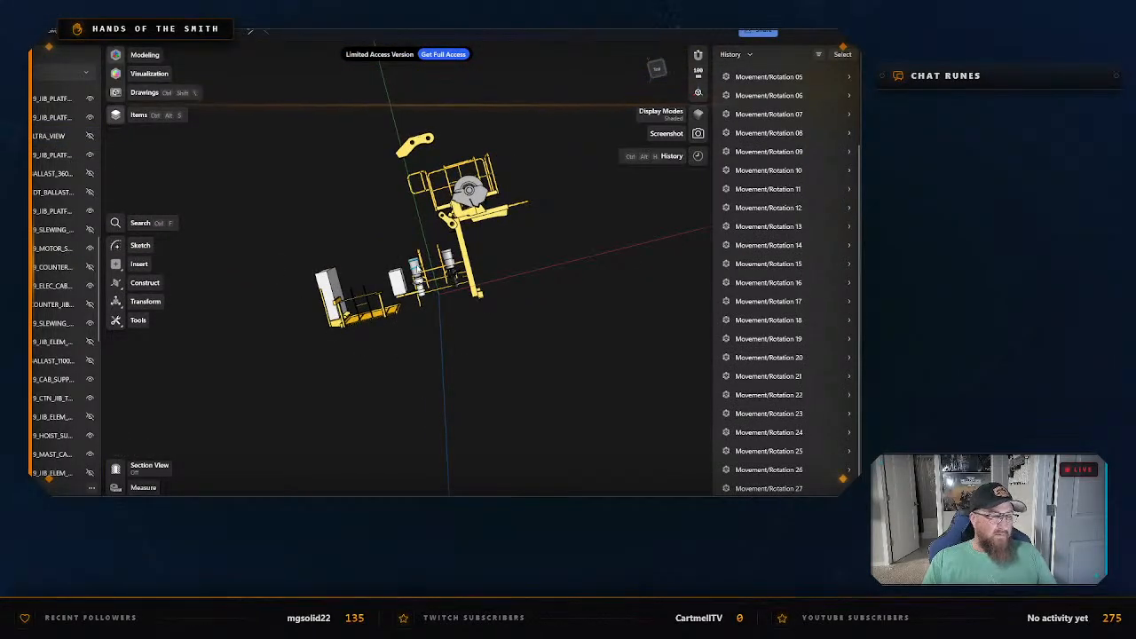
click(416, 268)
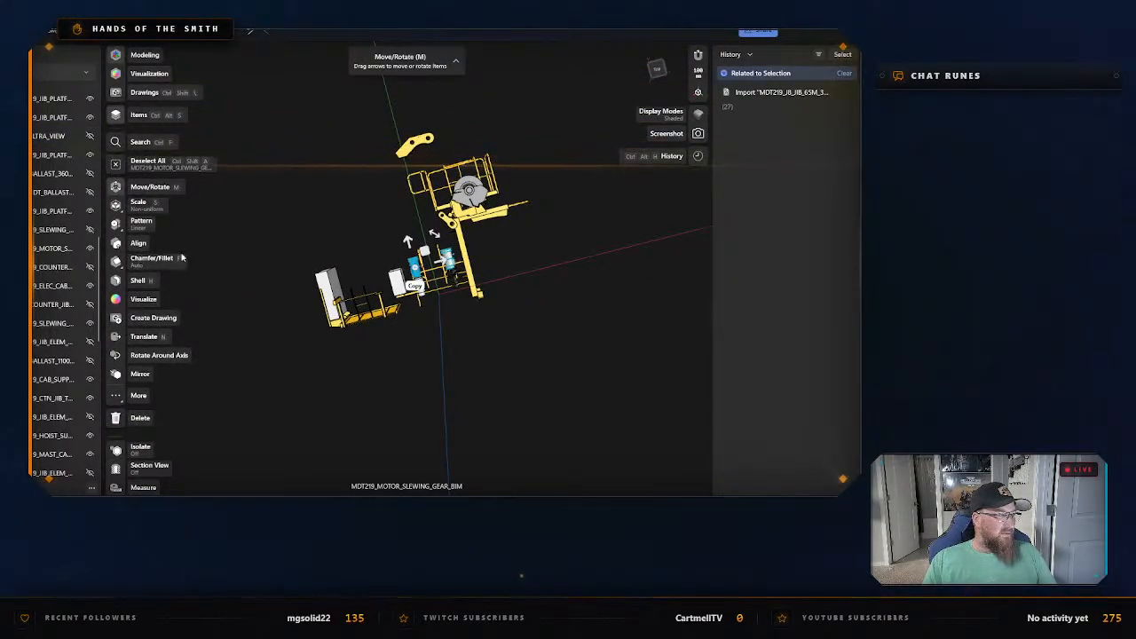
scroll(344, 245, up, 5)
right_drag(397, 268, 544, 311)
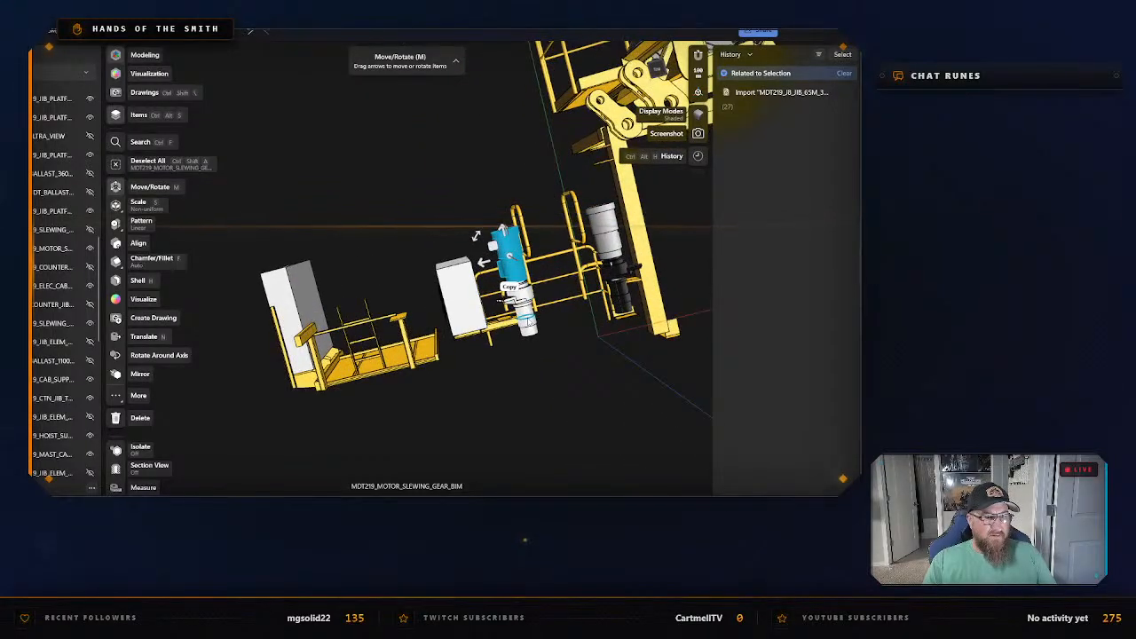
click(525, 311)
click(606, 233)
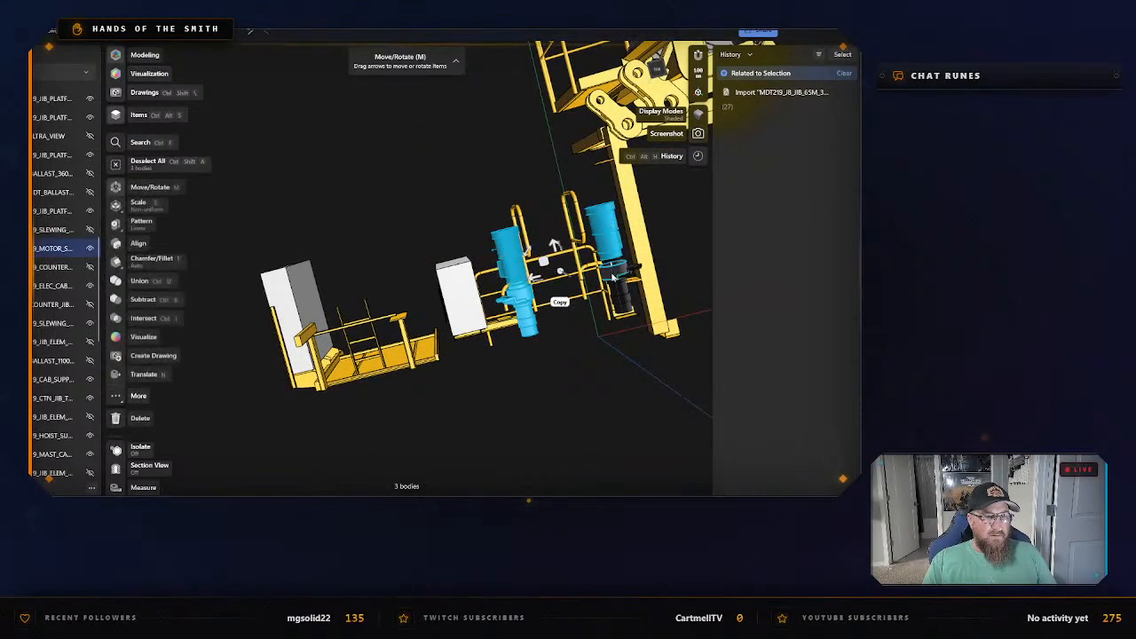
click(617, 284)
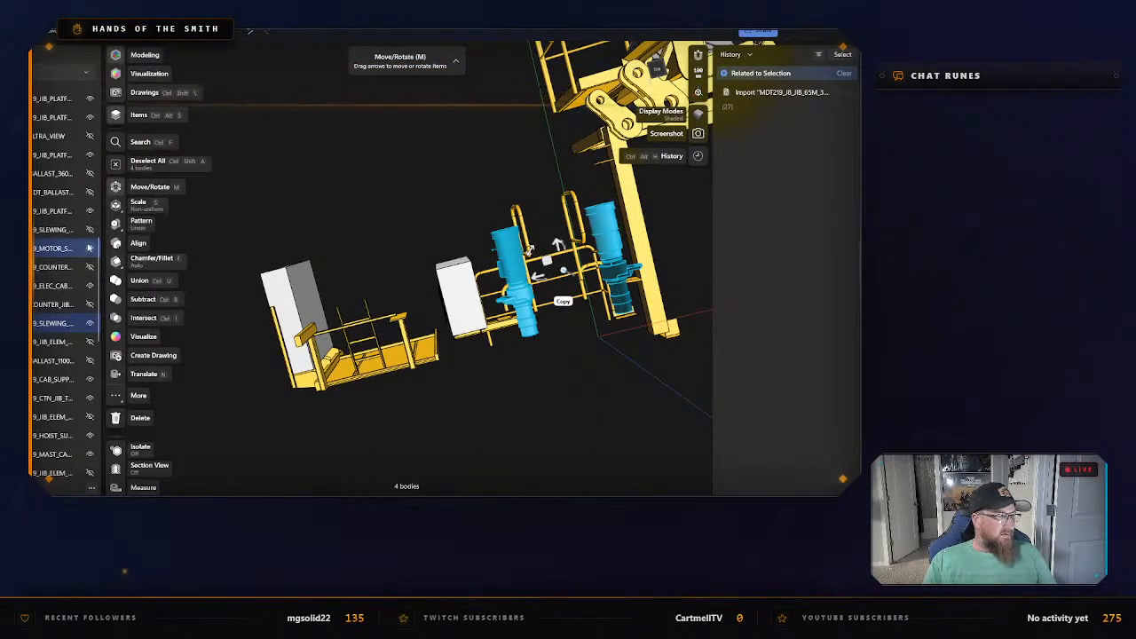
click(89, 248)
click(90, 324)
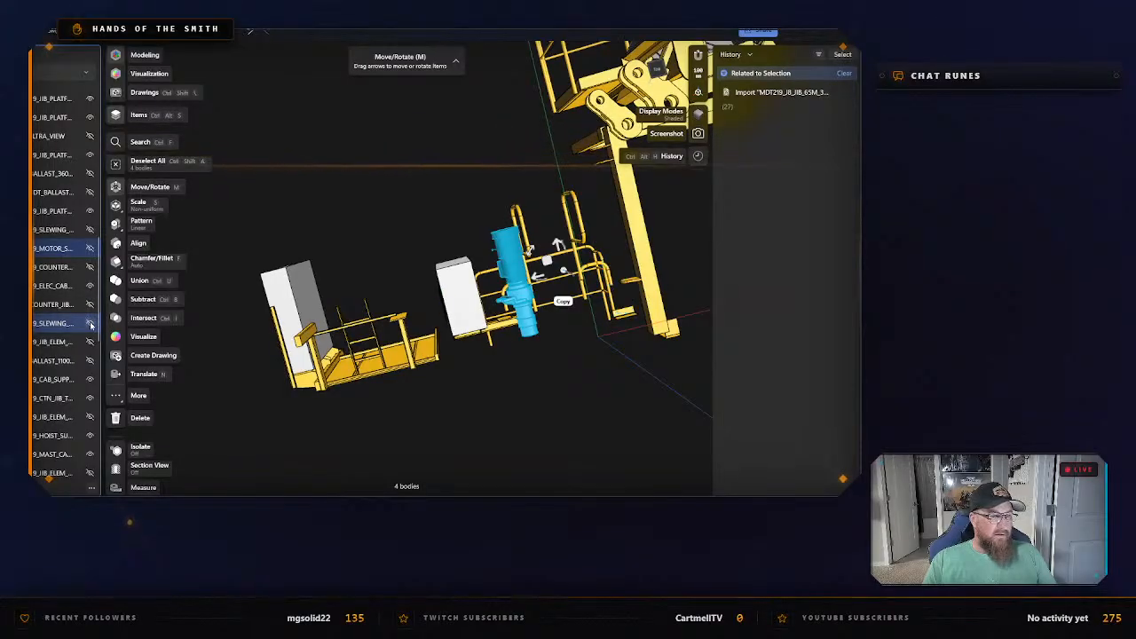
scroll(87, 330, up, 8)
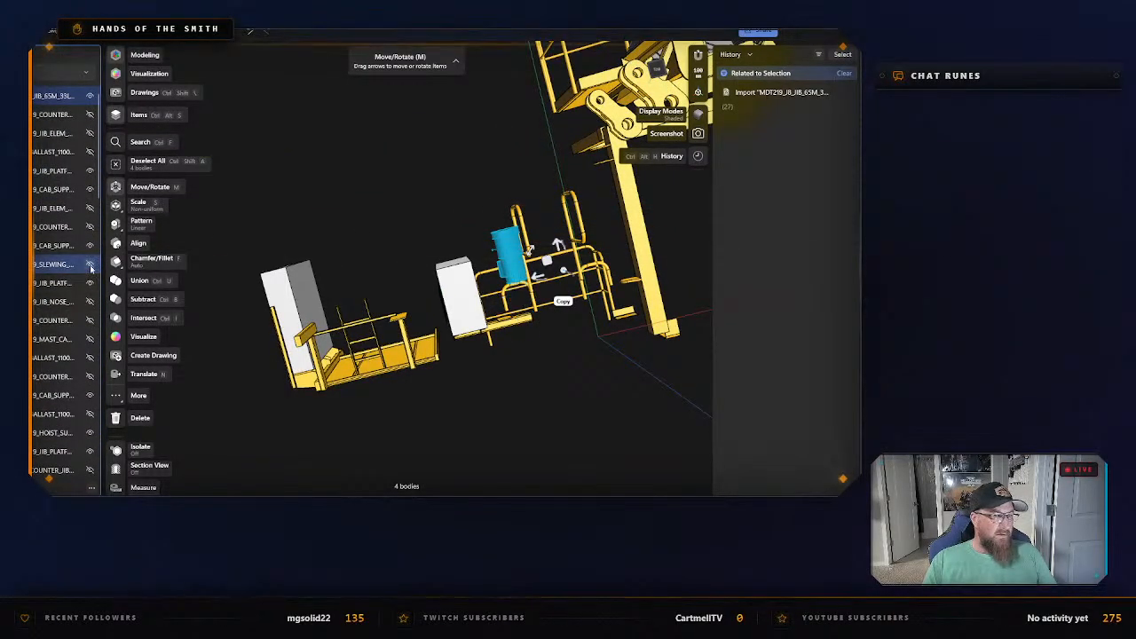
scroll(90, 266, down, 3)
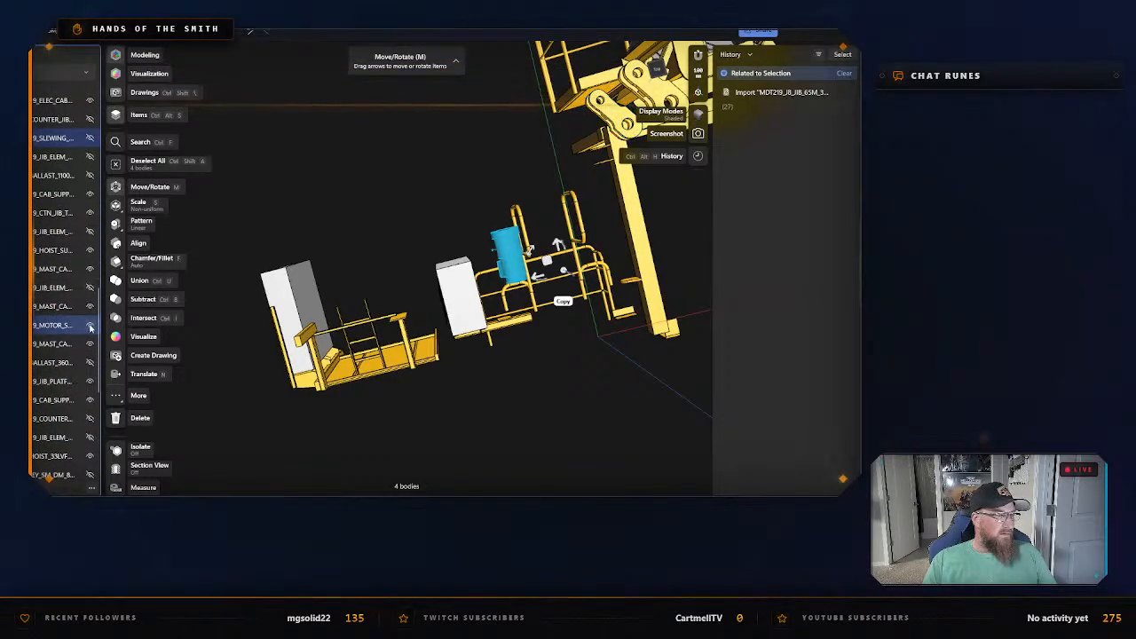
click(458, 404)
mouse_move(470, 398)
right_down()
mouse_move(474, 388)
mouse_move(490, 399)
mouse_move(466, 382)
mouse_move(470, 397)
right_up()
click(288, 355)
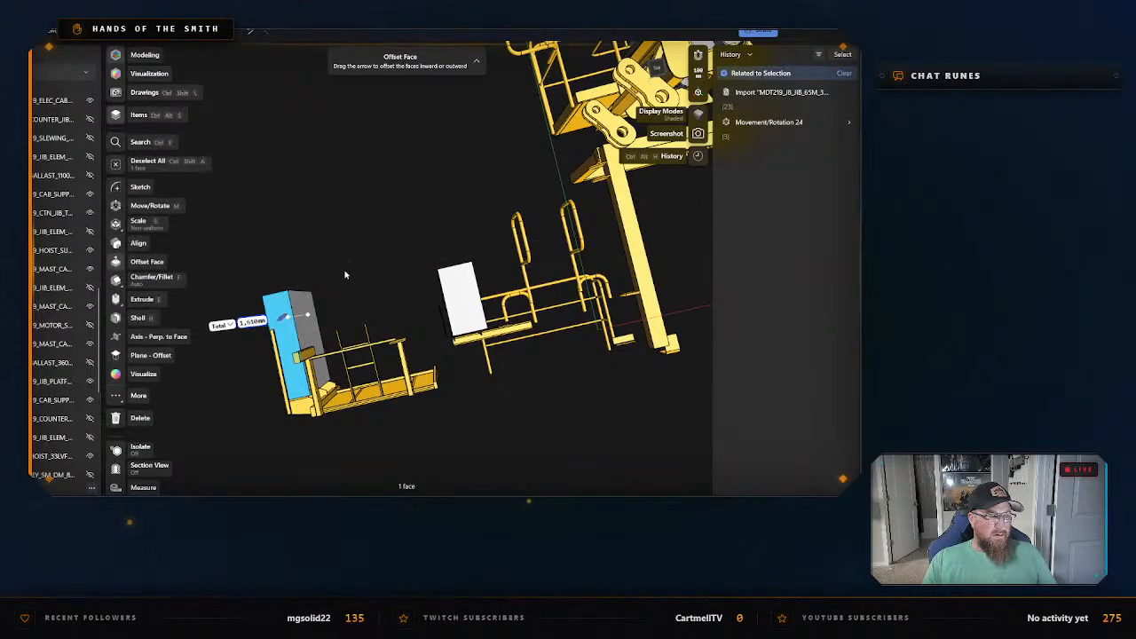
right_drag(345, 271, 399, 261)
right_drag(371, 310, 344, 292)
scroll(345, 292, down, 3)
middle_drag(605, 369, 506, 373)
mouse_move(552, 364)
right_down()
mouse_move(520, 363)
mouse_move(537, 358)
right_up()
click(535, 358)
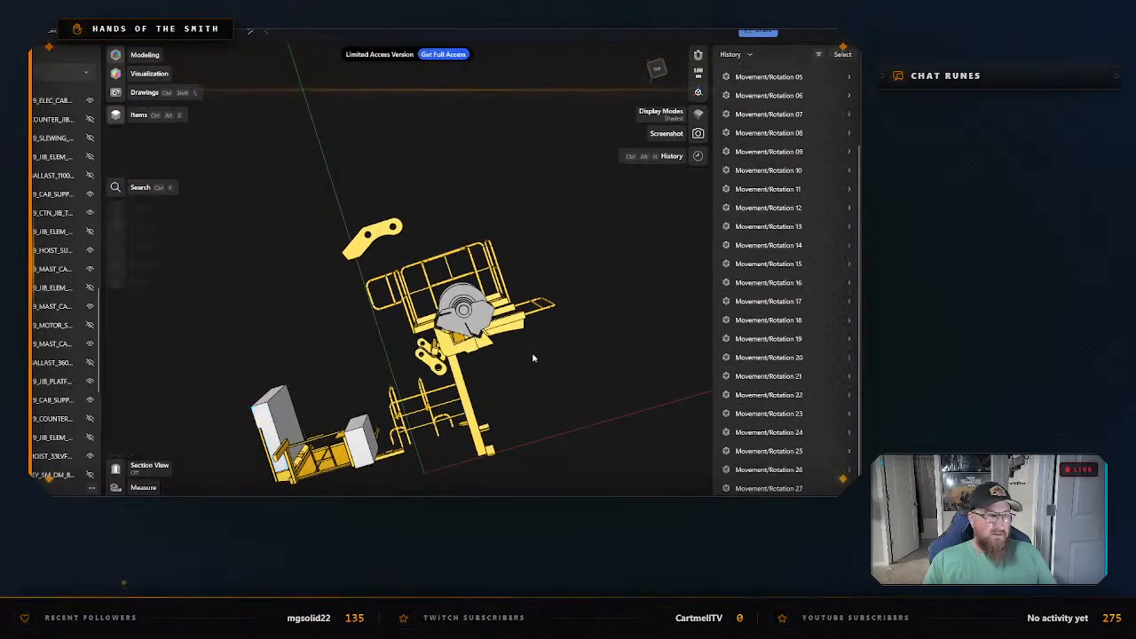
Hide the loose counter-jib connecting link, MDT219_CTN_JIB_TWIN_LINK_BIM, and clear the selection.
click(377, 235)
scroll(64, 223, up, 10)
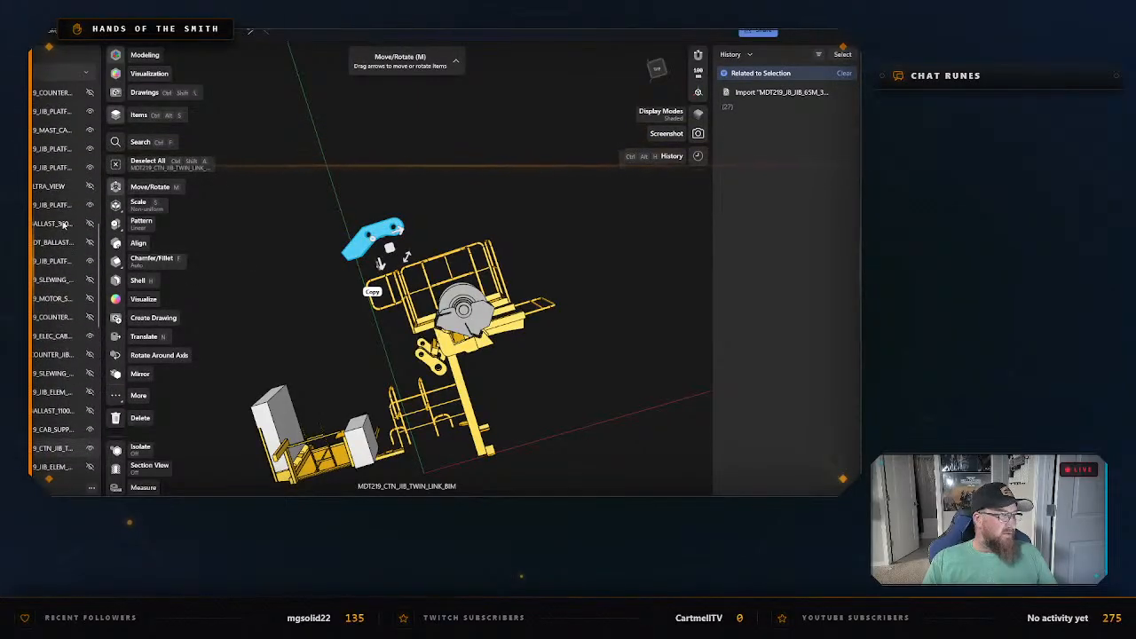
scroll(66, 208, down, 5)
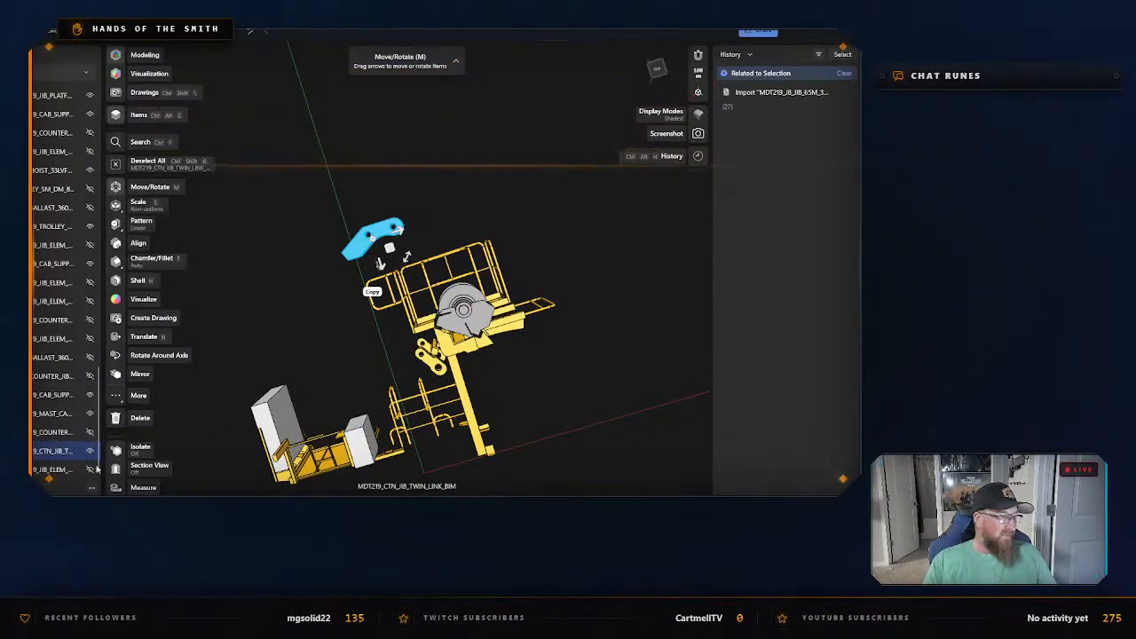
click(91, 453)
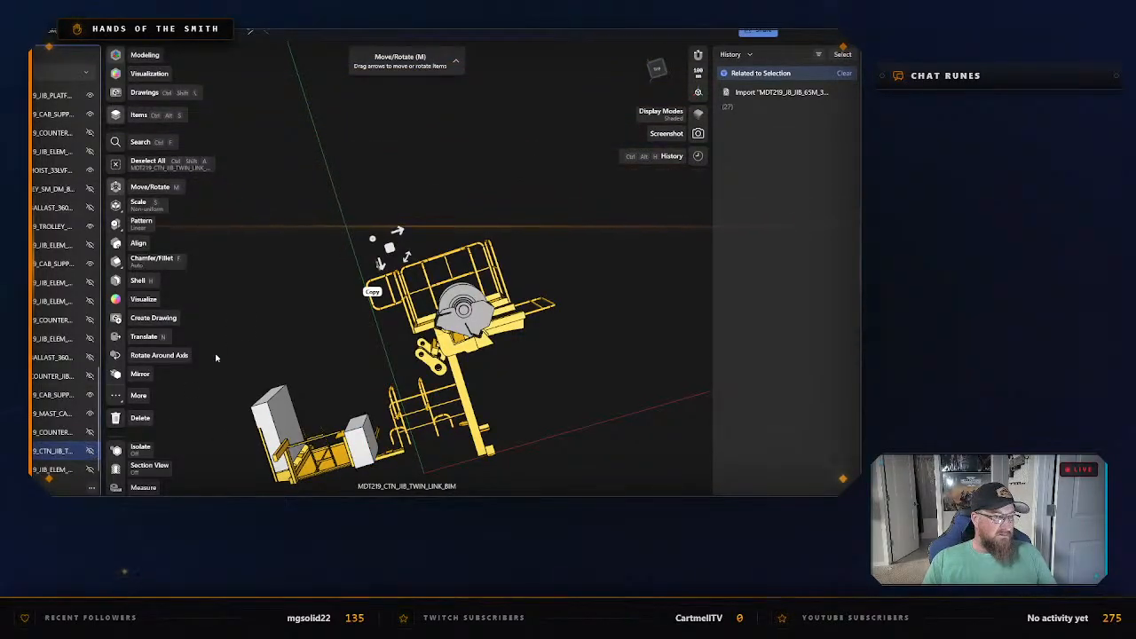
click(263, 334)
Select the catwalk body with the upright panel, MDT219_CAB_SUPPORT_BIM, and isolate it.
middle_drag(263, 335, 357, 276)
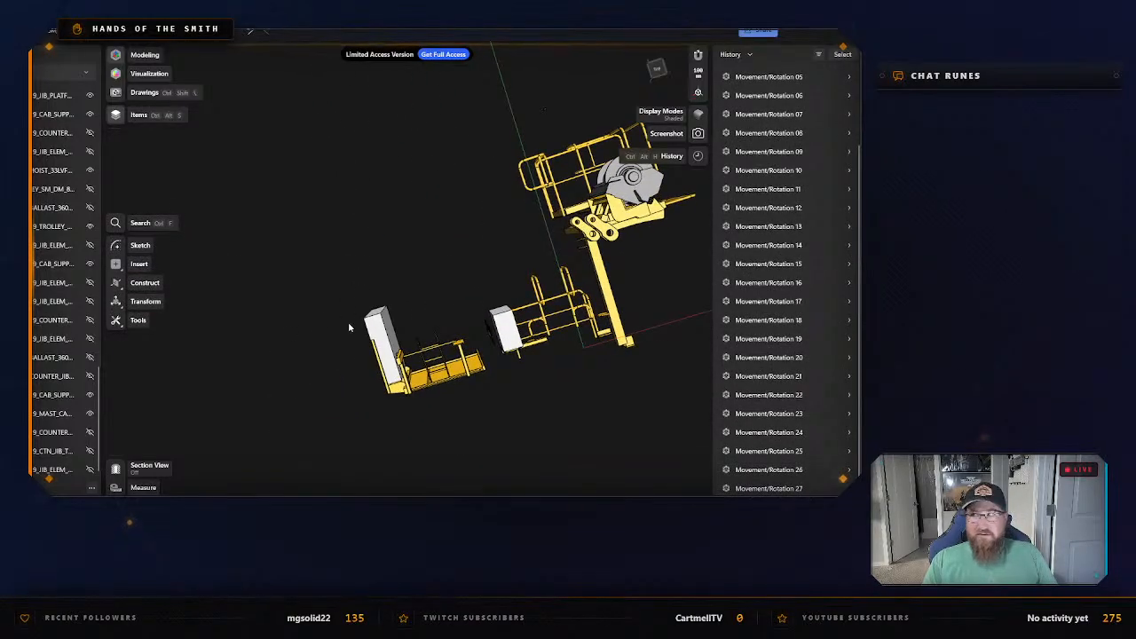
scroll(338, 330, up, 2)
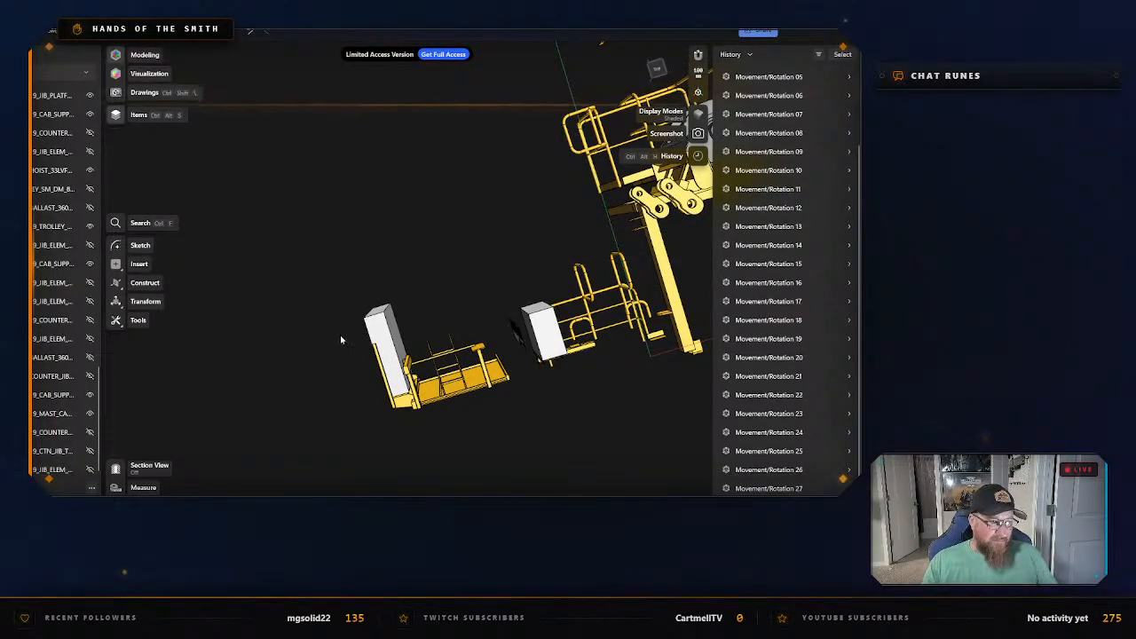
right_drag(341, 336, 344, 327)
drag(379, 368, 398, 385)
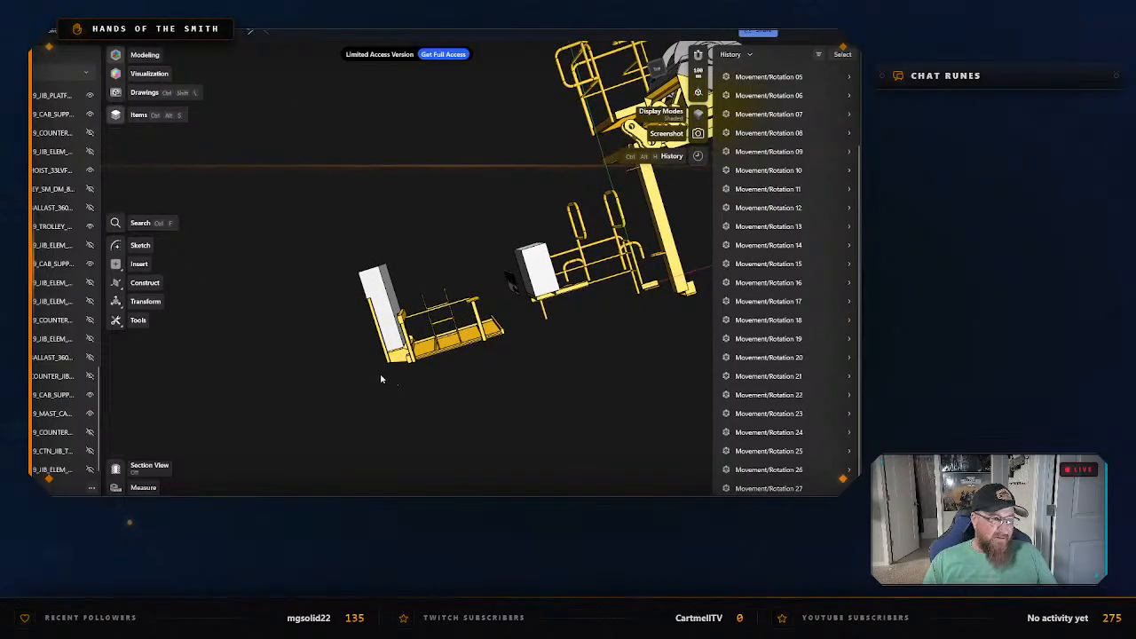
right_drag(381, 379, 387, 423)
double_click(444, 316)
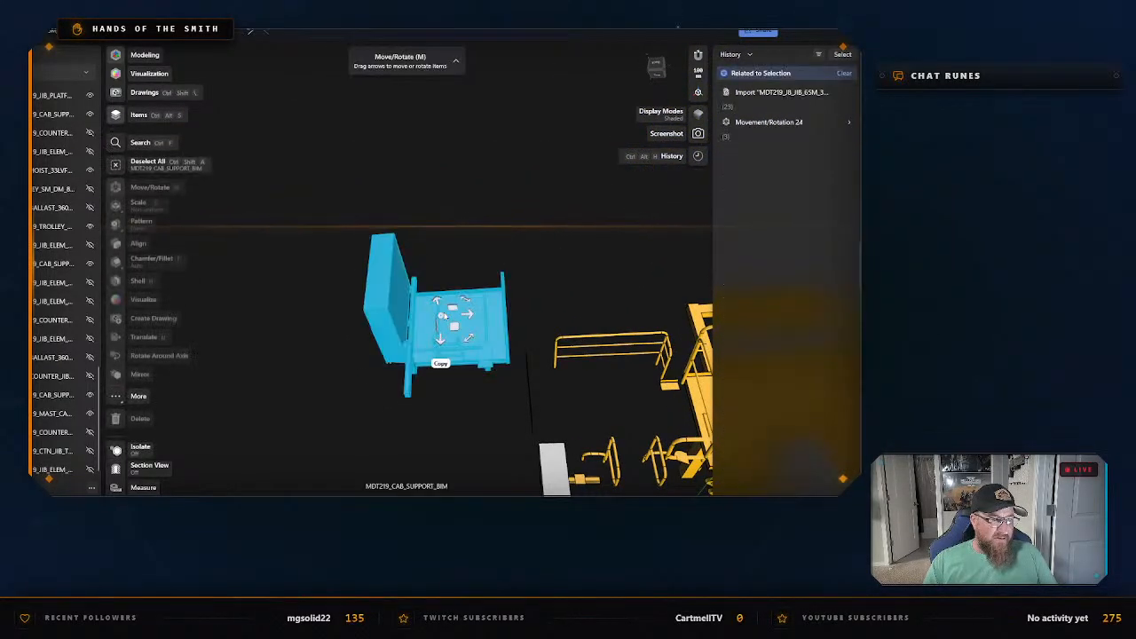
right_click(389, 313)
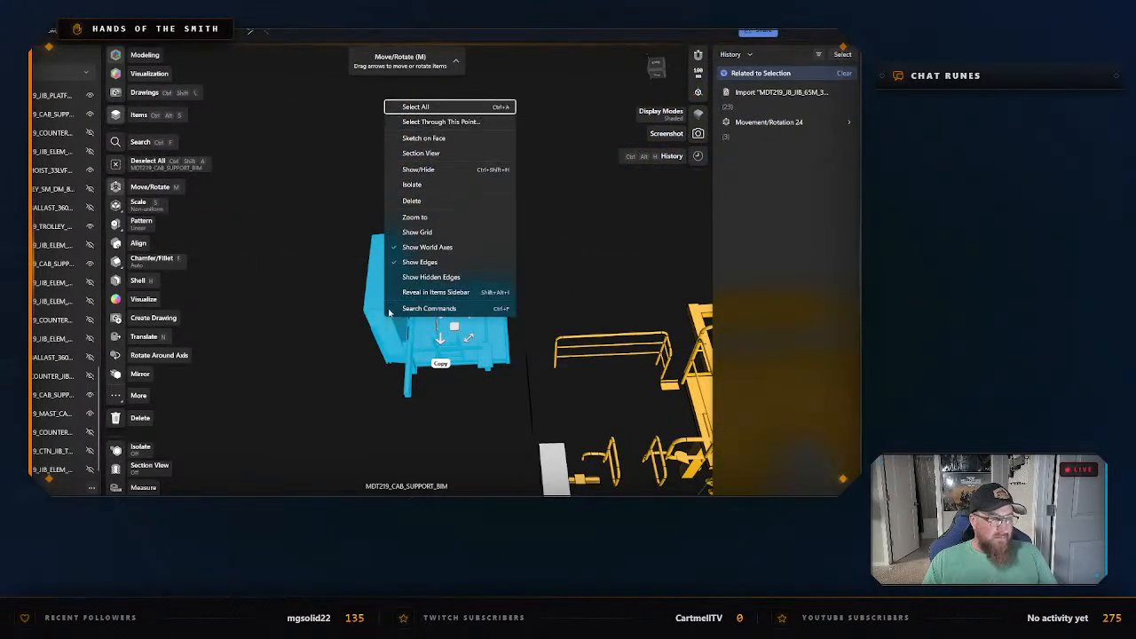
click(415, 187)
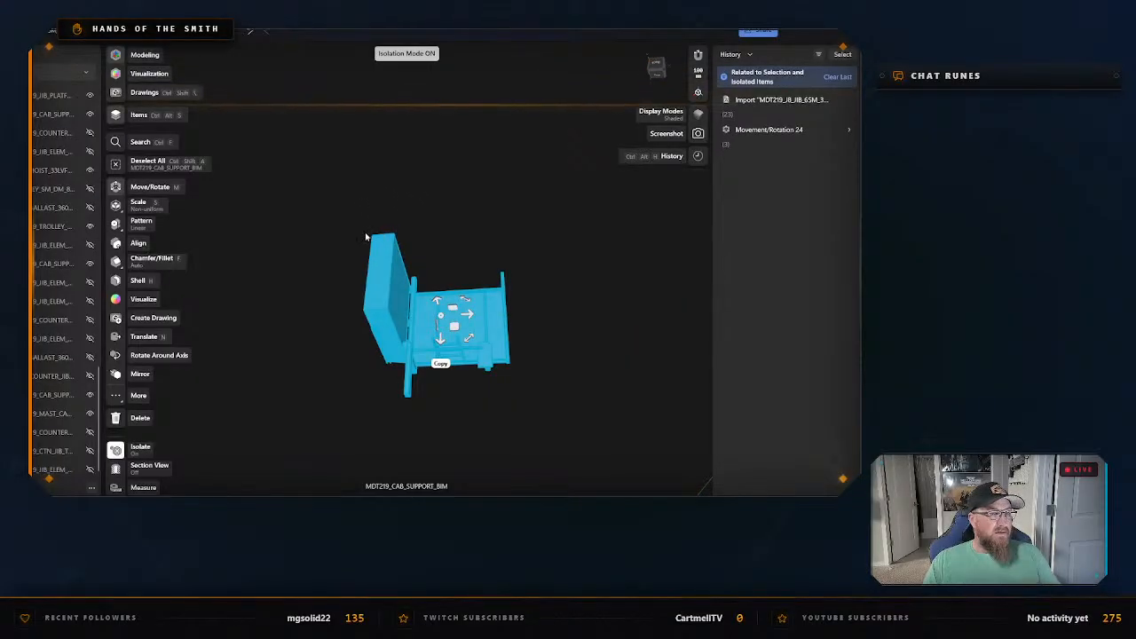
right_click(379, 277)
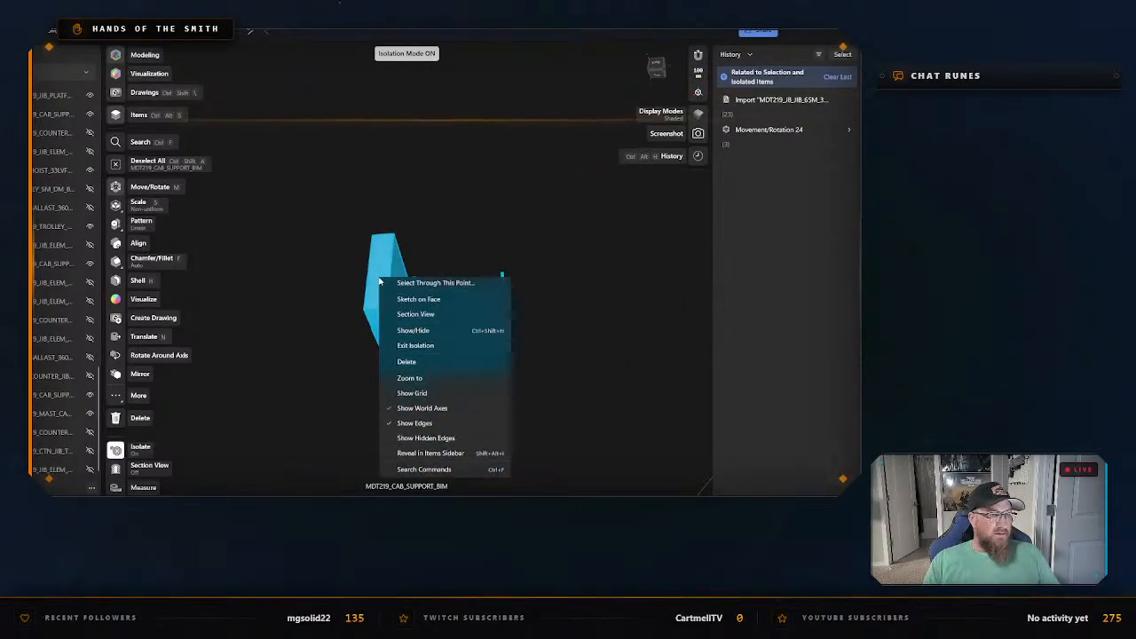
click(359, 203)
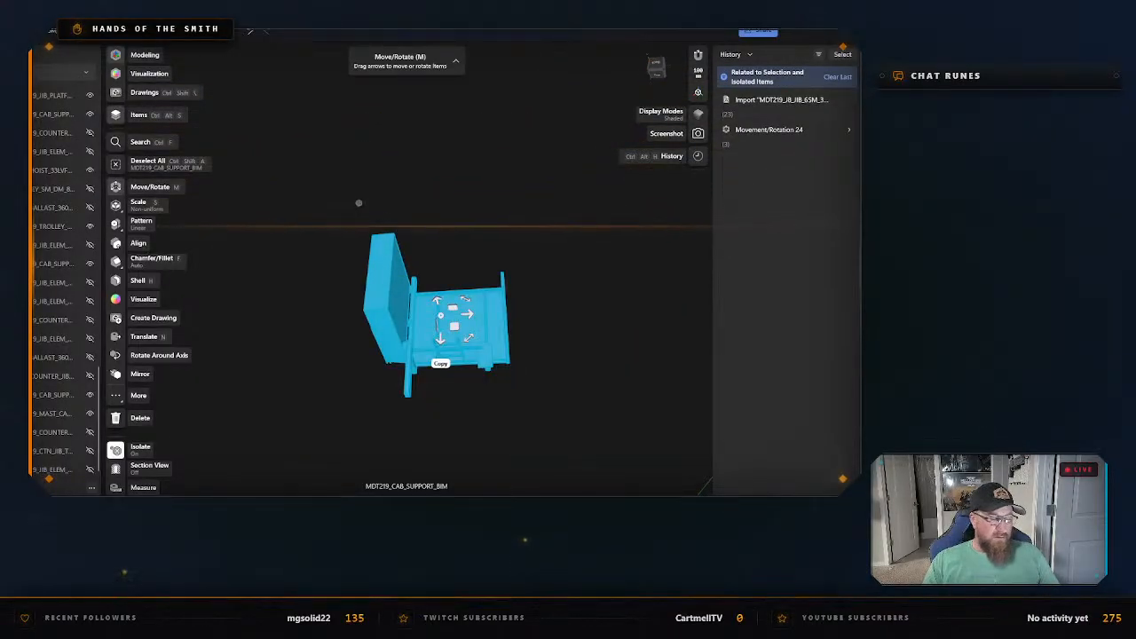
Start an STL export of the isolated cab support and create and open a "Cab Pieces" folder in "Potain MDT 219 J8 - CAD Files".
key(ctrl+e)
click(327, 403)
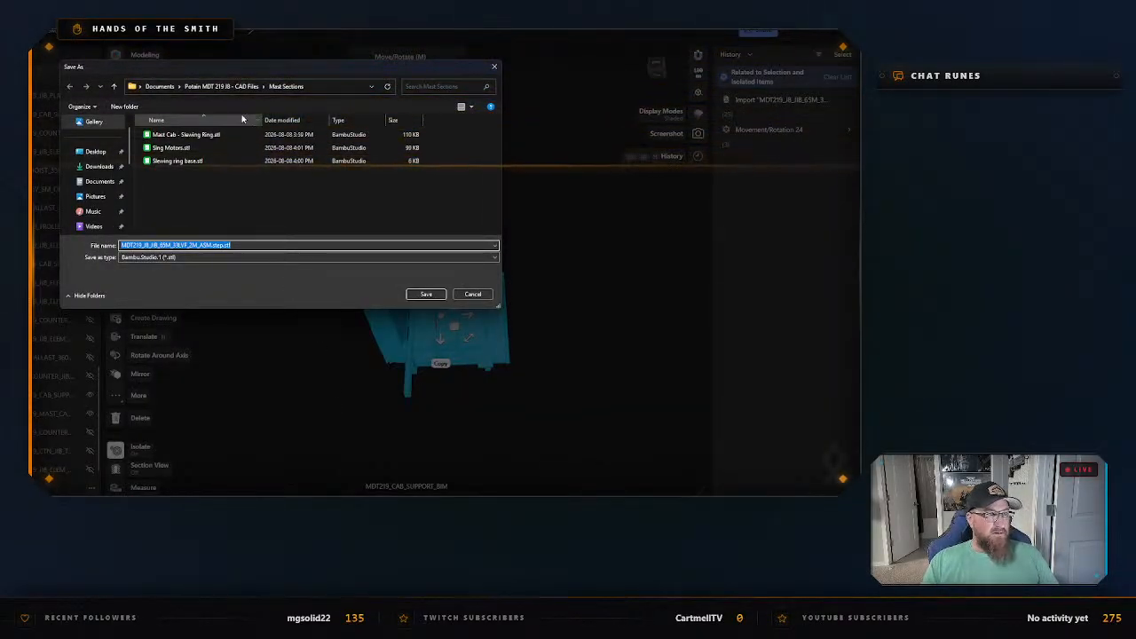
click(233, 86)
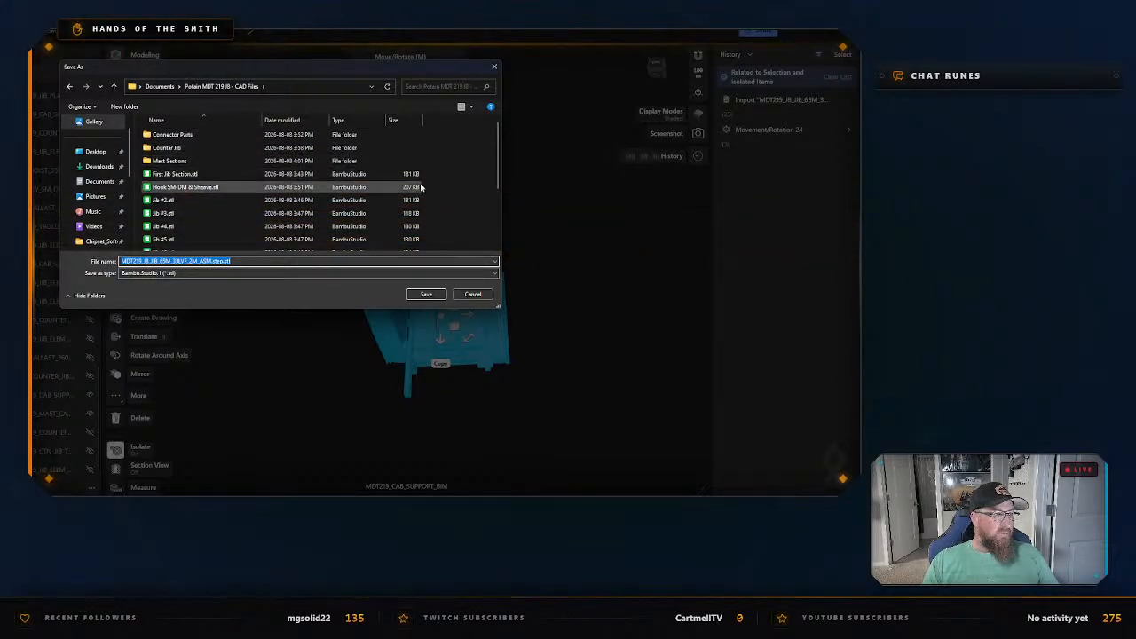
right_click(468, 196)
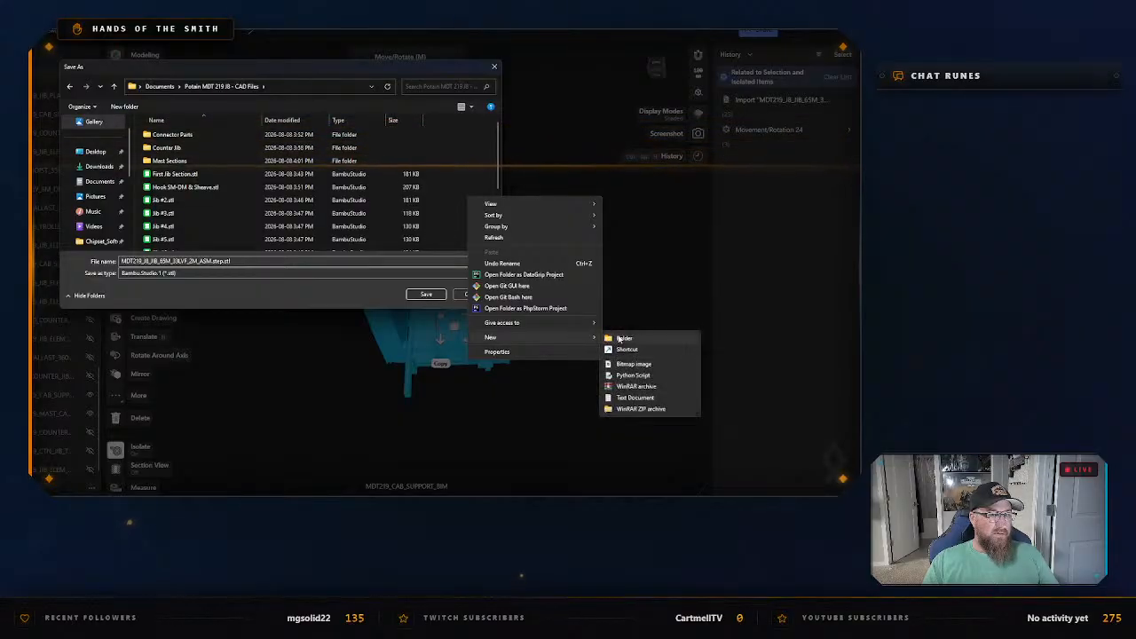
click(619, 338)
text(Cab Pieces)
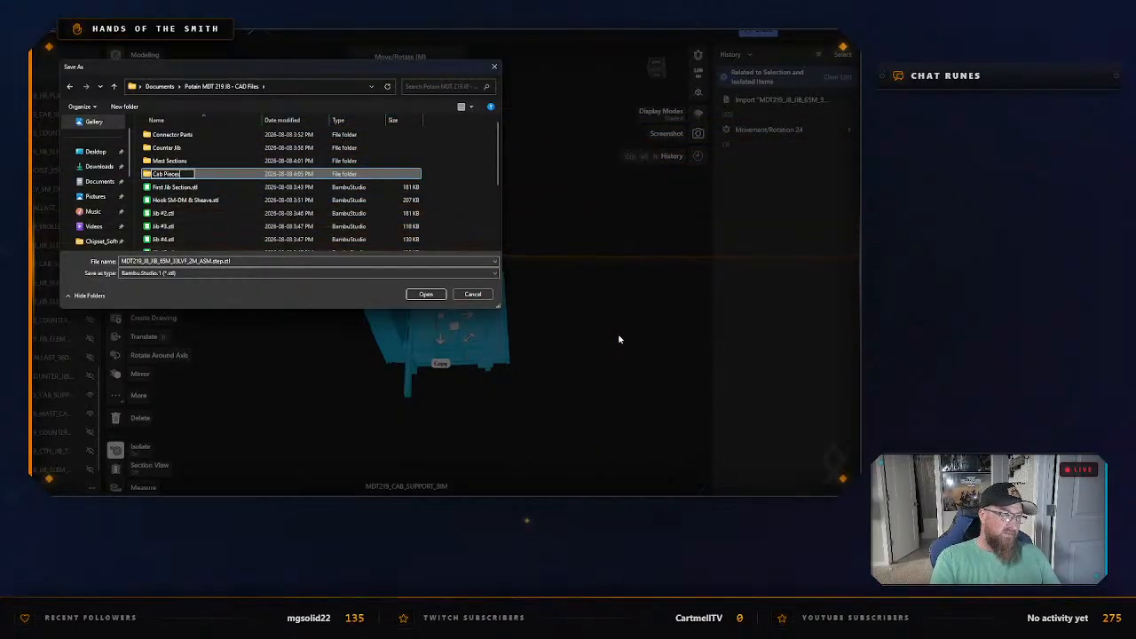
key(Return)
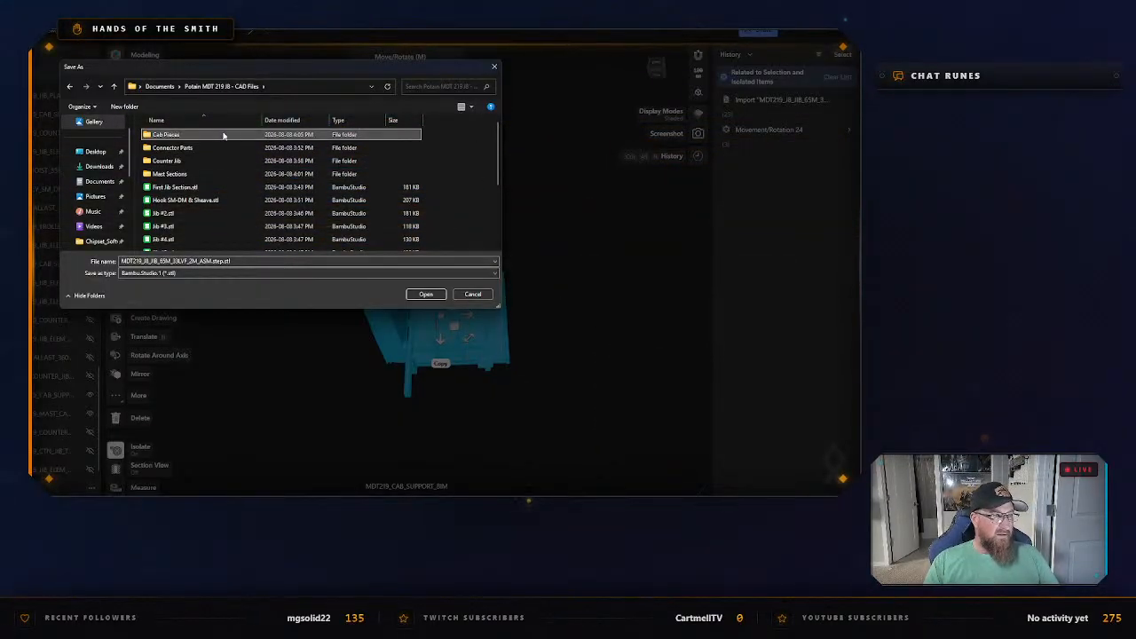
double_click(215, 135)
Save the STL export of the isolated catwalk body as "Cab Catwalk & Power" in the "Cab Pieces" folder.
click(266, 260)
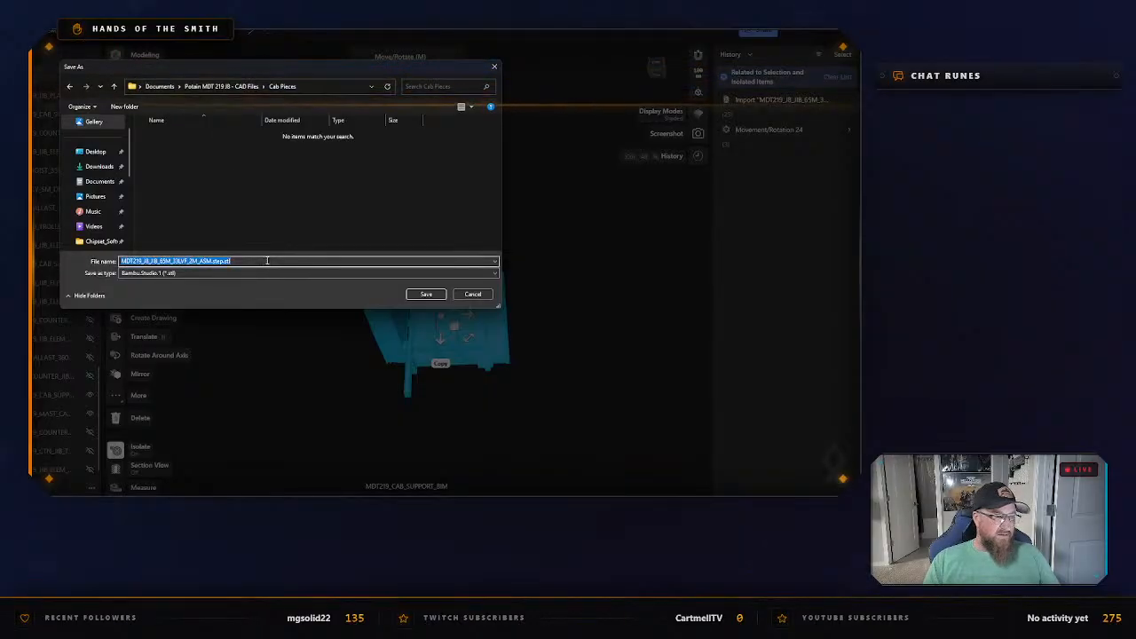
text(Cab)
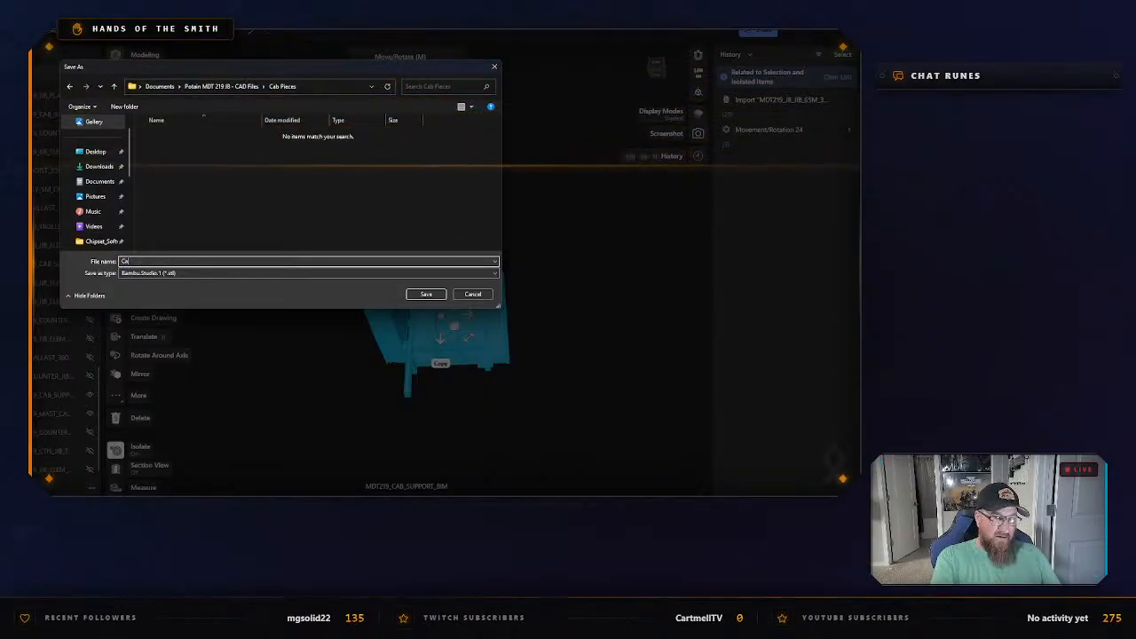
text( Catwalk)
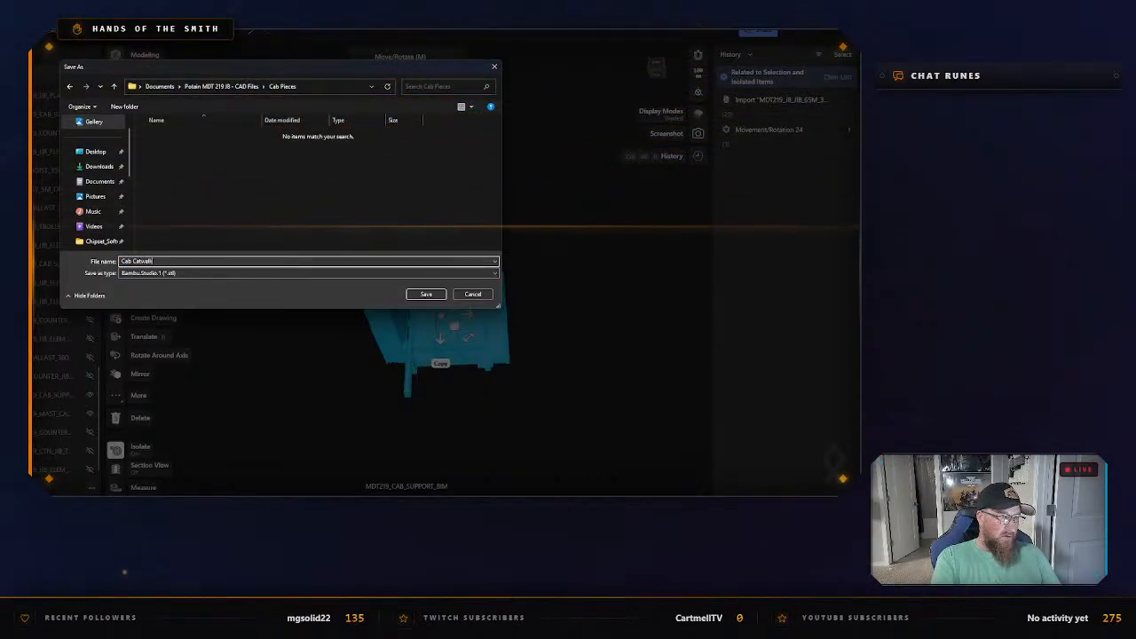
text( & Power)
key(Return)
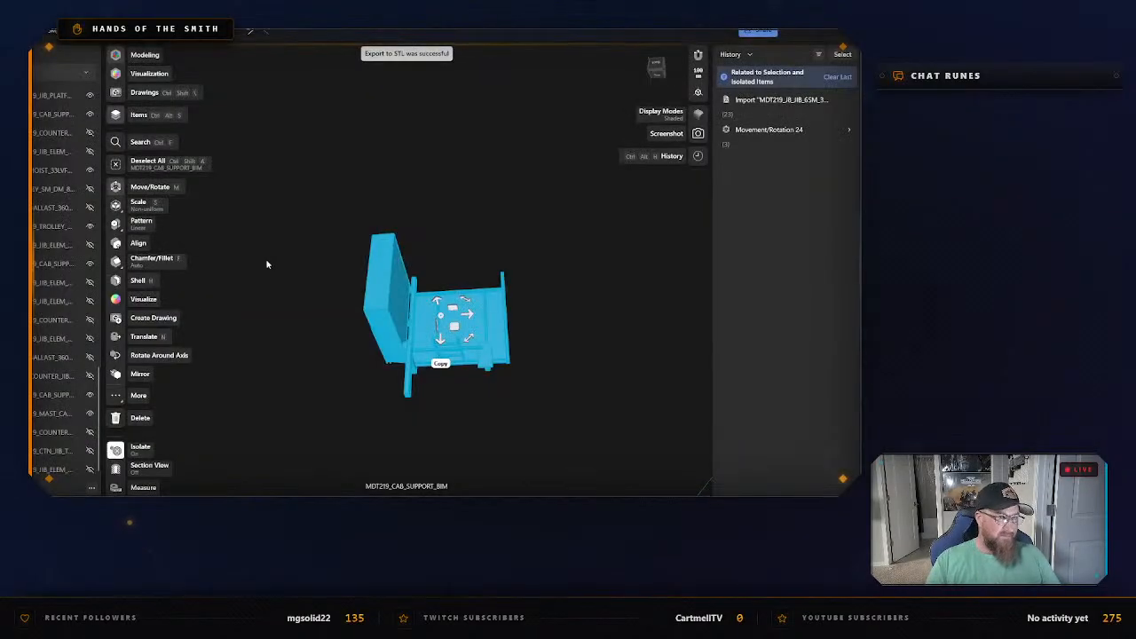
Exit isolation, hide the exported catwalk body with the upright panel, and clear the selection.
right_click(375, 285)
click(413, 153)
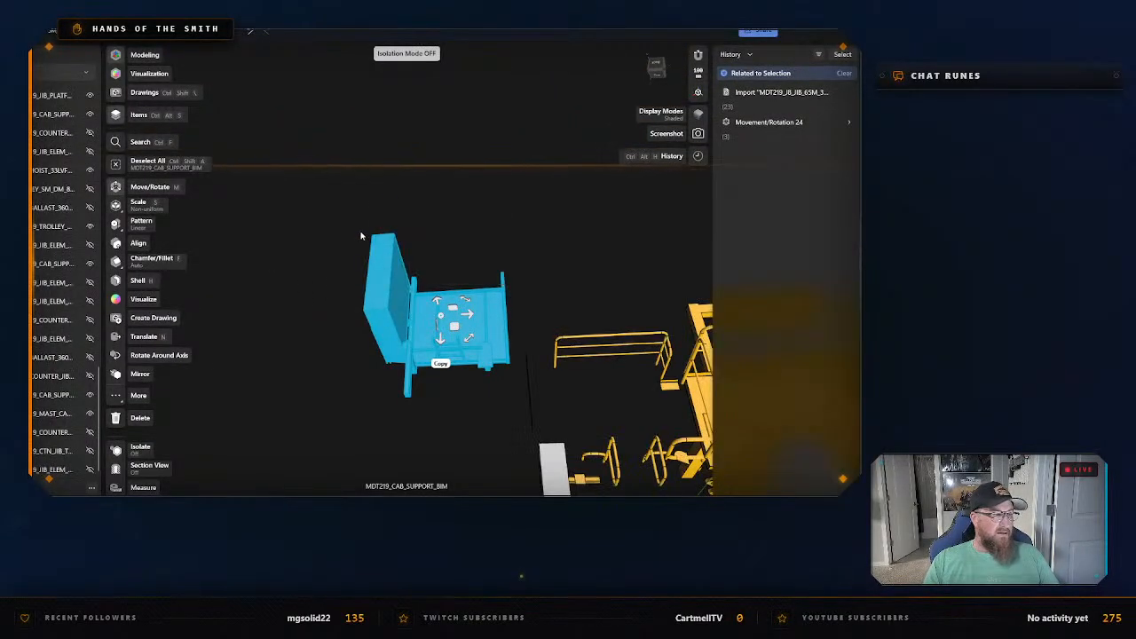
scroll(71, 356, up, 12)
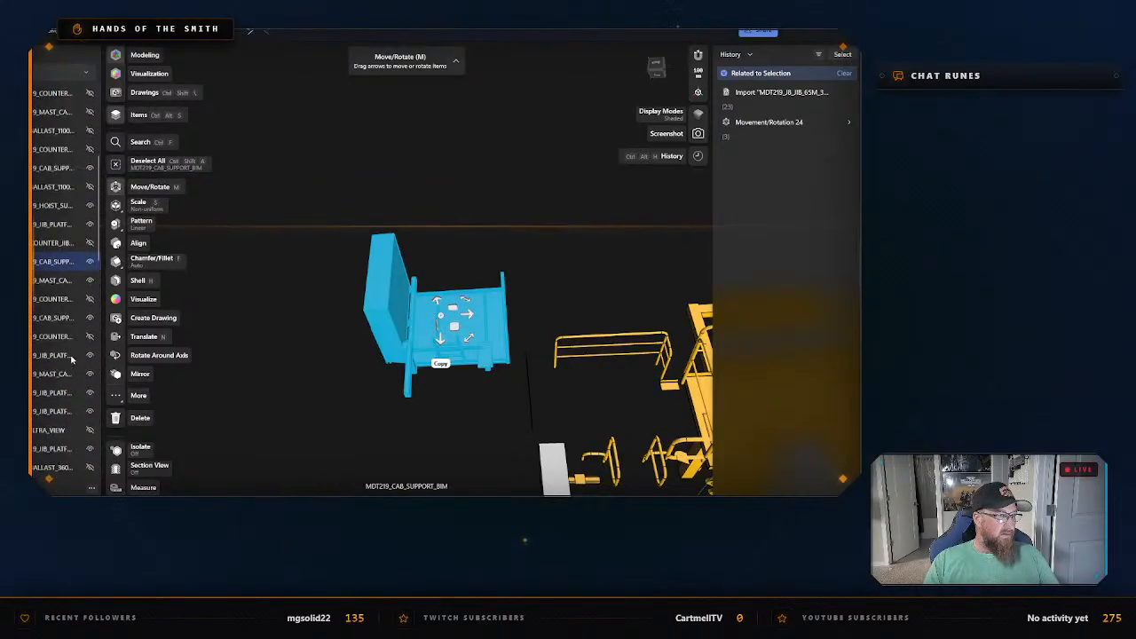
click(90, 321)
click(313, 380)
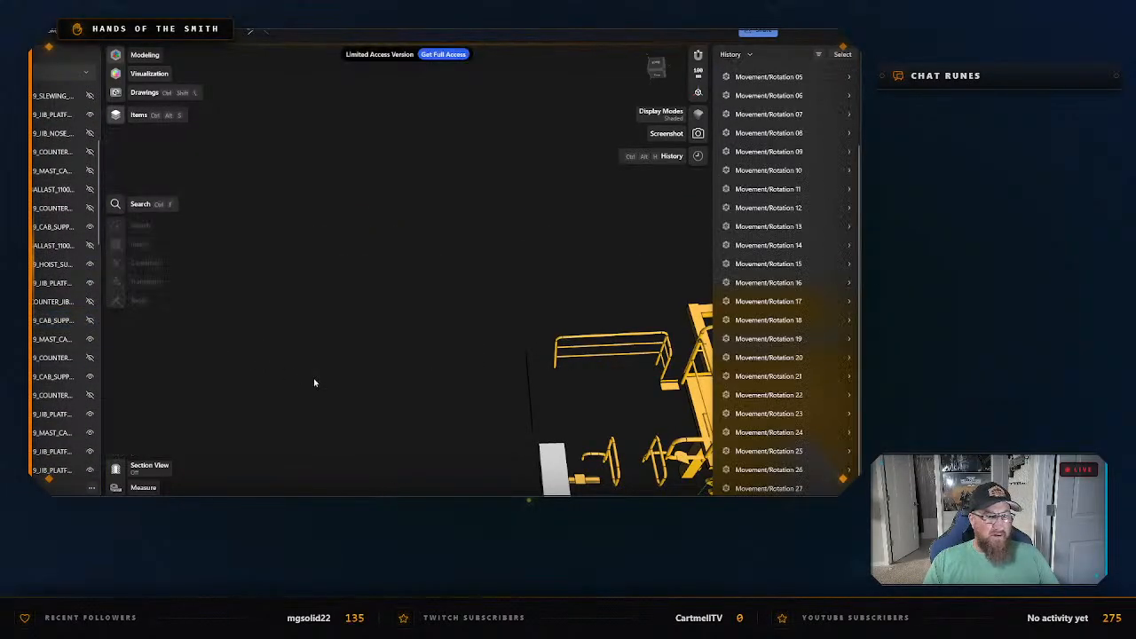
Select the long L-shaped cab support beam with the rectangular frame, MDT219_CAB_SUPPORT_BIM, and isolate it.
middle_drag(377, 395, 291, 291)
right_drag(289, 291, 459, 351)
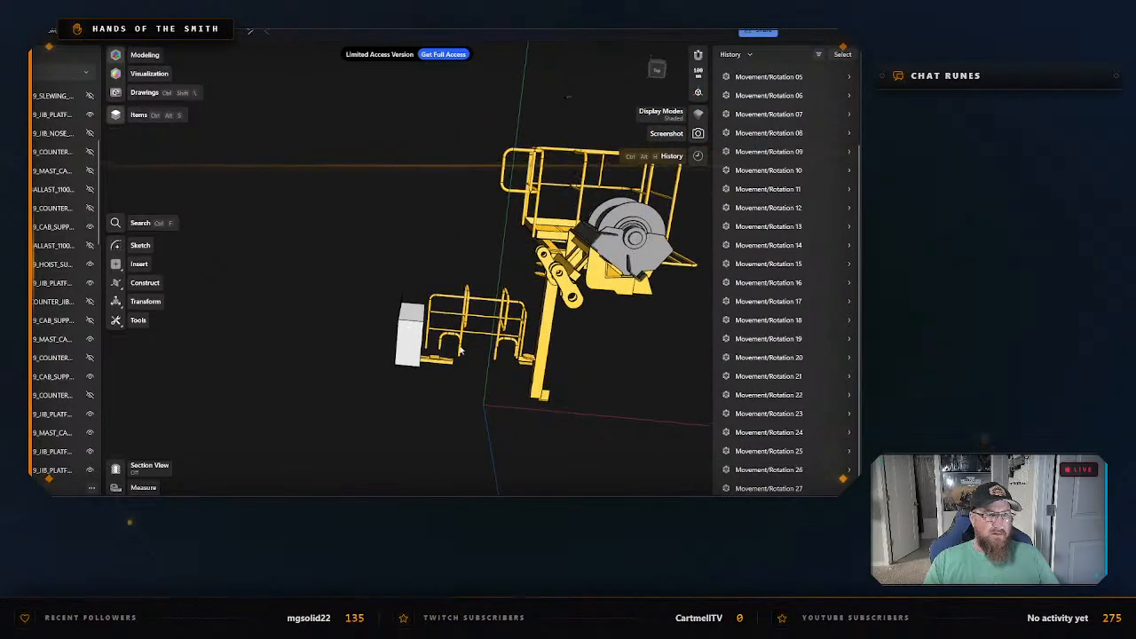
mouse_move(571, 380)
right_down()
mouse_move(645, 364)
mouse_move(591, 393)
mouse_move(487, 386)
mouse_move(527, 393)
mouse_move(556, 378)
right_up()
double_click(524, 344)
click(633, 377)
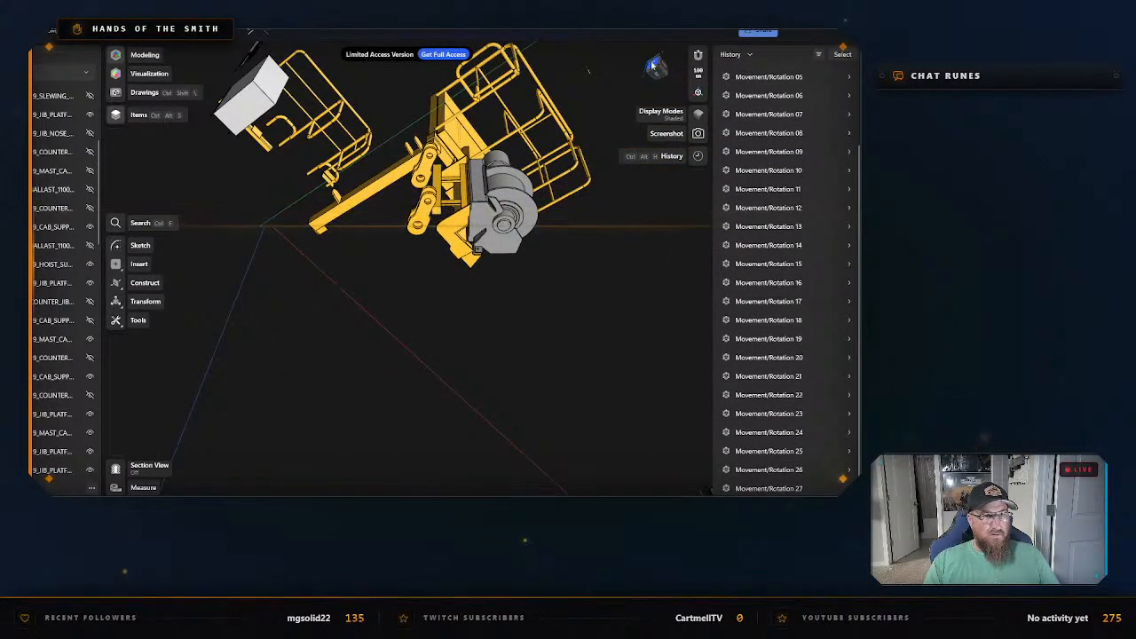
click(653, 66)
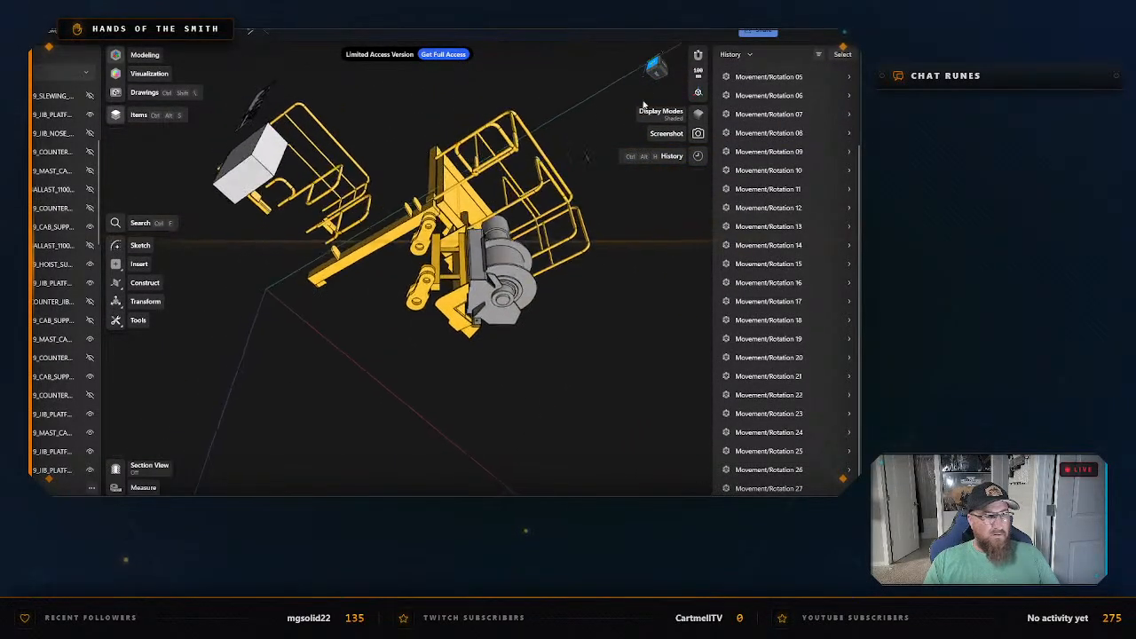
click(677, 56)
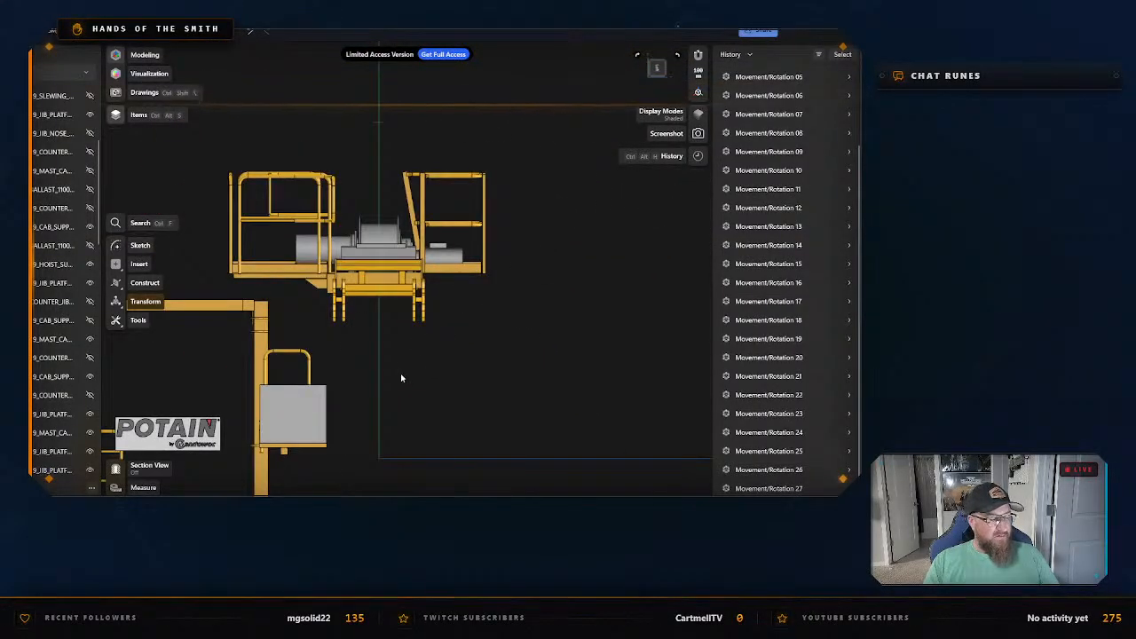
middle_drag(400, 378, 575, 292)
right_drag(501, 389, 451, 288)
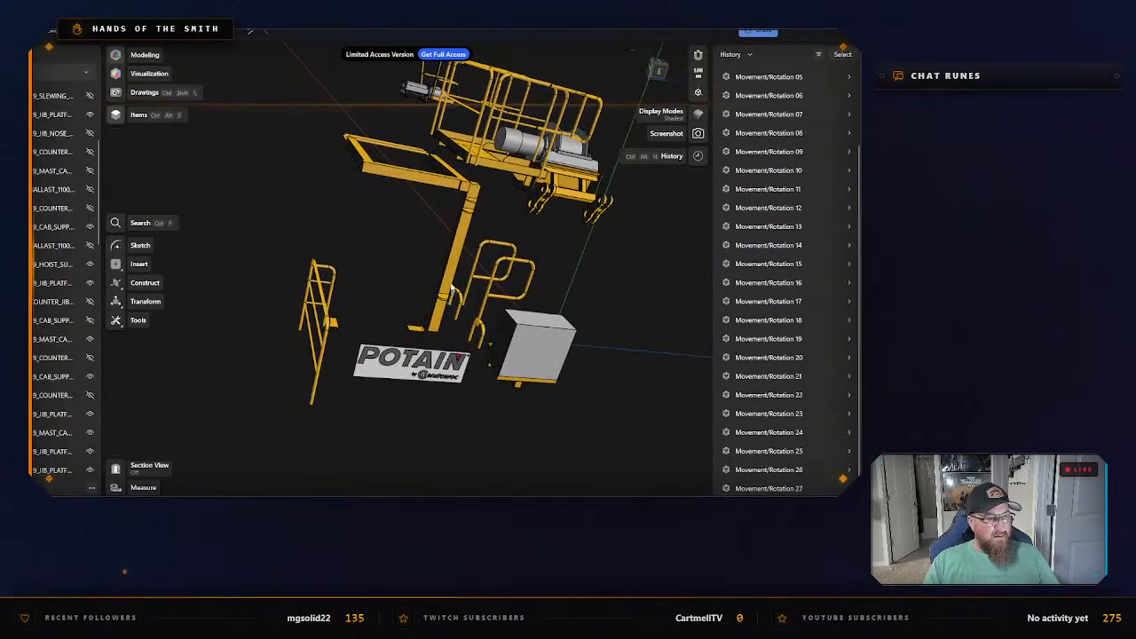
right_drag(374, 247, 422, 265)
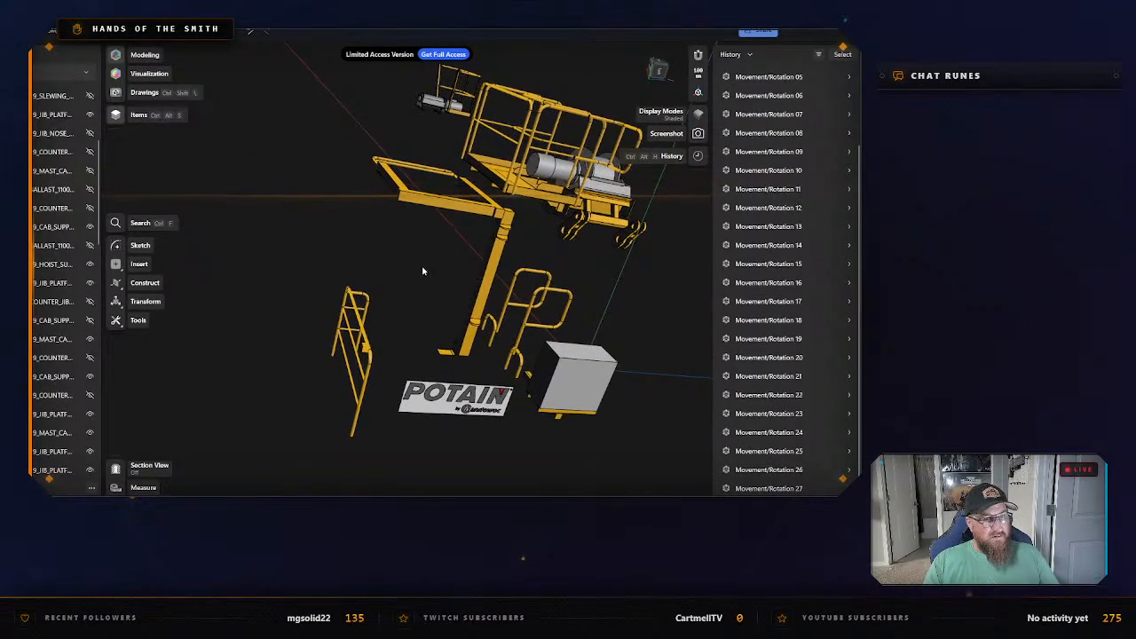
click(494, 276)
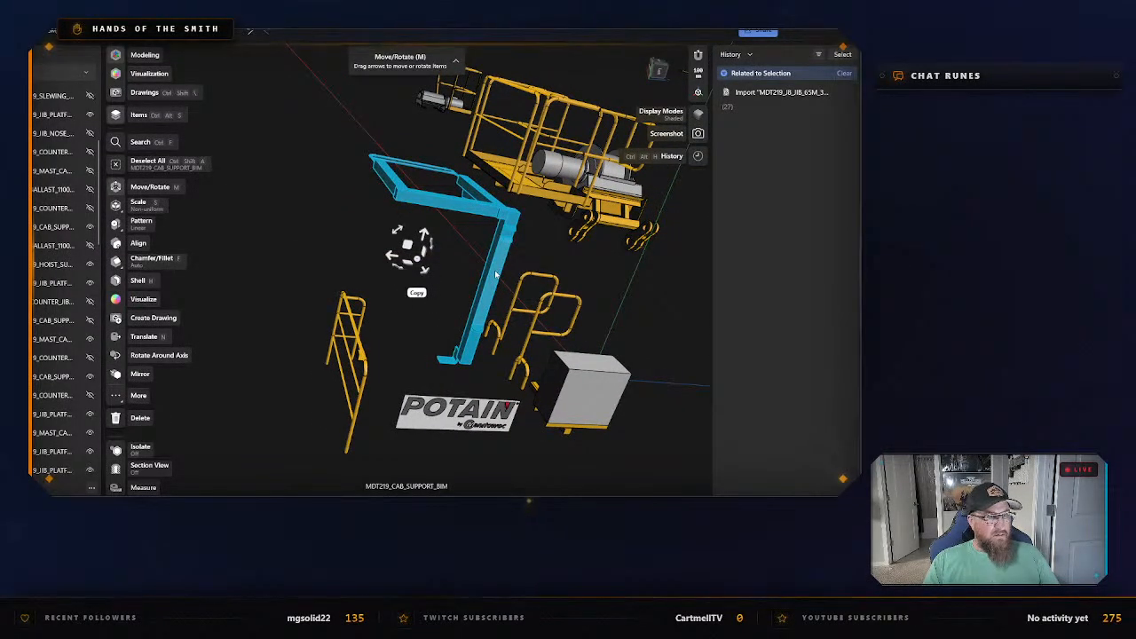
right_click(496, 276)
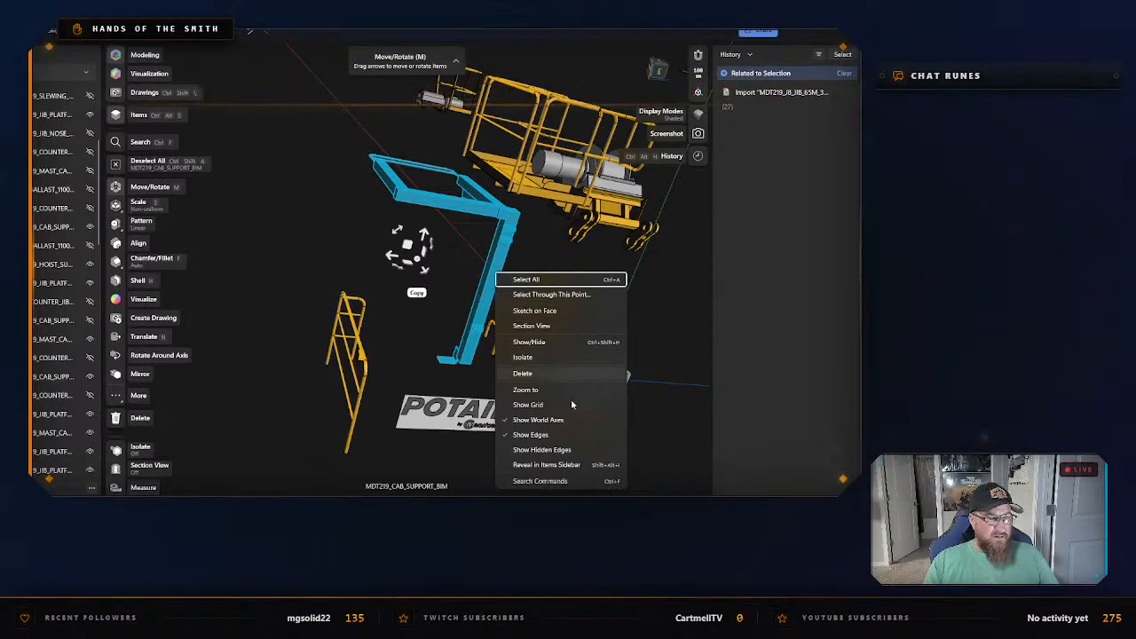
click(534, 358)
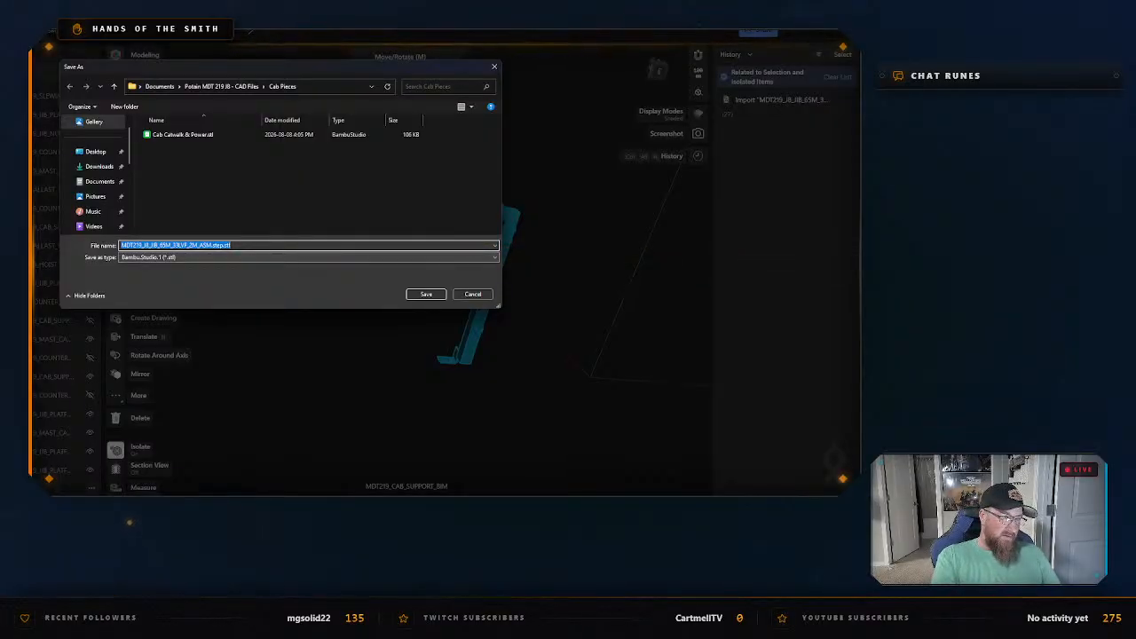
Export the isolated beam as an STL named "Cab Support Beam" in the "Cab Pieces" folder.
text(Cab Support)
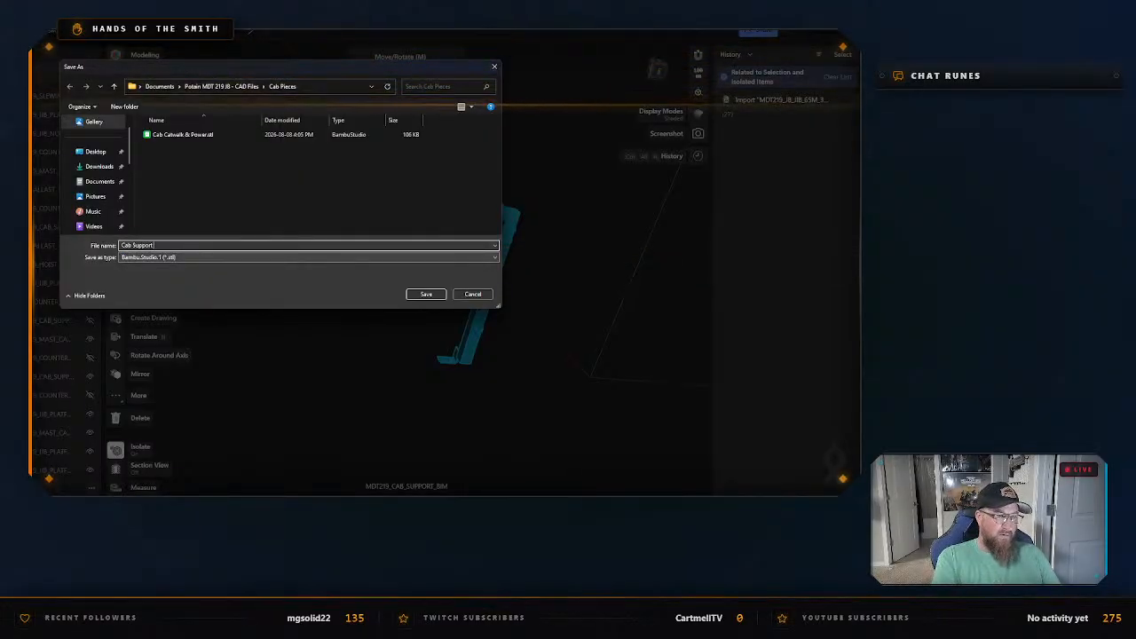
text( Bea)
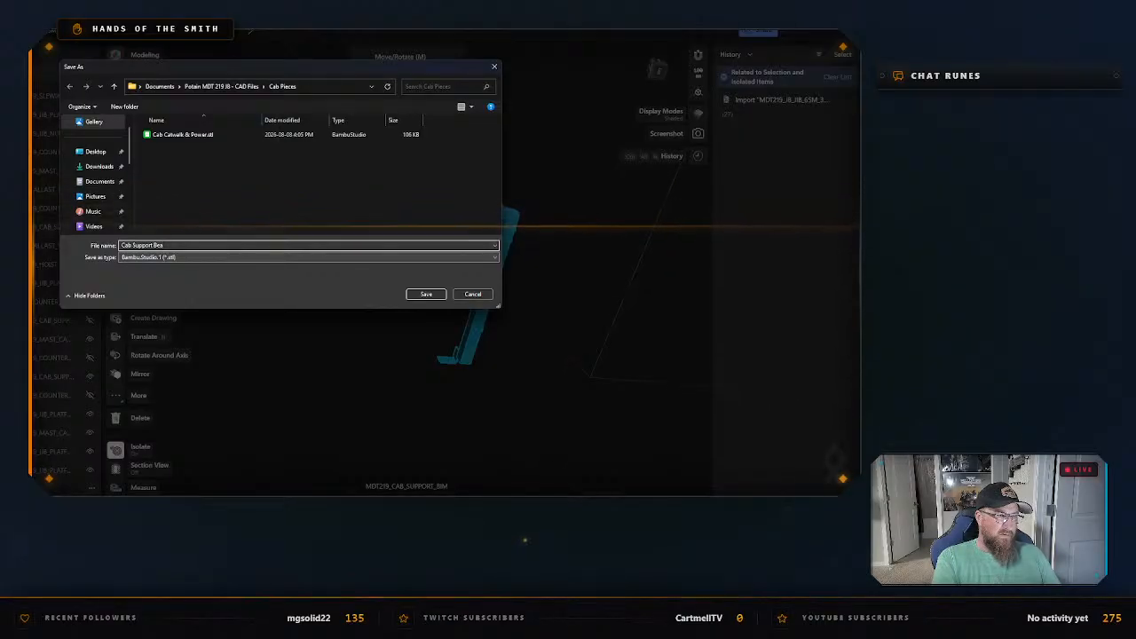
text(m)
key(Return)
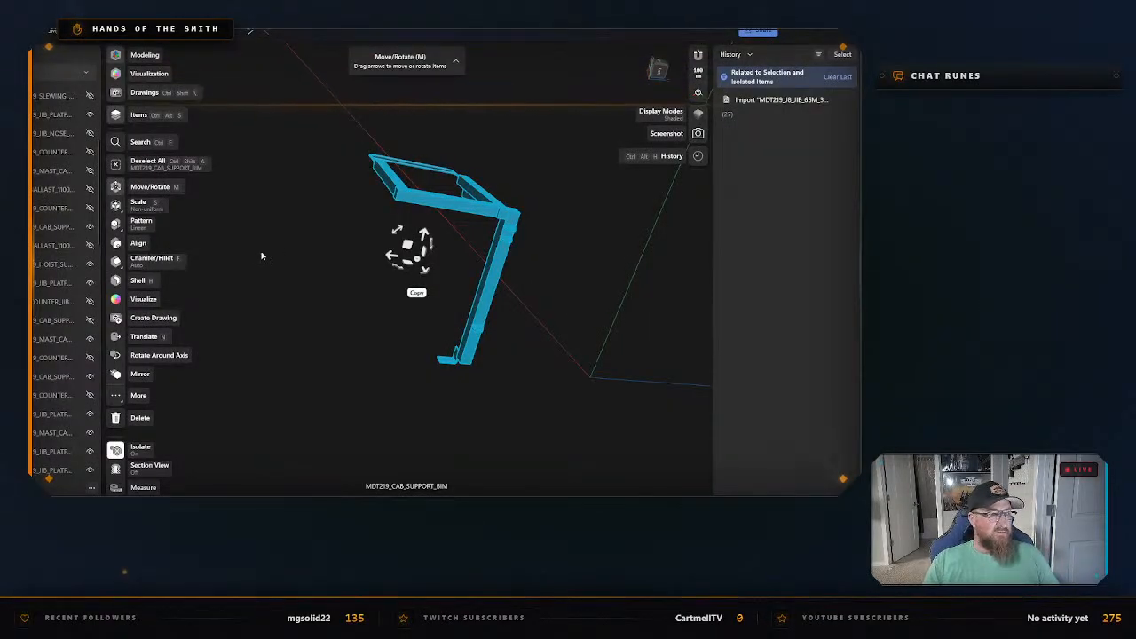
Exit isolation of the cab support beam and clear the selection.
right_click(404, 304)
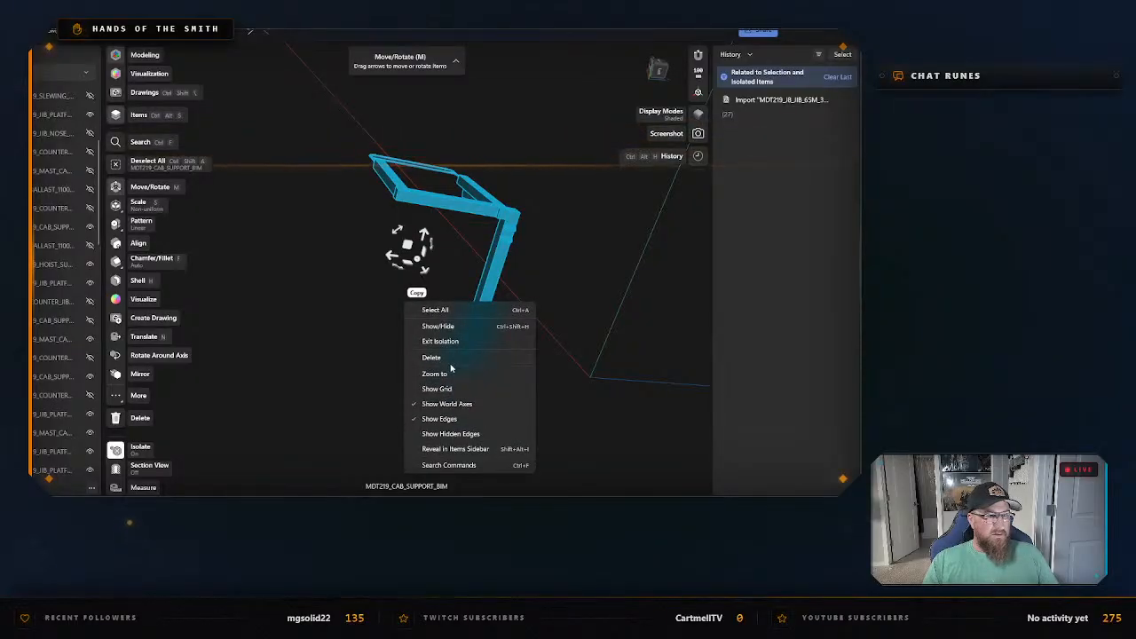
click(489, 342)
click(618, 282)
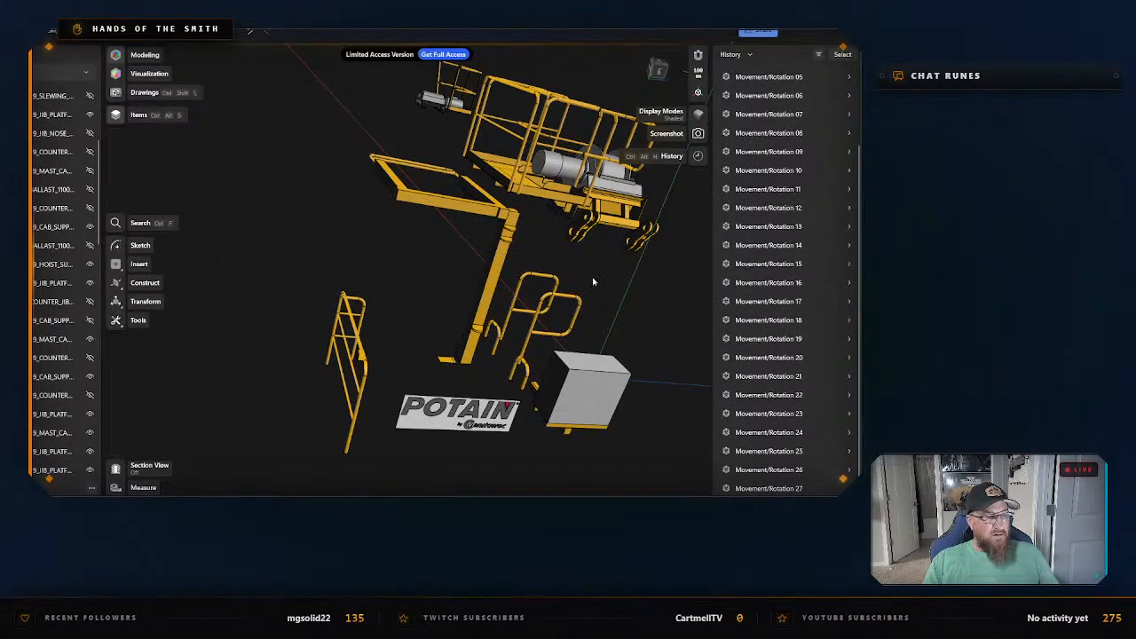
Examine the hoist support, MDT219_HOIST_SUPPORT, and the surrounding hoist and platform parts from several angles.
click(606, 227)
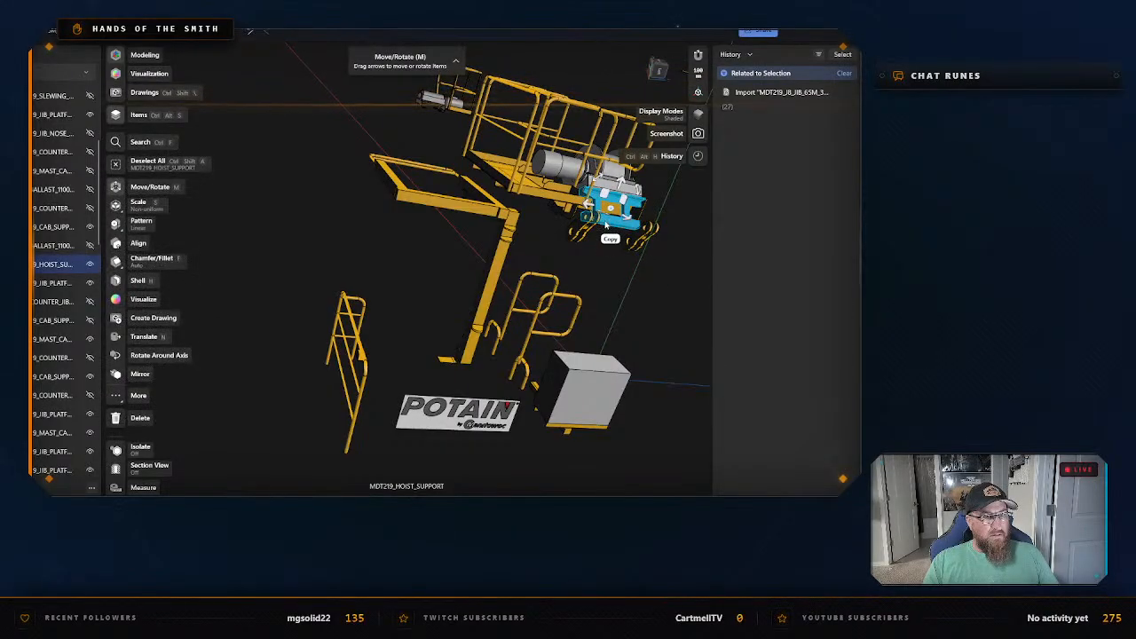
click(612, 273)
middle_drag(613, 272, 443, 412)
scroll(456, 361, up, 2)
scroll(455, 361, up, 2)
mouse_move(505, 218)
right_down()
mouse_move(494, 241)
mouse_move(509, 222)
mouse_move(507, 165)
mouse_move(490, 219)
right_up()
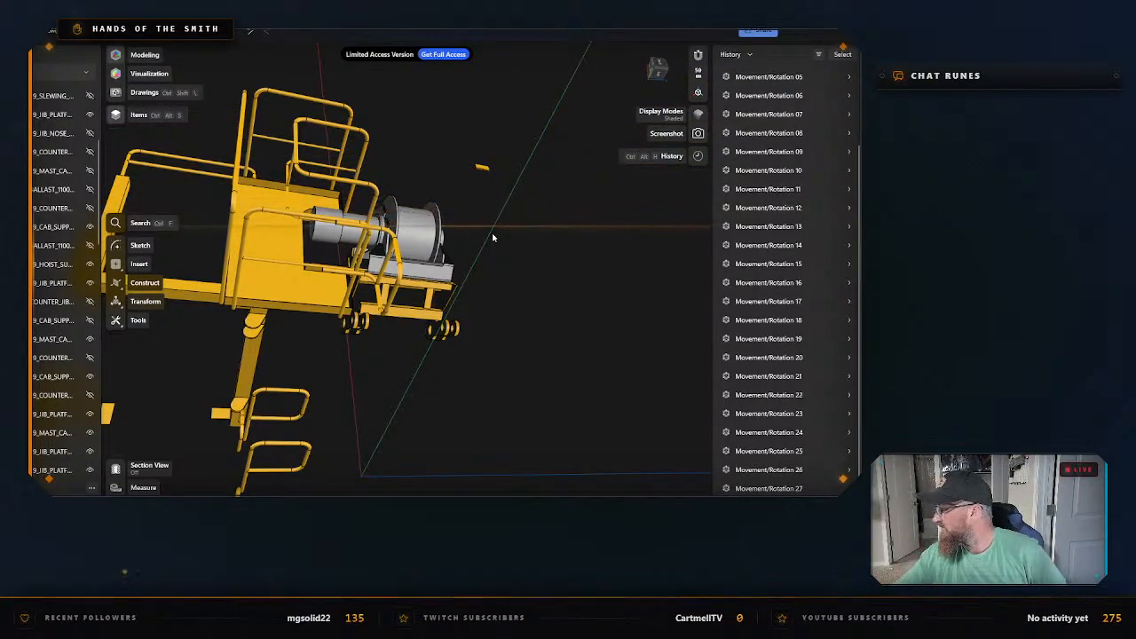
mouse_move(478, 229)
right_down()
mouse_move(521, 296)
mouse_move(505, 302)
mouse_move(432, 190)
mouse_move(467, 189)
mouse_move(477, 213)
right_up()
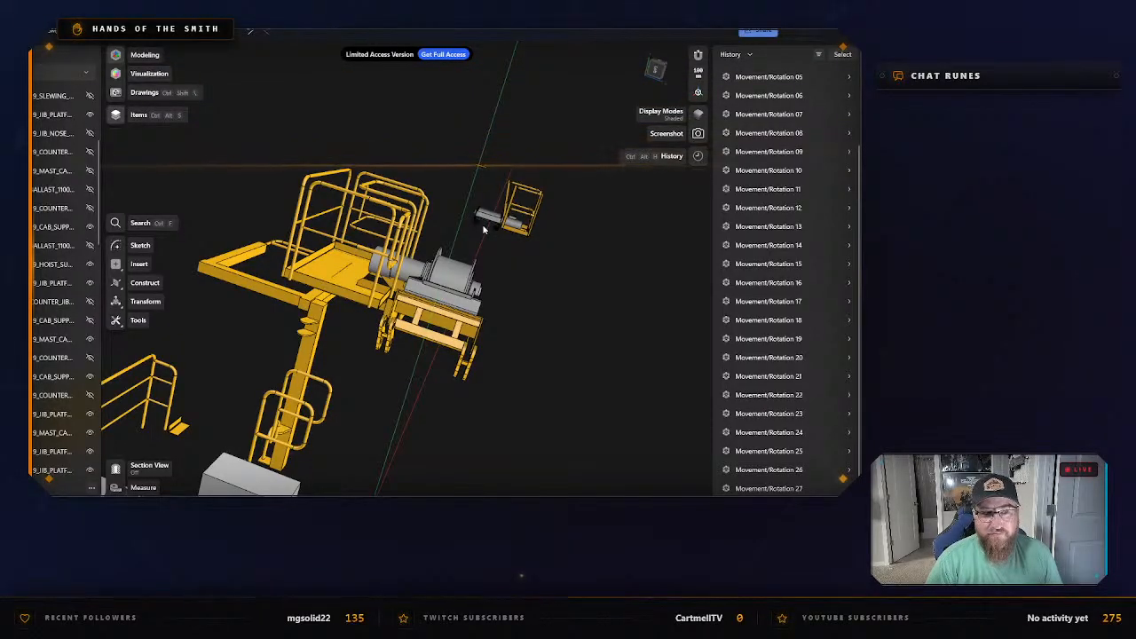
Select the exported L-shaped cab support beam, hide it, and clear the selection.
middle_drag(372, 365, 425, 315)
click(425, 315)
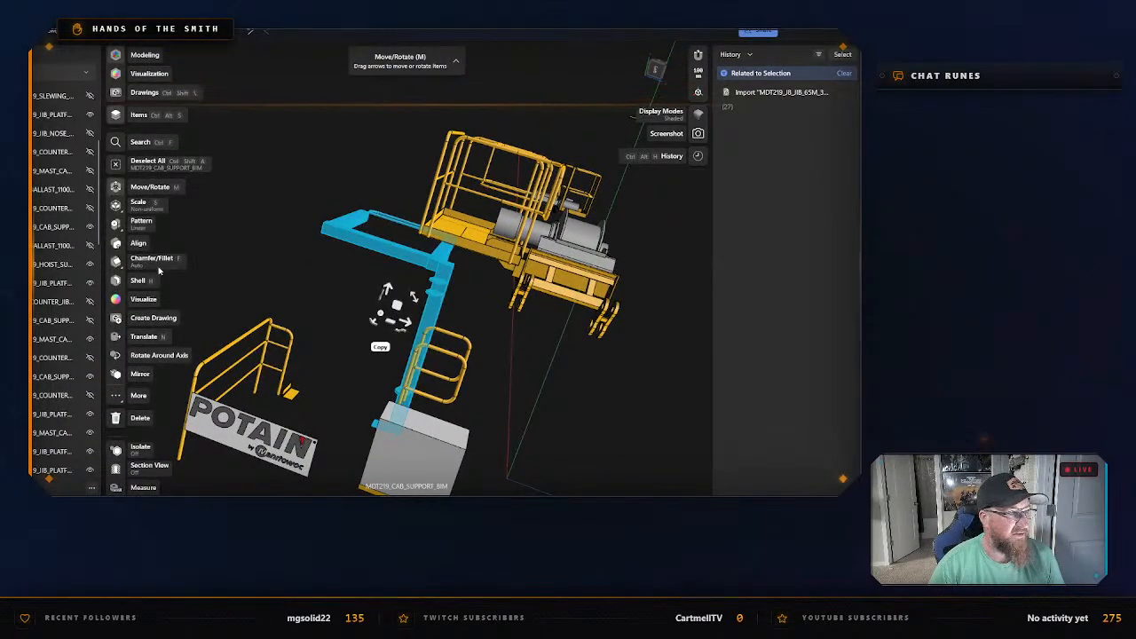
scroll(71, 203, down, 5)
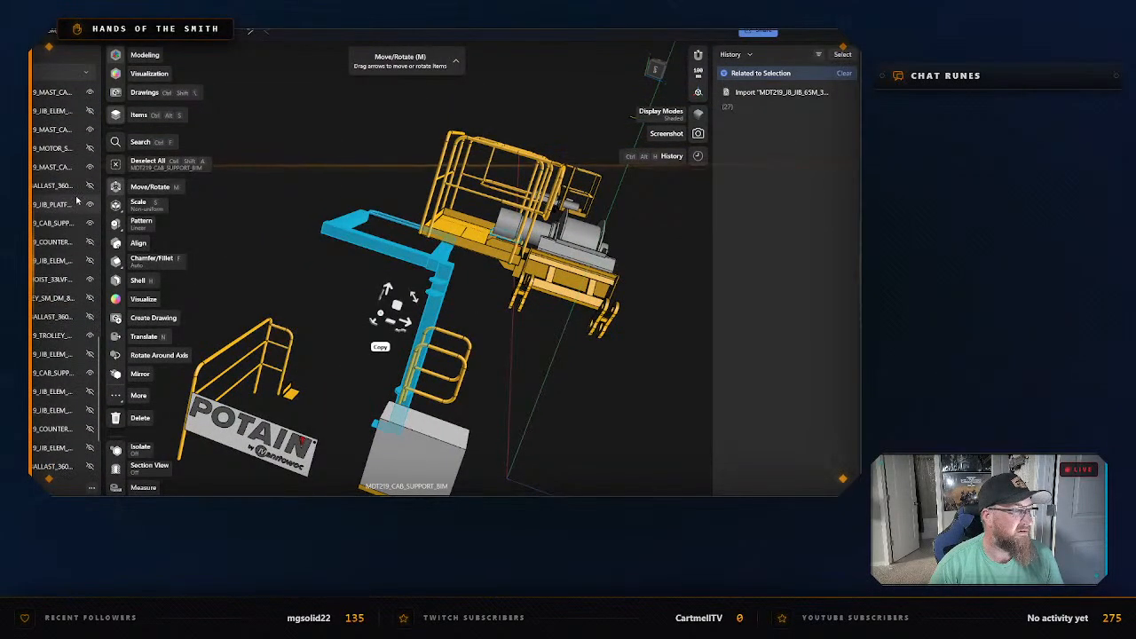
click(90, 253)
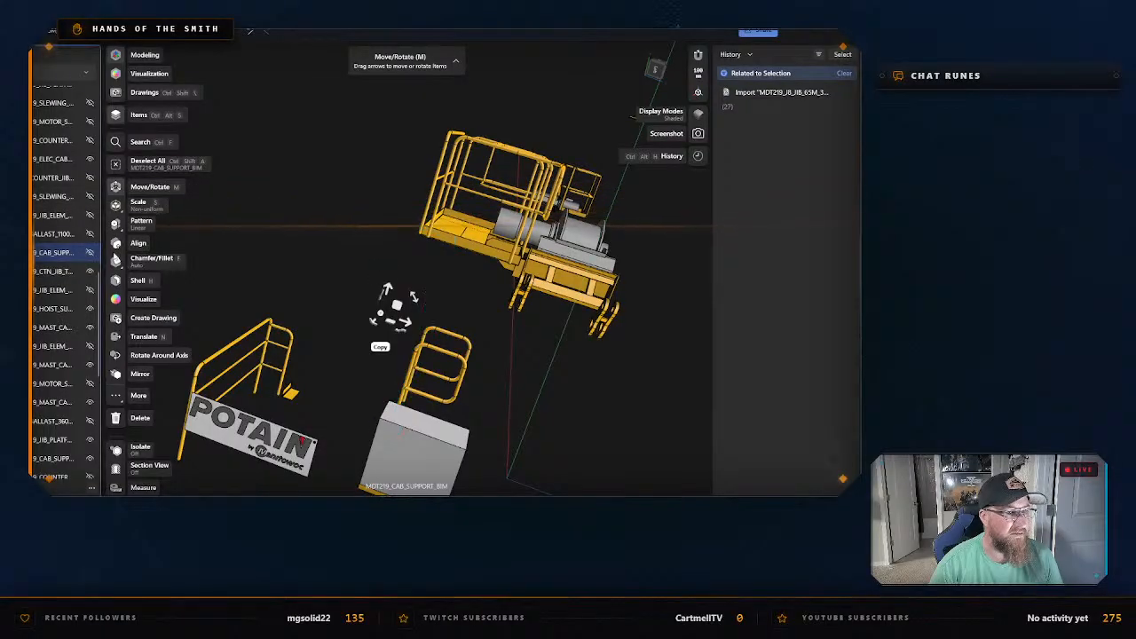
click(310, 266)
Select the guard rail behind the POTAIN sign, MDT219_CAB_SUPPORT_BIM, and isolate it.
right_drag(311, 266, 382, 261)
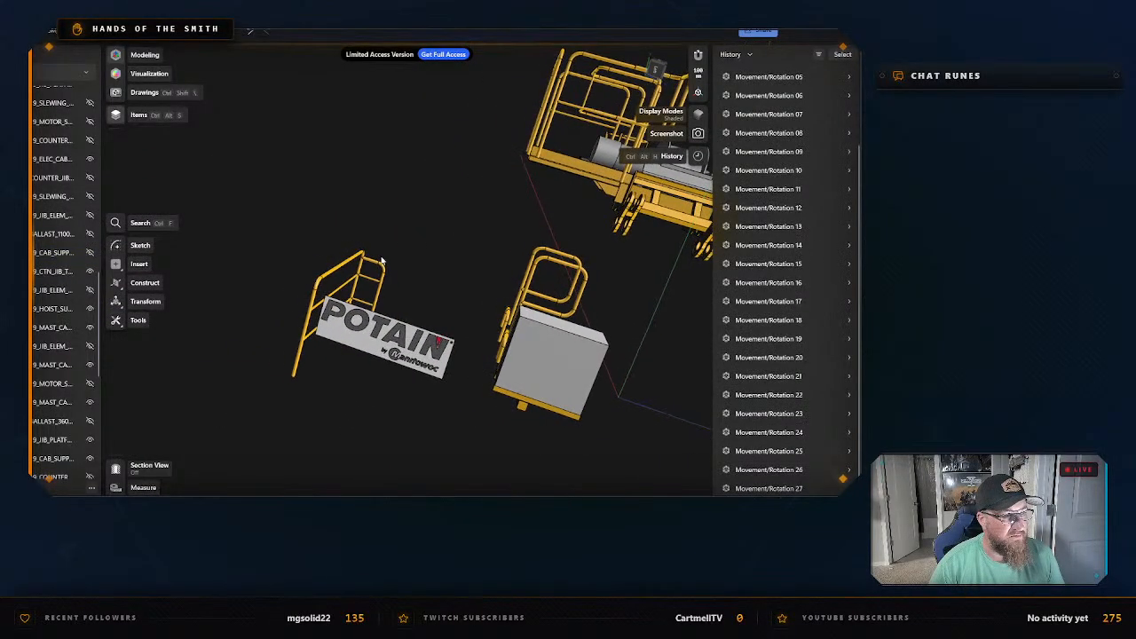
click(360, 257)
key(m)
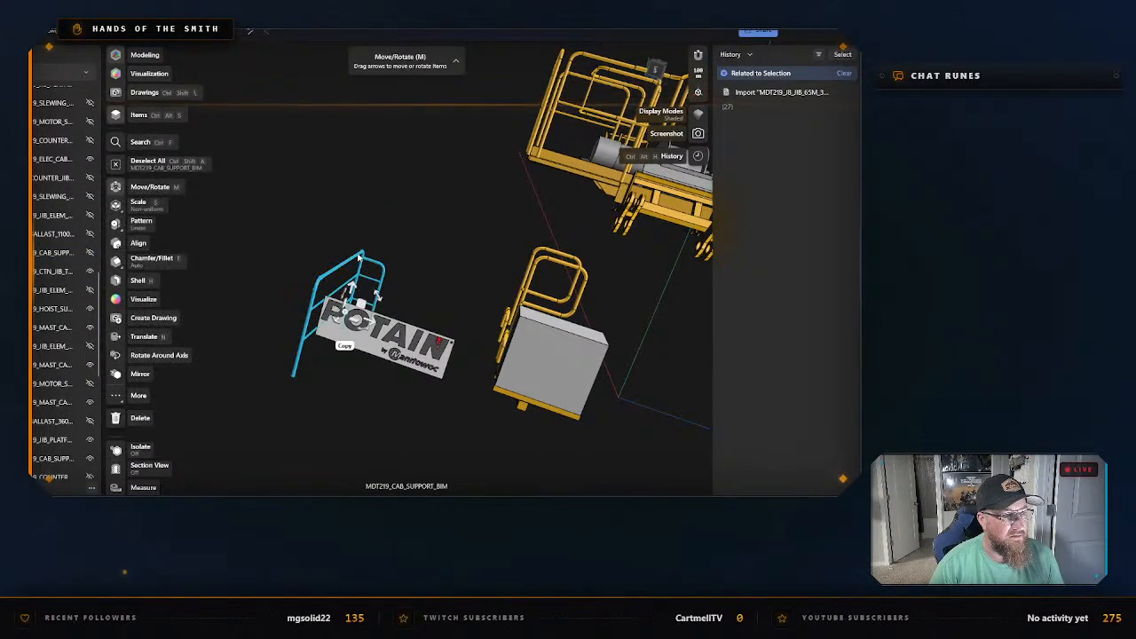
right_click(359, 255)
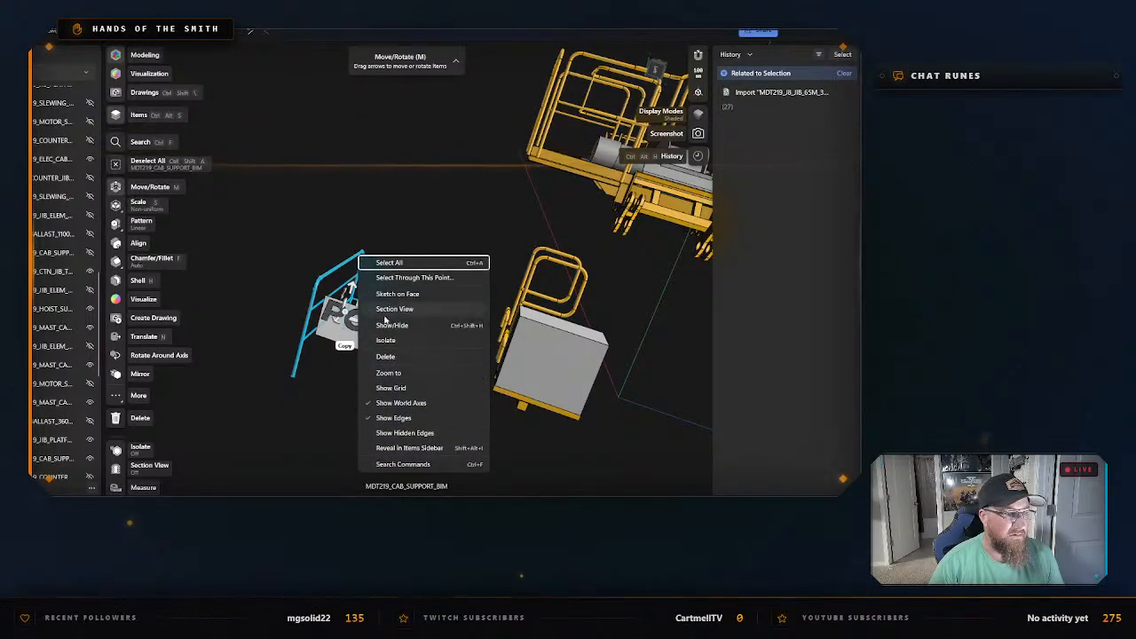
click(387, 341)
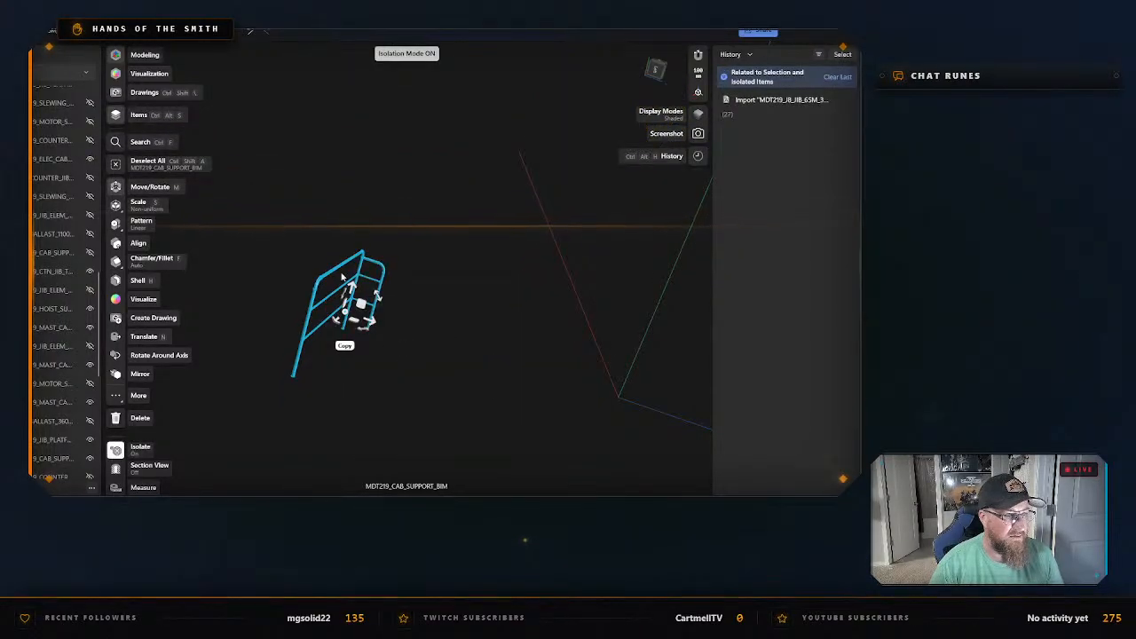
Export the isolated guard rail as an STL named "Cab guard rail" in the "Cab Pieces" folder and exit isolation.
key(ctrl+e)
click(355, 406)
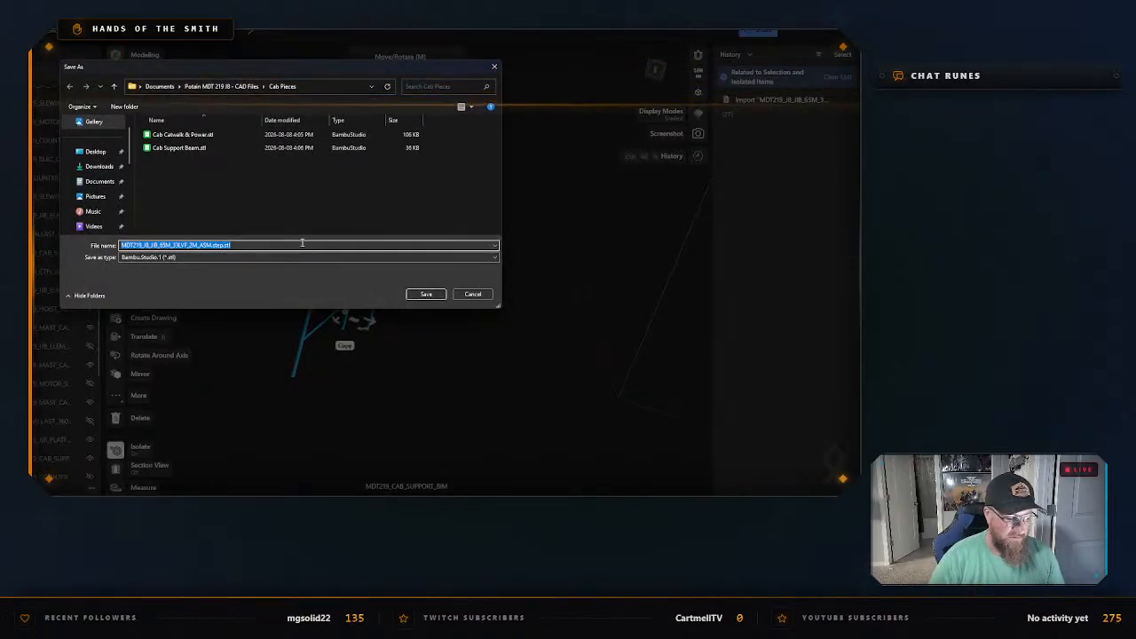
text(Cab guard rail)
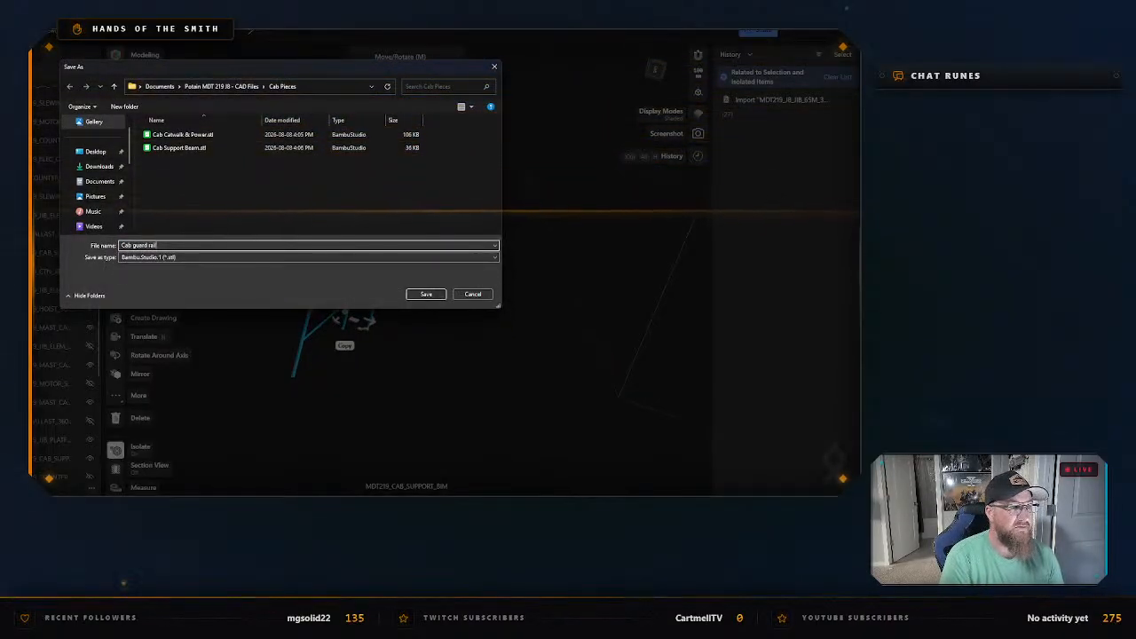
key(Return)
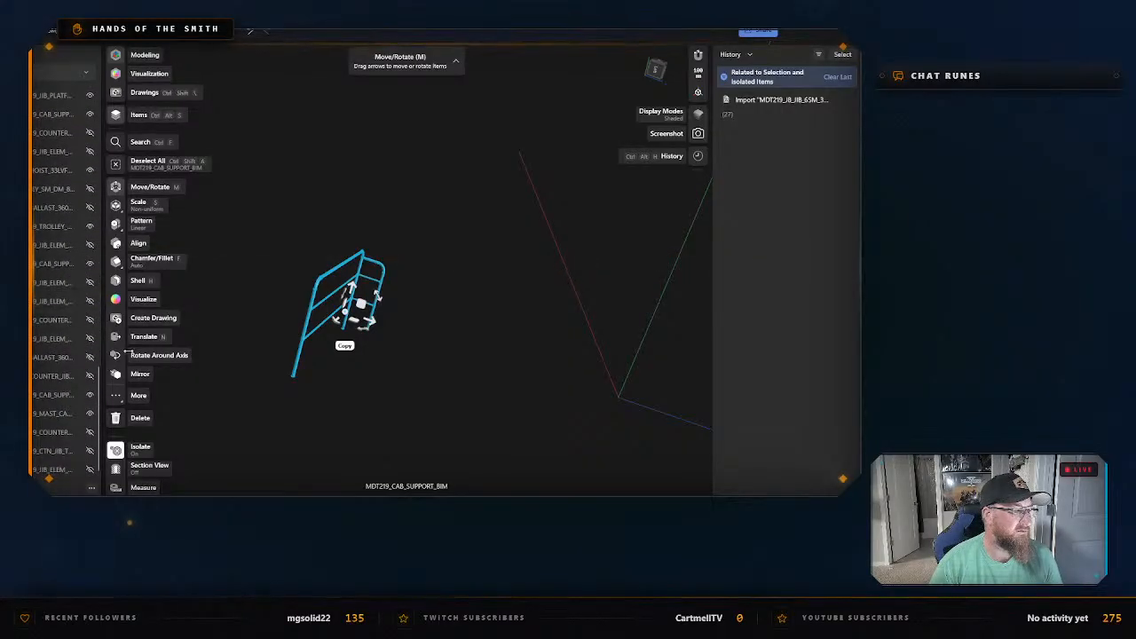
right_click(281, 186)
click(302, 227)
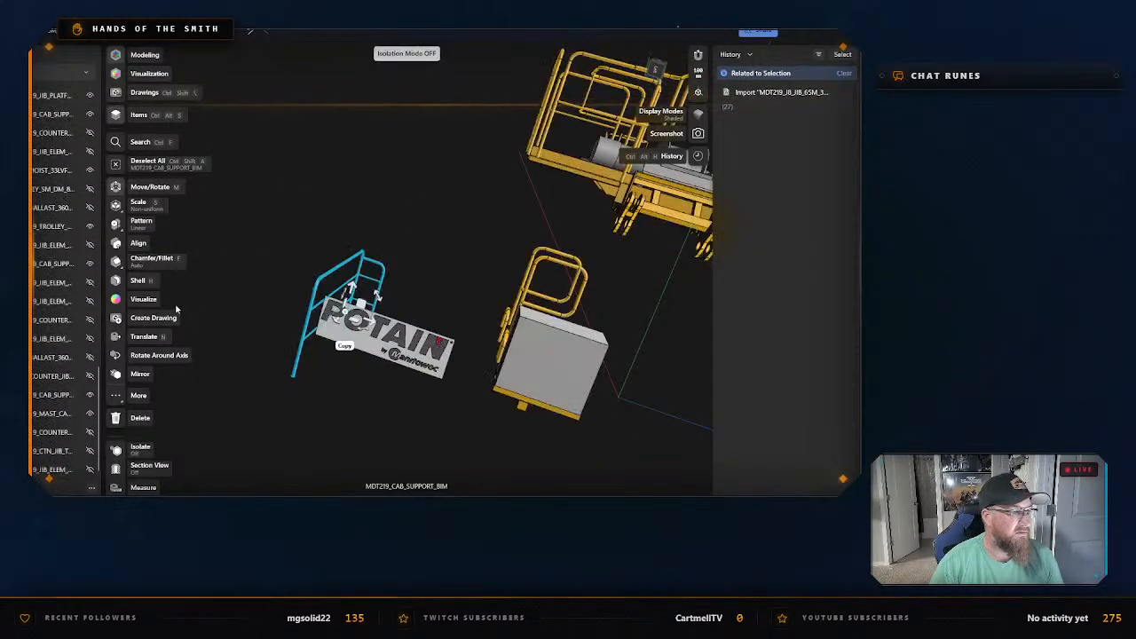
Hide the exported cab guard rail behind the POTAIN sign and clear the selection.
scroll(72, 321, up, 10)
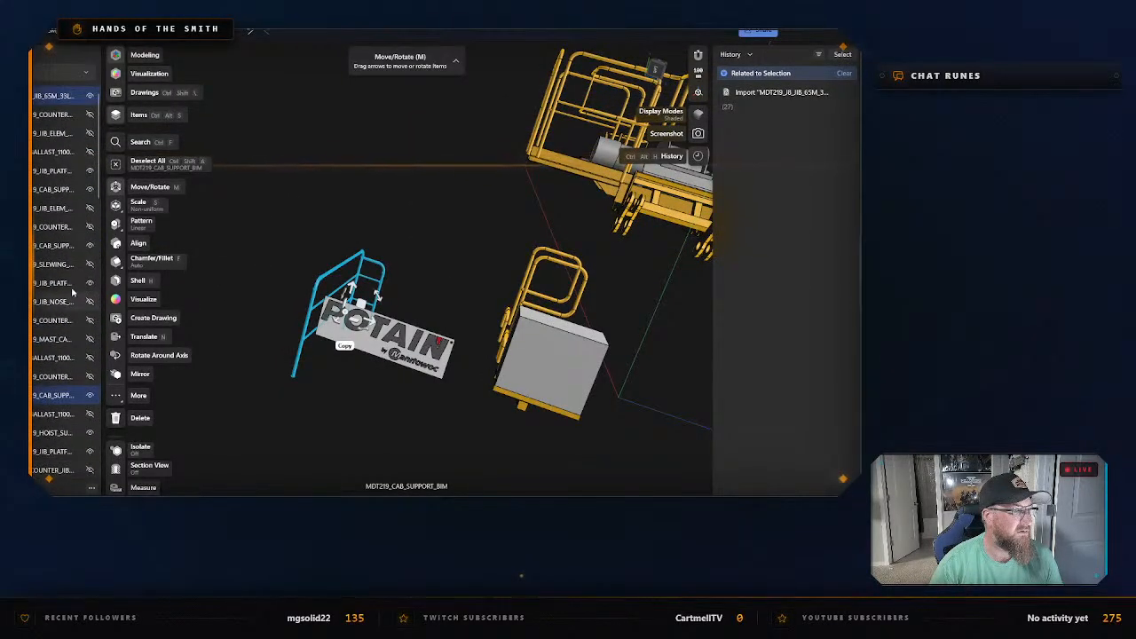
click(90, 397)
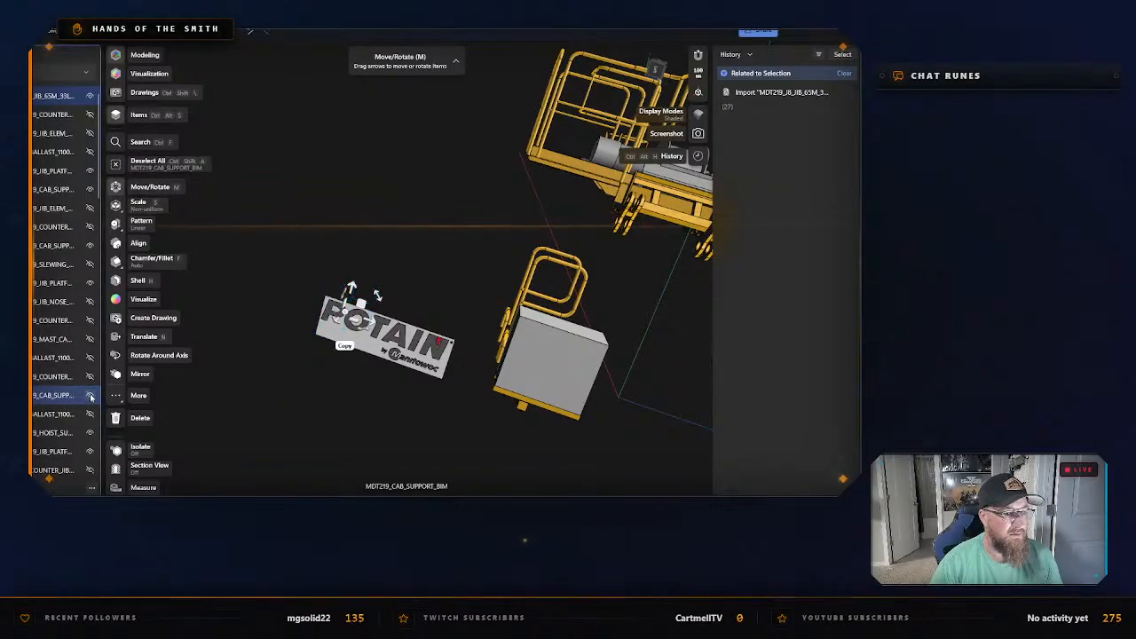
click(380, 434)
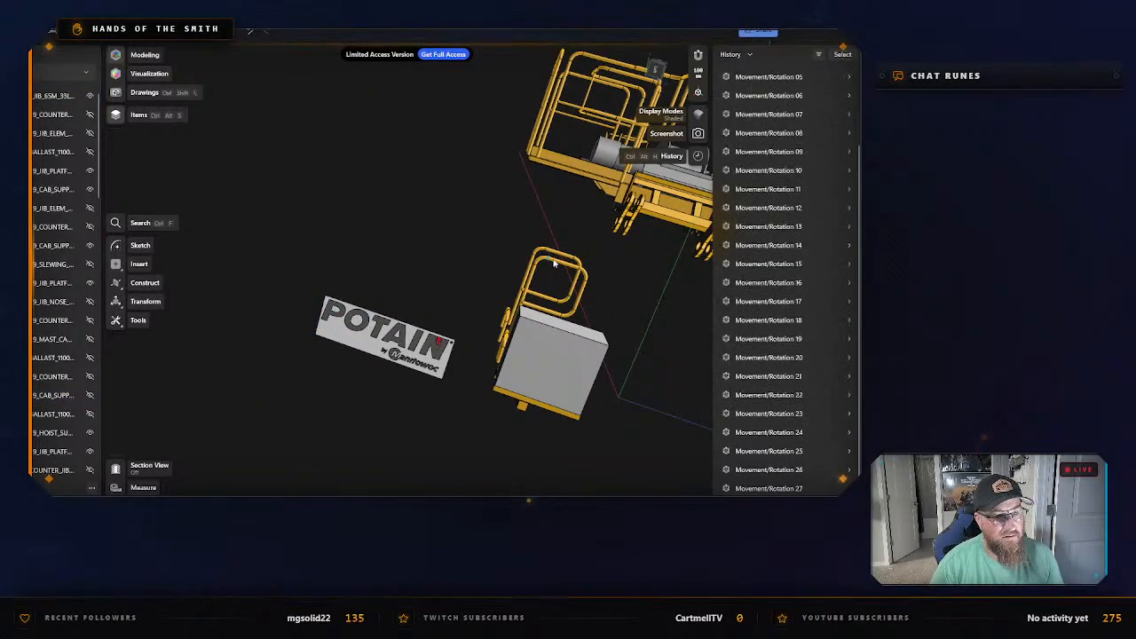
Select the four tubular ladder rail bodies beside the grey box and isolate them together.
right_drag(460, 266, 471, 284)
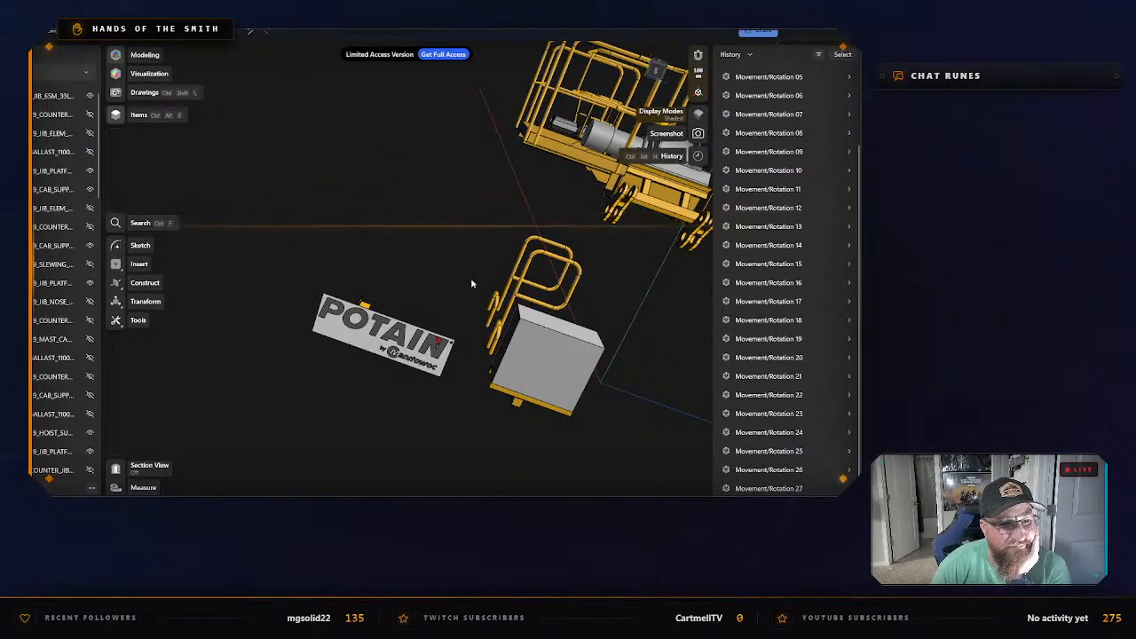
click(524, 282)
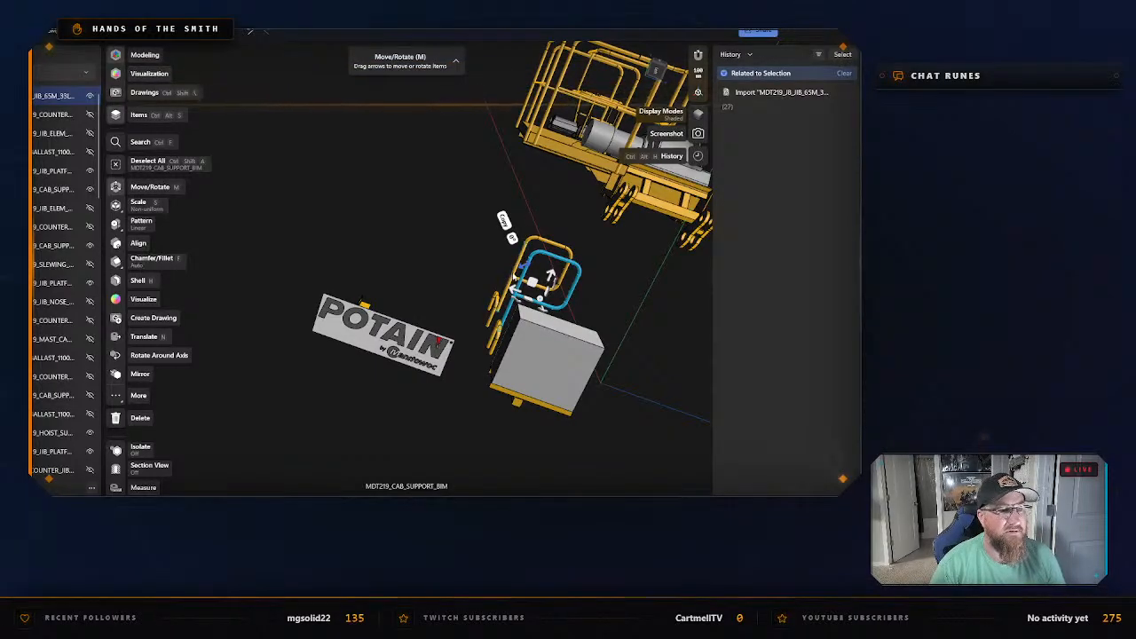
click(505, 293)
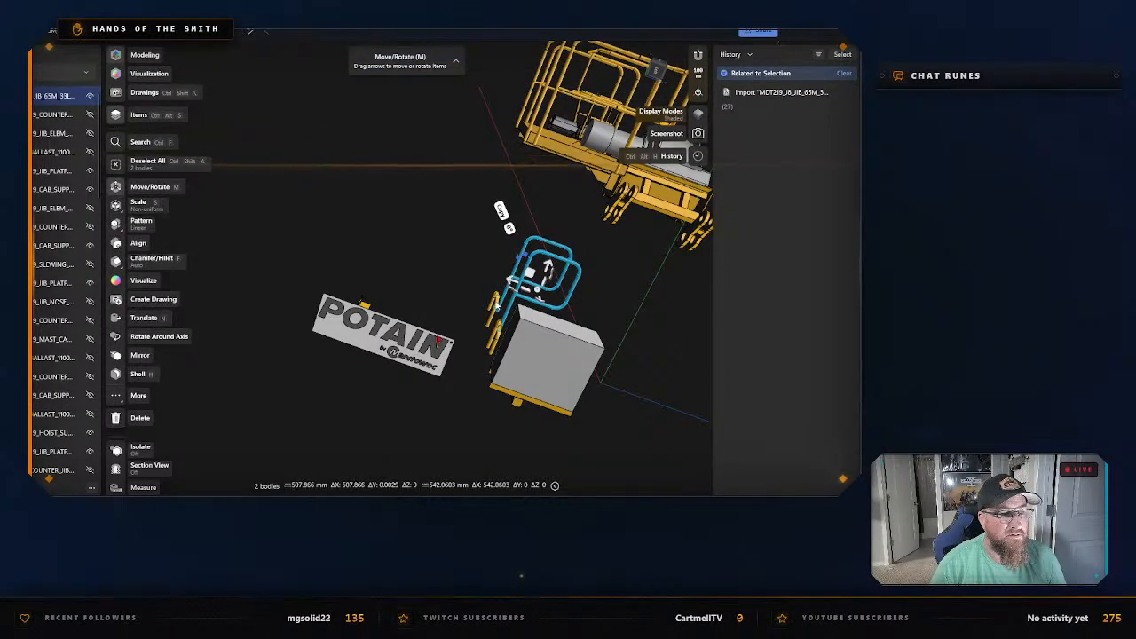
double_click(492, 318)
double_click(496, 334)
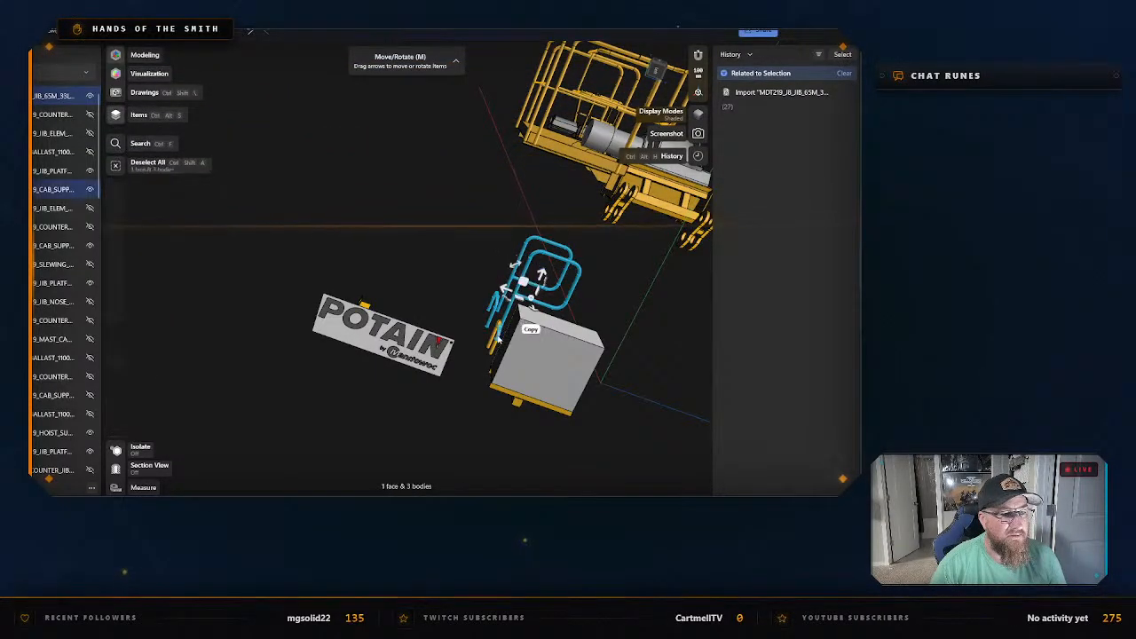
right_drag(459, 289, 472, 309)
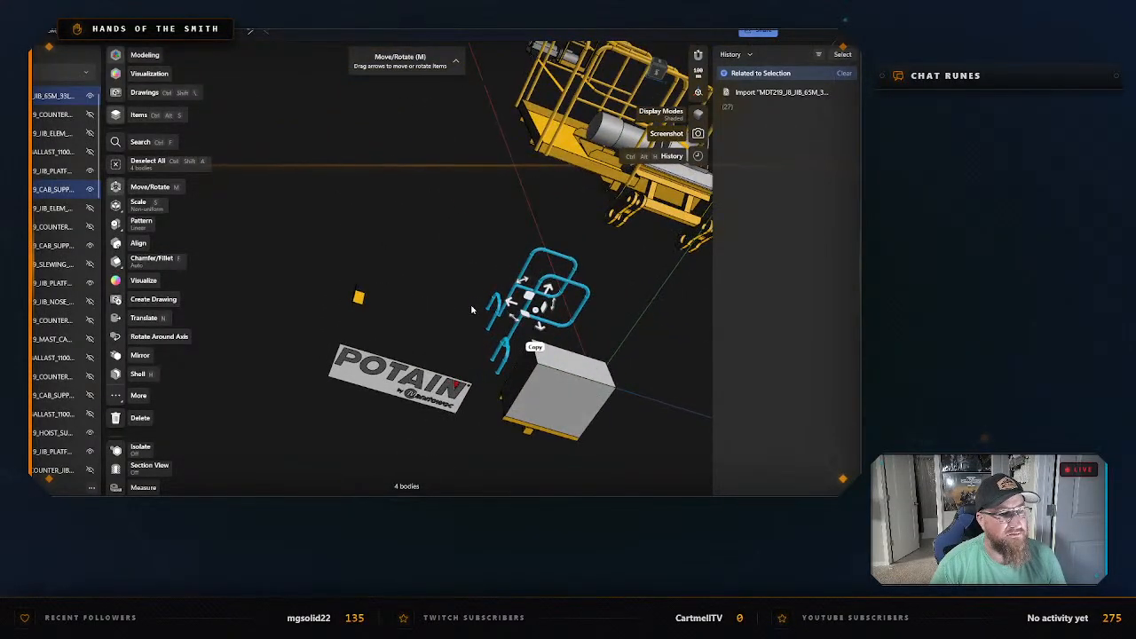
right_drag(458, 265, 516, 271)
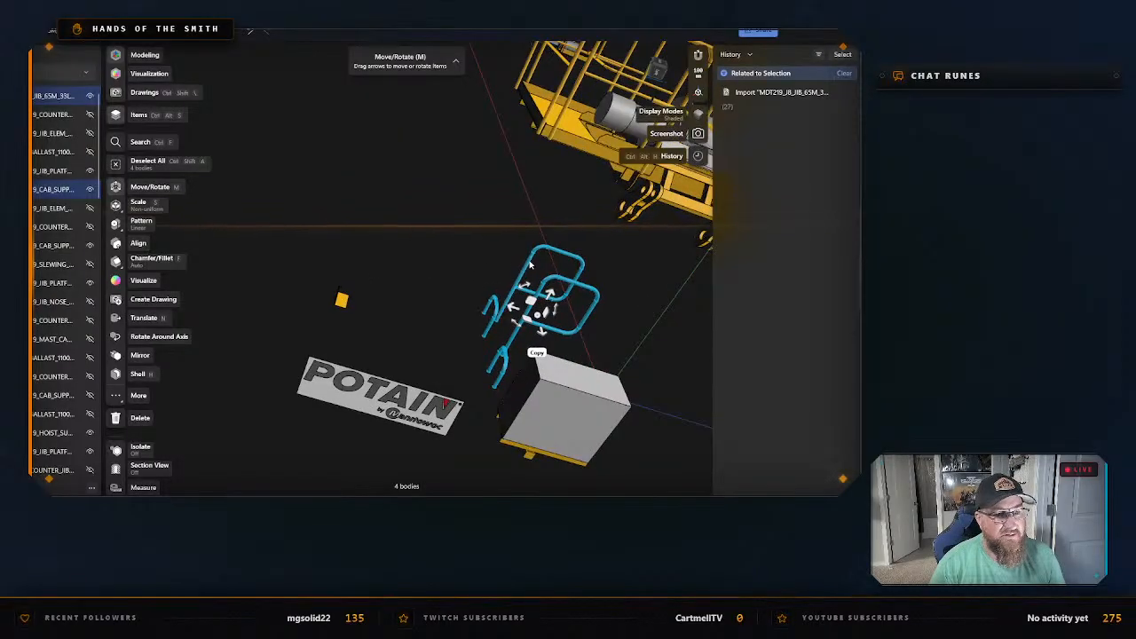
right_click(530, 263)
click(559, 347)
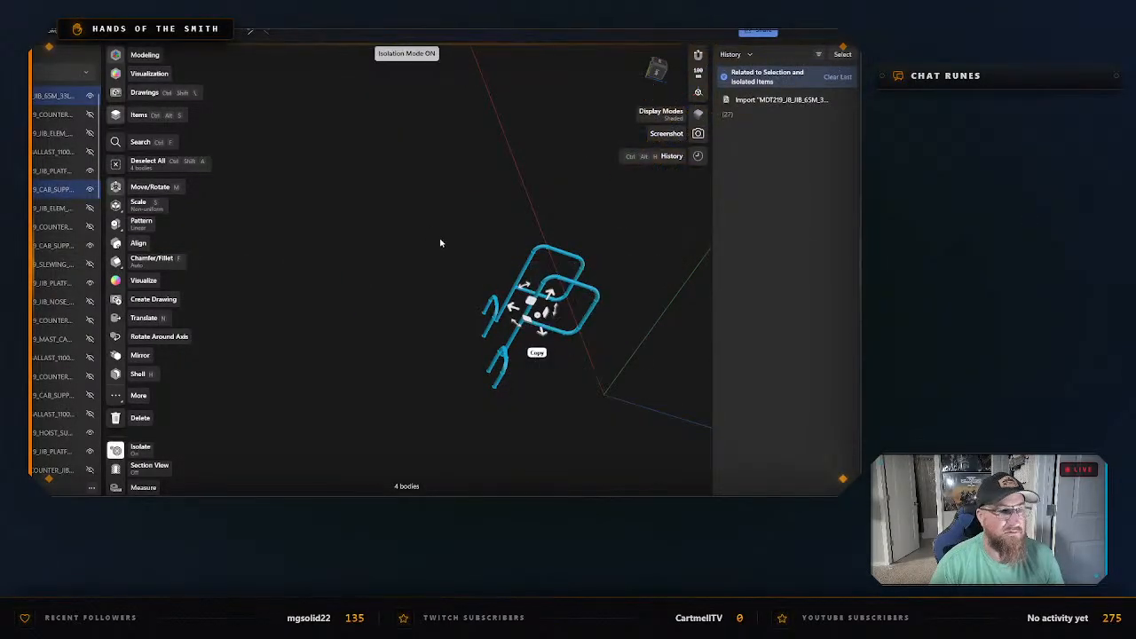
Export the isolated rails as an STL named "Slewing Ring Ladder Rails" in the "Cab Pieces" folder and exit isolation.
key(ctrl+e)
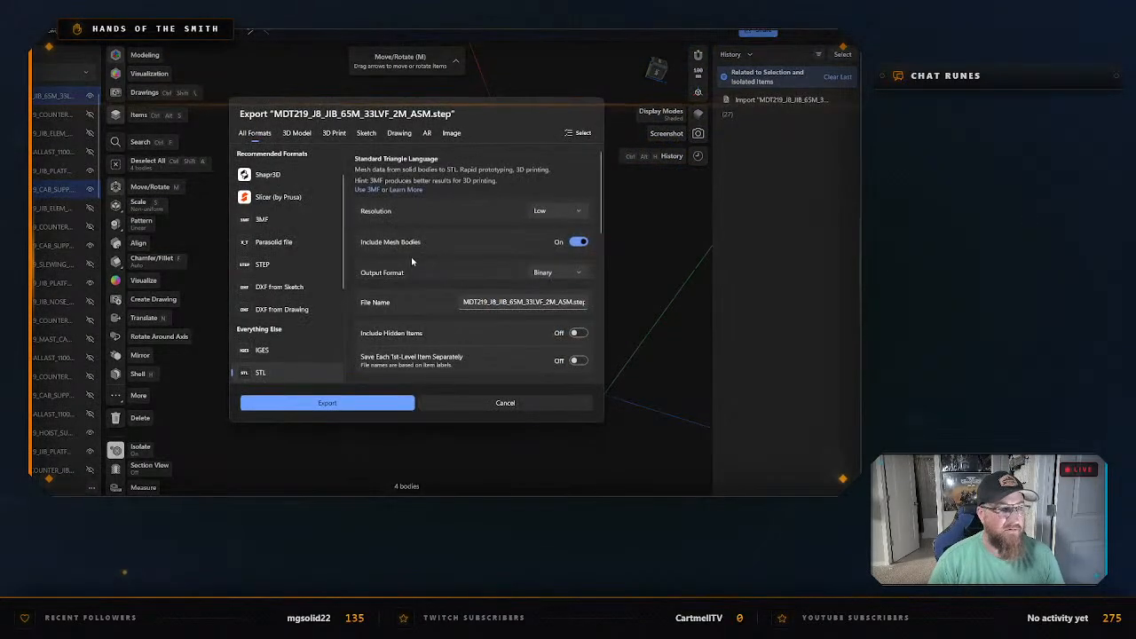
click(348, 404)
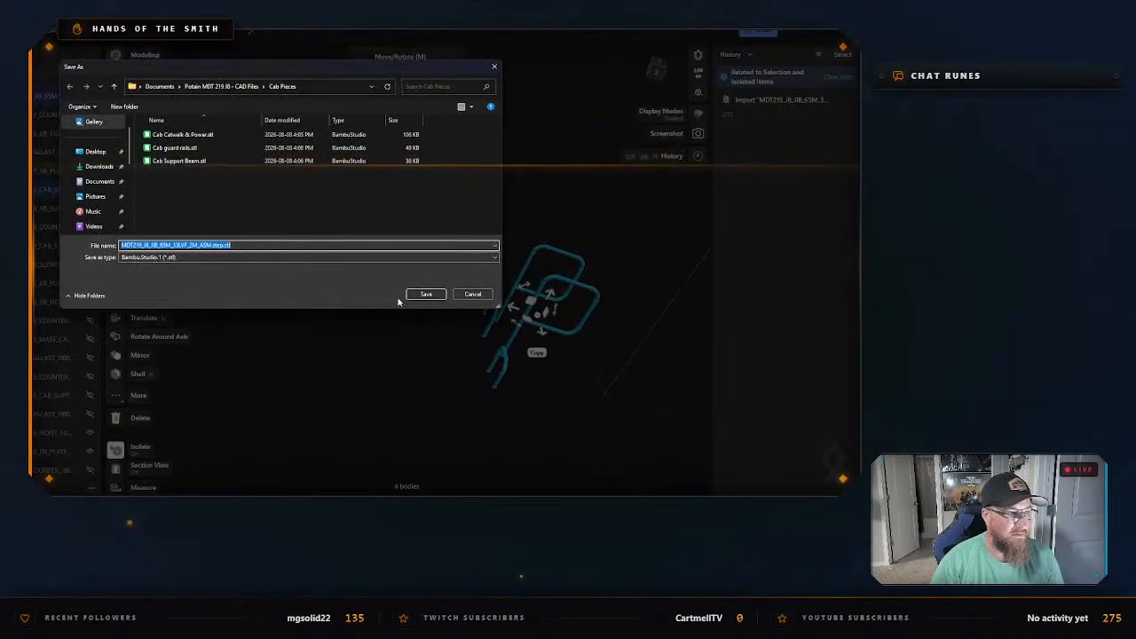
text(C)
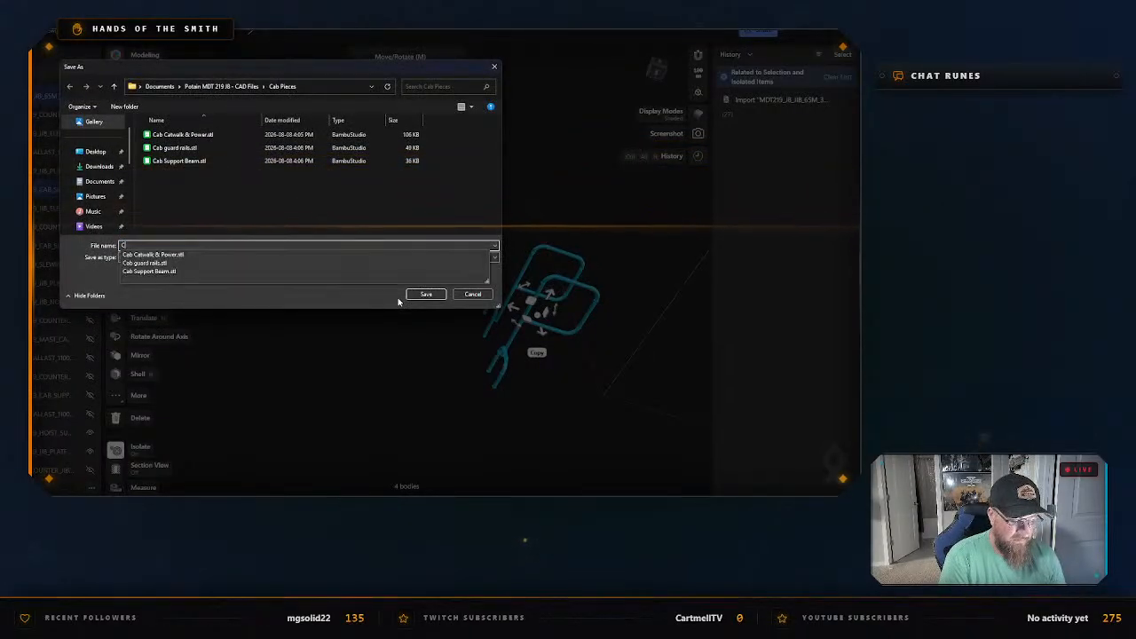
key(BackSpace)
text(Mast)
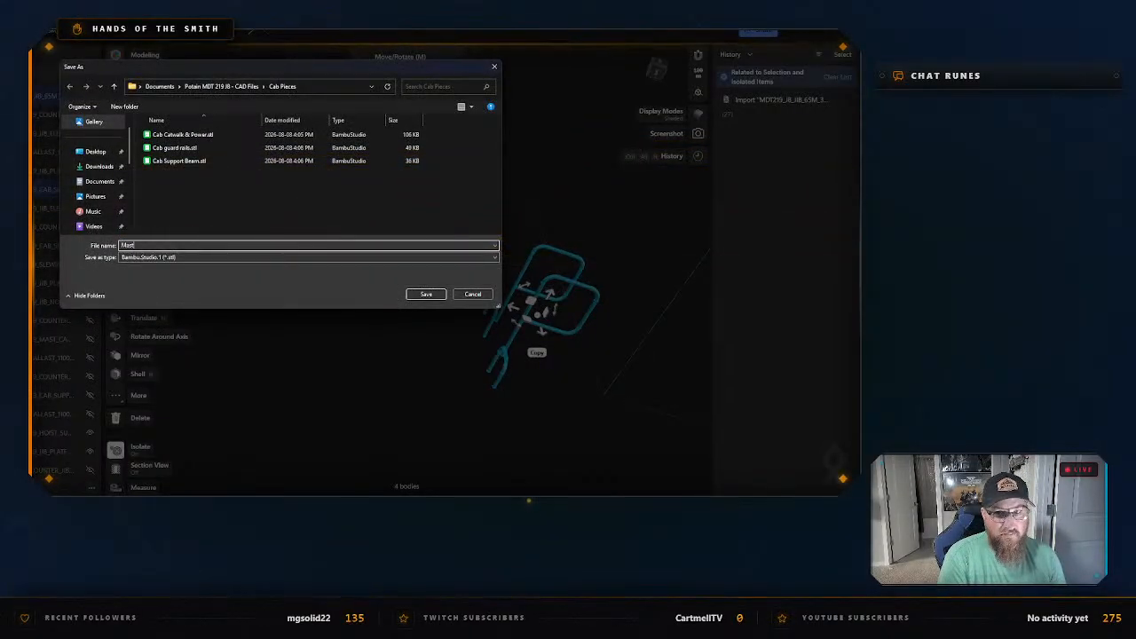
key(ctrl+a)
text(S)
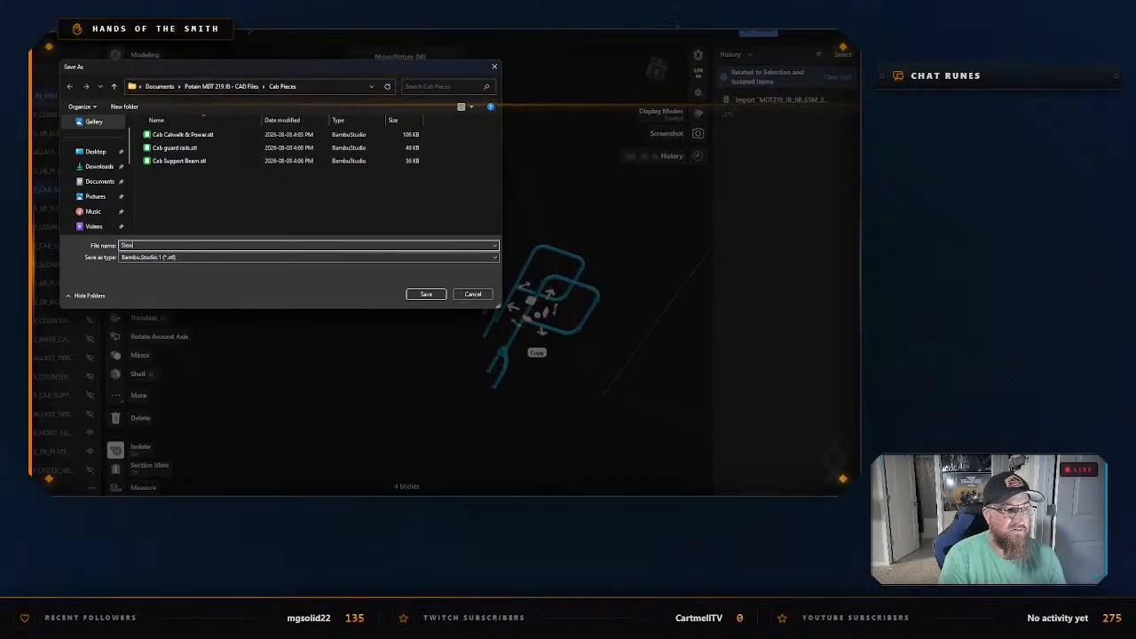
text(lewing Ring )
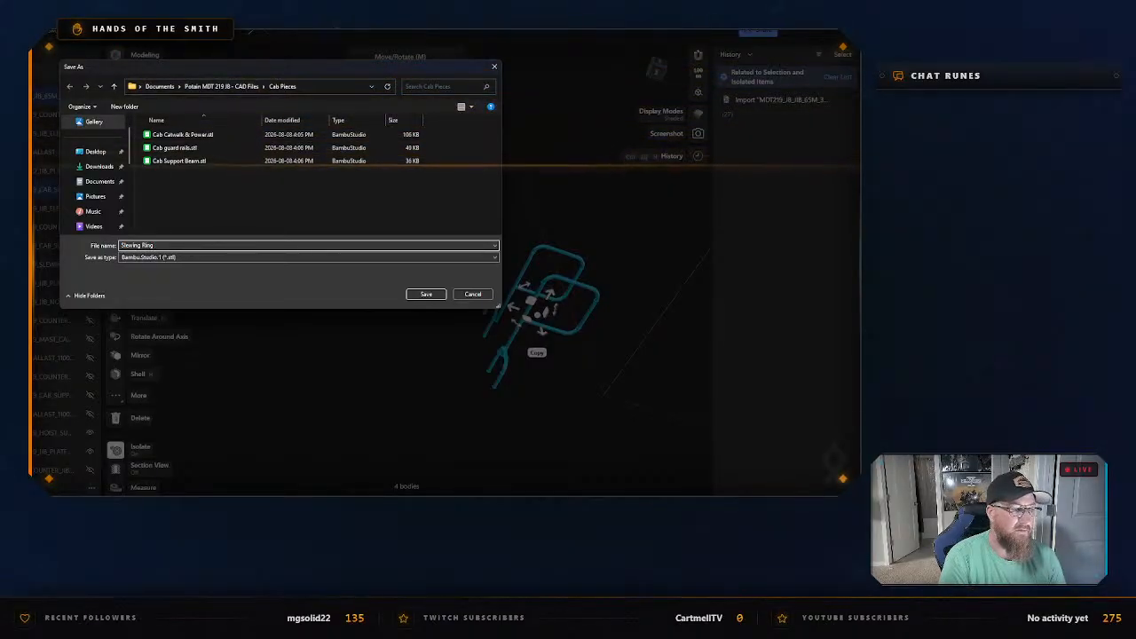
text(Ladder Rails)
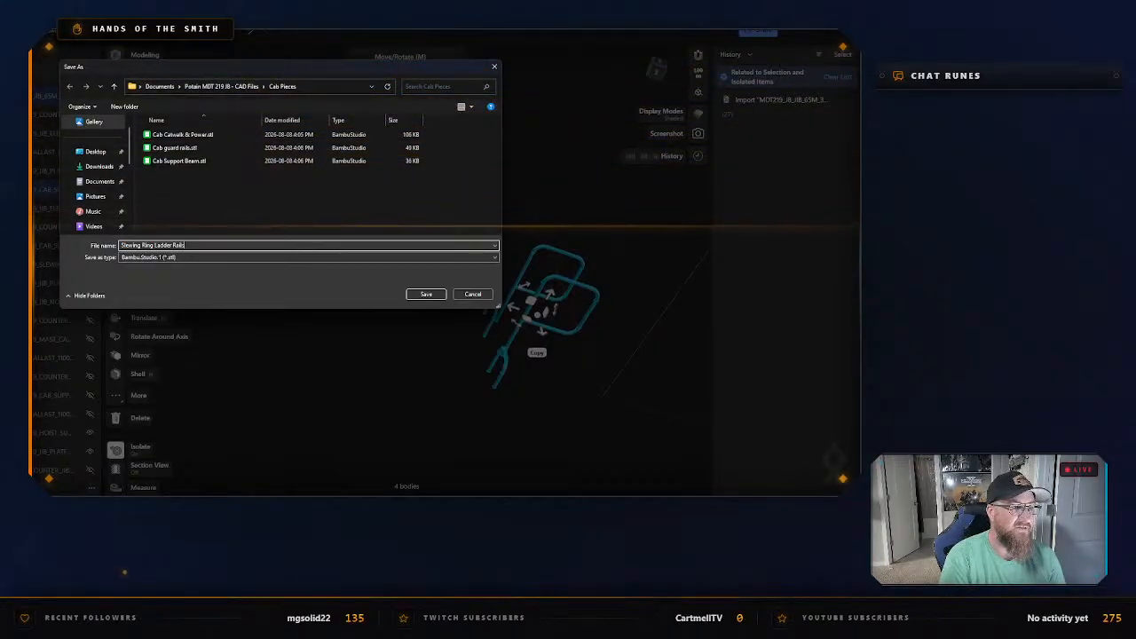
click(426, 295)
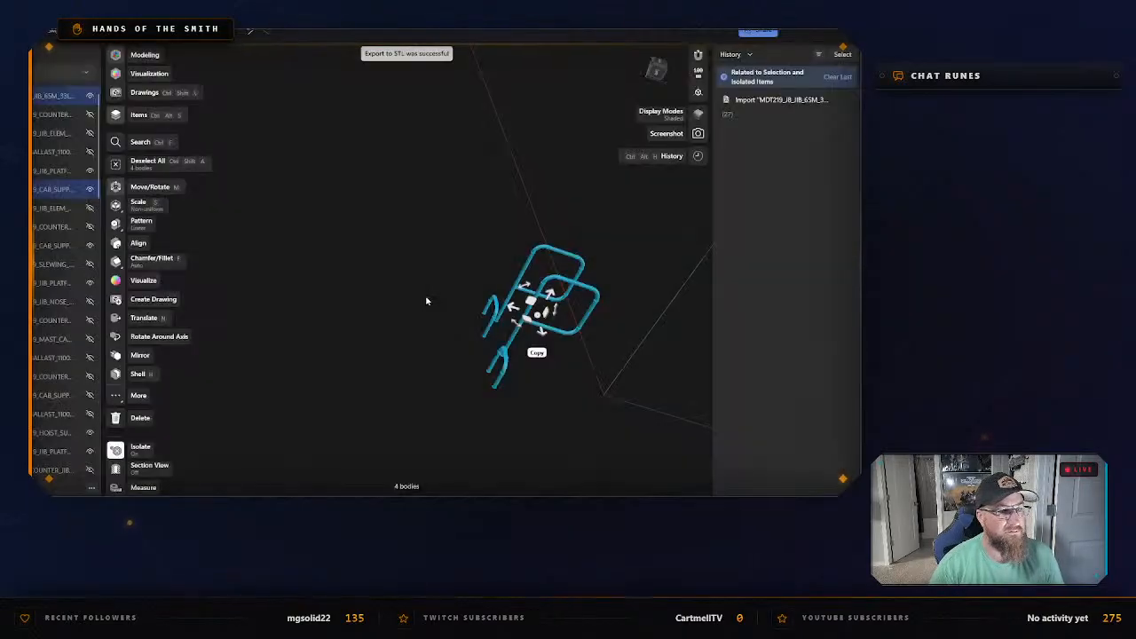
right_click(365, 278)
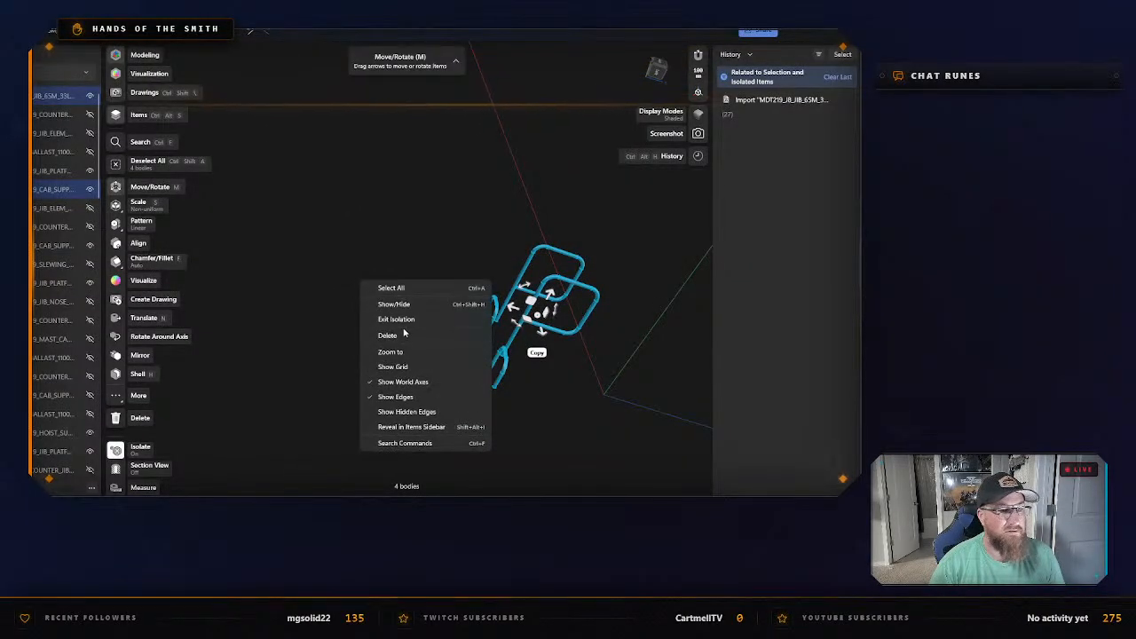
click(470, 319)
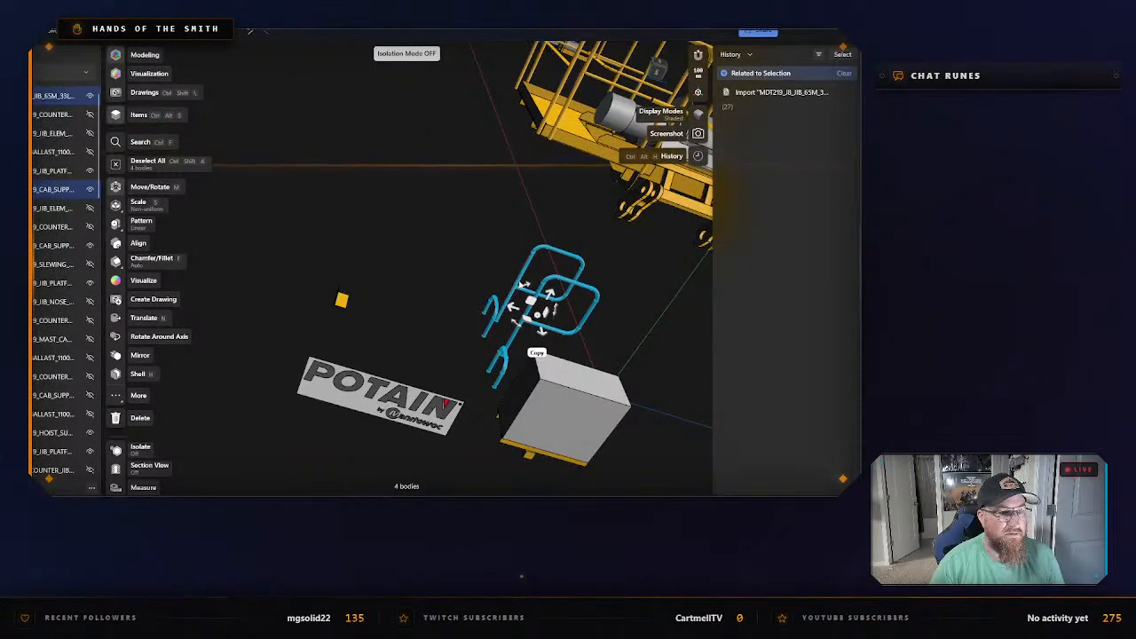
Hide each of the four exported ladder rail bodies and clear the selection.
key(m)
scroll(99, 226, down, 1)
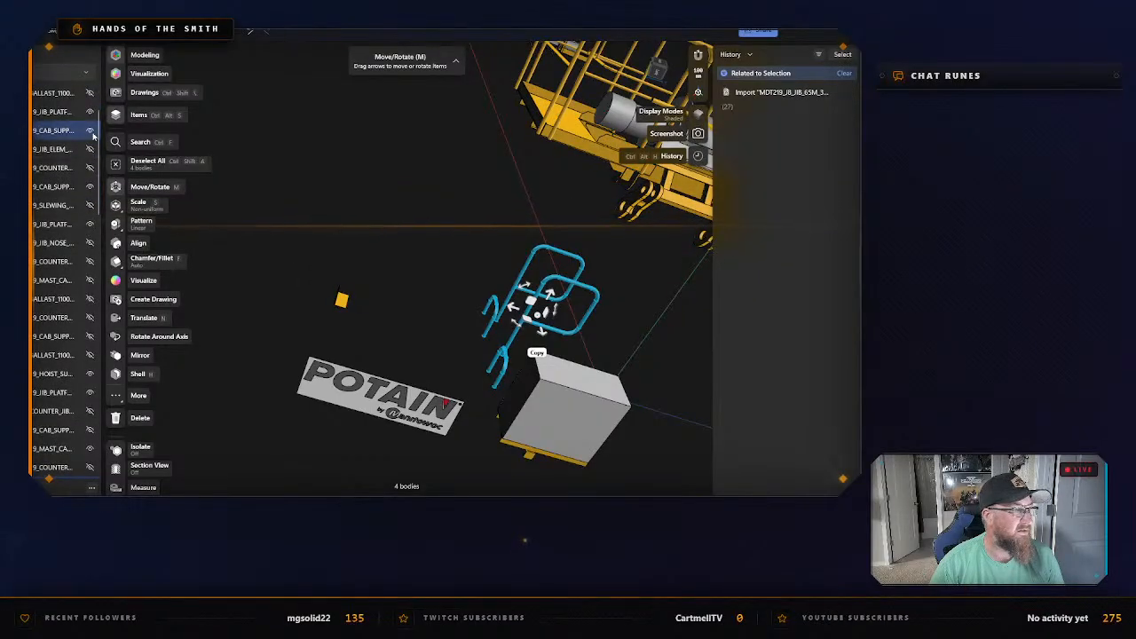
scroll(77, 204, down, 5)
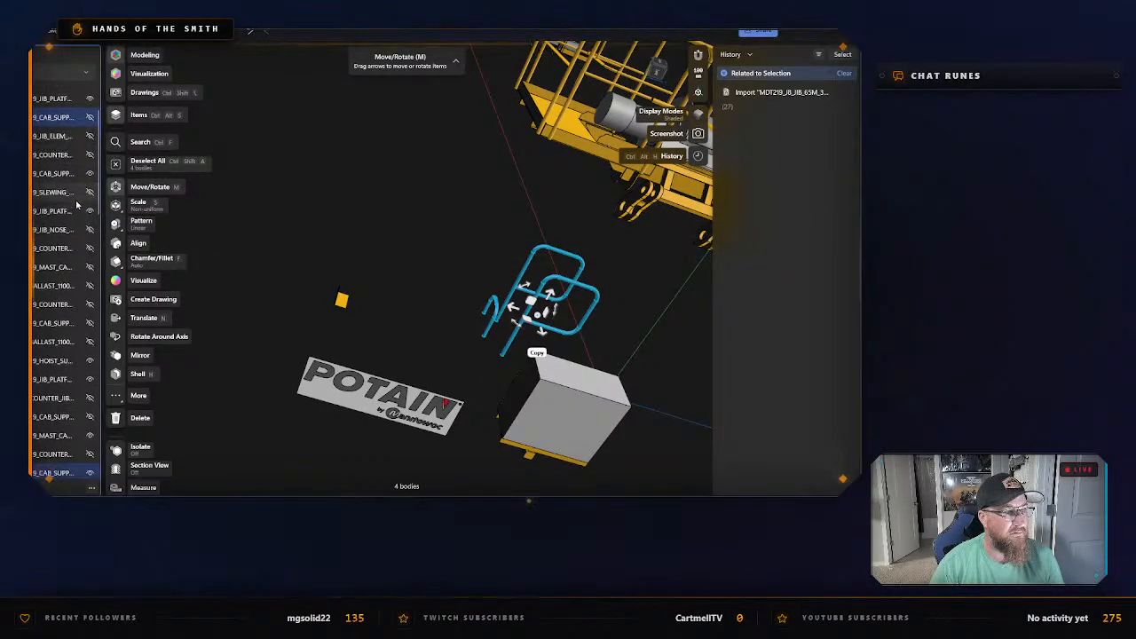
click(89, 132)
scroll(87, 183, down, 1)
scroll(89, 222, down, 6)
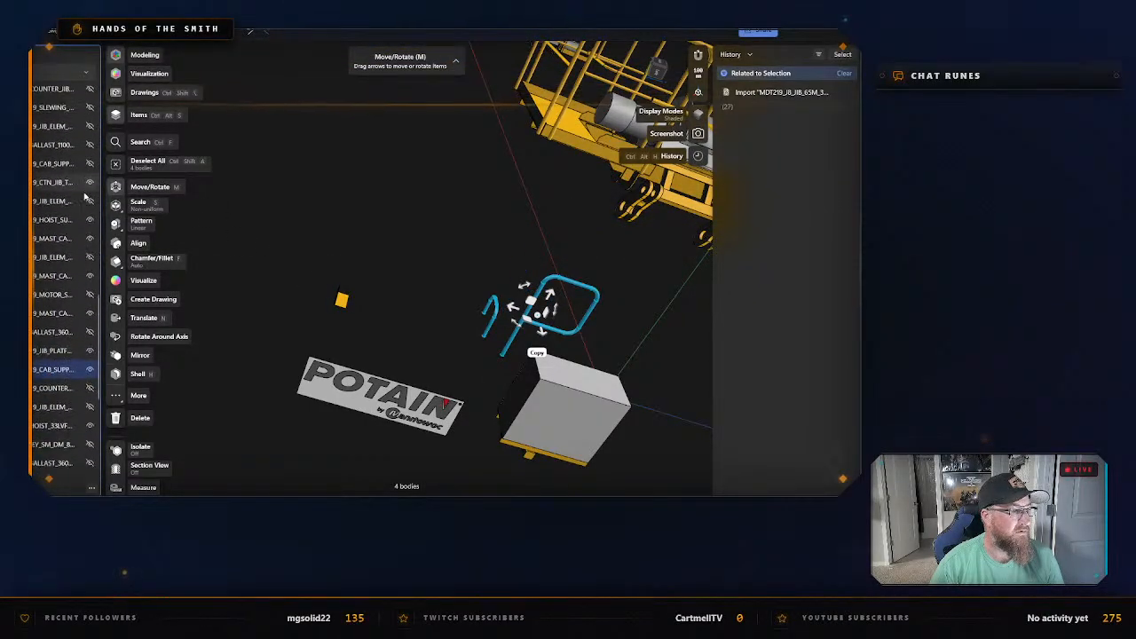
click(91, 341)
scroll(85, 326, down, 4)
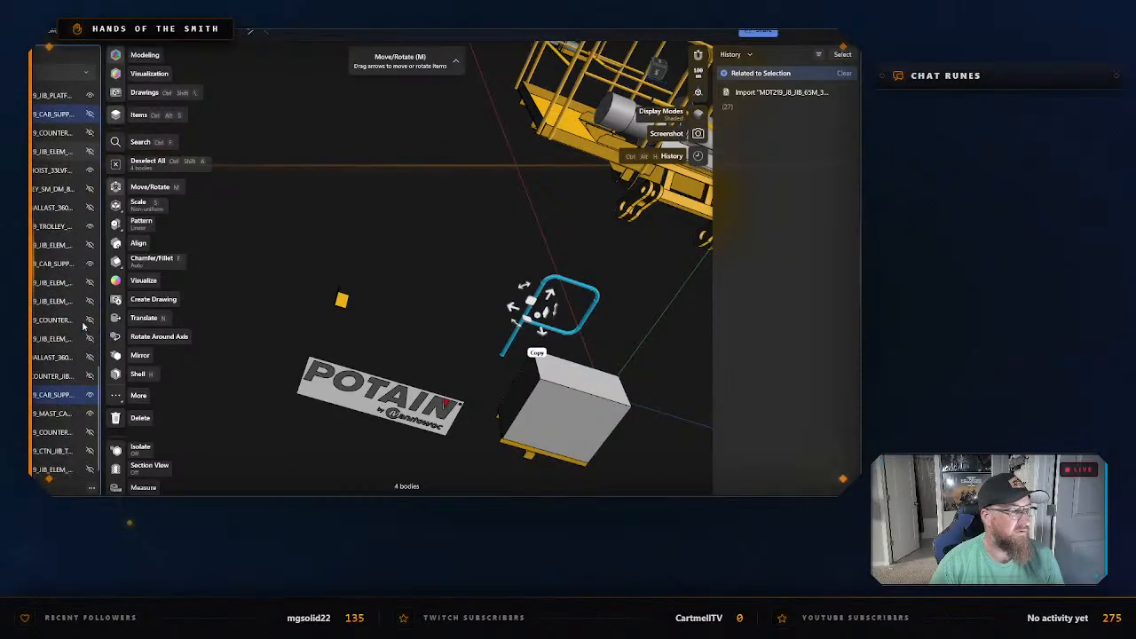
click(91, 395)
click(403, 337)
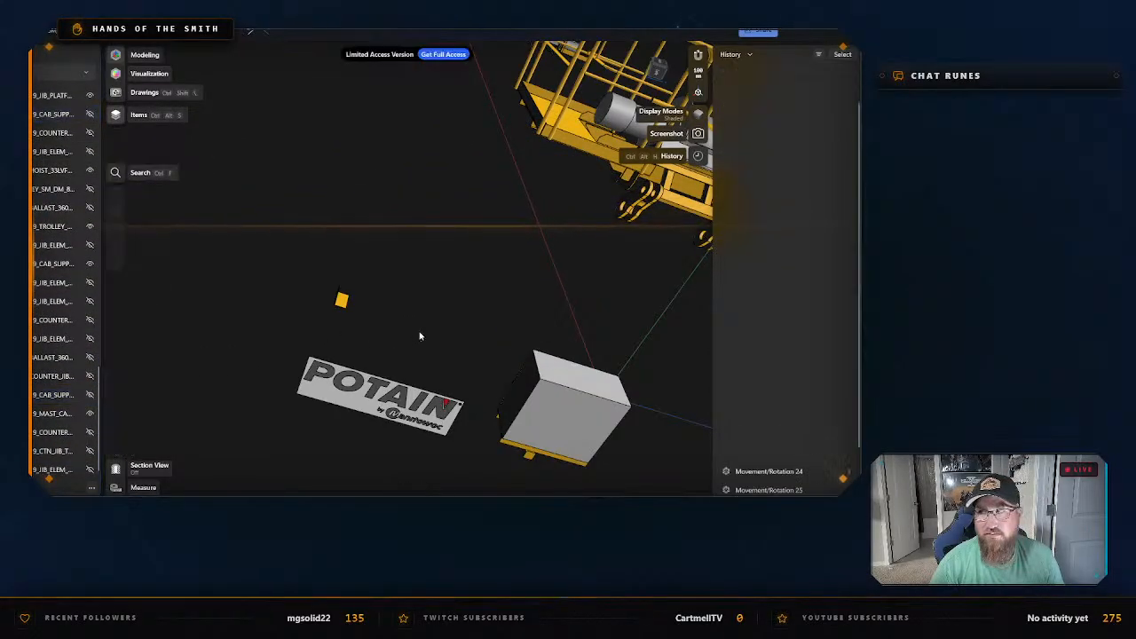
Select the small yellow bracket above the POTAIN sign, MDT219_CAB_SUPPORT_BIM, and isolate it.
click(341, 296)
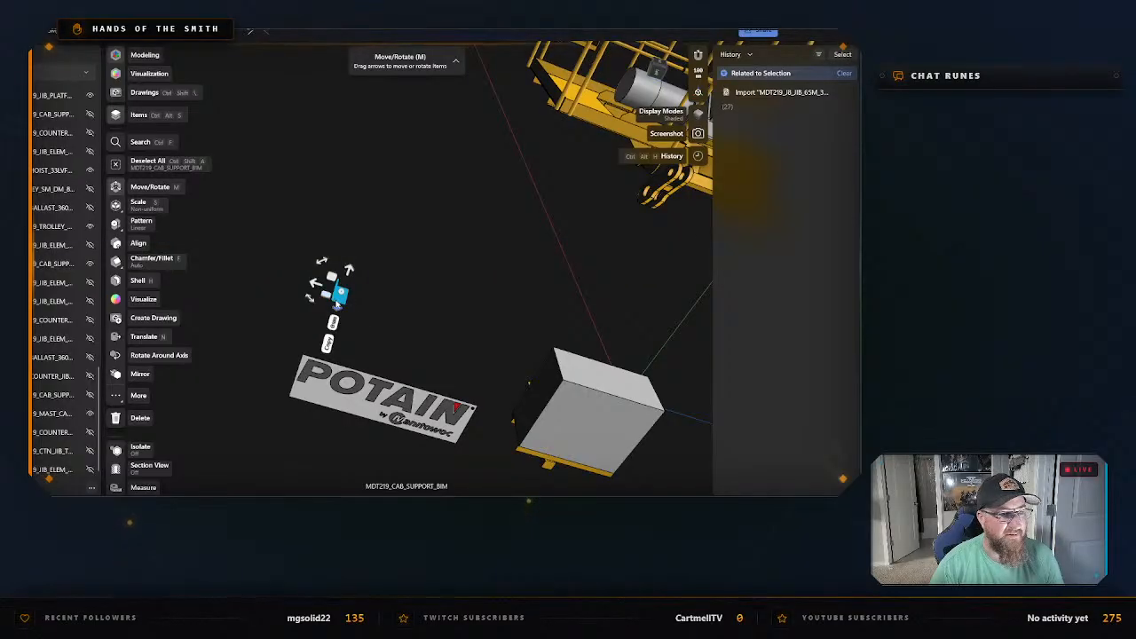
right_click(340, 301)
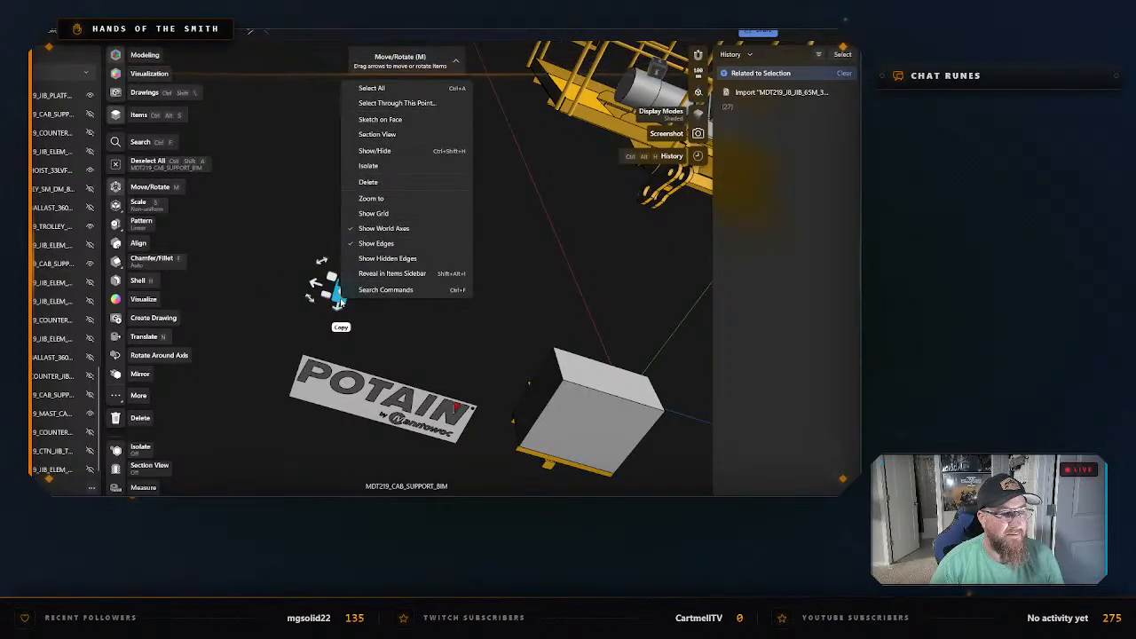
click(367, 166)
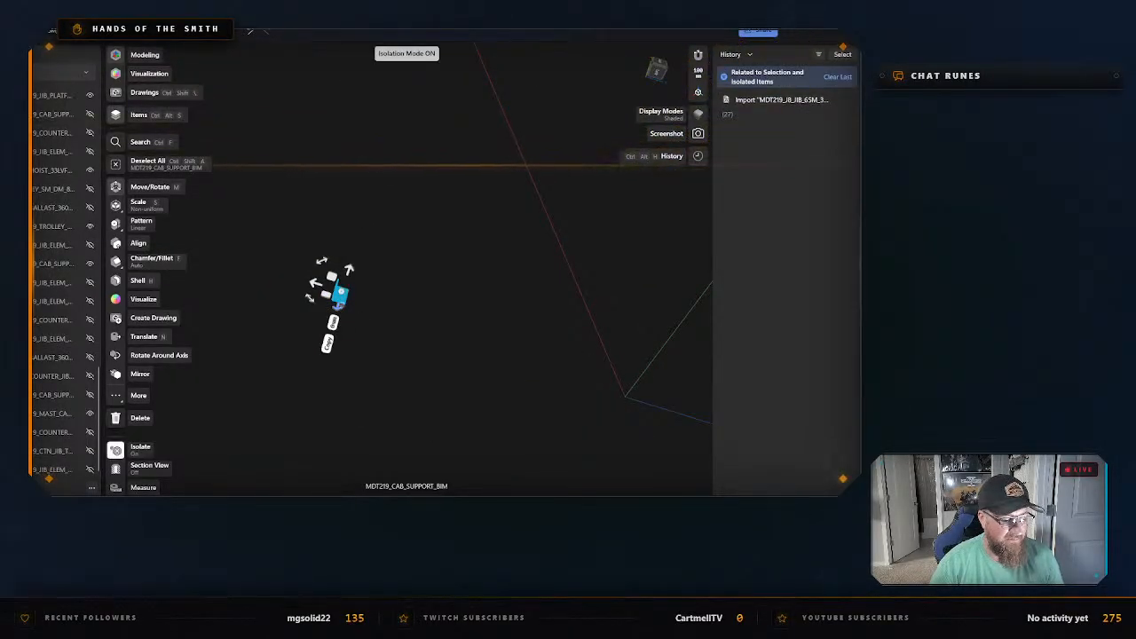
Export the isolated bracket as an STL named "Cab Bracket (Lower) guard" in the "Cab Pieces" folder and exit isolation.
key(ctrl+e)
click(320, 403)
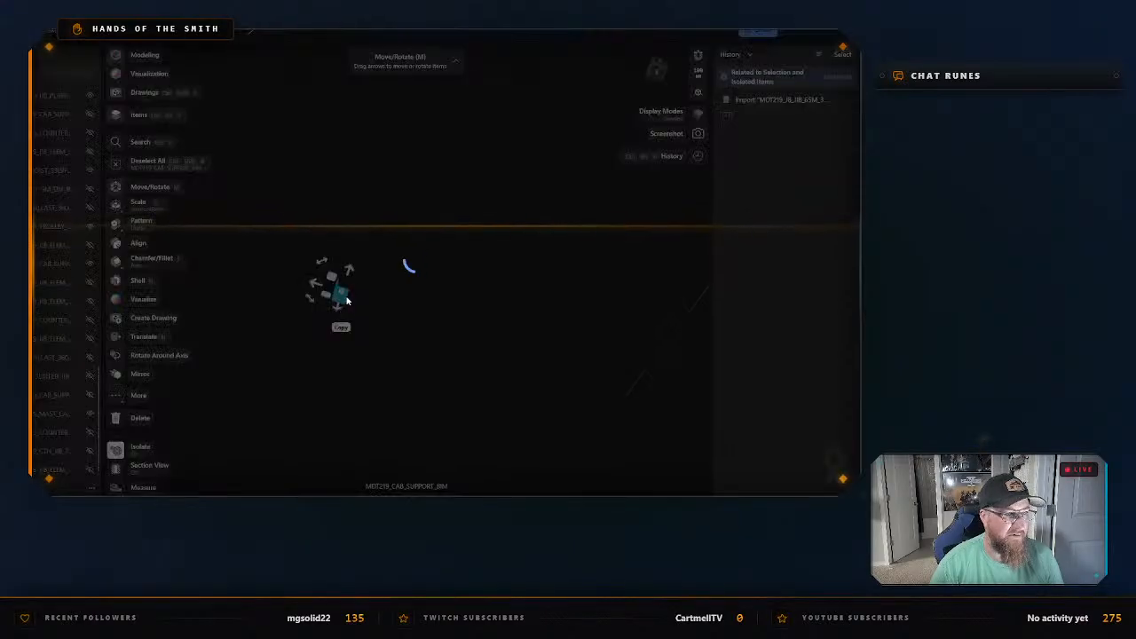
text(C)
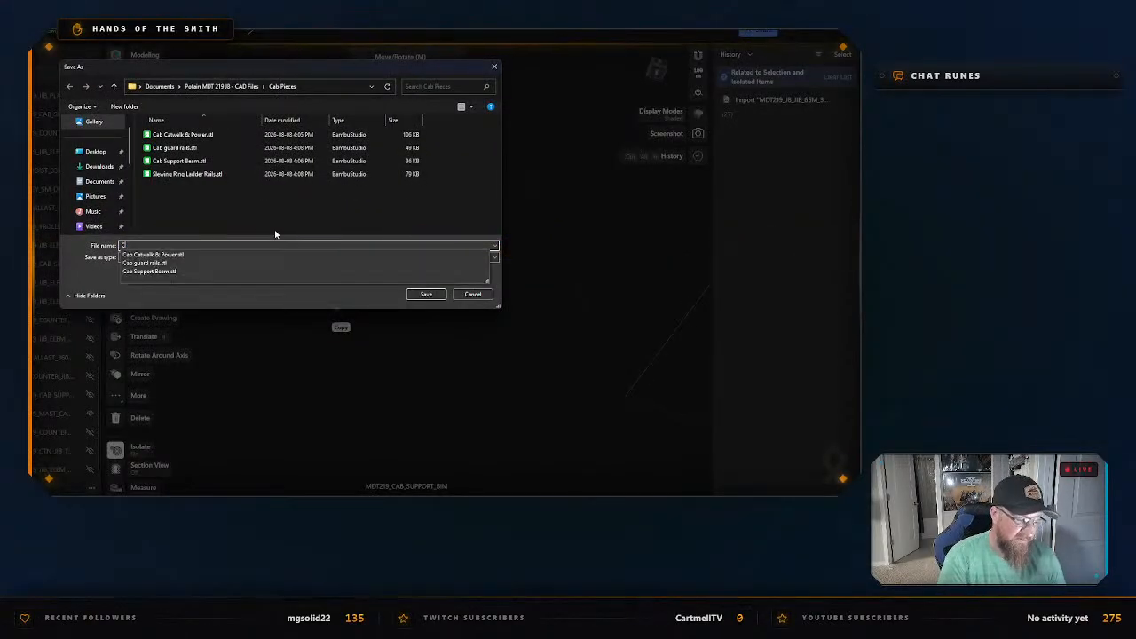
text(ab Bracket (Lower) rear)
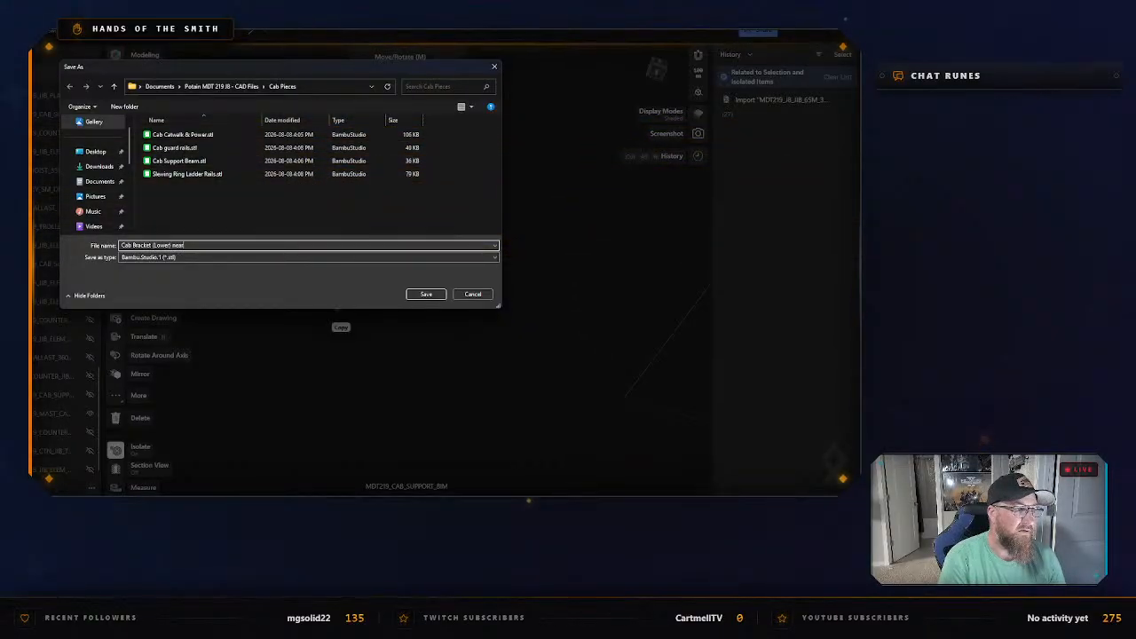
key(BackSpace)
key(BackSpace)
key(BackSpace)
key(BackSpace)
text(guard rail)
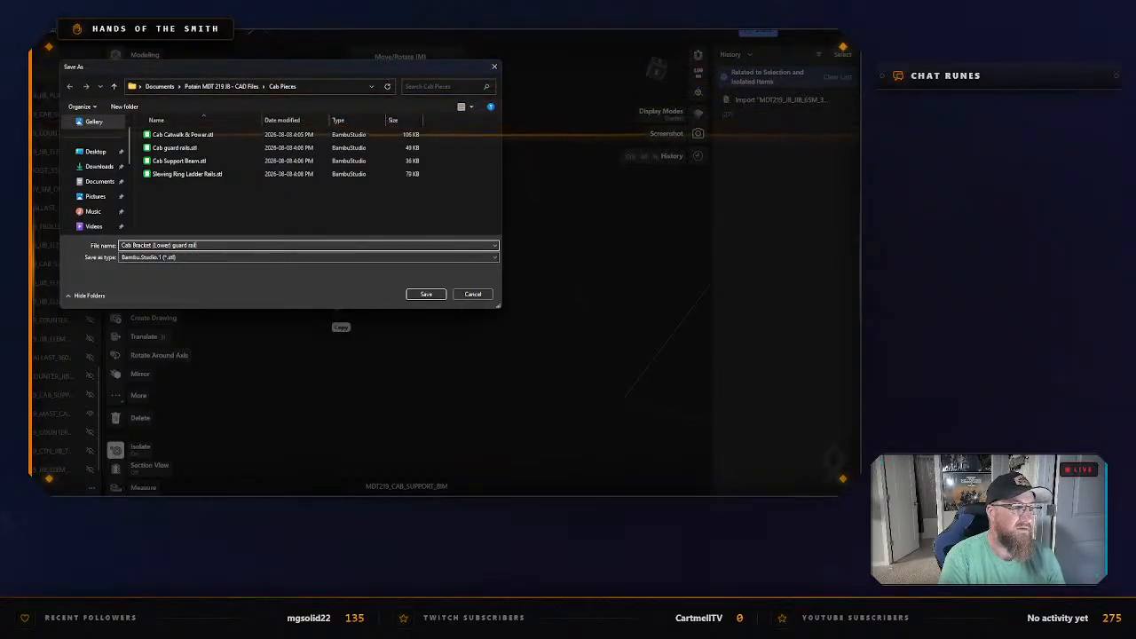
key(Return)
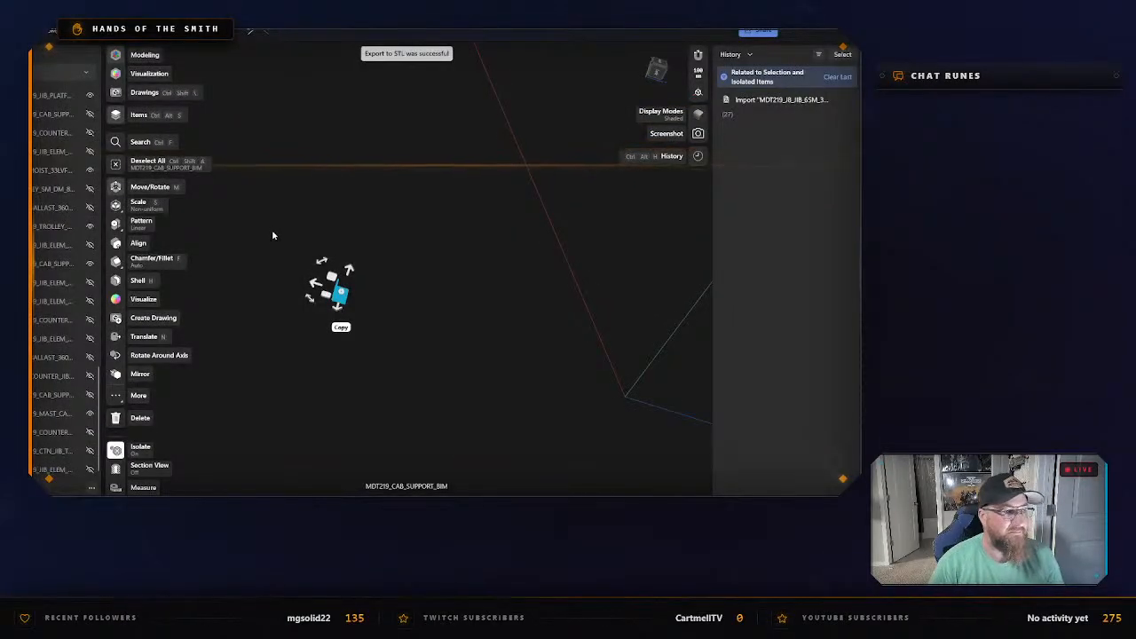
right_click(335, 303)
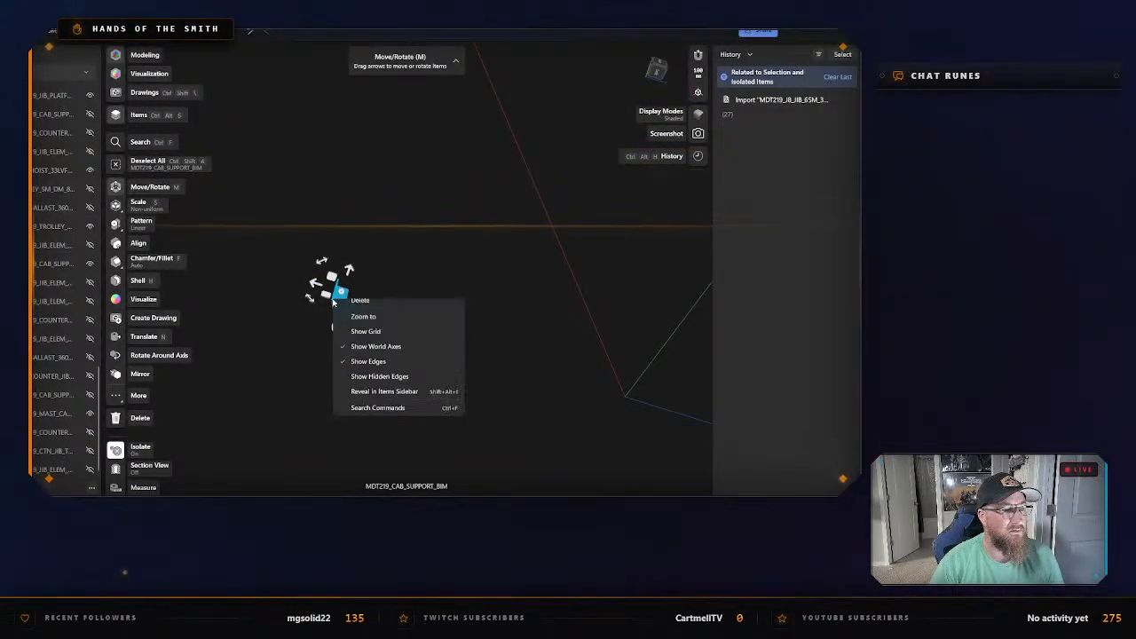
click(369, 340)
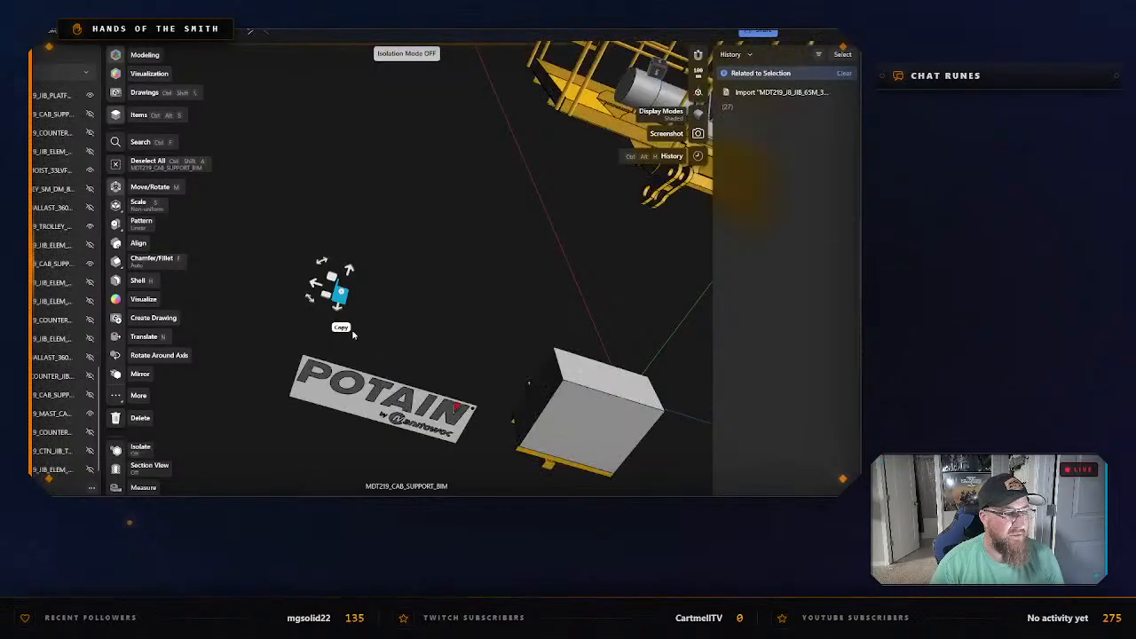
Hide the exported lower bracket, and select and isolate the POTAIN sign, MDT219_ELEC_CAB_PLATE_PTN_BIM.
scroll(79, 302, up, 12)
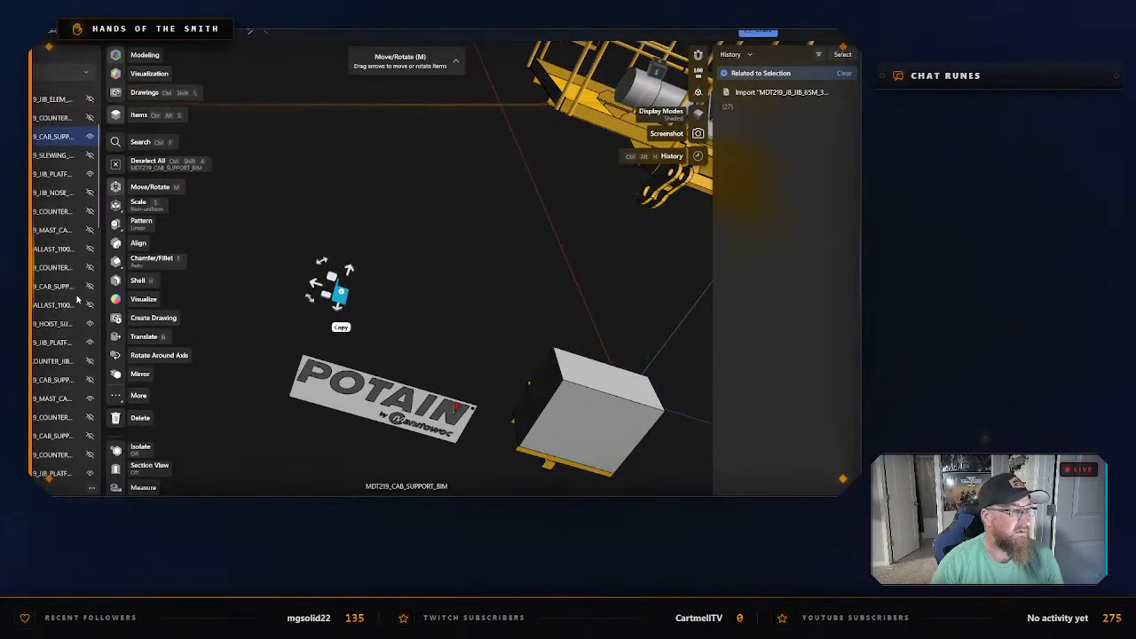
click(409, 306)
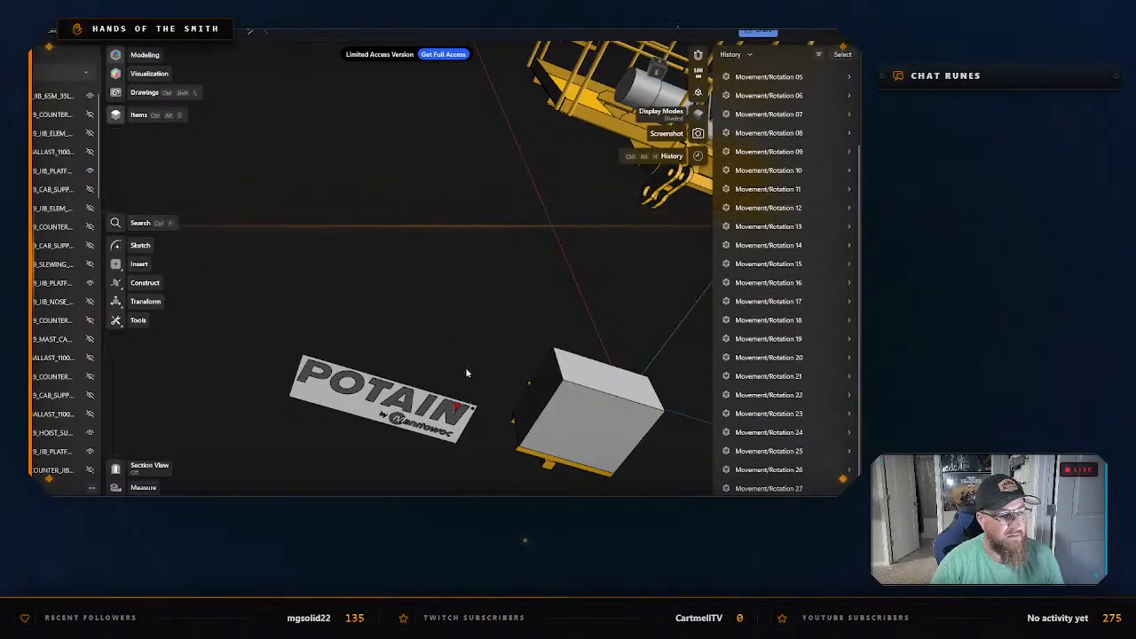
middle_drag(467, 373, 474, 254)
drag(265, 194, 494, 369)
right_click(335, 278)
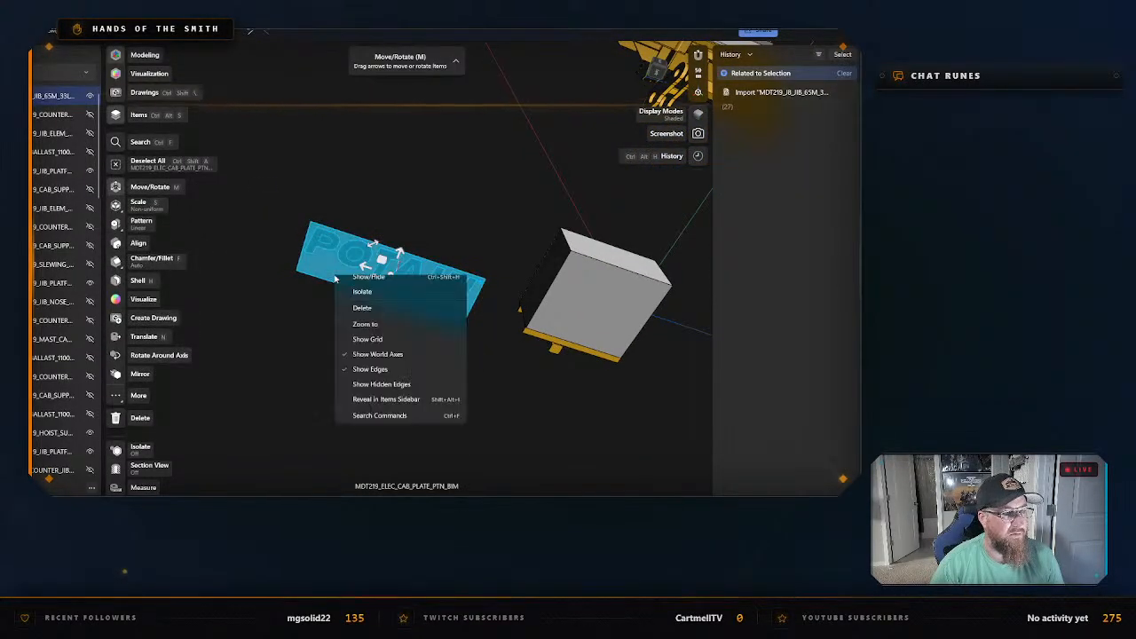
click(369, 359)
Export the isolated sign as an STL named "Potain Sign" in the "Cab Pieces" folder and exit isolation.
right_click(336, 278)
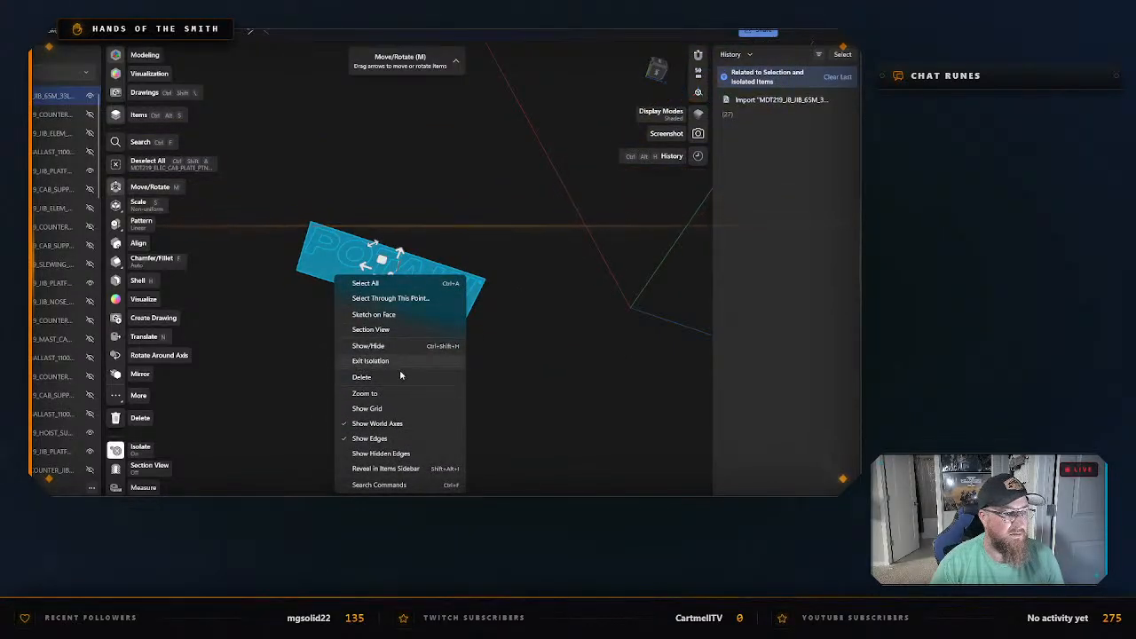
click(294, 230)
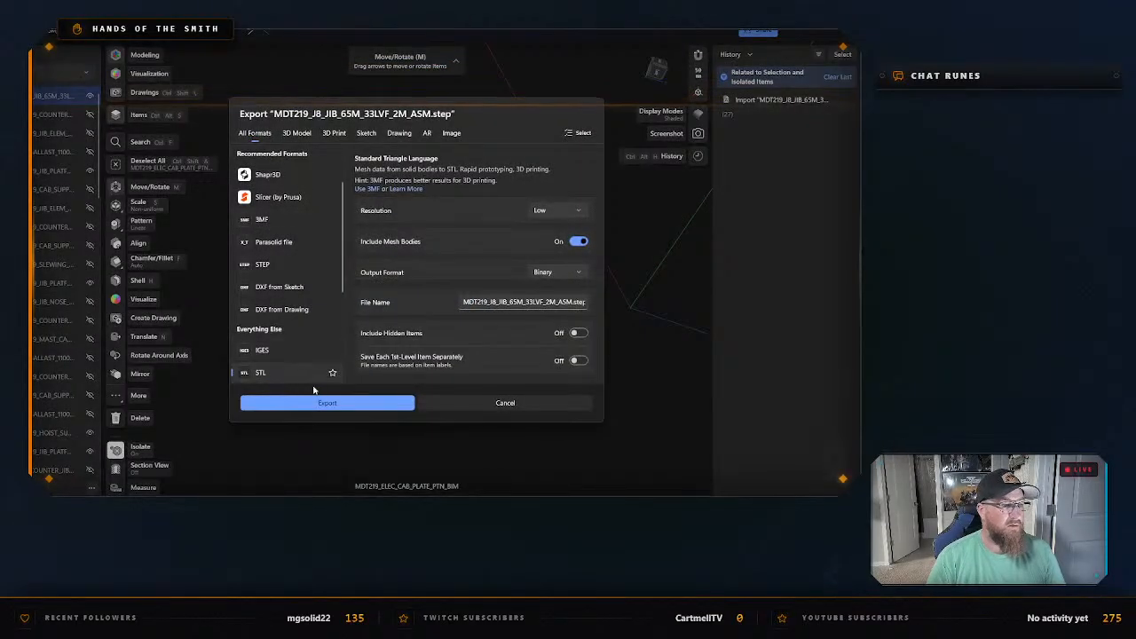
click(319, 398)
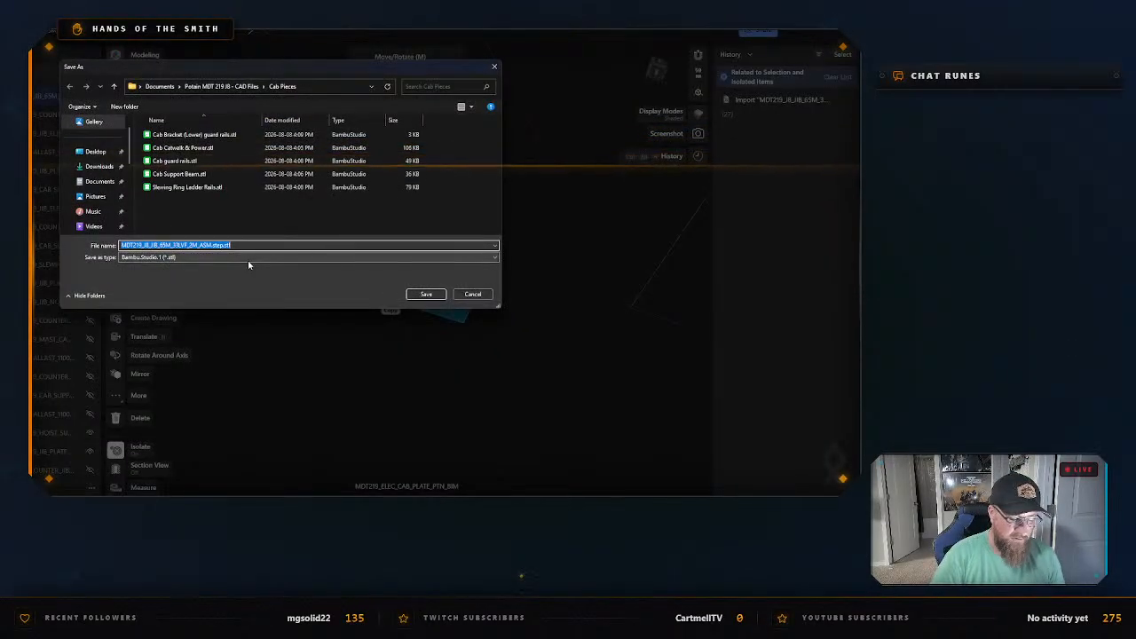
text(Potain Tag)
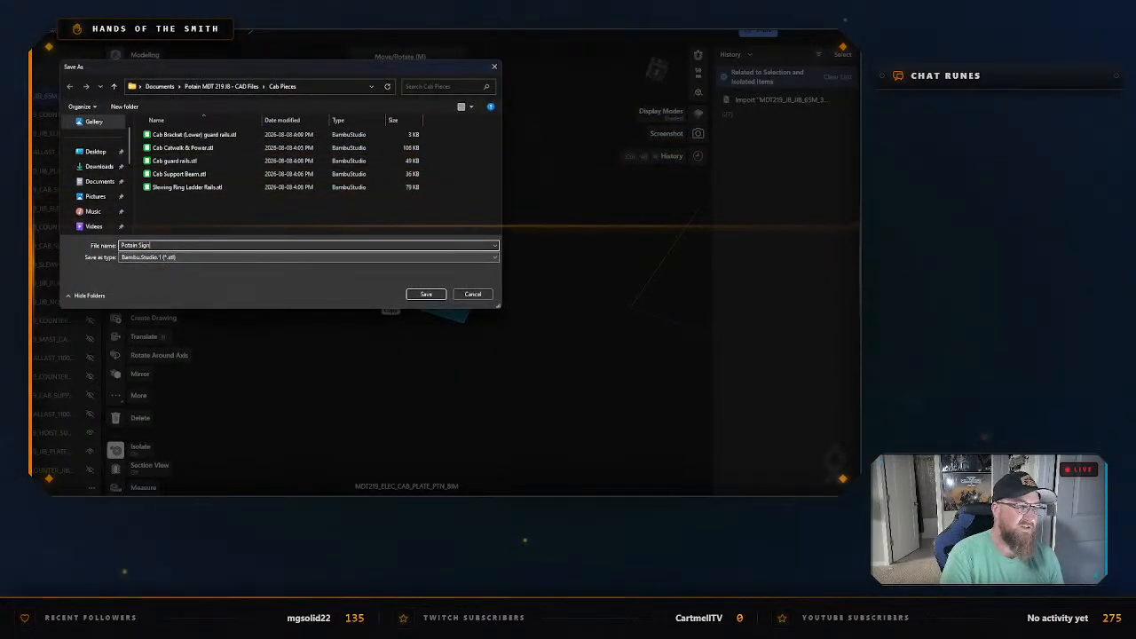
key(Return)
scroll(56, 142, down, 5)
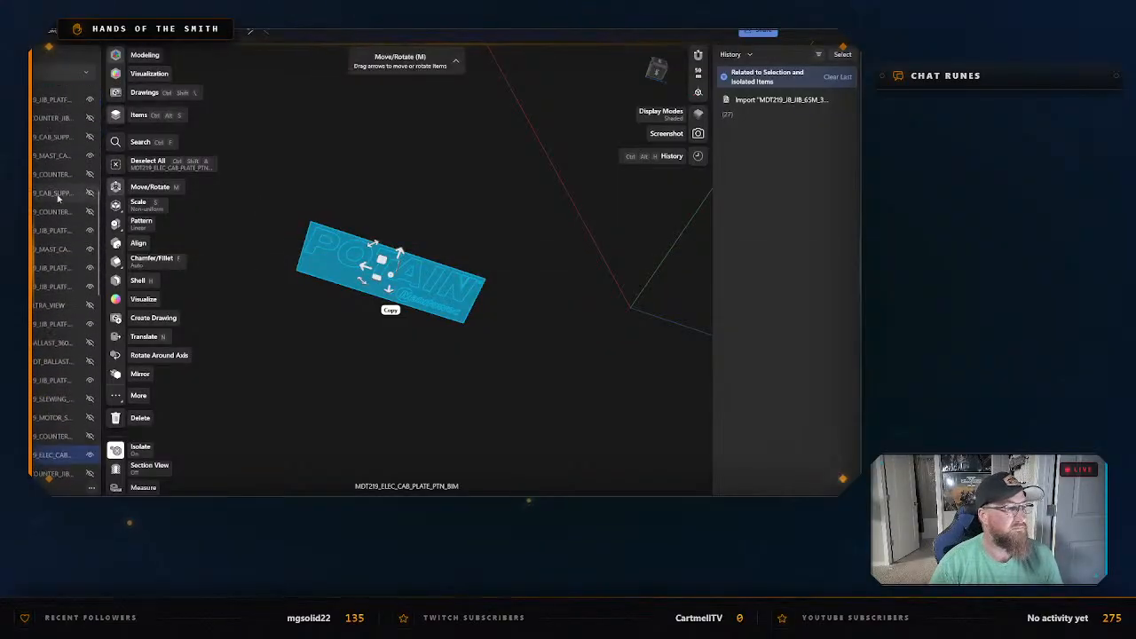
right_click(302, 199)
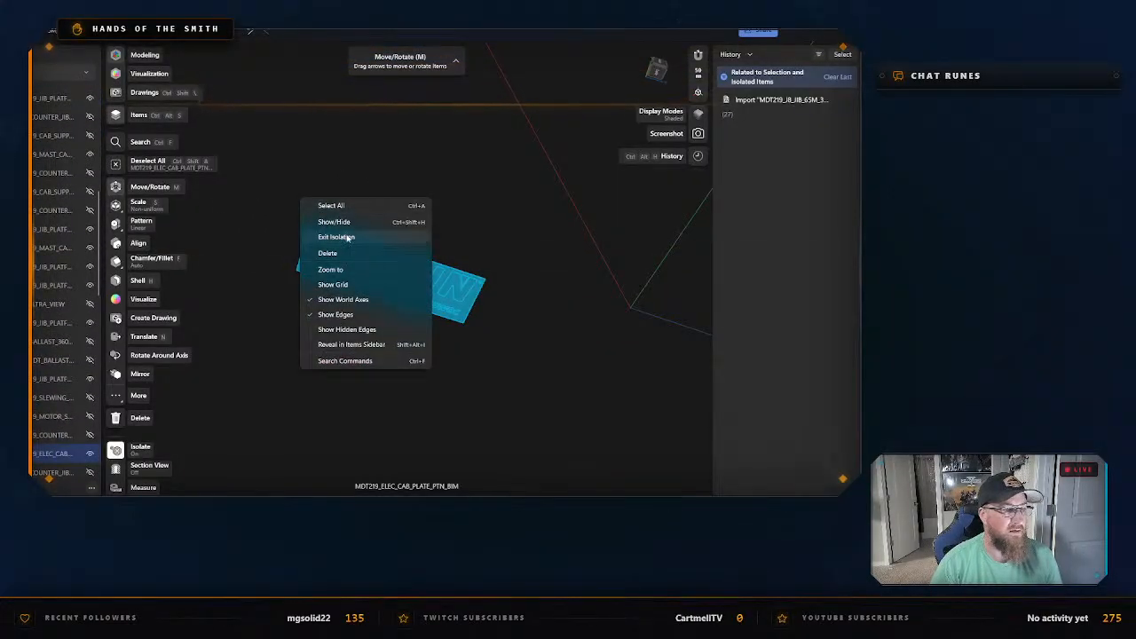
click(336, 237)
Hide the exported POTAIN sign and clear the selection.
scroll(77, 400, down, 1)
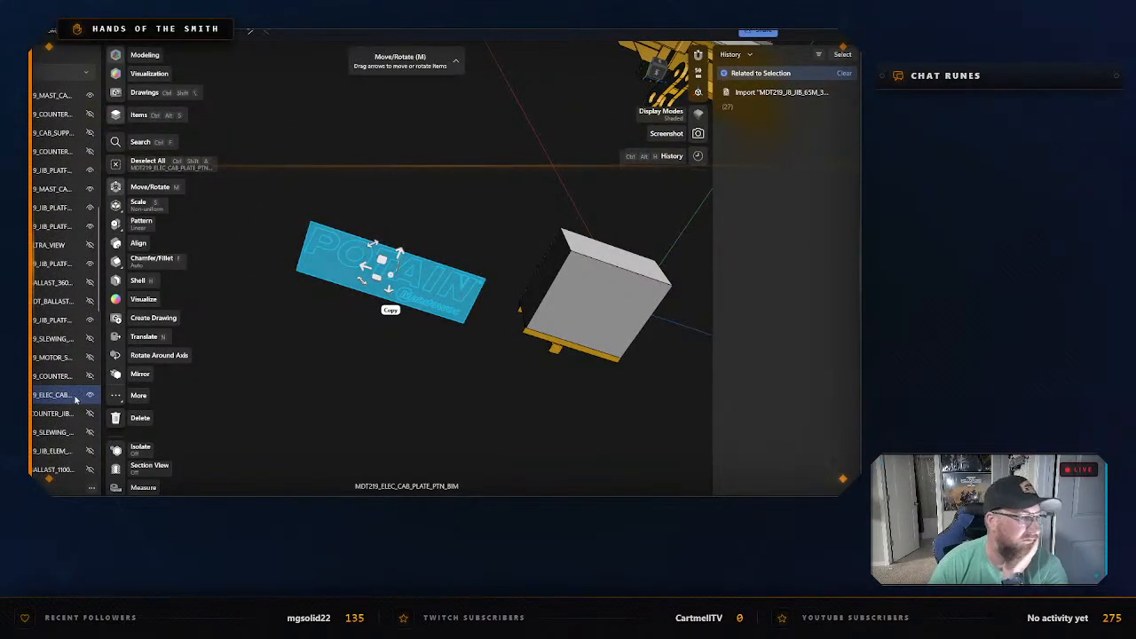
click(90, 397)
click(338, 383)
Select the grey electrical box with its yellow support, MDT219_CAB_SUPPORT_BIM, and isolate it.
scroll(428, 357, down, 1)
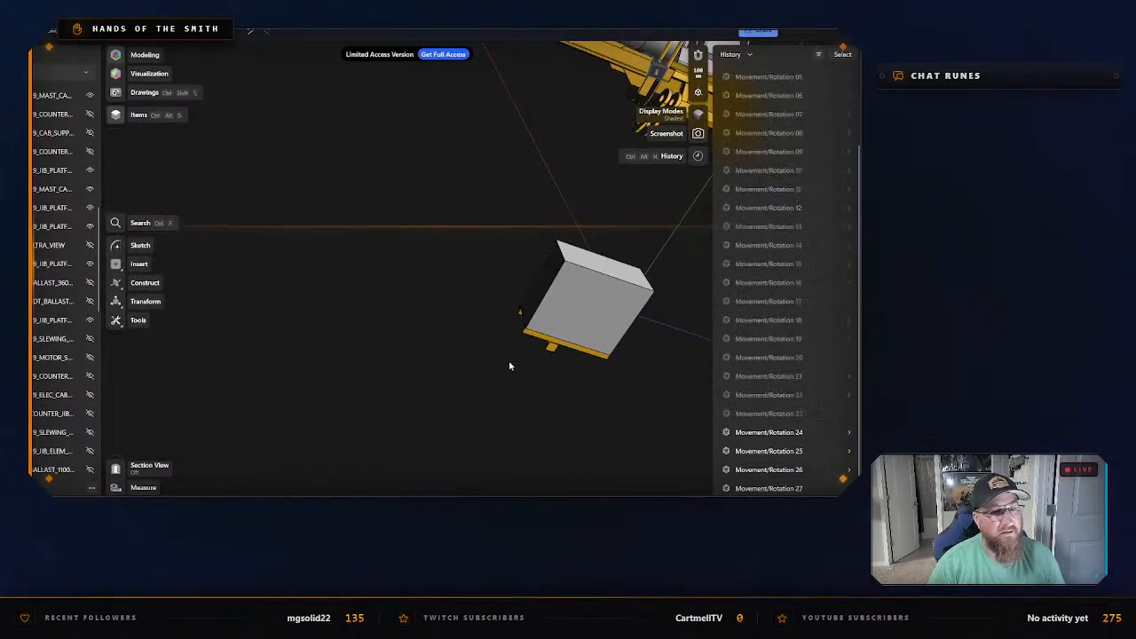
middle_drag(509, 363, 304, 325)
drag(306, 321, 333, 329)
right_drag(333, 329, 294, 218)
drag(292, 186, 436, 381)
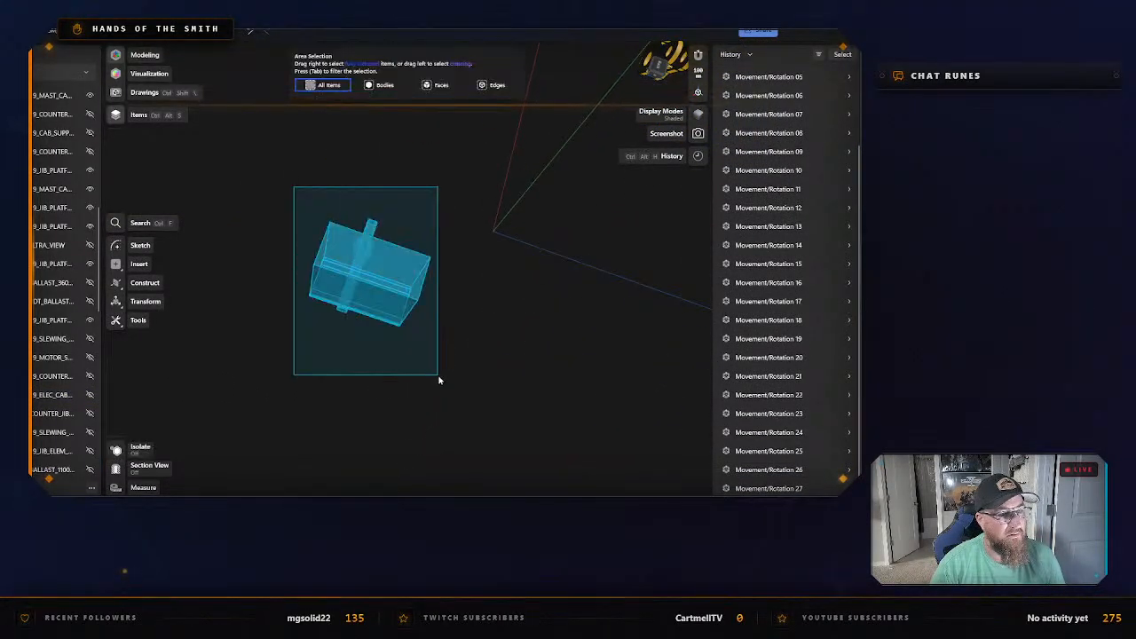
right_click(402, 277)
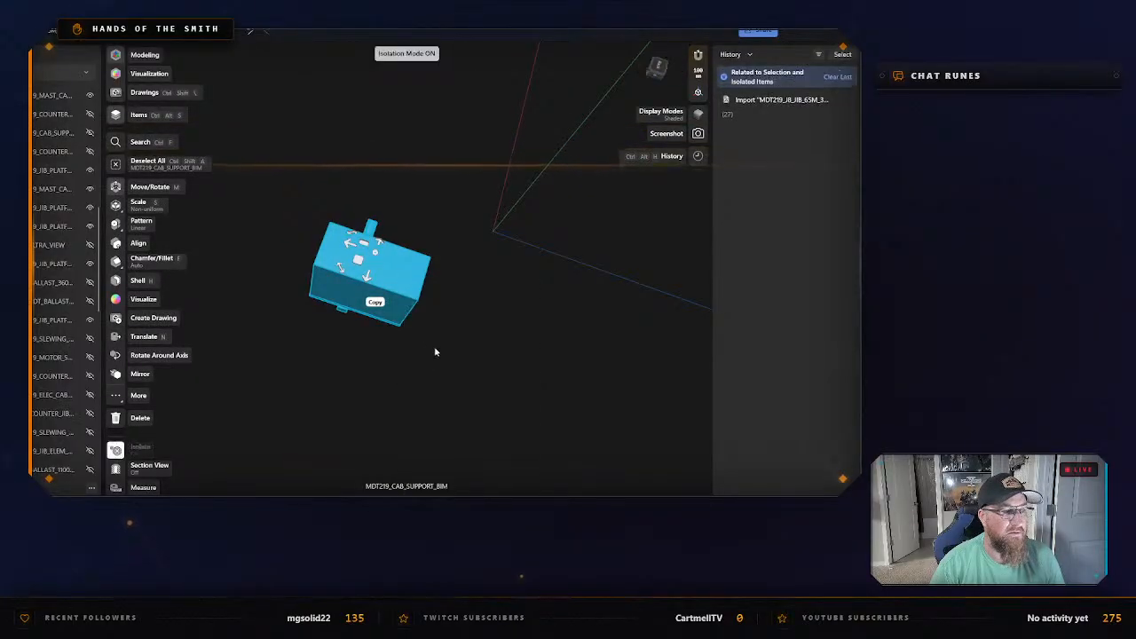
click(436, 352)
Export the isolated box as an STL in the "Cab Pieces" folder with a name starting "Electrical box (M", and exit isolation.
right_click(387, 278)
click(440, 215)
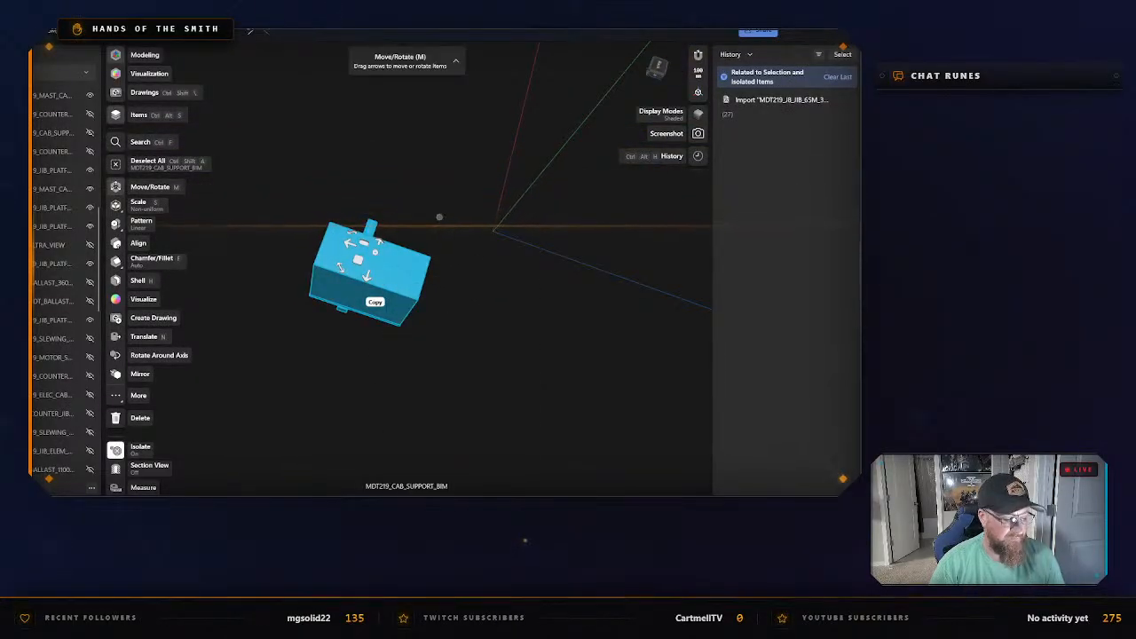
key(ctrl+e)
click(311, 402)
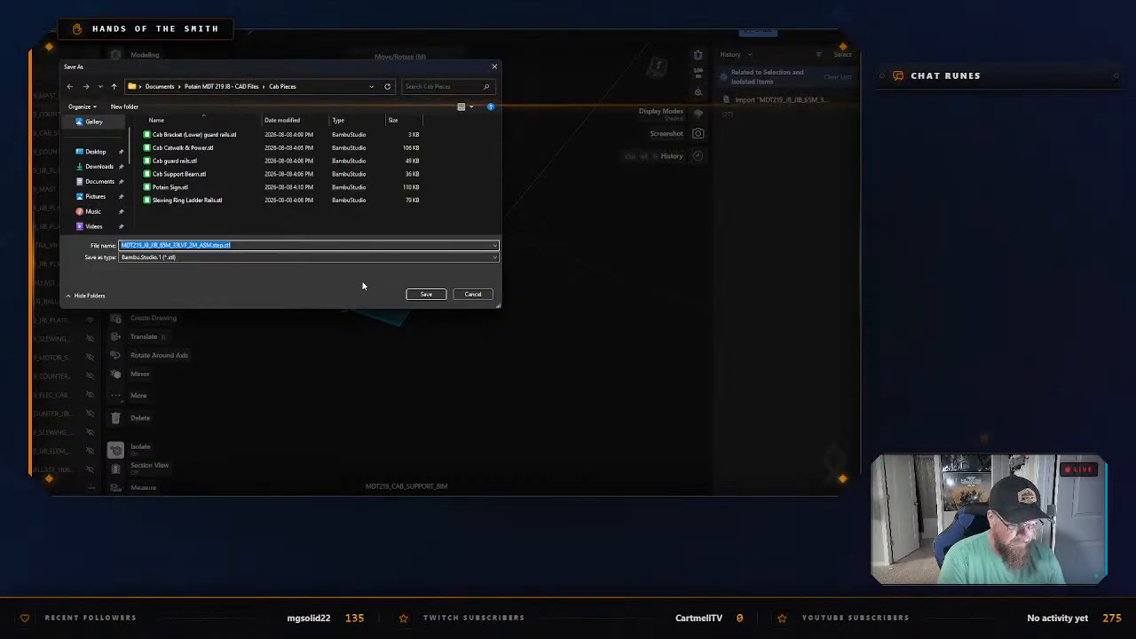
text(Electr)
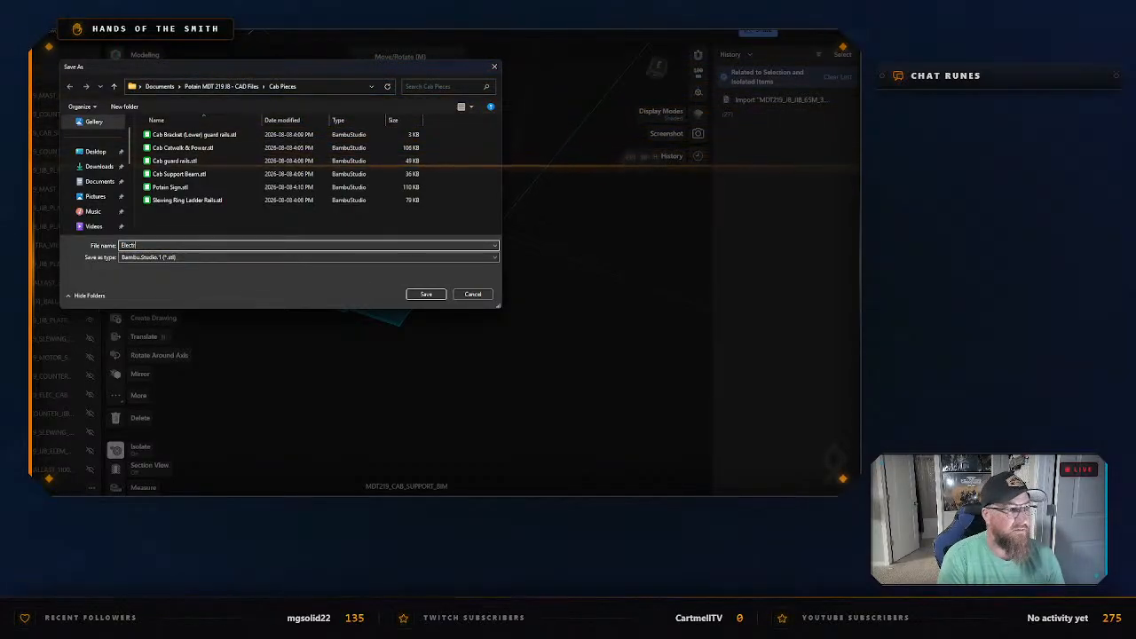
text(ical box)
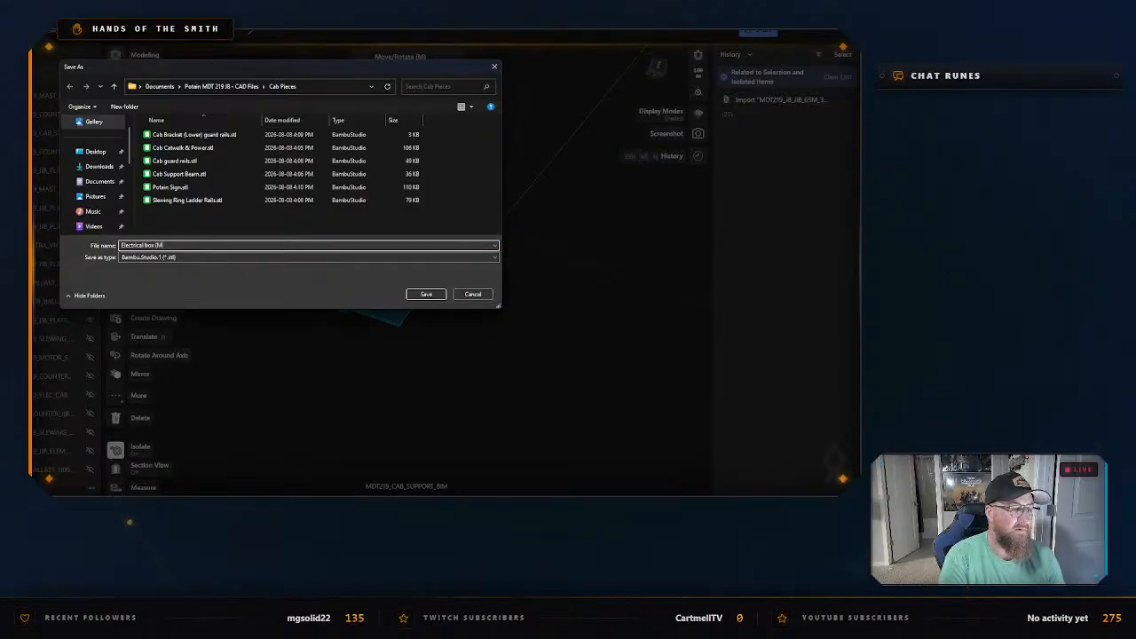
text( (M)
key(Return)
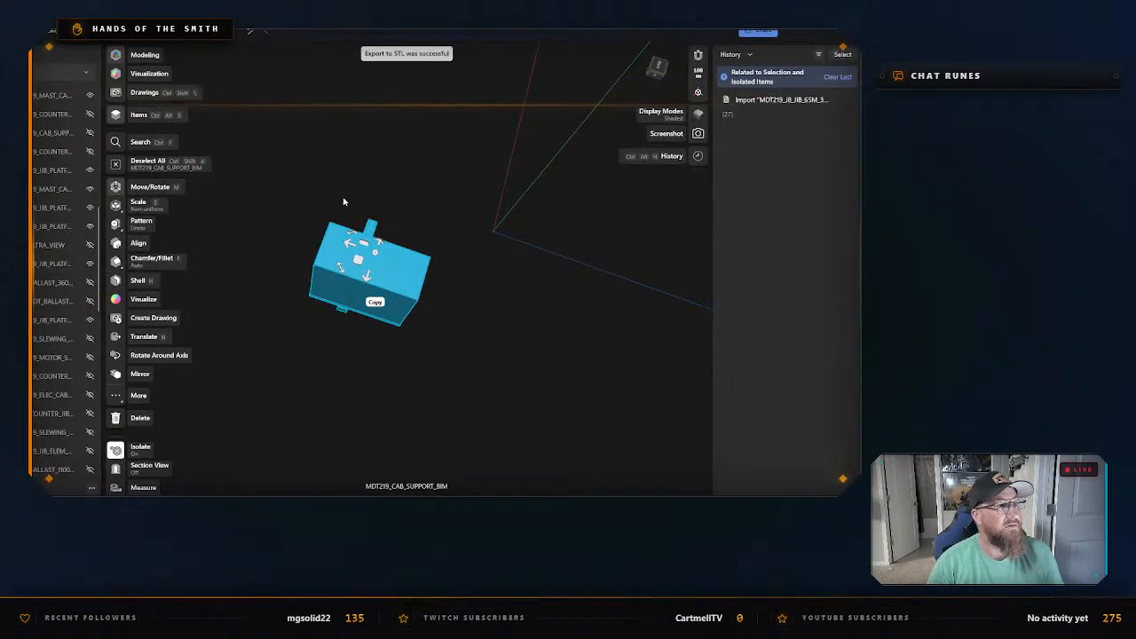
right_click(392, 282)
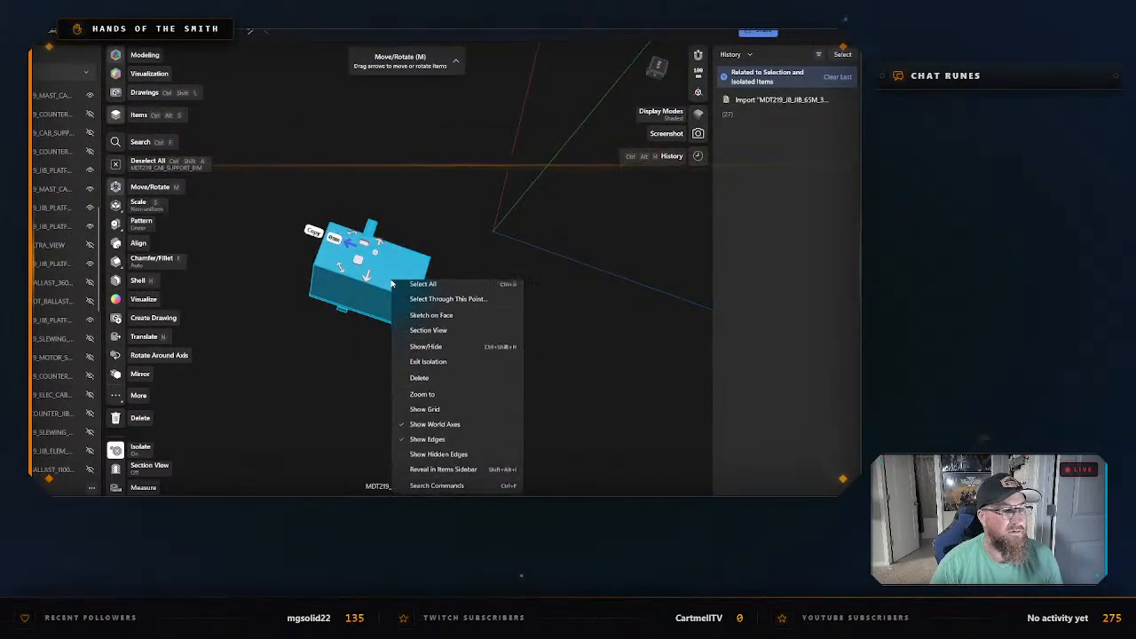
click(430, 362)
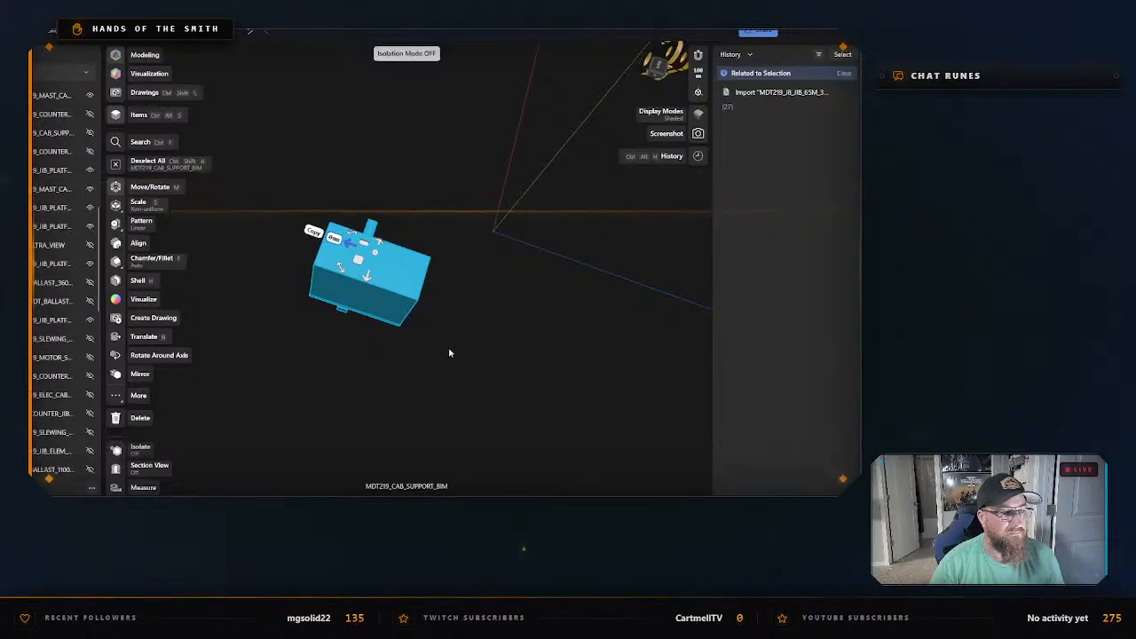
Locate the exported electrical box in the items list, hide it and clear the selection.
right_click(407, 298)
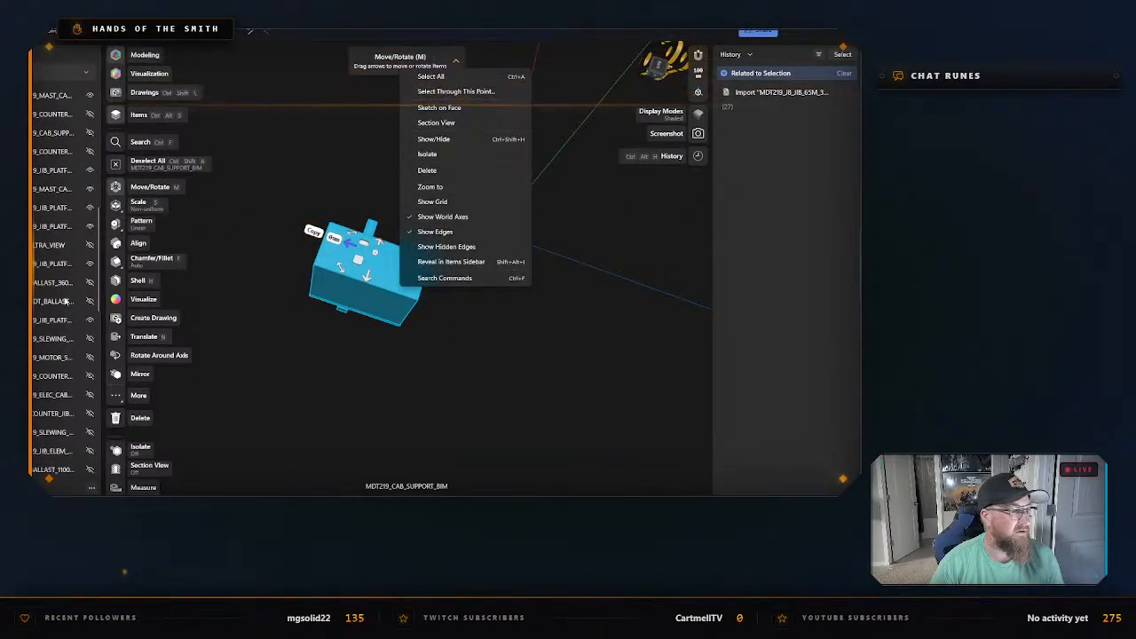
click(451, 262)
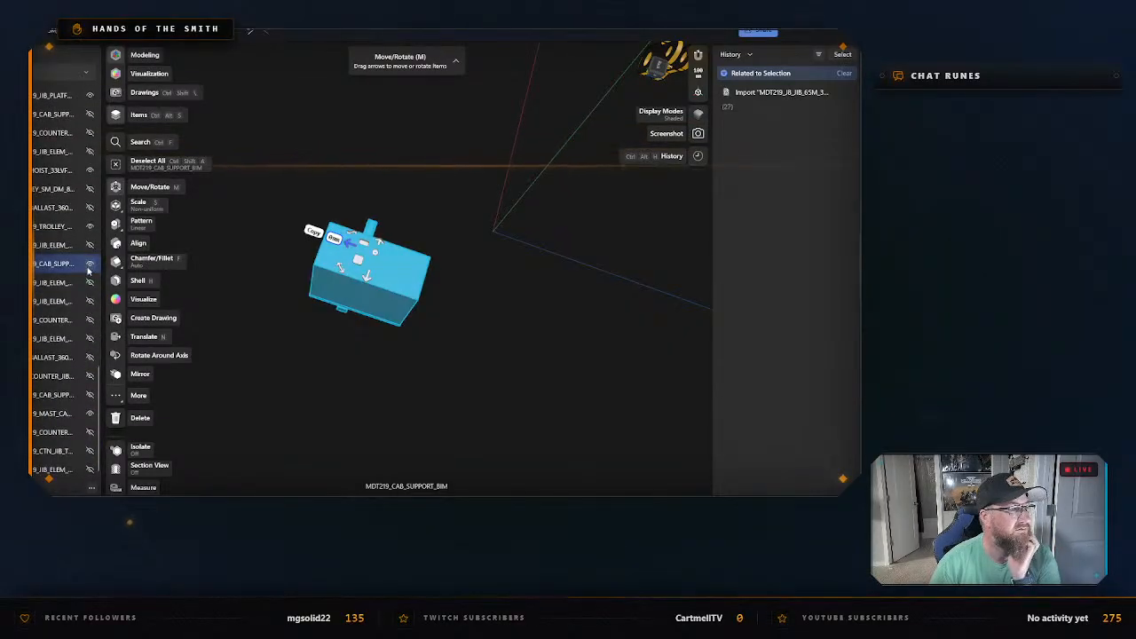
click(89, 267)
click(446, 270)
Examine the hoist drum, the railed jib platform and the yellow wheeled frame to see which bodies they consist of.
right_drag(446, 270, 381, 364)
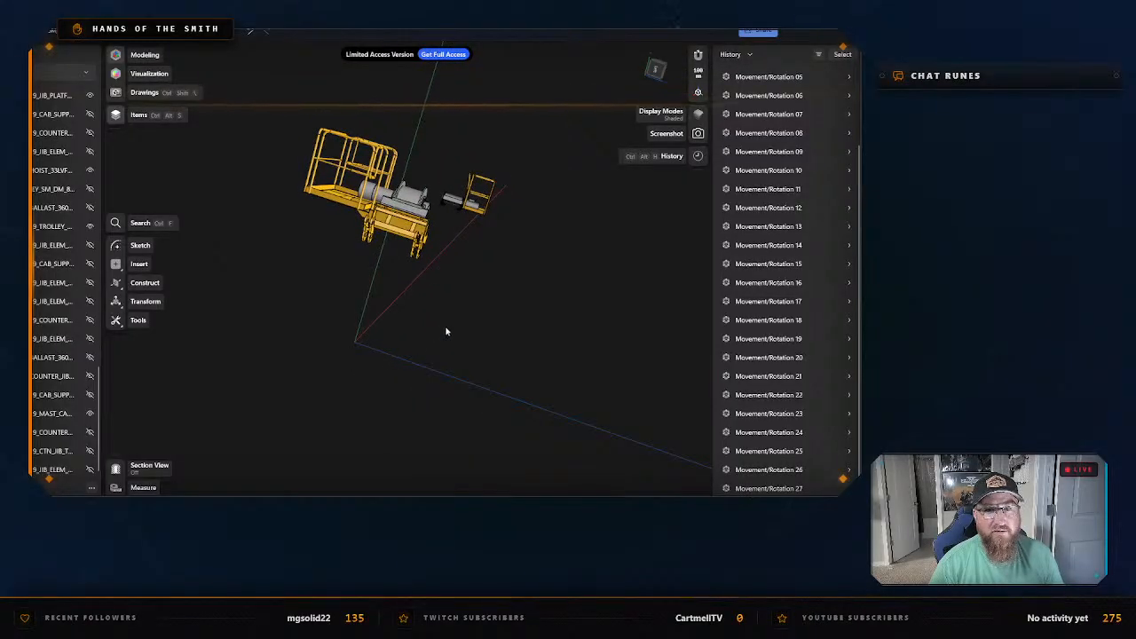
right_drag(447, 331, 423, 272)
click(423, 272)
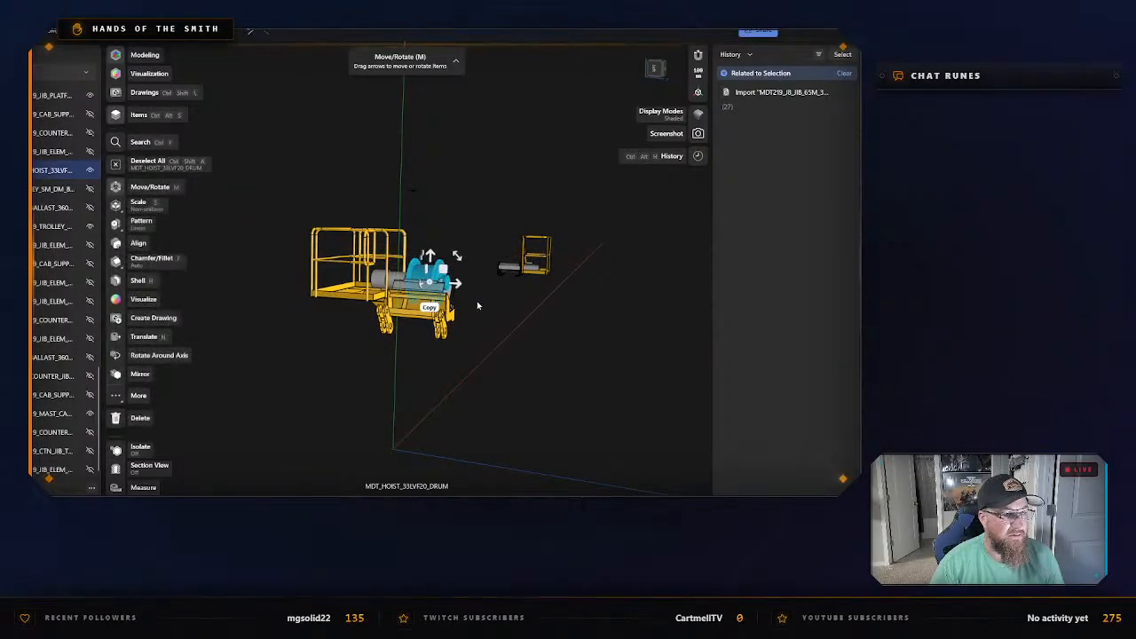
scroll(415, 348, up, 3)
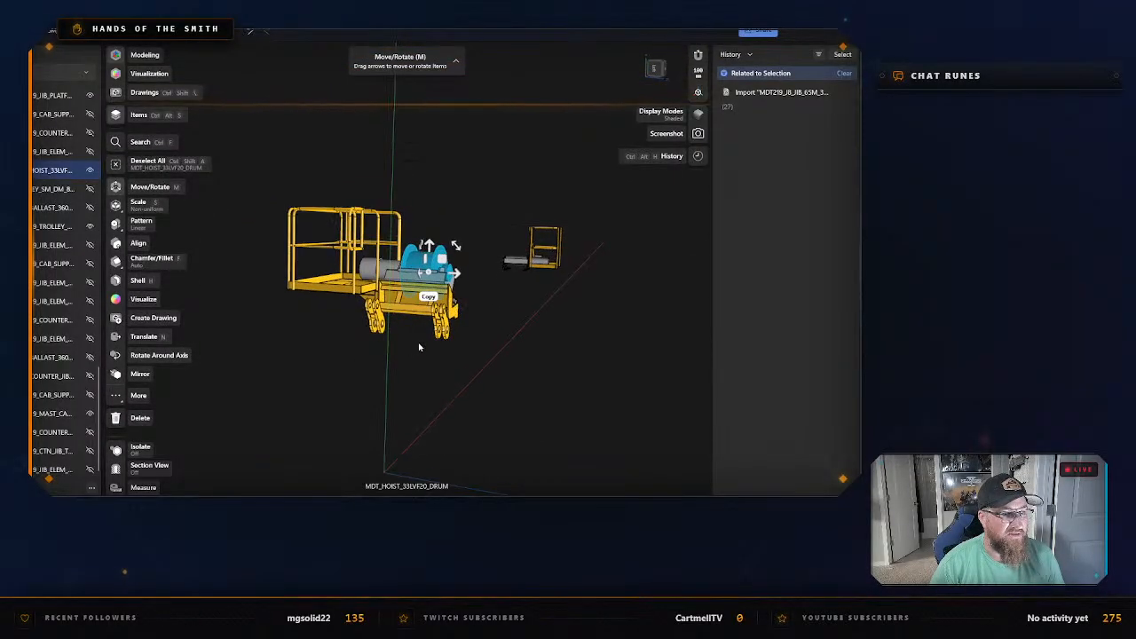
click(390, 353)
right_drag(385, 353, 375, 318)
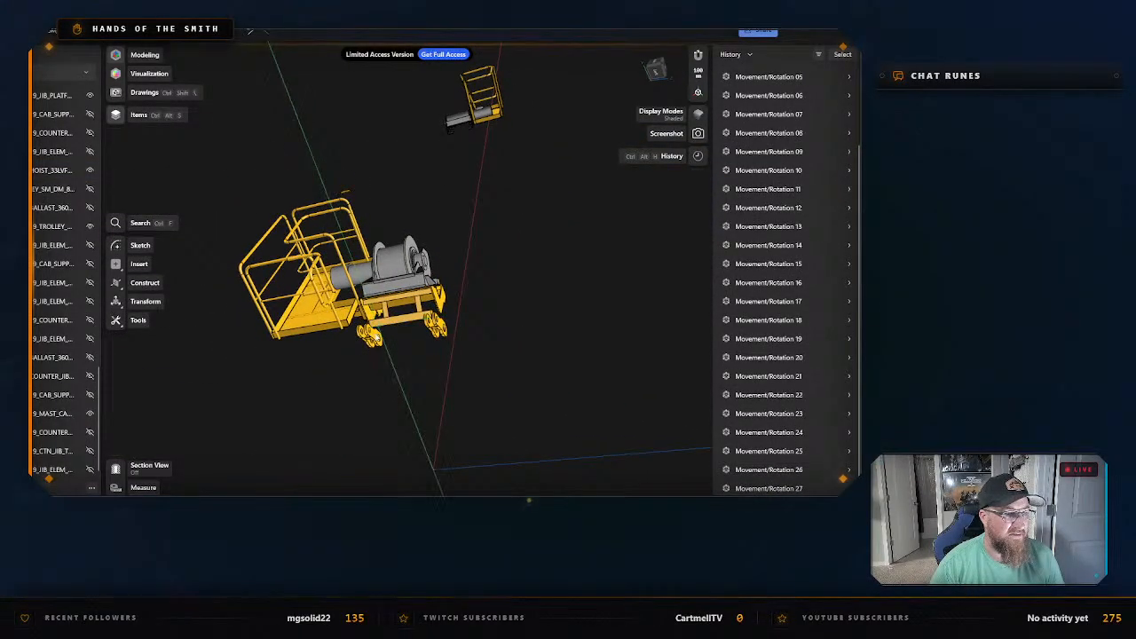
double_click(378, 337)
click(442, 346)
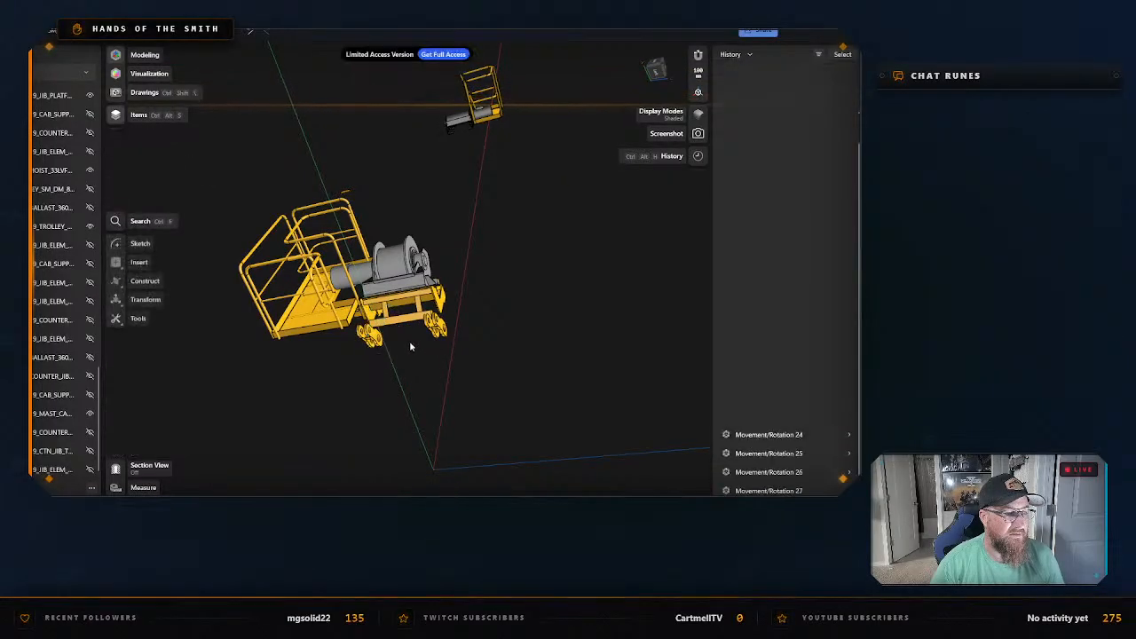
scroll(409, 344, up, 3)
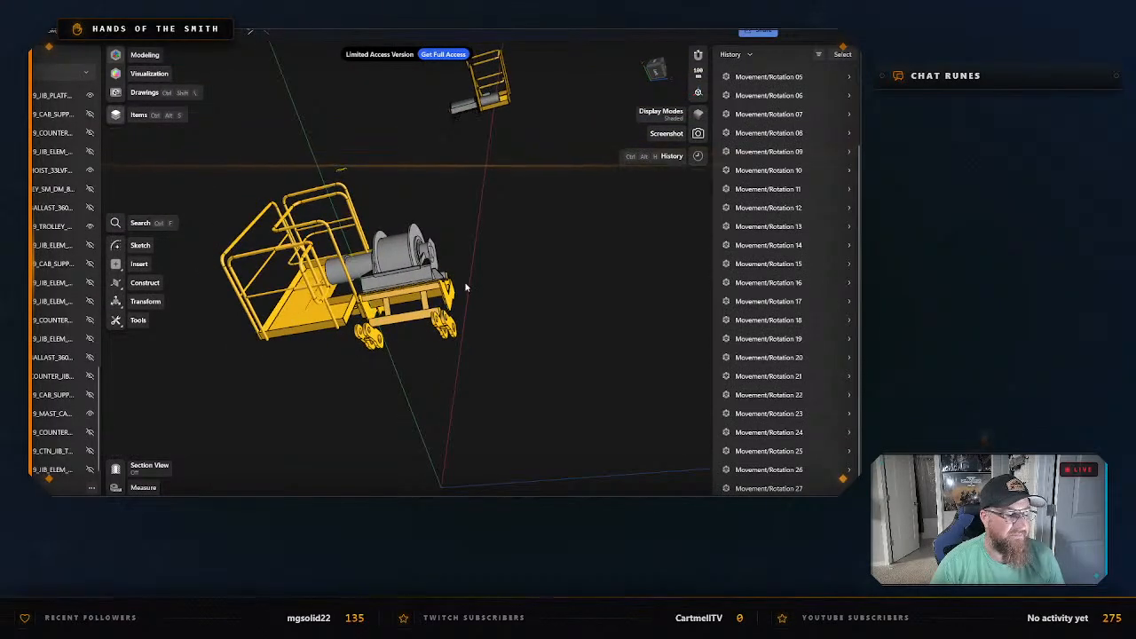
right_drag(465, 286, 412, 327)
click(328, 319)
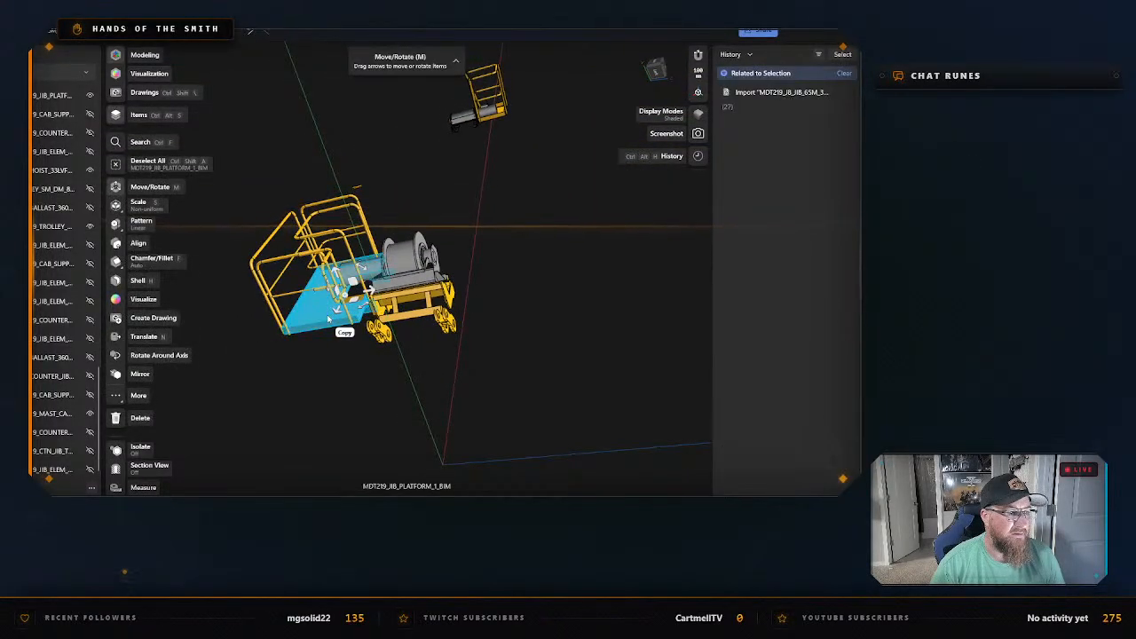
click(313, 360)
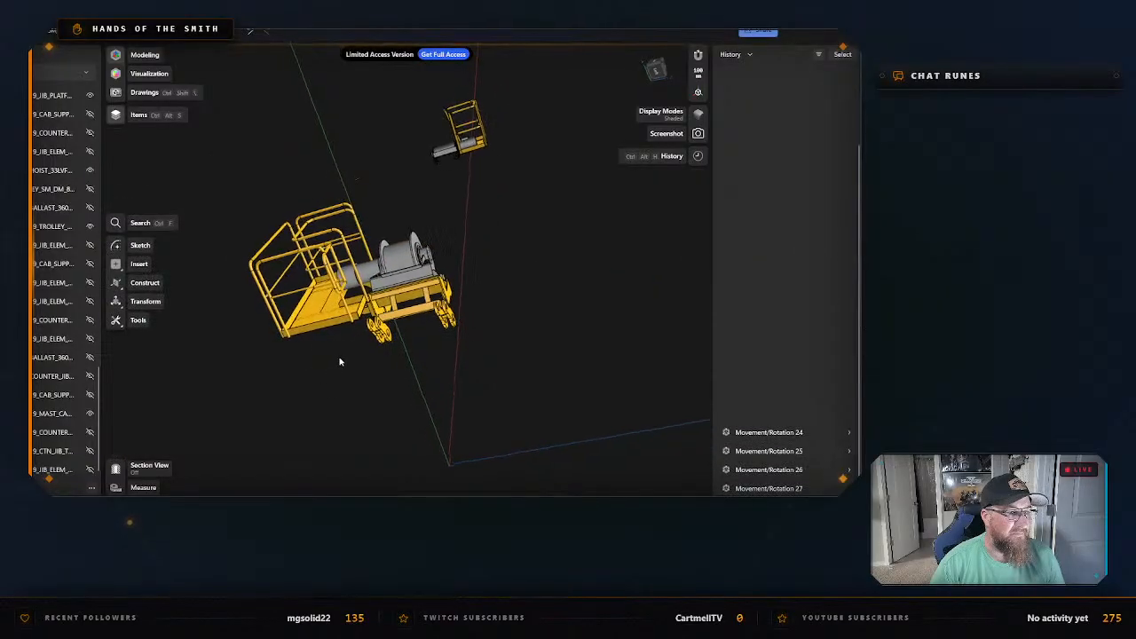
right_drag(339, 379, 368, 272)
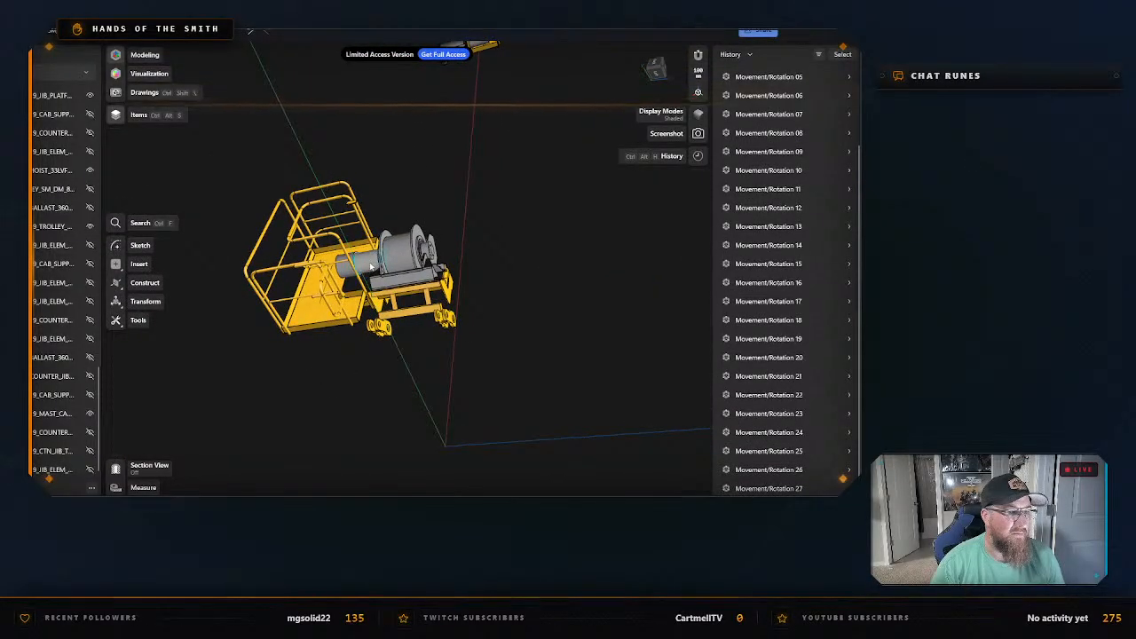
Select the grey hoist drum, motor and base and move them together well clear of the yellow platform and frame.
click(371, 265)
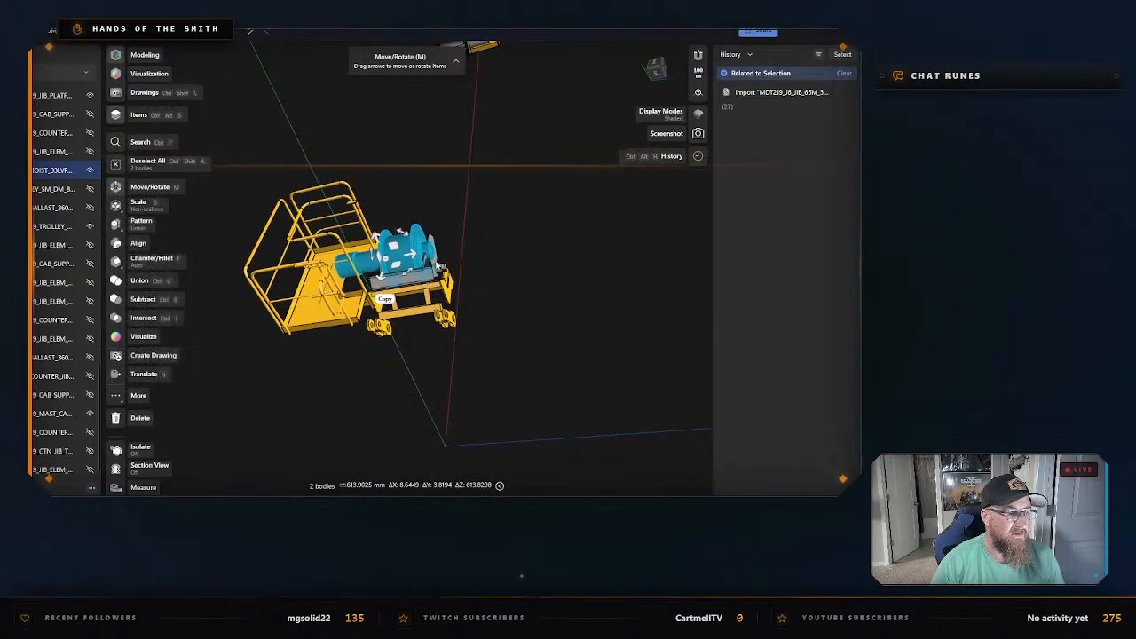
click(418, 280)
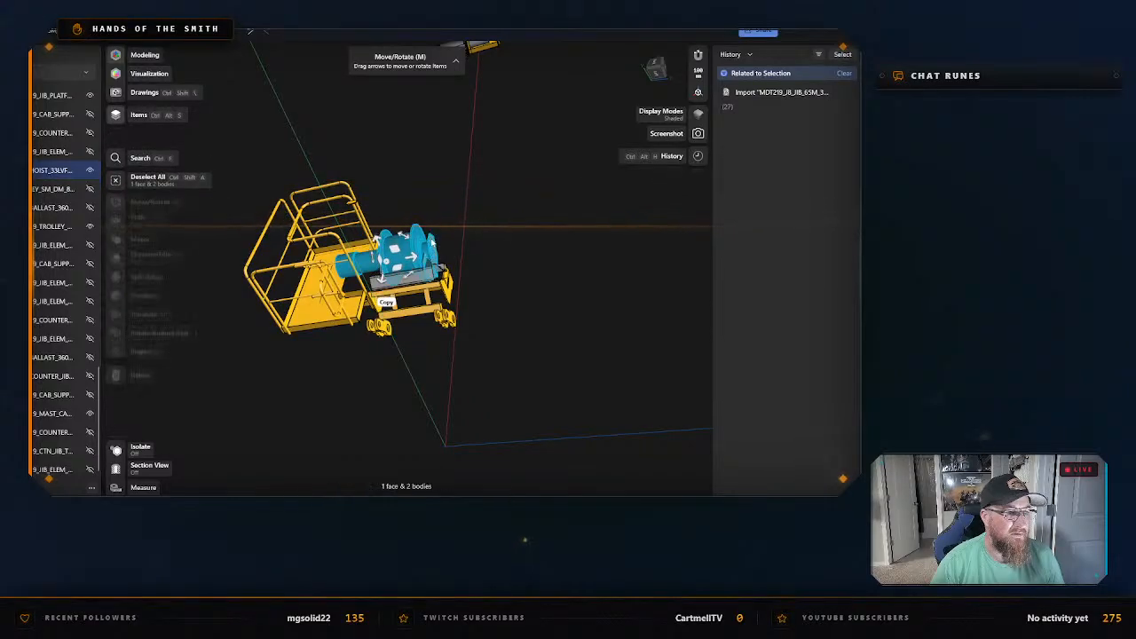
drag(417, 265, 636, 224)
click(497, 294)
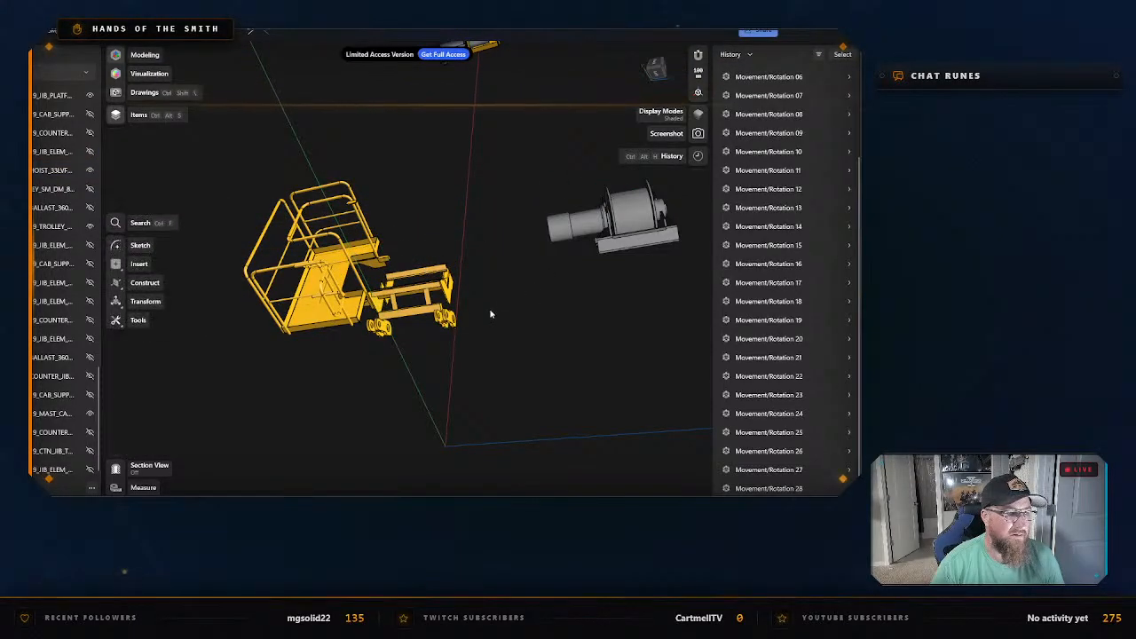
right_drag(491, 311, 477, 338)
click(425, 302)
click(486, 330)
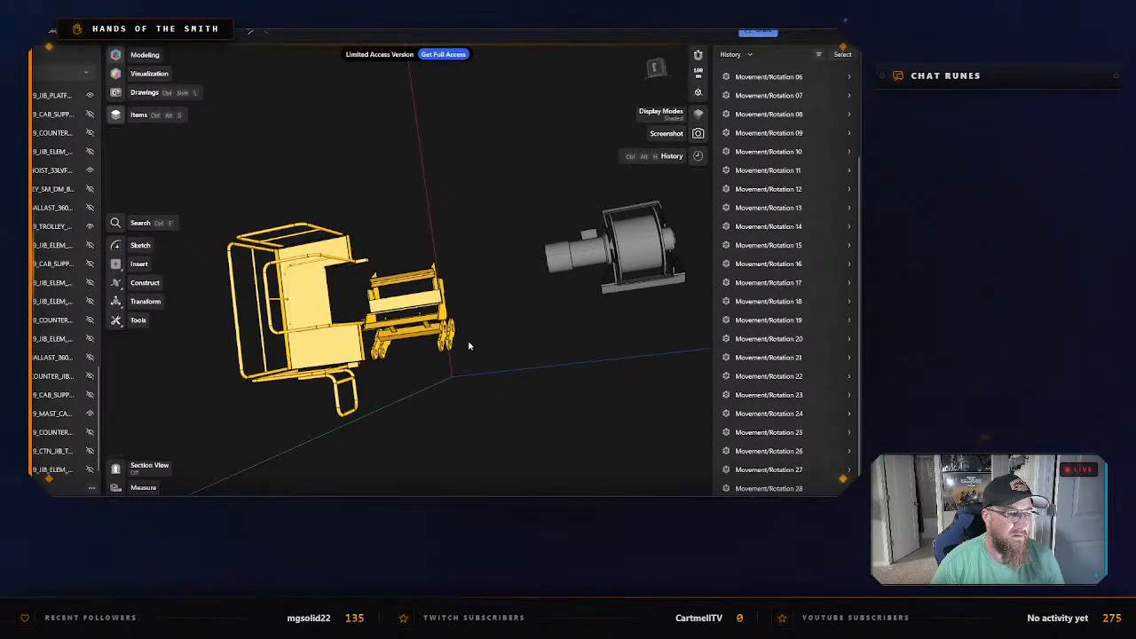
Try to move the window-selected yellow wheeled frame away from the platform, and clear the selection.
drag(481, 359, 373, 268)
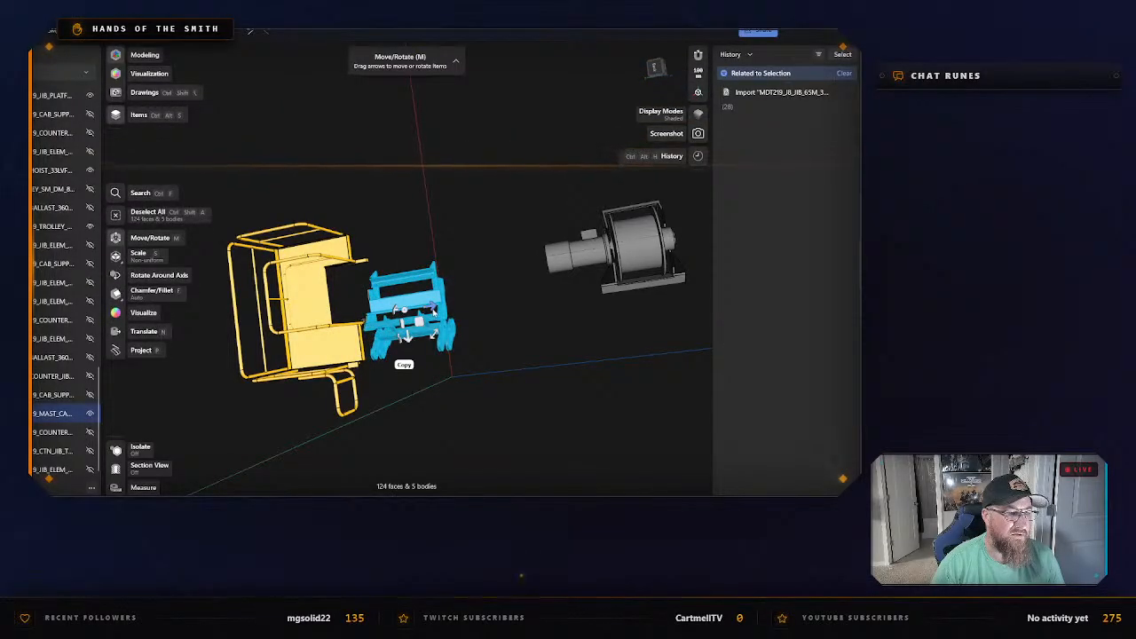
drag(441, 305, 450, 306)
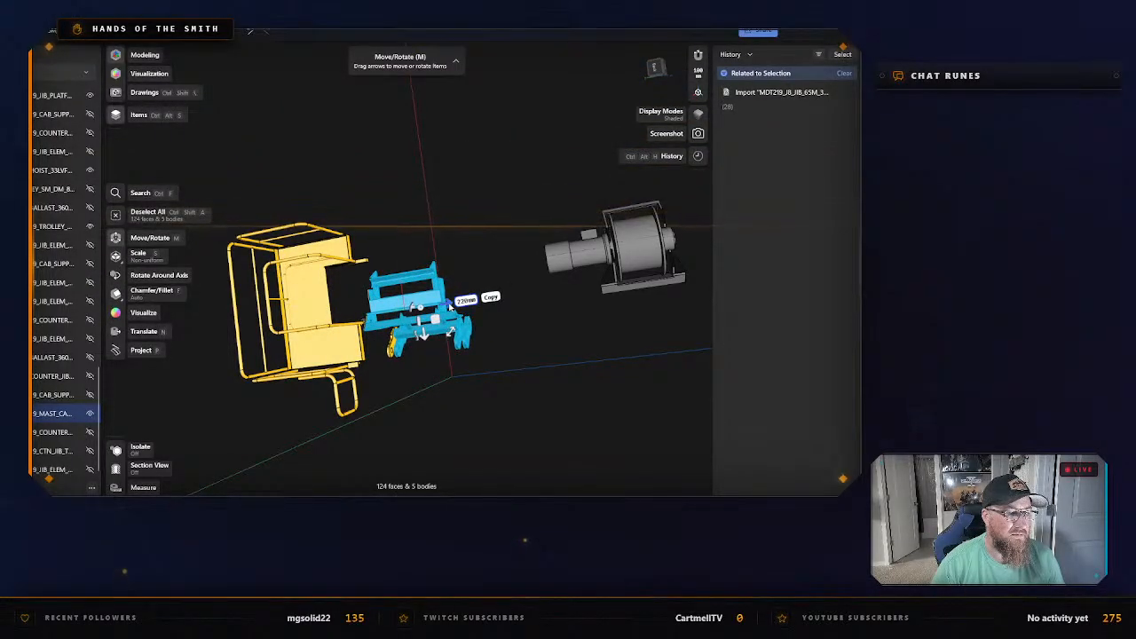
click(461, 347)
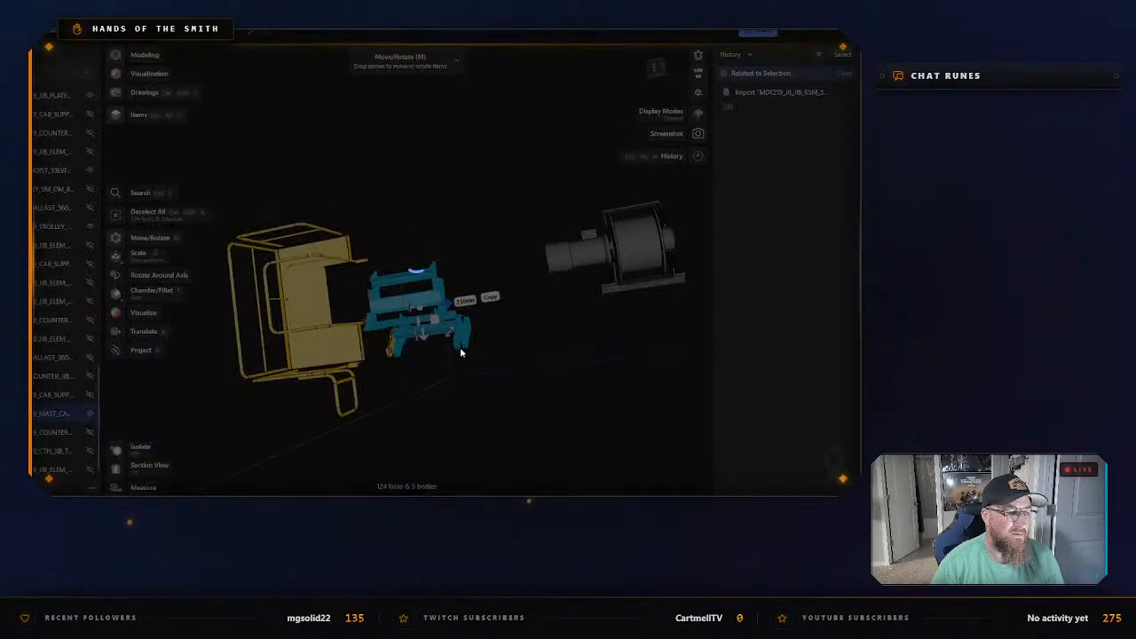
click(480, 374)
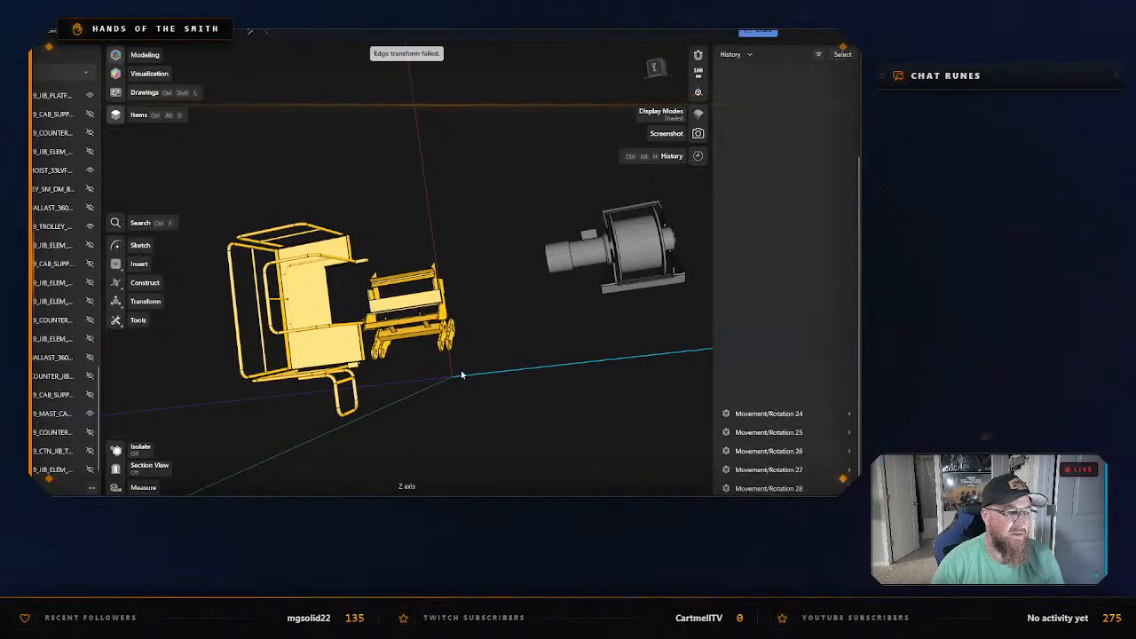
Select the grey hoist motor, drum and base again and move them together well away from the yellow frame.
click(342, 293)
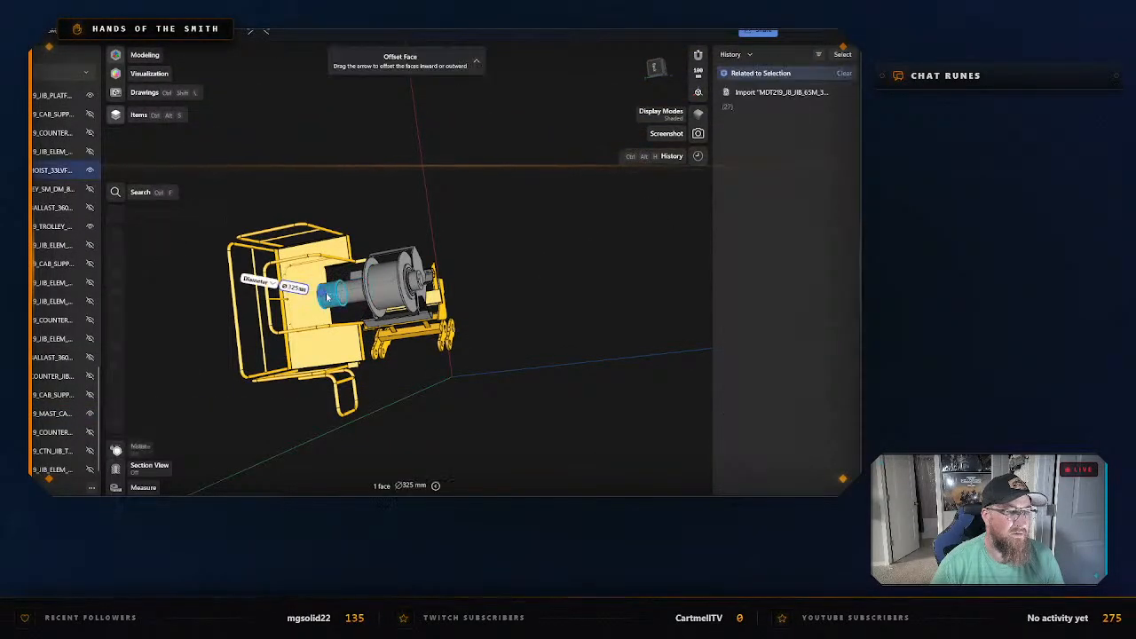
key(m)
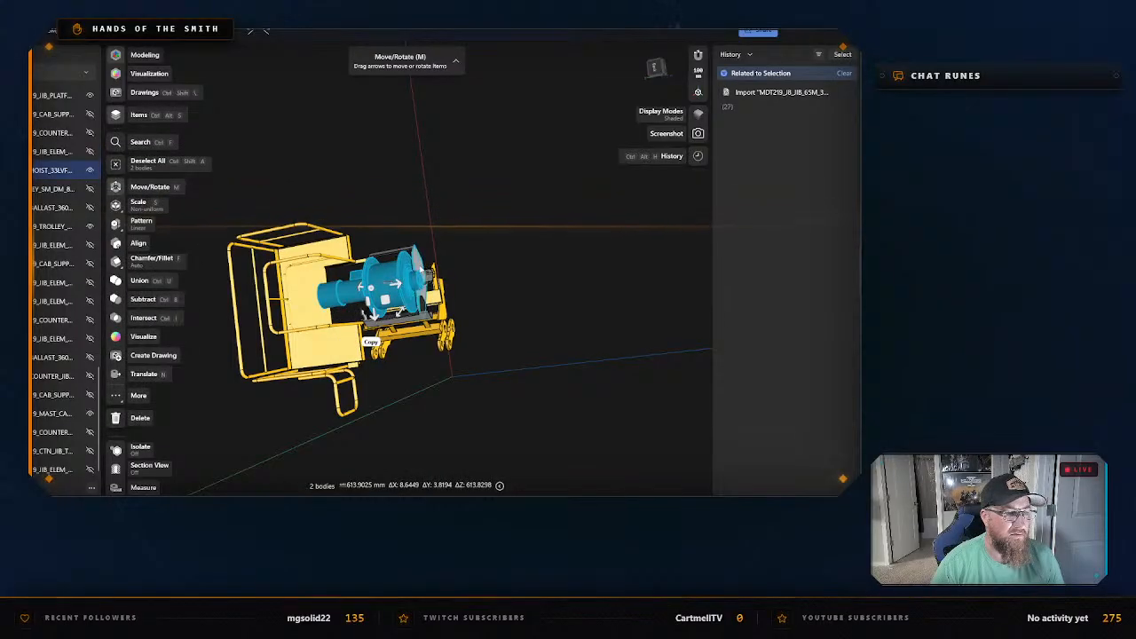
click(405, 287)
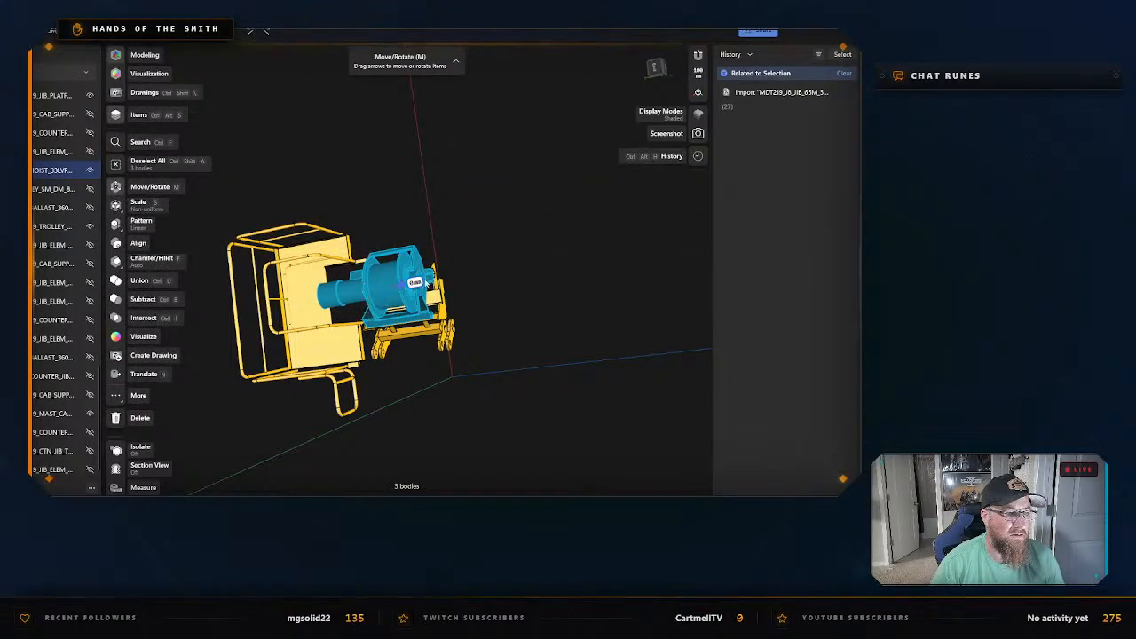
drag(426, 282, 620, 251)
click(484, 321)
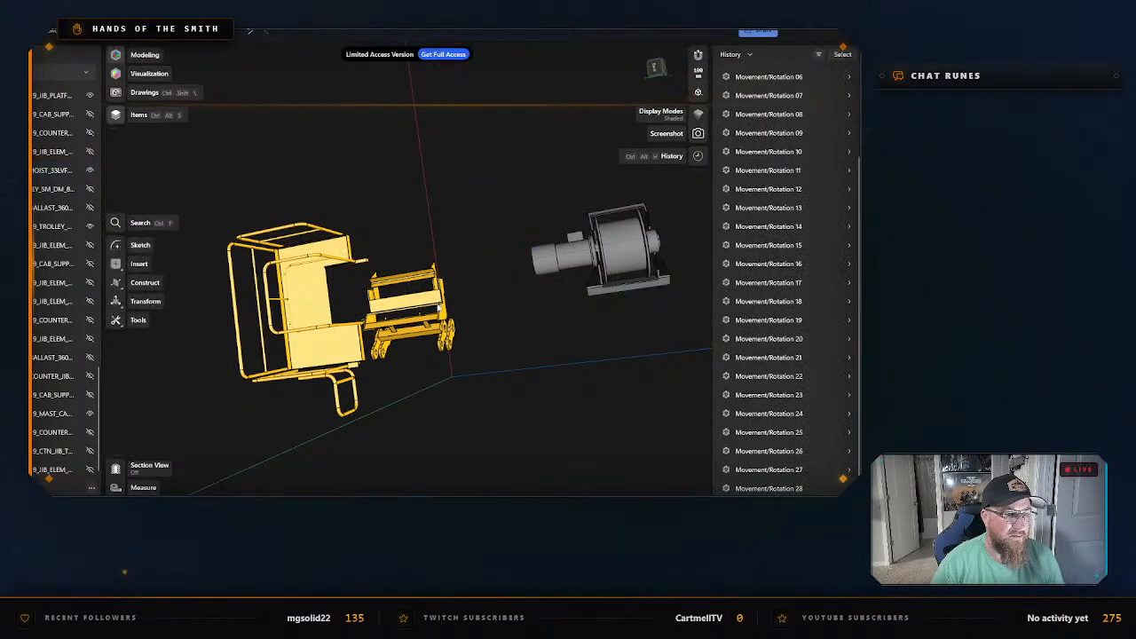
Select every body of the yellow hoist support frame, including its end brackets and pins, and move them together clear of the platform.
click(432, 302)
key(m)
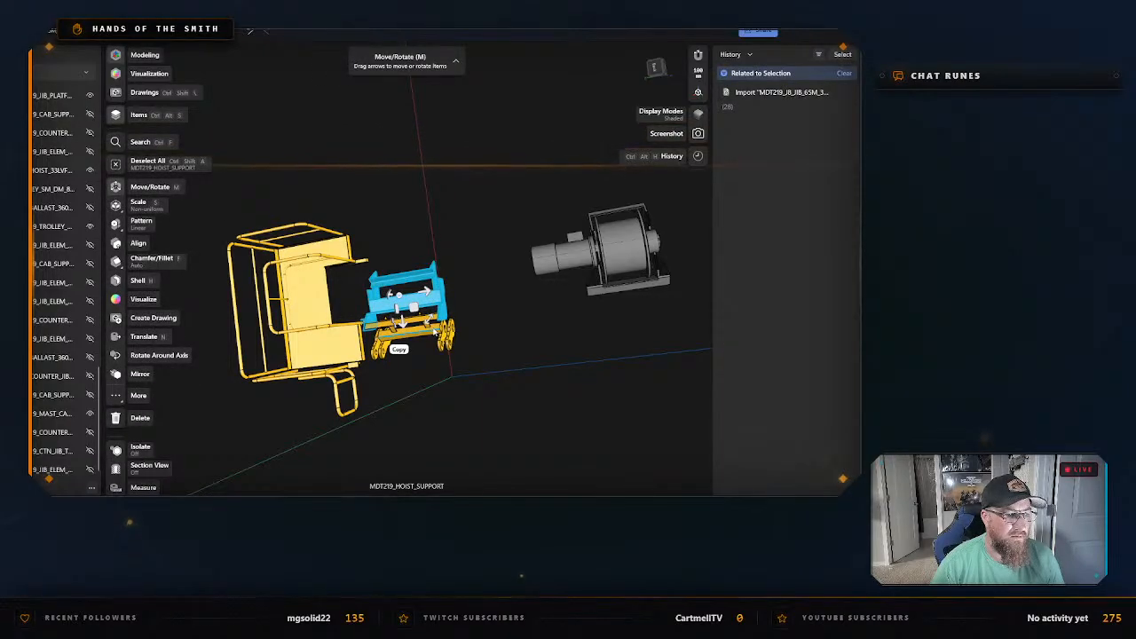
click(431, 333)
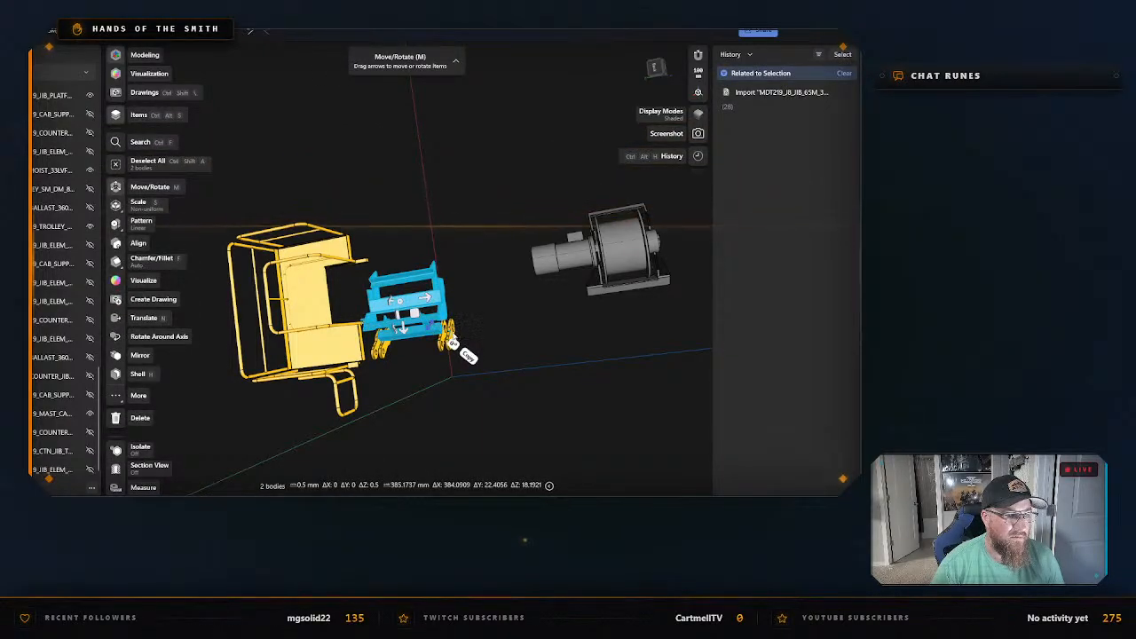
click(451, 338)
scroll(406, 364, up, 4)
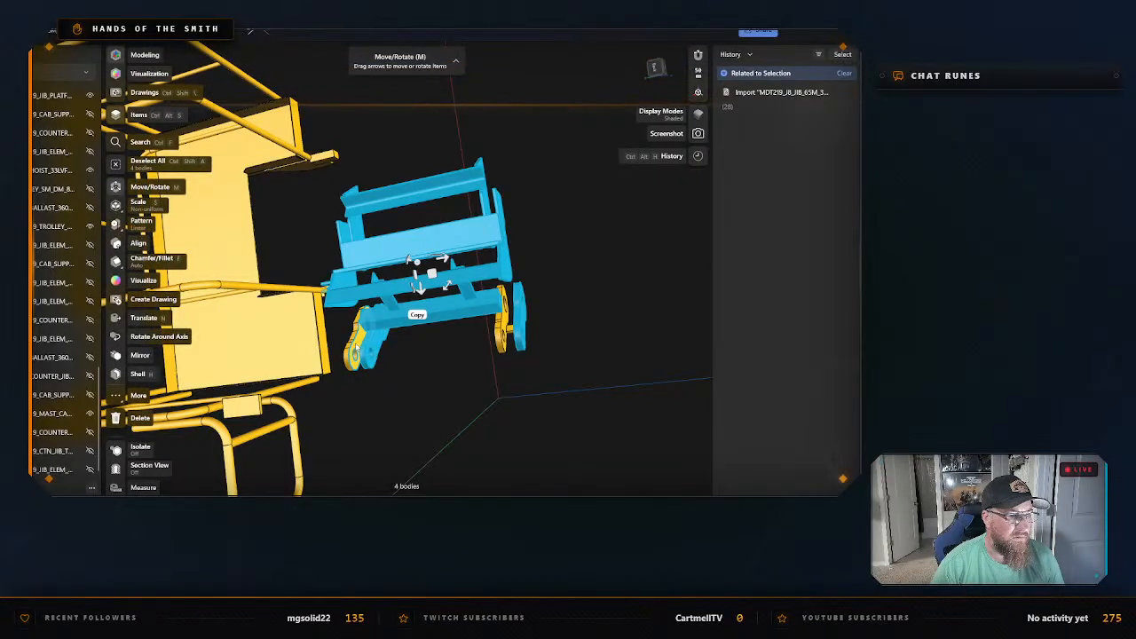
click(355, 349)
click(504, 328)
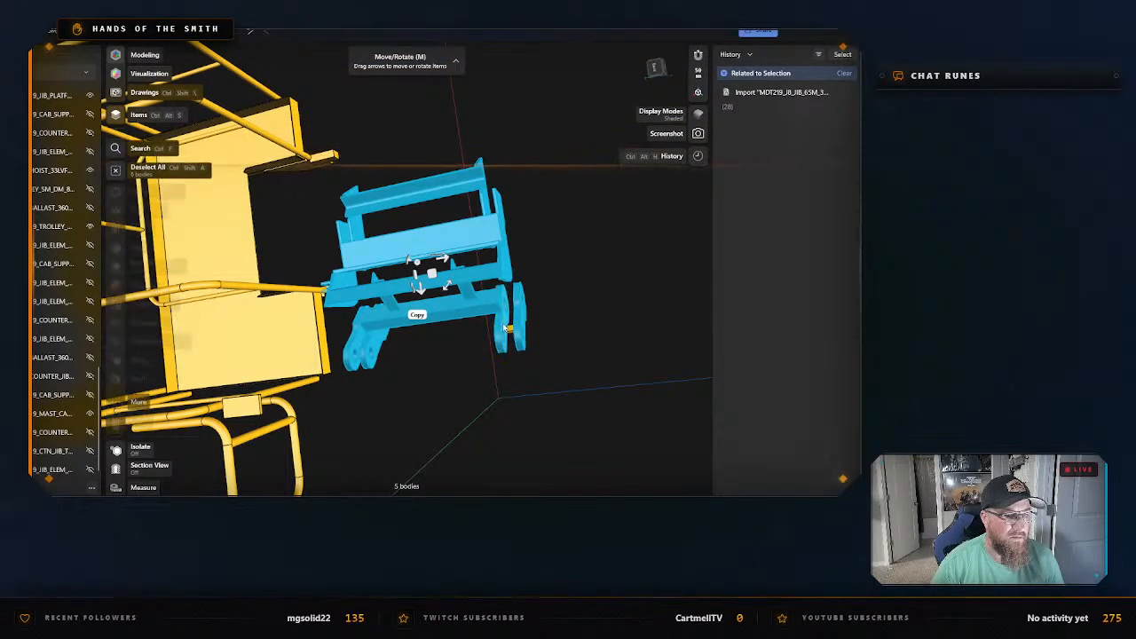
click(511, 330)
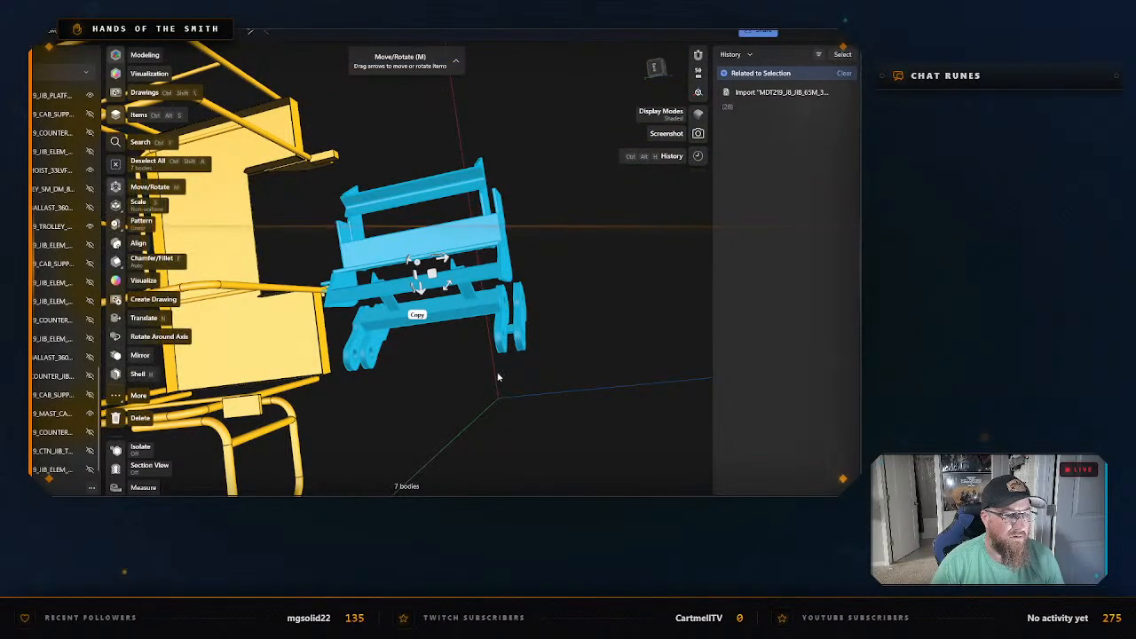
right_drag(498, 377, 368, 405)
click(355, 422)
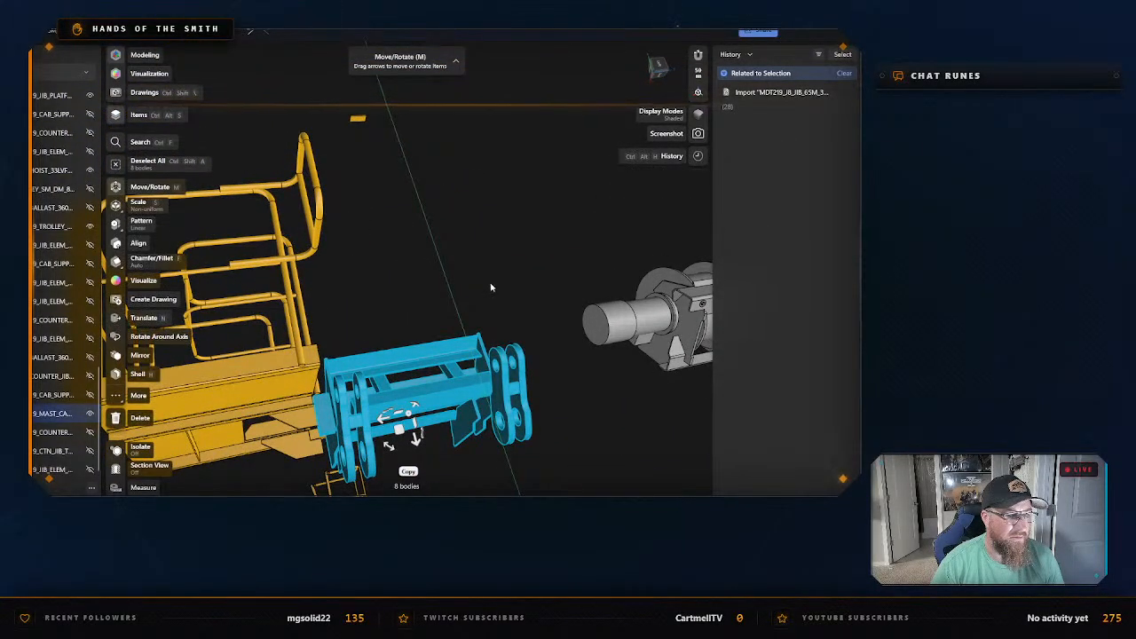
right_drag(498, 271, 498, 353)
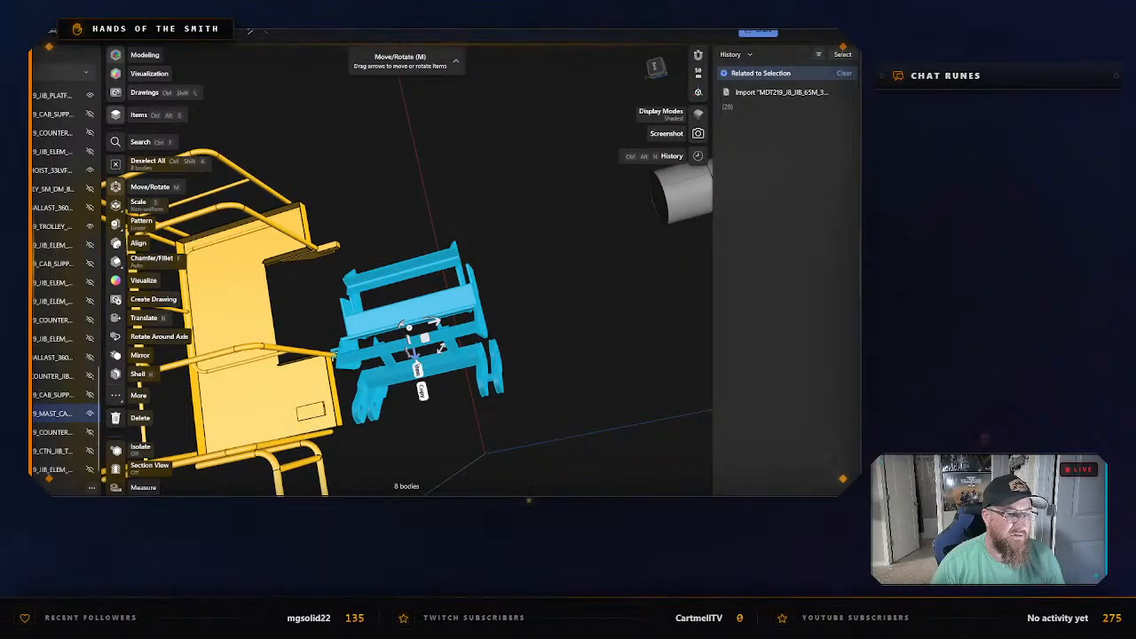
drag(413, 355, 369, 133)
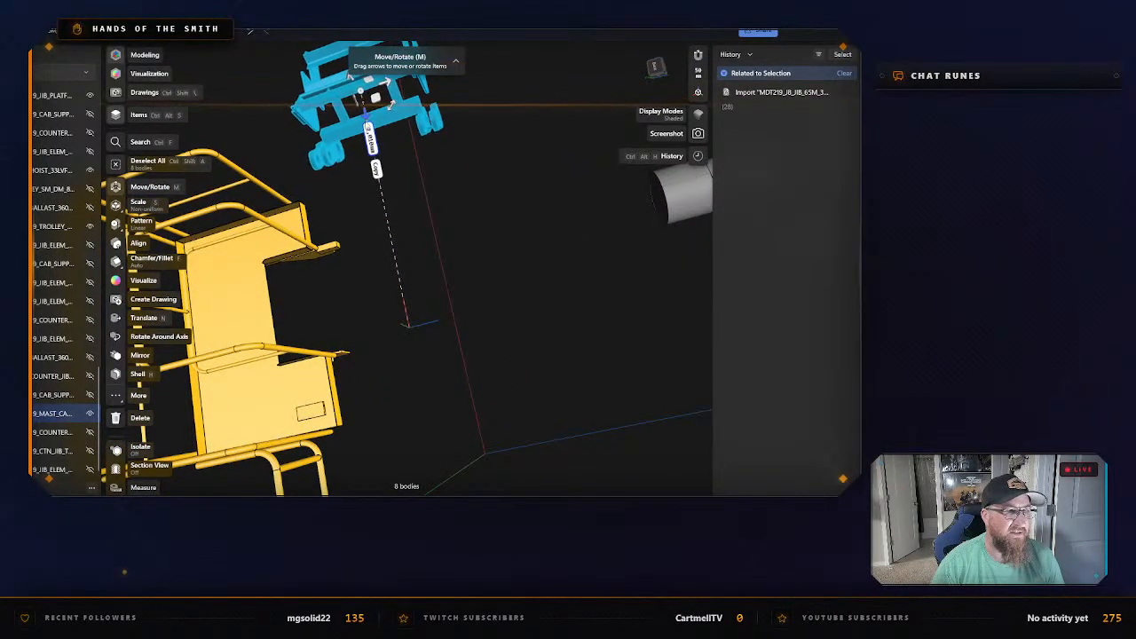
click(466, 277)
Locate the small leftover body beside the hoist support frame in the items list, hide it and clear the selection.
scroll(462, 279, down, 2)
right_drag(461, 279, 523, 260)
click(520, 257)
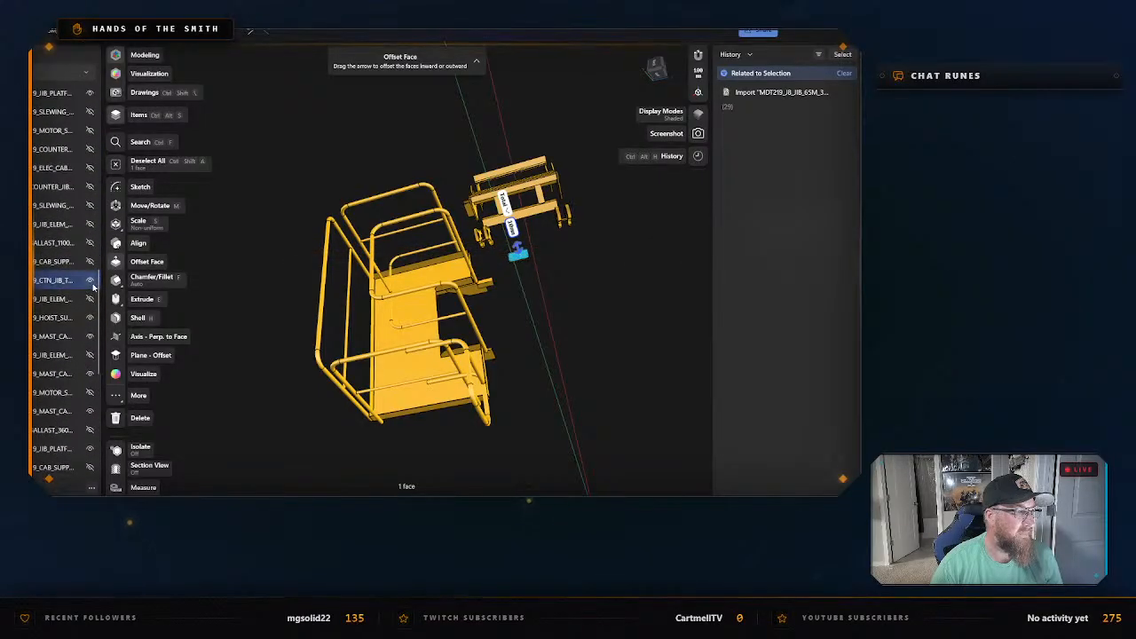
click(594, 387)
Isolate the yellow jib platform floor, MDT219_JIB_PLATFORM_1_BIM.
right_drag(594, 387, 473, 419)
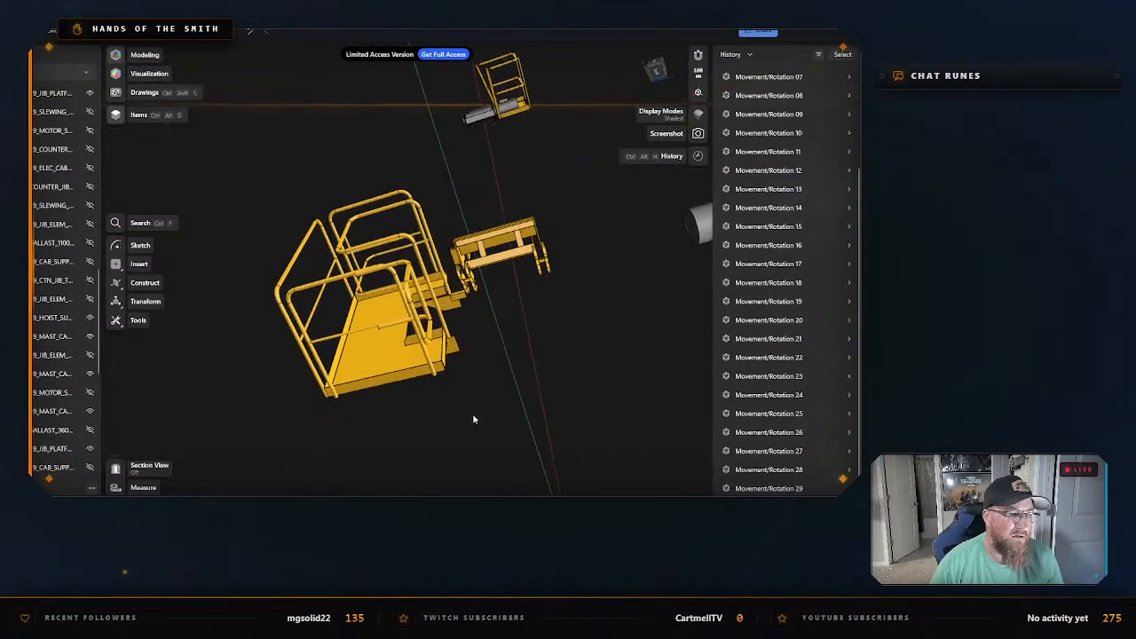
click(362, 368)
right_click(362, 369)
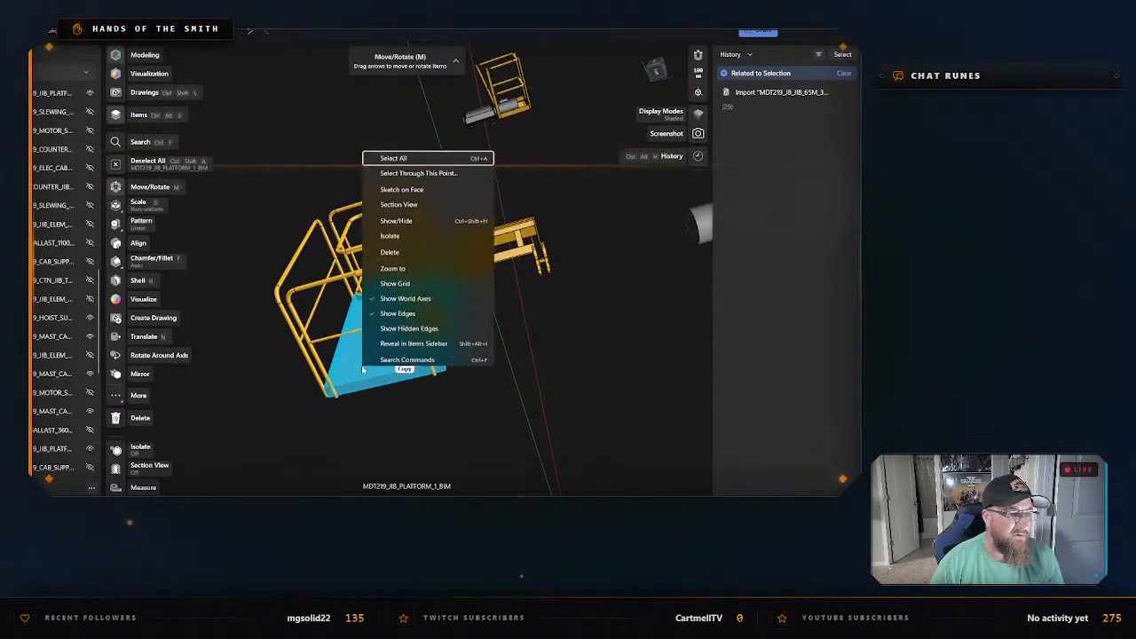
click(390, 236)
right_click(363, 356)
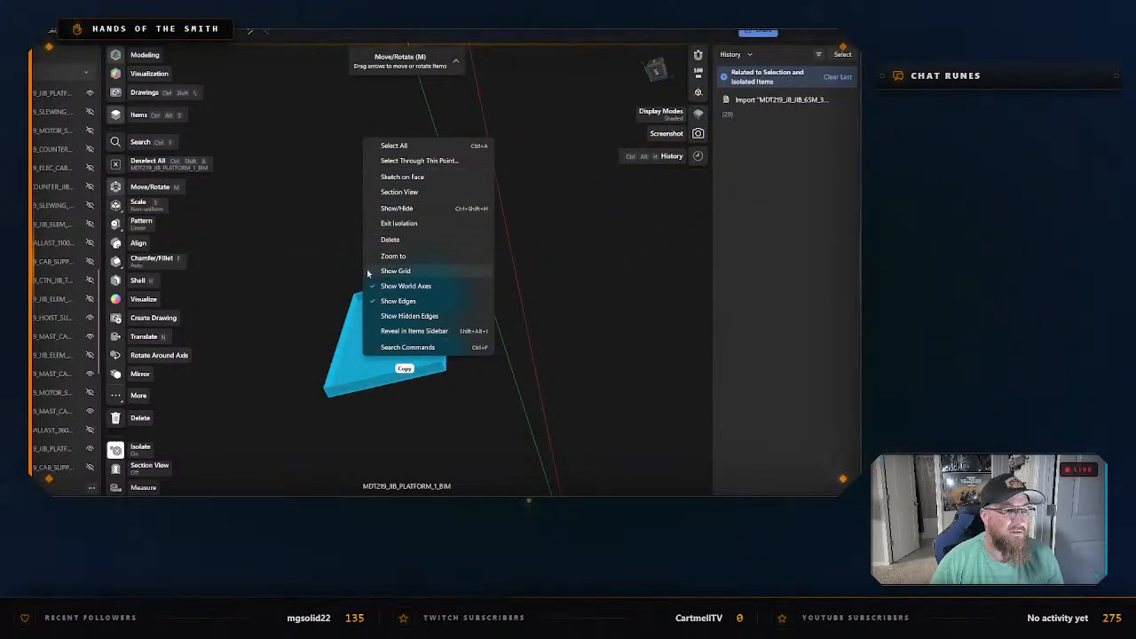
click(315, 269)
Export the isolated platform floor as an STL named "First Jib Catwalk above cab" in the "Potain MDT 219 J8 - CAD Files" folder.
key(ctrl+e)
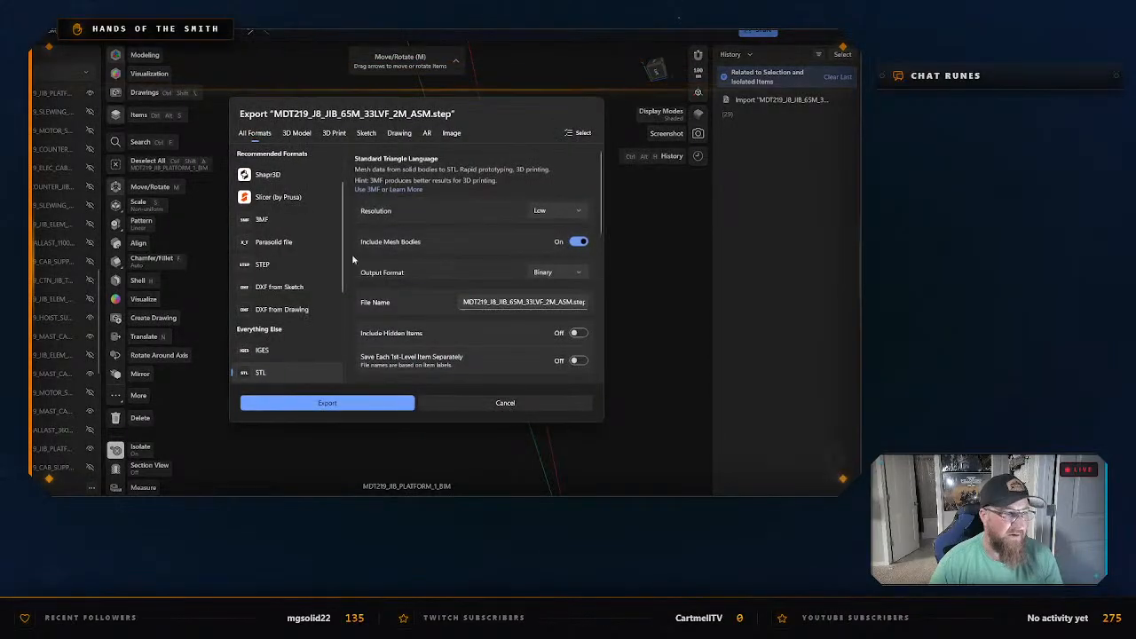
click(326, 401)
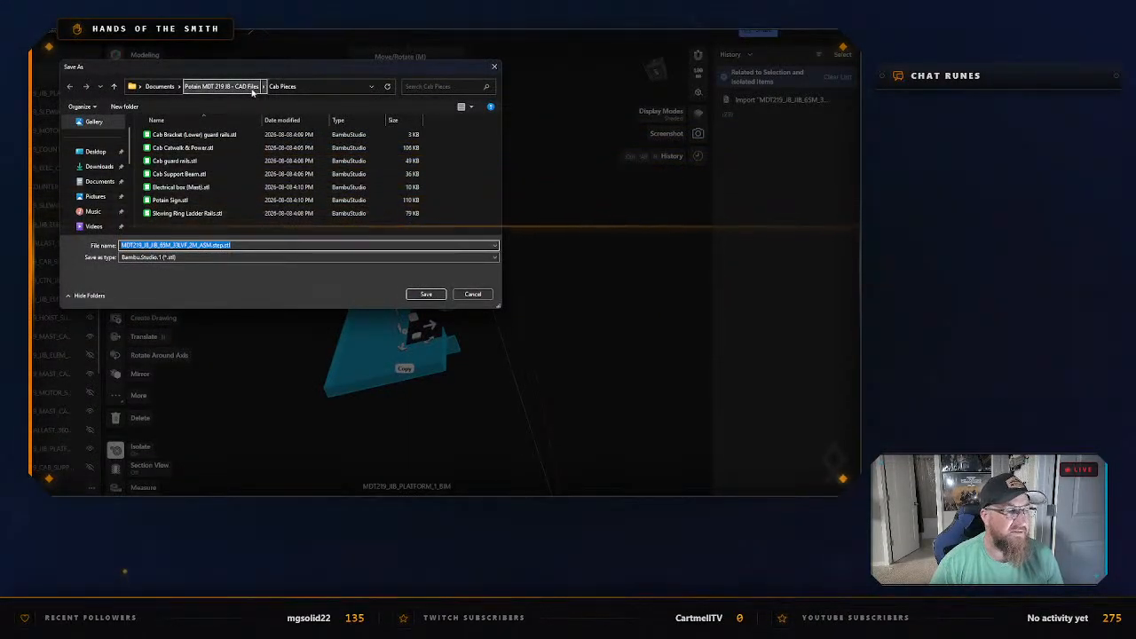
click(252, 87)
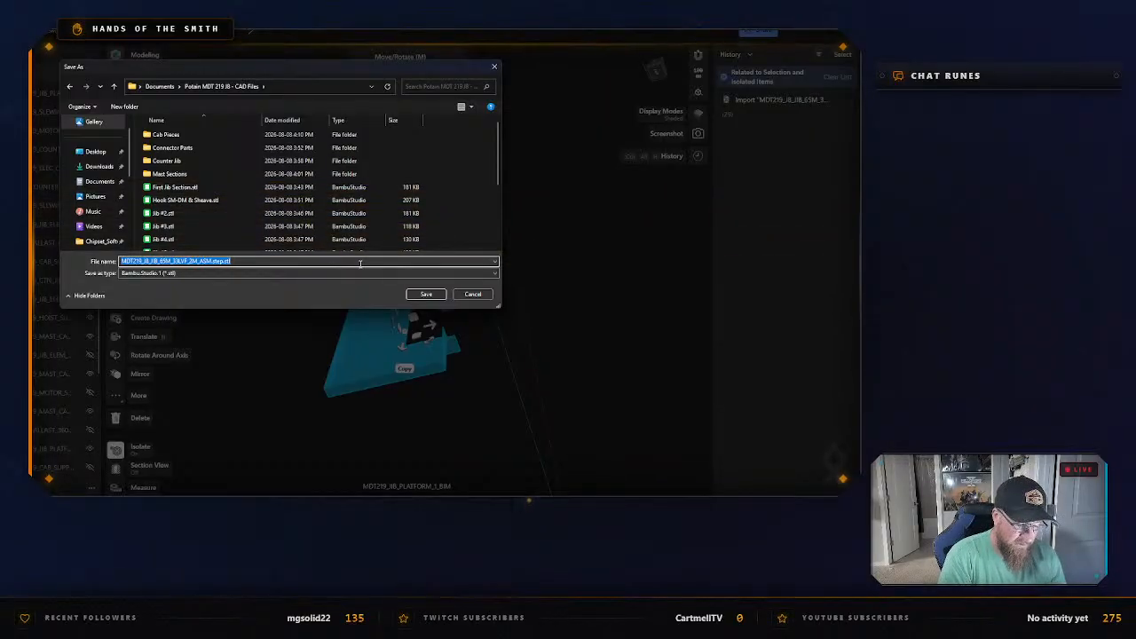
text(First J)
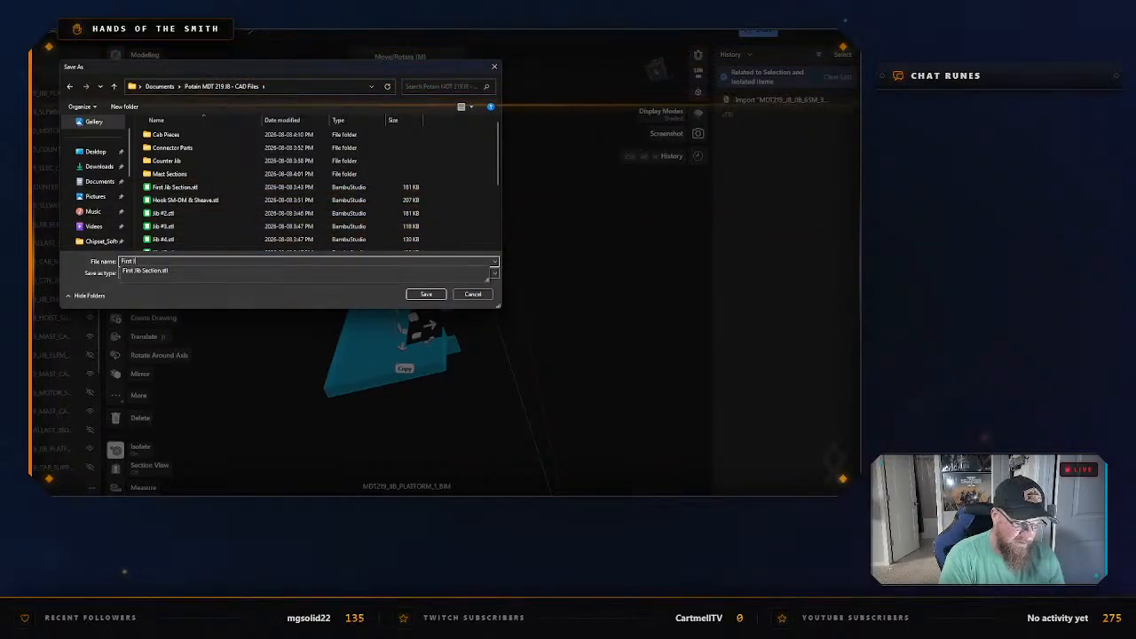
text(ib Catwalk above cab)
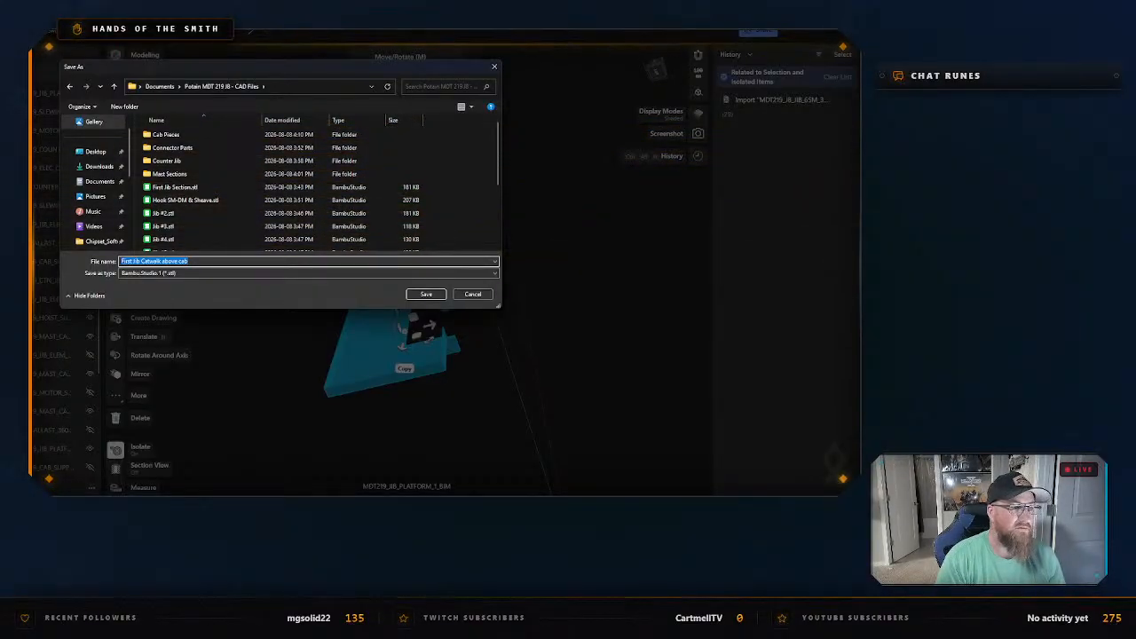
key(Return)
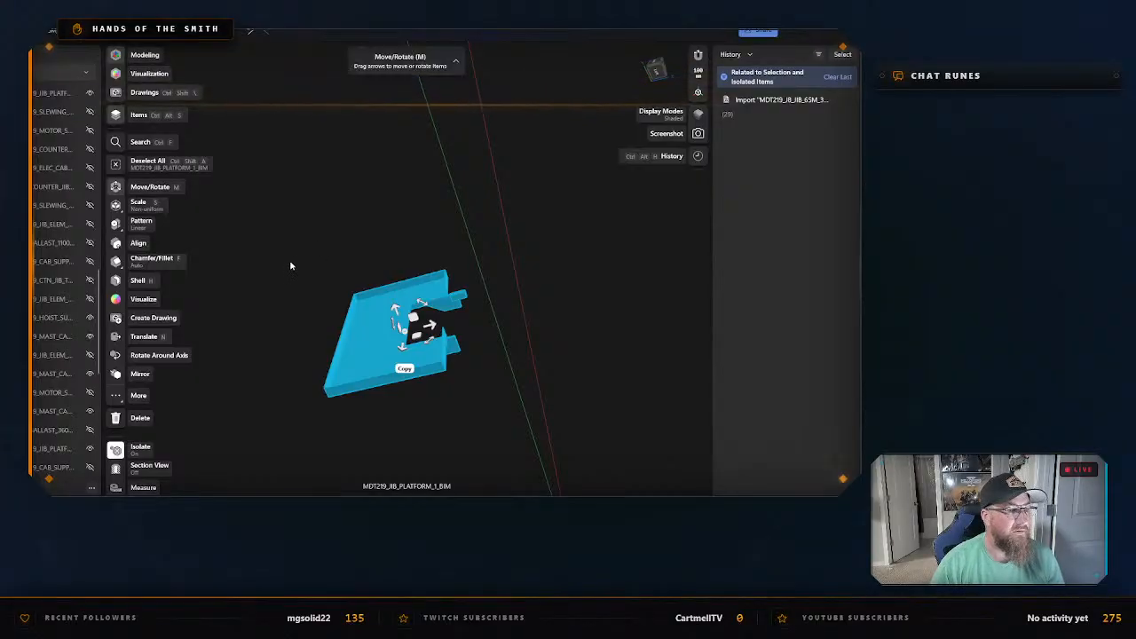
Exit isolation, hide the exported platform floor in the items list and clear the selection.
right_click(338, 249)
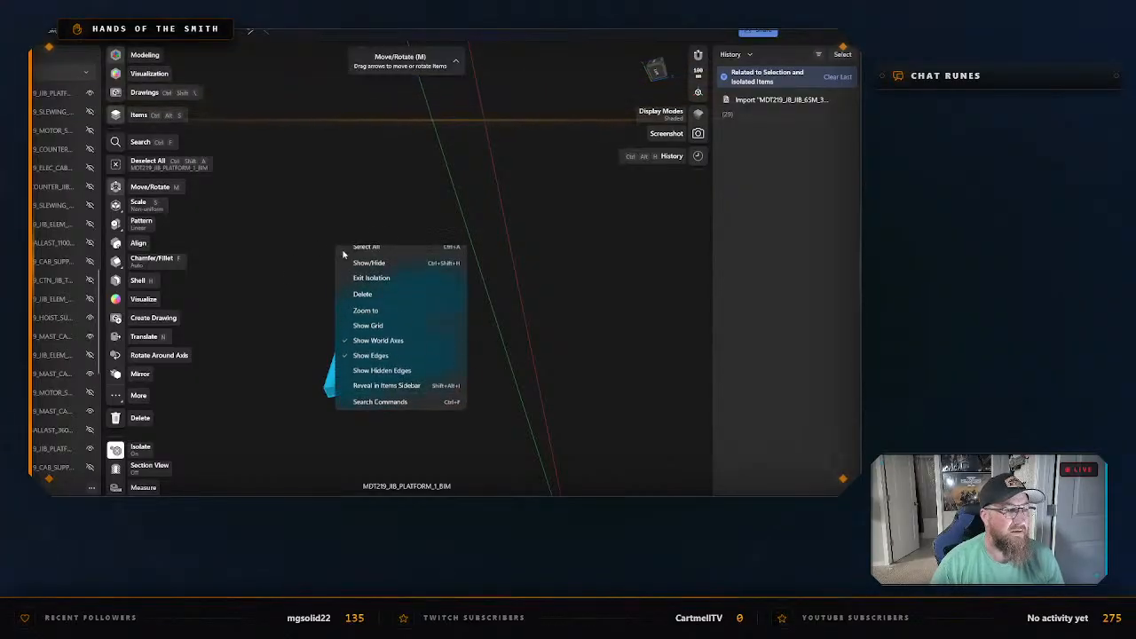
click(396, 288)
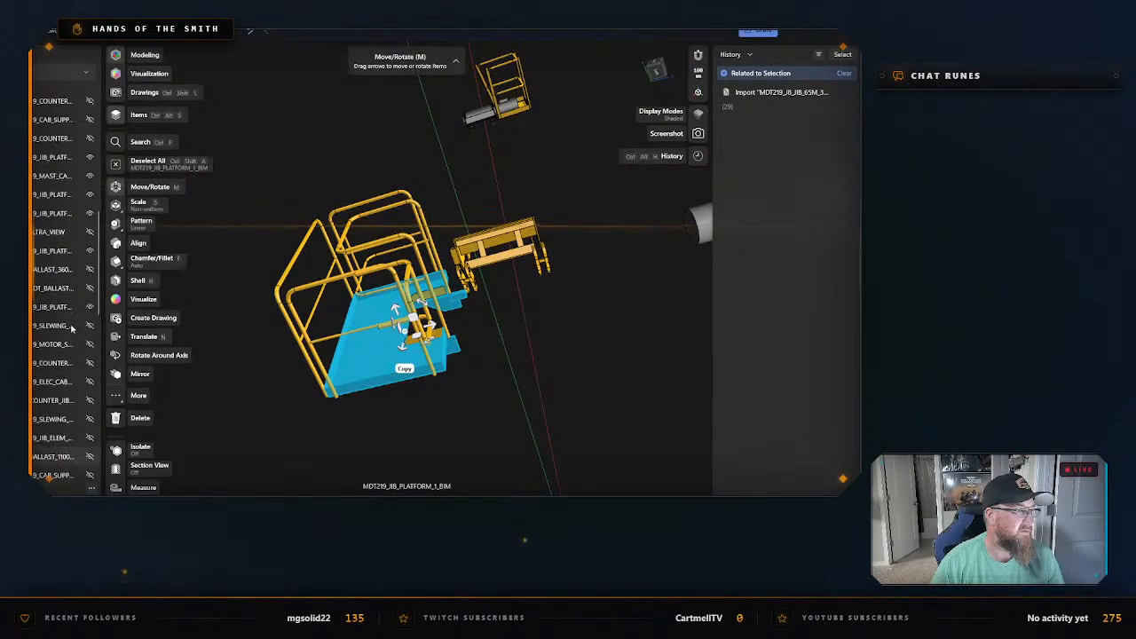
scroll(73, 328, up, 6)
click(89, 284)
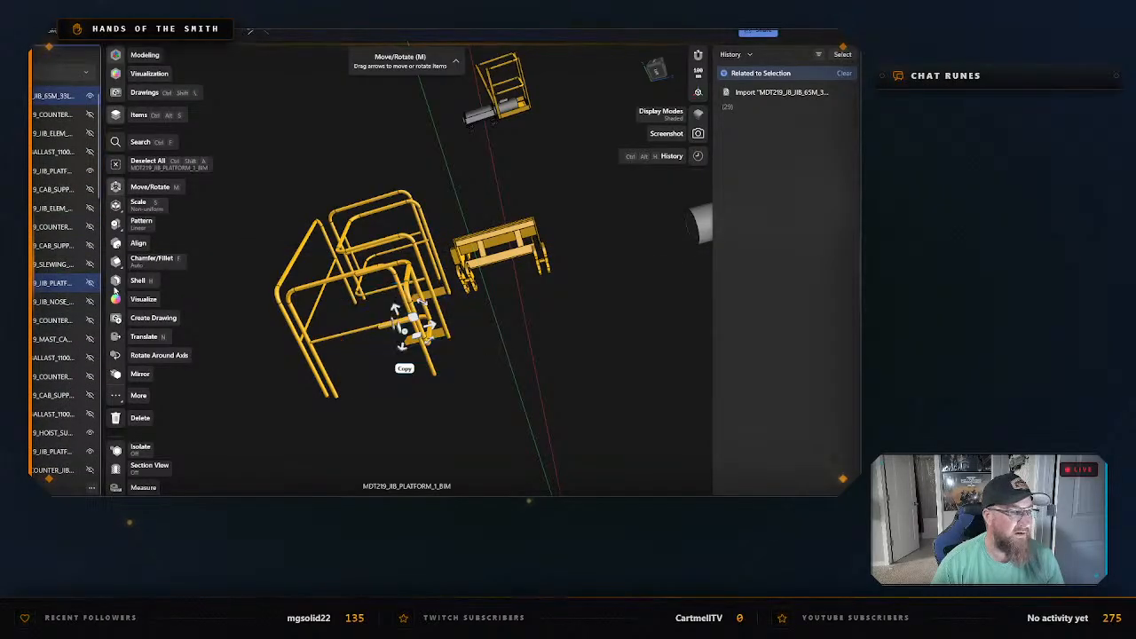
click(442, 412)
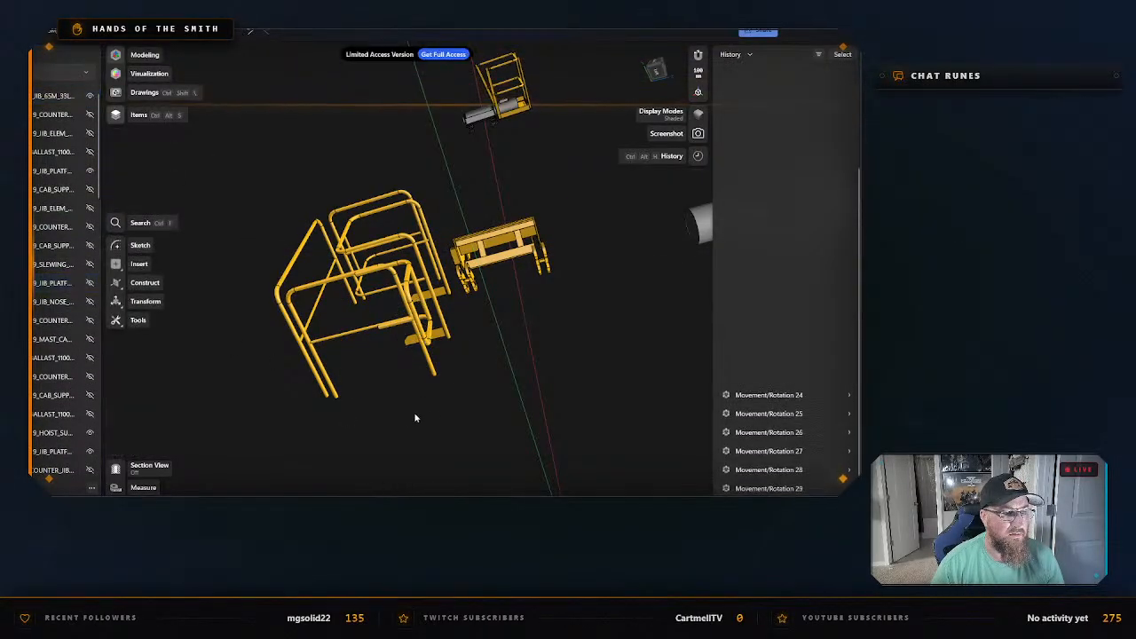
Select the seven jib platform guard rail bodies together and isolate them.
right_drag(415, 415, 362, 415)
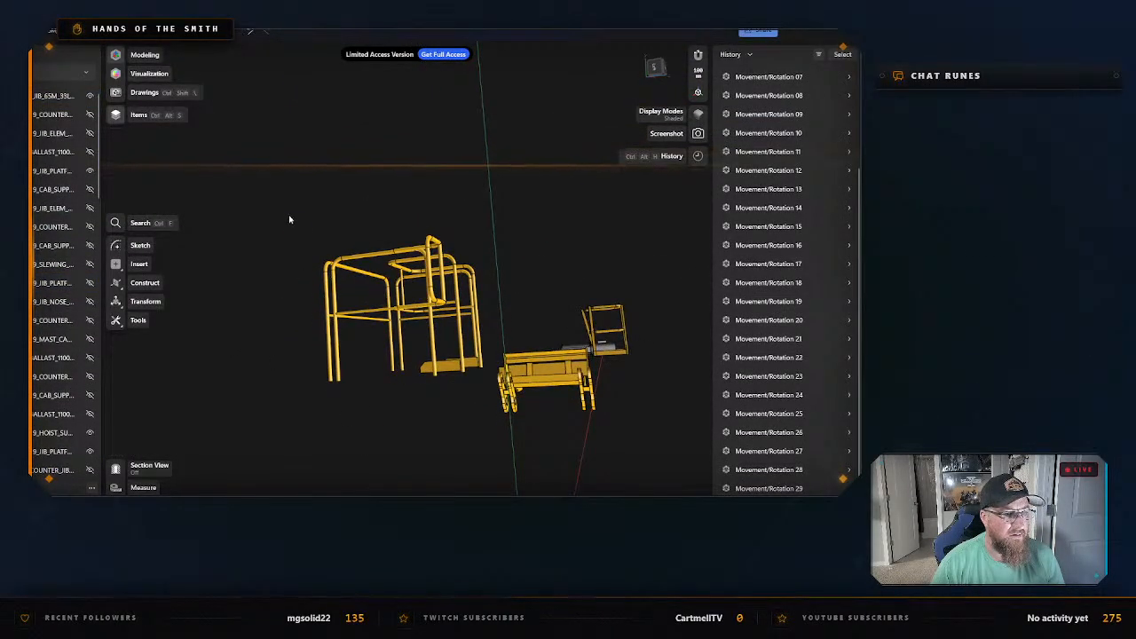
drag(289, 220, 481, 400)
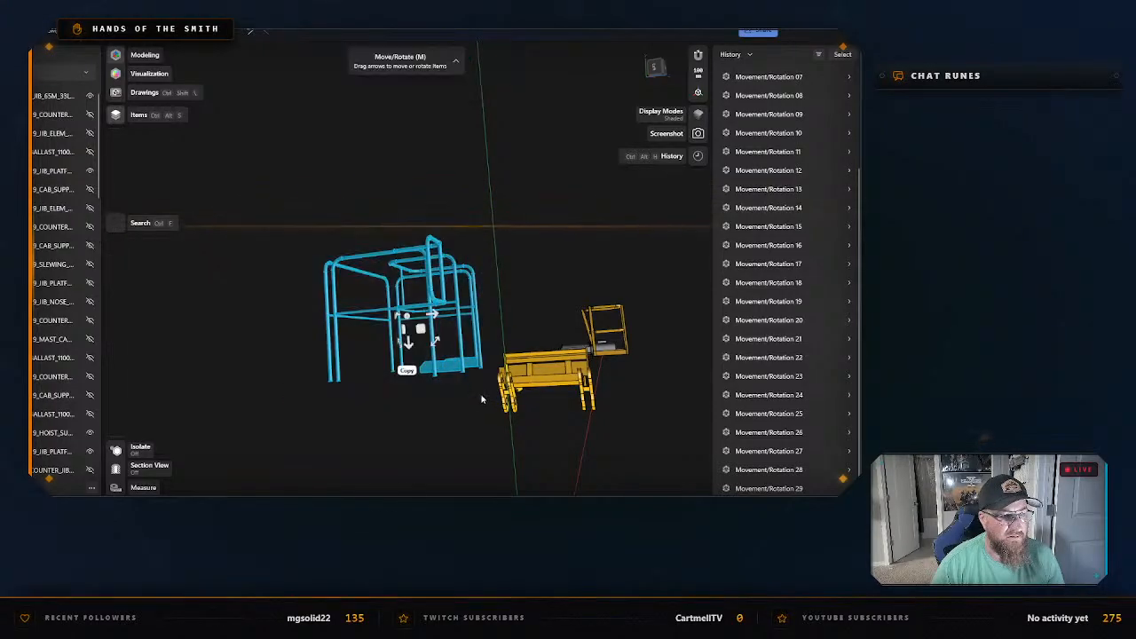
right_click(448, 151)
click(471, 233)
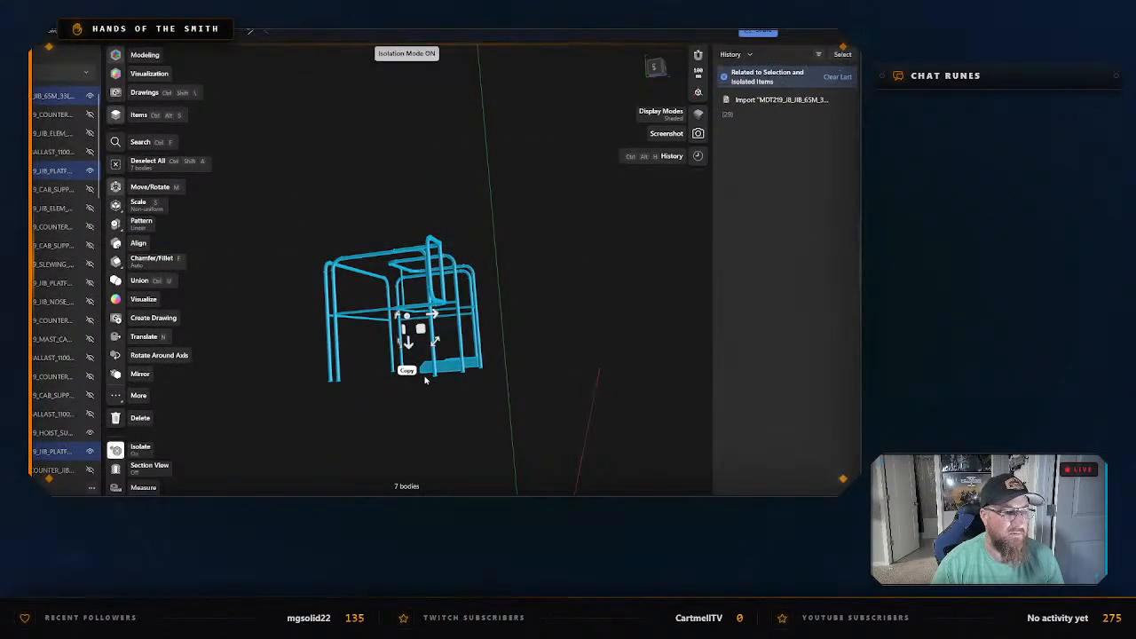
Export the isolated guard rails as an STL named "First Jib Catwalk above cab guardrails" in the "Potain MDT 219 J8 - CAD Files" folder.
right_click(446, 372)
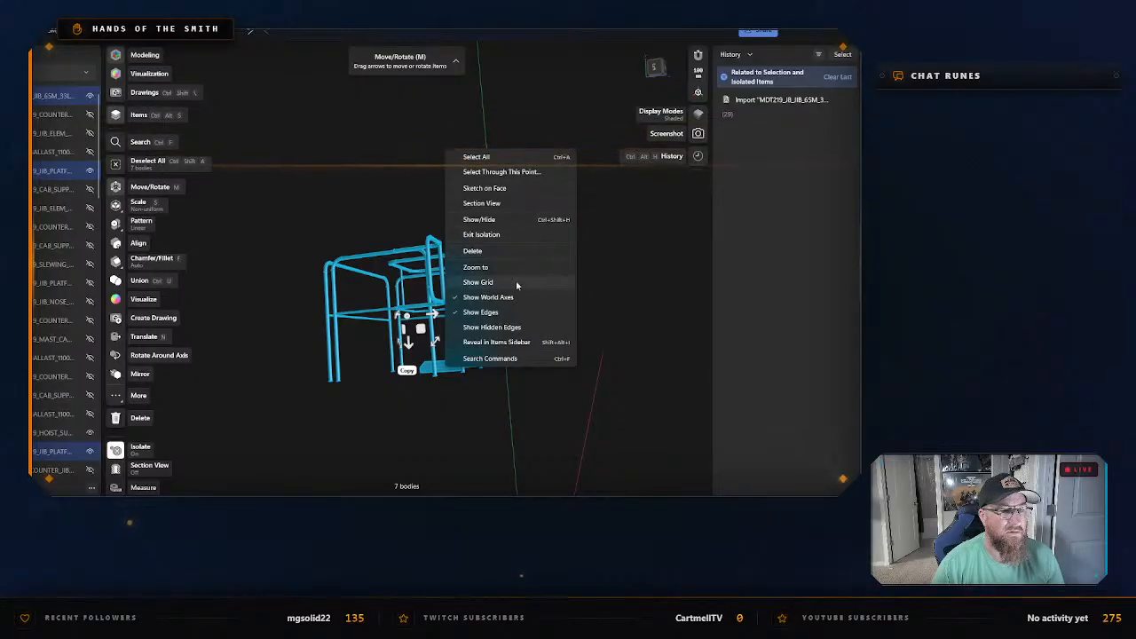
click(388, 168)
key(ctrl+e)
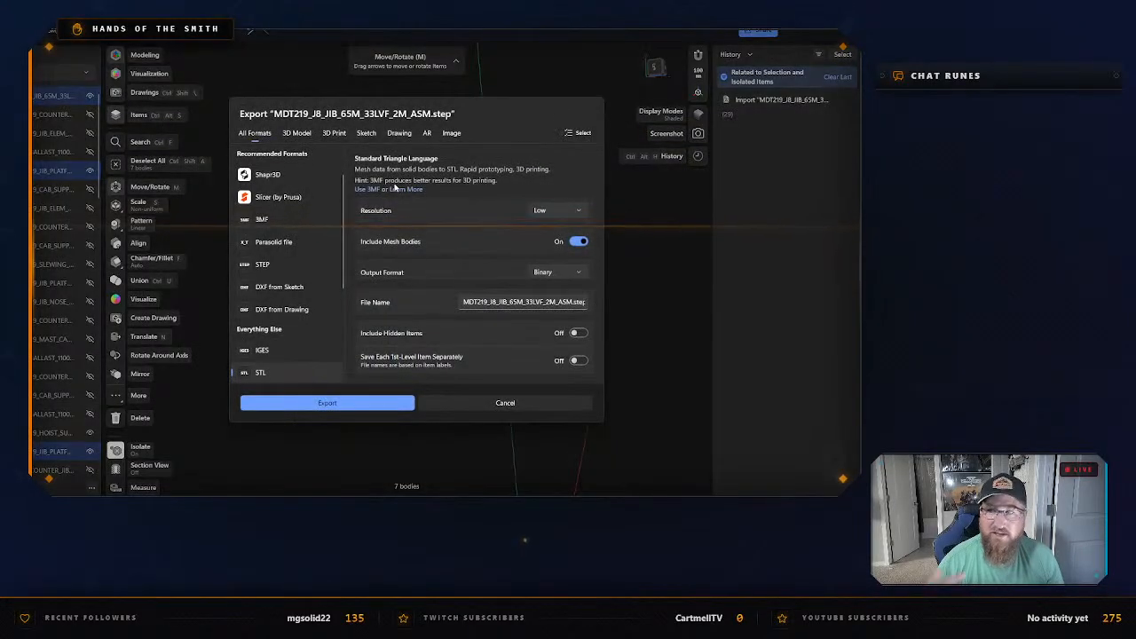
click(330, 402)
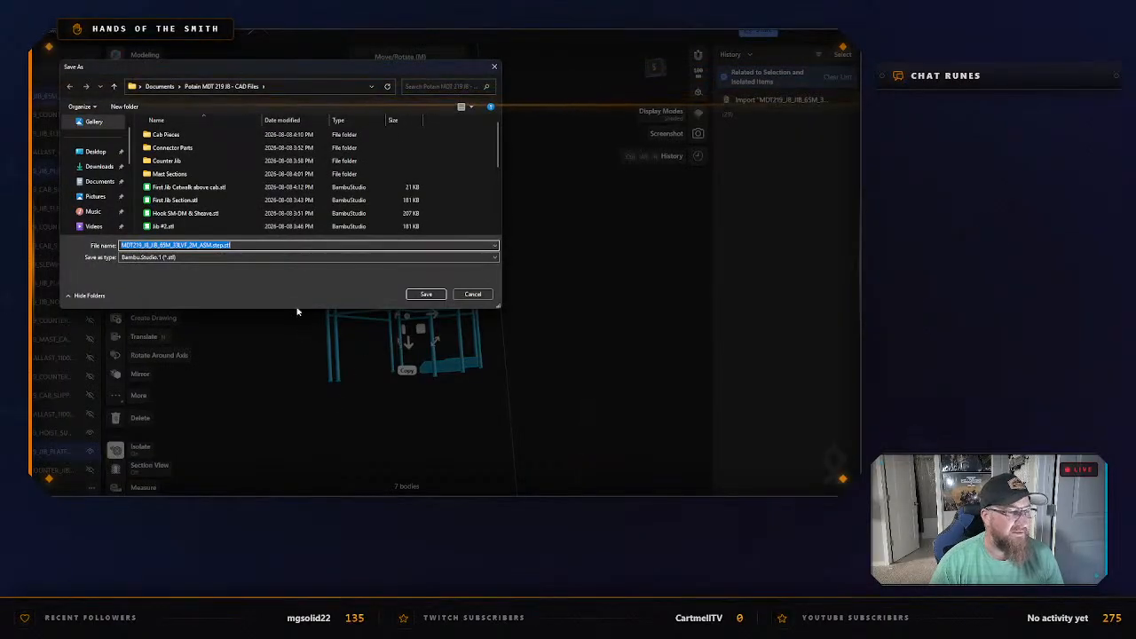
text(First Jib Catwalk above cab)
text(.g)
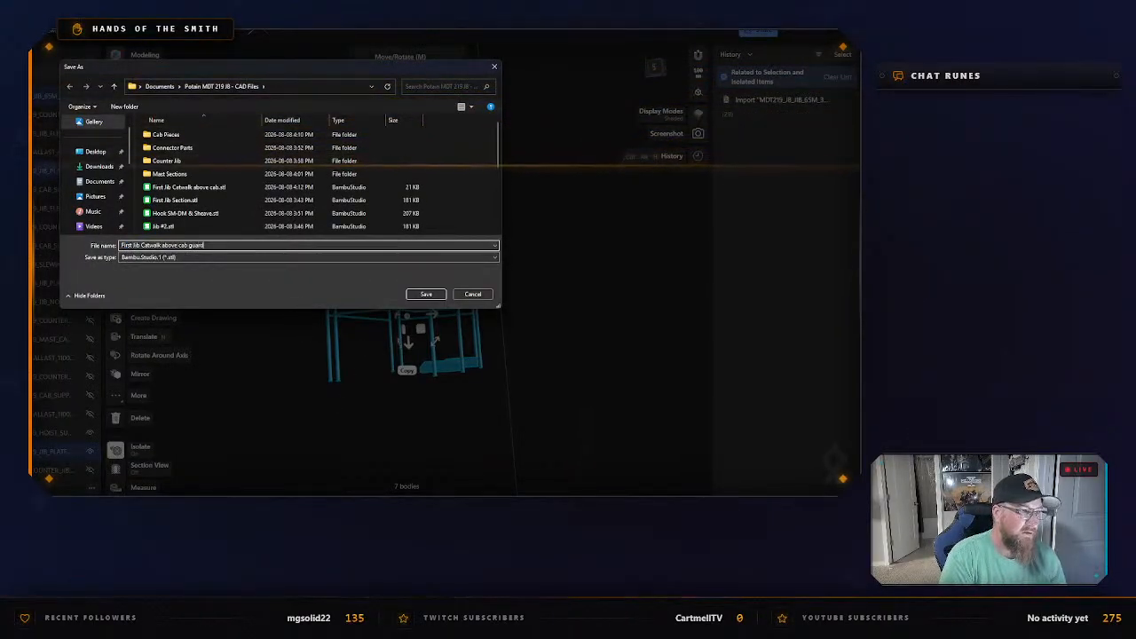
key(Return)
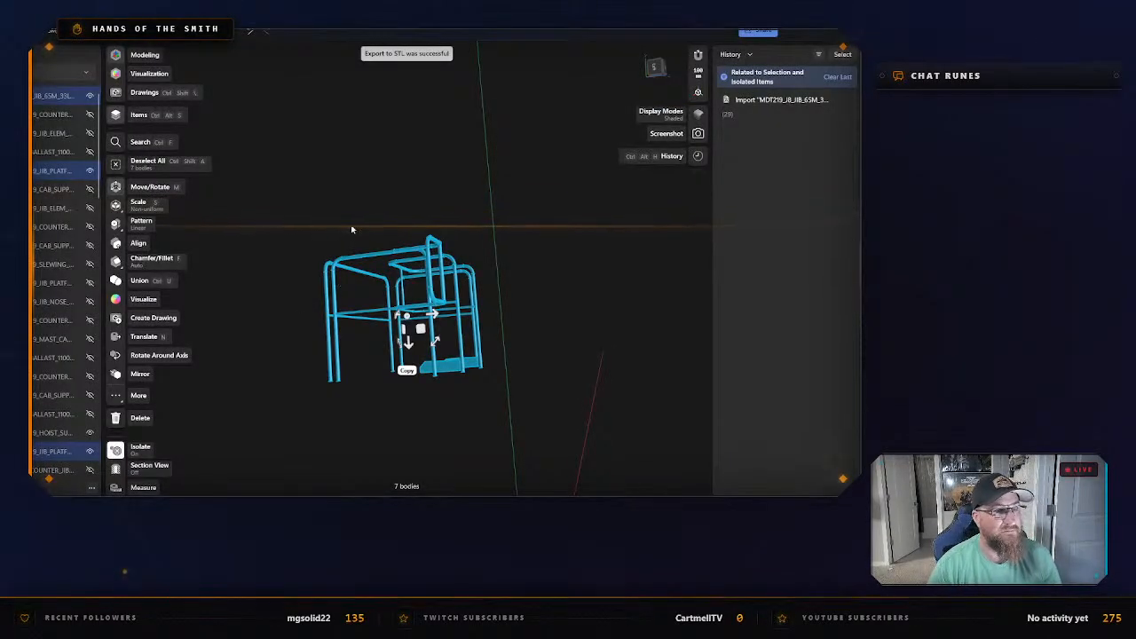
Exit isolation, hide each of the exported guard rail bodies in the items list and clear the selection.
right_click(209, 221)
click(252, 258)
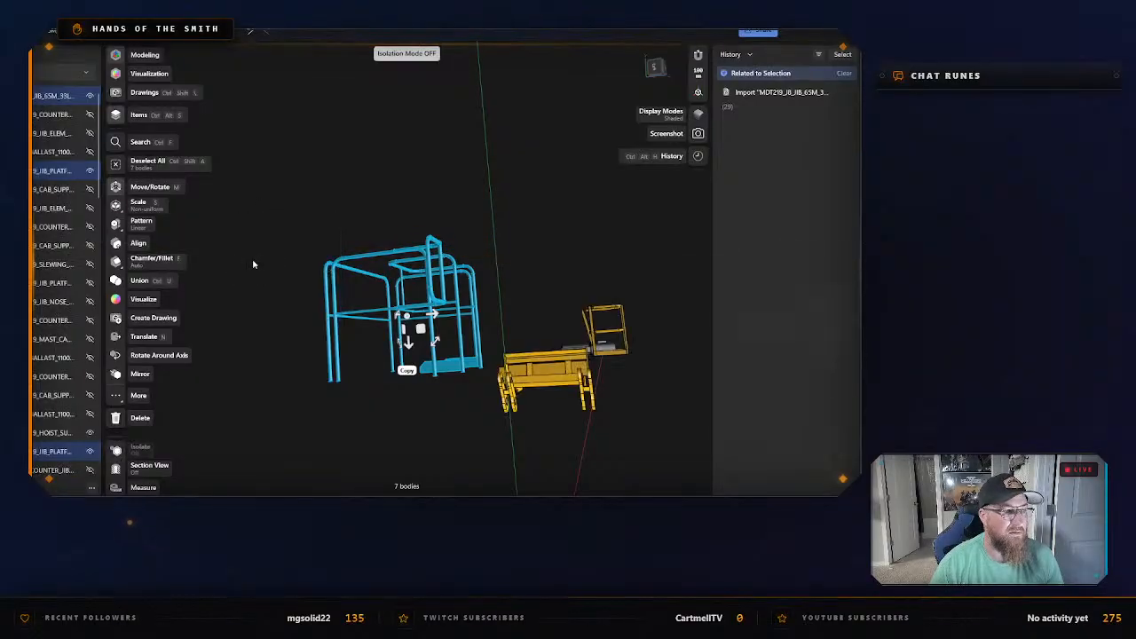
scroll(95, 404, down, 3)
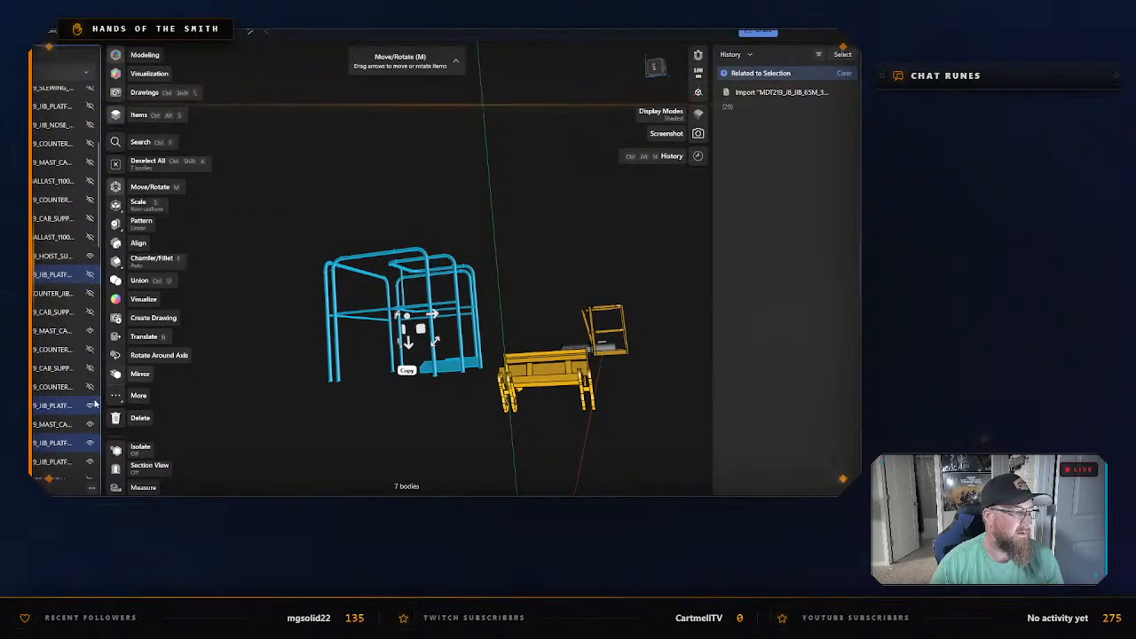
click(90, 423)
scroll(80, 284, up, 3)
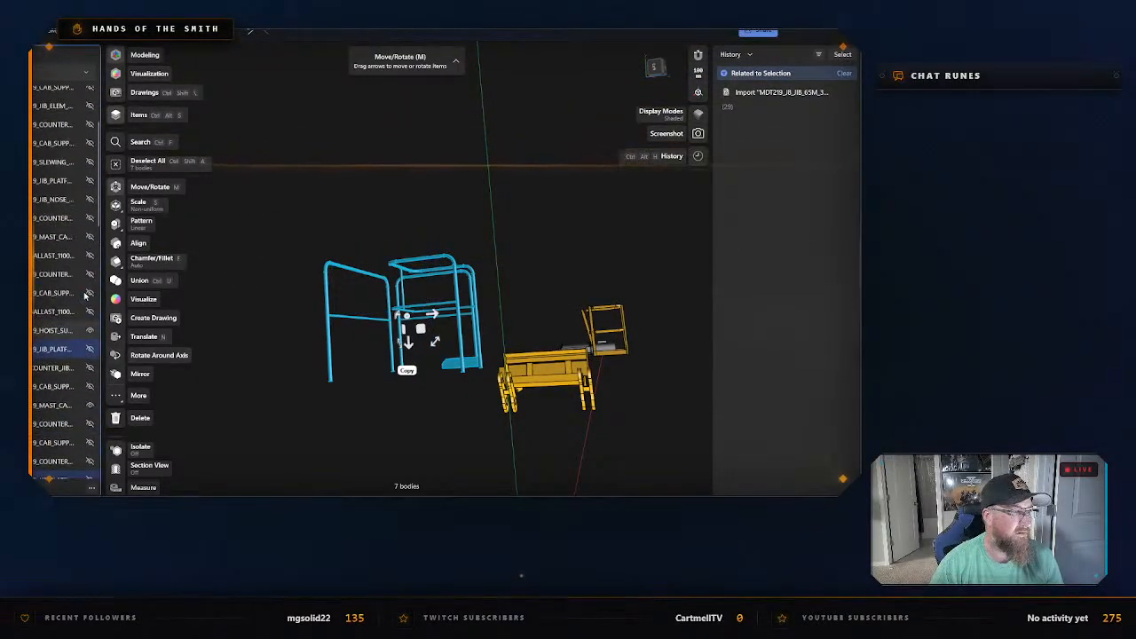
click(90, 172)
scroll(83, 218, down, 5)
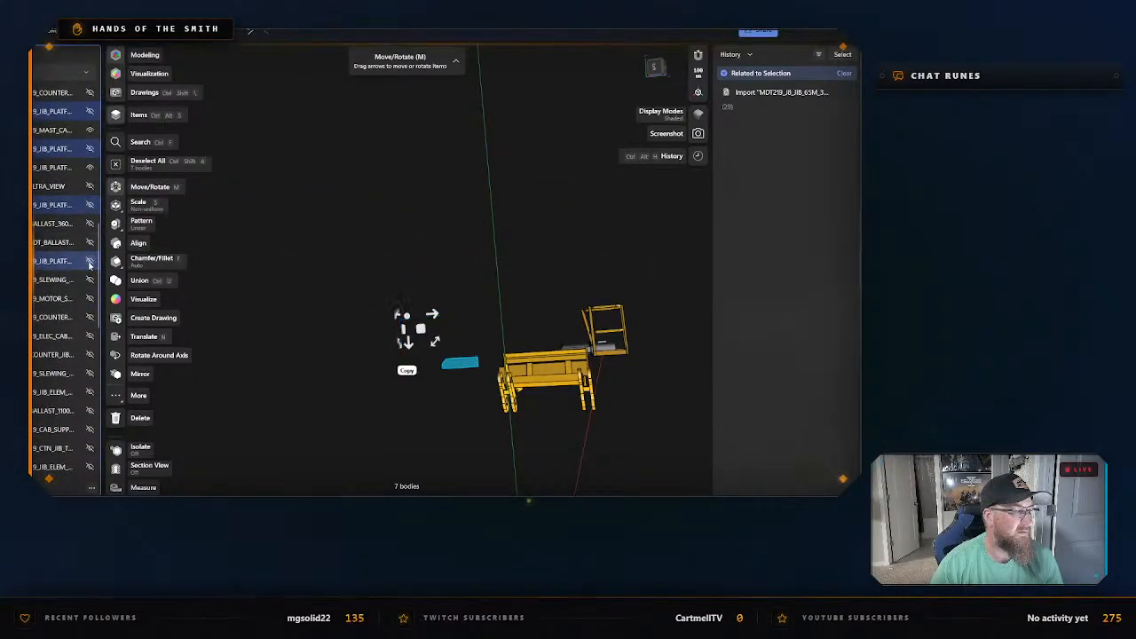
scroll(89, 264, down, 5)
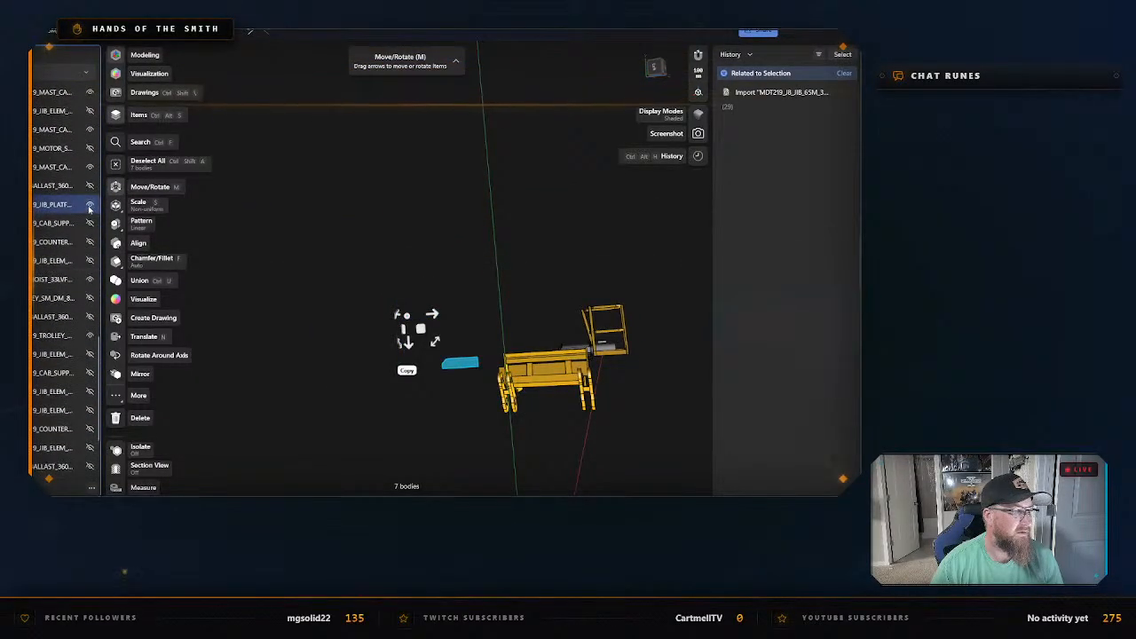
click(303, 273)
Examine the hoist support assembly from several angles, checking which parts its lower frame body includes.
right_drag(305, 274, 473, 239)
drag(253, 210, 487, 400)
key(m)
click(442, 356)
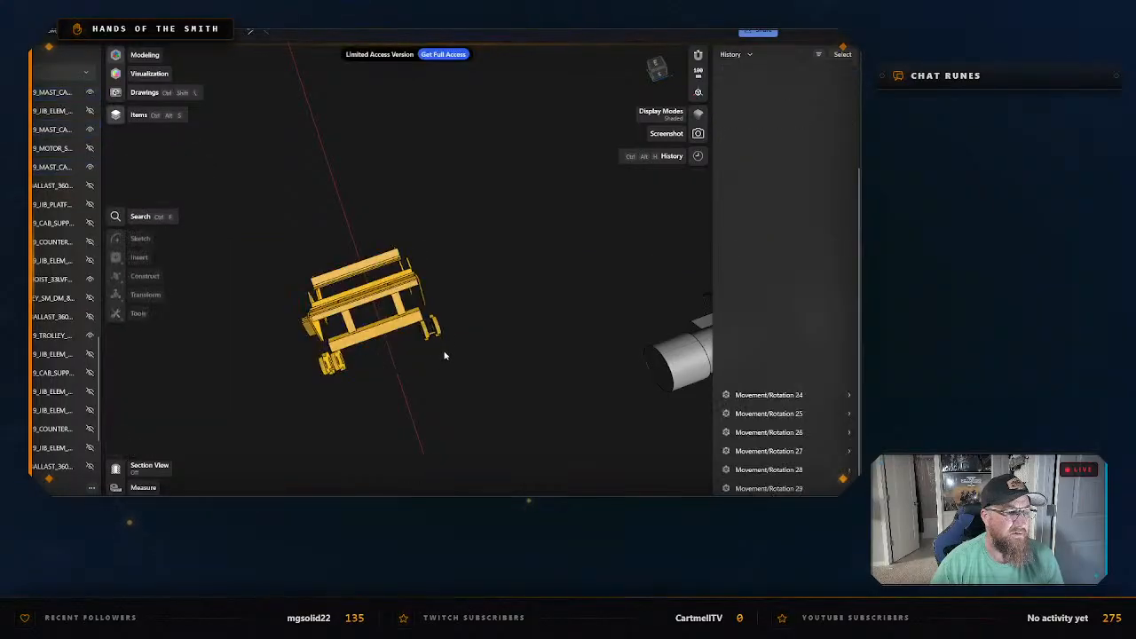
scroll(451, 329, up, 2)
right_drag(451, 329, 420, 351)
click(365, 327)
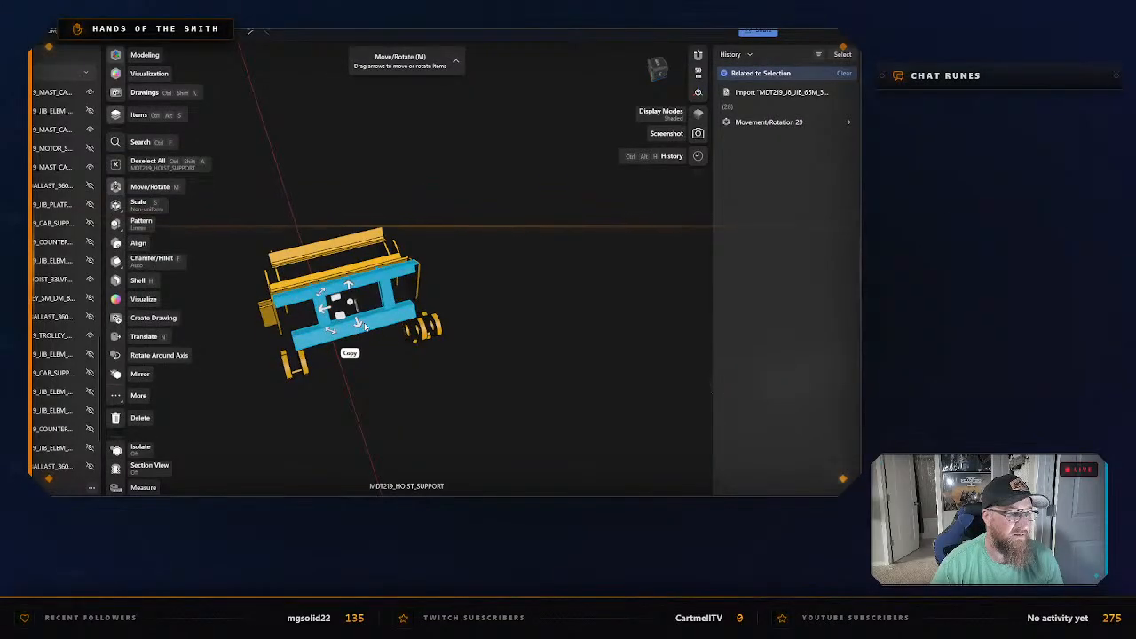
click(469, 300)
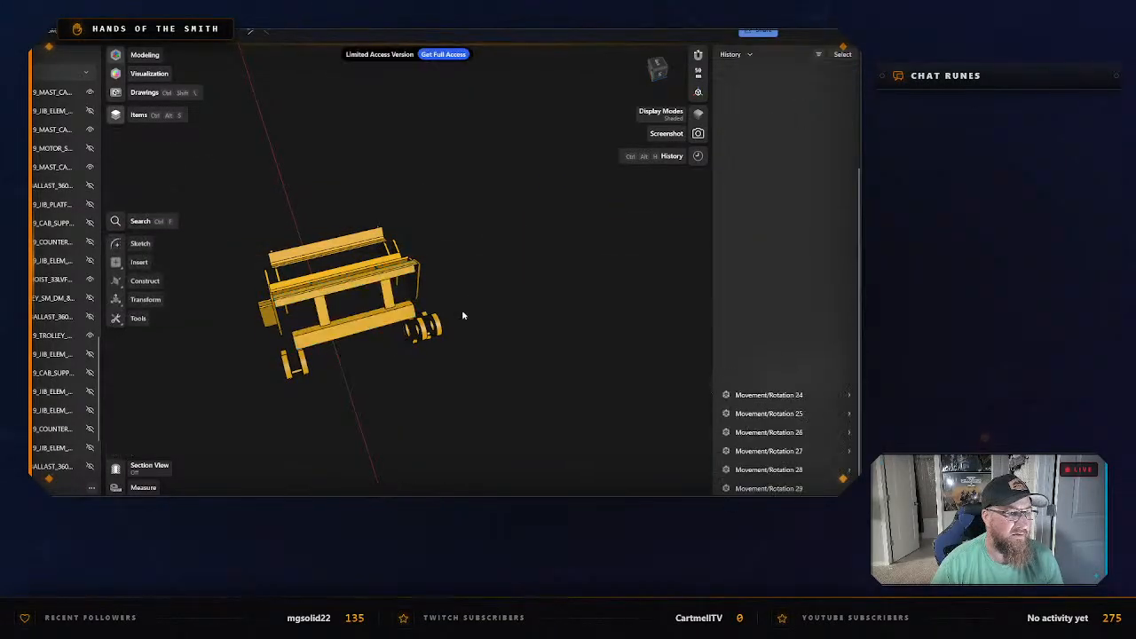
right_drag(462, 315, 424, 341)
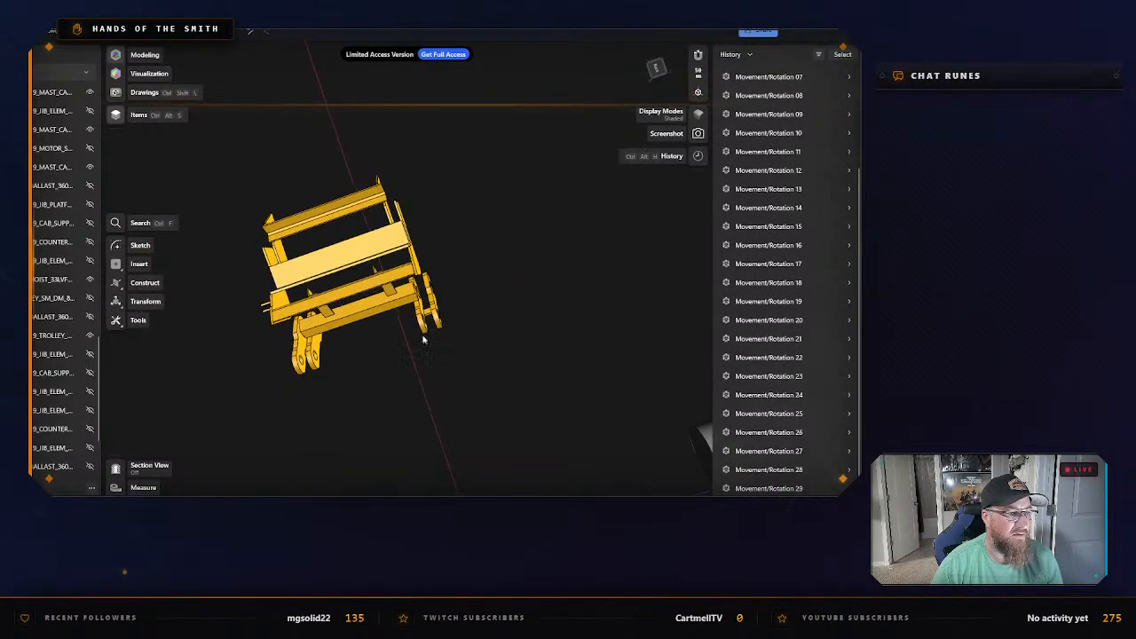
Move the upper hoist support frame upward, away from the lower frame, and clear the selection.
click(347, 255)
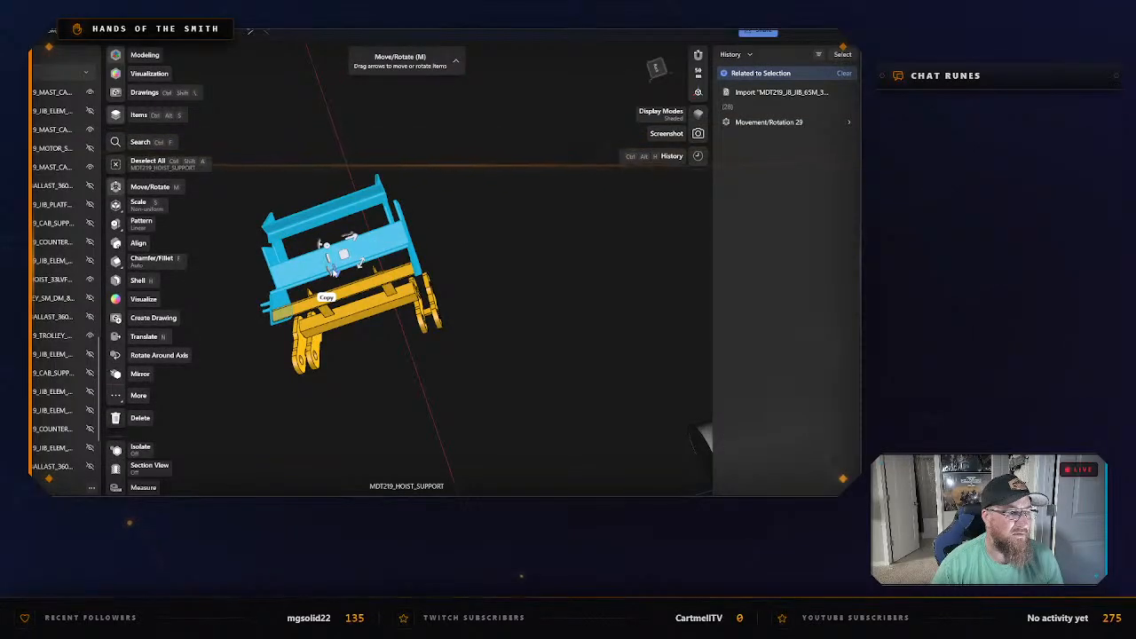
drag(334, 272, 328, 238)
click(439, 269)
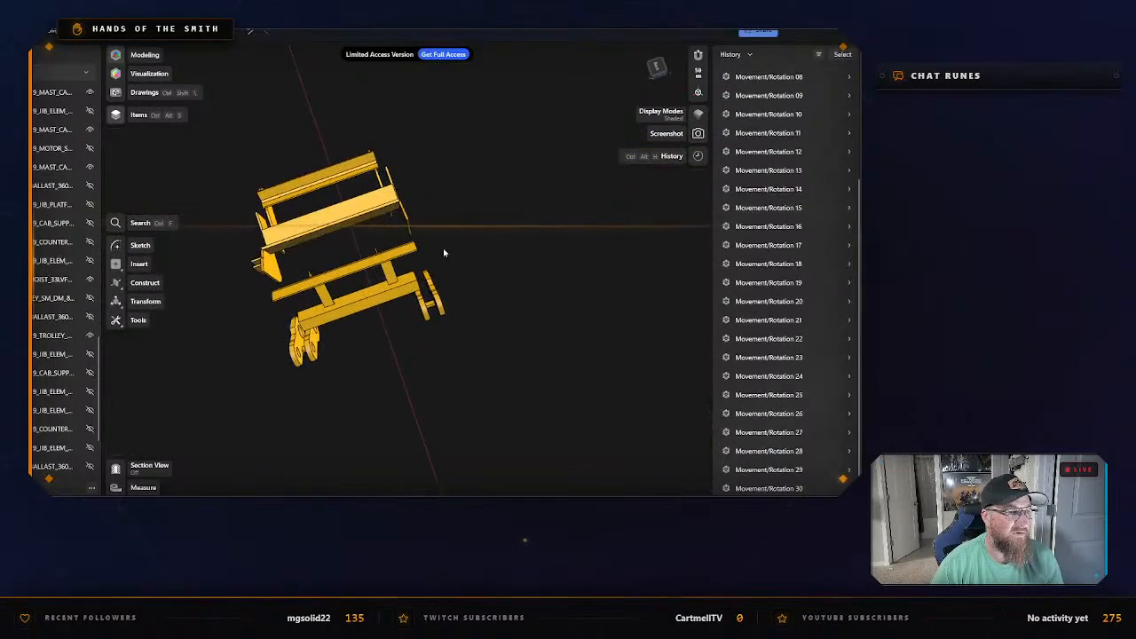
Move the lower hoist support frame down below the mounting lugs and clear the selection.
right_drag(444, 253, 361, 282)
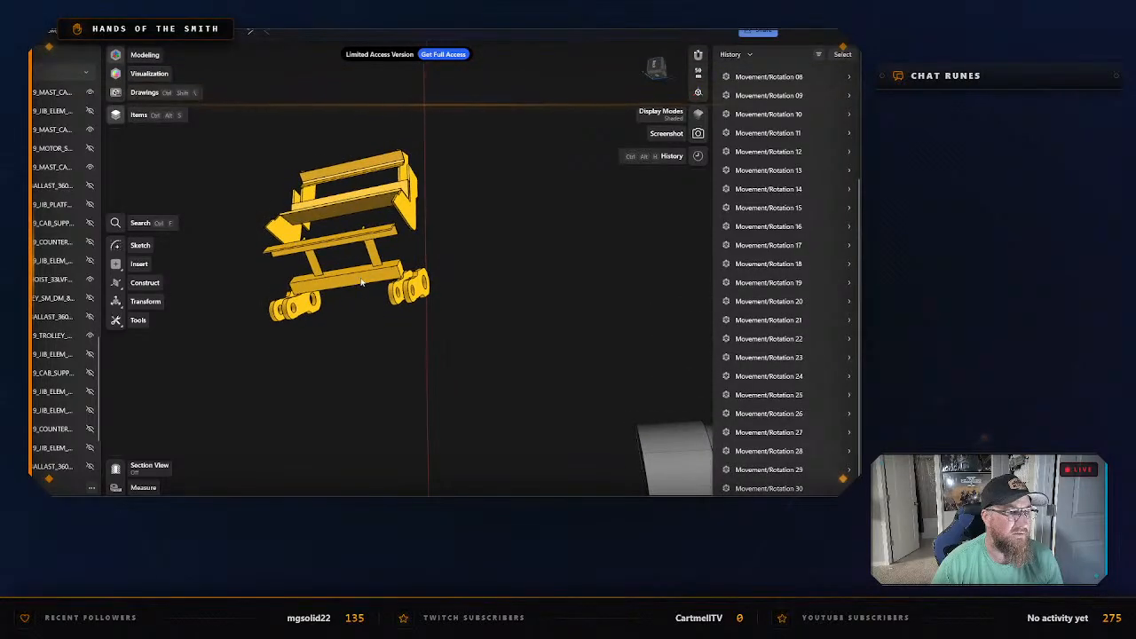
click(333, 311)
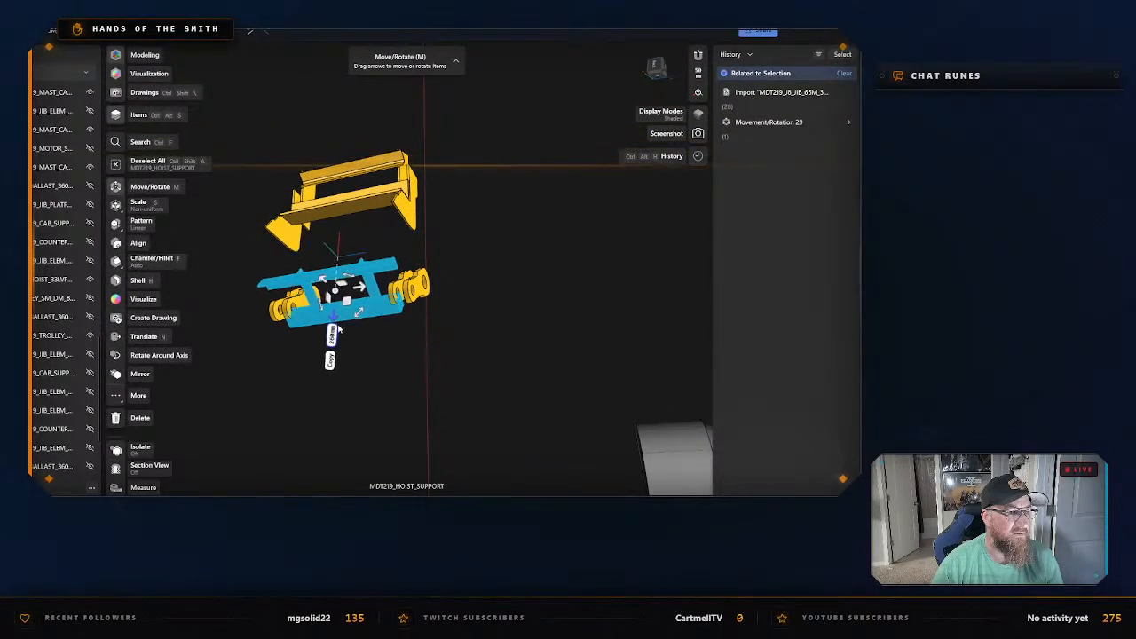
drag(338, 328, 334, 426)
click(421, 330)
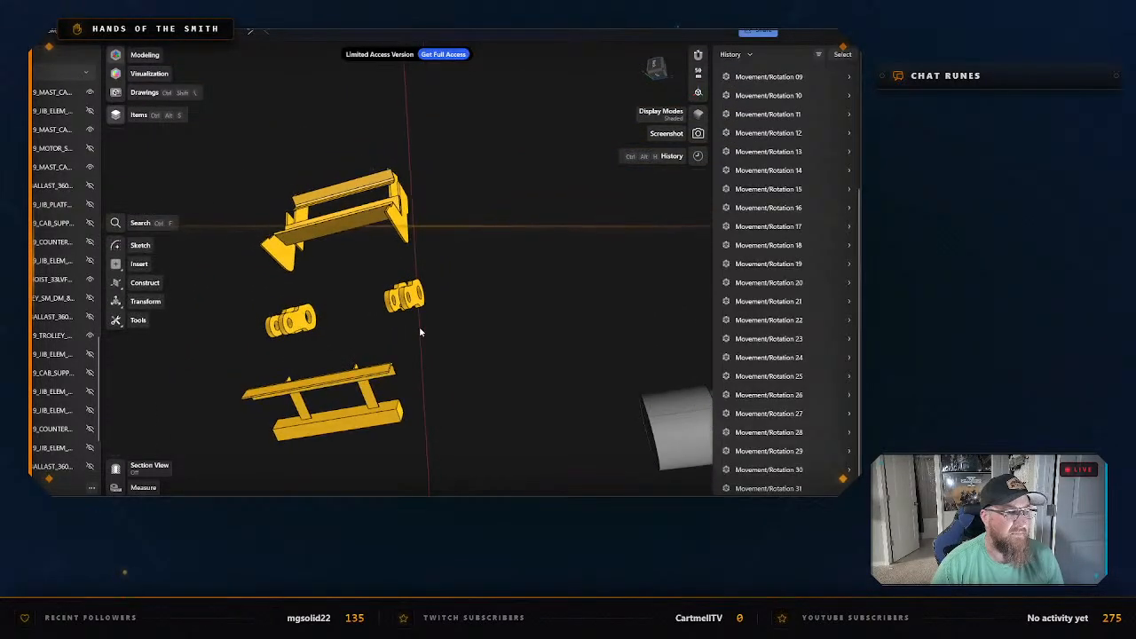
Select all eight separated hoist support frame and mounting lug bodies and isolate them.
mouse_move(427, 335)
right_down()
mouse_move(432, 316)
mouse_move(439, 326)
right_up()
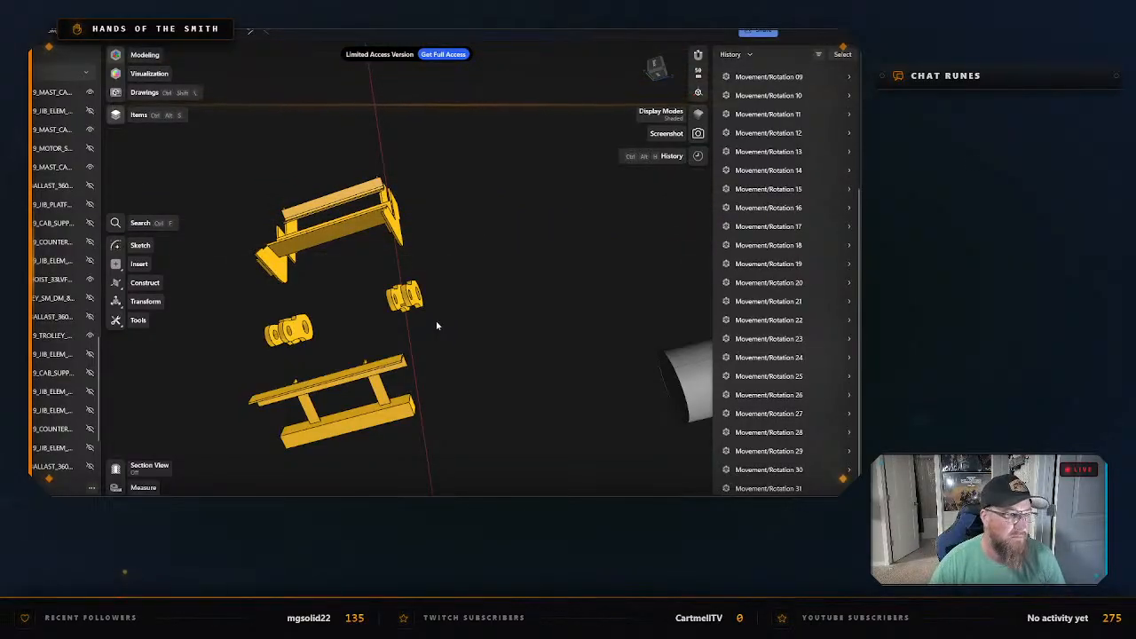
drag(222, 164, 484, 496)
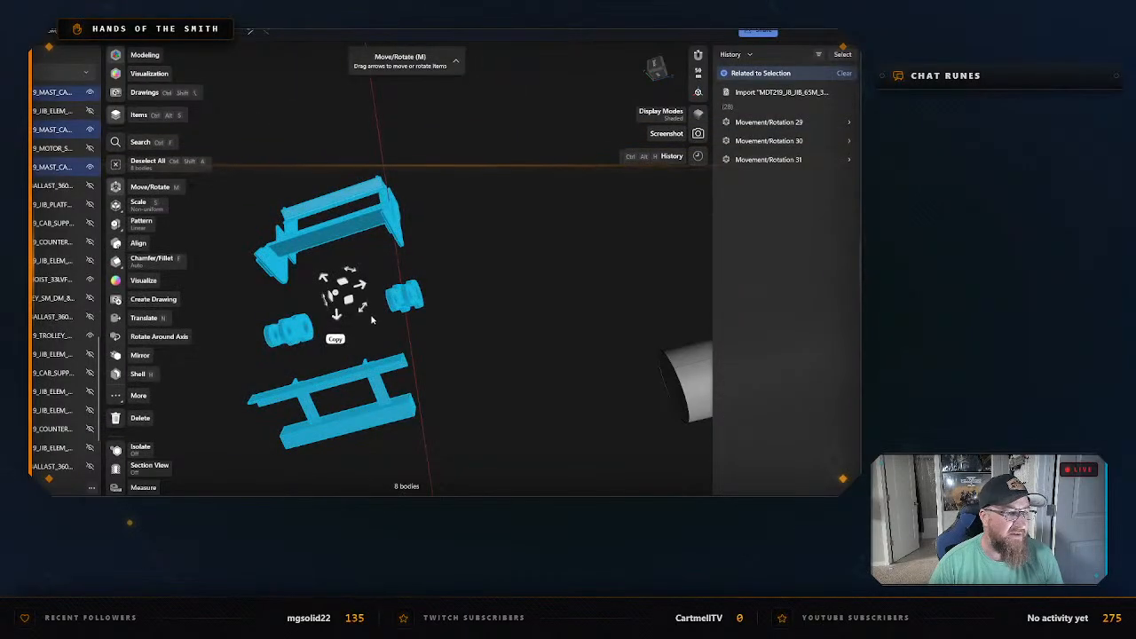
right_click(373, 226)
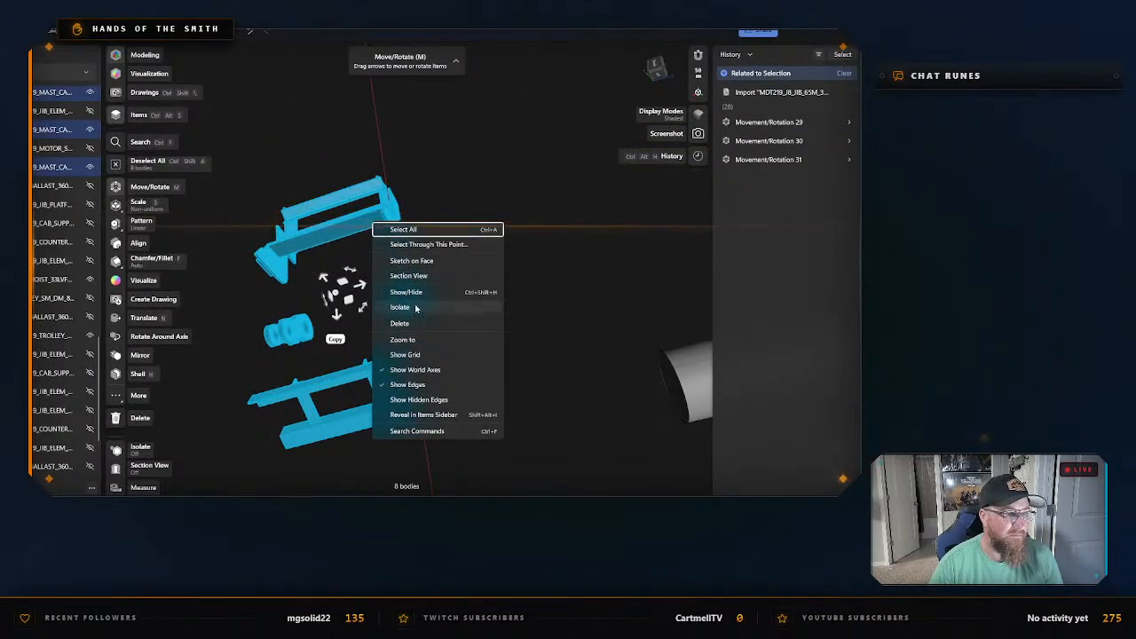
click(413, 308)
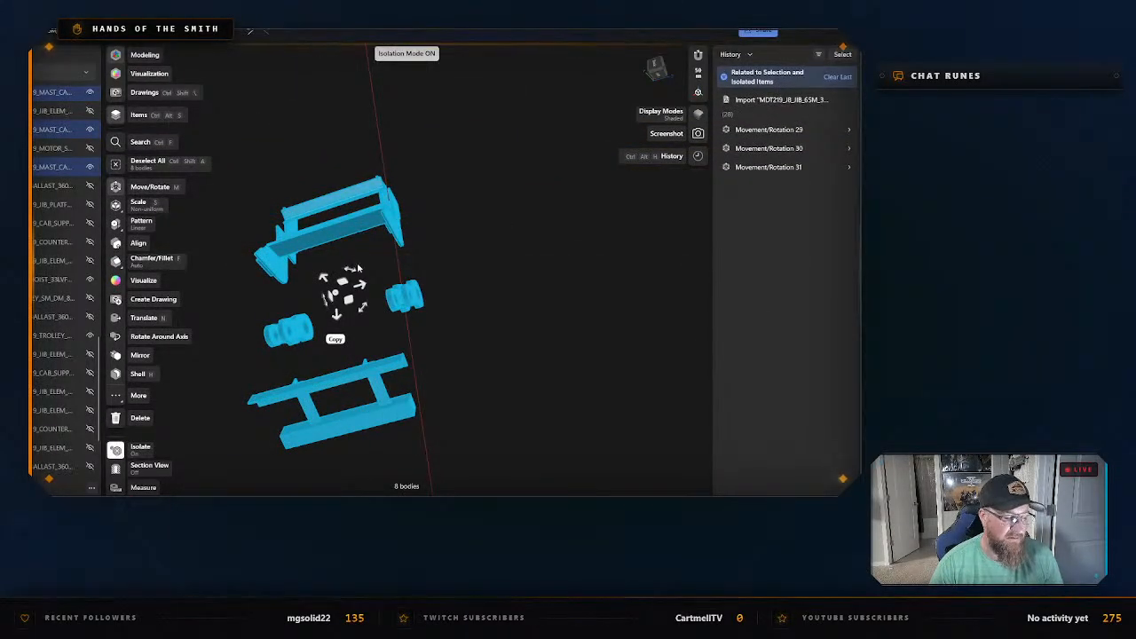
Export the isolated hoist support bodies as an STL named "Winch Bracket" in the "Potain MDT 219 J8 - CAD Files" folder.
key(ctrl+e)
click(340, 399)
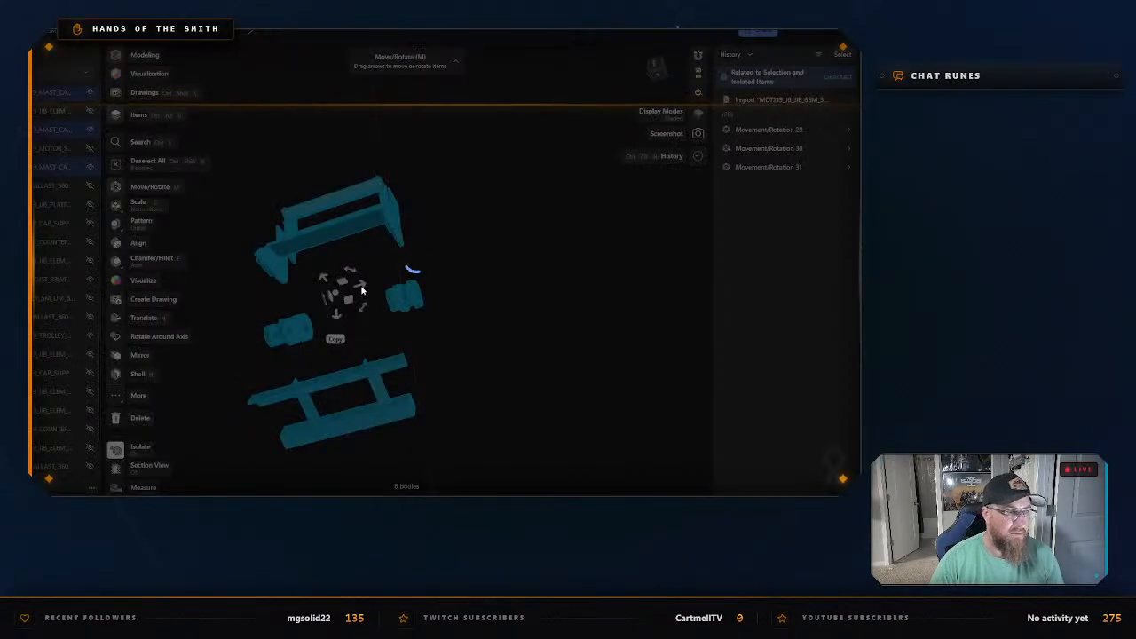
text(Winch Bracket)
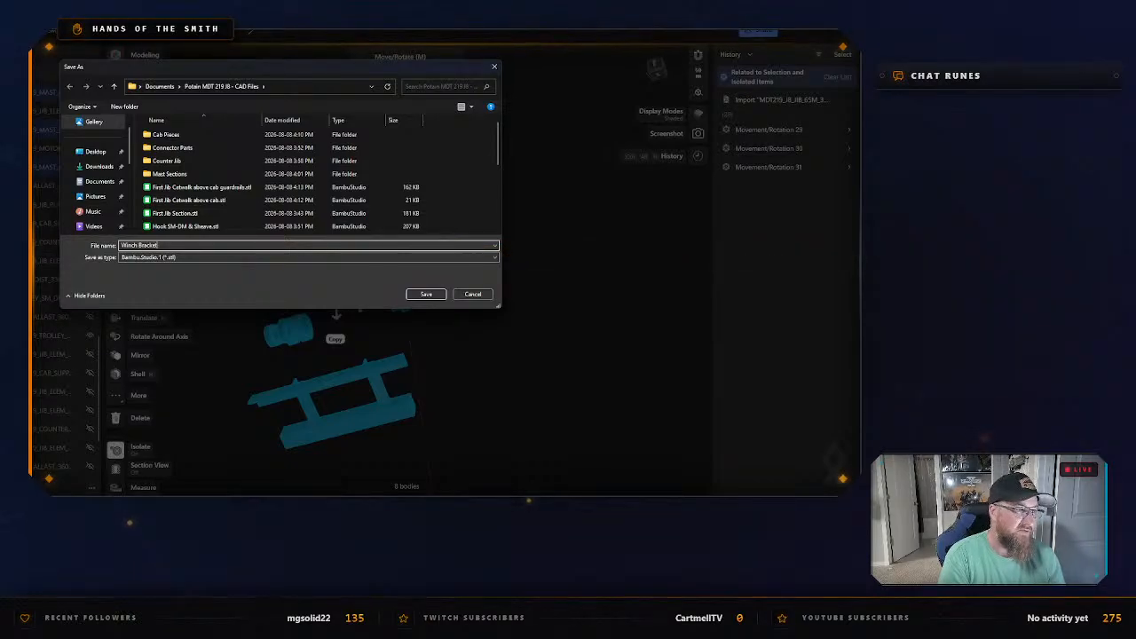
key(Return)
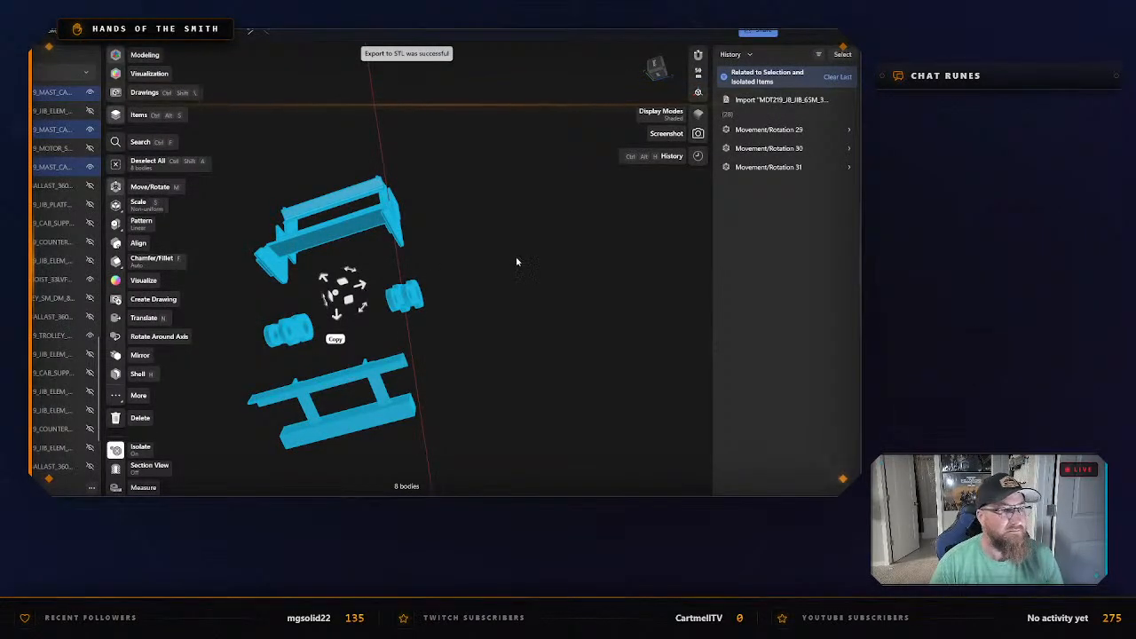
Exit isolation and hide the lower hoist support frame and all but one of the mounting lug groups.
right_click(399, 204)
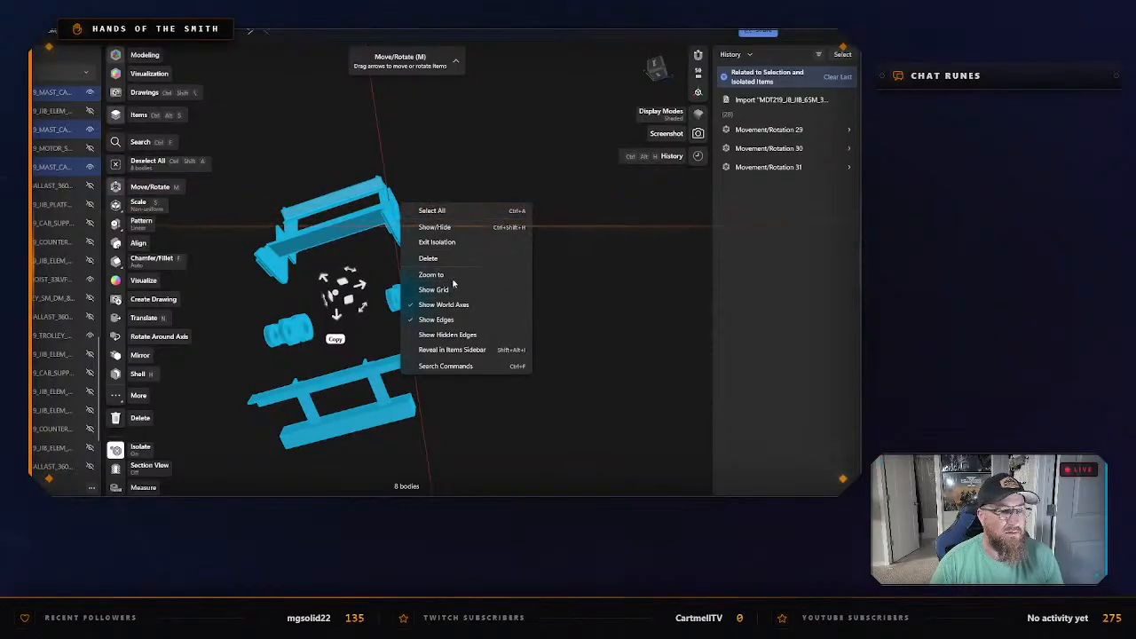
click(437, 242)
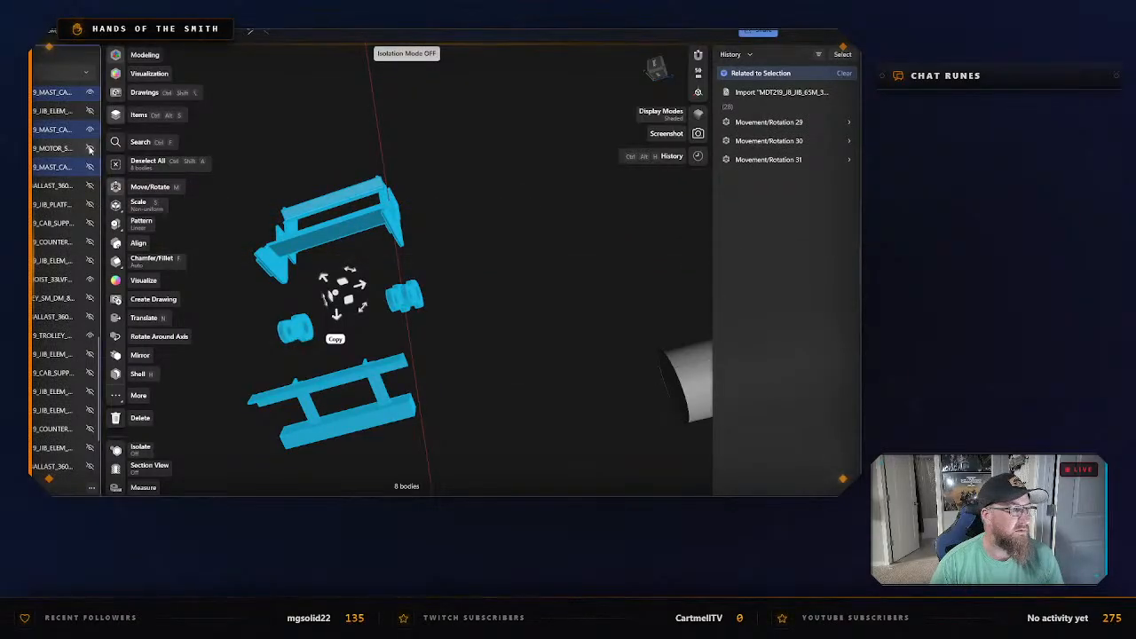
scroll(78, 215, down, 3)
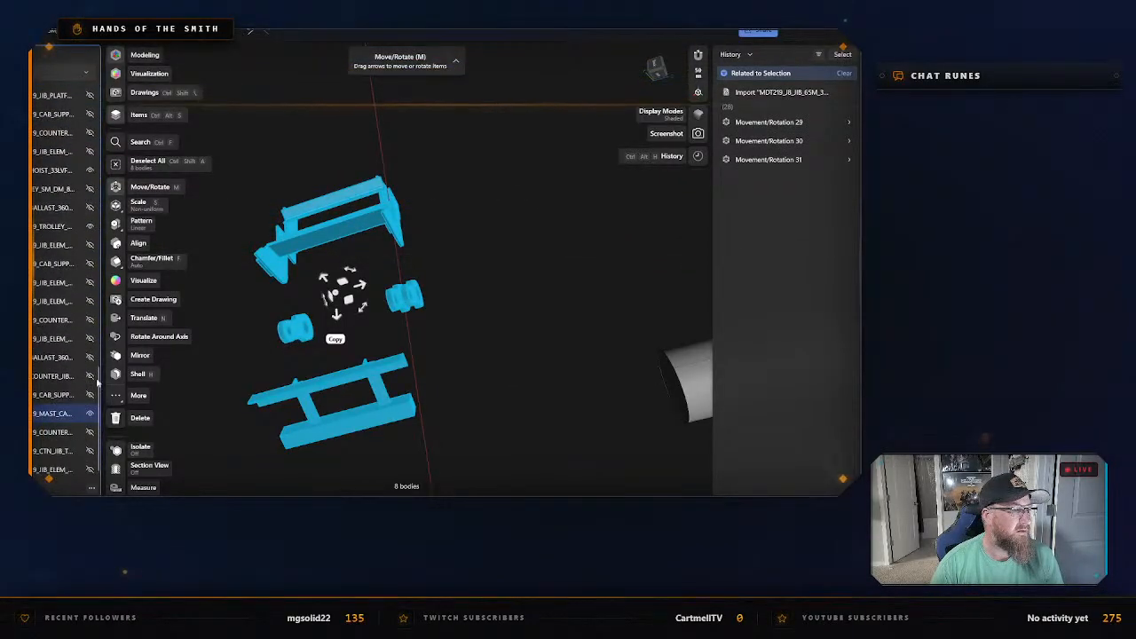
scroll(88, 394, down, 6)
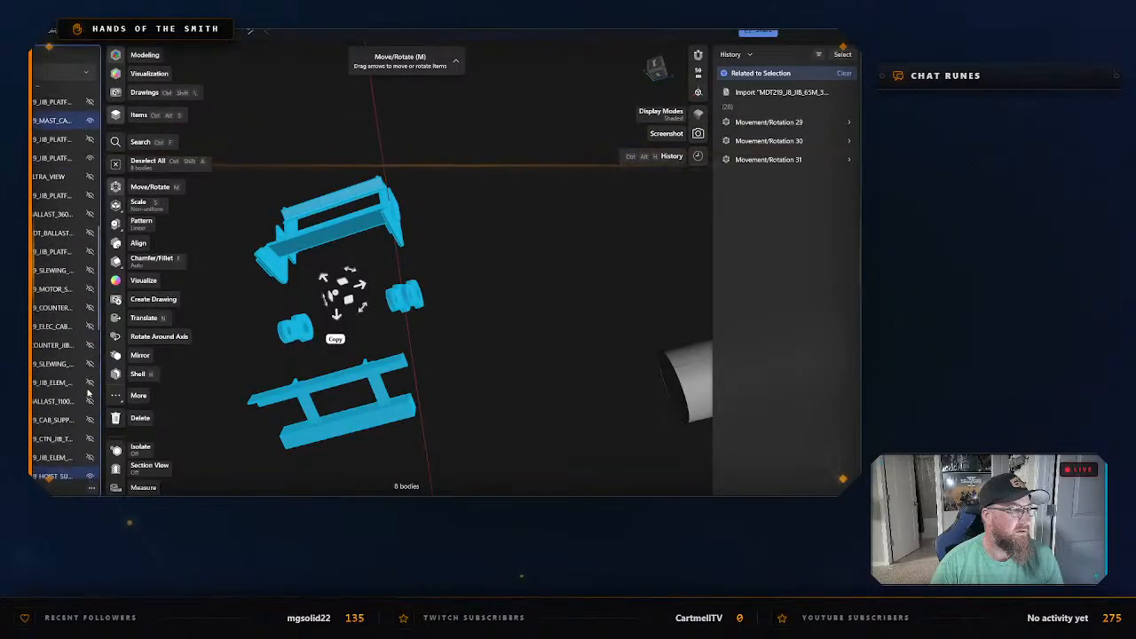
click(89, 257)
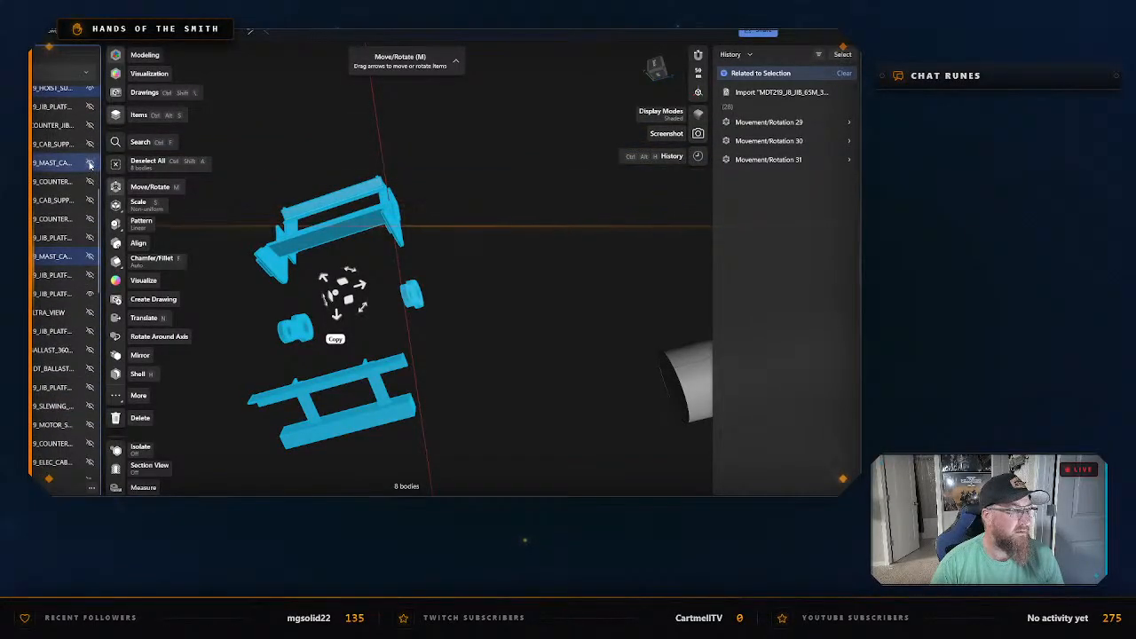
click(89, 165)
scroll(89, 165, up, 5)
click(91, 303)
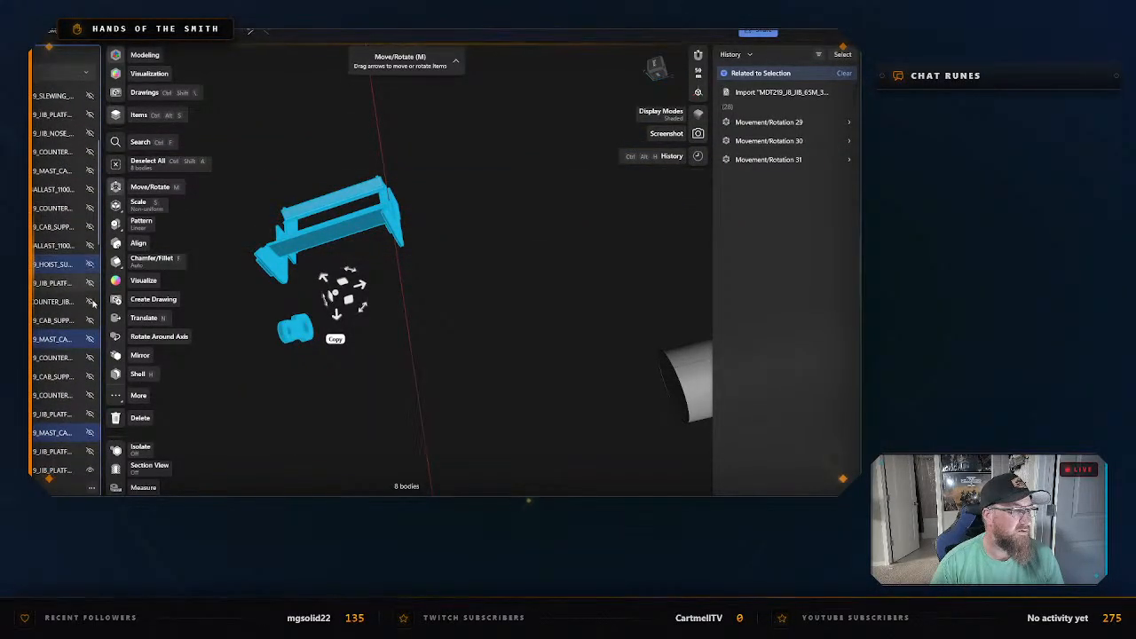
Hide the upper hoist support frame and the remaining mounting lug bodies, and clear the selection.
scroll(87, 373, up, 5)
scroll(84, 340, down, 5)
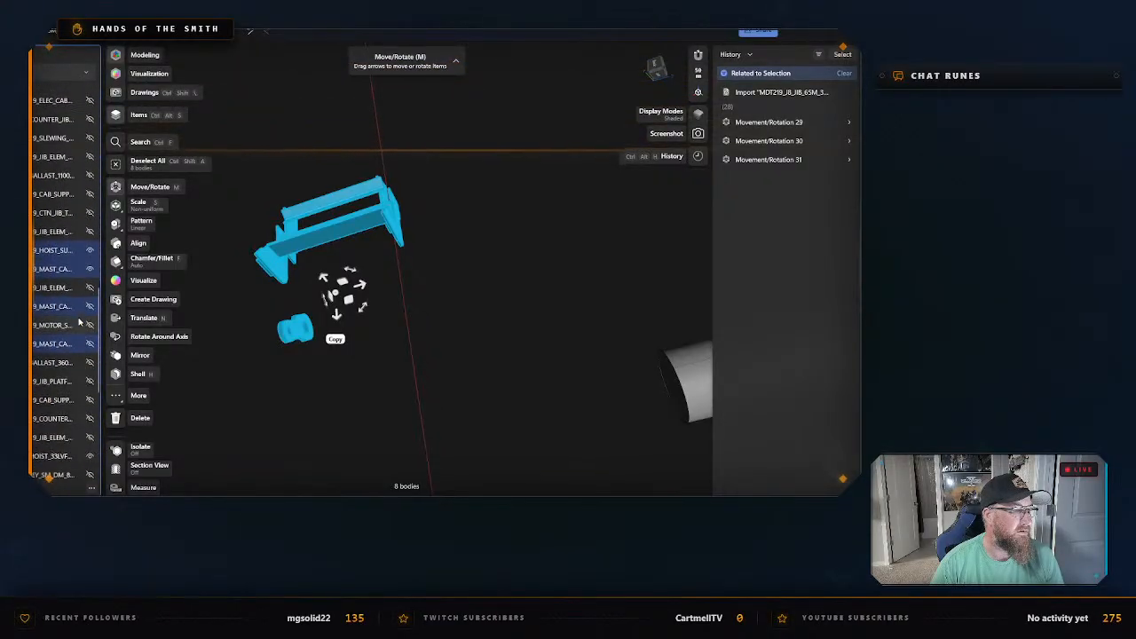
click(89, 268)
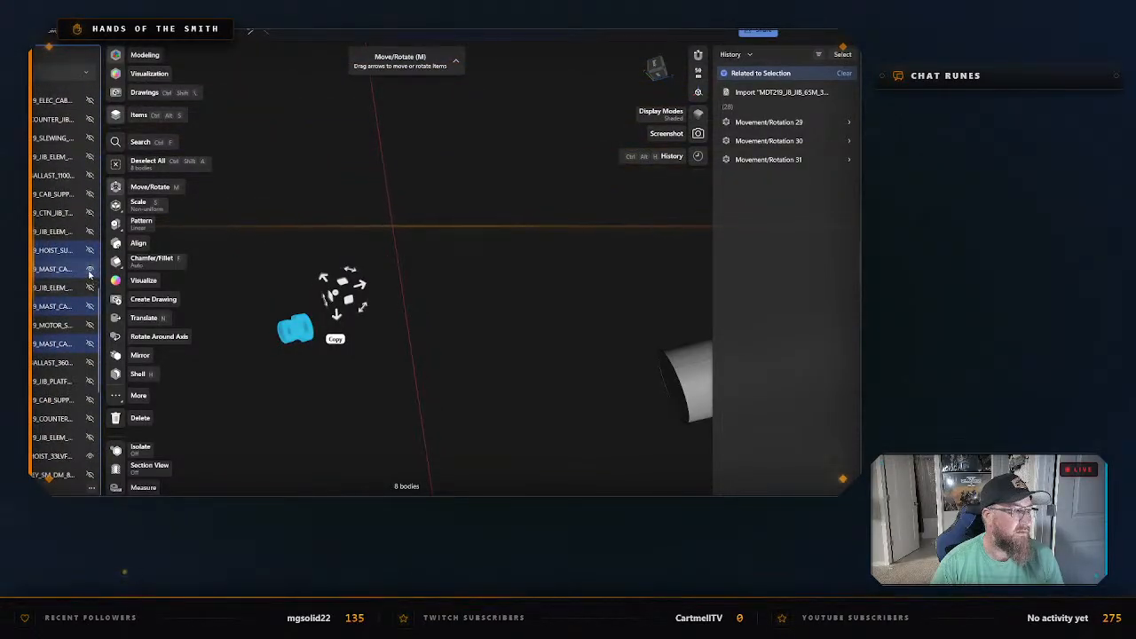
click(92, 271)
scroll(85, 296, down, 5)
click(427, 312)
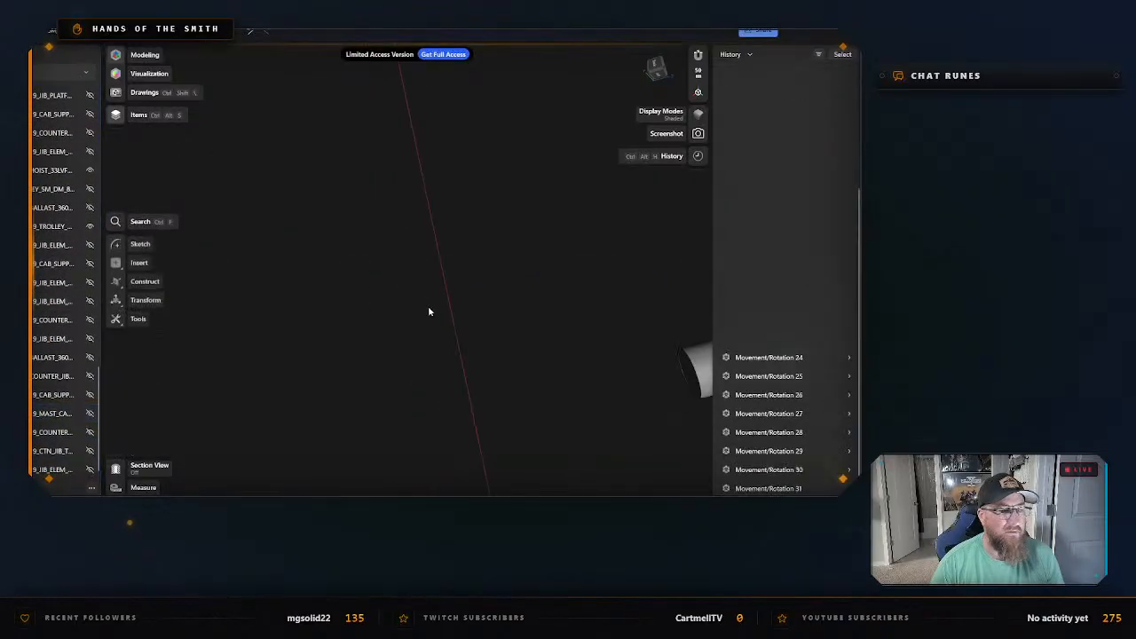
Move the winch drum along its axis out of the support frame, away from the motor, and clear the selection.
mouse_move(429, 311)
middle_down()
mouse_move(524, 330)
mouse_move(417, 322)
middle_up()
scroll(415, 319, down, 3)
right_drag(414, 318, 435, 432)
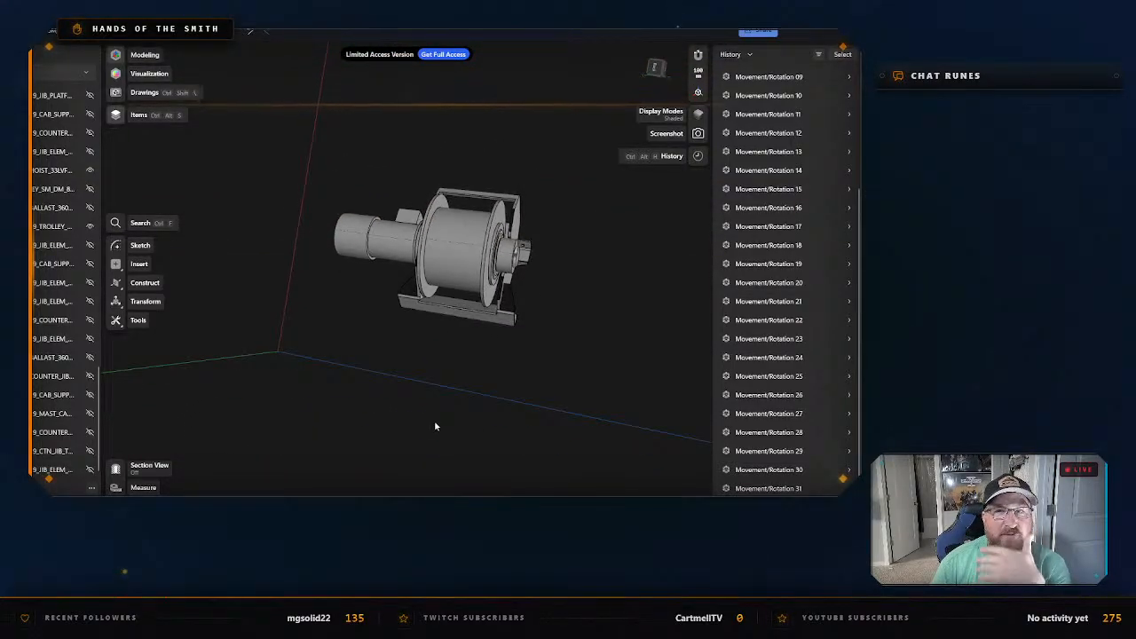
right_drag(504, 373, 501, 405)
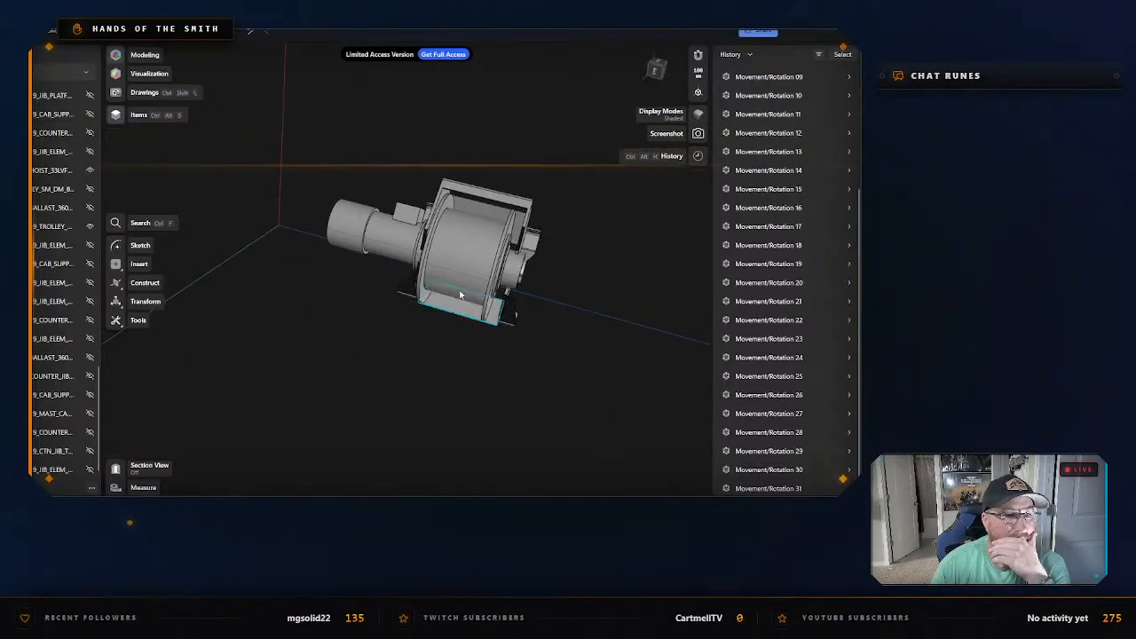
double_click(469, 269)
drag(504, 269, 658, 310)
click(562, 367)
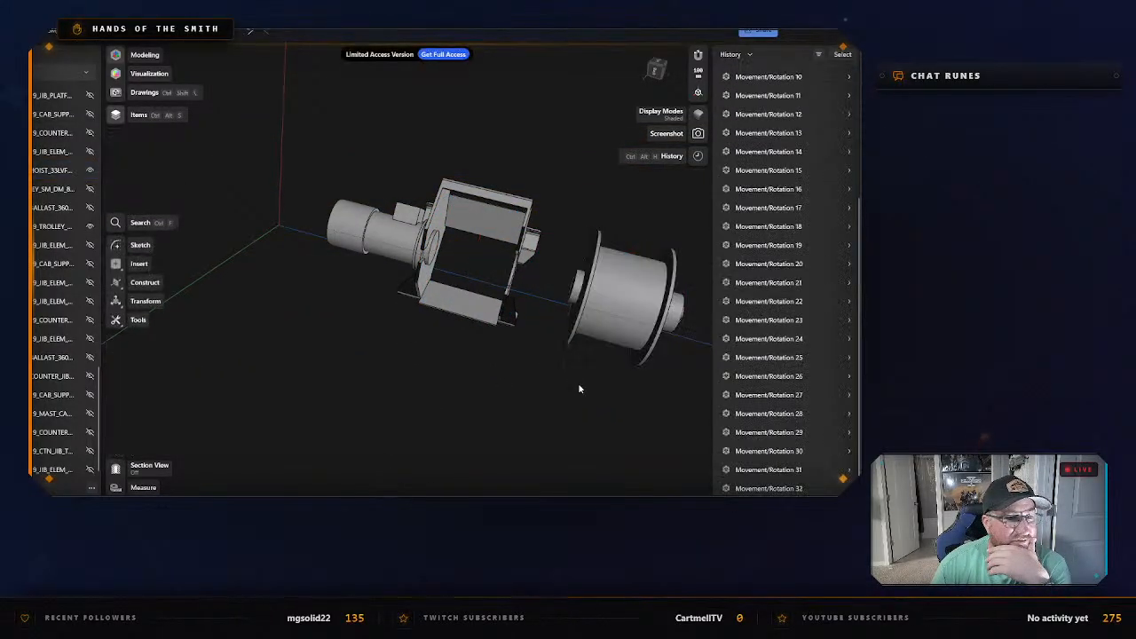
Move the hoist motor along its axis away from the support frame, opposite the drum, and clear the selection.
drag(557, 374, 544, 364)
mouse_move(526, 394)
right_down()
mouse_move(525, 378)
mouse_move(538, 388)
right_up()
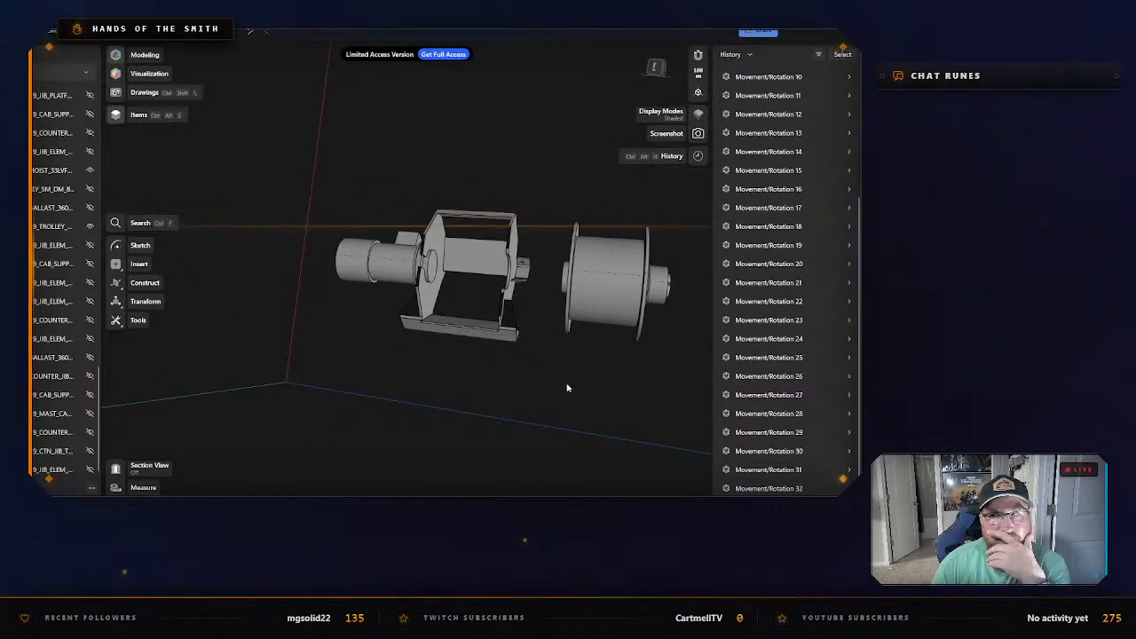
right_drag(617, 367, 497, 306)
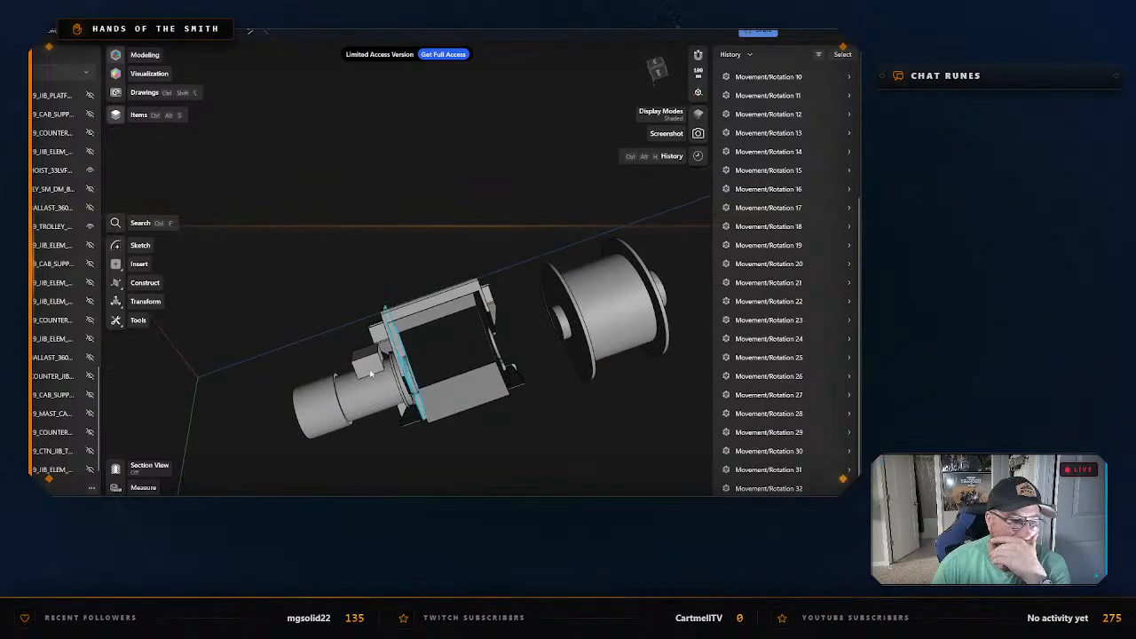
click(355, 391)
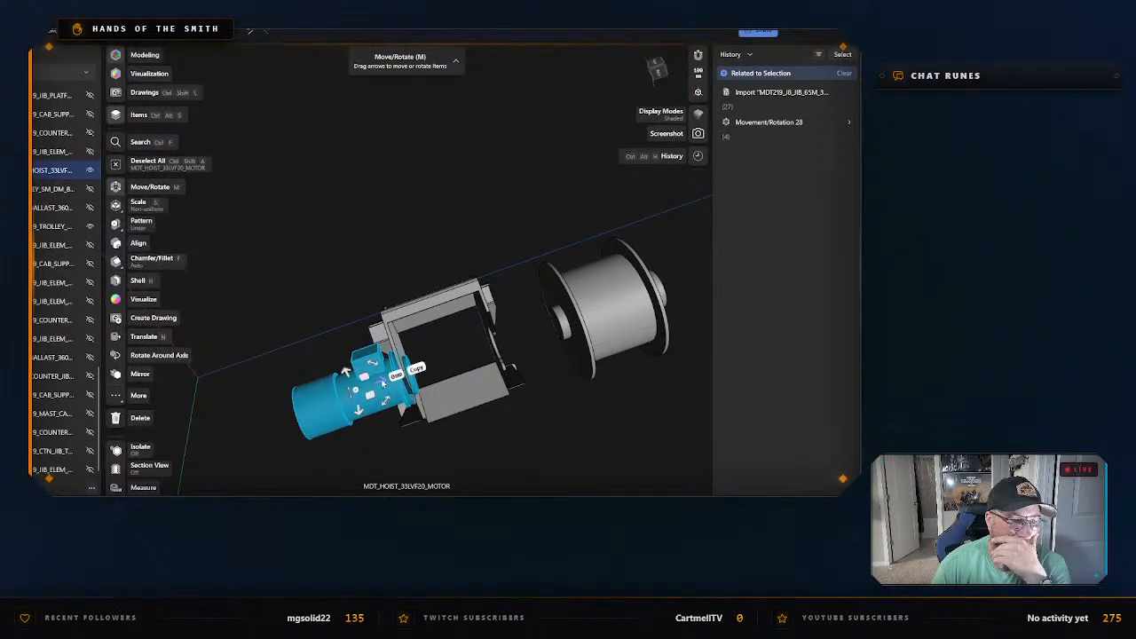
drag(385, 382, 338, 393)
click(361, 262)
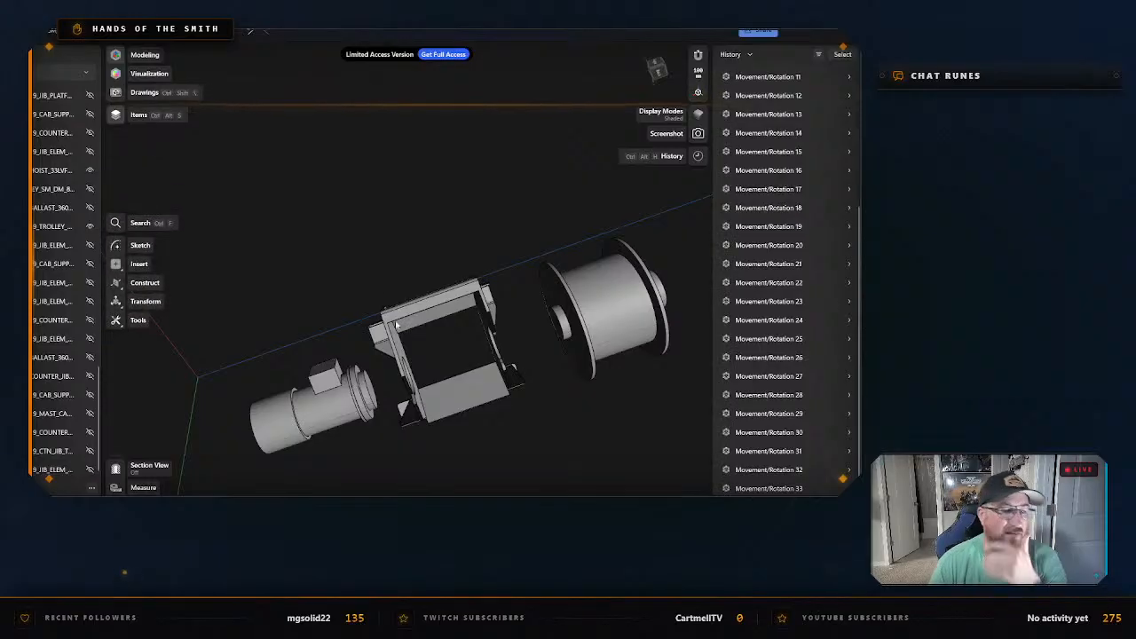
Isolate the hoist motor and start its export as an STL file.
middle_drag(557, 457, 556, 368)
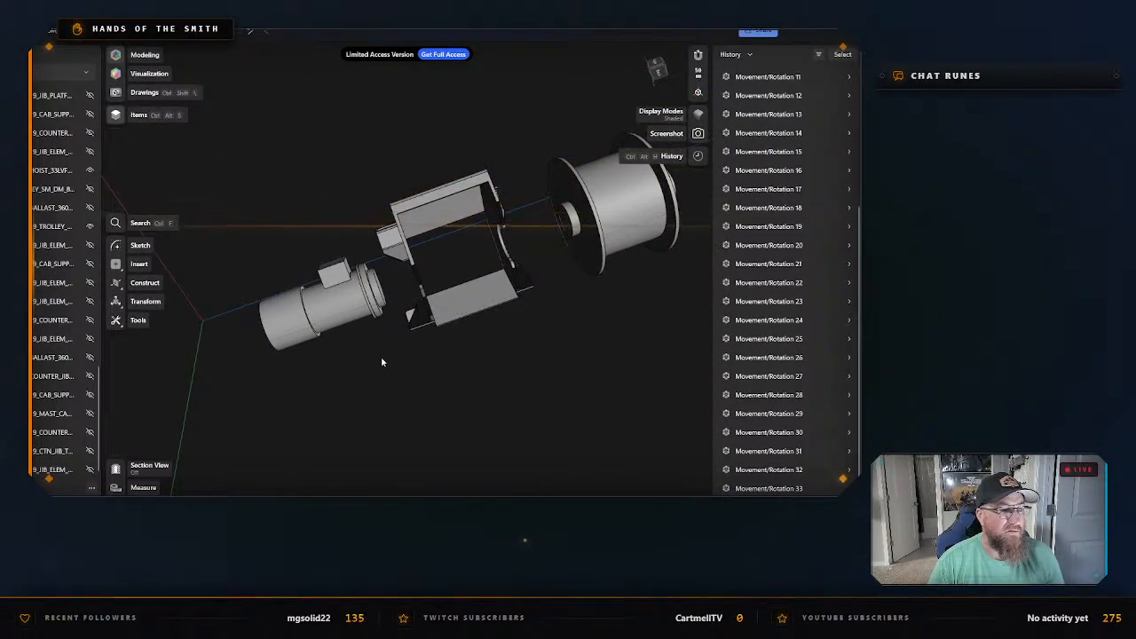
click(317, 293)
right_click(311, 281)
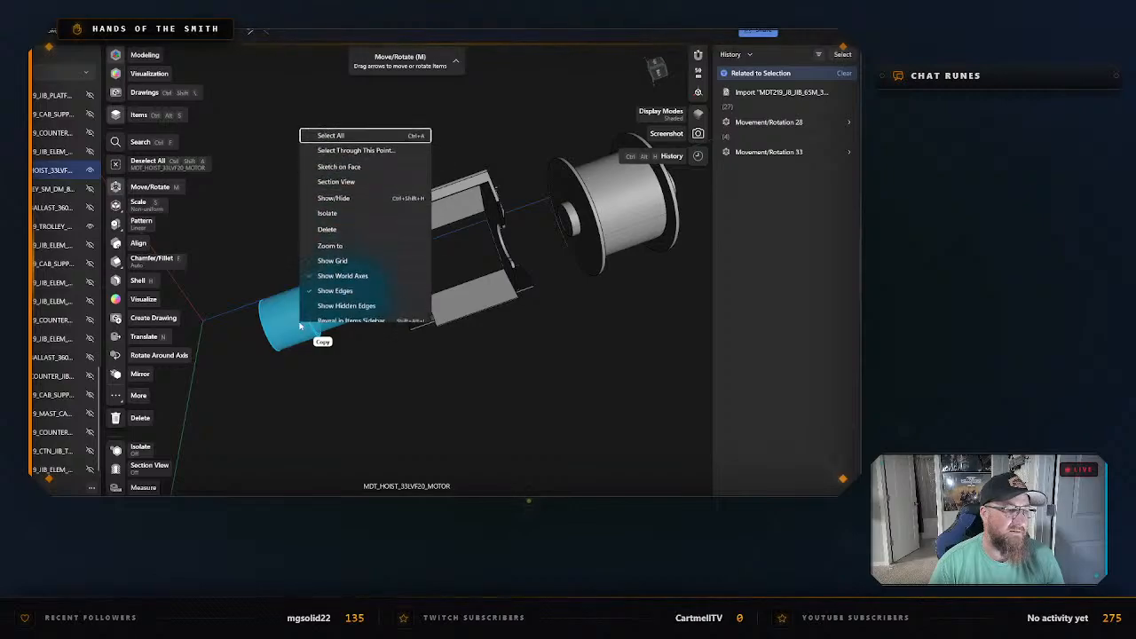
click(329, 189)
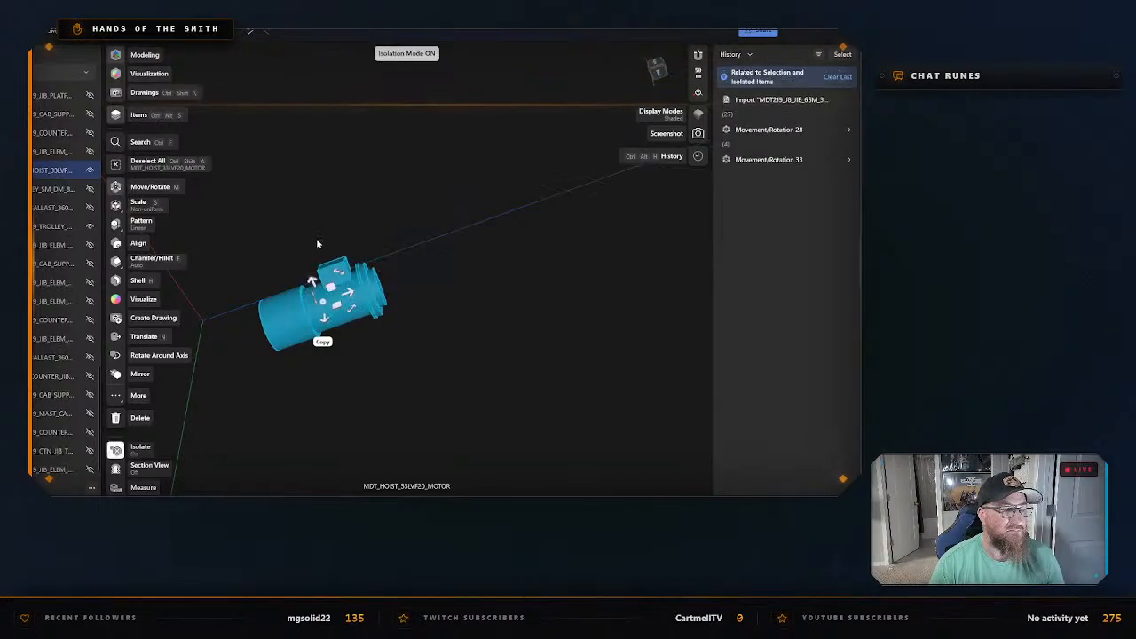
right_click(290, 321)
click(308, 352)
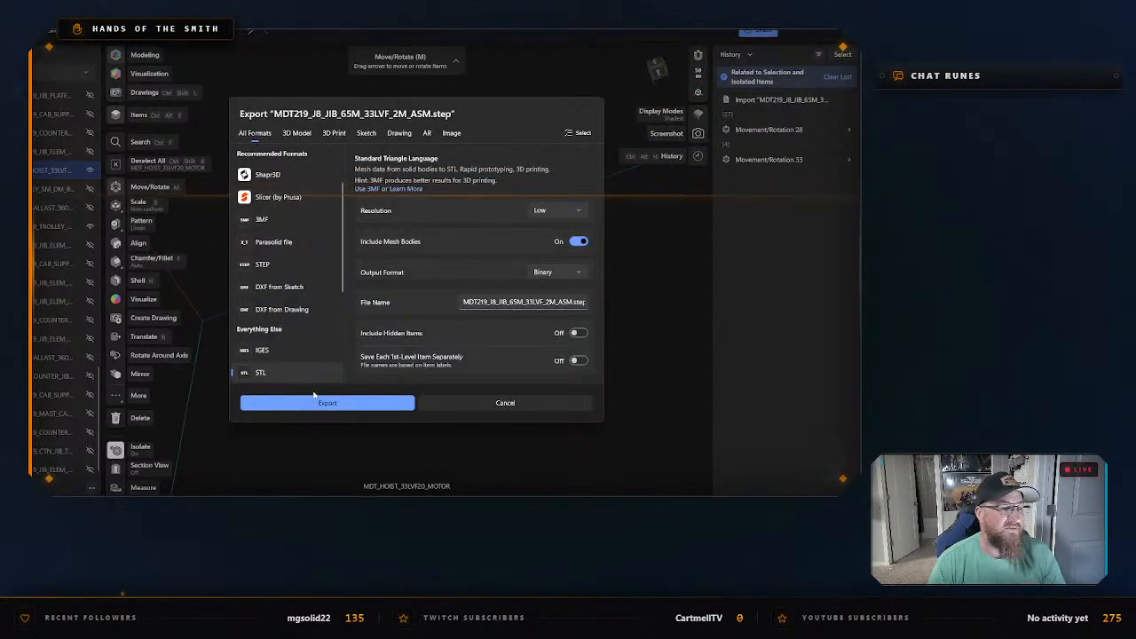
click(326, 401)
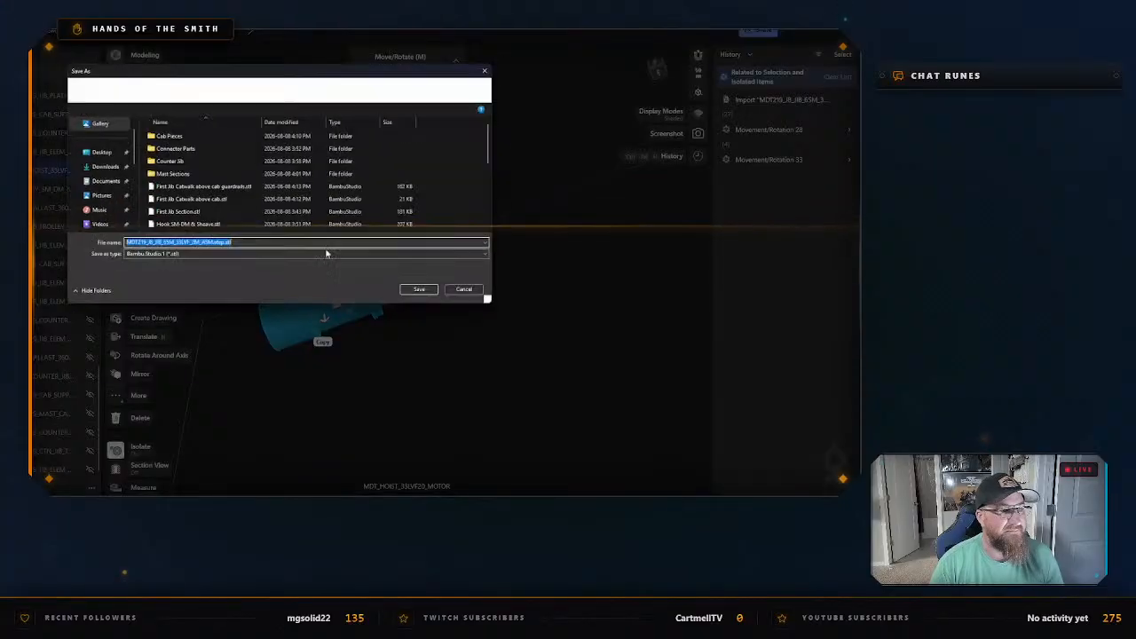
Create a "Winch pieces" folder inside "Potain MDT 219 J8 - CAD Files" and open it as the save location.
right_click(476, 184)
mouse_move(511, 322)
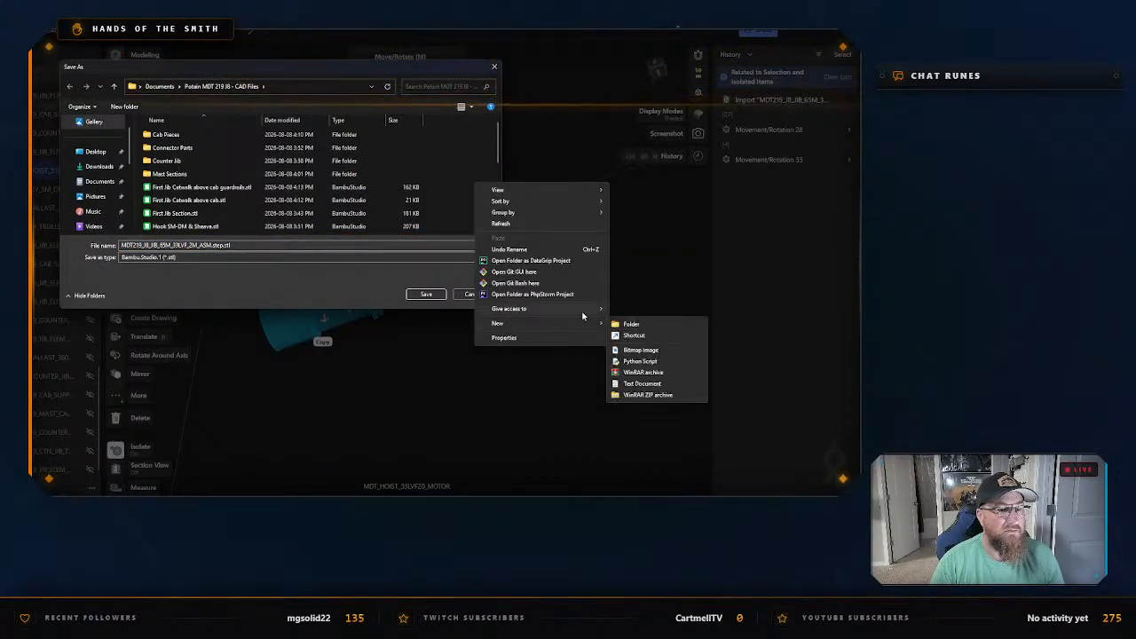
click(623, 324)
text(Winch)
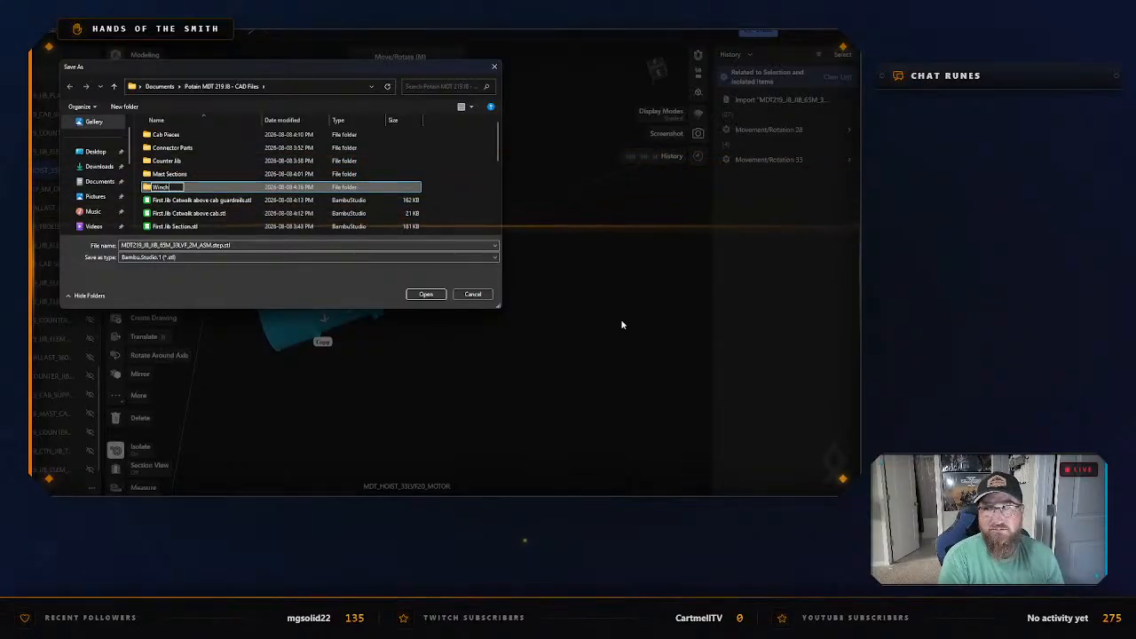
text( pieces)
key(Return)
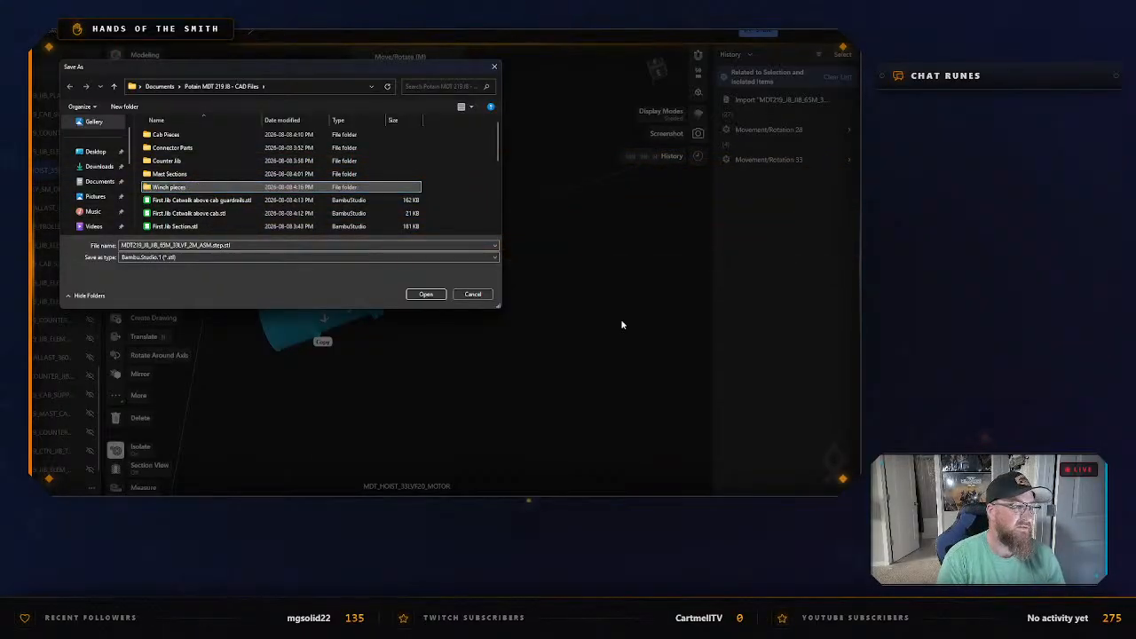
key(Return)
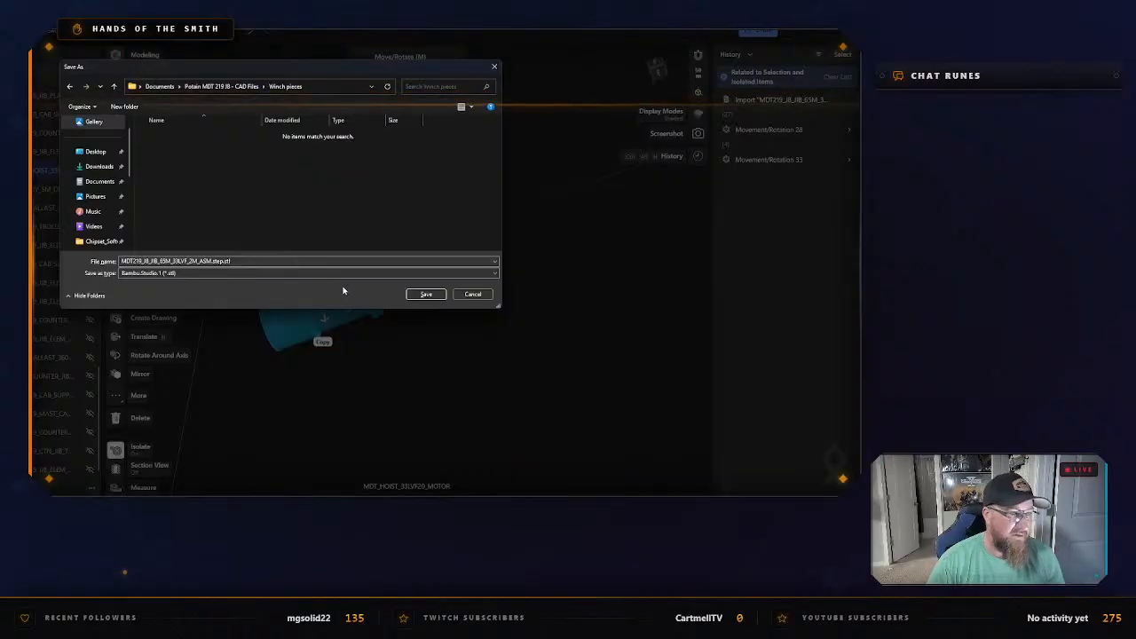
Save the motor STL as "Winch Motor" in the "Winch pieces" folder.
click(323, 262)
text(W)
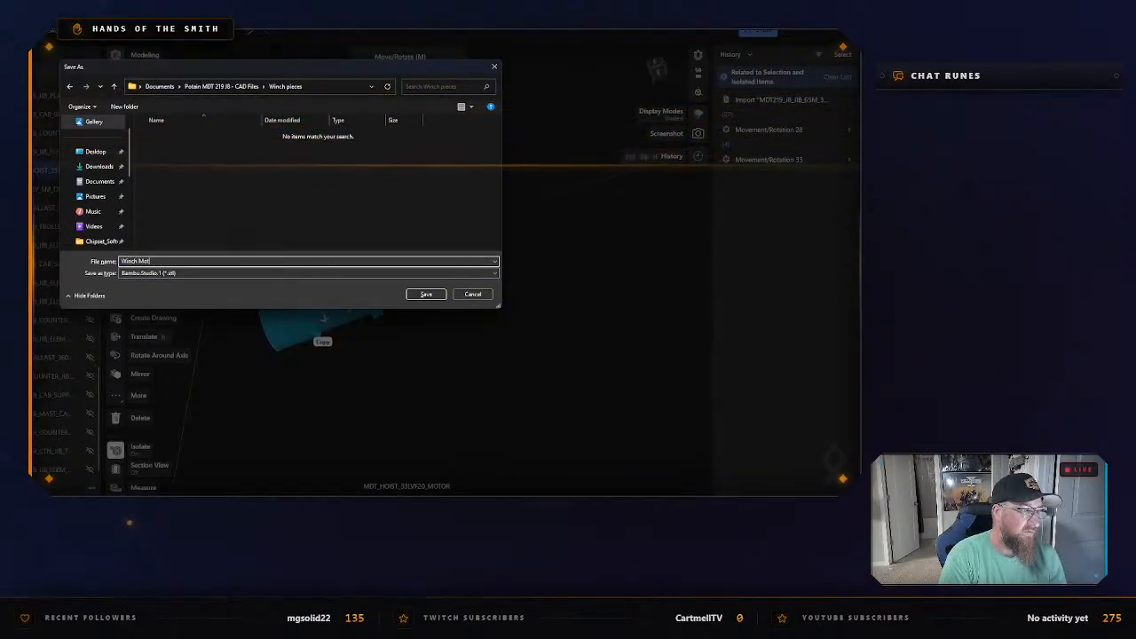
text(inch Mot)
key(Return)
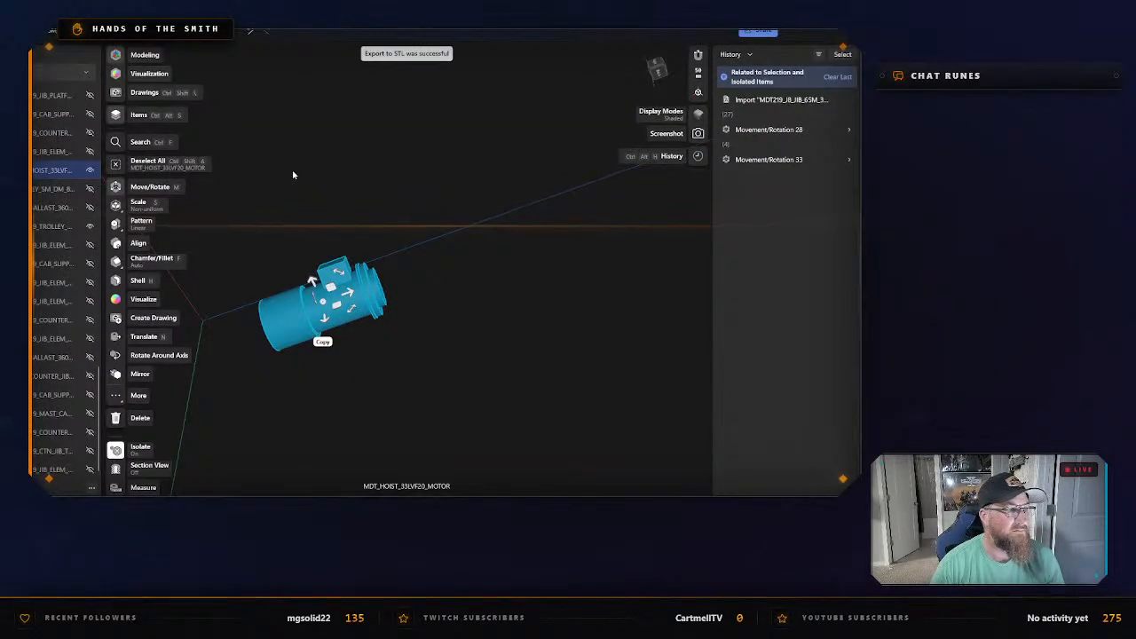
Exit the motor's isolation to bring back the winch frame and drum, and clear the selection.
click(355, 177)
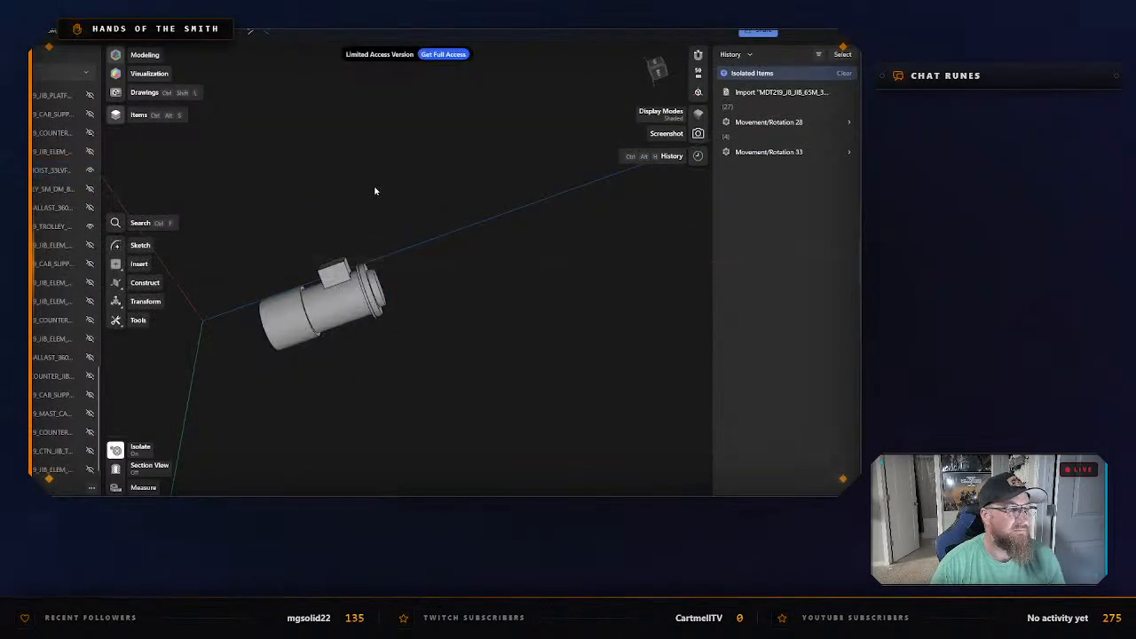
right_click(411, 233)
click(460, 246)
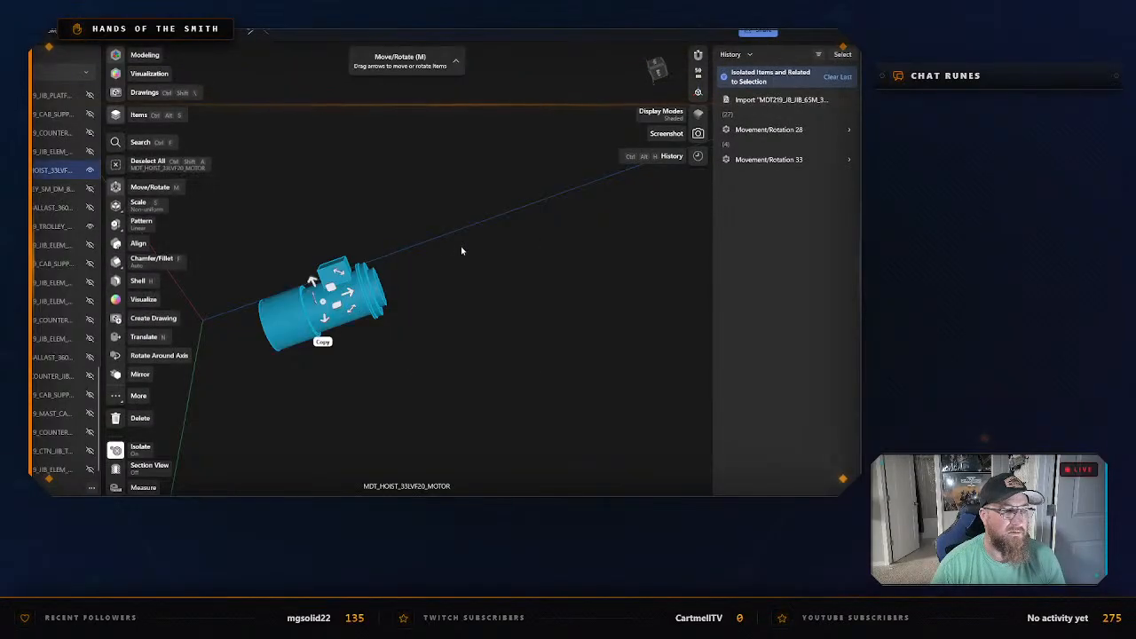
right_click(461, 246)
click(475, 268)
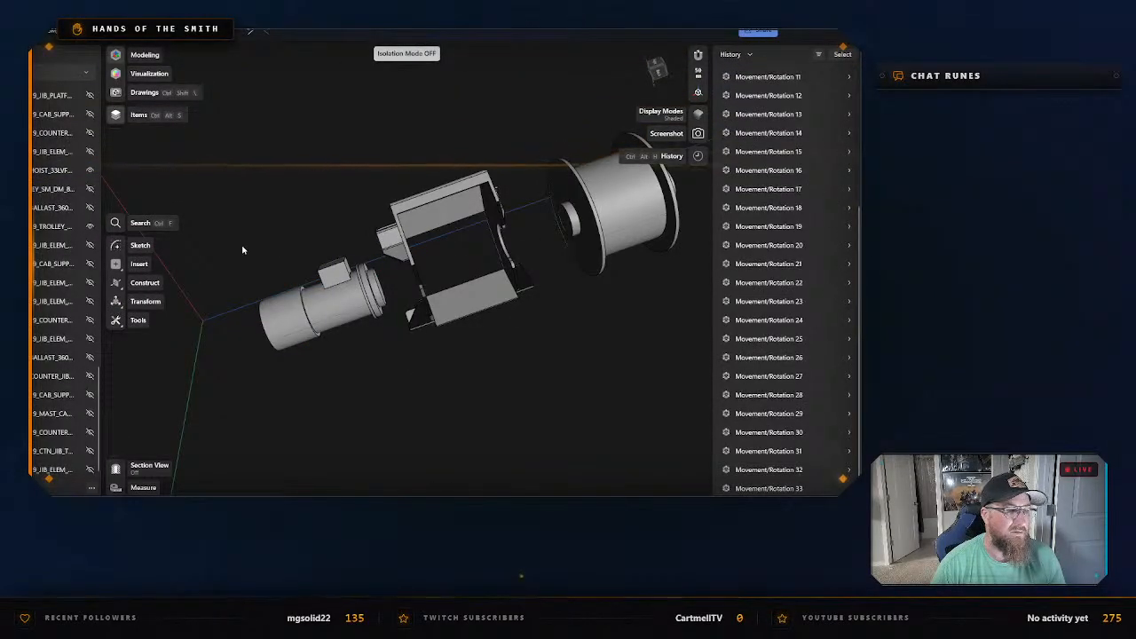
drag(241, 246, 307, 293)
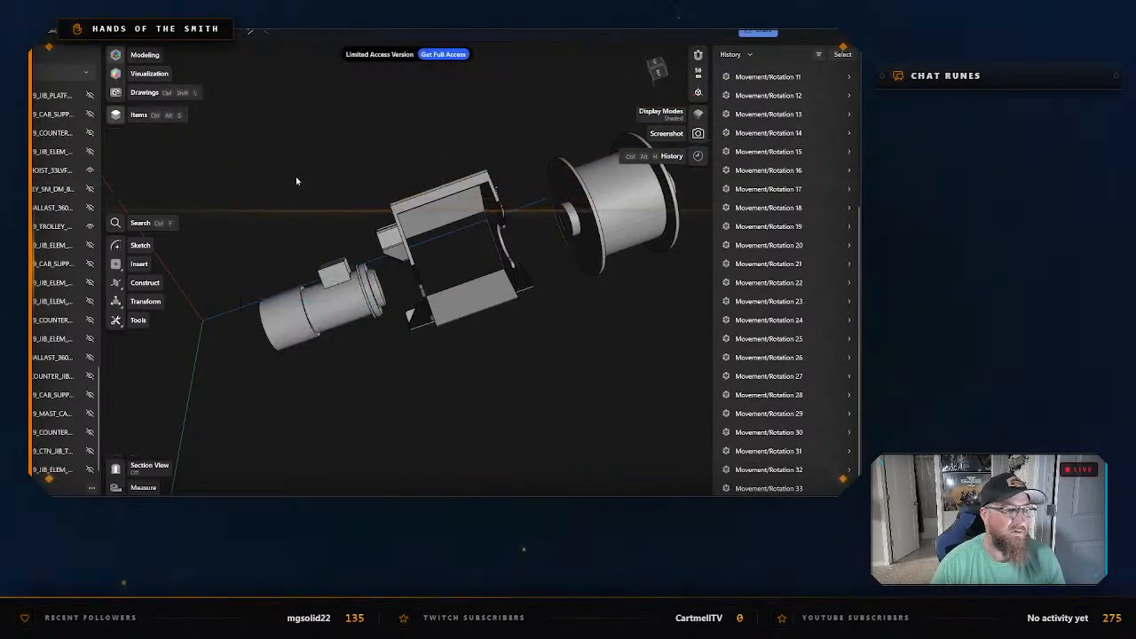
Isolate the winch frame and start its export as an STL file.
click(427, 215)
right_click(427, 215)
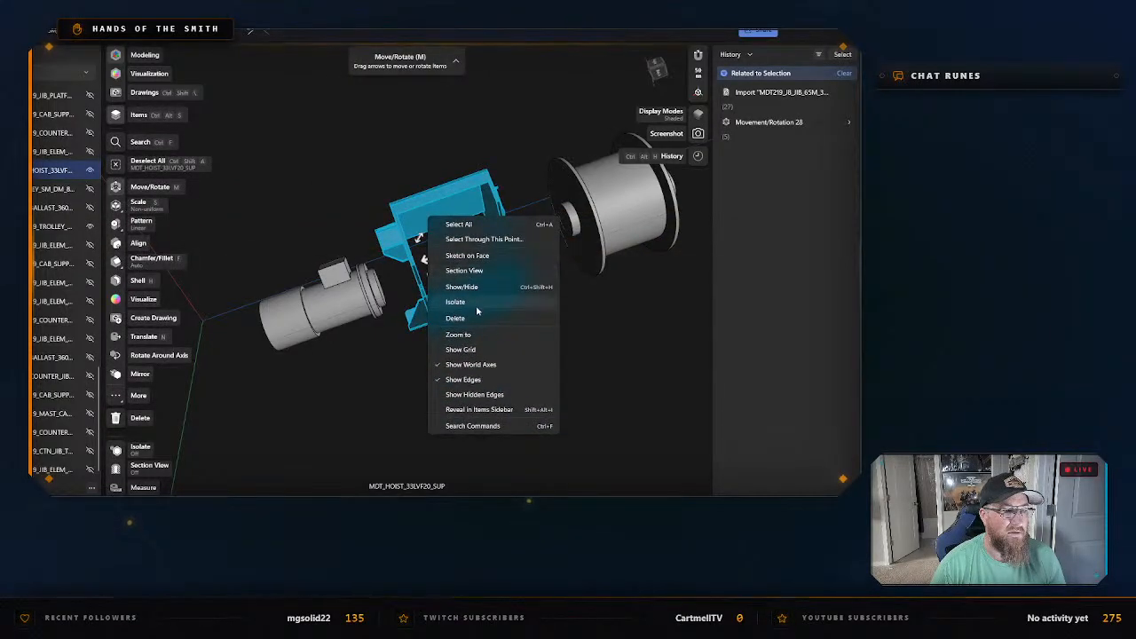
click(477, 305)
right_click(456, 216)
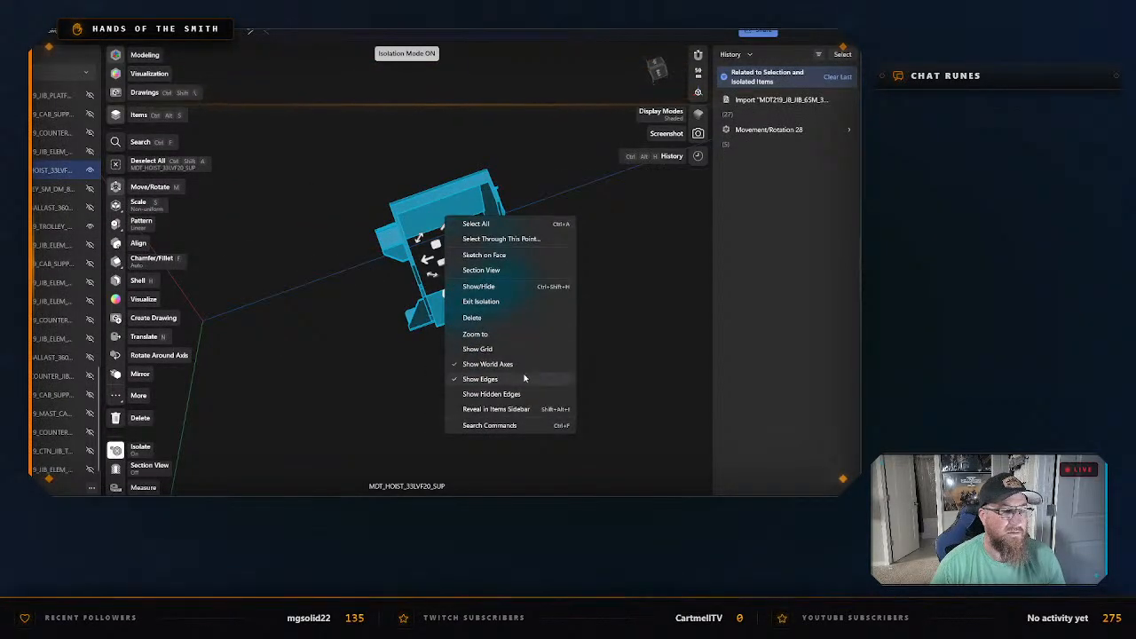
click(333, 189)
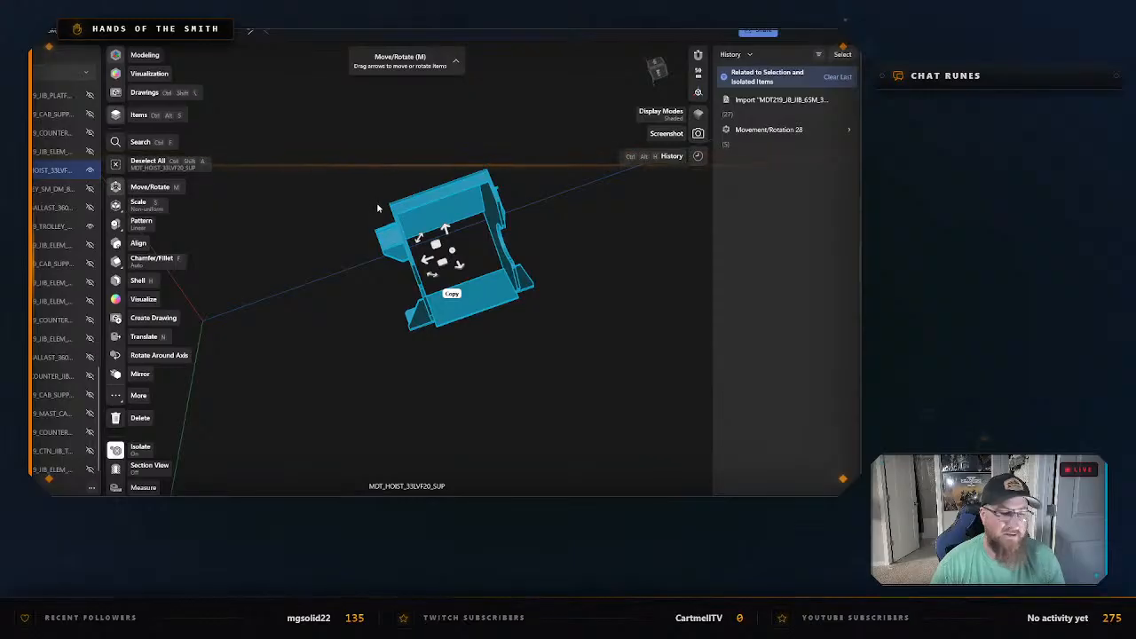
key(ctrl+e)
click(348, 405)
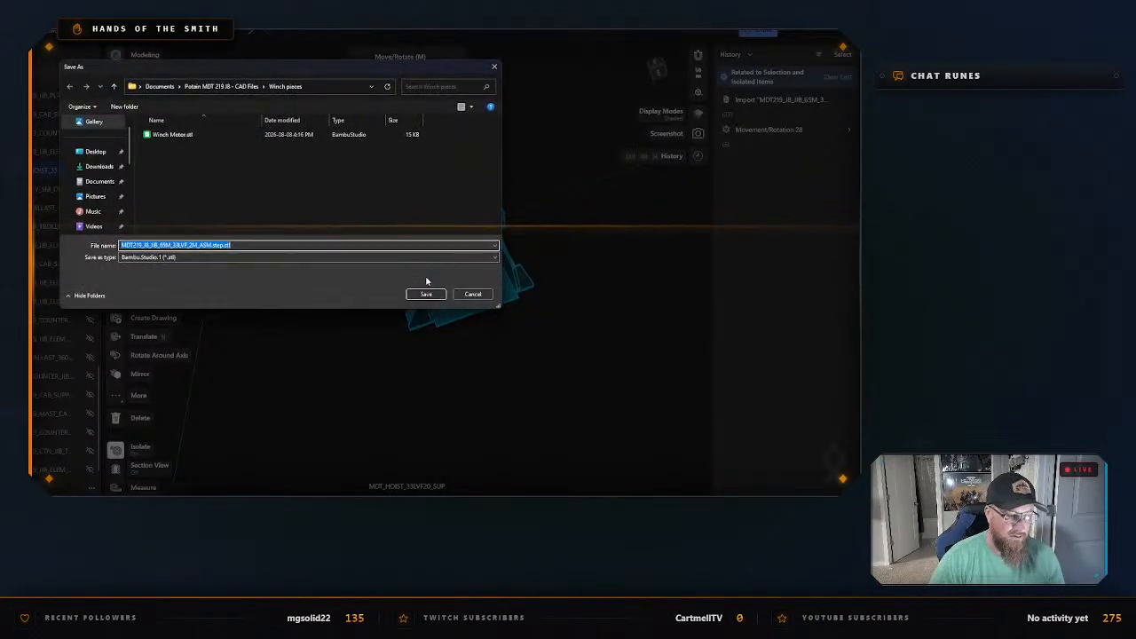
Save the frame STL as "Winch Motor Bracket" in the "Winch pieces" folder and exit the frame's isolation.
text(Winch Motor)
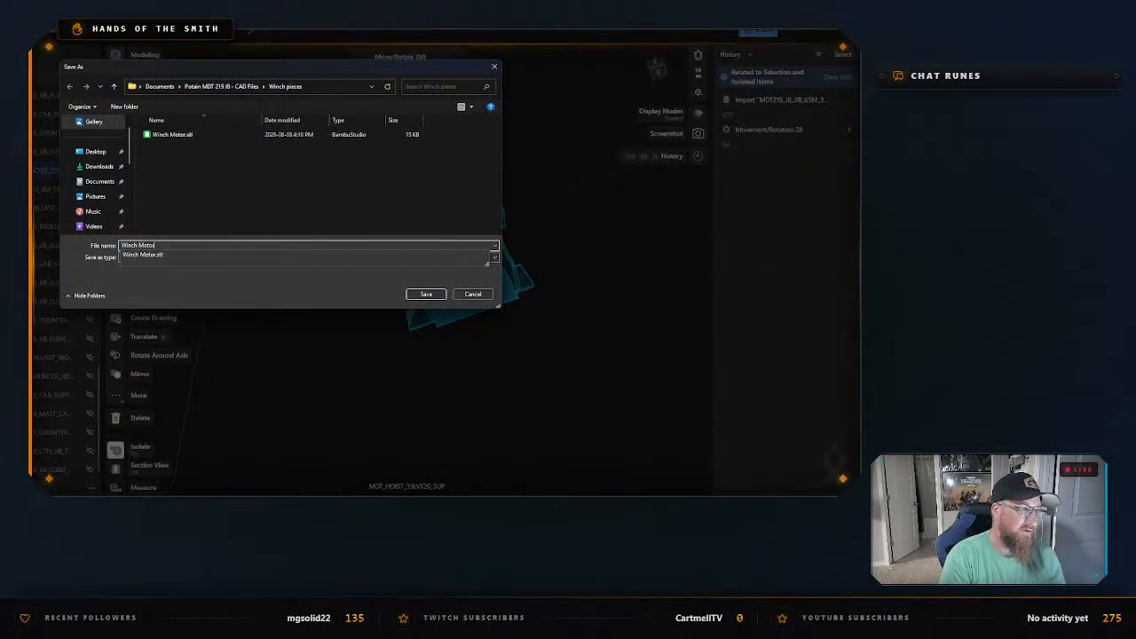
text( Bracket)
key(Return)
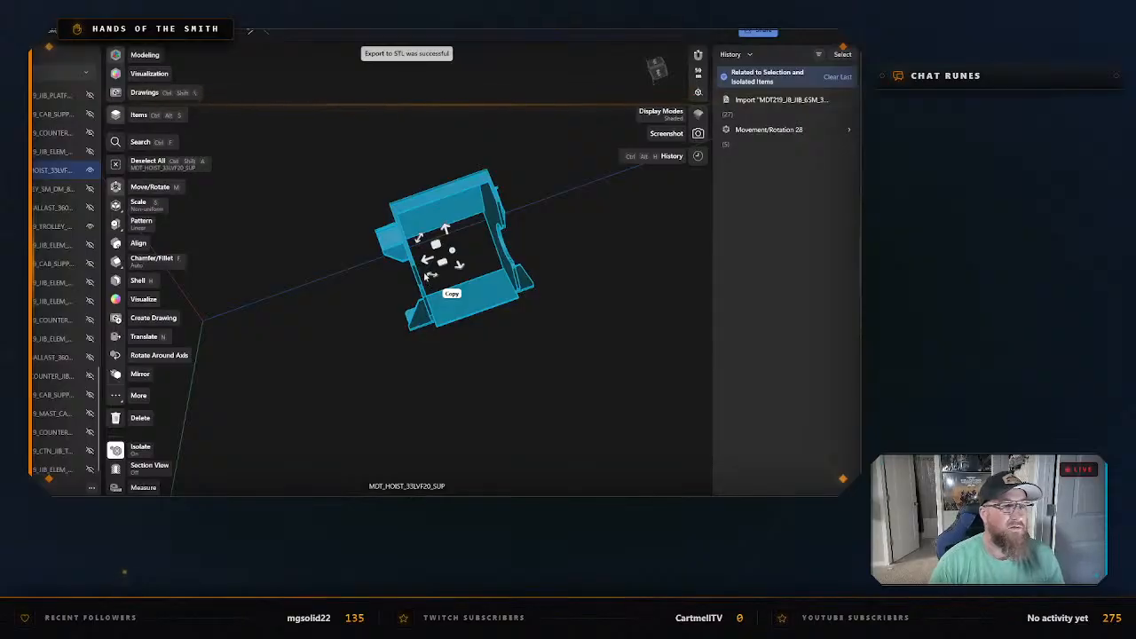
right_click(344, 184)
click(382, 219)
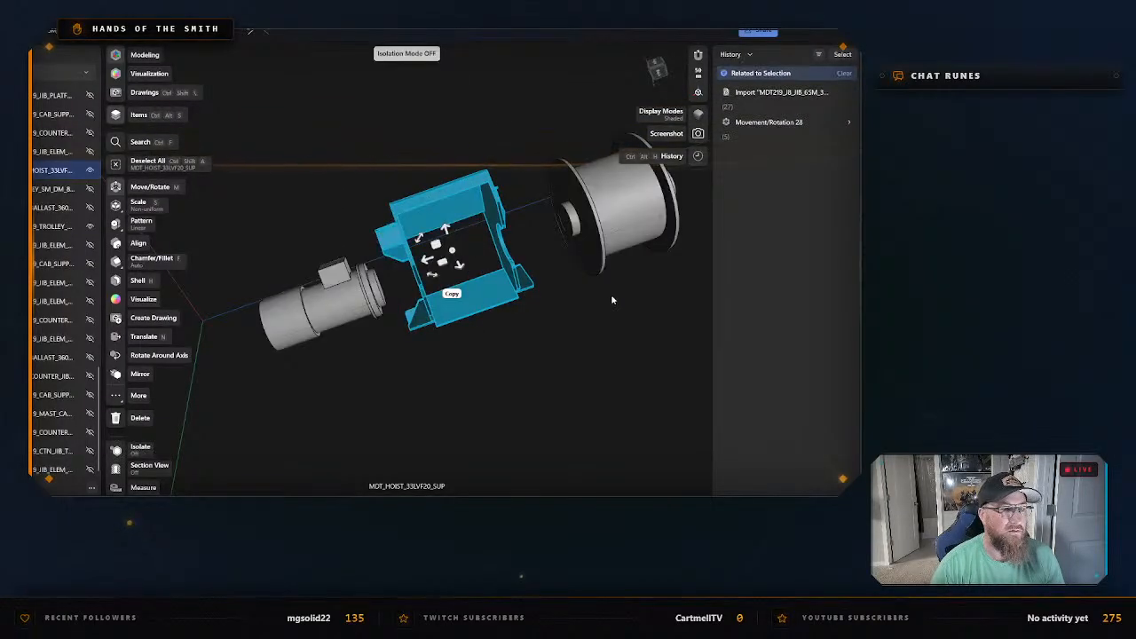
Select the whole winch drum body and isolate it.
middle_drag(629, 298, 577, 302)
drag(431, 132, 597, 317)
key(m)
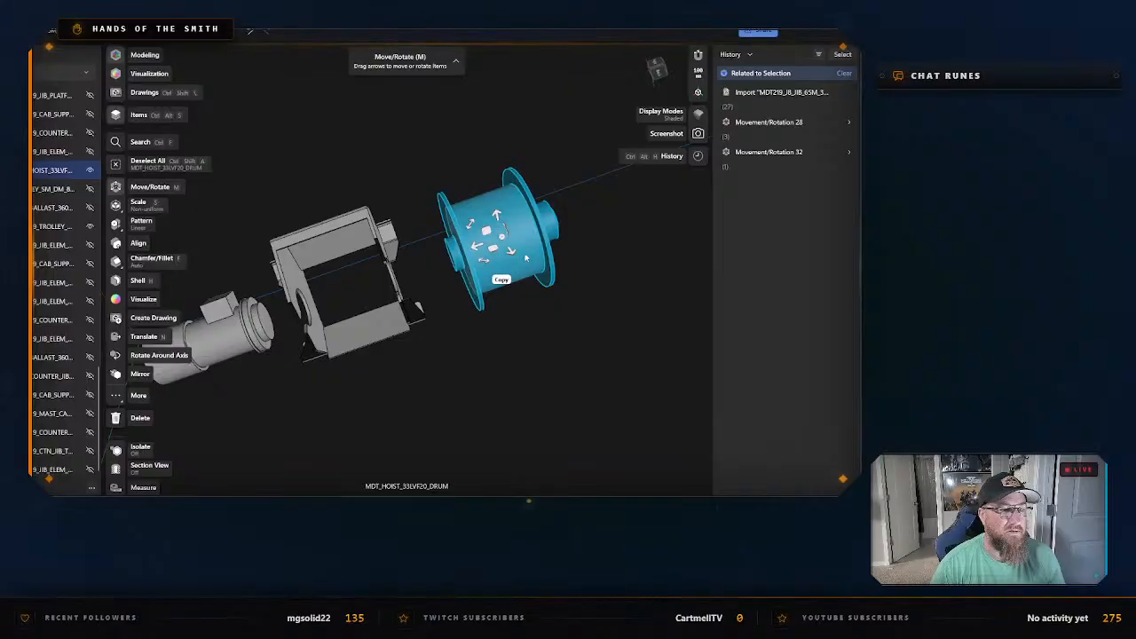
right_click(531, 253)
click(517, 259)
click(517, 259)
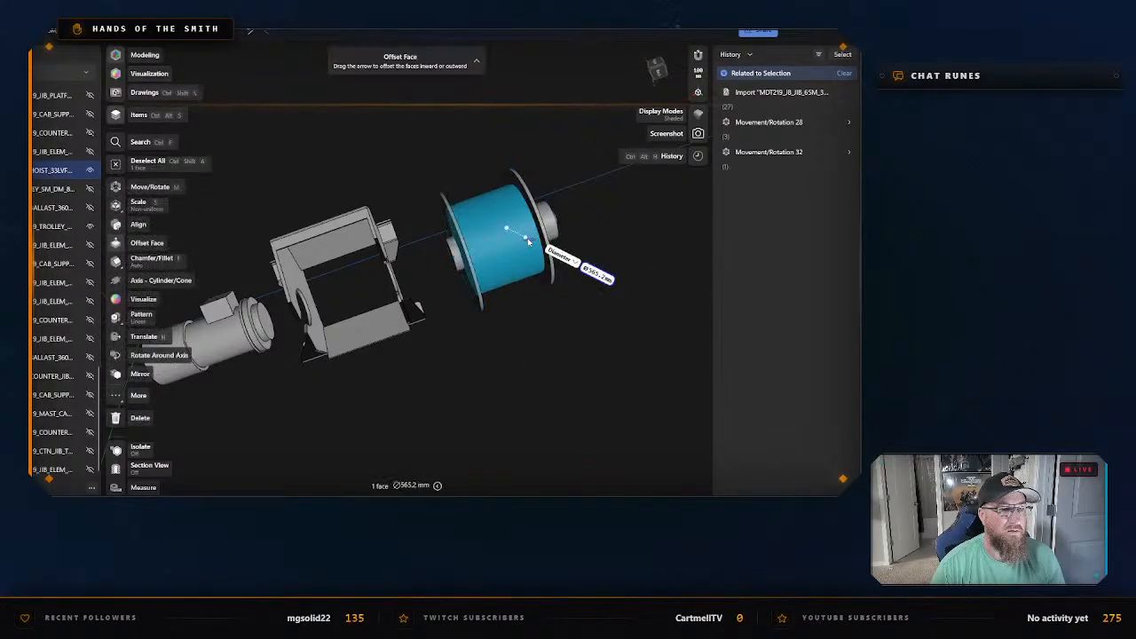
double_click(457, 256)
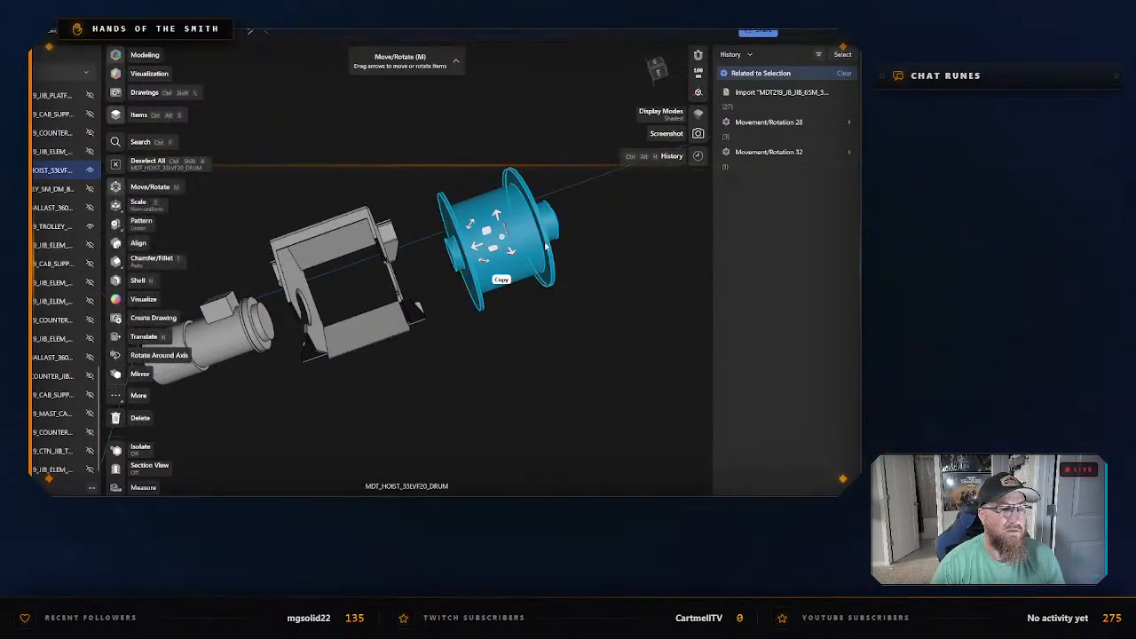
right_click(530, 245)
click(557, 328)
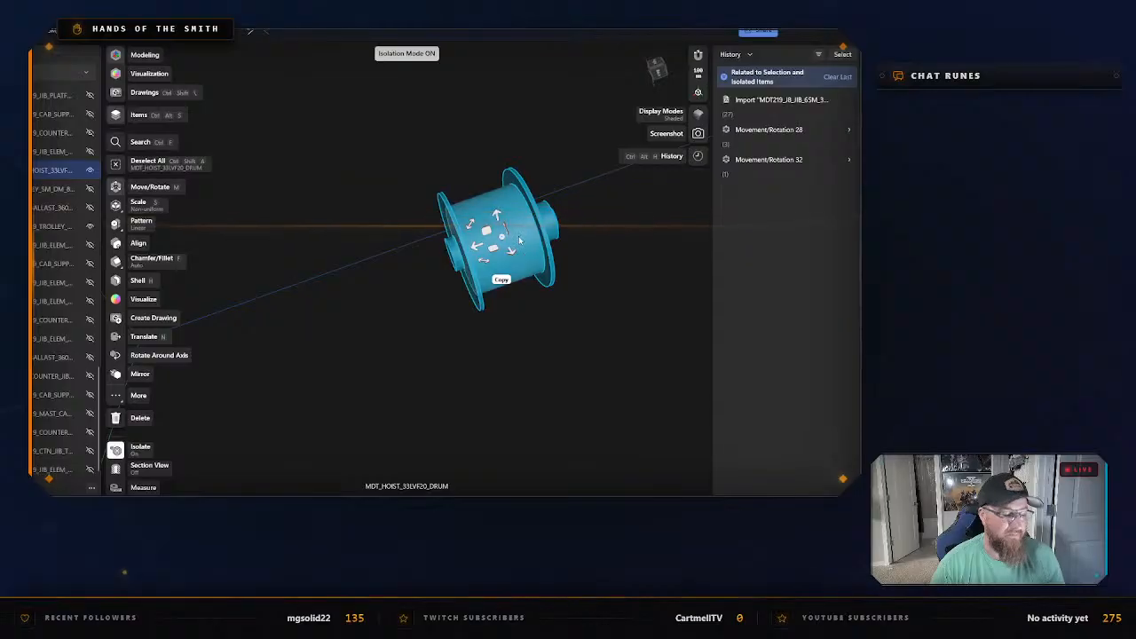
Export the drum as an STL named "Winch drum" in the "Winch pieces" folder, and exit its isolation.
key(ctrl+e)
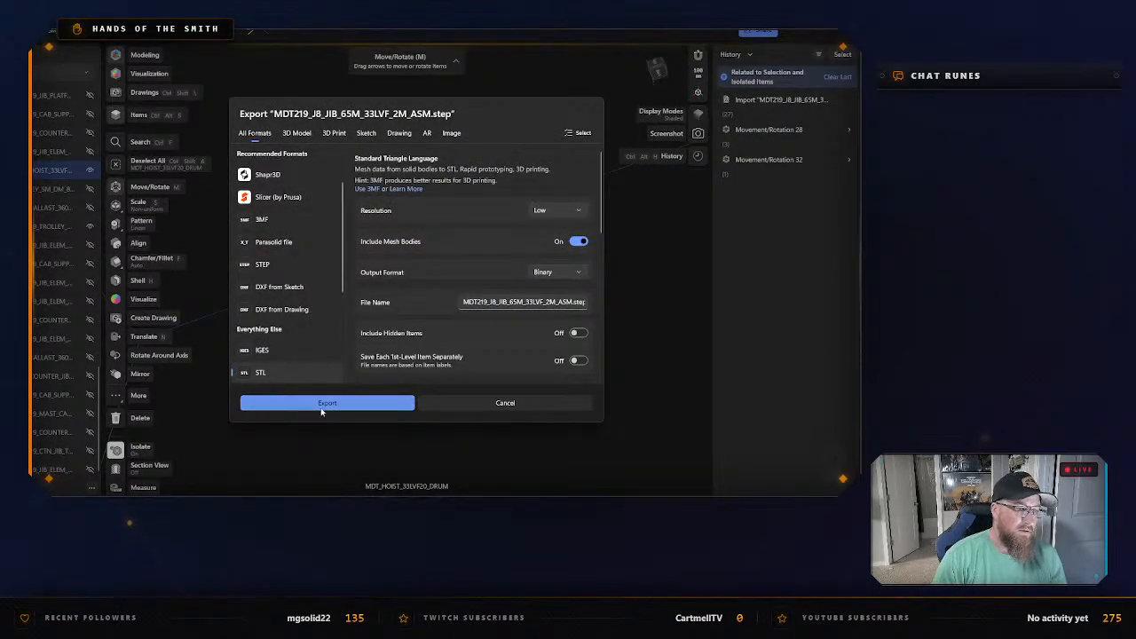
click(325, 404)
text(Winch t)
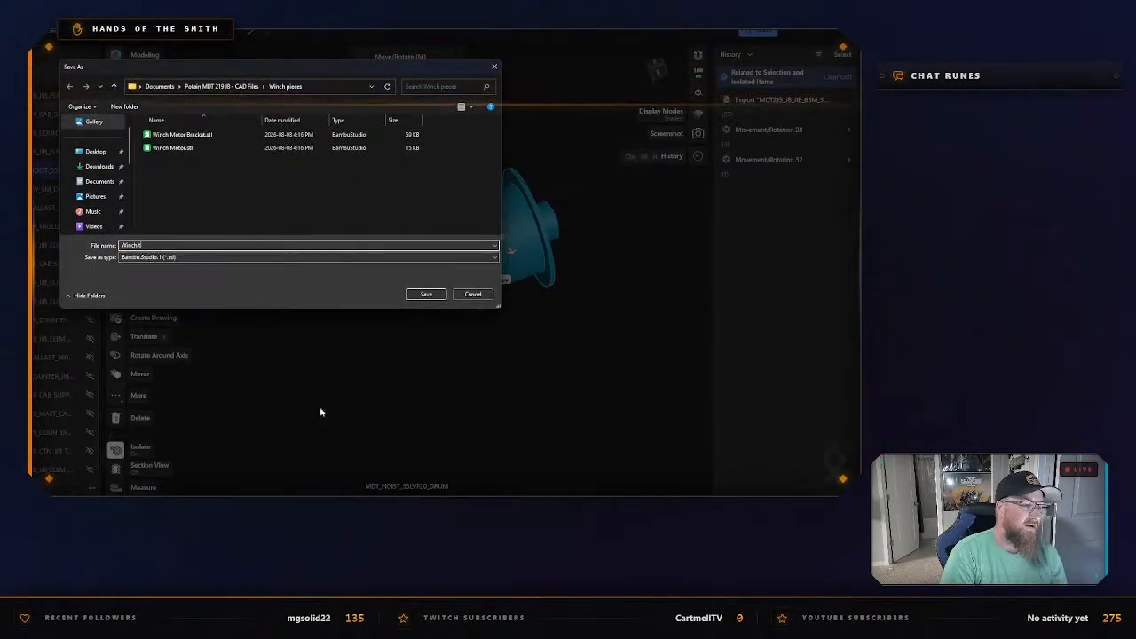
key(Return)
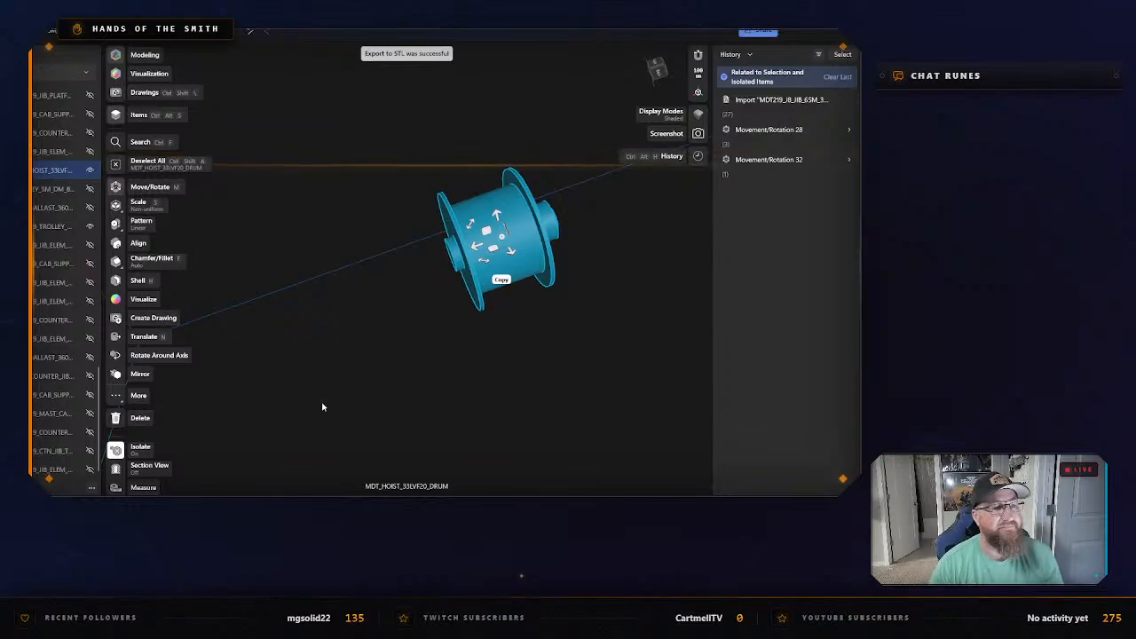
click(370, 370)
right_click(411, 346)
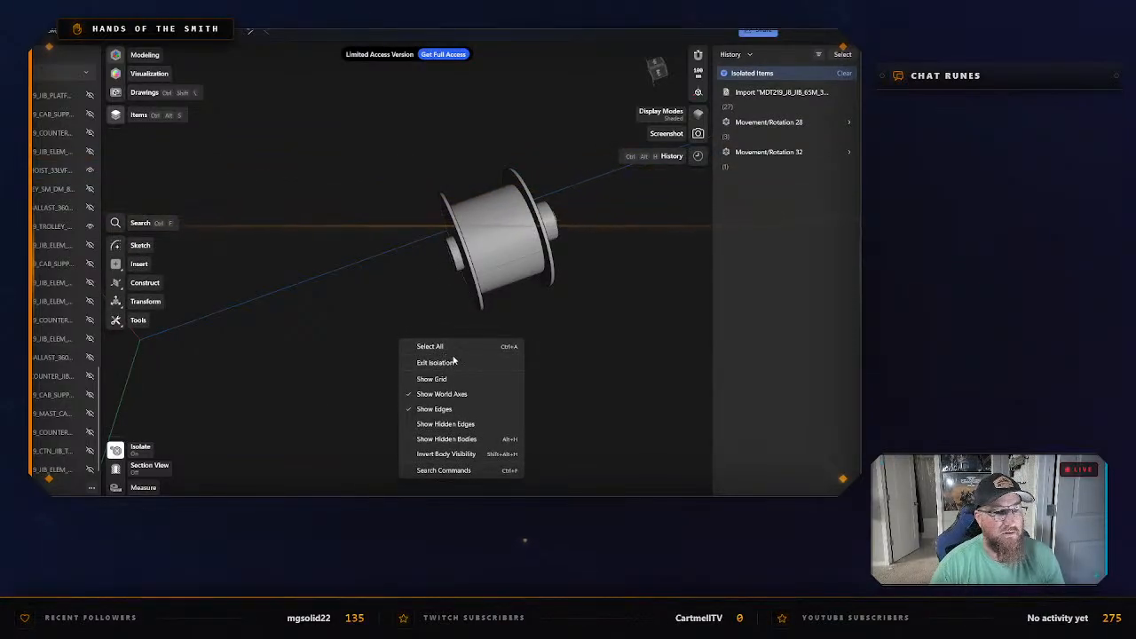
click(451, 360)
Move the yellow jib platform about 1,030 mm away from the trolley winch.
scroll(446, 358, down, 5)
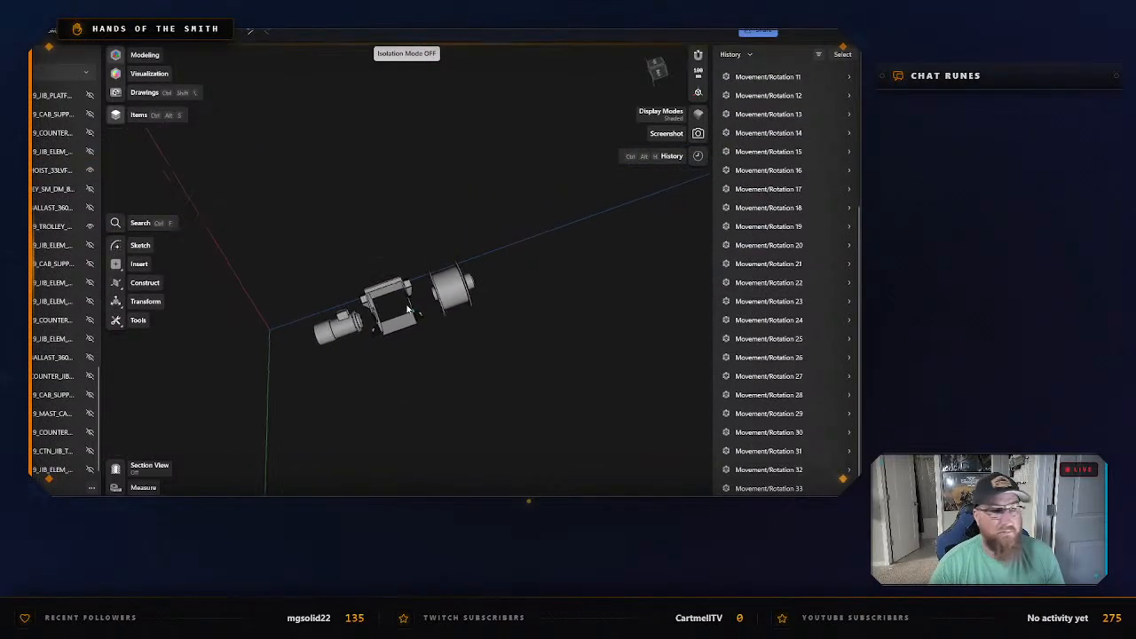
right_drag(350, 168, 412, 356)
scroll(509, 337, up, 8)
click(450, 289)
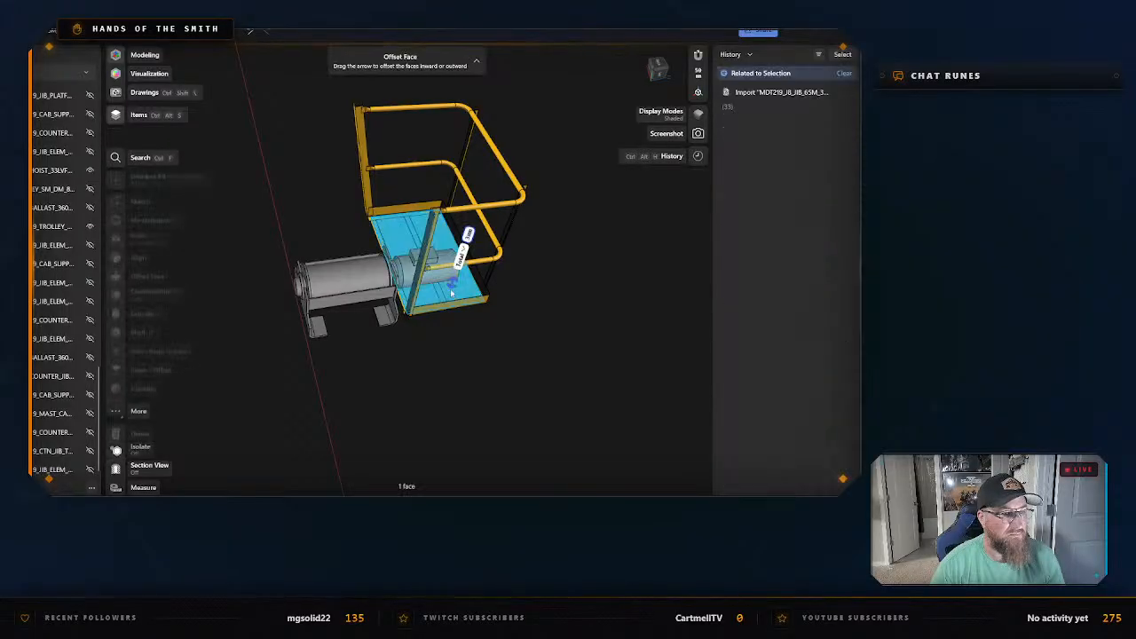
drag(402, 211, 520, 237)
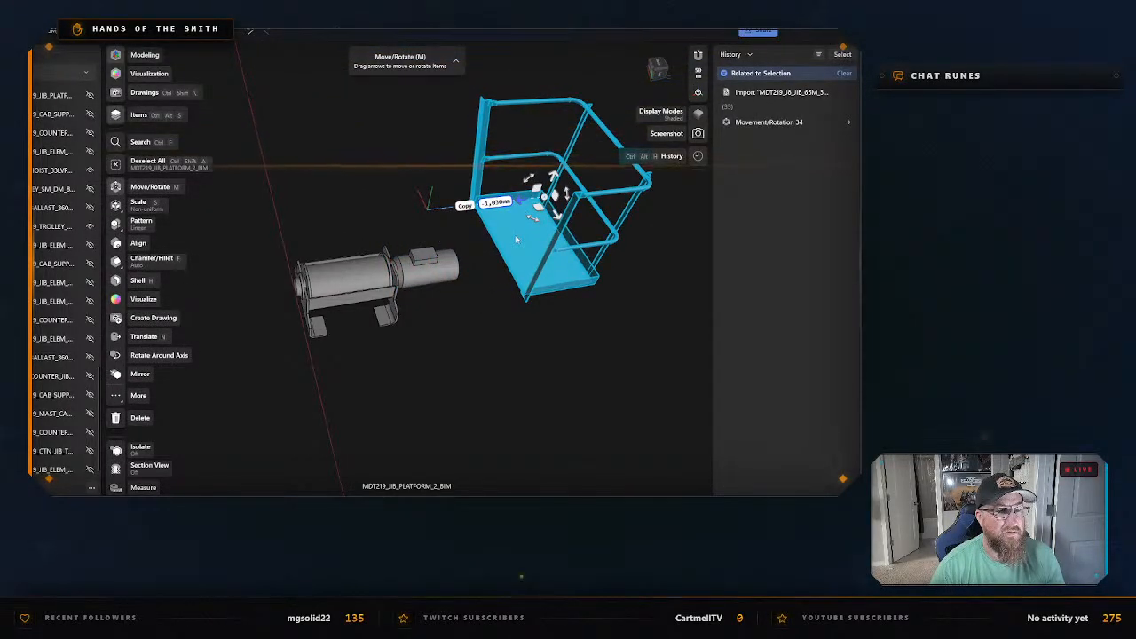
Isolate the yellow jib platform and start its export as an STL file.
right_click(516, 238)
click(545, 323)
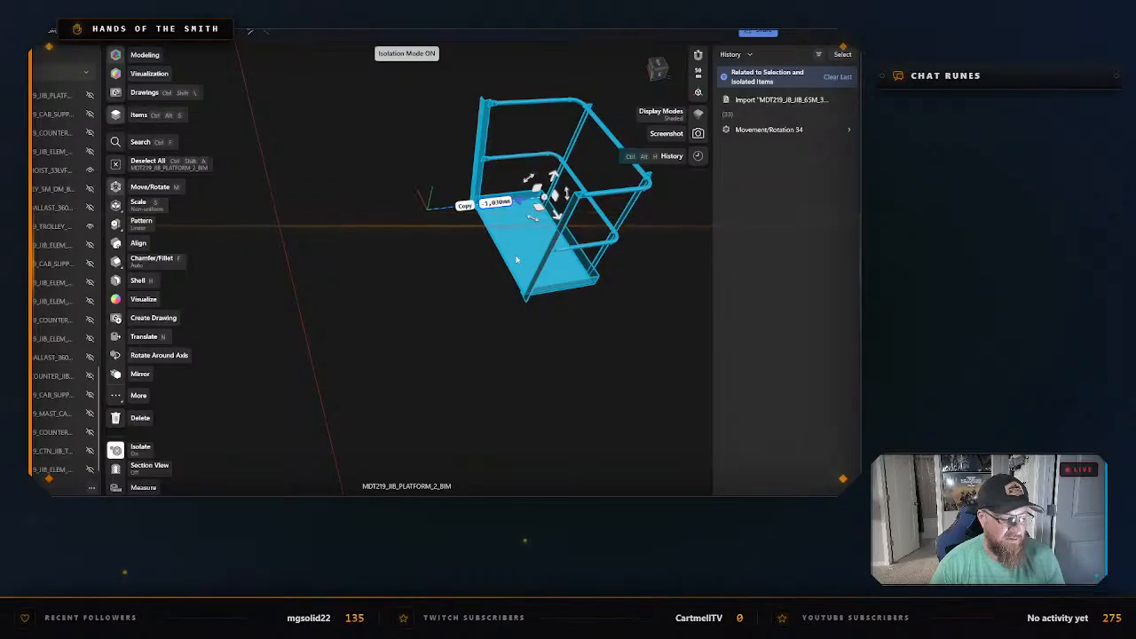
key(ctrl+e)
click(369, 403)
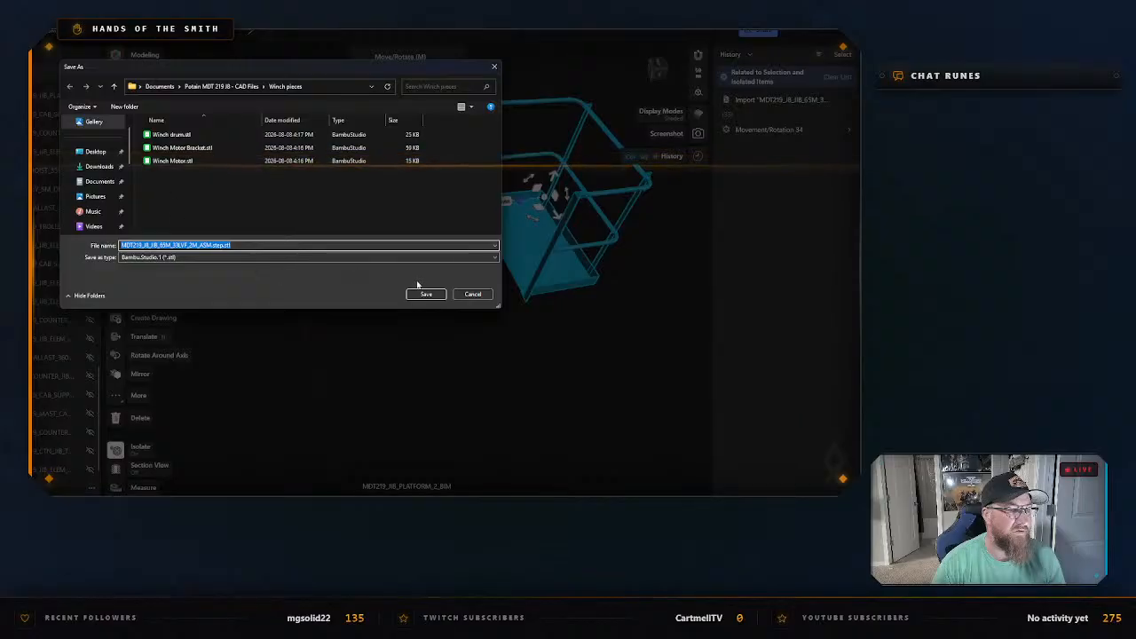
Create a "Trolley Pieces" folder inside "Potain MDT 219 J8 - CAD Files" and open it as the save location.
click(223, 86)
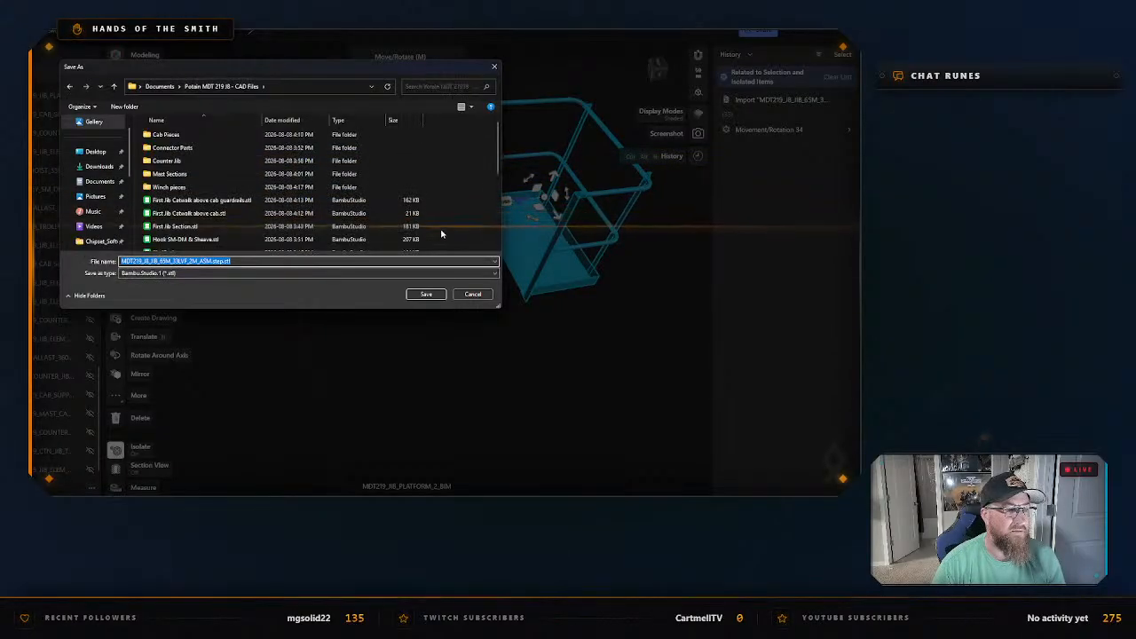
right_click(454, 218)
mouse_move(496, 355)
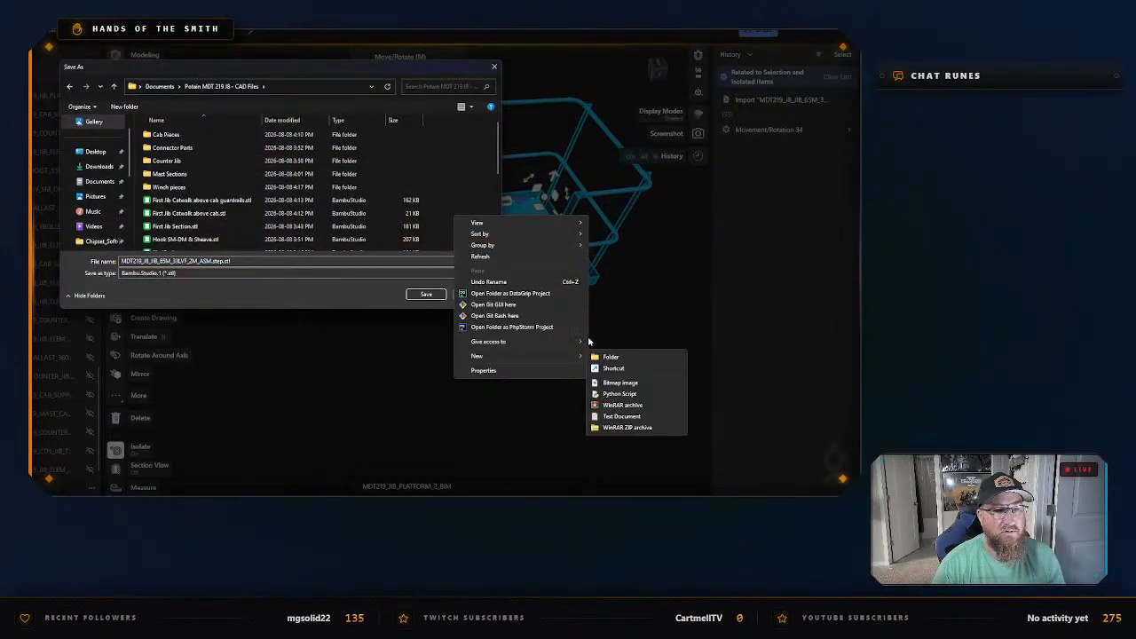
click(632, 357)
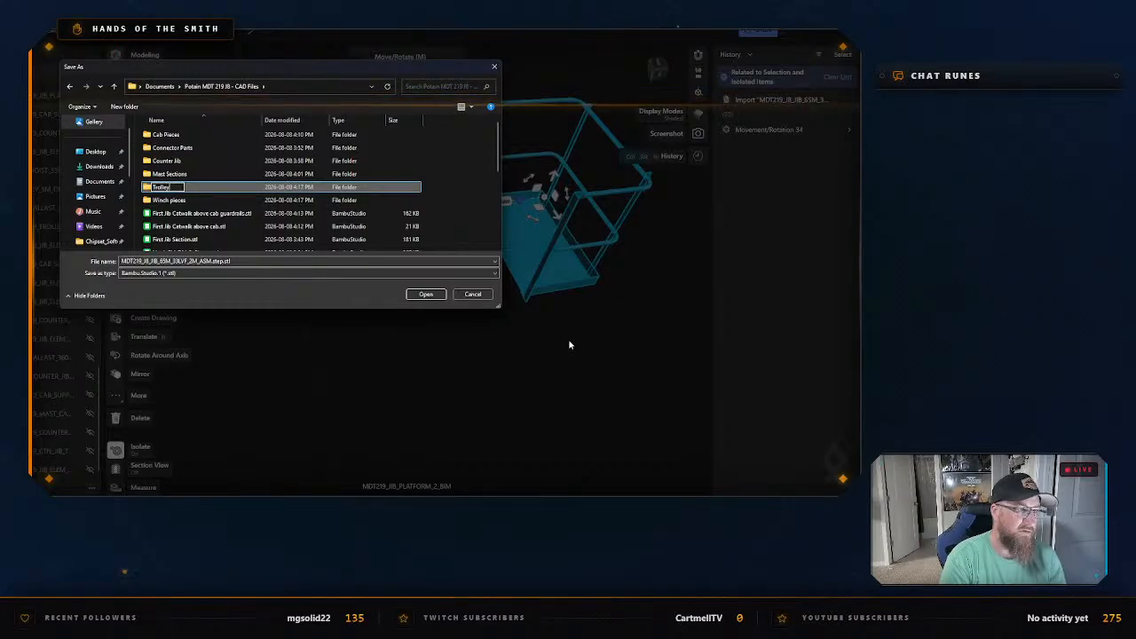
text(Trolley Pieces)
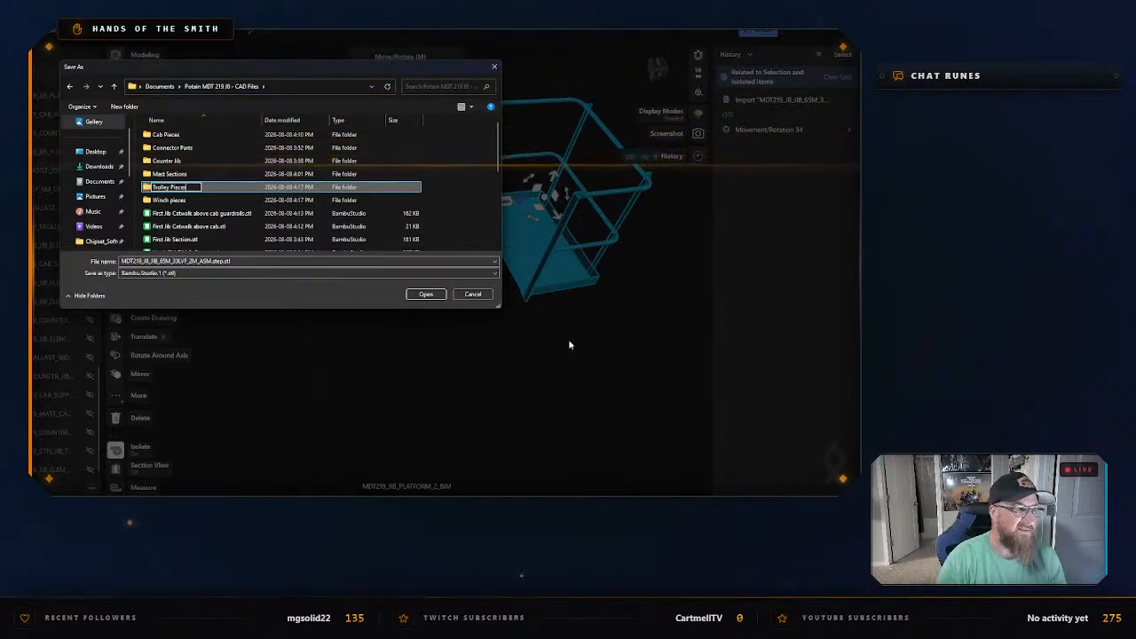
click(423, 298)
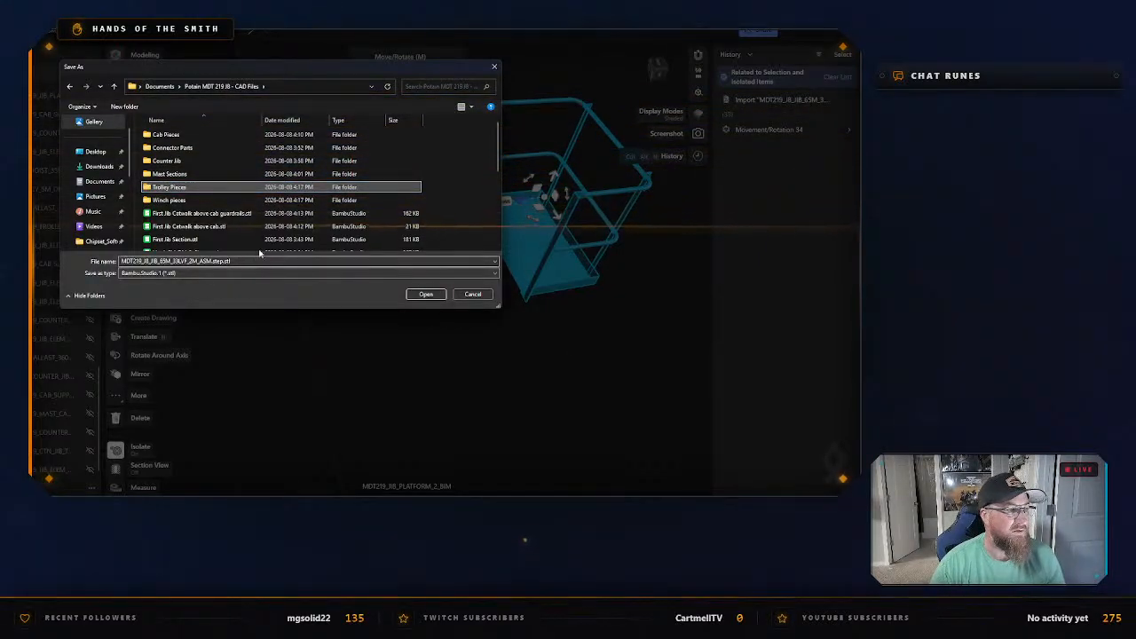
double_click(215, 187)
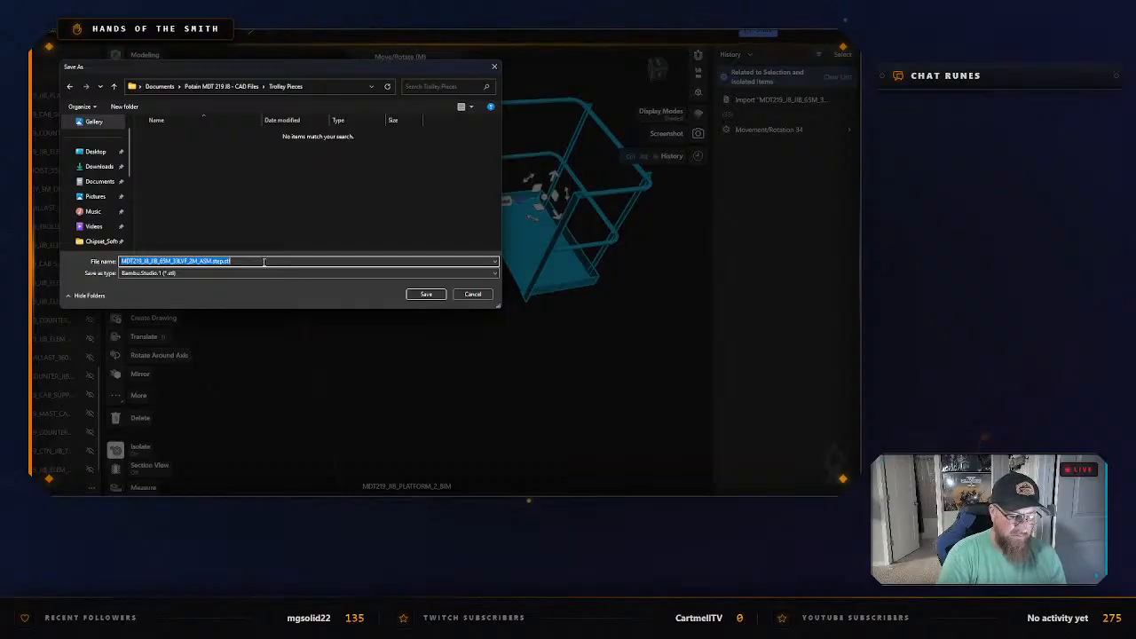
Save the platform STL as "Trolley Catwalk" in the "Trolley Pieces" folder, and exit the platform's isolation.
text(Trolley)
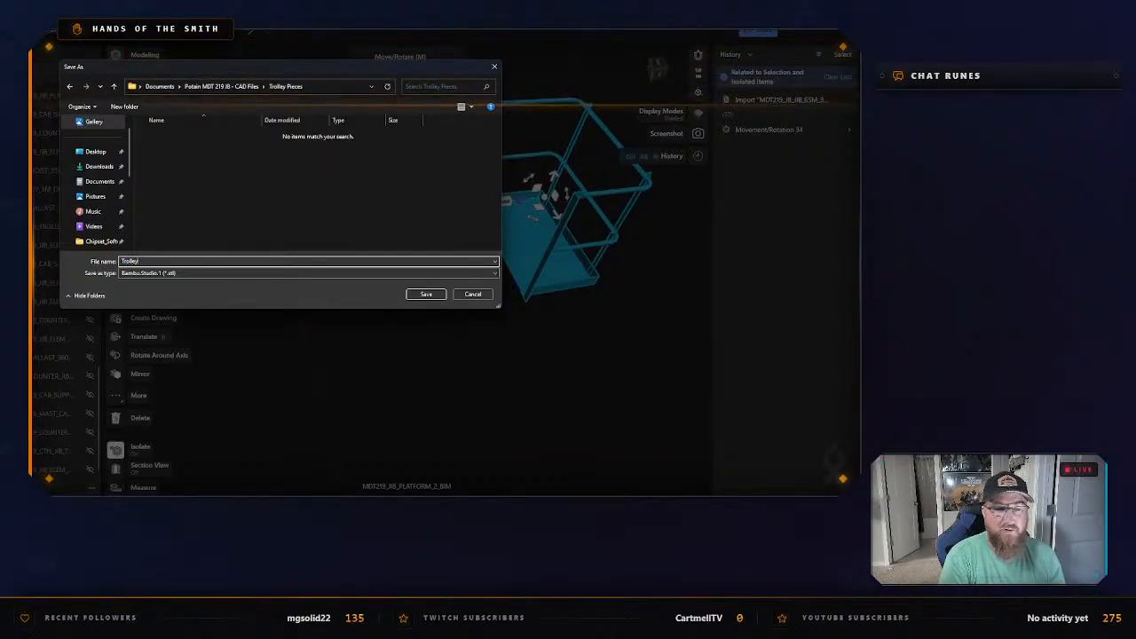
text( Catwalk)
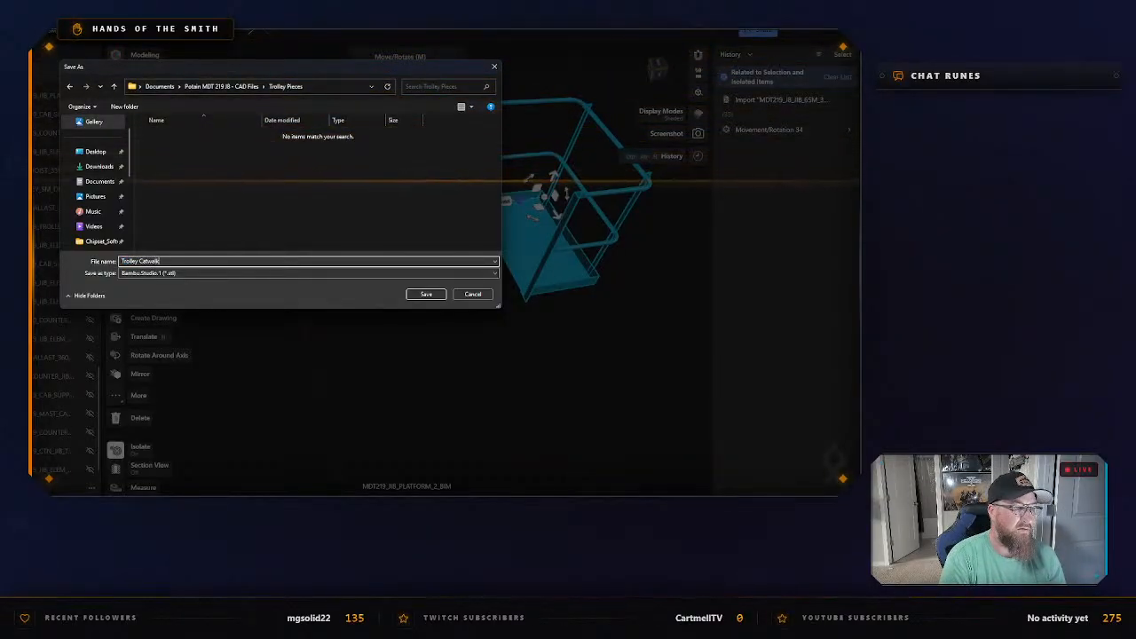
key(Return)
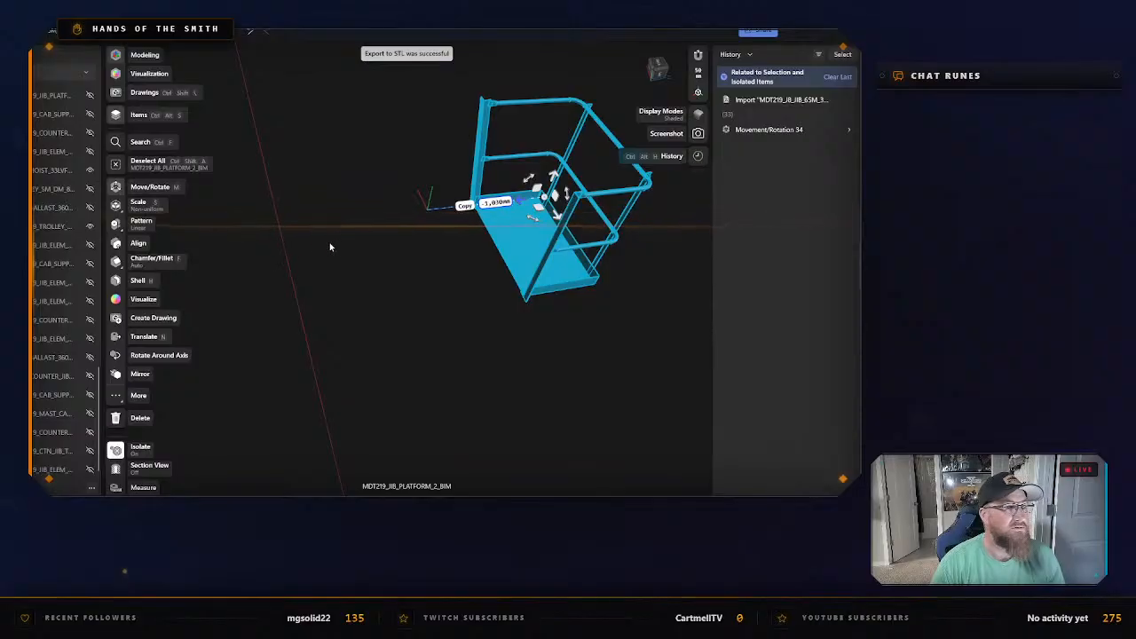
key(Escape)
right_click(372, 262)
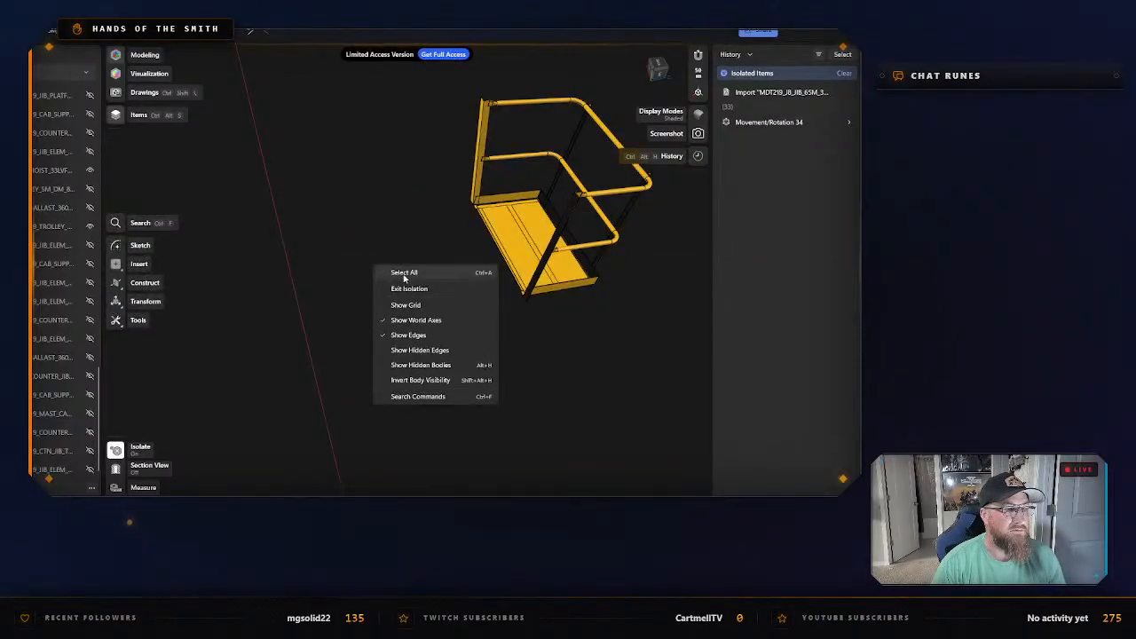
click(404, 285)
Isolate the trolley winch and start its export as an STL file.
drag(255, 216, 461, 379)
key(m)
right_click(428, 277)
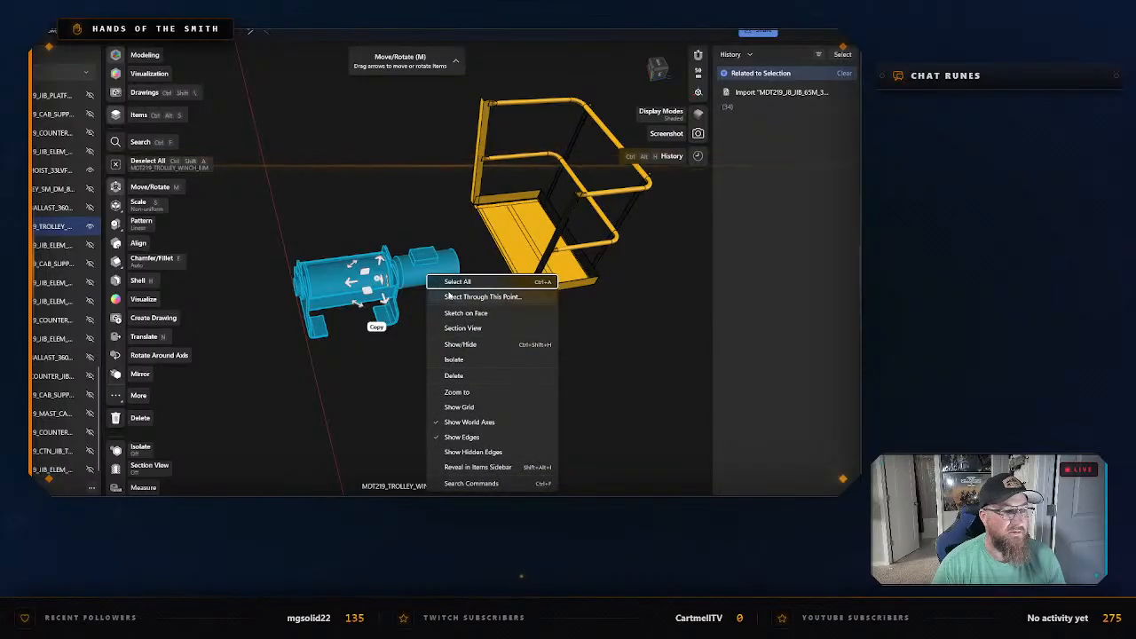
key(Escape)
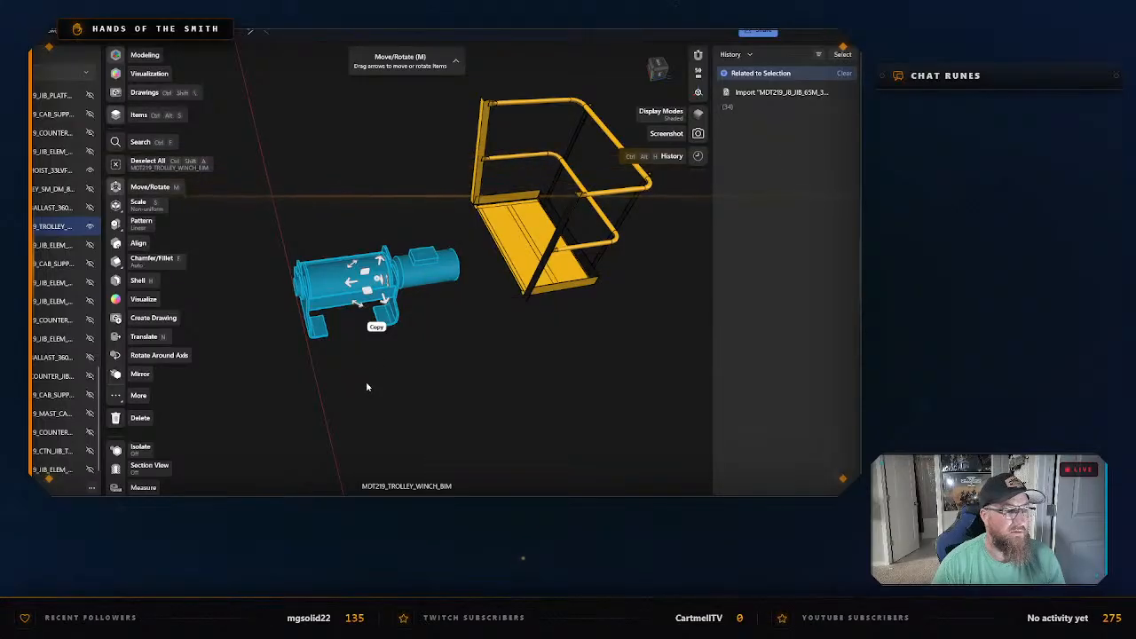
right_click(340, 291)
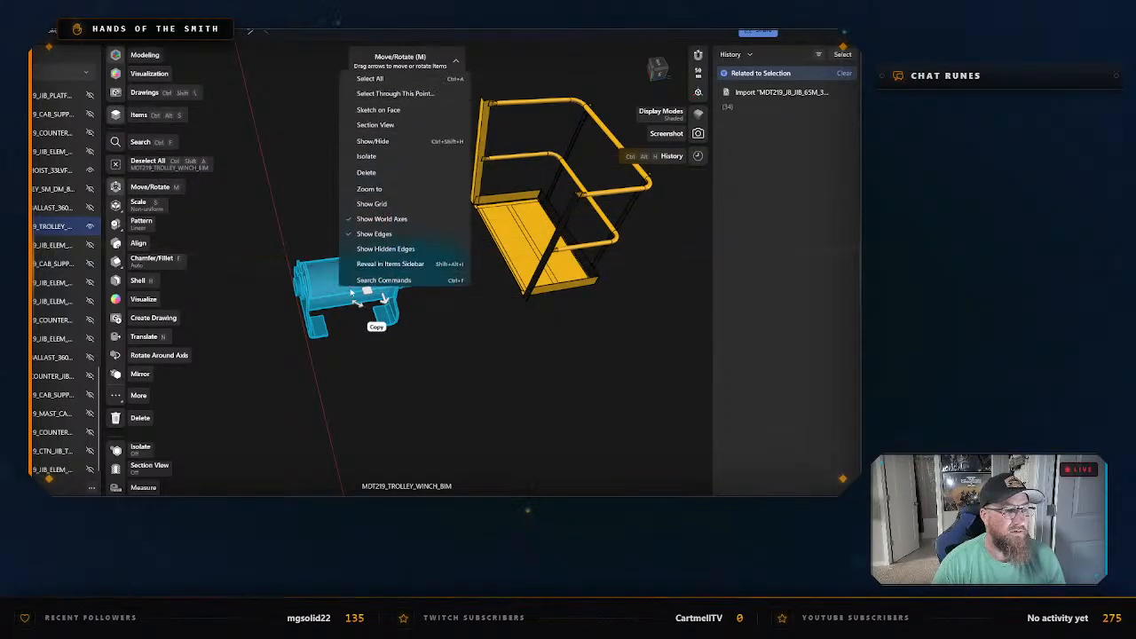
click(368, 154)
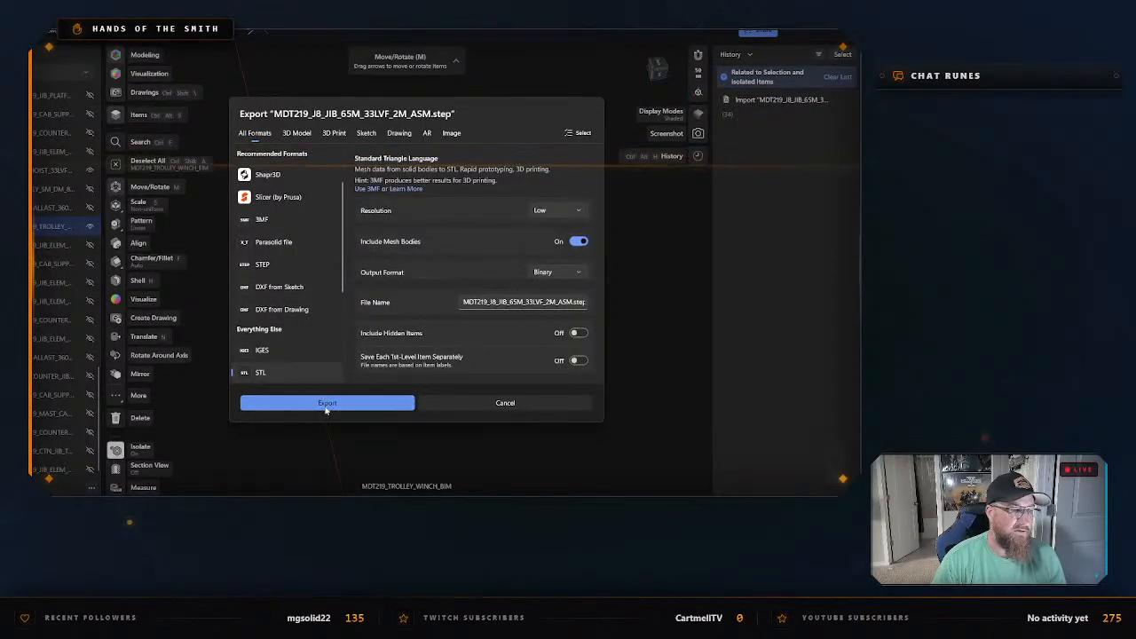
click(327, 403)
Save the trolley winch STL as "Trolley Motor" in the "Trolley Pieces" folder and clear the selection.
text(Tro)
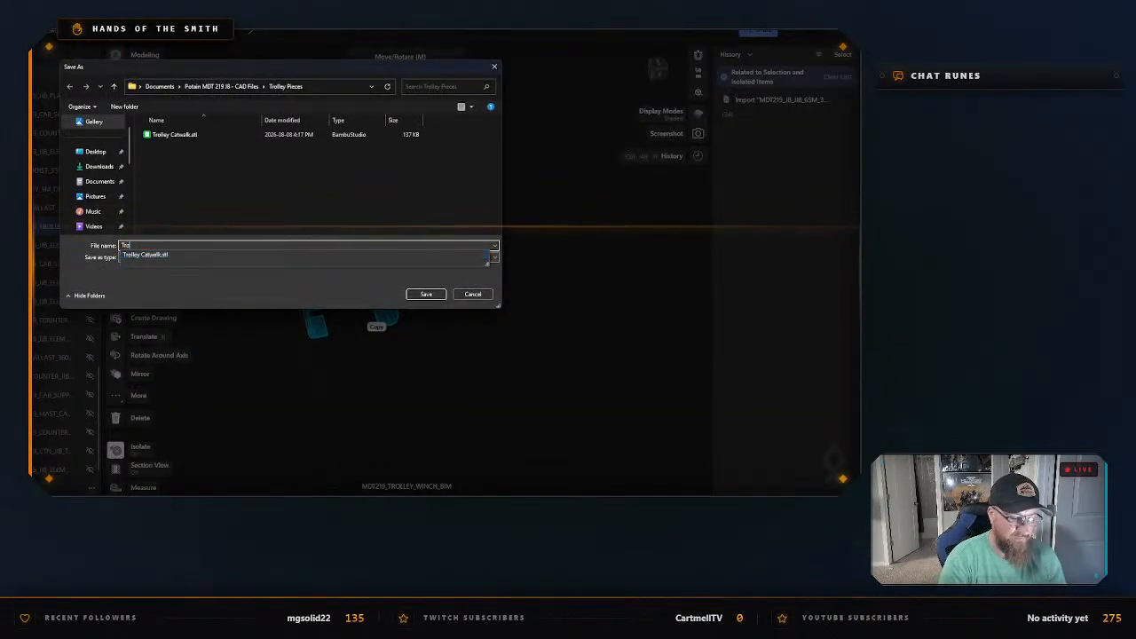
text(lley Winch)
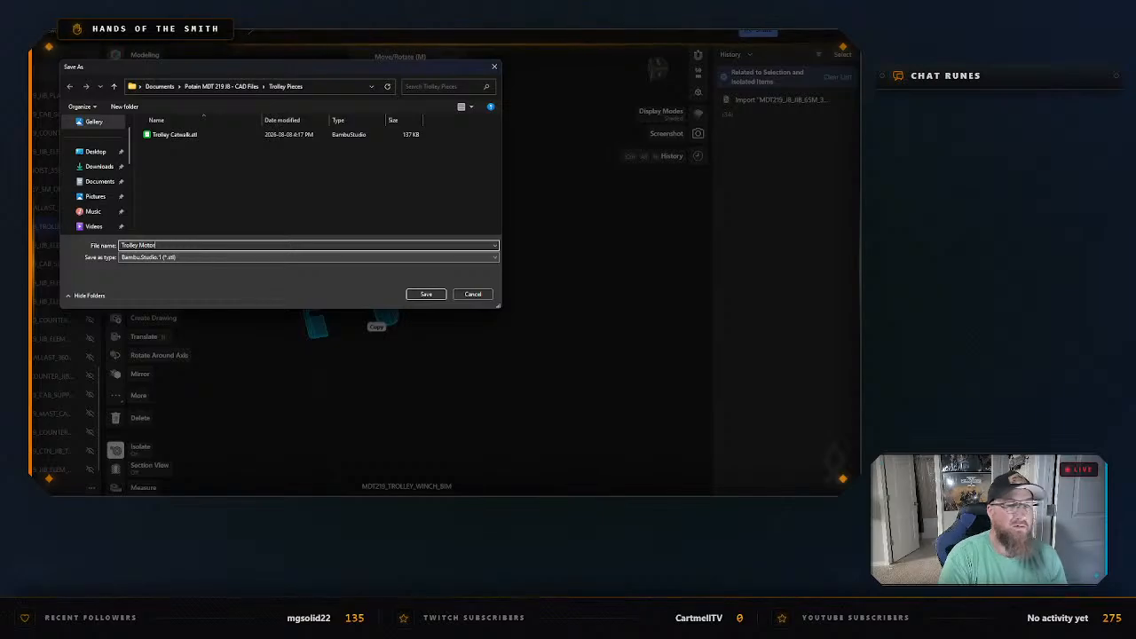
key(Return)
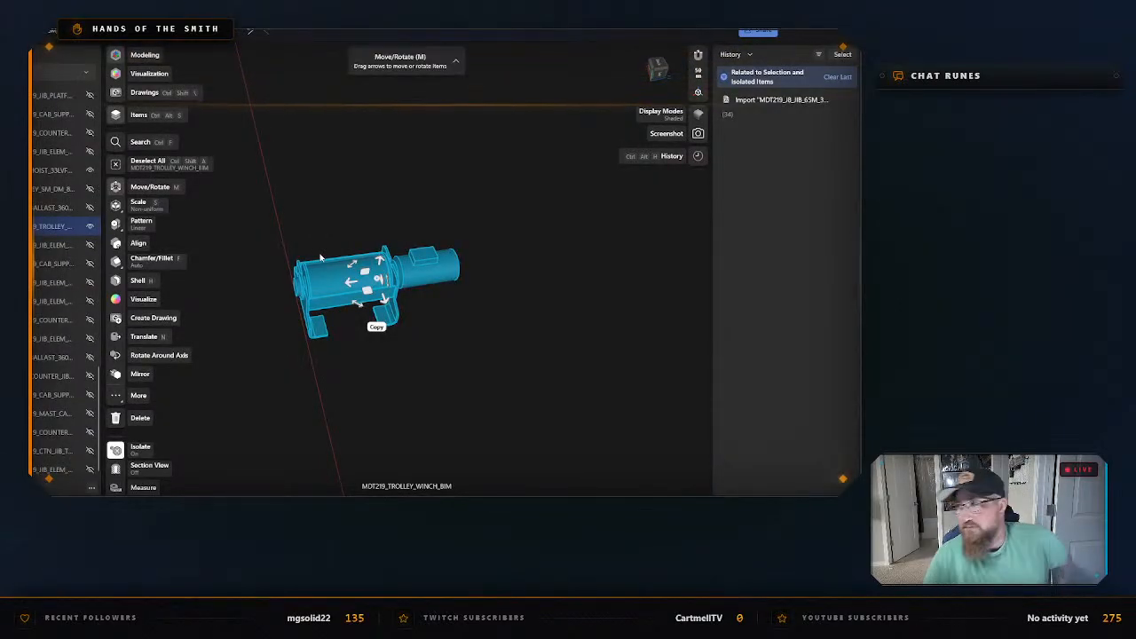
click(330, 129)
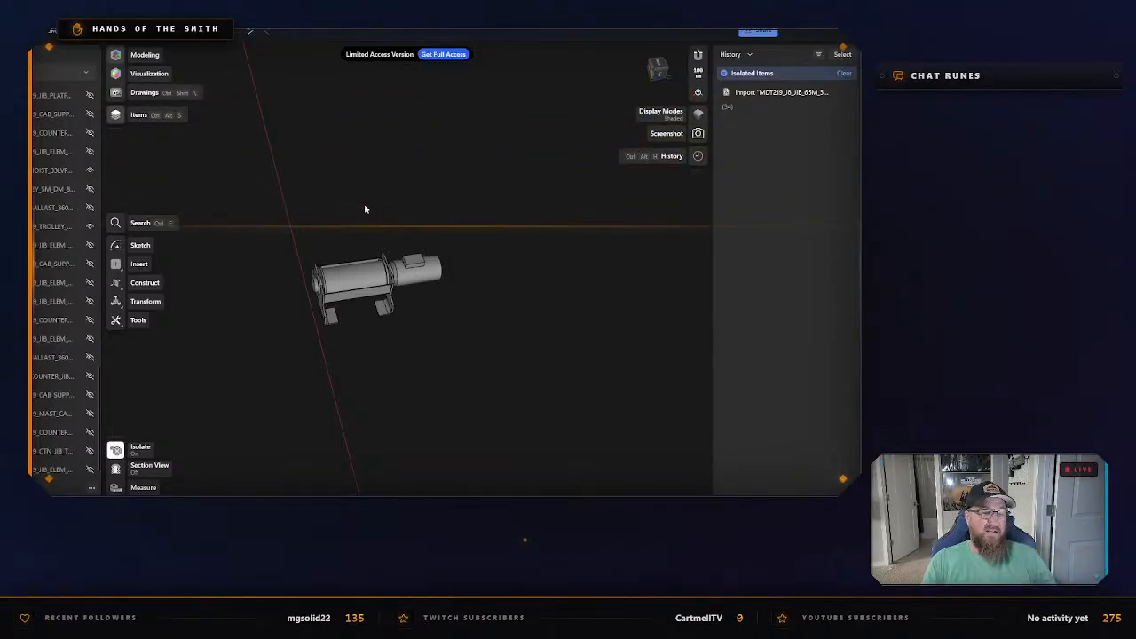
Leave the crane model and return to the start page.
scroll(262, 188, down, 2)
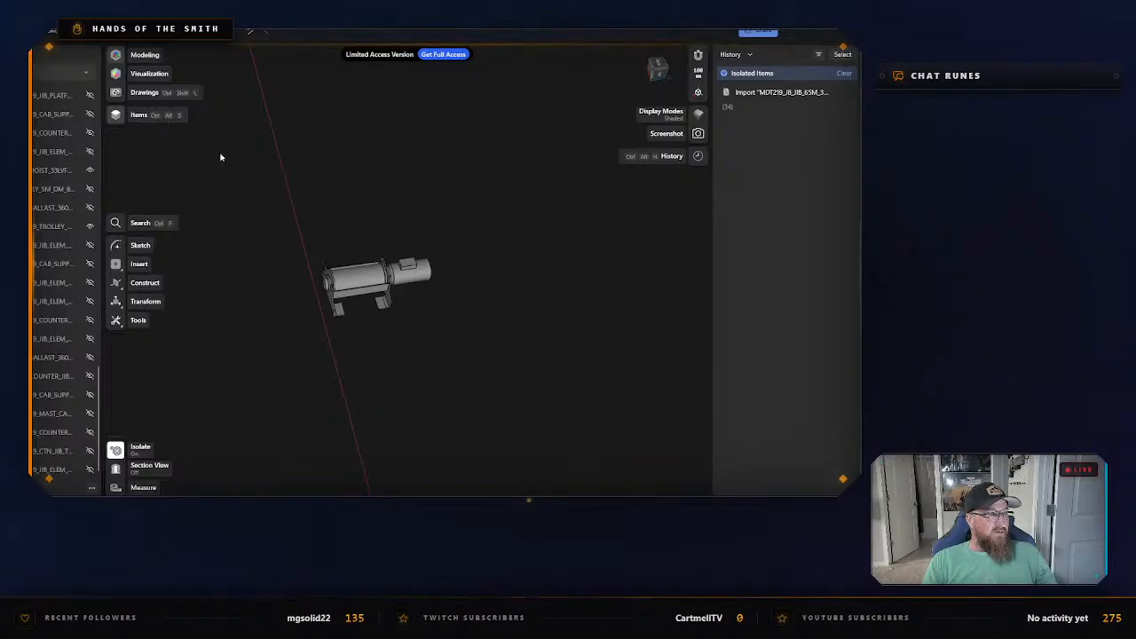
click(37, 33)
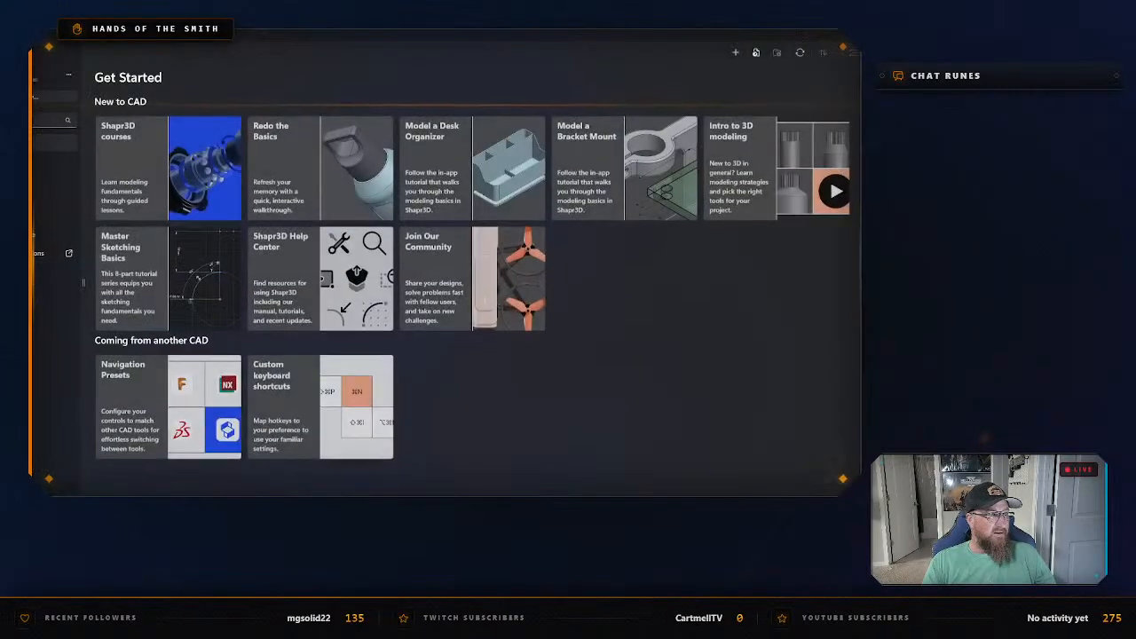
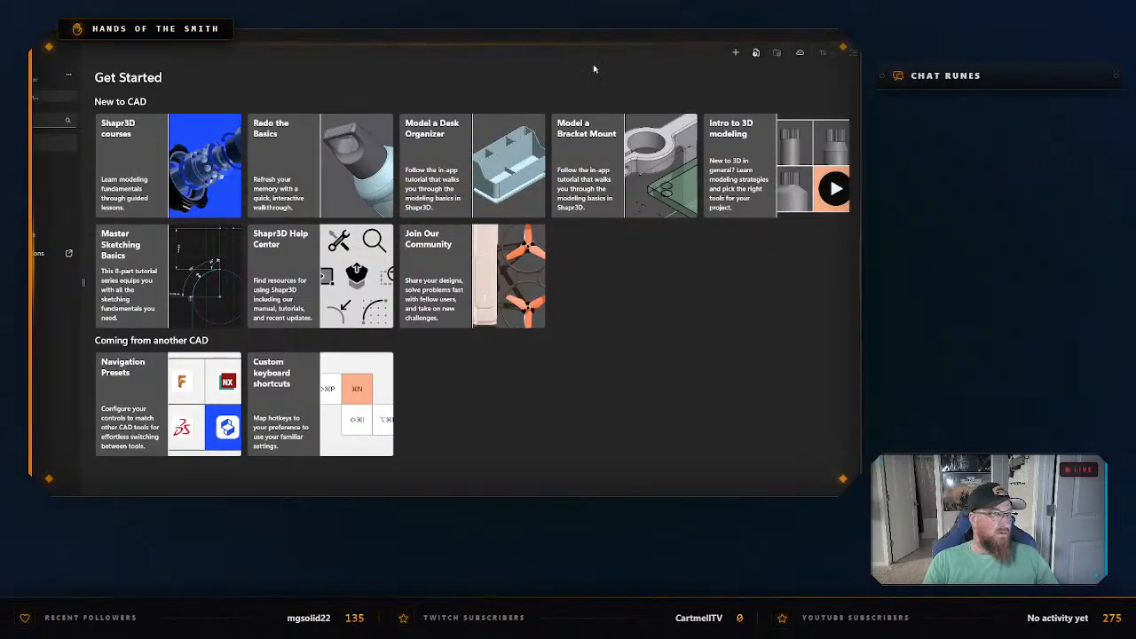
Skip the free trial offer and show the recent projects.
click(756, 53)
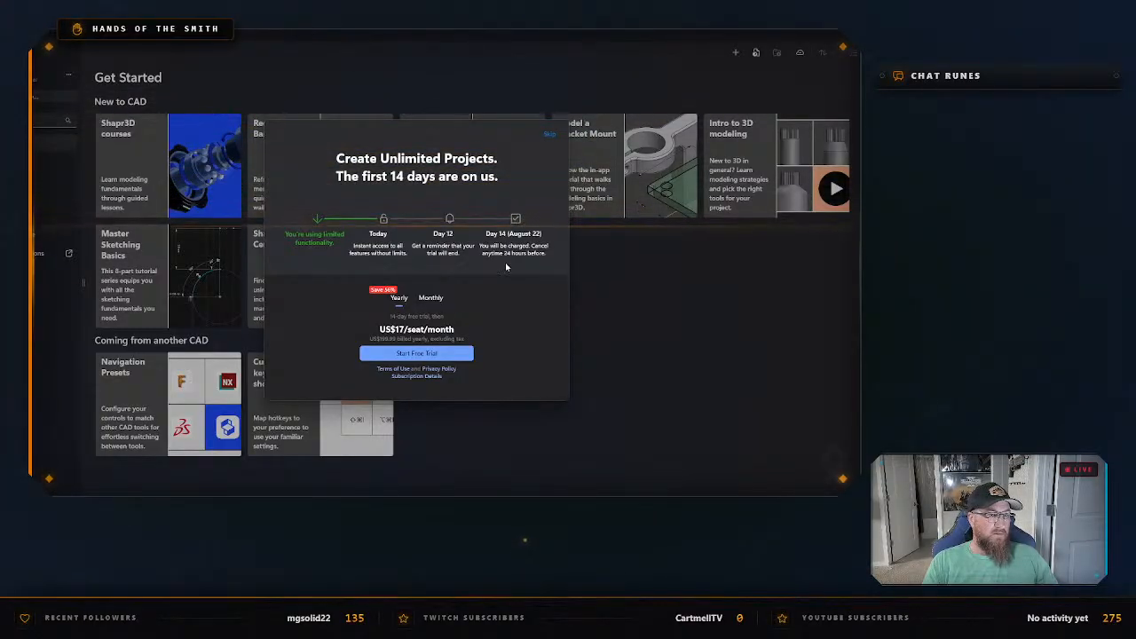
click(549, 134)
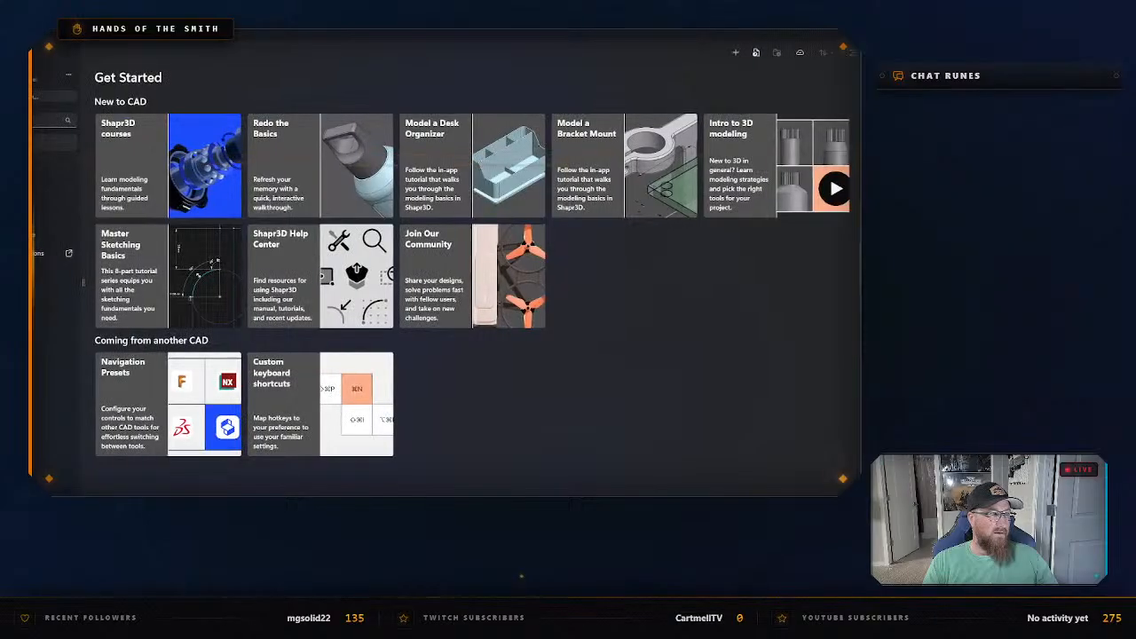
click(55, 143)
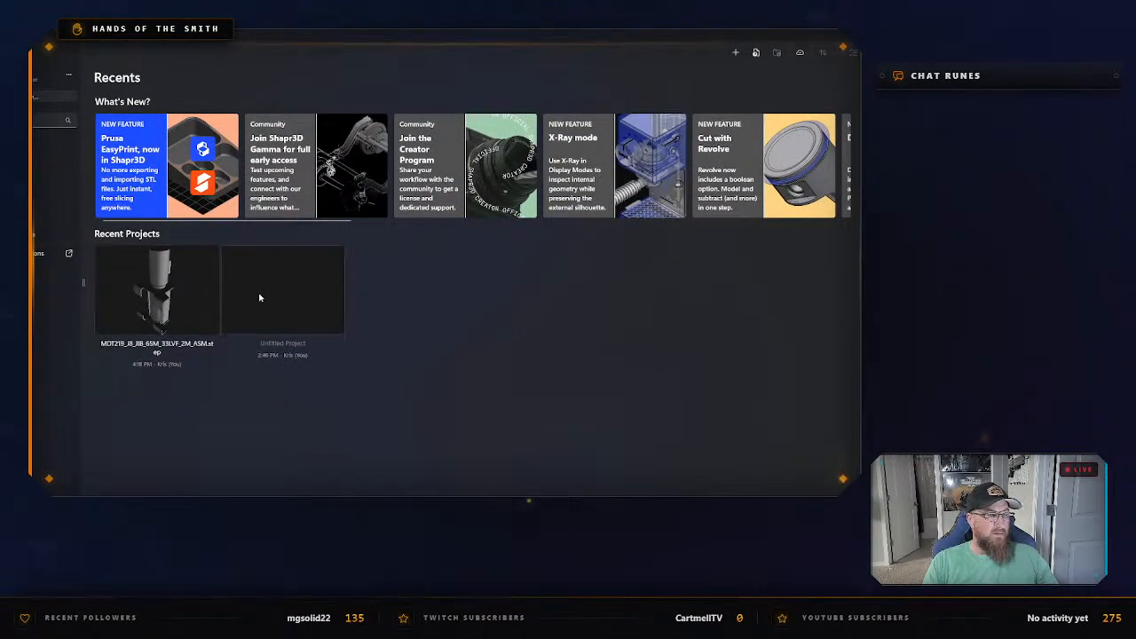
Delete the recent project "Untitled Project".
right_click(322, 275)
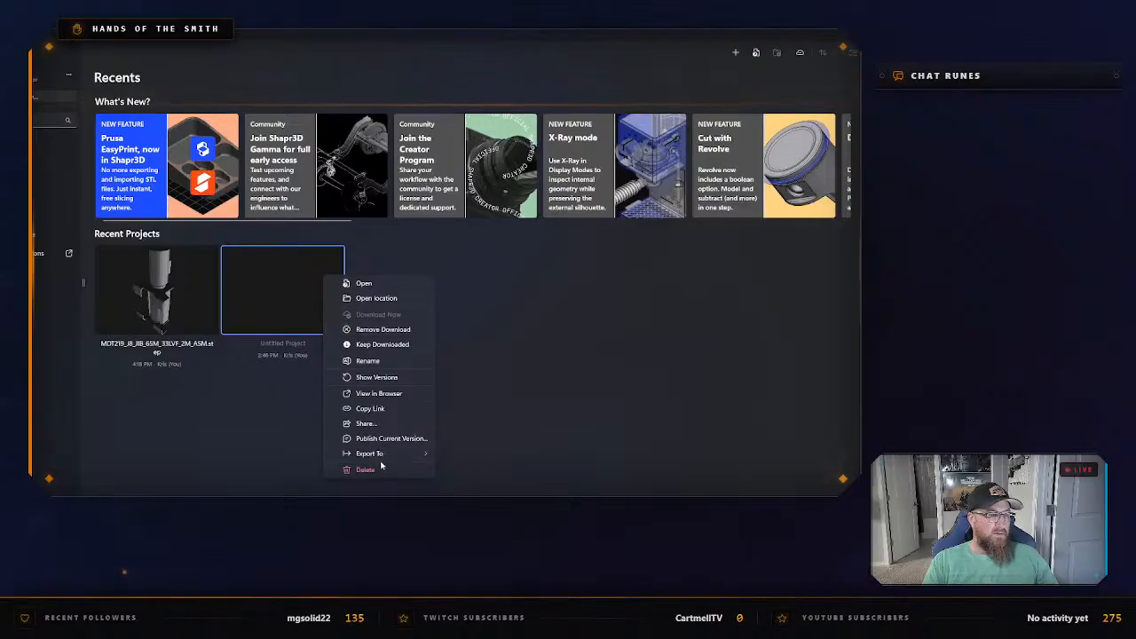
click(365, 470)
click(383, 294)
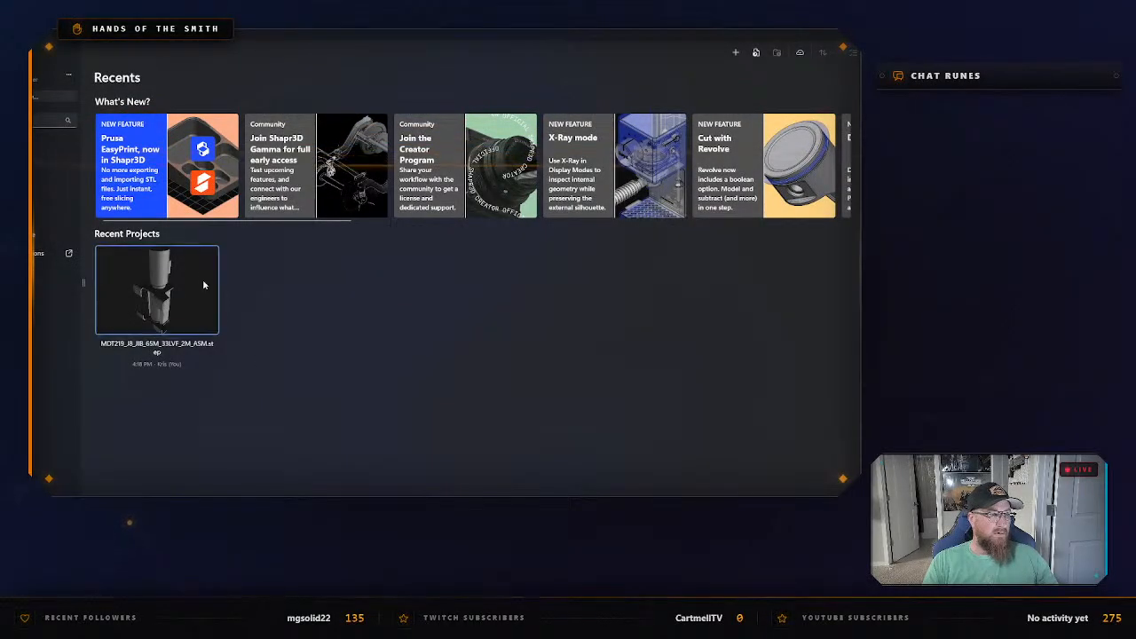
Open the recent MDT219 jib assembly project in the limited version and view the isolated part from farther out.
click(202, 284)
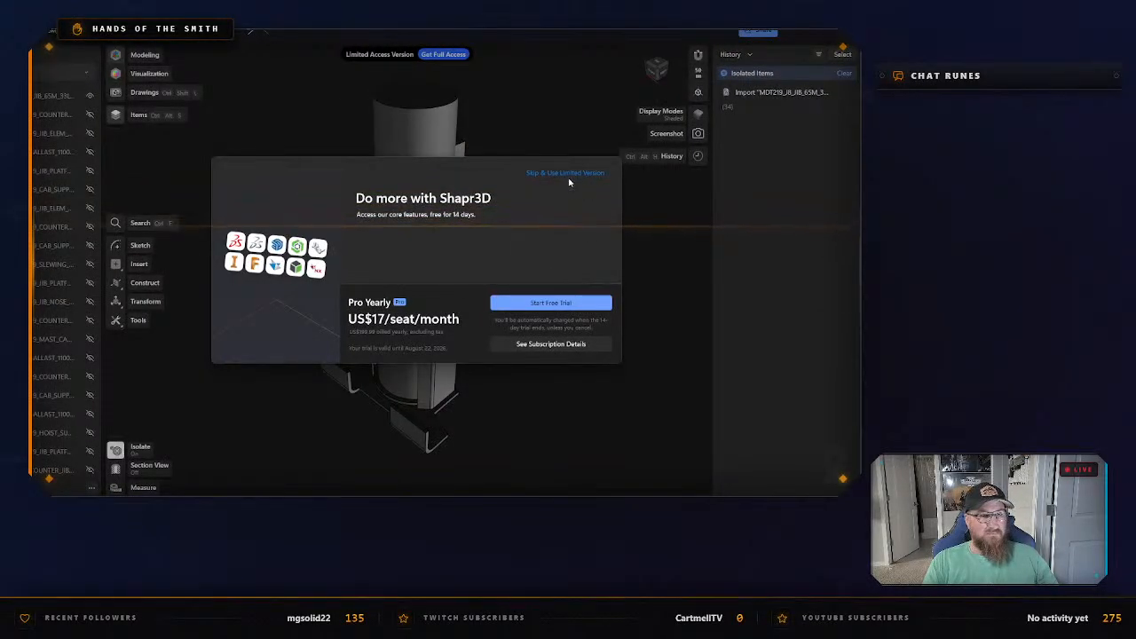
click(570, 174)
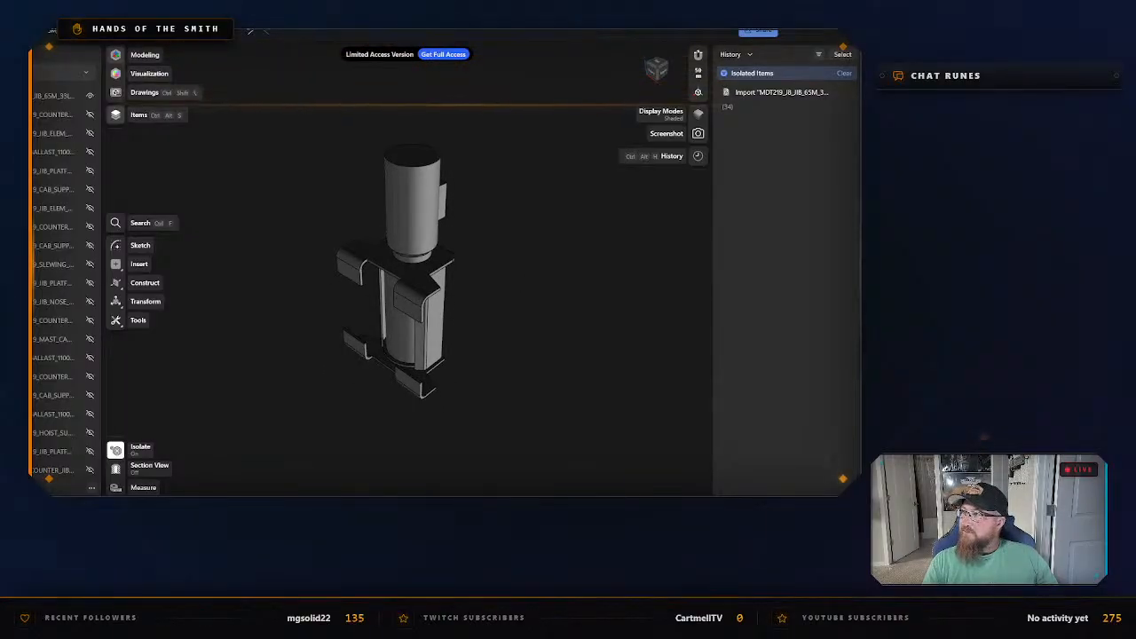
scroll(470, 282, down, 5)
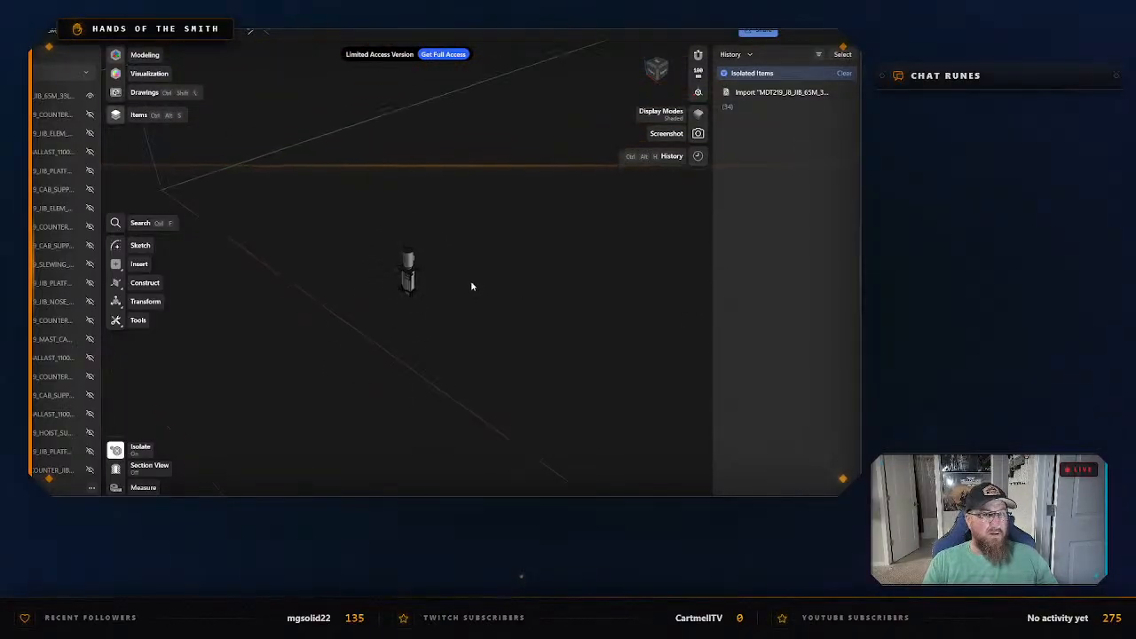
scroll(472, 283, down, 2)
right_drag(366, 294, 466, 329)
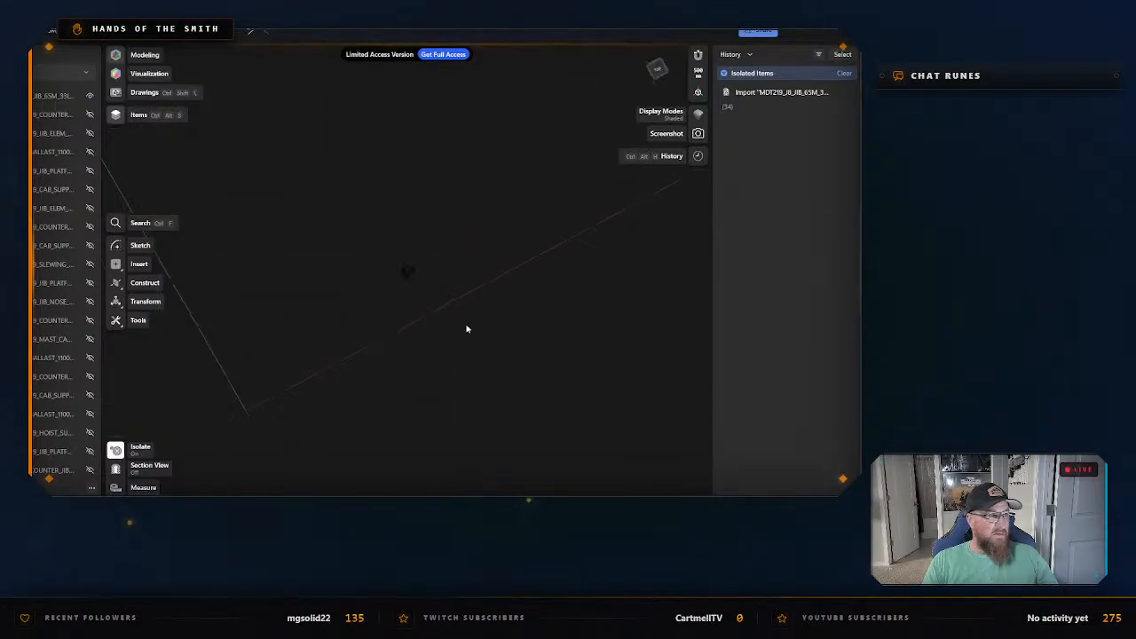
Collapse the imported MDT219 assembly's folder in the items list and add a new folder above it.
click(32, 96)
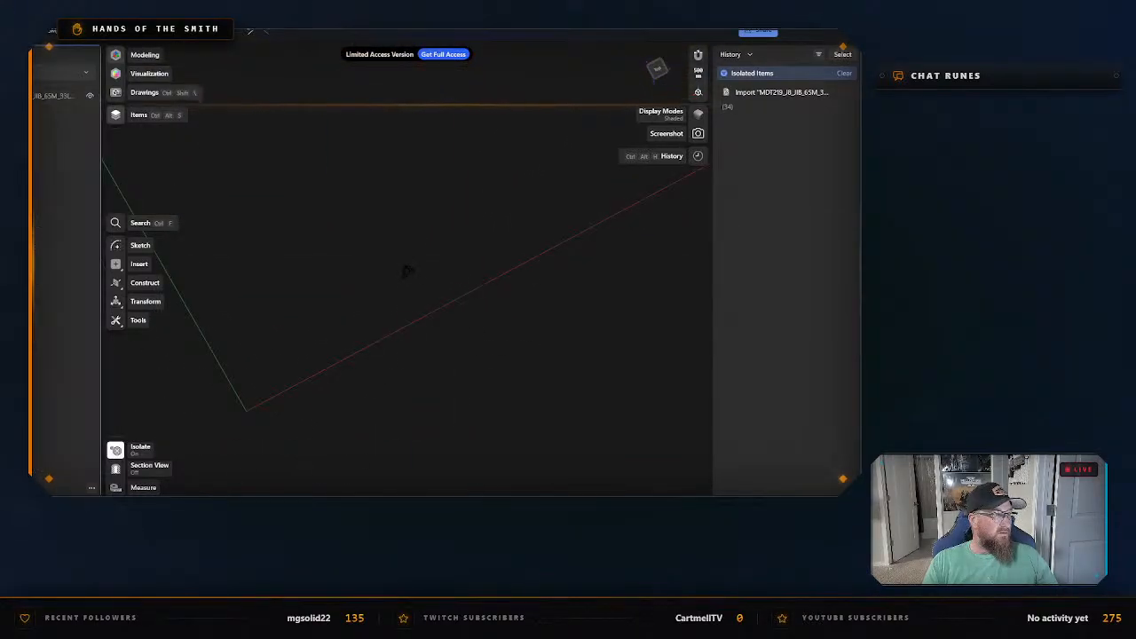
click(36, 487)
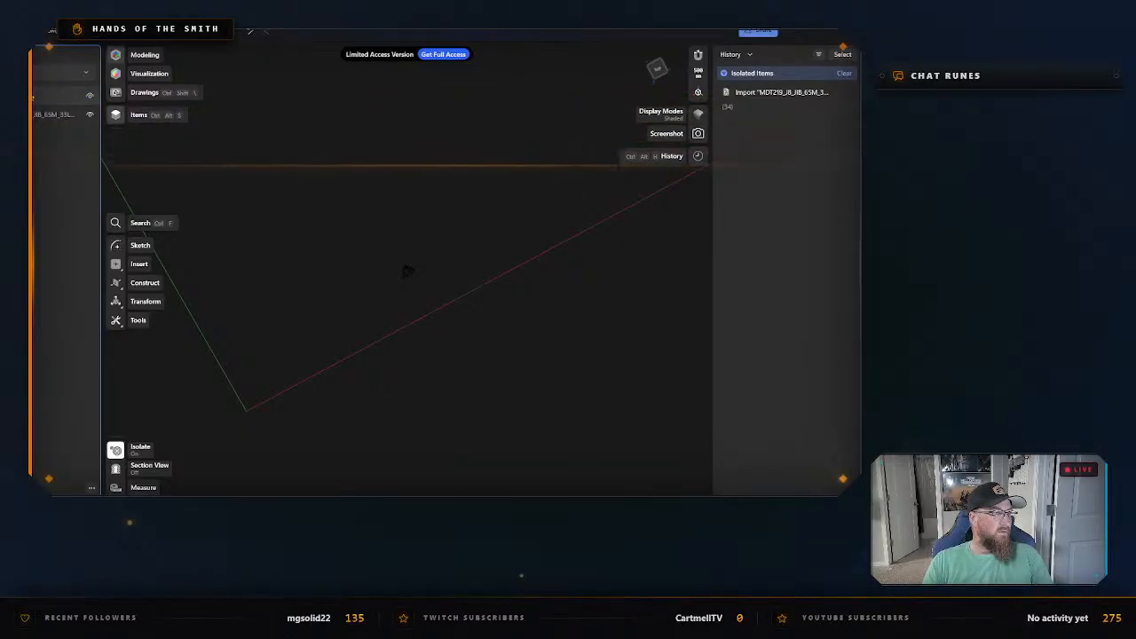
click(91, 487)
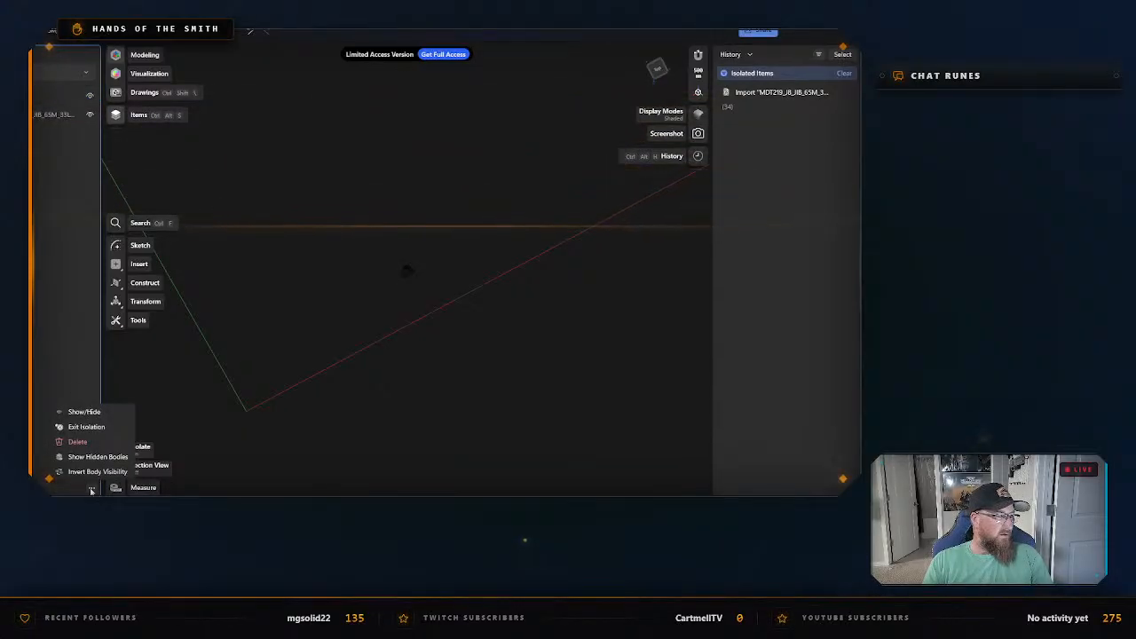
click(91, 490)
Import the file 12m mast.step from the Desktop, optimized for Quality.
click(85, 71)
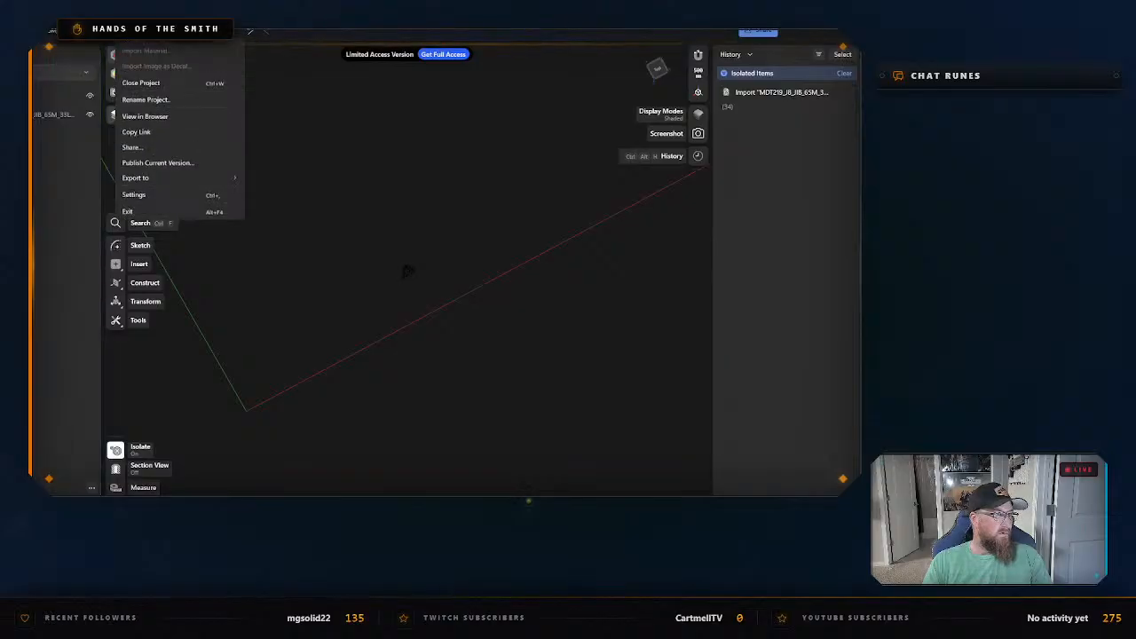
click(142, 77)
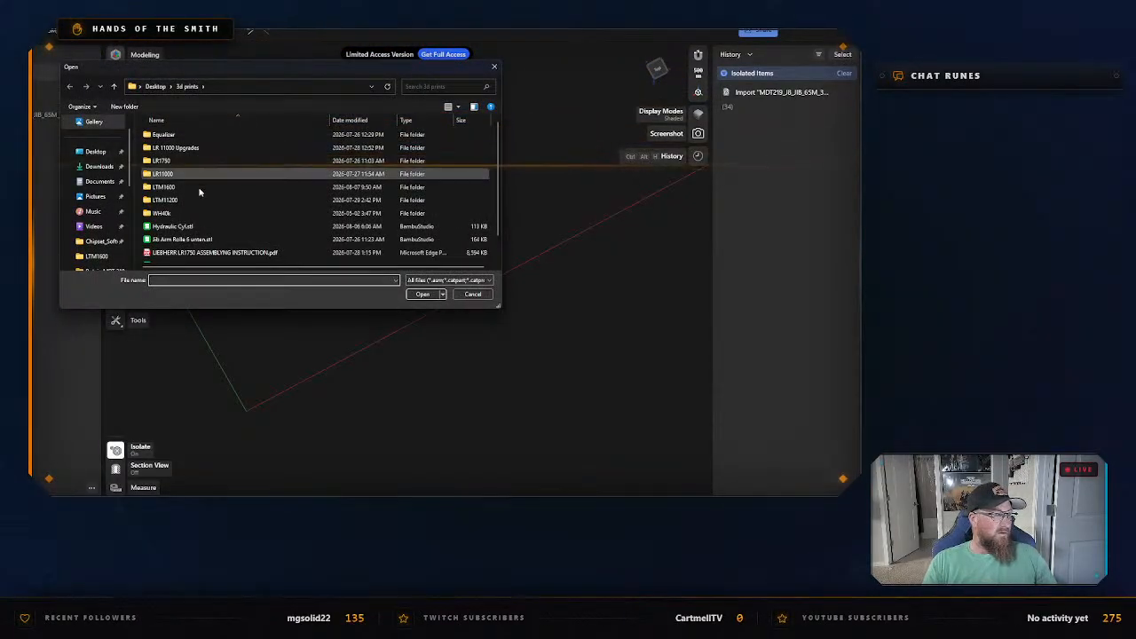
scroll(202, 205, down, 1)
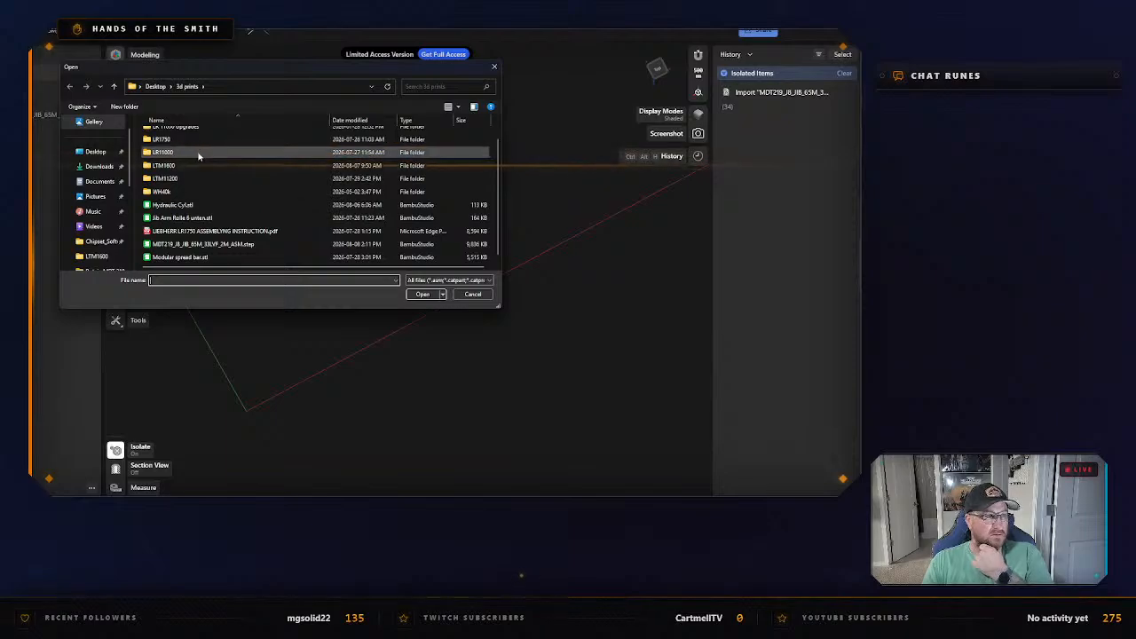
scroll(222, 168, up, 2)
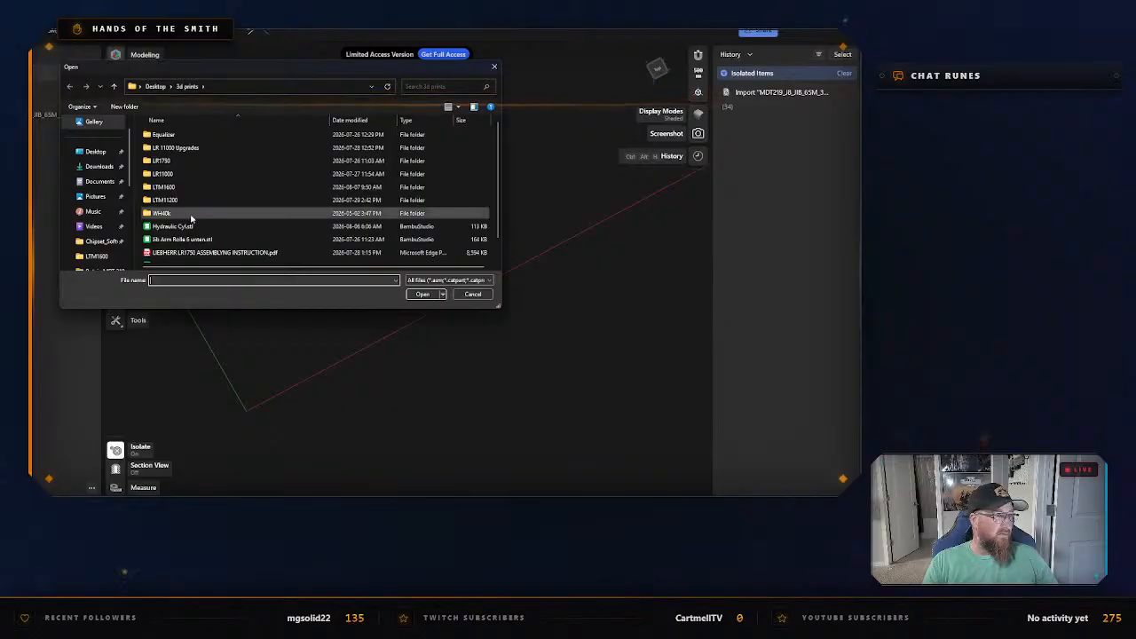
click(155, 86)
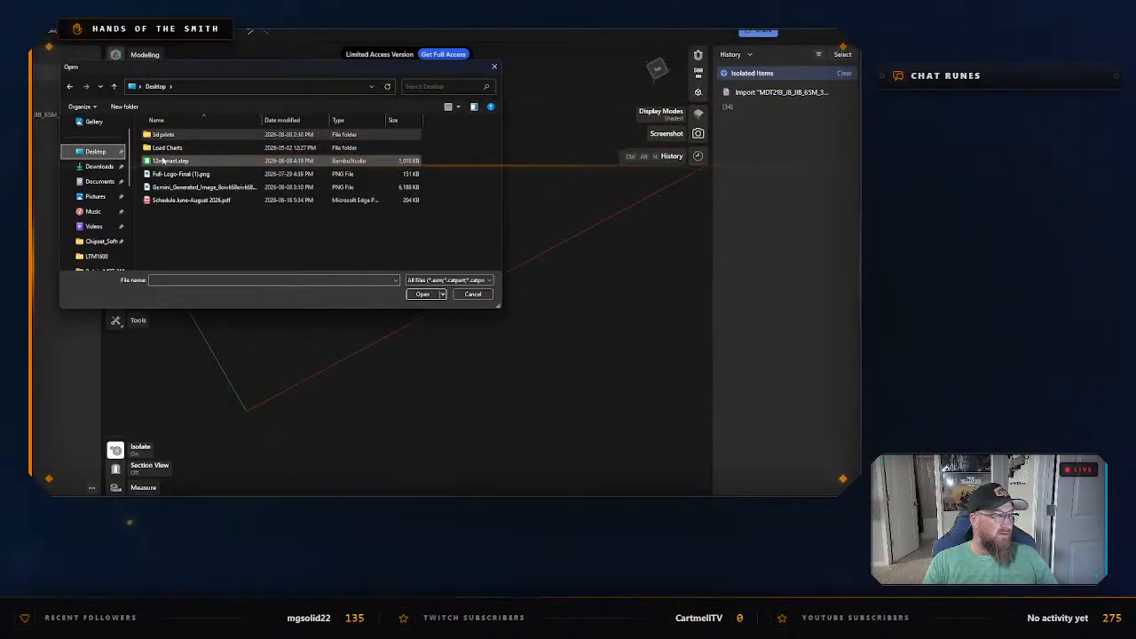
double_click(164, 160)
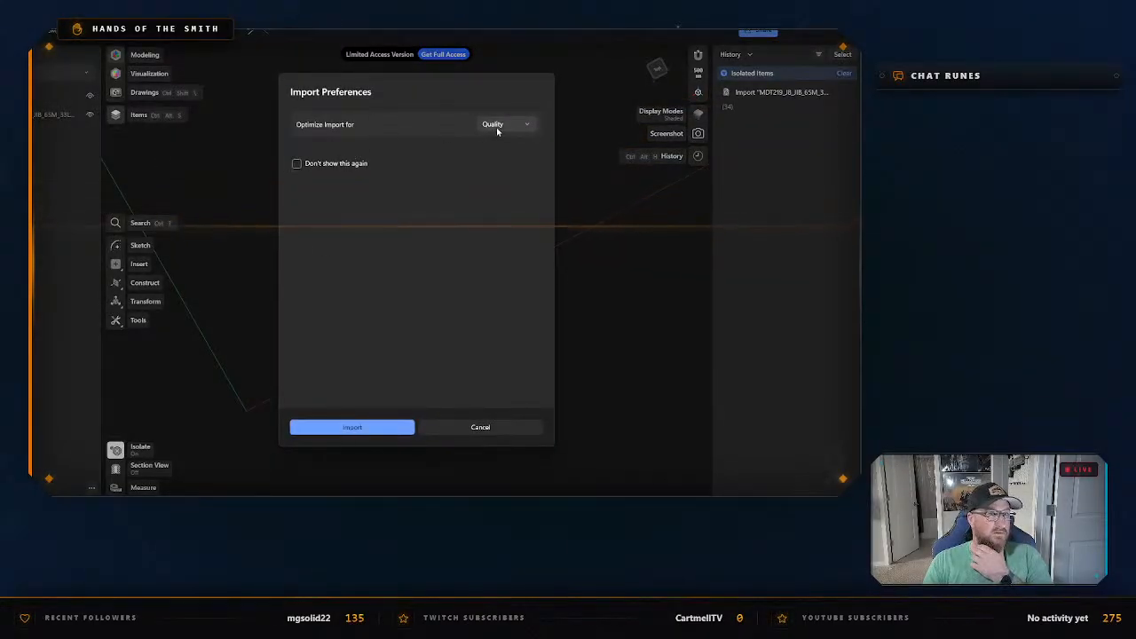
click(363, 428)
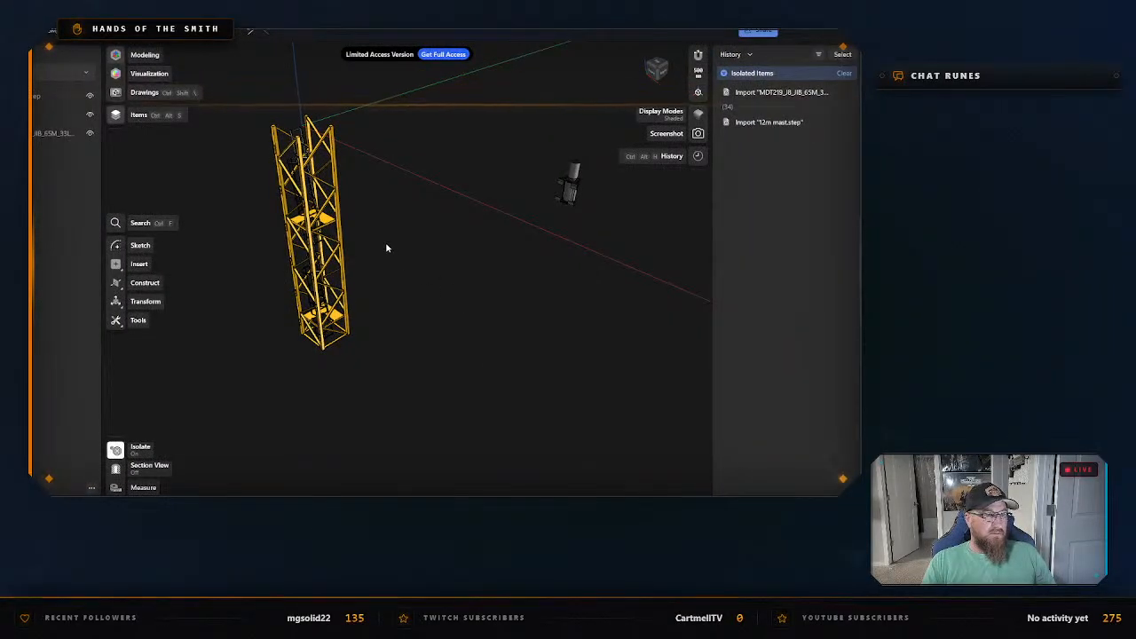
Examine the imported 12m mast section from an angle and from the front.
middle_drag(386, 247, 513, 331)
scroll(508, 328, up, 1)
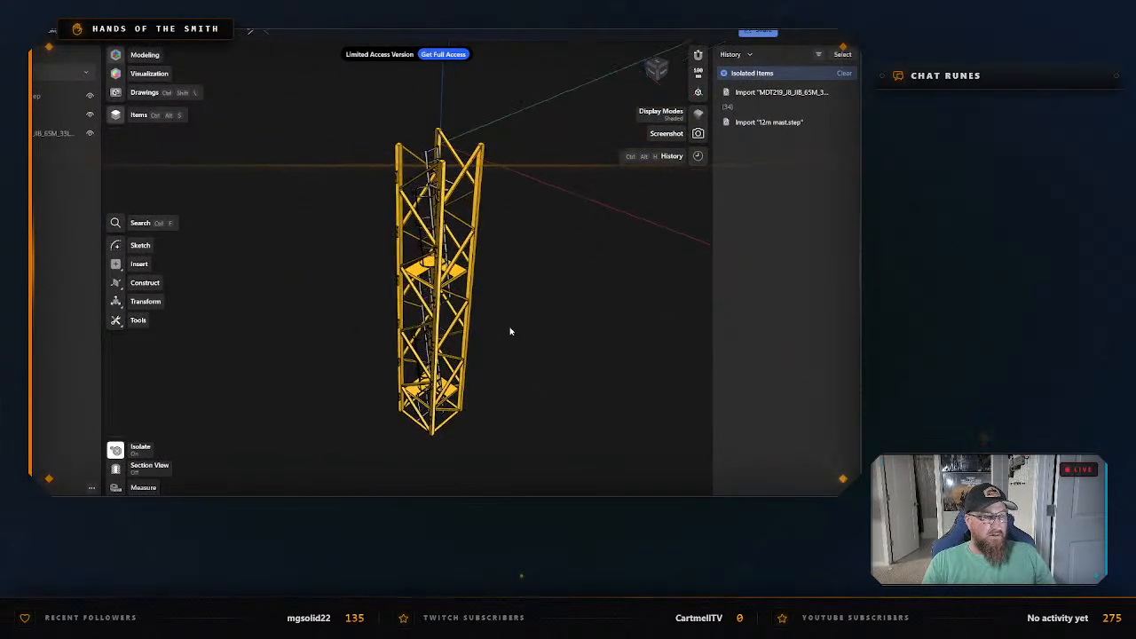
right_drag(509, 328, 549, 300)
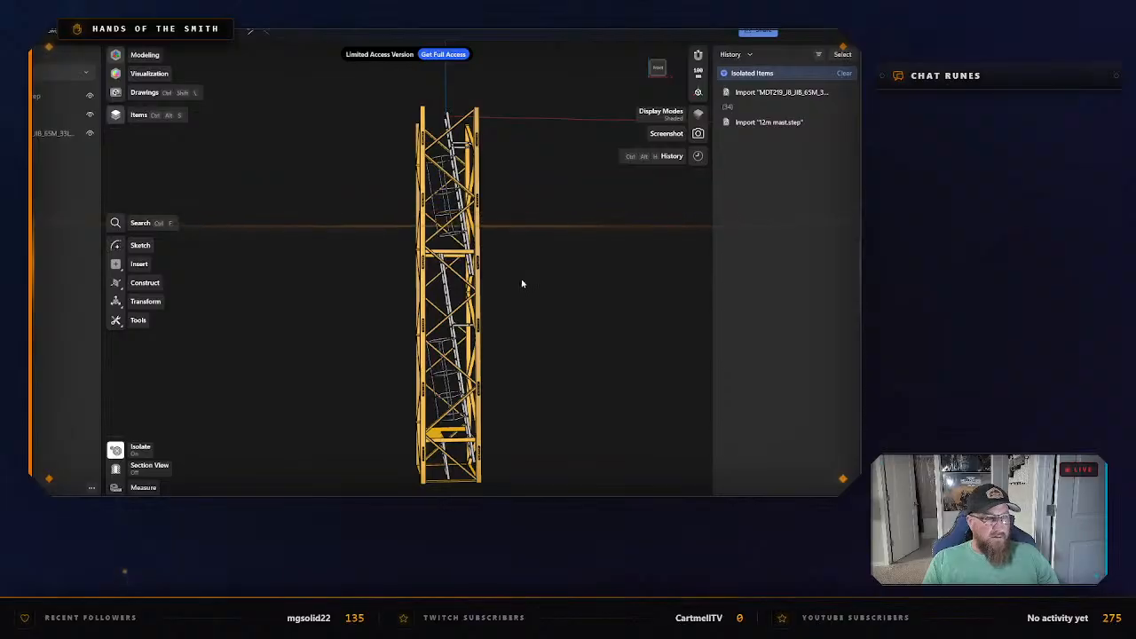
right_drag(522, 284, 485, 273)
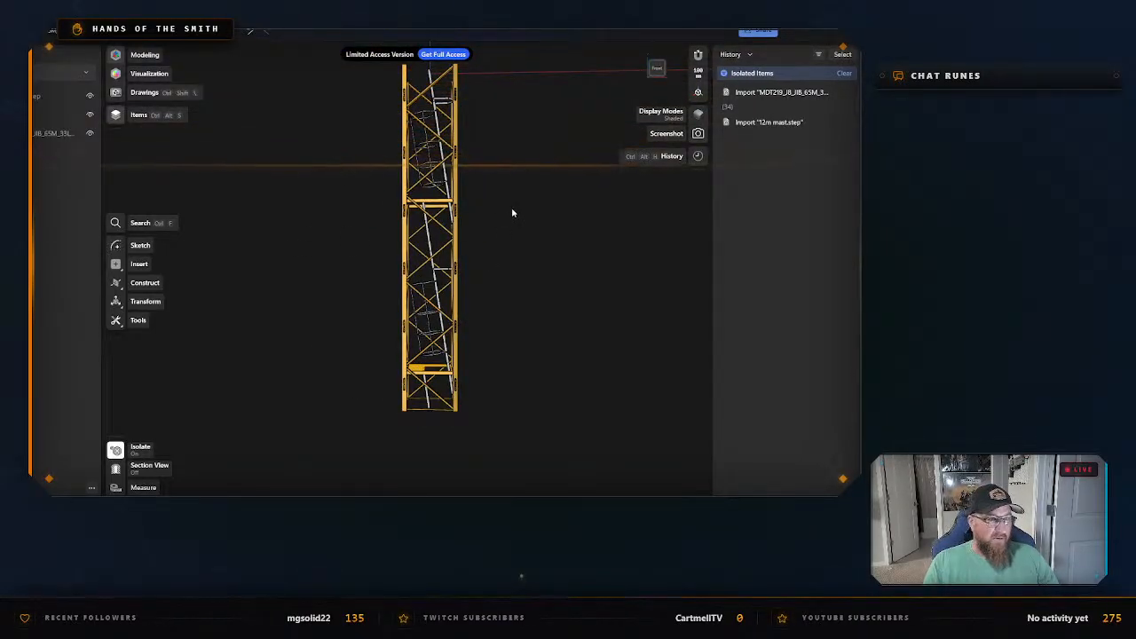
right_drag(512, 213, 482, 245)
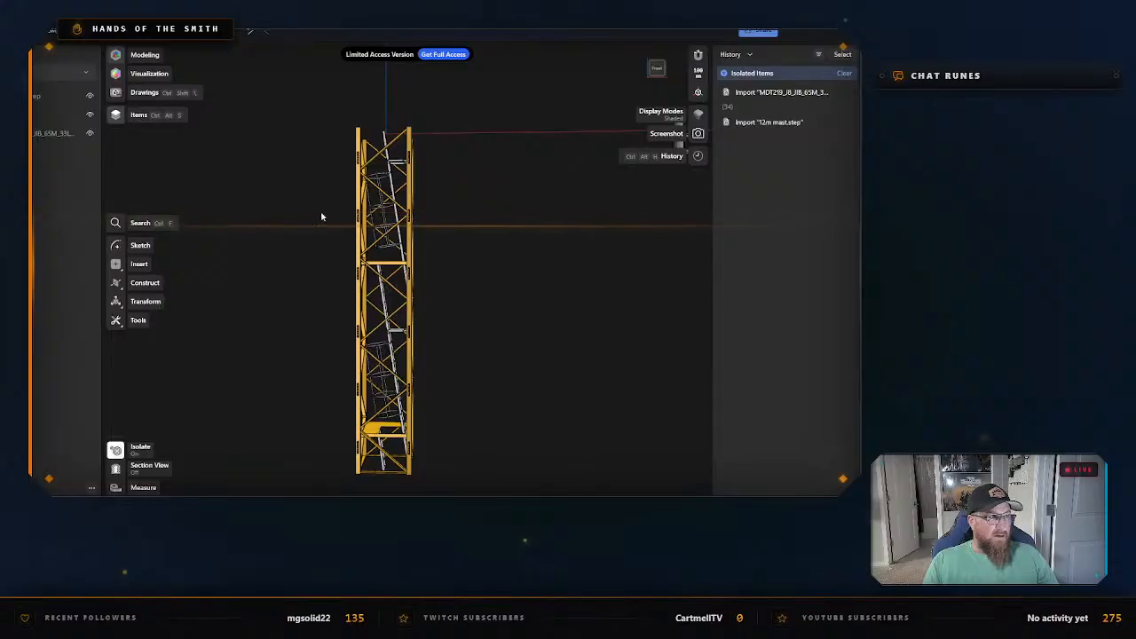
Toggle the visibility of the whole MDT219 assembly folder and compare its parts with the mast.
click(92, 135)
click(90, 135)
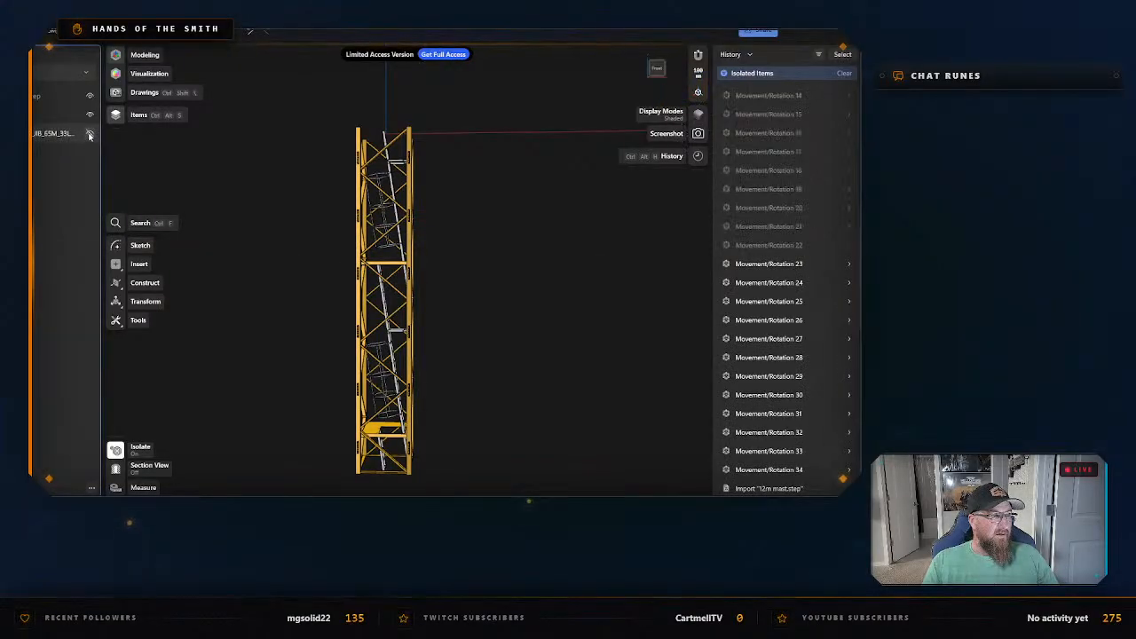
click(90, 135)
scroll(400, 232, down, 6)
middle_drag(451, 231, 436, 320)
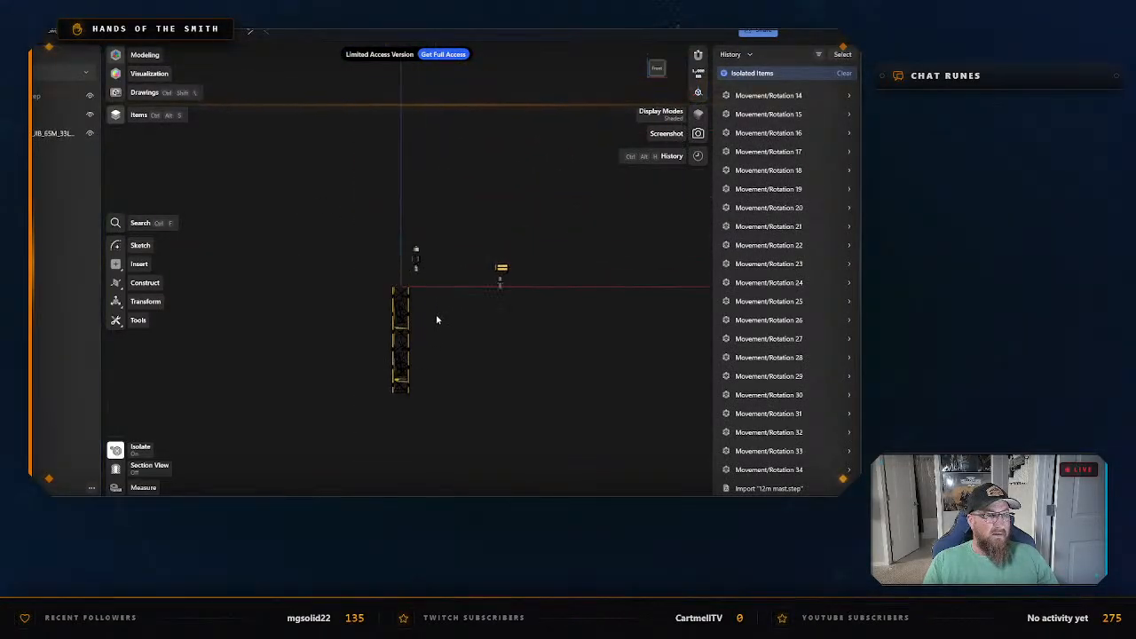
right_drag(436, 320, 487, 310)
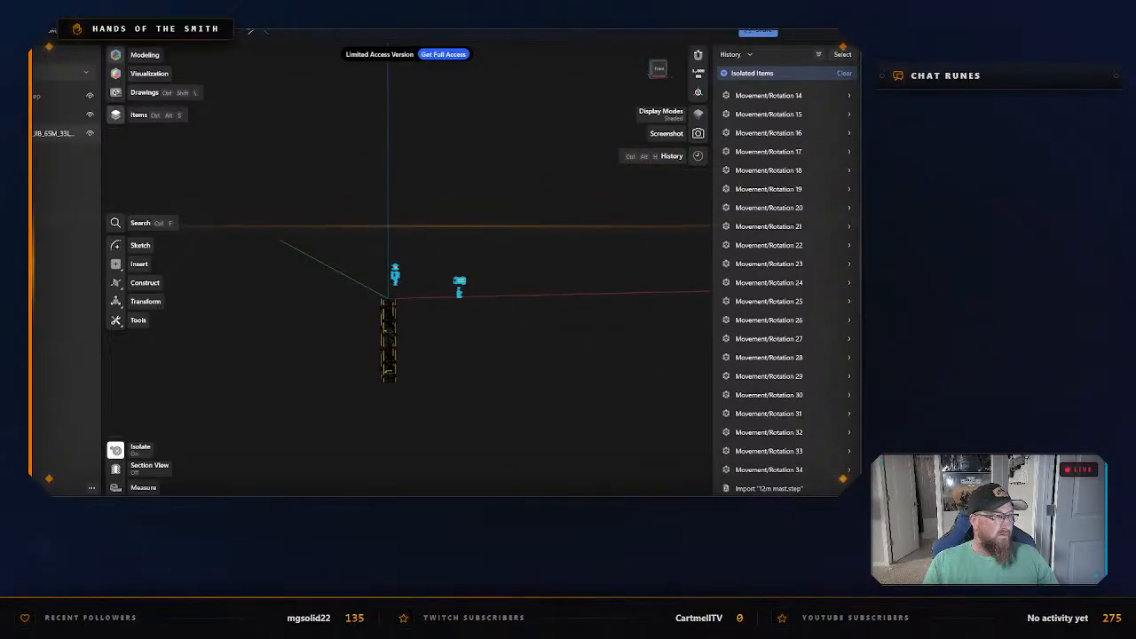
Expand the MDT219 assembly folder and show its first parts one by one, from the first counter part to the second jib element.
click(33, 133)
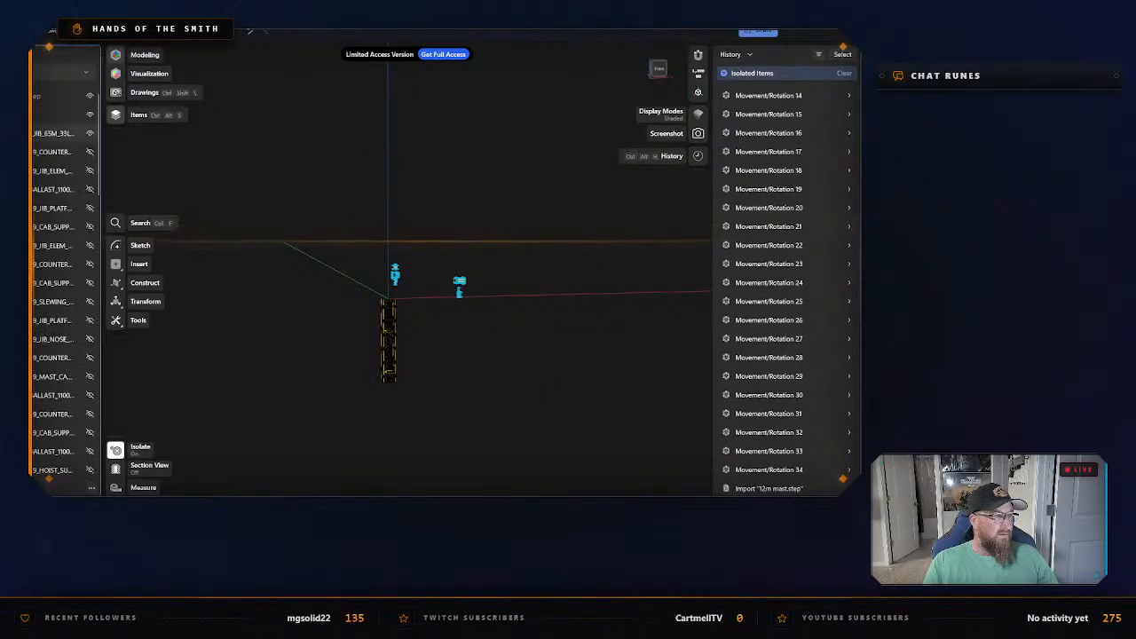
click(89, 133)
click(89, 151)
click(90, 170)
click(90, 189)
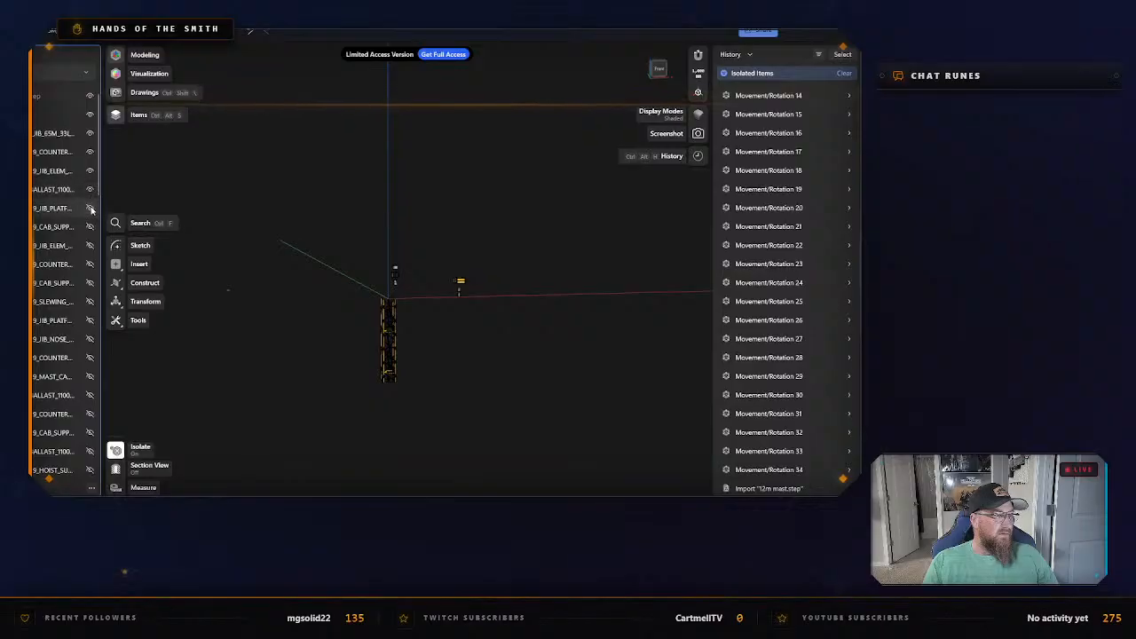
click(90, 209)
click(89, 229)
click(91, 246)
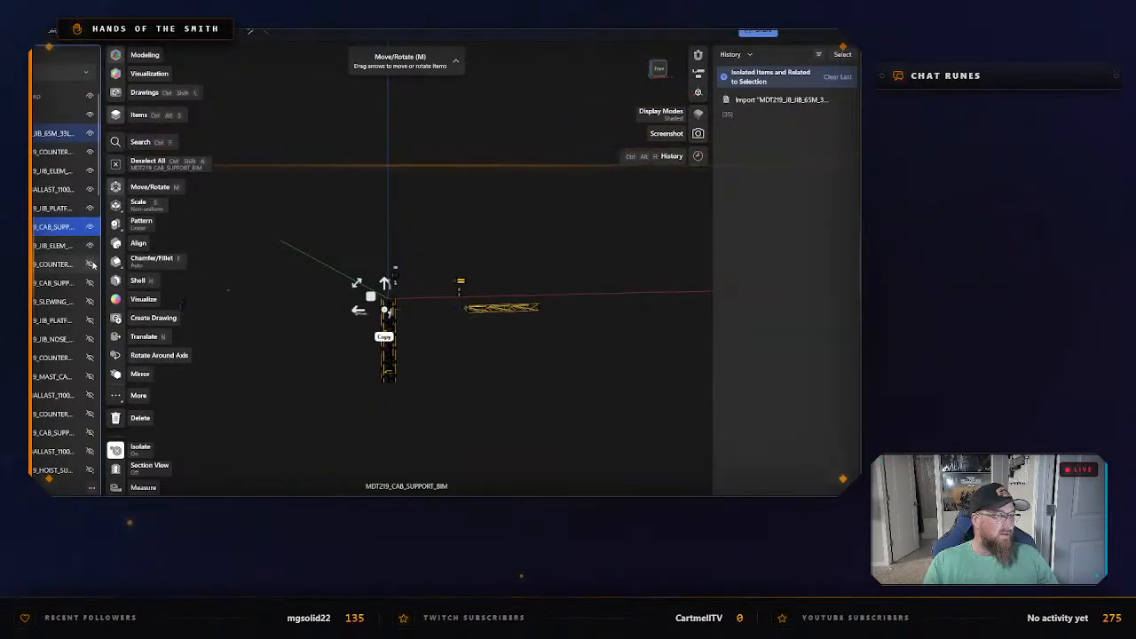
Show the next hidden assembly parts: counter, cab support, slewing, jib platform, jib nose and the following counter part.
click(90, 263)
click(89, 283)
click(89, 301)
click(89, 320)
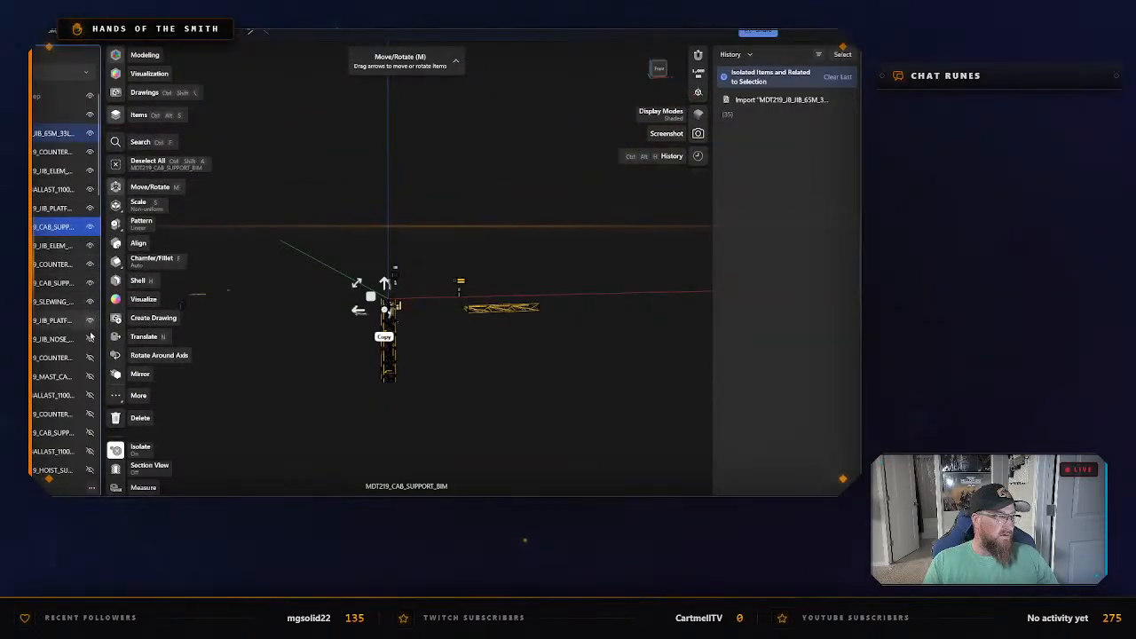
click(90, 338)
right_click(87, 342)
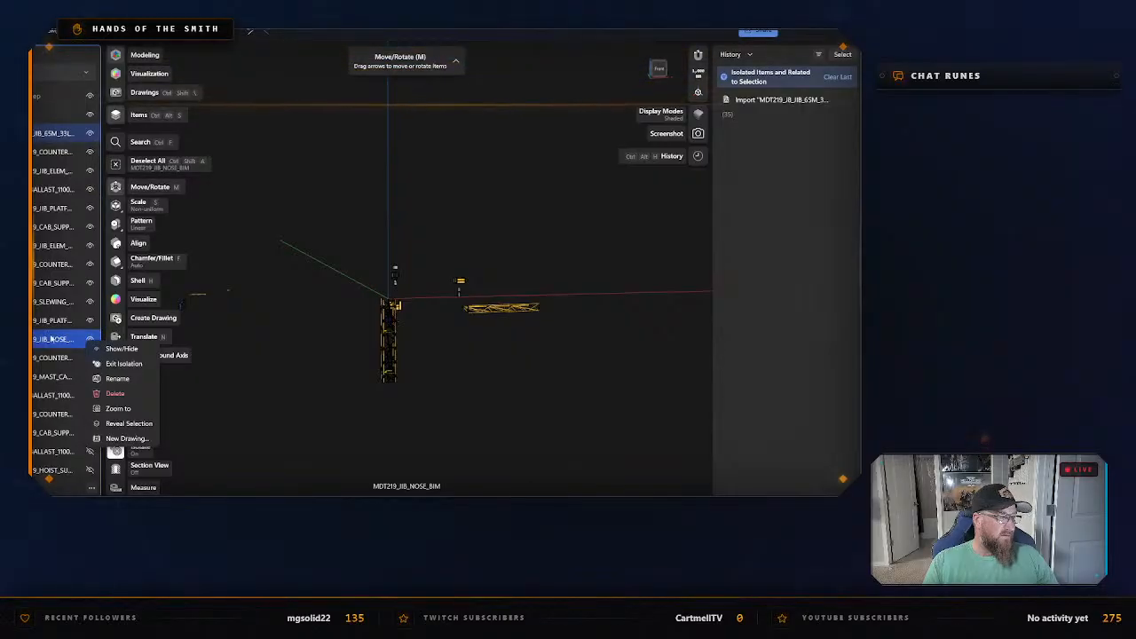
click(54, 355)
click(90, 357)
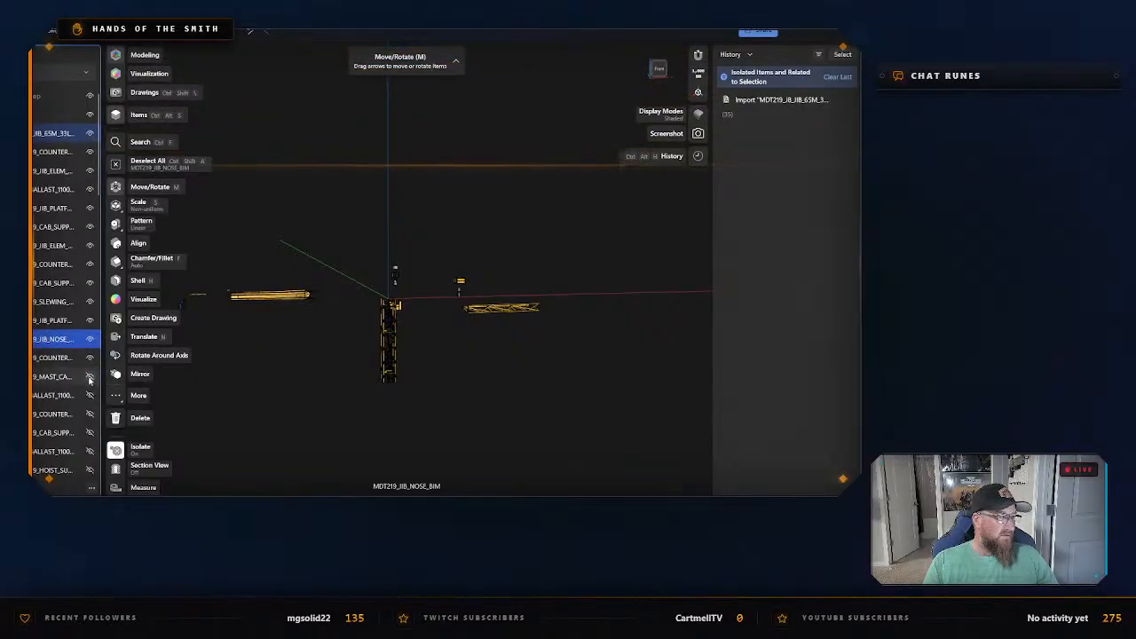
Show the hidden mast part, both 1100 ballasts, the counter and cab support parts between them, and the hoist support.
click(90, 377)
click(90, 396)
click(90, 414)
click(89, 433)
click(89, 452)
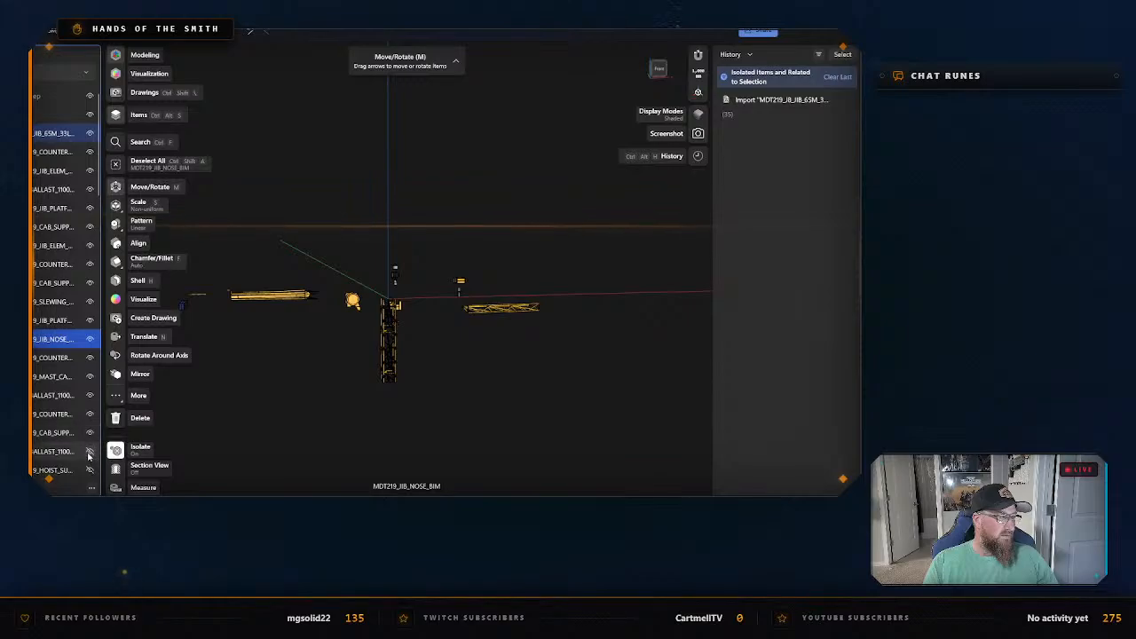
click(90, 470)
Show the hidden parts below the hoist support: jib platform, counter jib, cab support, mast, counter and the following cab support.
scroll(89, 426, down, 5)
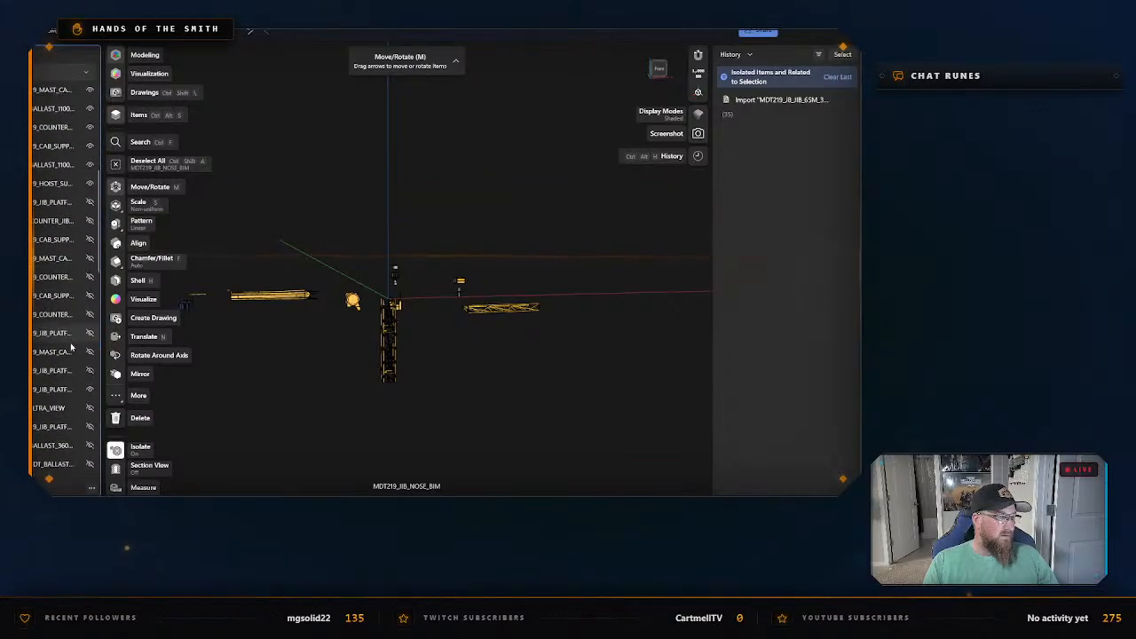
click(89, 195)
click(89, 213)
click(89, 232)
click(90, 250)
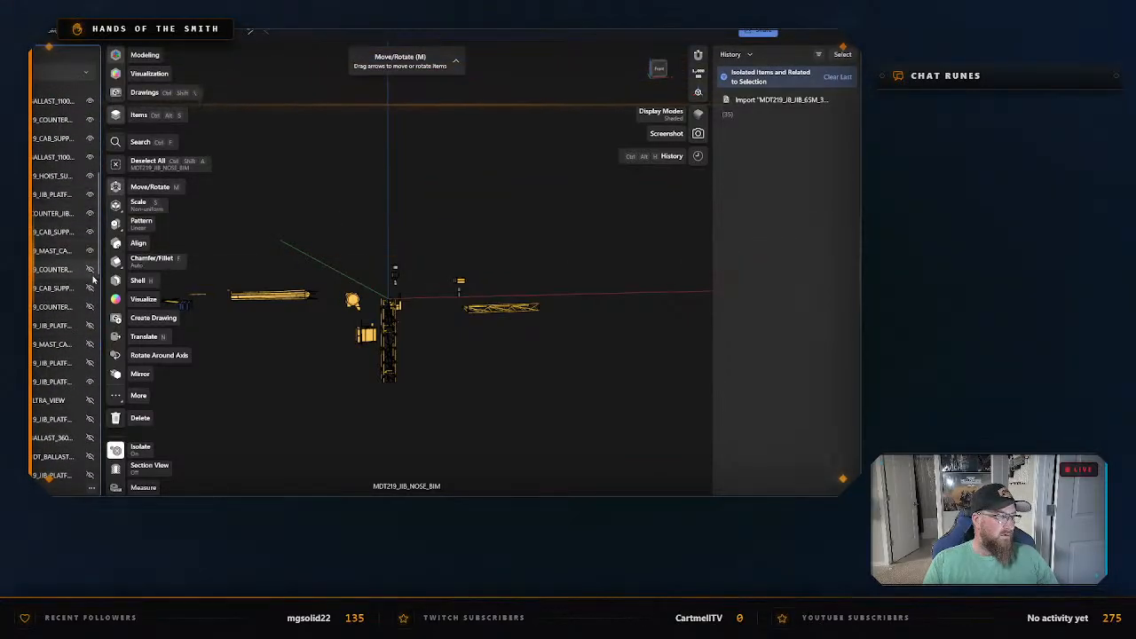
click(89, 287)
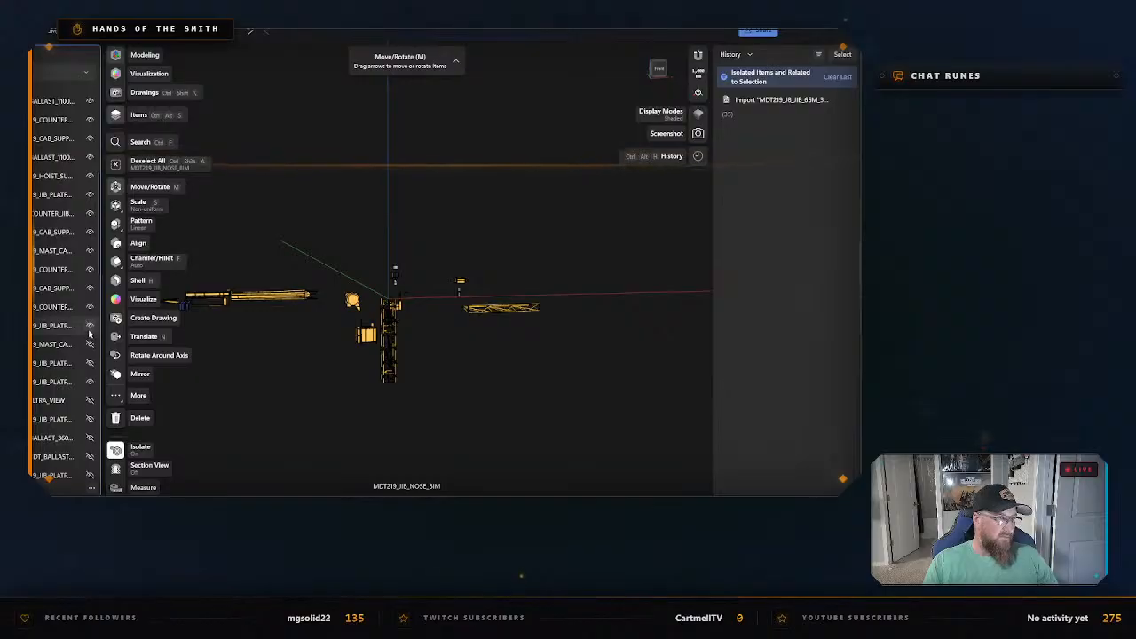
Show the next hidden parts from the jib platform and mast through the Ultra View part to the 360-series ballast.
click(89, 325)
click(90, 343)
click(89, 362)
click(90, 381)
click(89, 402)
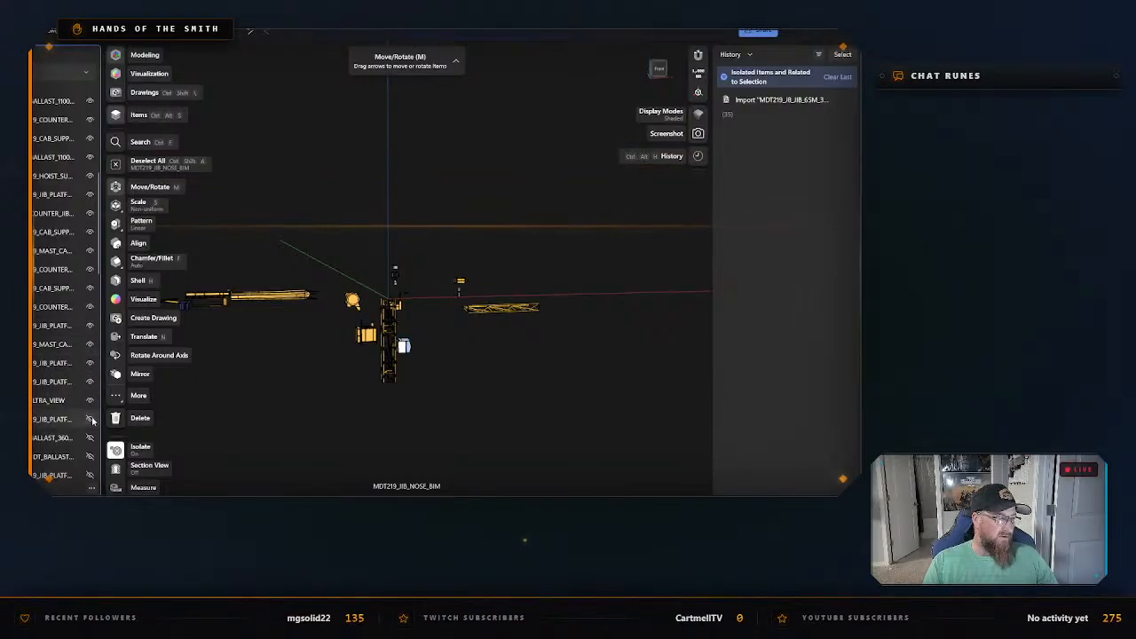
click(90, 420)
click(89, 439)
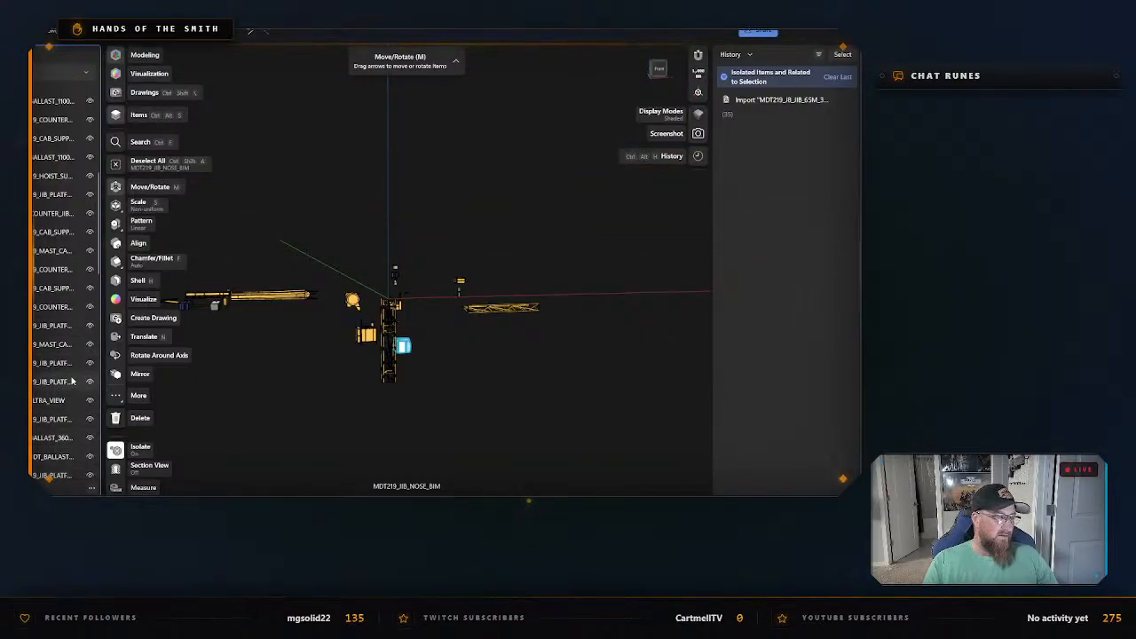
Show the slewing part, the slewing gear motor and the hidden parts following them, down to the next 1100 ballast.
scroll(73, 381, down, 5)
click(91, 200)
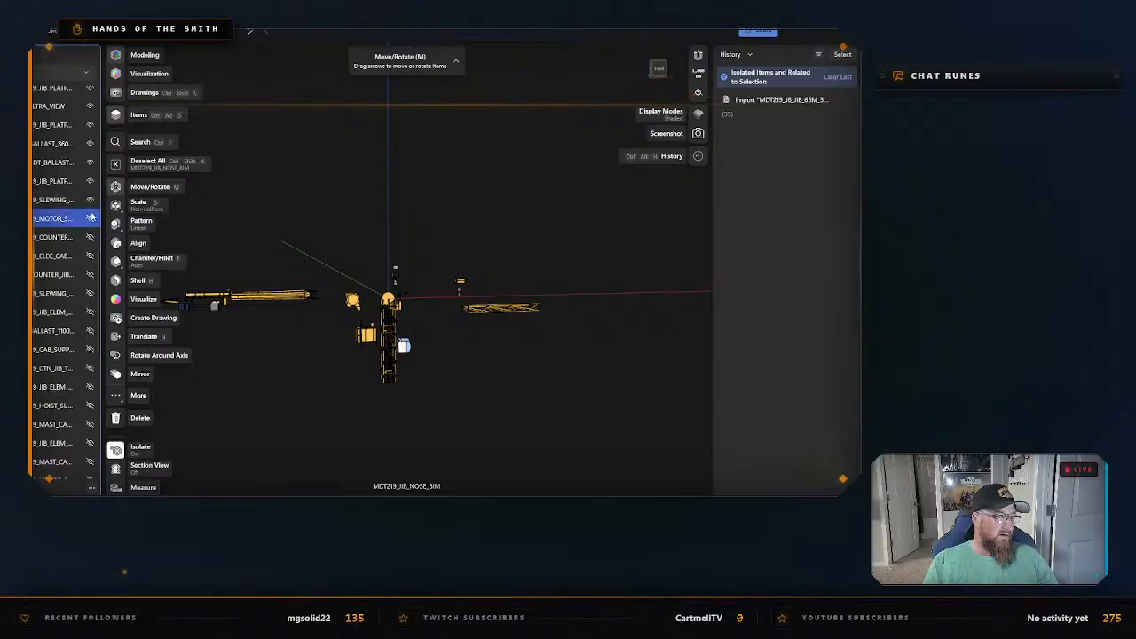
click(90, 217)
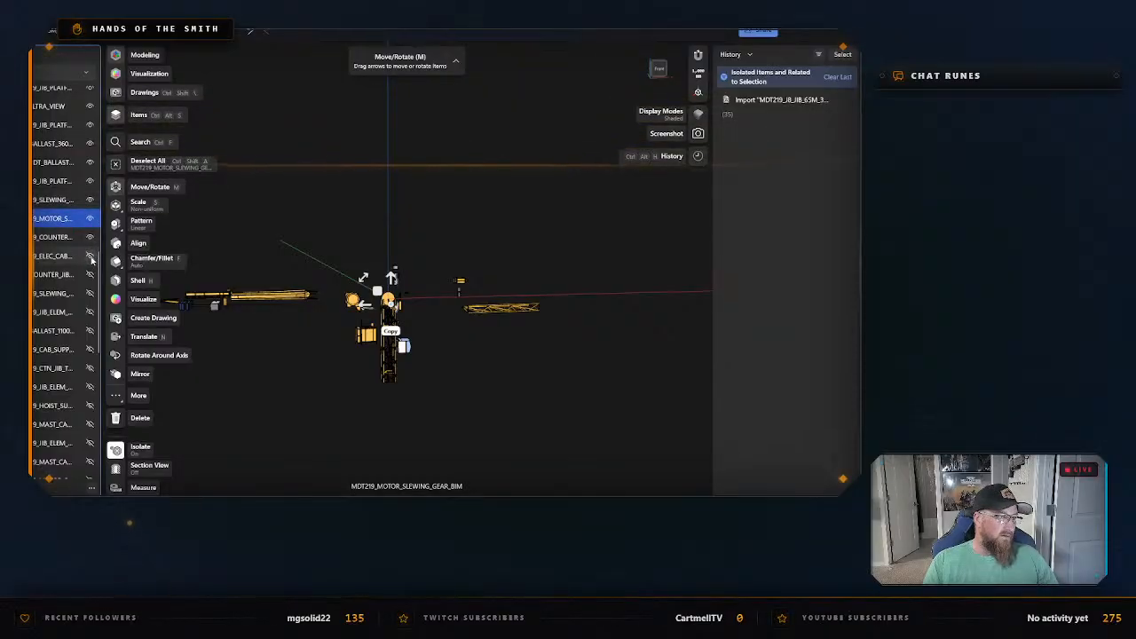
click(90, 330)
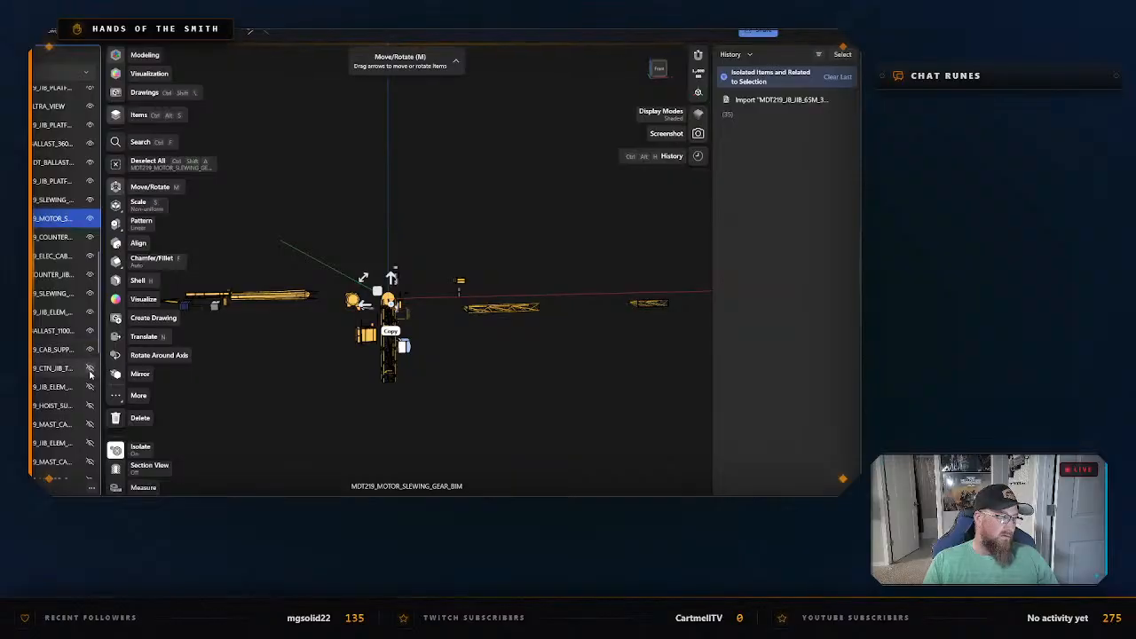
Show the hidden CTN_JIB part, both jib elements, the hoist support and the two mast parts listed among them.
click(90, 371)
click(90, 387)
click(90, 406)
click(89, 424)
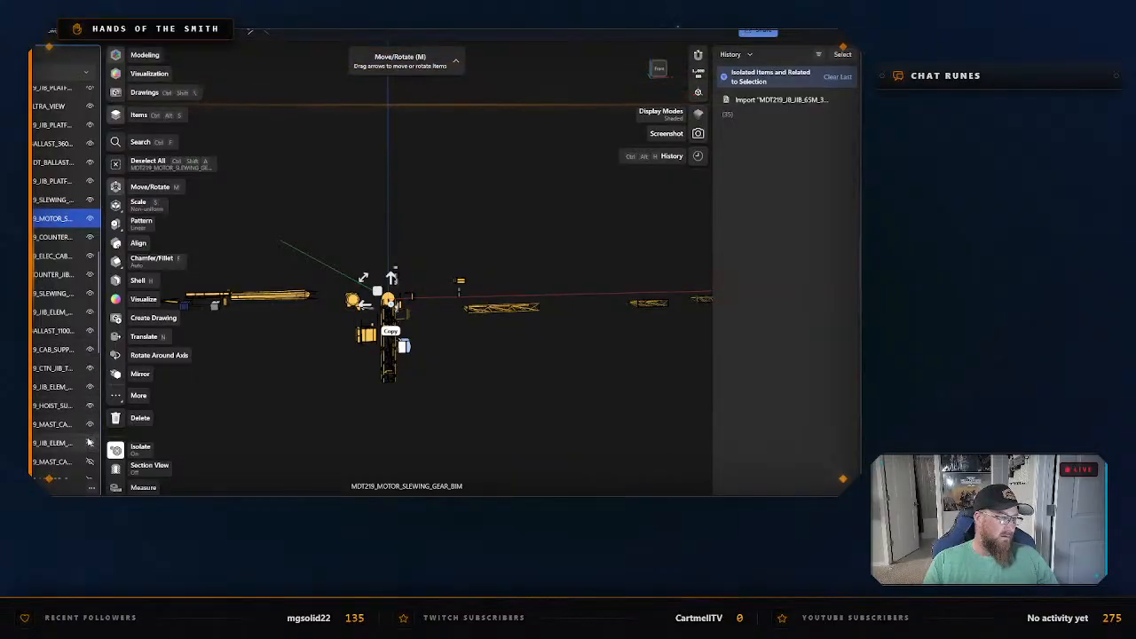
click(89, 442)
click(90, 462)
Show the hidden motor, mast, 360-series ballast, jib platform, cab support and counter parts, plus the next jib element.
scroll(80, 373, down, 3)
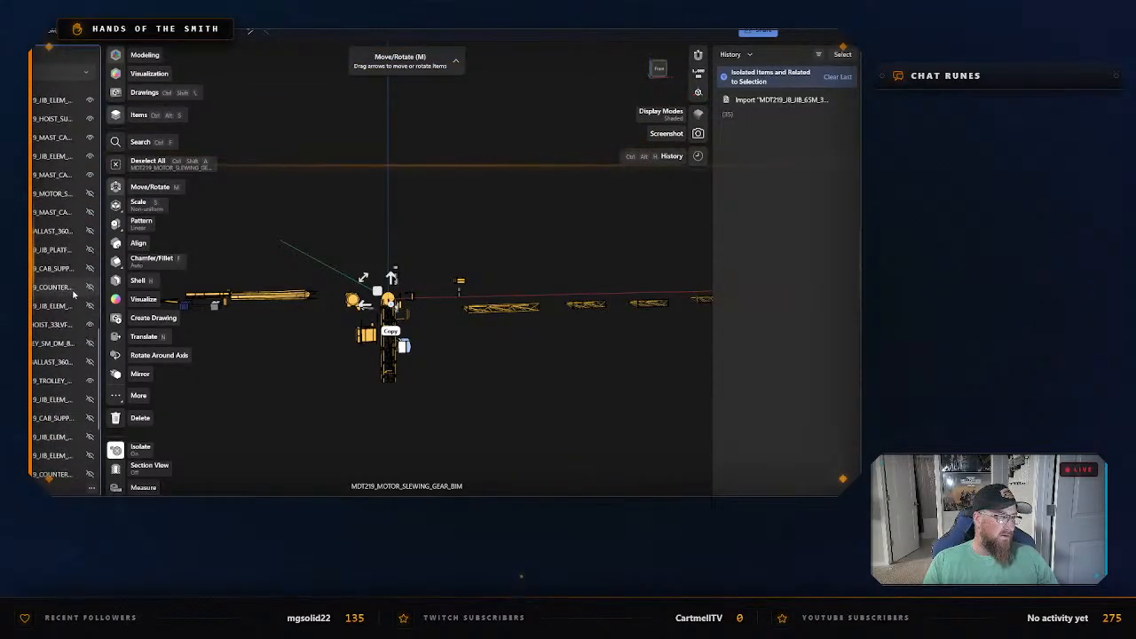
click(91, 189)
click(90, 207)
click(89, 227)
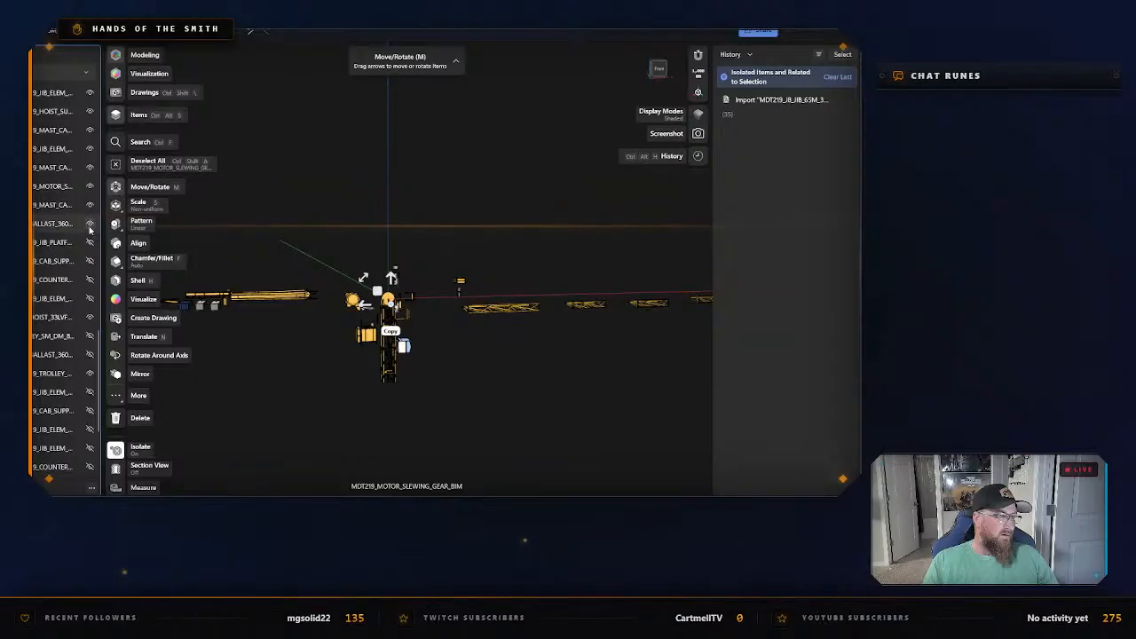
click(90, 242)
click(90, 299)
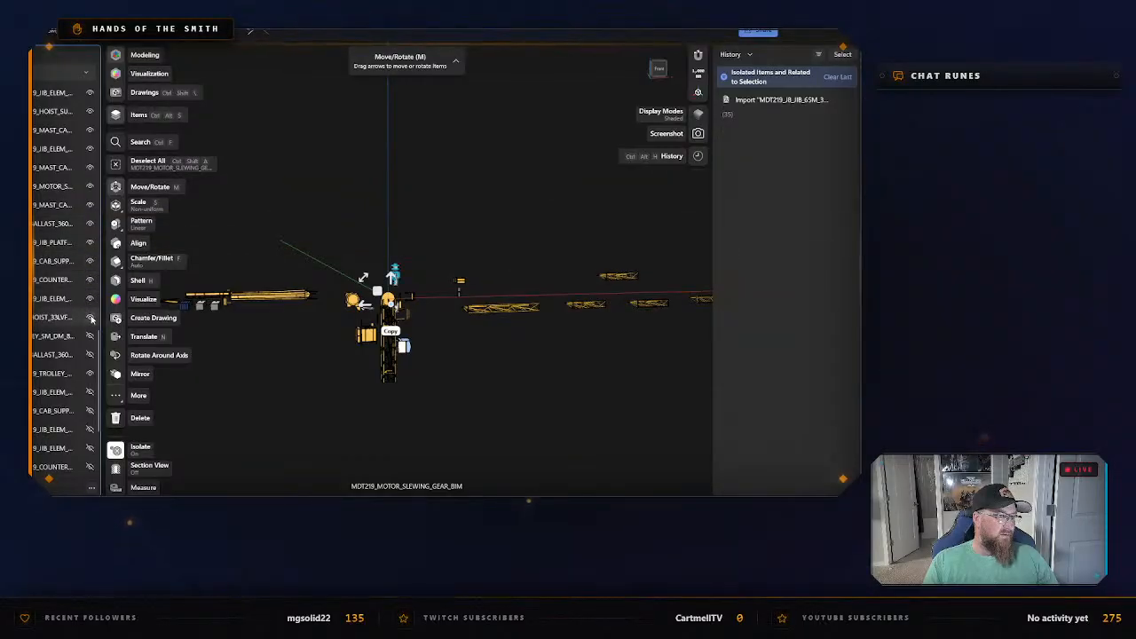
Show the hidden parts from the 33LVF hoist and trolley area through the following jib elements, cab support and counter.
click(89, 317)
click(90, 336)
click(90, 354)
click(90, 374)
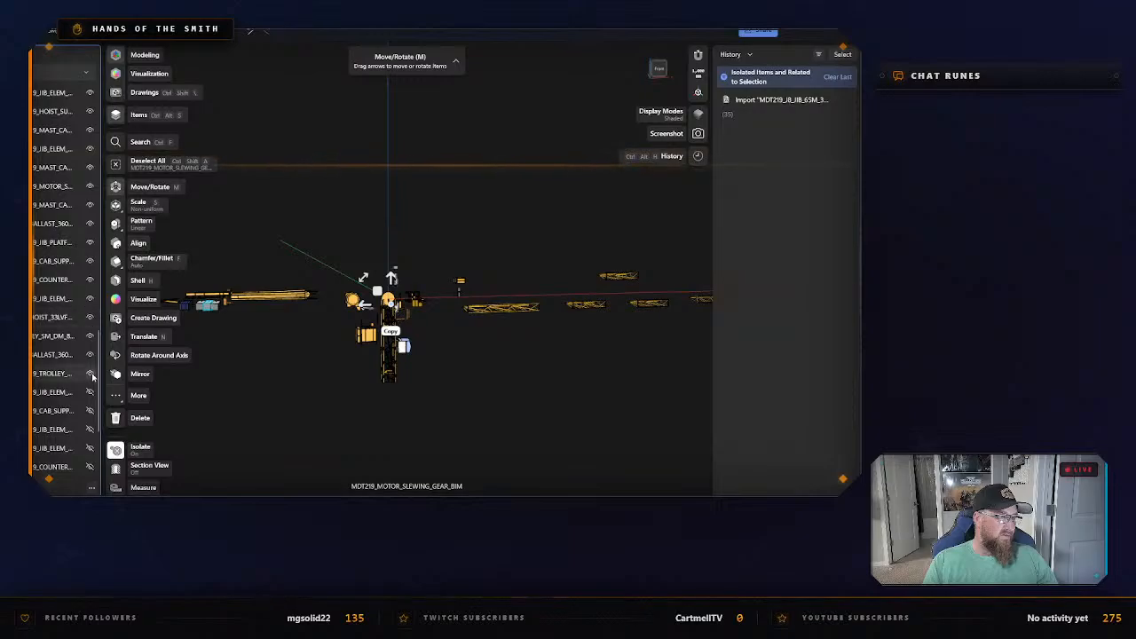
click(90, 410)
click(90, 428)
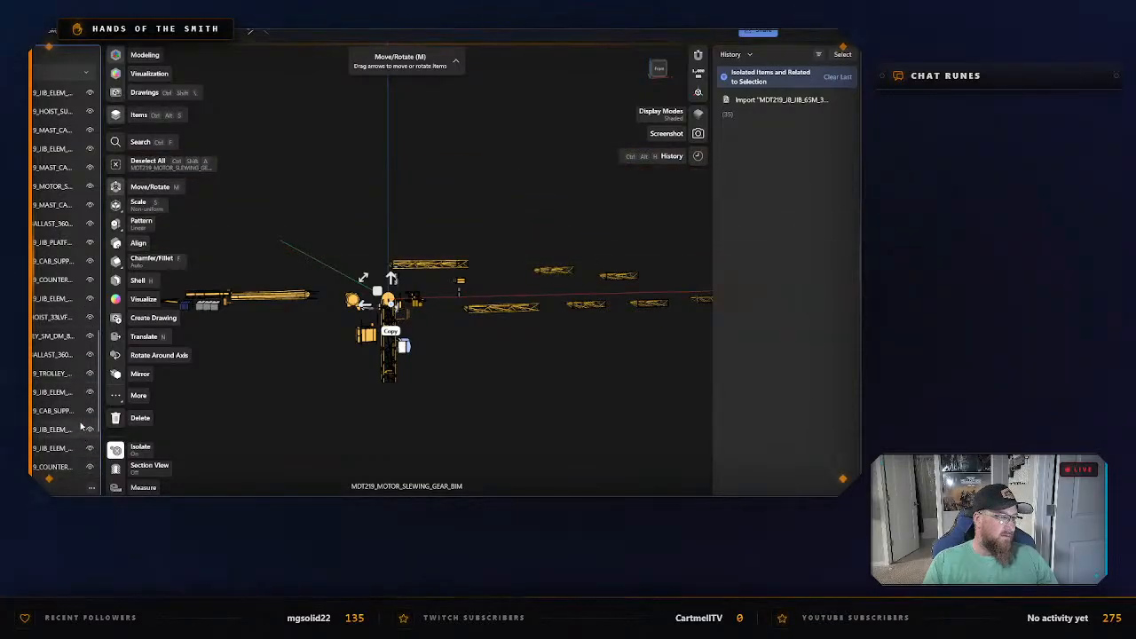
Show the remaining hidden parts at the end of the assembly, from the jib element and 360-series ballast to the last jib element.
scroll(81, 424, down, 2)
click(90, 339)
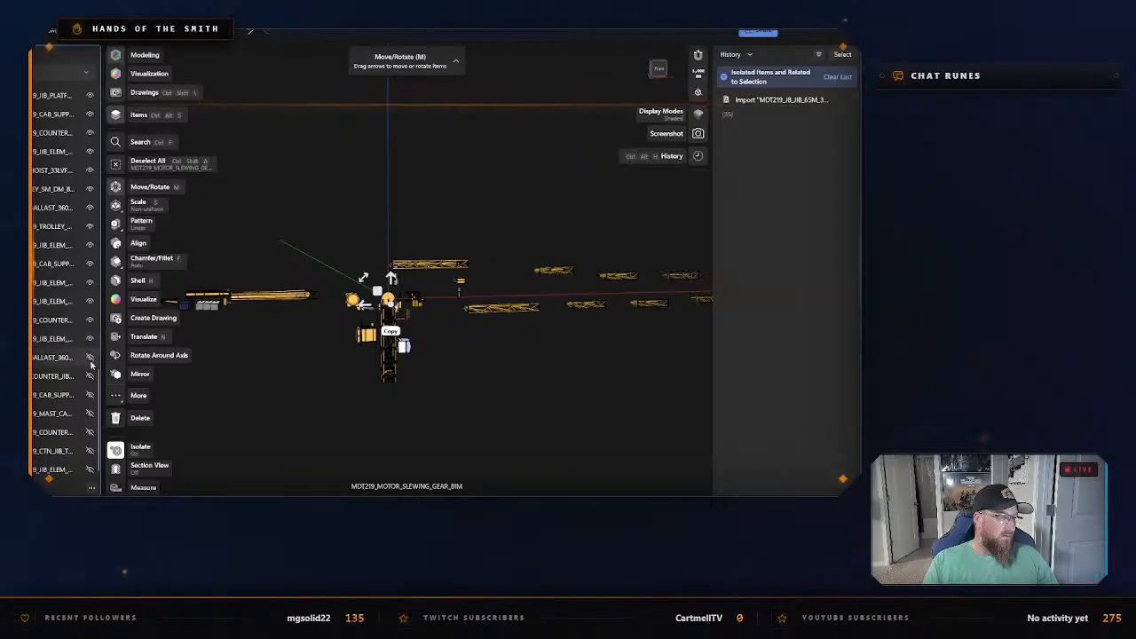
click(89, 356)
click(90, 375)
click(90, 394)
click(90, 413)
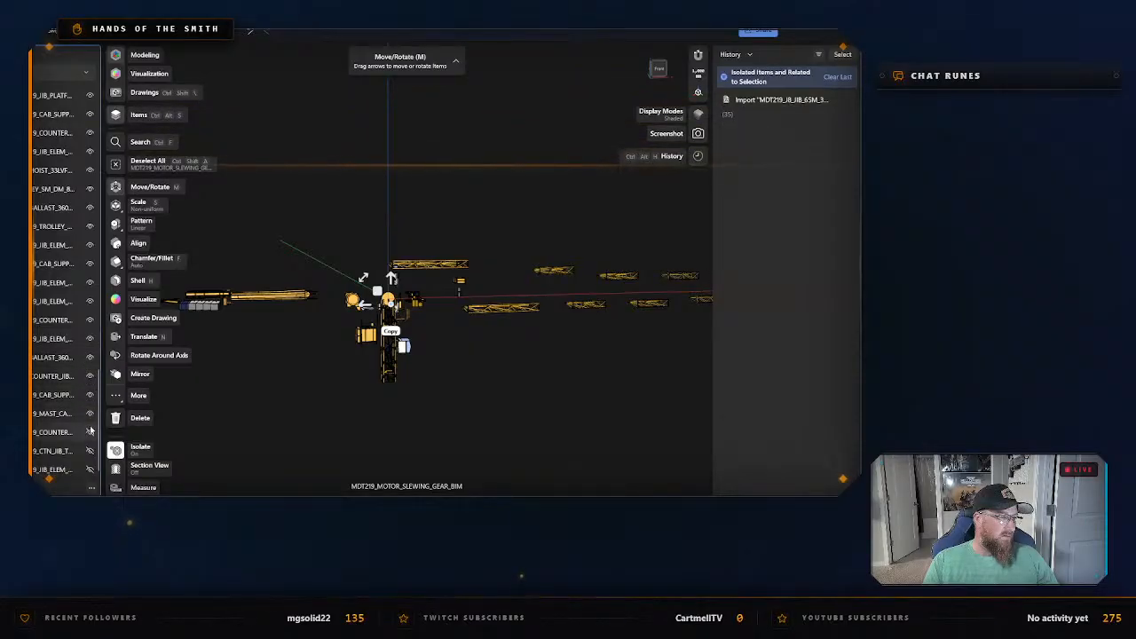
click(90, 432)
click(90, 451)
click(89, 469)
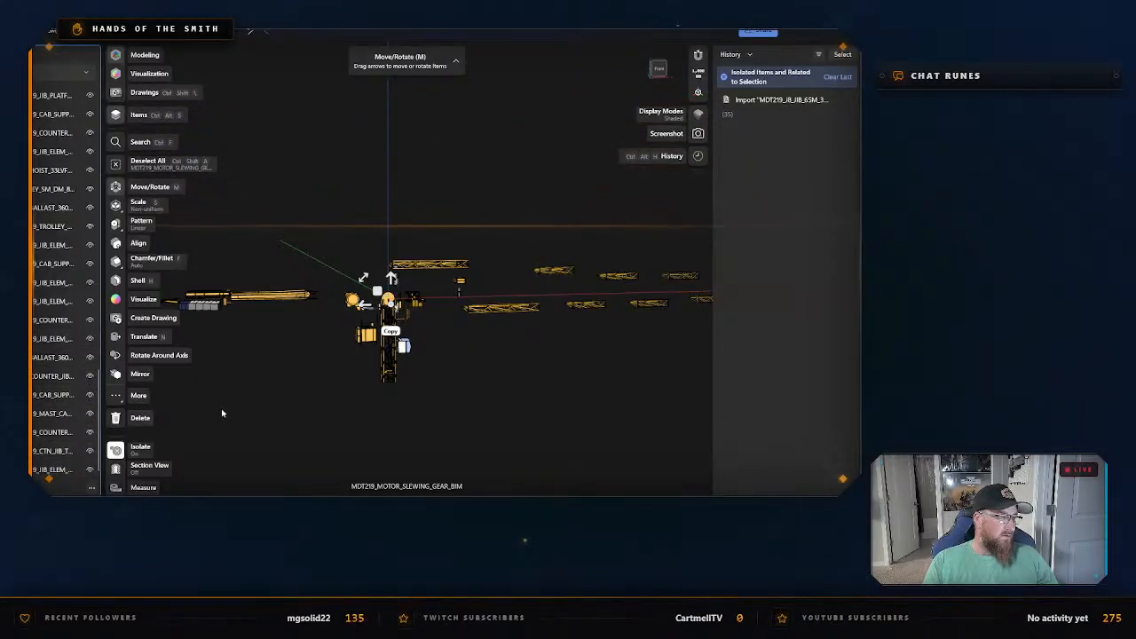
Clear the selection and examine the layout of all the crane parts around the mast.
click(312, 397)
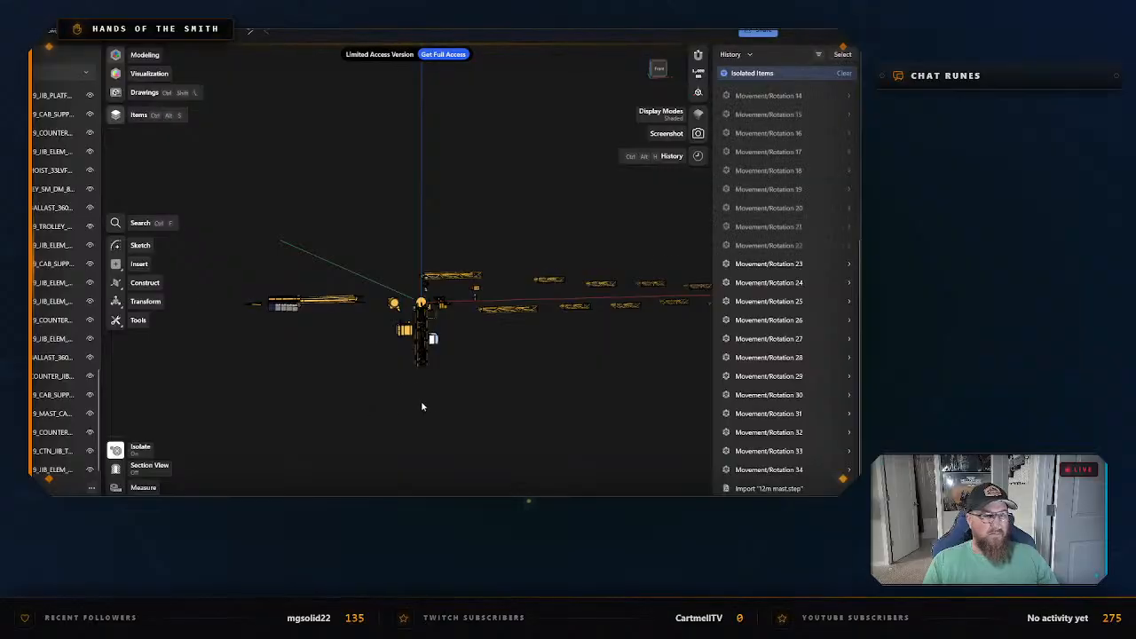
scroll(422, 404, down, 4)
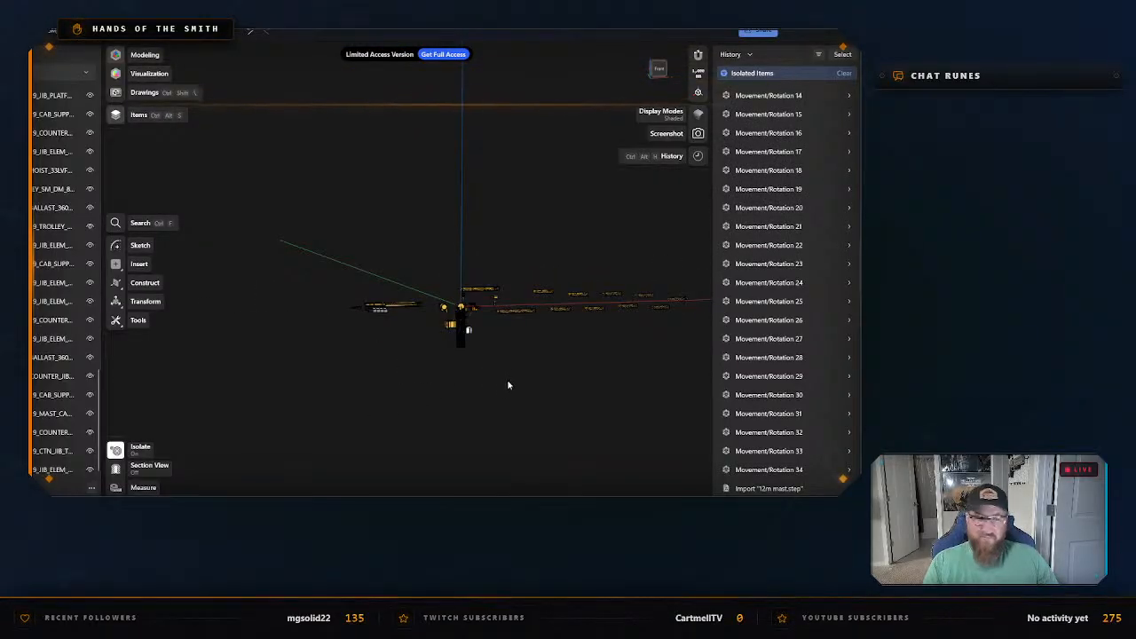
middle_drag(509, 386, 495, 361)
scroll(487, 323, up, 5)
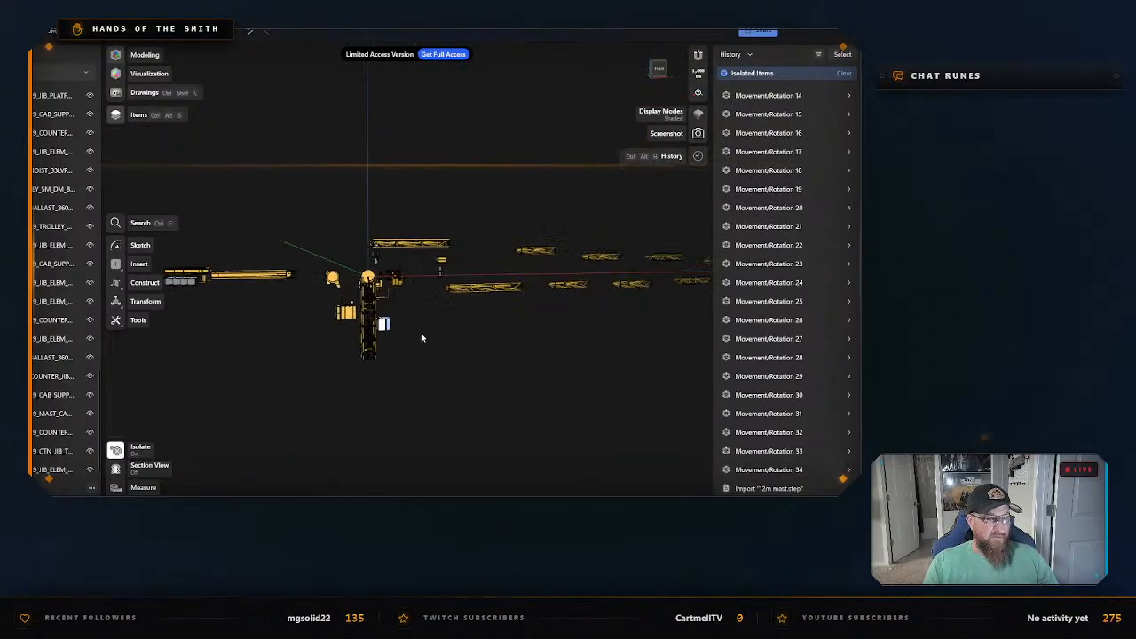
right_drag(422, 337, 462, 326)
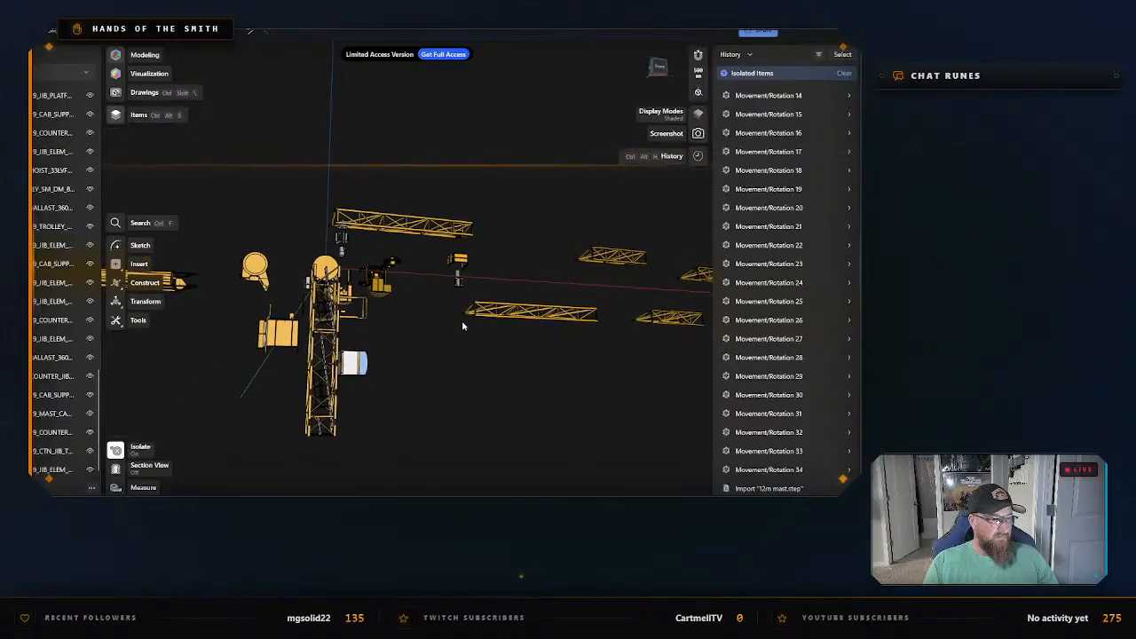
Collapse the MDT219 assembly folder and hide it, then inspect the mast on its own.
scroll(35, 120, up, 10)
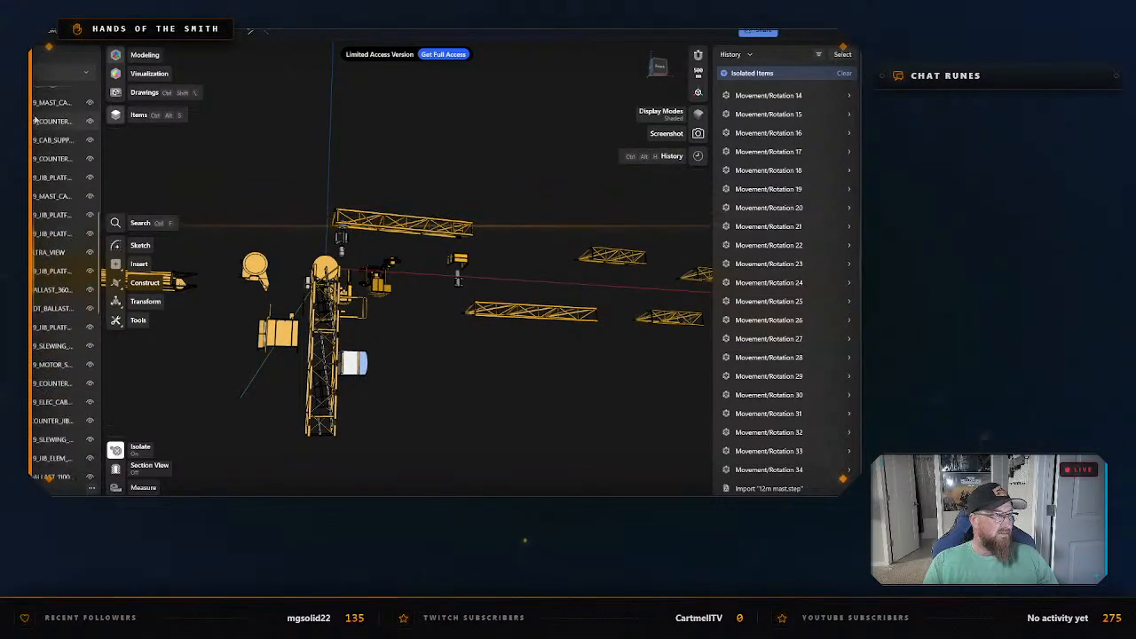
scroll(36, 120, up, 10)
click(30, 133)
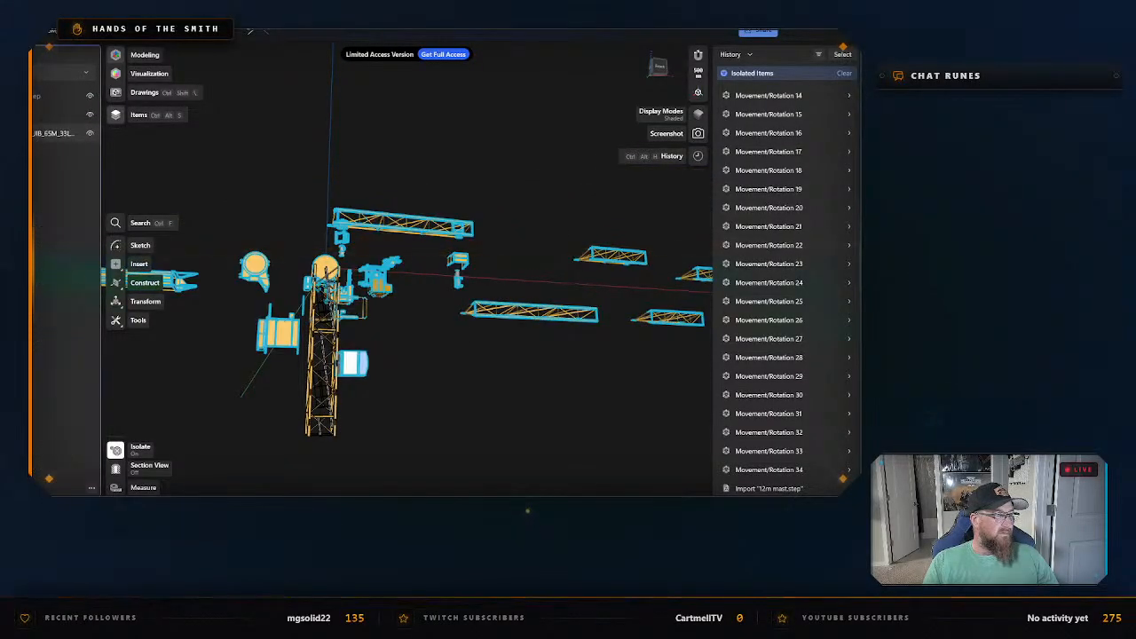
click(90, 133)
middle_drag(406, 361, 549, 353)
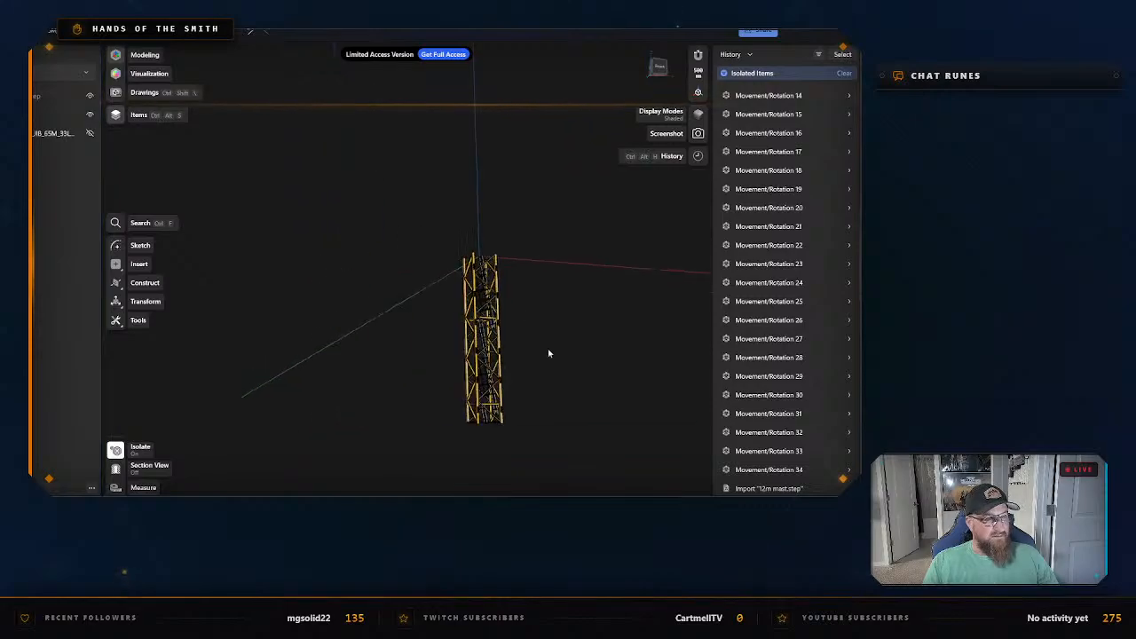
right_drag(549, 353, 502, 333)
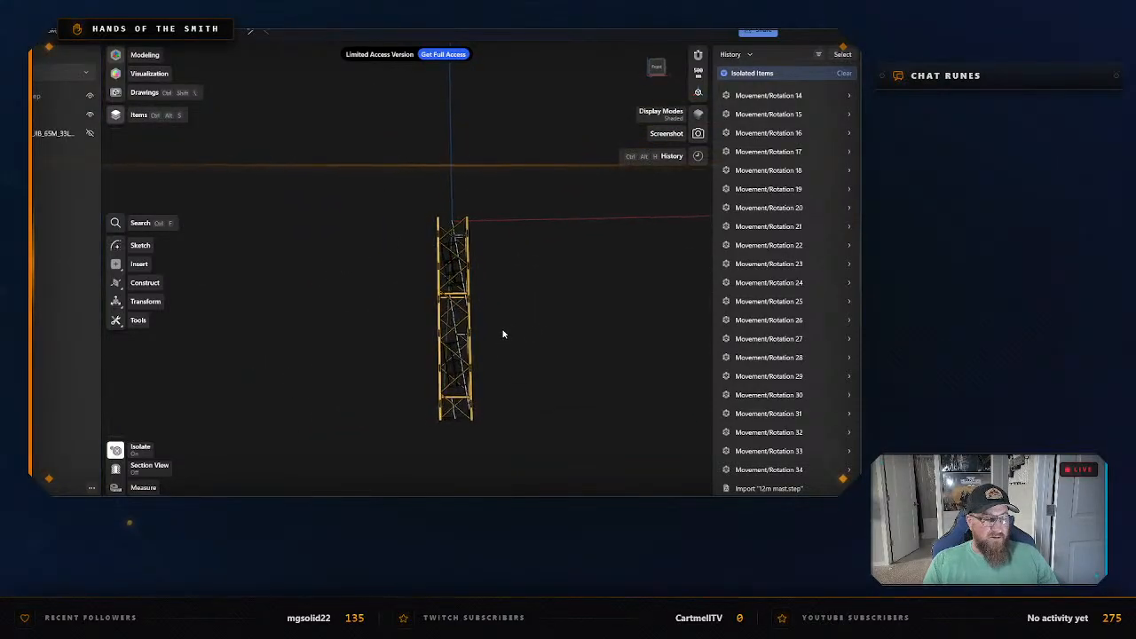
scroll(504, 334, up, 5)
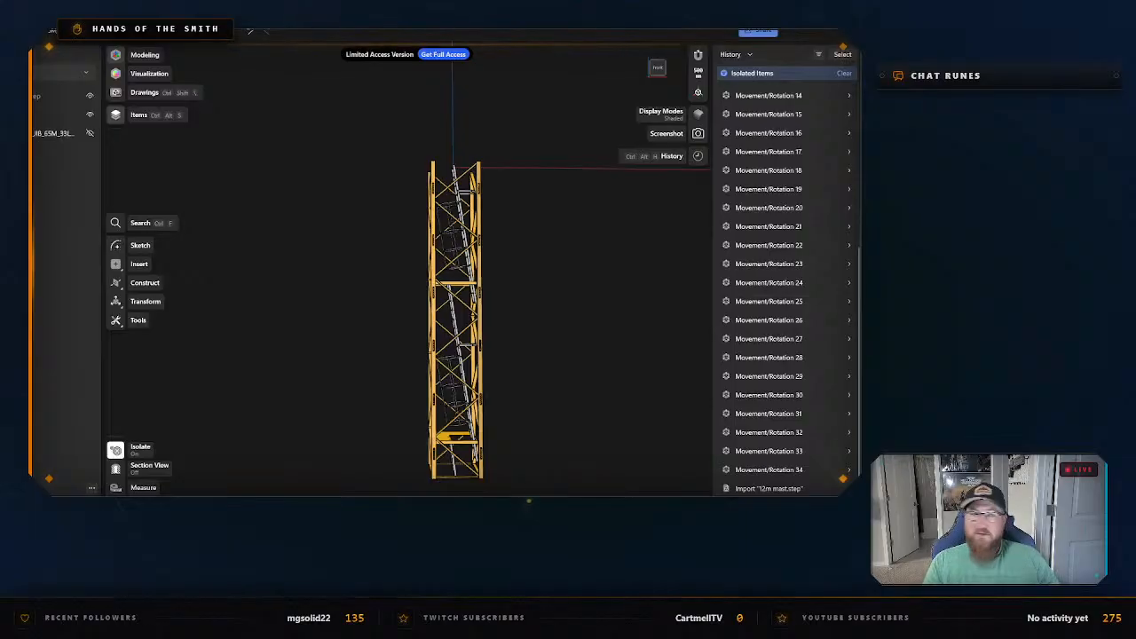
Import the file Base Section add CWT.step from the Desktop and inspect it in place on the mast.
click(92, 488)
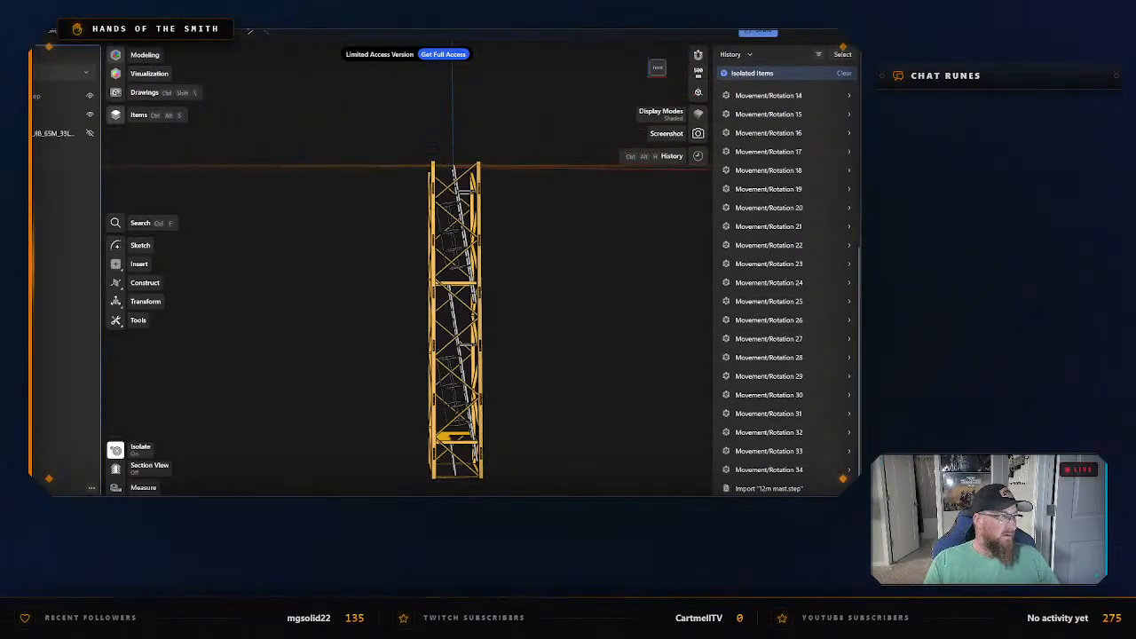
click(125, 31)
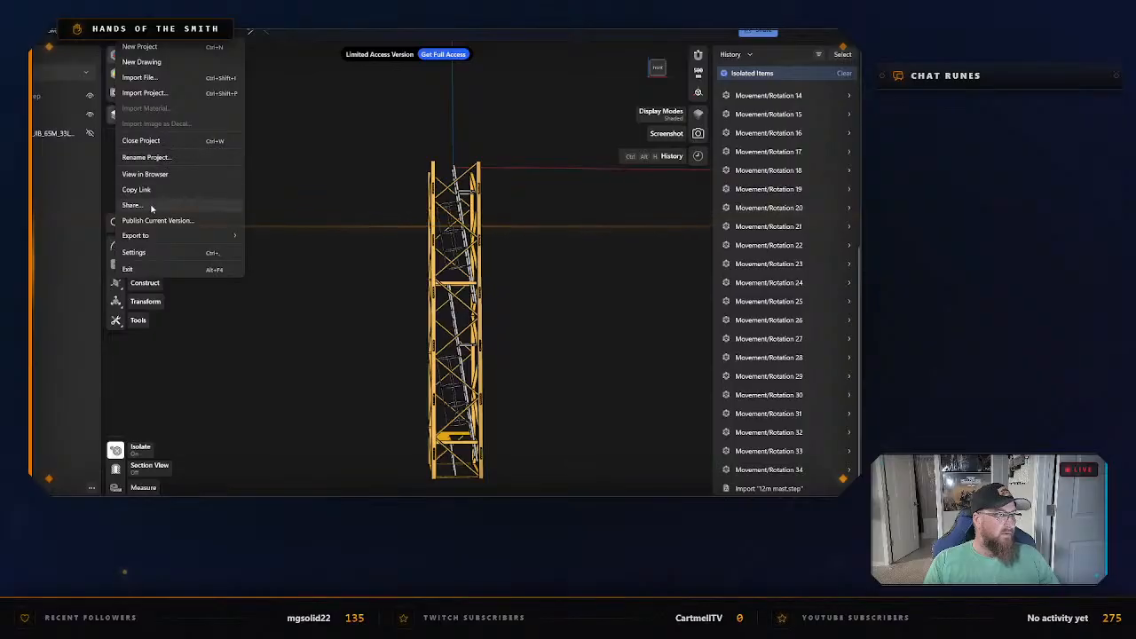
click(139, 77)
double_click(223, 162)
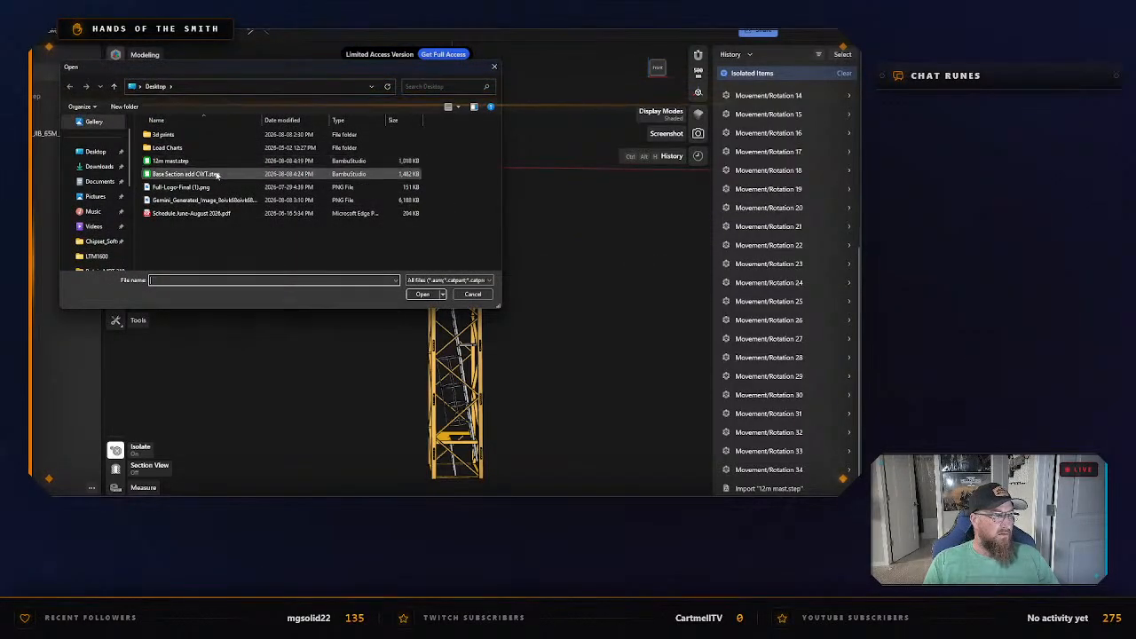
click(376, 427)
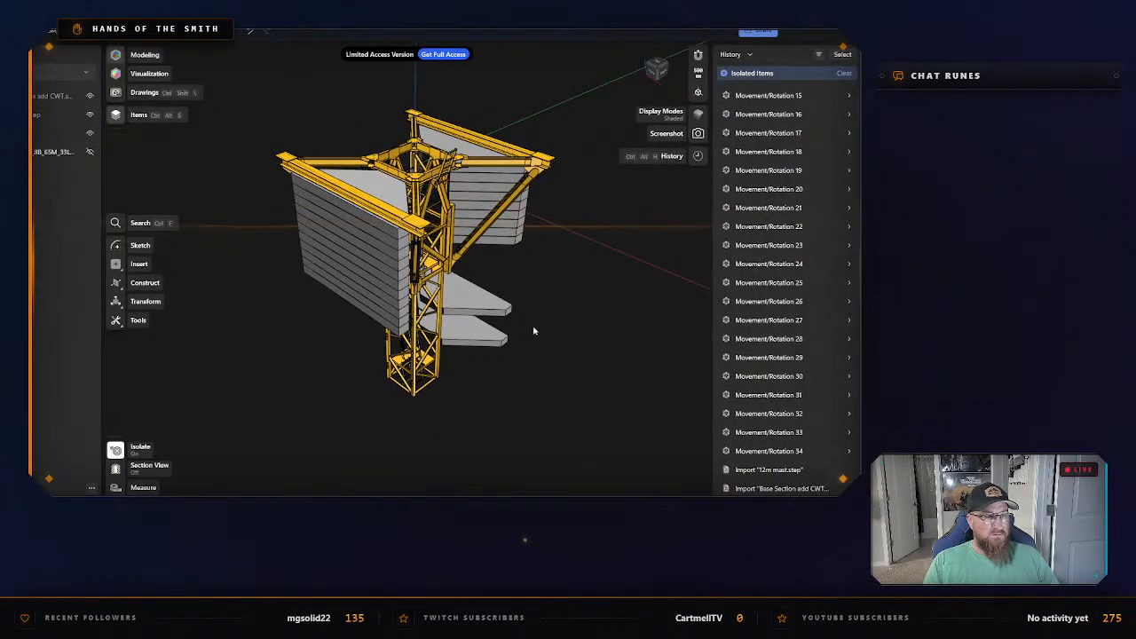
right_drag(529, 323, 554, 338)
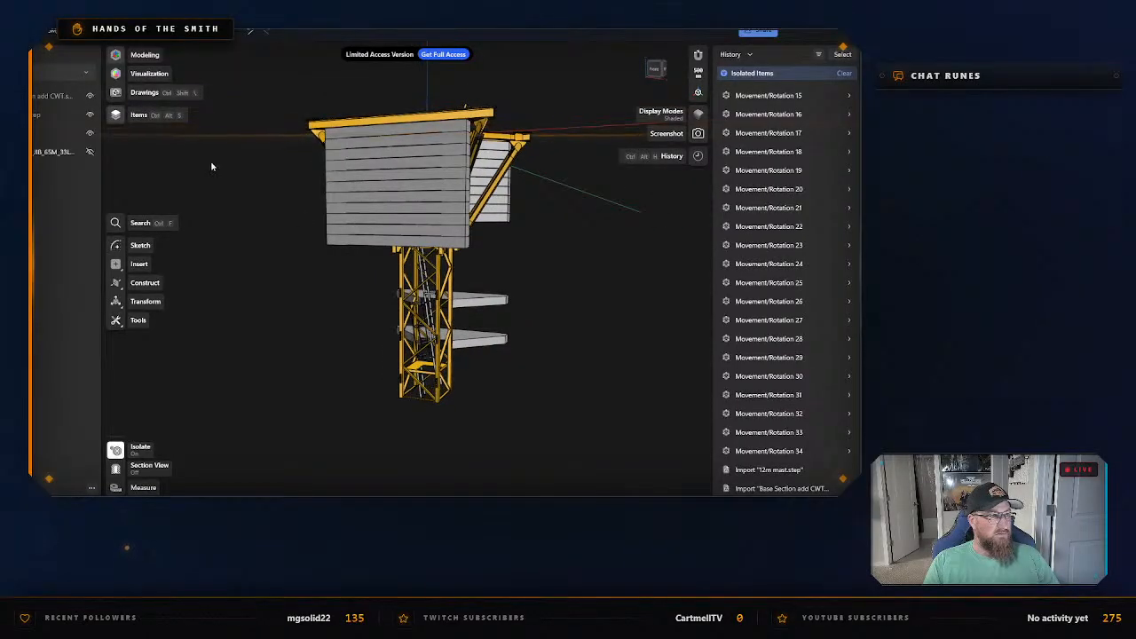
Hide the imported base section and select all the bodies of the 12m mast together.
click(90, 96)
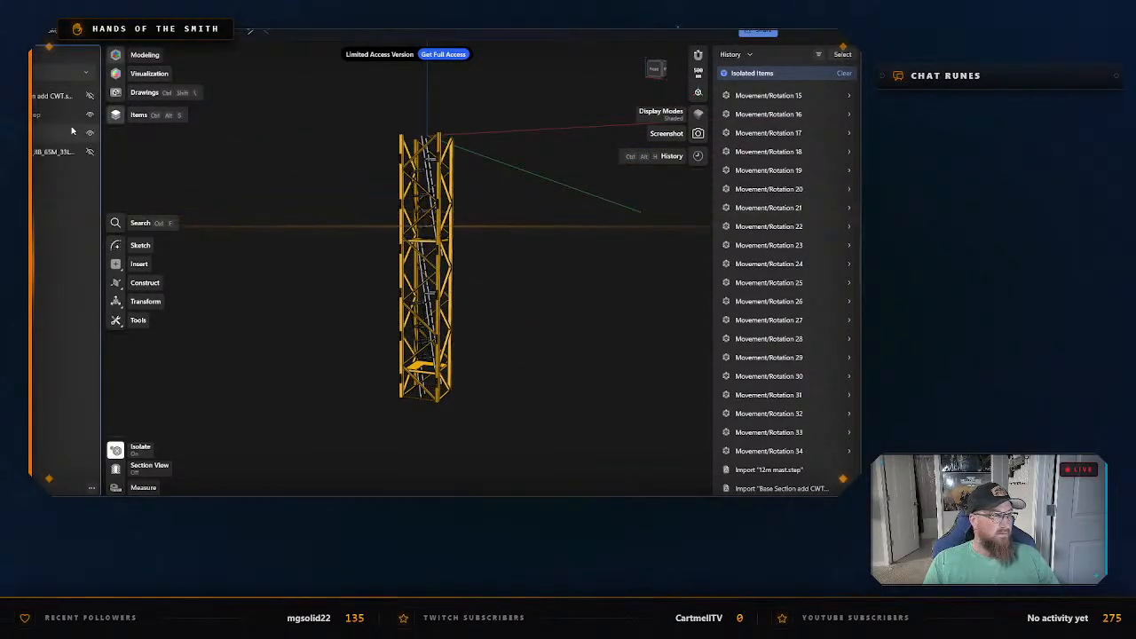
scroll(446, 246, up, 2)
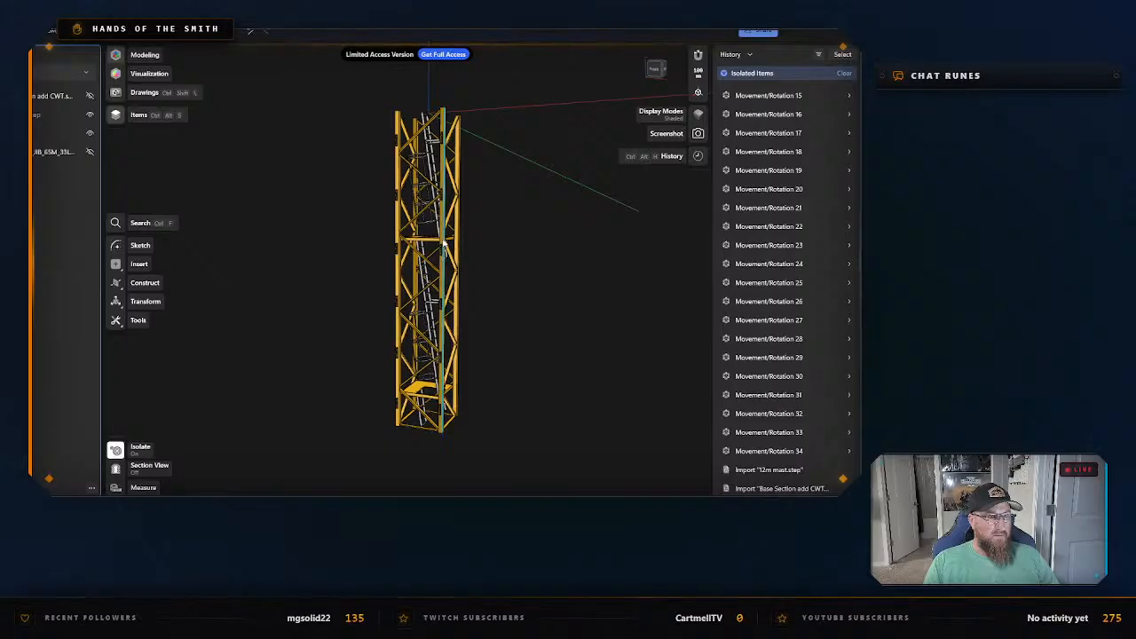
click(448, 246)
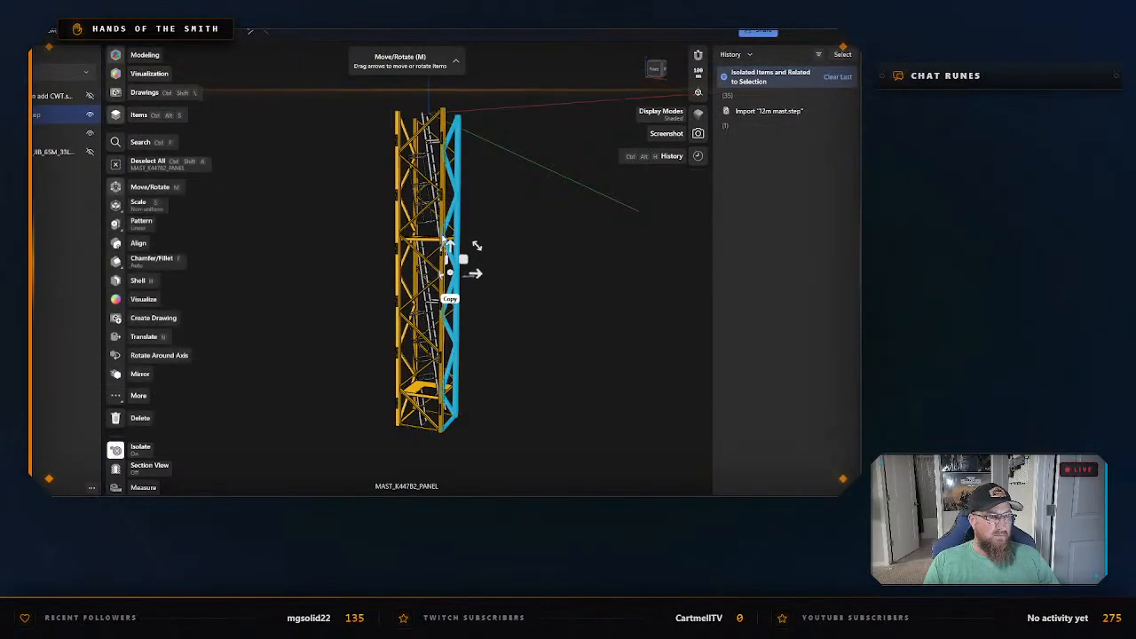
click(517, 243)
drag(349, 108, 524, 453)
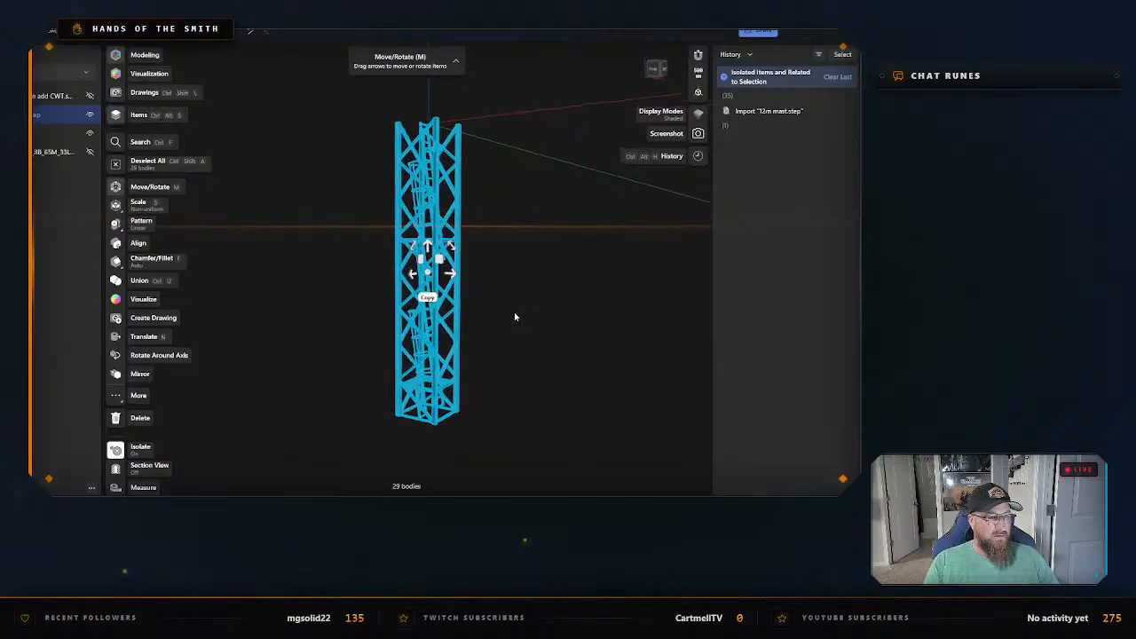
Move all the 12m mast bodies together sideways, clear of the base section, and clear the selection.
drag(404, 278, 436, 321)
mouse_move(436, 321)
middle_down()
mouse_move(533, 313)
mouse_move(544, 299)
middle_up()
click(550, 339)
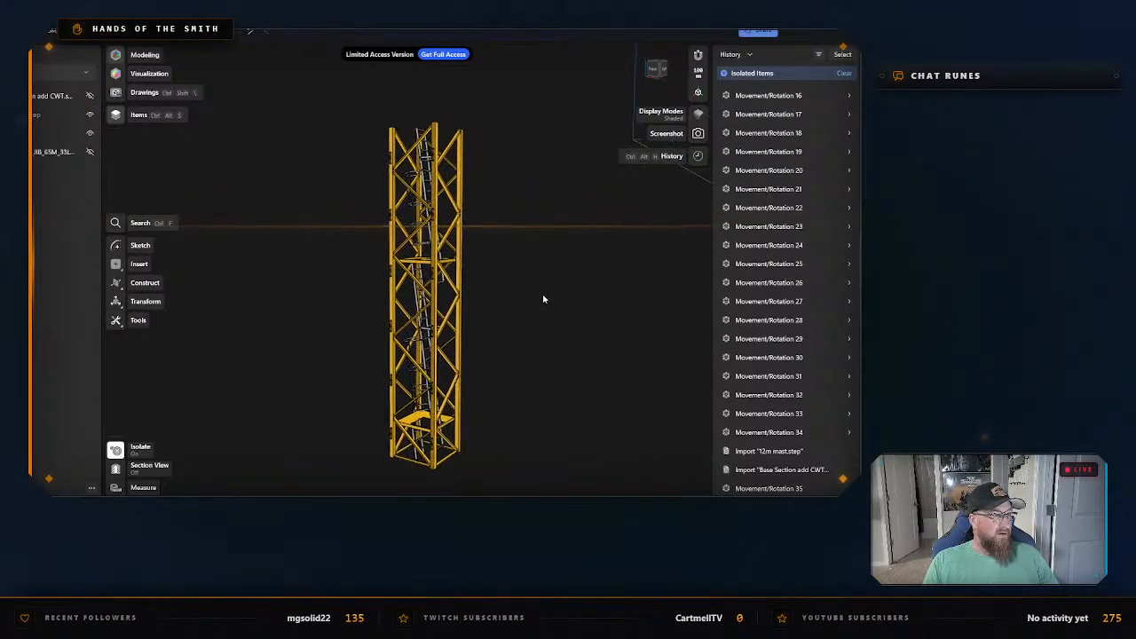
Show the counterweighted base section beside the moved mast, compare the two from several angles, and hide the base section again.
click(91, 116)
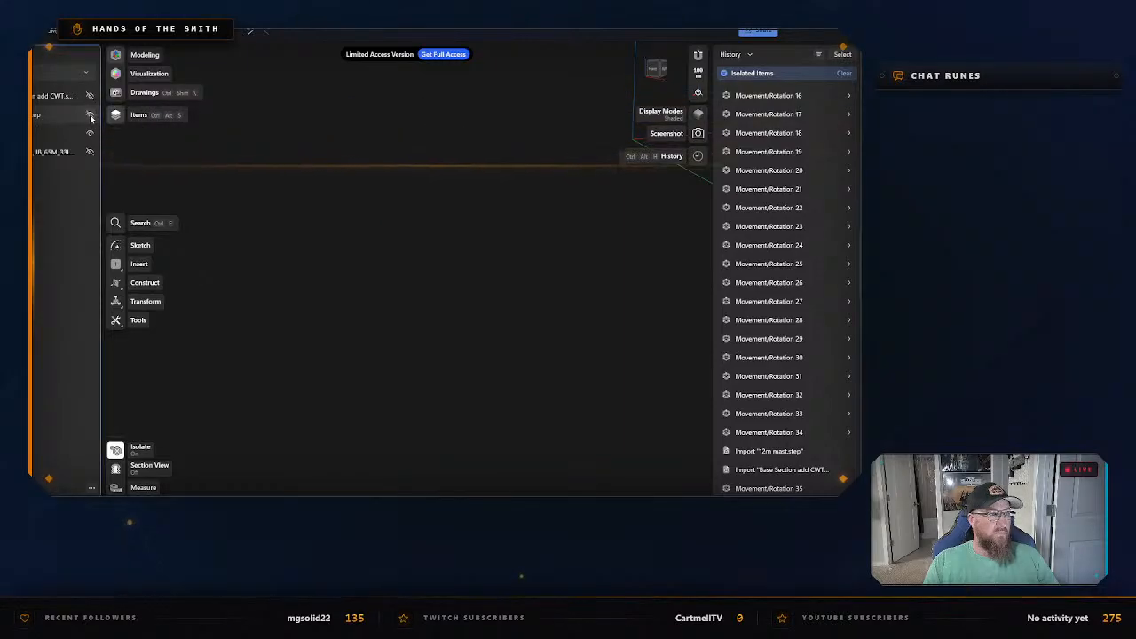
click(91, 117)
click(91, 99)
scroll(432, 232, down, 2)
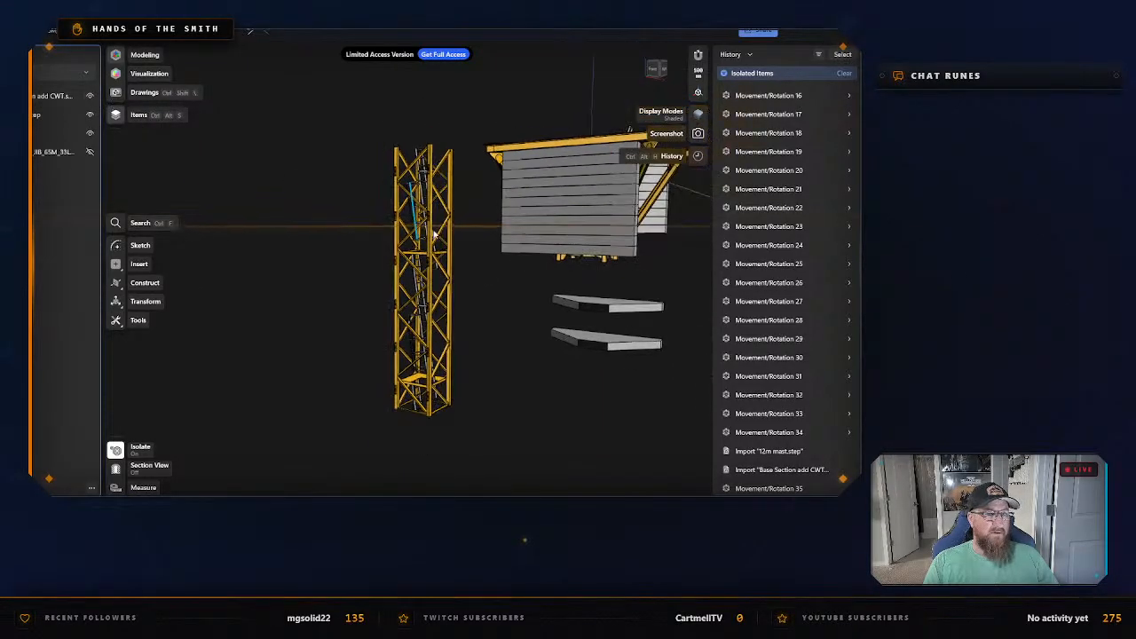
middle_drag(571, 299, 439, 286)
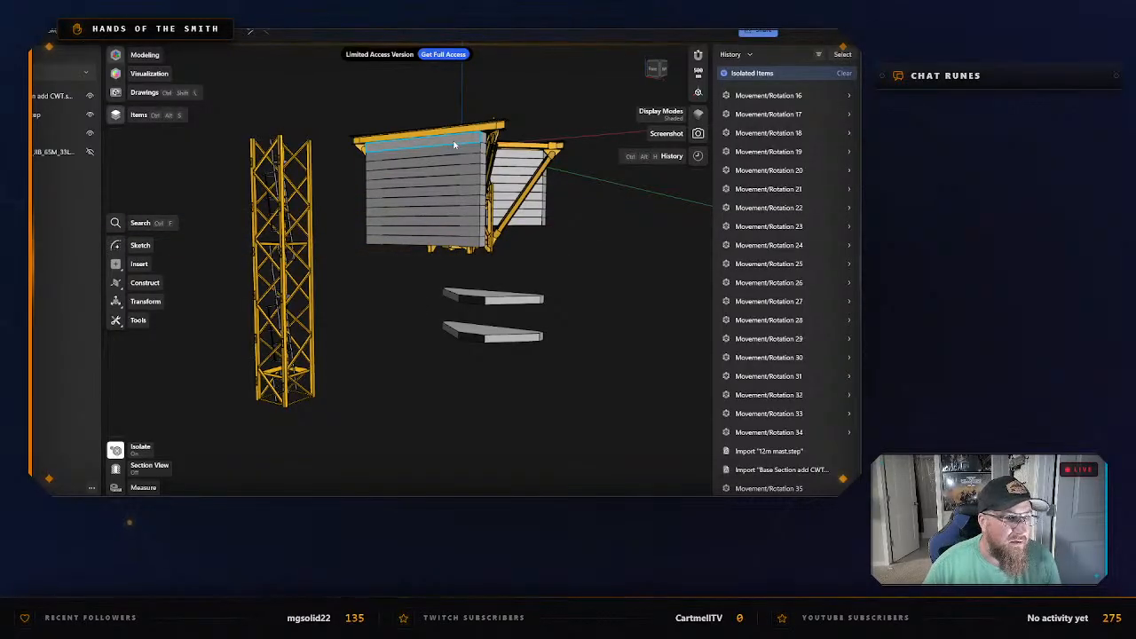
right_drag(432, 294, 433, 195)
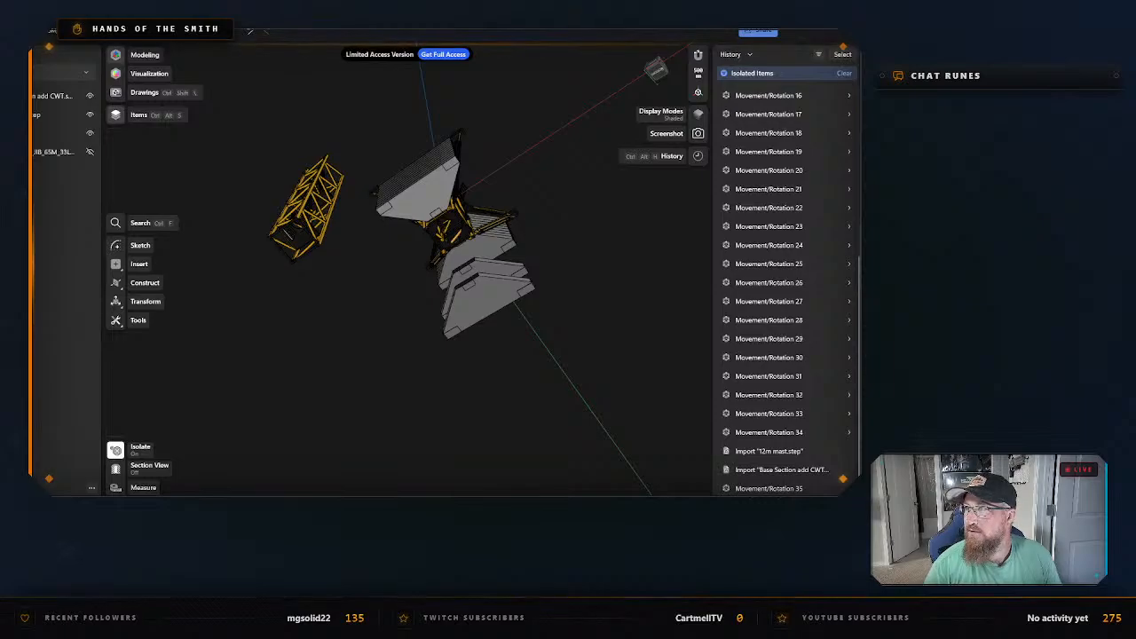
right_drag(497, 355, 376, 333)
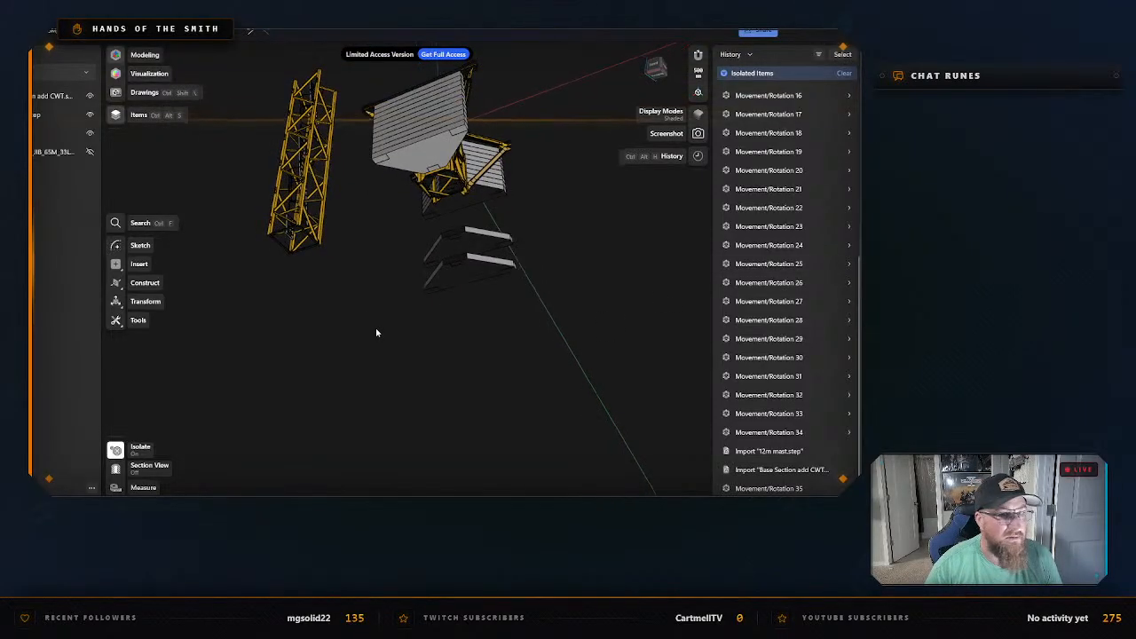
click(89, 95)
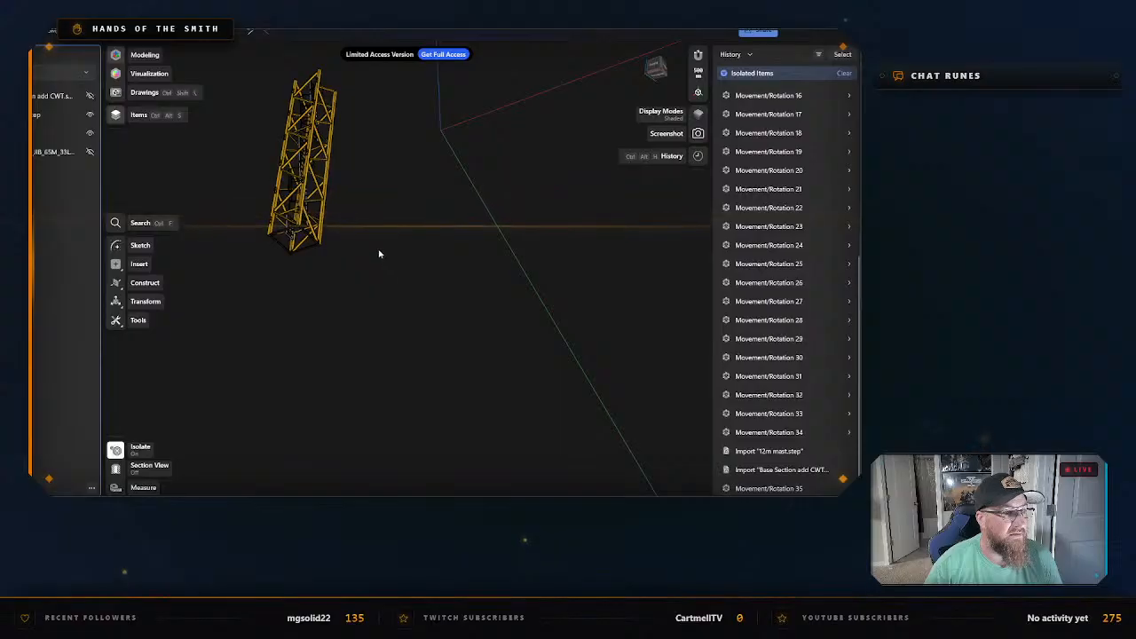
Move the lower ladder 3,000 mm horizontally out of the mast in the front view and deselect it.
right_drag(375, 231, 477, 340)
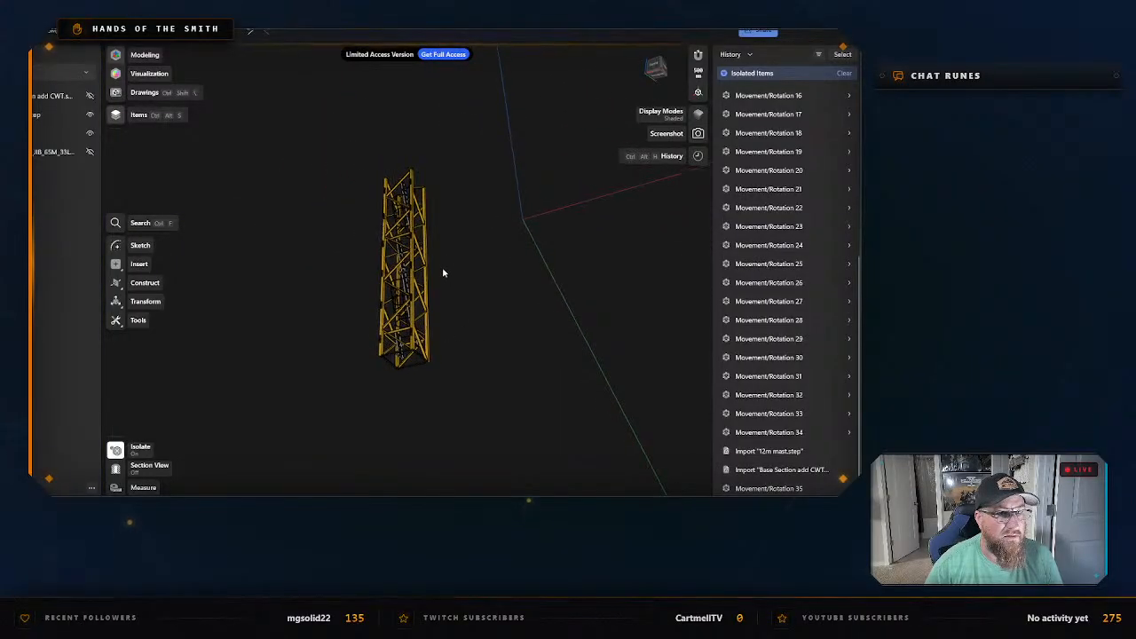
scroll(444, 273, up, 5)
right_drag(456, 289, 477, 320)
scroll(477, 319, down, 2)
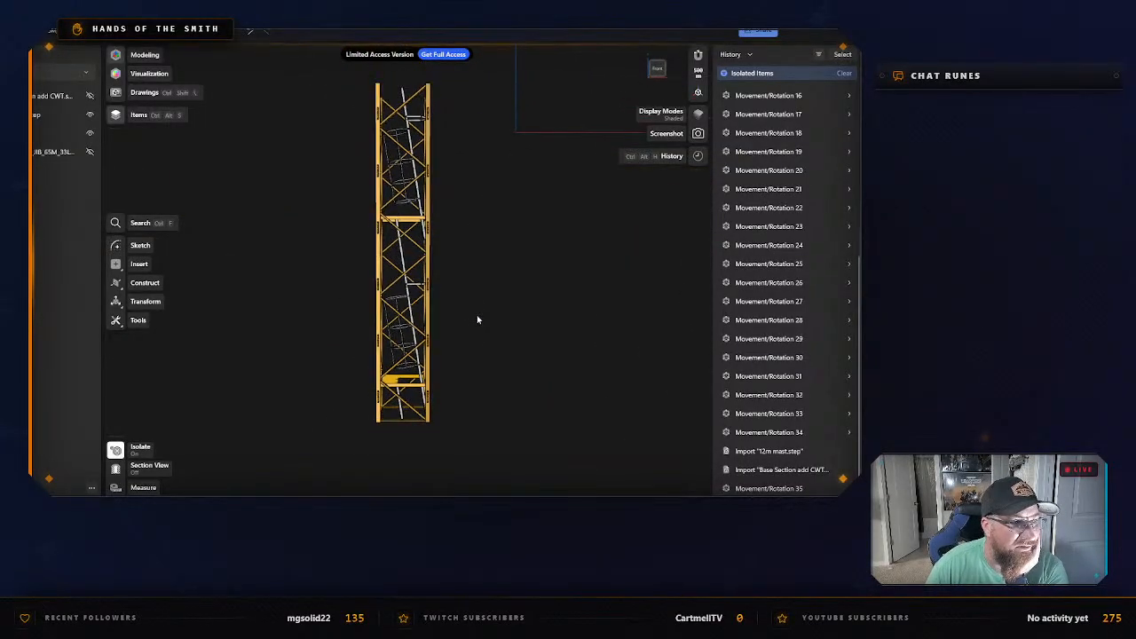
scroll(403, 255, up, 3)
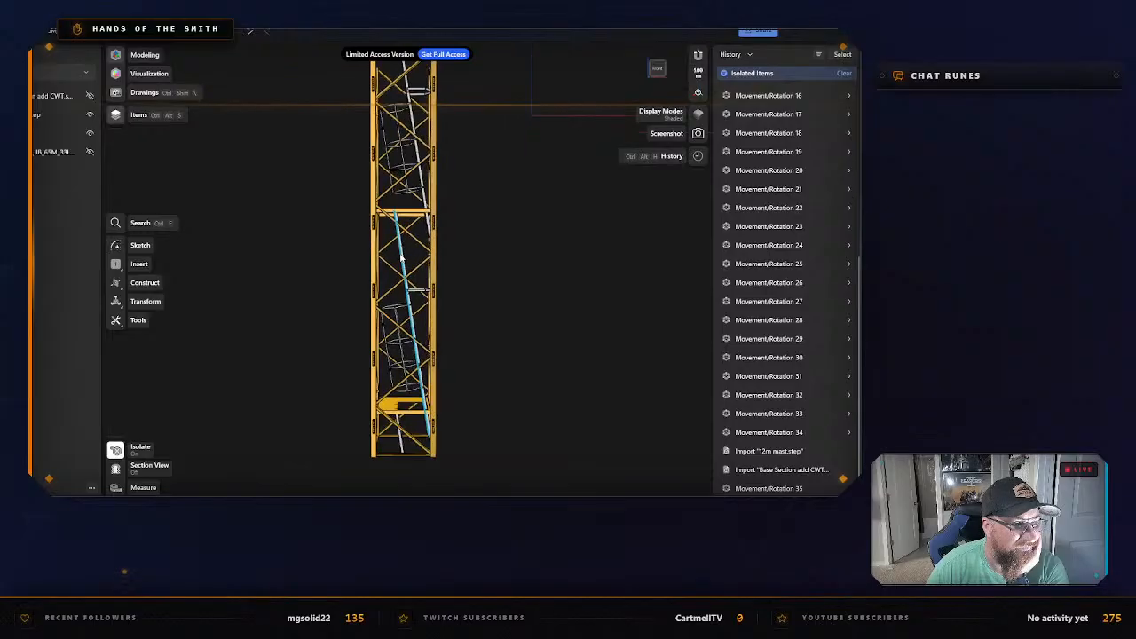
click(402, 255)
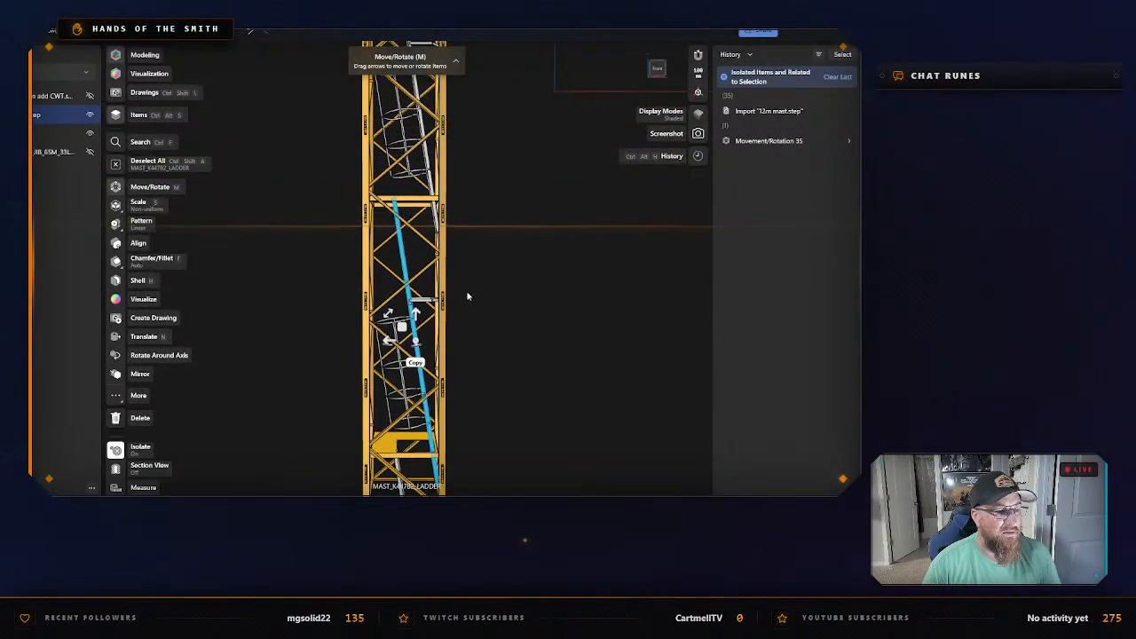
scroll(470, 296, down, 1)
middle_drag(490, 347, 492, 265)
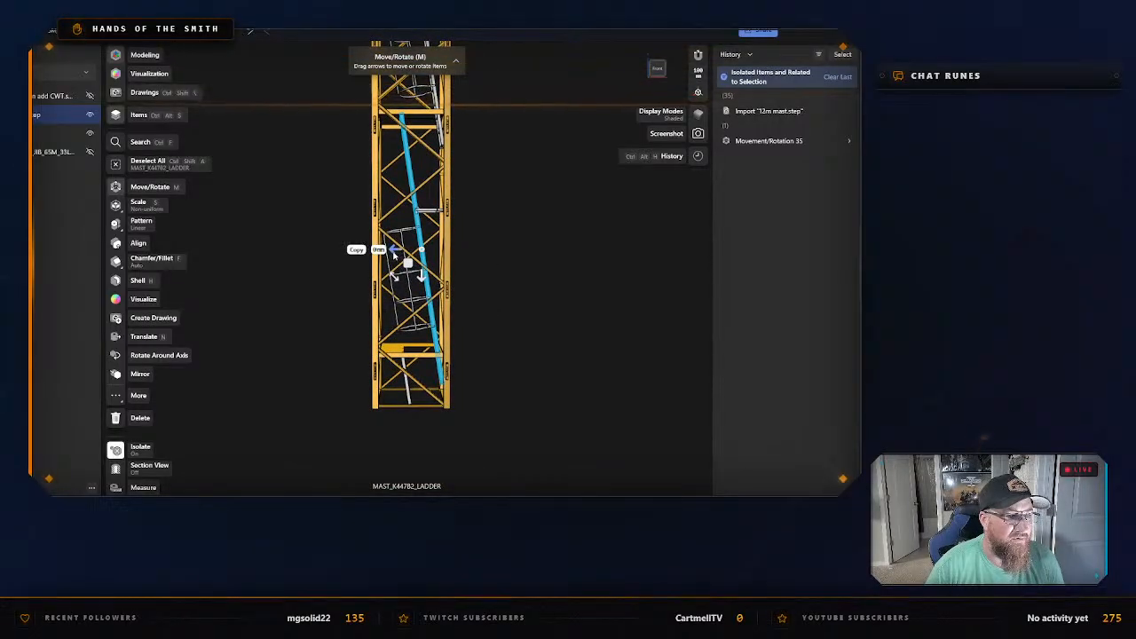
drag(394, 255, 534, 263)
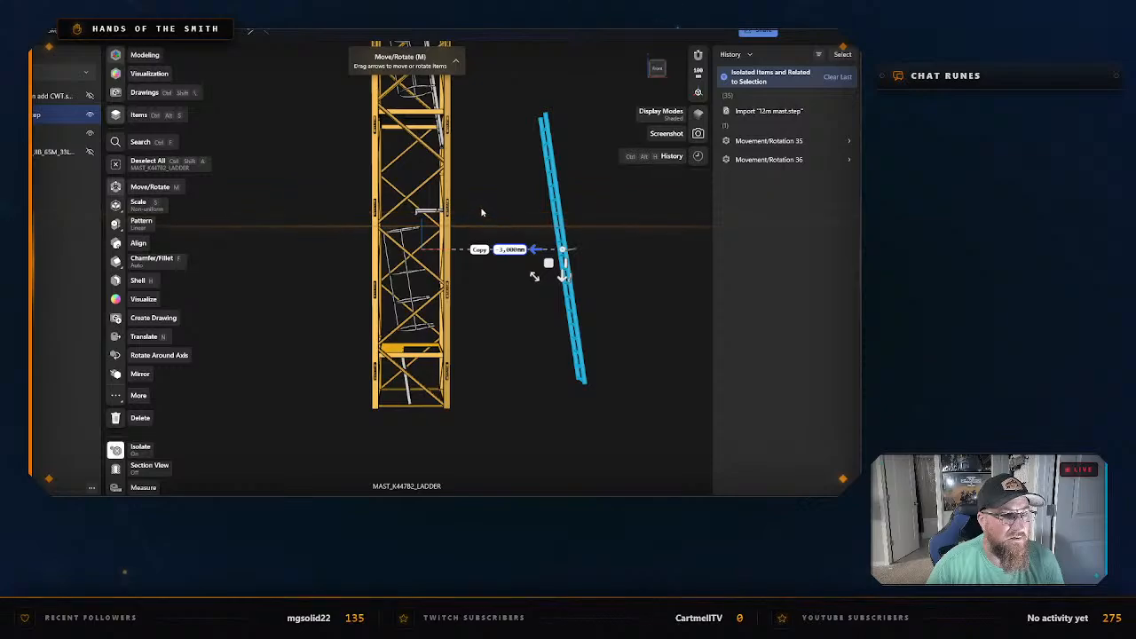
click(603, 256)
Move the small U-shaped bracket from the mast's lower section horizontally out past the extracted ladder and deselect it.
right_drag(604, 255, 627, 258)
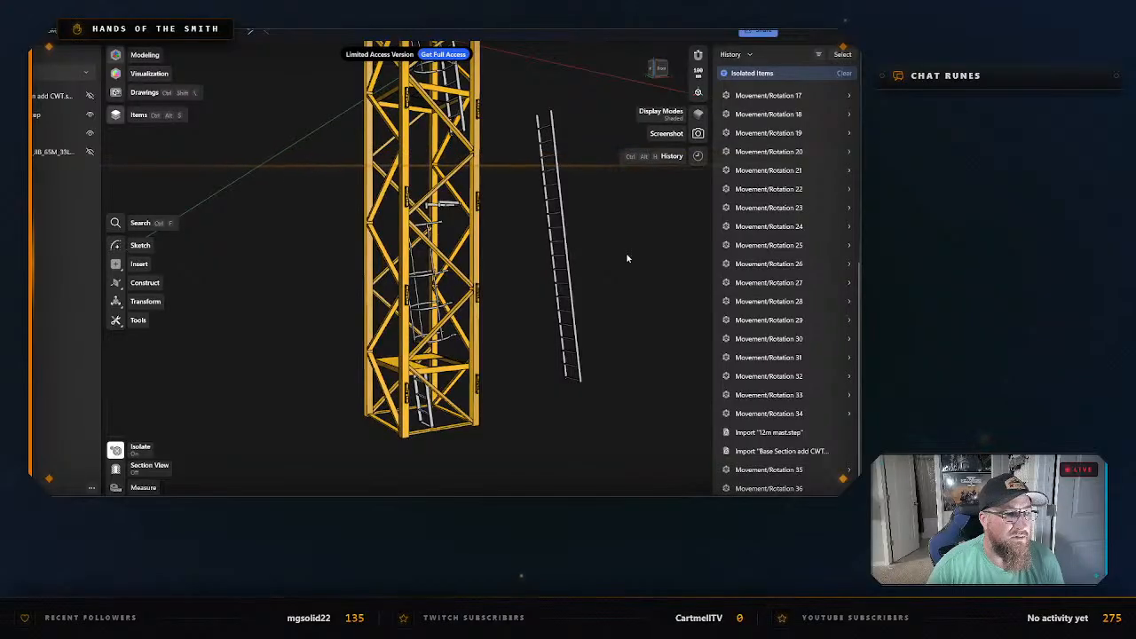
scroll(625, 257, up, 3)
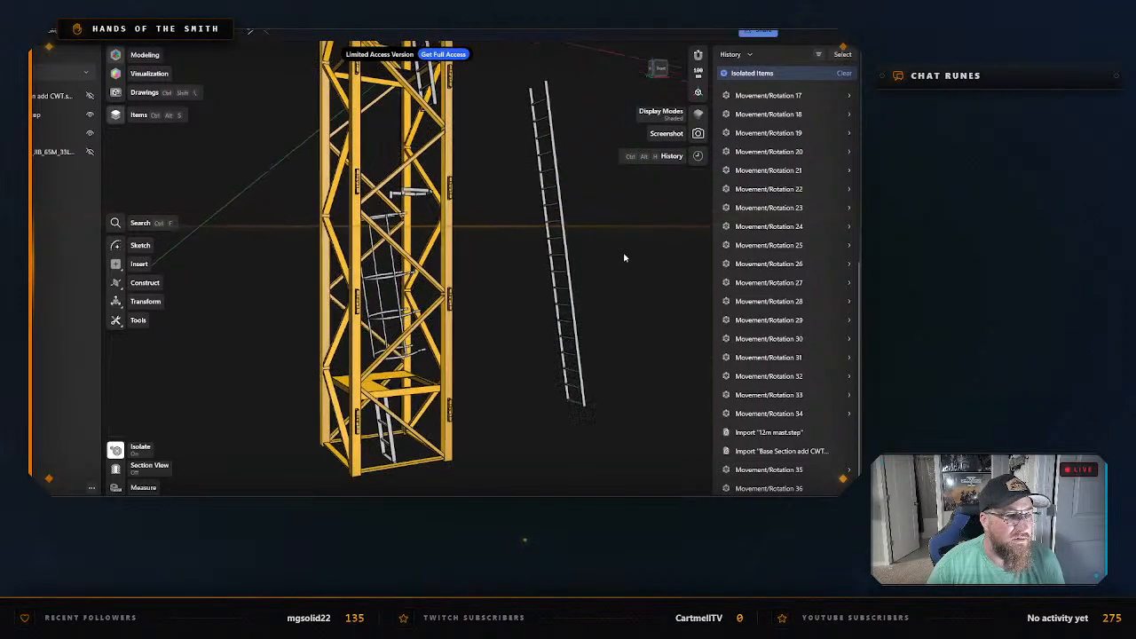
right_drag(624, 256, 615, 260)
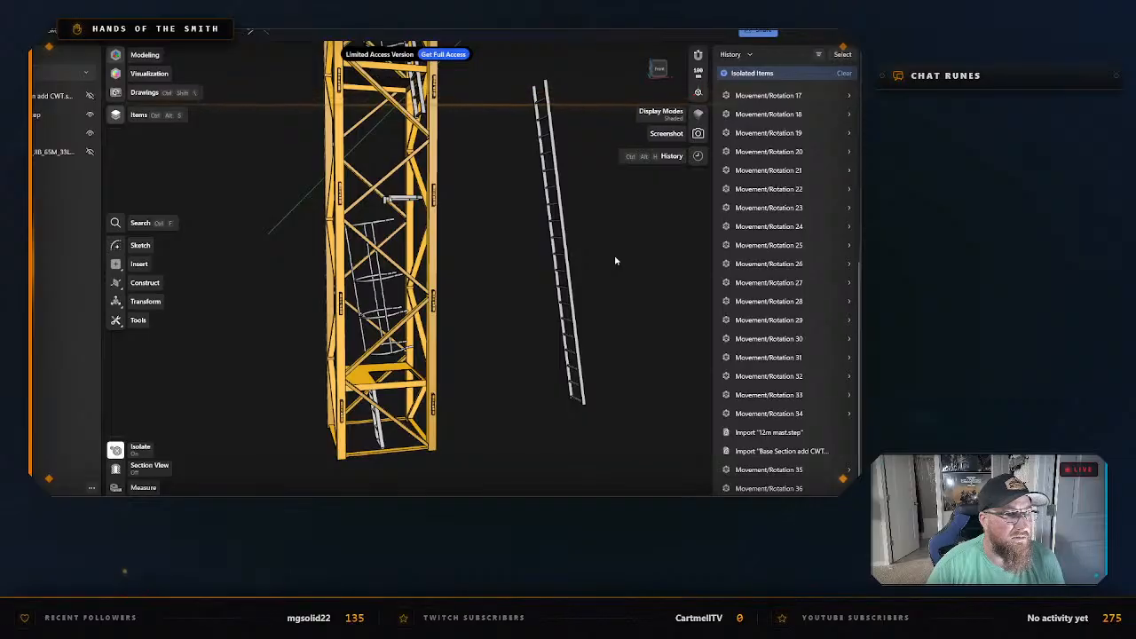
click(404, 199)
key(m)
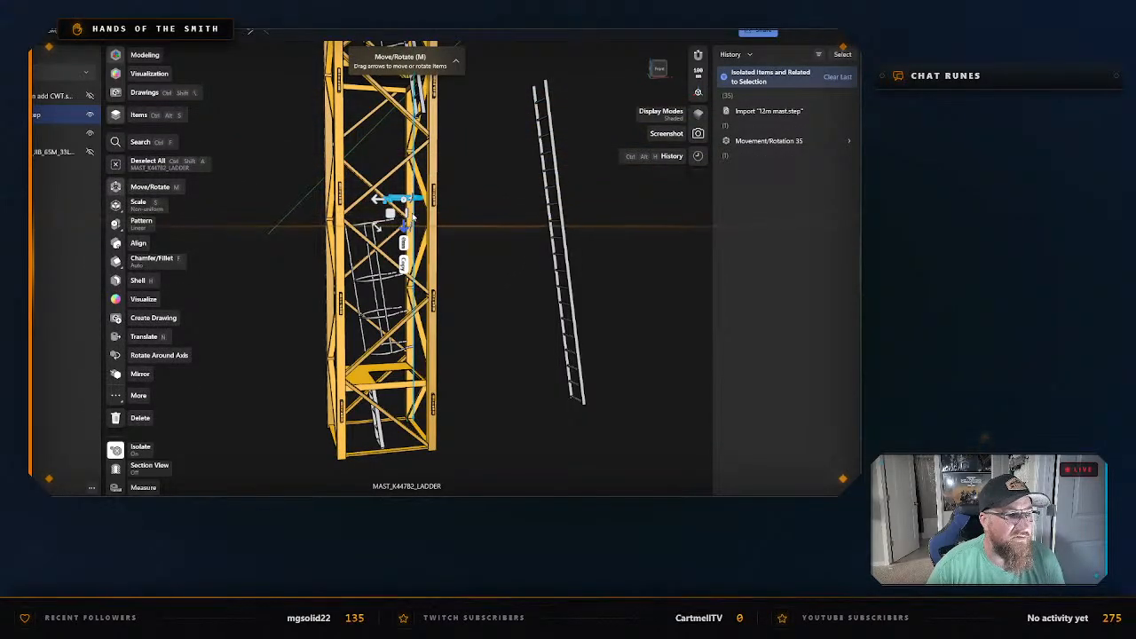
drag(473, 227, 580, 228)
click(512, 255)
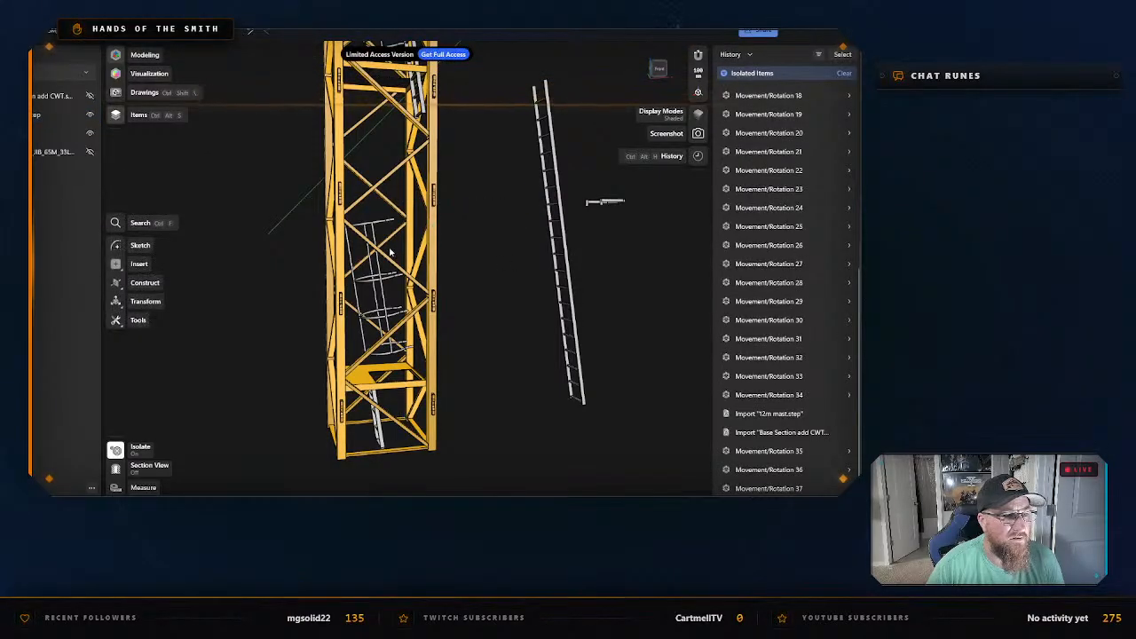
Move the lower ladder's hooped safety cage 2,200 mm horizontally out of the mast, between the mast and the ladder.
click(373, 282)
key(m)
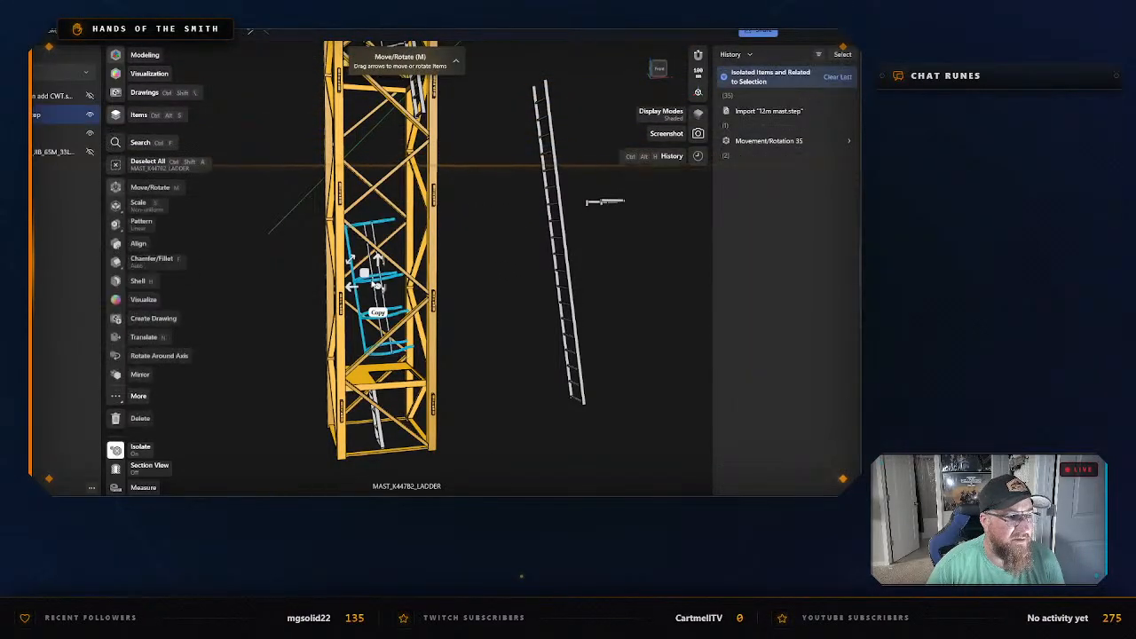
drag(342, 284, 477, 285)
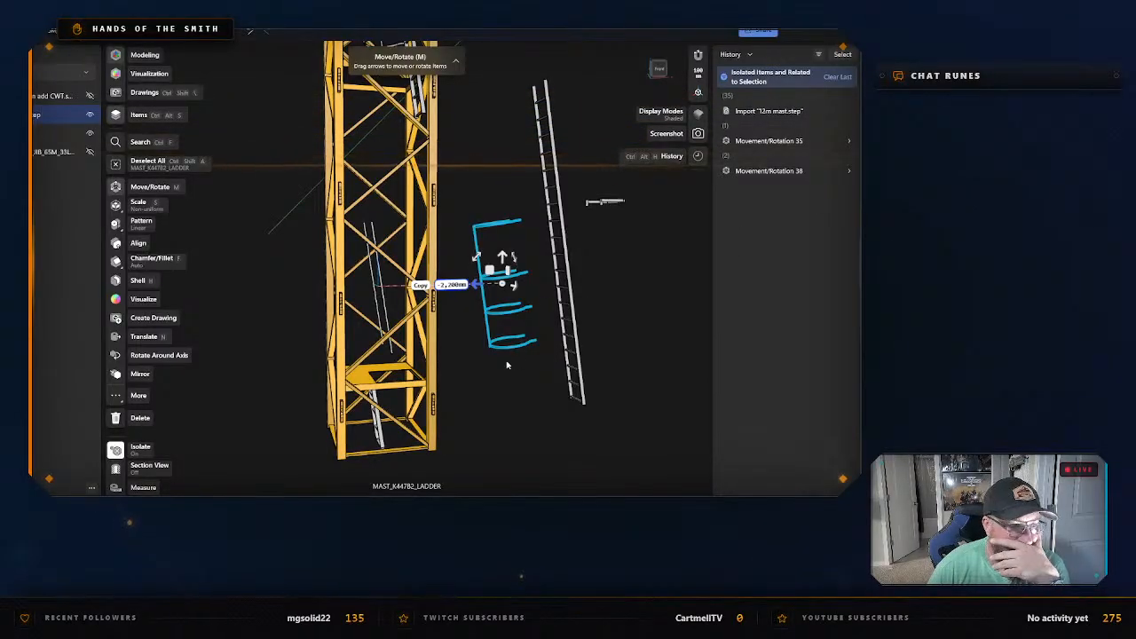
Examine the extracted cage's hoops and their joints with the vertical bar up close, checking which parts belong to one body.
scroll(507, 365, up, 10)
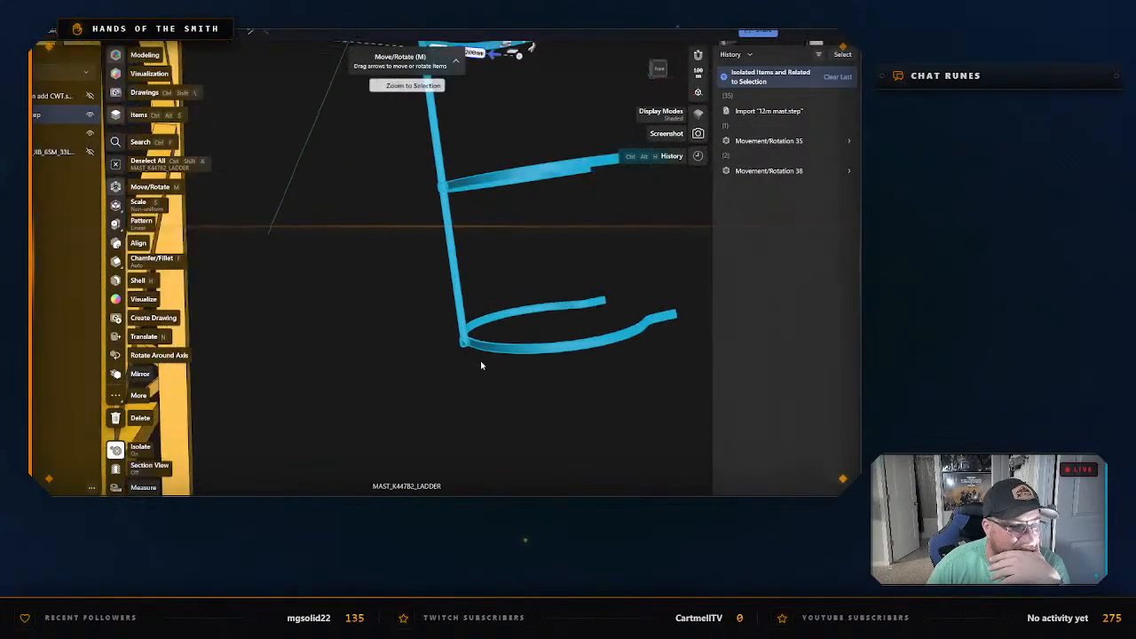
scroll(481, 365, up, 10)
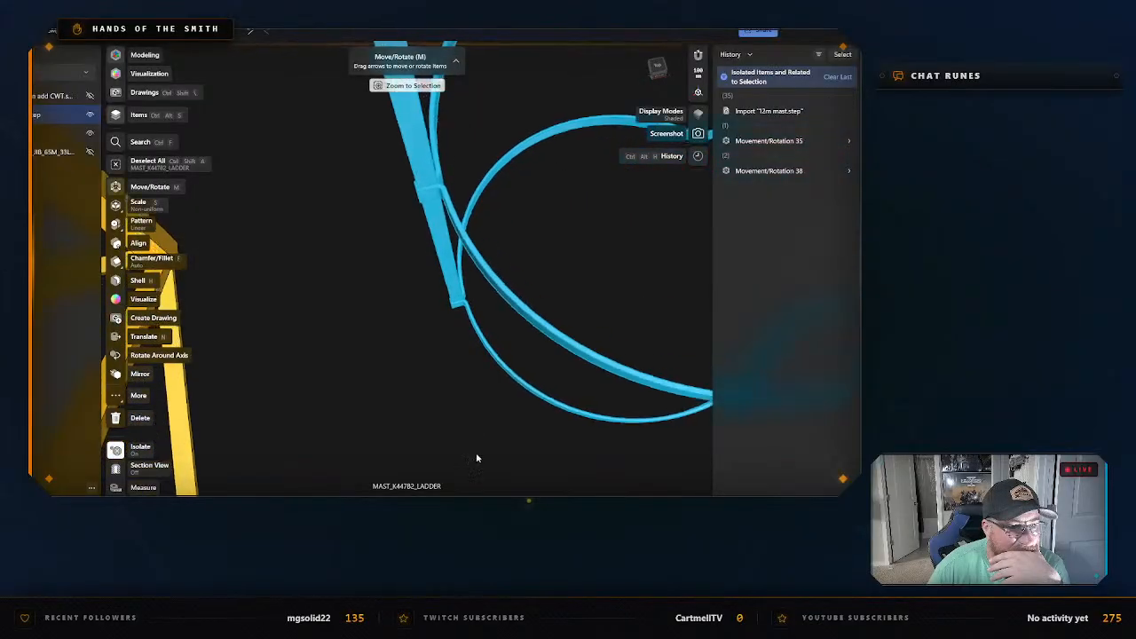
scroll(477, 460, up, 10)
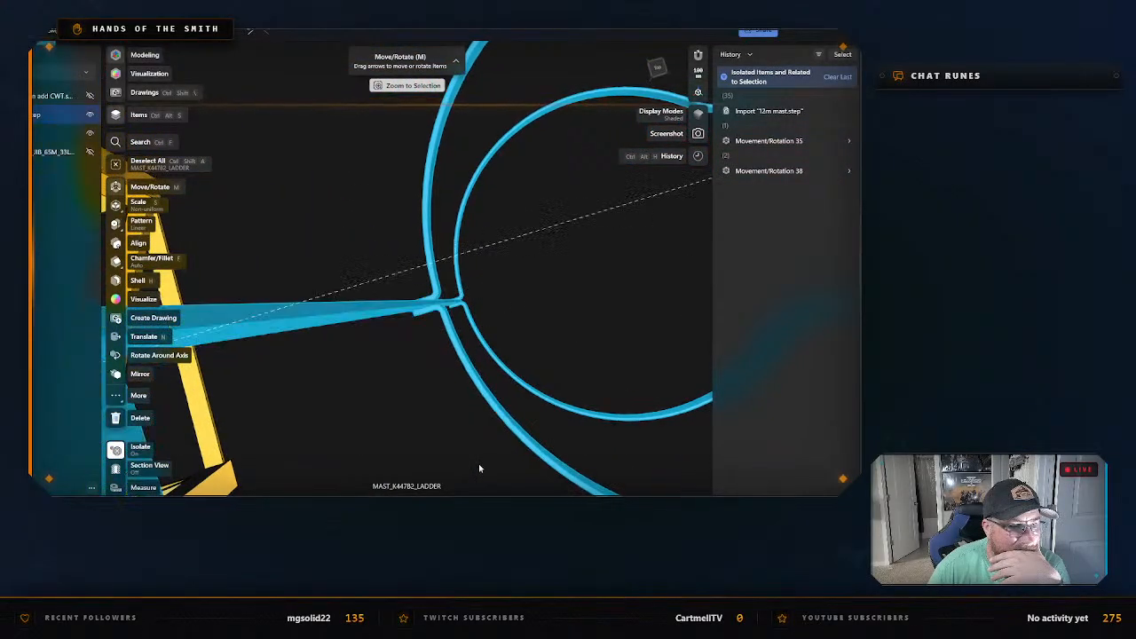
scroll(480, 467, down, 8)
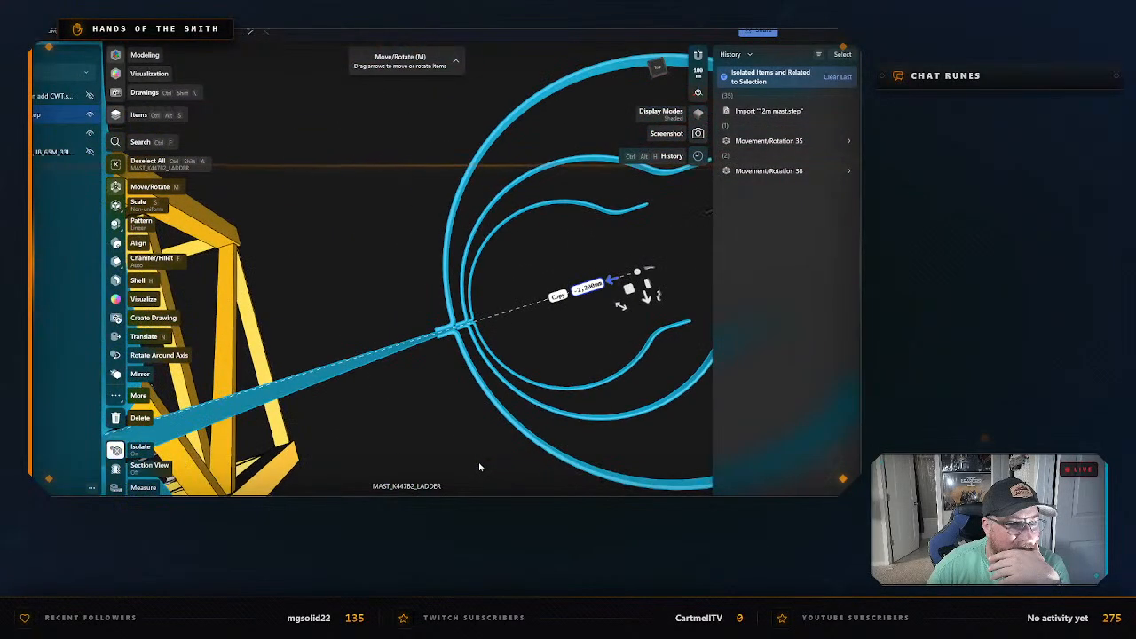
scroll(479, 466, down, 10)
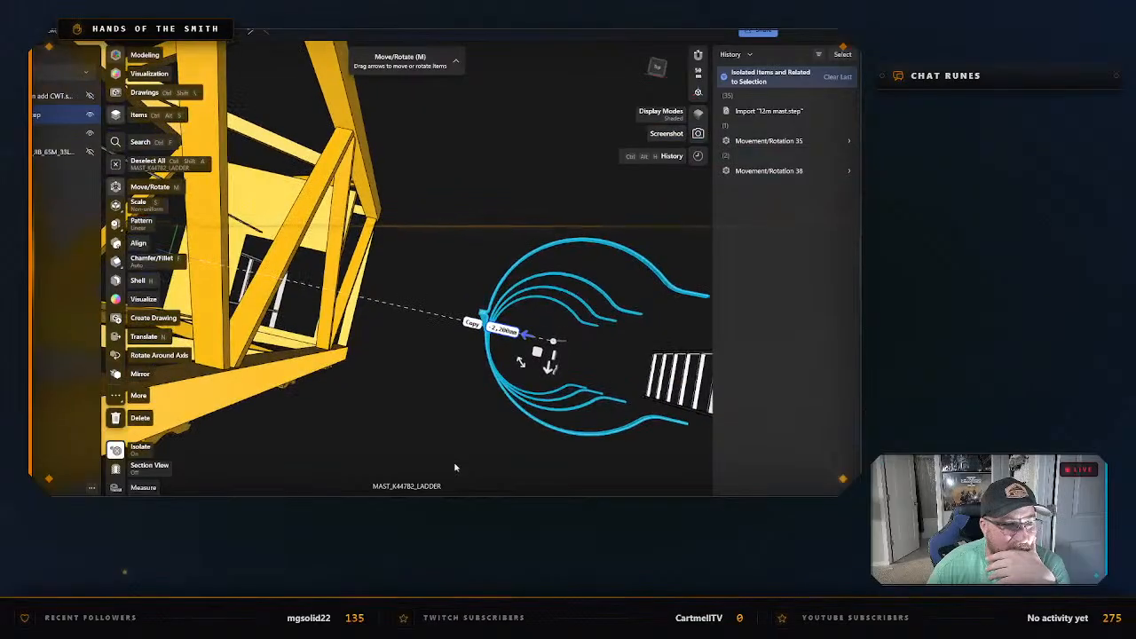
scroll(455, 467, down, 3)
click(565, 344)
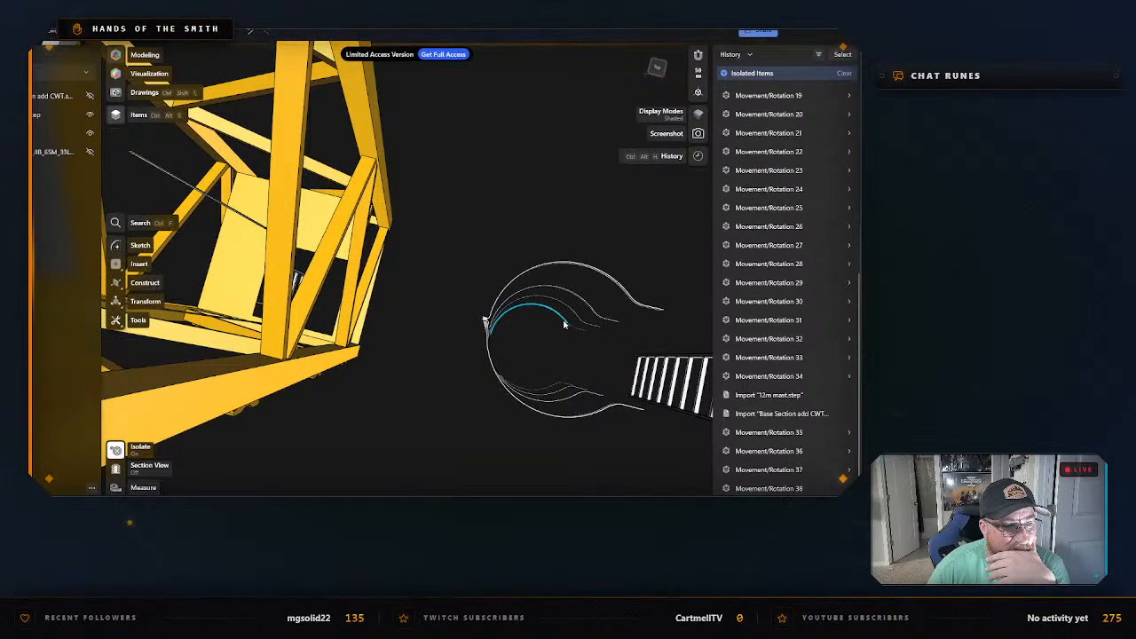
click(564, 323)
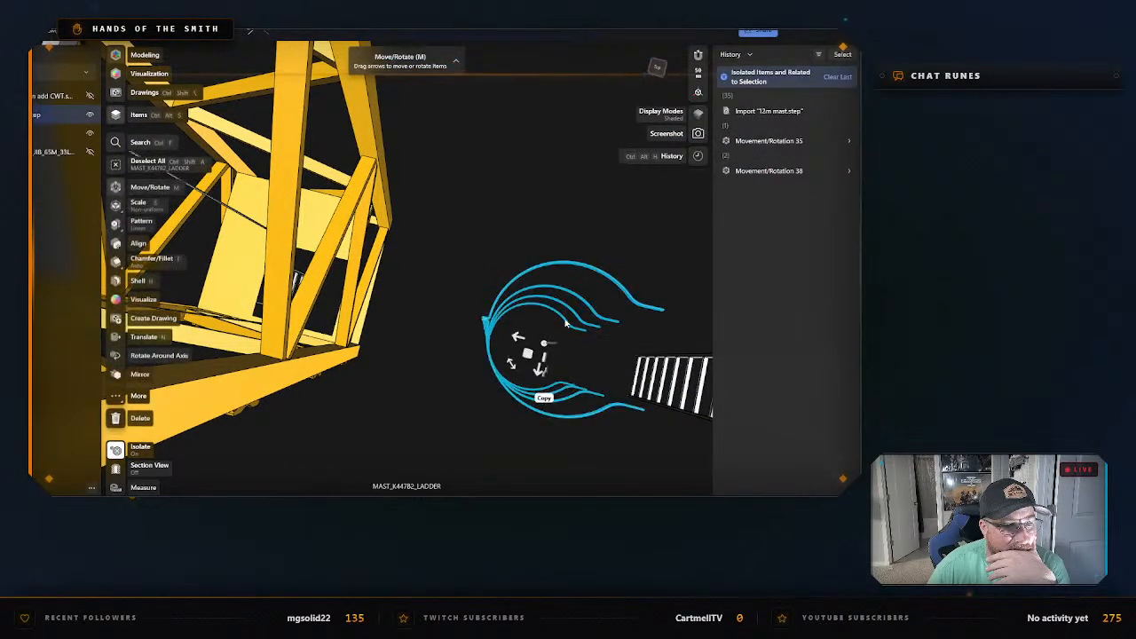
click(441, 338)
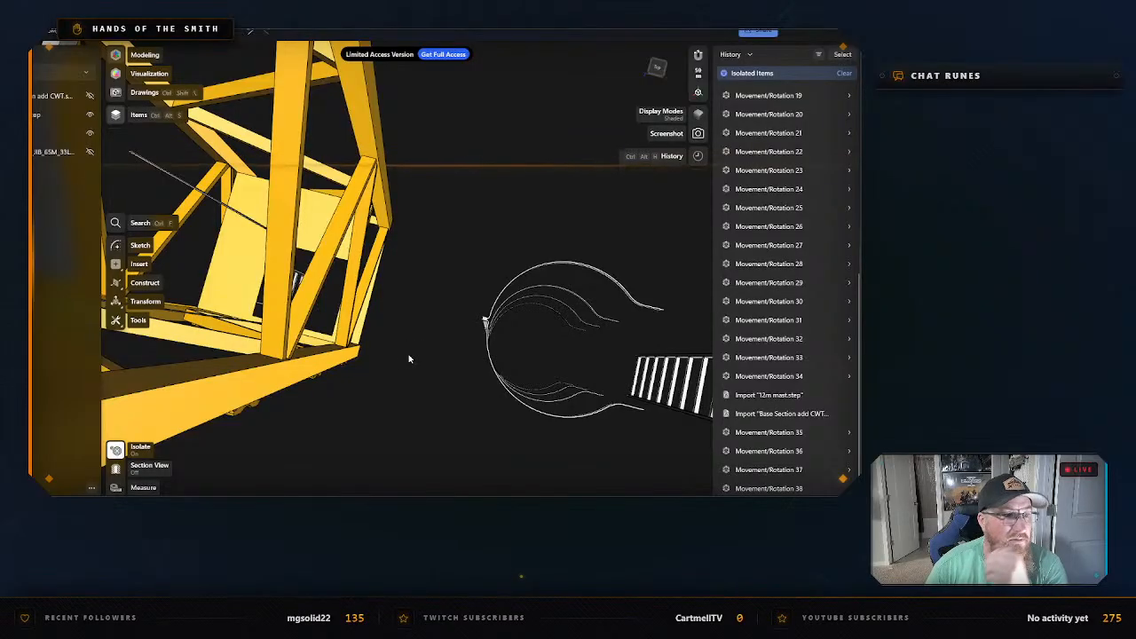
Look over the mast's lower section and the extracted cage, ladder and bracket beside it from below.
scroll(412, 357, down, 4)
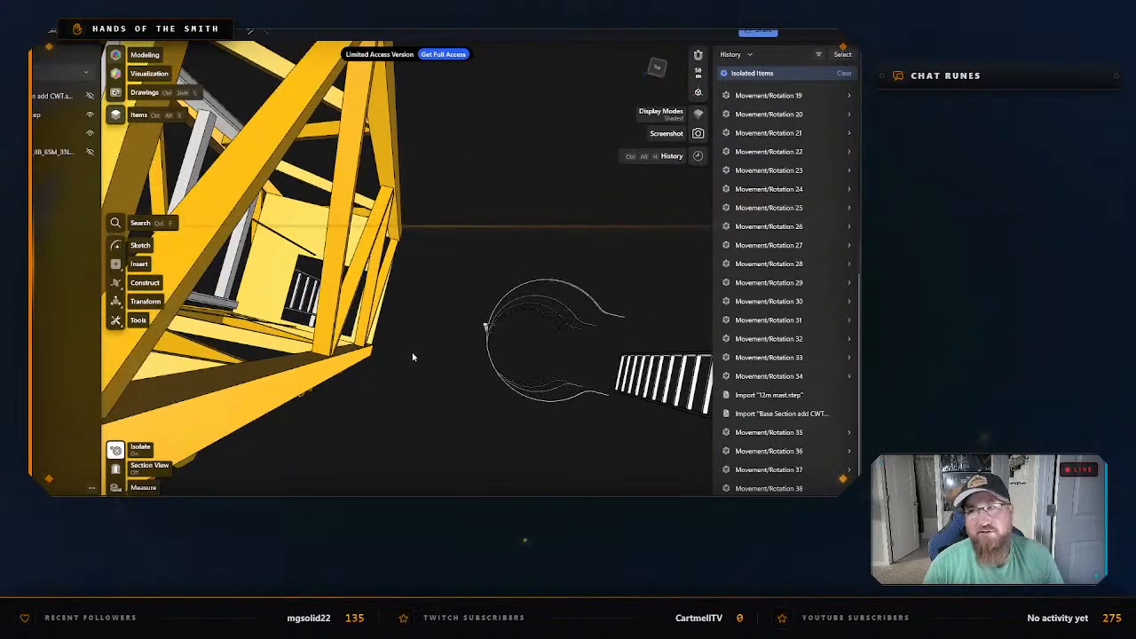
right_drag(433, 409, 363, 302)
double_click(363, 300)
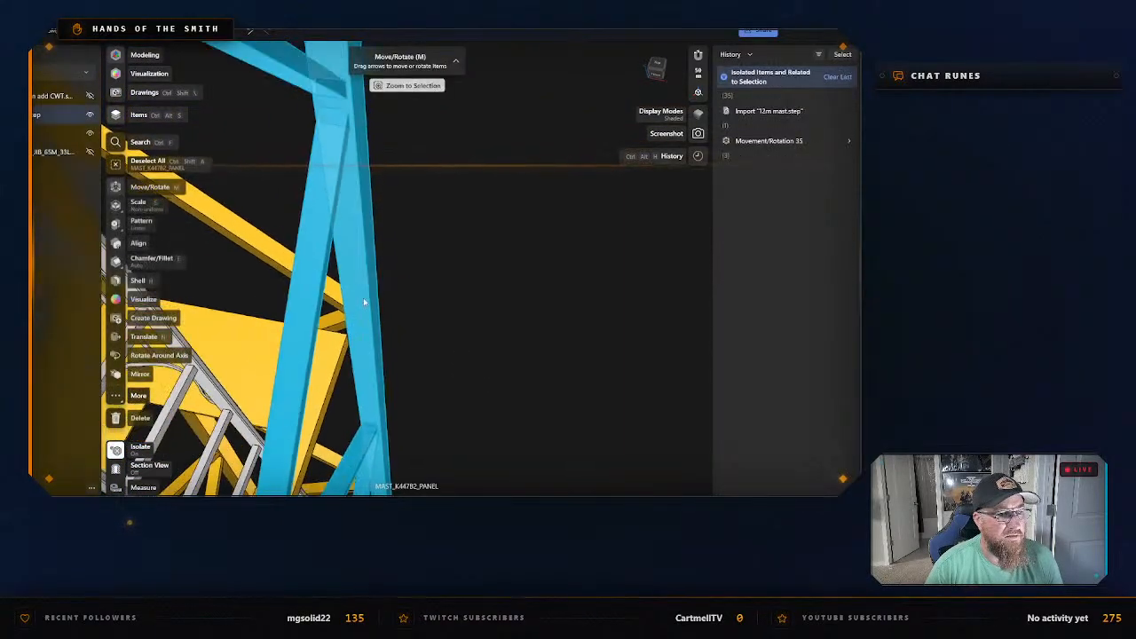
scroll(363, 299, down, 8)
click(457, 339)
right_drag(457, 342, 540, 177)
right_drag(495, 357, 530, 218)
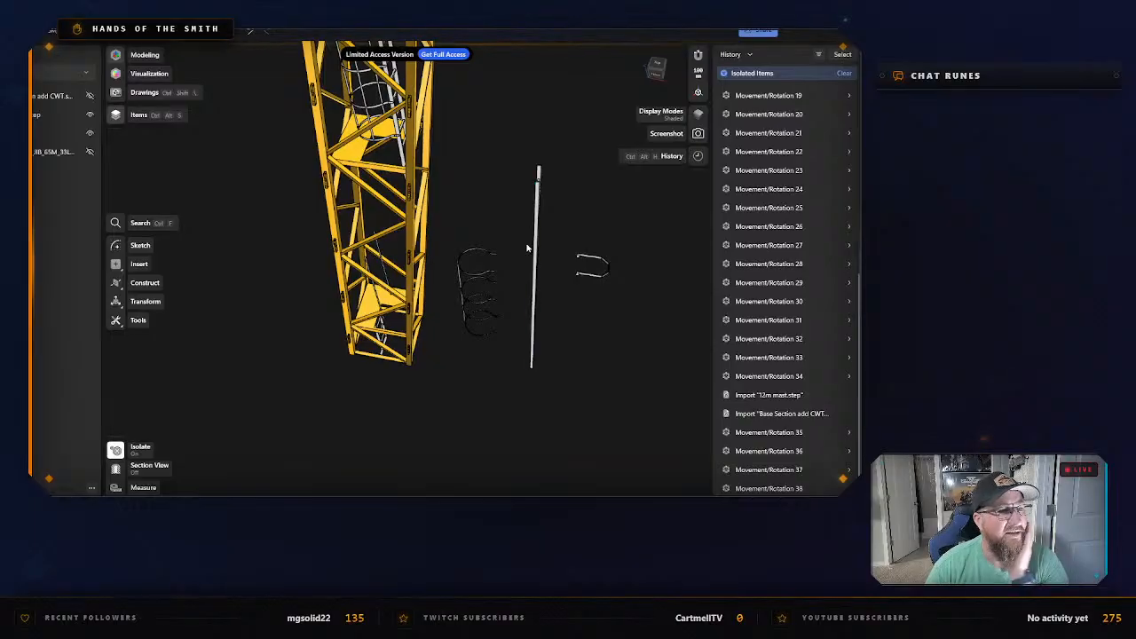
scroll(483, 349, up, 3)
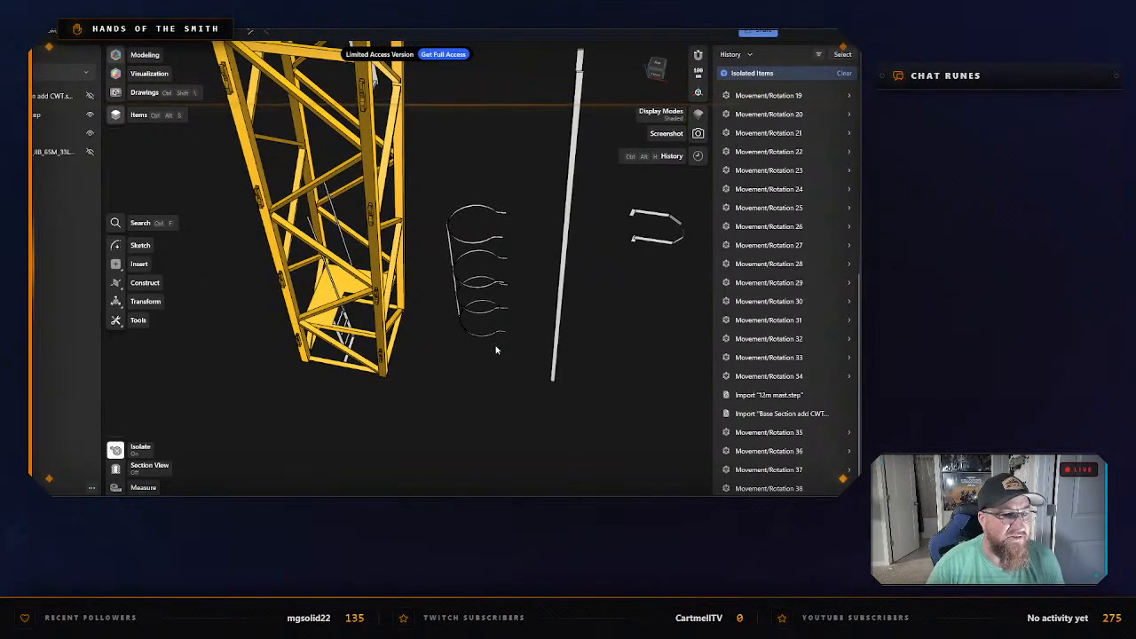
middle_drag(496, 347, 481, 361)
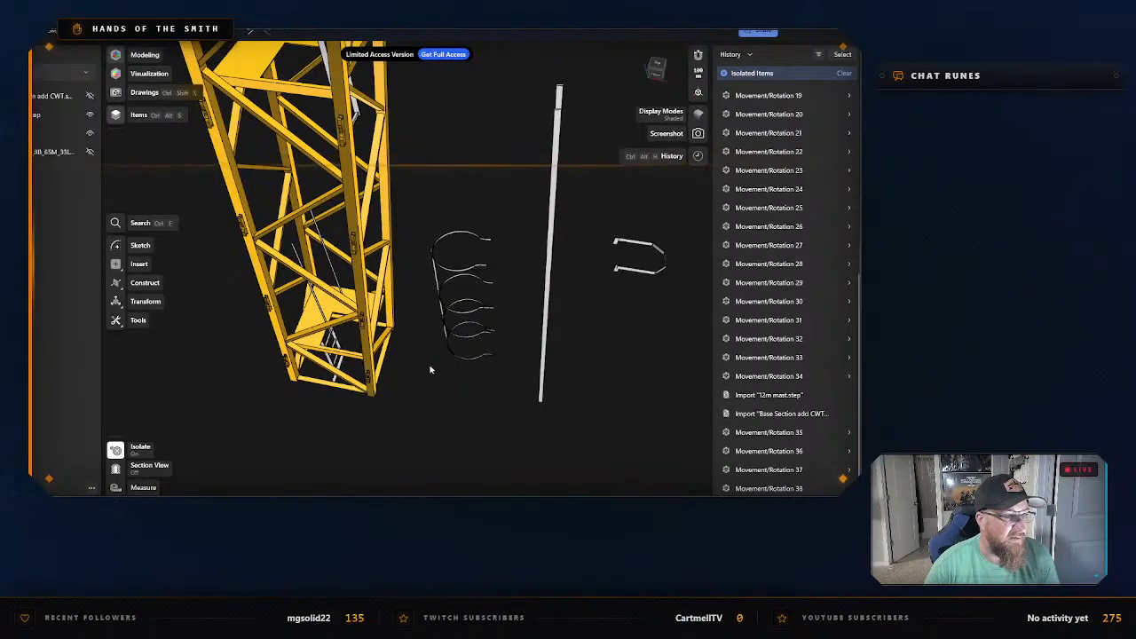
Move the two thin vertical bars from the mast's lower section together horizontally out of the mast, opposite the extracted cage, and deselect them.
right_drag(410, 360, 515, 358)
scroll(500, 329, up, 3)
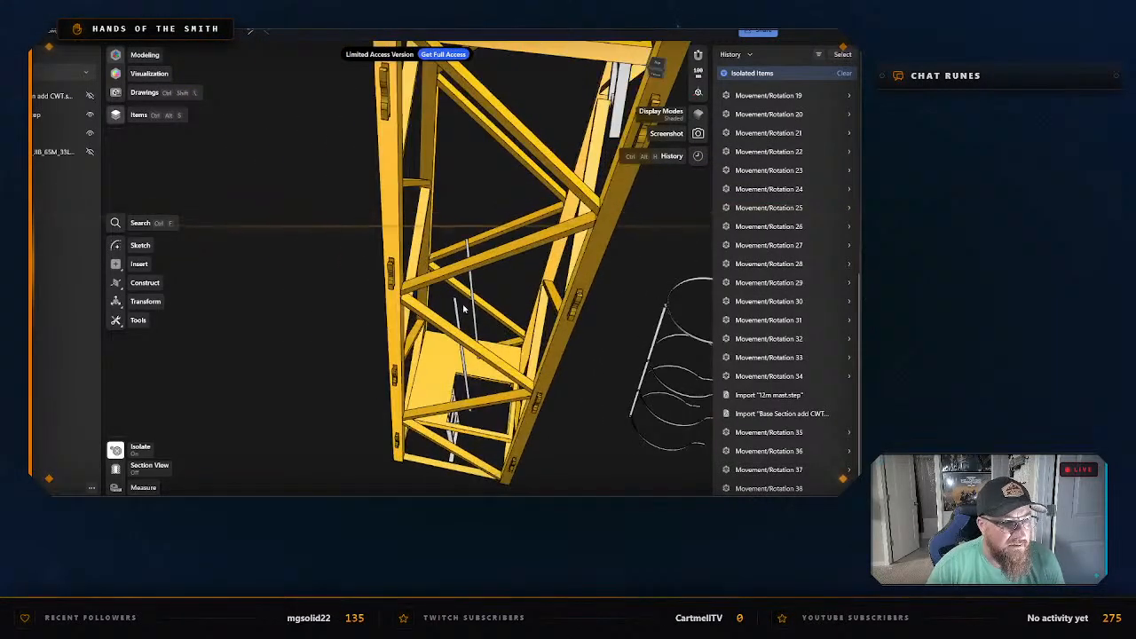
click(472, 291)
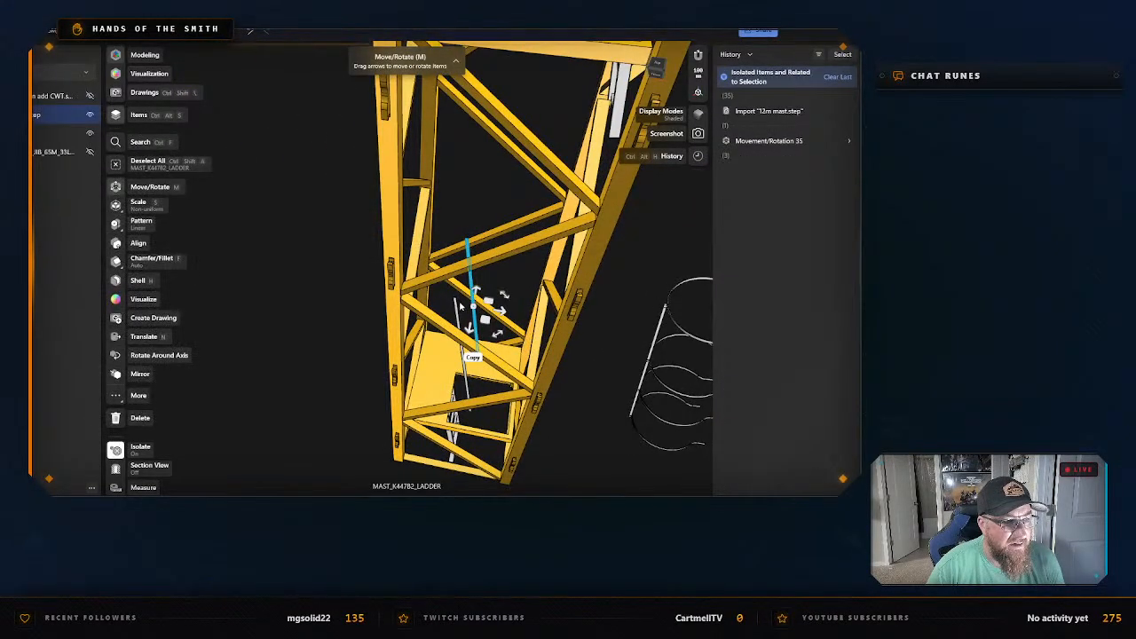
click(458, 311)
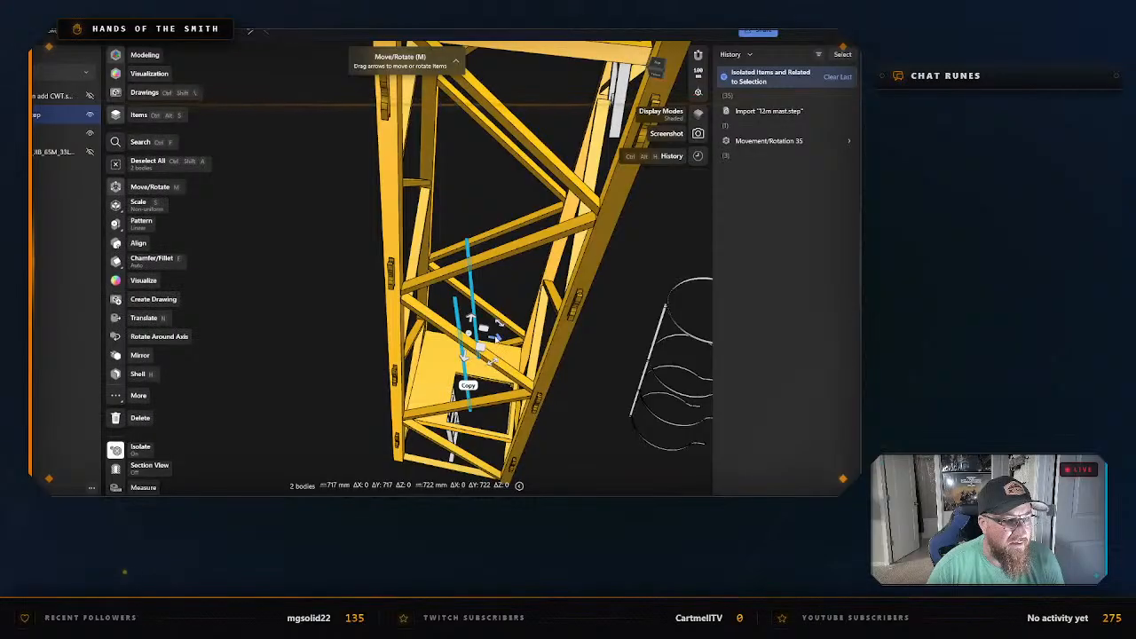
drag(495, 333, 319, 308)
drag(296, 303, 294, 303)
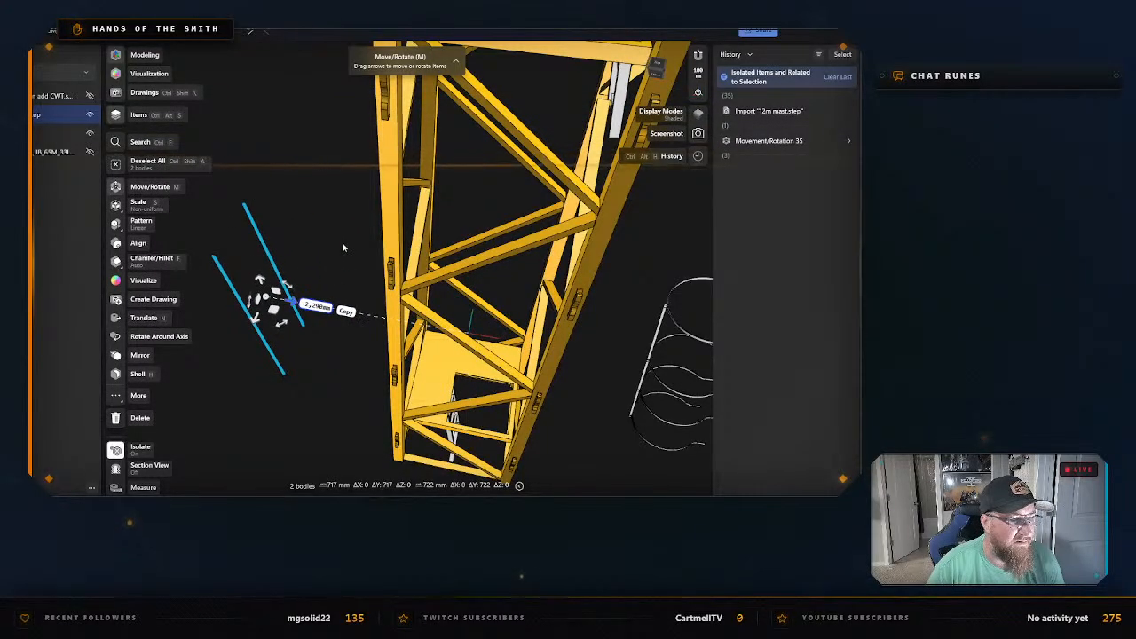
click(342, 241)
Move both extracted thin bars together back across the mast to stand between it and the extracted hooped cage, and clear the selection.
click(274, 268)
double_click(274, 268)
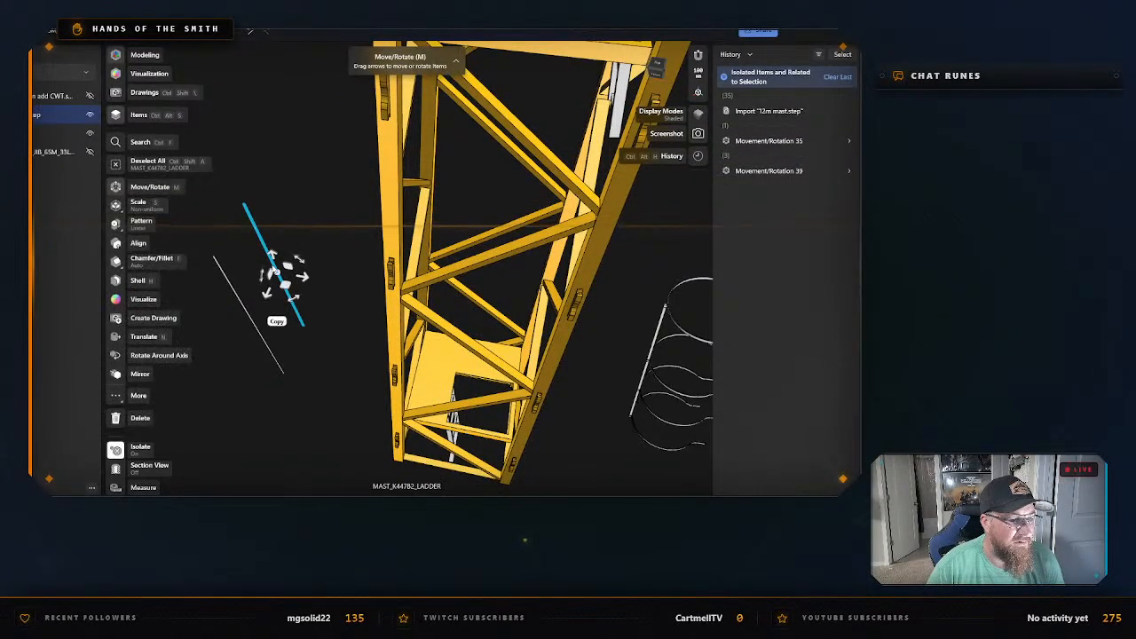
click(327, 253)
mouse_move(328, 300)
right_down()
mouse_move(337, 271)
mouse_move(310, 295)
mouse_move(345, 307)
mouse_move(359, 286)
mouse_move(345, 293)
right_up()
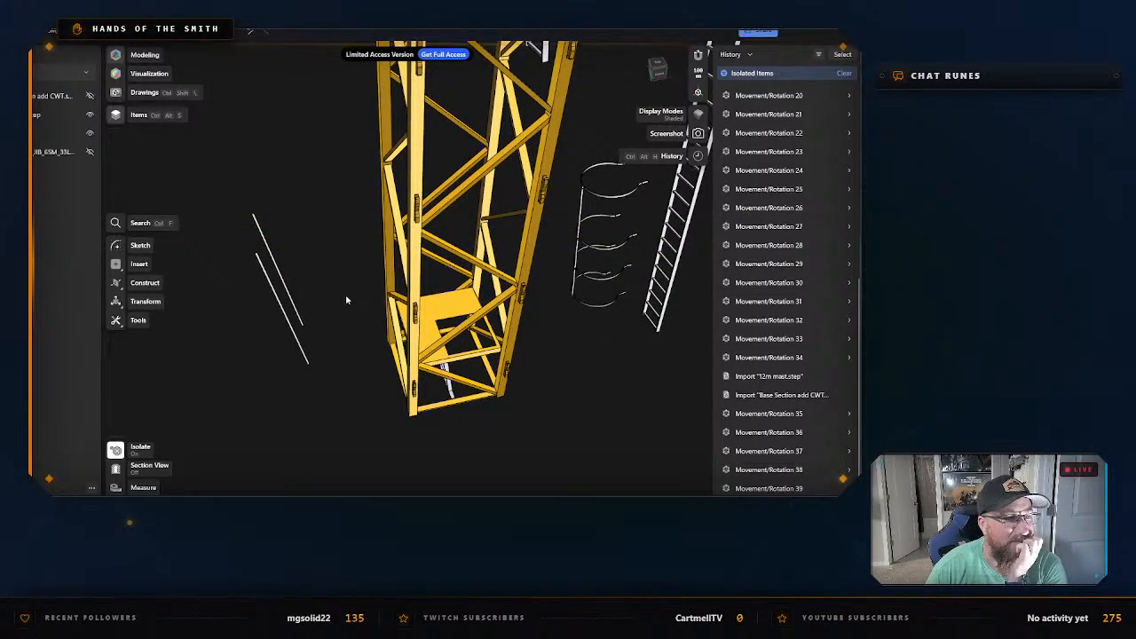
click(286, 284)
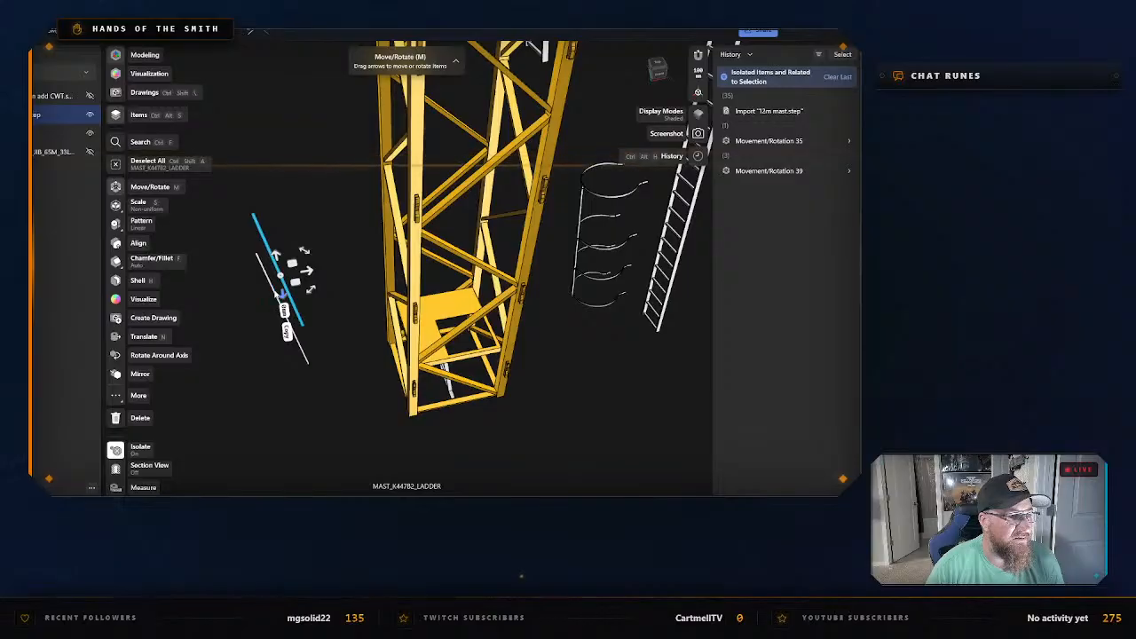
click(275, 294)
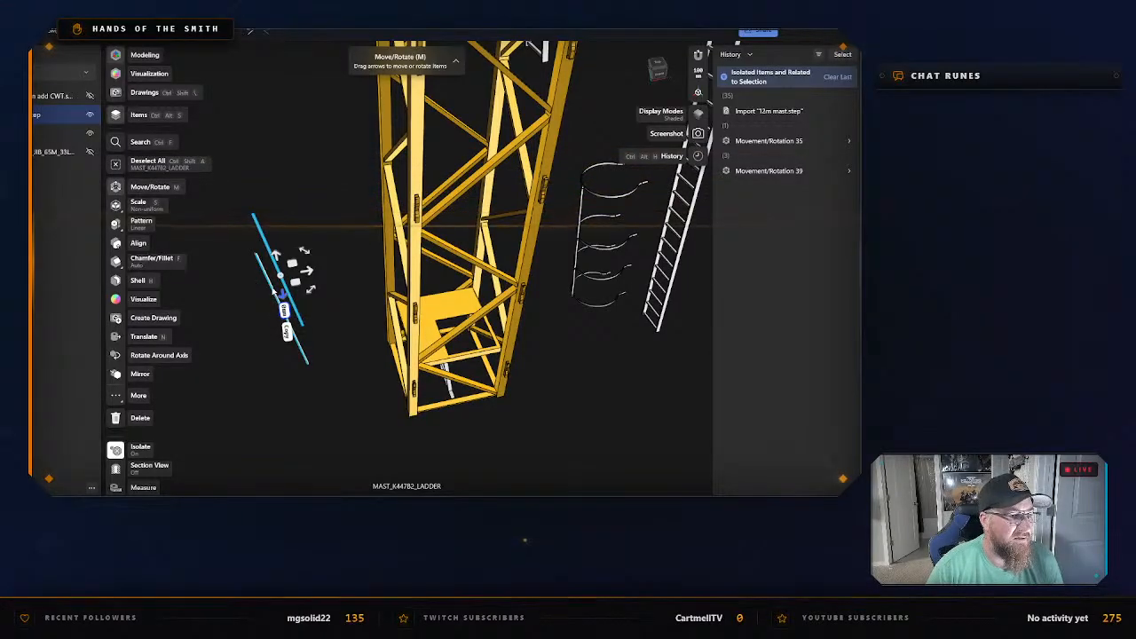
drag(278, 289, 601, 259)
click(616, 345)
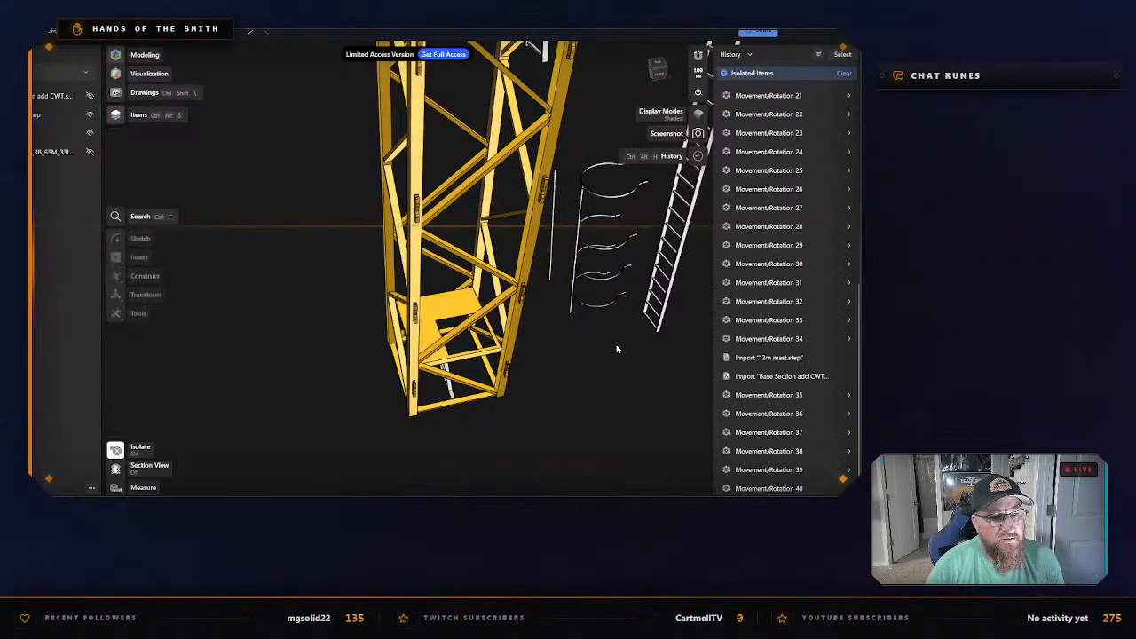
right_drag(616, 347, 599, 337)
click(577, 251)
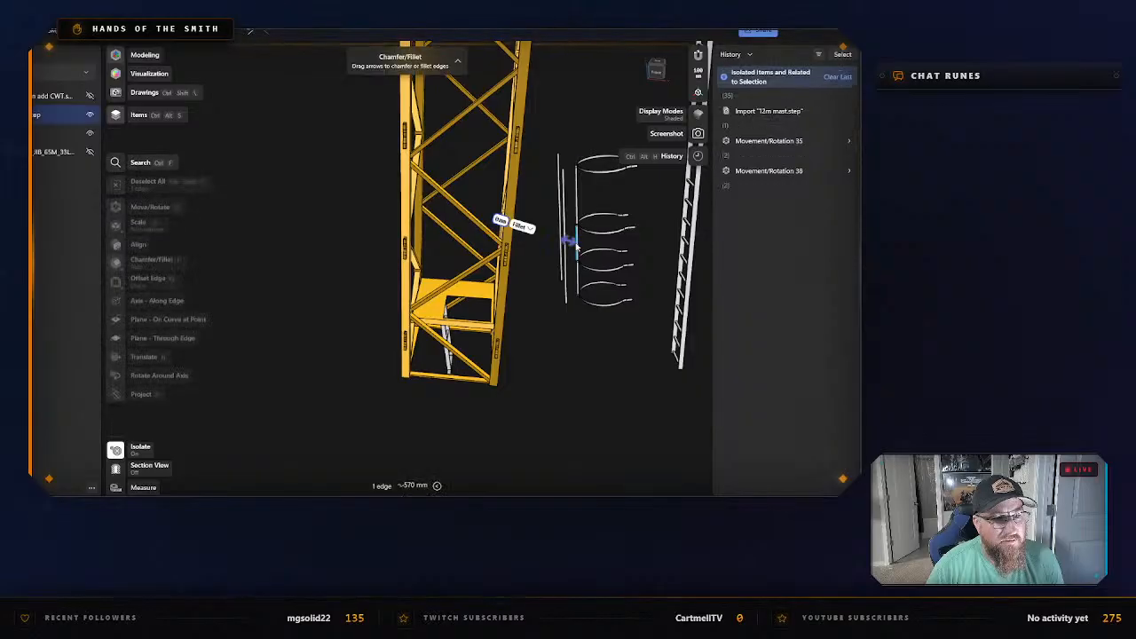
click(571, 329)
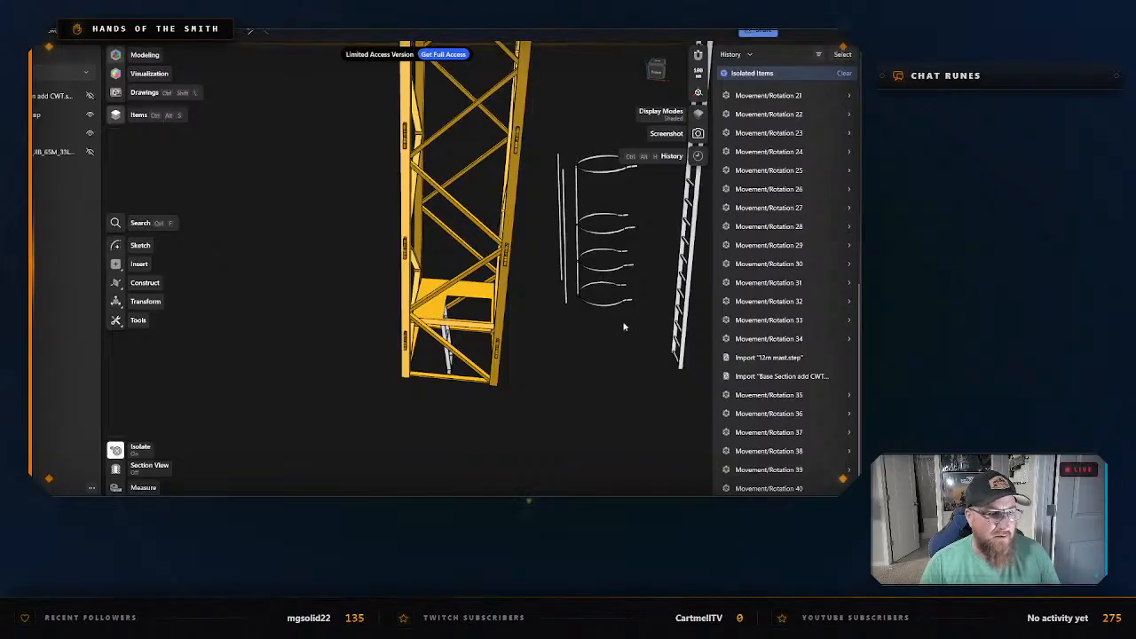
Move one corner leg panel with its zigzag braces horizontally out of the mast, on the side away from the extracted ladder, and deselect it.
right_drag(562, 324, 490, 324)
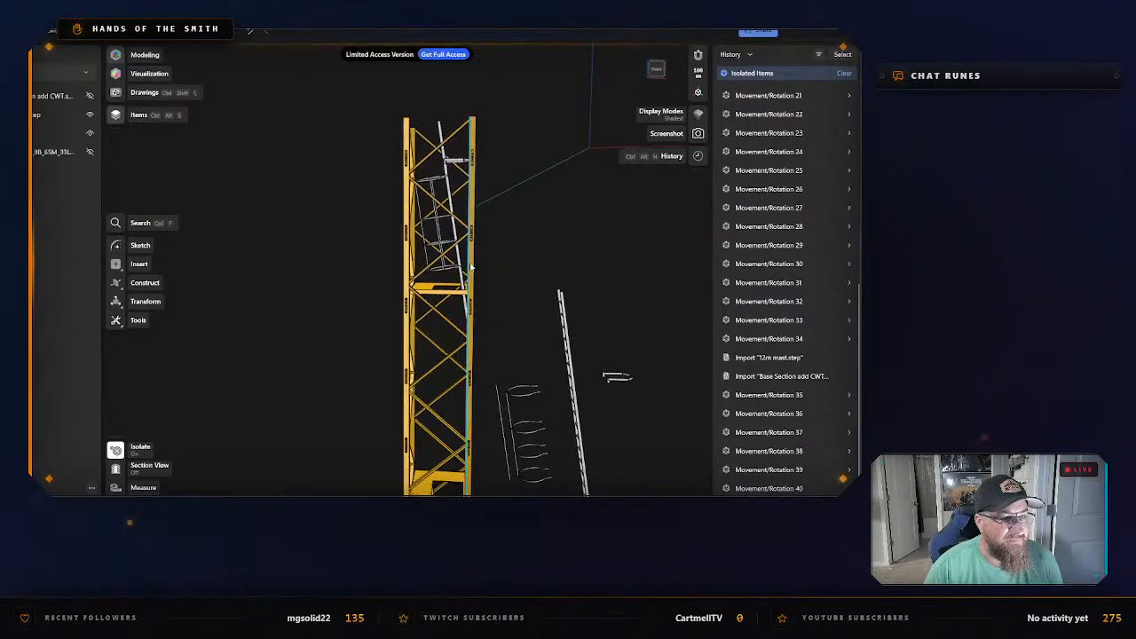
click(472, 266)
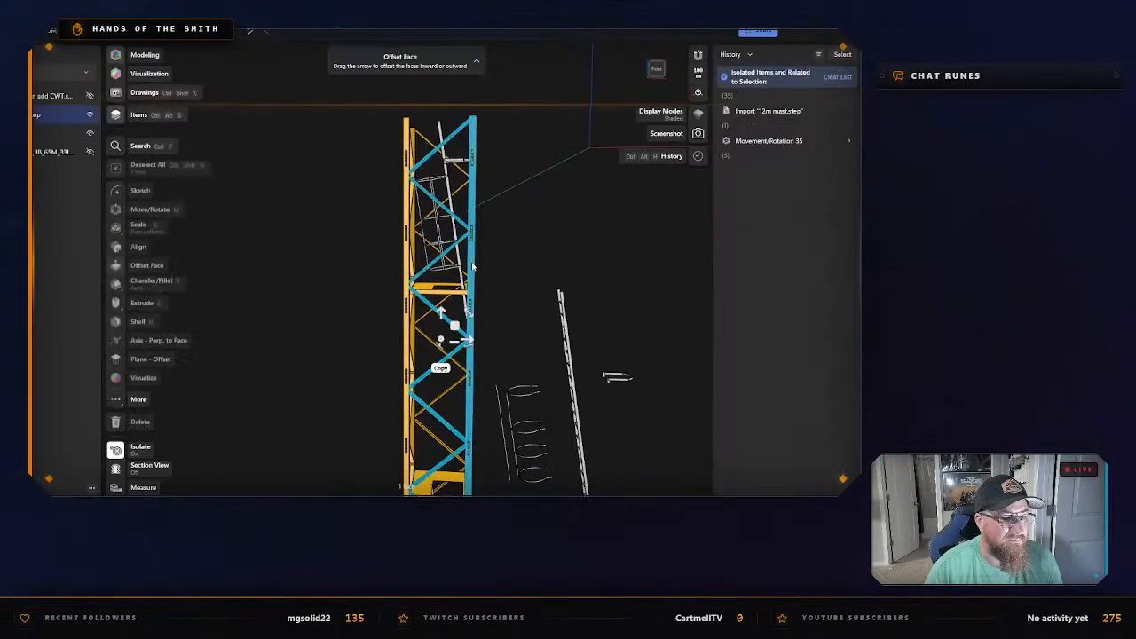
scroll(522, 277, down, 2)
middle_drag(525, 277, 438, 320)
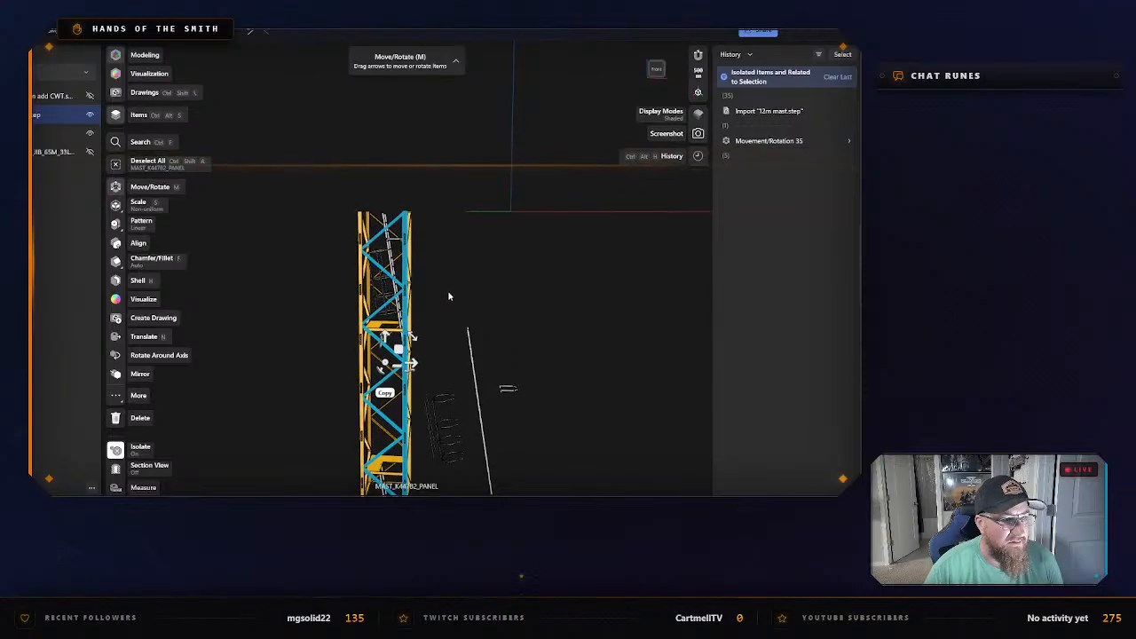
mouse_move(451, 283)
mouse_down()
mouse_move(453, 303)
mouse_move(457, 274)
mouse_up()
mouse_move(457, 274)
right_down()
mouse_move(492, 281)
mouse_move(538, 134)
mouse_move(520, 140)
mouse_move(520, 172)
mouse_move(487, 196)
right_up()
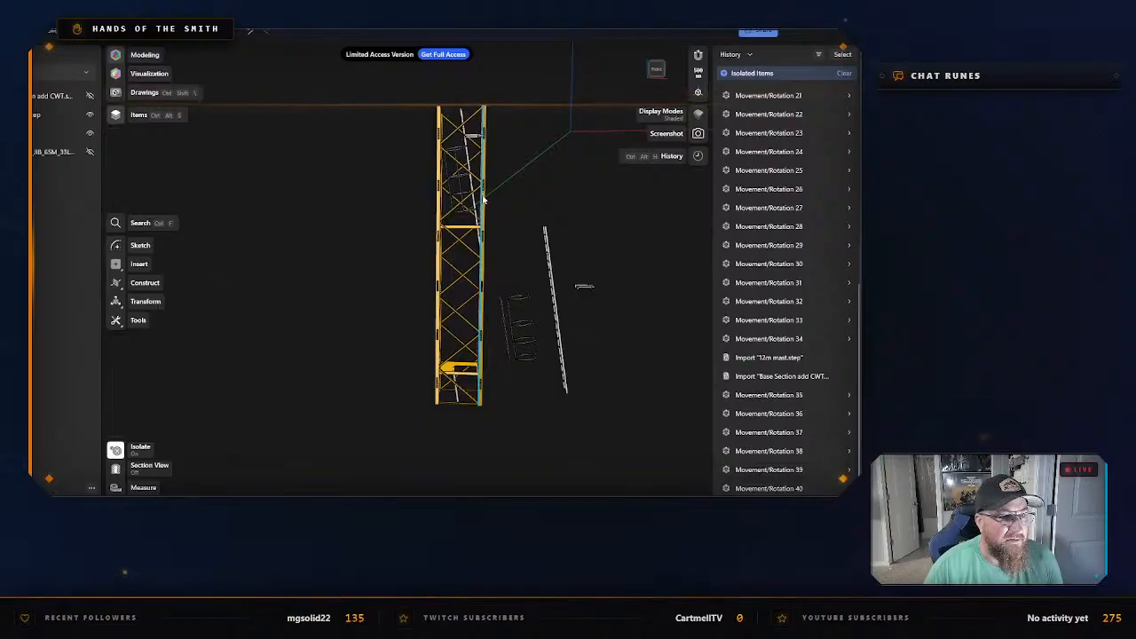
click(482, 235)
key(m)
drag(490, 260, 347, 259)
click(401, 295)
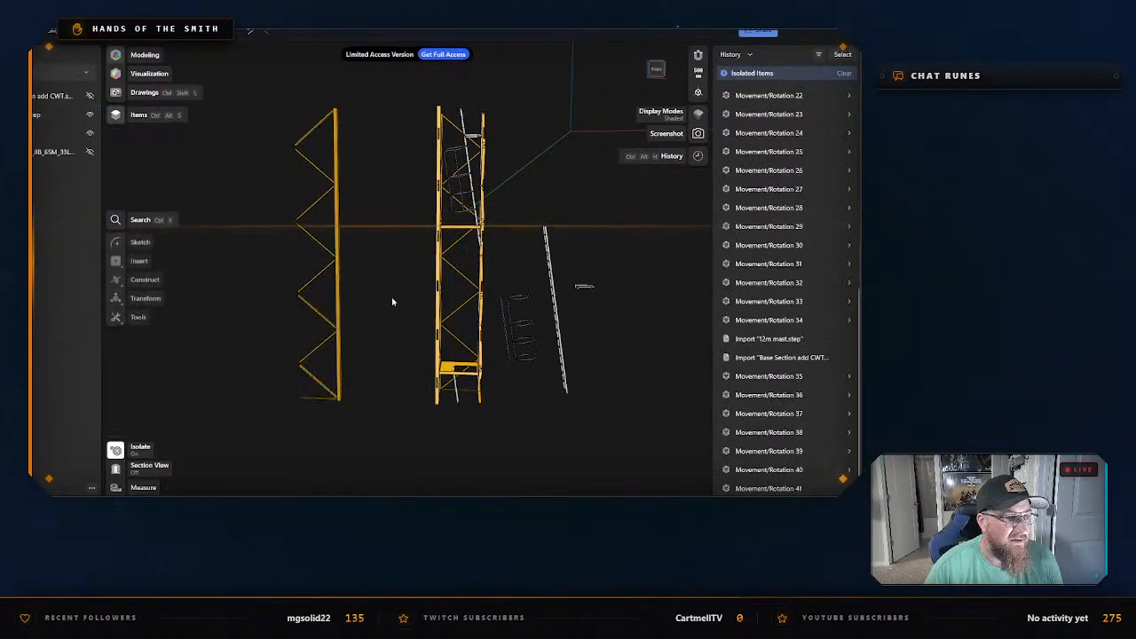
Examine the opened mast and the extracted leg panel from several sides, checking which leg and braces belong to one body.
drag(397, 296, 402, 297)
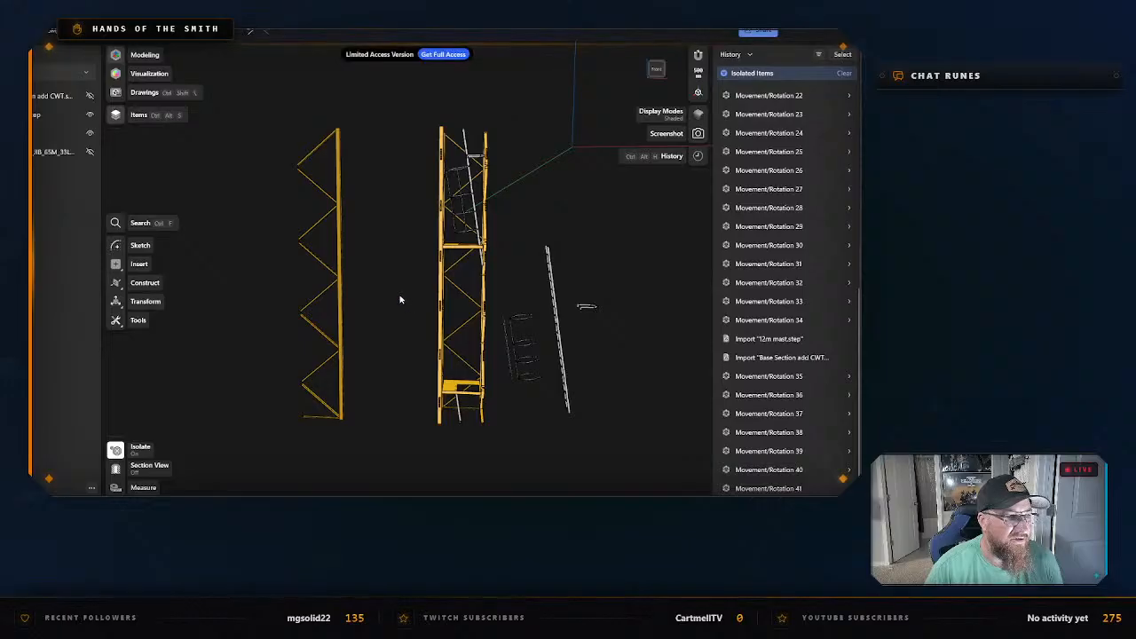
mouse_move(401, 298)
right_down()
mouse_move(458, 306)
mouse_move(380, 305)
mouse_move(406, 305)
right_up()
scroll(405, 305, up, 2)
scroll(405, 304, up, 5)
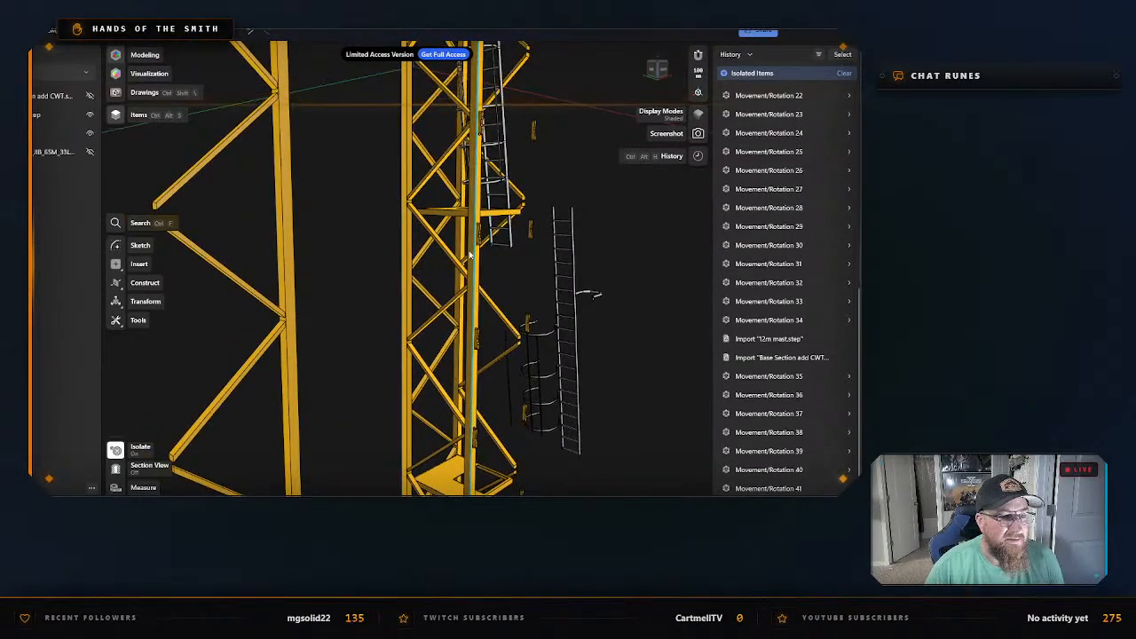
scroll(444, 276, down, 3)
scroll(424, 297, down, 3)
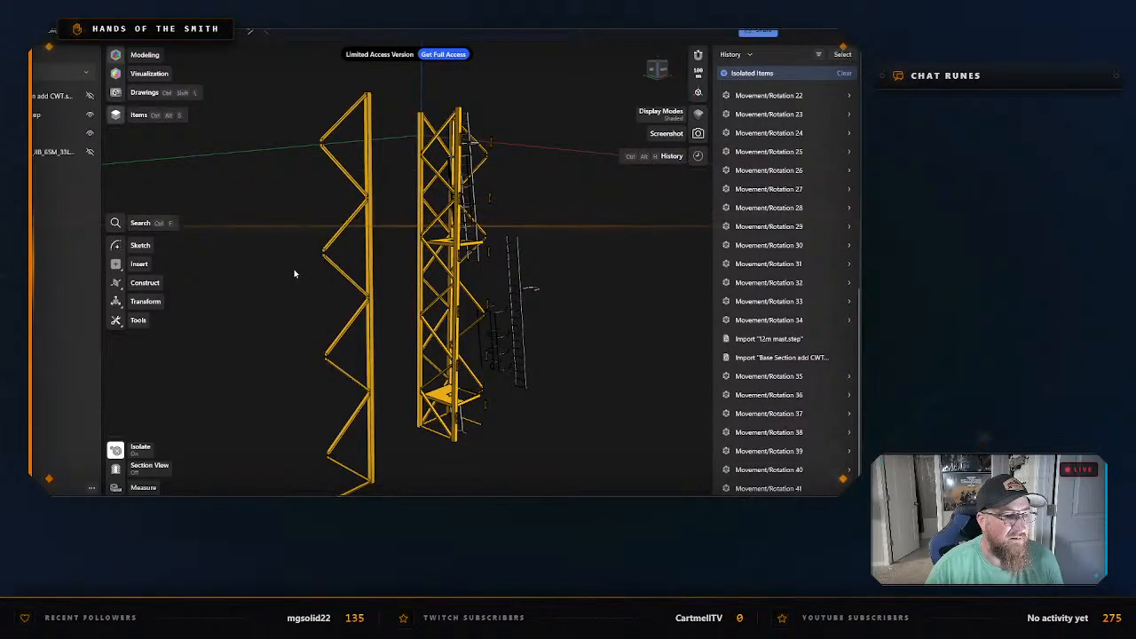
right_drag(296, 271, 387, 278)
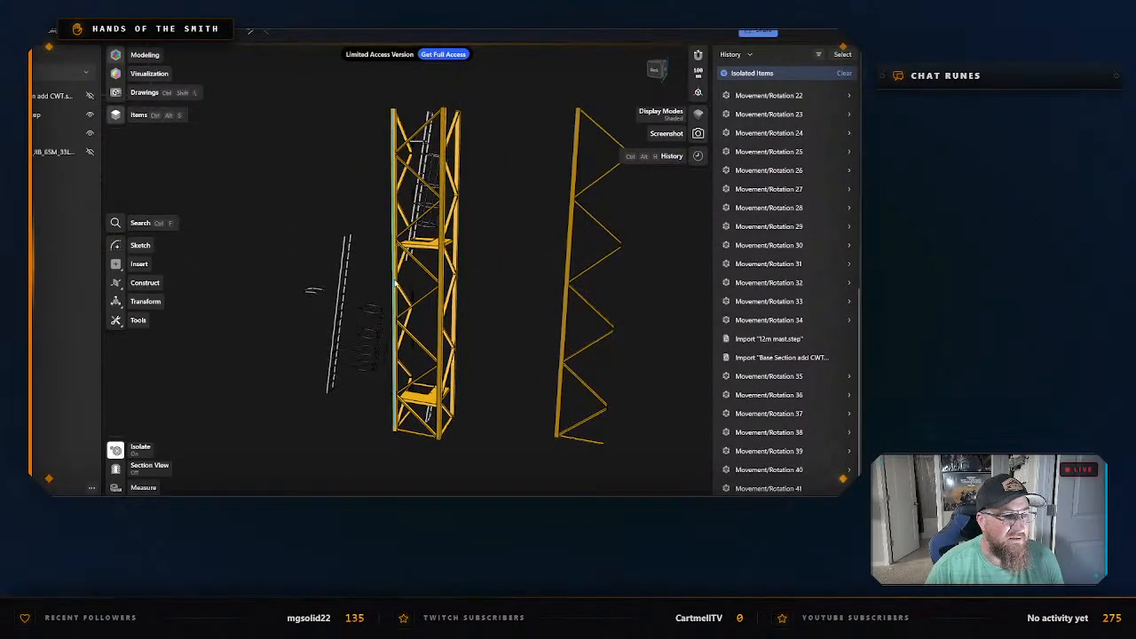
click(563, 312)
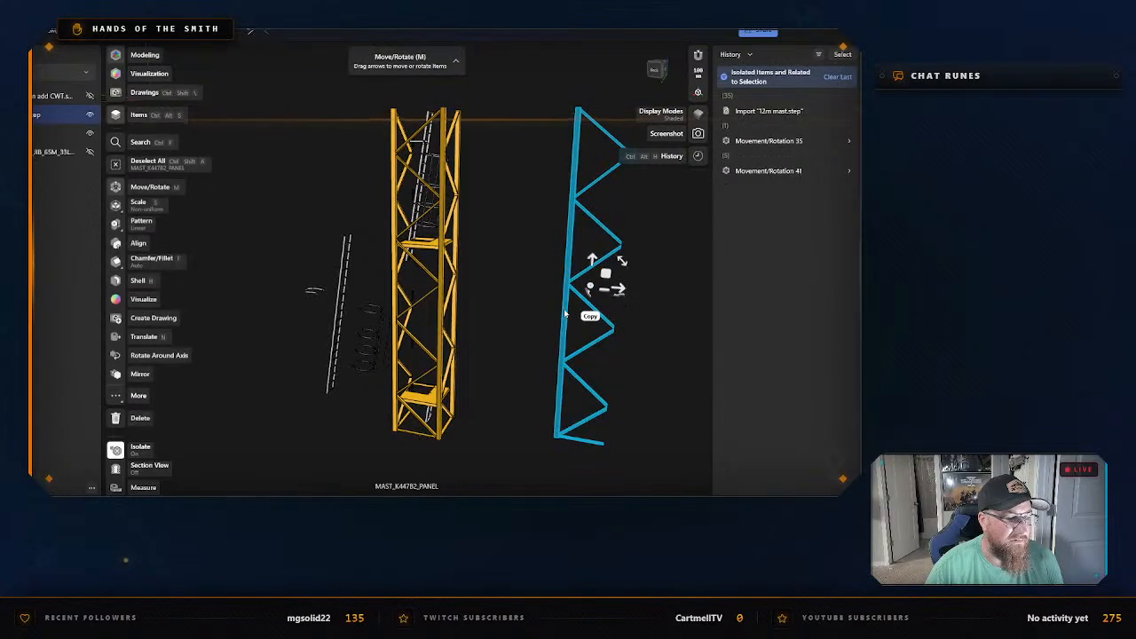
click(476, 365)
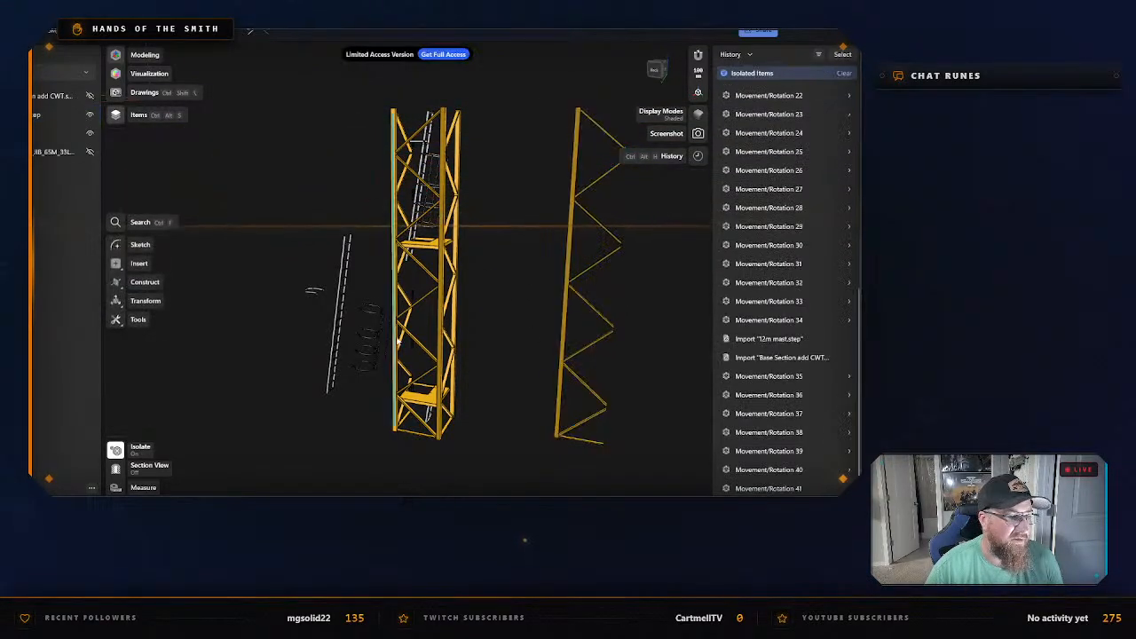
Move a second corner leg panel horizontally out of the mast into the gap before the first extracted panel, and deselect it.
click(394, 340)
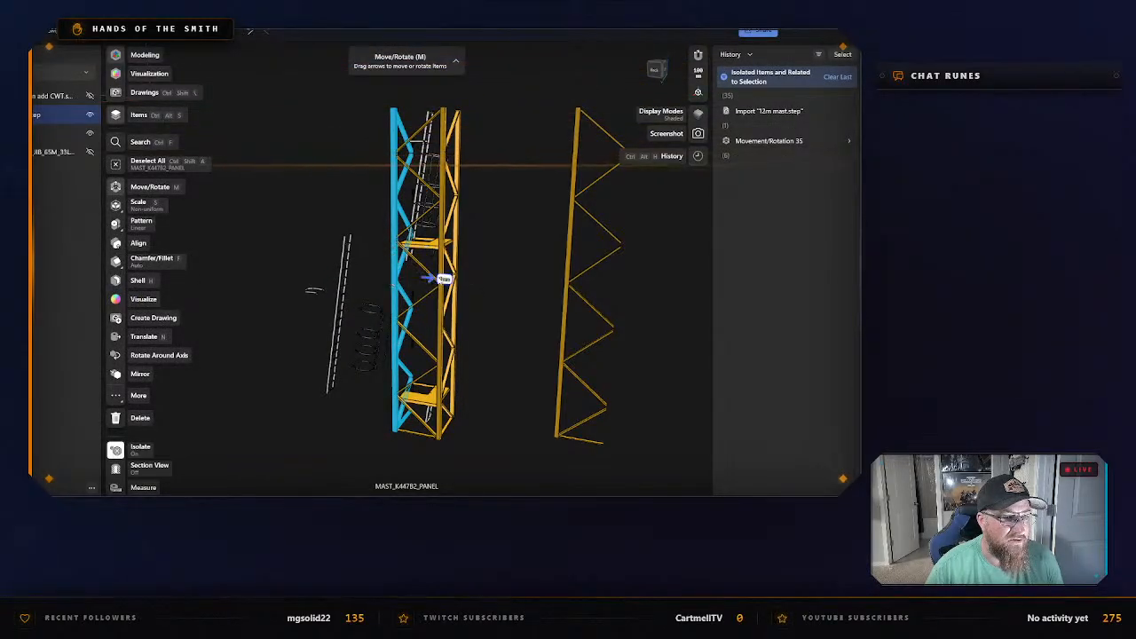
drag(434, 284, 545, 298)
click(649, 321)
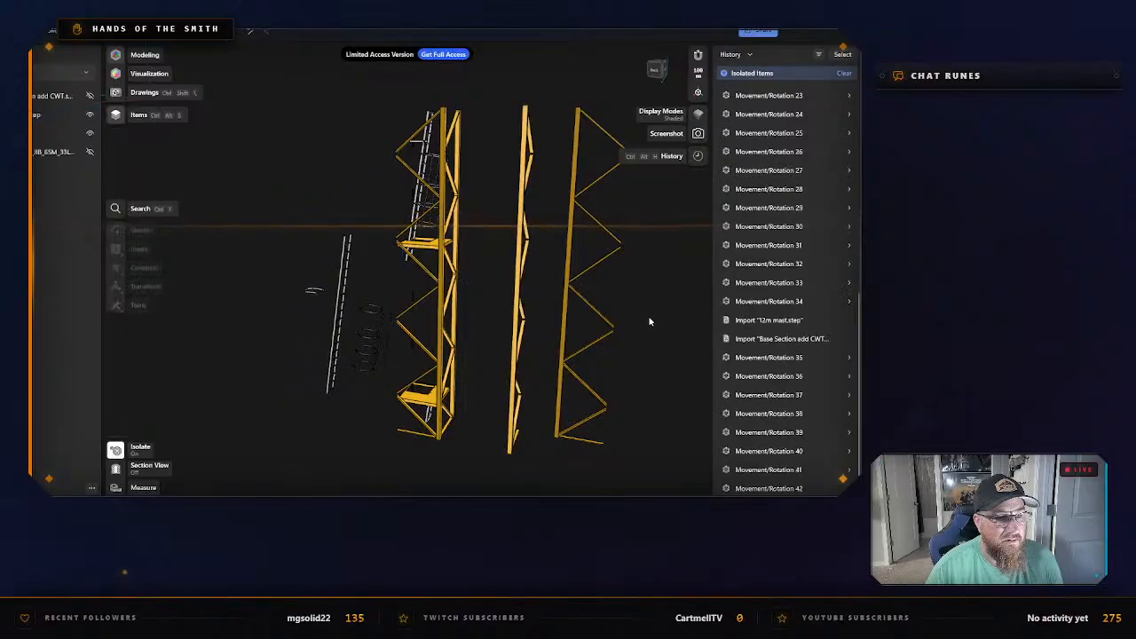
Move a third corner leg panel 5,600 mm horizontally out of the mast, past the two extracted panels, and deselect it.
right_drag(649, 322, 550, 323)
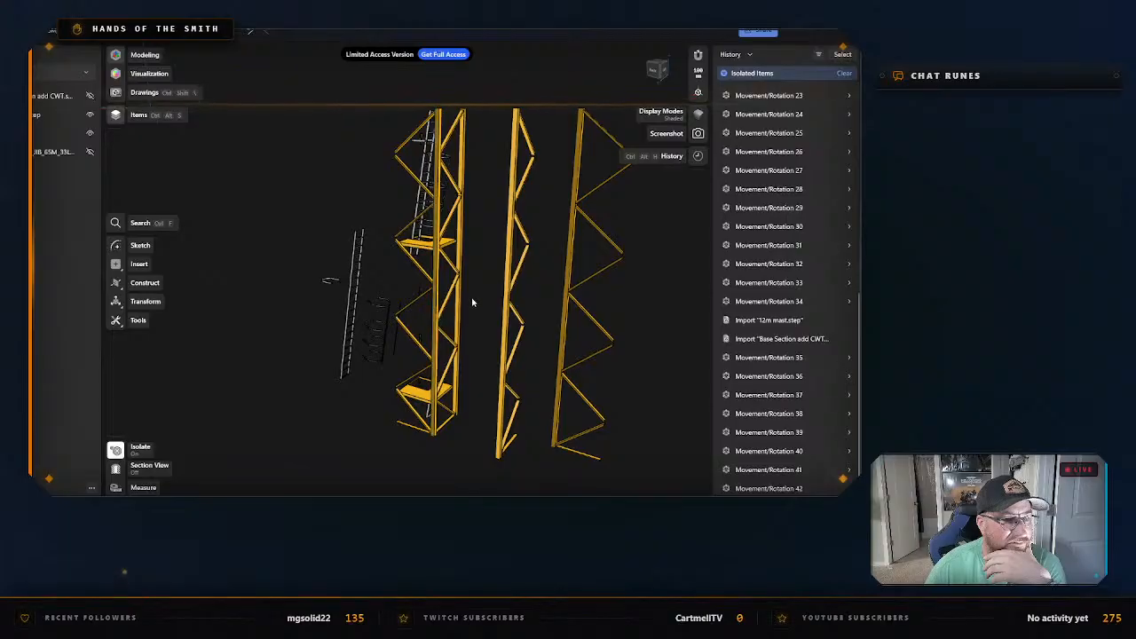
click(460, 263)
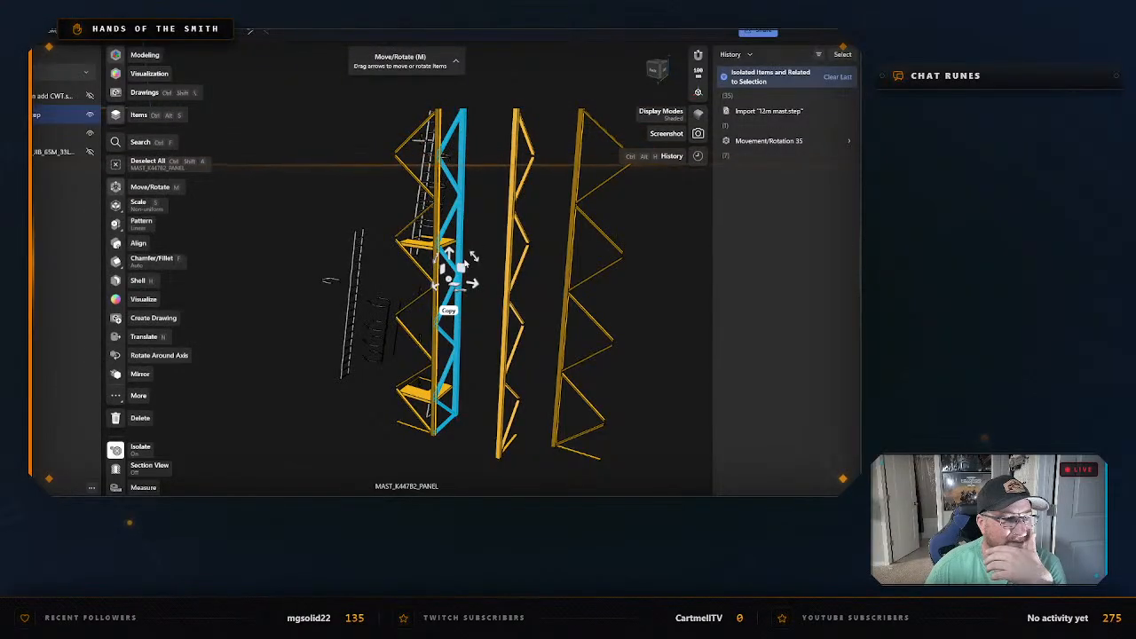
drag(474, 283, 669, 327)
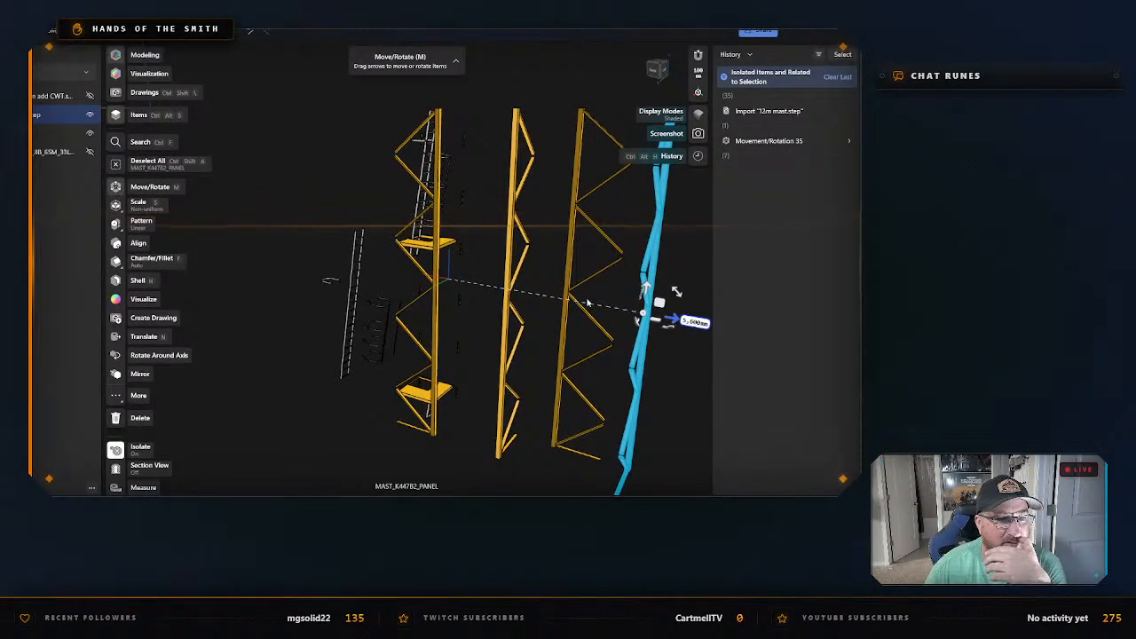
click(457, 442)
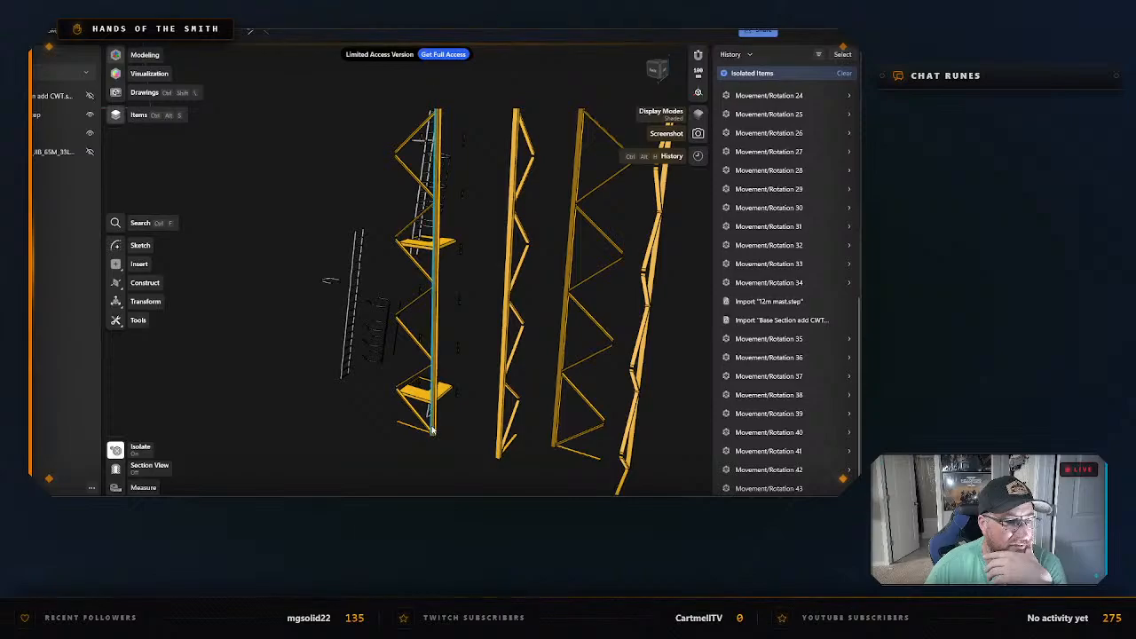
Move the last remaining corner leg panel horizontally clear of the two platforms and the upper ladder, and deselect it.
click(432, 430)
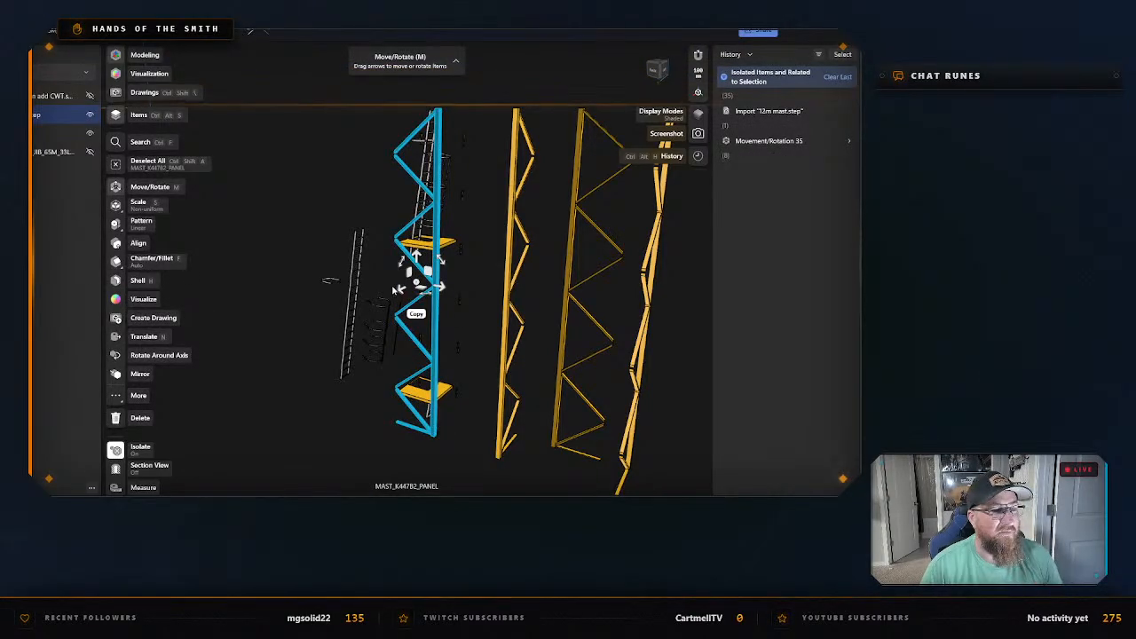
drag(395, 290, 469, 329)
click(363, 426)
right_drag(365, 426, 422, 436)
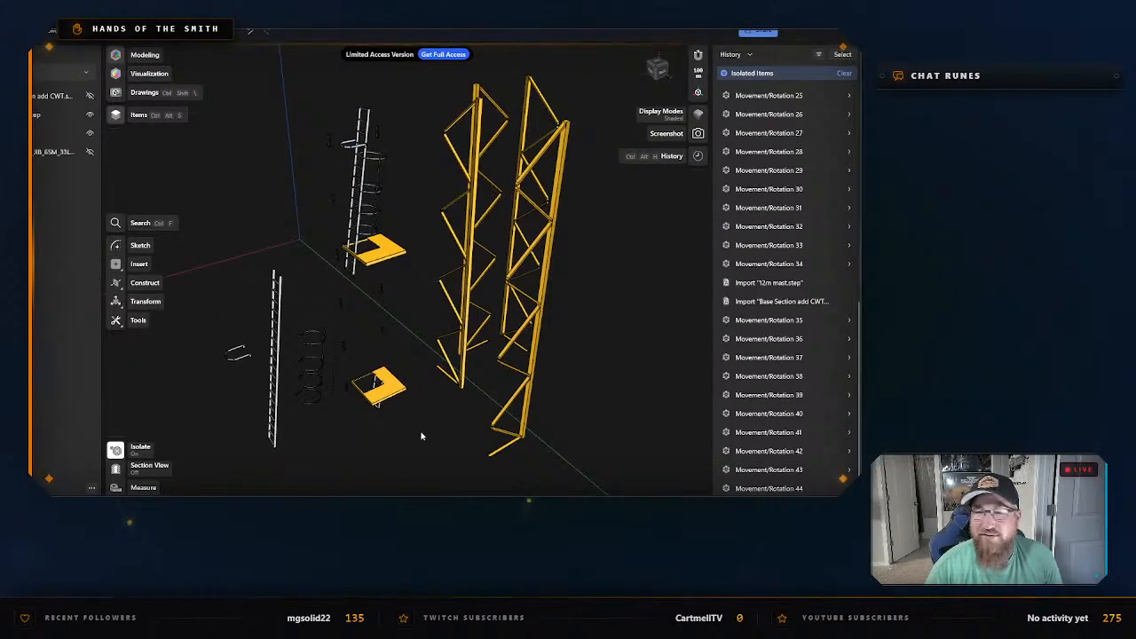
Select each of the four extracted leg panels in turn to compare their legs and brace layouts.
right_drag(571, 382, 471, 368)
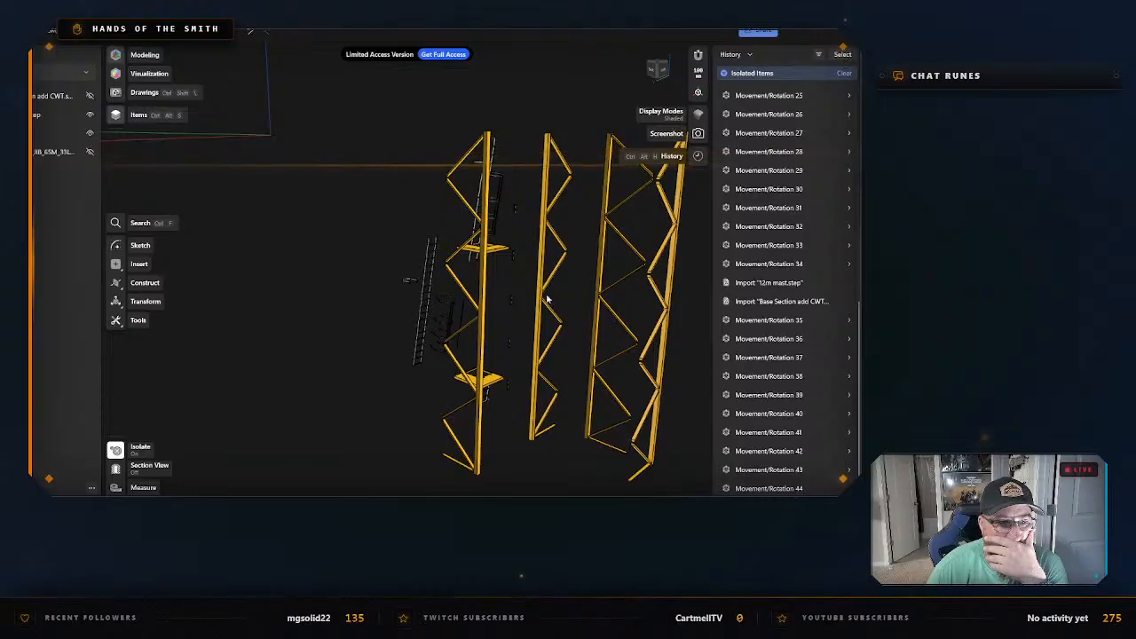
click(484, 289)
key(m)
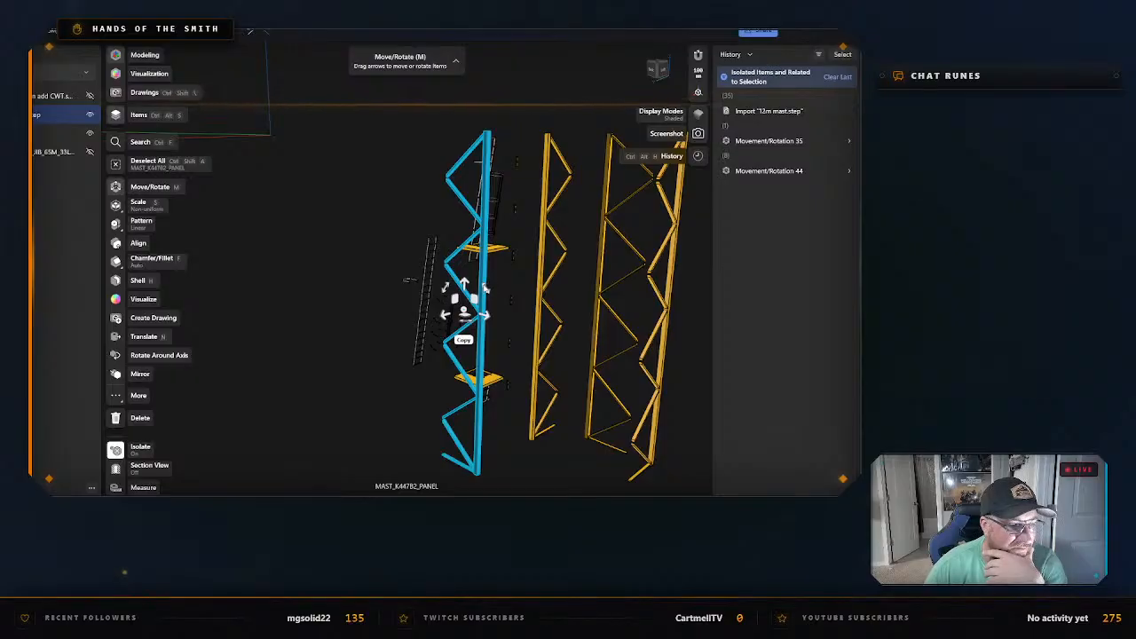
click(540, 295)
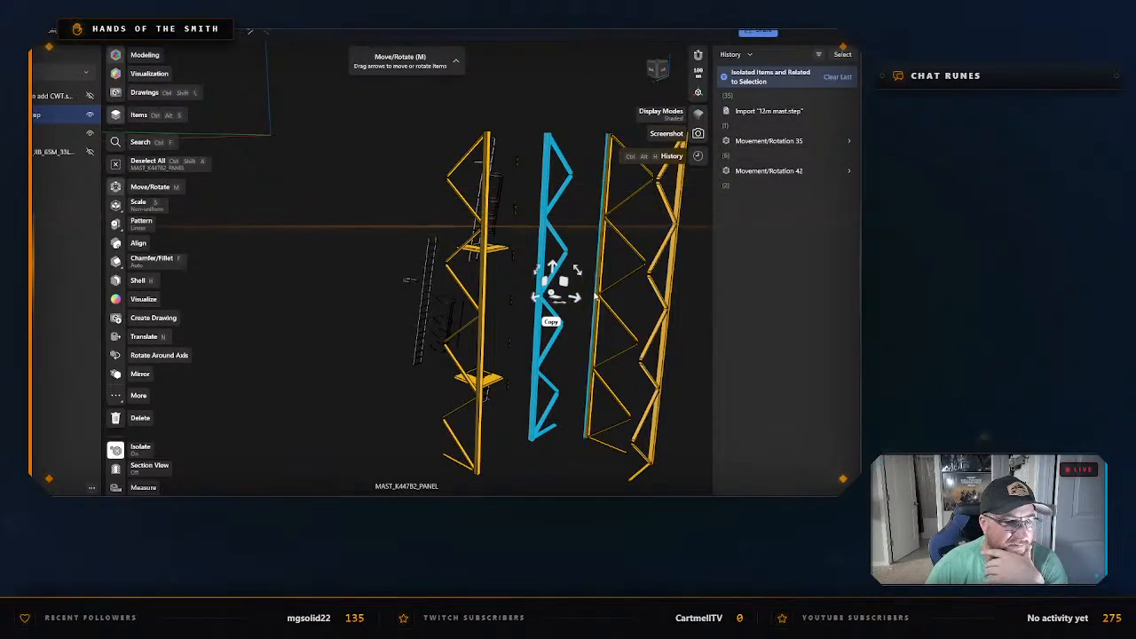
click(598, 298)
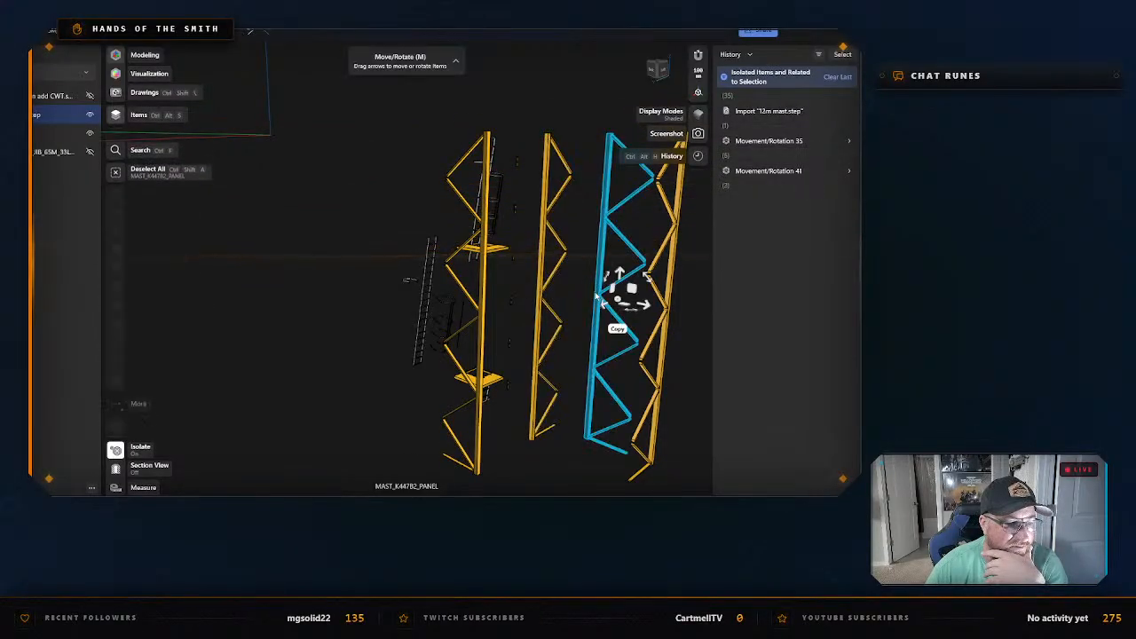
click(666, 337)
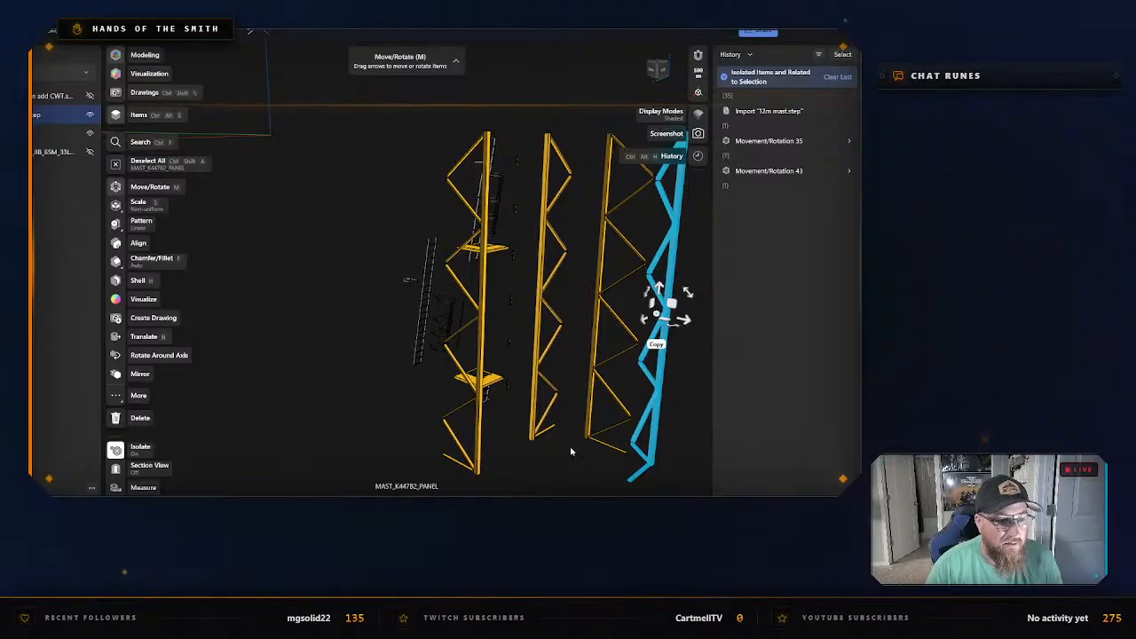
Exit the current isolation and isolate only the extracted corner leg panel farthest out beside the mast.
mouse_move(571, 451)
right_down()
mouse_move(613, 444)
mouse_move(502, 435)
mouse_move(580, 446)
mouse_move(547, 446)
mouse_move(560, 444)
right_up()
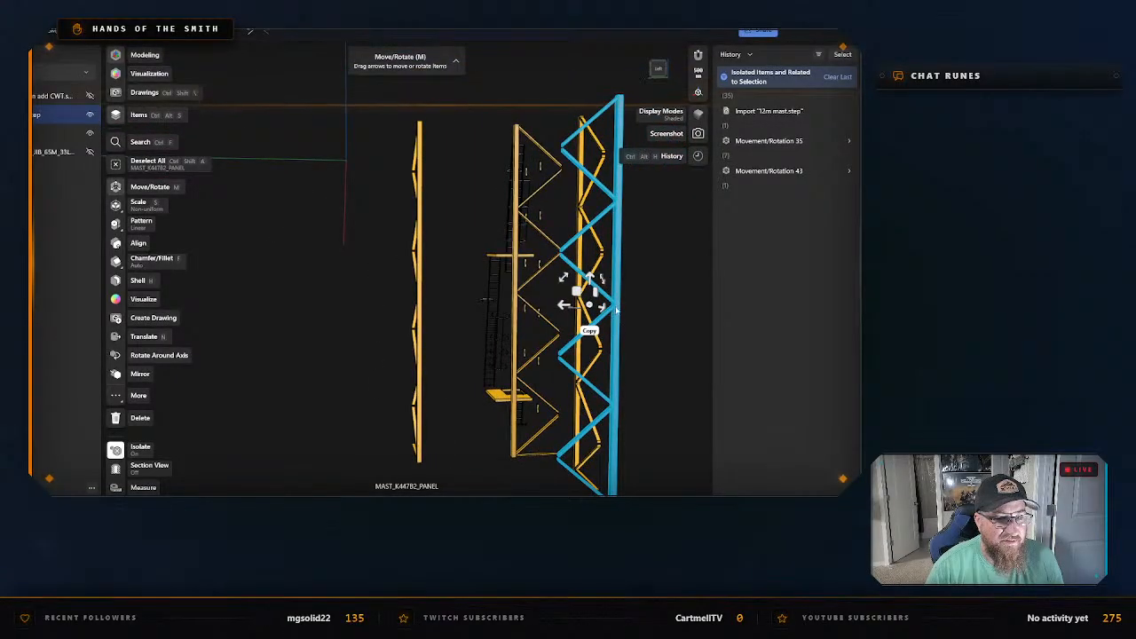
right_click(617, 308)
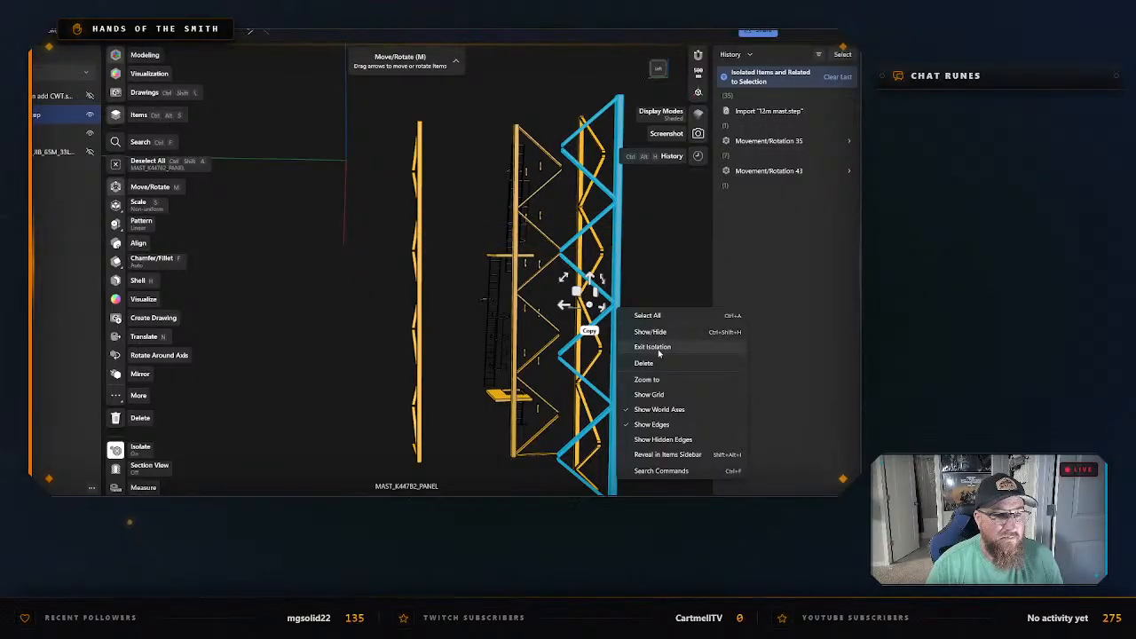
click(658, 347)
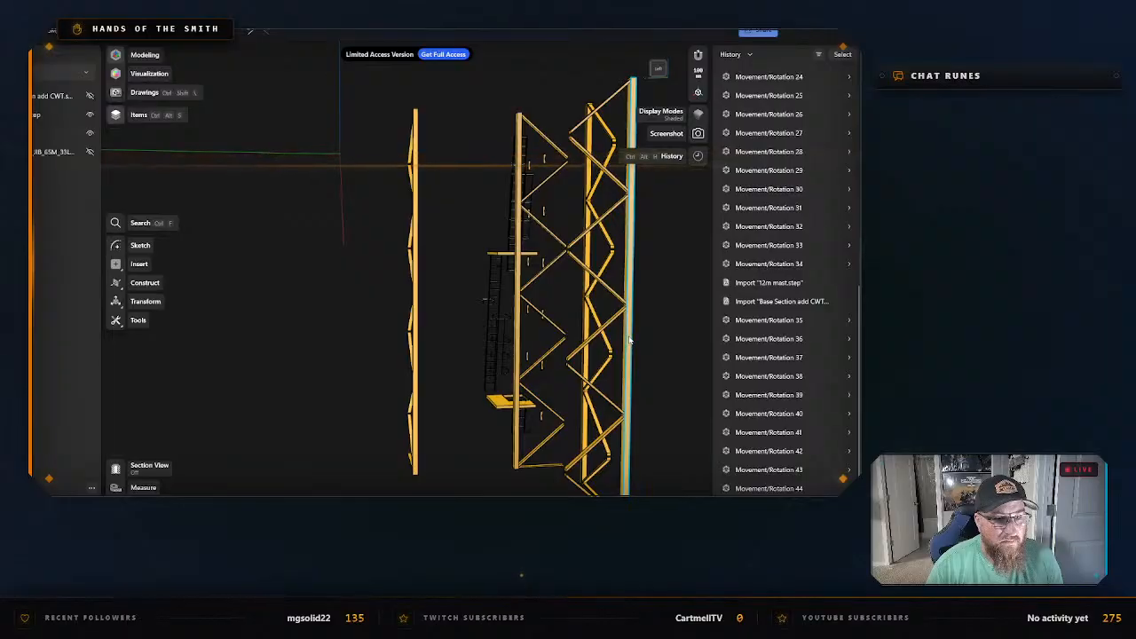
click(629, 330)
right_click(630, 327)
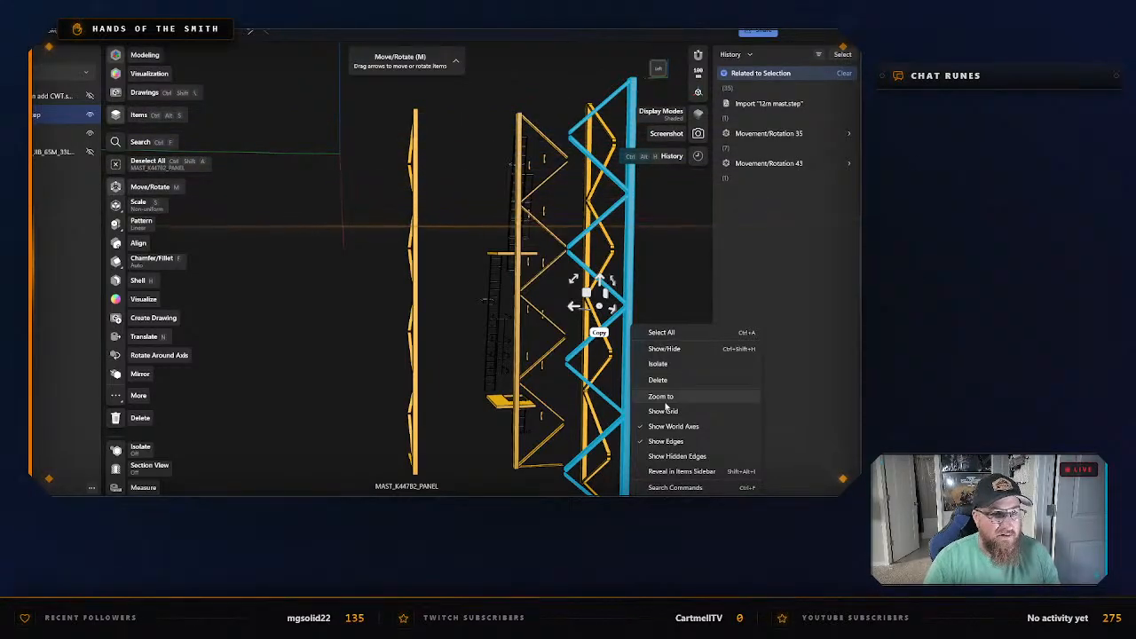
click(661, 364)
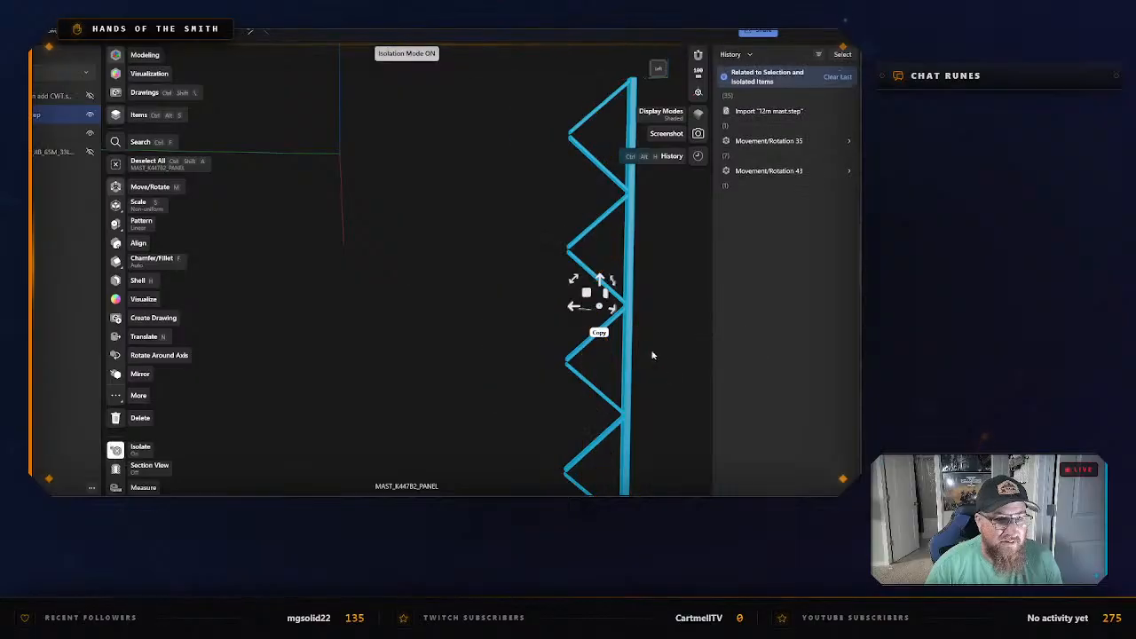
Start exporting the isolated leg panel as STL and choose the Mast Sections folder as the save location.
key(ctrl+e)
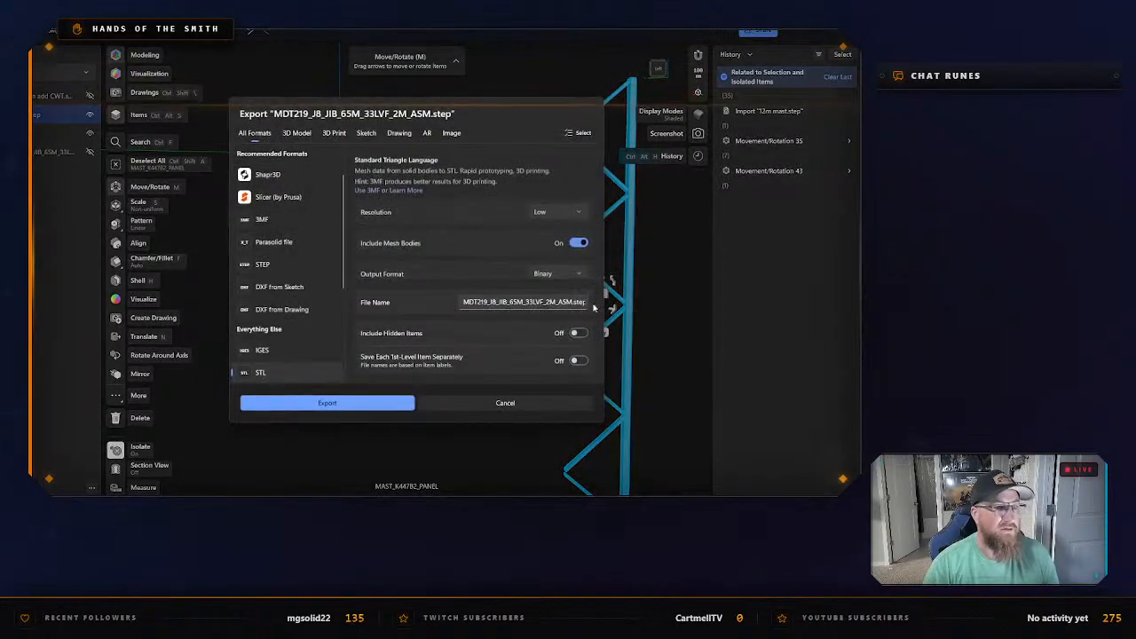
click(330, 402)
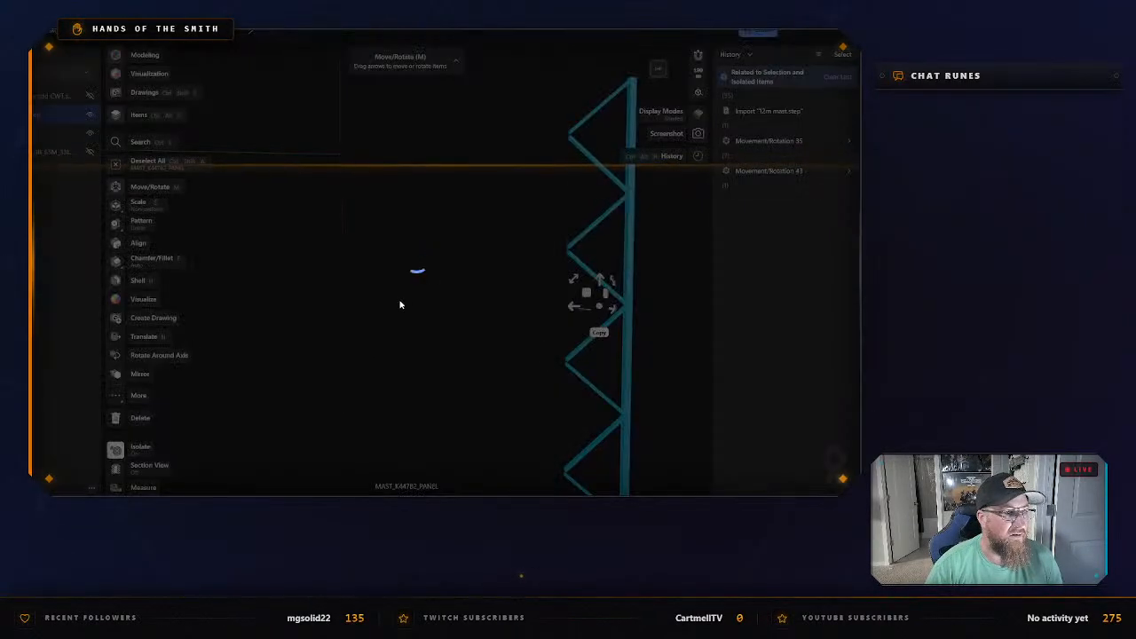
click(237, 87)
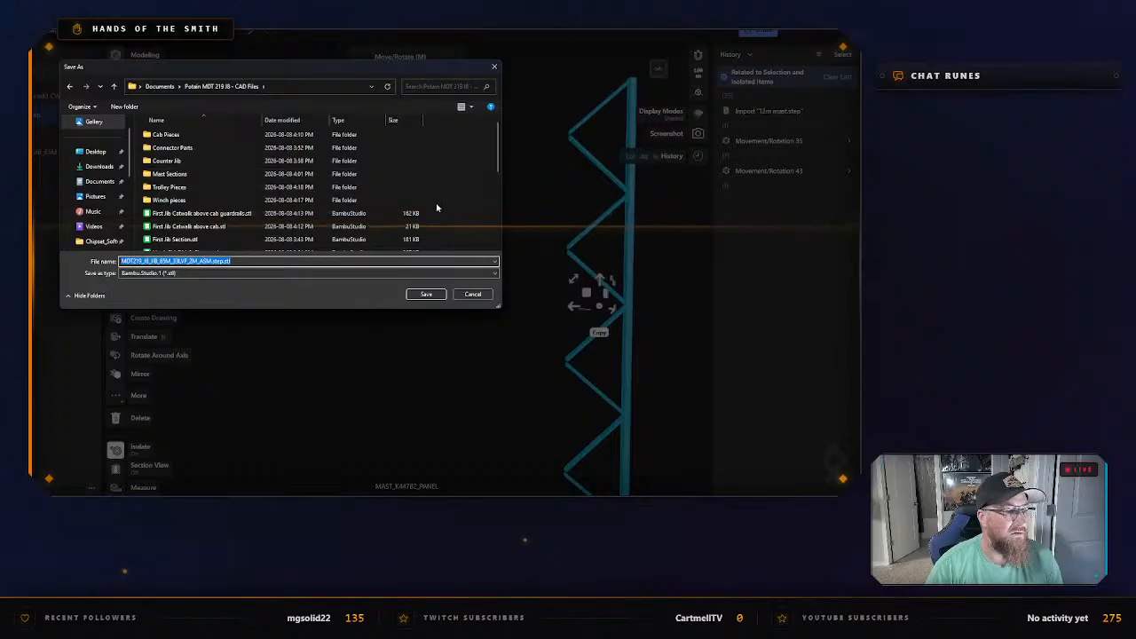
double_click(235, 173)
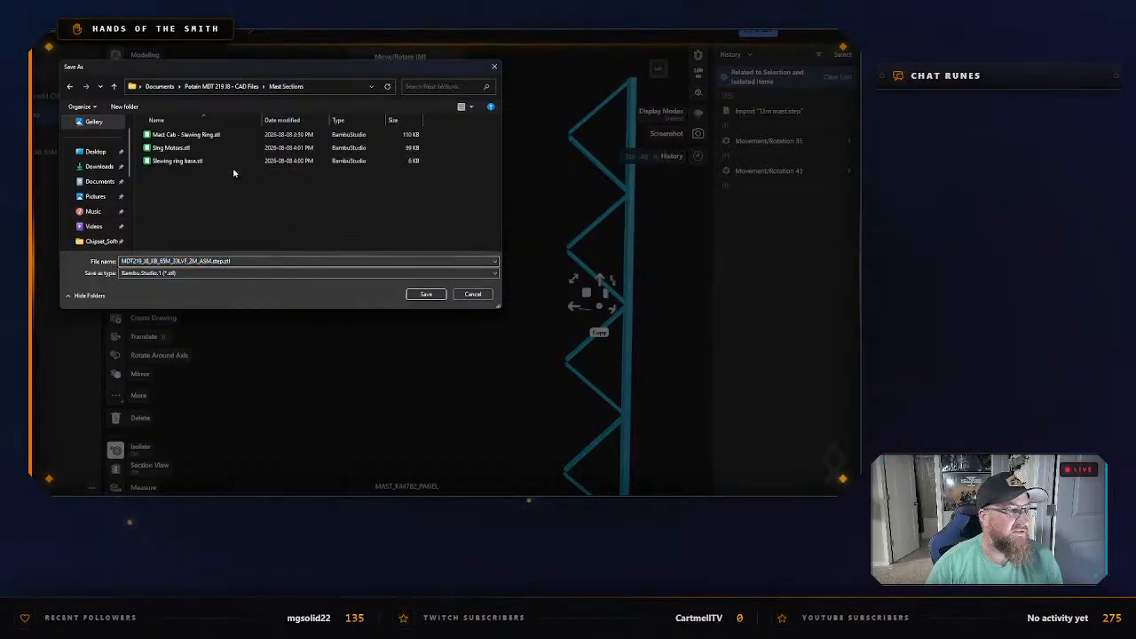
Create a folder named Mast Pieces inside Mast Sections and open it as the export destination.
right_click(255, 205)
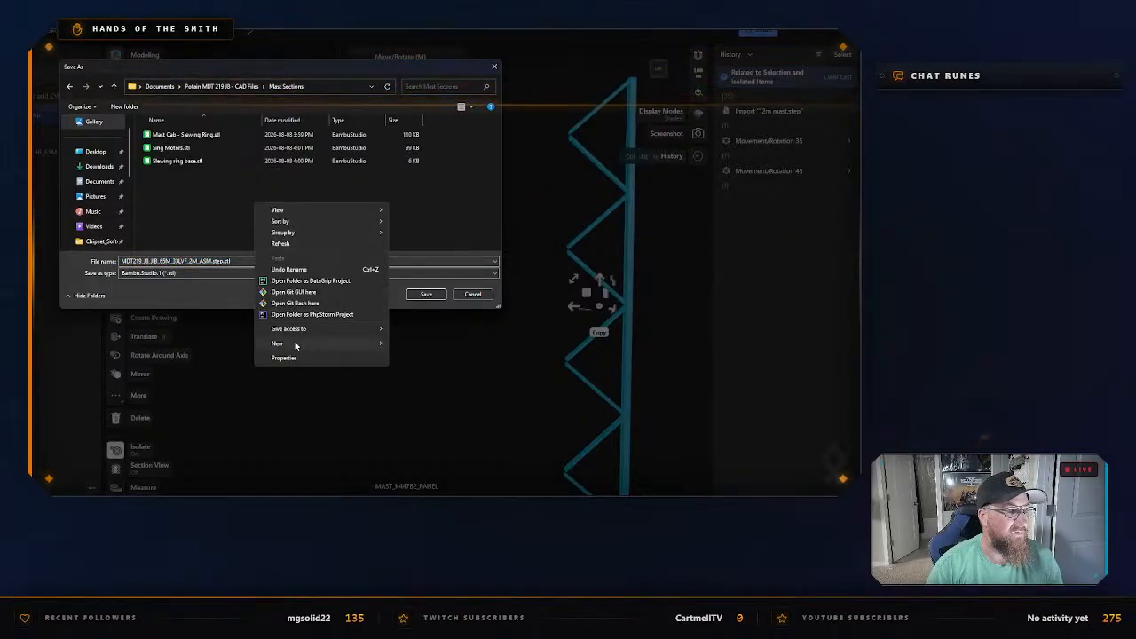
mouse_move(376, 343)
click(410, 338)
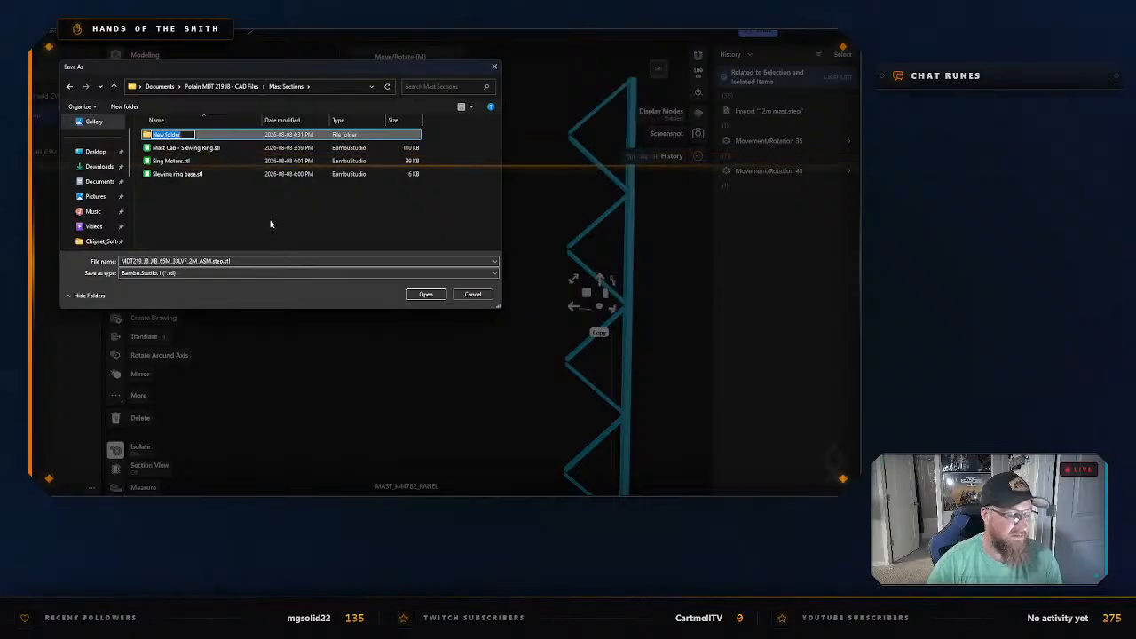
text(Mast)
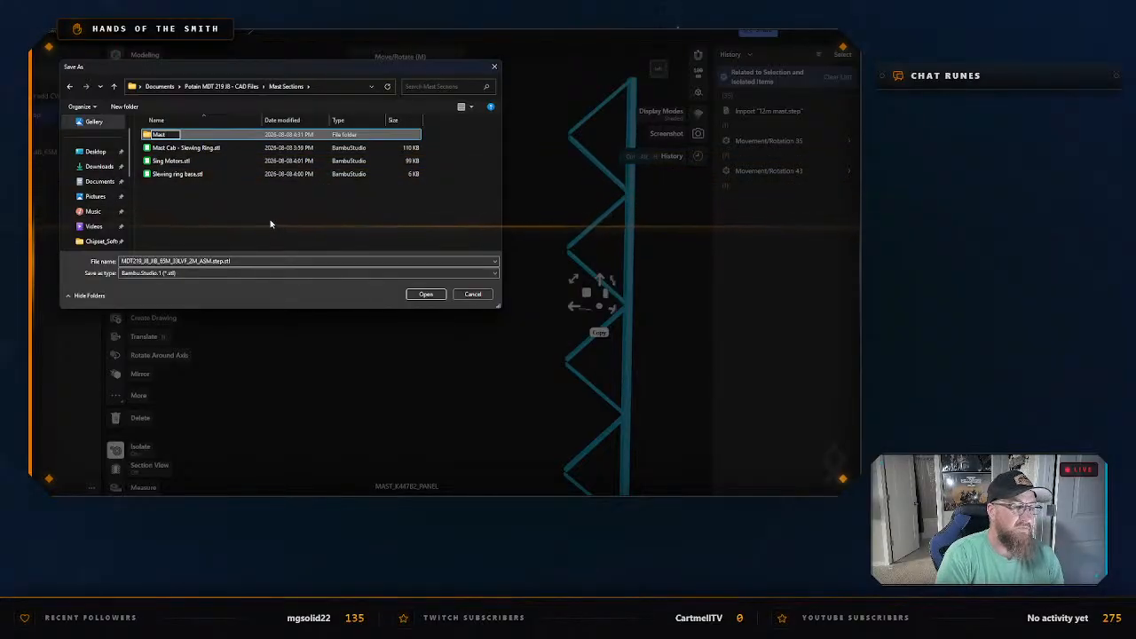
text( Piec)
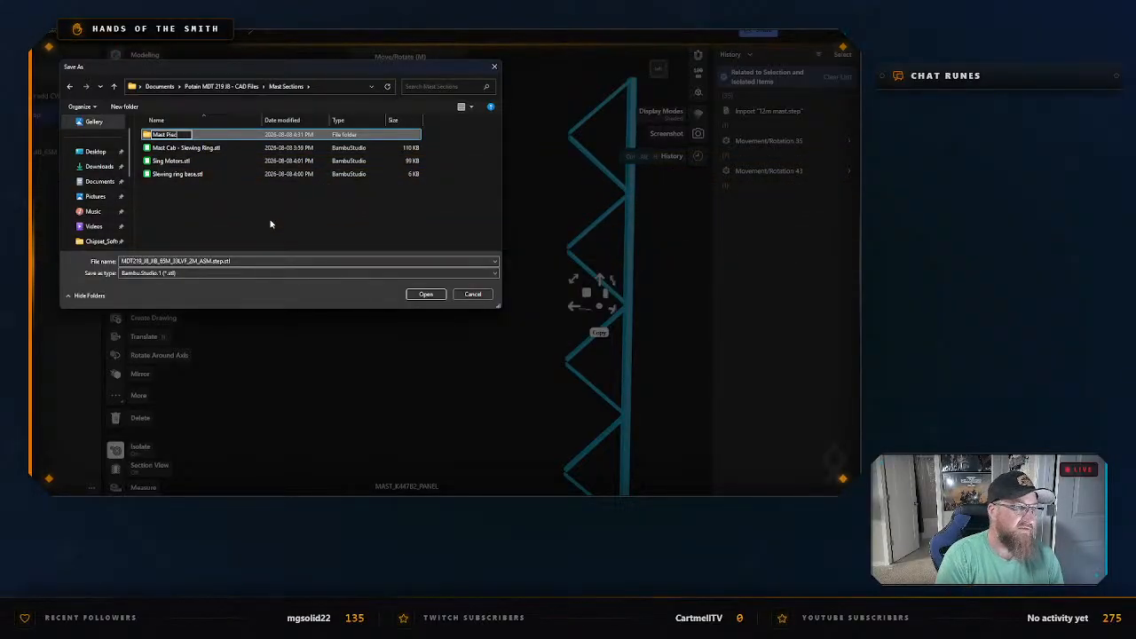
text(es)
key(Return)
key(Return)
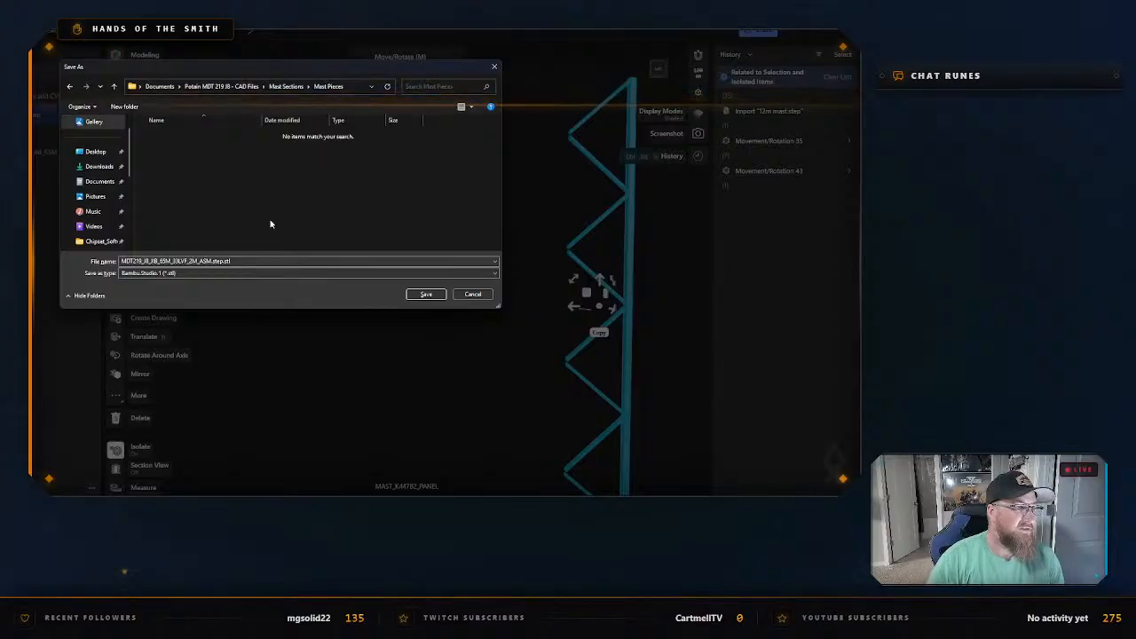
Save the leg panel's STL as 12m Mast in the Mast Pieces folder, then exit isolation with nothing selected.
double_click(257, 262)
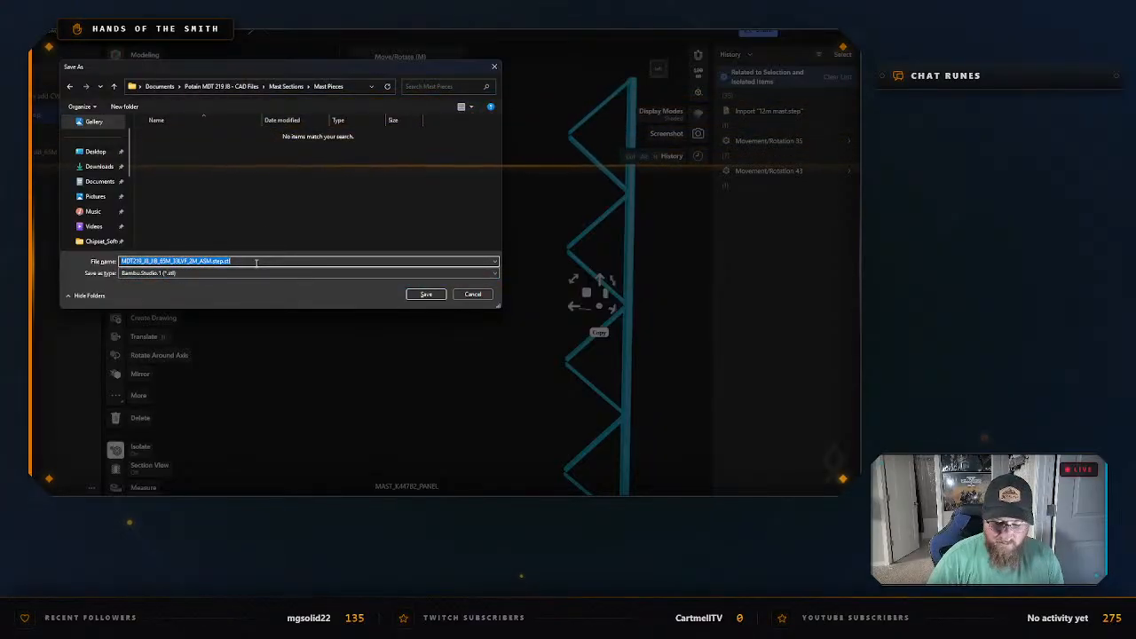
text(12m Ma)
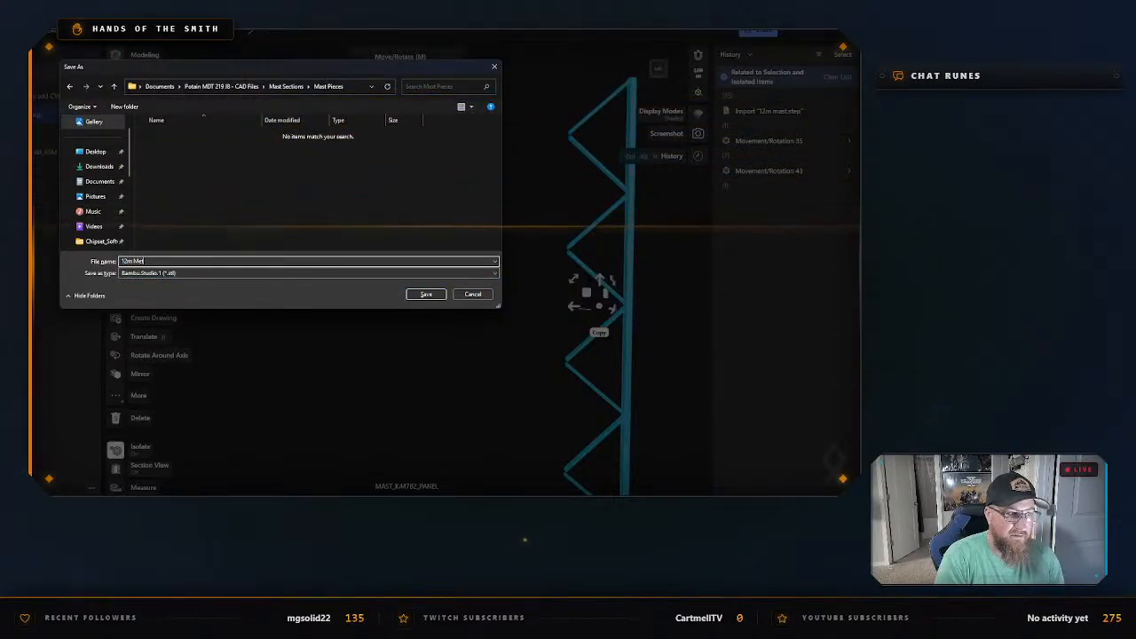
text(st)
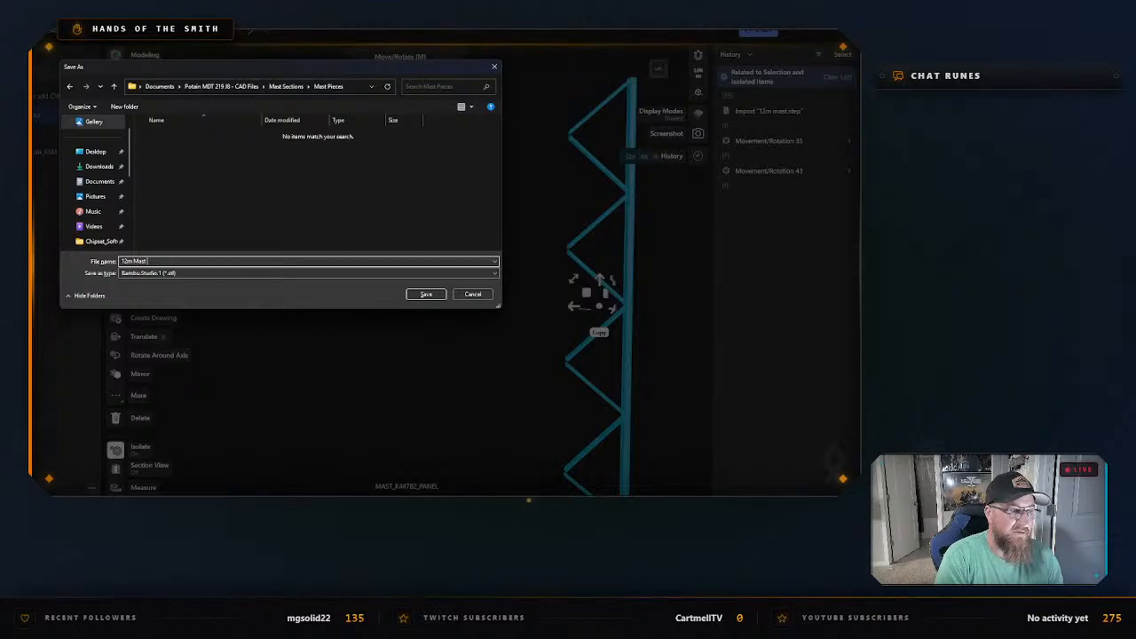
text( ()
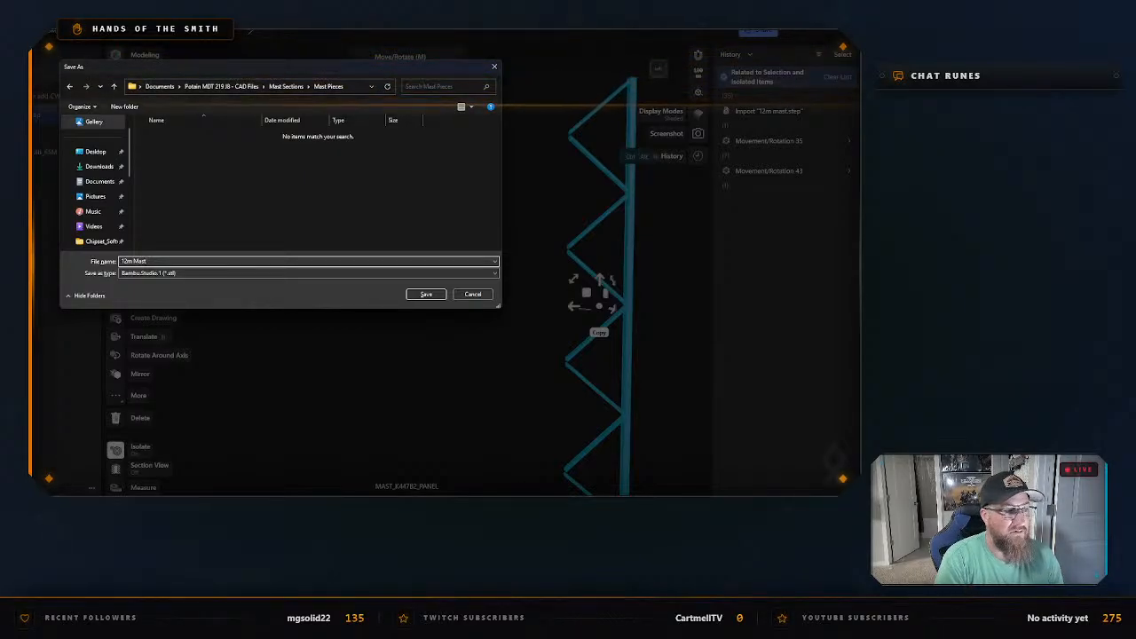
key(Return)
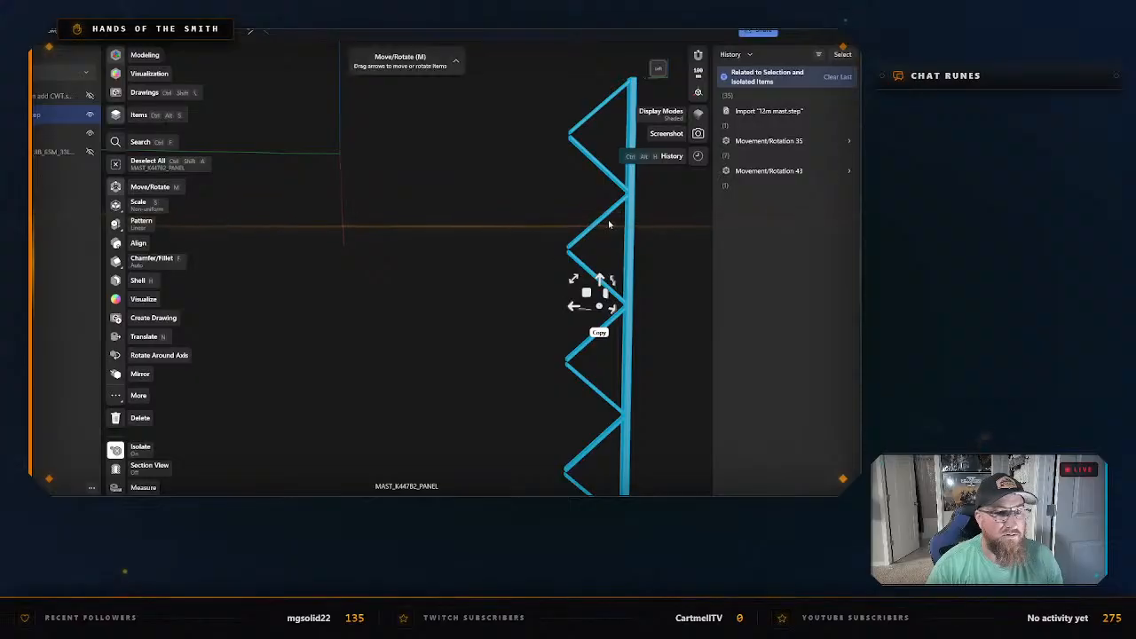
right_click(632, 227)
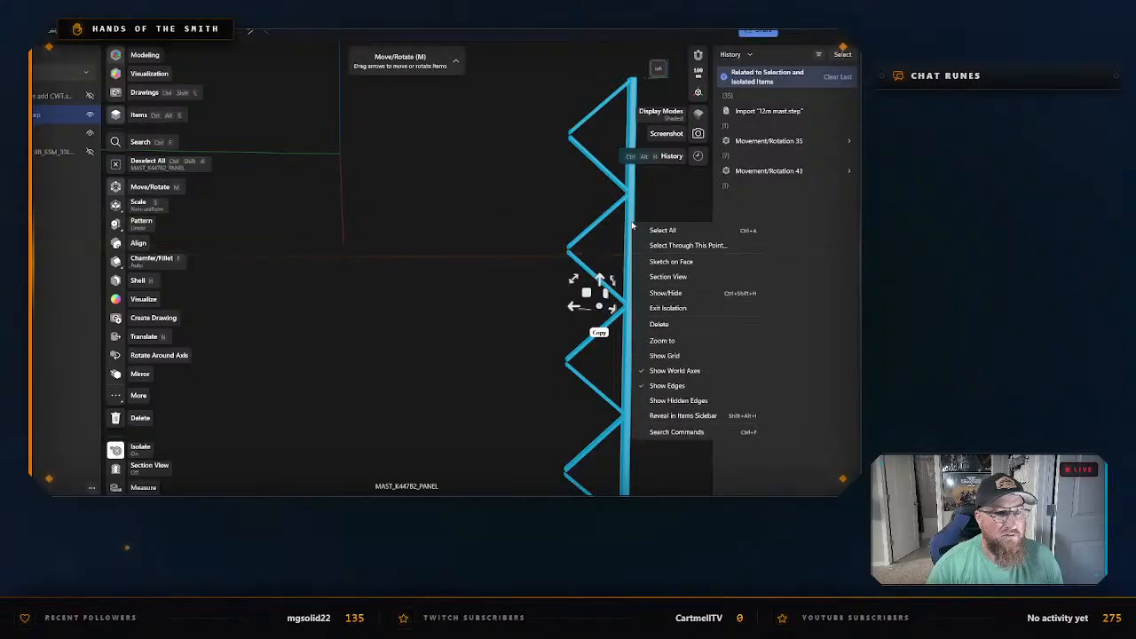
click(672, 308)
click(462, 313)
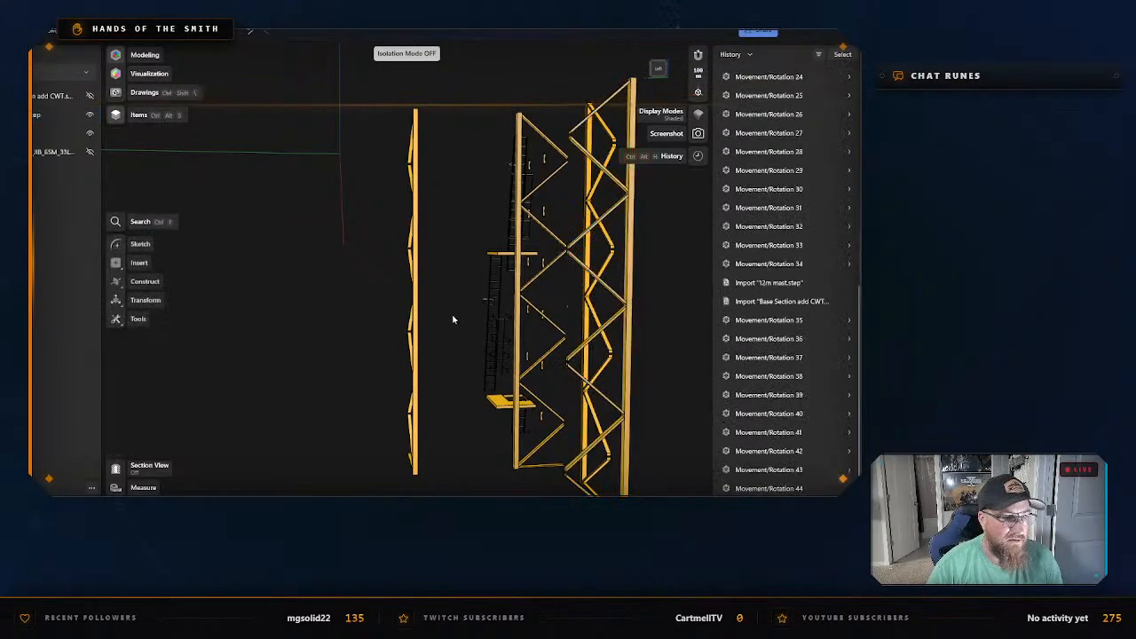
Select the lower and upper mast platforms in turn to compare them, and clear the selection.
mouse_move(453, 317)
right_down()
mouse_move(486, 323)
mouse_move(463, 325)
right_up()
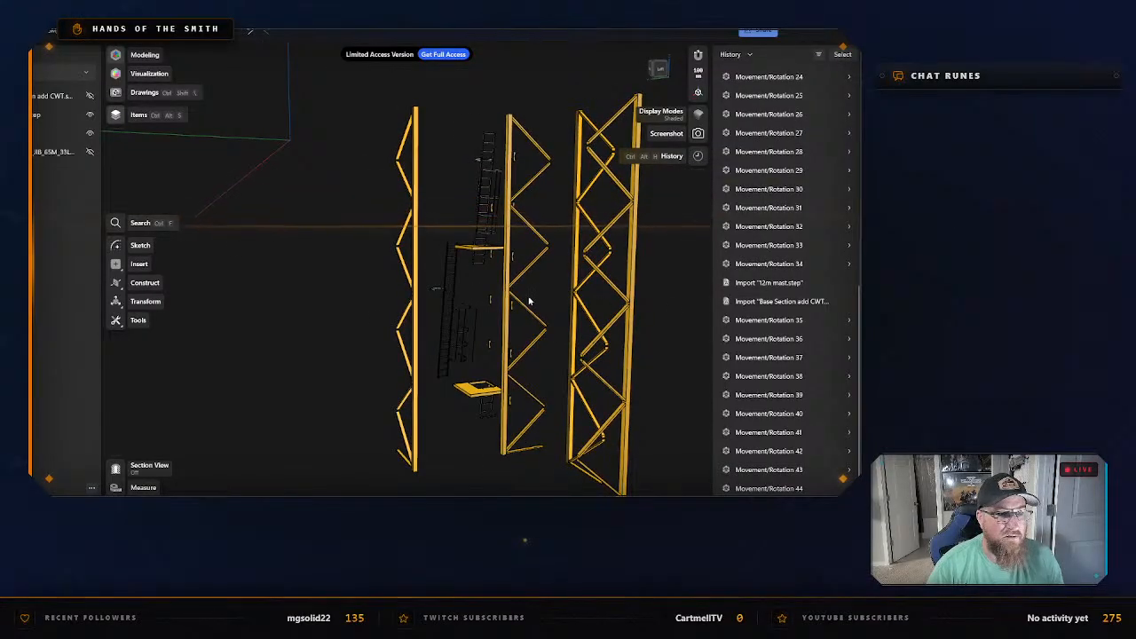
scroll(480, 254, up, 2)
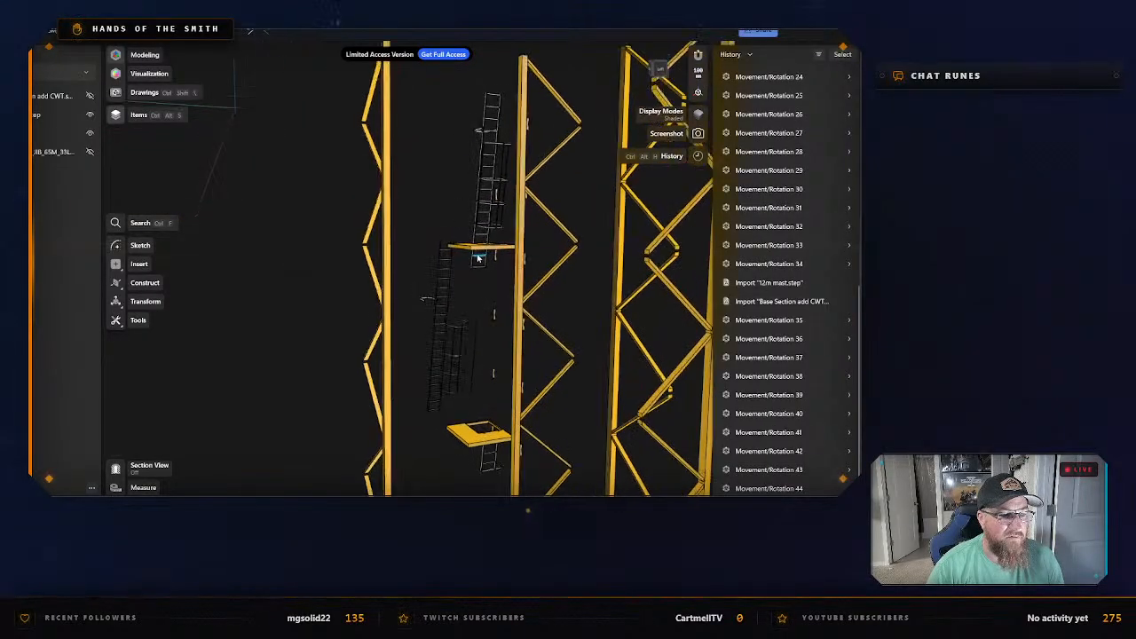
click(470, 435)
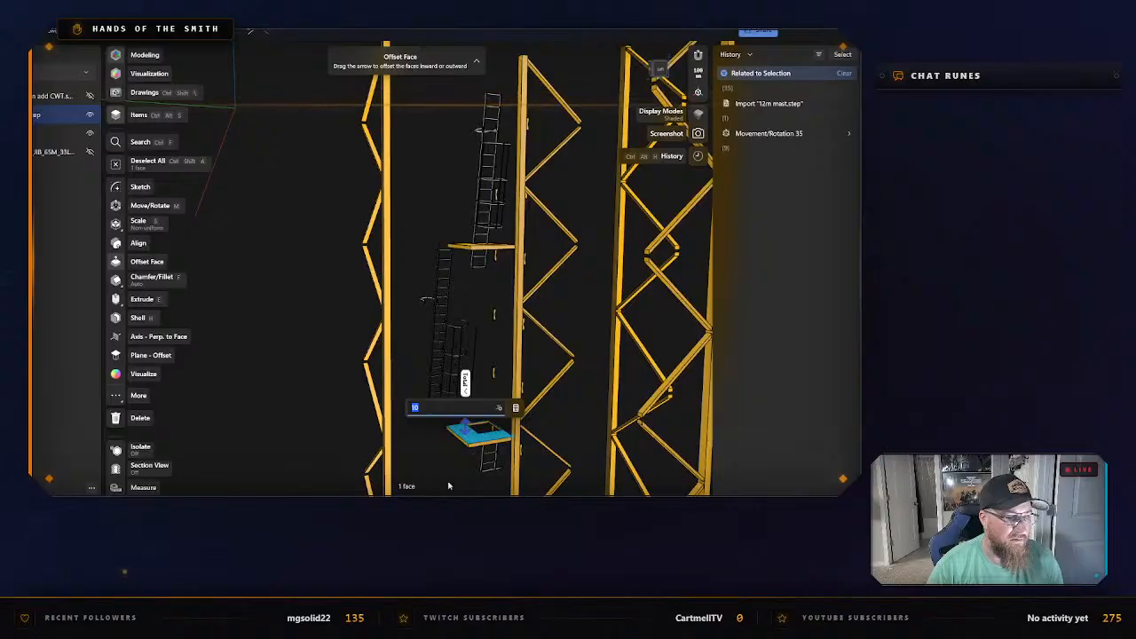
key(Escape)
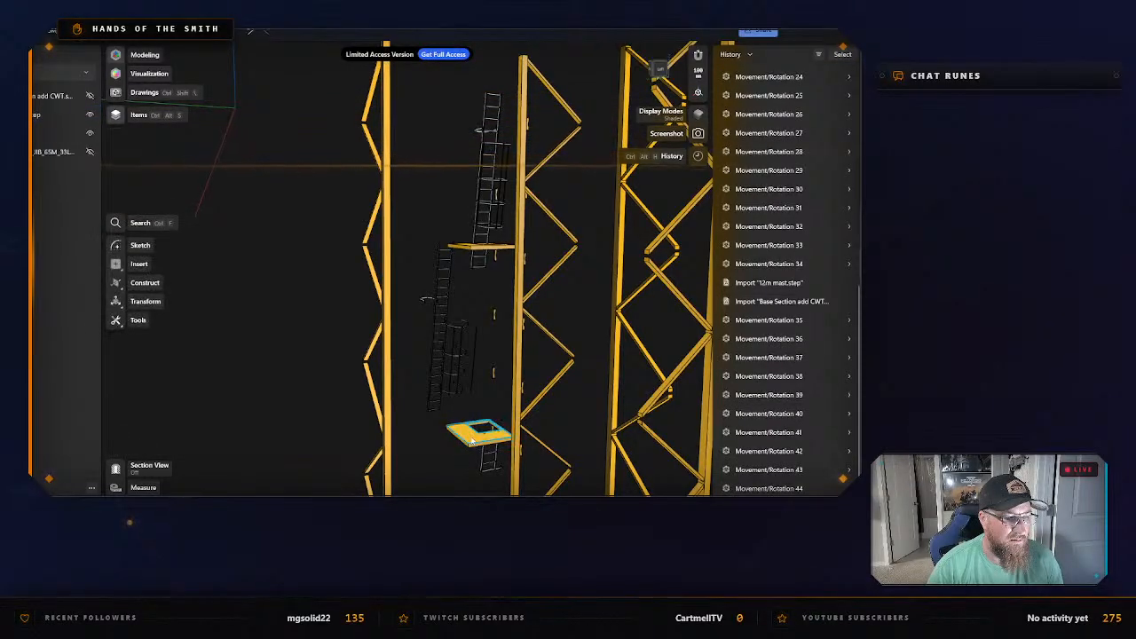
double_click(473, 435)
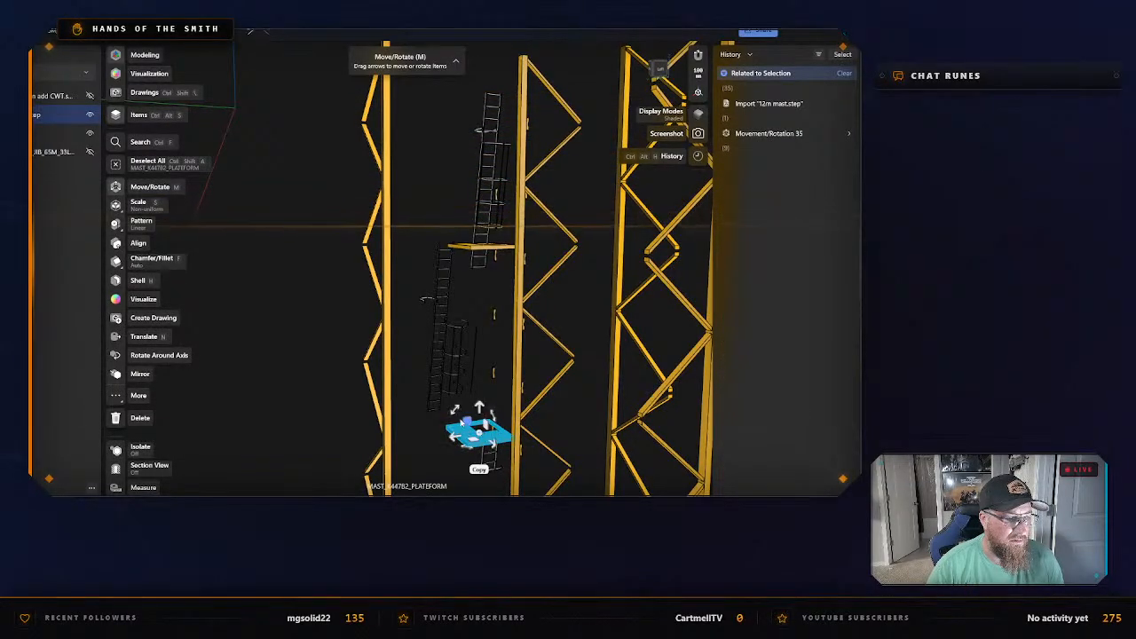
click(414, 280)
double_click(463, 247)
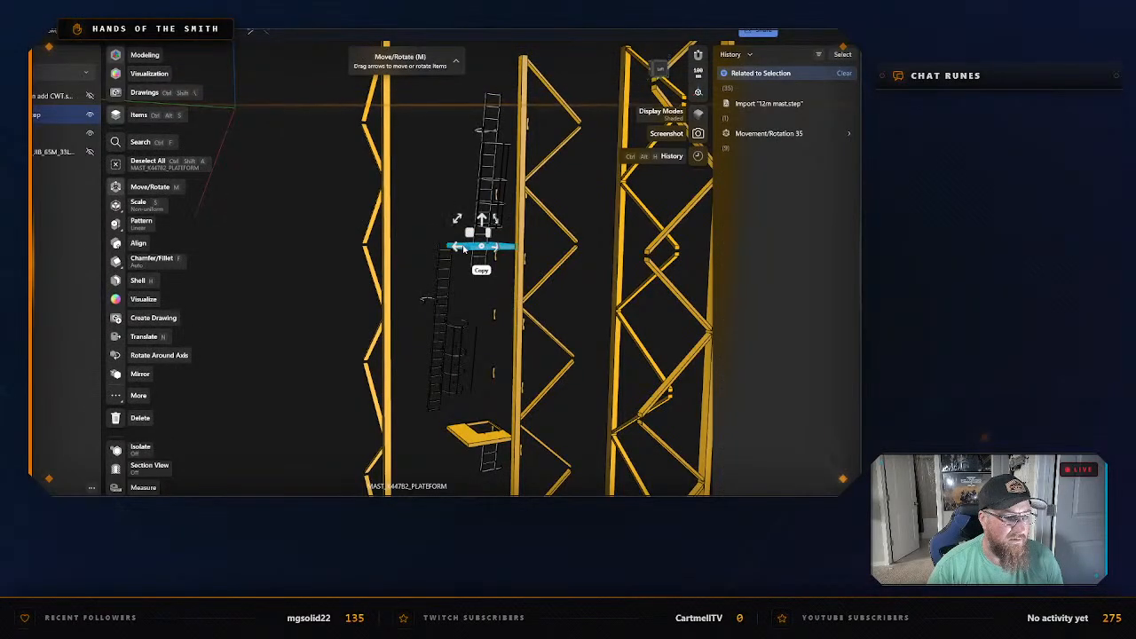
click(450, 464)
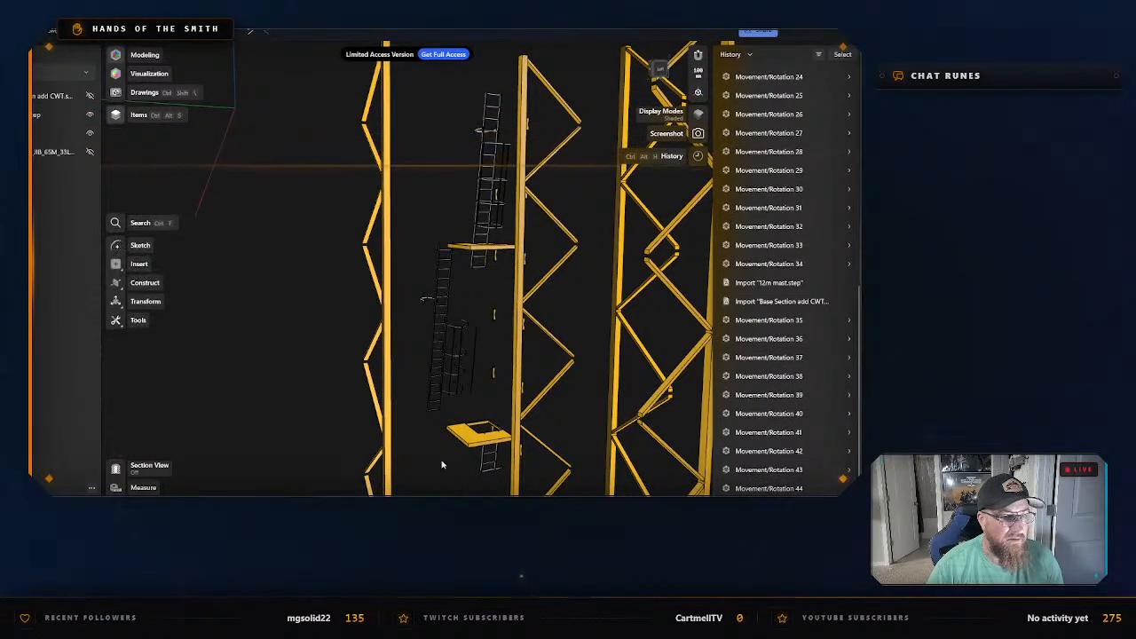
Isolate the lower mast platform with the ladder opening.
double_click(463, 435)
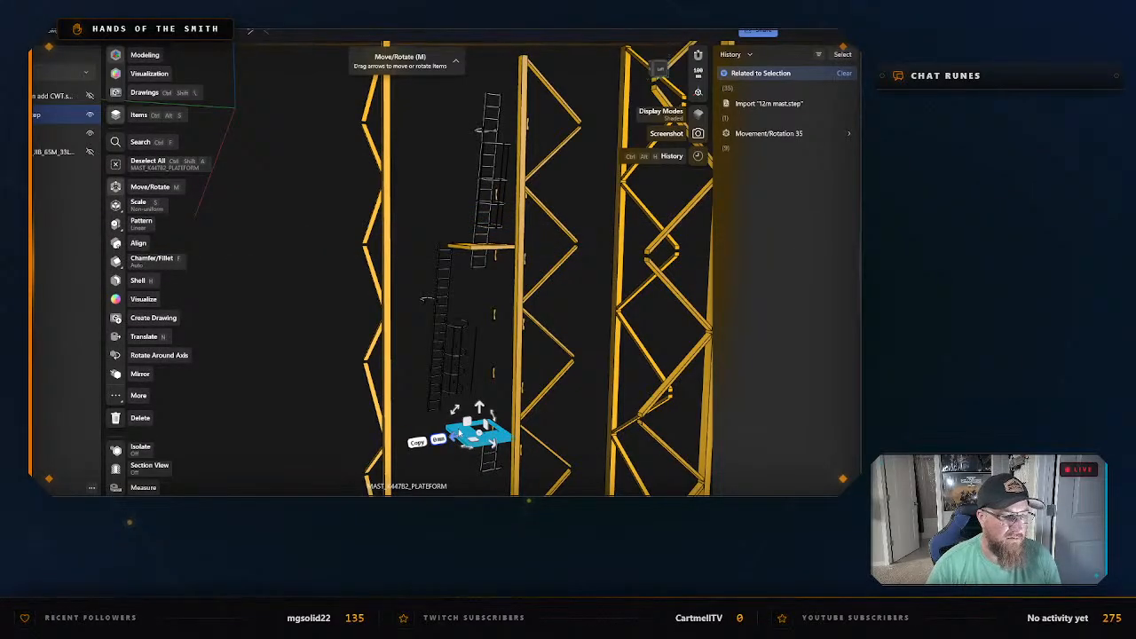
right_click(455, 433)
click(489, 317)
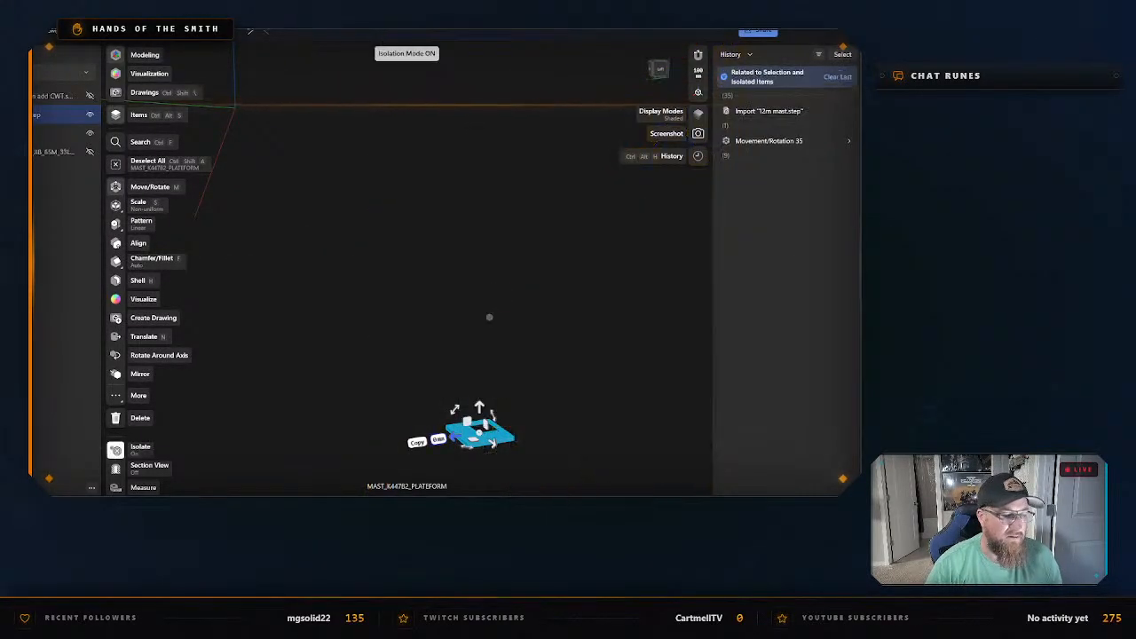
Export the isolated platform as an STL named 12m Mast Platform in the Mast Pieces folder, and exit isolation.
key(ctrl+e)
click(365, 405)
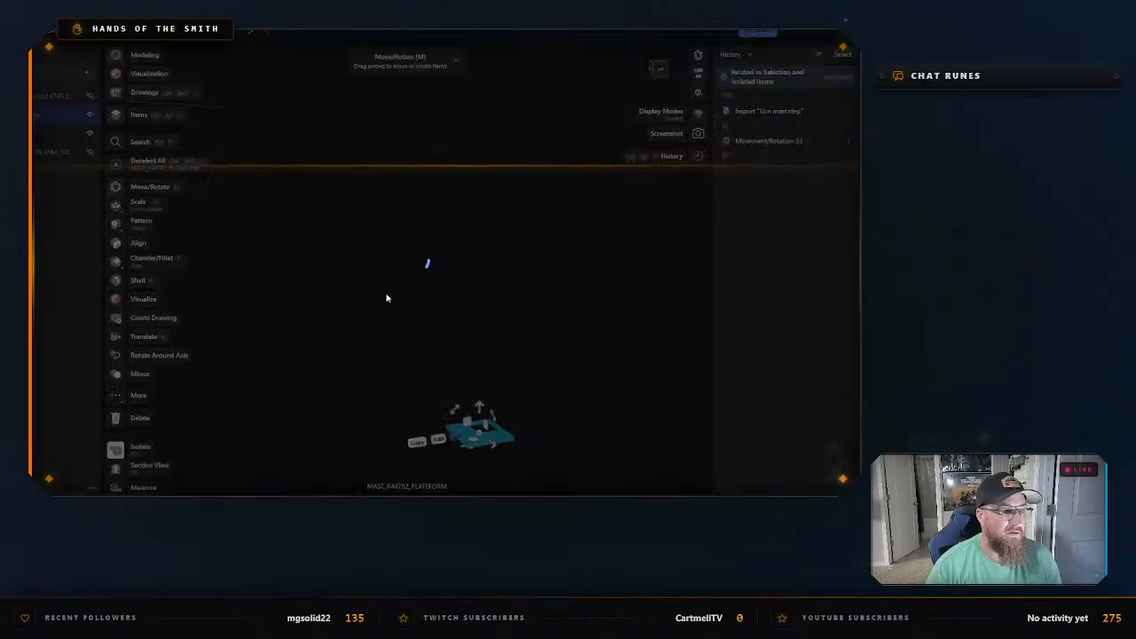
text(12)
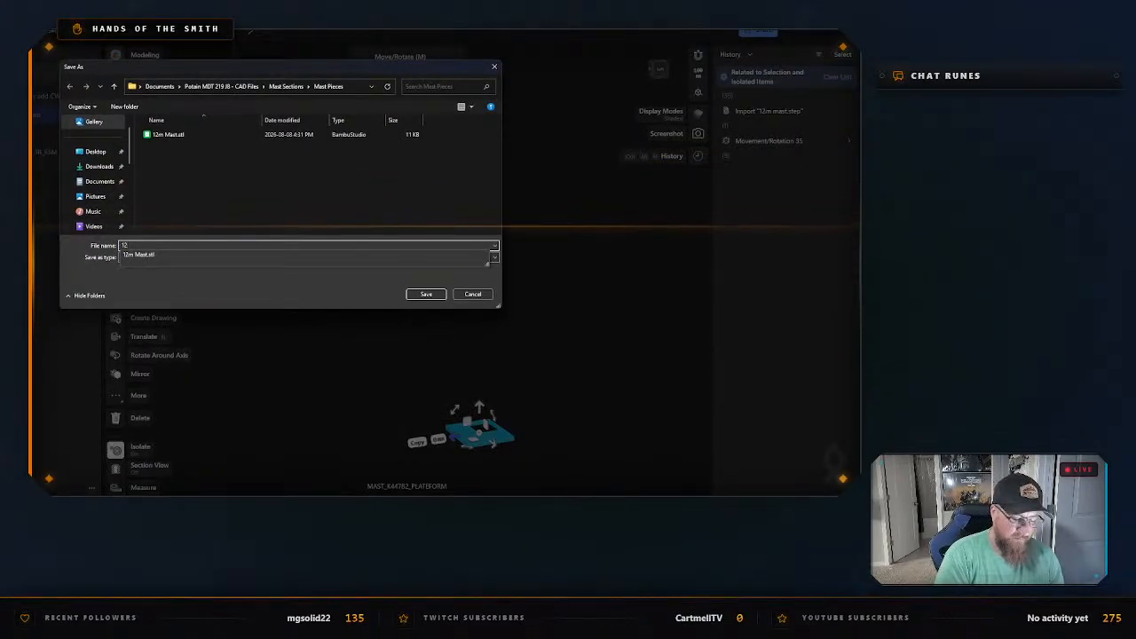
text(m Mast Platform)
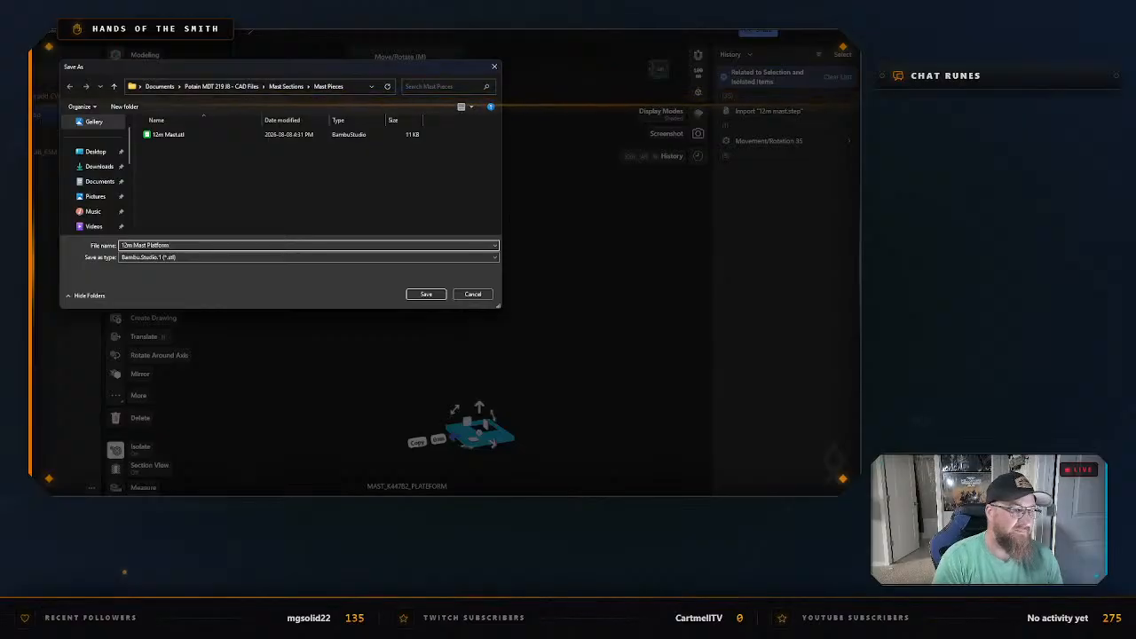
key(Return)
right_click(409, 299)
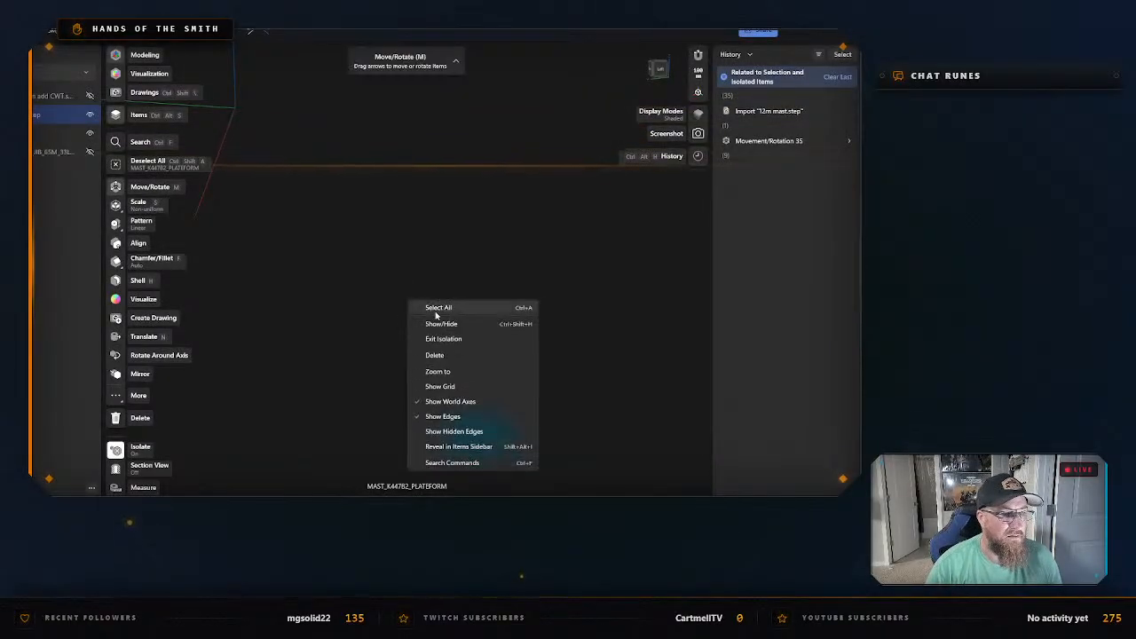
click(435, 358)
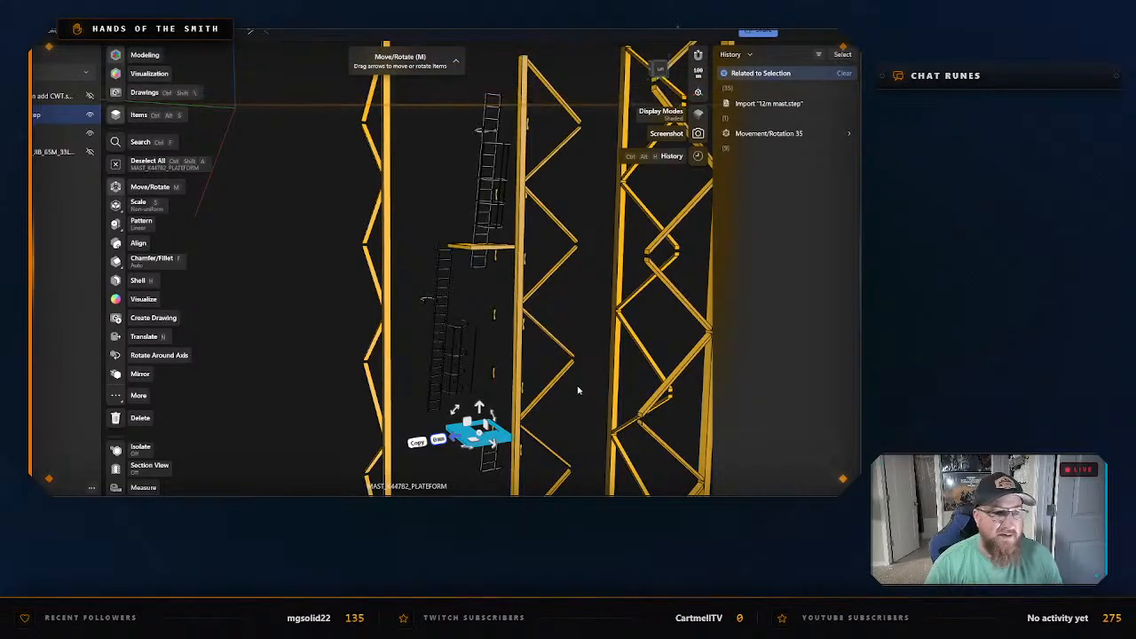
Clear the selection of the lower mast platform.
scroll(548, 380, down, 2)
scroll(508, 352, up, 3)
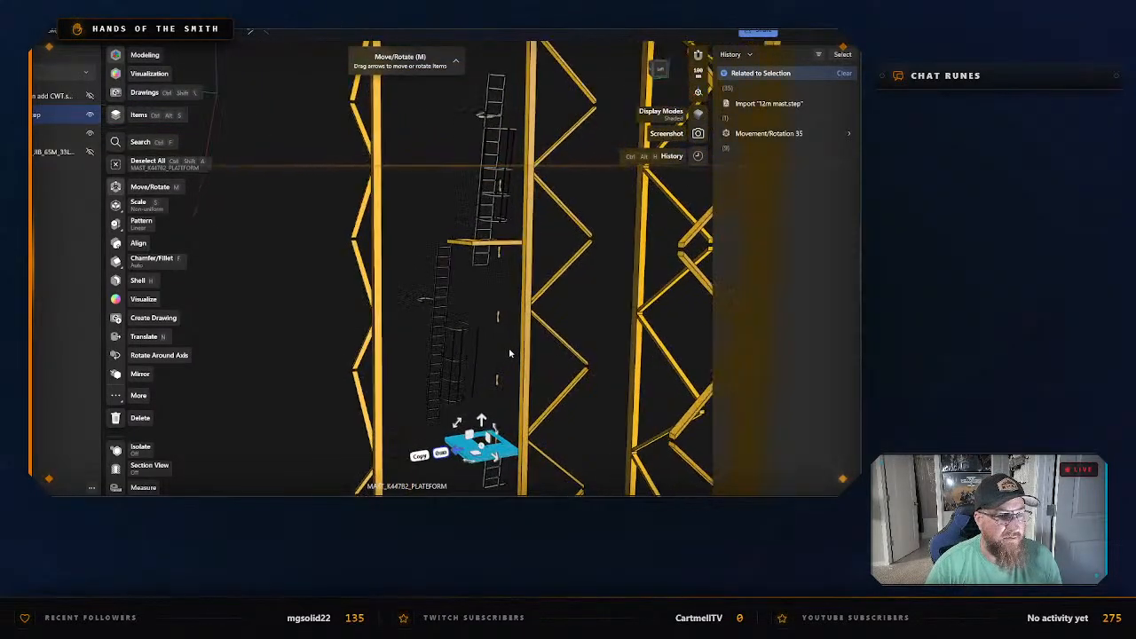
right_drag(509, 352, 435, 365)
right_drag(592, 378, 459, 280)
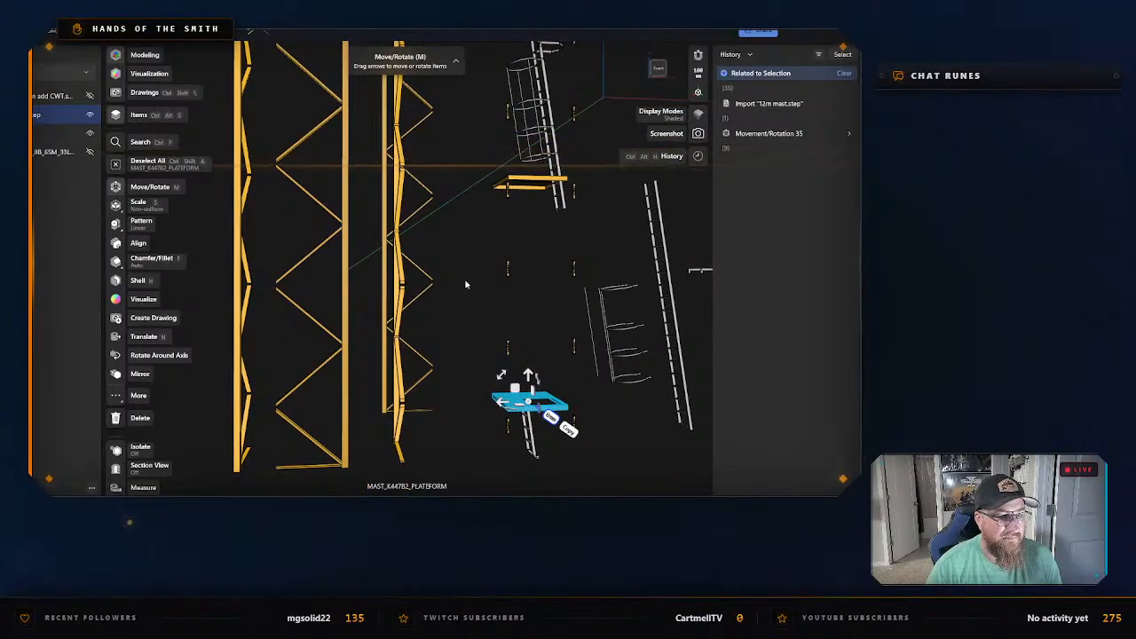
click(494, 308)
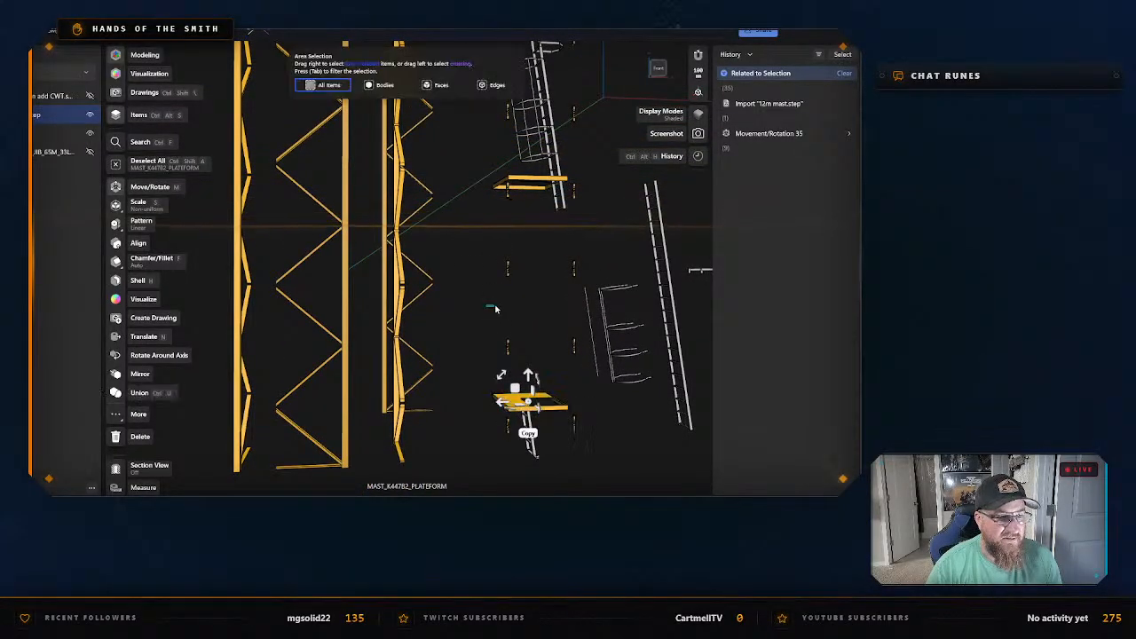
mouse_move(495, 307)
right_down()
mouse_move(536, 307)
mouse_move(496, 310)
right_up()
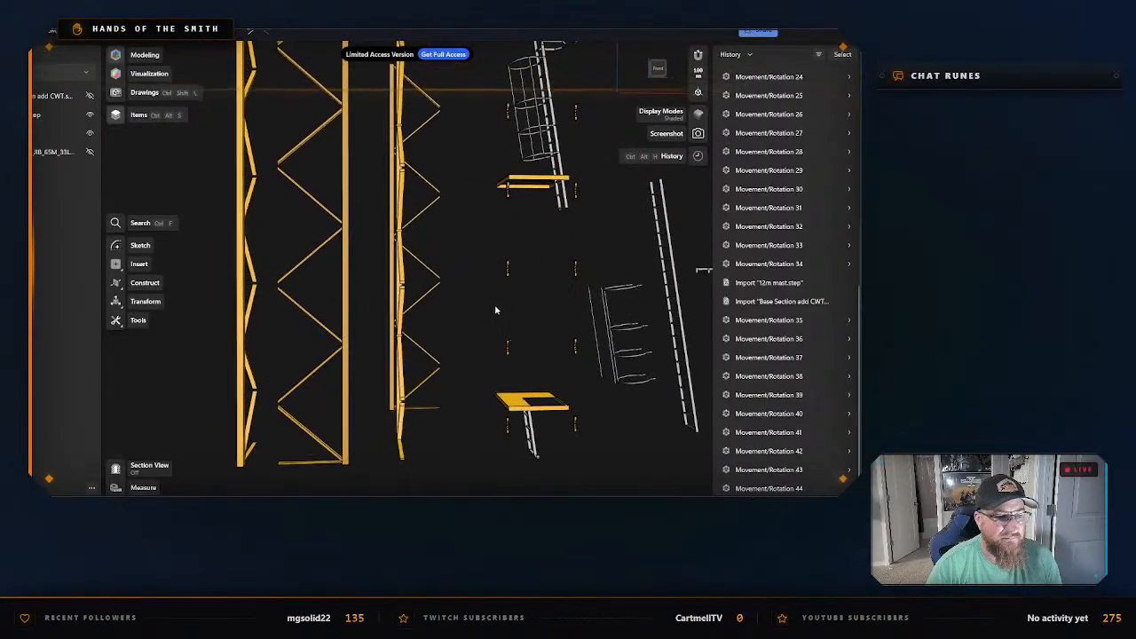
Select the six cleats in the column beside the mast ladders and move them about 4,900 mm onto the neighbouring leg panel's vertical post.
click(576, 344)
key(m)
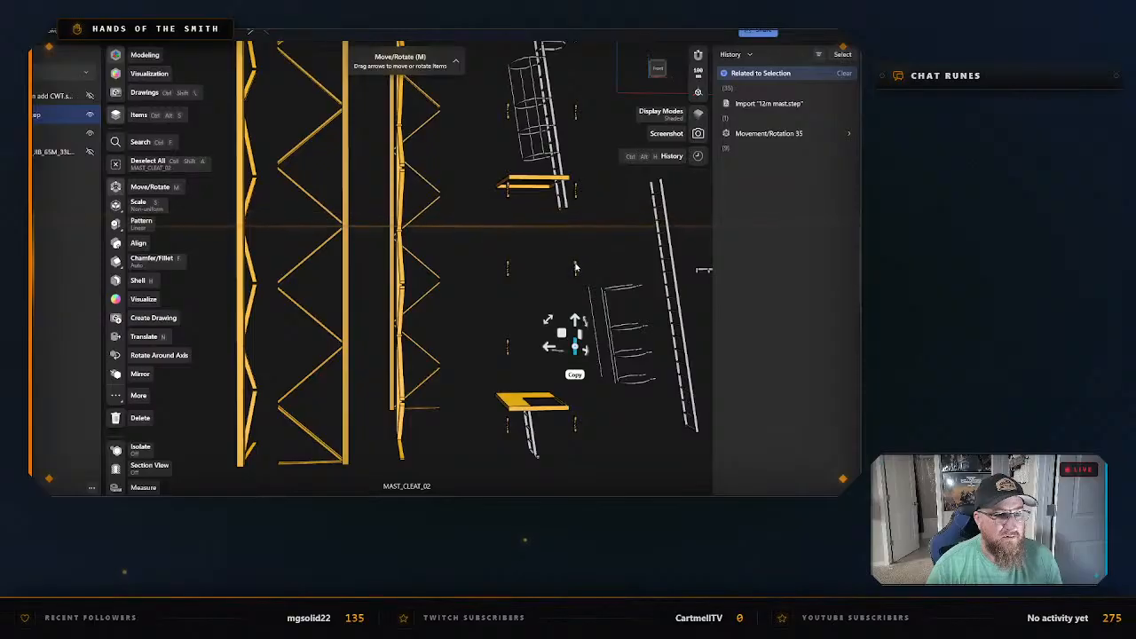
click(573, 188)
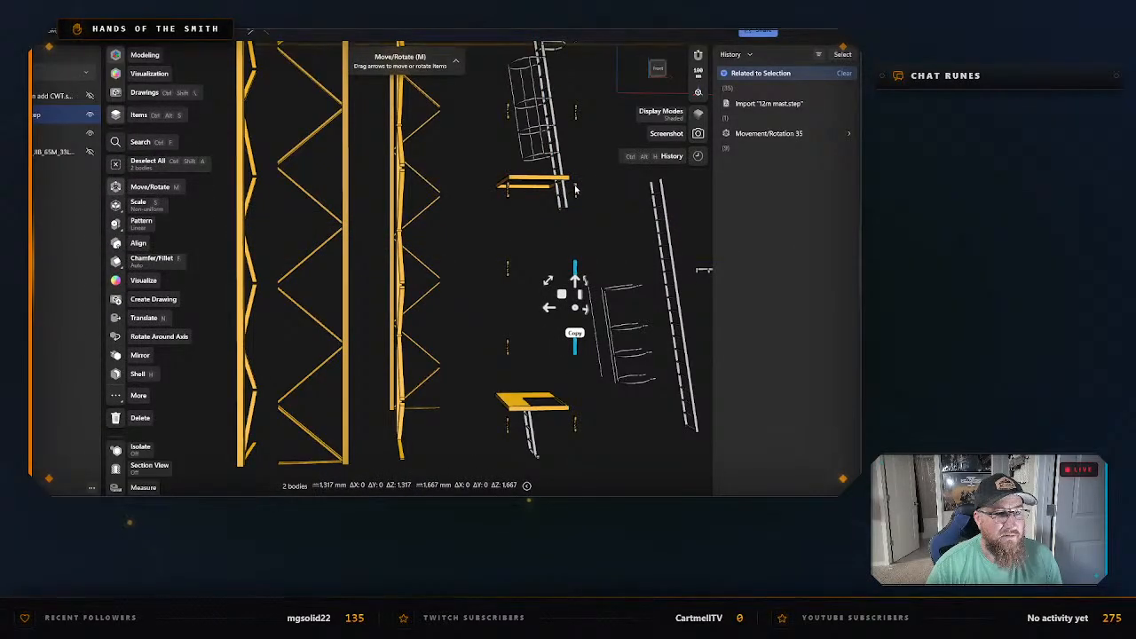
click(575, 113)
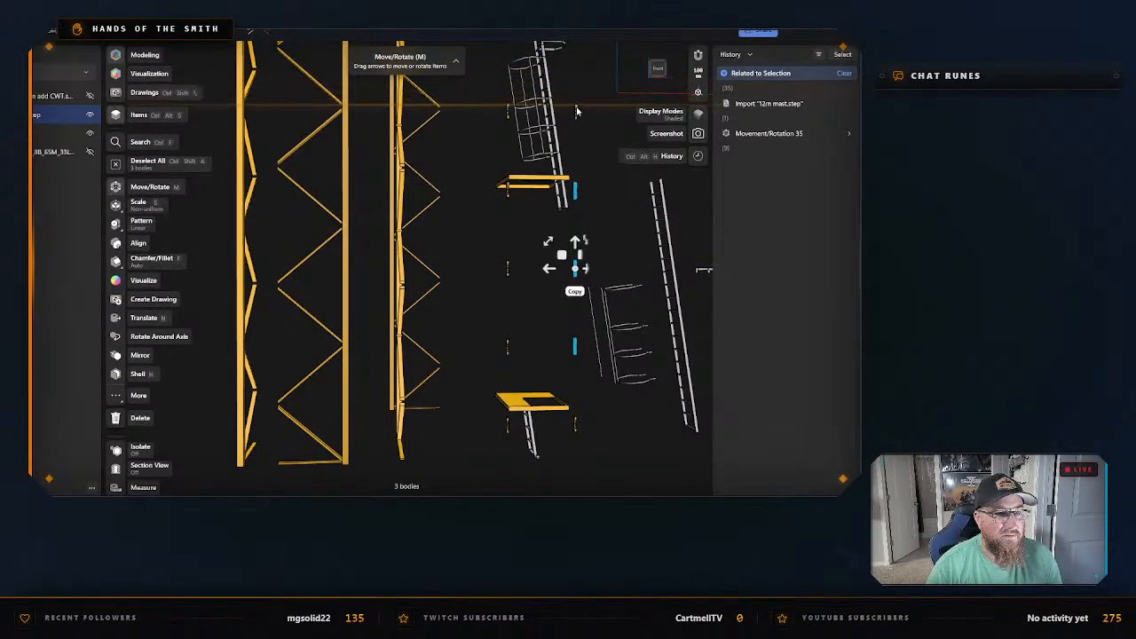
click(576, 111)
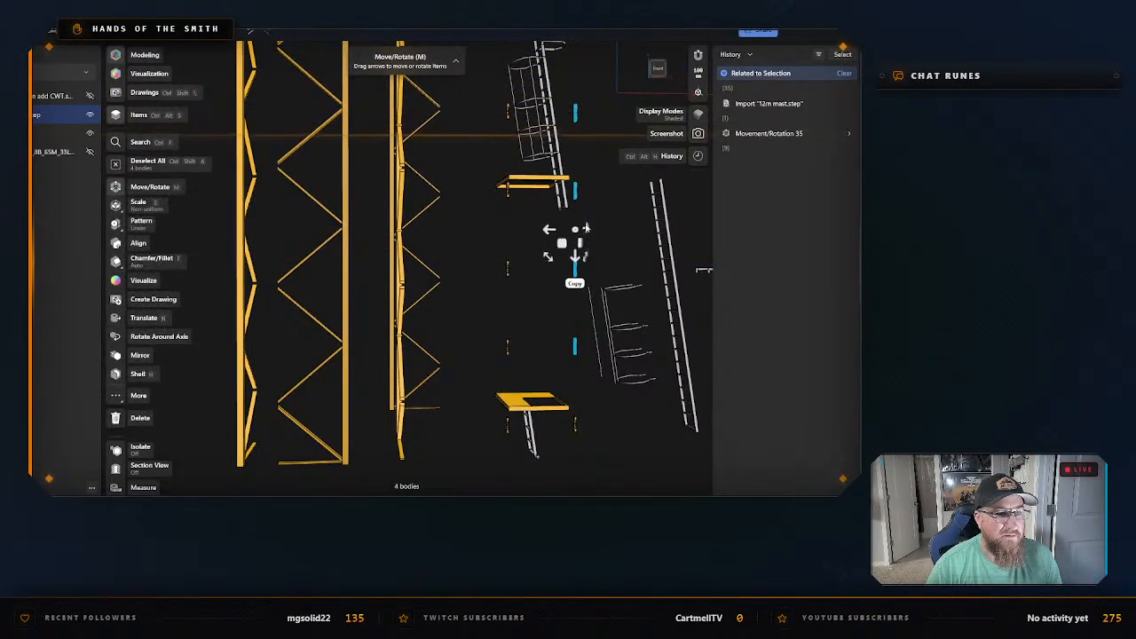
click(574, 423)
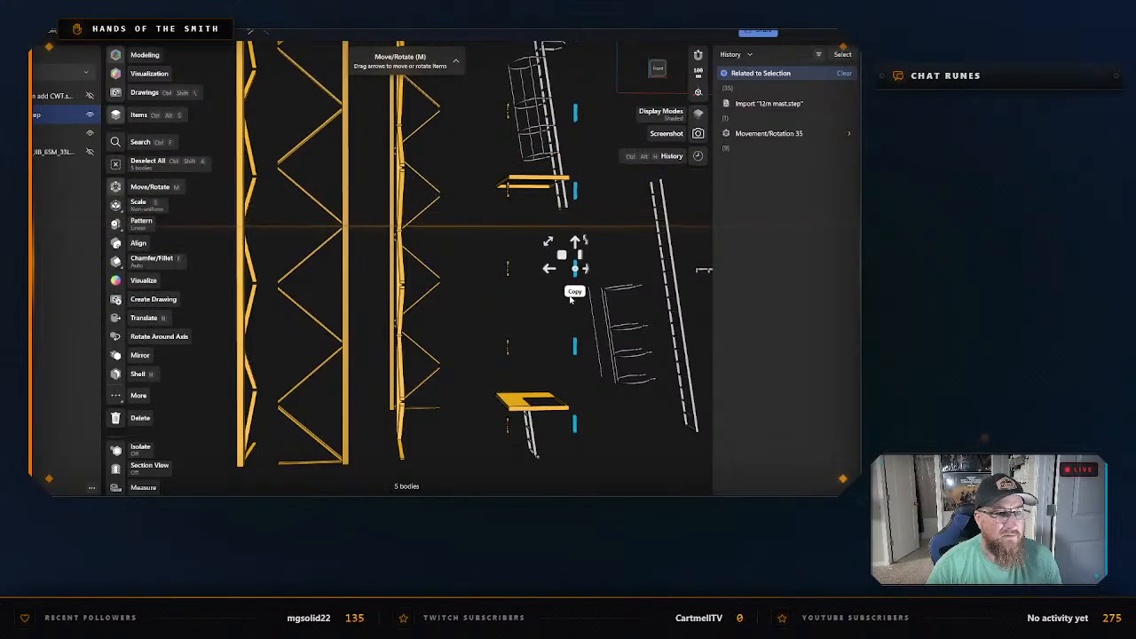
scroll(573, 105, down, 2)
middle_drag(592, 94, 579, 202)
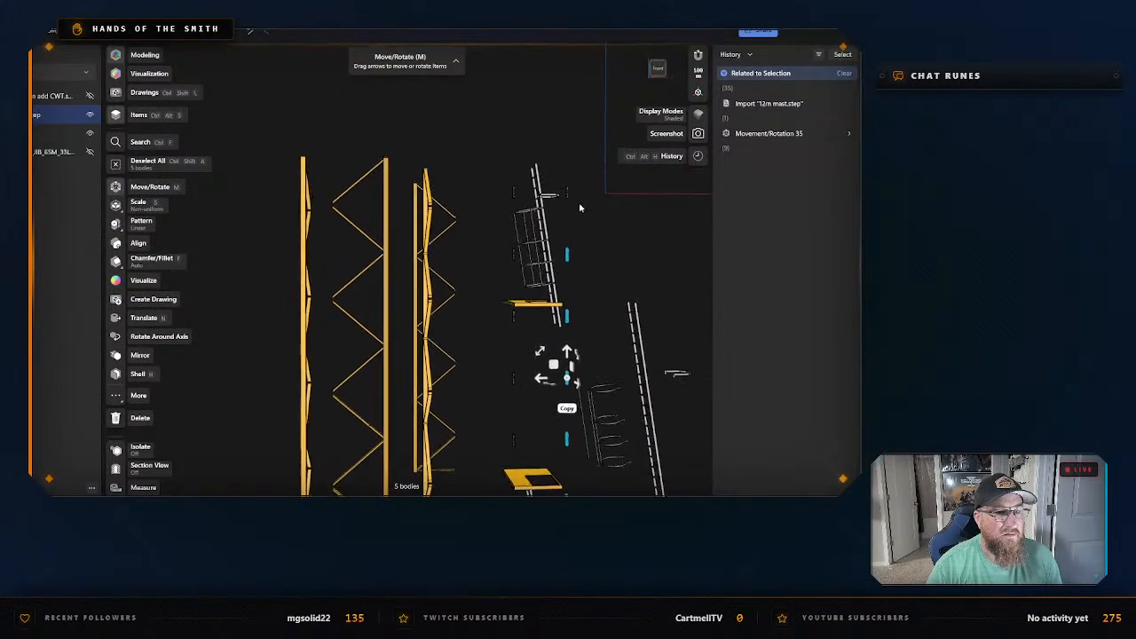
scroll(568, 206, up, 3)
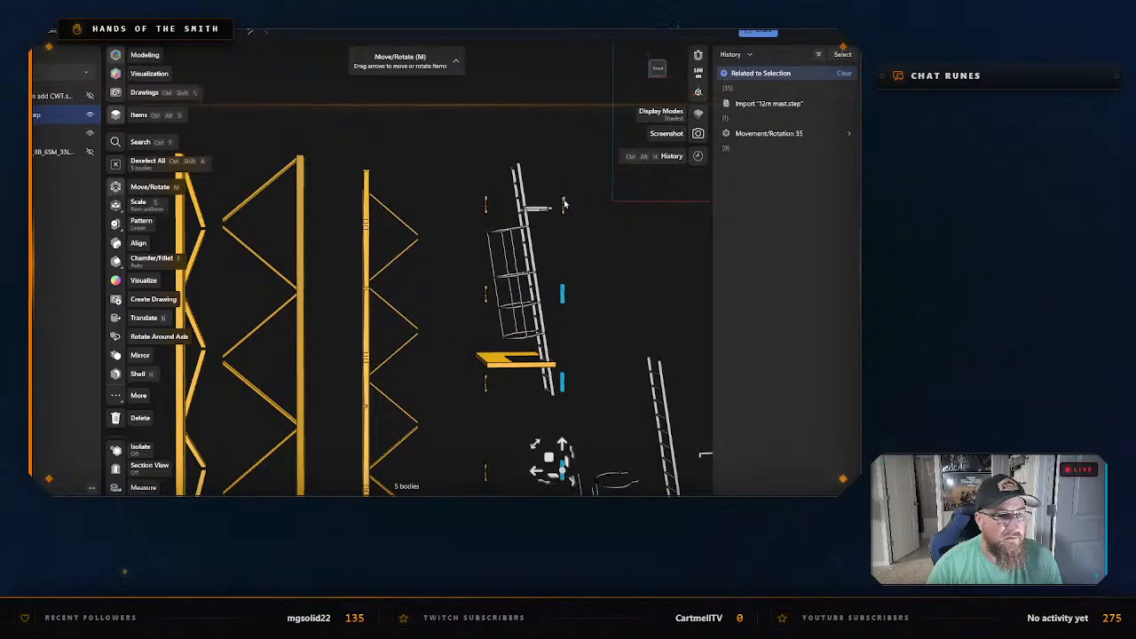
click(562, 205)
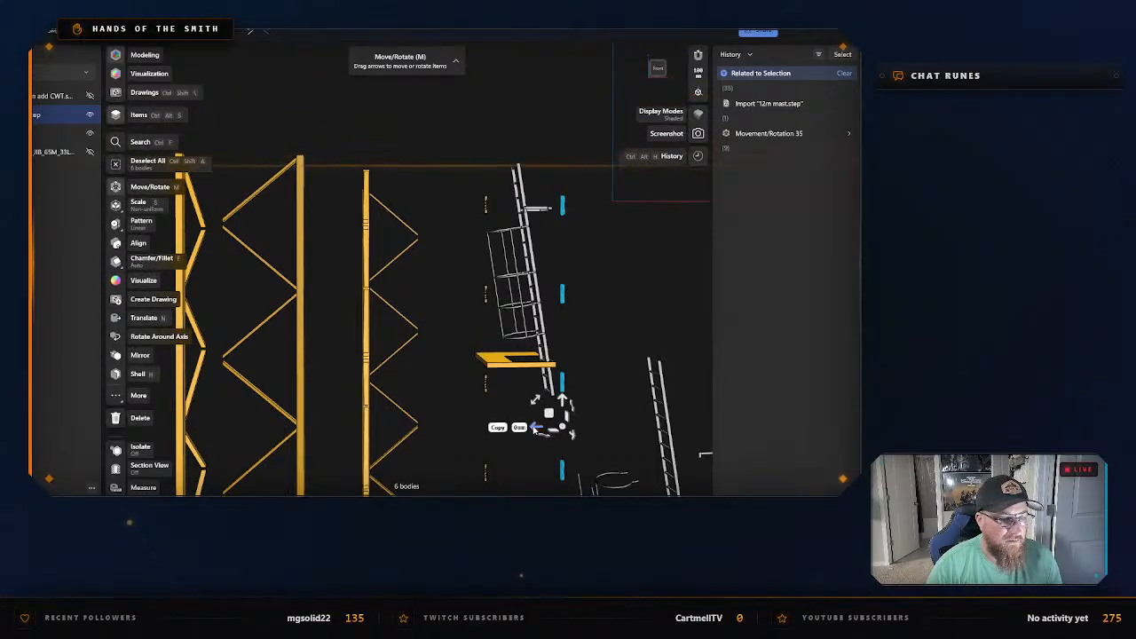
drag(537, 428, 273, 417)
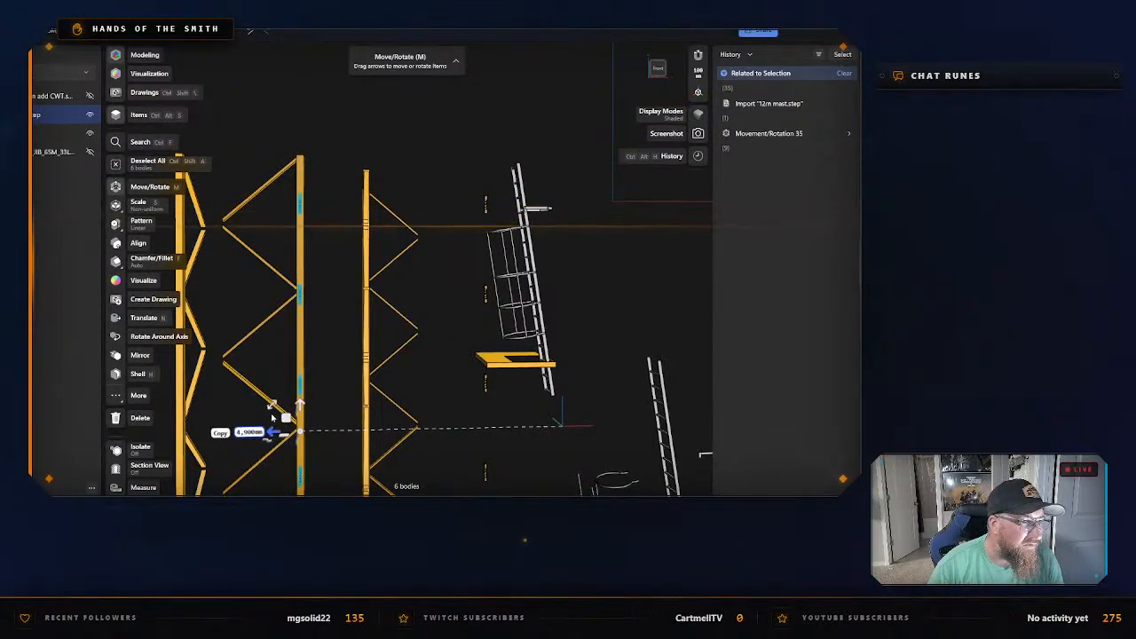
scroll(327, 346, down, 2)
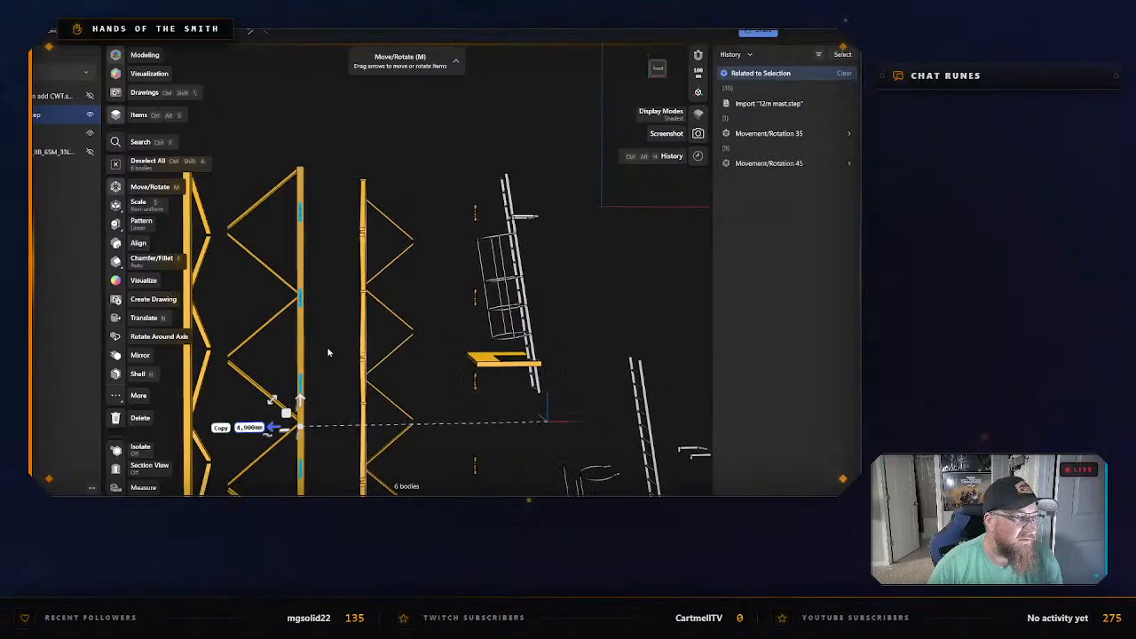
Isolate the mast leg panel that now carries the cleats.
middle_drag(326, 415, 449, 280)
click(424, 226)
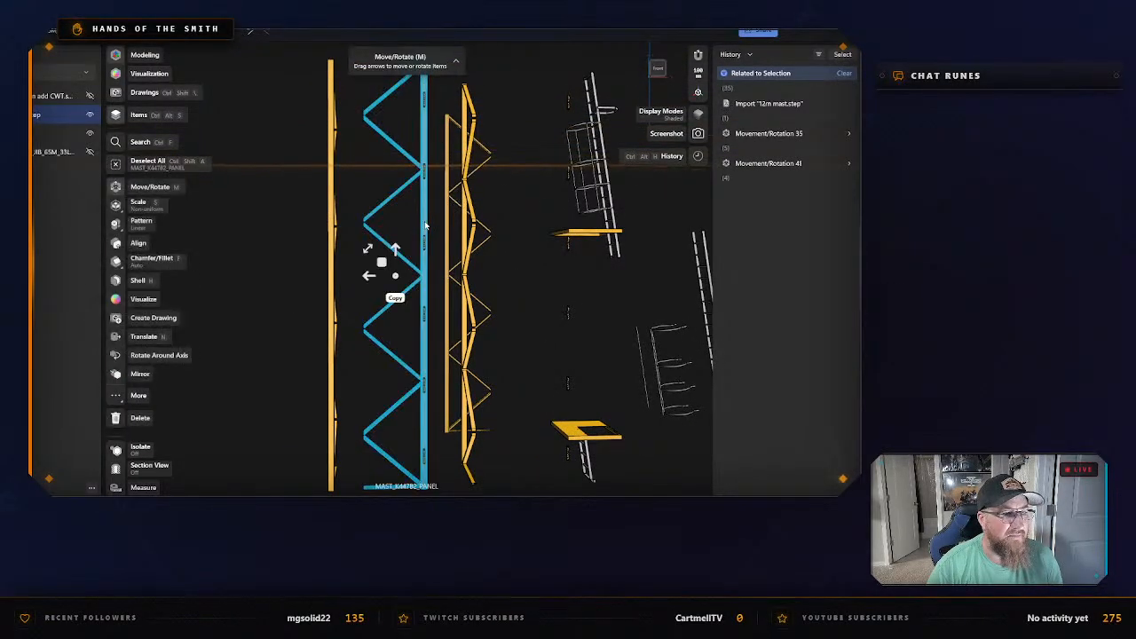
right_click(426, 222)
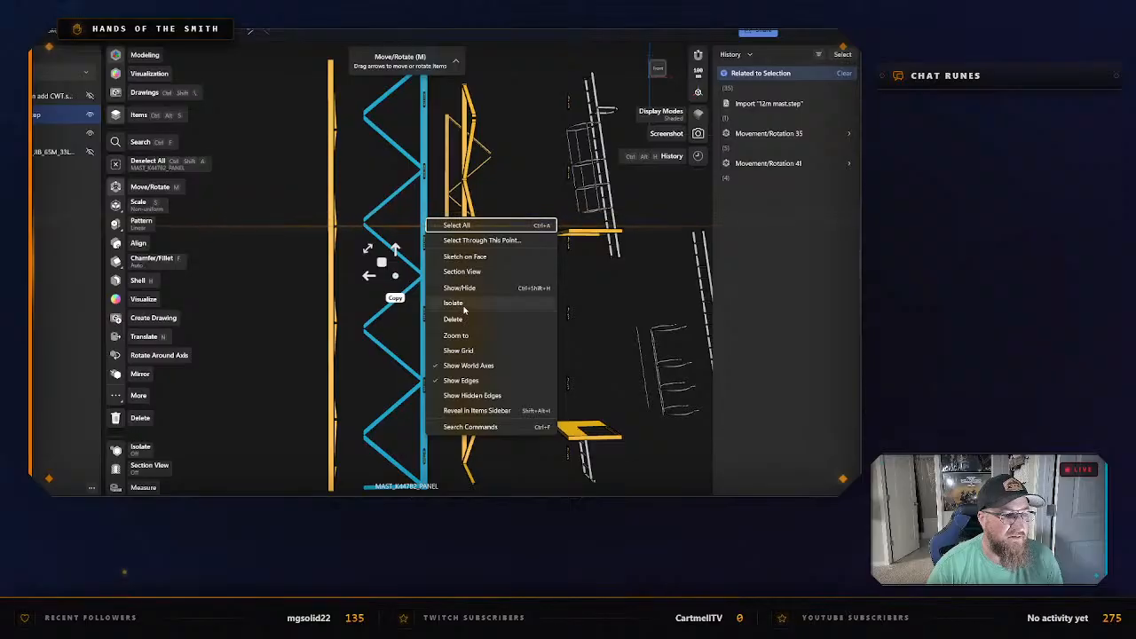
click(453, 303)
right_click(426, 220)
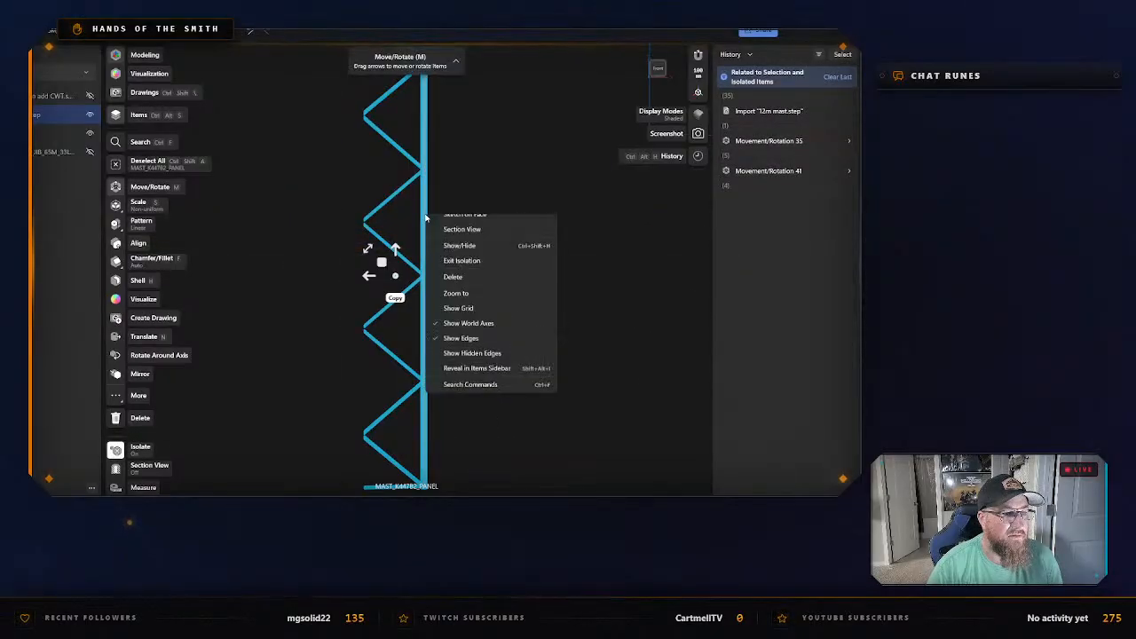
click(464, 175)
Export the isolated panel as an STL named 12m Mast With Side pieces in the Mast Pieces folder, and exit isolation.
key(ctrl+e)
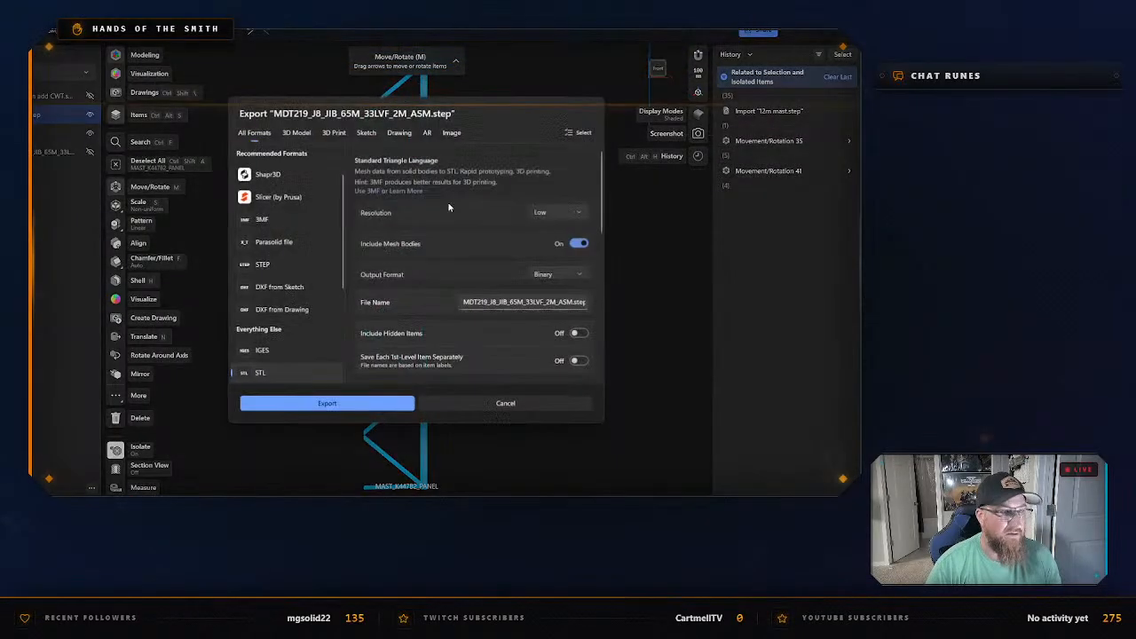
click(326, 403)
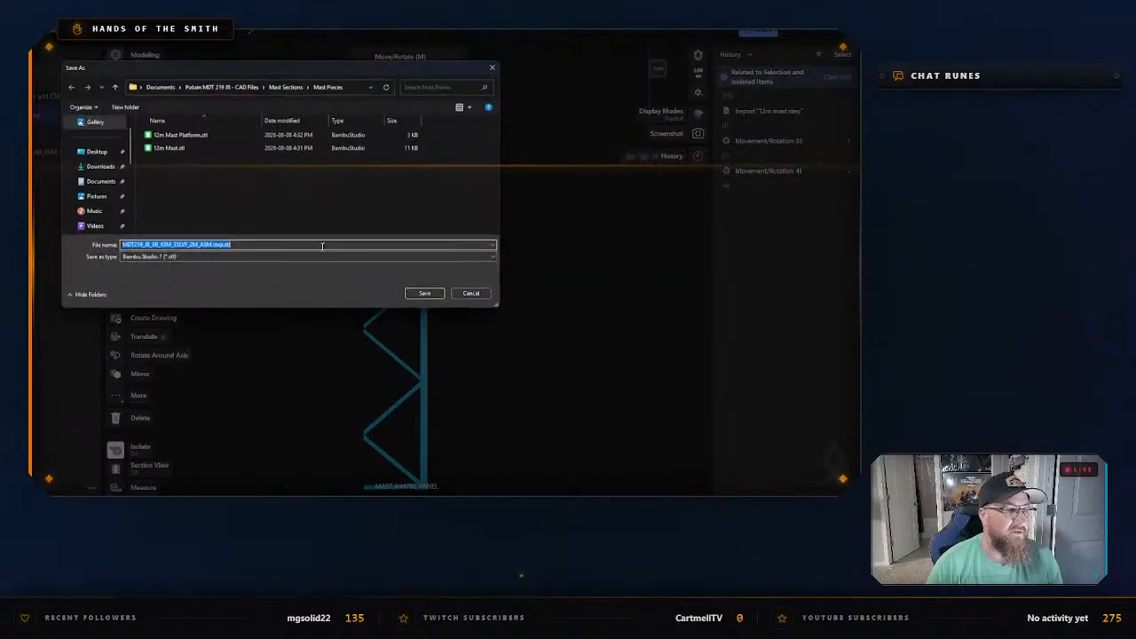
text(12)
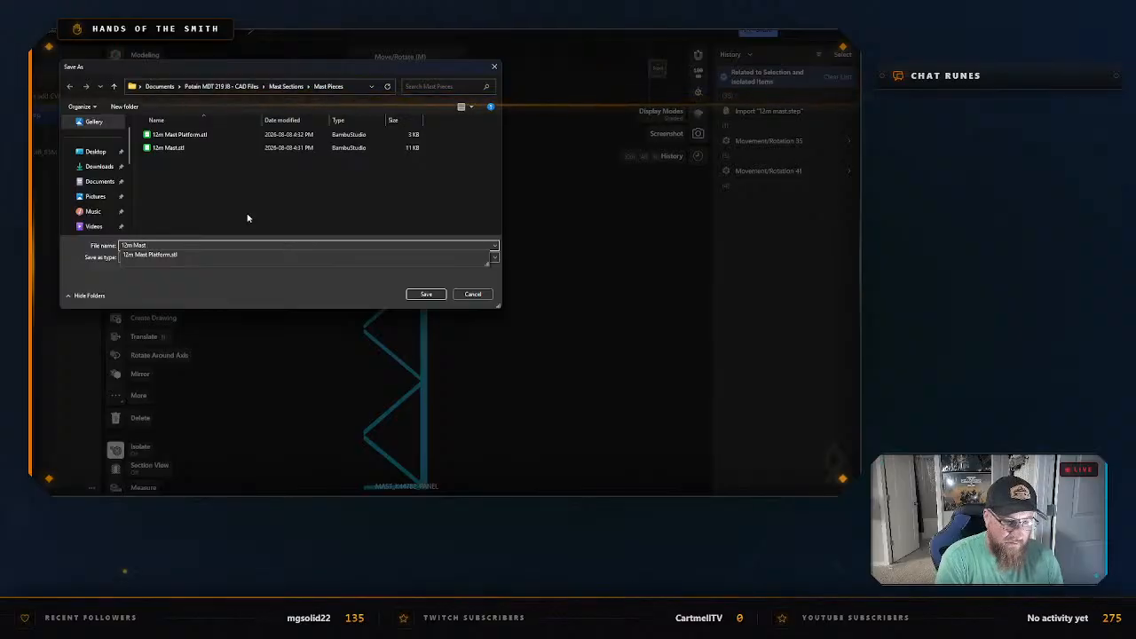
text(m Mast With)
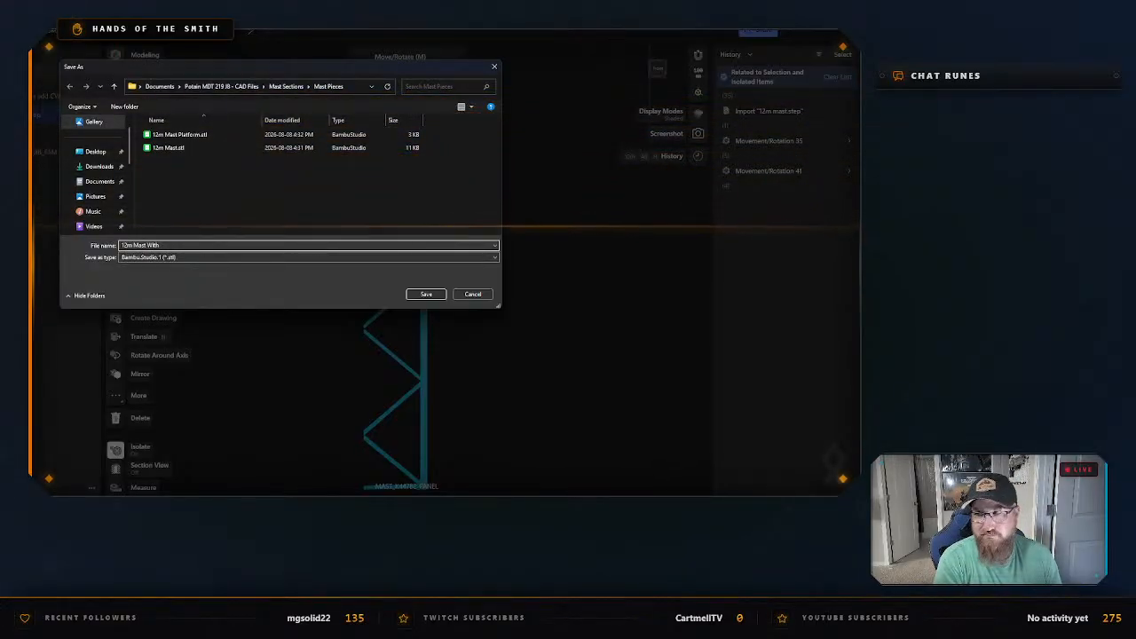
text( Side)
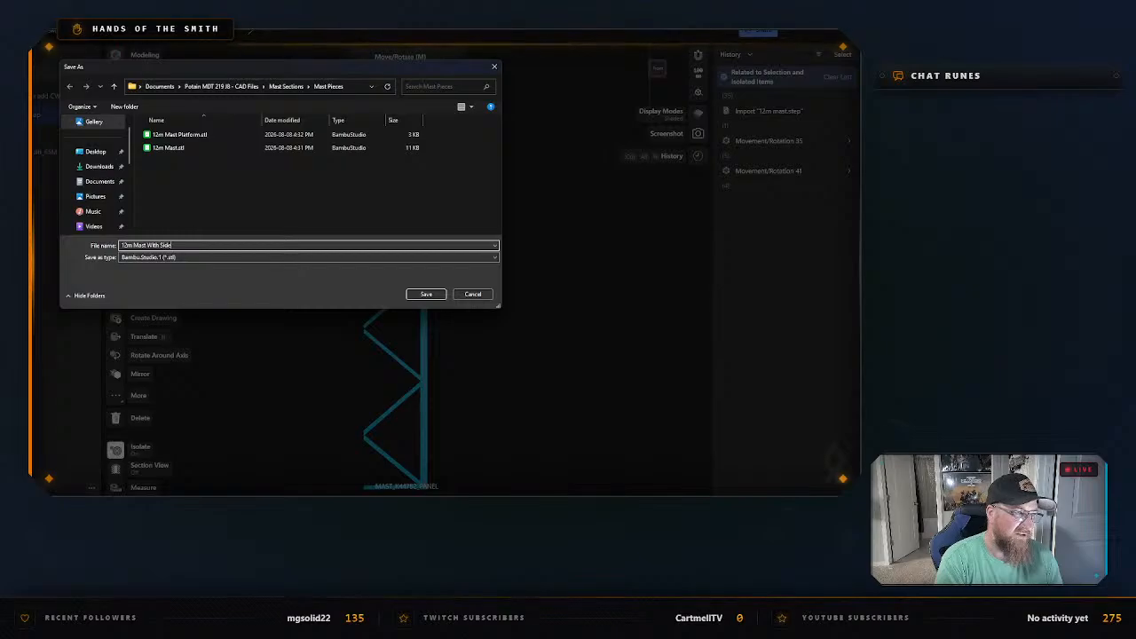
text( Panel)
key(Return)
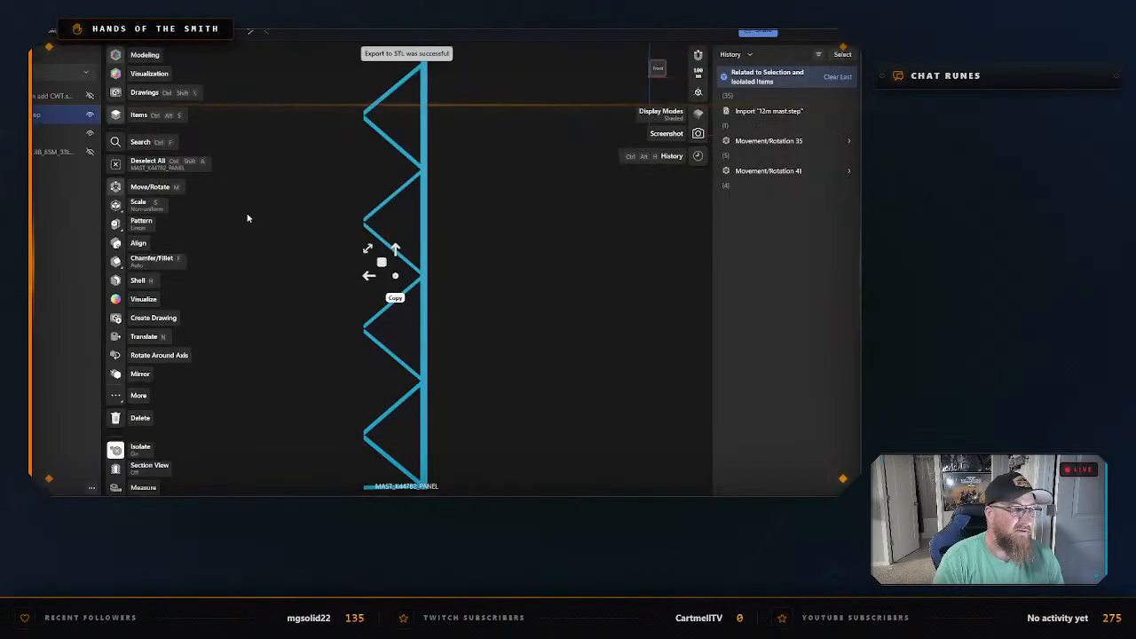
click(482, 288)
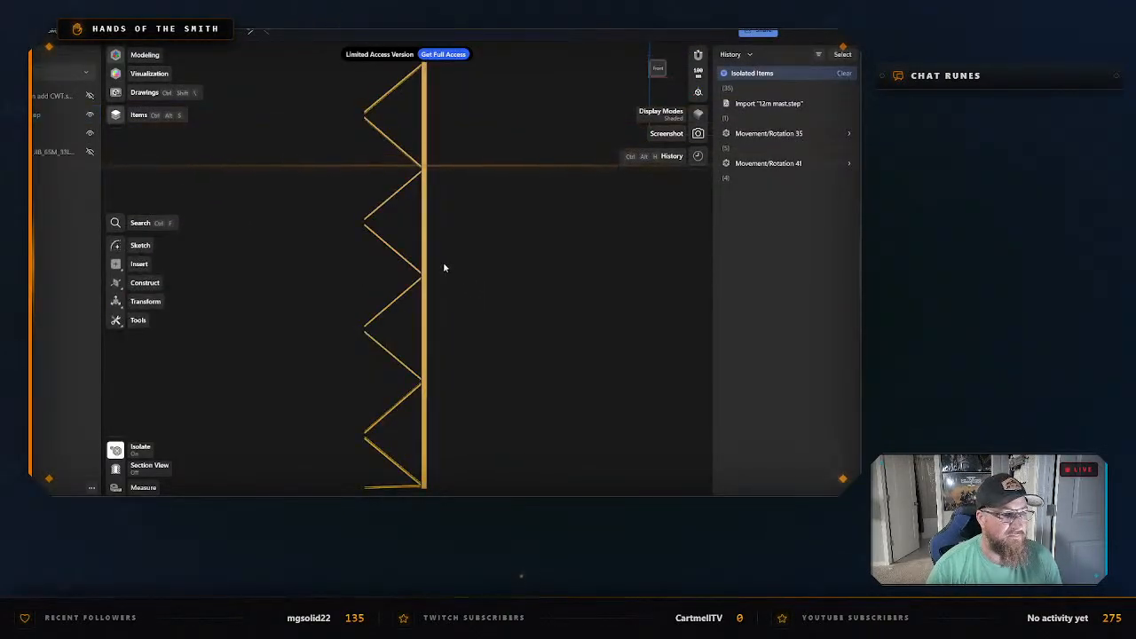
right_click(446, 265)
click(484, 290)
Select a single cleat on the leg panel's post to inspect it, and clear the selection.
scroll(425, 252, up, 2)
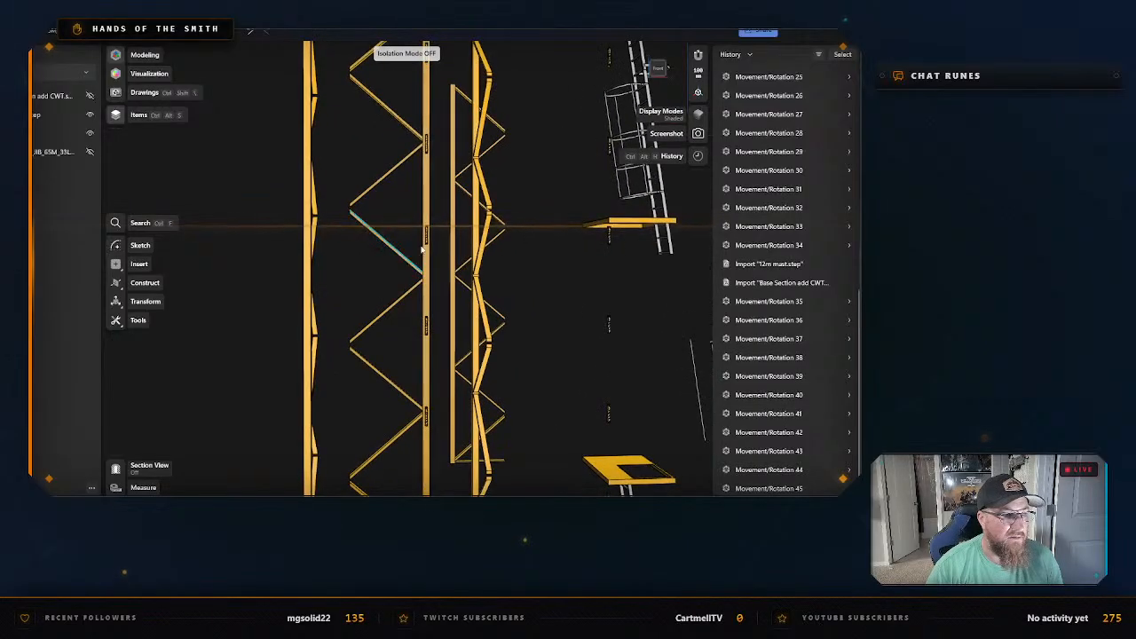
double_click(427, 237)
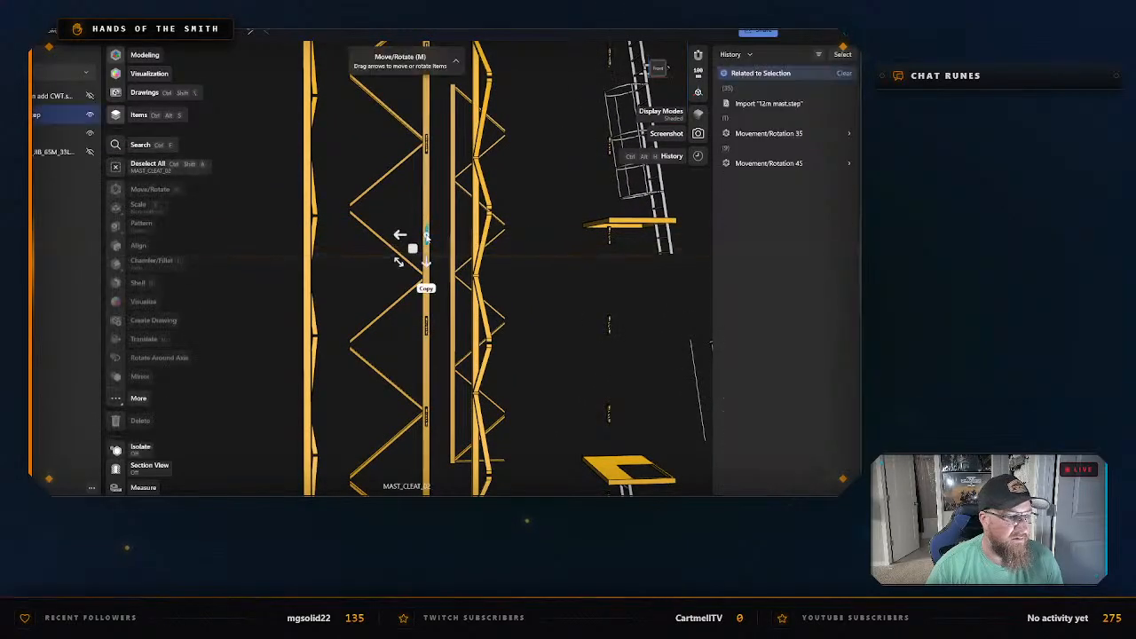
click(540, 275)
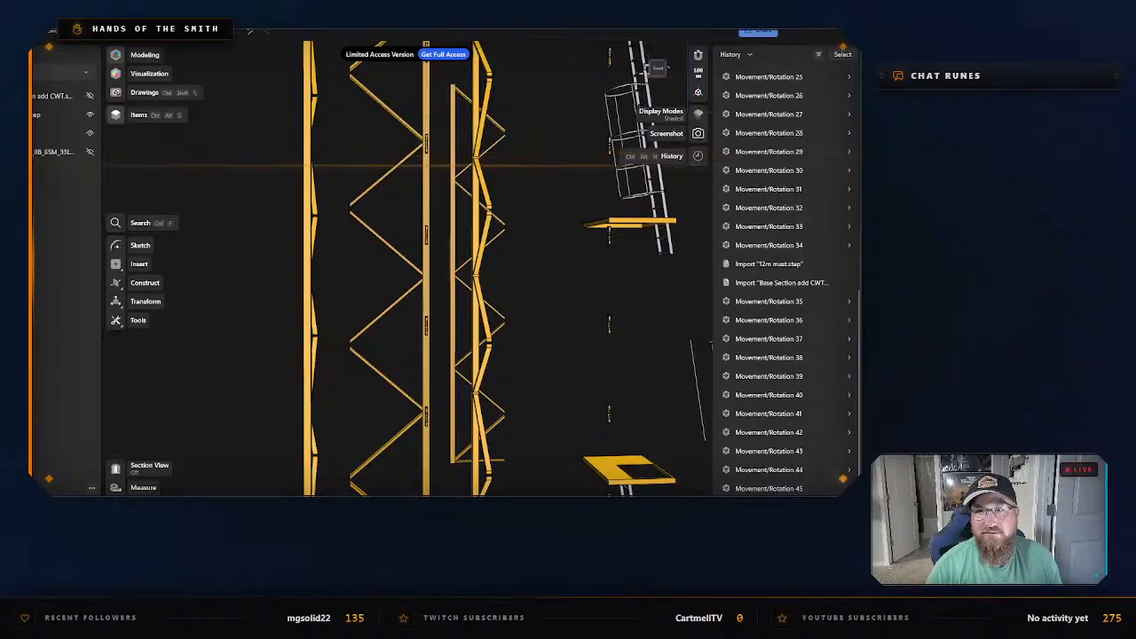
Switch to File Explorer, maximize its window and open the Mast Pieces folder inside Mast Sections.
drag(858, 55, 262, 102)
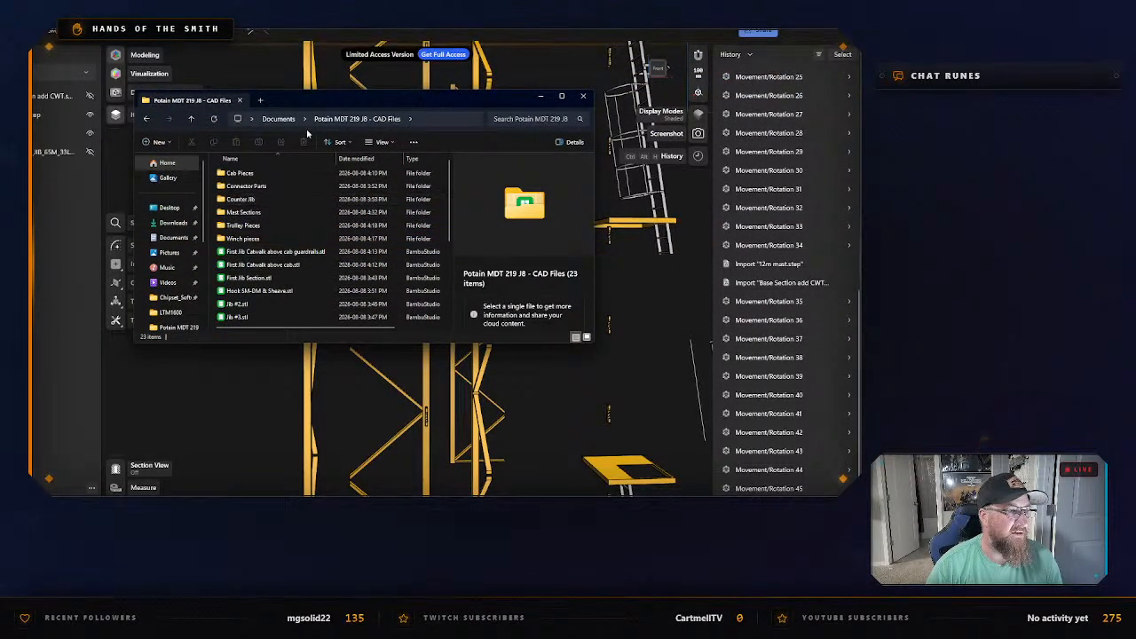
double_click(321, 99)
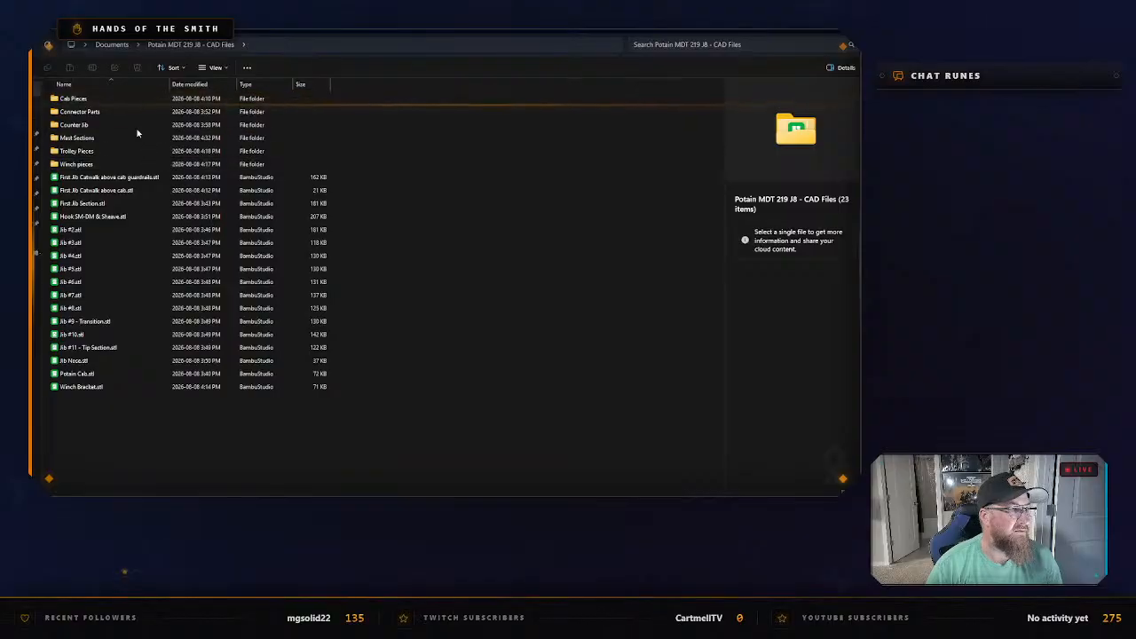
double_click(113, 138)
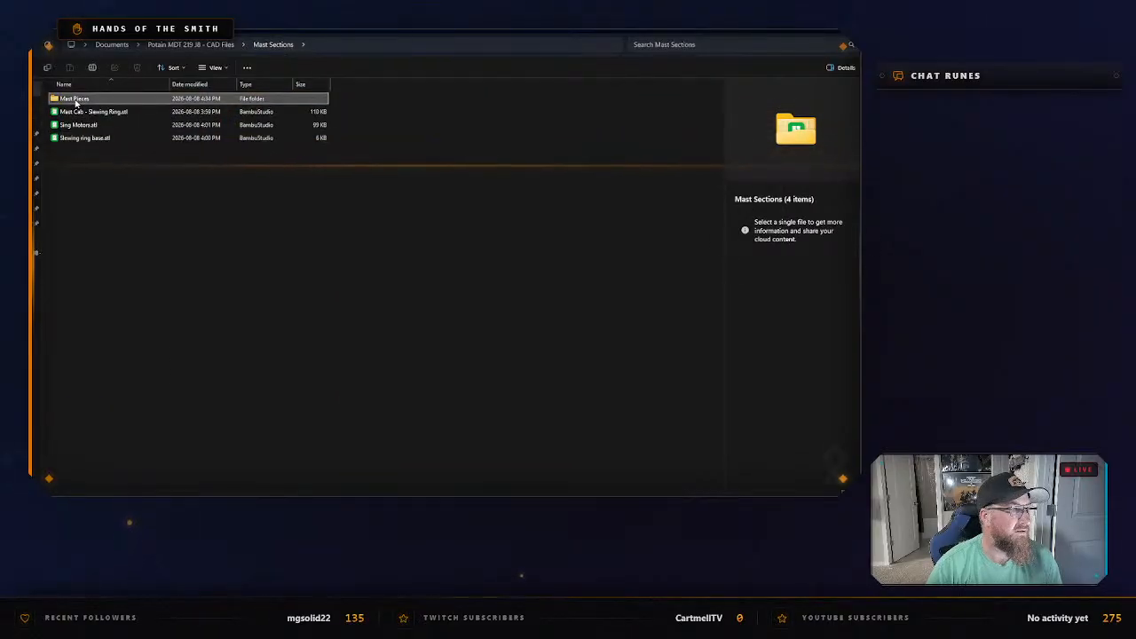
double_click(73, 99)
Rename the file 12m Mast With Side pieces.stl as 12m Mast with Cleats.stl.
click(115, 112)
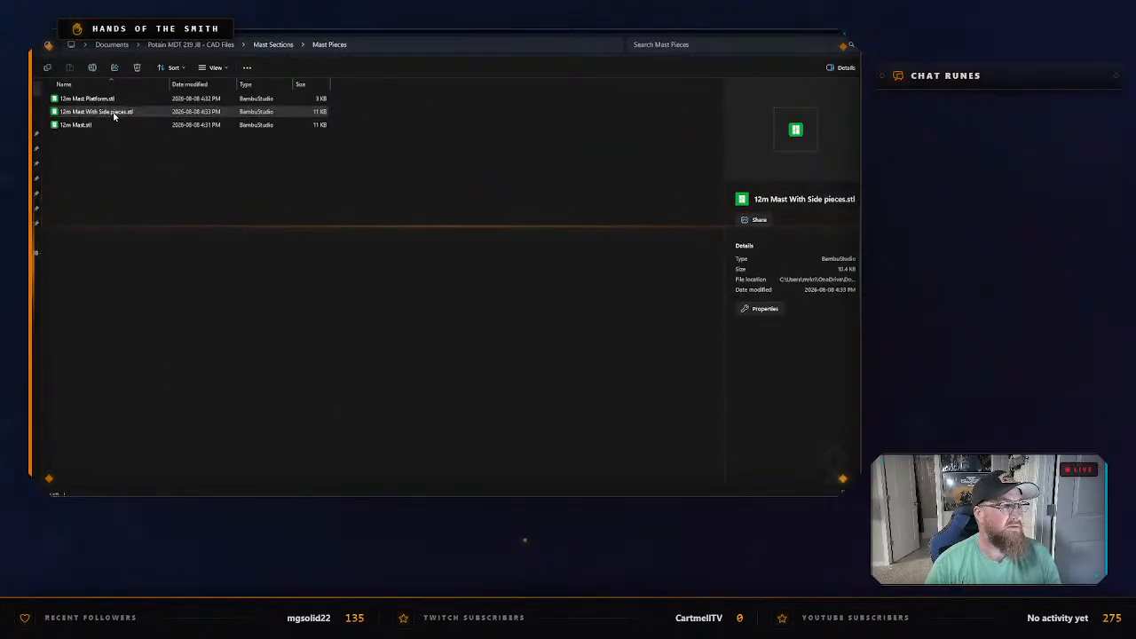
right_click(116, 113)
click(190, 130)
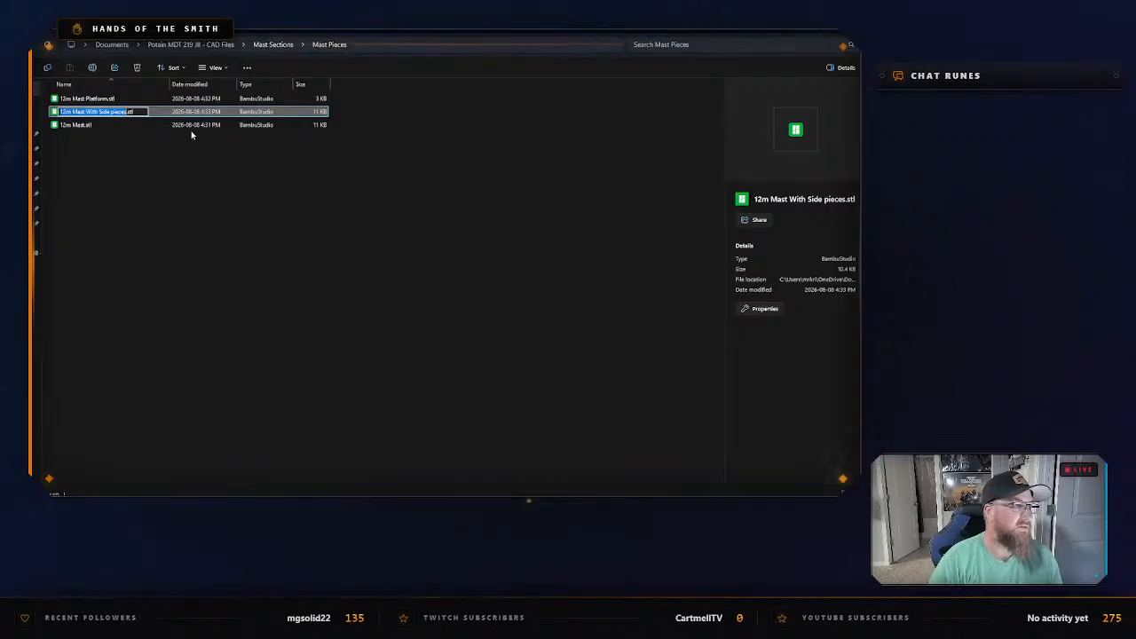
key(Right)
key(BackSpace)
key(BackSpace)
key(BackSpace)
key(BackSpace)
key(BackSpace)
key(BackSpace)
key(BackSpace)
key(BackSpace)
key(BackSpace)
key(BackSpace)
key(BackSpace)
key(BackSpace)
key(BackSpace)
key(BackSpace)
key(BackSpace)
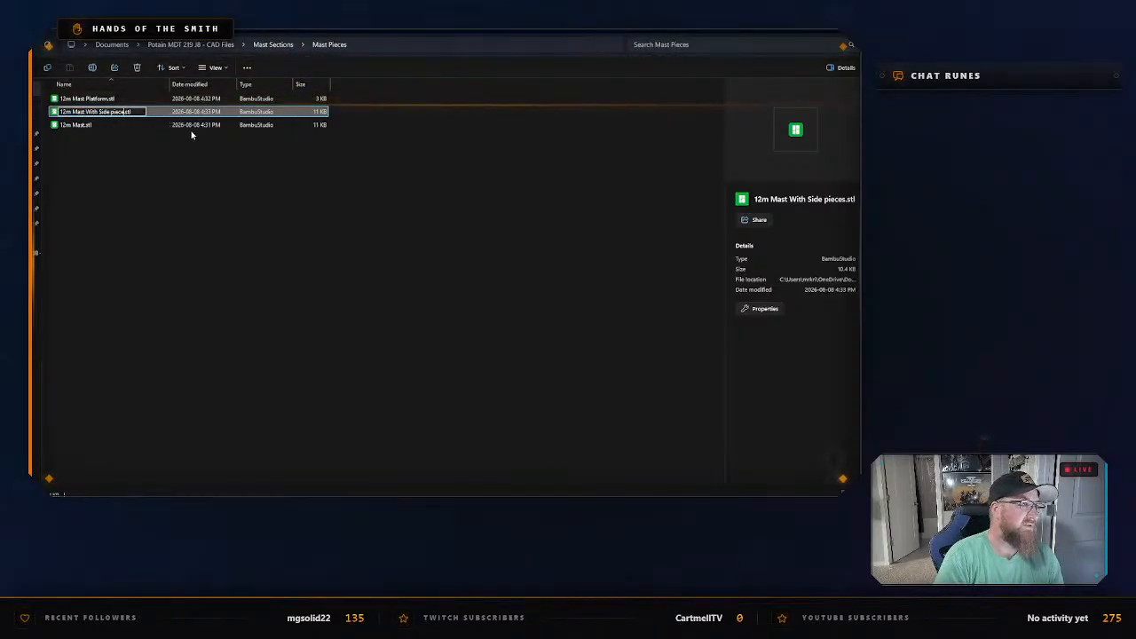
key(BackSpace)
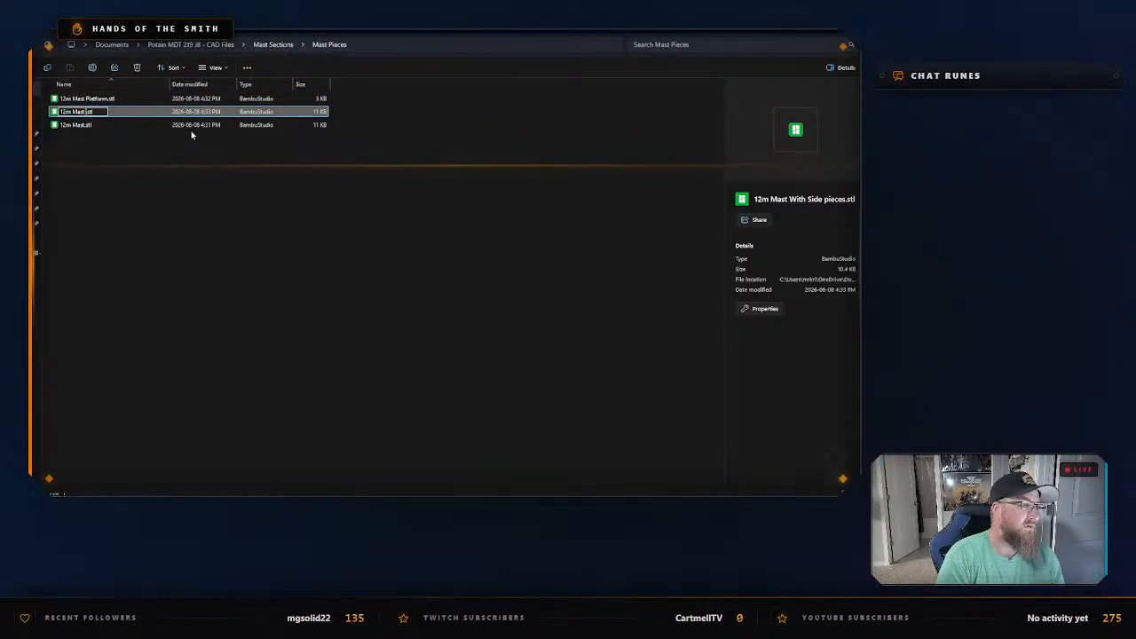
text(with Cleats)
key(Return)
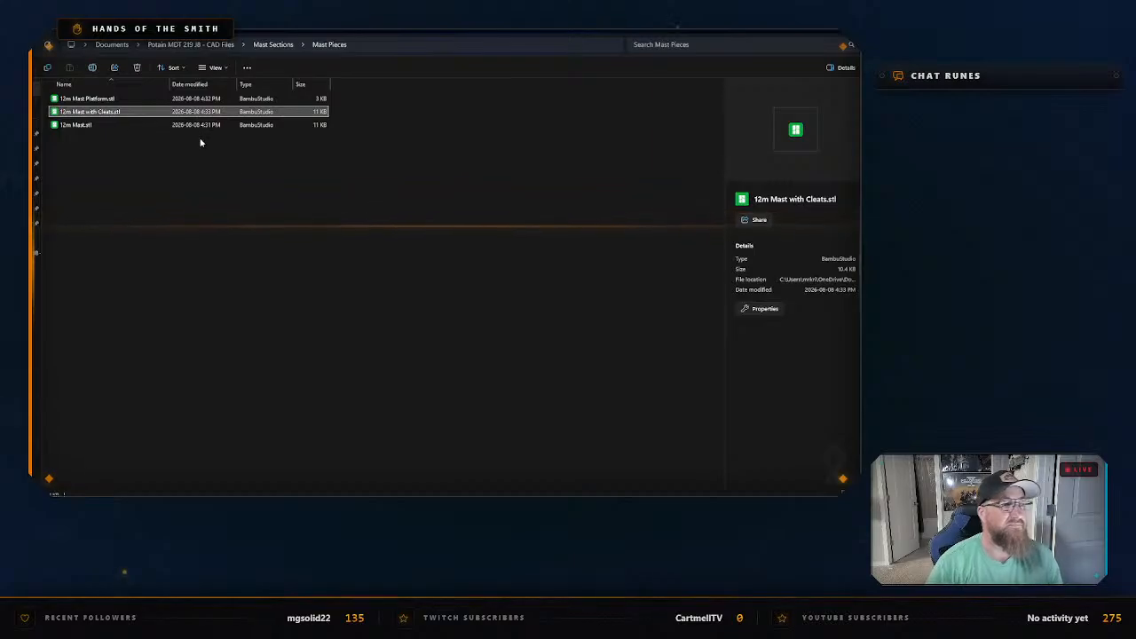
Switch back to Shapr3D and isolate the long ladder beside the separated cage hoops.
click(322, 91)
key(alt+Tab)
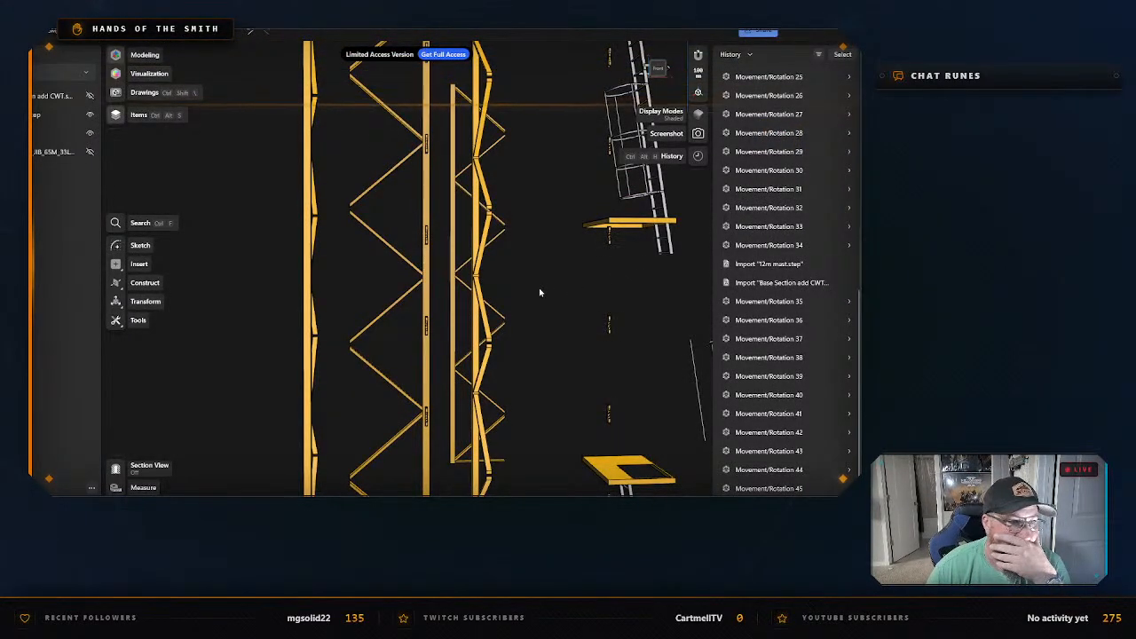
scroll(538, 292, down, 2)
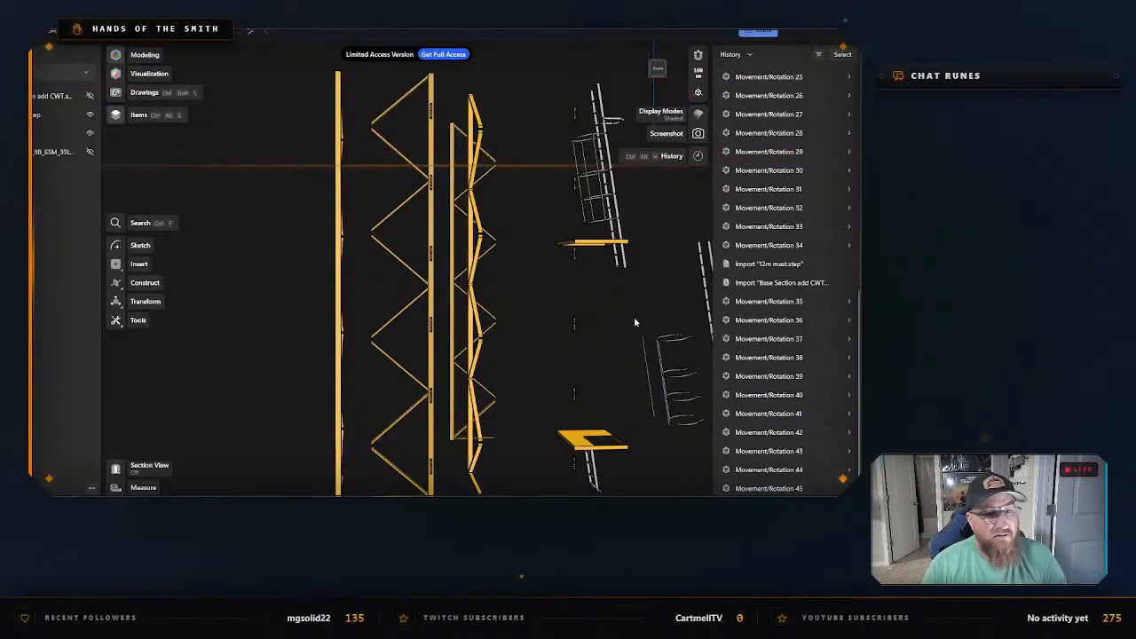
middle_drag(629, 369, 369, 289)
scroll(368, 290, up, 5)
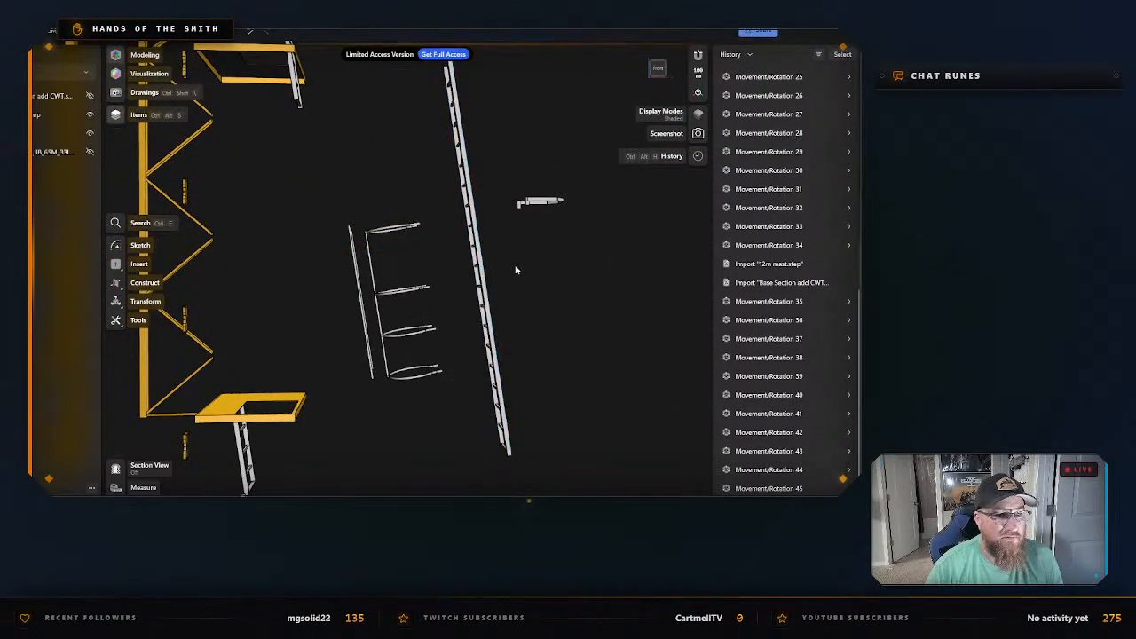
scroll(542, 280, up, 1)
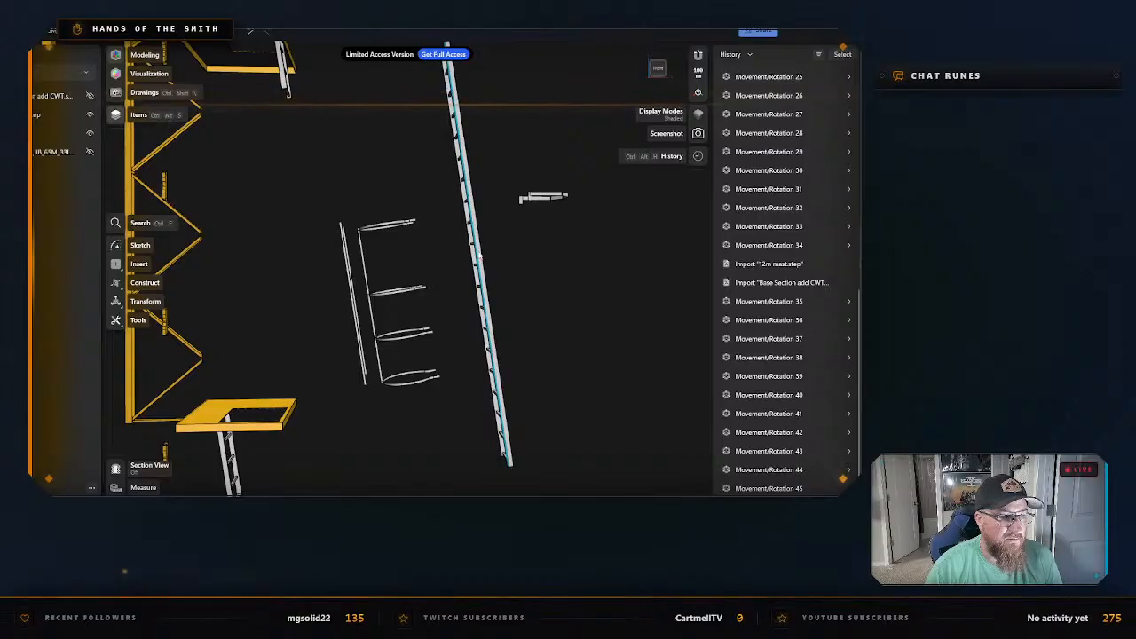
click(480, 256)
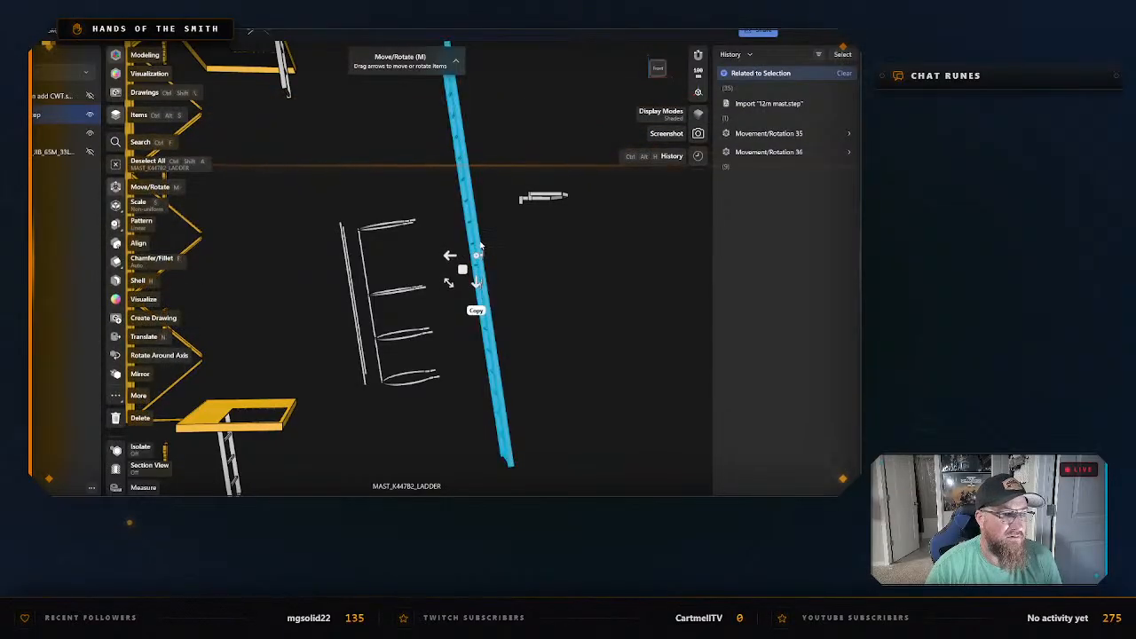
right_click(479, 250)
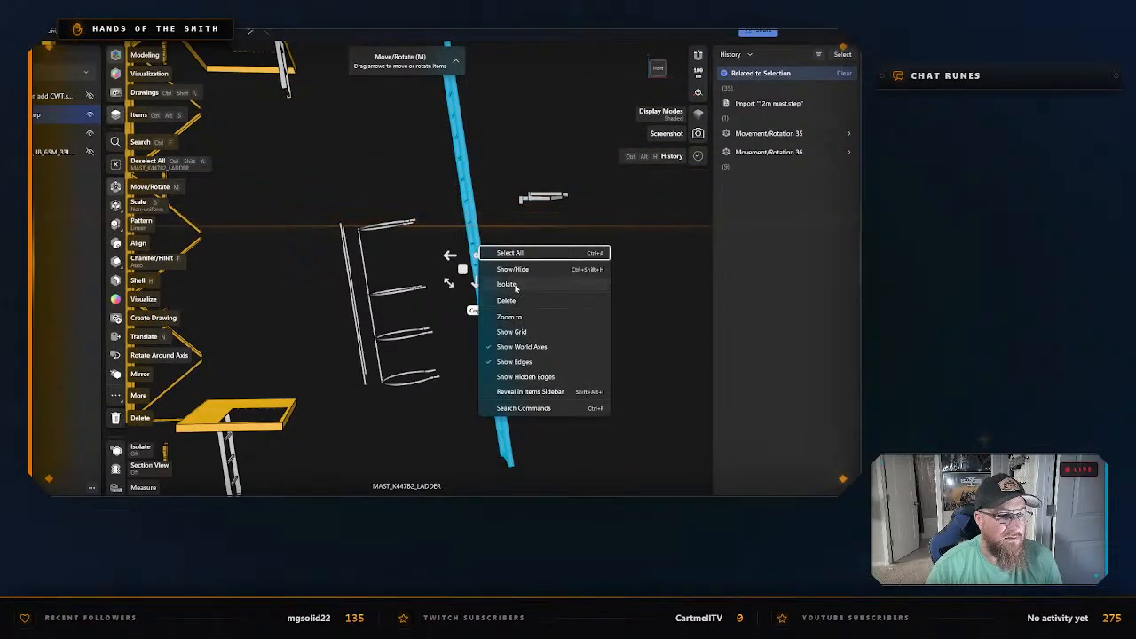
click(507, 286)
Export the isolated ladder as an STL named 12m Ladder in the Mast Pieces folder, and exit isolation.
key(ctrl+e)
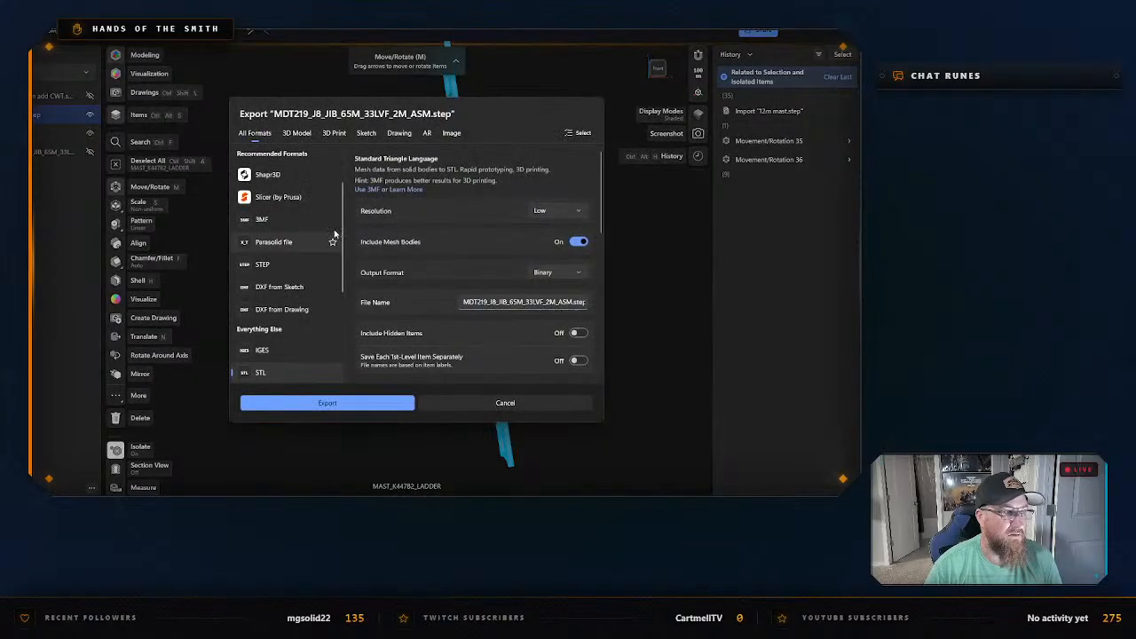
click(325, 403)
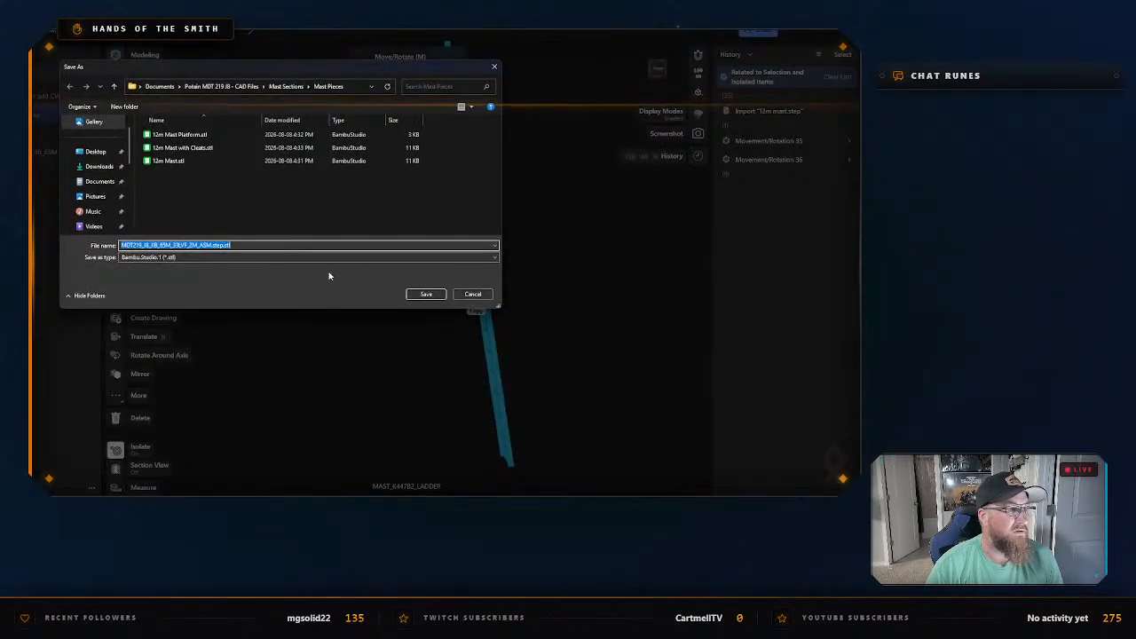
text(12m Ladde)
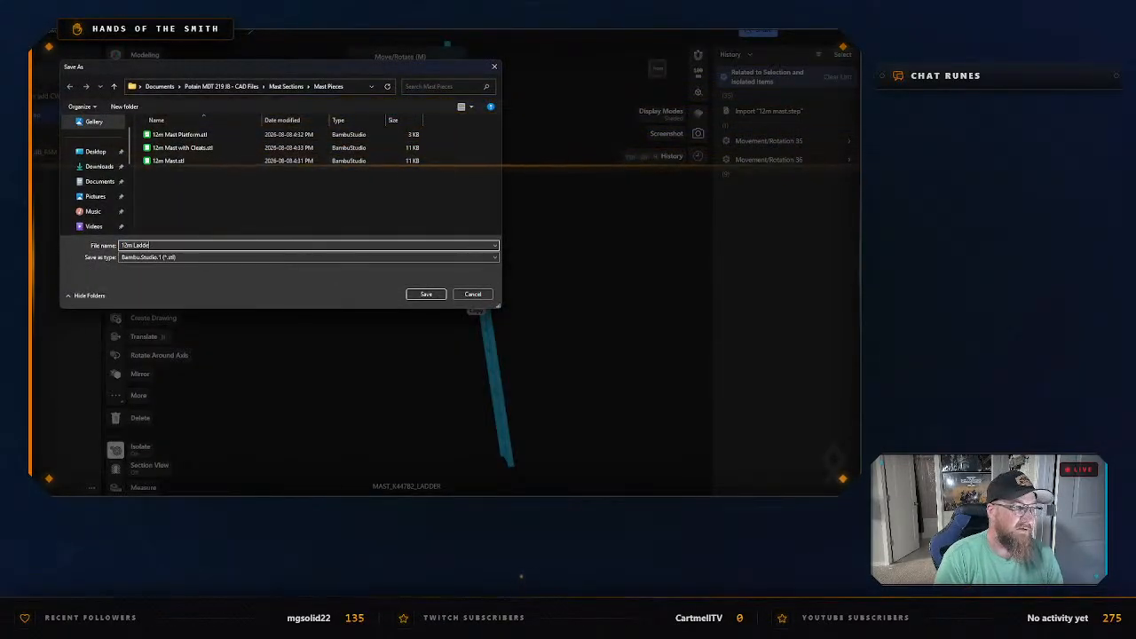
key(Return)
right_click(498, 247)
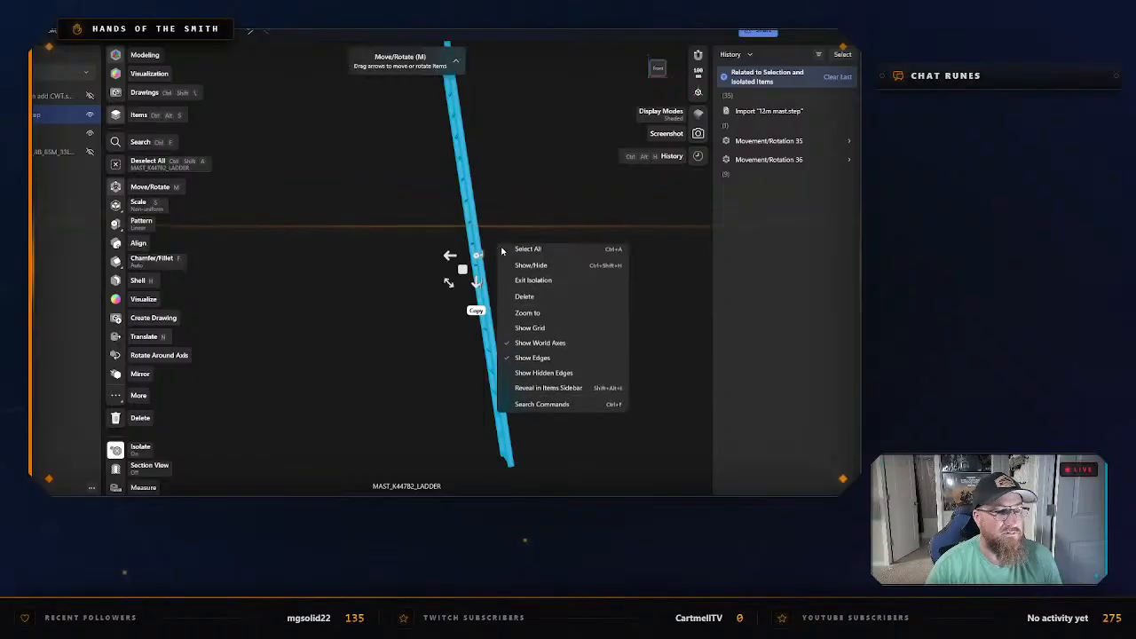
click(537, 281)
click(542, 258)
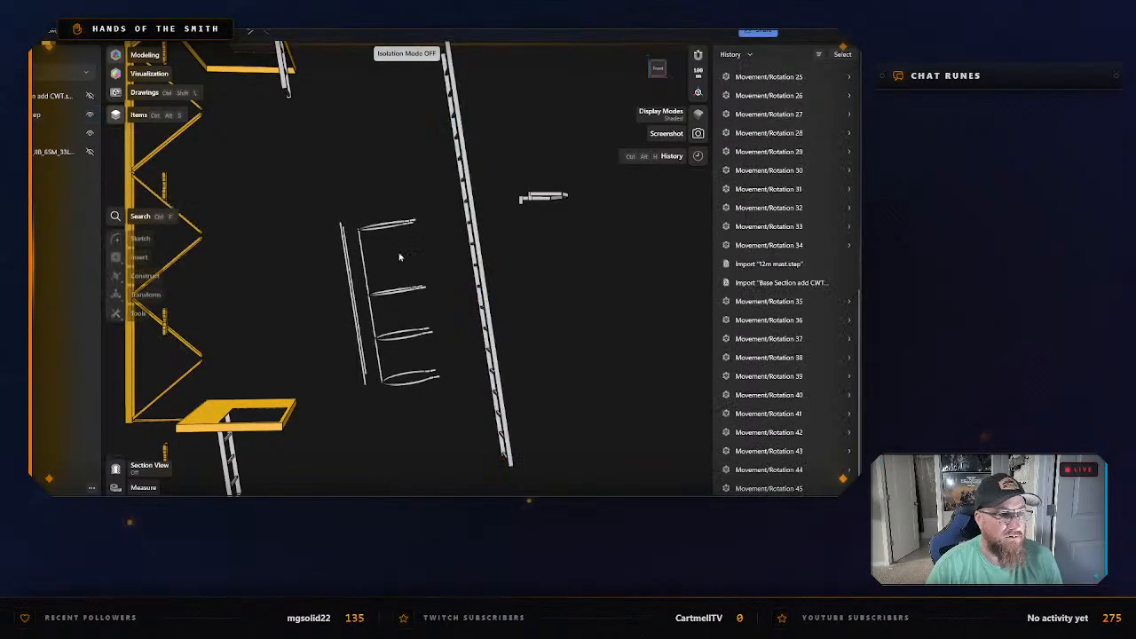
Select the two long straight strips beside the ladder cage hoops and isolate them.
click(346, 259)
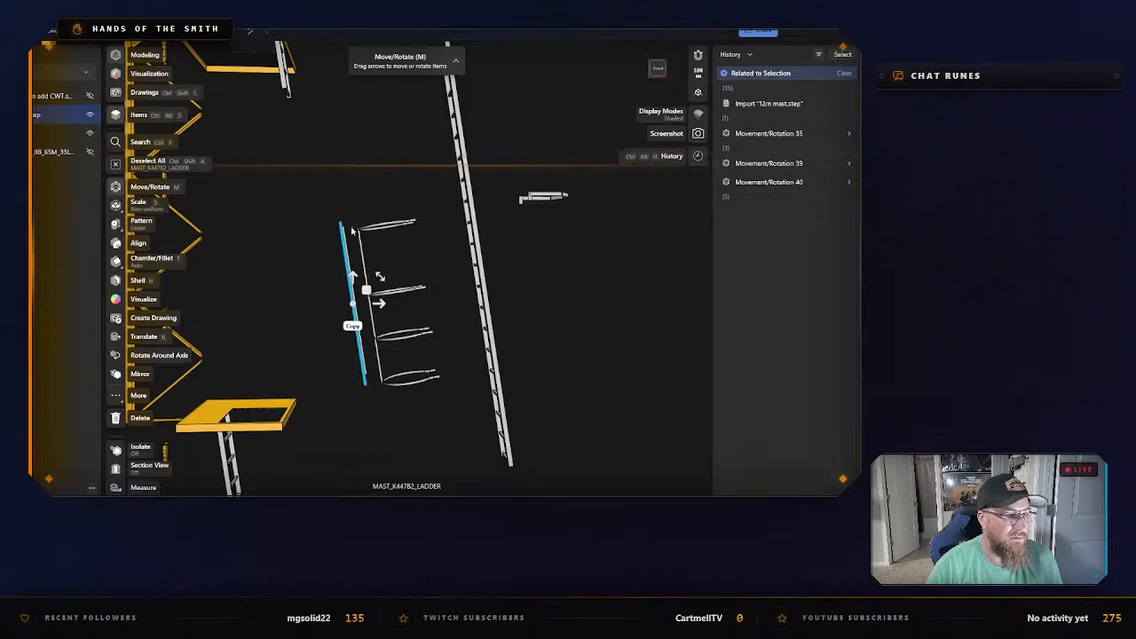
double_click(346, 236)
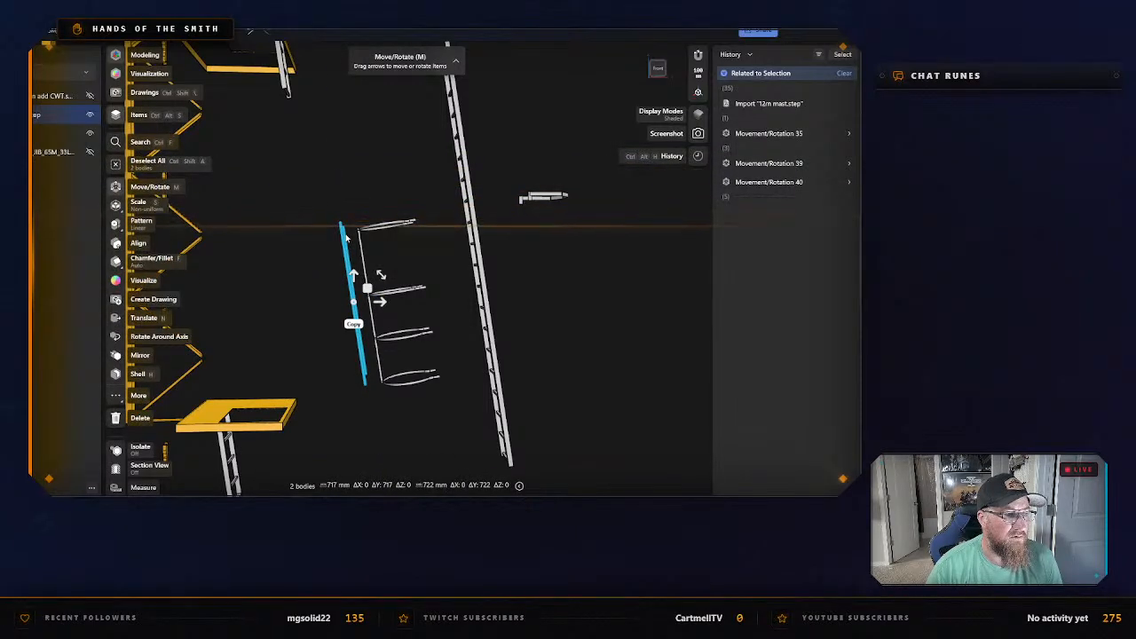
right_click(346, 236)
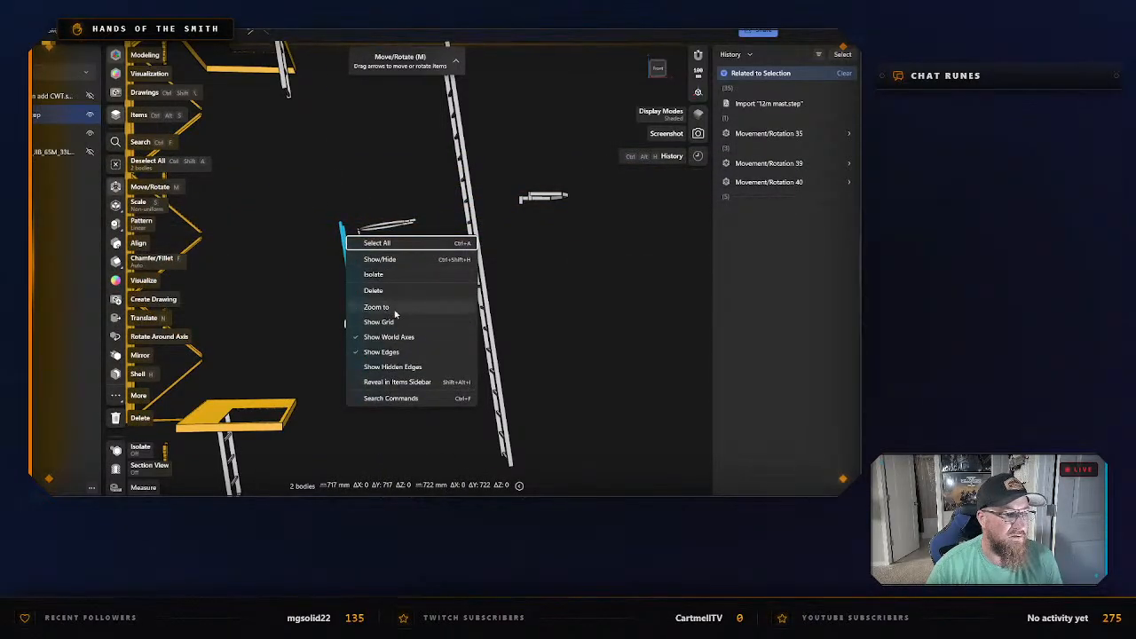
click(355, 273)
Export the isolated strips as an STL named 12m Ladder Cage Supports in the Mast Pieces folder, and exit isolation.
key(ctrl+e)
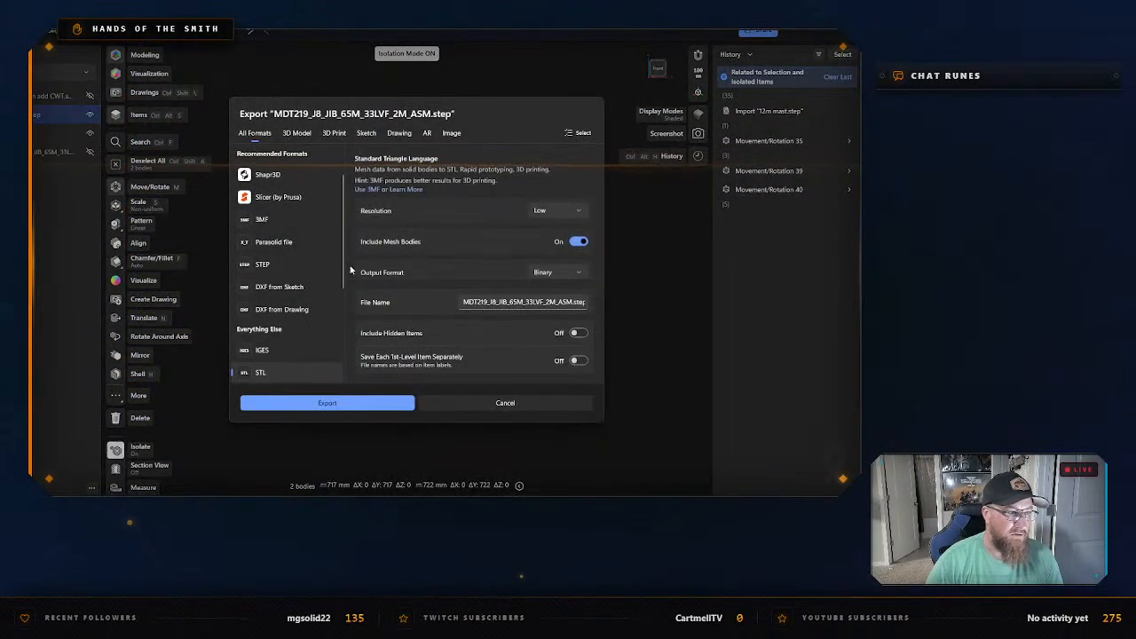
click(310, 404)
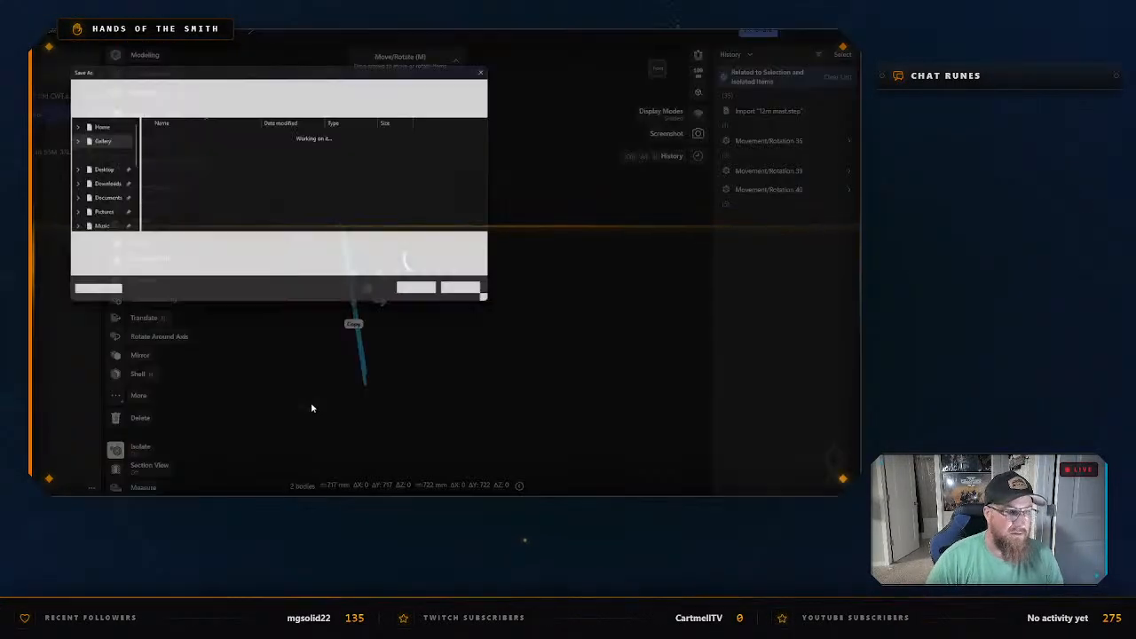
text(12m L)
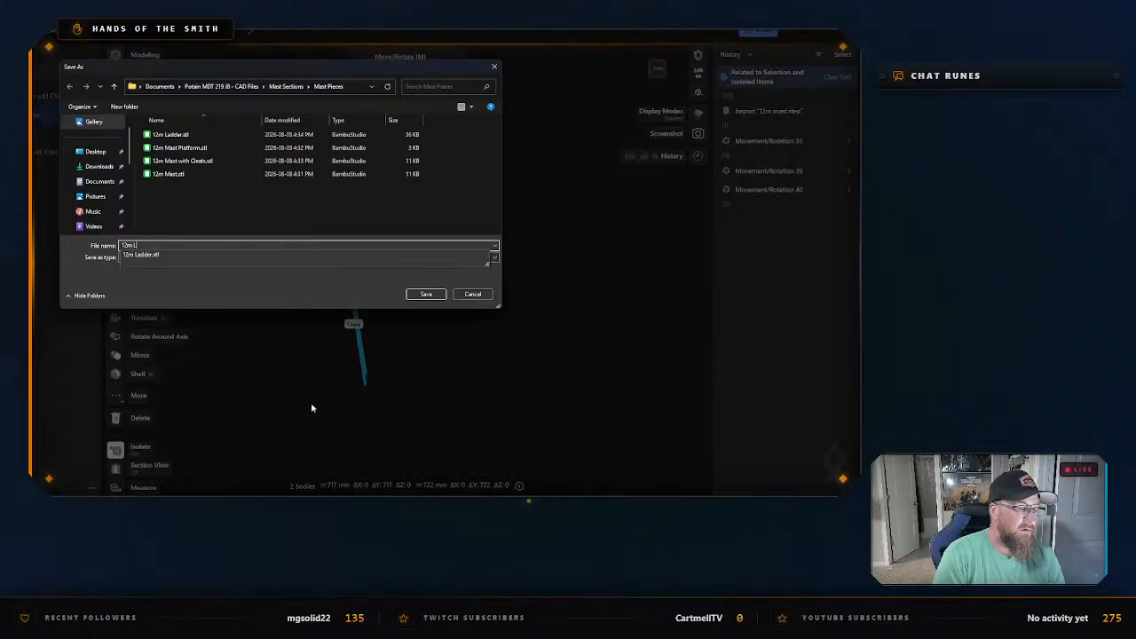
text(adder Cage)
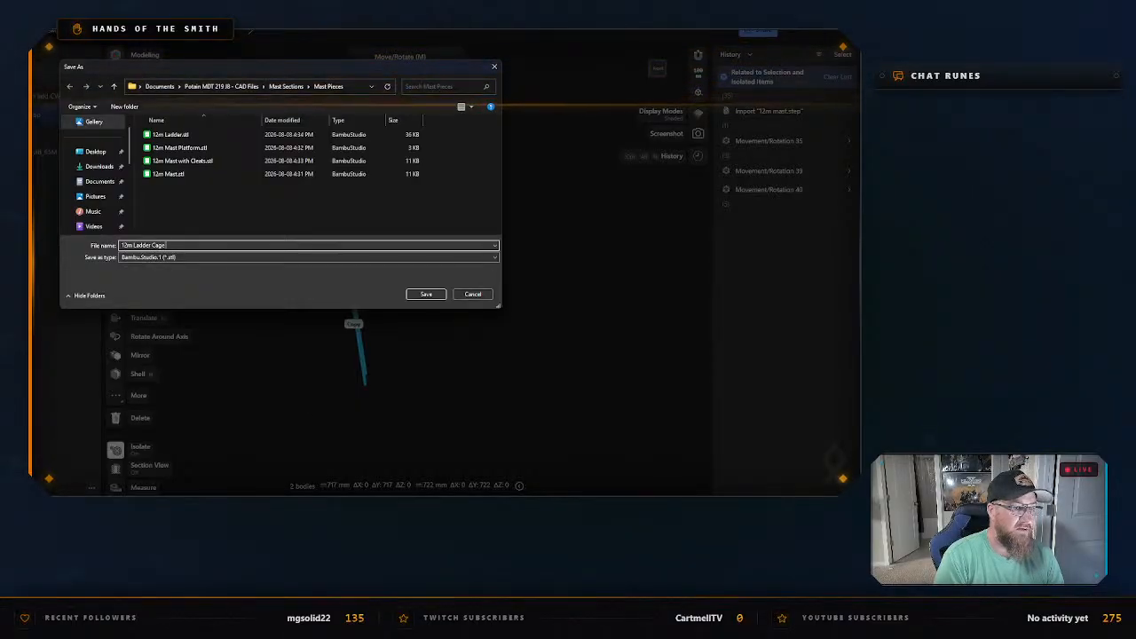
text( Si)
key(Return)
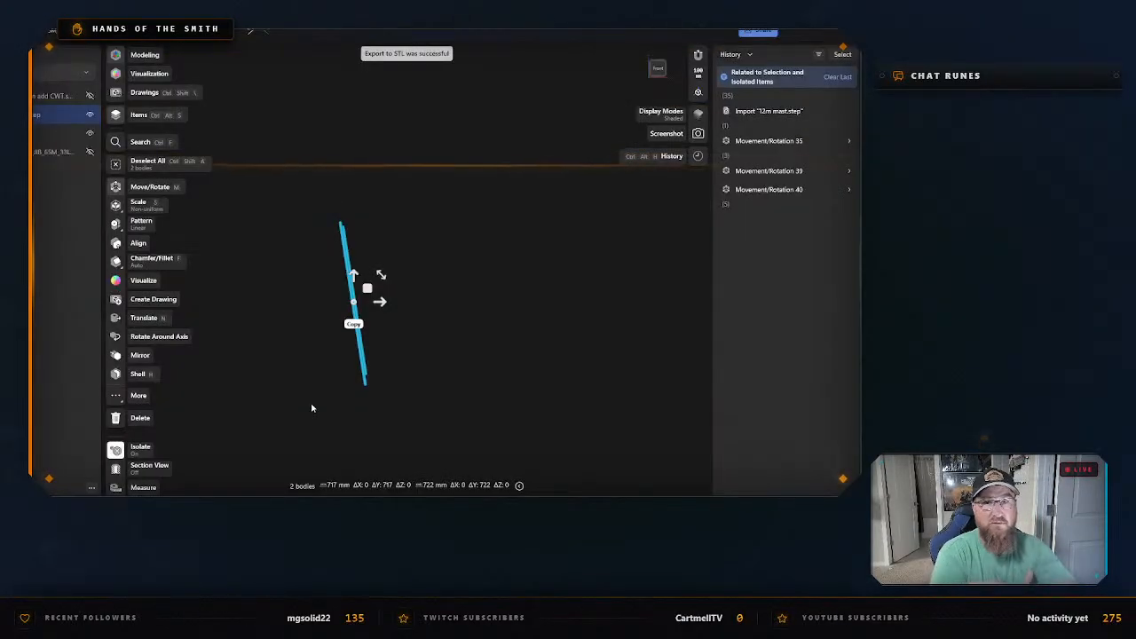
right_click(523, 267)
click(560, 304)
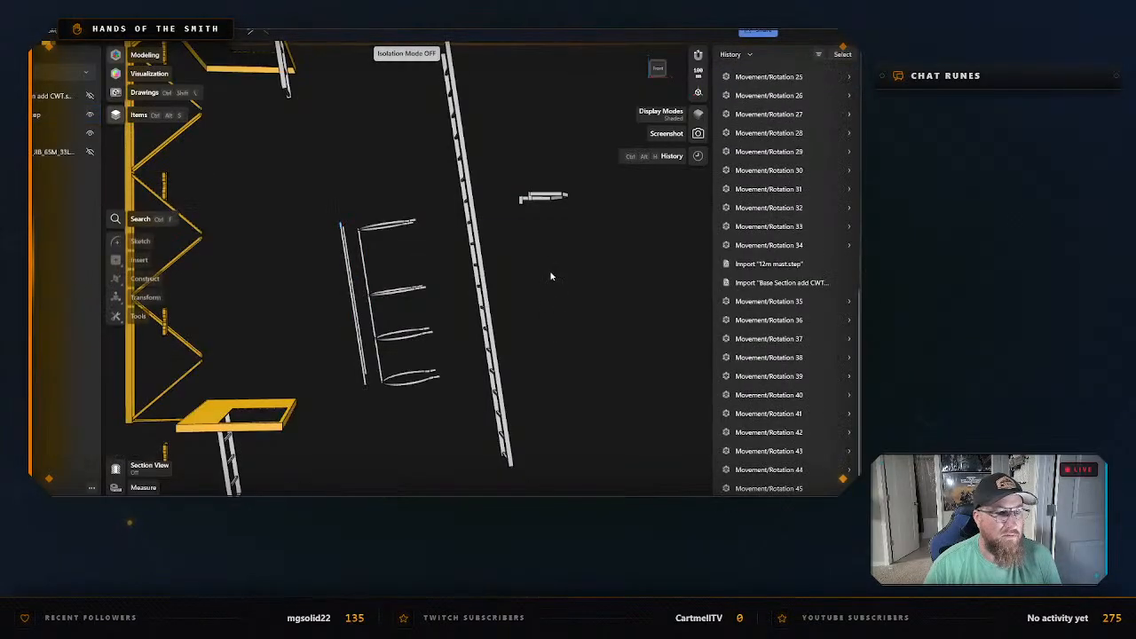
Isolate the small ladder bracket on the far side of the long ladder.
click(541, 197)
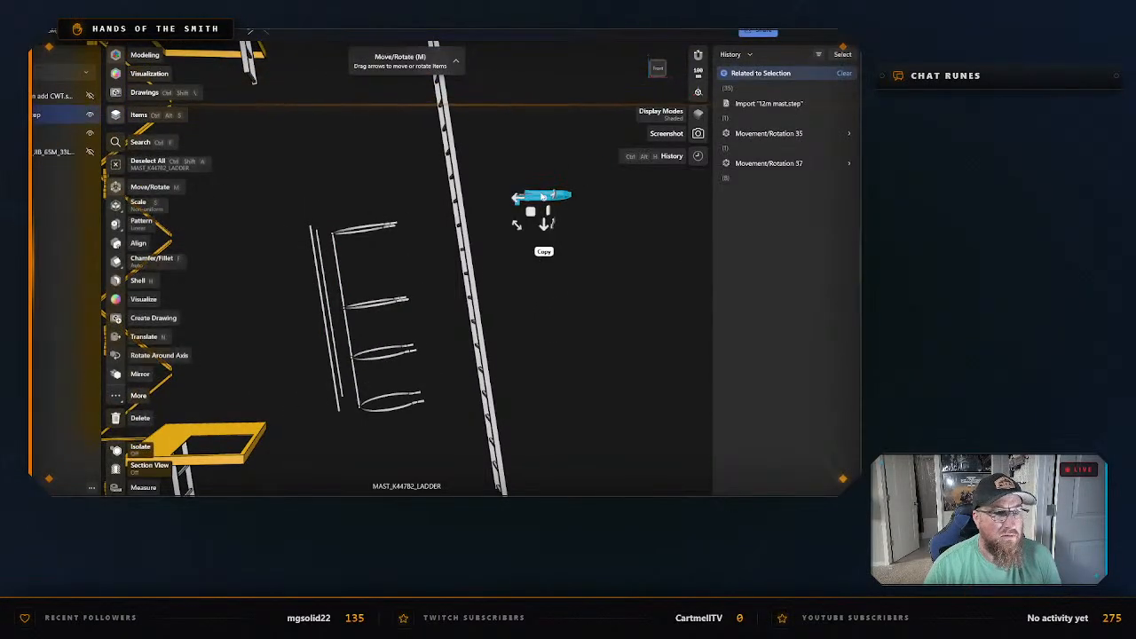
scroll(553, 199, up, 4)
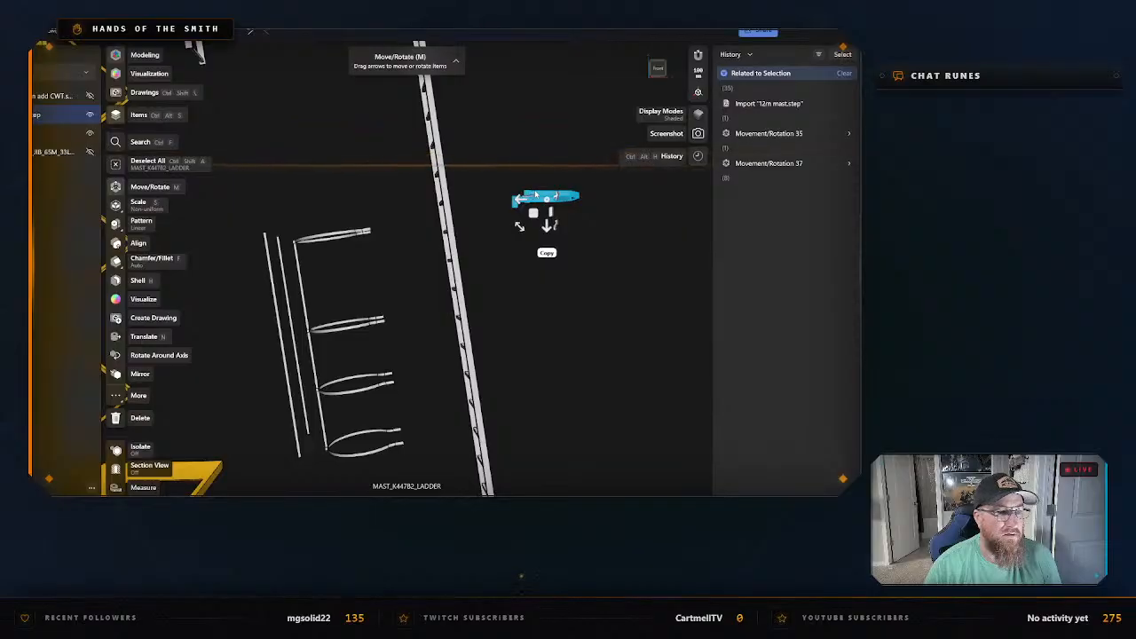
right_drag(518, 241, 551, 219)
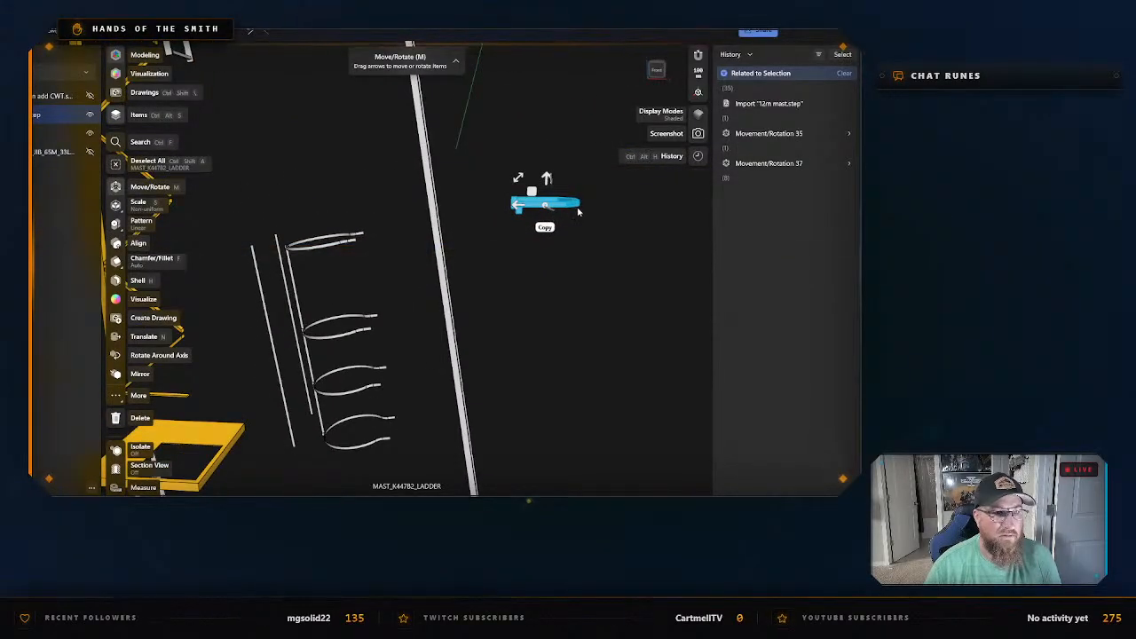
right_click(578, 211)
click(609, 248)
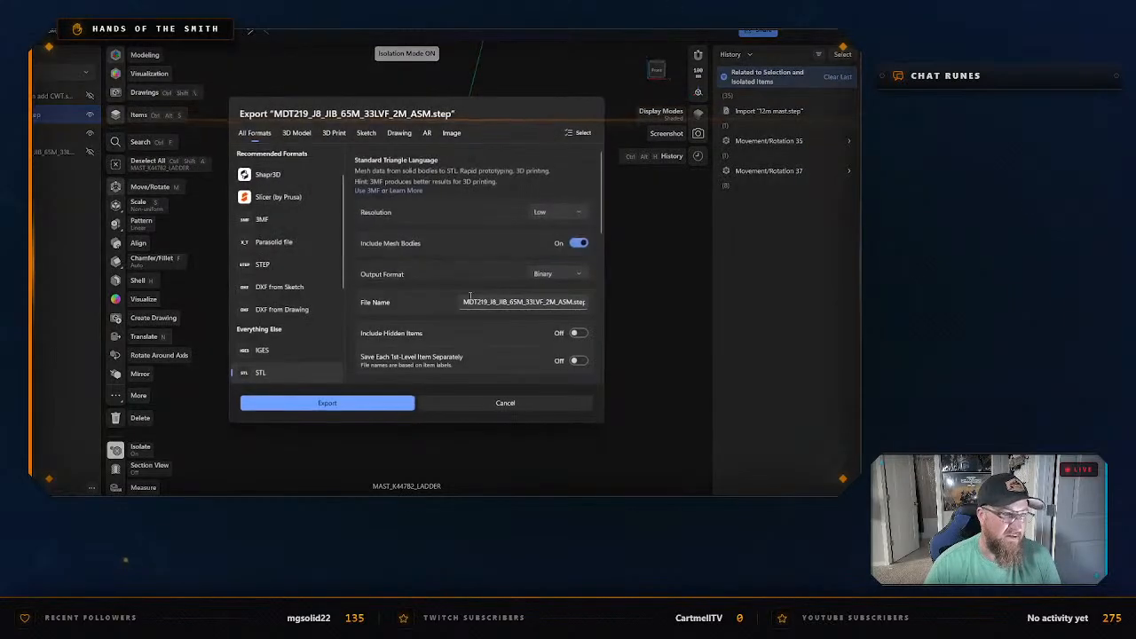
Export the isolated bracket as an STL named 12m Ladder mast connector in the Mast Pieces folder, and exit isolation.
key(ctrl+e)
click(355, 399)
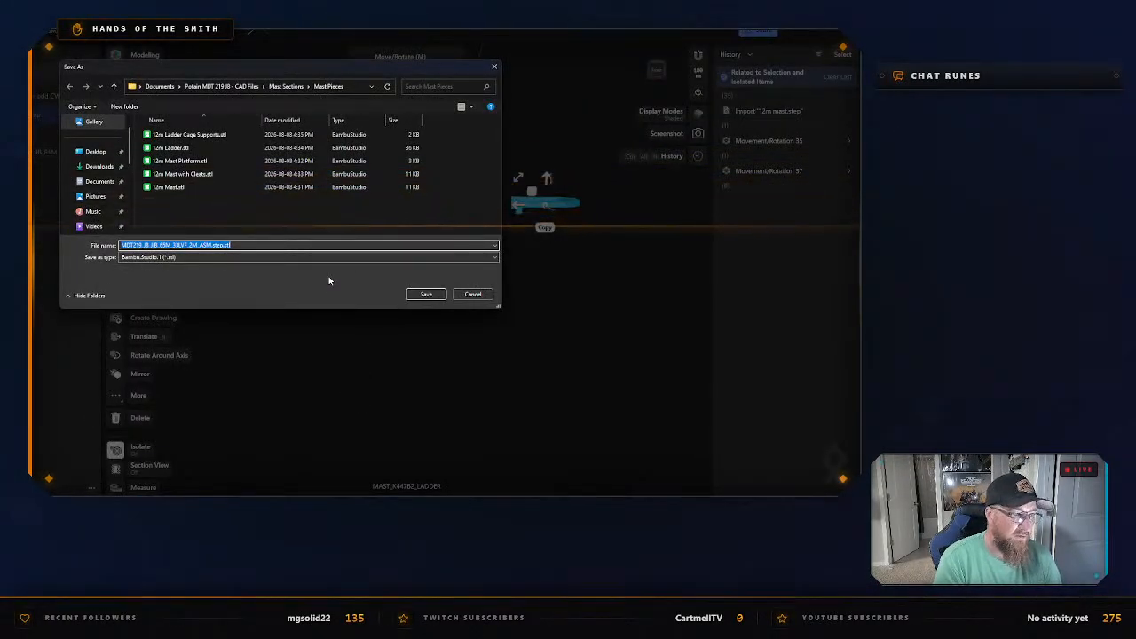
text(12m Ladder)
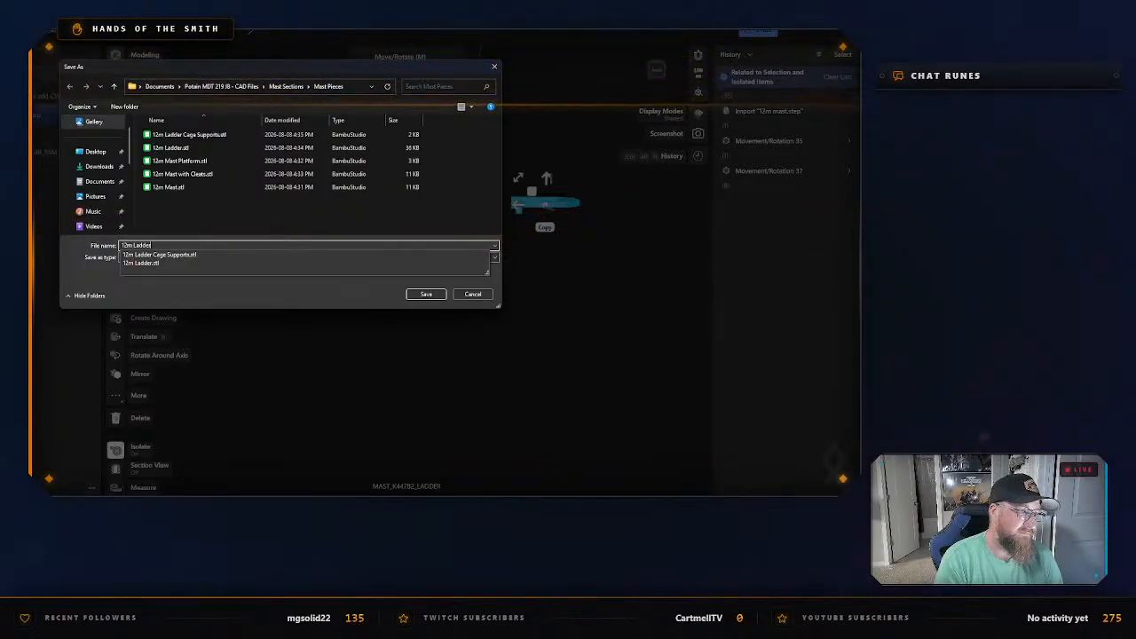
text(mast)
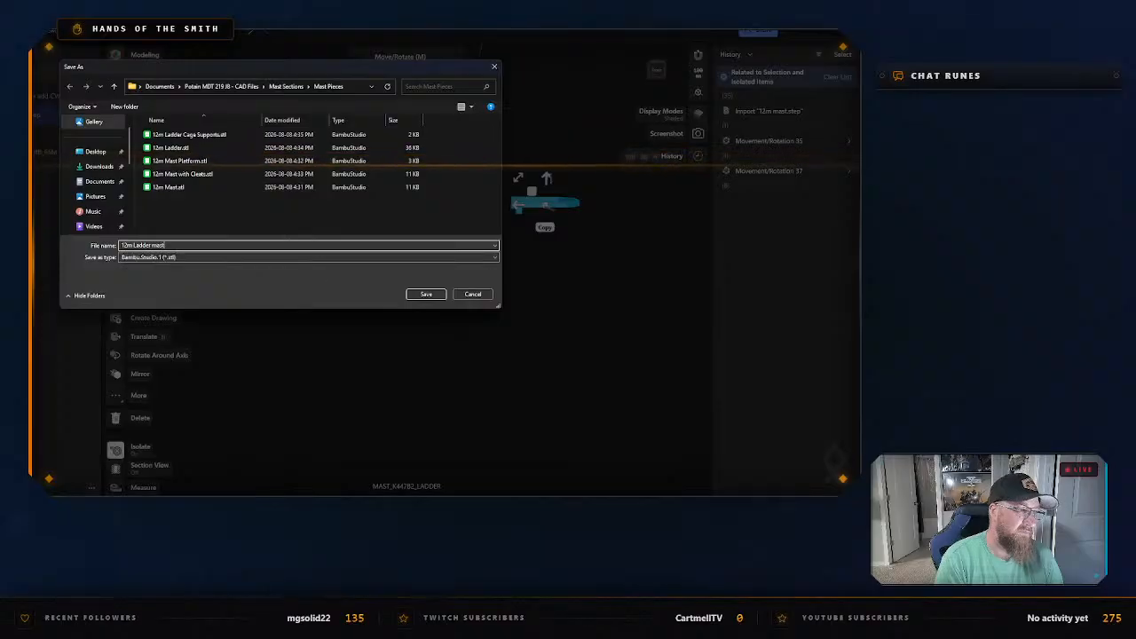
text( connector bracket)
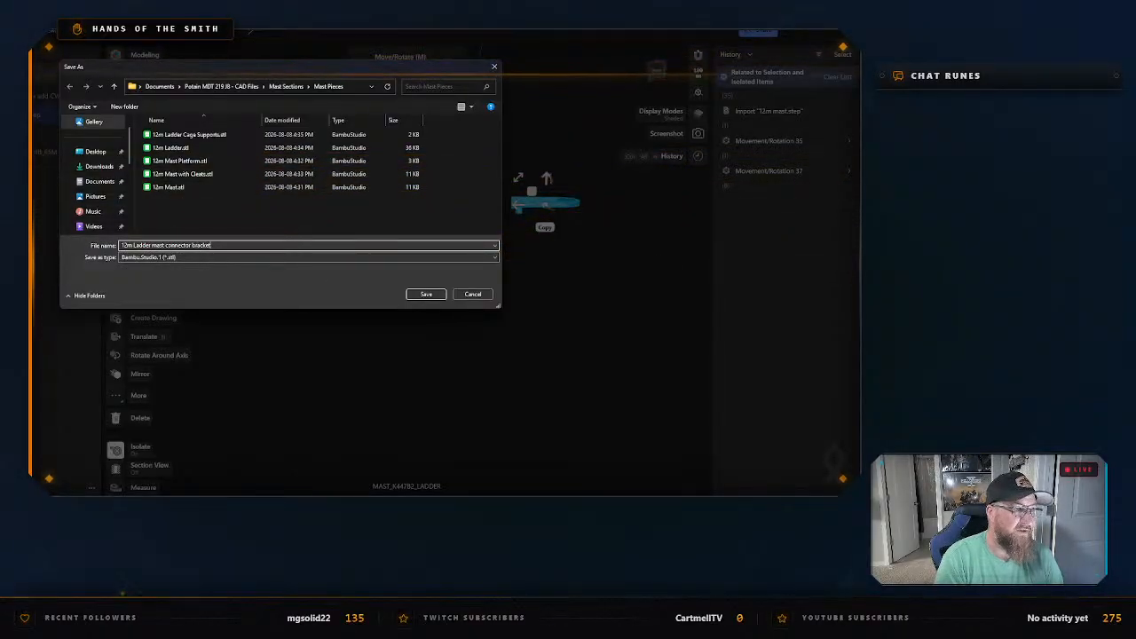
key(Return)
right_click(329, 278)
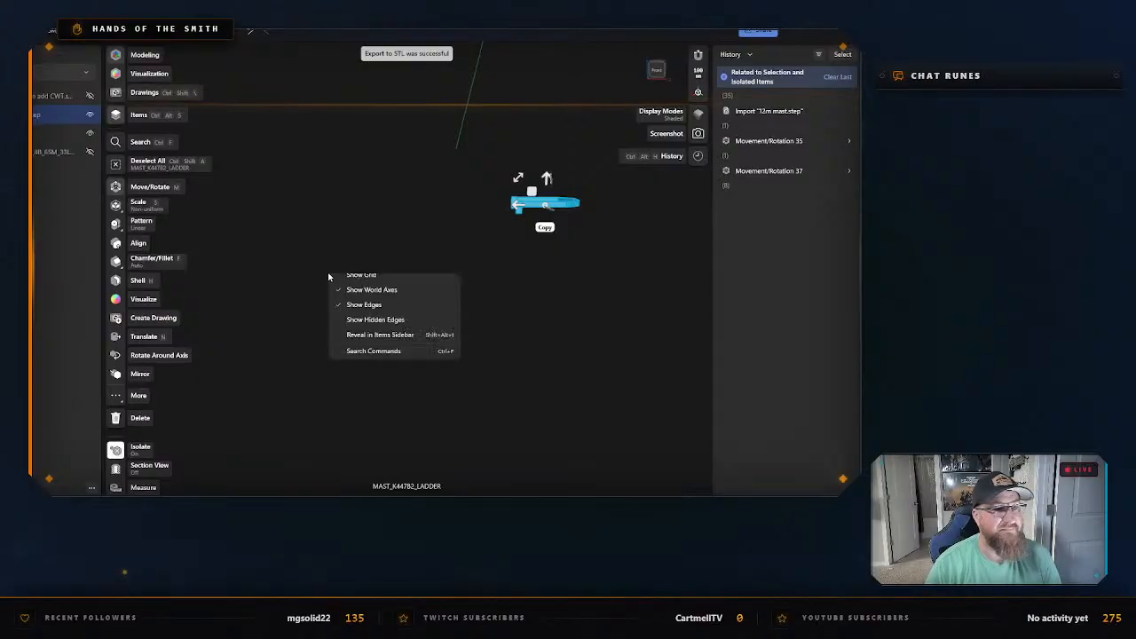
click(371, 323)
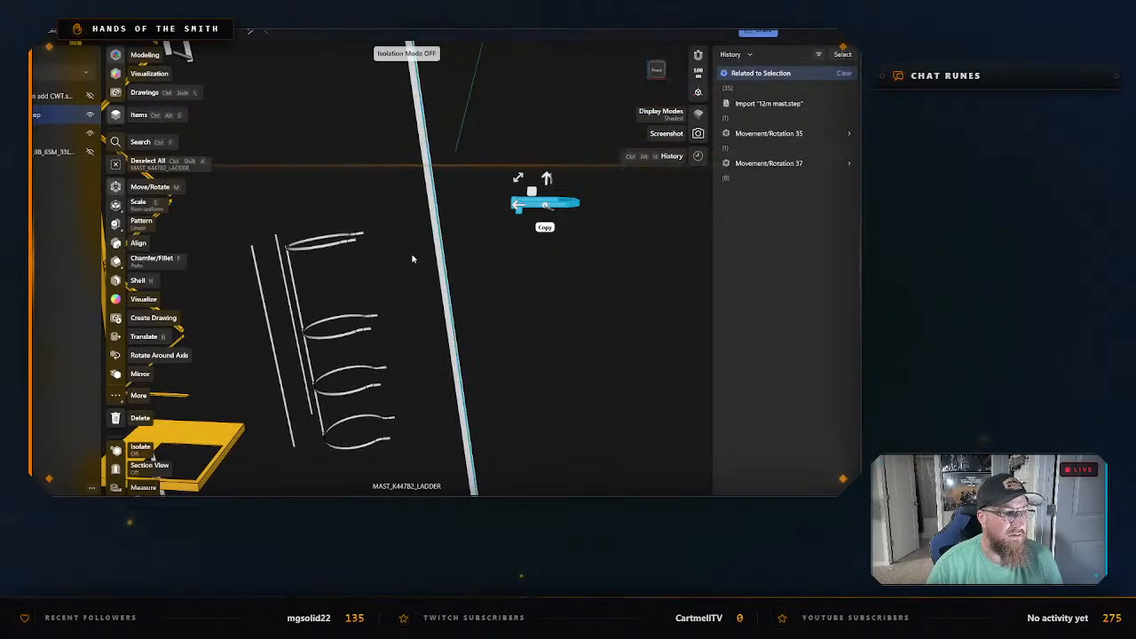
Examine the ladder cage to check whether its hoops and vertical connecting strip form a single body.
click(314, 251)
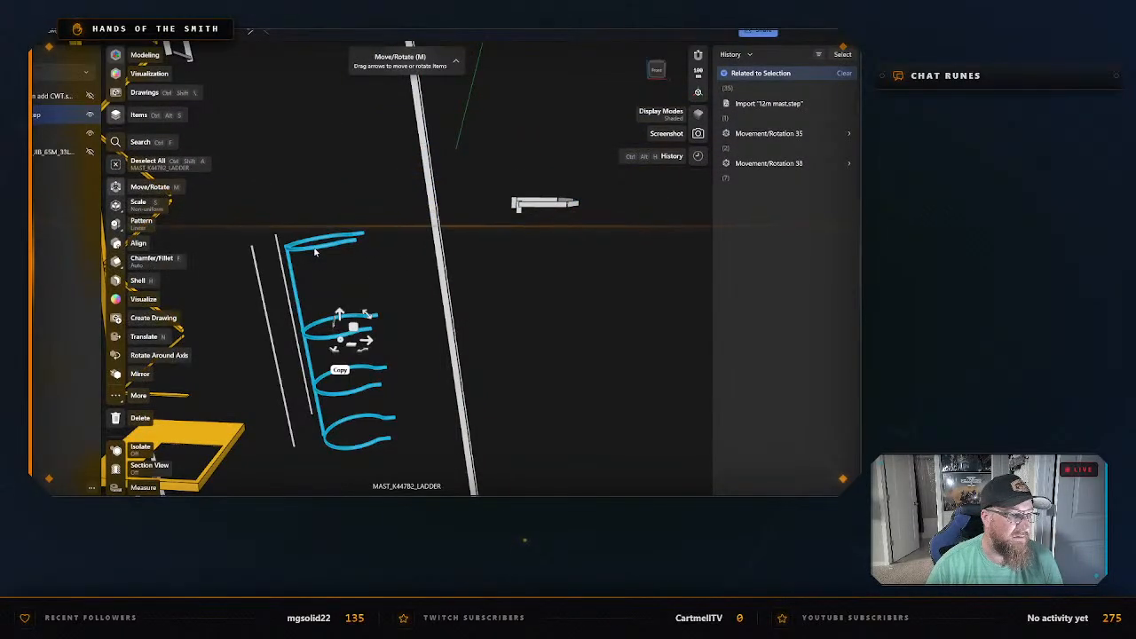
click(299, 285)
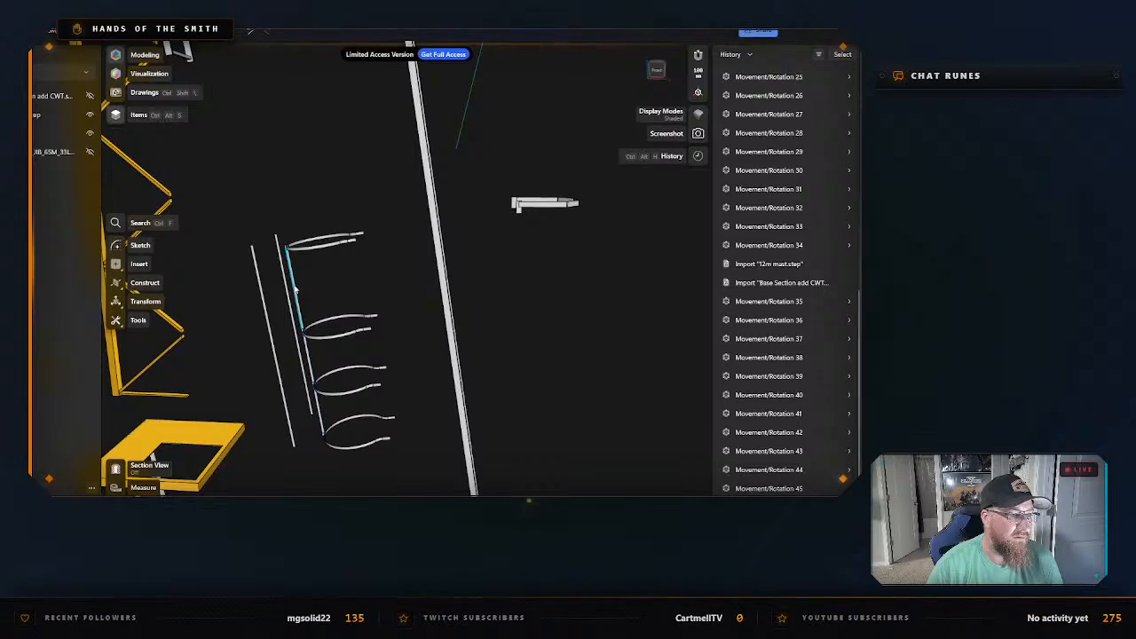
click(295, 286)
middle_drag(323, 288, 398, 252)
scroll(399, 252, up, 2)
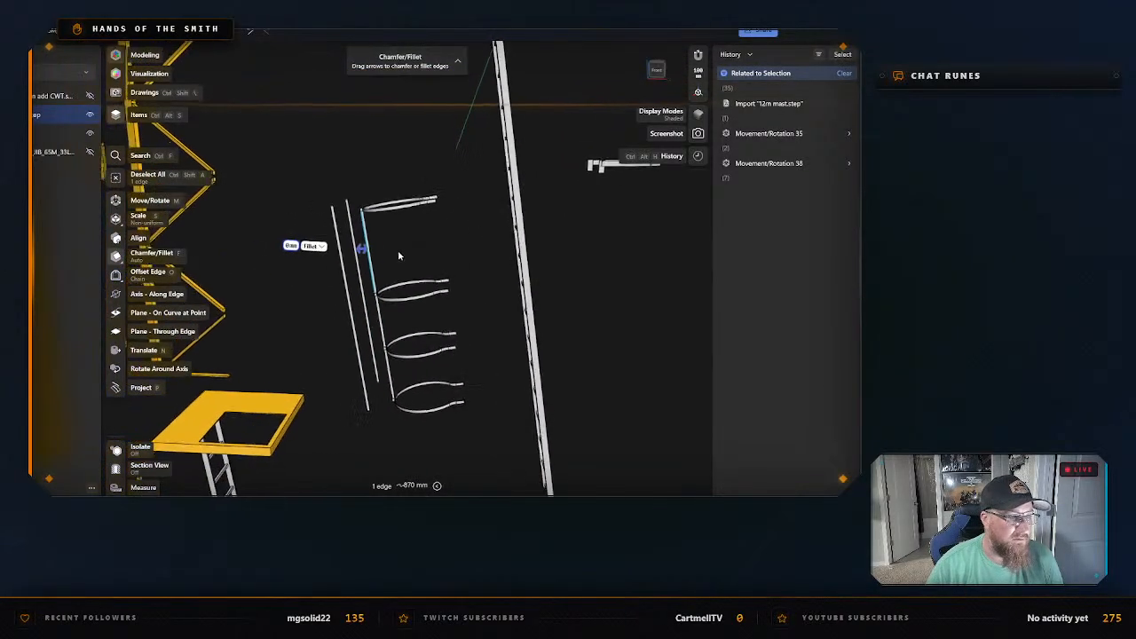
scroll(399, 256, up, 3)
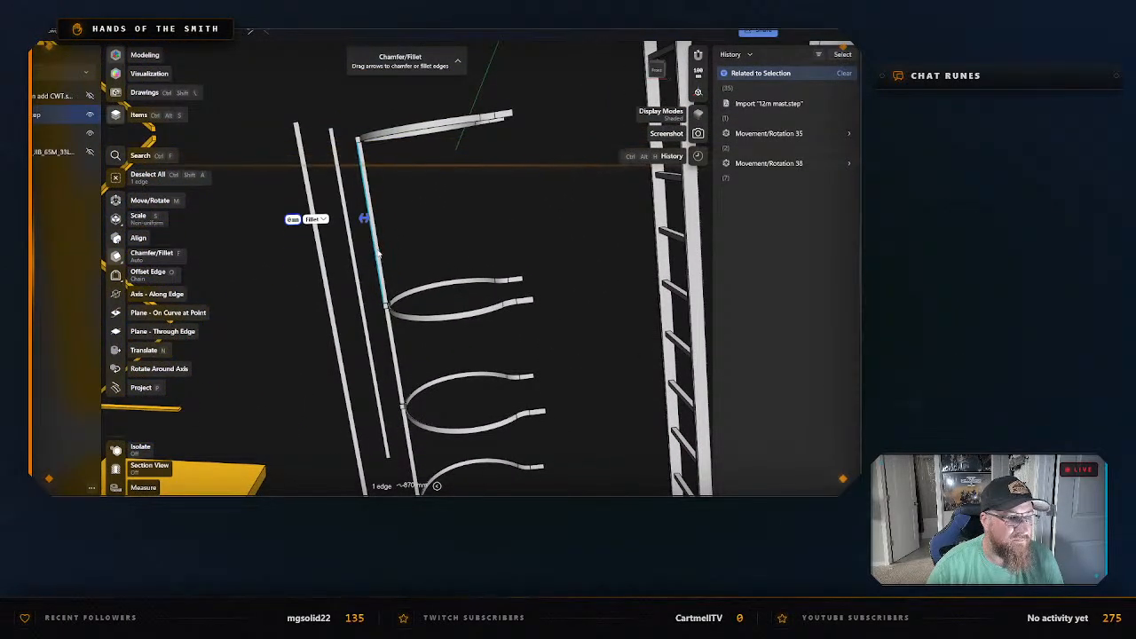
click(449, 247)
right_drag(451, 246, 449, 174)
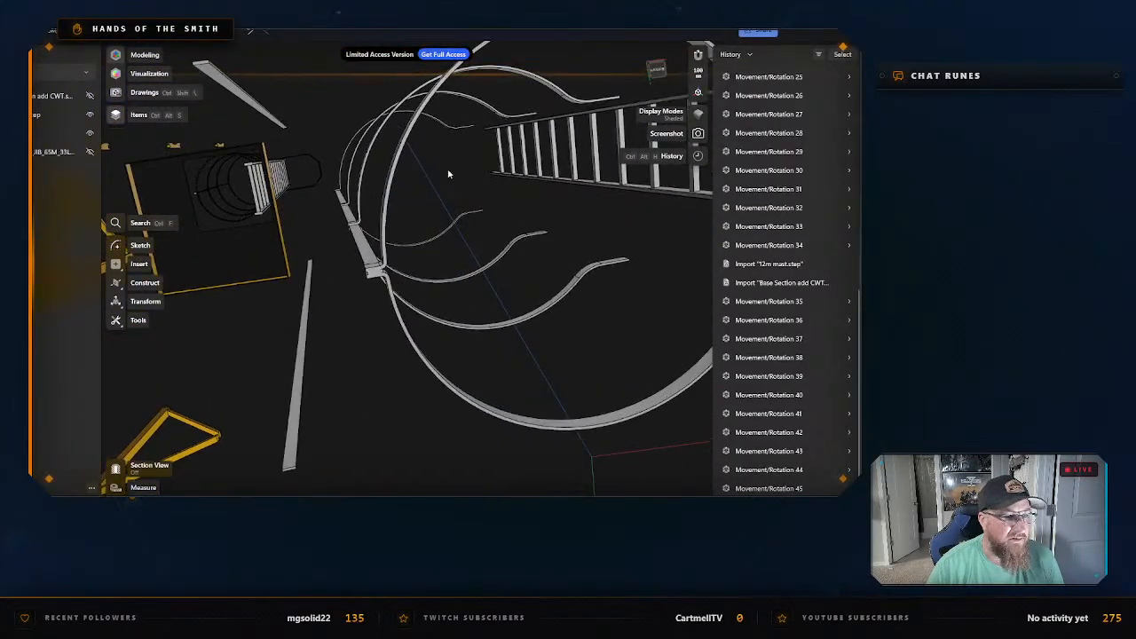
click(376, 268)
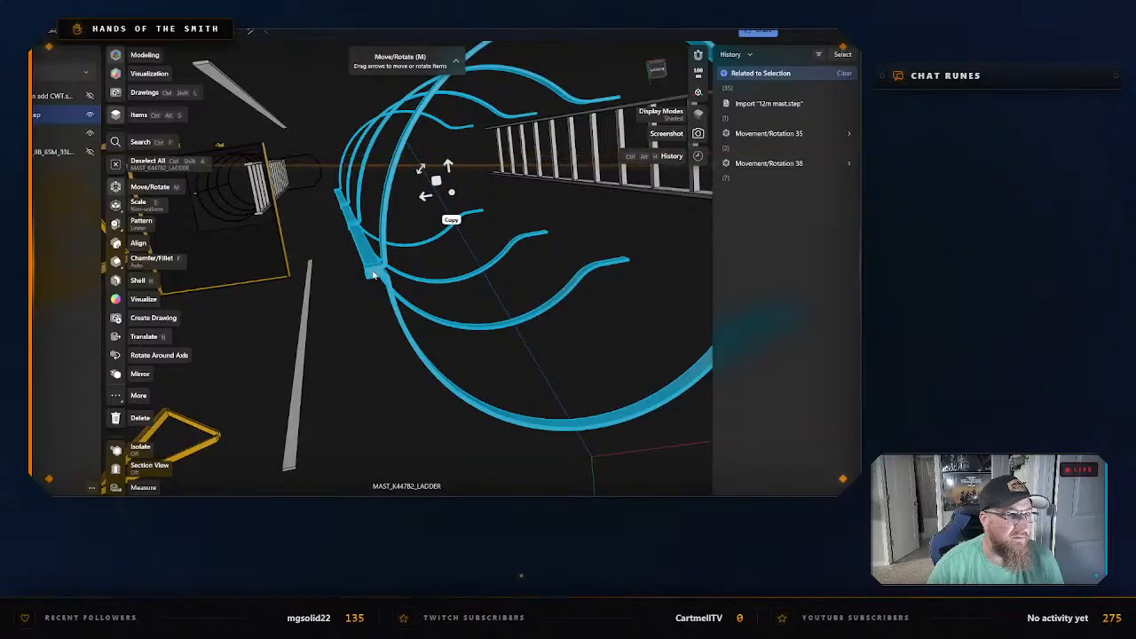
key(ctrl+a)
click(34, 114)
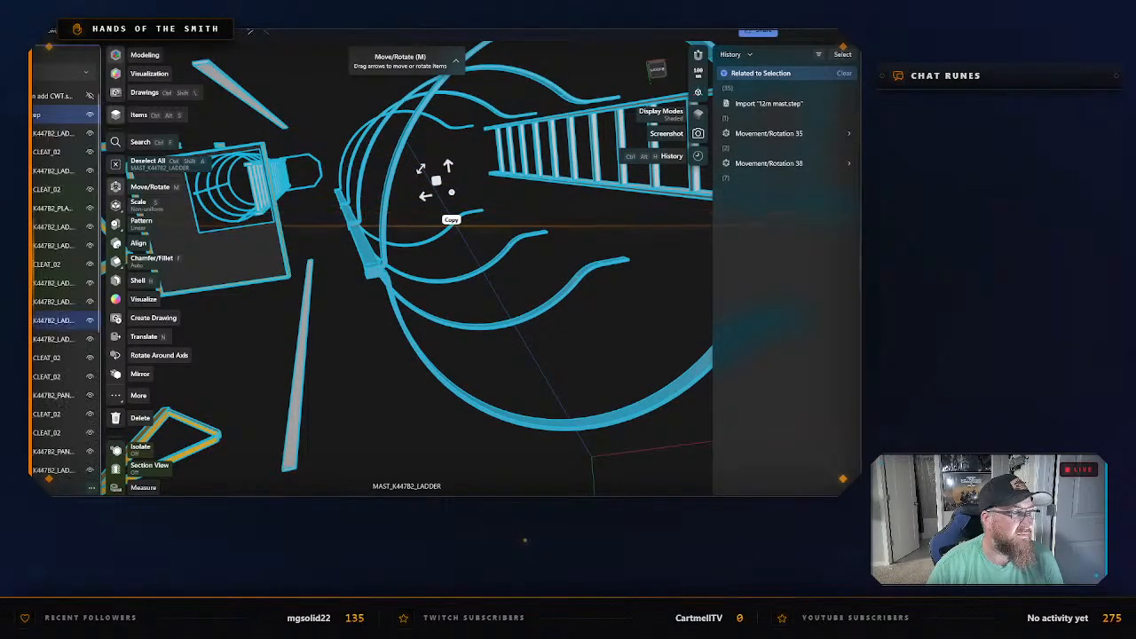
click(34, 320)
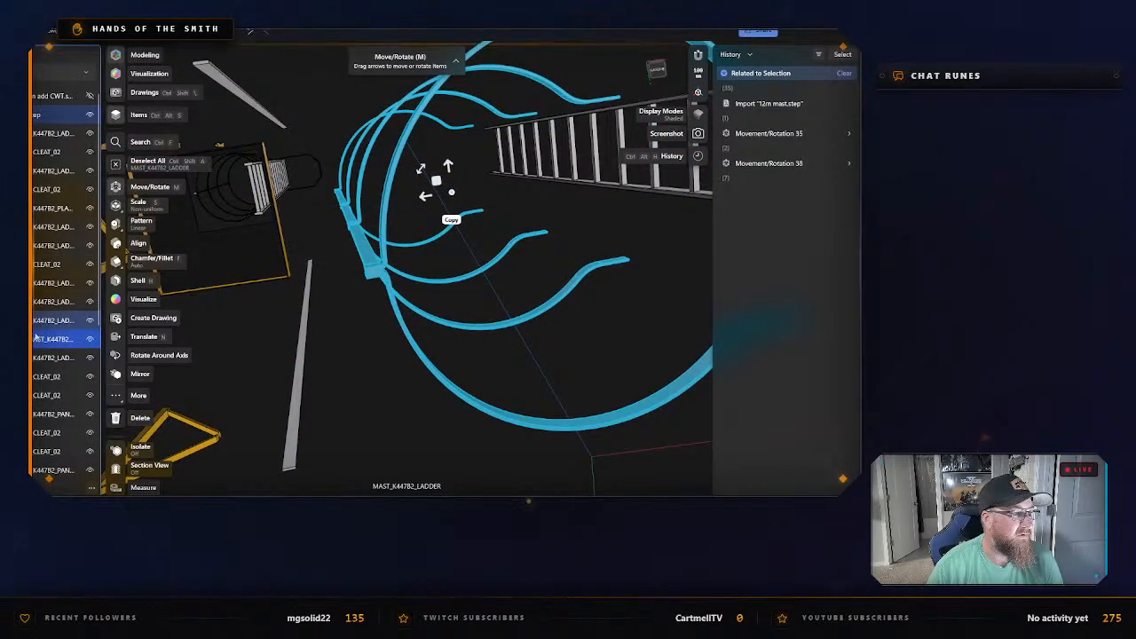
click(379, 385)
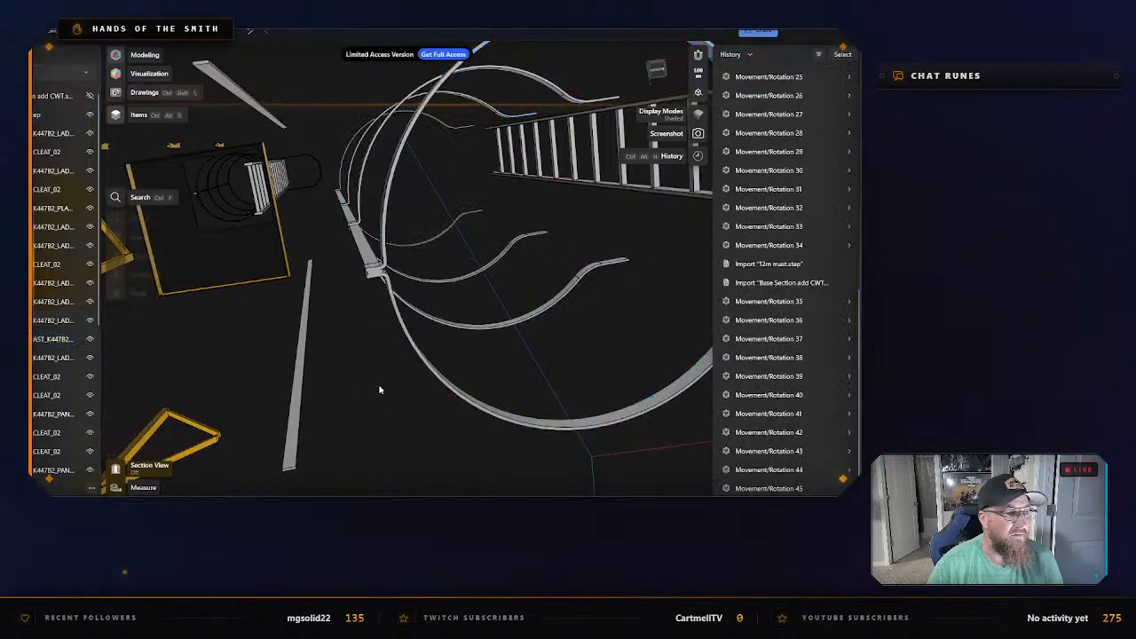
right_drag(387, 371, 513, 308)
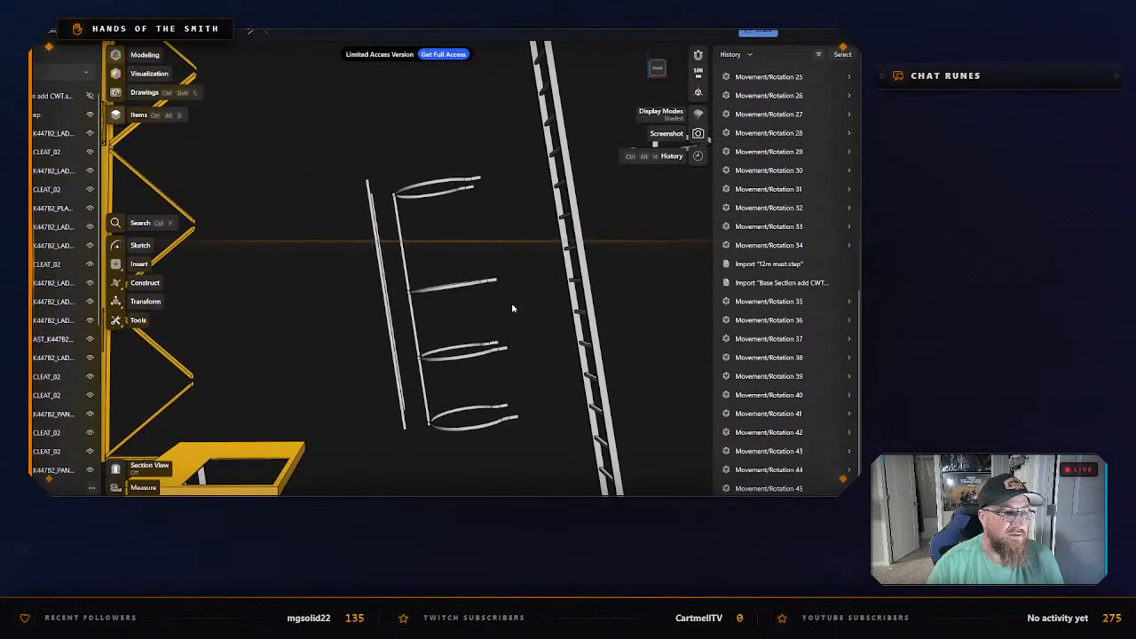
Select the ladder cage with its four hoops and vertical strip, and isolate it.
click(438, 291)
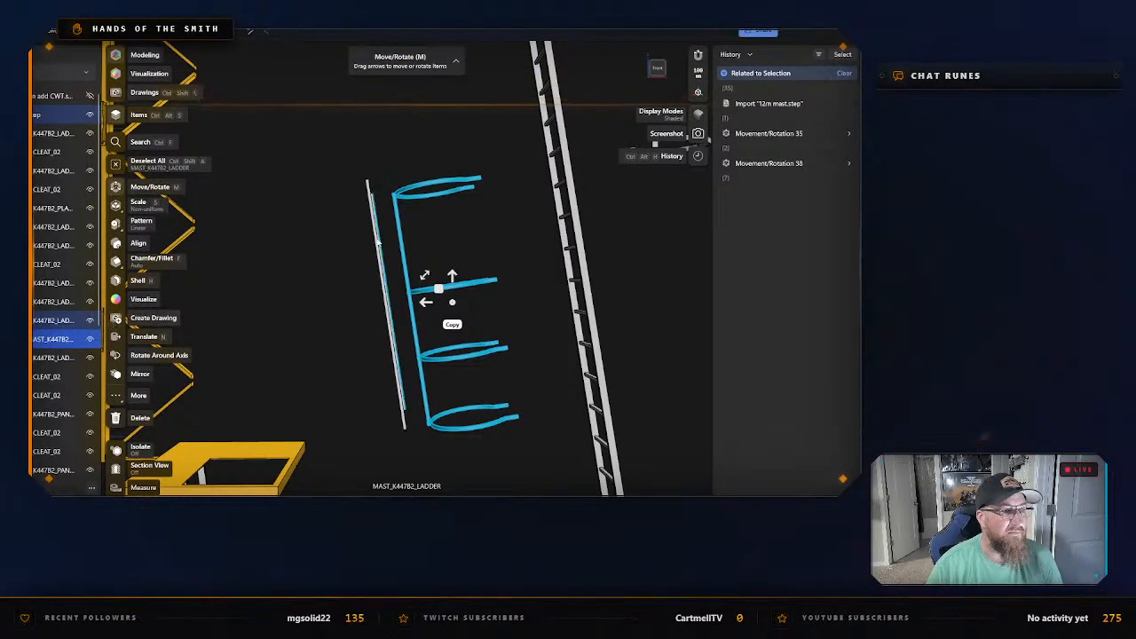
scroll(453, 288, up, 2)
right_click(472, 284)
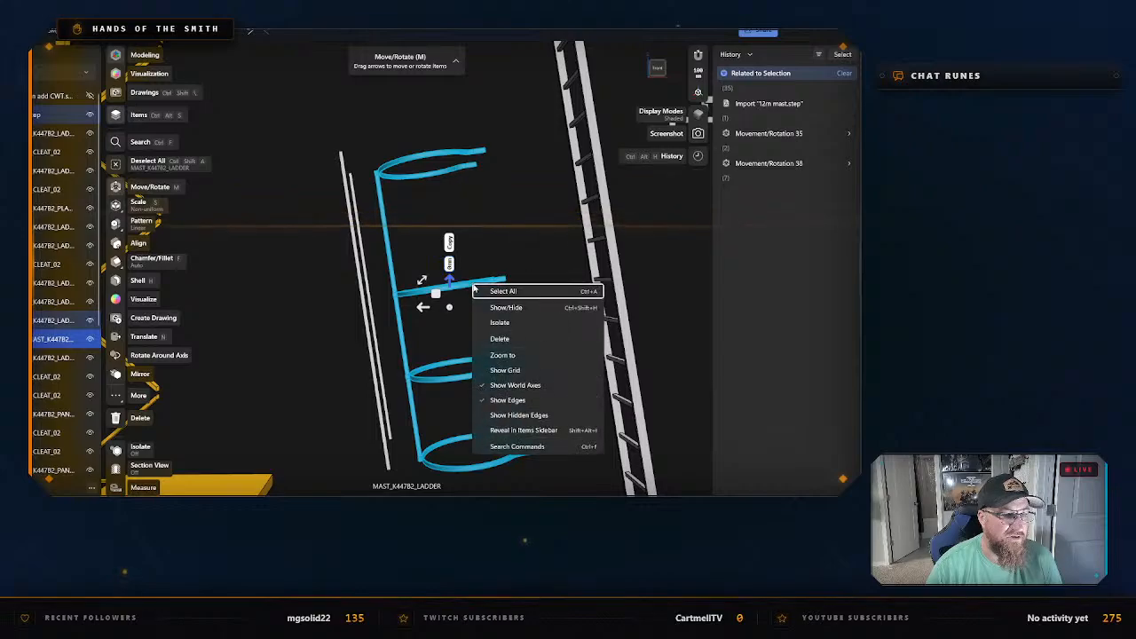
click(508, 327)
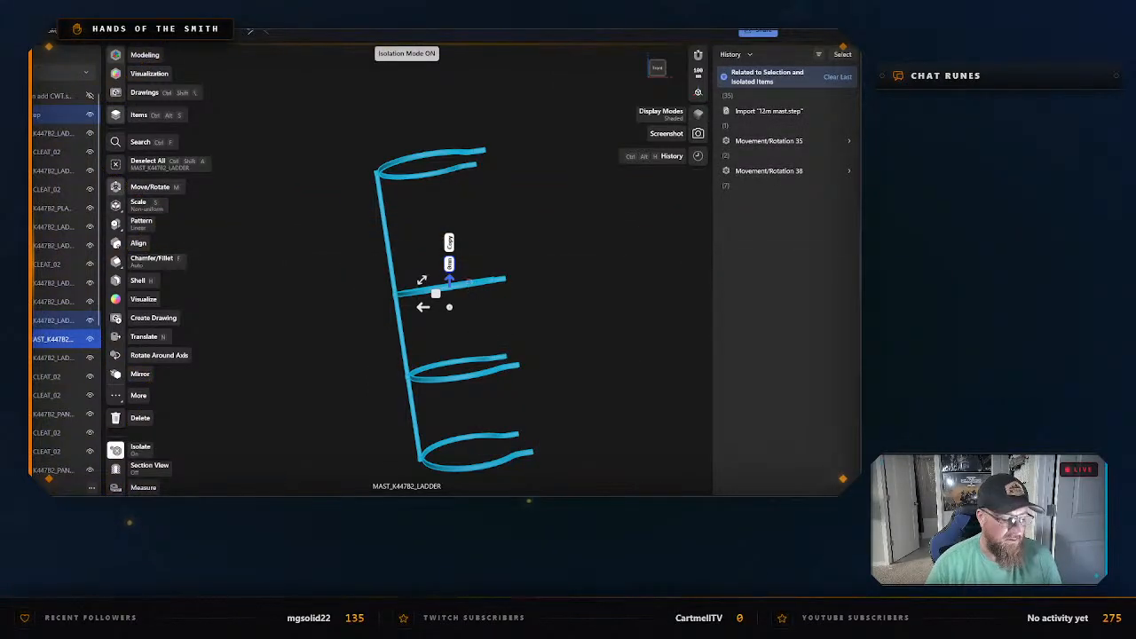
Export the isolated cage as an STL named 12m Ladder Cage in the Mast Pieces folder, and exit isolation.
key(ctrl+e)
click(325, 403)
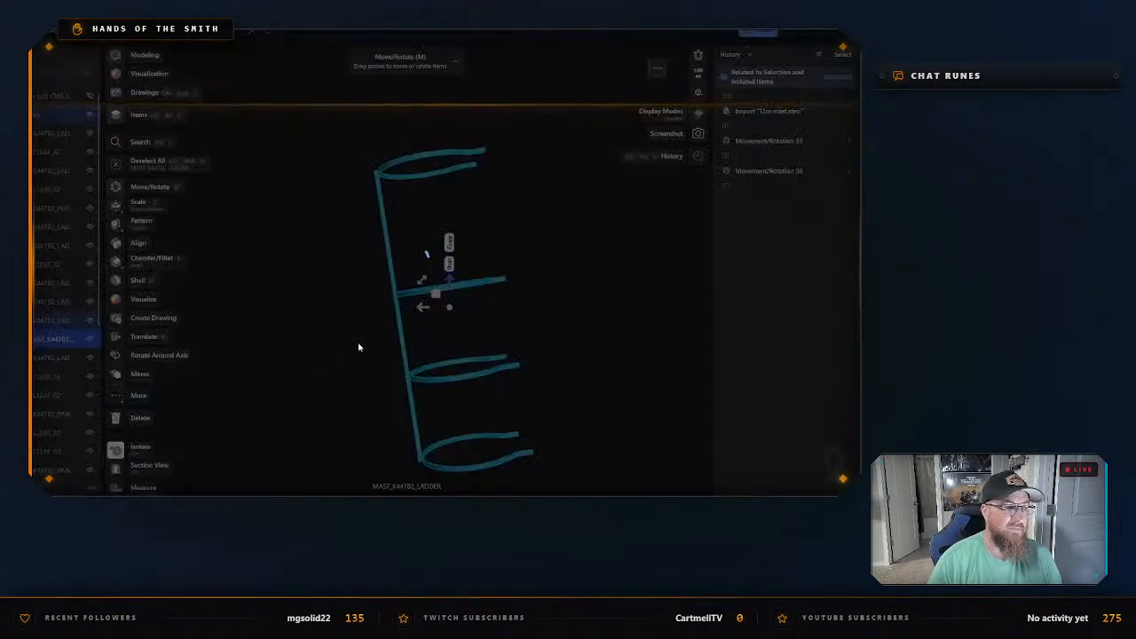
text(1)
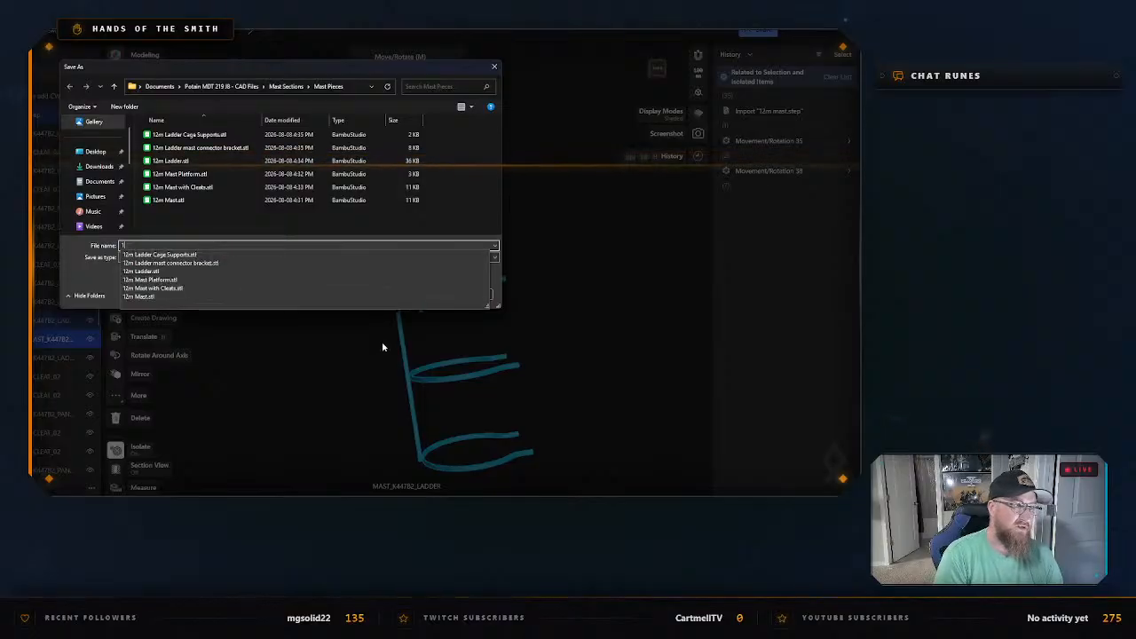
text(2m Ladder Cage)
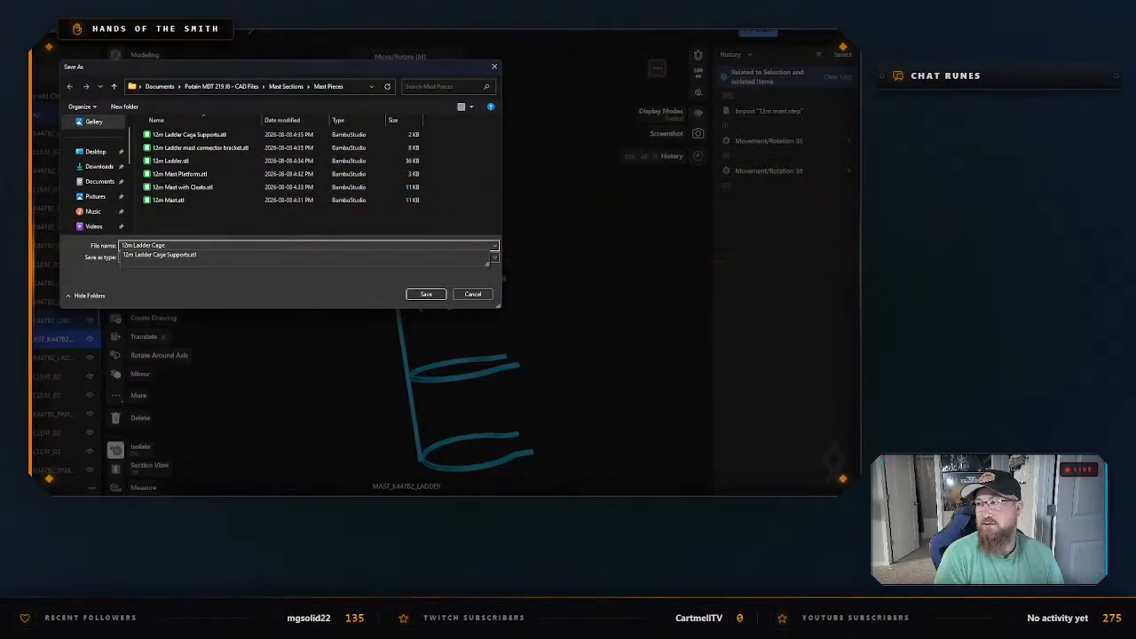
key(Return)
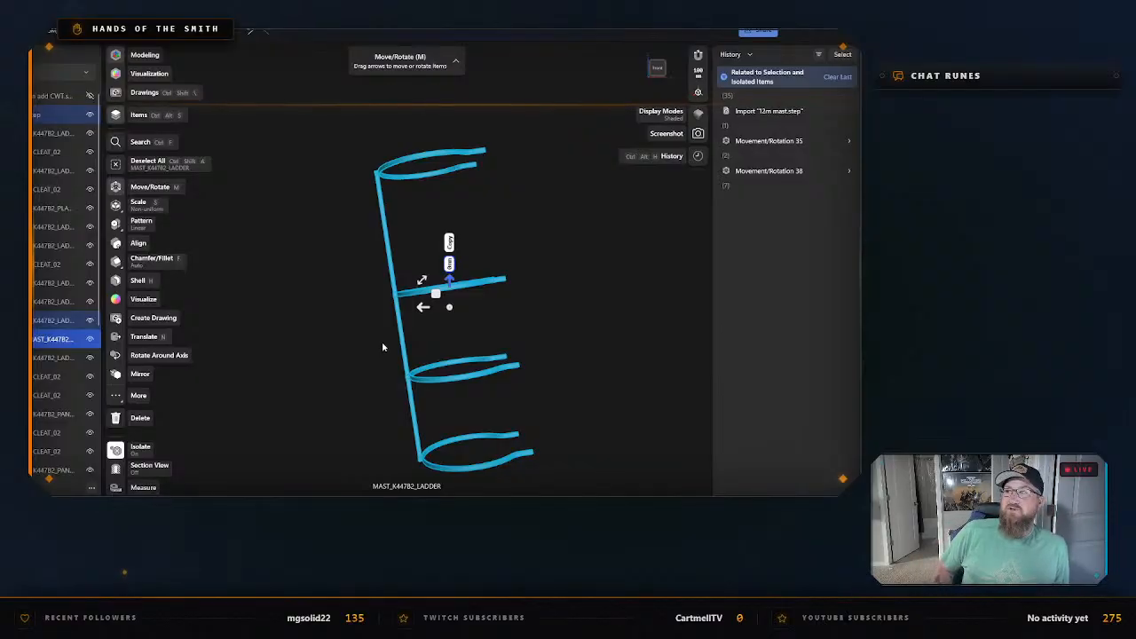
click(570, 320)
scroll(563, 332, down, 3)
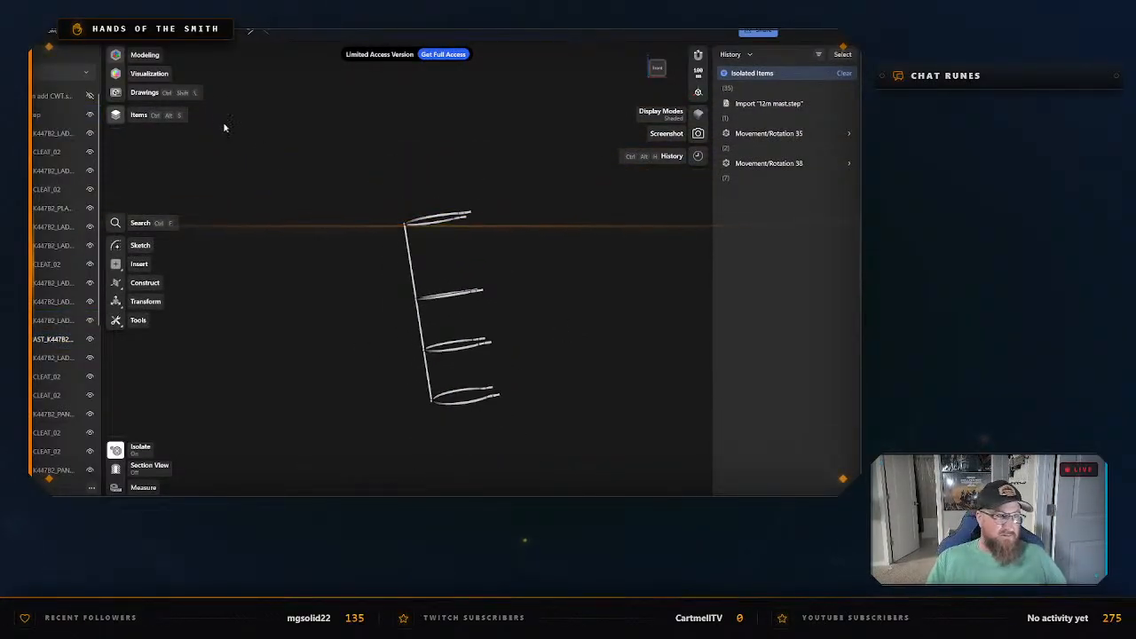
right_click(282, 157)
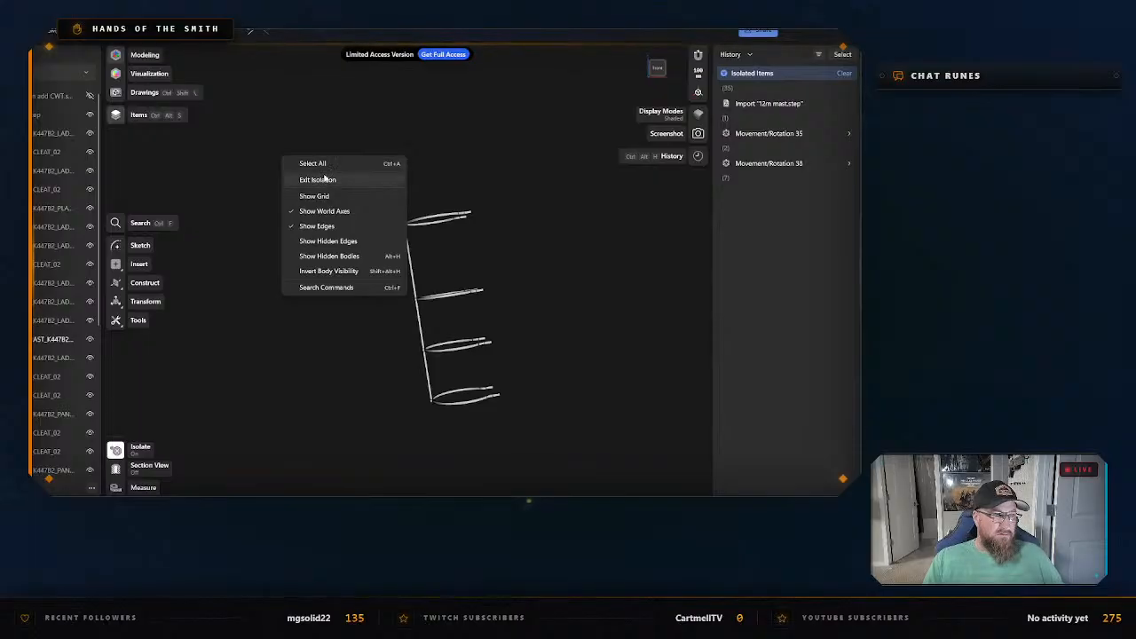
click(325, 178)
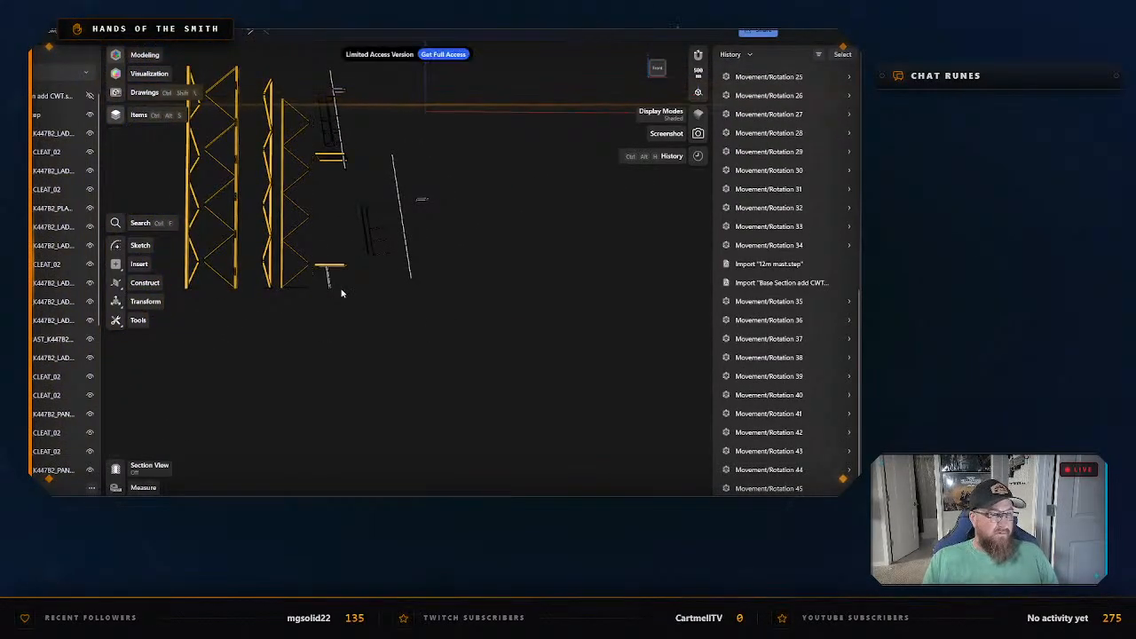
Move the short ladder from beneath the lower platform to just below the ladder cage, and isolate it.
middle_drag(577, 427, 507, 356)
scroll(545, 407, up, 1)
scroll(542, 411, up, 1)
scroll(506, 346, up, 5)
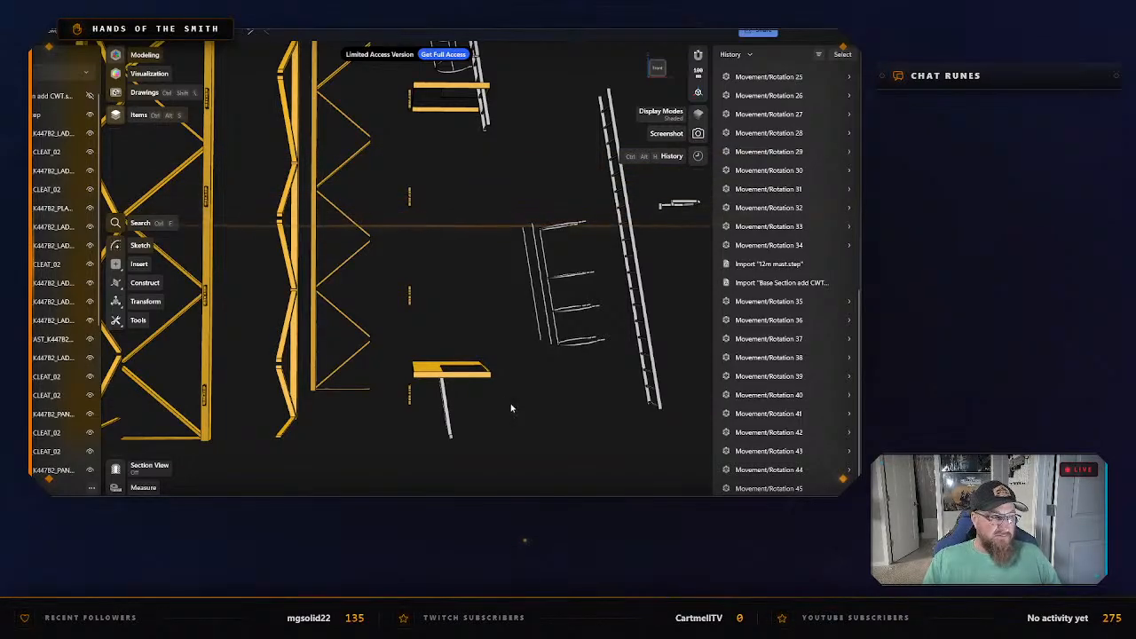
middle_drag(469, 298, 459, 256)
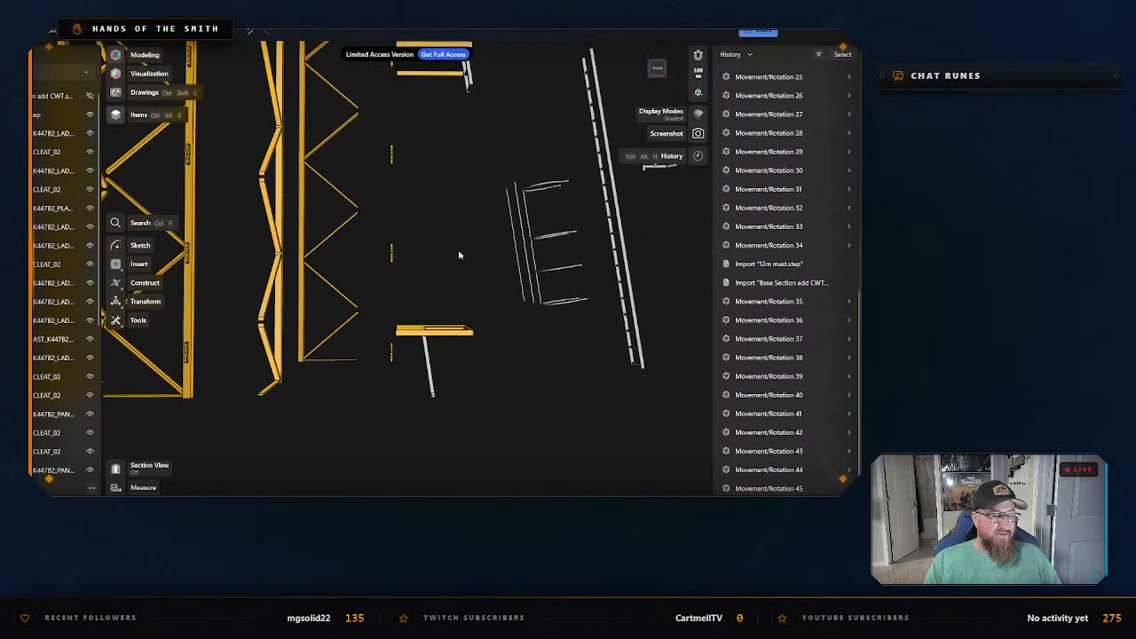
scroll(430, 378, up, 2)
click(427, 367)
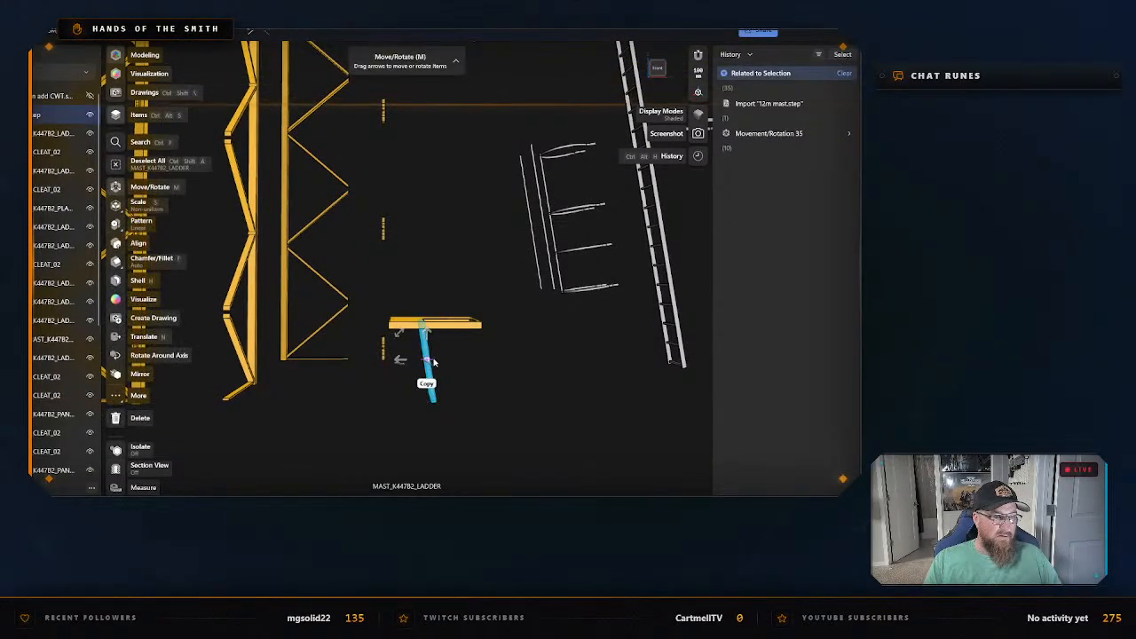
drag(400, 362, 546, 358)
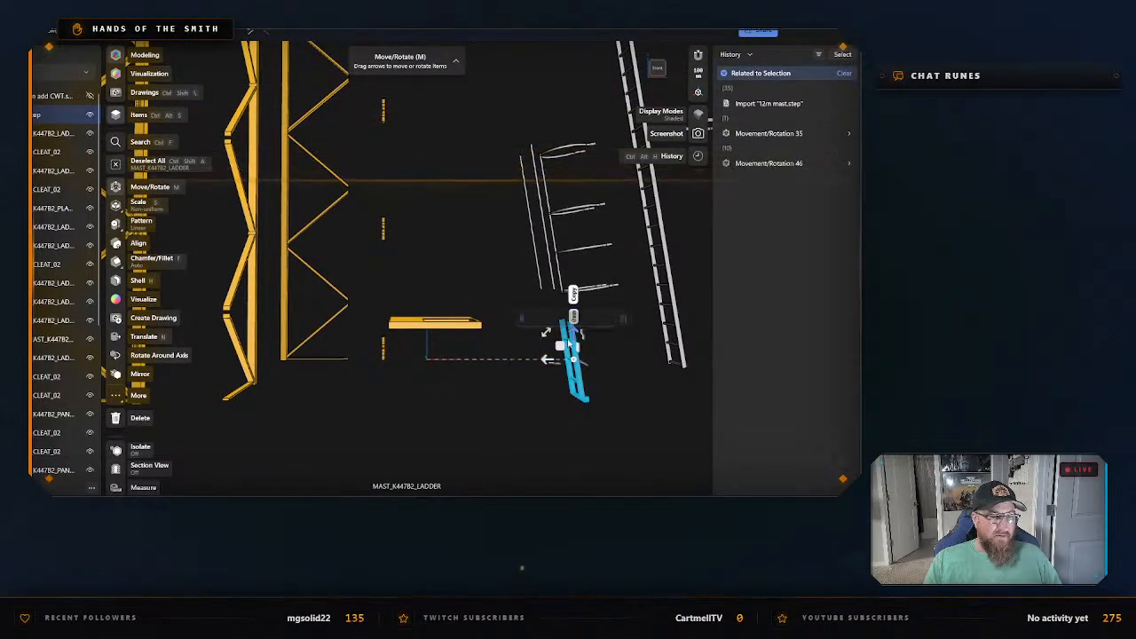
right_click(580, 377)
click(613, 246)
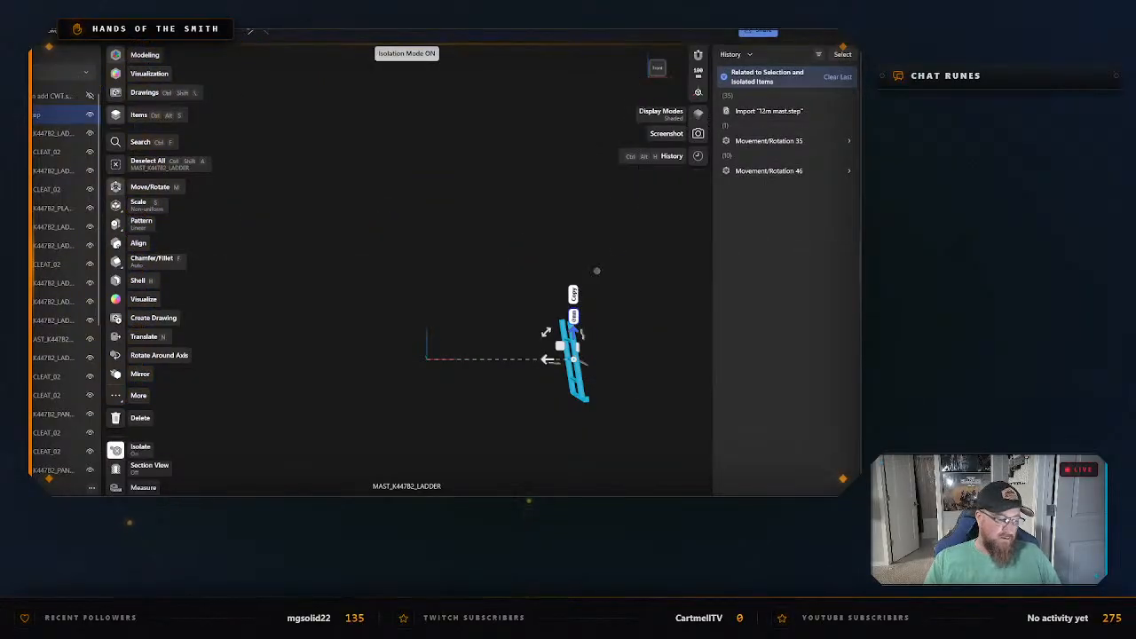
Export the isolated short ladder as an STL in the Mast Pieces folder with a name beginning 1m L, and exit isolation.
key(ctrl+e)
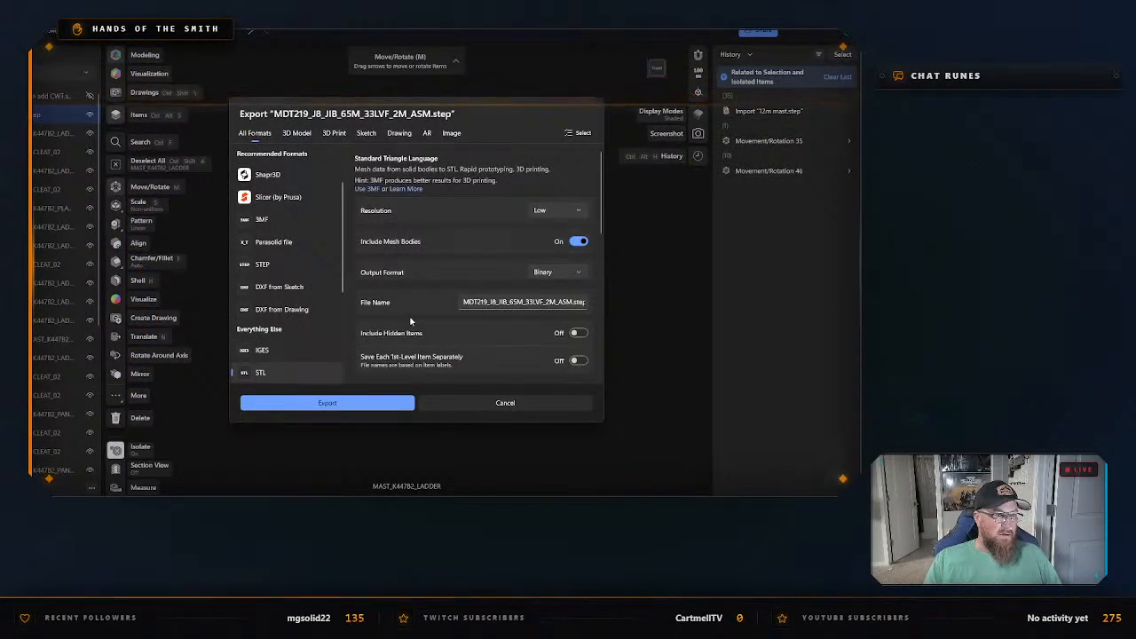
click(404, 403)
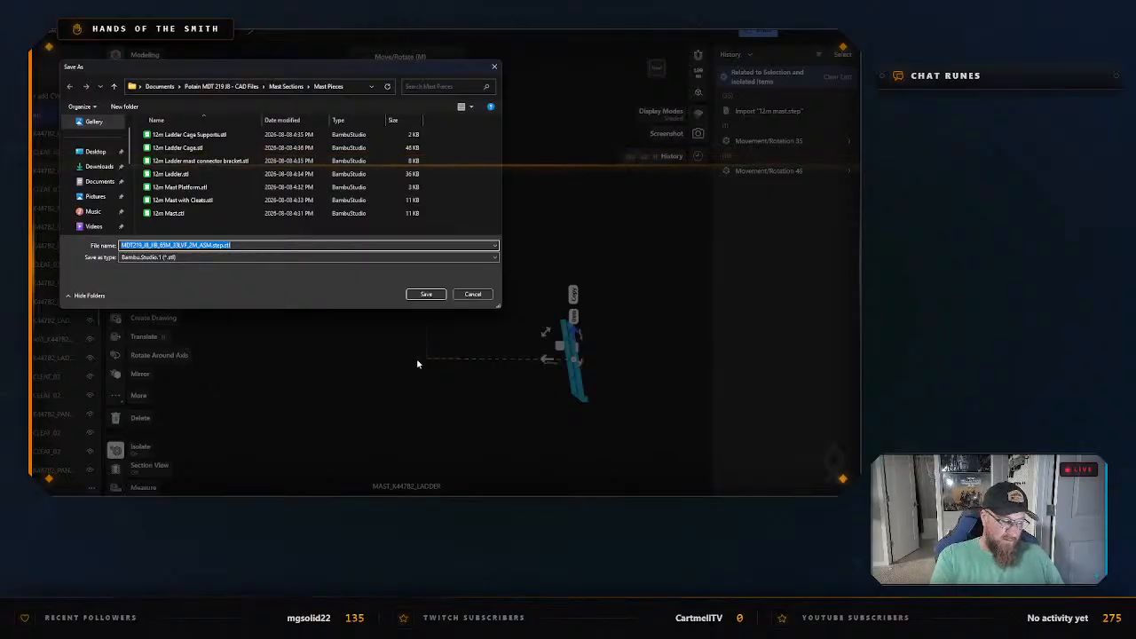
text(12m Ladder)
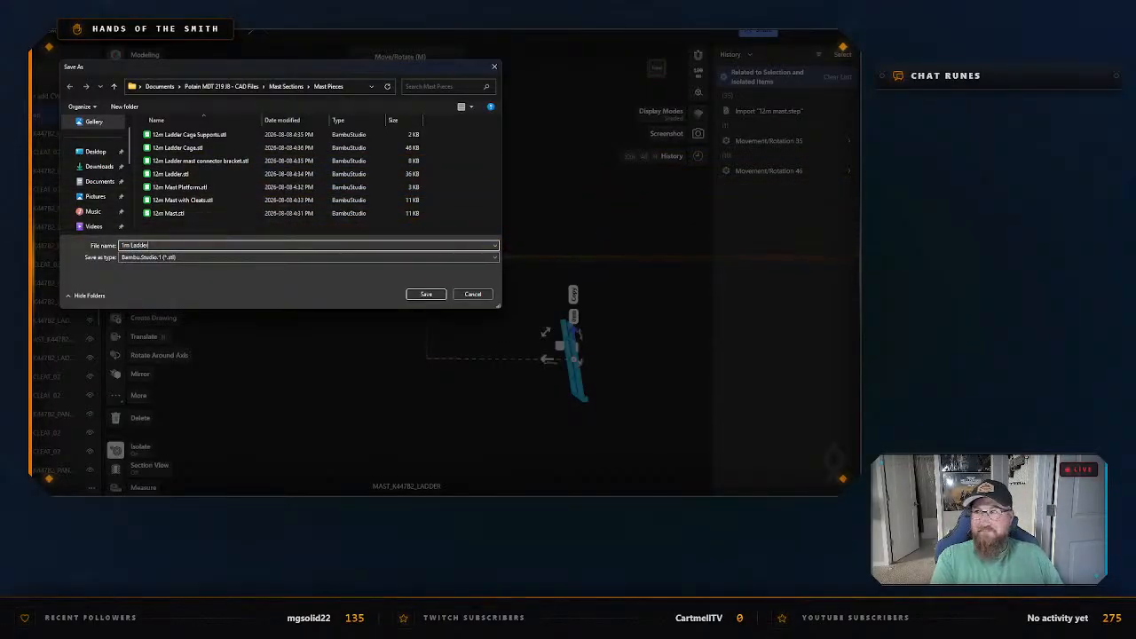
key(Return)
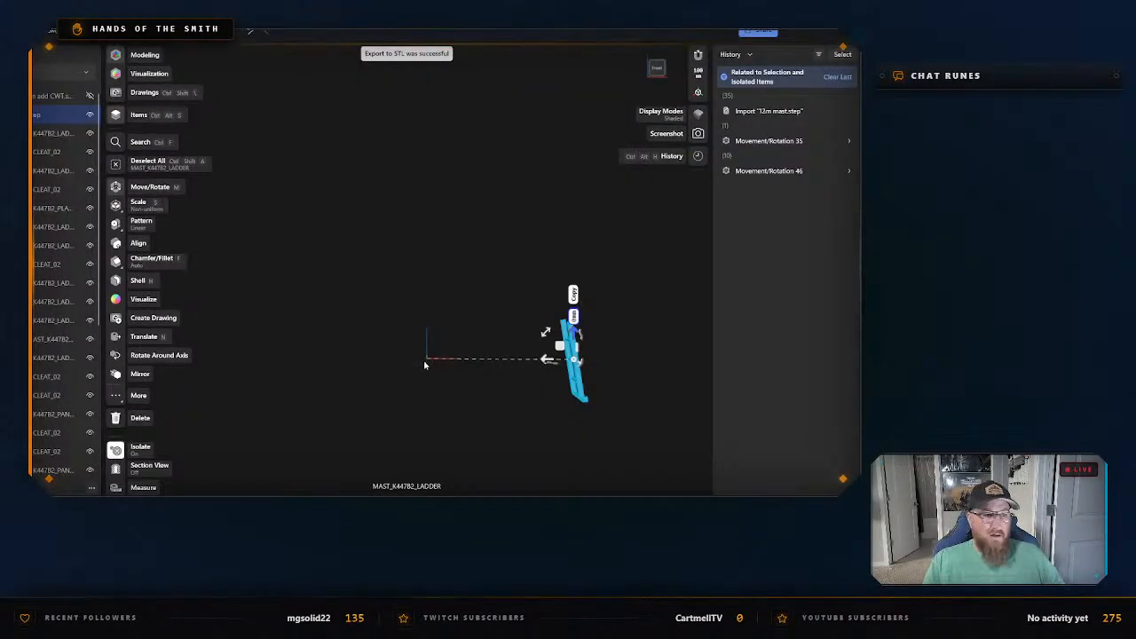
click(424, 359)
right_click(348, 317)
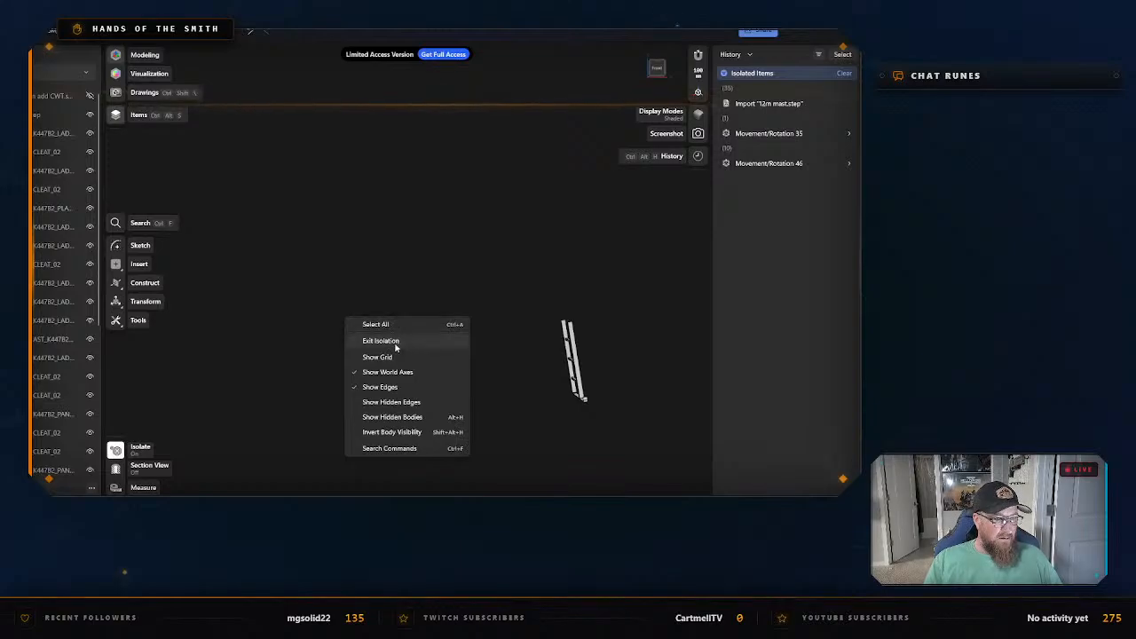
click(381, 341)
Hide the exploded 12m mast group and show the Base Section add CWT model for inspection.
scroll(390, 344, down, 6)
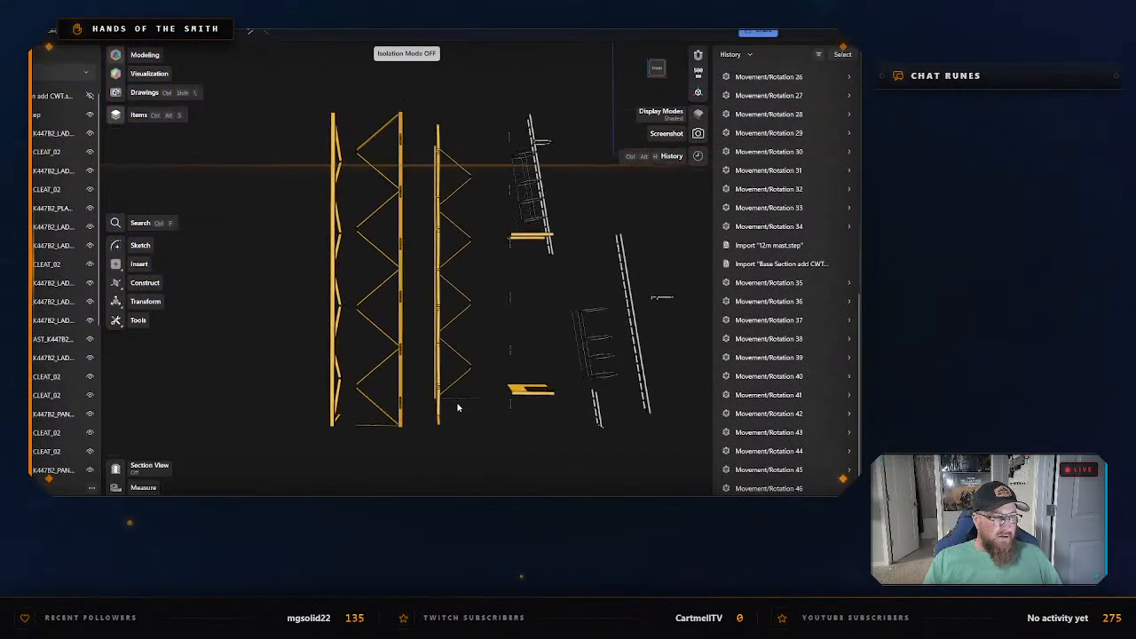
right_drag(482, 405, 488, 196)
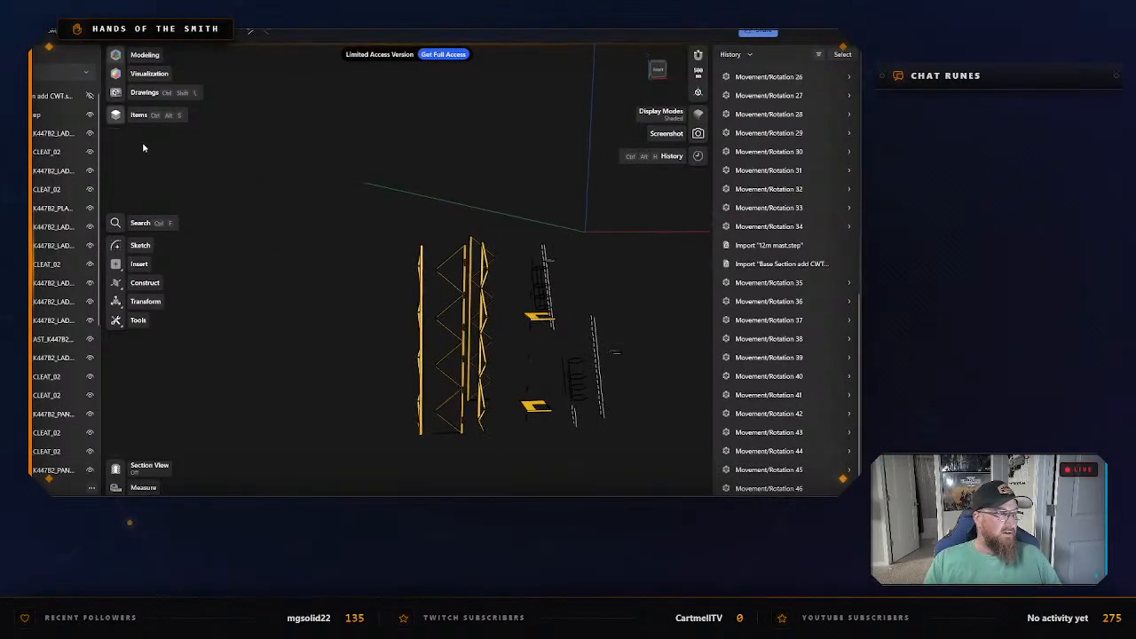
click(32, 114)
click(89, 116)
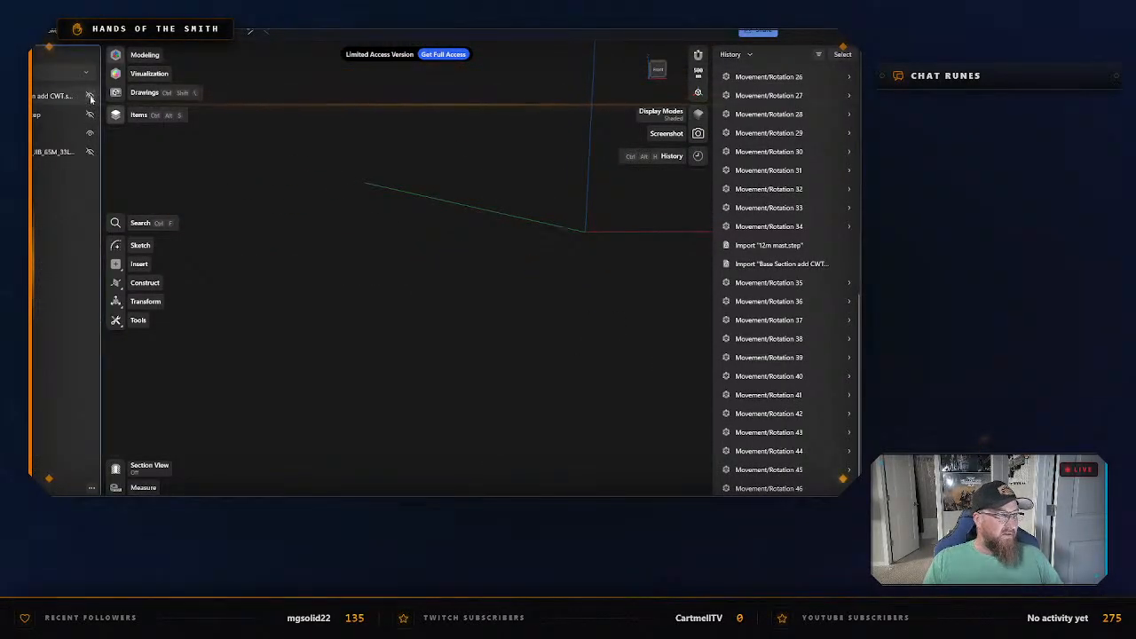
click(90, 95)
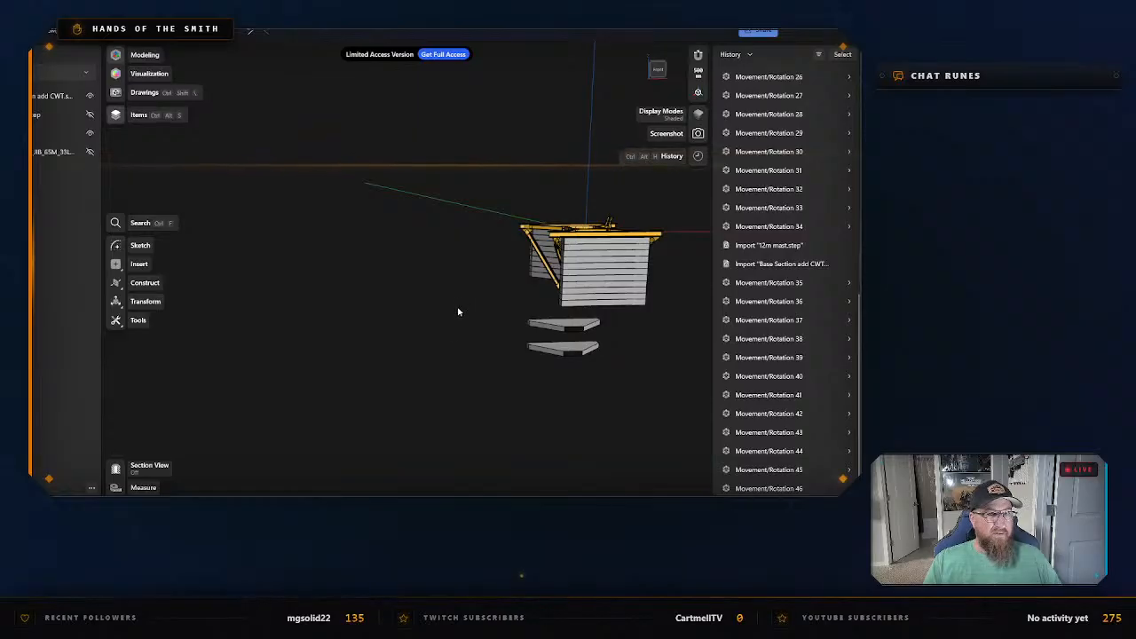
right_drag(459, 312, 411, 346)
scroll(492, 304, up, 7)
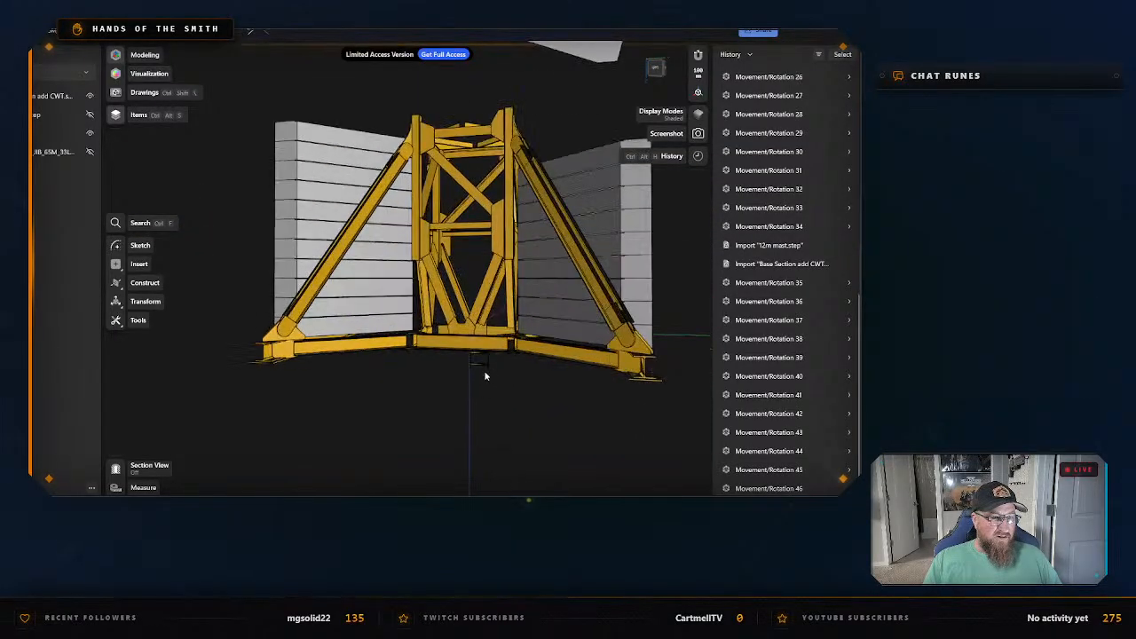
right_drag(517, 388, 434, 433)
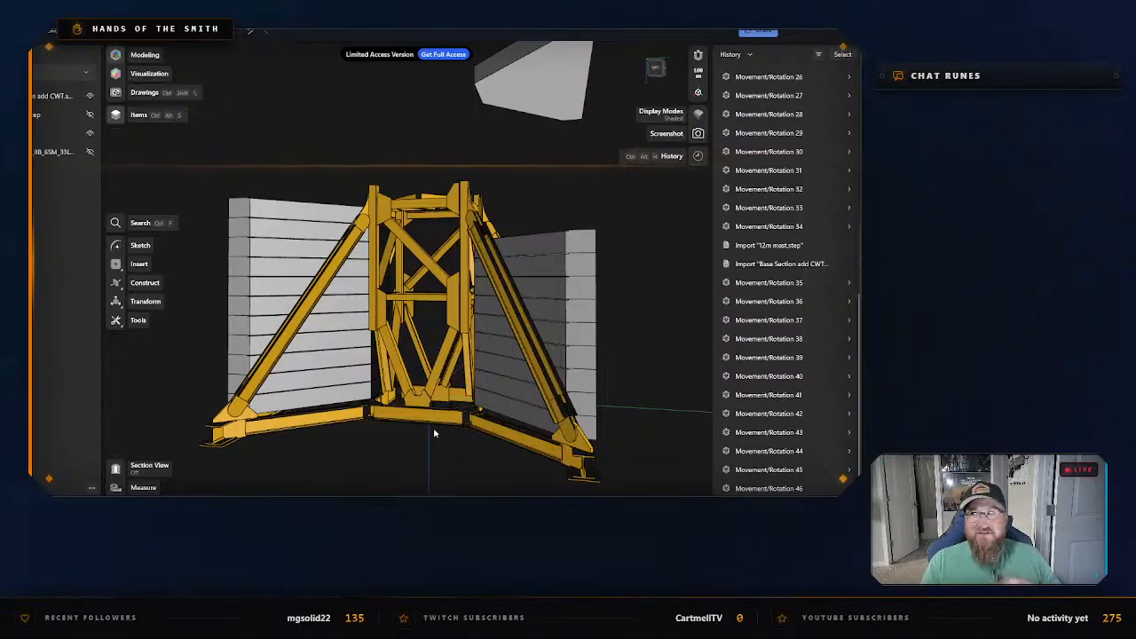
scroll(433, 429, down, 3)
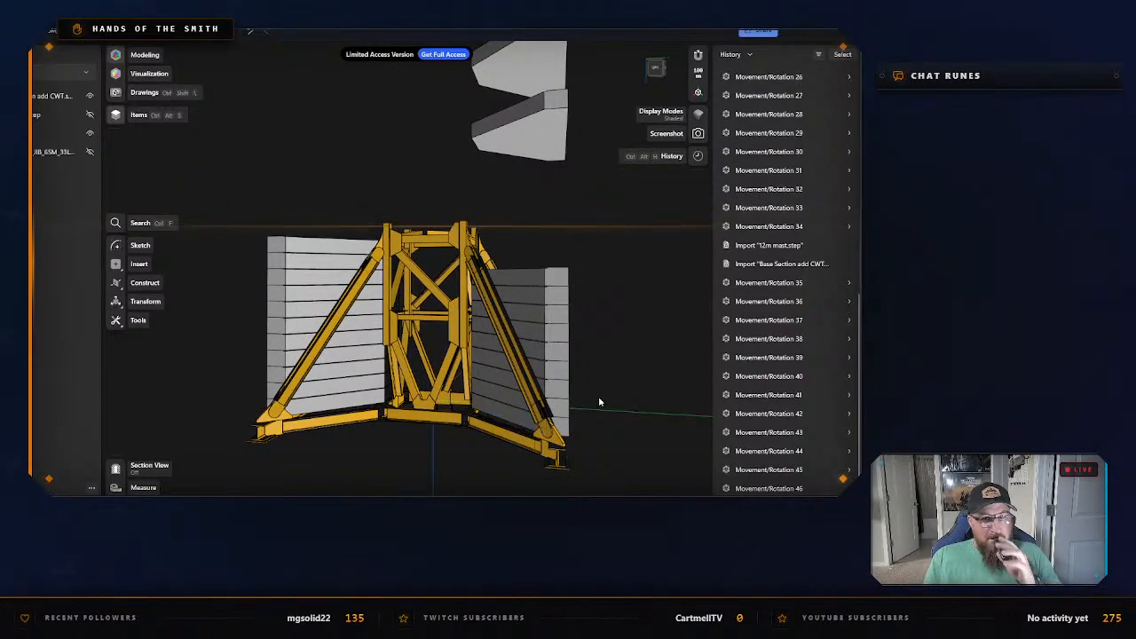
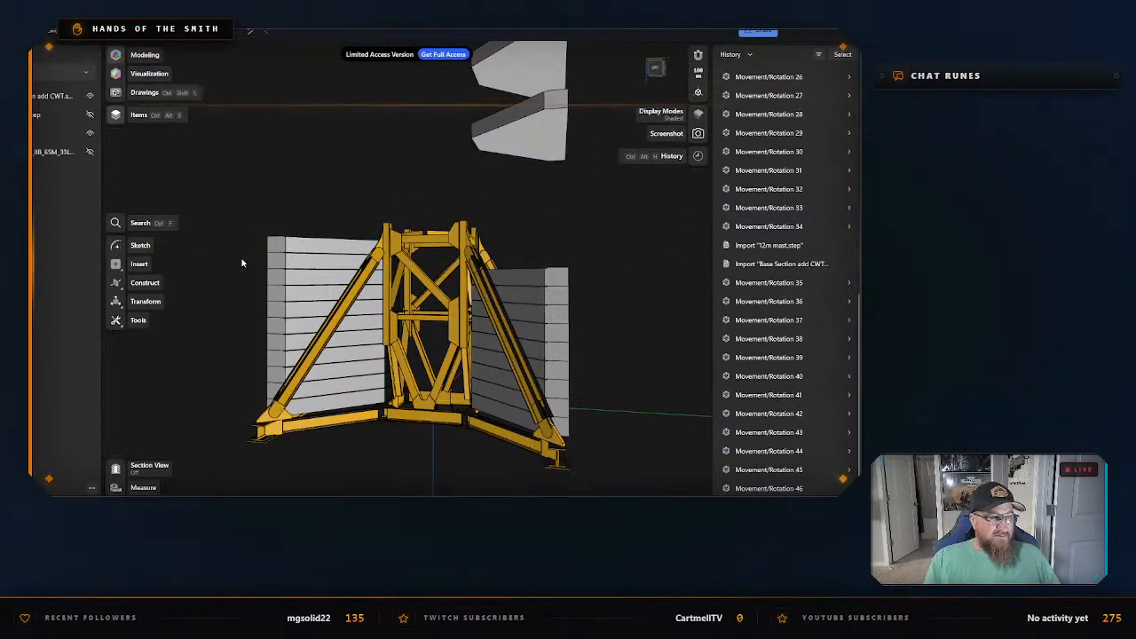
Select all eleven blocks of the taller ballast stack and move them sideways along the green axis, clear of the yellow base frame.
right_drag(365, 210, 423, 178)
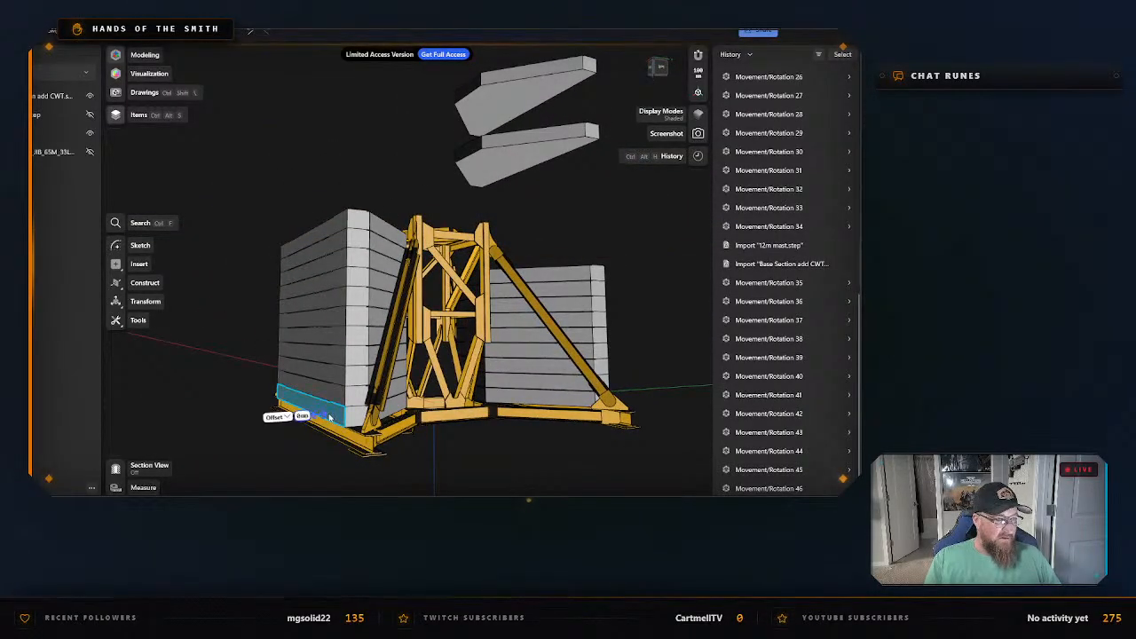
double_click(329, 417)
double_click(299, 388)
click(299, 371)
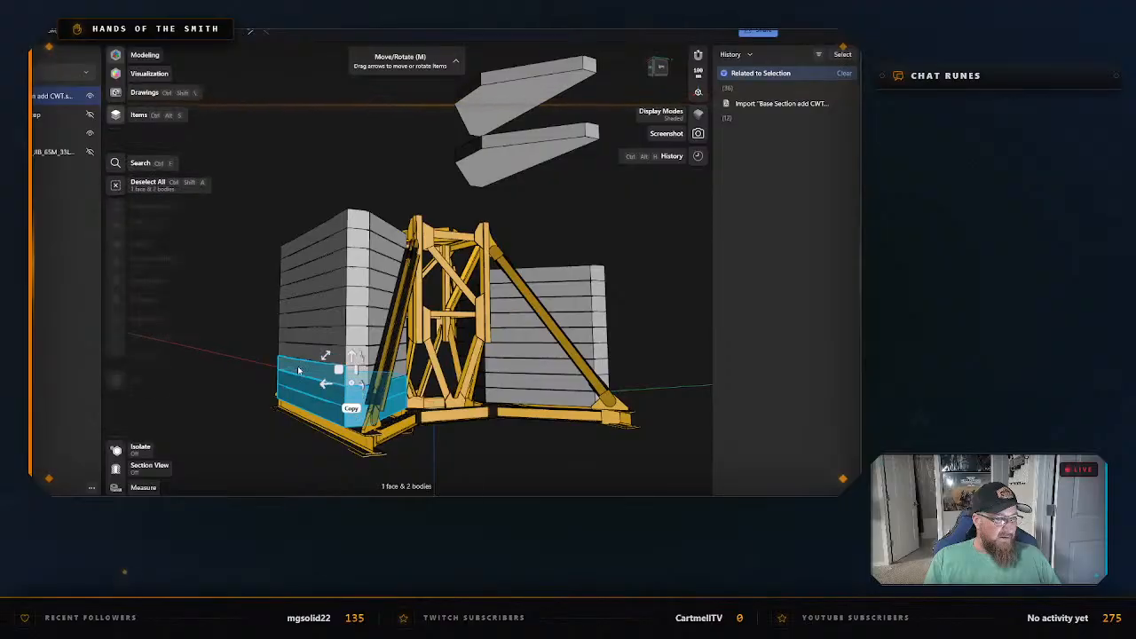
click(298, 371)
double_click(300, 356)
double_click(302, 340)
click(303, 324)
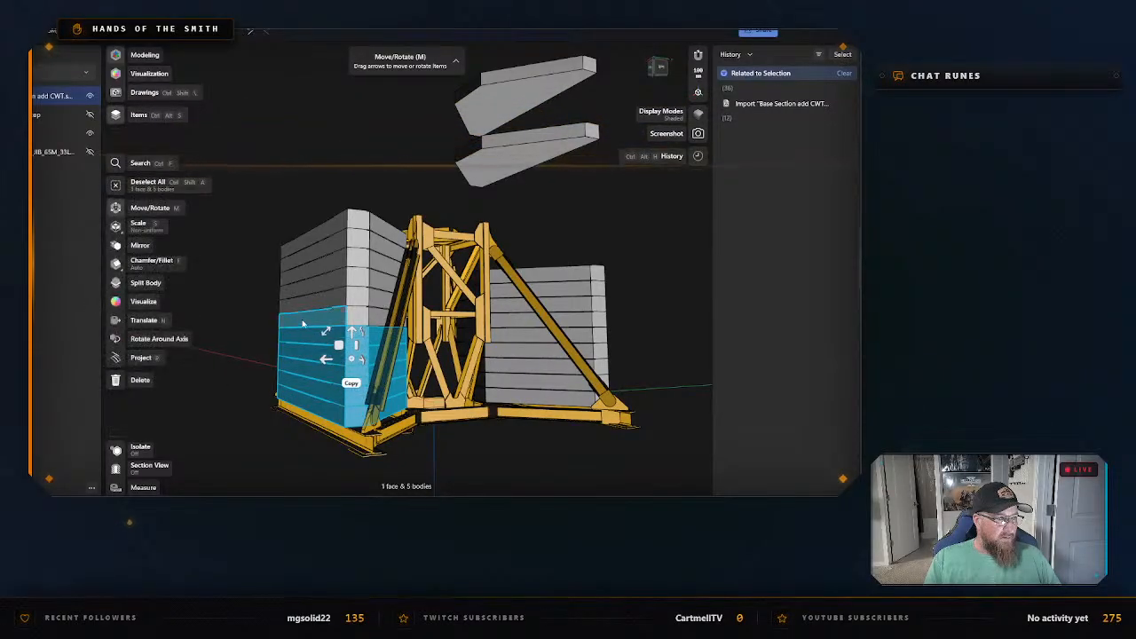
click(308, 322)
double_click(308, 304)
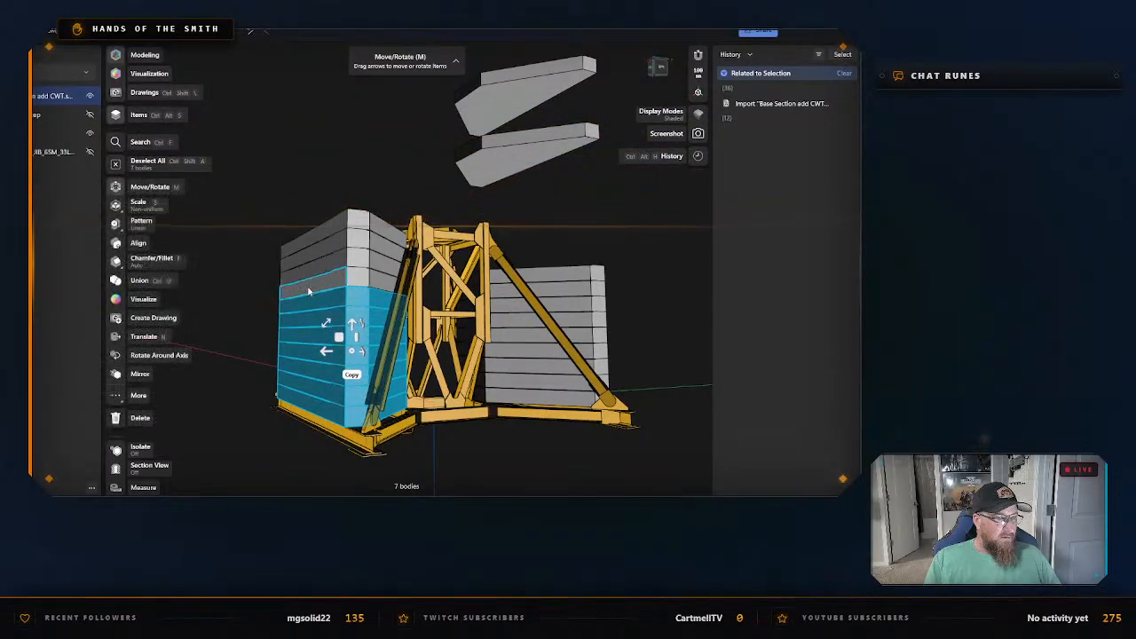
double_click(310, 287)
double_click(314, 269)
double_click(318, 252)
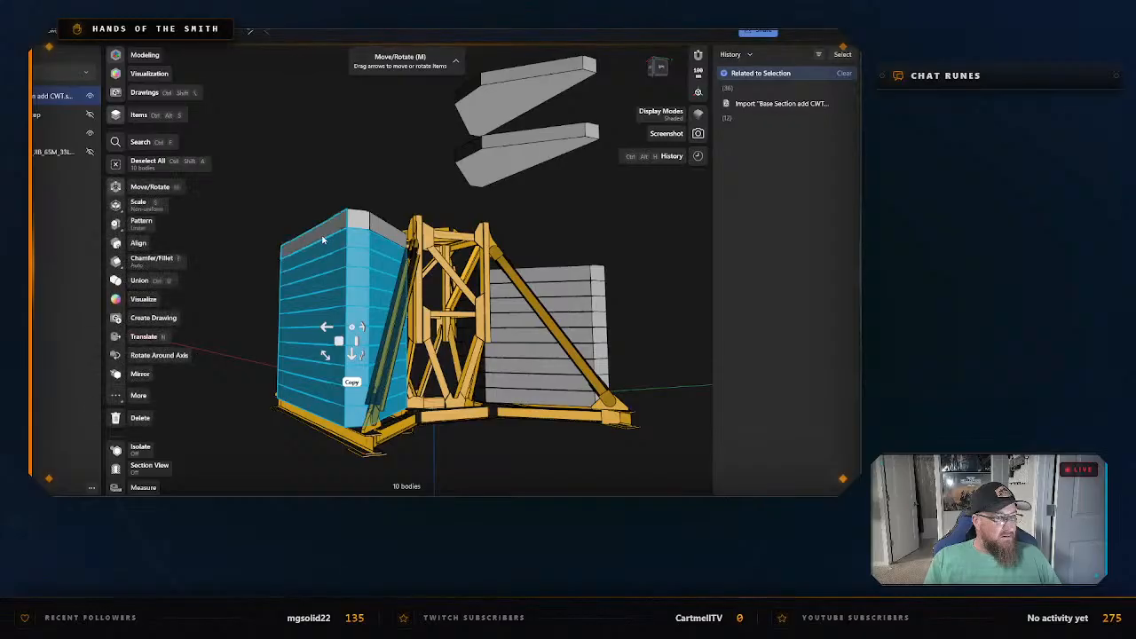
double_click(323, 235)
scroll(329, 359, down, 3)
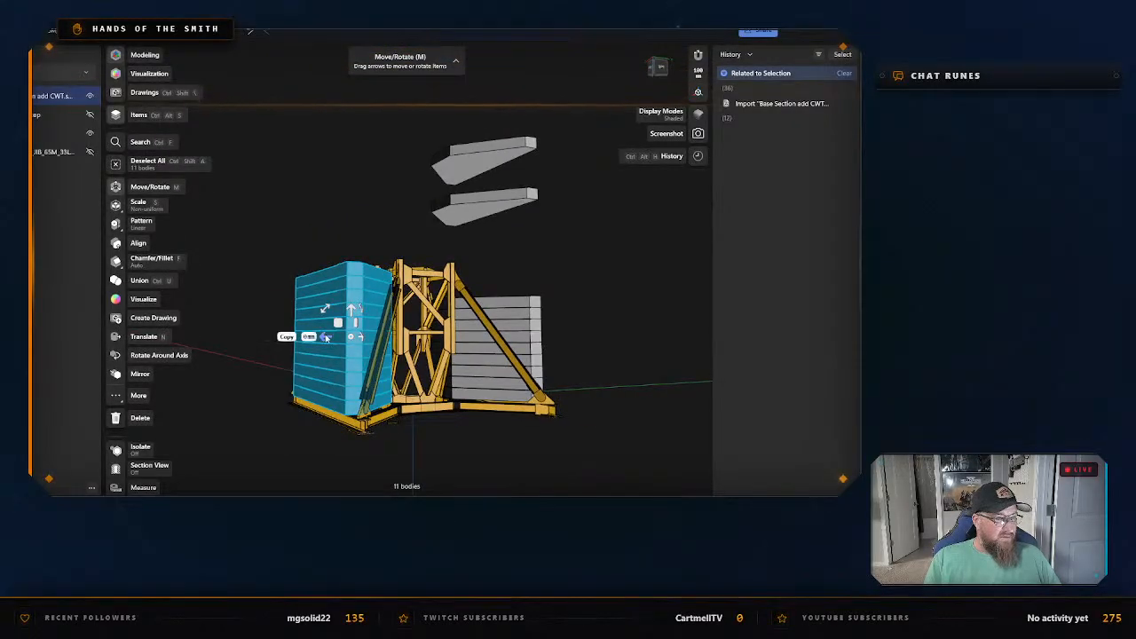
drag(324, 339, 205, 349)
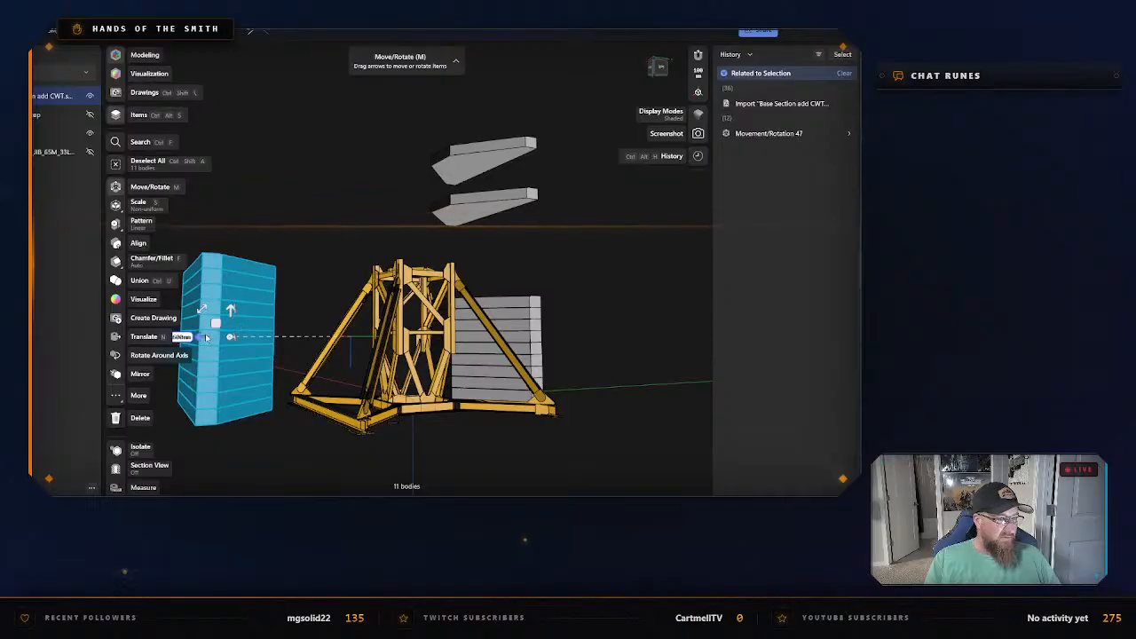
drag(206, 338, 195, 339)
click(331, 242)
Select all nine blocks of the shorter ballast stack and move them 5,600 mm outward along the green axis, away from the frame.
right_drag(331, 243, 304, 257)
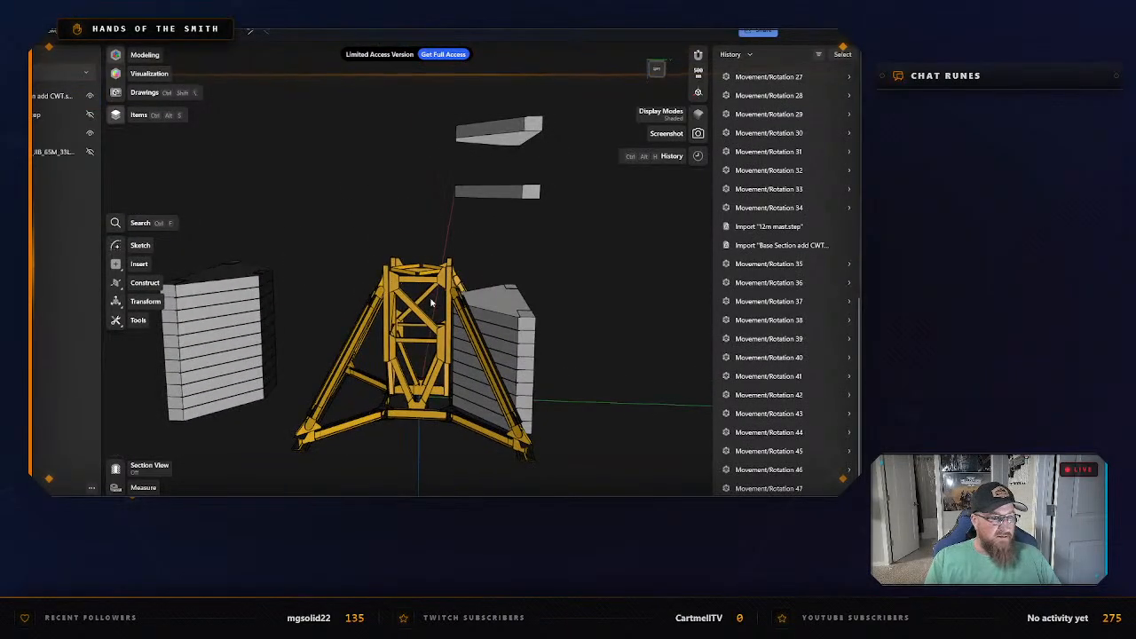
click(475, 412)
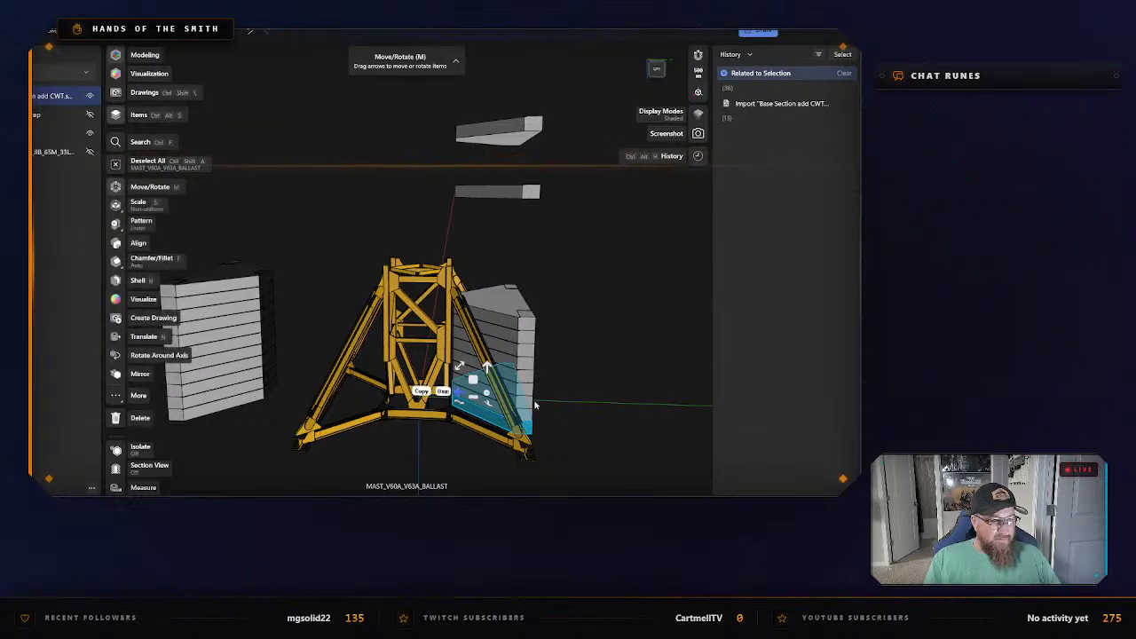
scroll(571, 430, up, 3)
right_drag(648, 420, 472, 349)
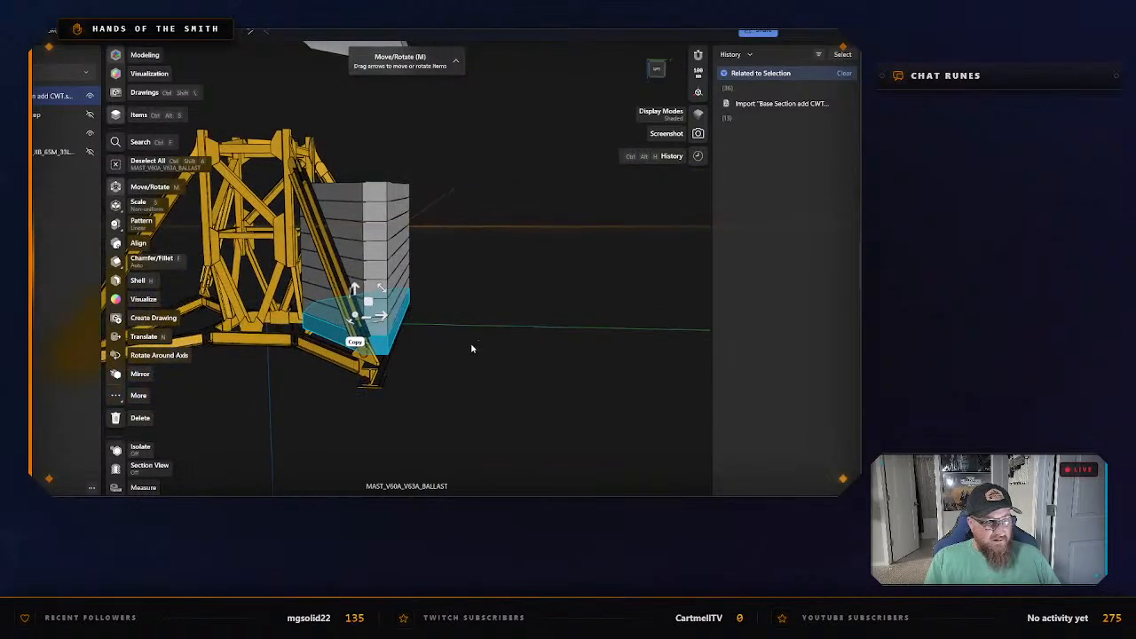
drag(386, 330, 382, 307)
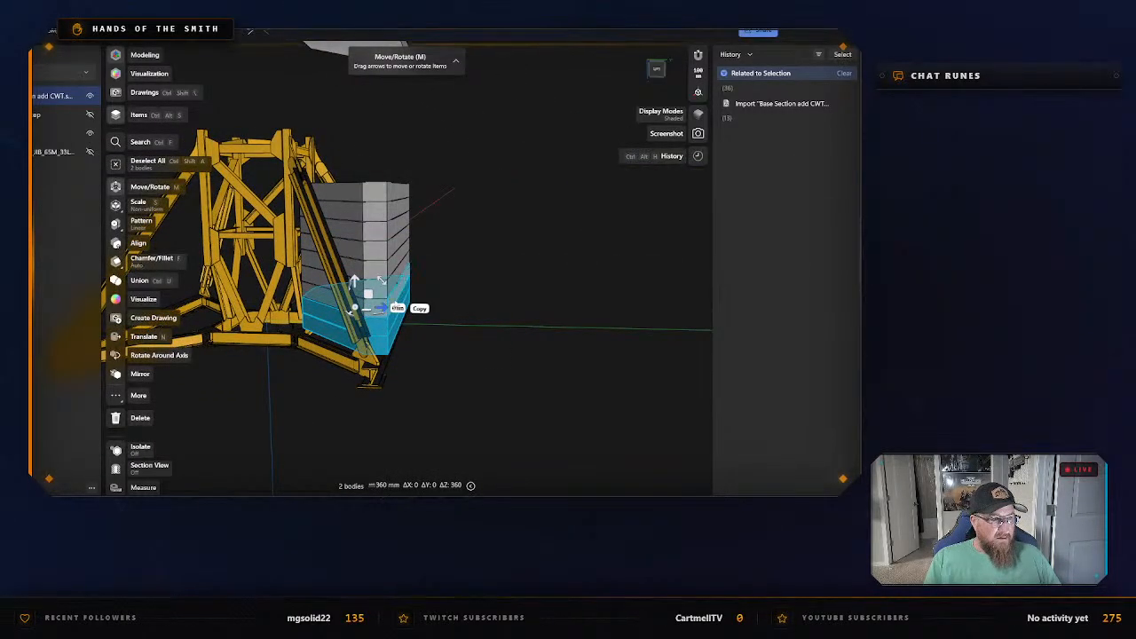
click(398, 296)
click(397, 273)
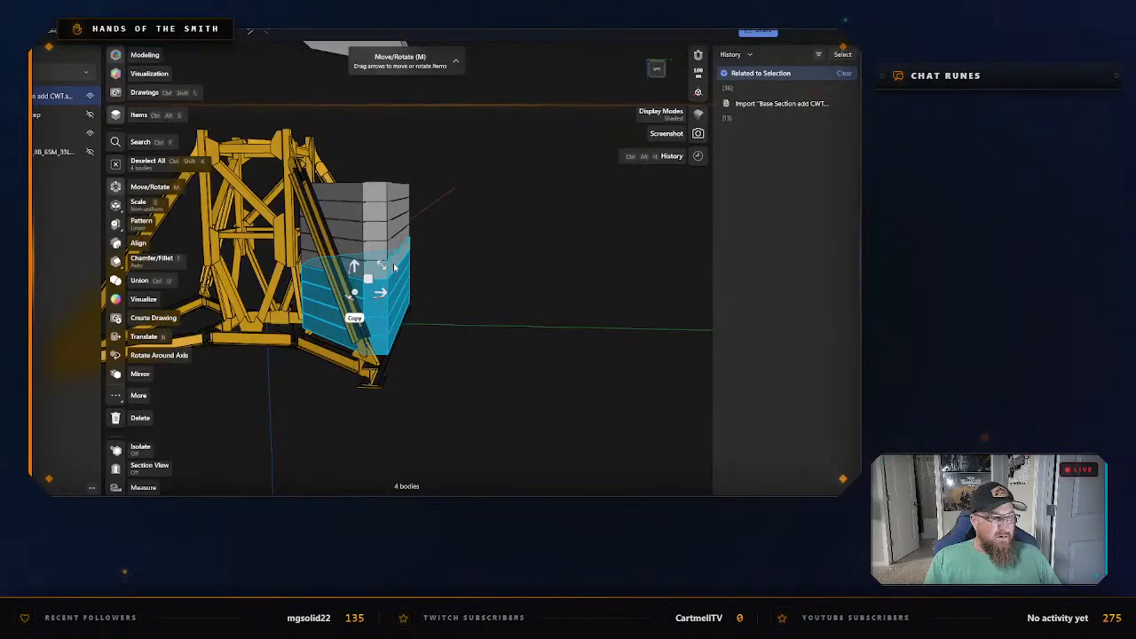
click(394, 252)
click(396, 231)
click(396, 213)
click(398, 195)
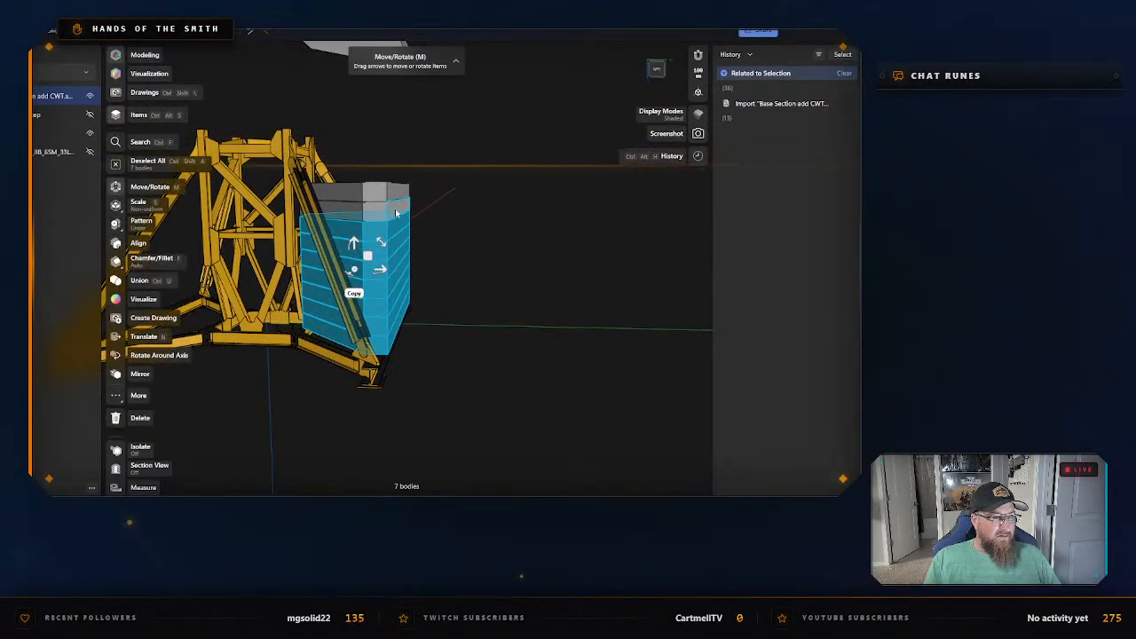
click(399, 195)
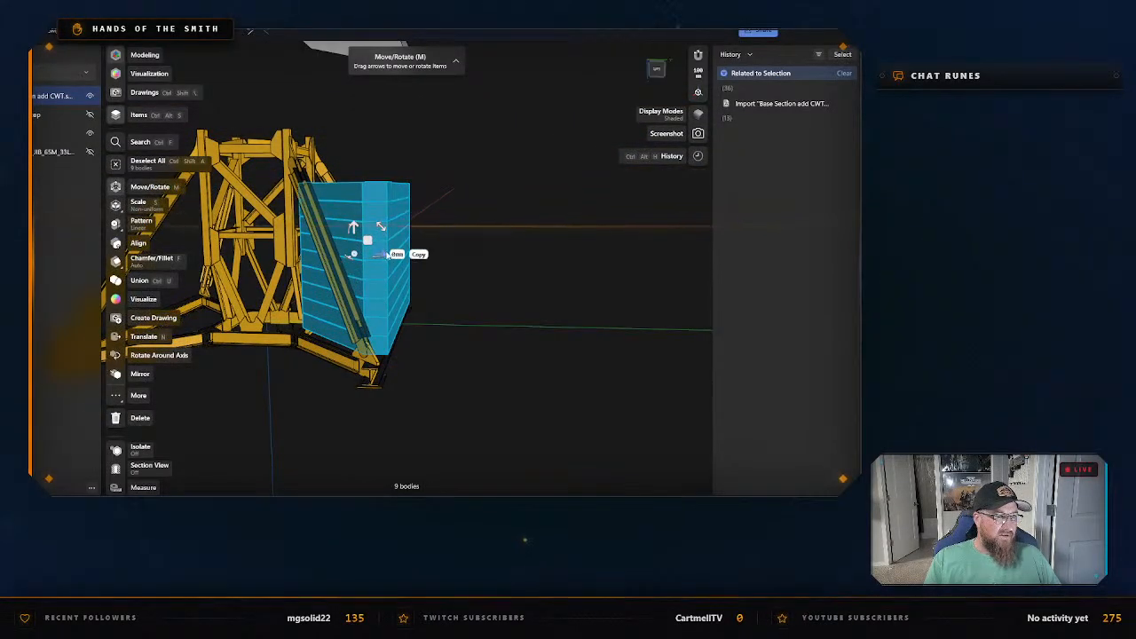
drag(387, 255, 474, 189)
scroll(455, 159, down, 2)
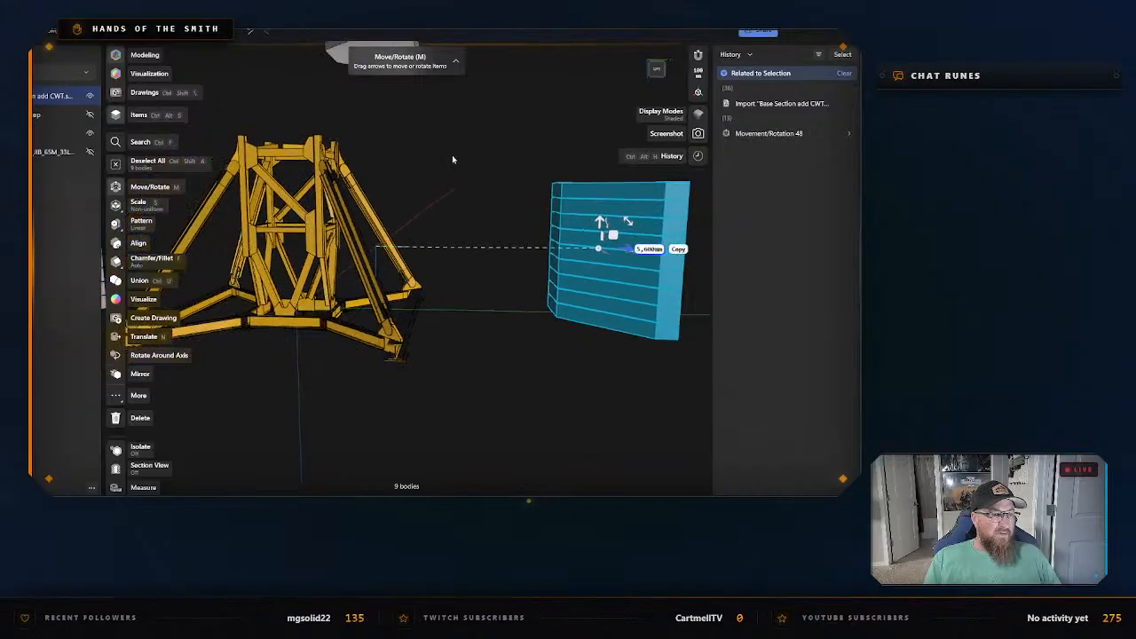
Move the two ballast blocks floating above the frame sideways along the green axis, toward the space above the nine-block stack.
middle_drag(422, 145, 443, 313)
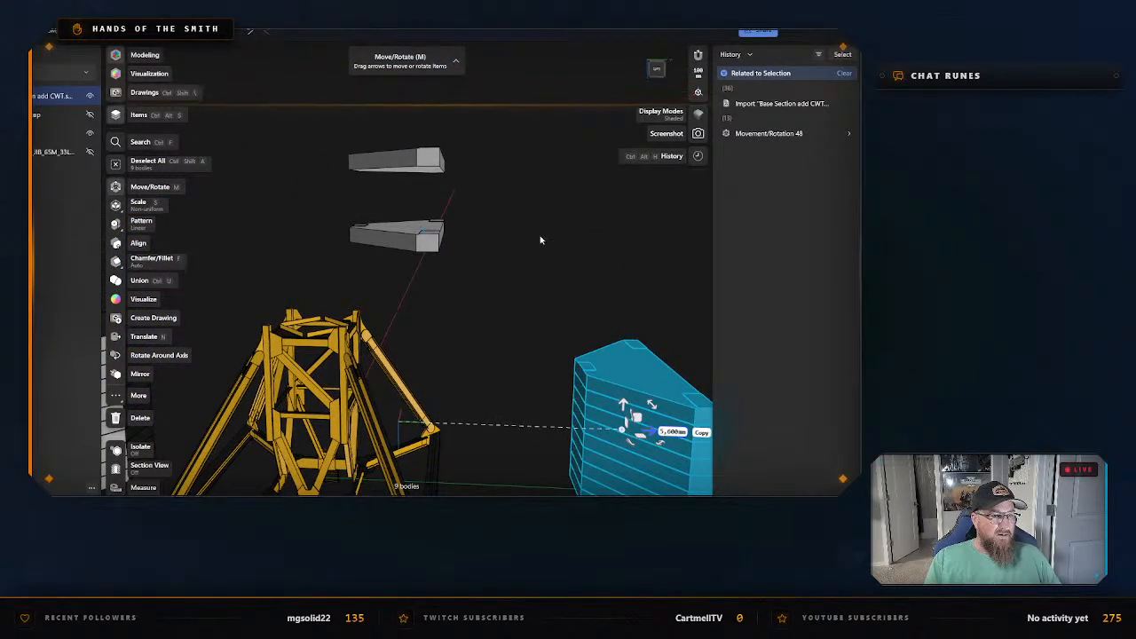
click(540, 241)
double_click(395, 239)
double_click(393, 161)
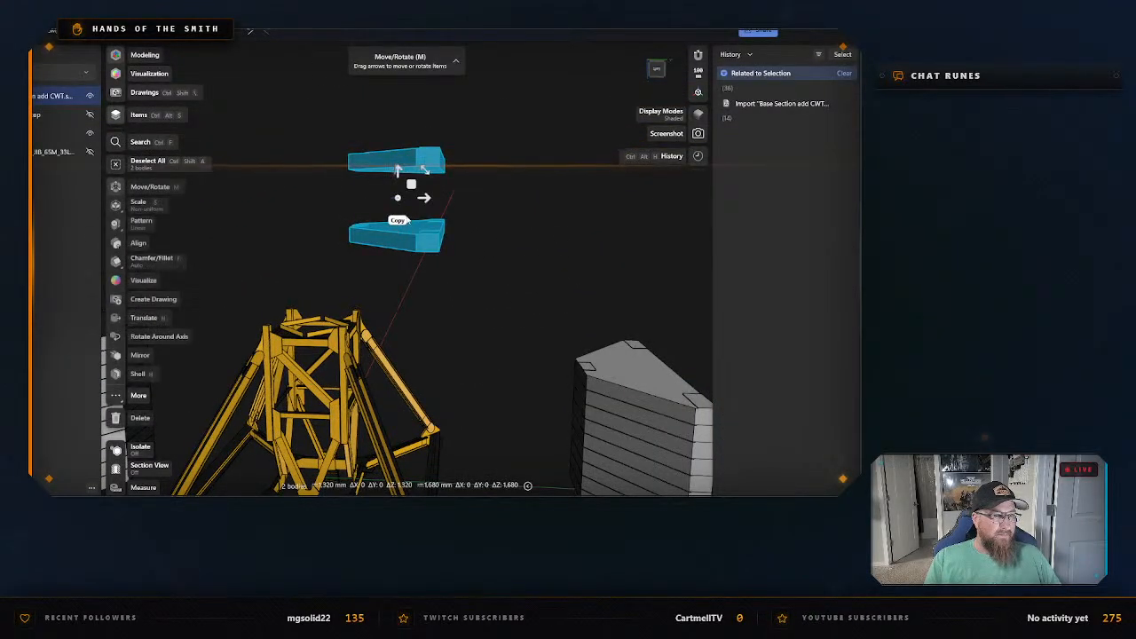
drag(426, 202, 650, 218)
click(499, 309)
Examine the yellow base frame between the separated ballast stacks from several angles.
scroll(495, 314, down, 3)
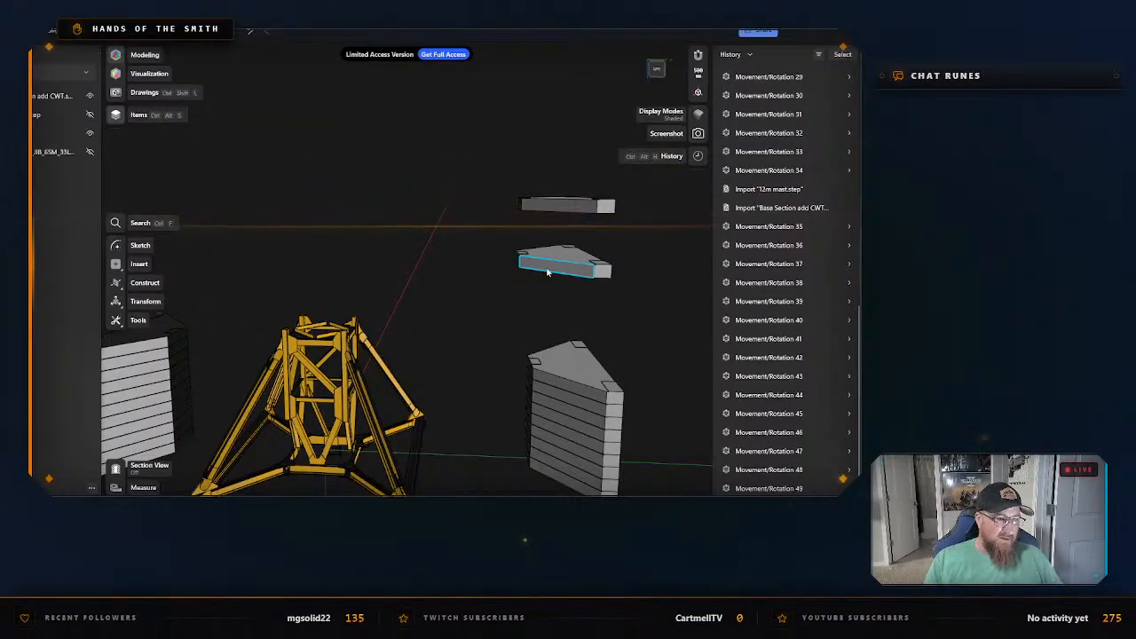
middle_drag(452, 376, 552, 311)
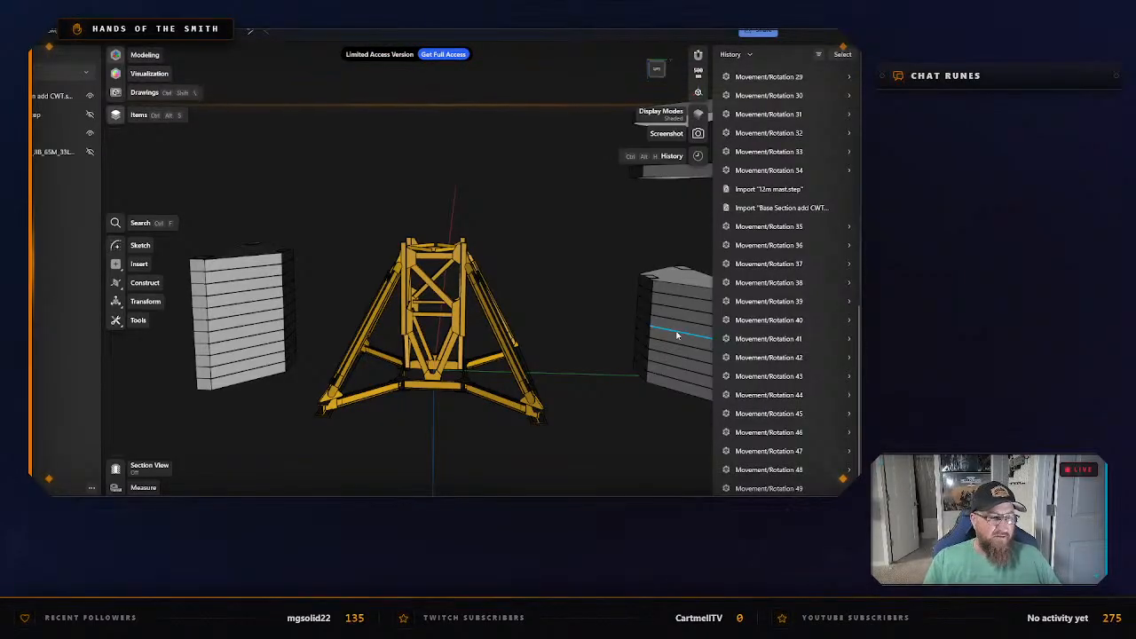
scroll(435, 430, up, 1)
scroll(421, 445, up, 1)
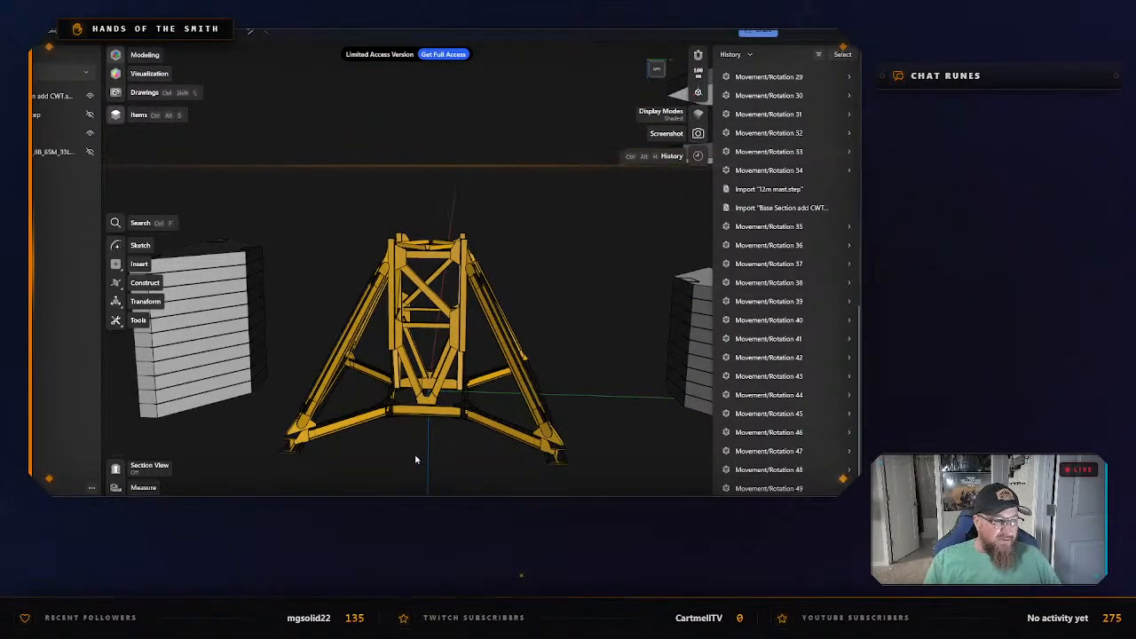
middle_drag(444, 468, 477, 431)
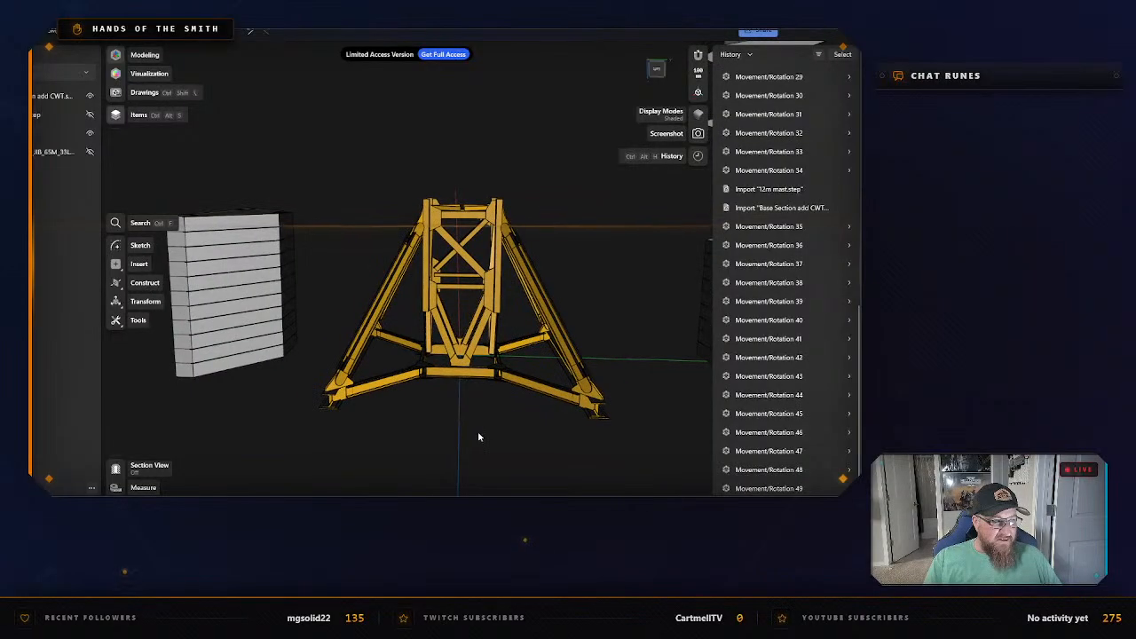
mouse_move(469, 438)
mouse_down()
mouse_move(481, 430)
mouse_move(472, 436)
mouse_up()
mouse_move(473, 436)
middle_down()
mouse_move(495, 429)
mouse_move(470, 434)
middle_up()
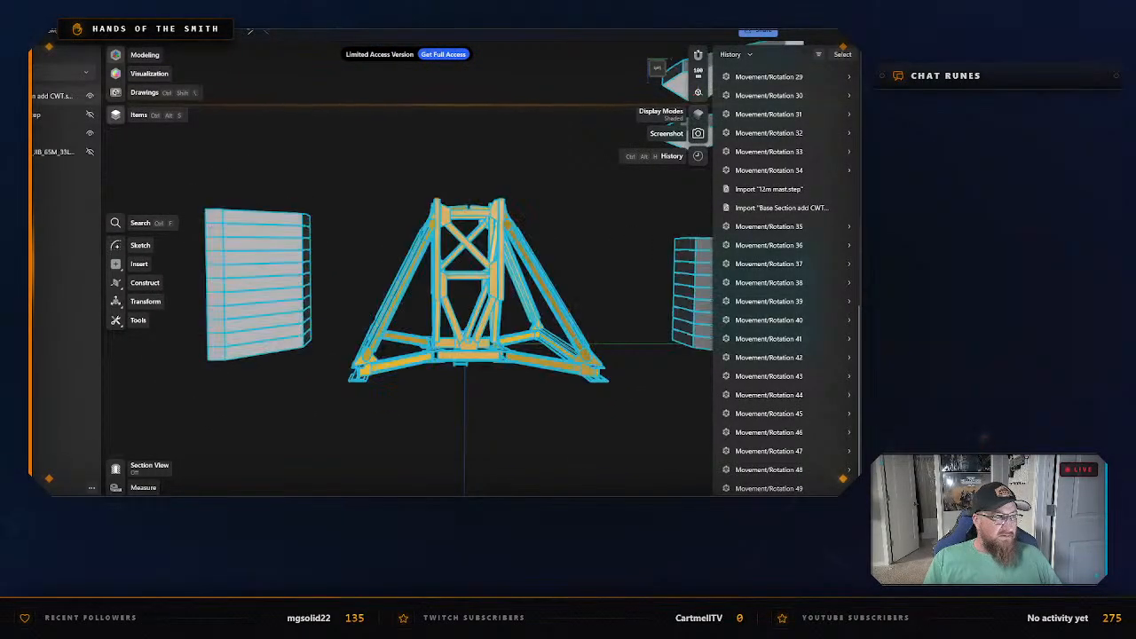
click(36, 95)
click(36, 95)
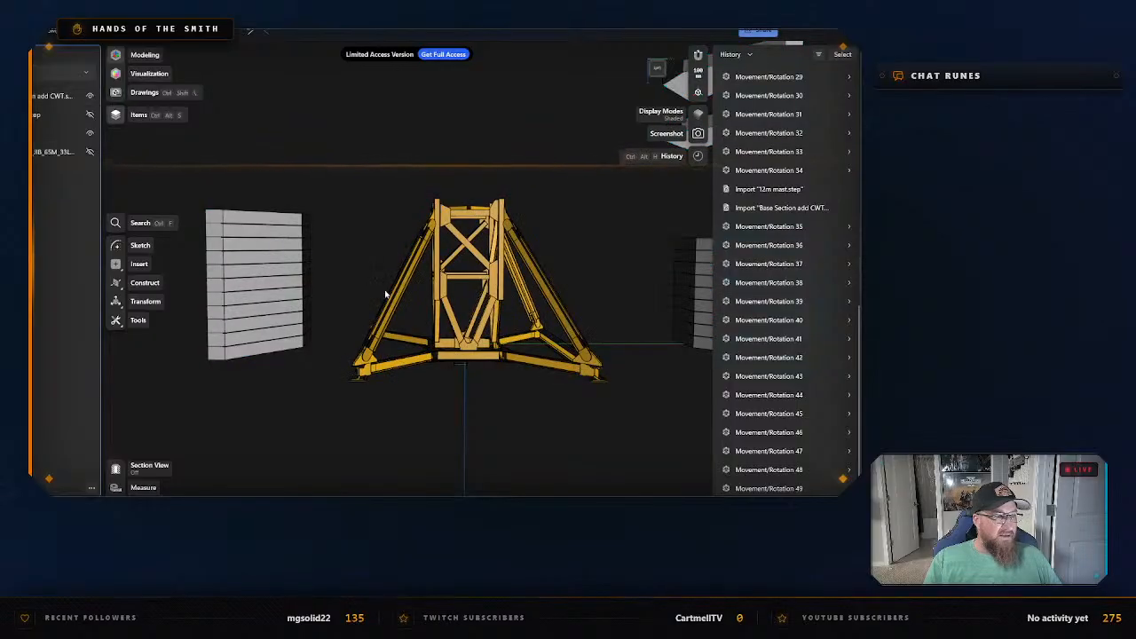
Area-select the eleven-block ballast stack and move it farther outward from the base frame.
scroll(532, 429, down, 3)
middle_drag(532, 429, 581, 424)
click(280, 266)
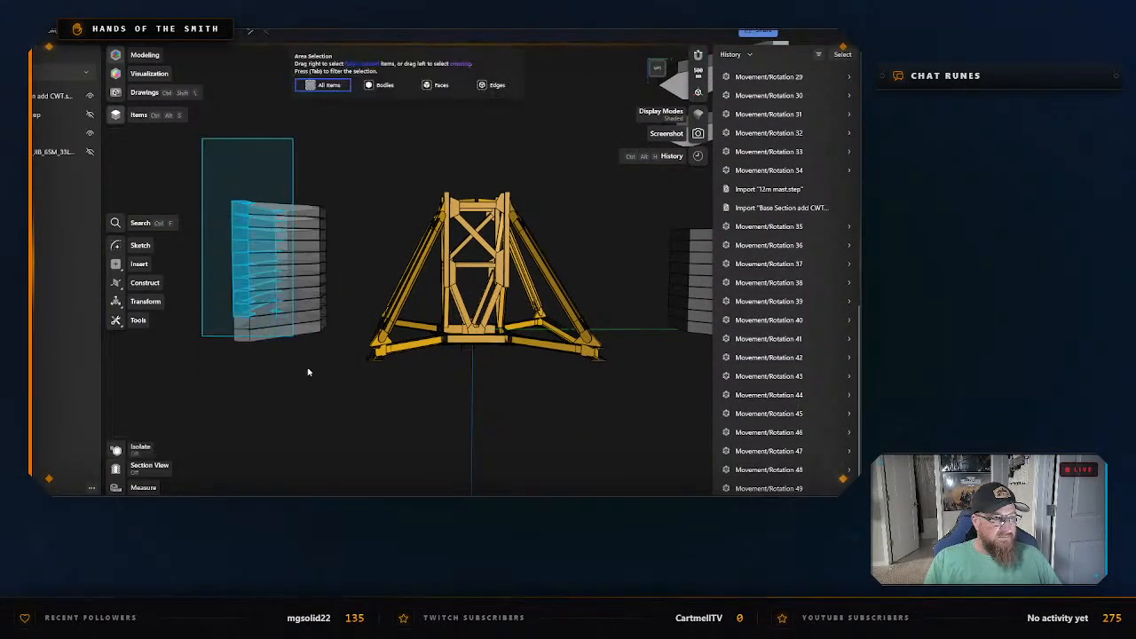
key(m)
middle_drag(435, 370, 400, 365)
drag(386, 252, 175, 250)
click(607, 325)
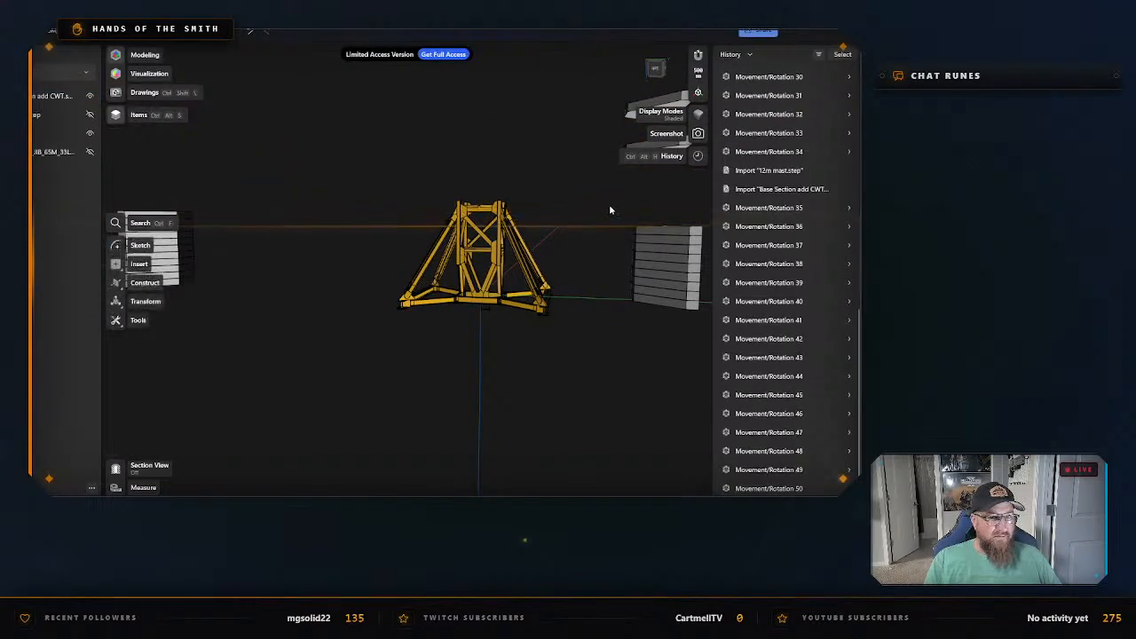
Area-select the nine-block ballast stack and move it farther out along the green axis, well away from the frame.
drag(609, 204, 736, 362)
drag(636, 264, 762, 271)
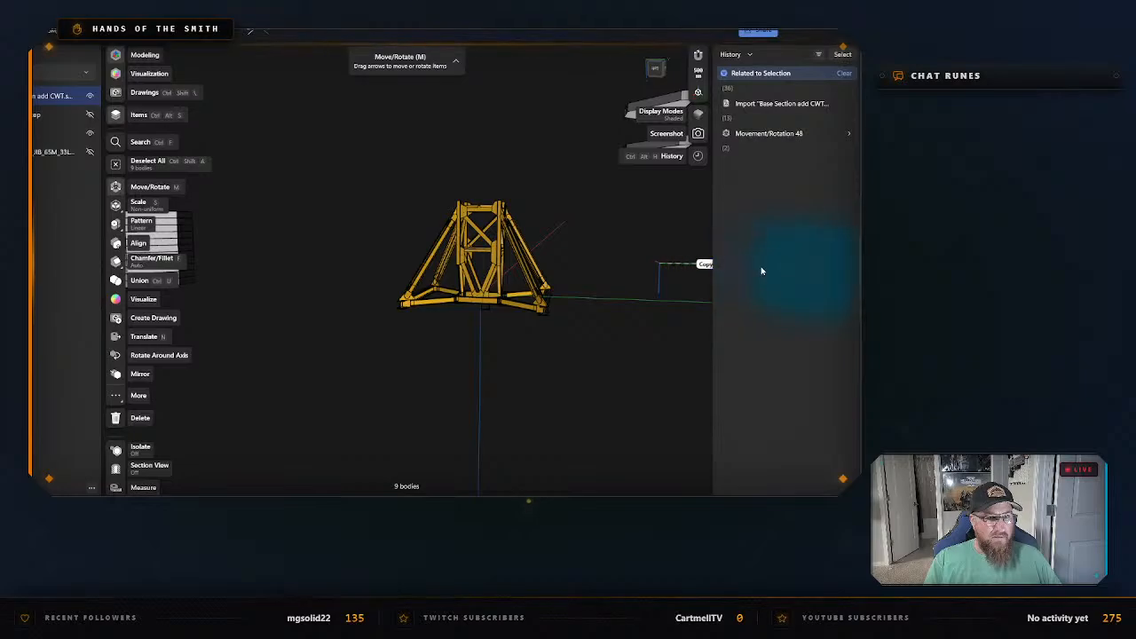
click(580, 350)
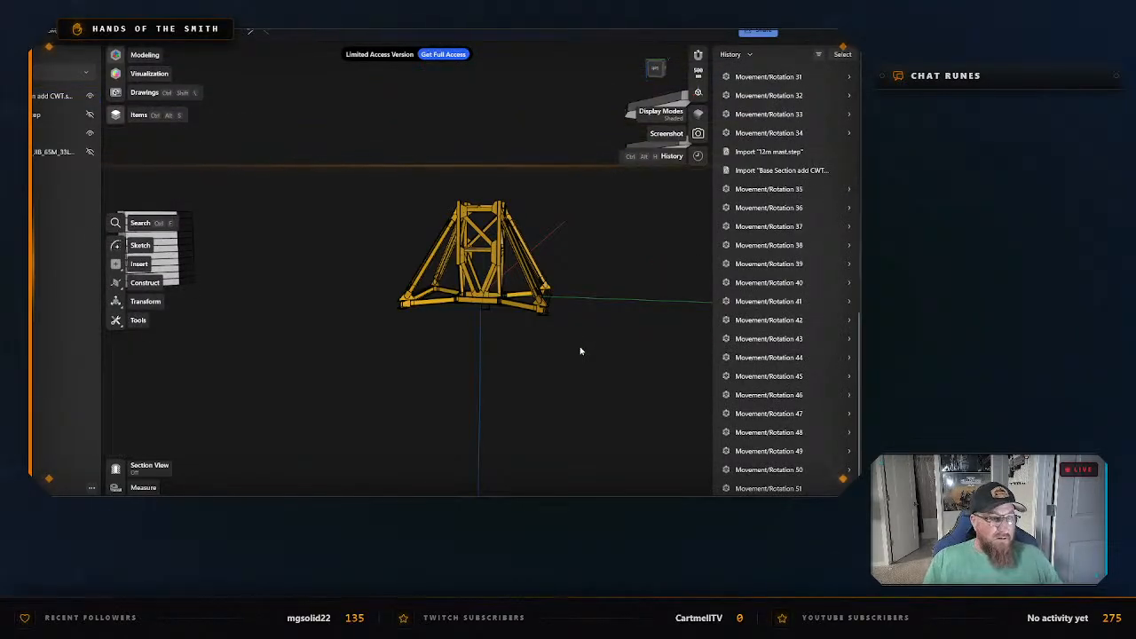
Select the two V-shaped bottom girders and move them together about 7,200 mm forward, out from beneath the mast part and struts.
scroll(578, 296, up, 3)
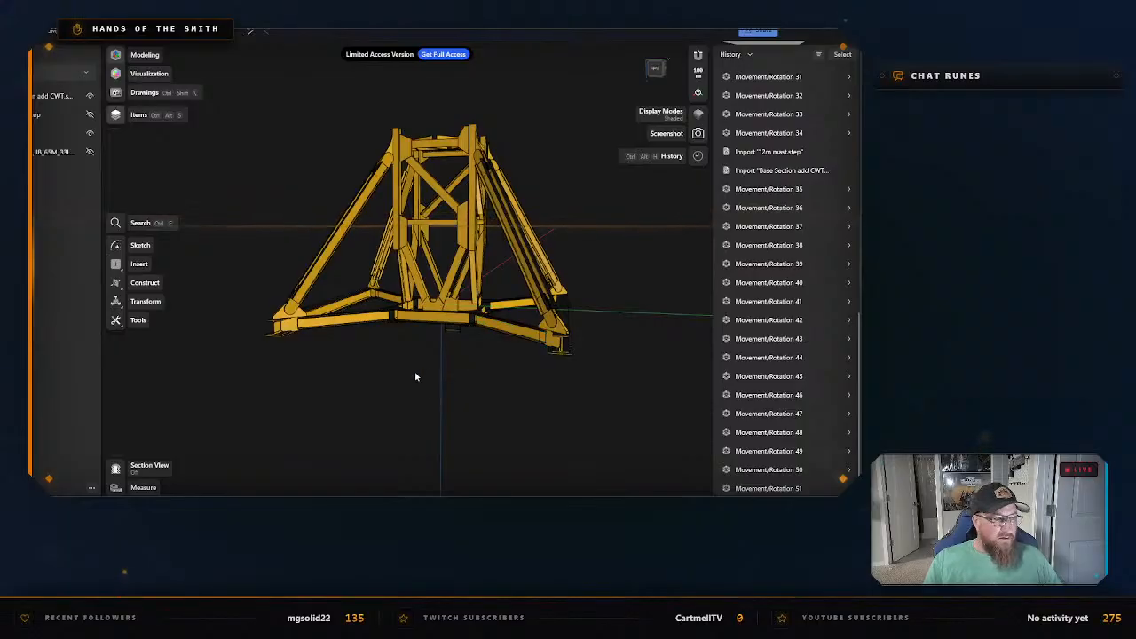
middle_drag(417, 377, 426, 404)
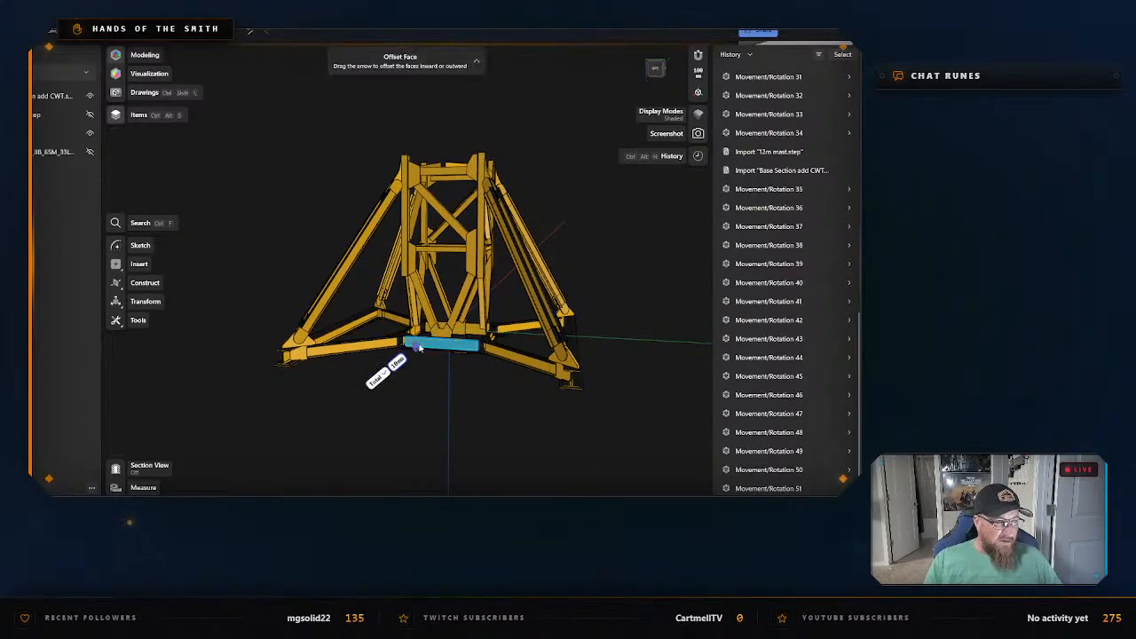
click(418, 347)
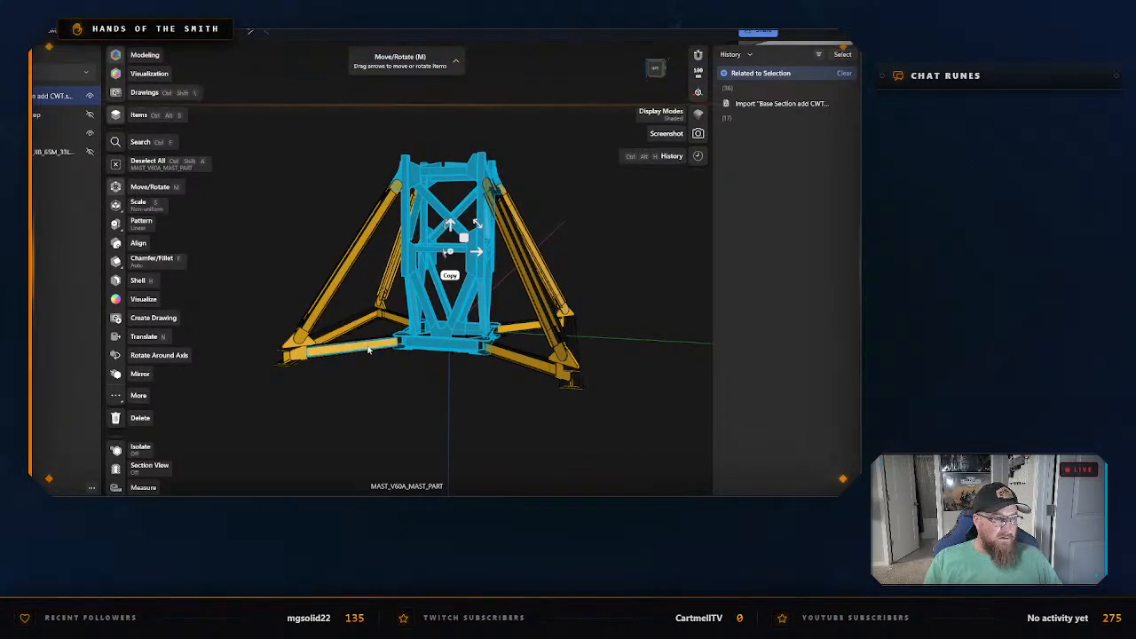
click(383, 352)
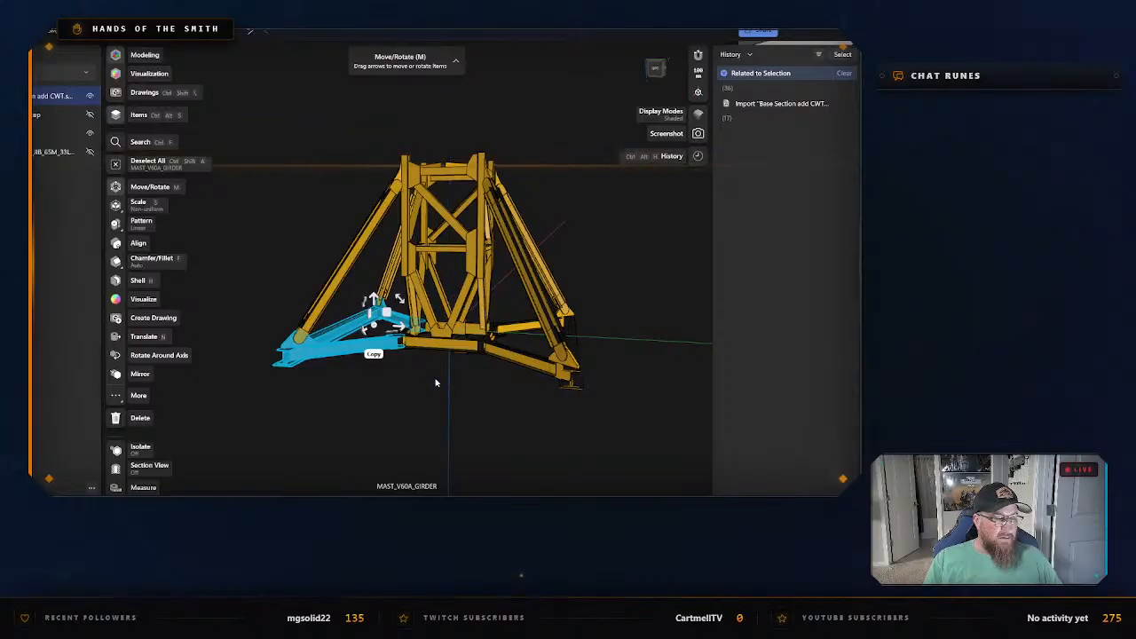
click(507, 360)
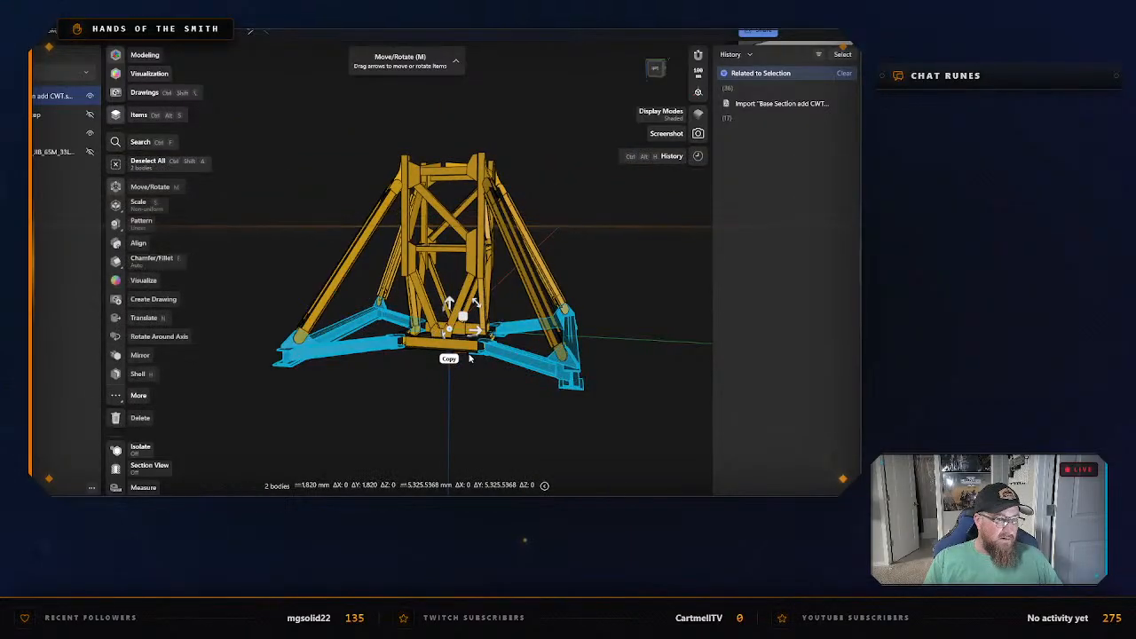
drag(441, 336, 330, 436)
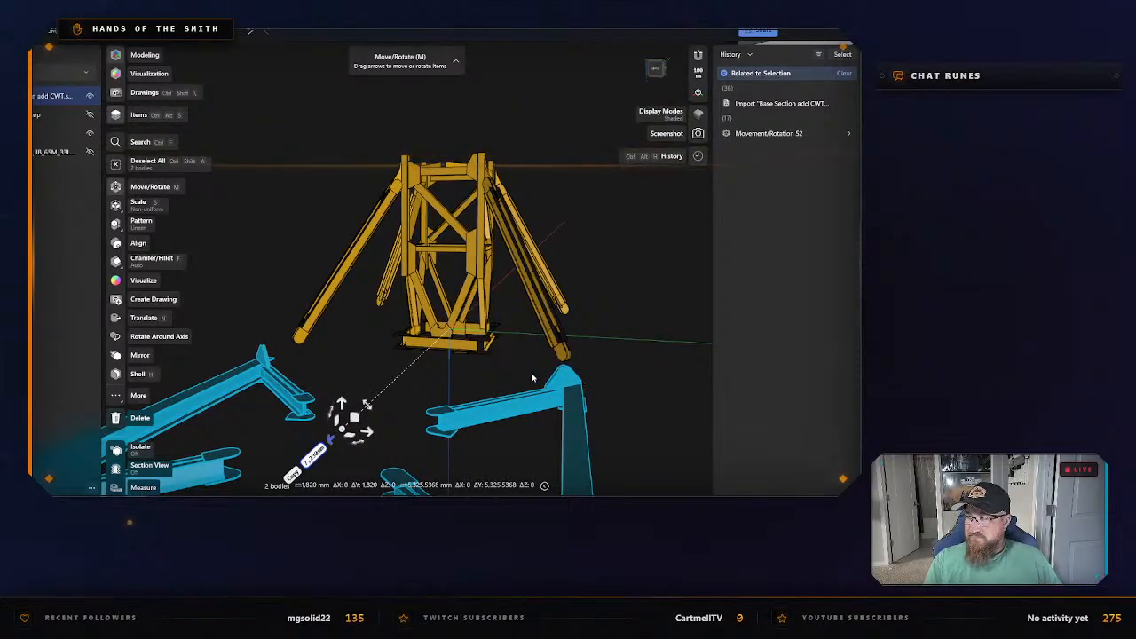
right_drag(433, 366, 511, 363)
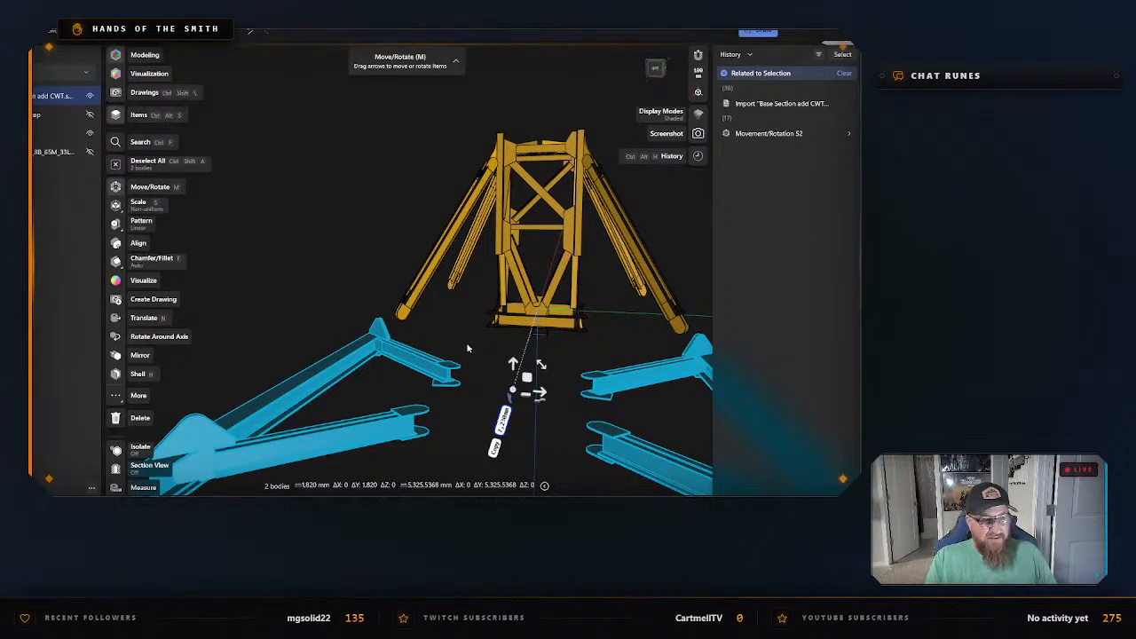
right_drag(464, 347, 422, 278)
click(323, 228)
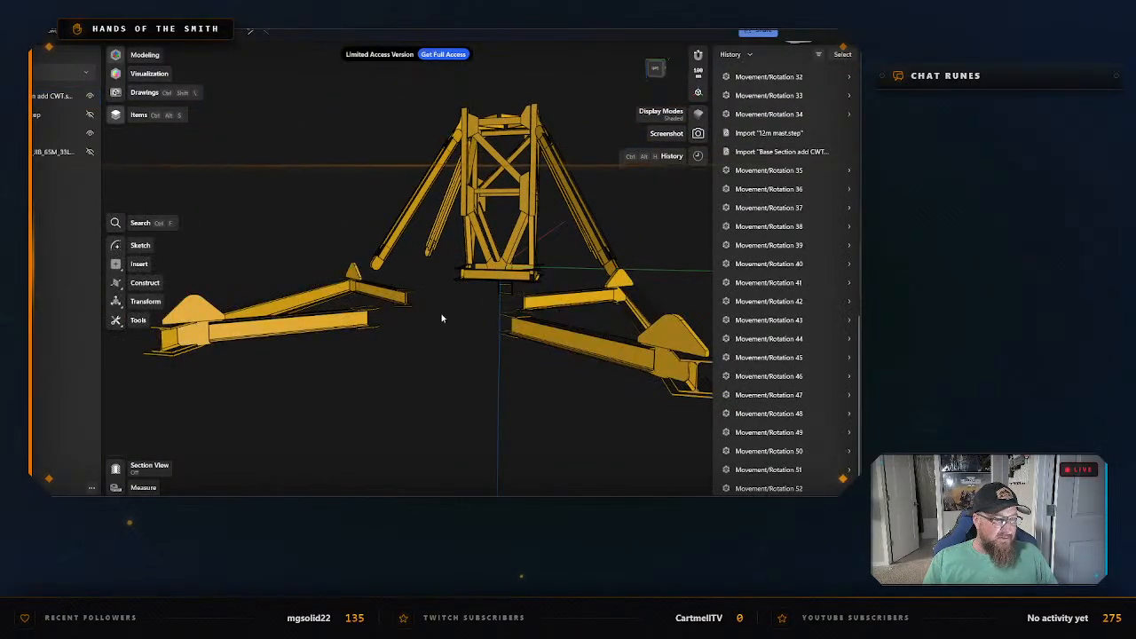
Select all four diagonal struts around the mast part and move them together along the green axis, clear of the mast part.
mouse_move(441, 317)
right_down()
mouse_move(440, 343)
mouse_move(448, 319)
right_up()
key(m)
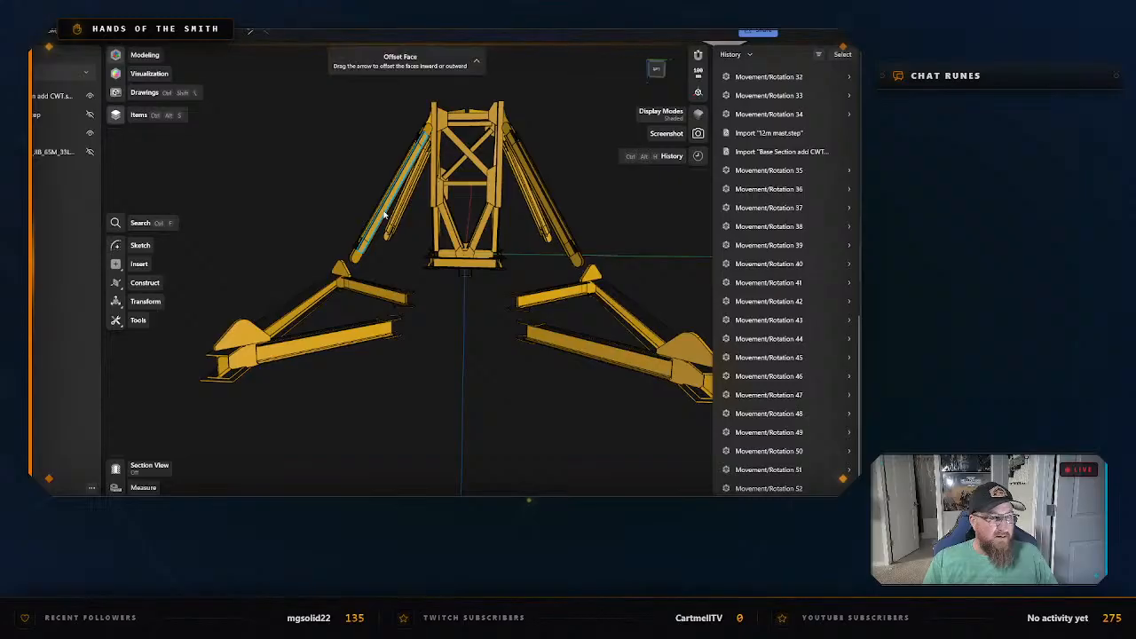
click(395, 191)
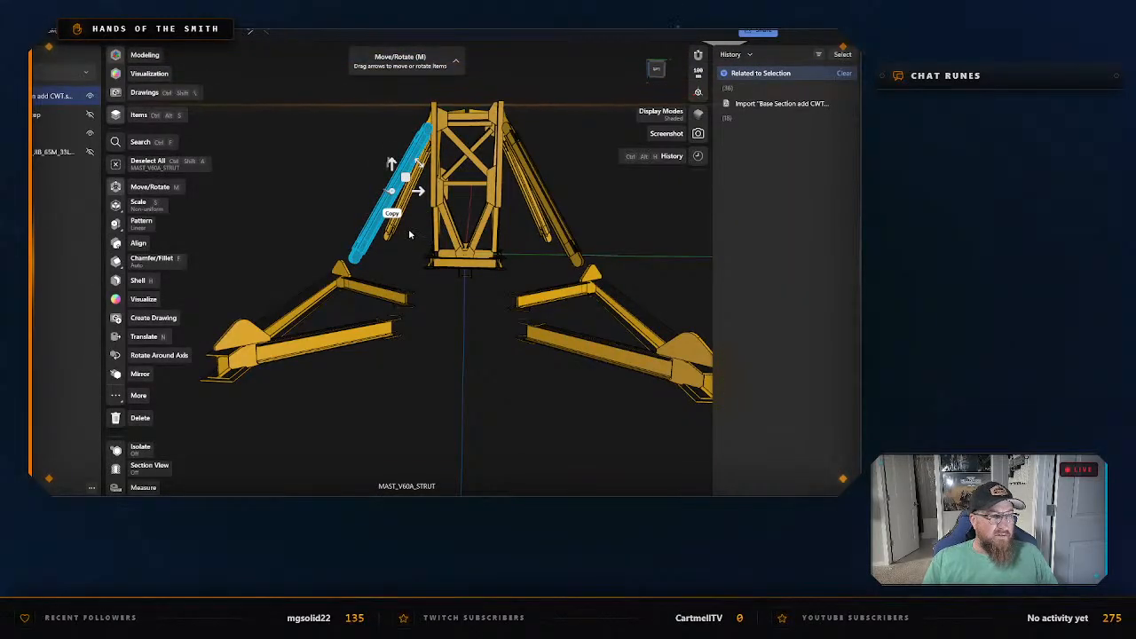
ctrl+click(553, 229)
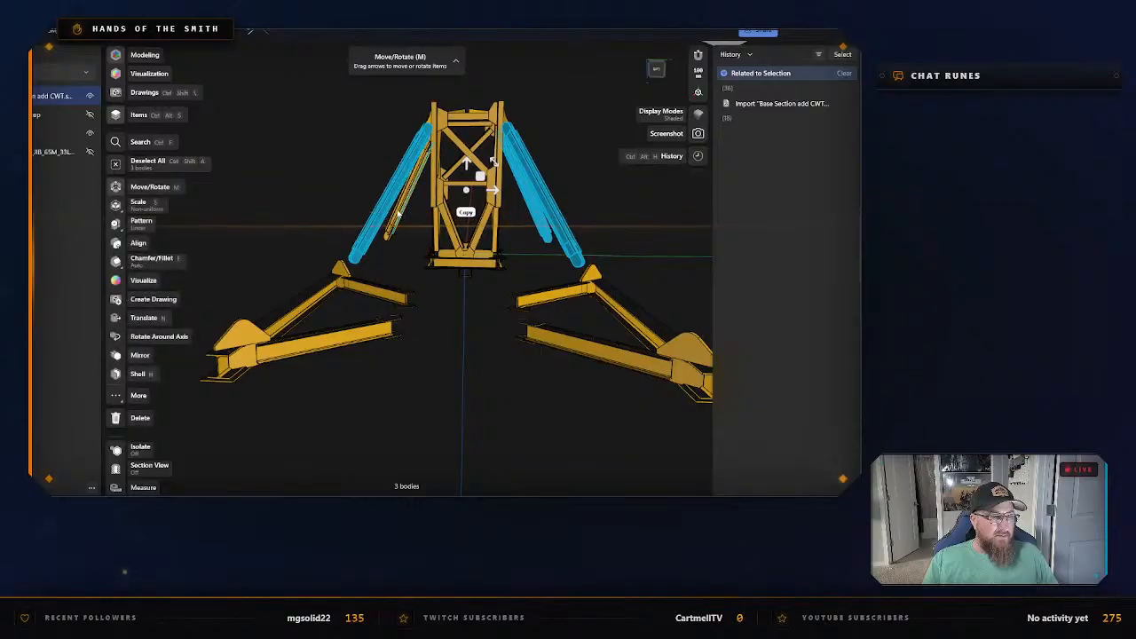
double_click(395, 222)
scroll(421, 229, down, 3)
right_drag(446, 257, 445, 279)
drag(462, 209, 683, 331)
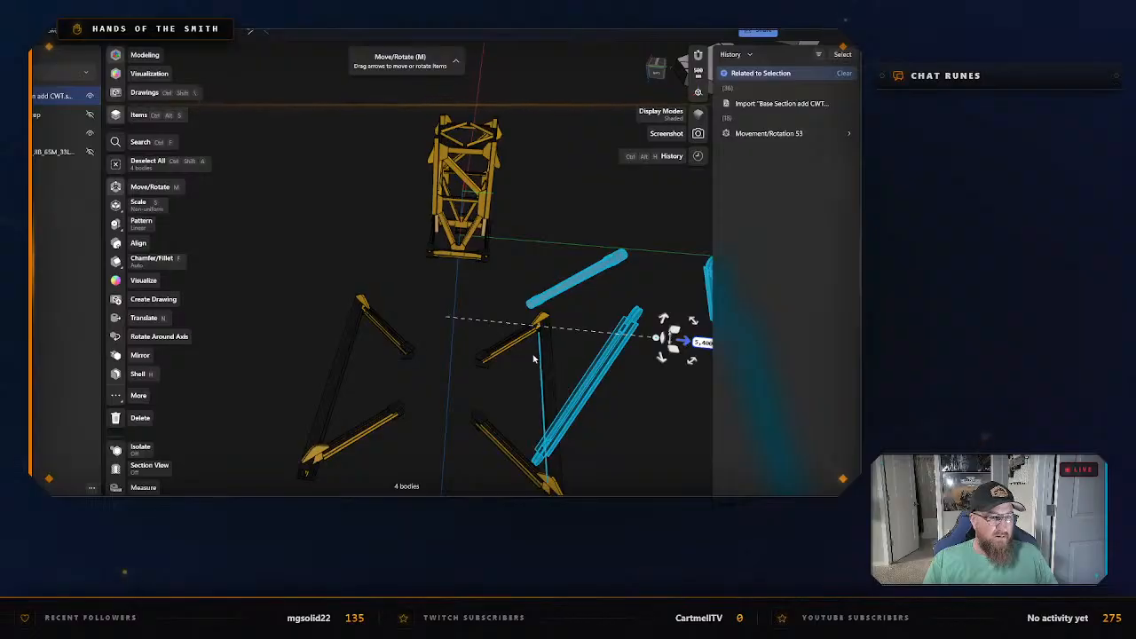
Move the V-shaped girder nearest the relocated struts inward along the green axis, closer to the opposite girder.
click(500, 408)
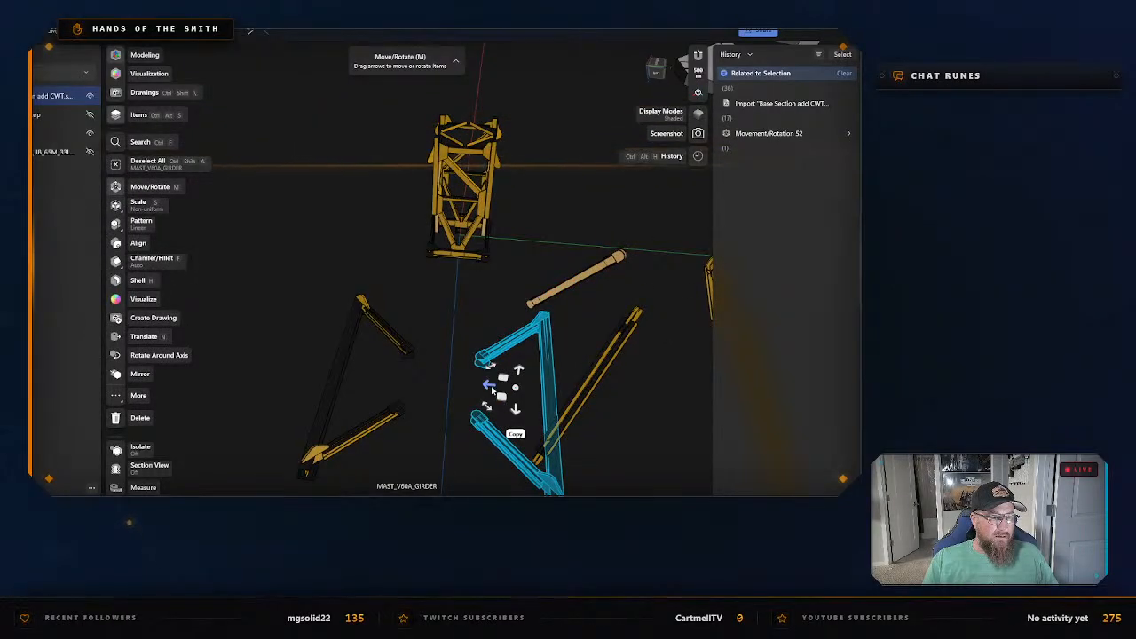
drag(490, 387, 451, 387)
click(483, 302)
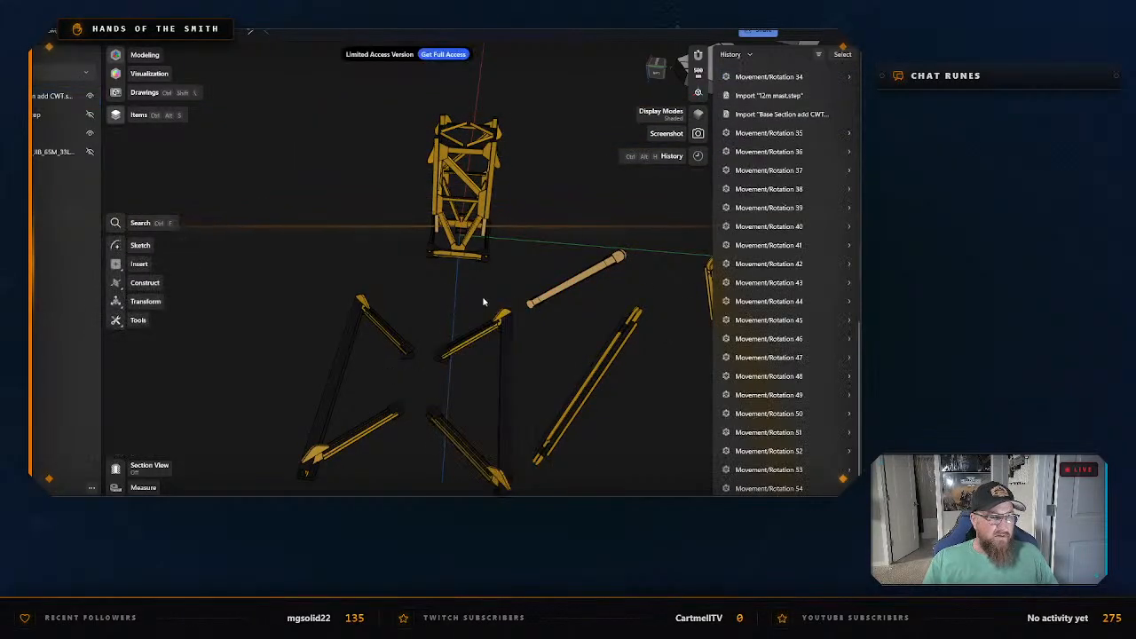
Examine the relocated struts and the girders from several angles to compare their shapes.
scroll(497, 305, down, 3)
scroll(462, 299, up, 3)
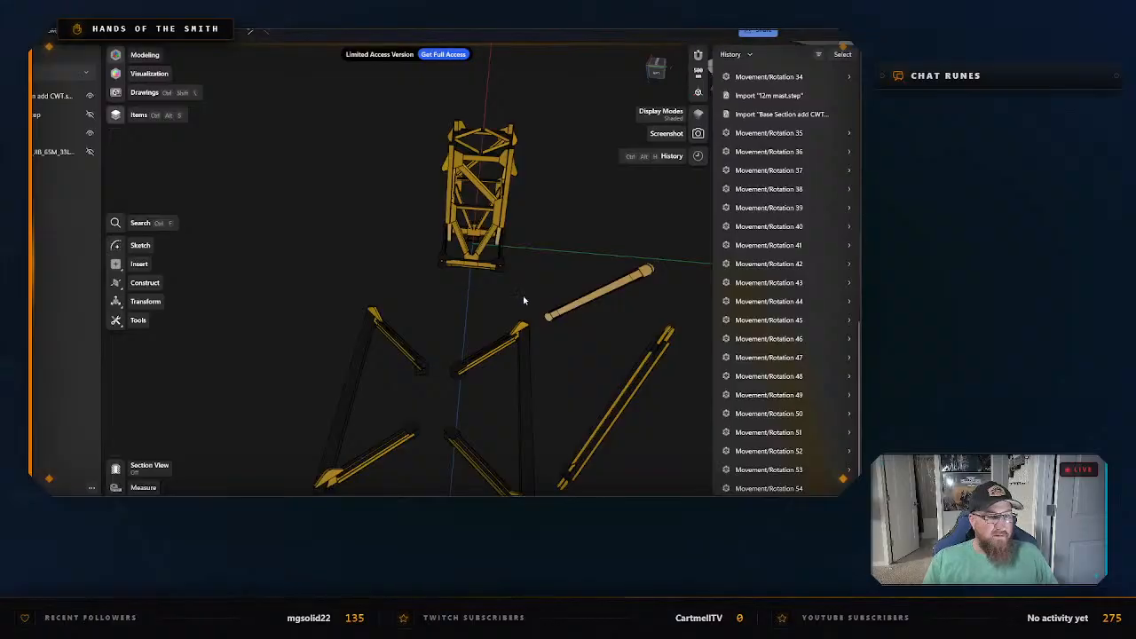
mouse_move(691, 436)
right_down()
mouse_move(634, 391)
mouse_move(684, 424)
right_up()
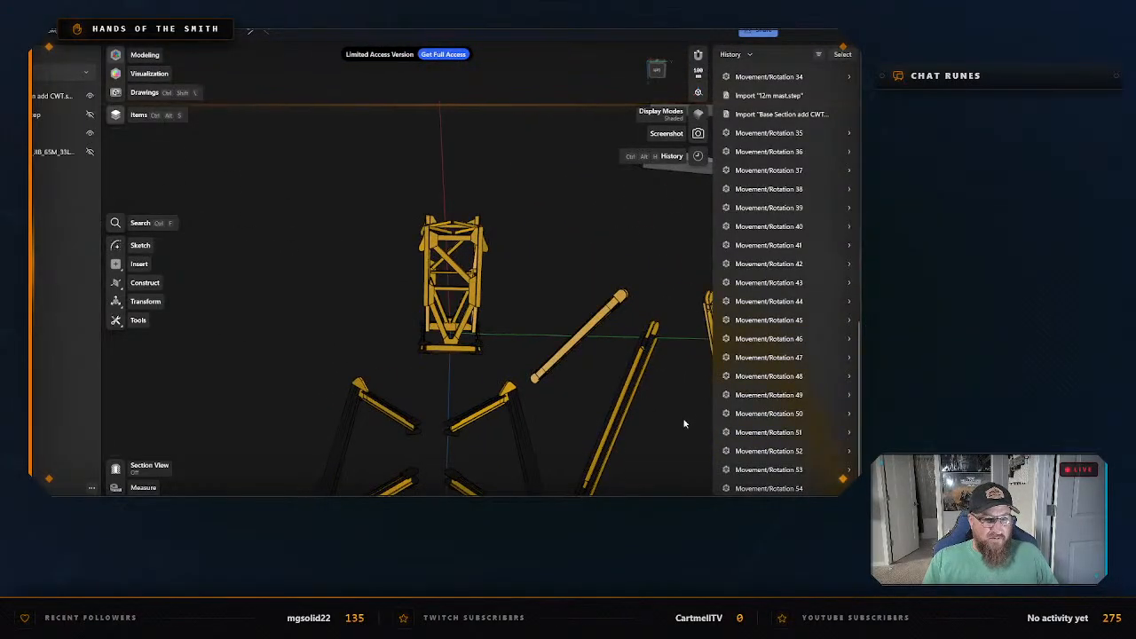
middle_drag(685, 423, 559, 333)
scroll(550, 334, up, 2)
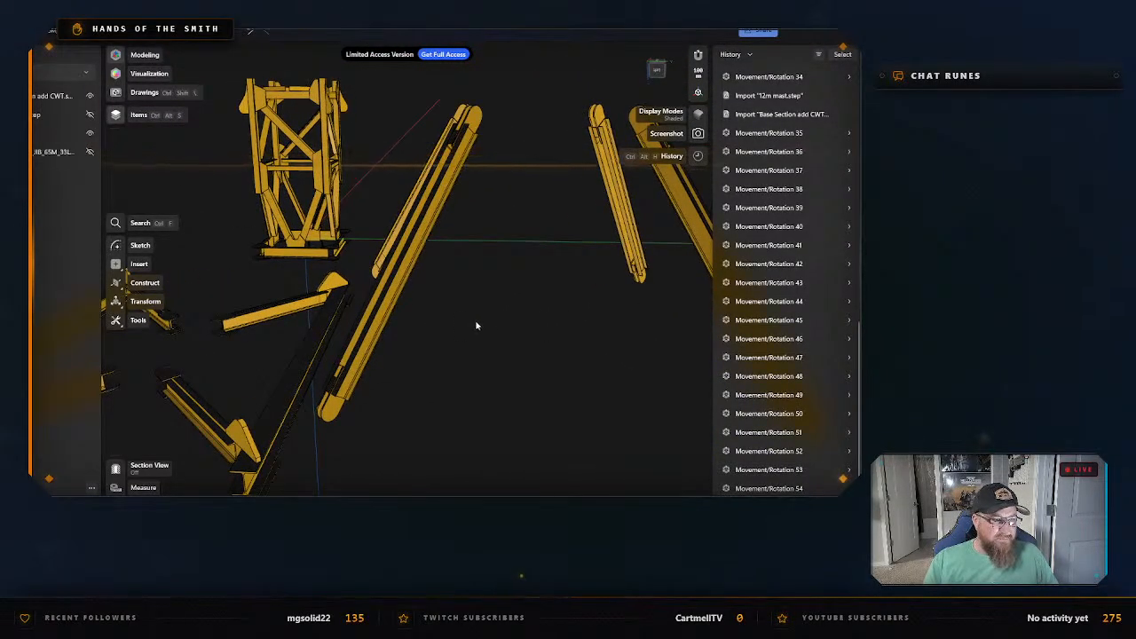
right_drag(475, 326, 356, 390)
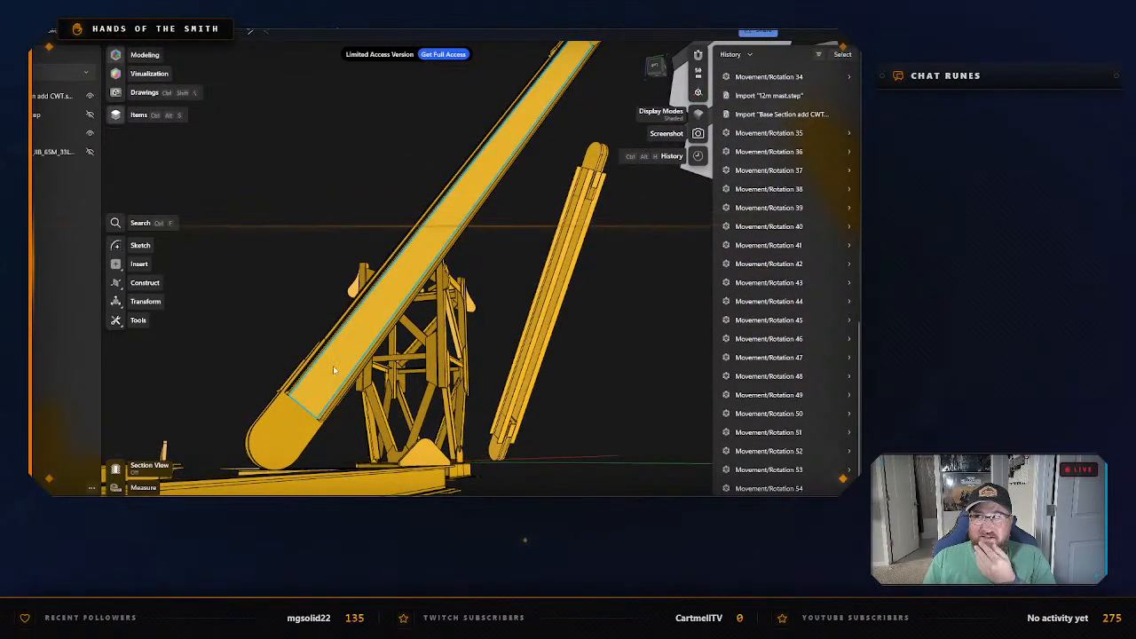
scroll(331, 347, down, 3)
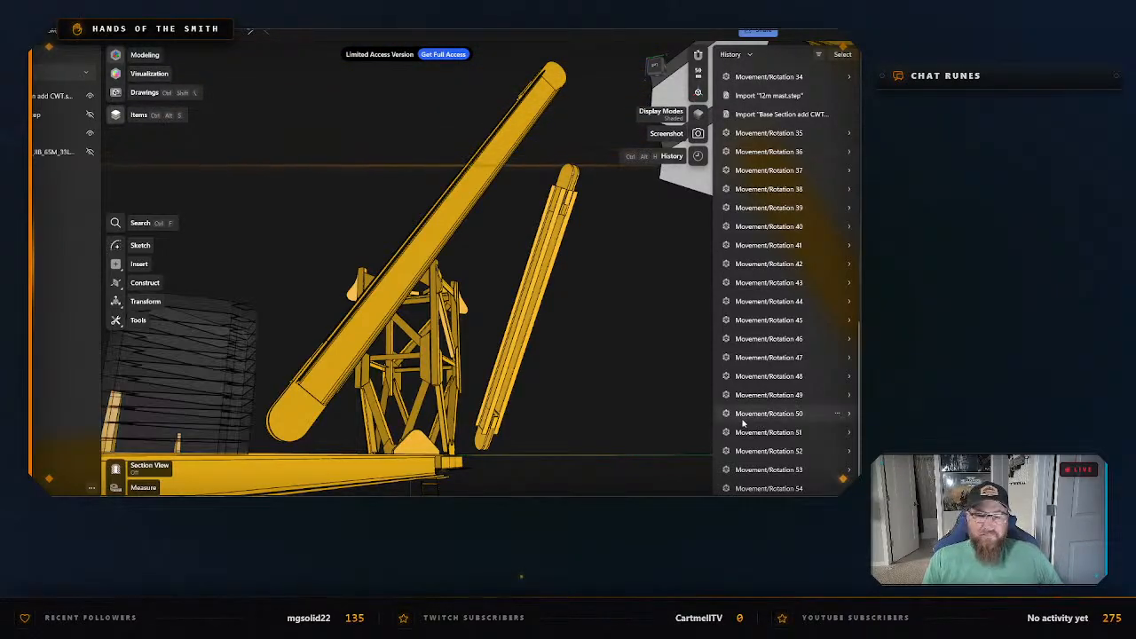
scroll(511, 389, down, 3)
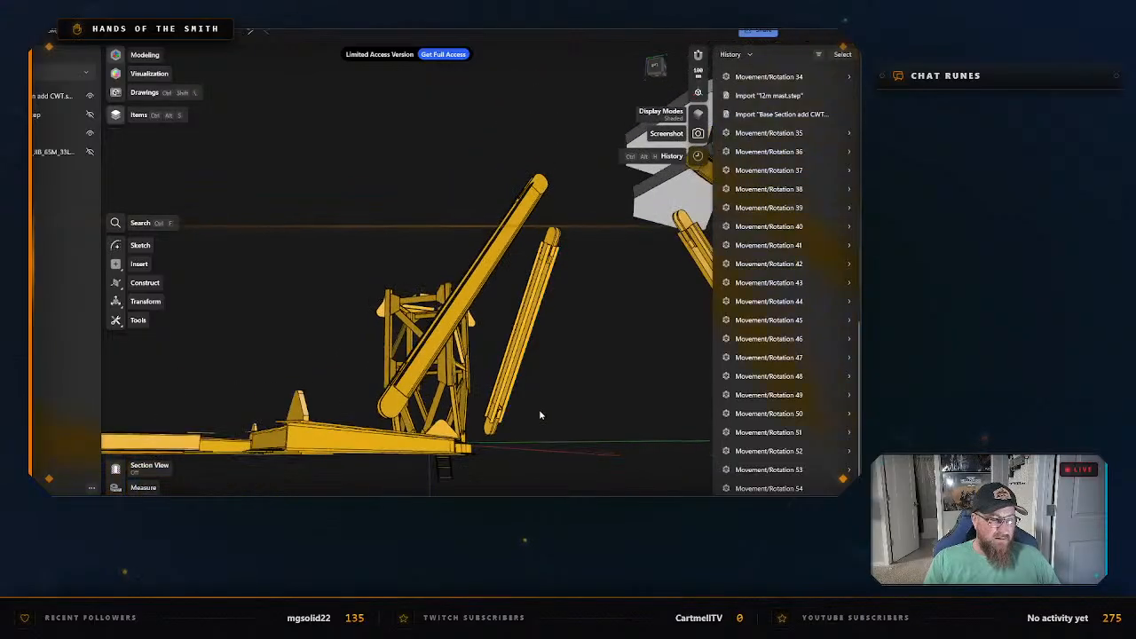
right_drag(563, 373, 574, 399)
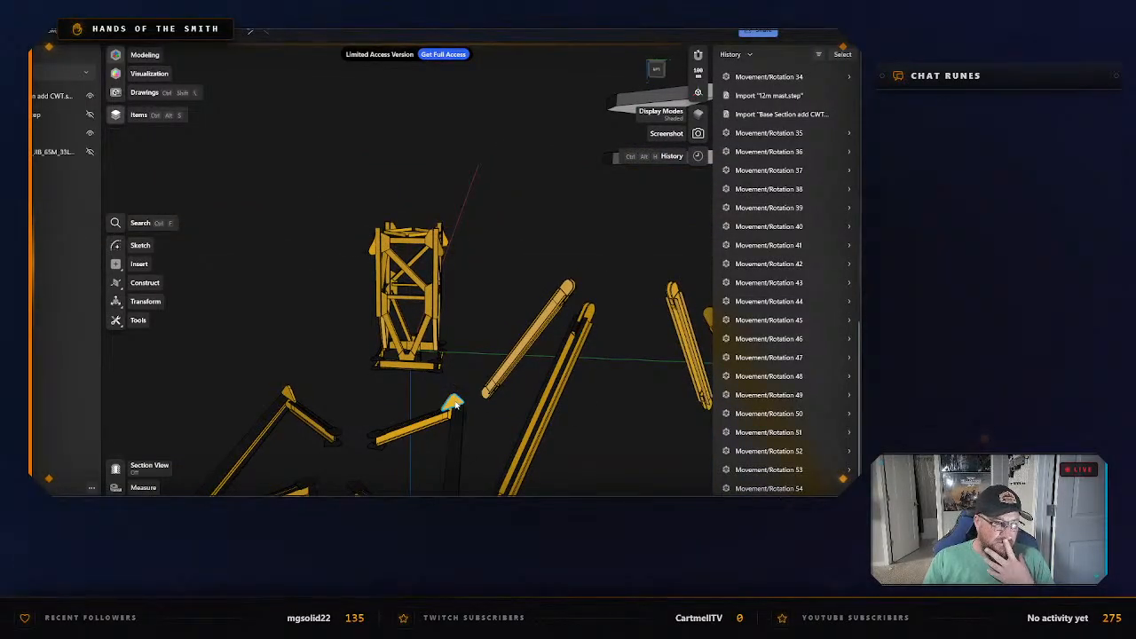
right_drag(418, 399, 379, 294)
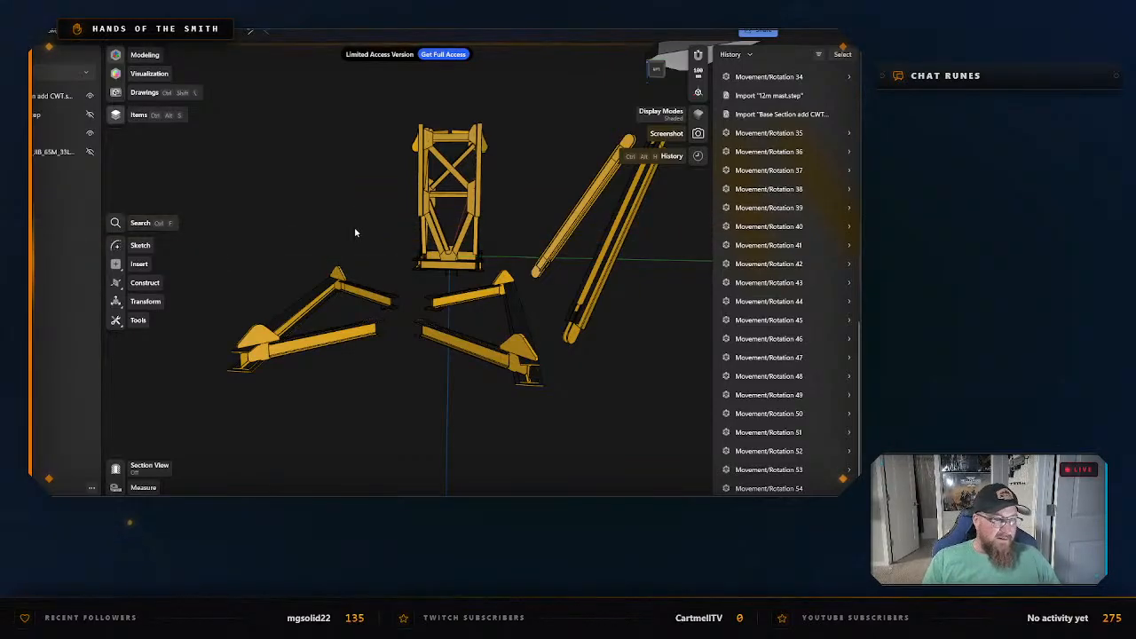
Inspect the central mast part up close, selecting its body to check what it includes, and clear the selection.
middle_drag(364, 221, 352, 349)
scroll(388, 347, up, 2)
scroll(350, 348, up, 1)
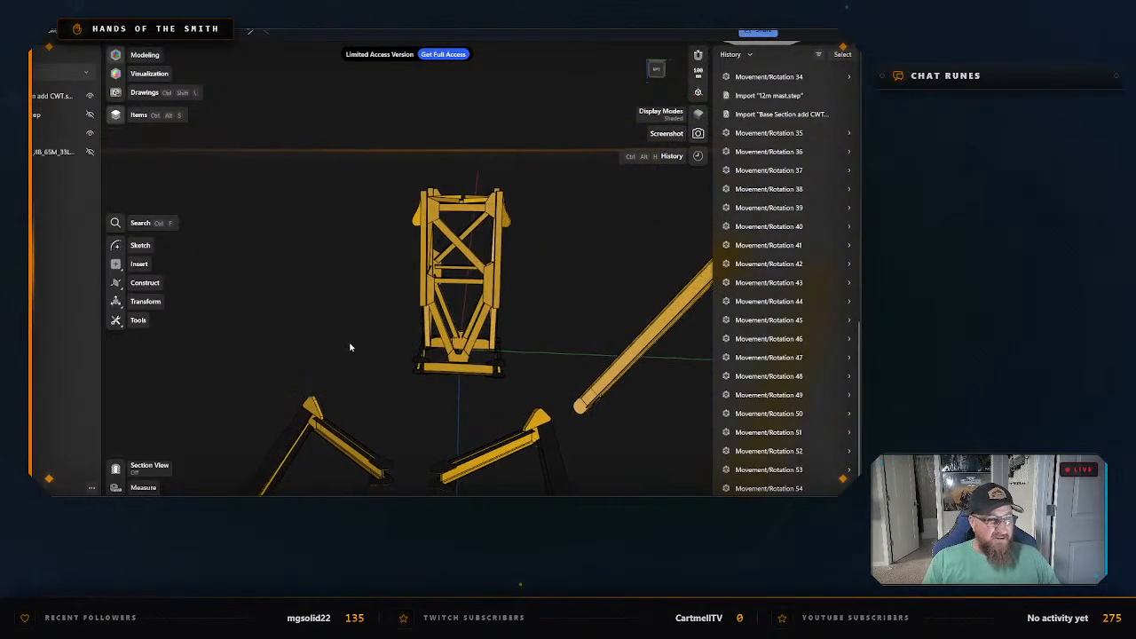
click(447, 371)
click(547, 323)
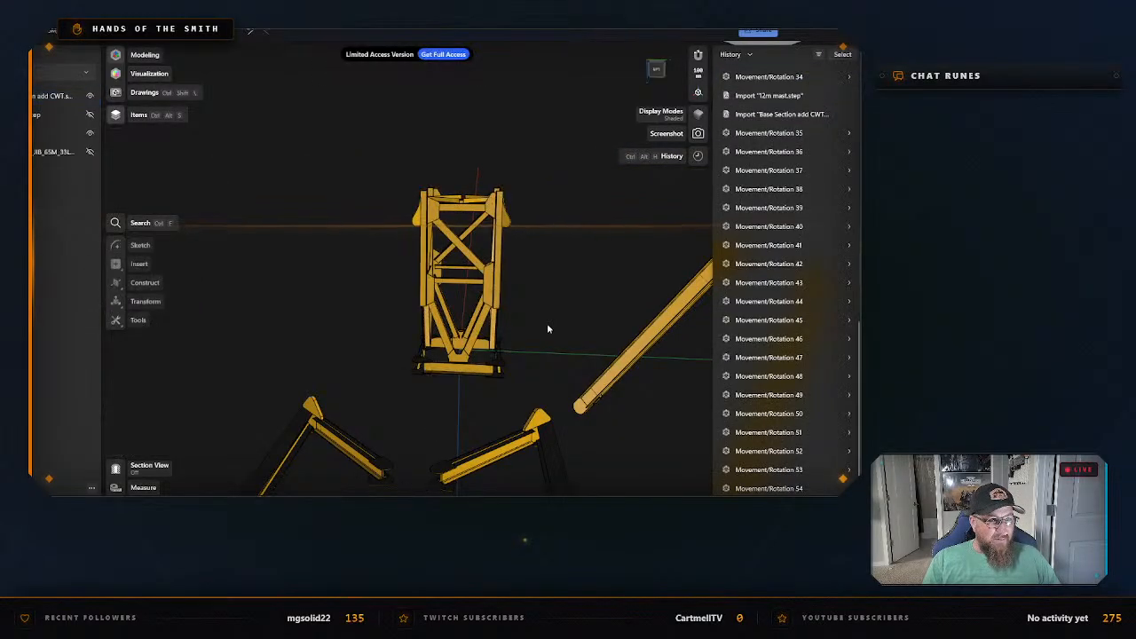
scroll(547, 323, up, 4)
right_drag(522, 308, 588, 309)
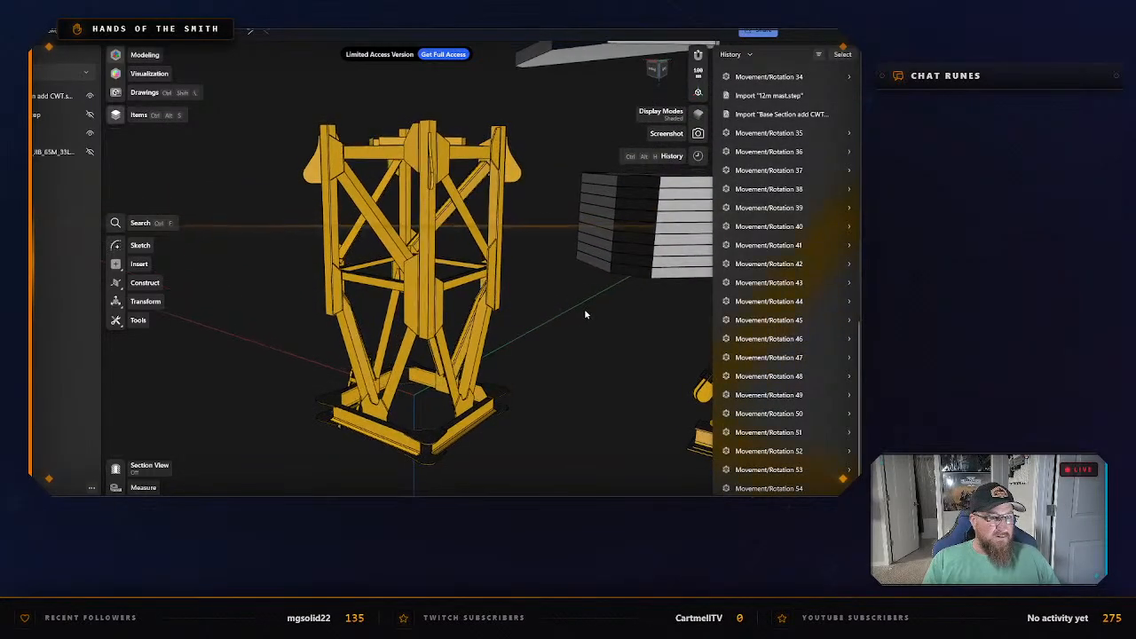
click(495, 220)
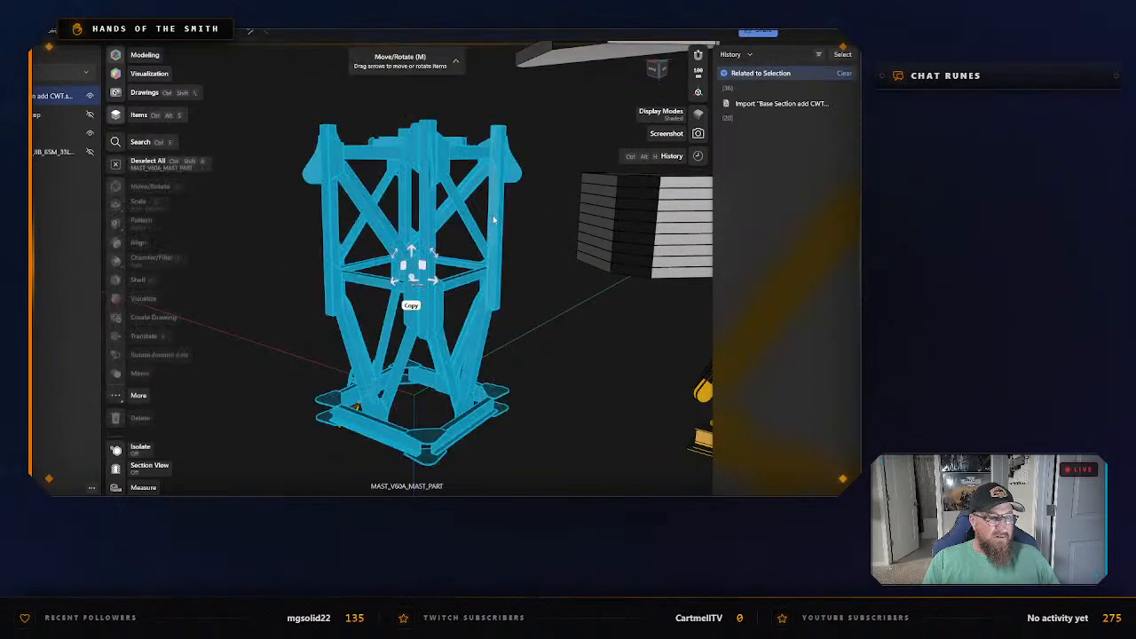
right_click(494, 219)
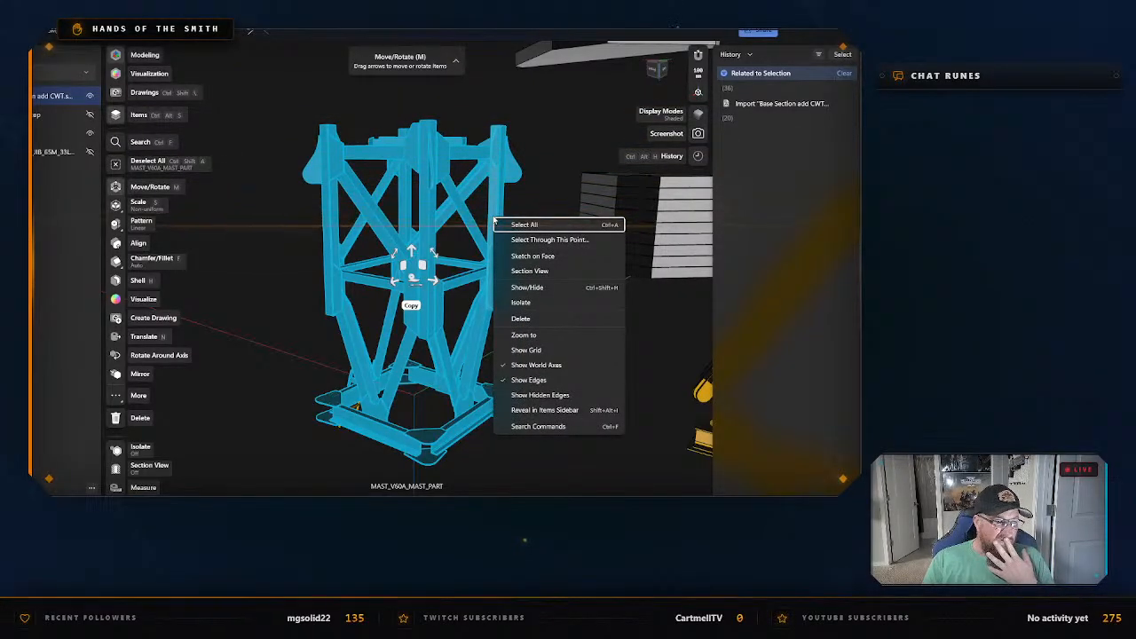
click(654, 349)
scroll(626, 354, down, 3)
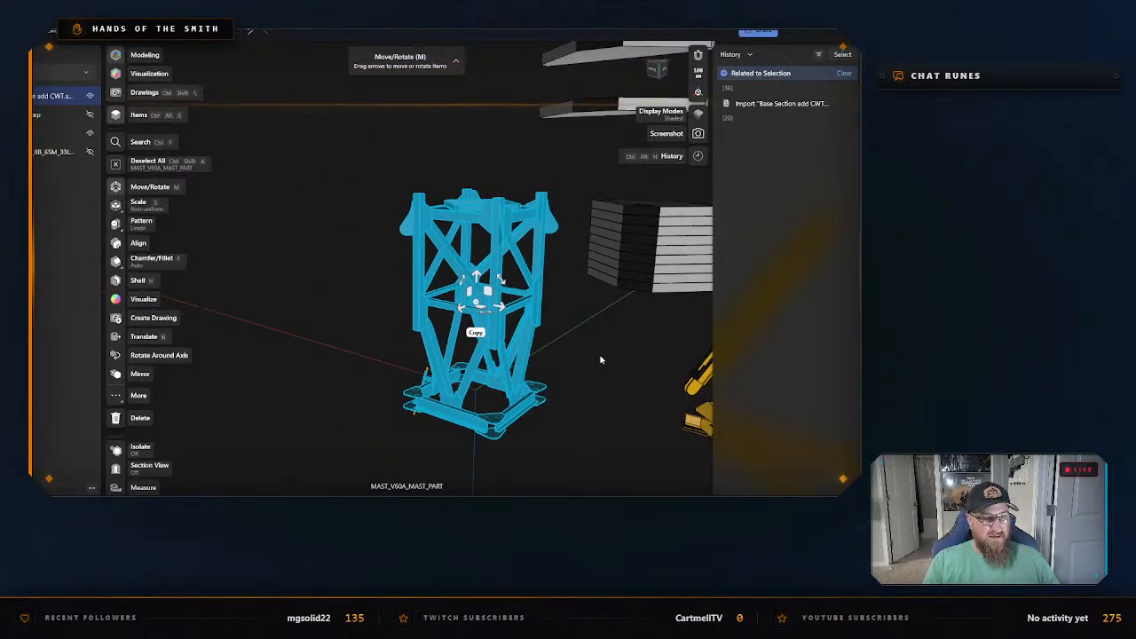
click(600, 362)
Identify the mast part's body in the items list, reveal its selection, and deselect it.
middle_drag(587, 400, 423, 332)
scroll(419, 347, down, 3)
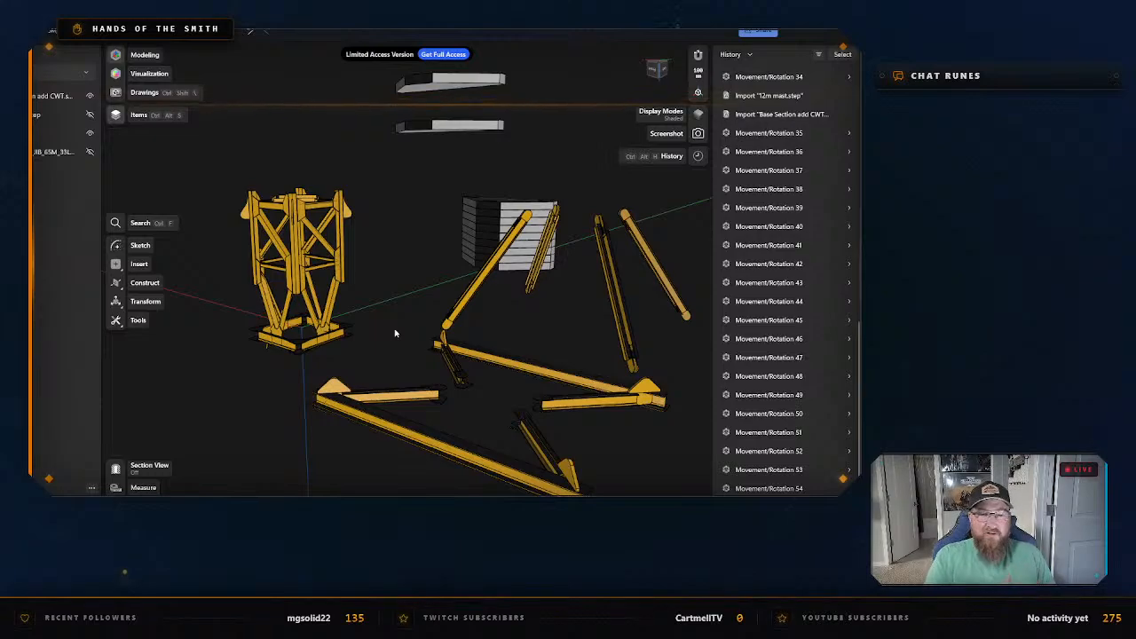
middle_drag(368, 334, 451, 316)
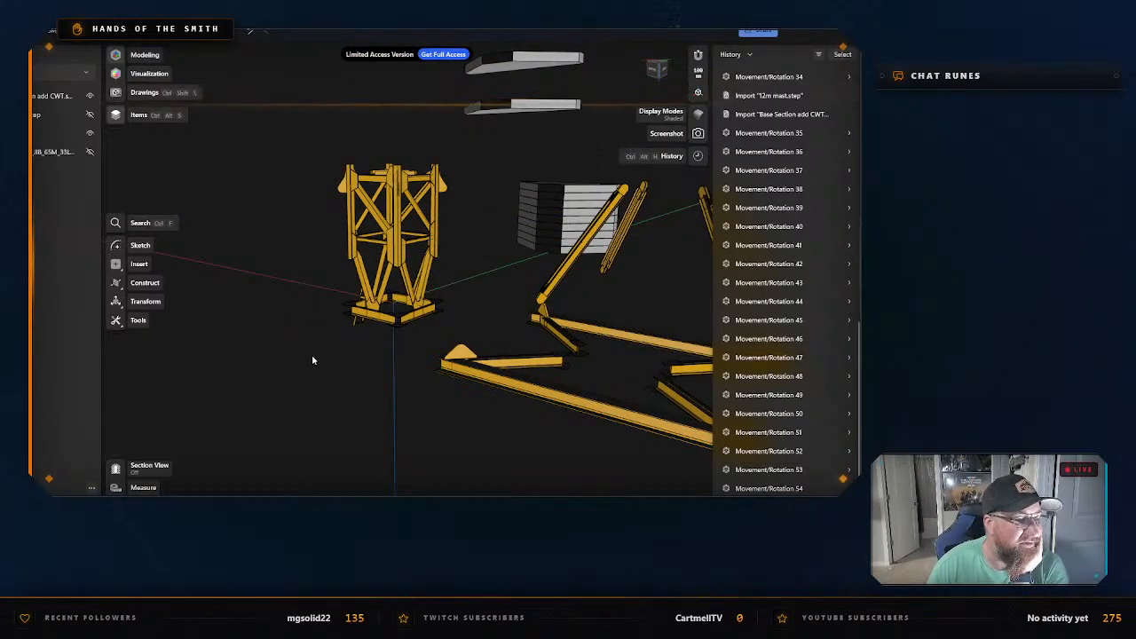
scroll(311, 358, up, 3)
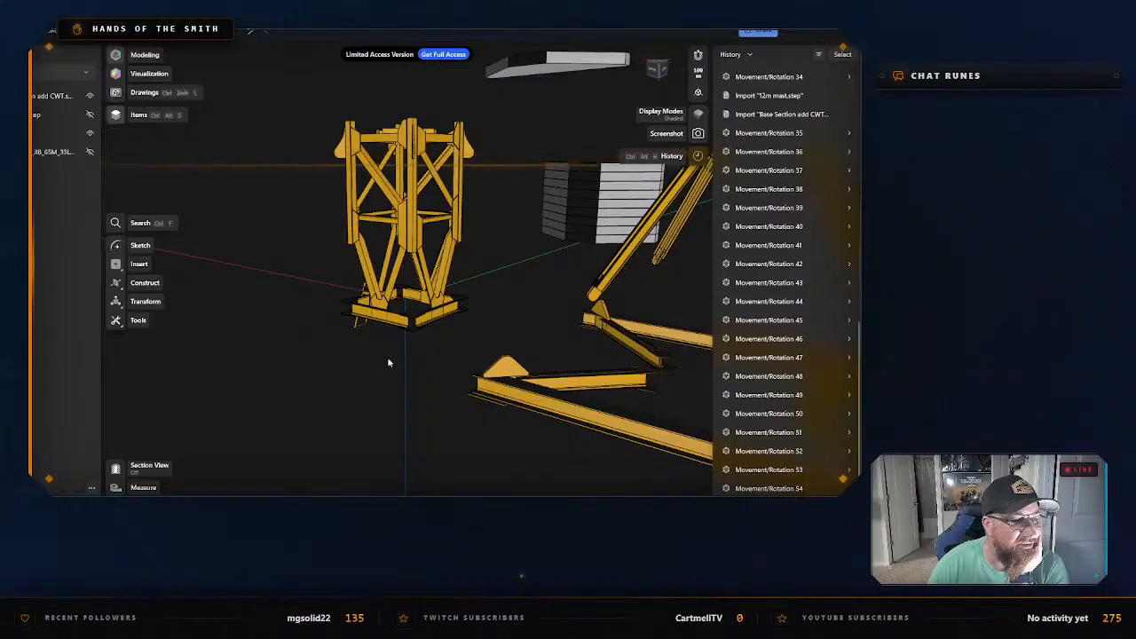
right_drag(388, 362, 548, 373)
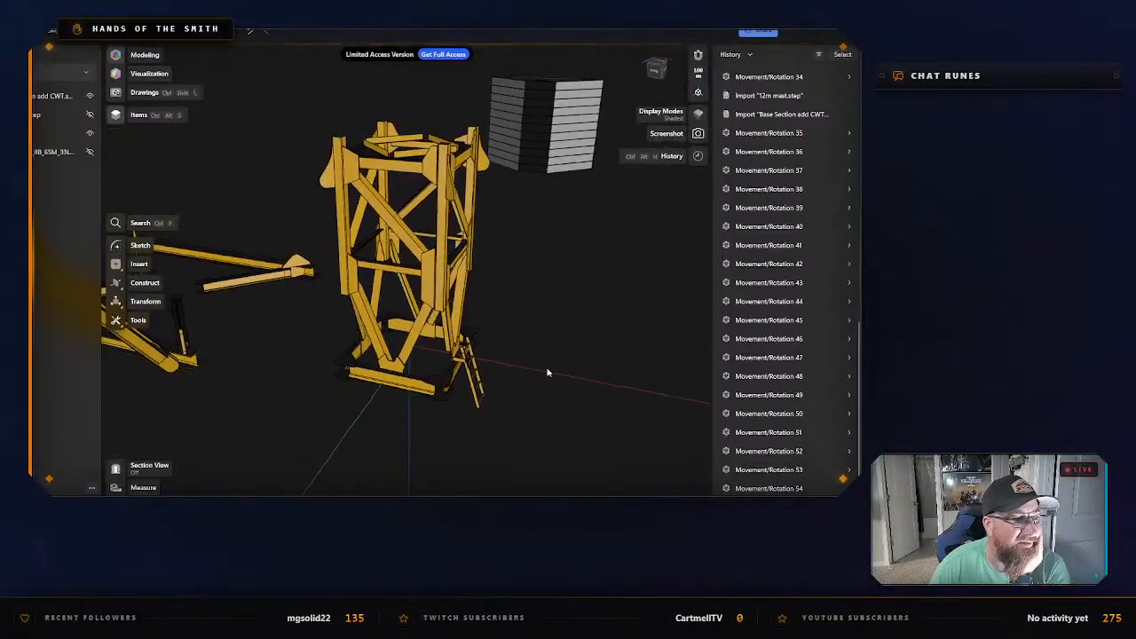
scroll(547, 372, up, 1)
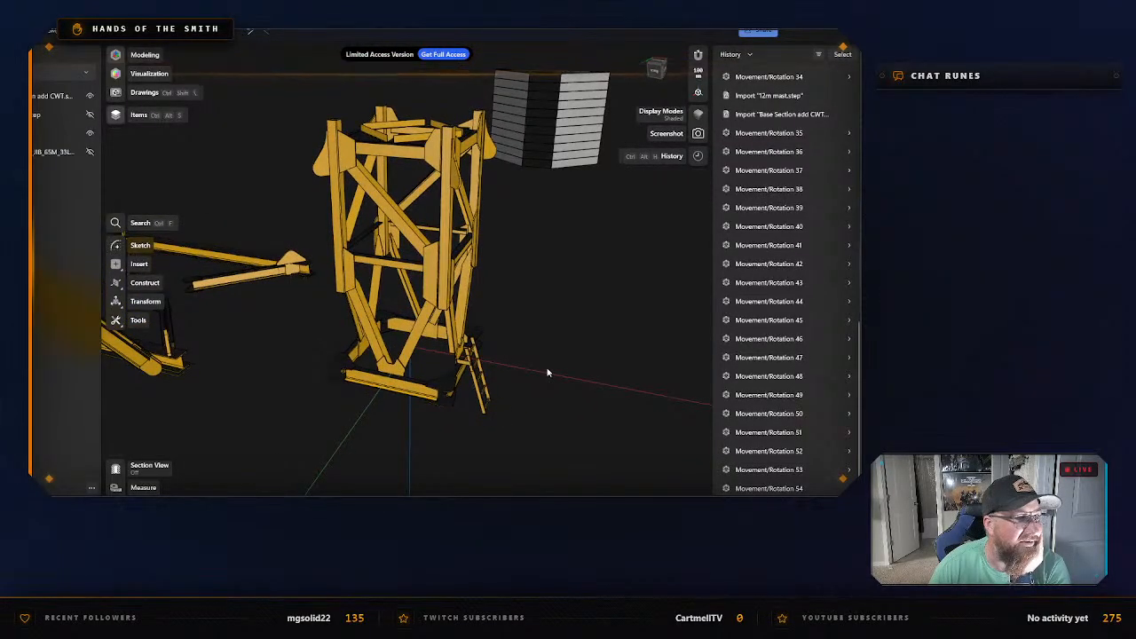
double_click(338, 205)
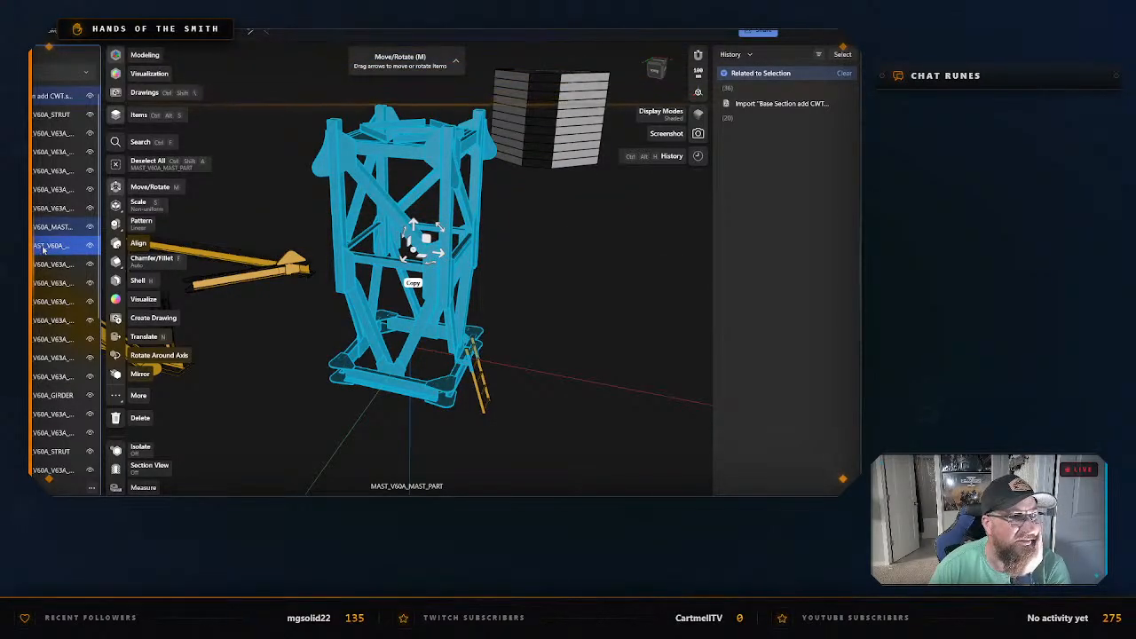
click(286, 379)
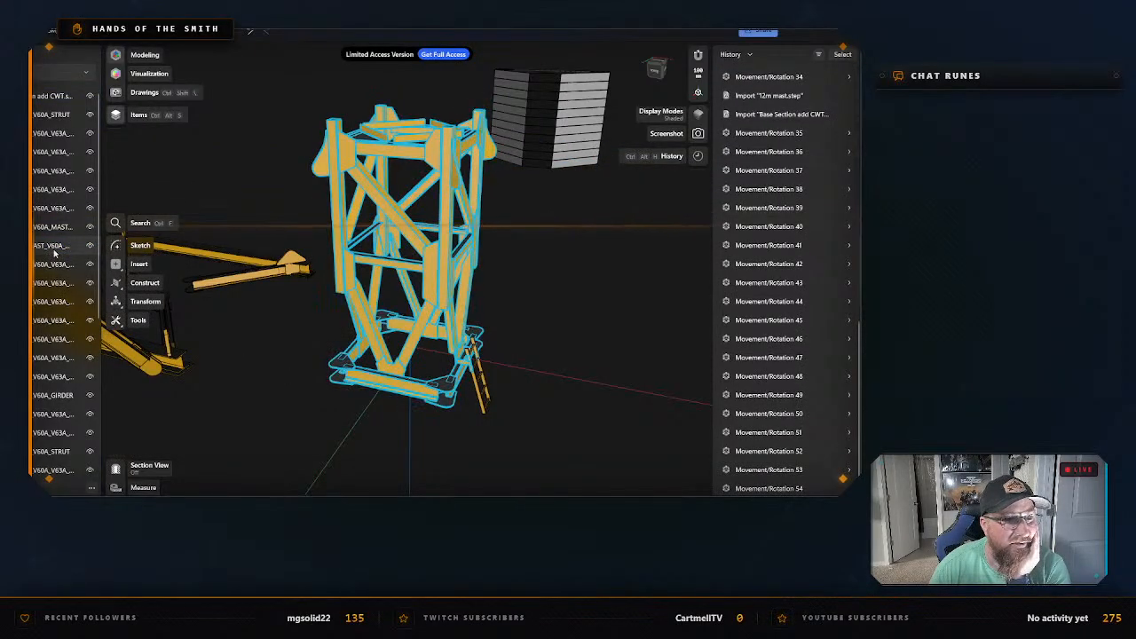
click(55, 246)
right_click(54, 249)
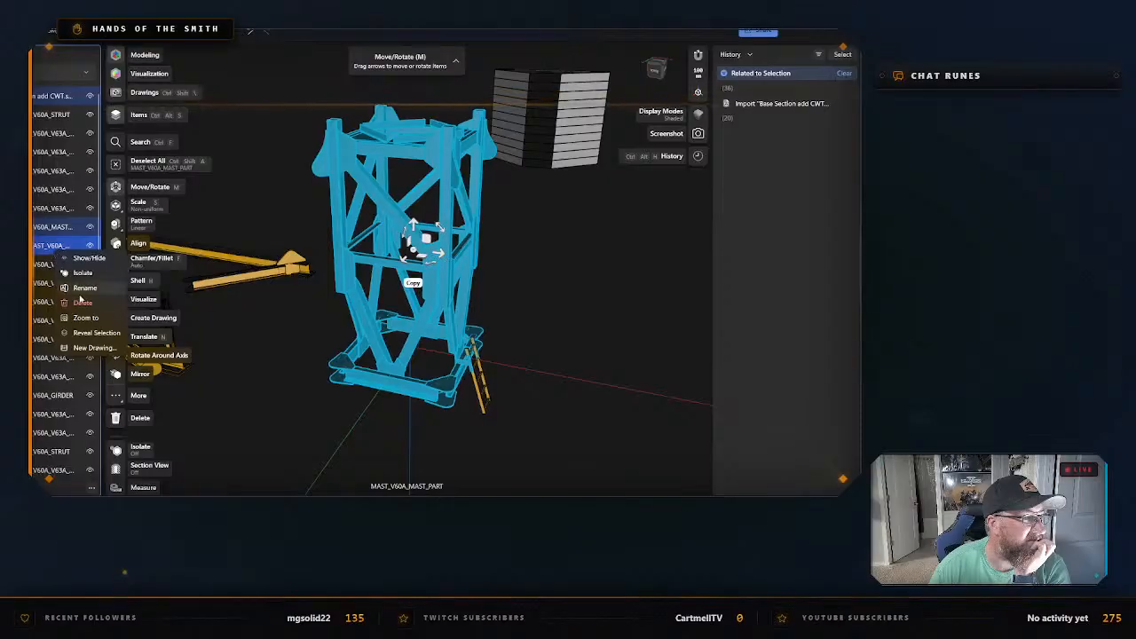
click(94, 332)
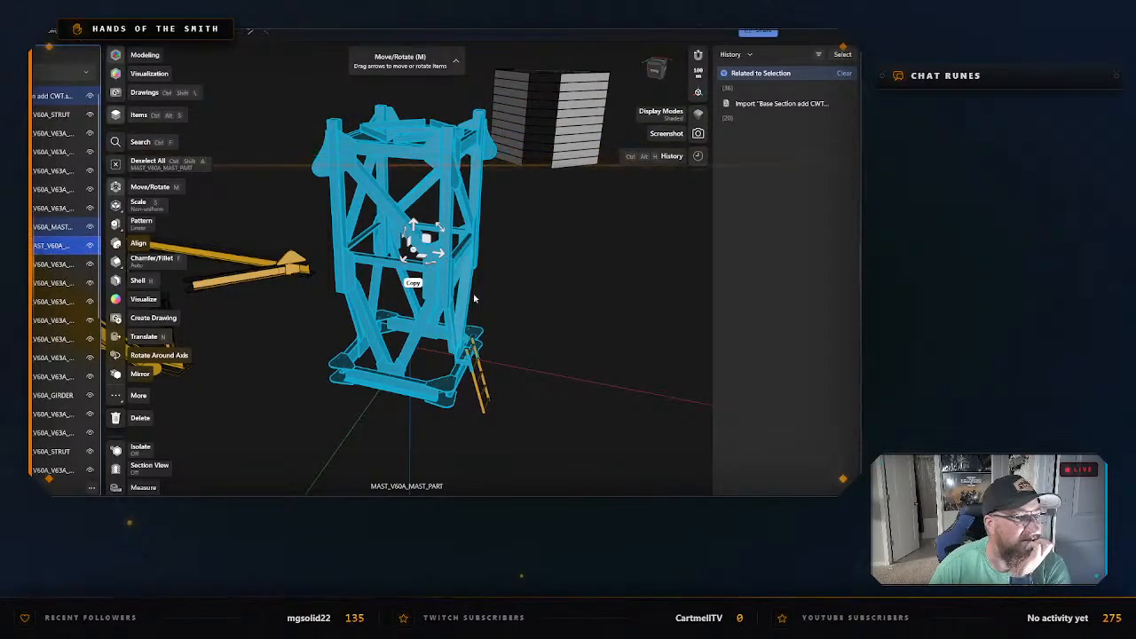
click(536, 289)
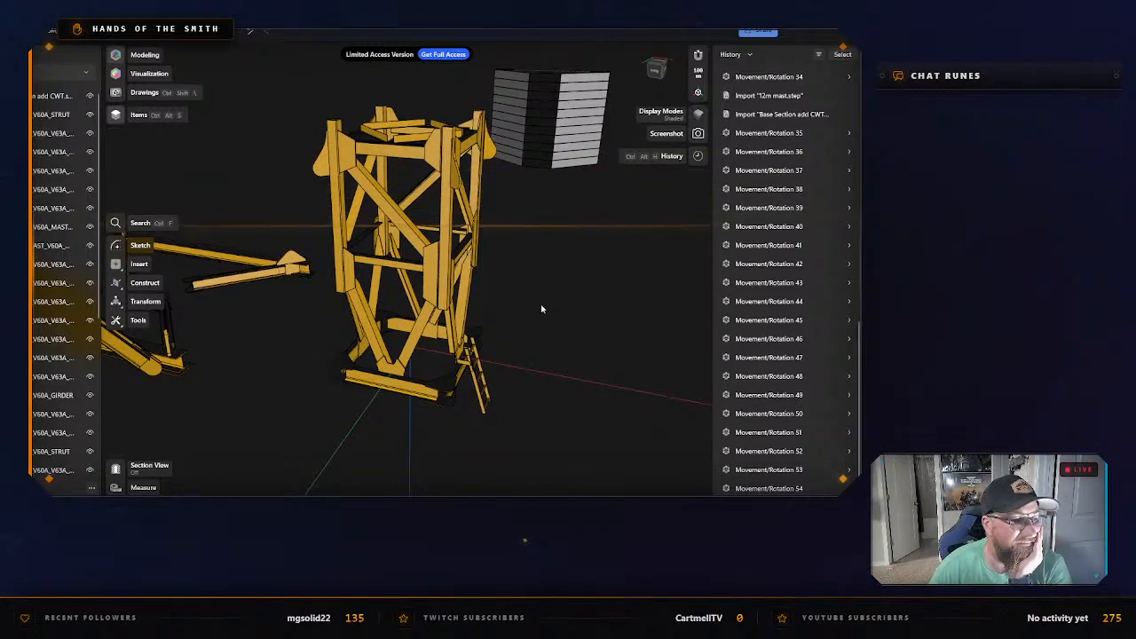
Select the ladder at the mast part's base and move it outward along the red axis, away from the base frame.
right_drag(500, 406, 469, 355)
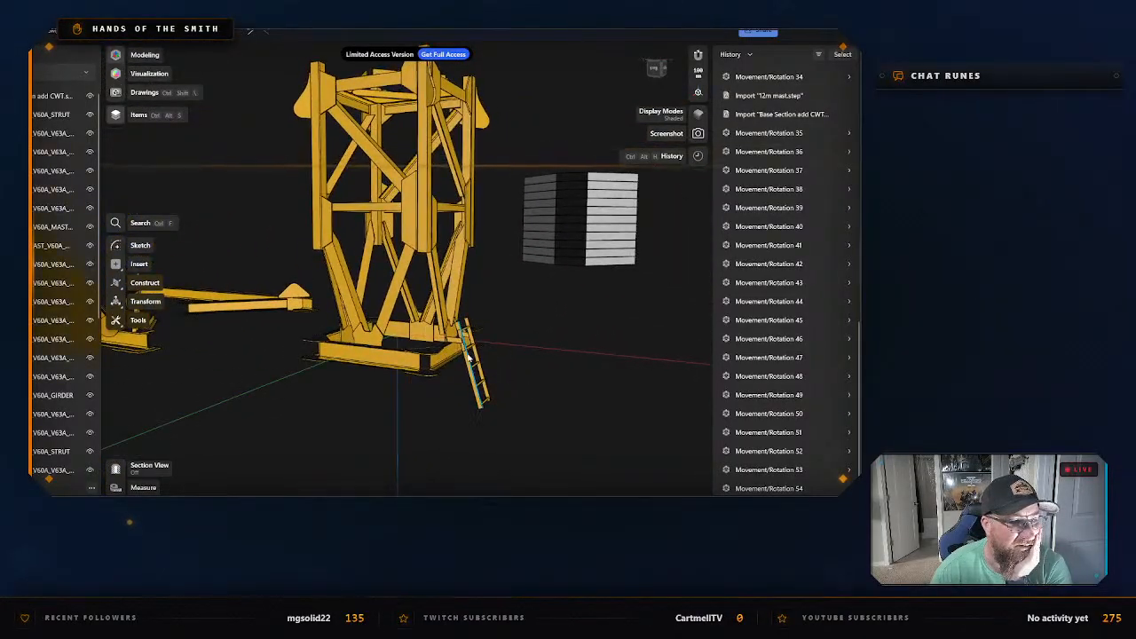
click(470, 355)
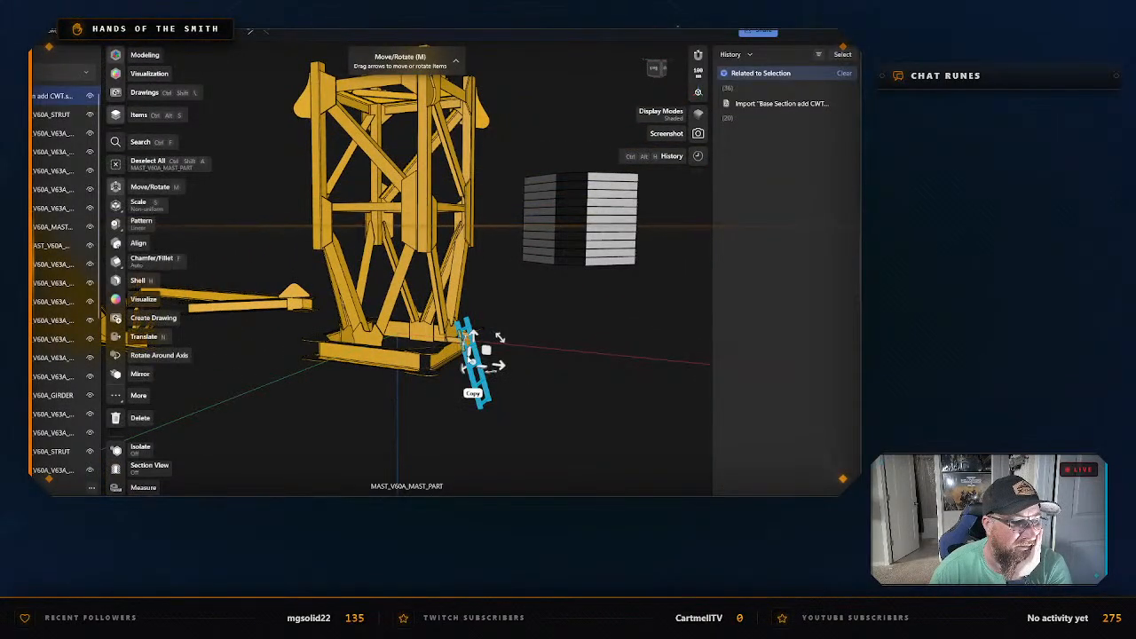
drag(470, 355, 713, 403)
Try to delete a single face of the small ladder bracket at the corner of the mast part's base frame.
scroll(484, 364, up, 2)
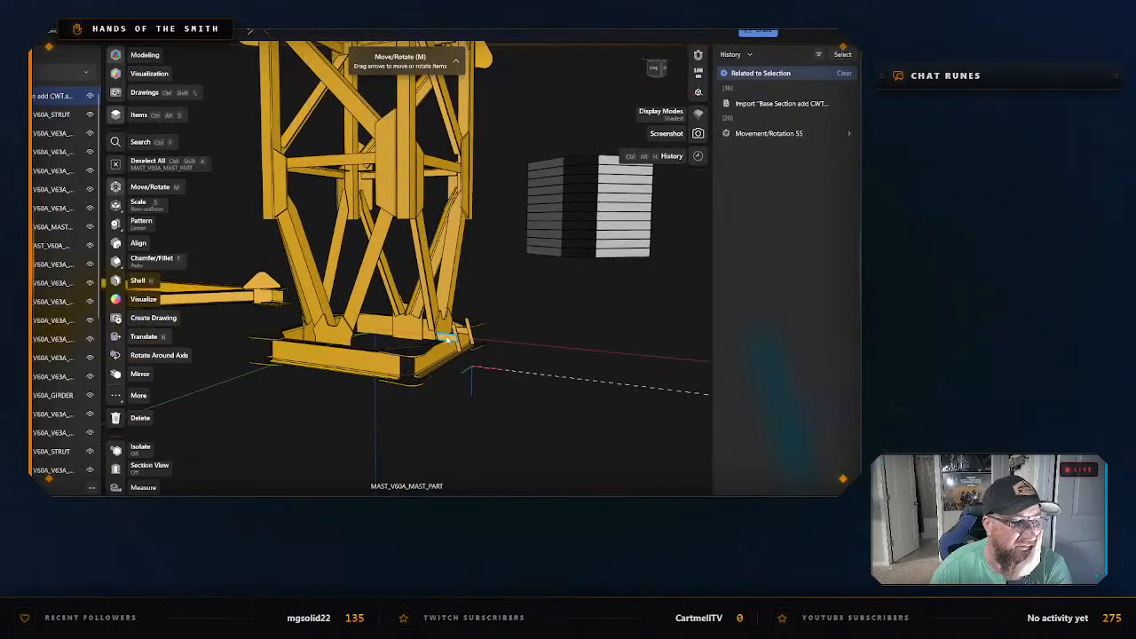
double_click(454, 335)
click(477, 352)
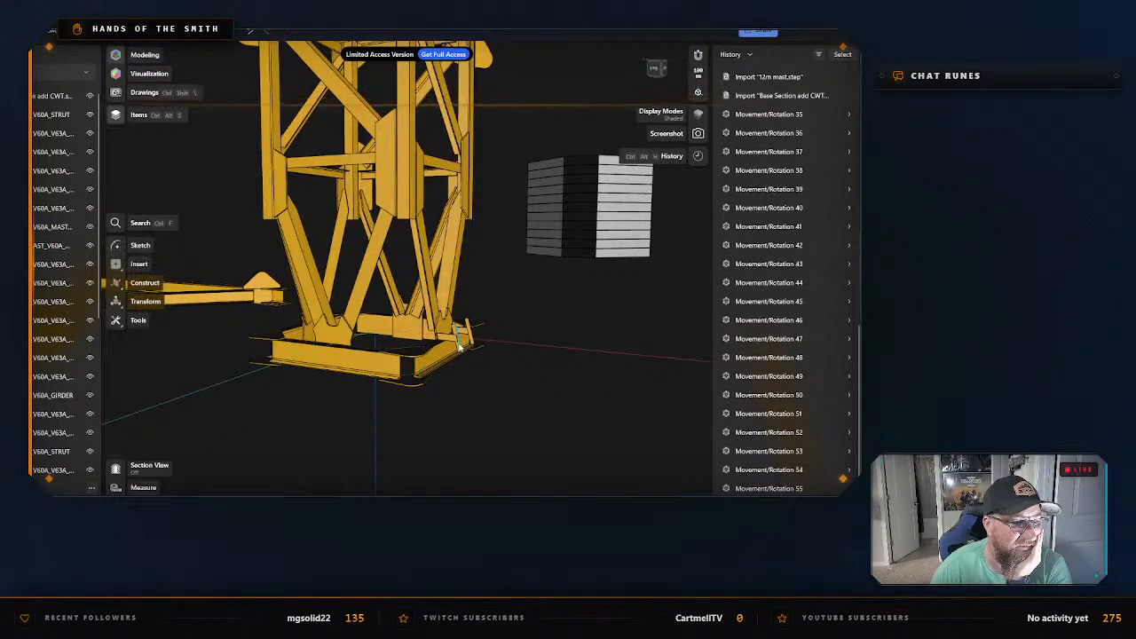
click(459, 349)
scroll(495, 362, up, 5)
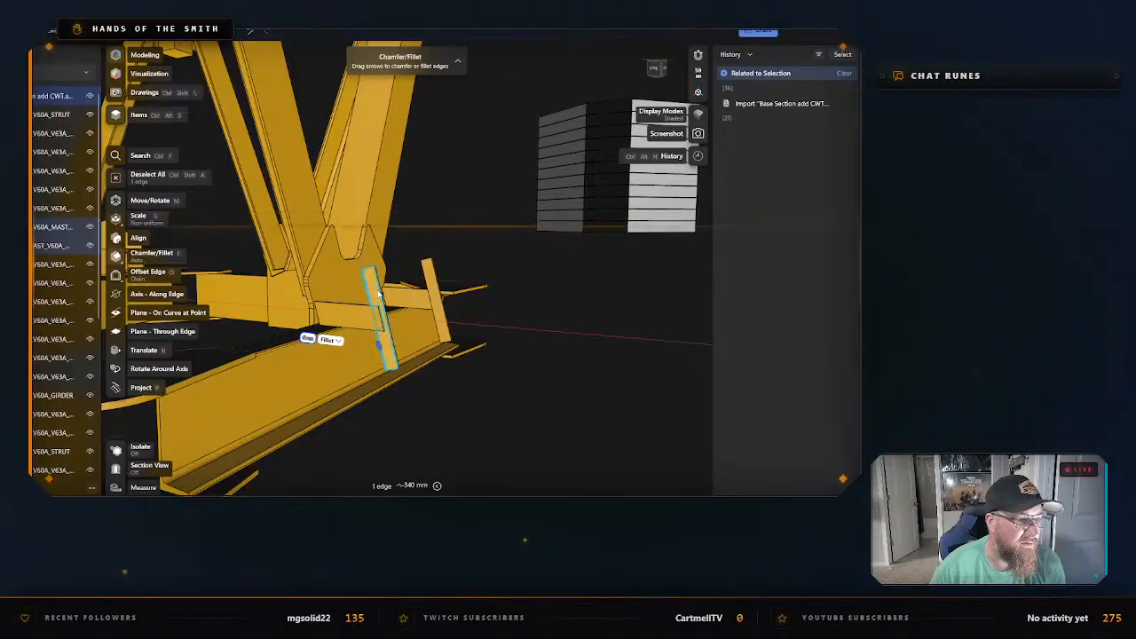
click(381, 319)
key(Delete)
key(Escape)
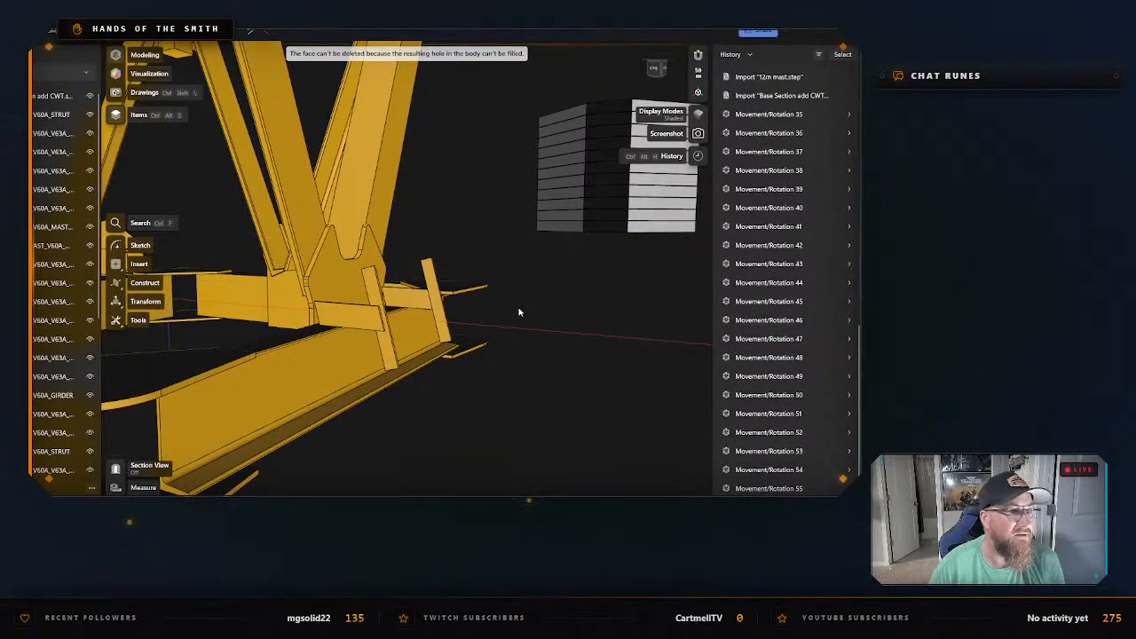
Select the front faces of both arms and both uprights of the ladder bracket and try to delete them.
scroll(512, 309, up, 3)
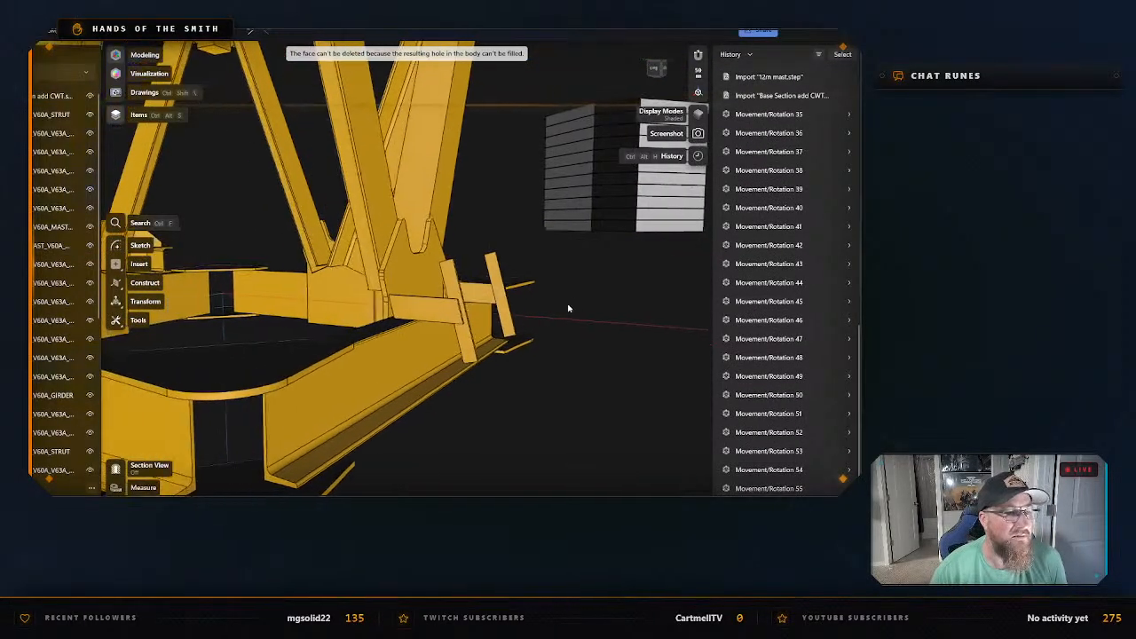
click(463, 306)
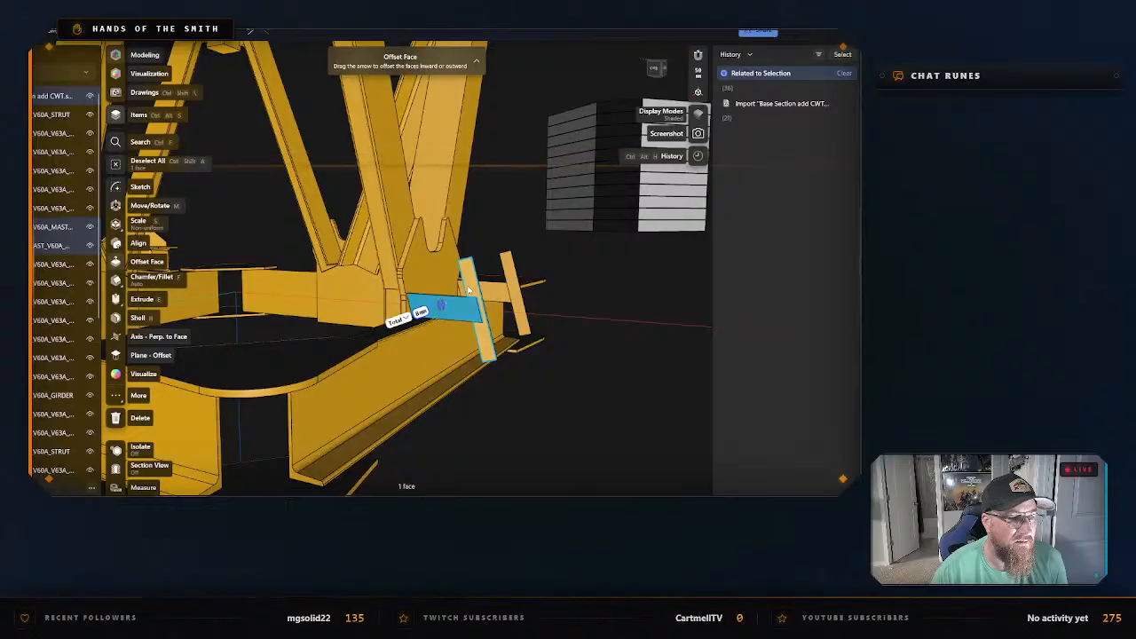
click(470, 290)
click(494, 292)
click(516, 292)
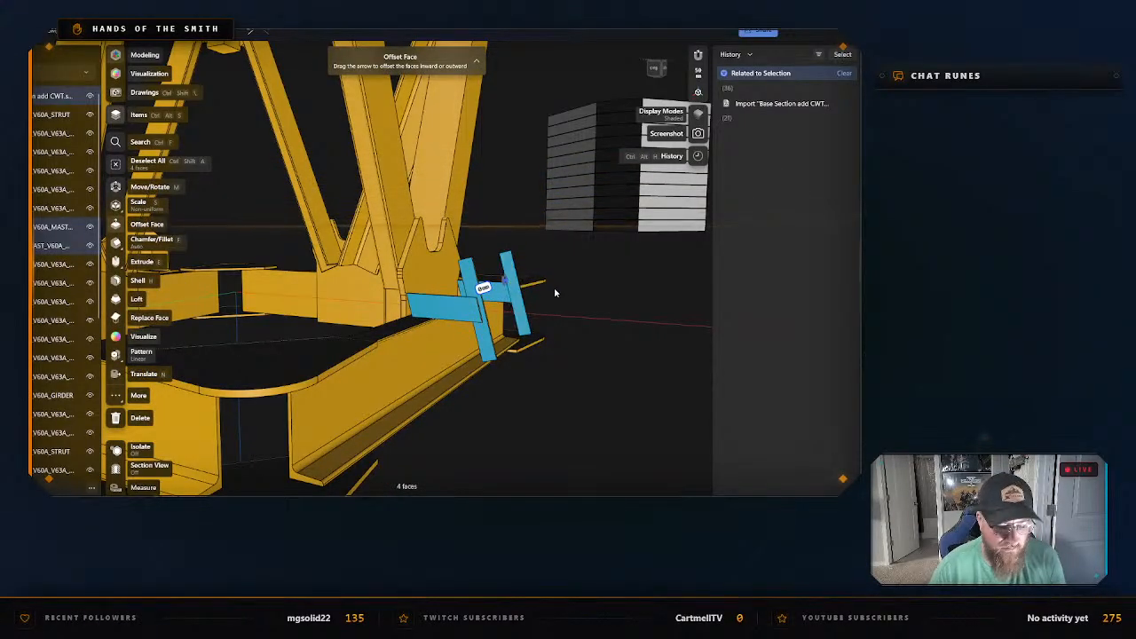
key(Delete)
Try adding the ladder bracket's rear and side faces to the selection from the opposite side, and clear the selection.
right_drag(585, 296, 408, 253)
click(402, 247)
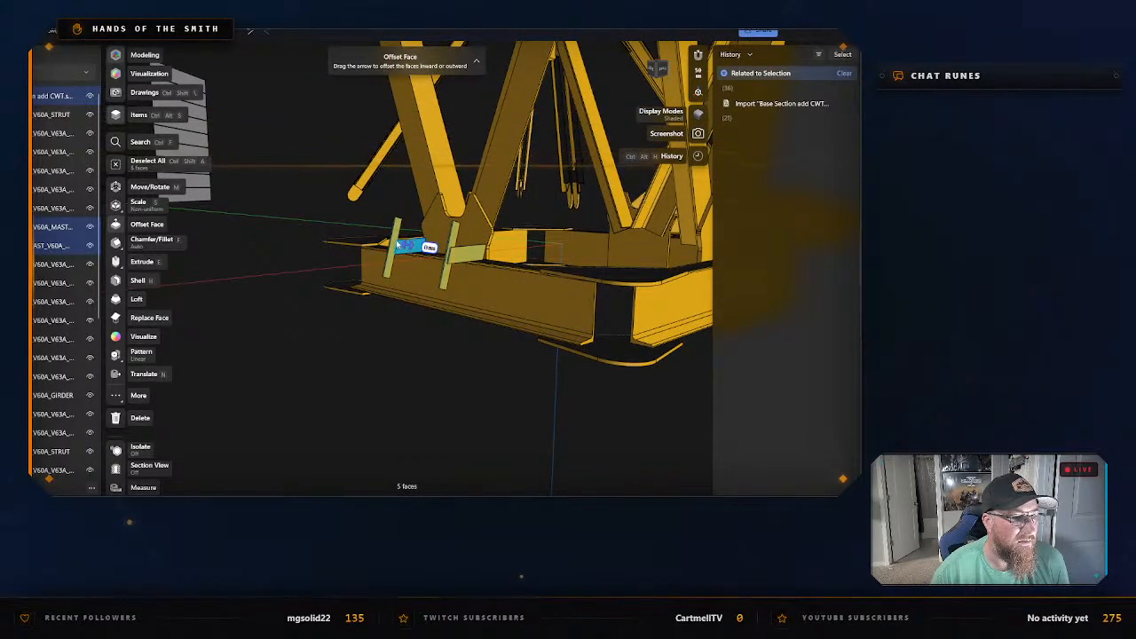
click(393, 239)
scroll(376, 211, up, 6)
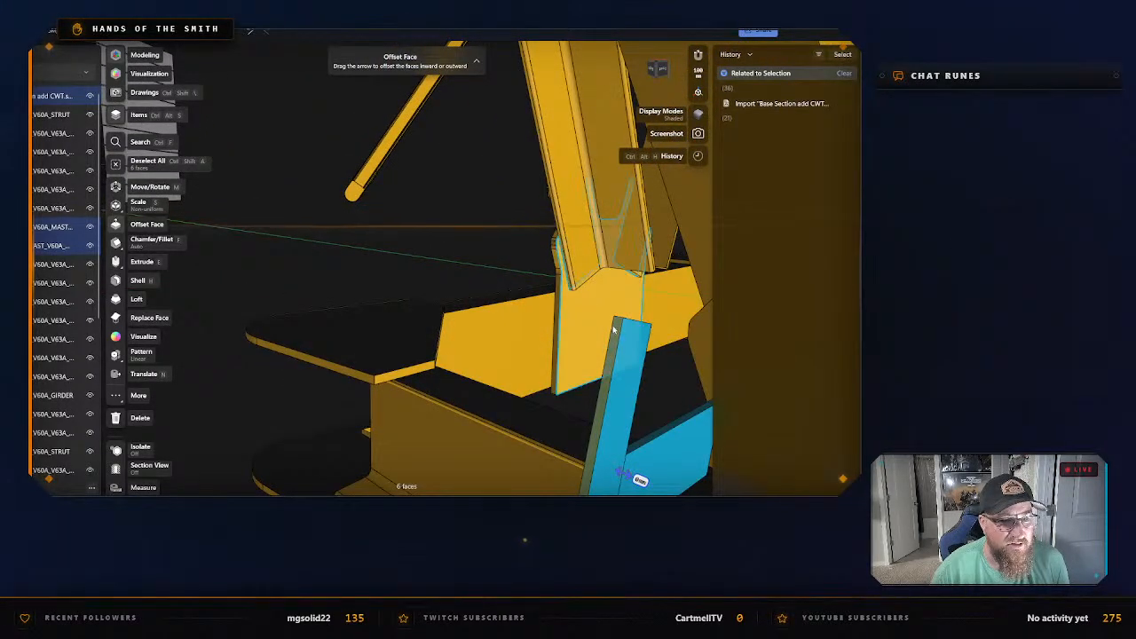
click(632, 355)
click(431, 250)
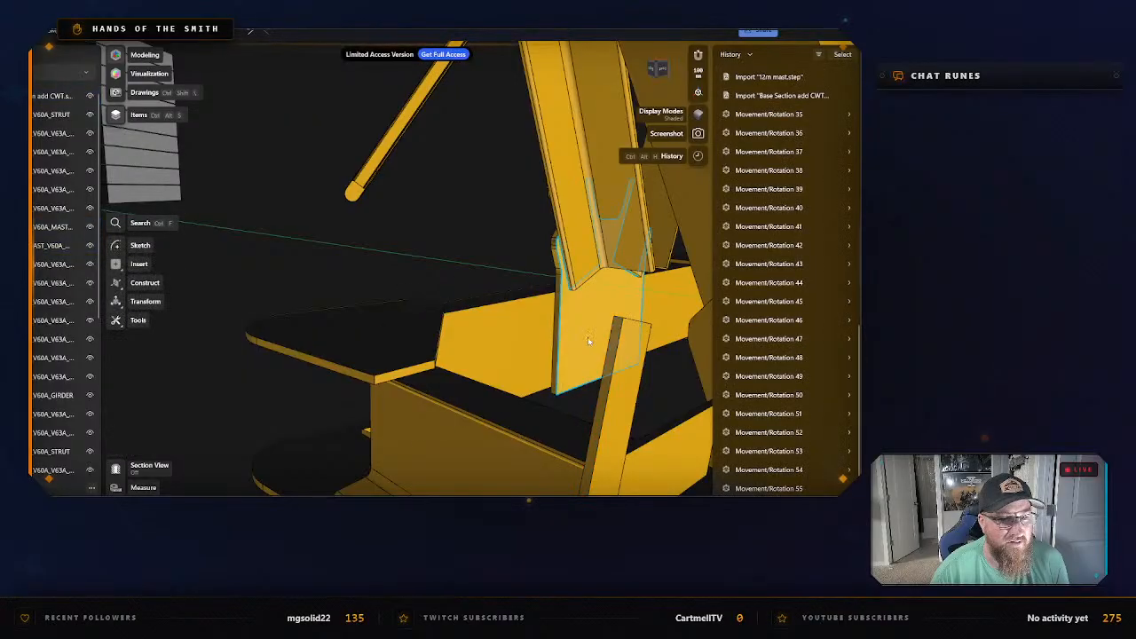
click(617, 332)
mouse_move(617, 331)
mouse_down()
mouse_move(653, 337)
mouse_move(581, 322)
mouse_move(621, 334)
mouse_up()
click(444, 248)
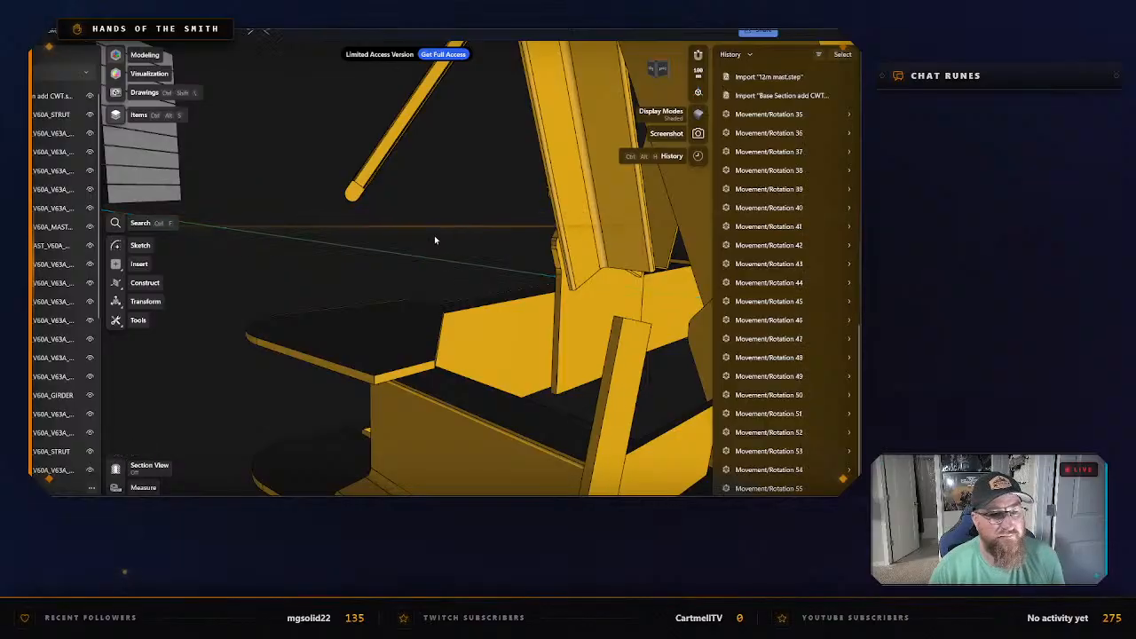
Select the whole central mast part body and isolate it from the other crane parts.
scroll(435, 240, down, 5)
right_drag(474, 277, 625, 293)
scroll(592, 289, down, 4)
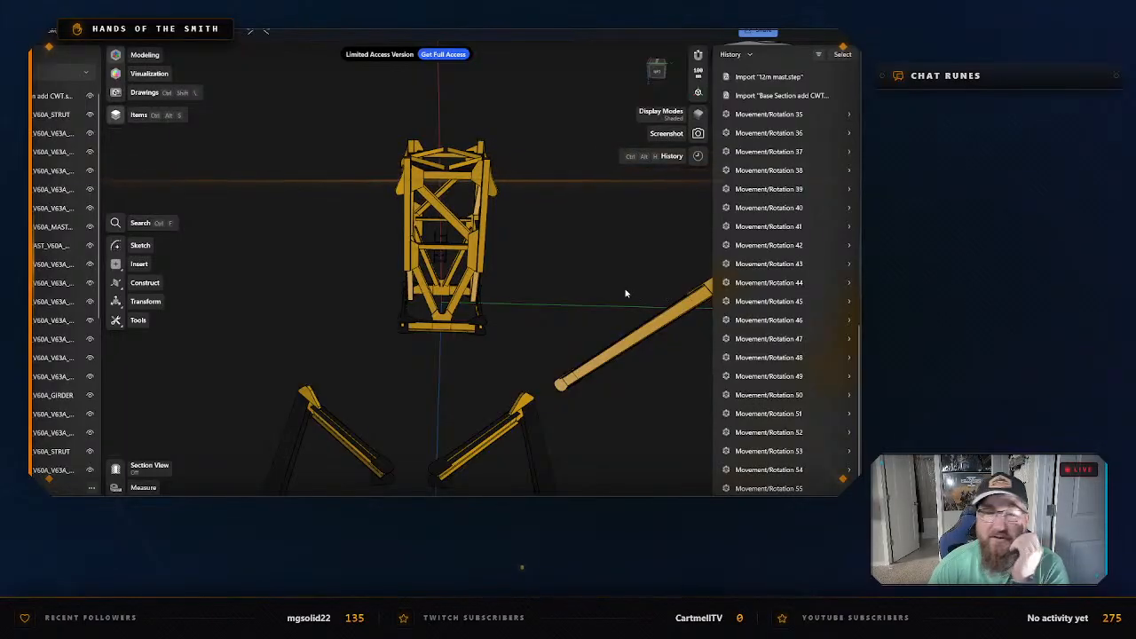
double_click(454, 330)
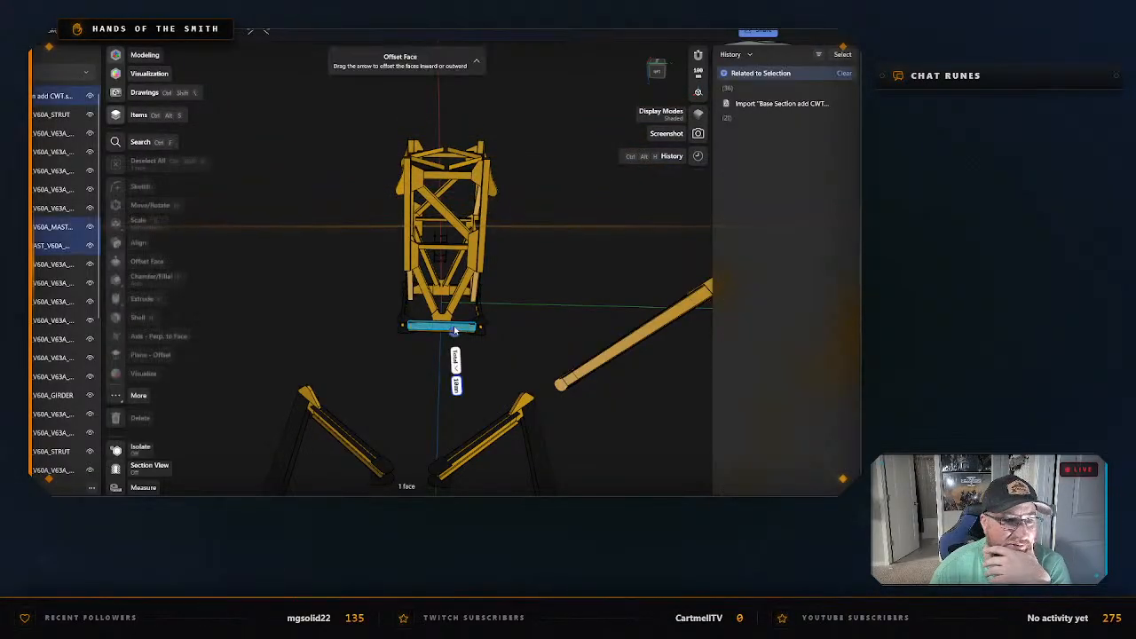
right_click(465, 330)
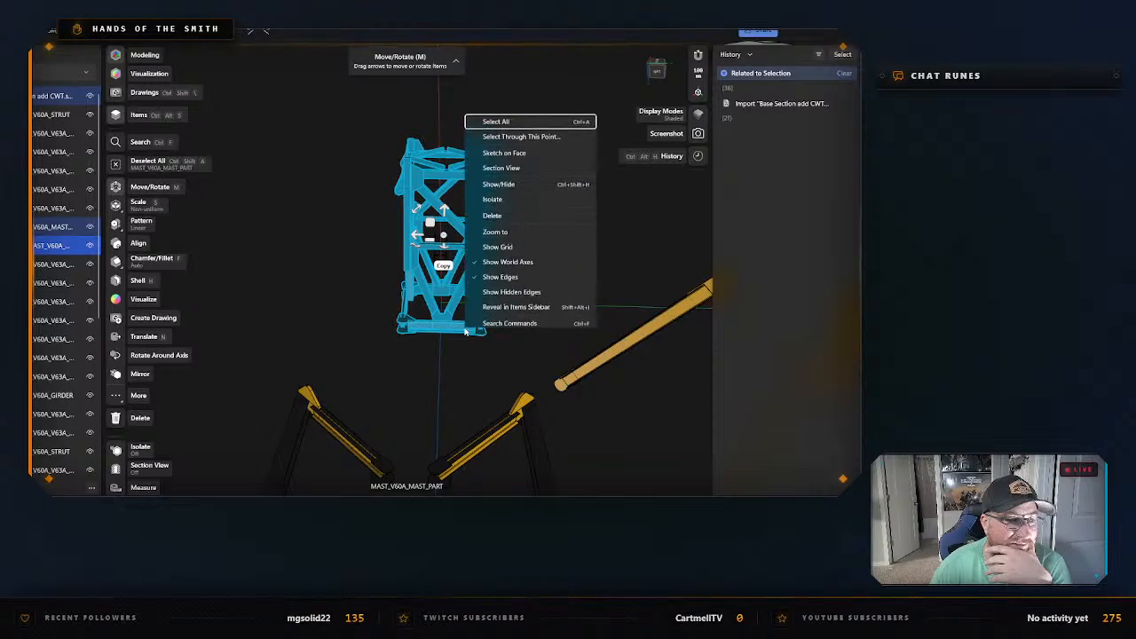
click(509, 199)
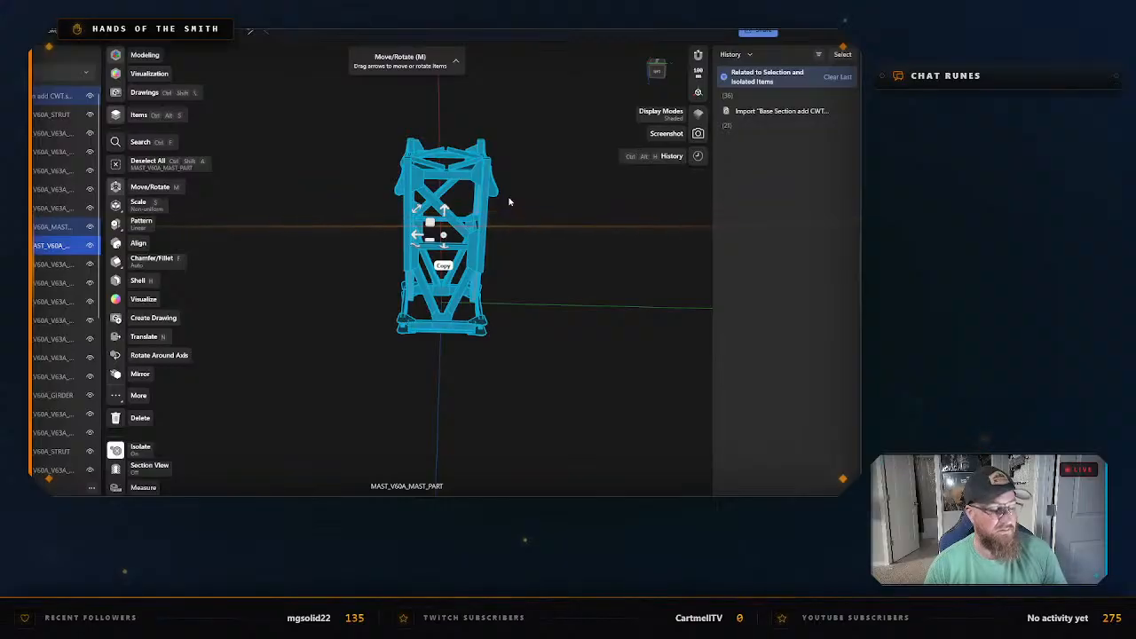
Start exporting the isolated mast part as STL and create and open a "Counterweight Base" folder inside Mast Sections.
key(ctrl+e)
click(338, 402)
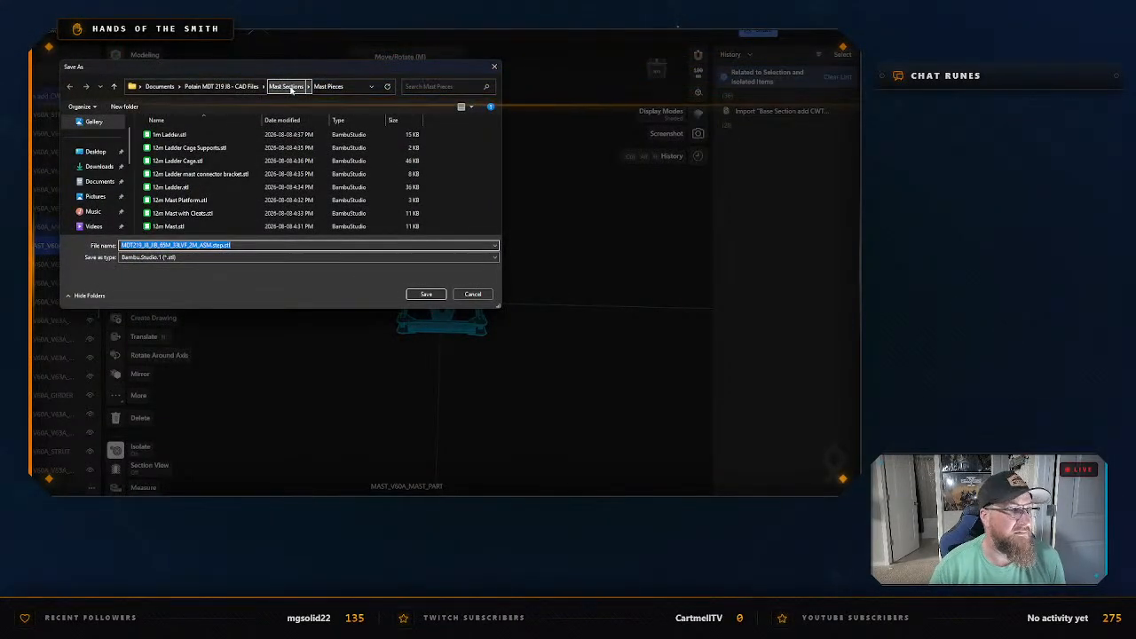
click(286, 86)
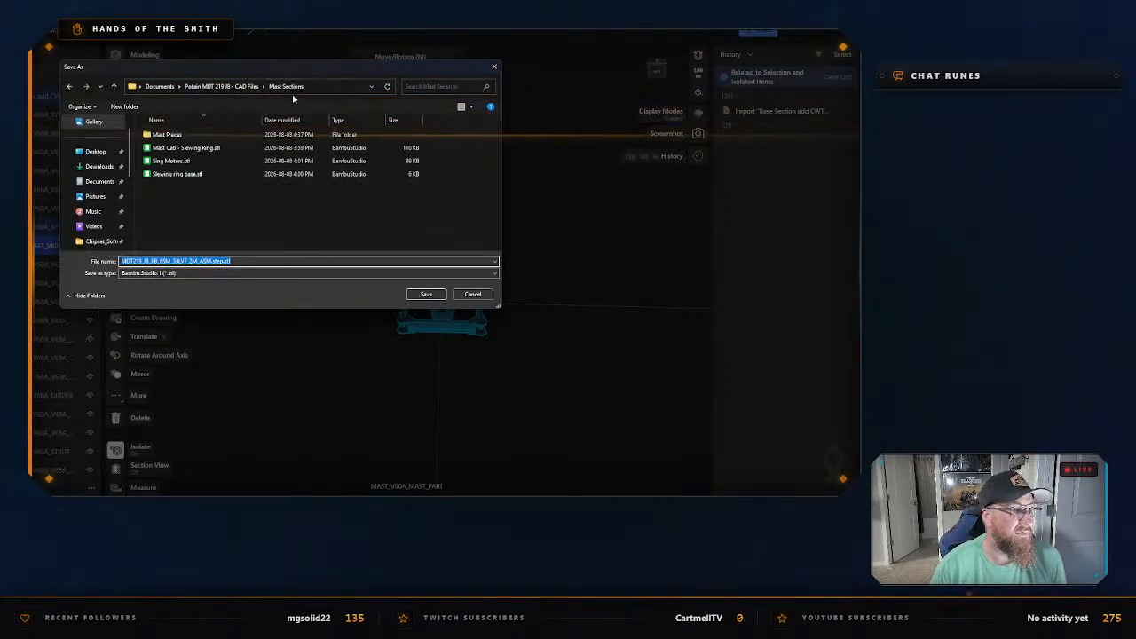
right_click(347, 223)
mouse_move(394, 362)
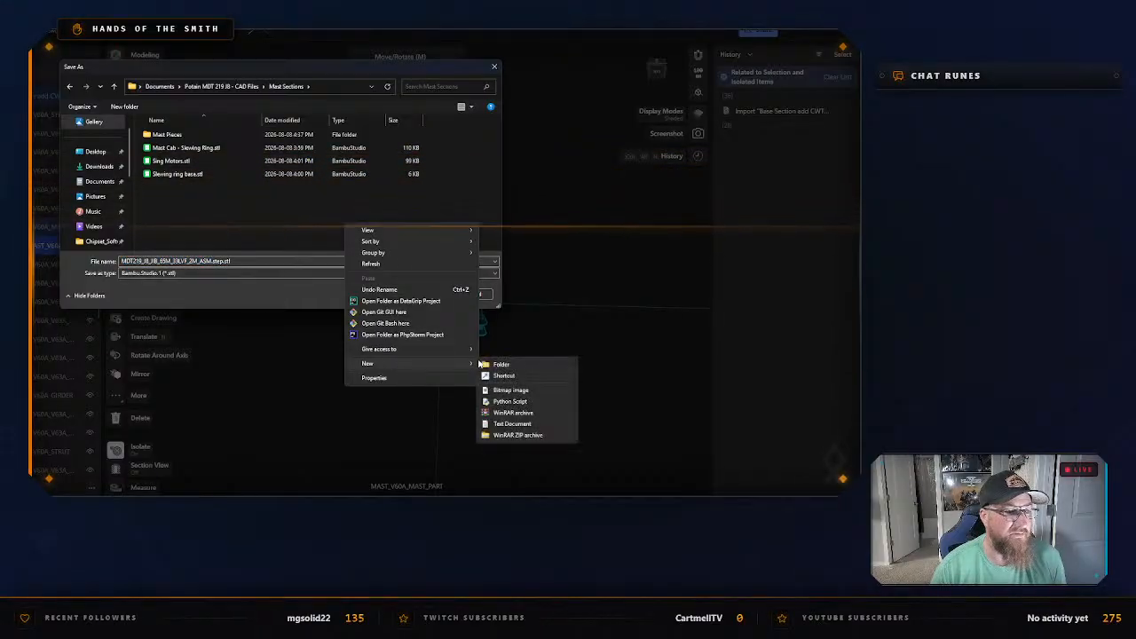
click(497, 363)
text(Coun)
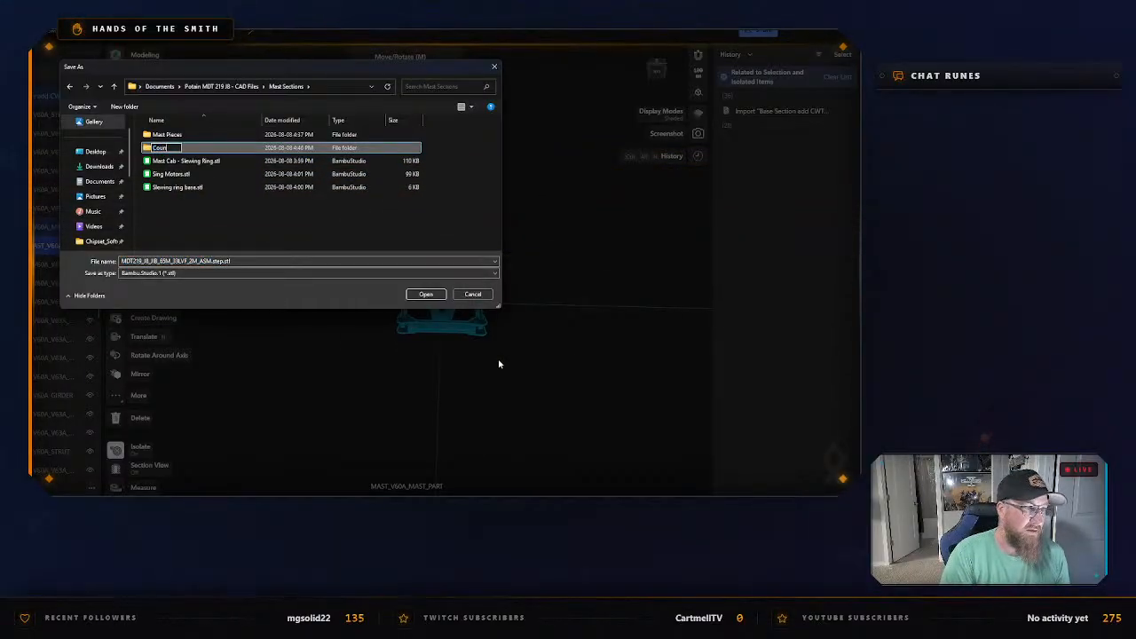
text(terweight Base)
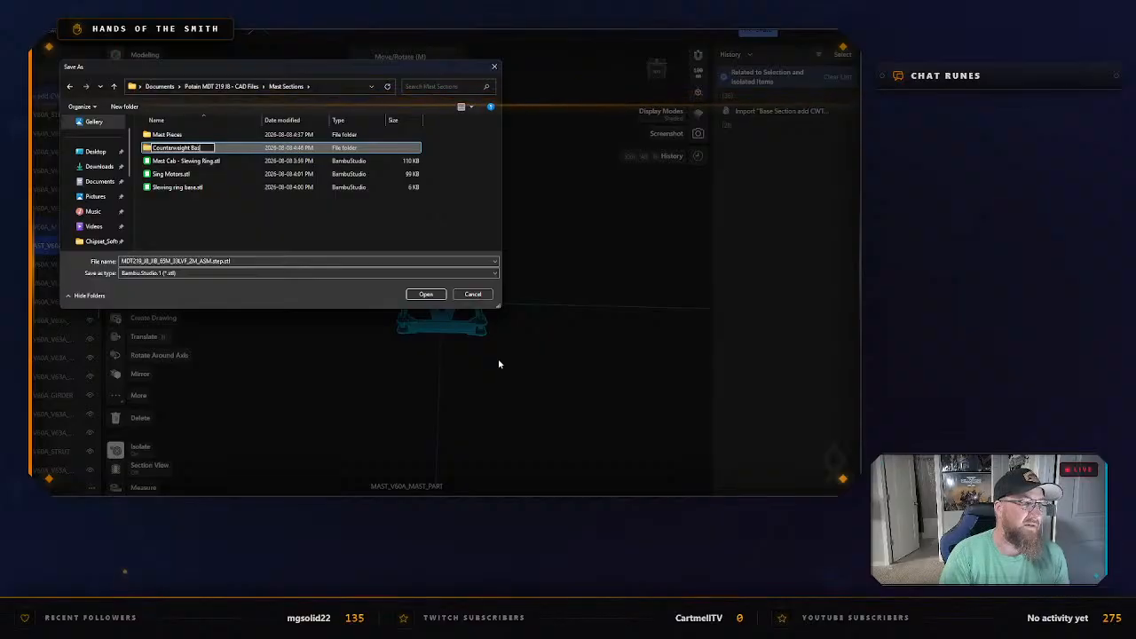
key(Return)
key(Return)
Name the STL export "Main Base", save it in the Counterweight Base folder, and deselect the part.
click(274, 262)
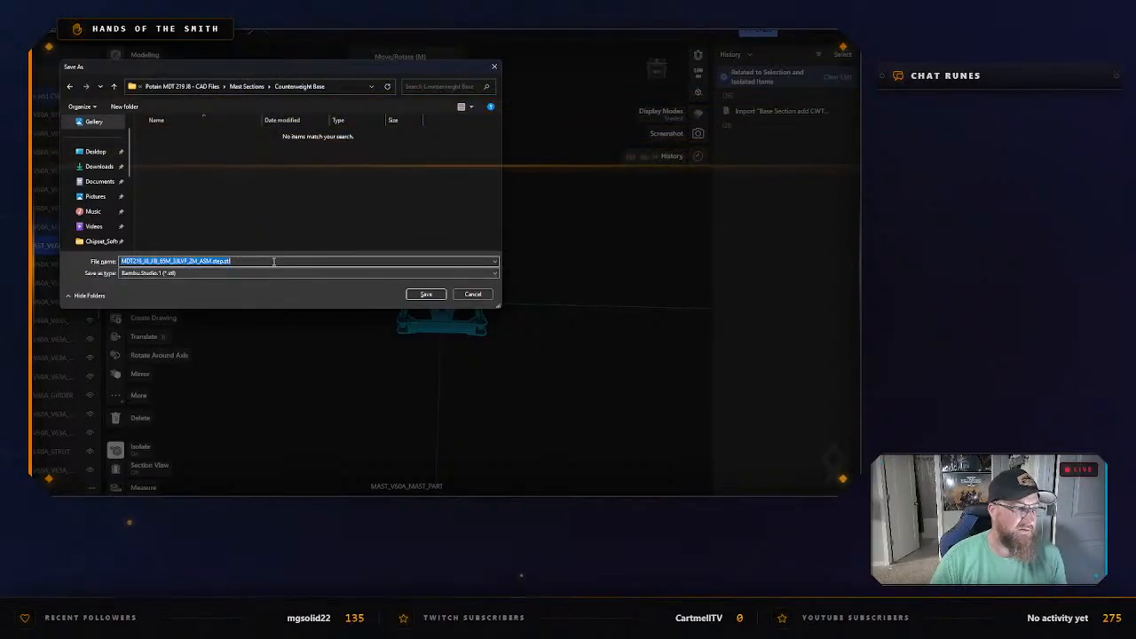
text(Main Base)
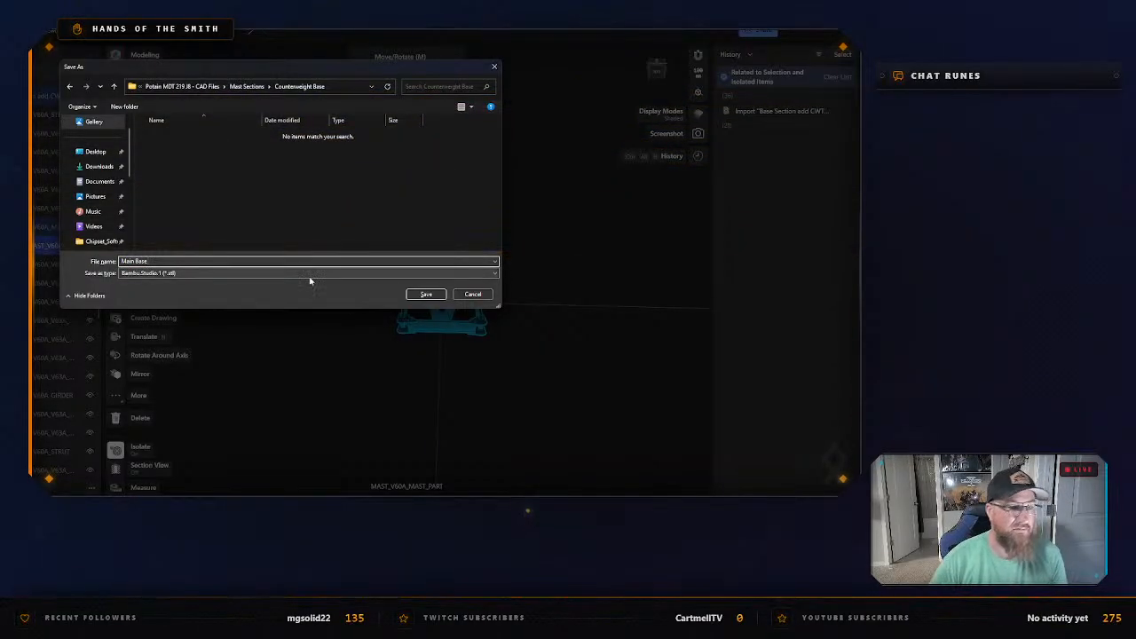
click(426, 294)
click(604, 307)
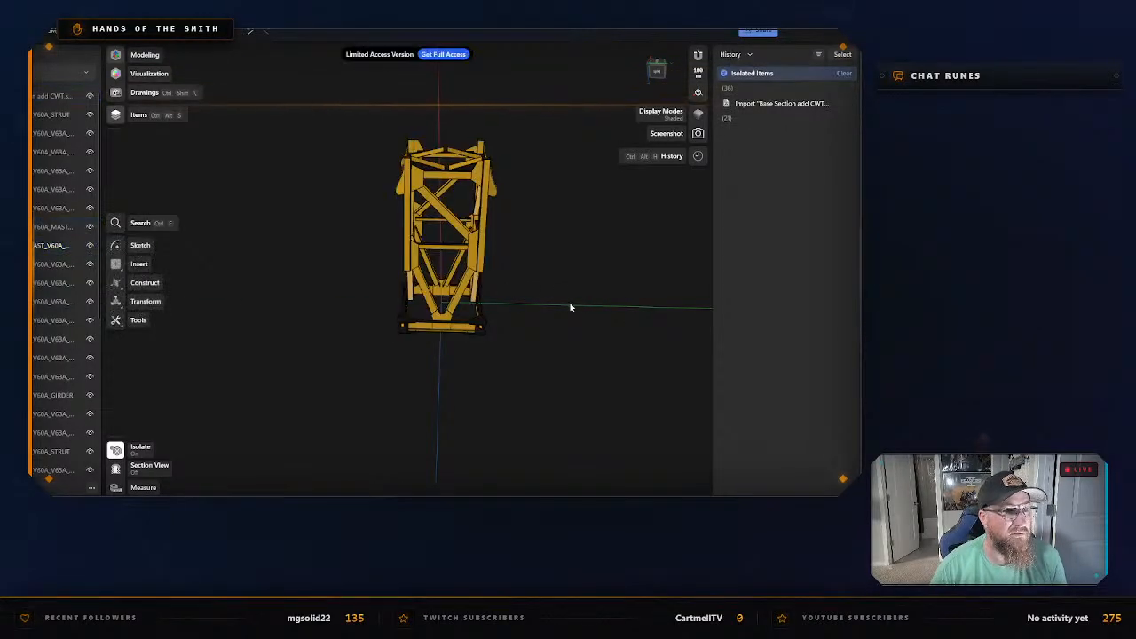
Switch to Bambu Studio and add a third build plate to the project.
scroll(569, 309, down, 3)
click(575, 502)
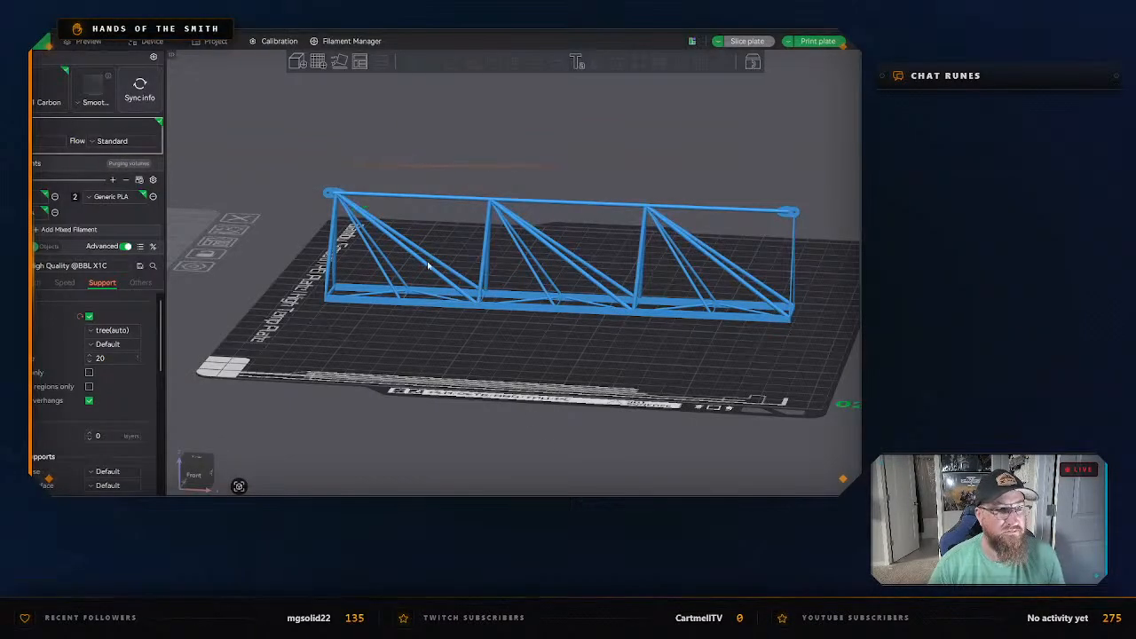
scroll(428, 265, down, 4)
click(318, 62)
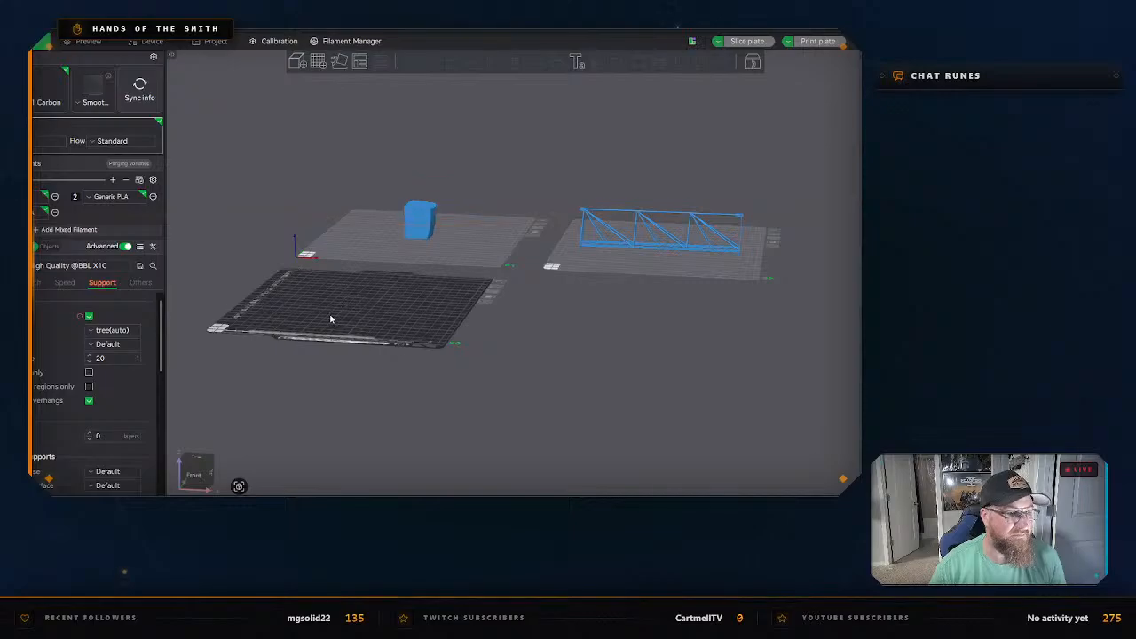
right_drag(330, 319, 466, 330)
drag(466, 330, 471, 364)
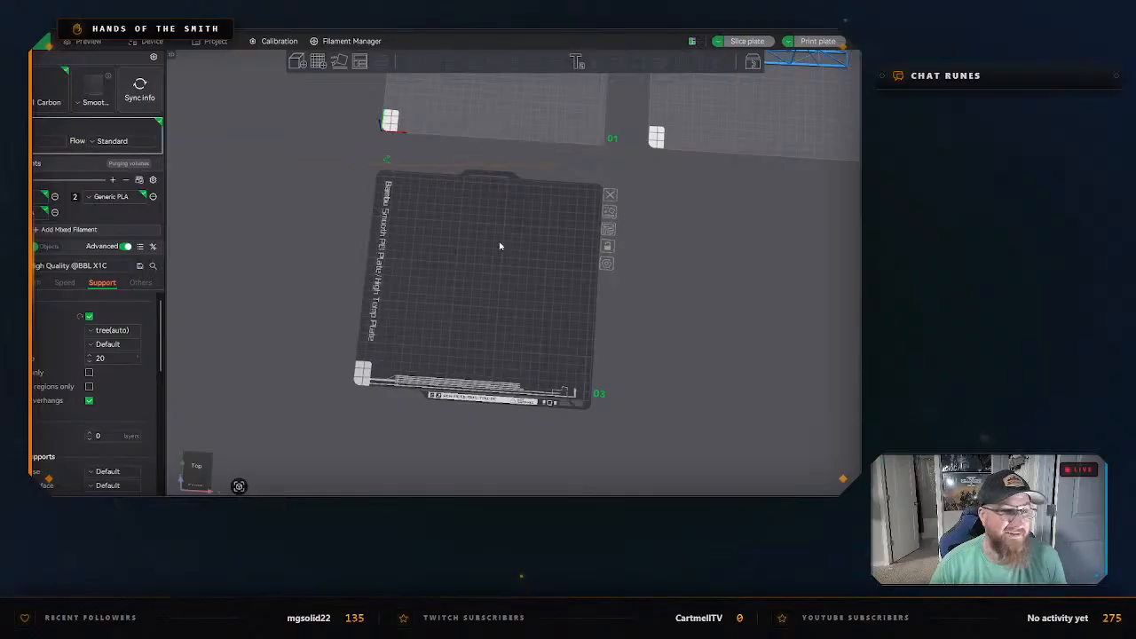
Import Main Base.stl from the Counterweight Base folder within Mast Sections onto the empty plate.
click(294, 66)
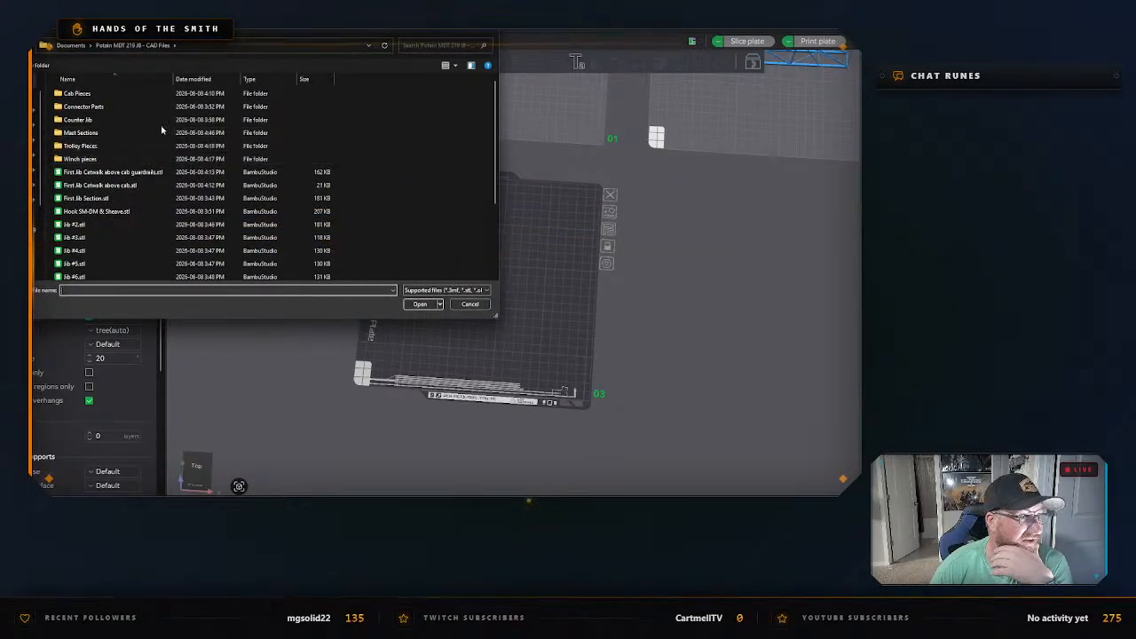
double_click(133, 132)
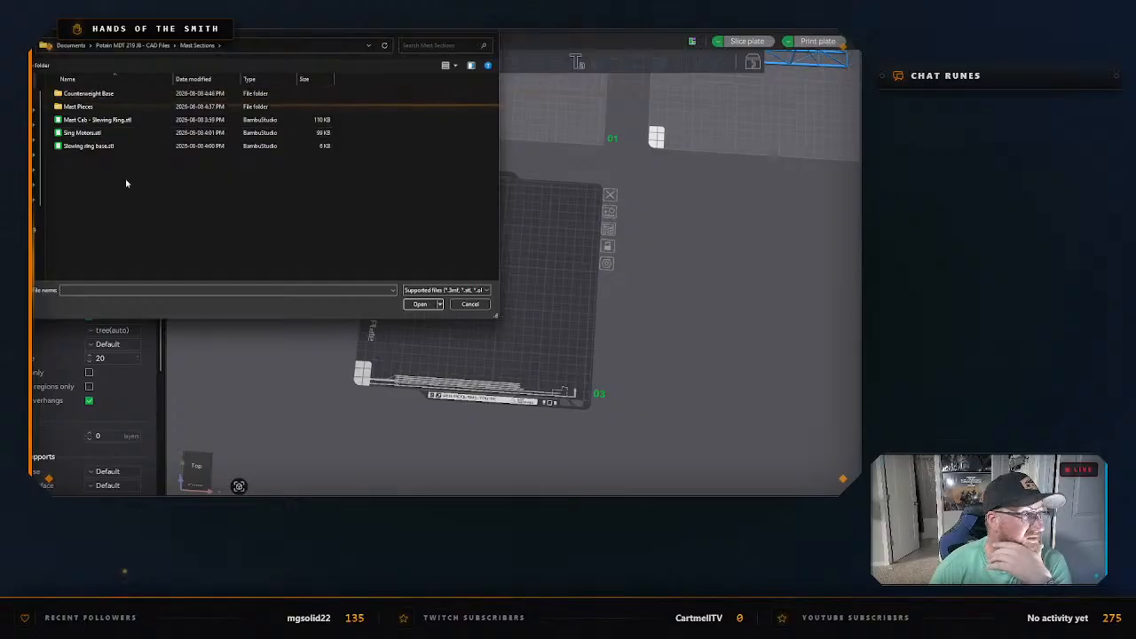
double_click(78, 106)
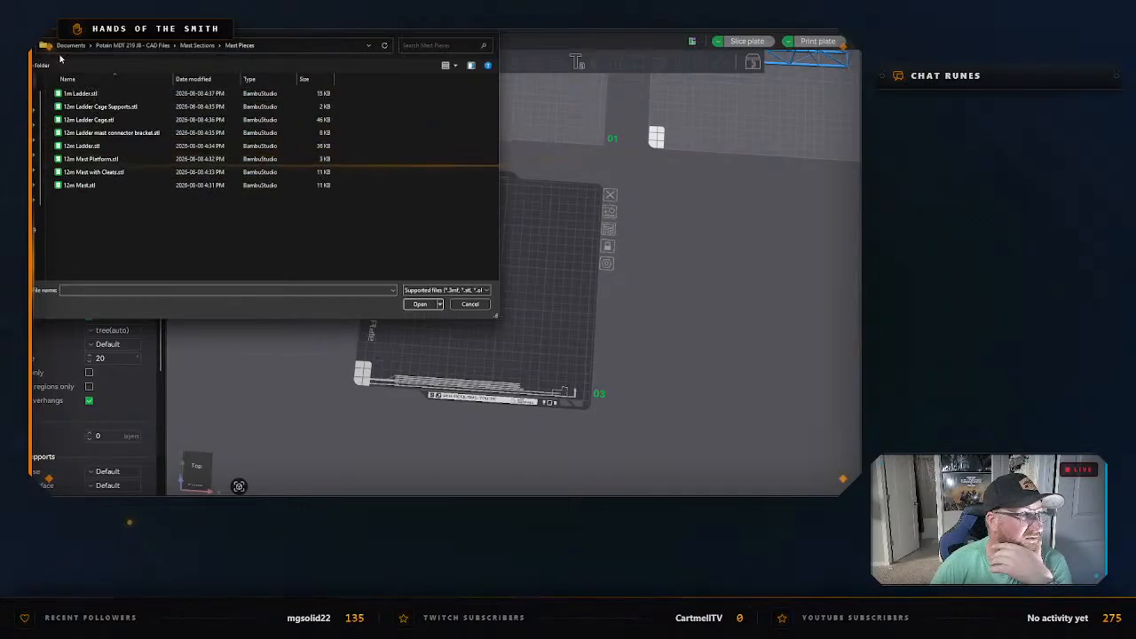
click(182, 45)
double_click(88, 94)
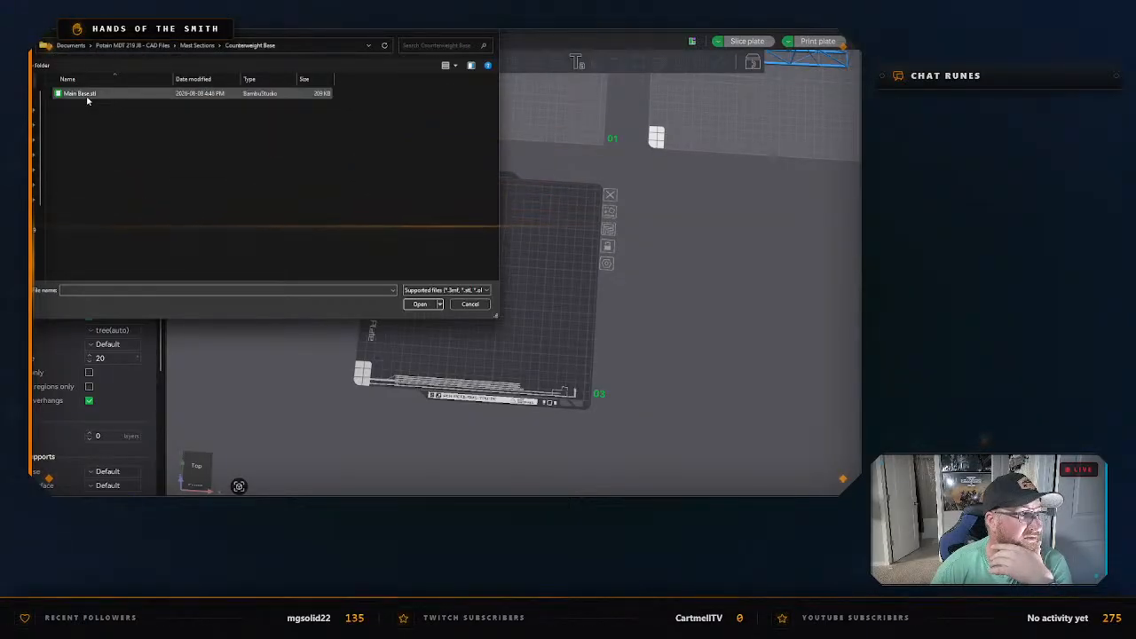
double_click(88, 96)
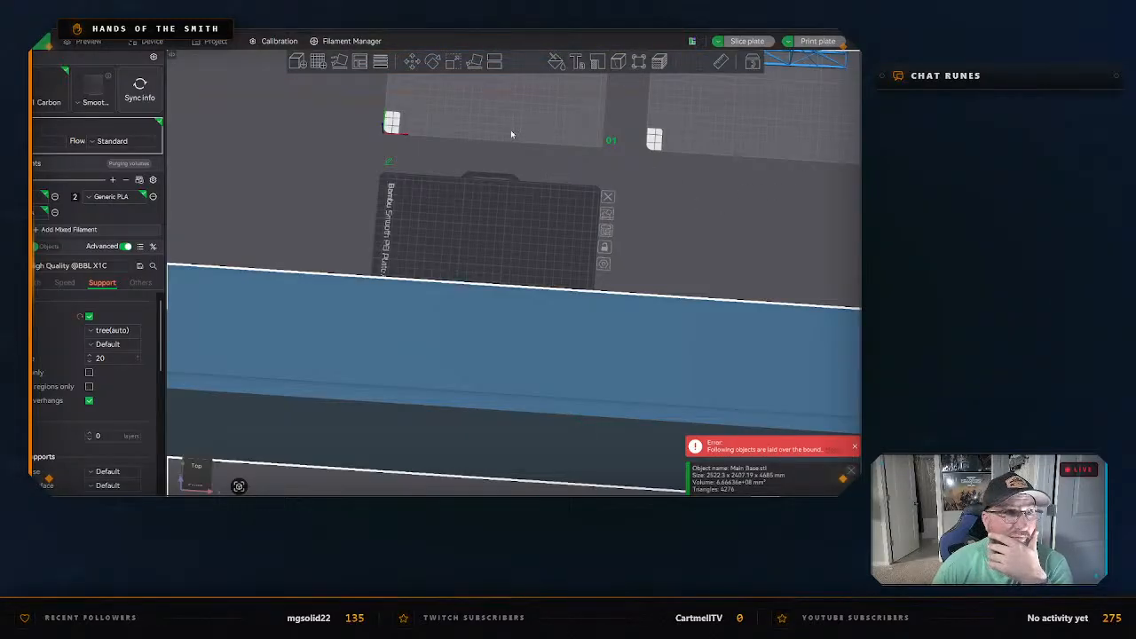
Scale the Main Base model uniformly to an X size of 50.45 mm and deselect it.
click(453, 62)
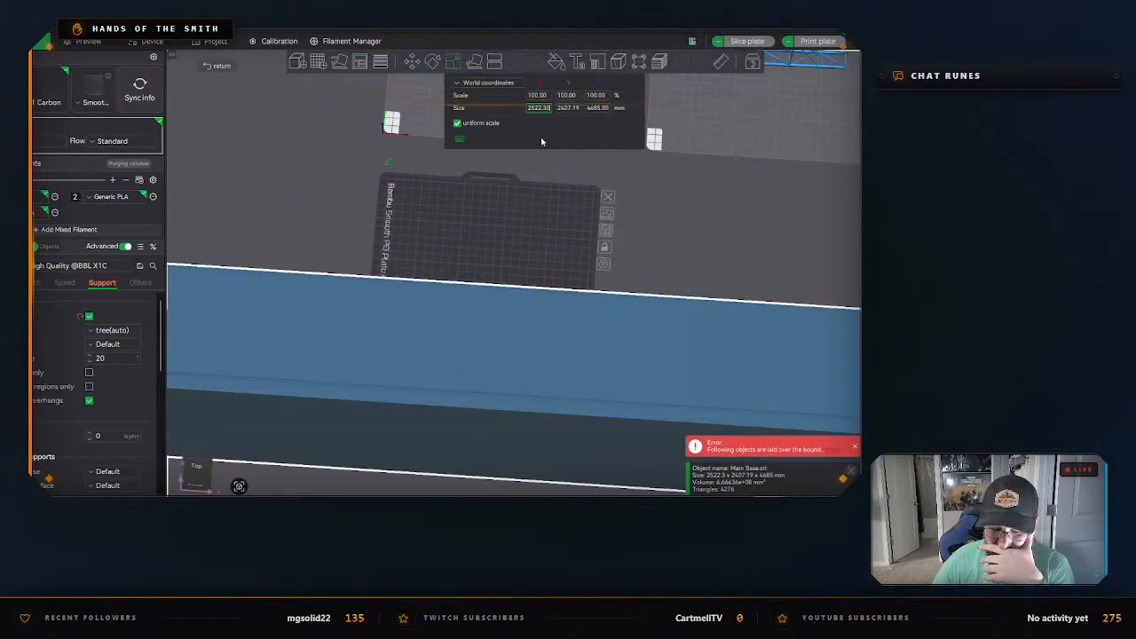
key(BackSpace)
key(BackSpace)
key(BackSpace)
key(BackSpace)
key(BackSpace)
key(BackSpace)
key(BackSpace)
text(50.45)
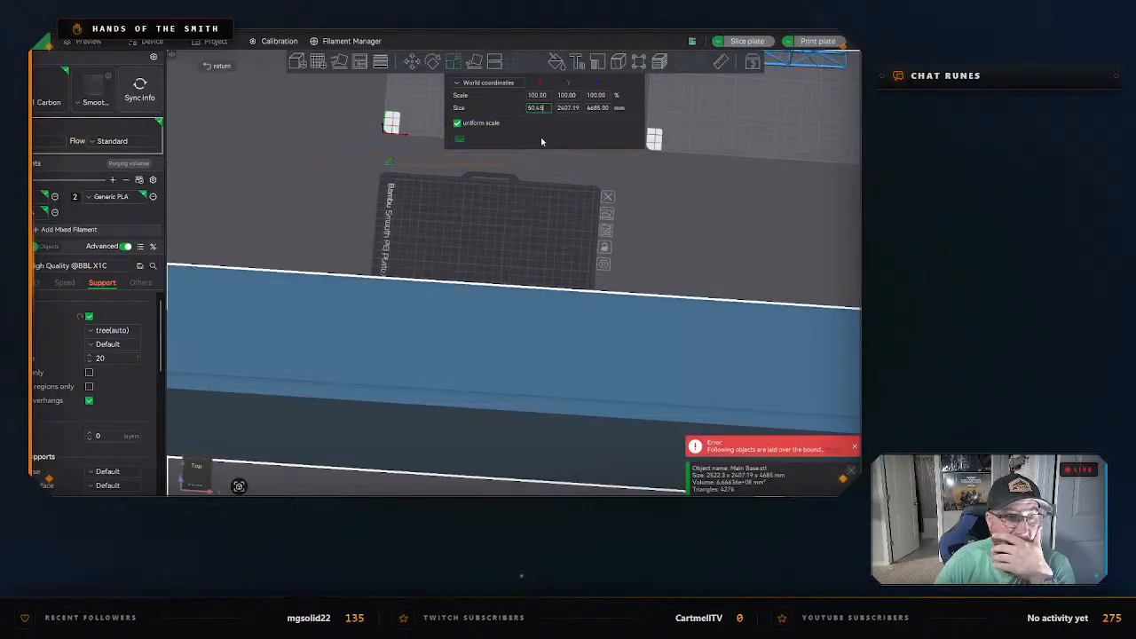
key(Return)
click(543, 281)
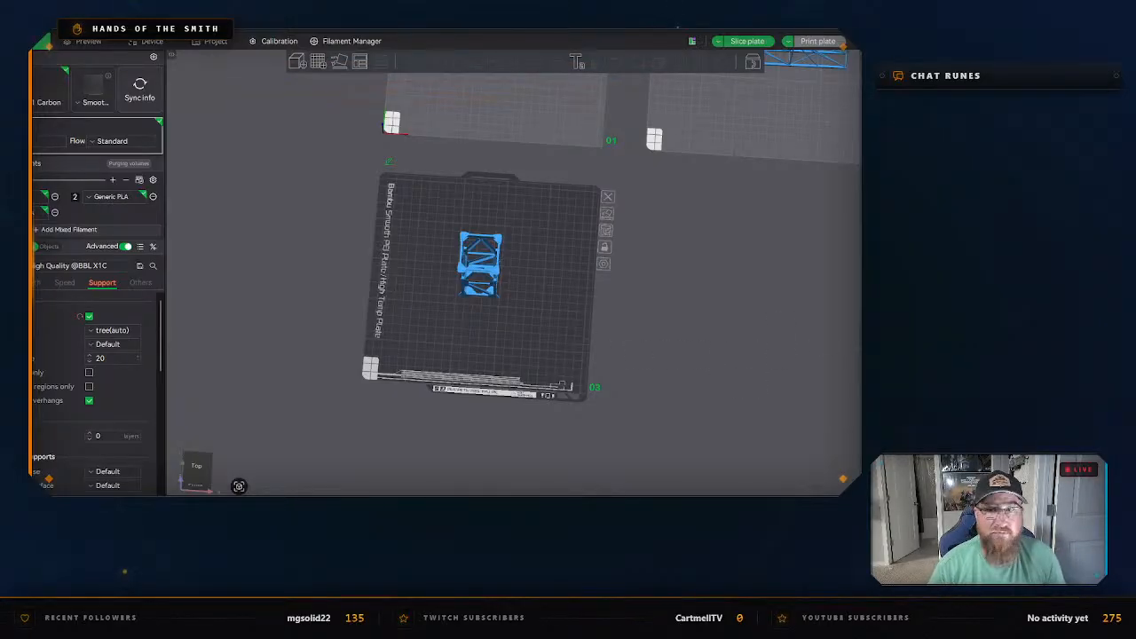
scroll(576, 332, up, 6)
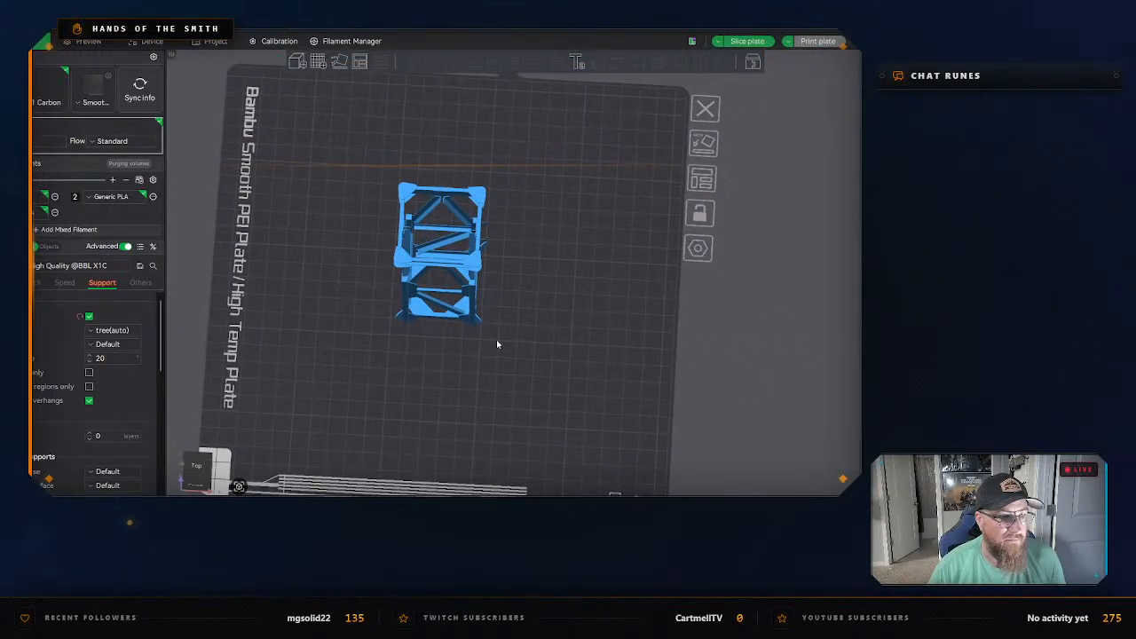
Lay the Main Base model on its flat upper end face so it stands upside down, and deselect it.
key(5)
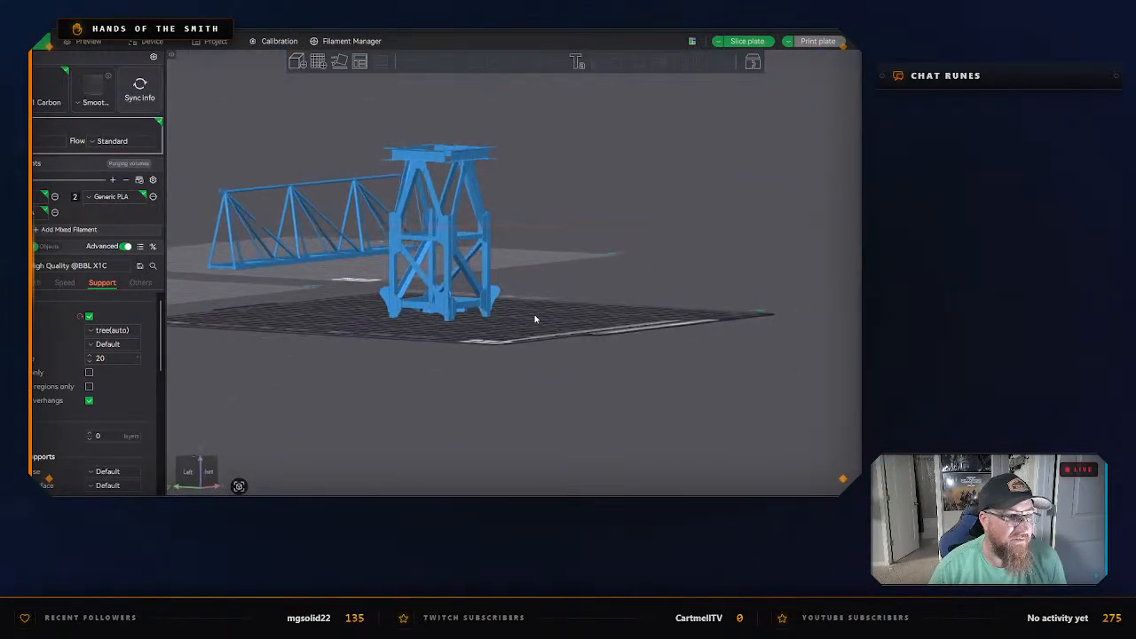
key(1)
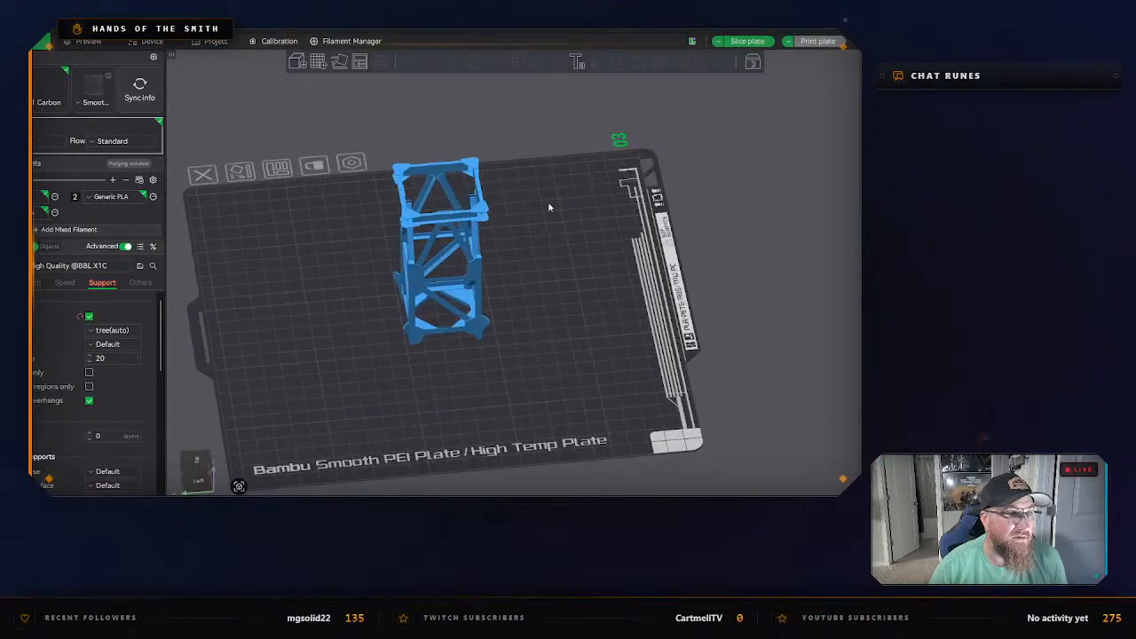
scroll(536, 237, up, 3)
click(479, 253)
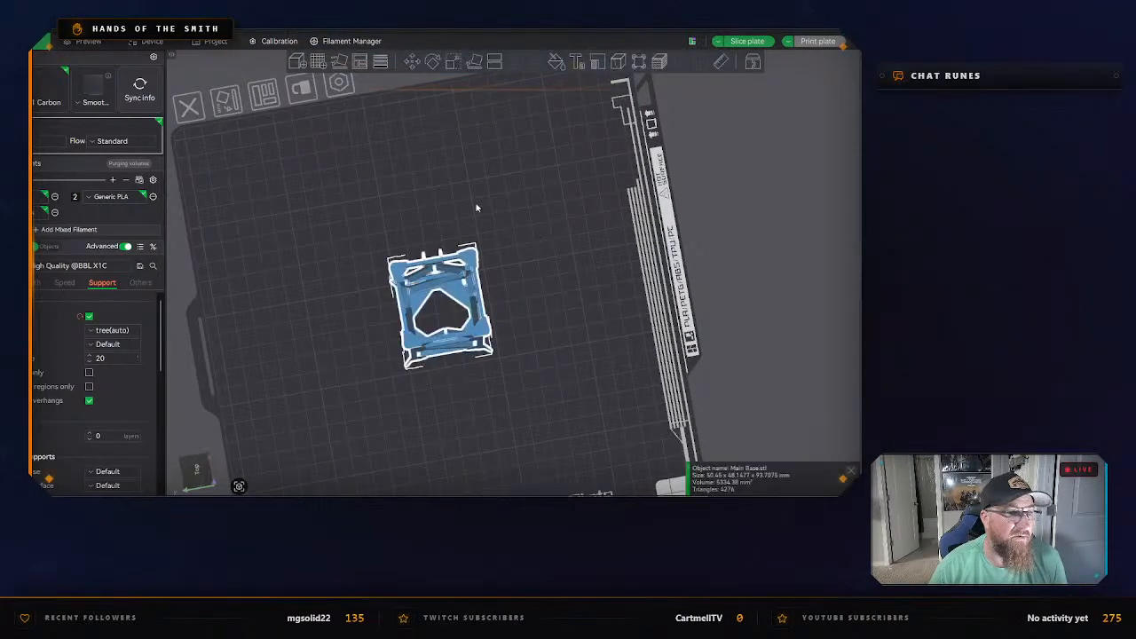
click(474, 61)
click(451, 294)
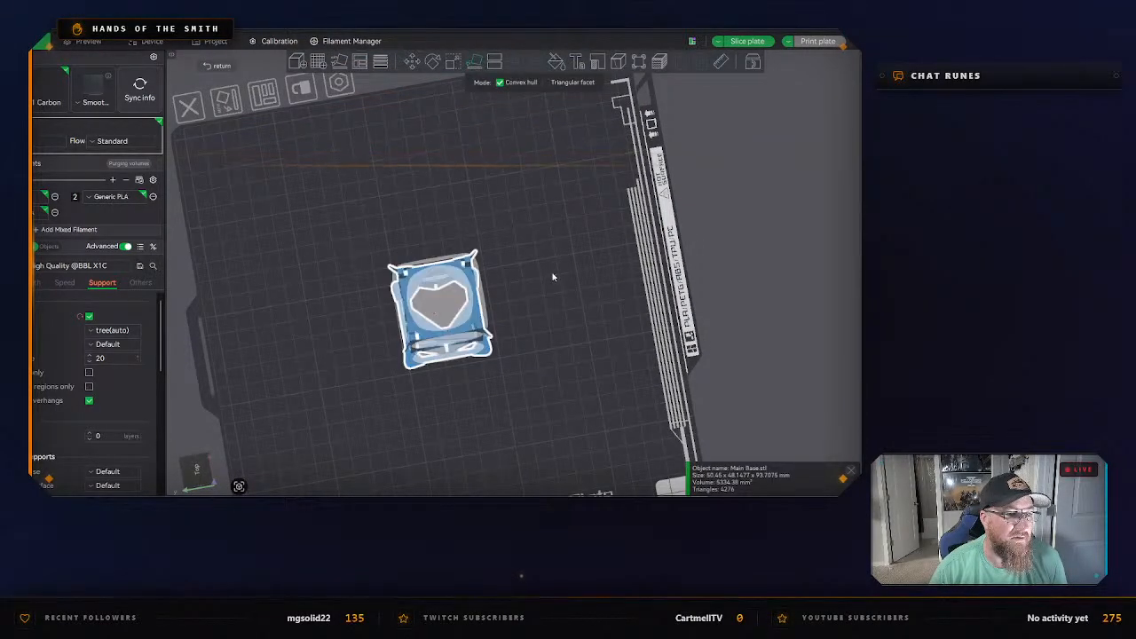
click(557, 277)
drag(561, 293, 646, 283)
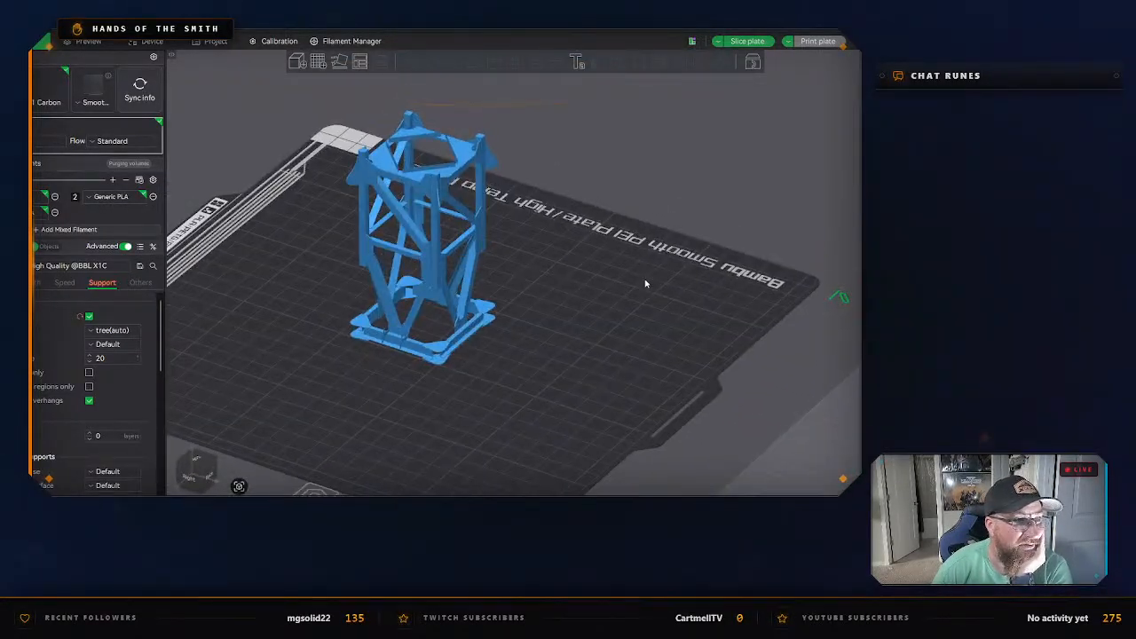
Slice the third plate, examine the generated tree supports around the Main Base, and return to the editing view.
click(744, 40)
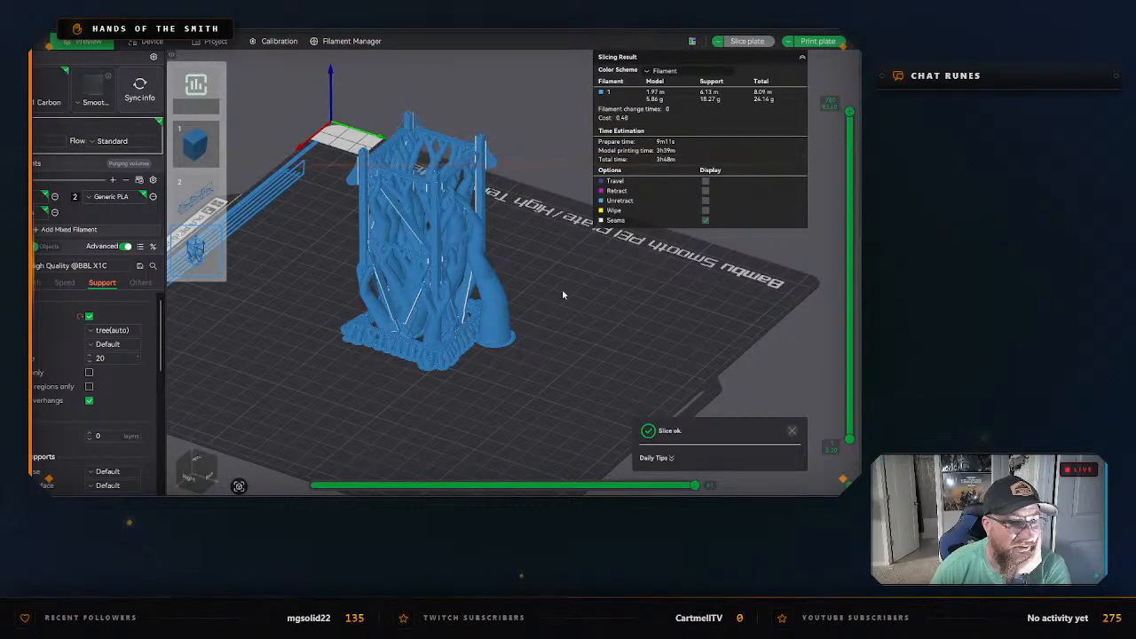
right_drag(562, 289, 600, 346)
drag(600, 349, 621, 329)
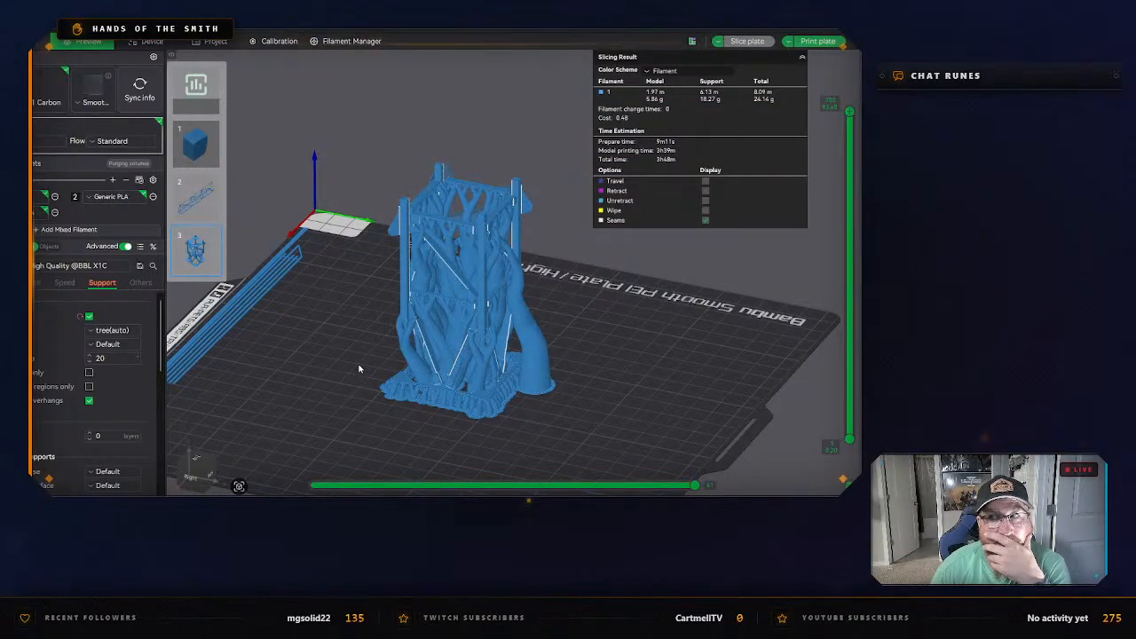
key(ctrl+1)
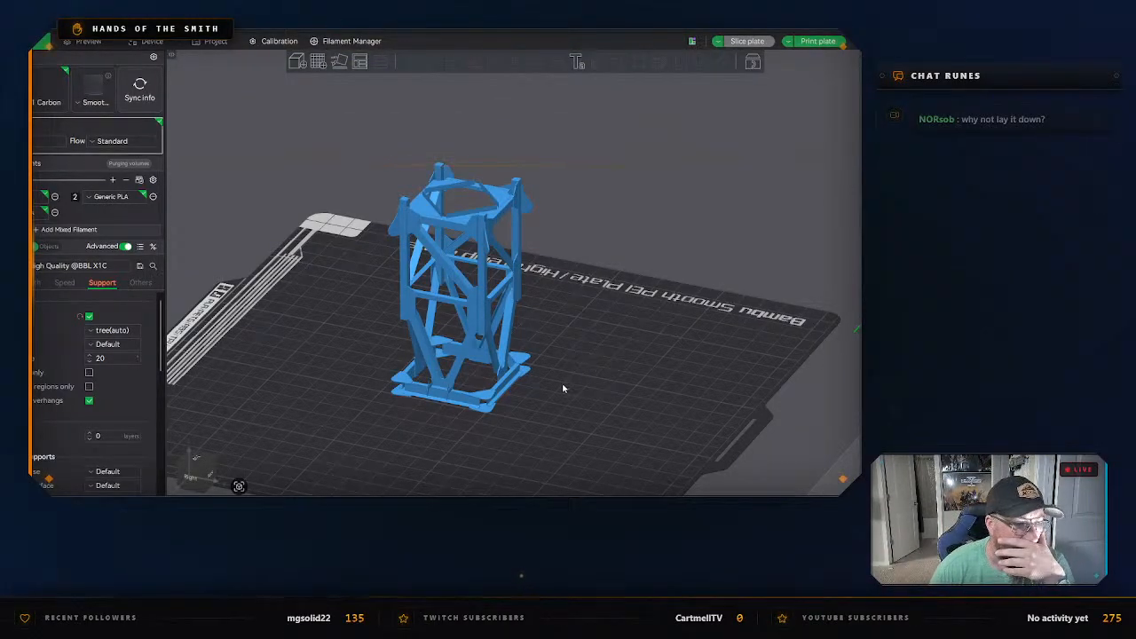
Cut the Main Base model into two separate objects with a planar cut at a height of 49 mm.
drag(562, 388, 655, 363)
scroll(682, 365, up, 4)
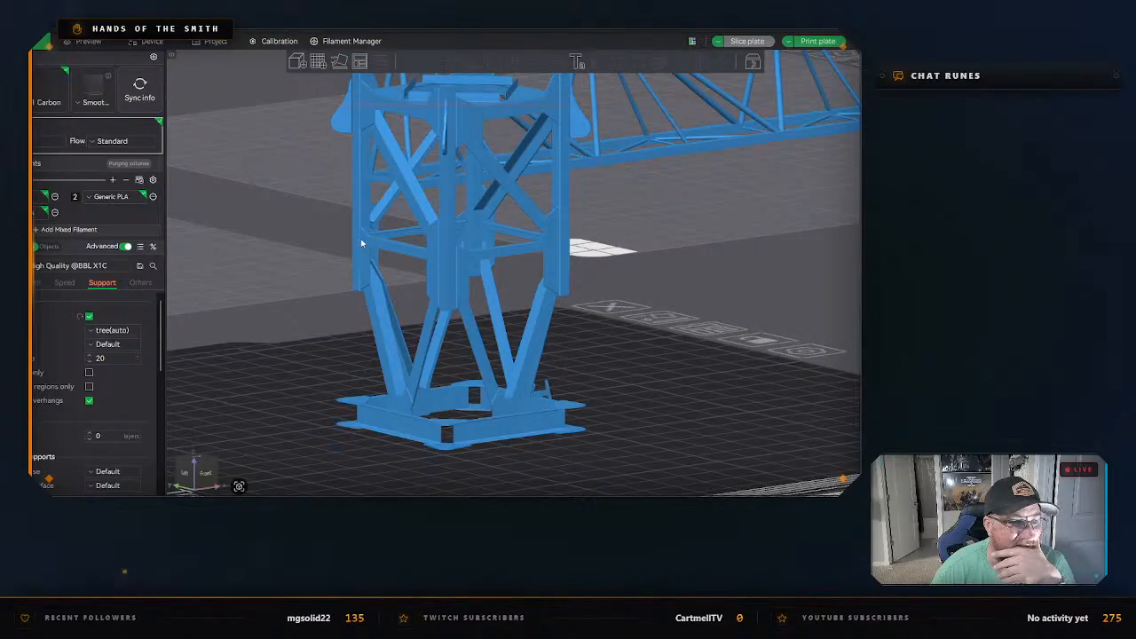
click(461, 246)
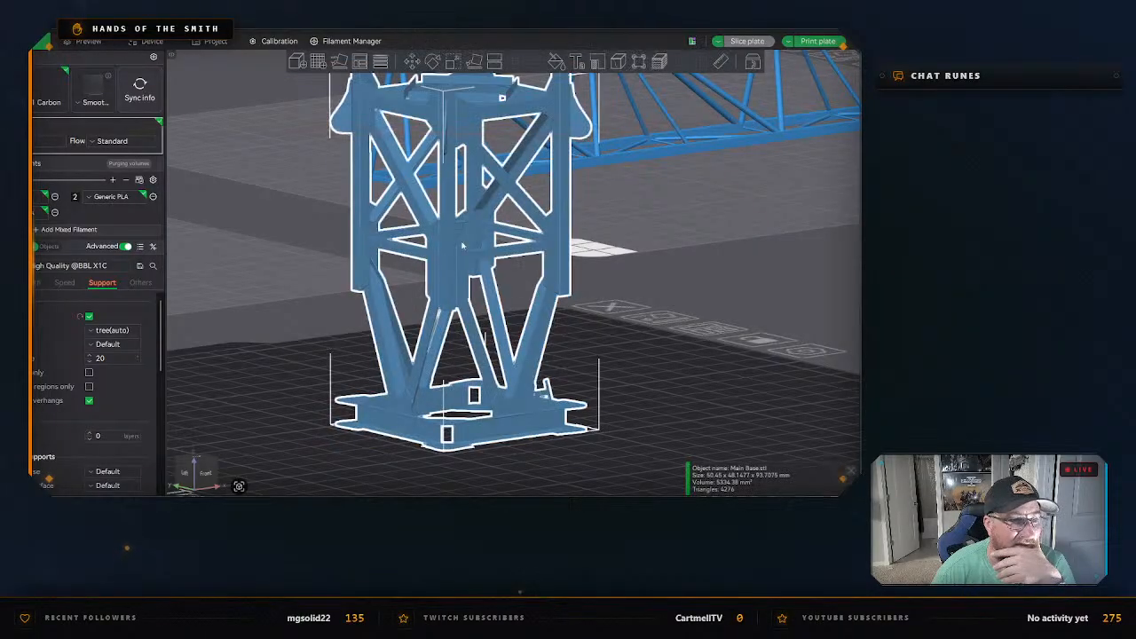
click(492, 62)
right_drag(653, 310, 577, 340)
drag(553, 340, 473, 287)
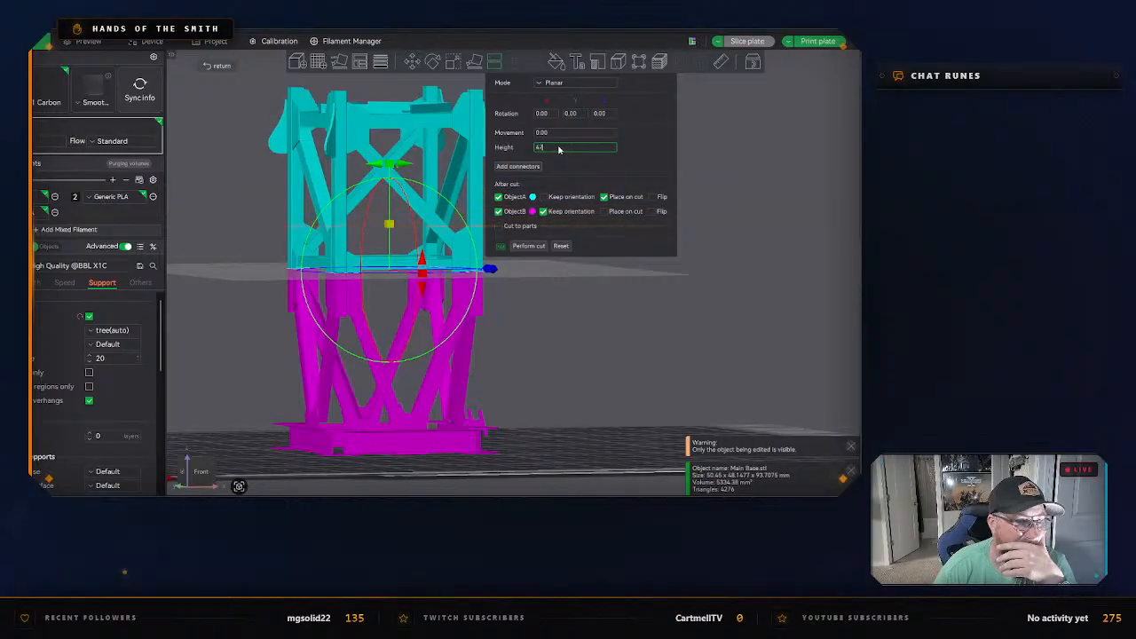
key(Return)
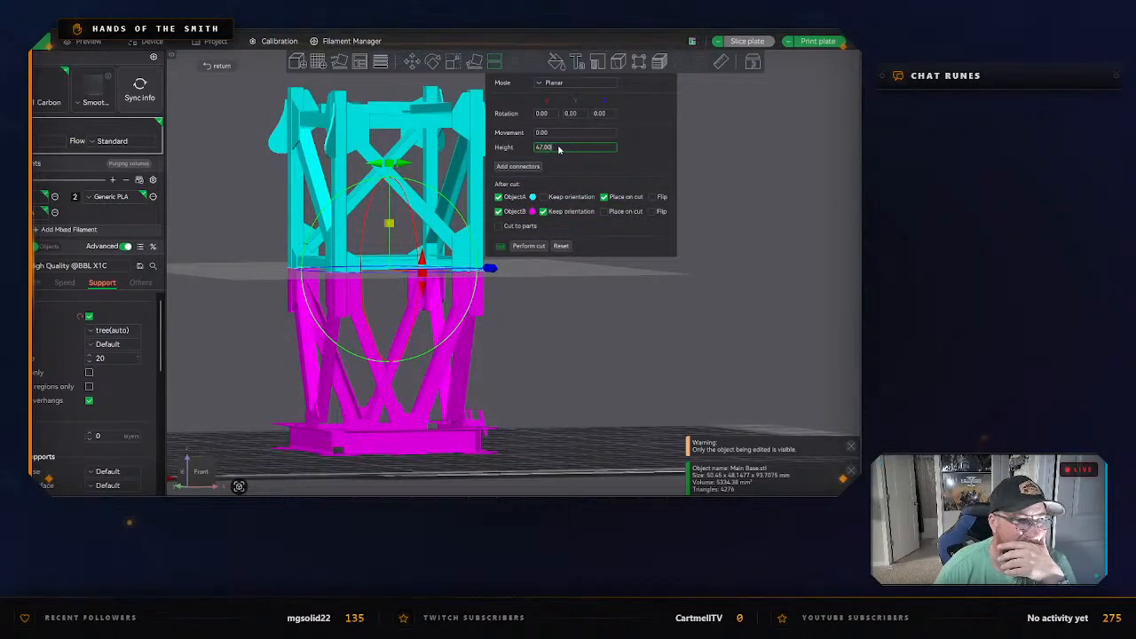
text(69)
key(Return)
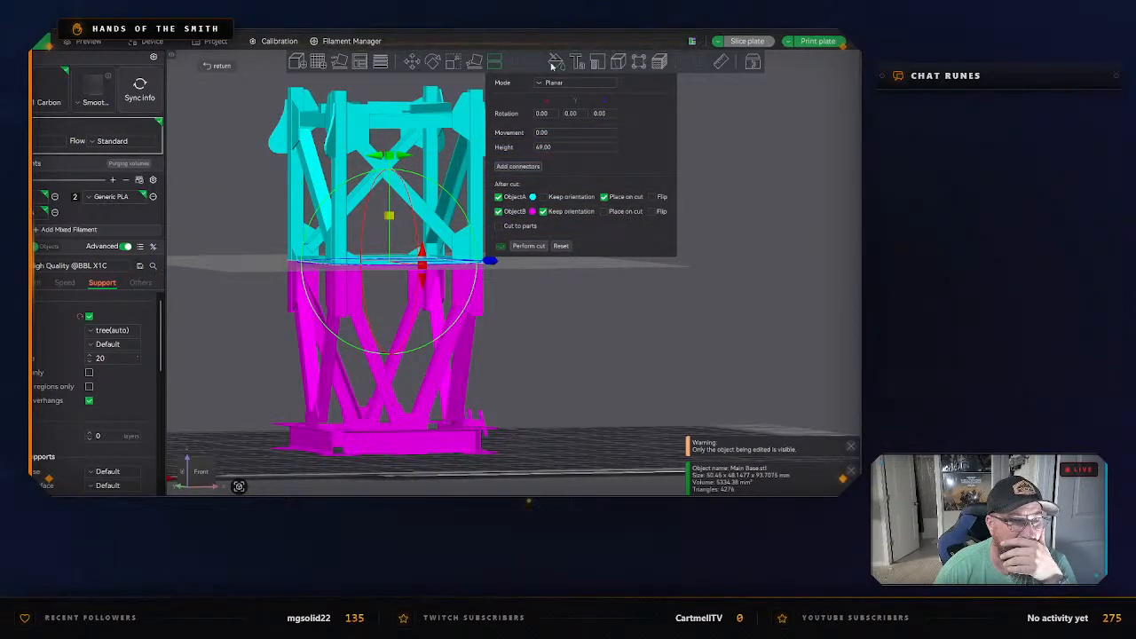
click(552, 82)
click(552, 83)
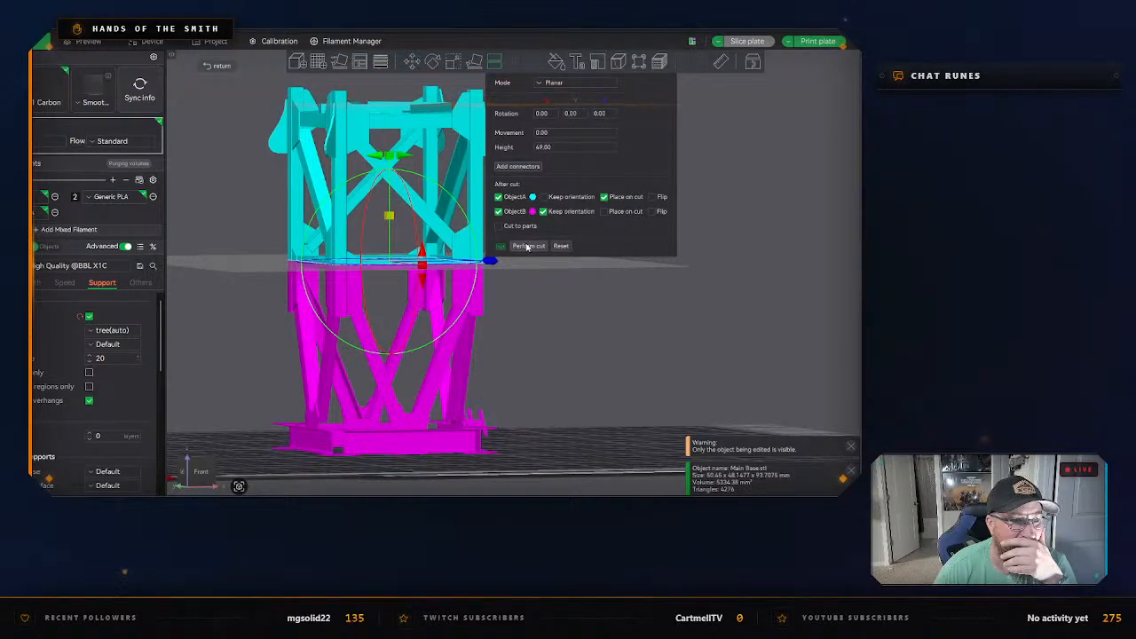
click(498, 282)
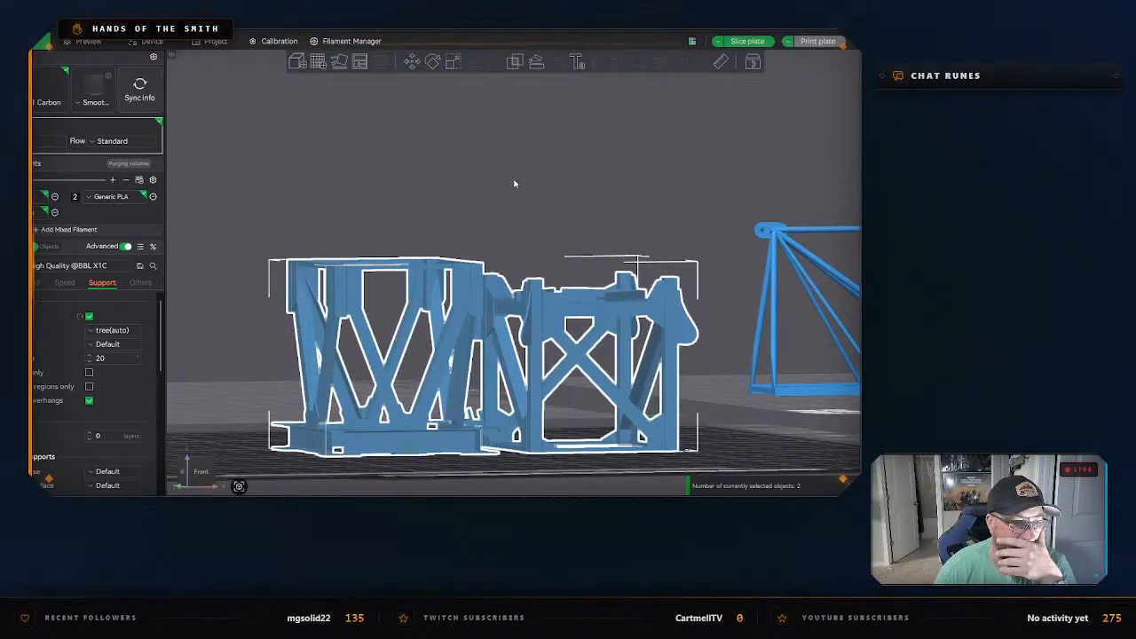
Inspect the two cut halves, slice the plate to examine their supports and print time, and return to the editing view.
right_drag(514, 180, 513, 98)
click(497, 203)
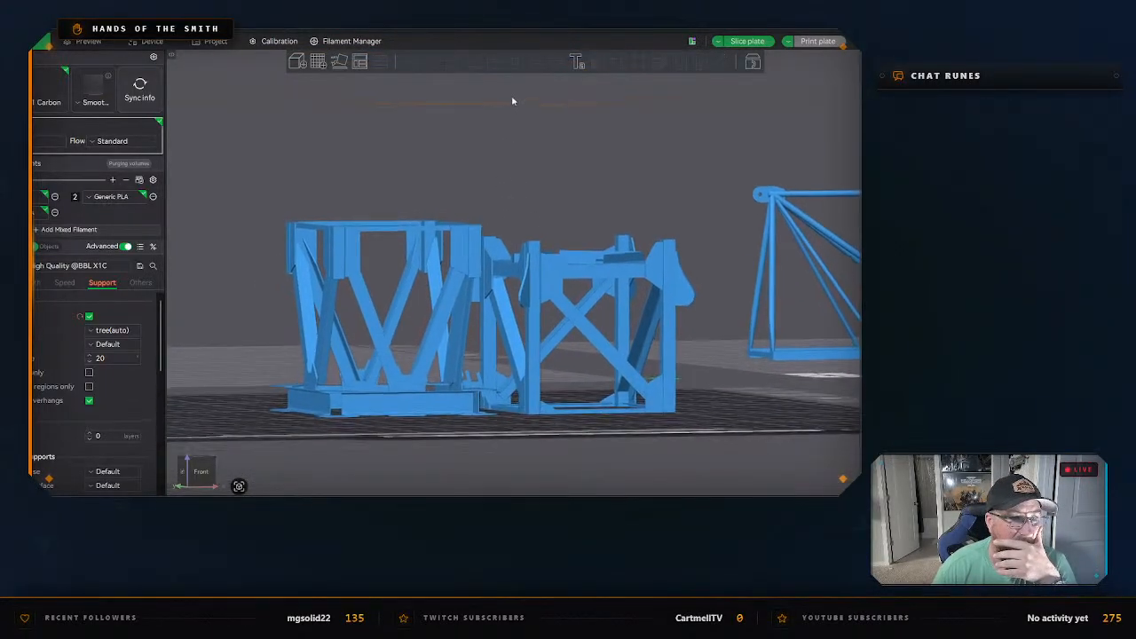
drag(512, 100, 500, 201)
click(380, 417)
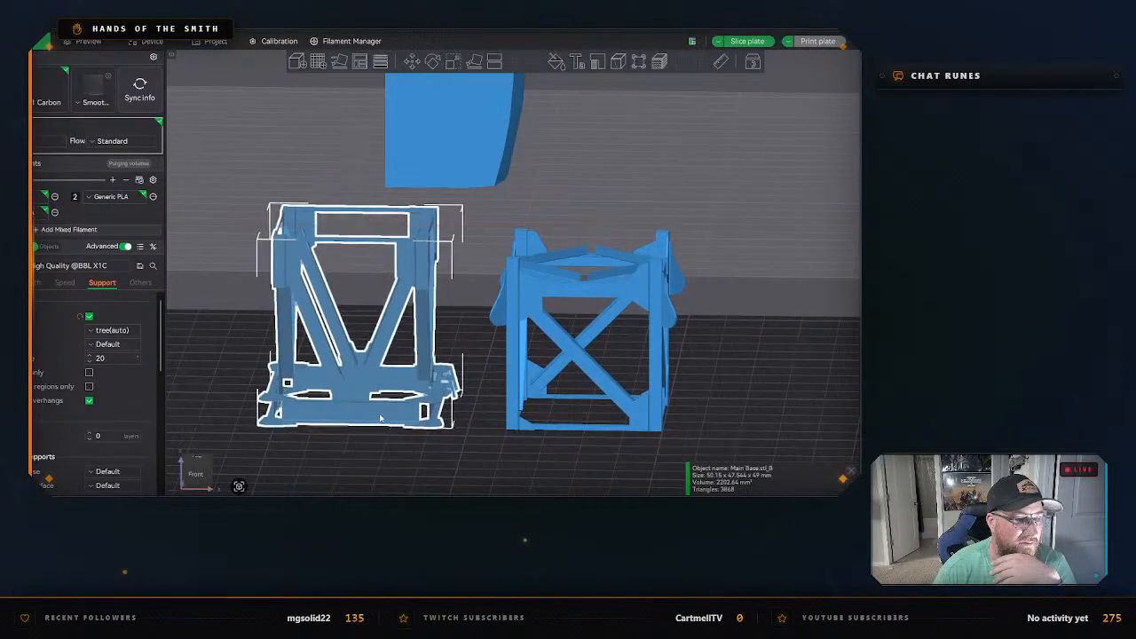
click(467, 322)
drag(467, 322, 494, 299)
click(748, 41)
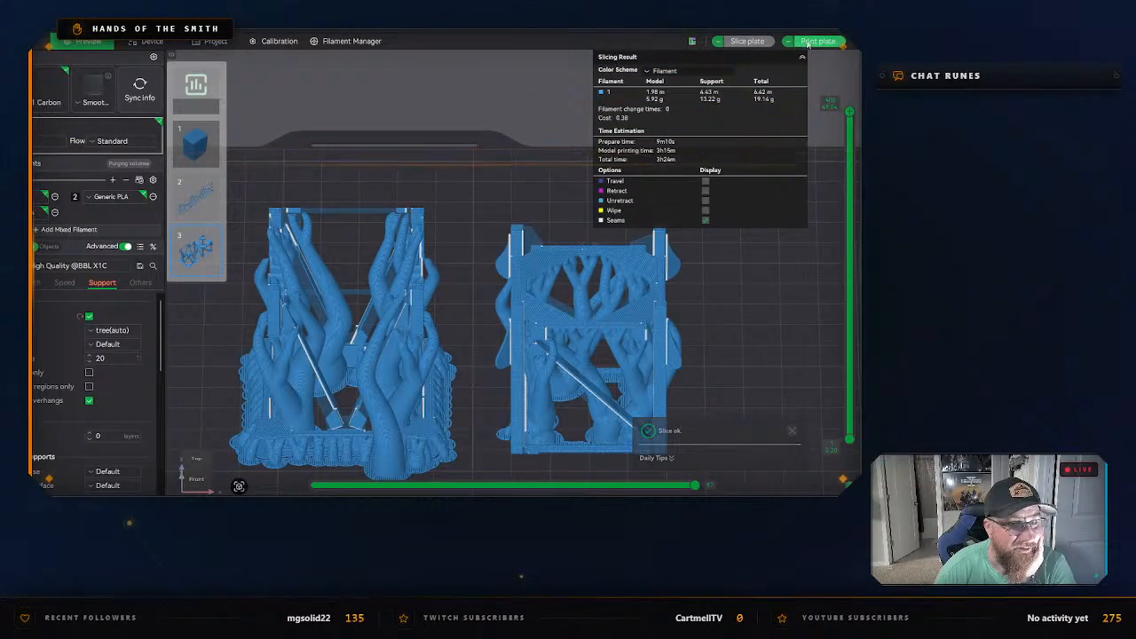
key(ctrl+1)
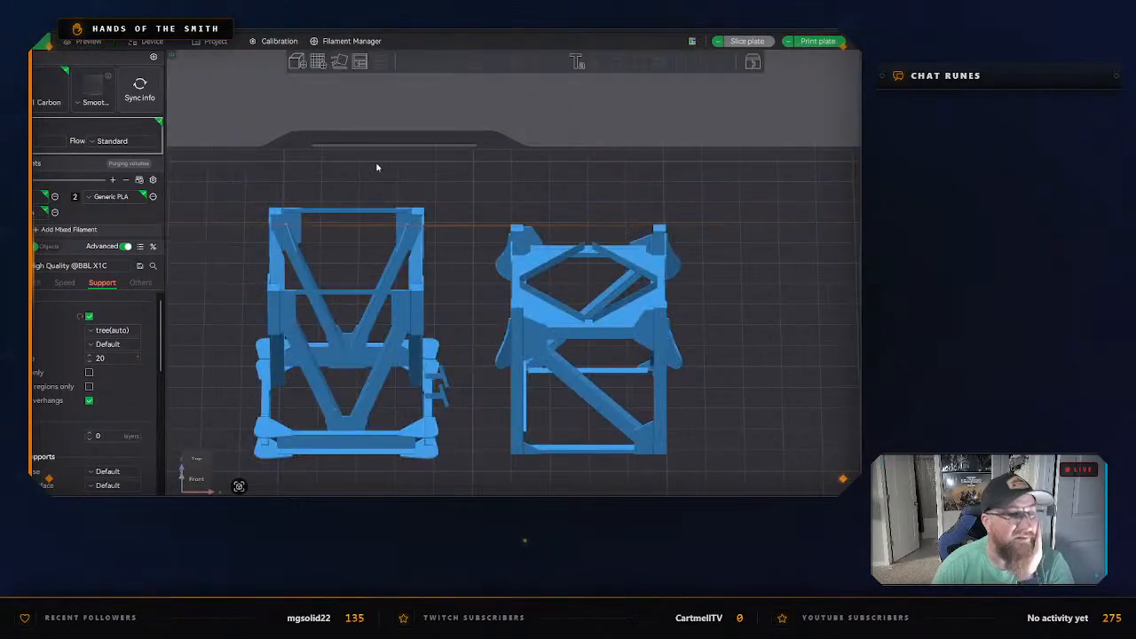
Undo the planar cut of the Main Base and deselect the restored model.
key(ctrl+z)
key(ctrl+z)
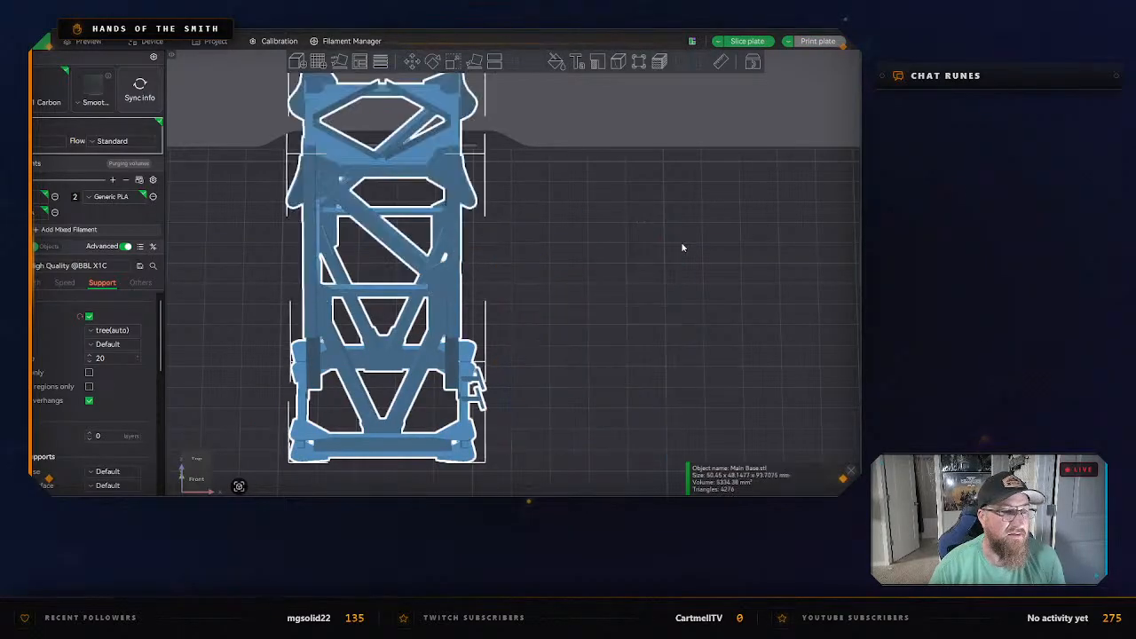
click(586, 347)
right_drag(586, 347, 593, 358)
mouse_move(594, 358)
mouse_down()
mouse_move(631, 350)
mouse_move(610, 362)
mouse_move(594, 352)
mouse_move(634, 358)
mouse_move(601, 367)
mouse_up()
scroll(631, 350, down, 4)
scroll(610, 363, down, 5)
scroll(594, 352, down, 3)
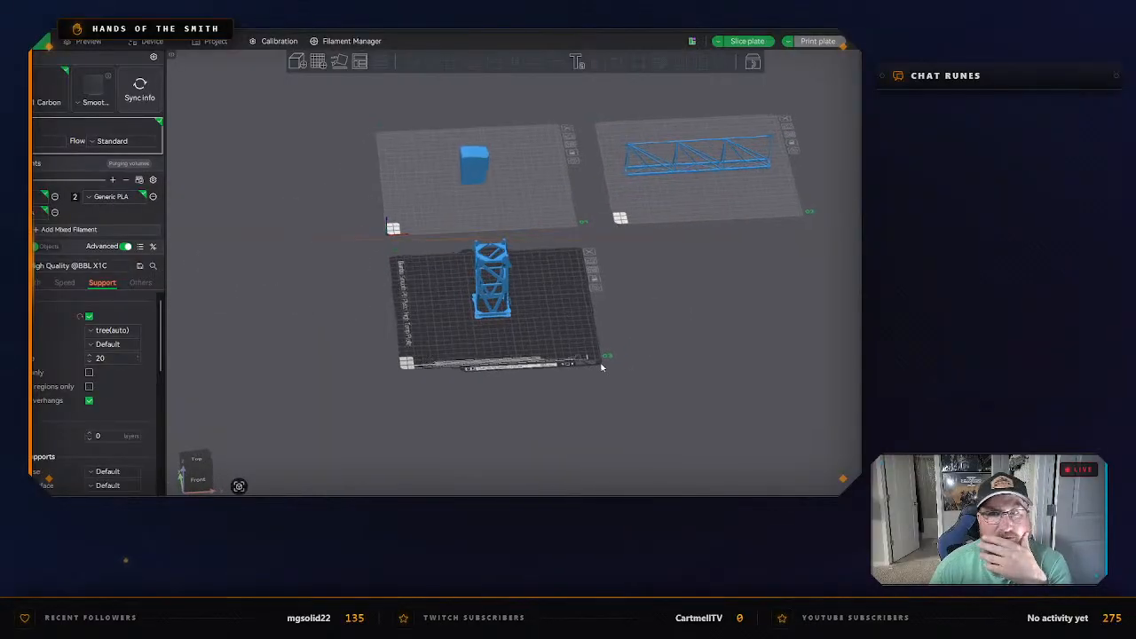
Switch to Shapr3D and turn off isolation so all base section parts are shown again.
click(819, 31)
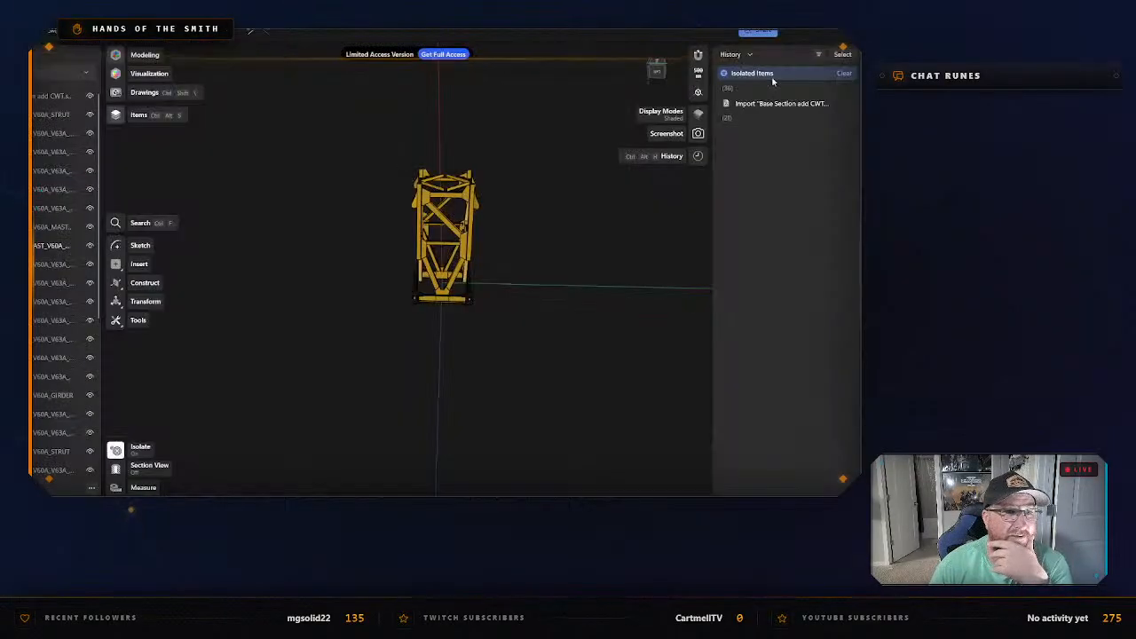
right_click(400, 268)
click(424, 285)
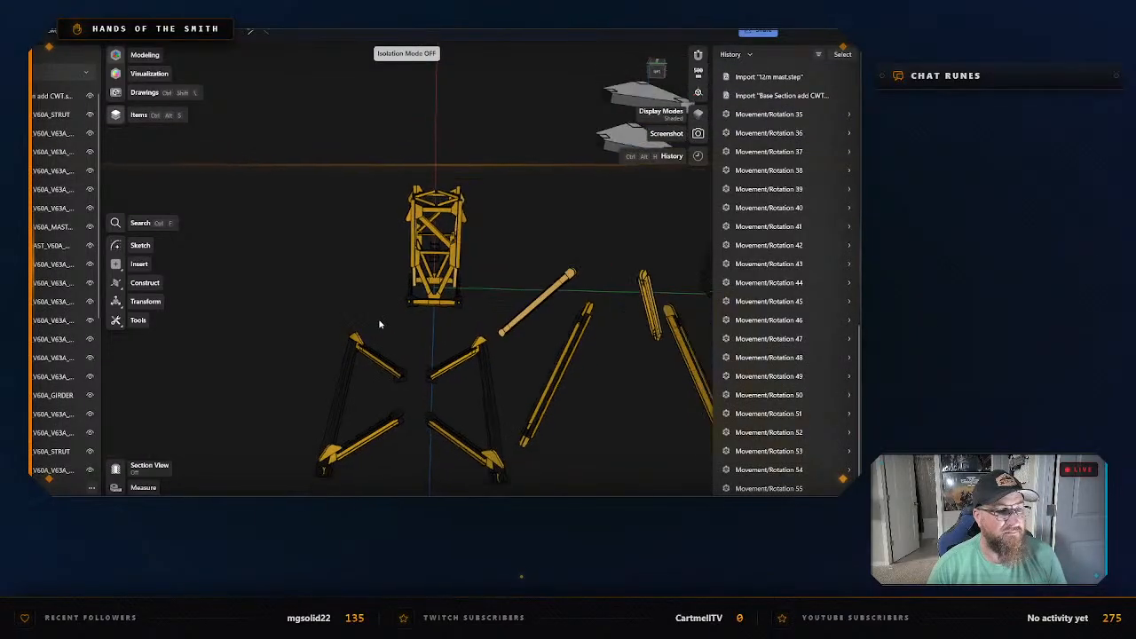
Isolate one of the two V-shaped MAST_V60A_GIRDER frames below the main base.
middle_drag(411, 348, 461, 210)
middle_drag(451, 294, 436, 314)
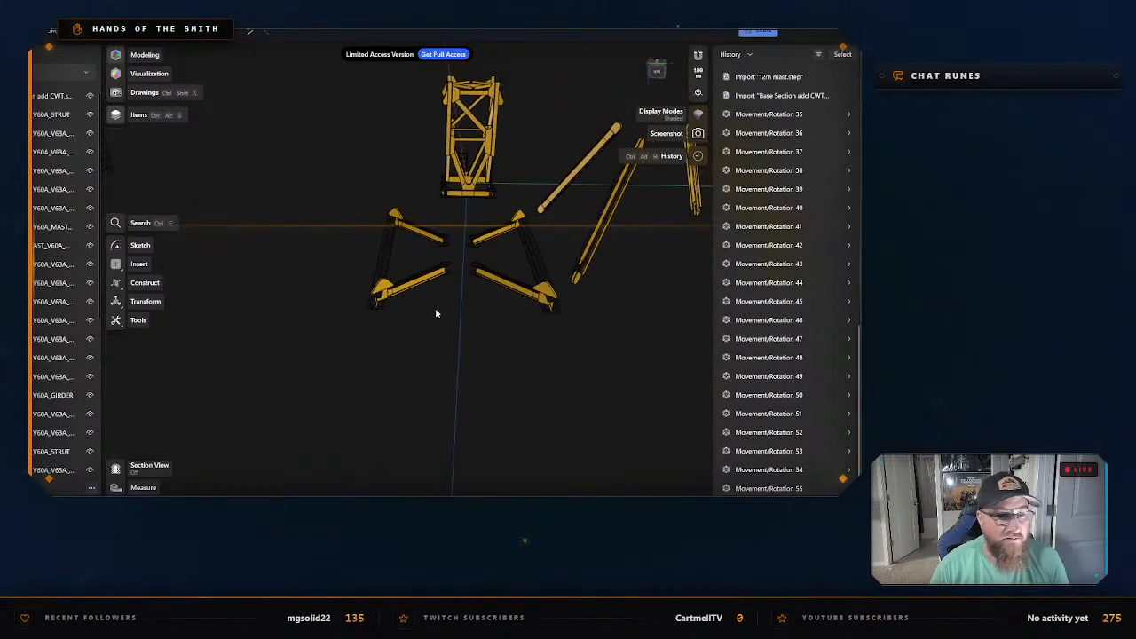
right_drag(436, 314, 384, 253)
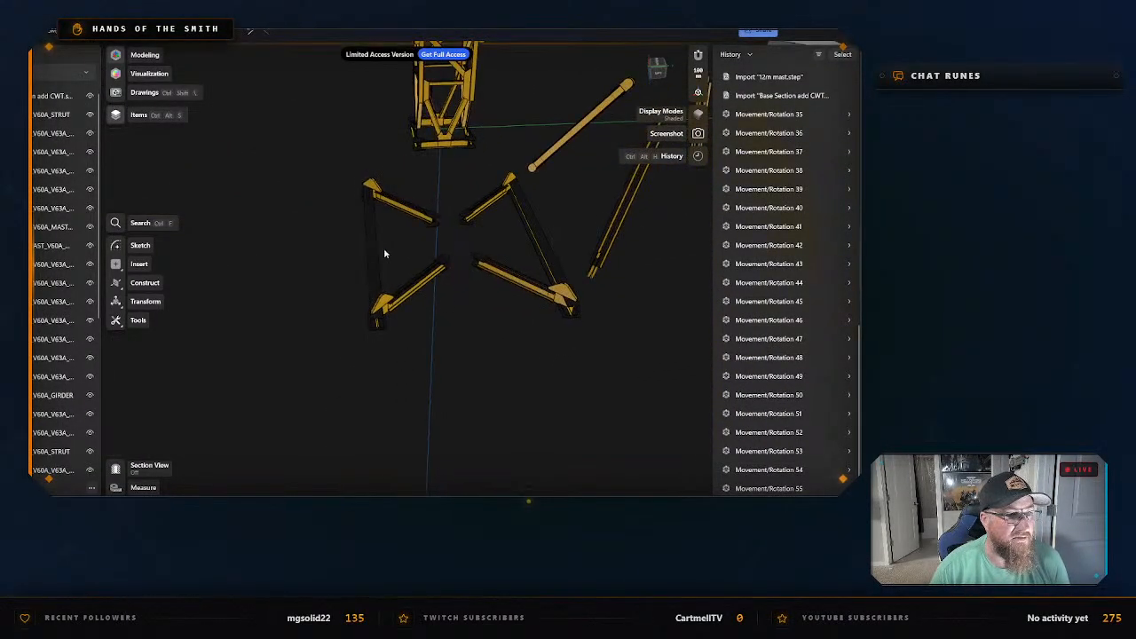
click(385, 305)
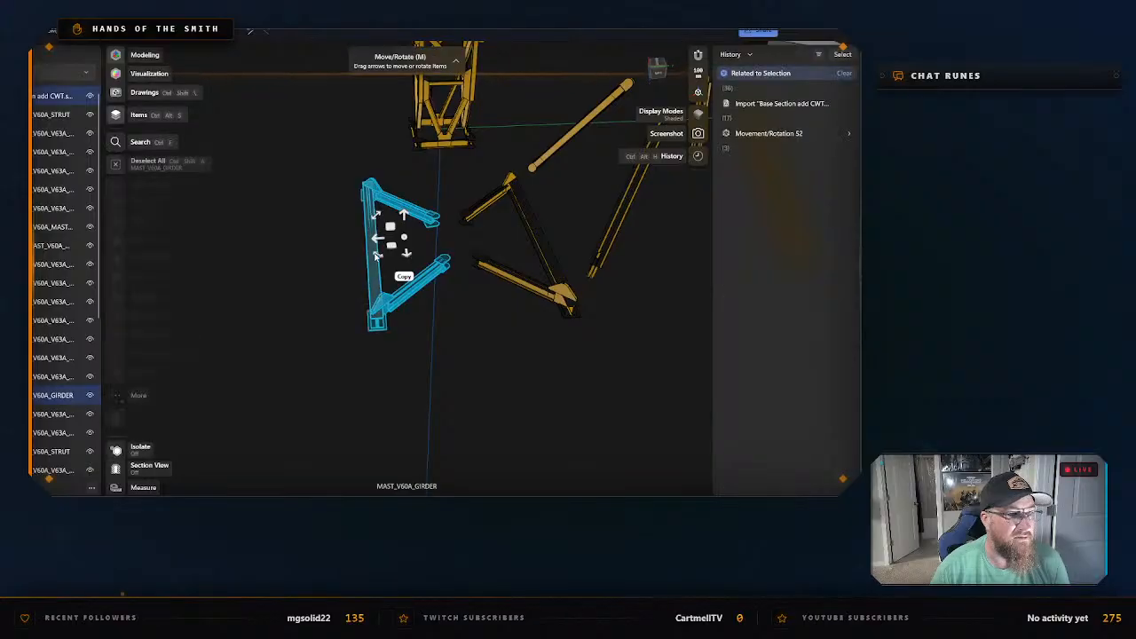
right_click(385, 304)
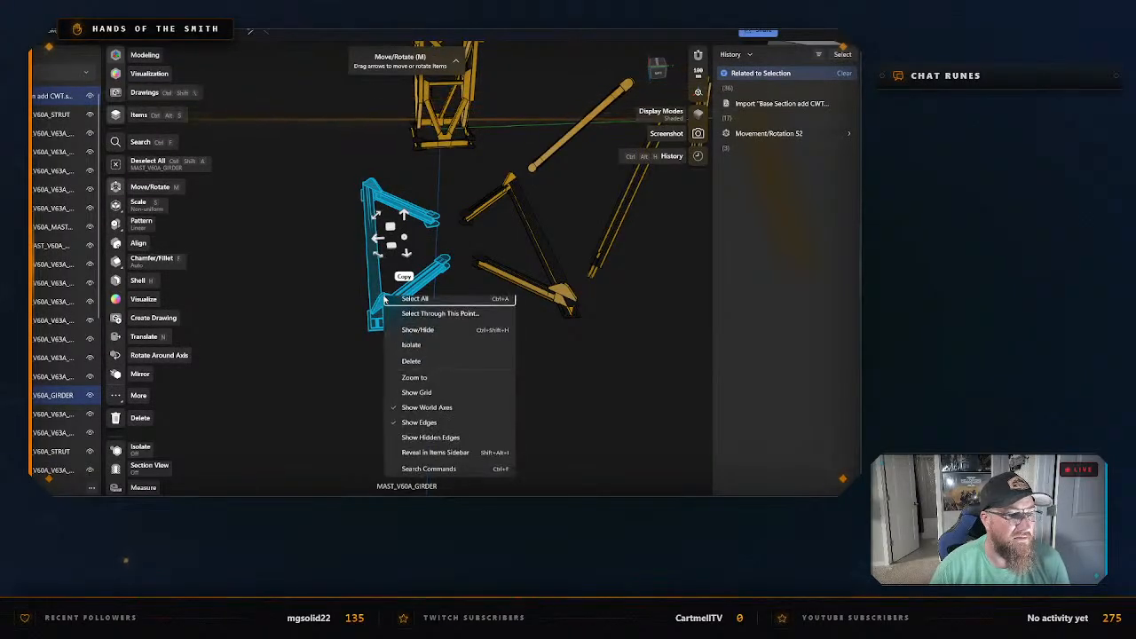
click(432, 351)
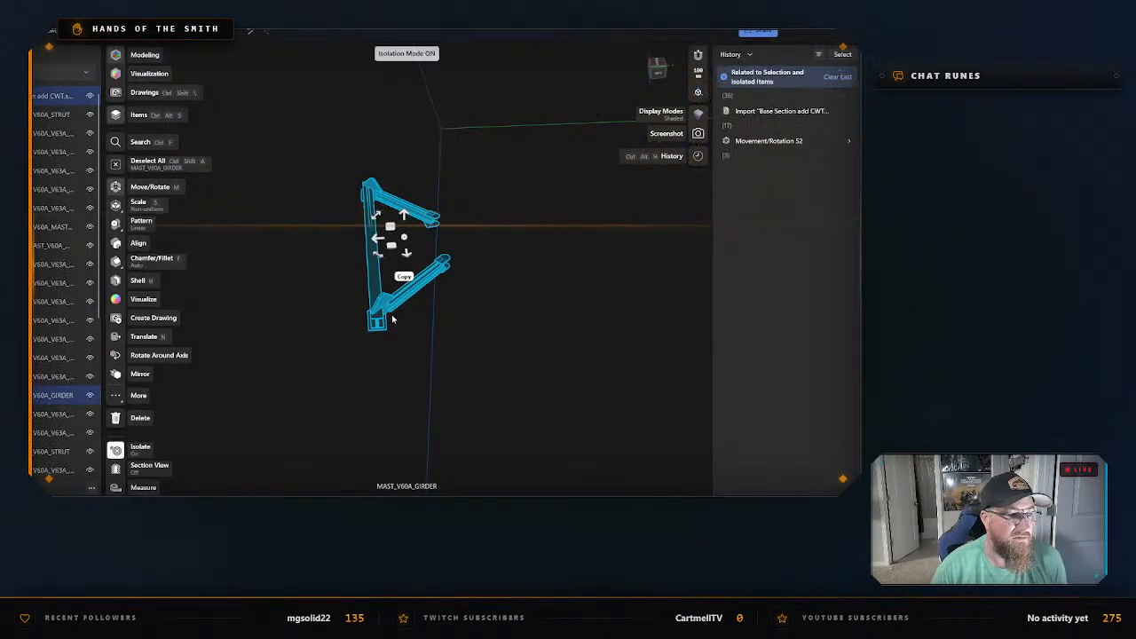
Export the isolated girder as an STL named "Base bottom brack" into the Counterweight Base folder.
right_click(384, 305)
click(439, 385)
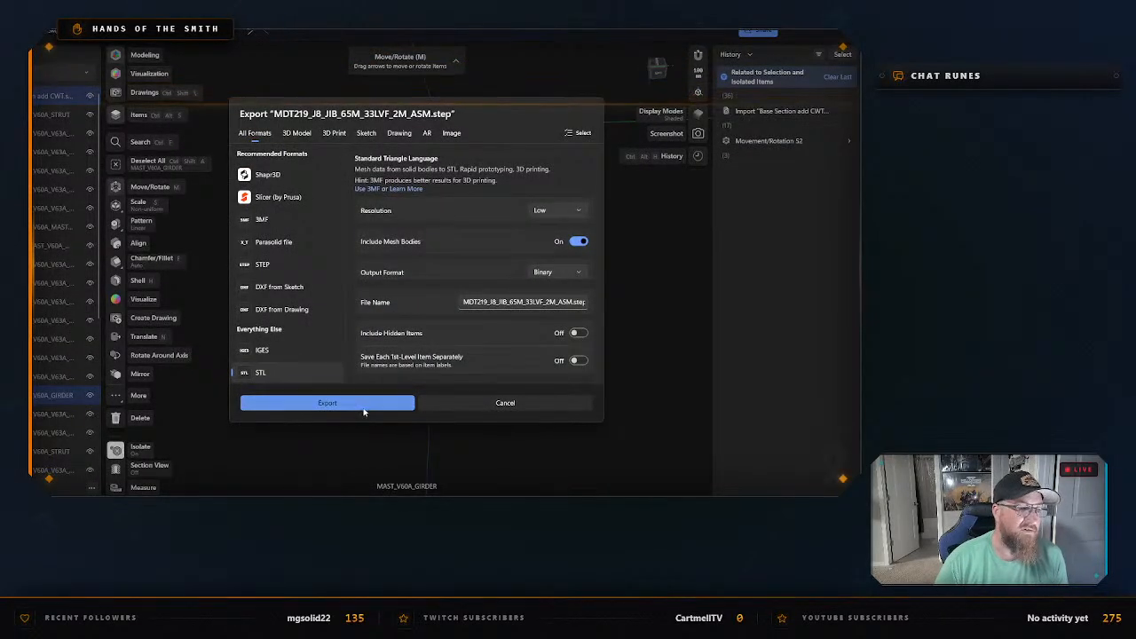
click(363, 403)
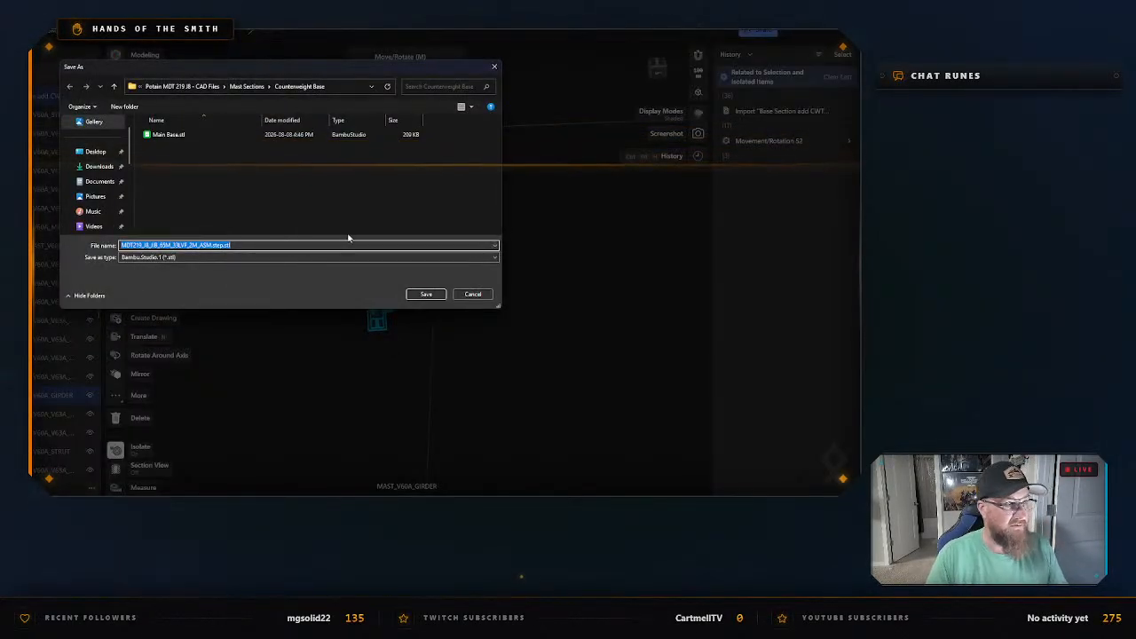
text(Base lo)
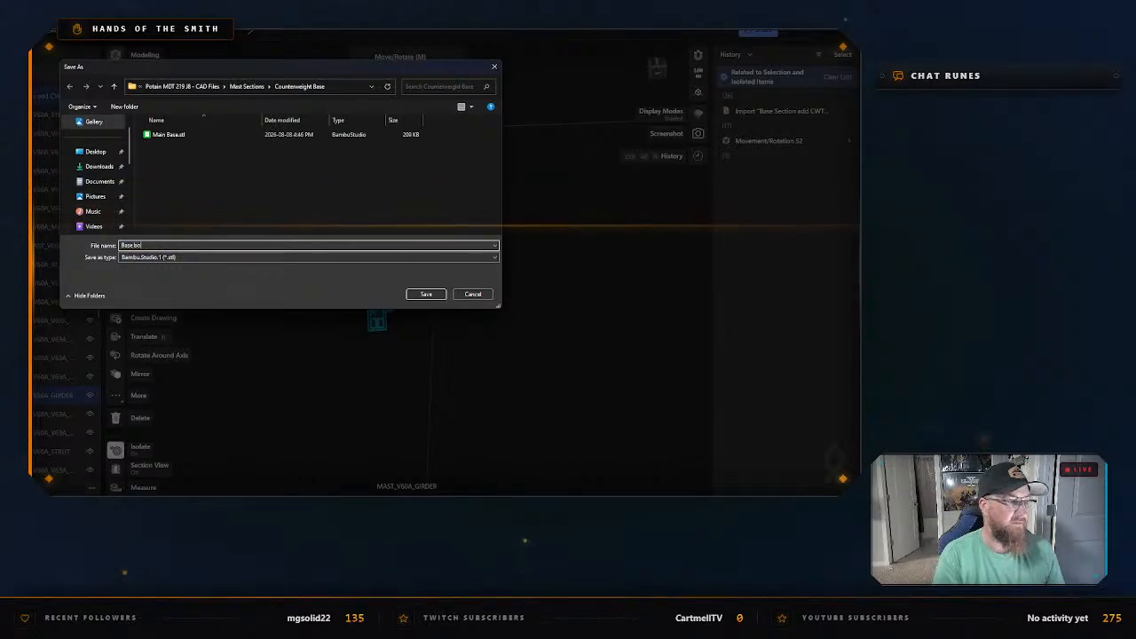
text(ttom bracket)
key(Return)
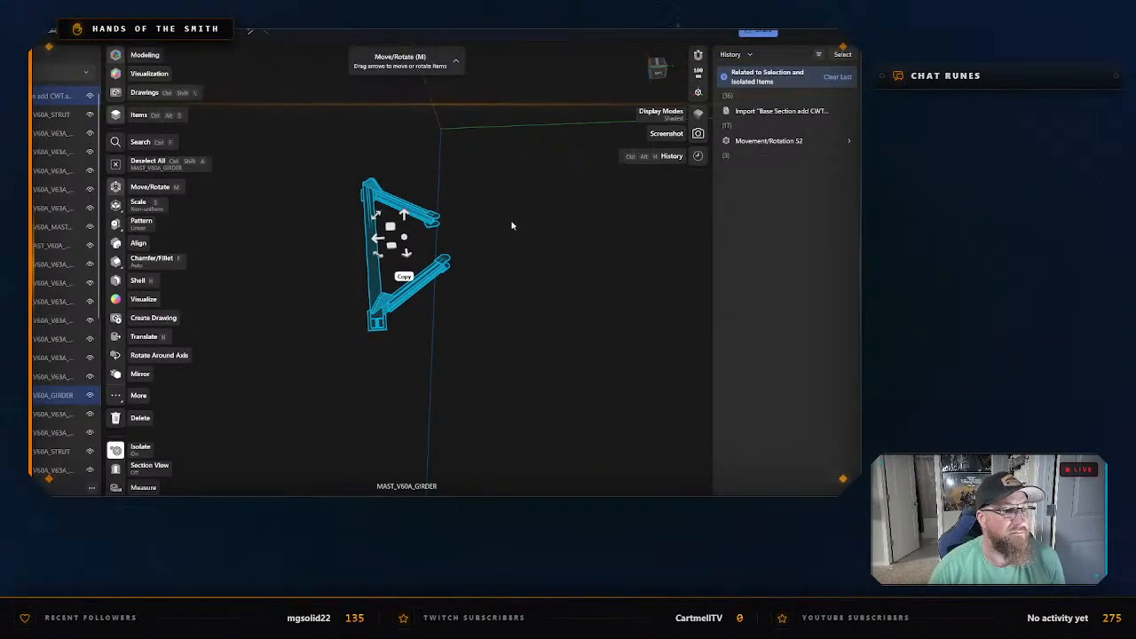
Deselect the girder and turn off isolation to show the remaining base parts.
click(513, 226)
right_click(504, 224)
click(539, 246)
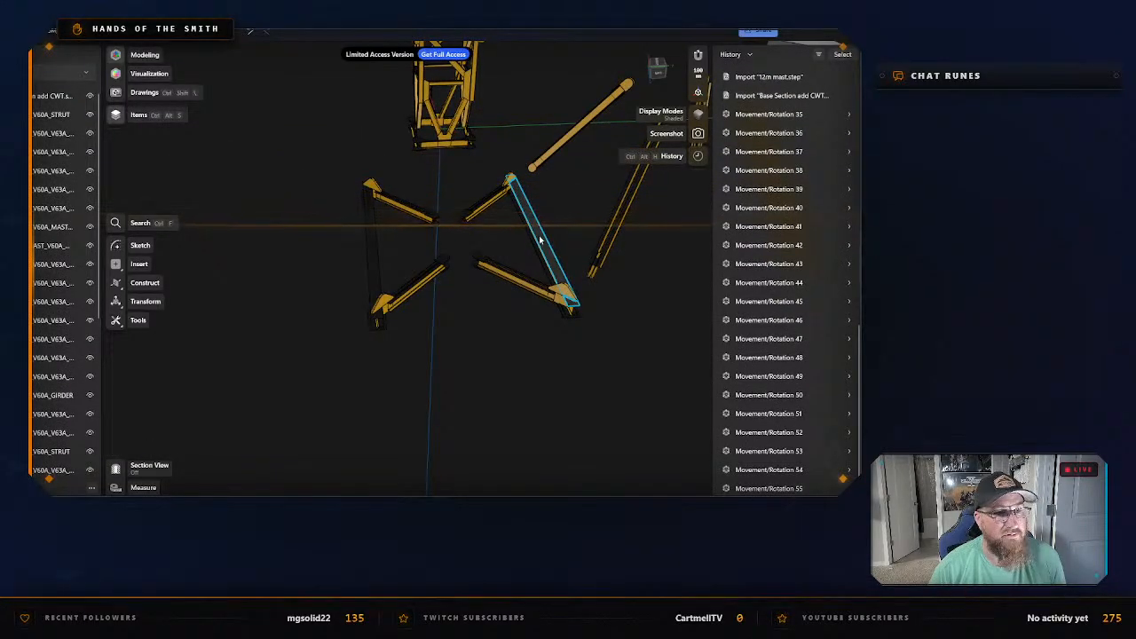
Isolate the long MAST_V60A_STRUT beside the V-shaped girder frames, below the short single tube.
right_drag(645, 264, 452, 324)
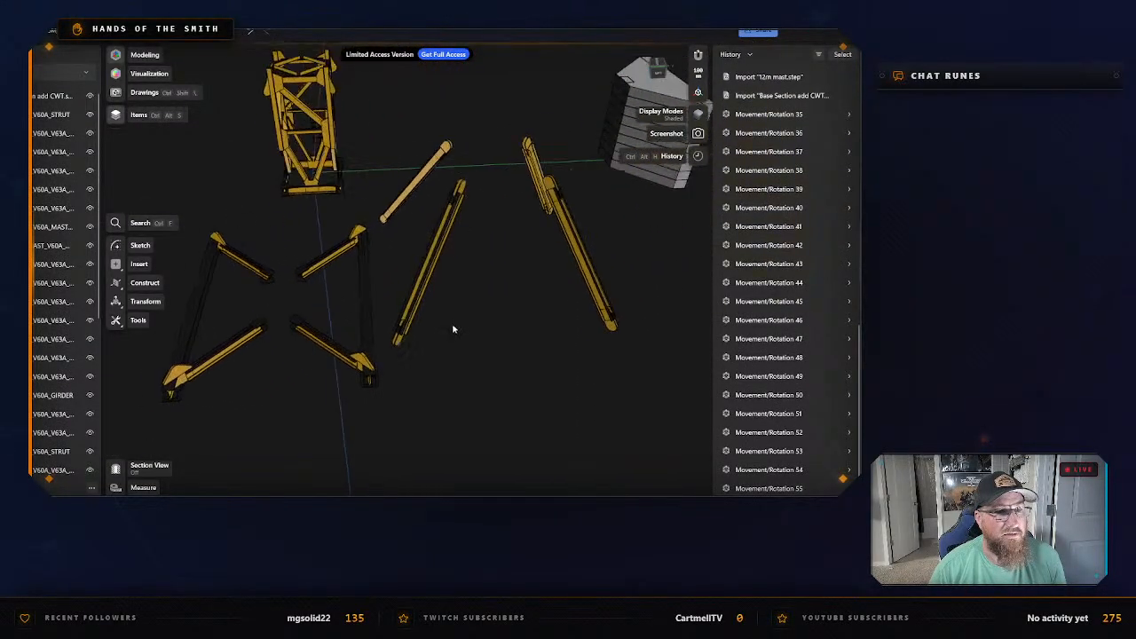
click(415, 245)
right_click(422, 242)
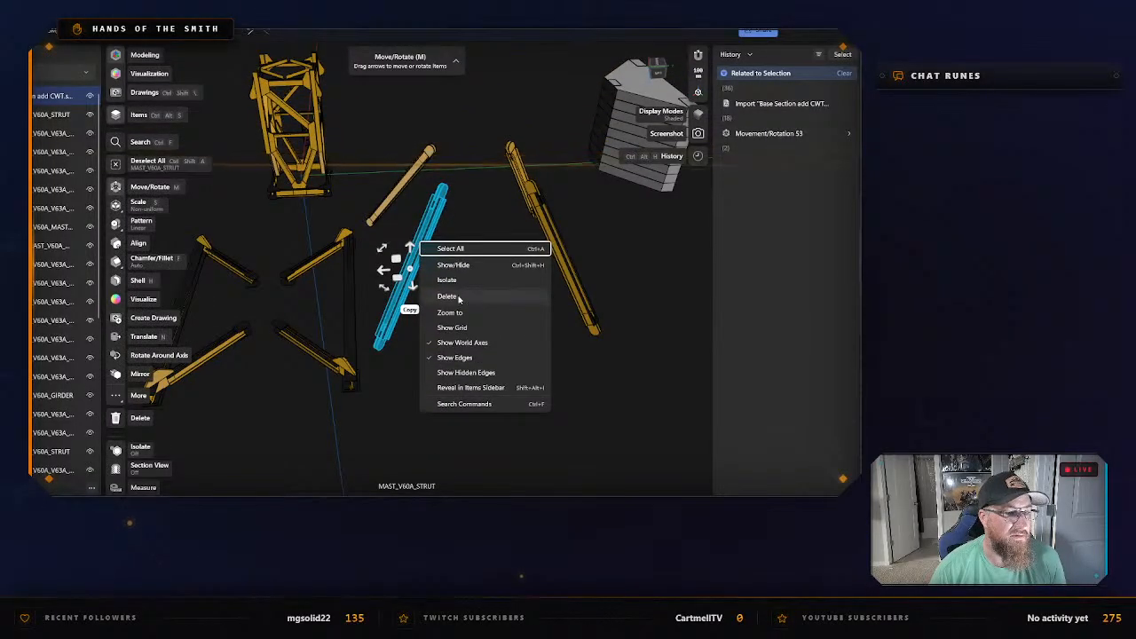
click(459, 278)
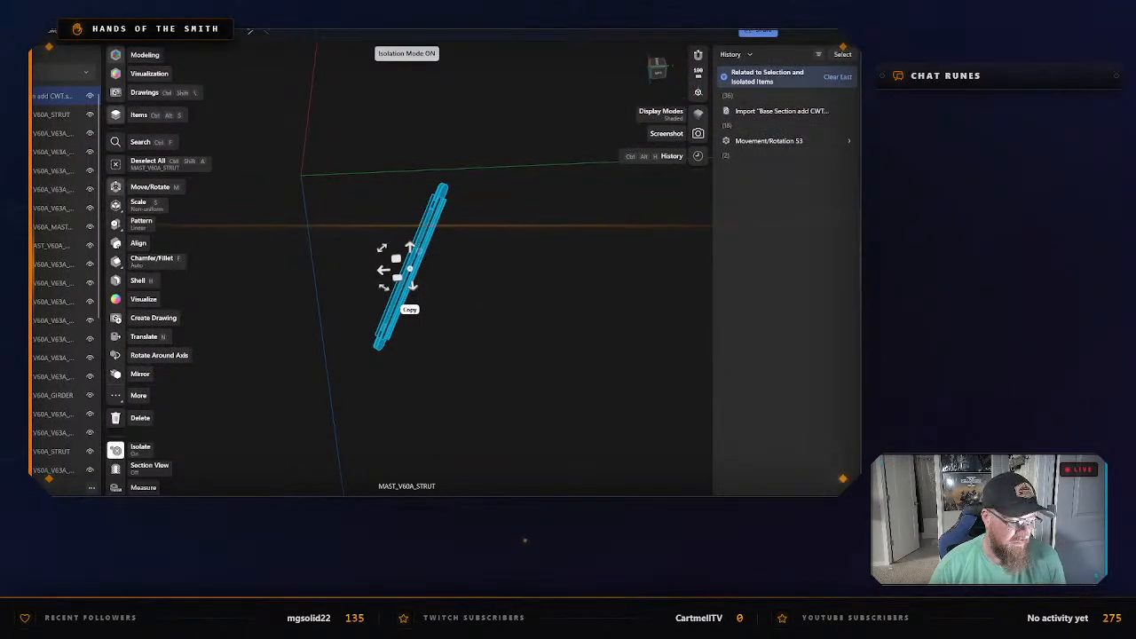
Export the isolated strut as an STL named "Base to main support" into the Counterweight Base folder.
key(ctrl+e)
click(335, 406)
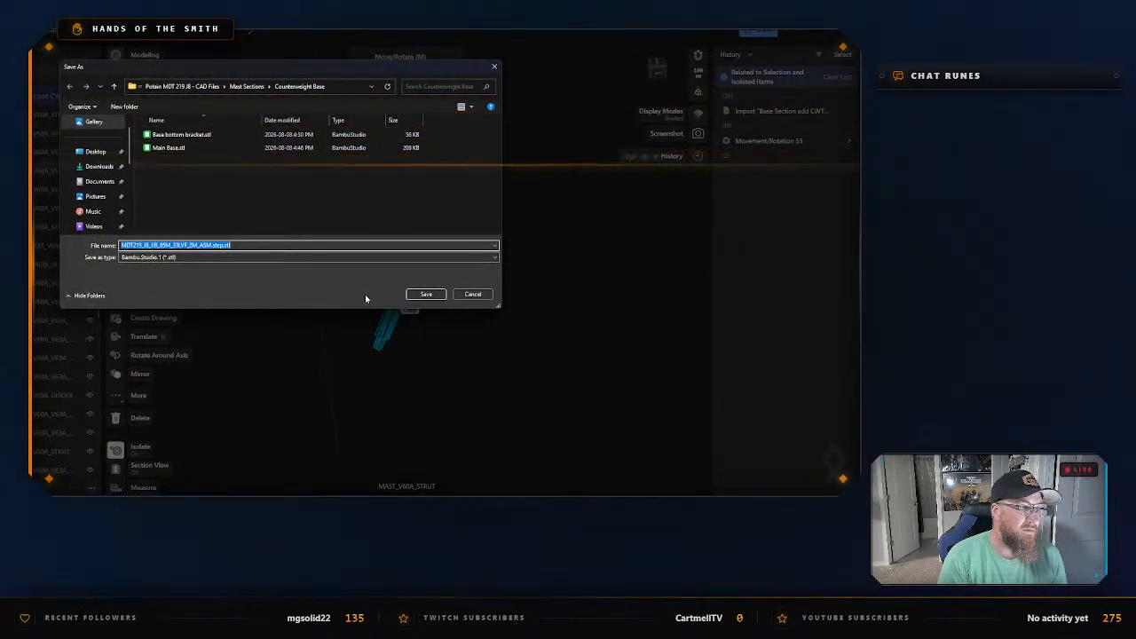
text(Base to main support)
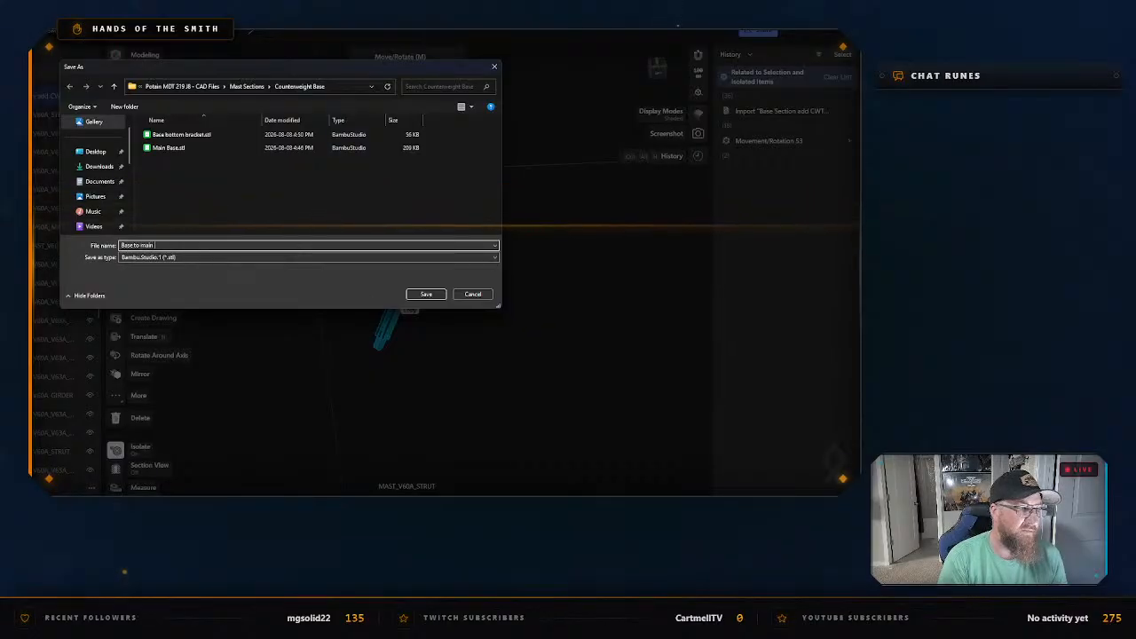
click(426, 295)
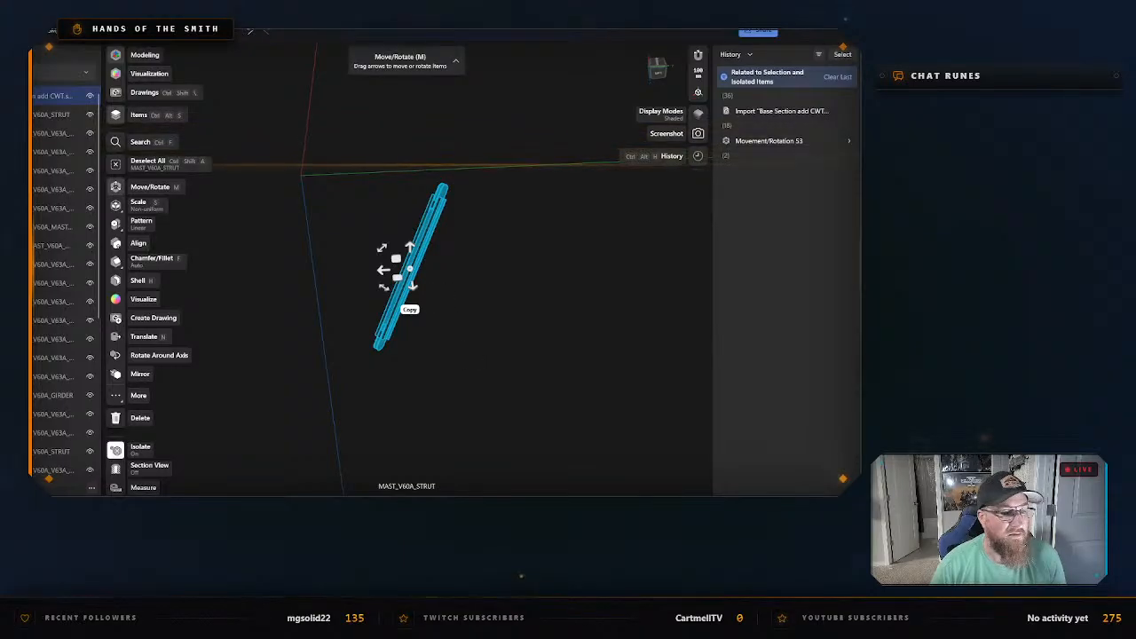
Switch to Bambu Studio and add a fourth, empty build plate to the project.
key(alt+Tab)
middle_drag(666, 341, 502, 335)
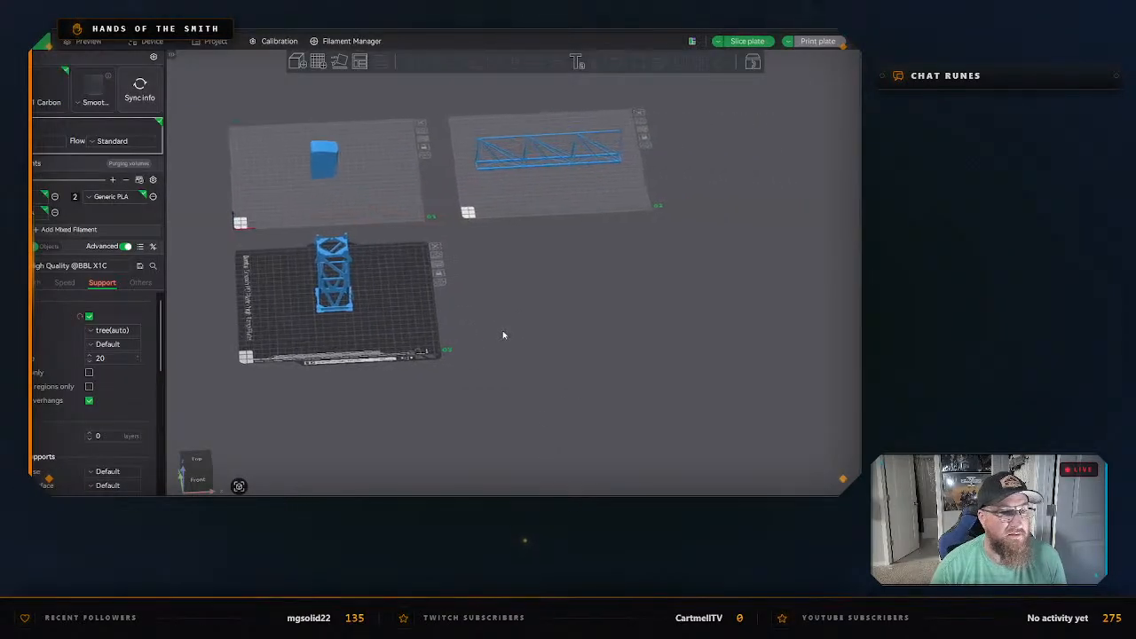
click(317, 61)
scroll(405, 264, up, 5)
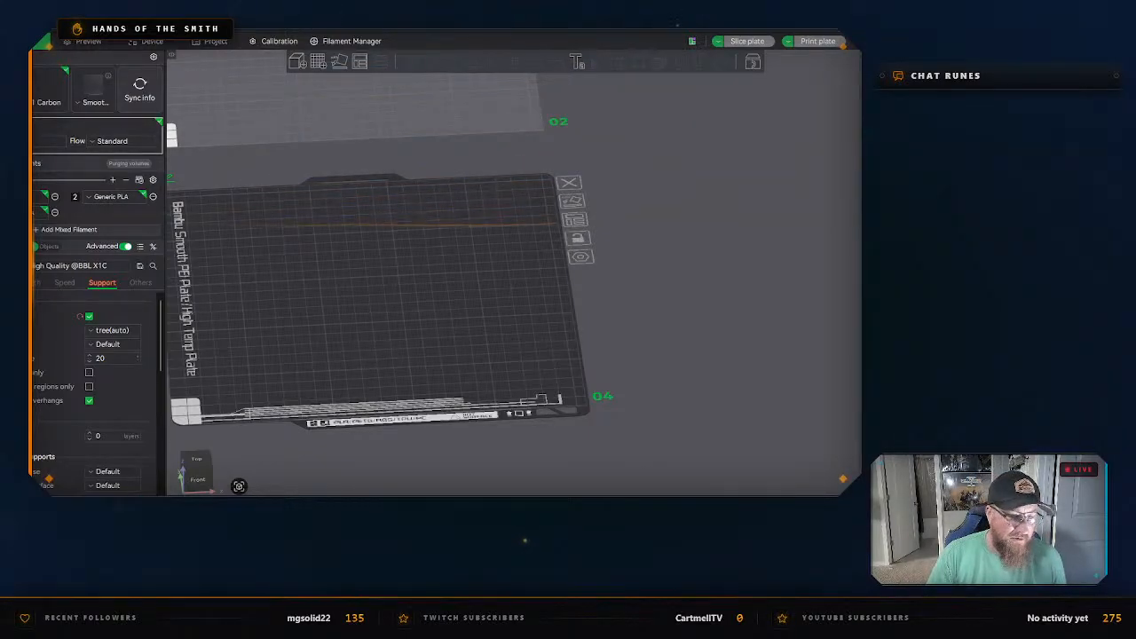
Switch back to Shapr3D, where the strut is isolated.
click(562, 502)
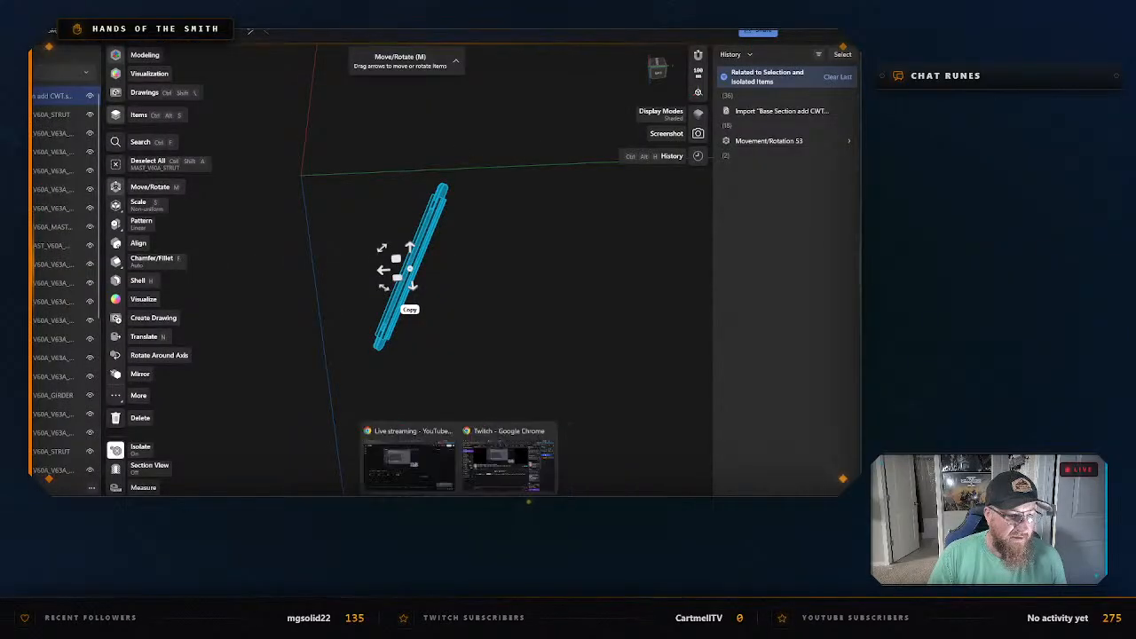
mouse_move(459, 502)
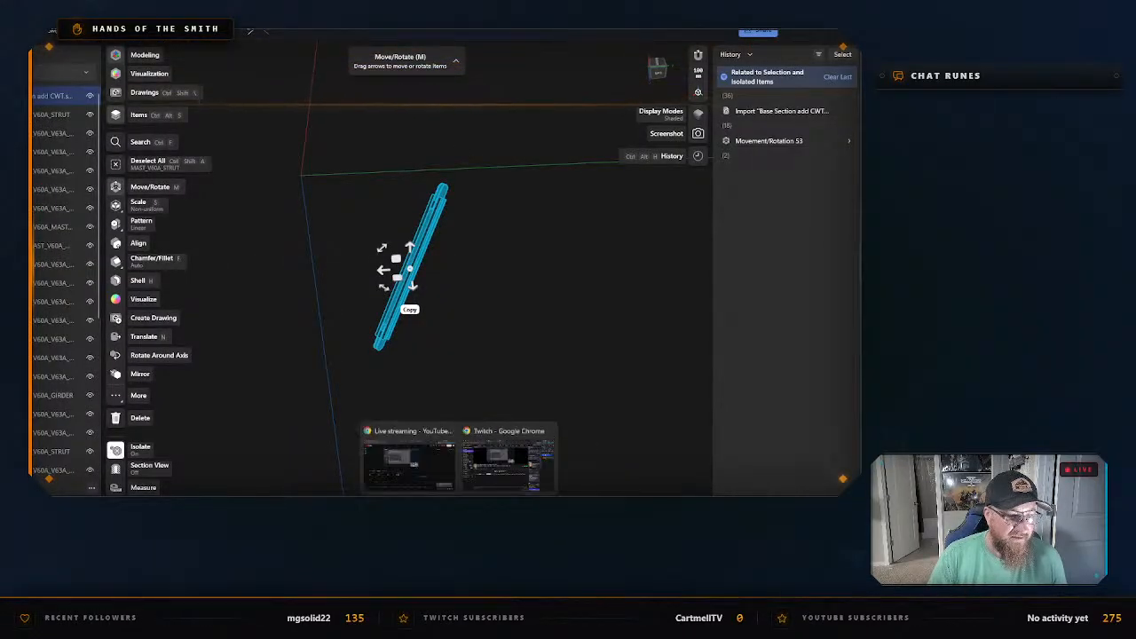
click(500, 480)
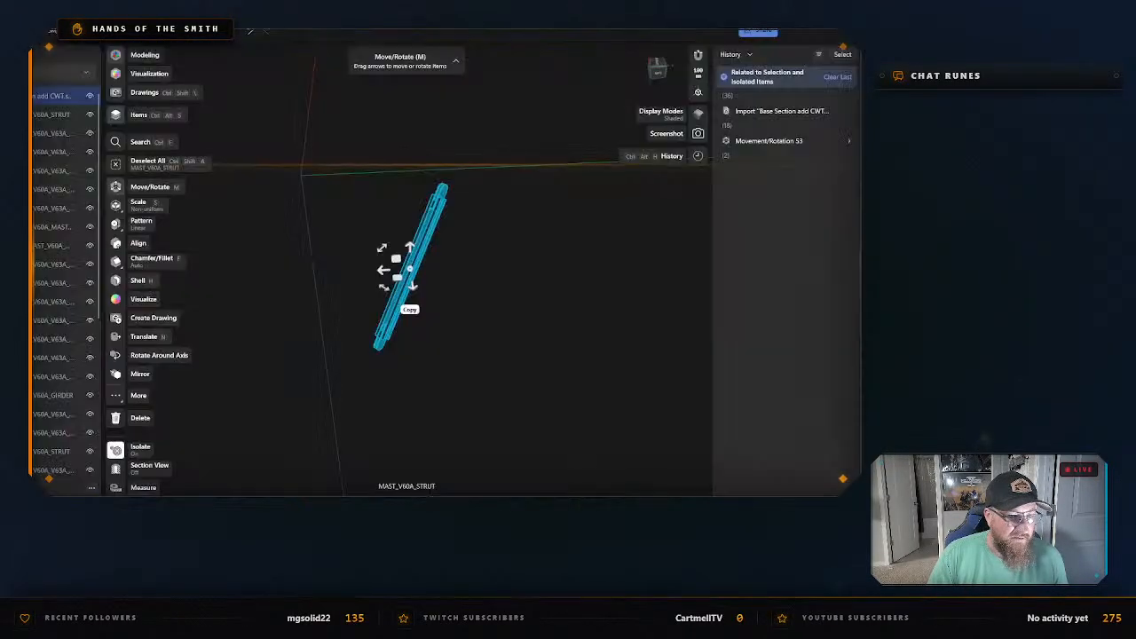